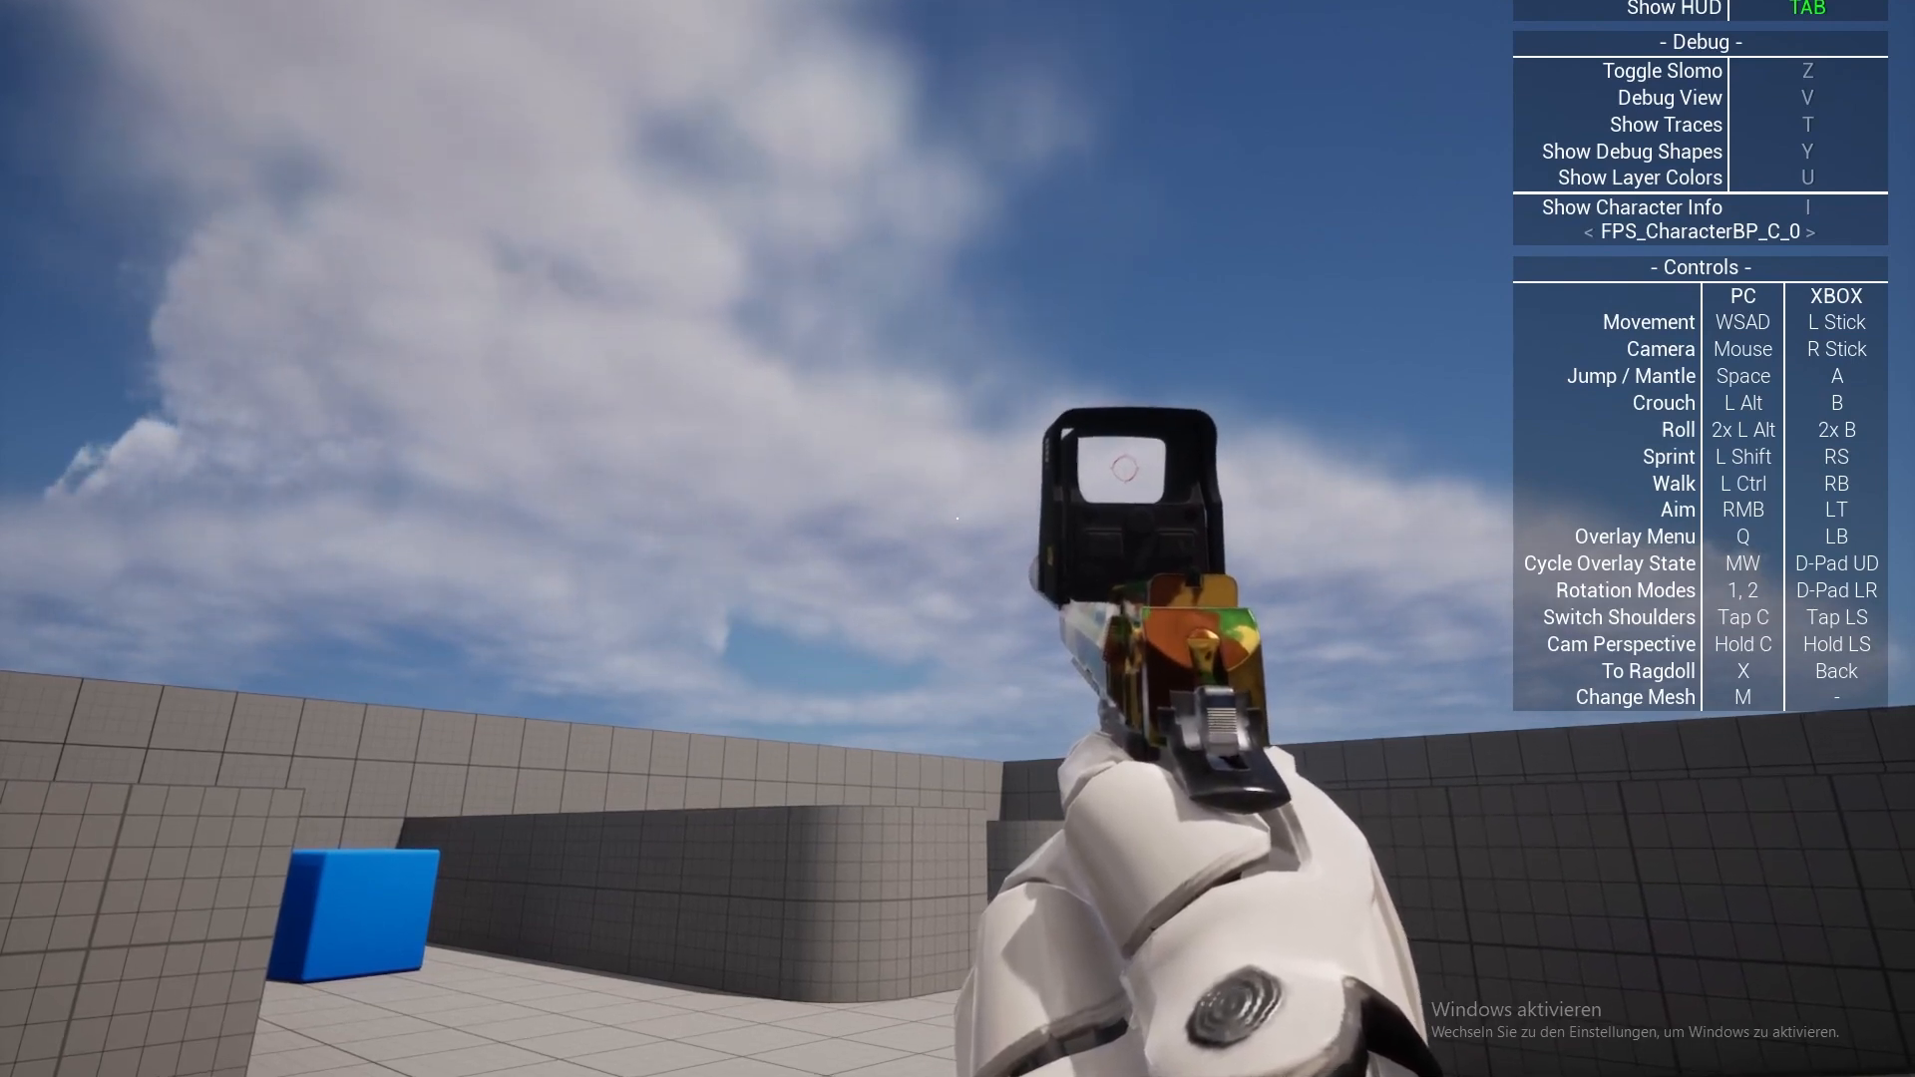
- Hide the HUD, test-fire the Desert Eagle repeatedly to examine its recoil, and end the play session
{"action": "key", "text": "Tab"}
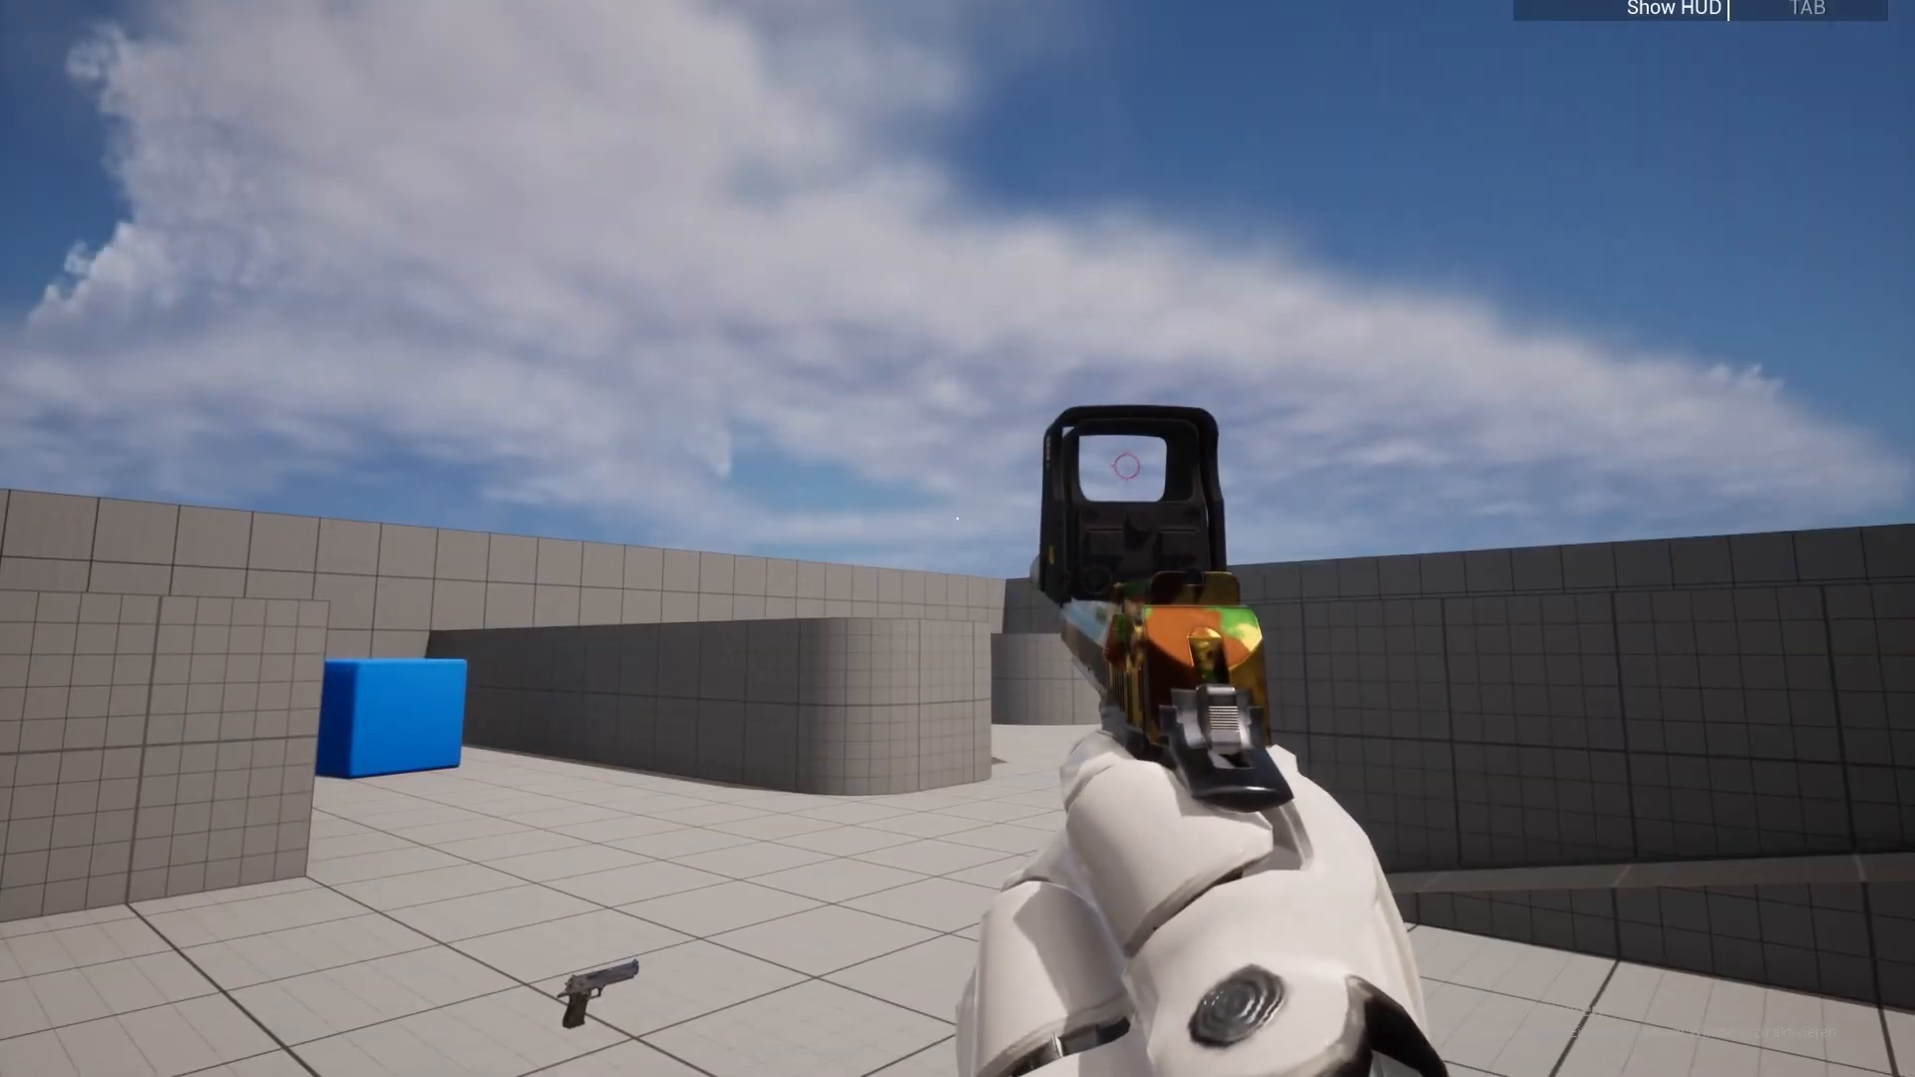
{"action": "left_click", "coordinate": [957, 519]}
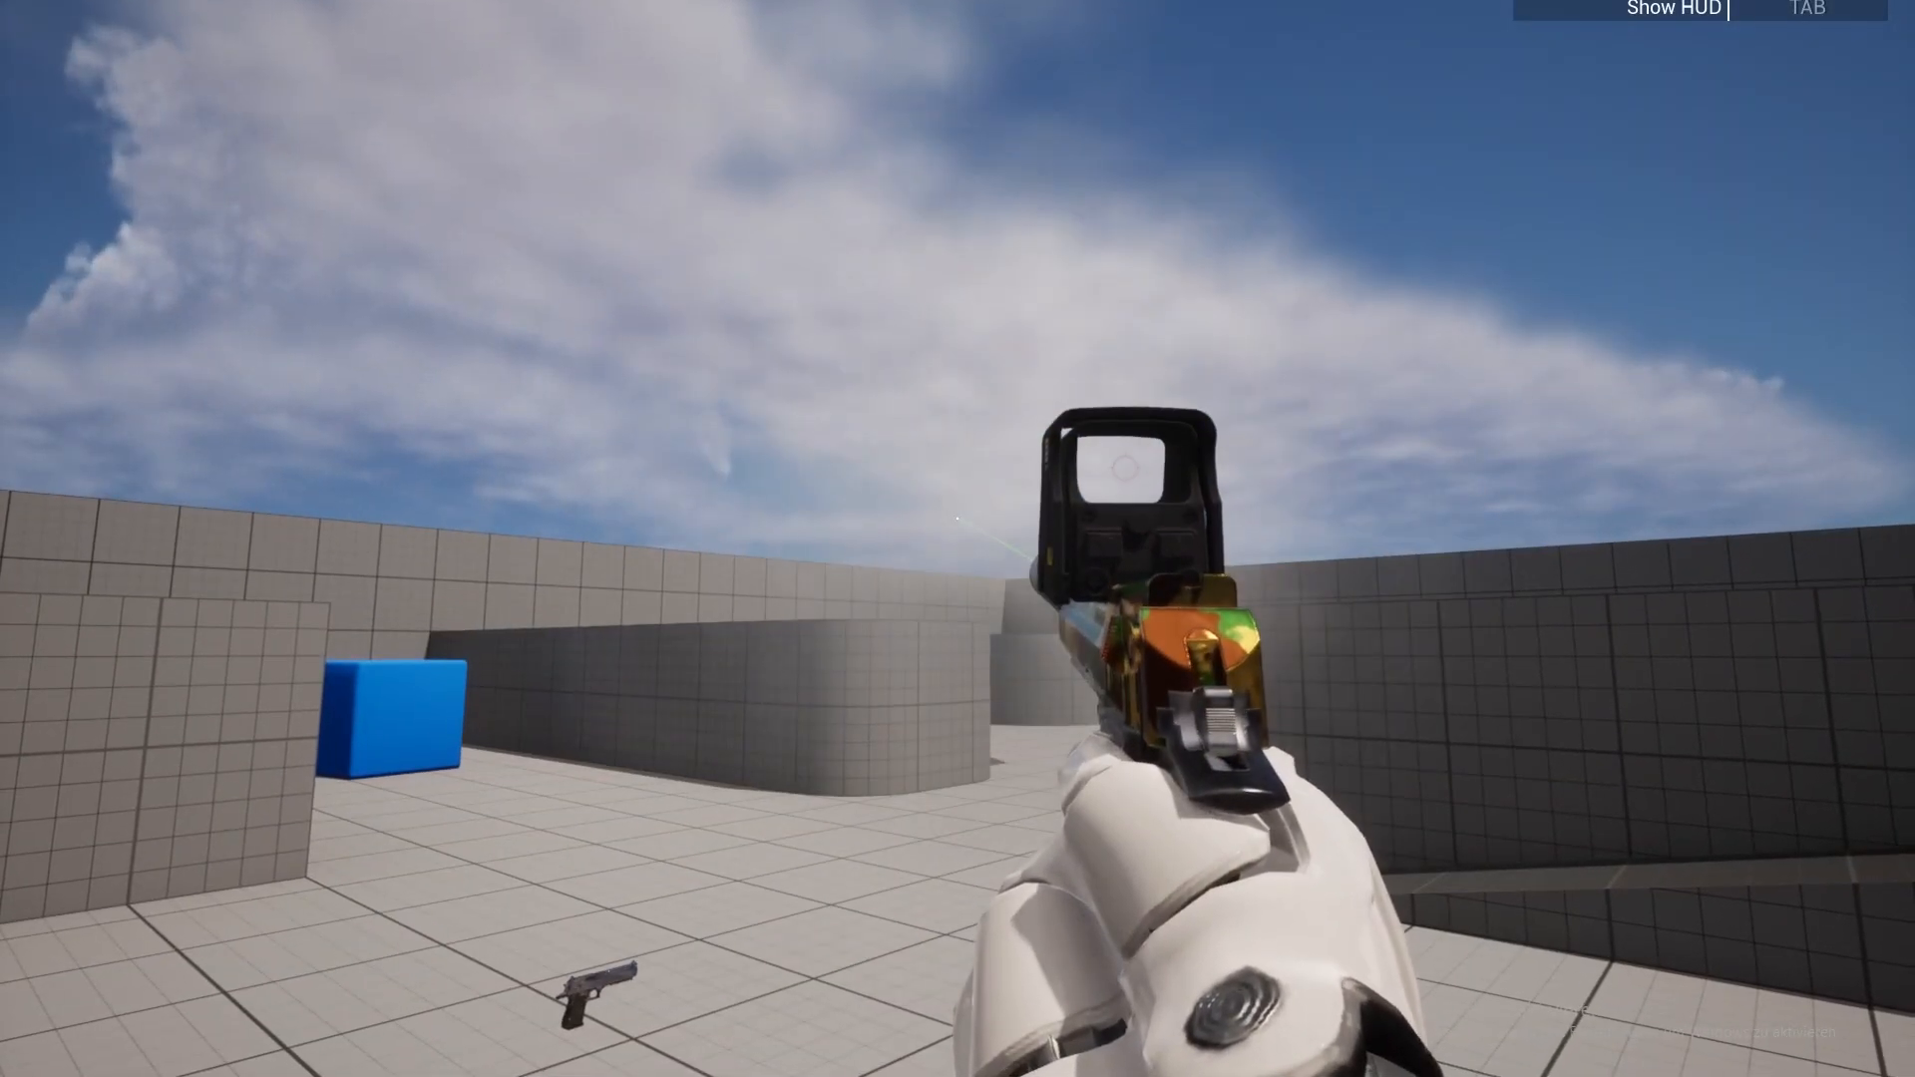
{"action": "left_click", "coordinate": [957, 518]}
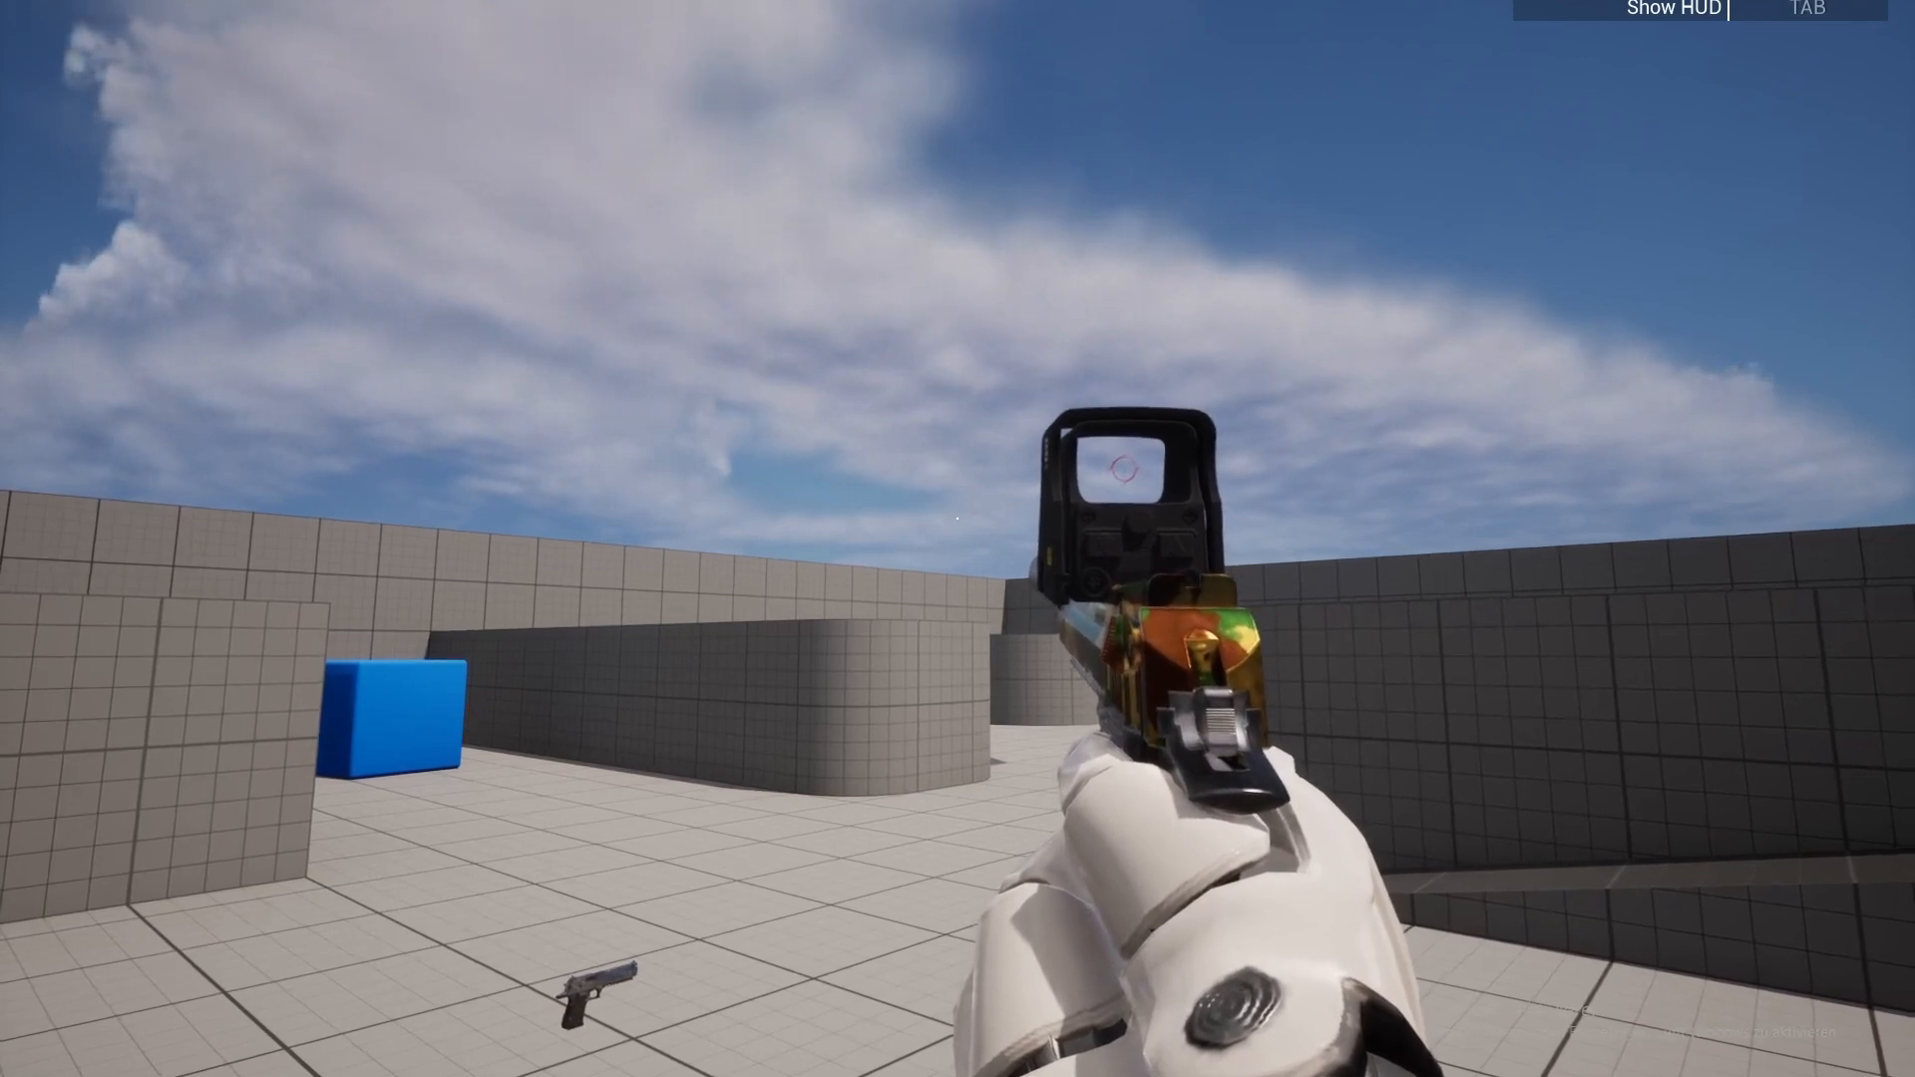
{"action": "left_click", "coordinate": [958, 519]}
{"action": "left_click", "coordinate": [958, 519]}
{"action": "left_click", "coordinate": [958, 518]}
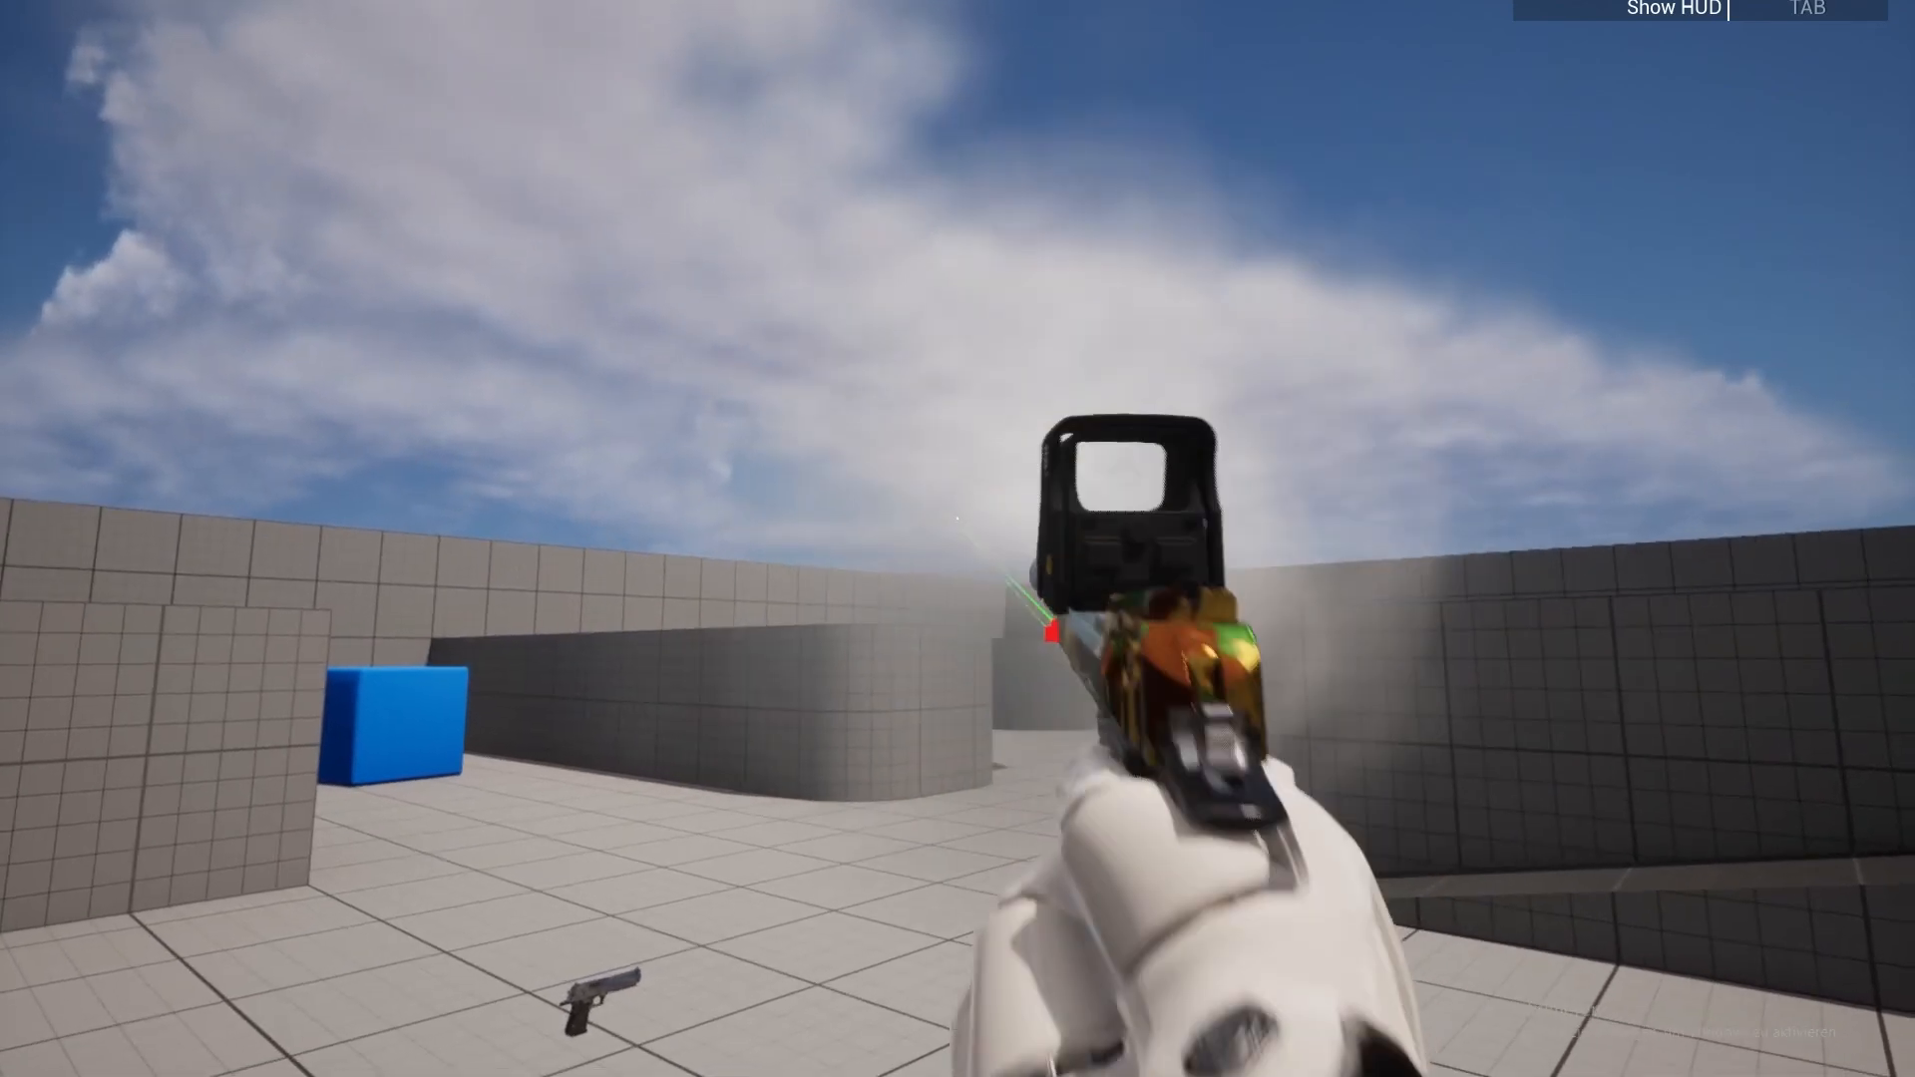
{"action": "left_click", "coordinate": [958, 519]}
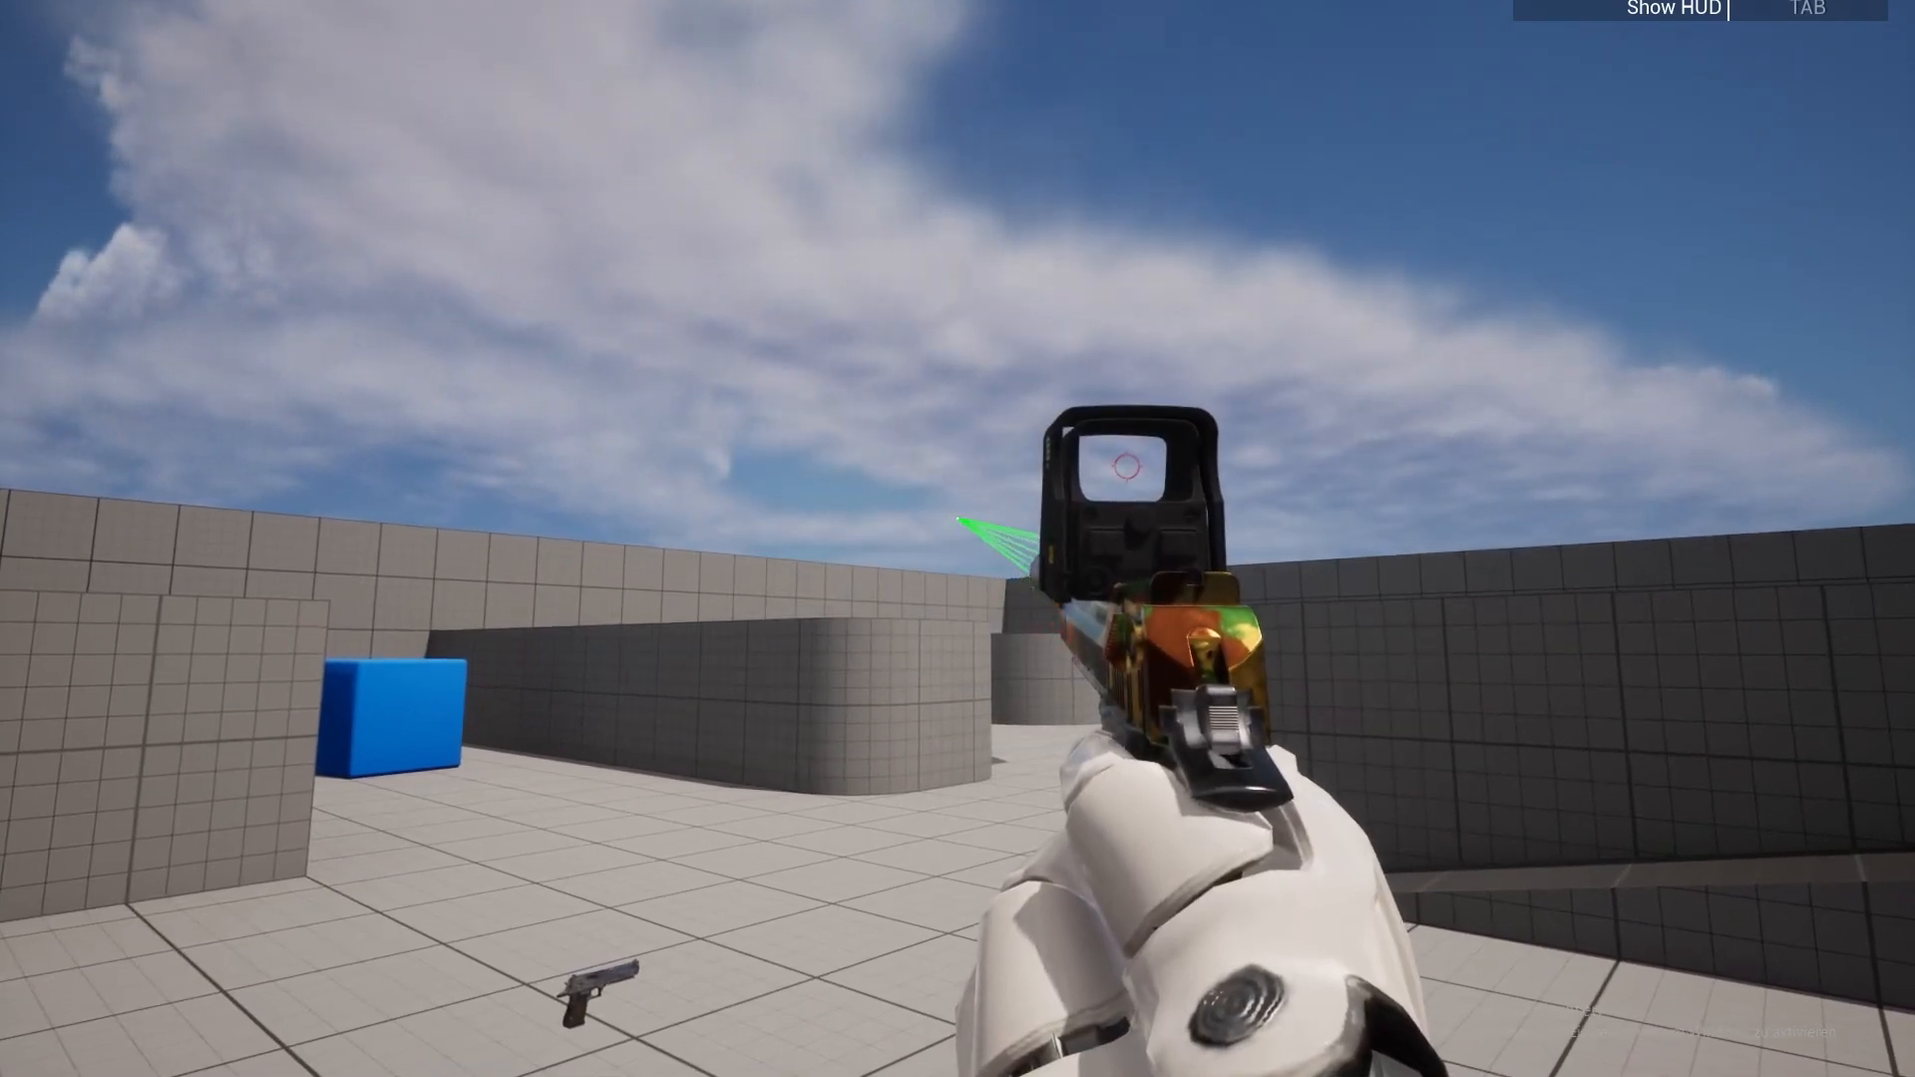
{"action": "left_click", "coordinate": [957, 518]}
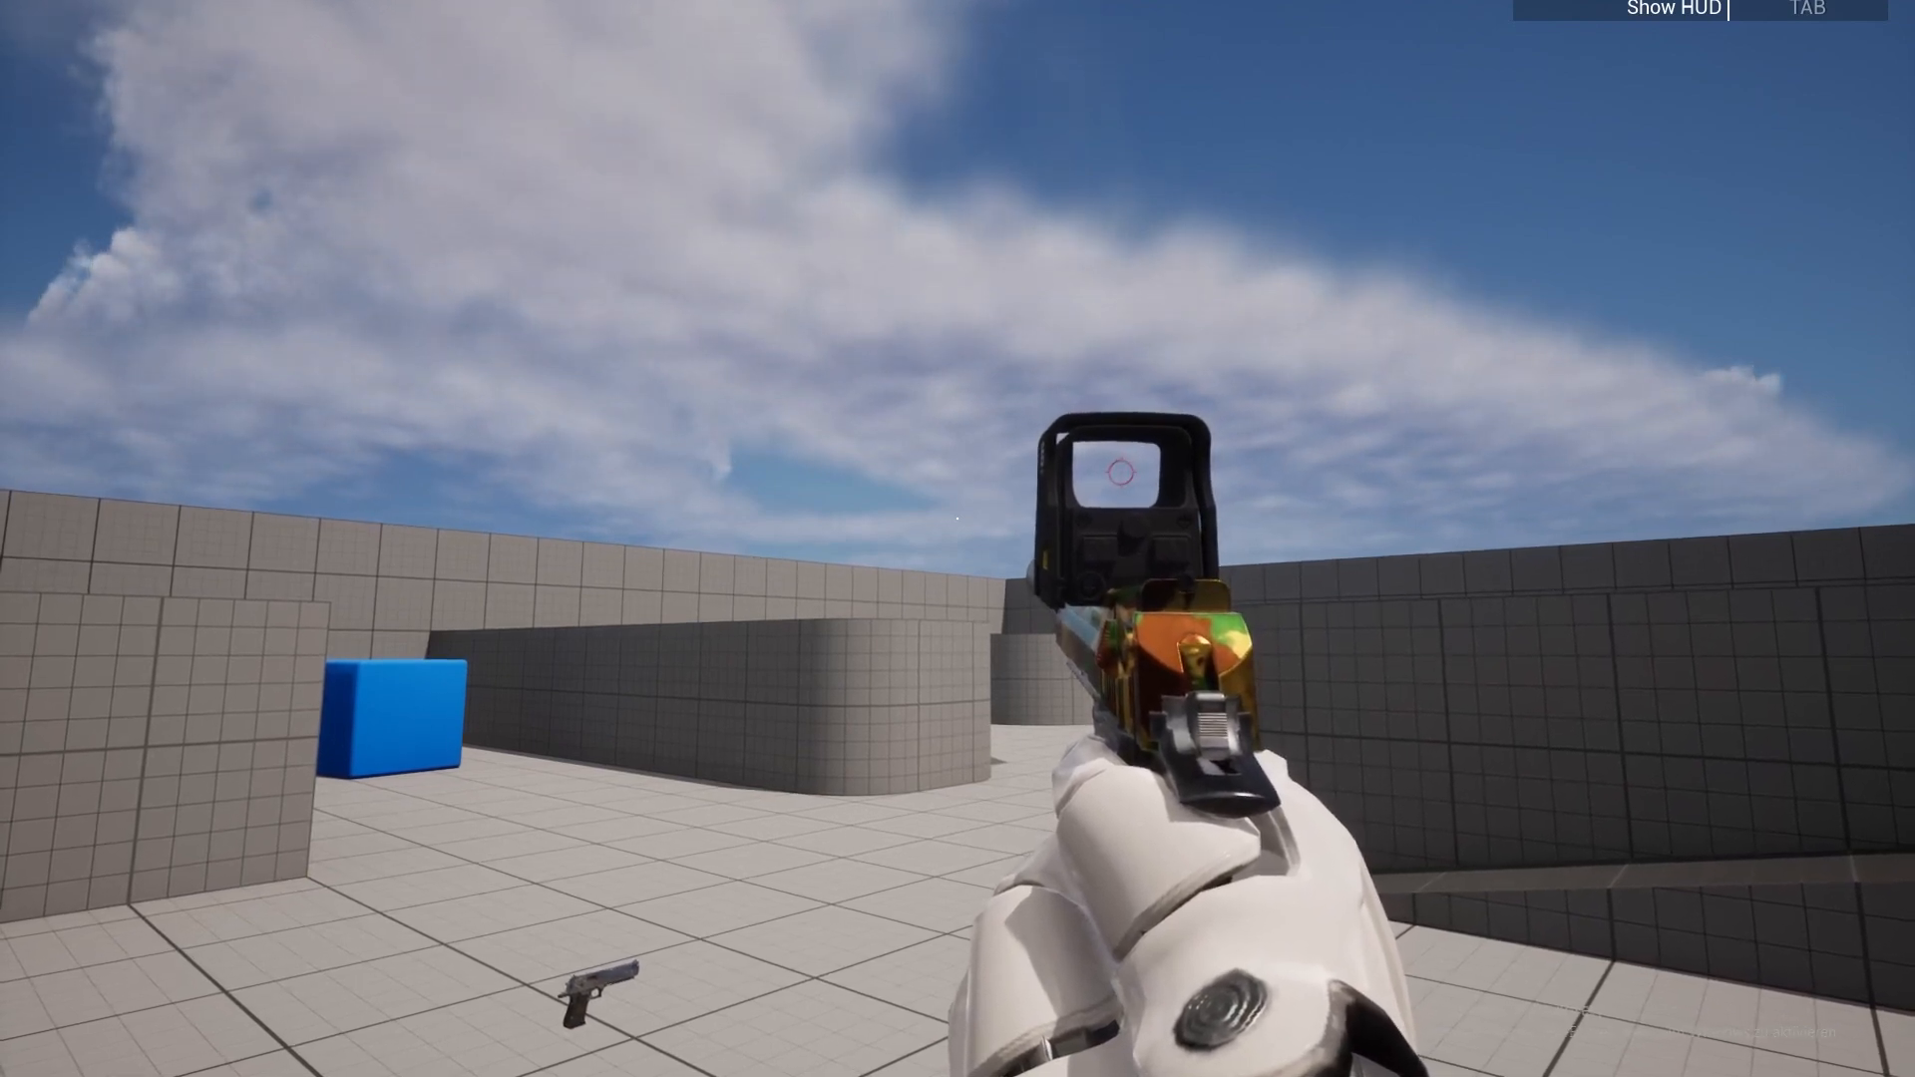
{"action": "key", "text": "Escape"}
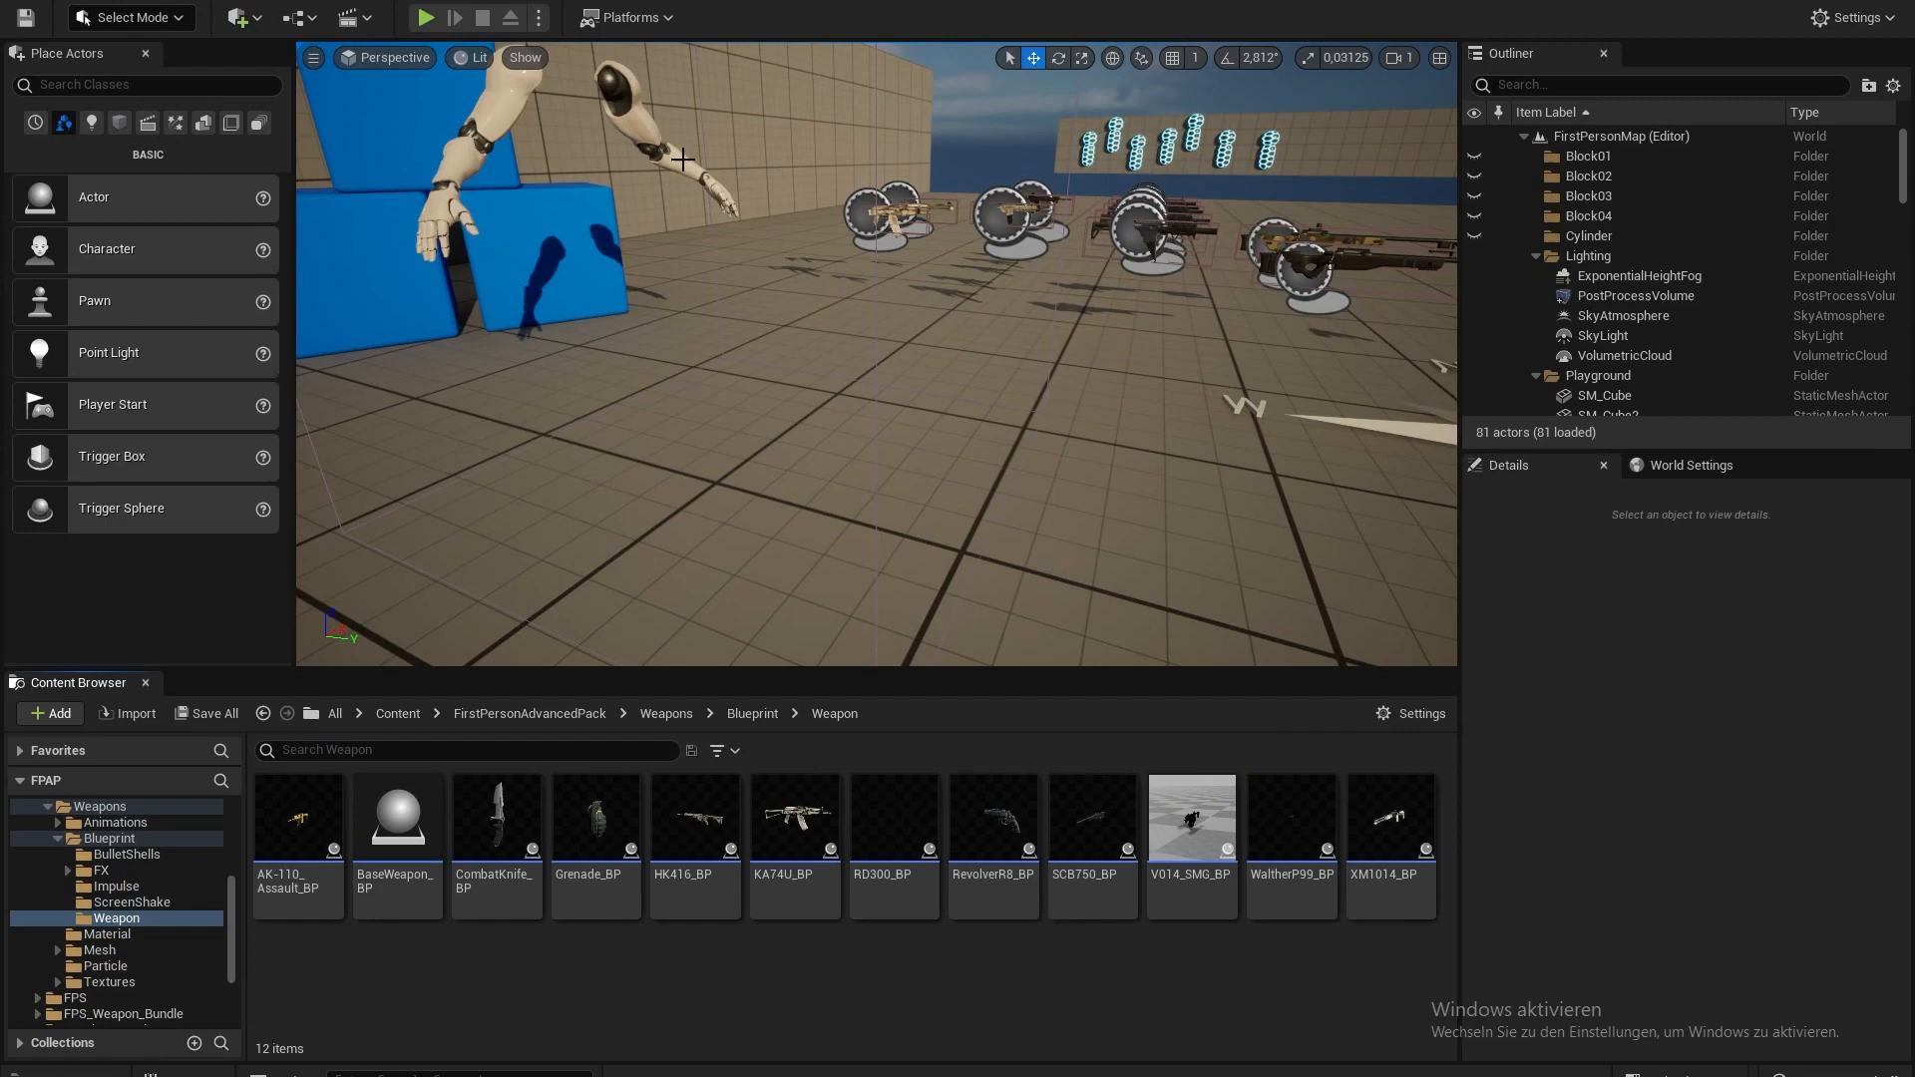
- Play the FPAP project's level in full screen and pick up the desert-camouflage rifle from the floor
{"action": "left_click", "coordinate": [427, 20]}
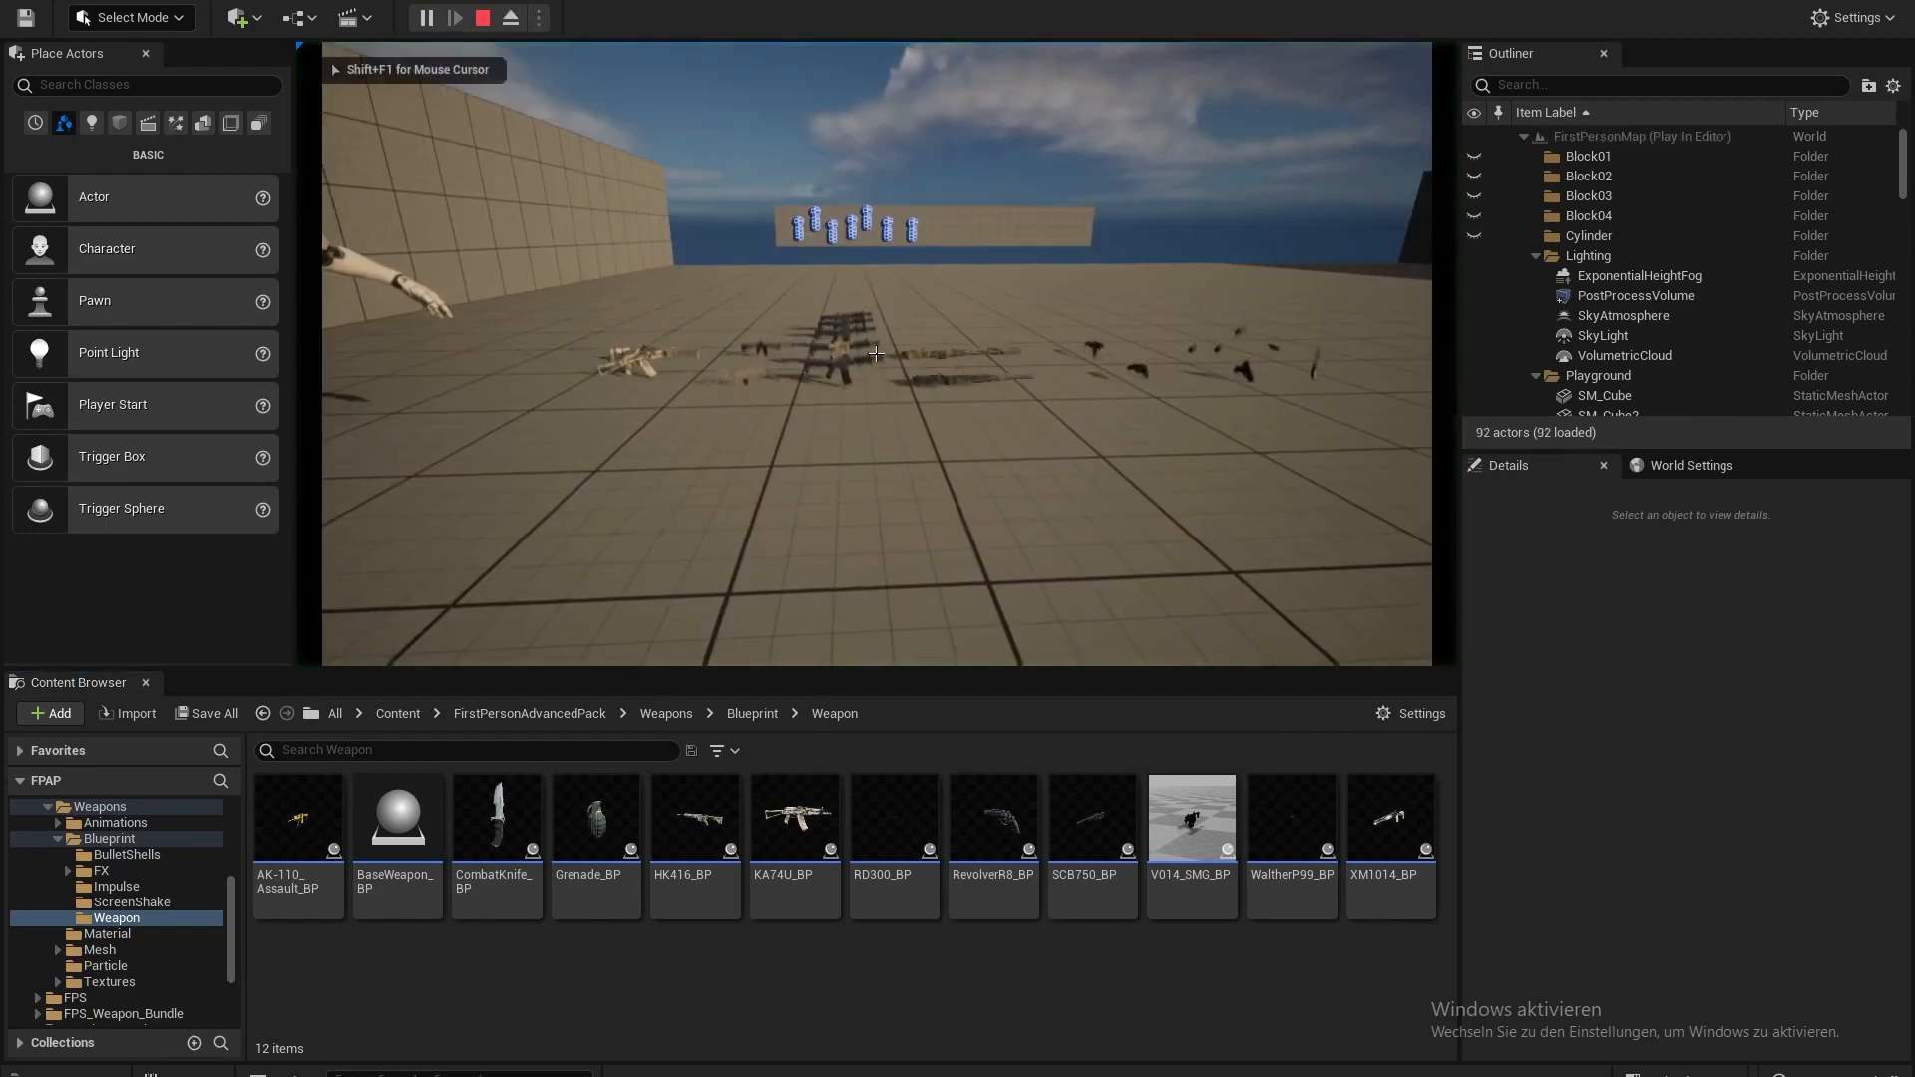
{"action": "key", "text": "F11"}
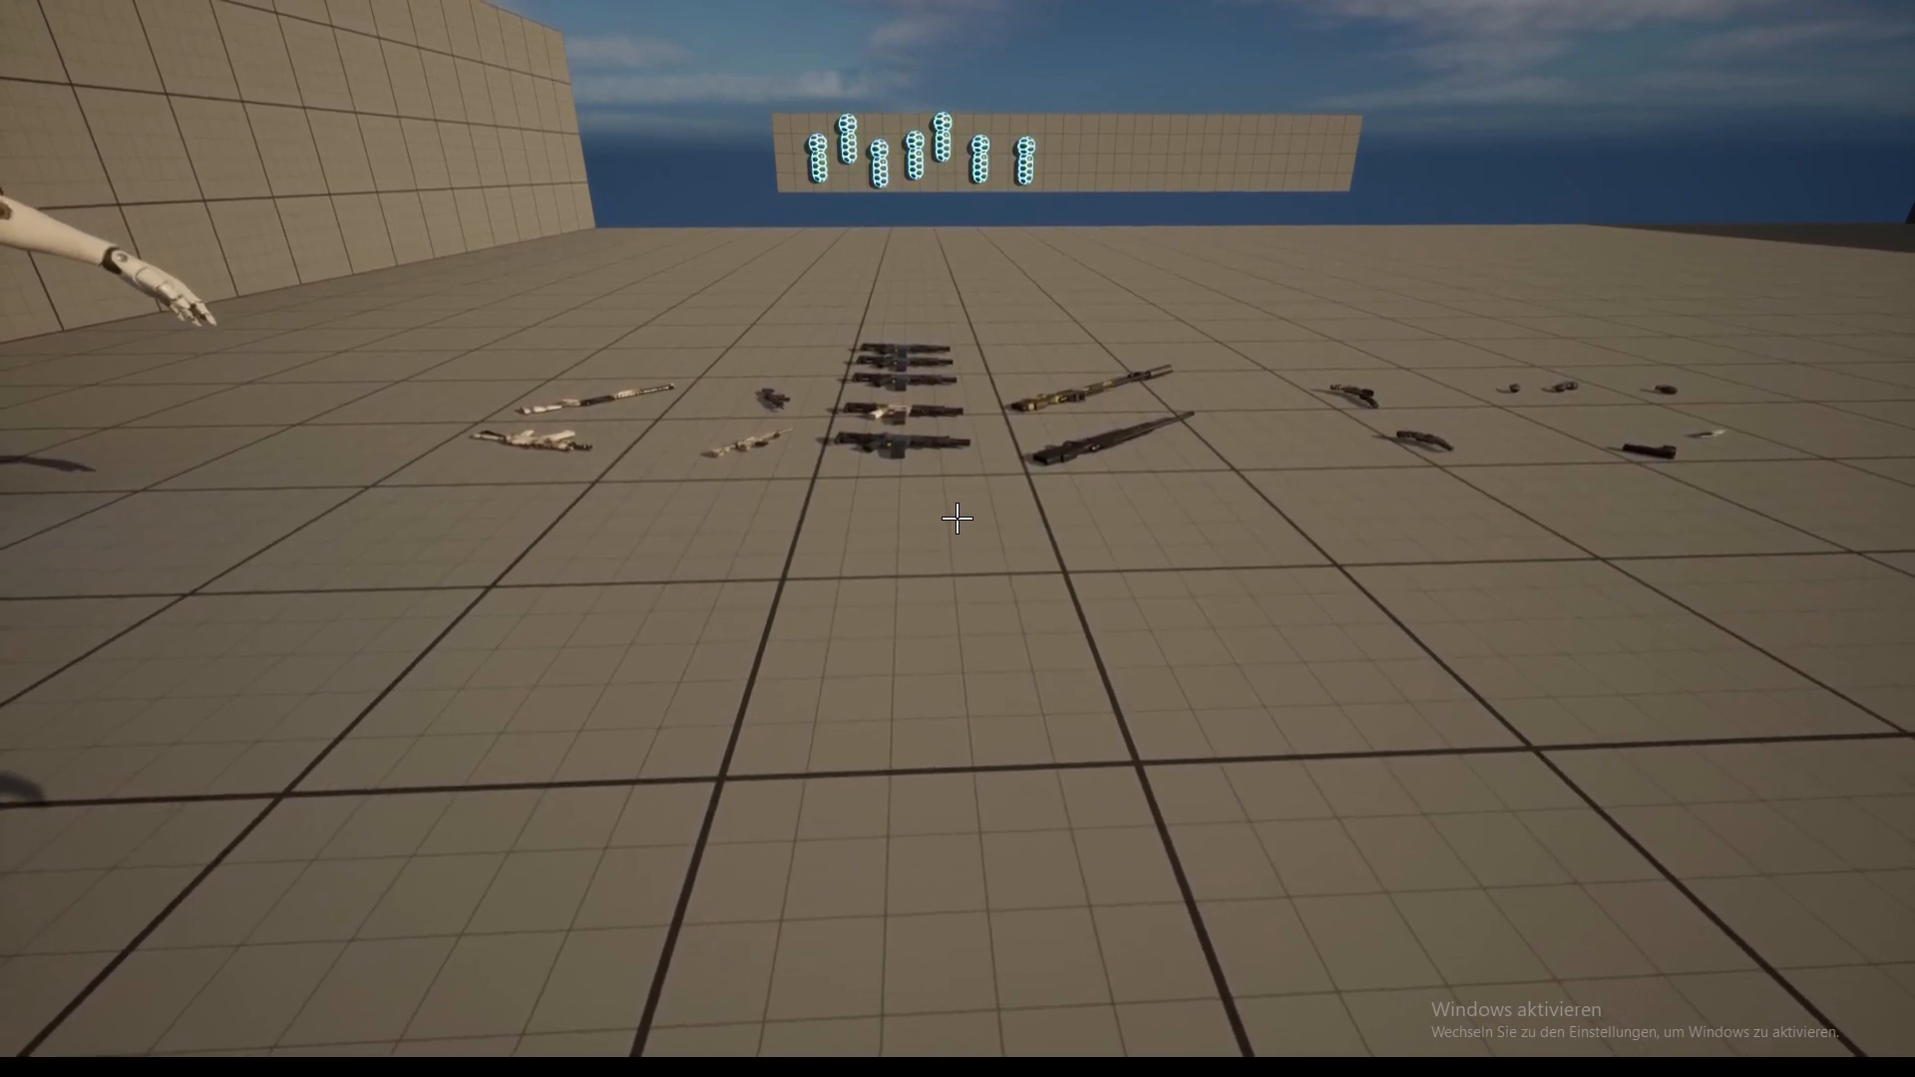
{"action": "key", "text": "w"}
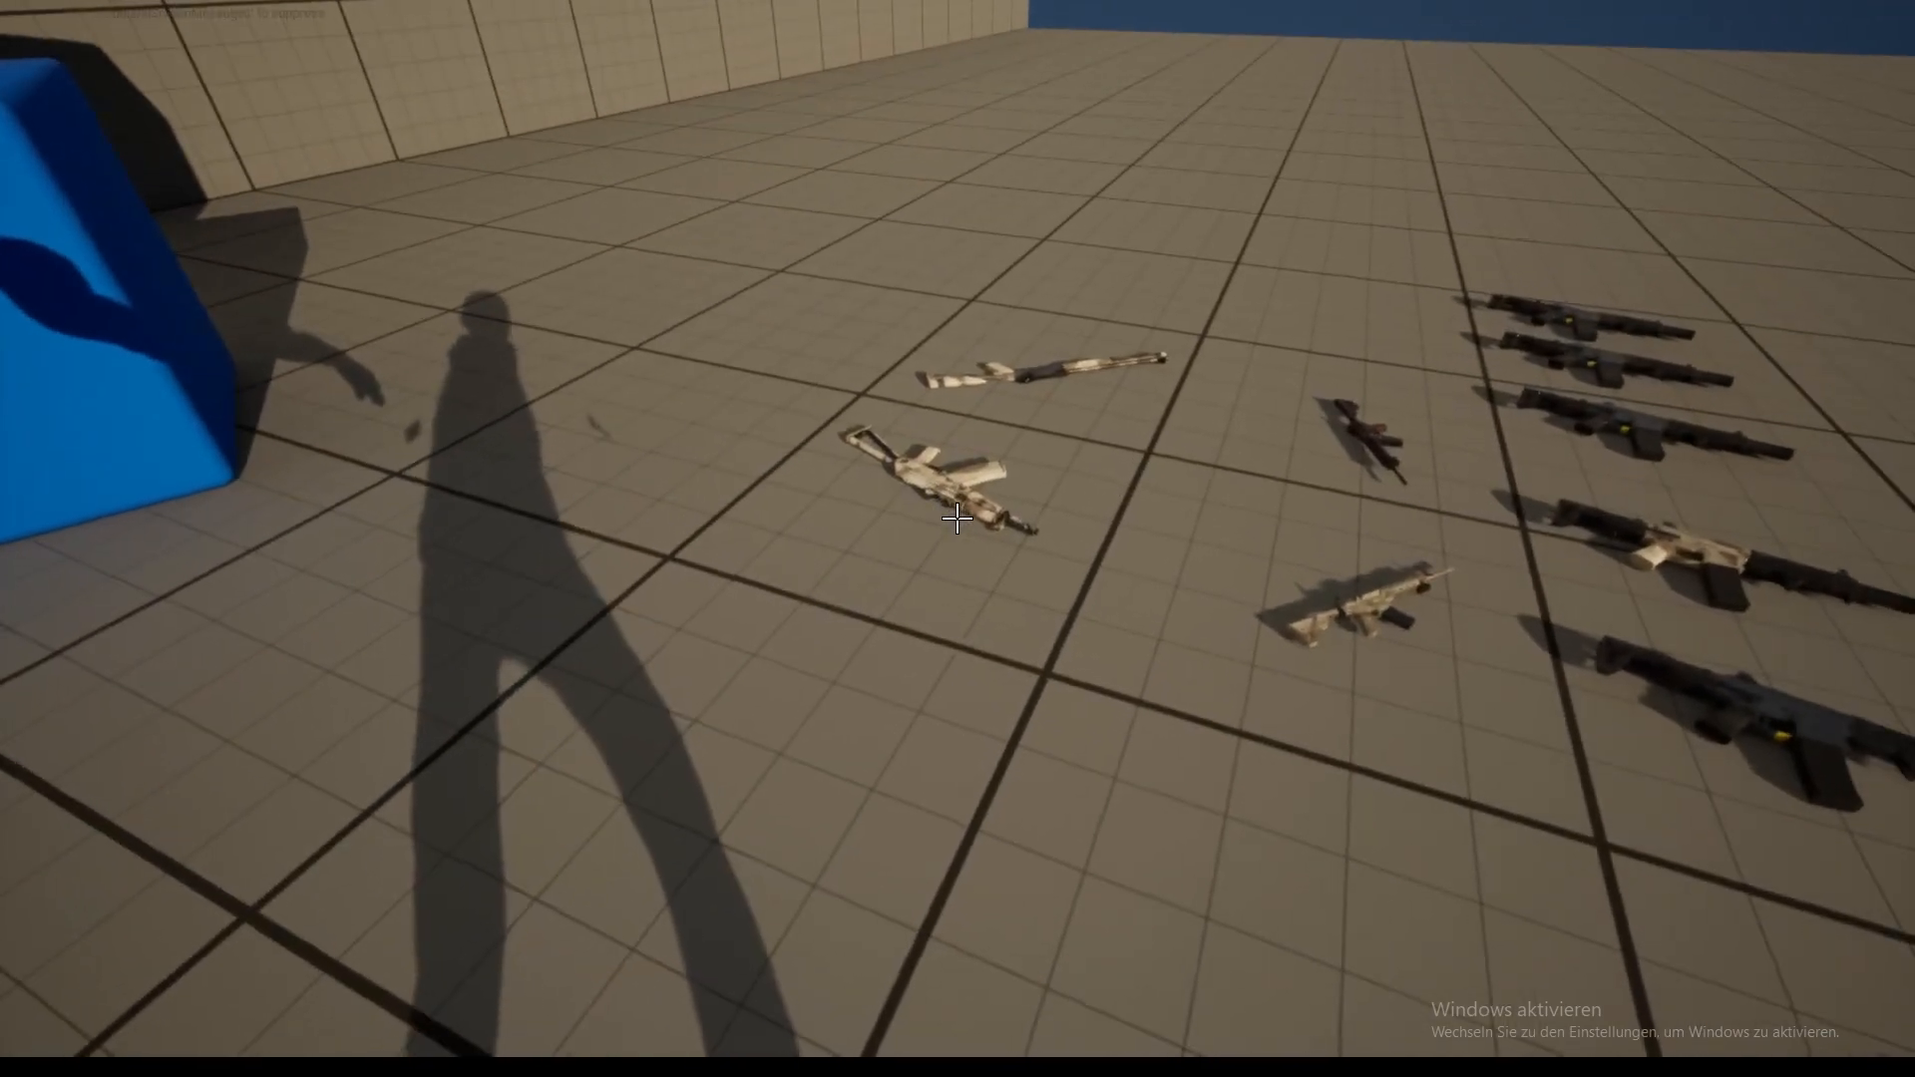
{"action": "key", "text": "w"}
{"action": "key", "text": "e"}
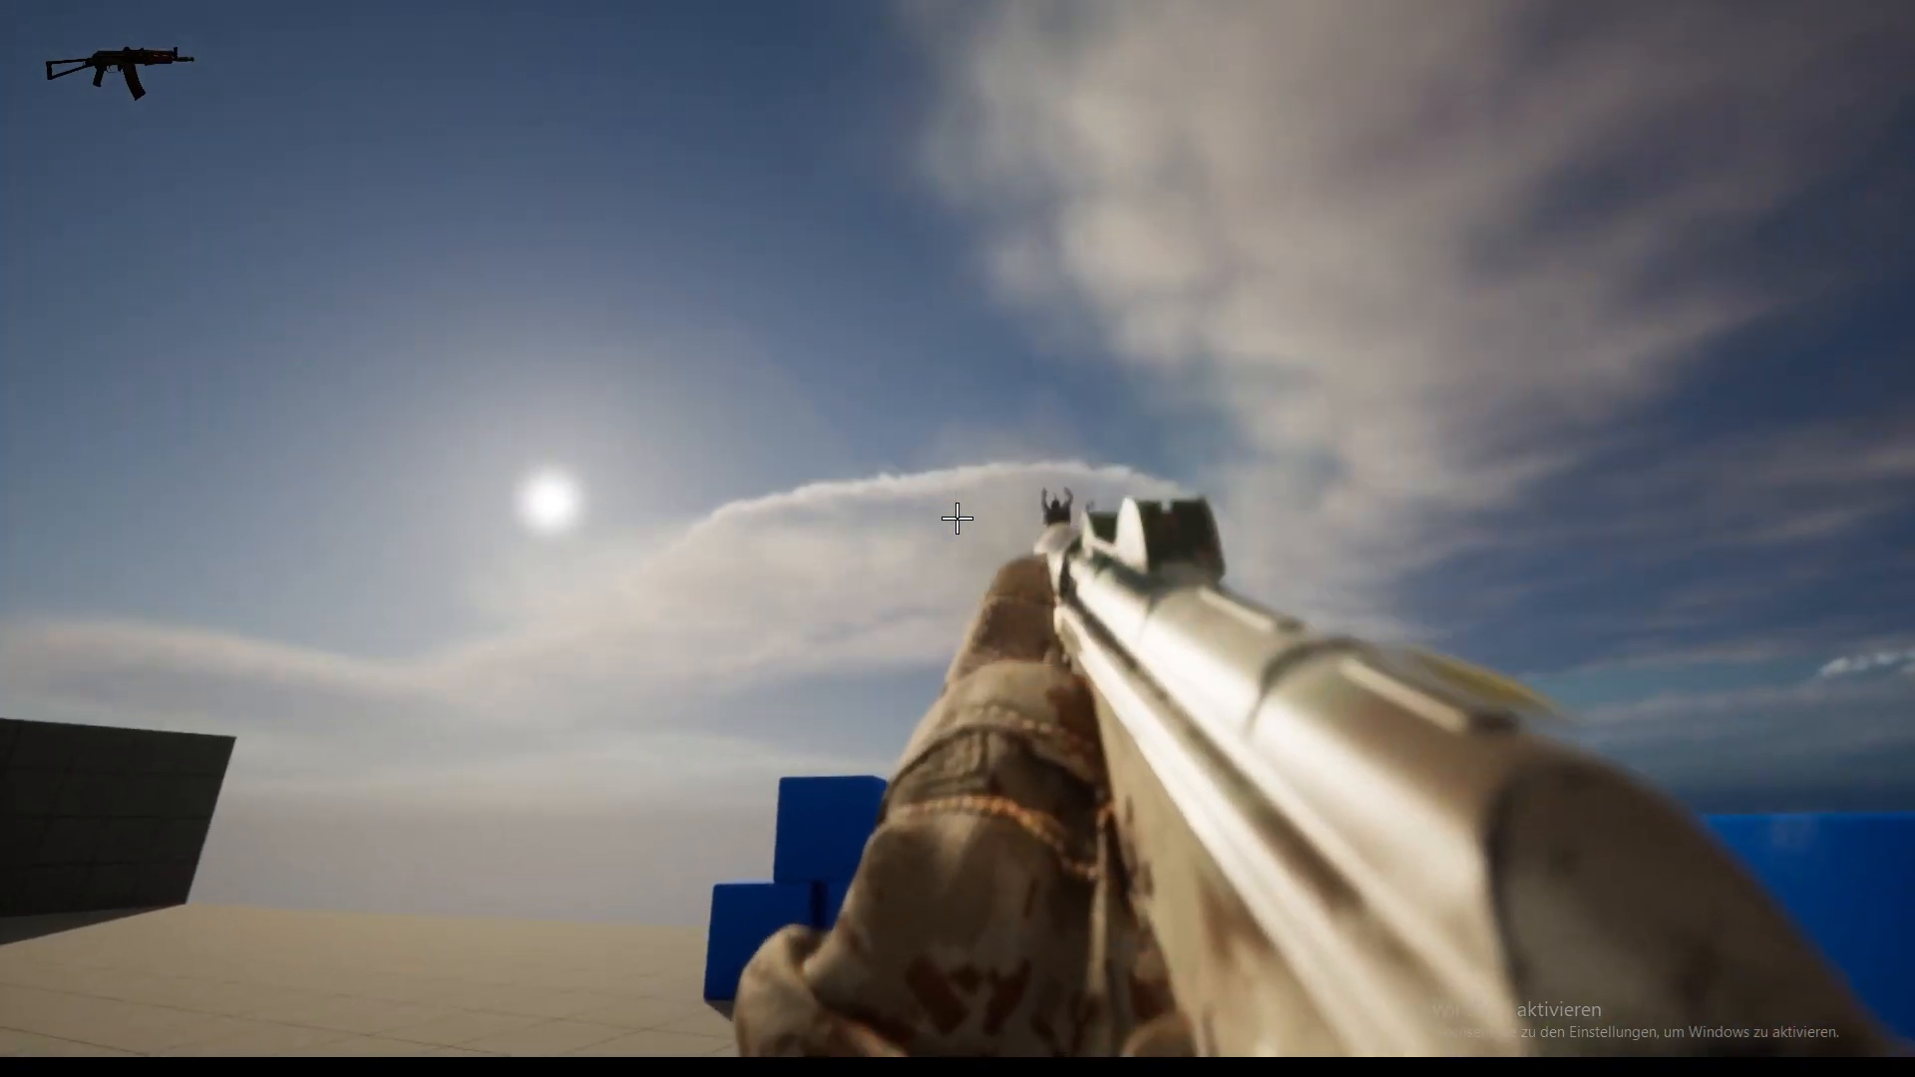
- Fire the rifle from the hip and while aiming down sights to examine its recoil, and end the full-screen play session
{"action": "left_click", "coordinate": [958, 517]}
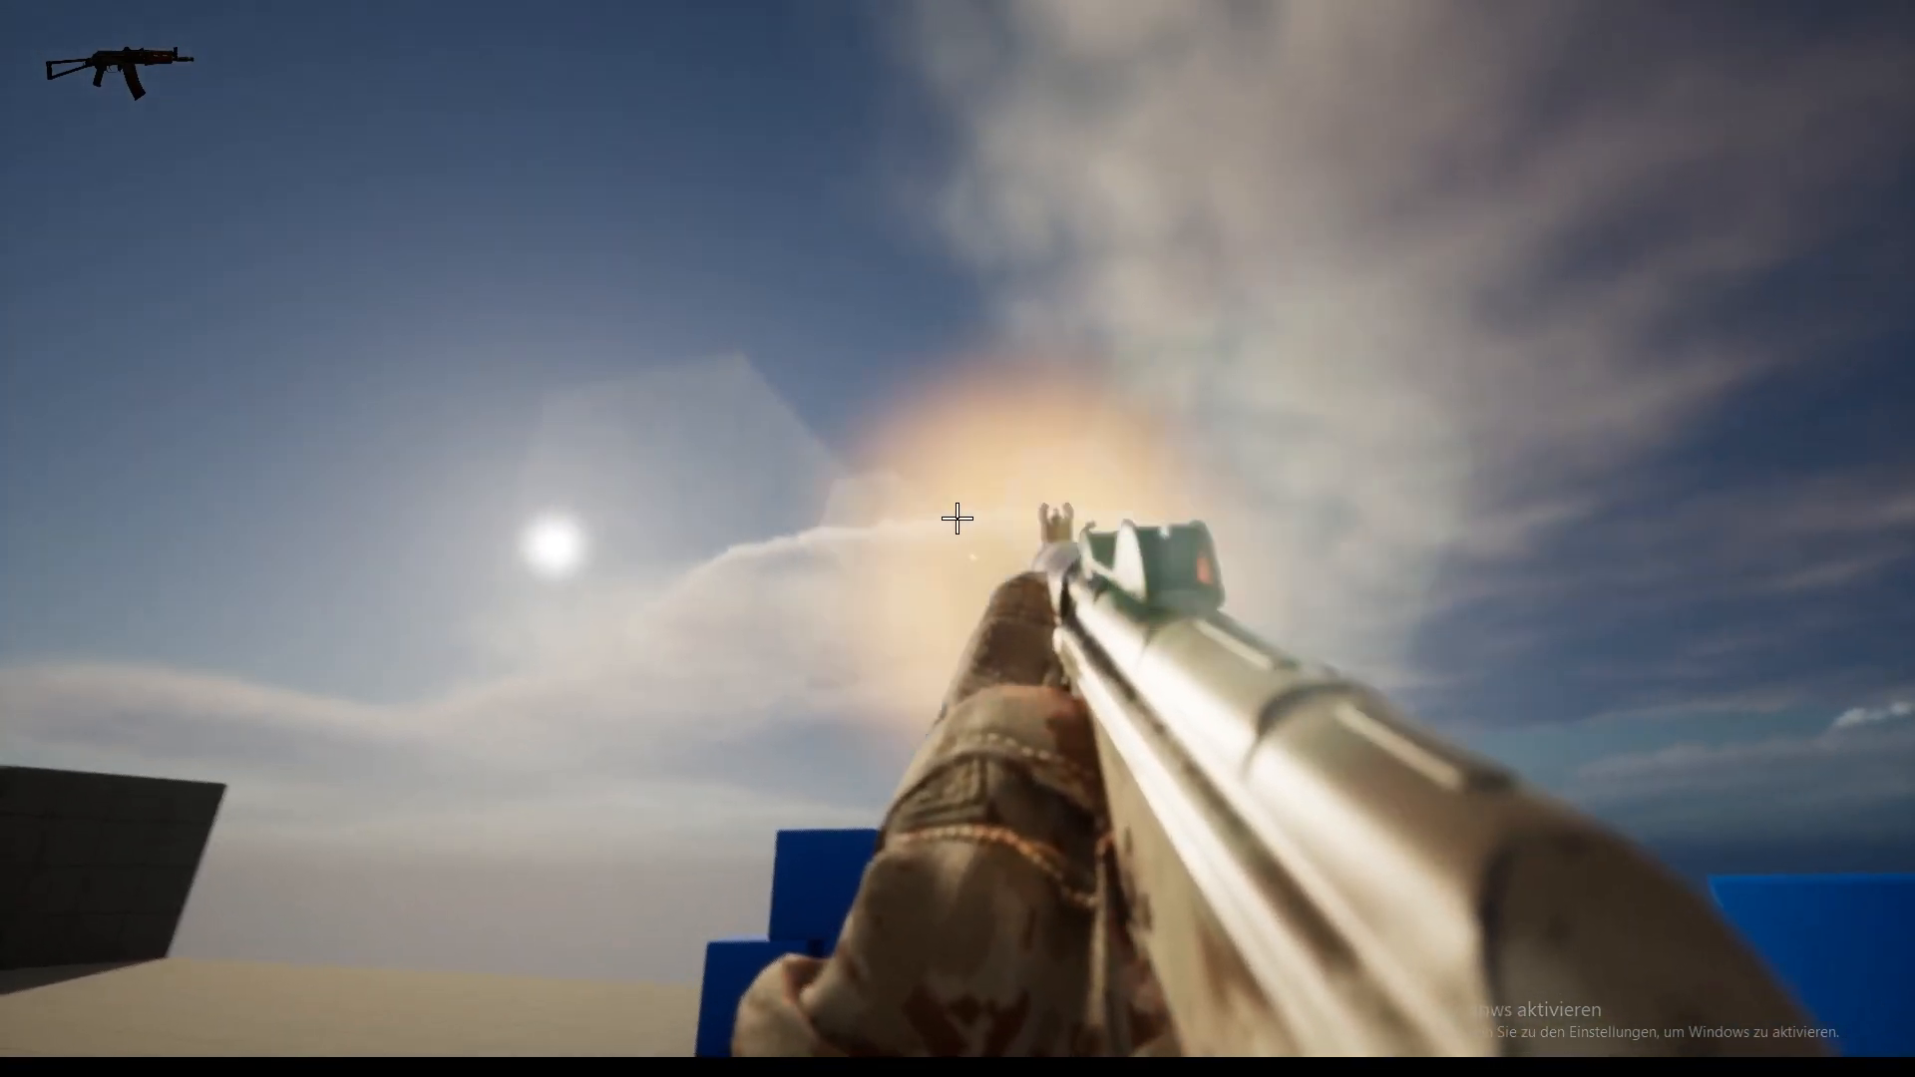
{"action": "left_click", "coordinate": [957, 517]}
{"action": "left_click", "coordinate": [958, 517]}
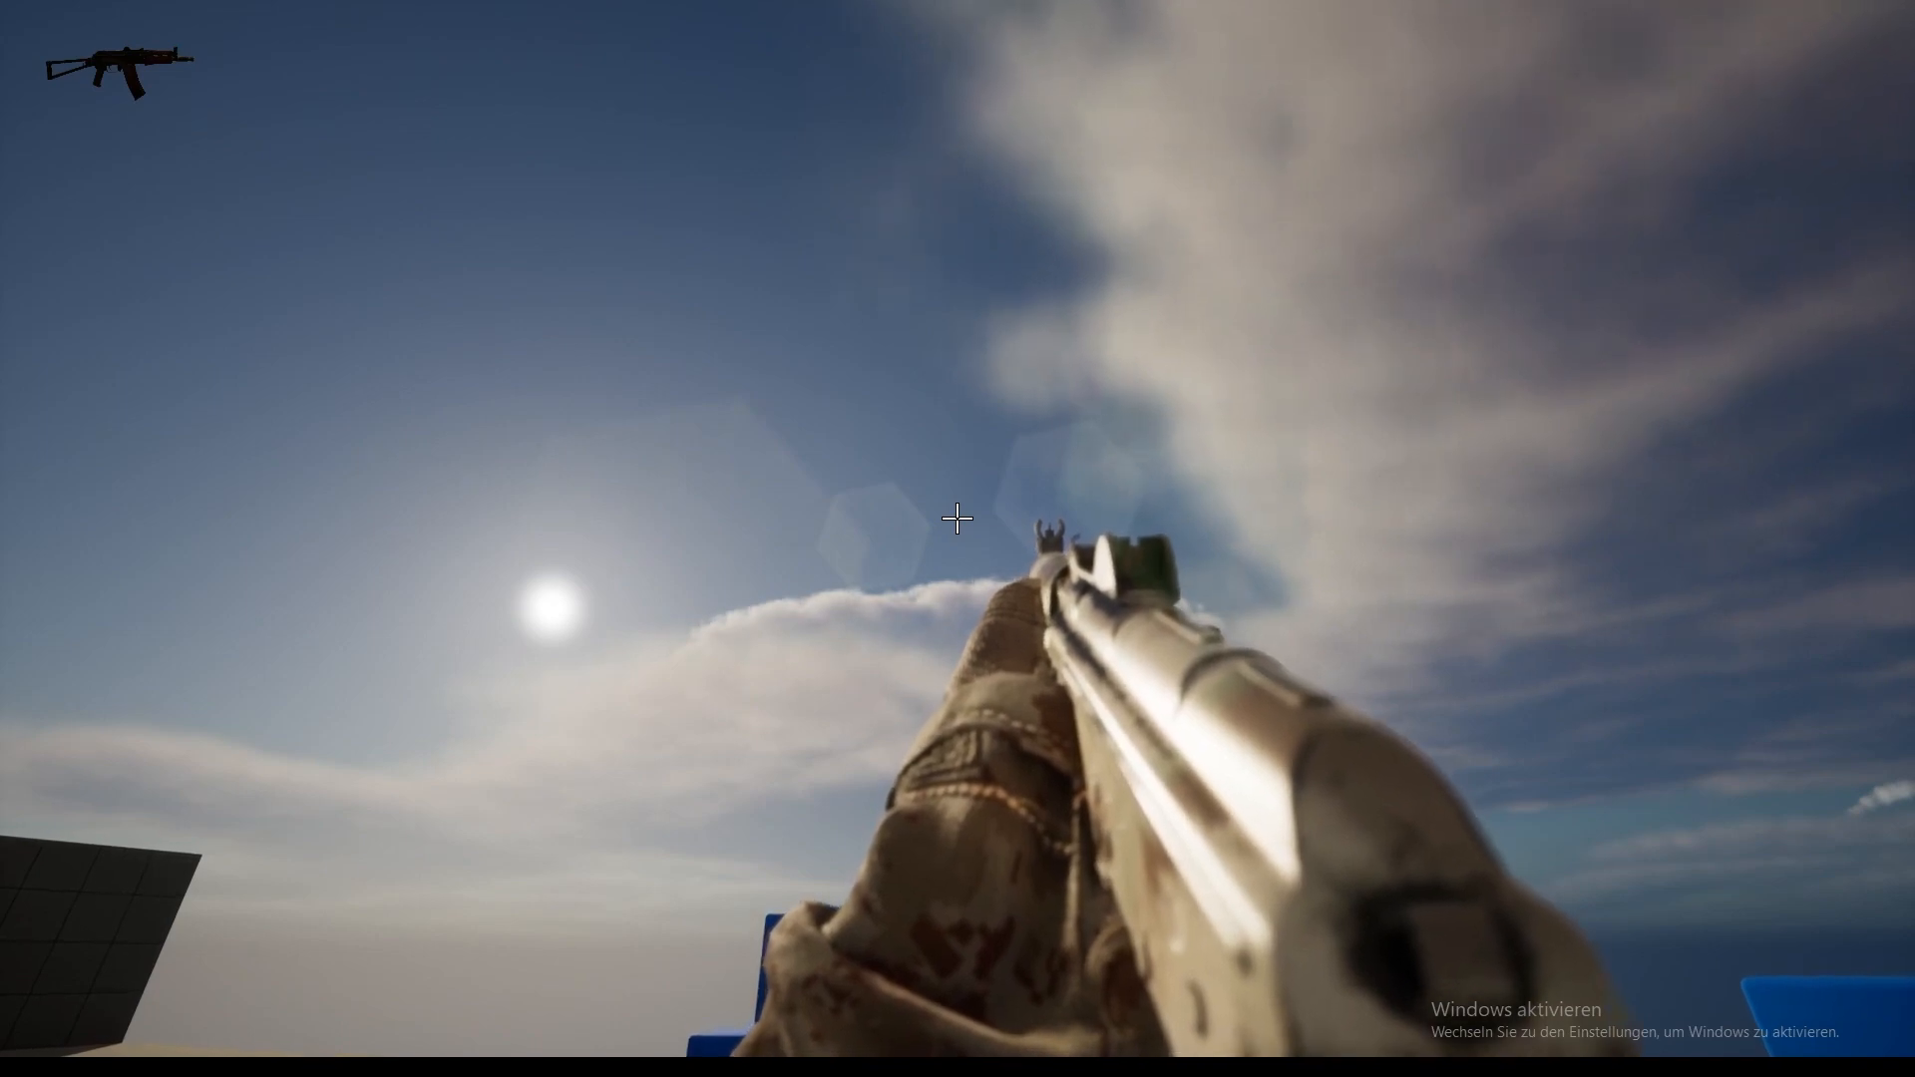
{"action": "left_click", "coordinate": [956, 518]}
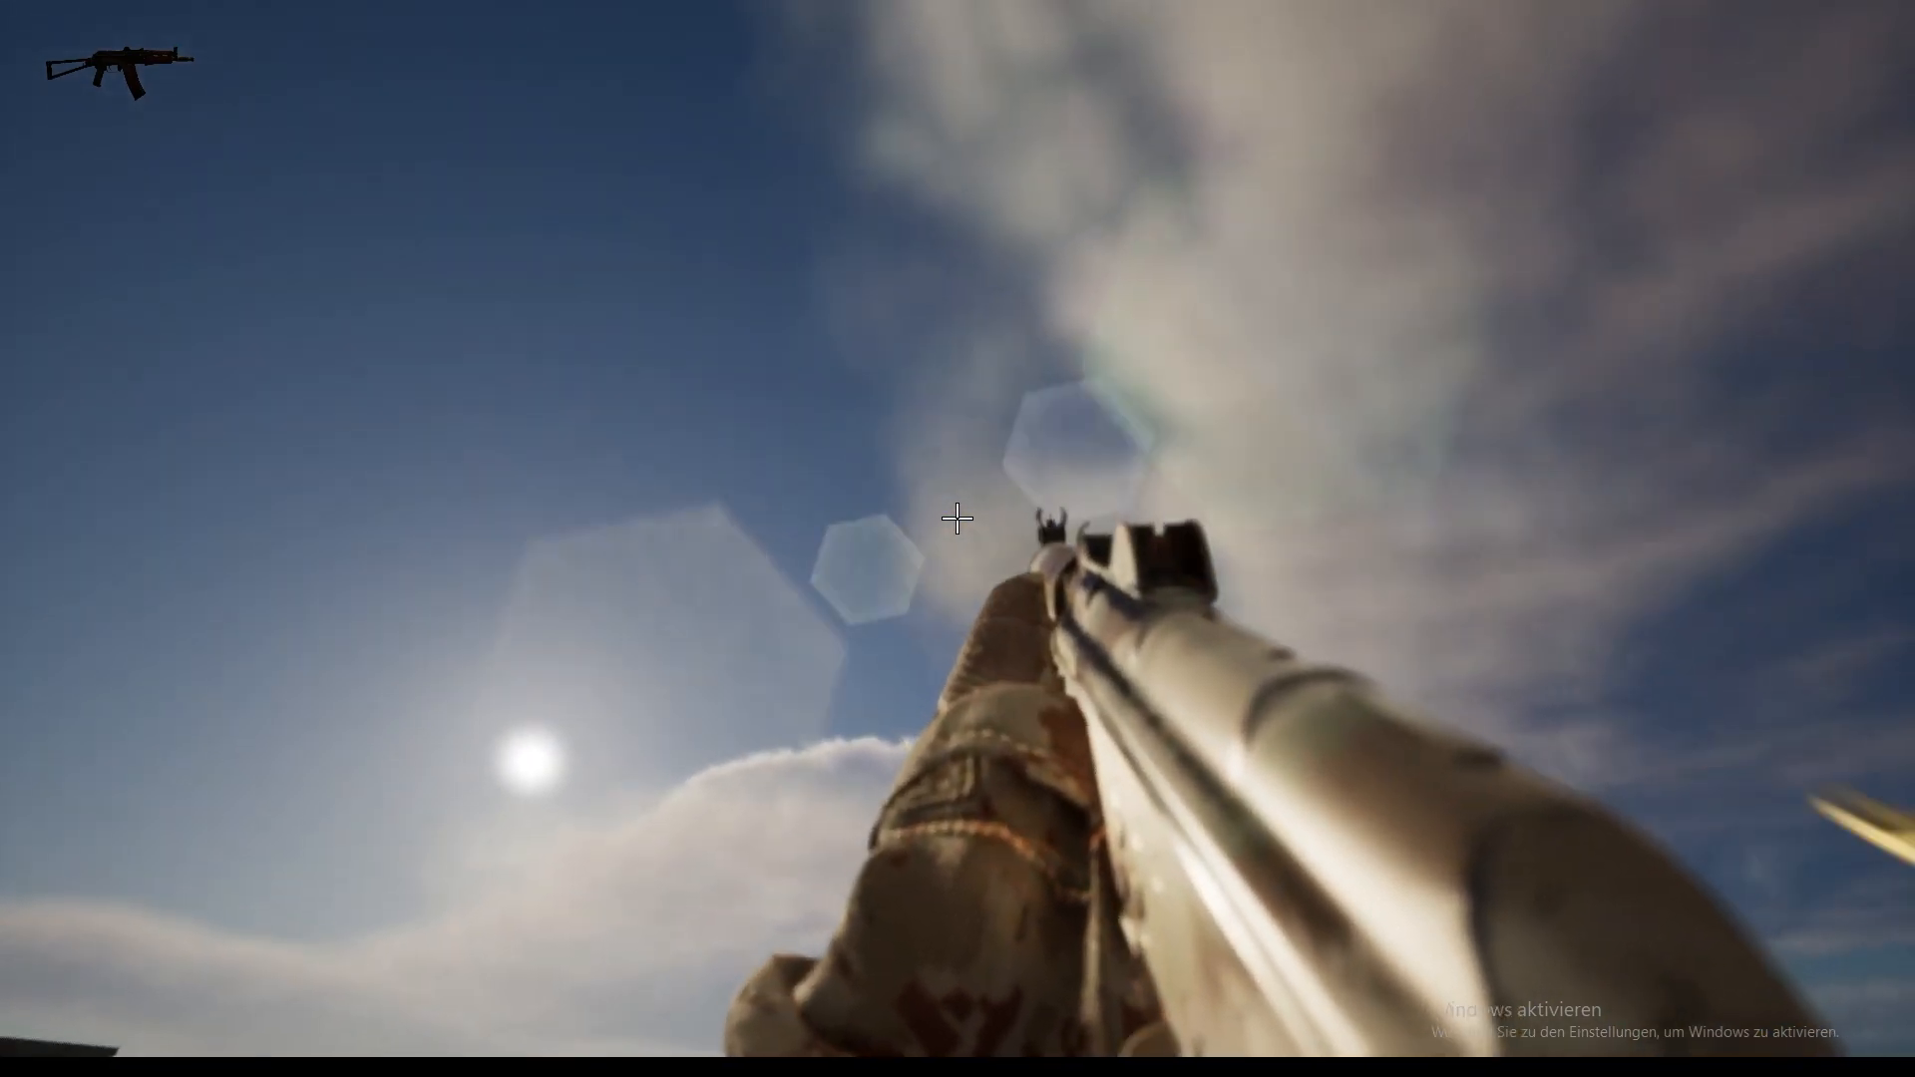
{"action": "right_click", "coordinate": [957, 517]}
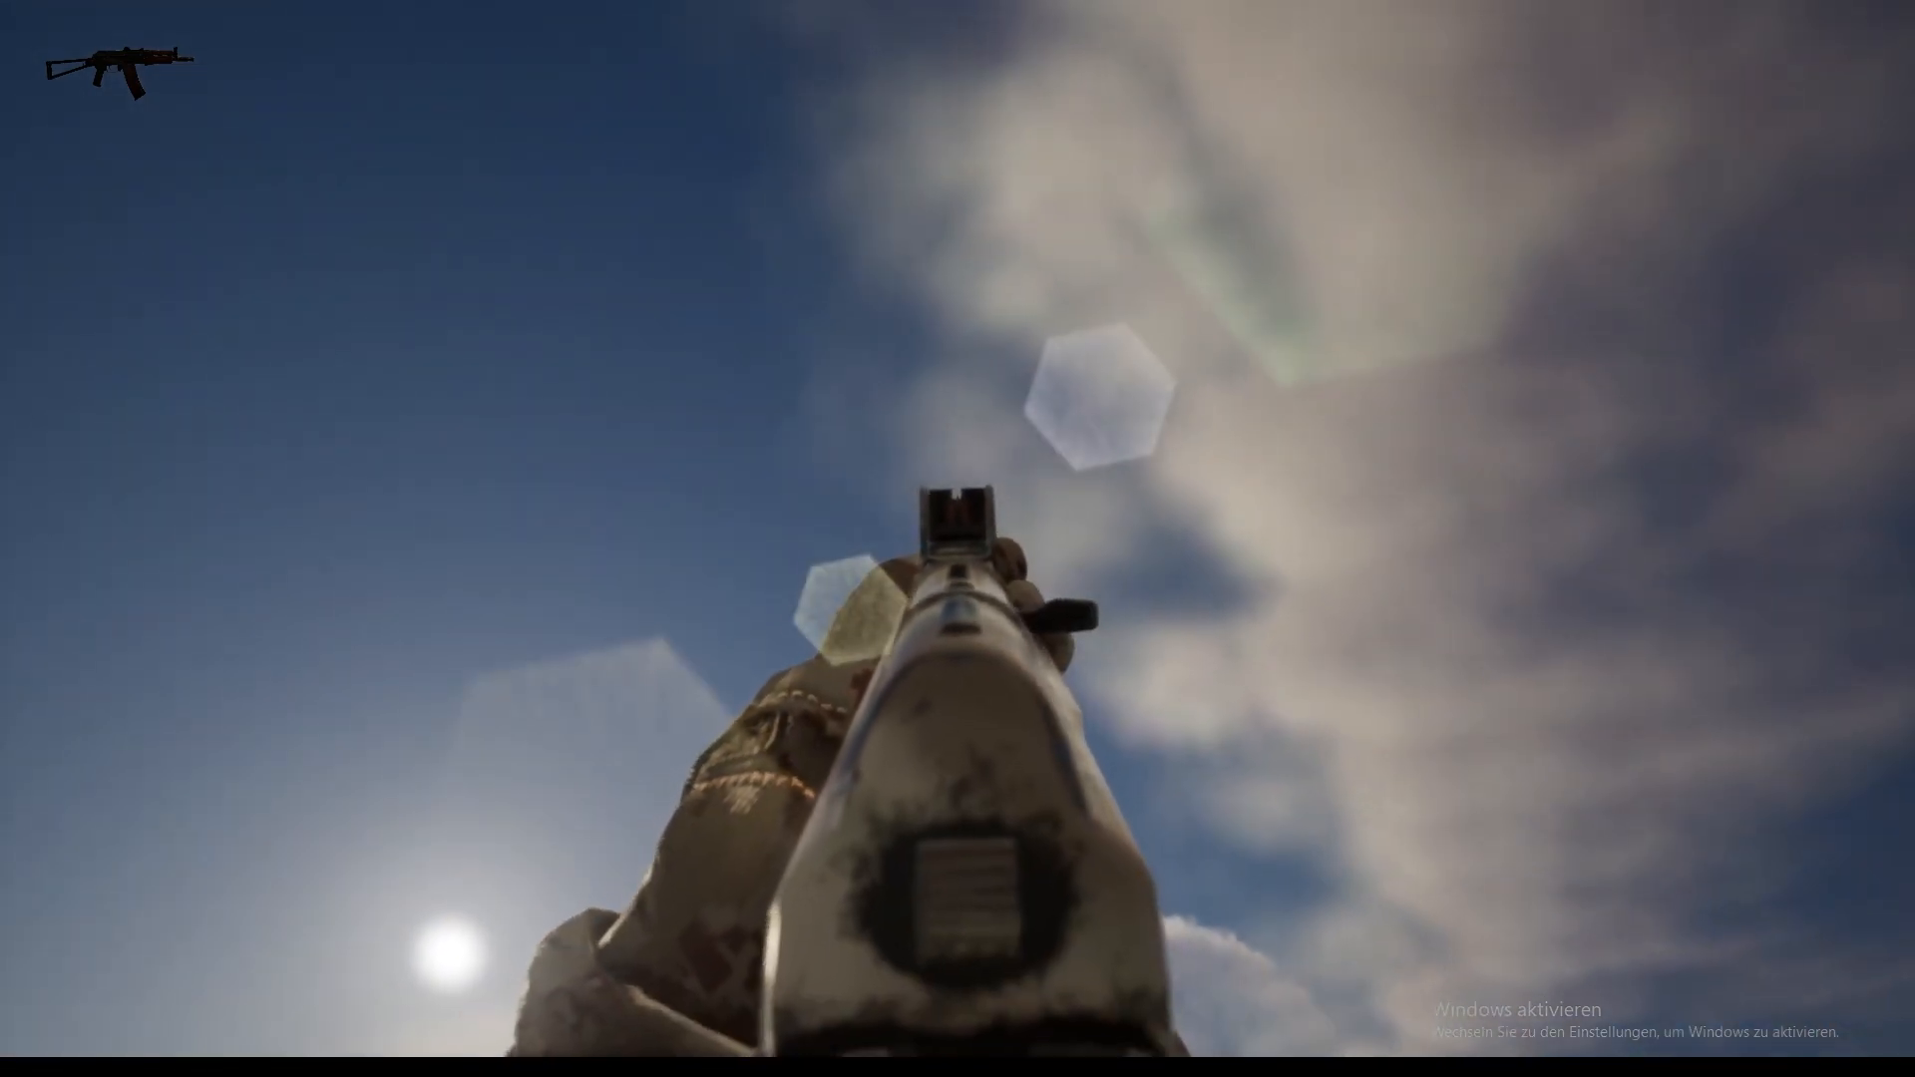
{"action": "left_click", "coordinate": [957, 518]}
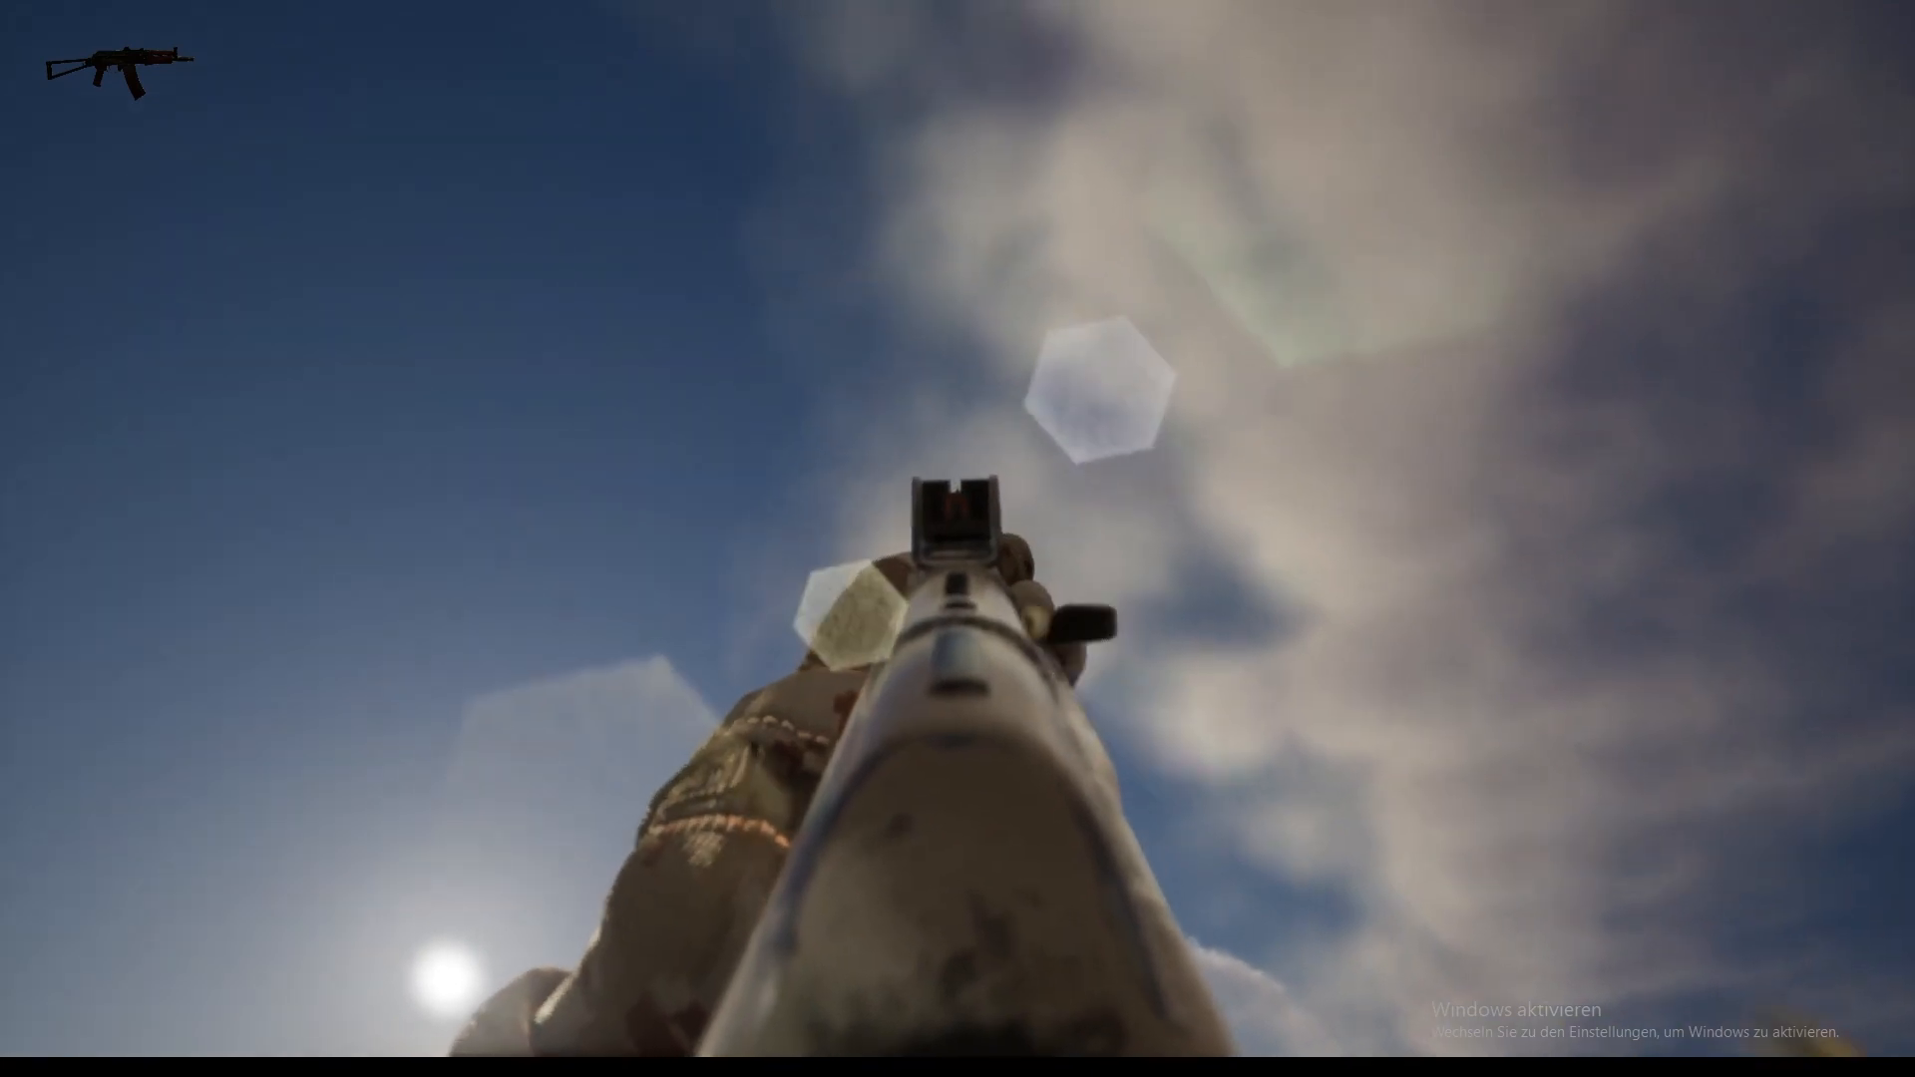
{"action": "right_click", "coordinate": [958, 518]}
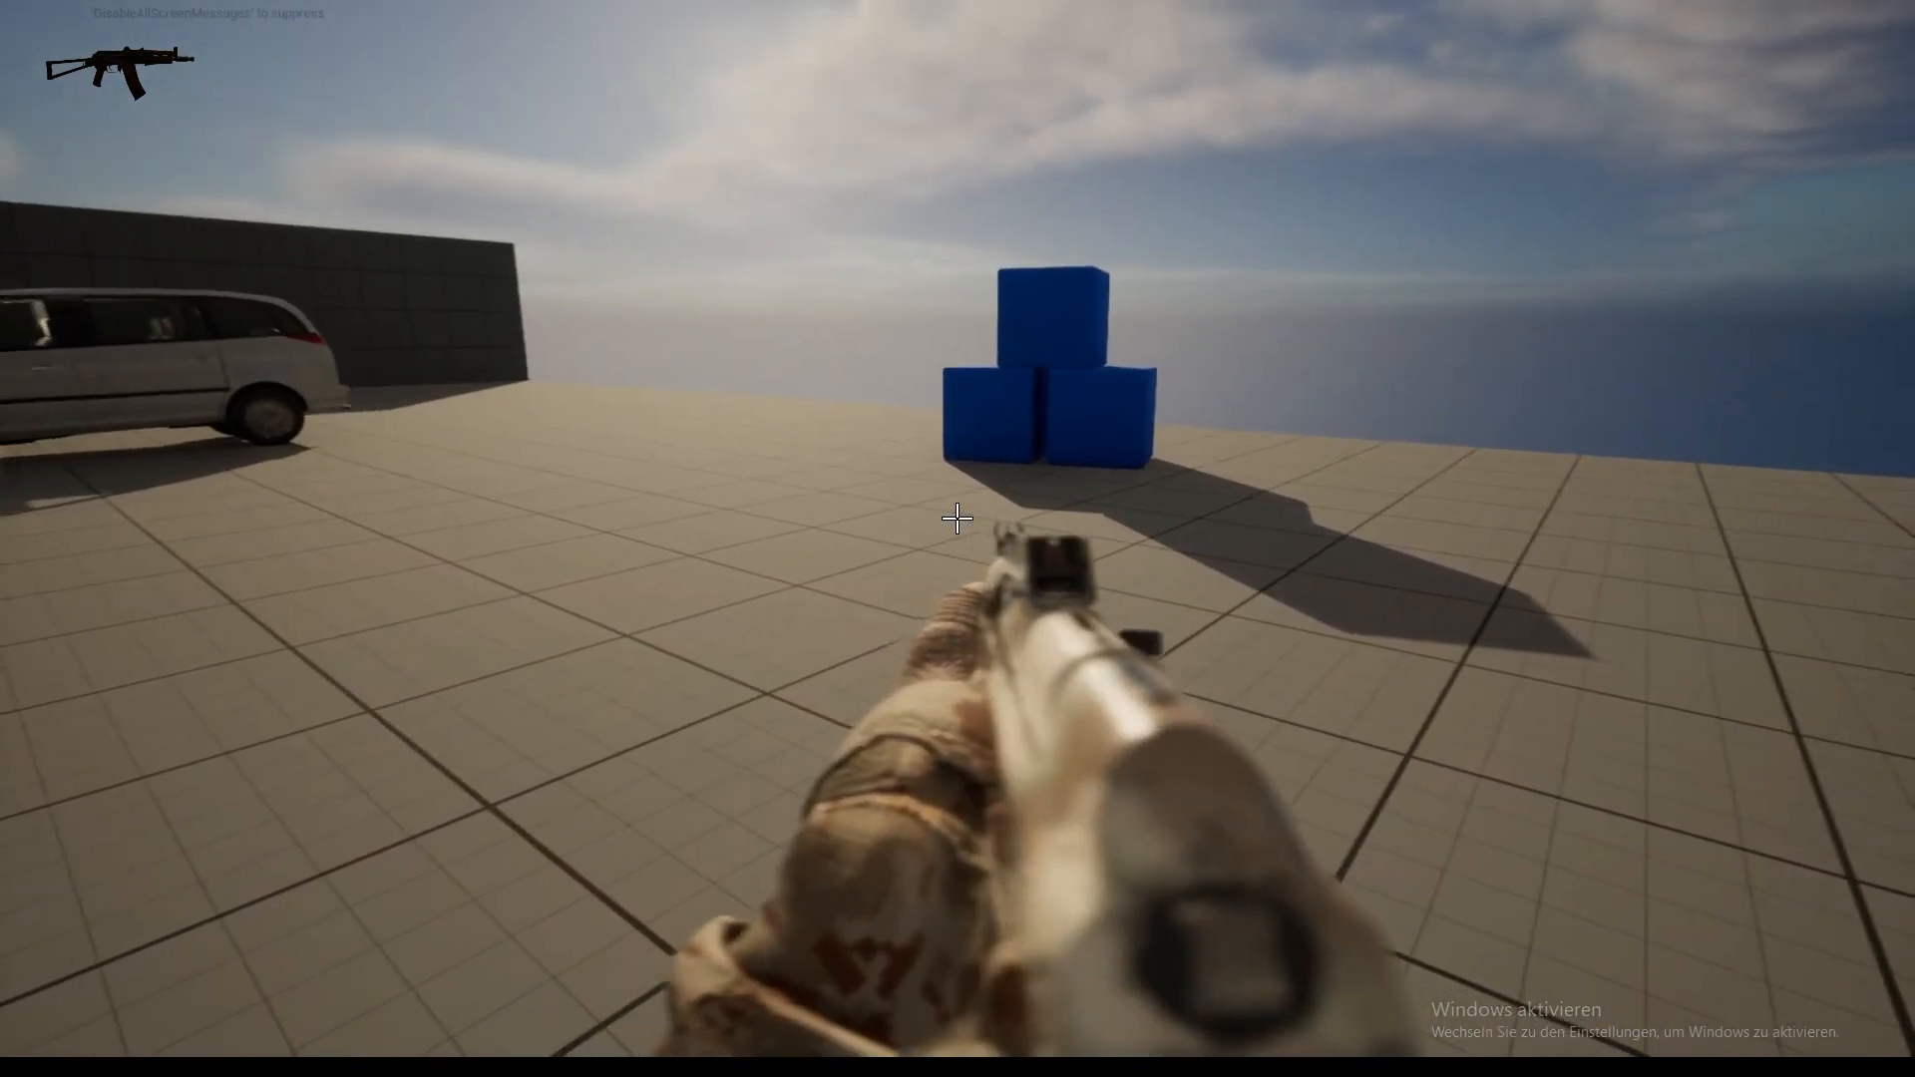
{"action": "key", "text": "Escape"}
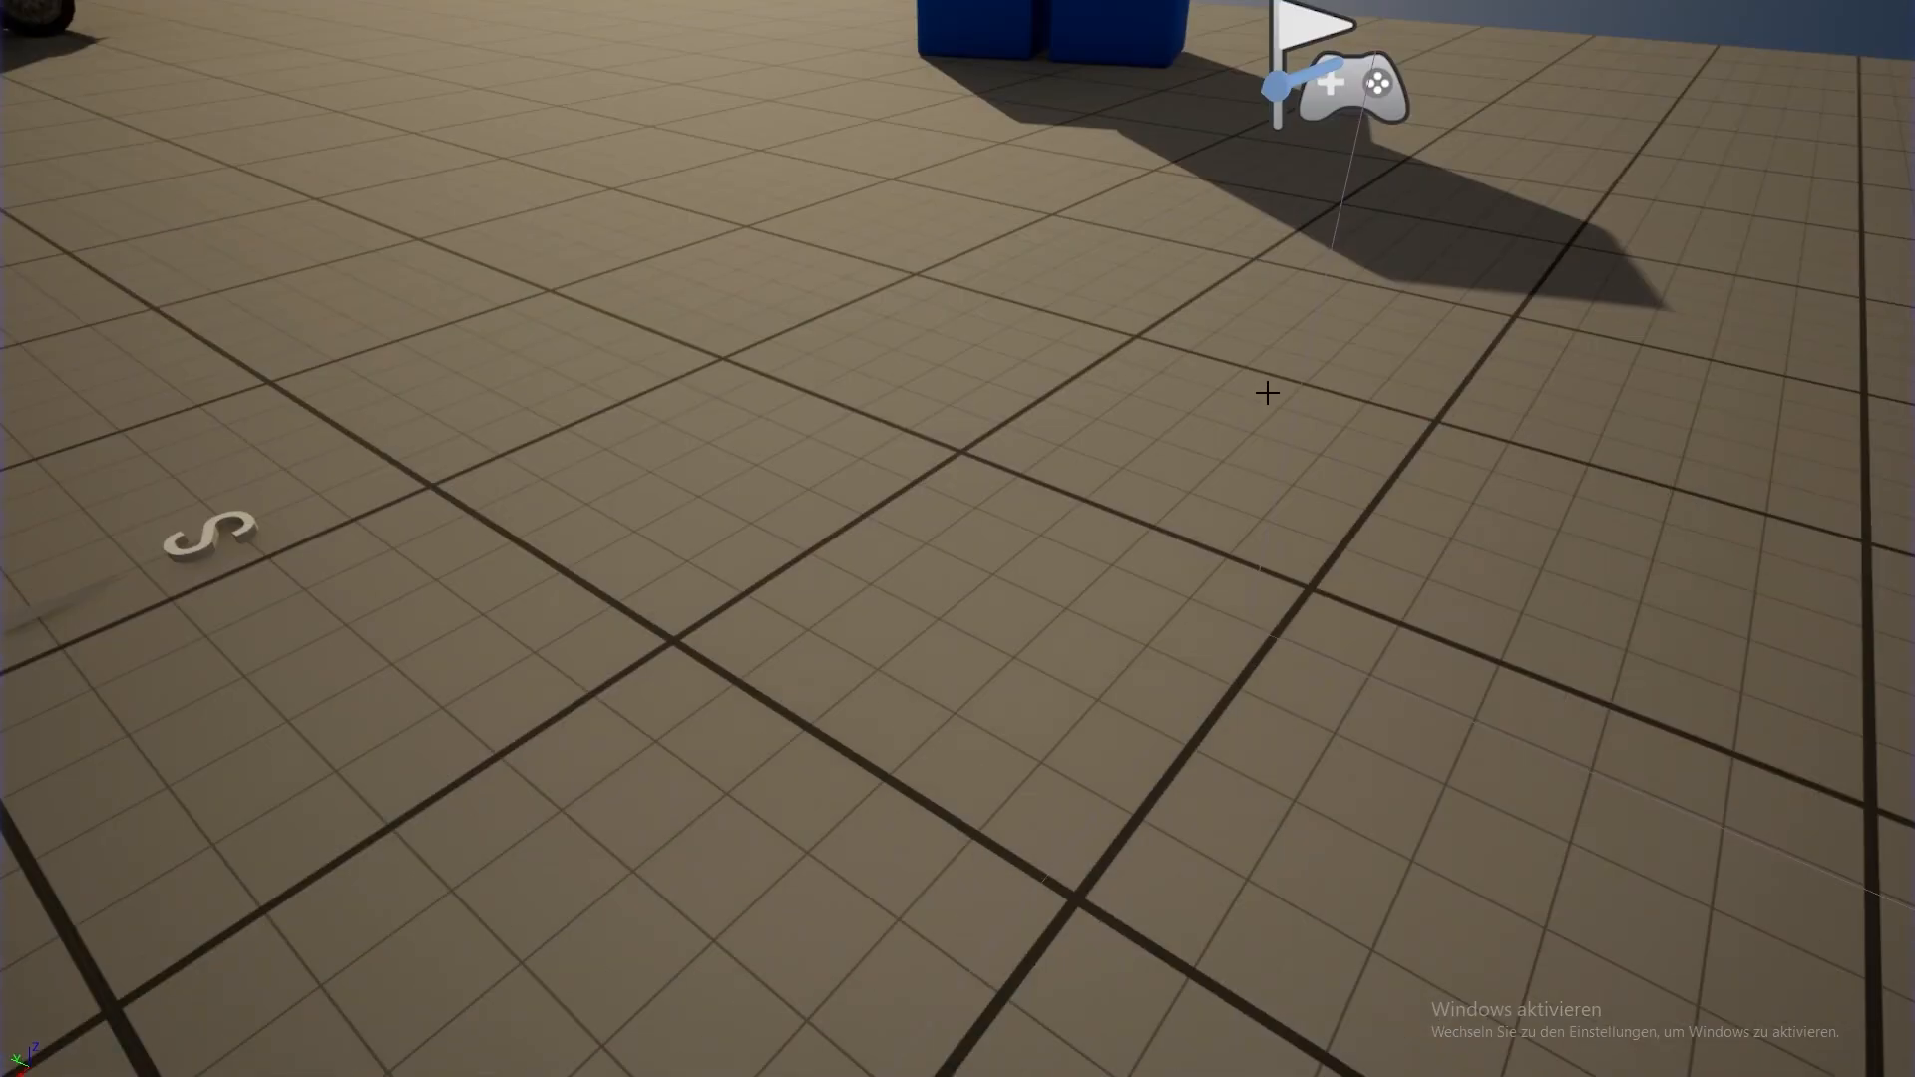
{"action": "key", "text": "F11"}
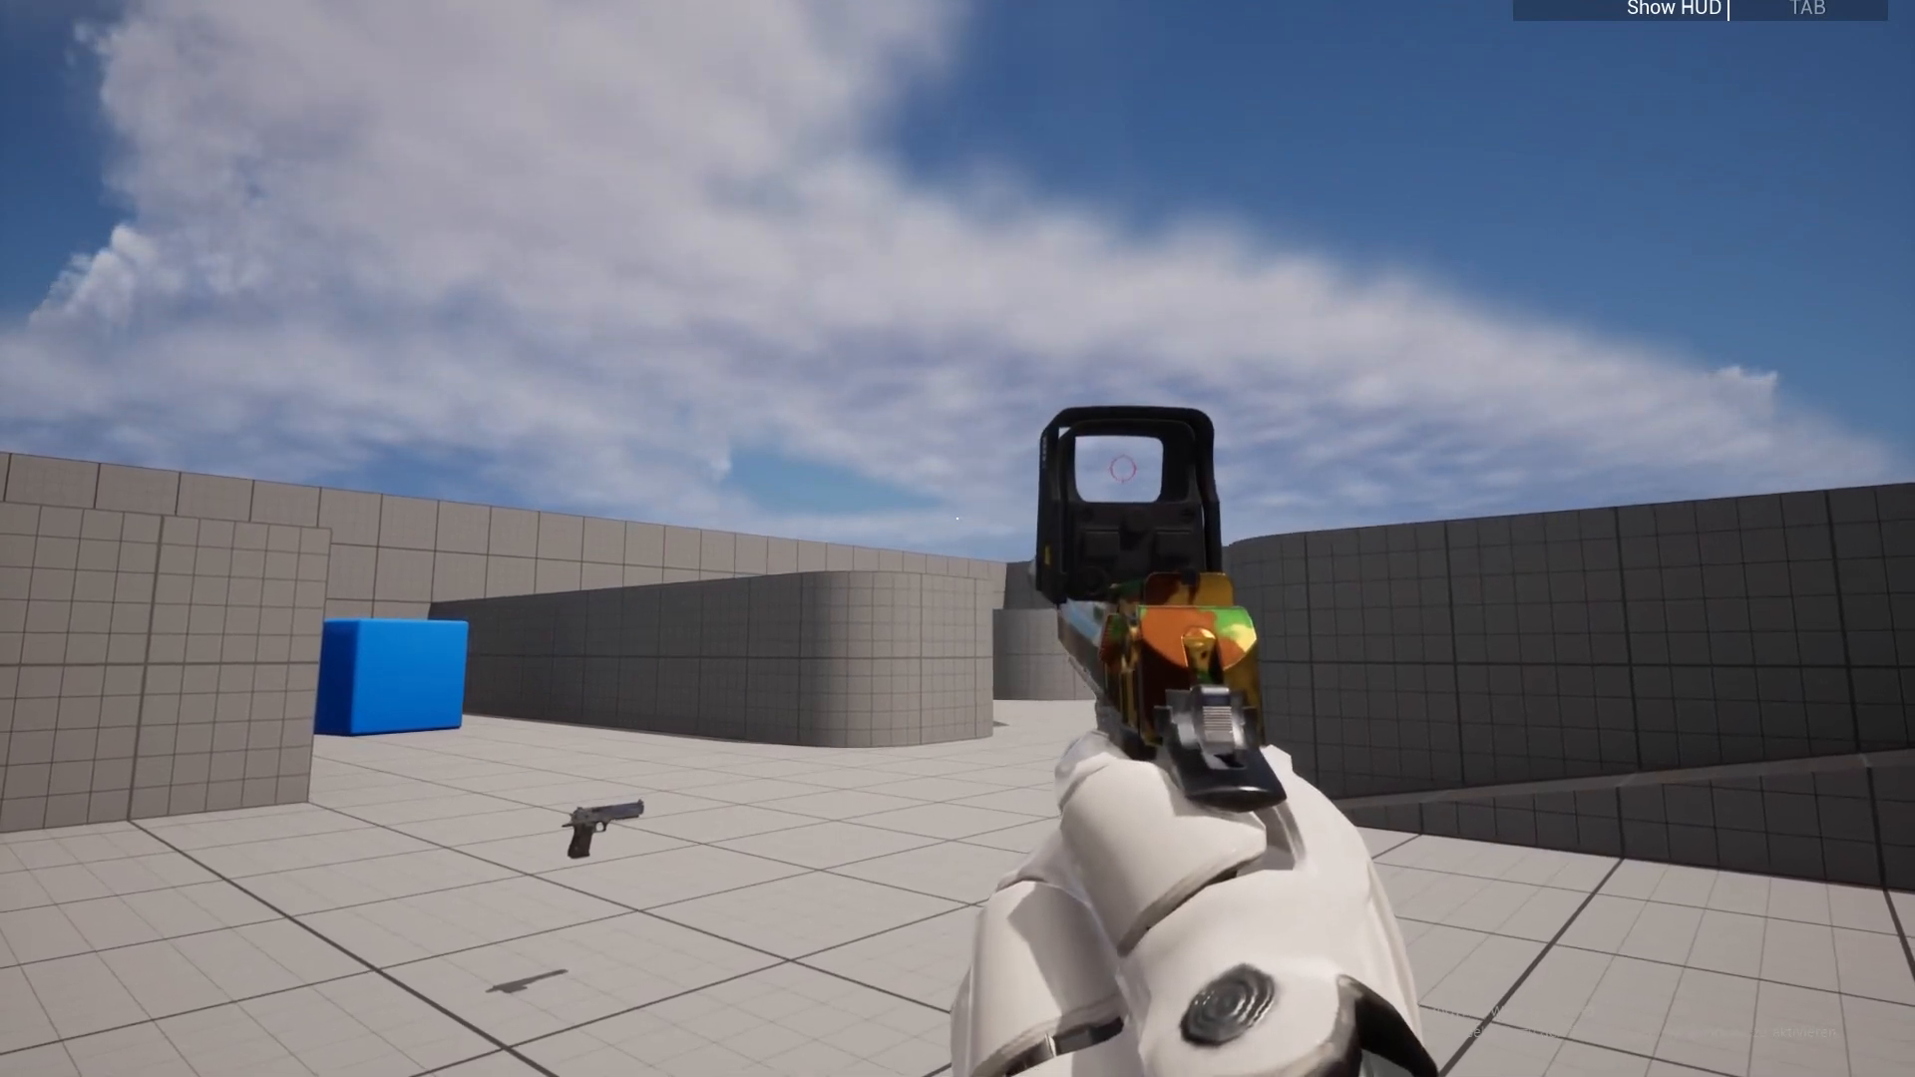
- Stop the FPSTutorial play session and open FP Desert Eagle Animations.blend from the FP Animations > Desert Eagle folder in Blender
{"action": "key", "text": "Escape"}
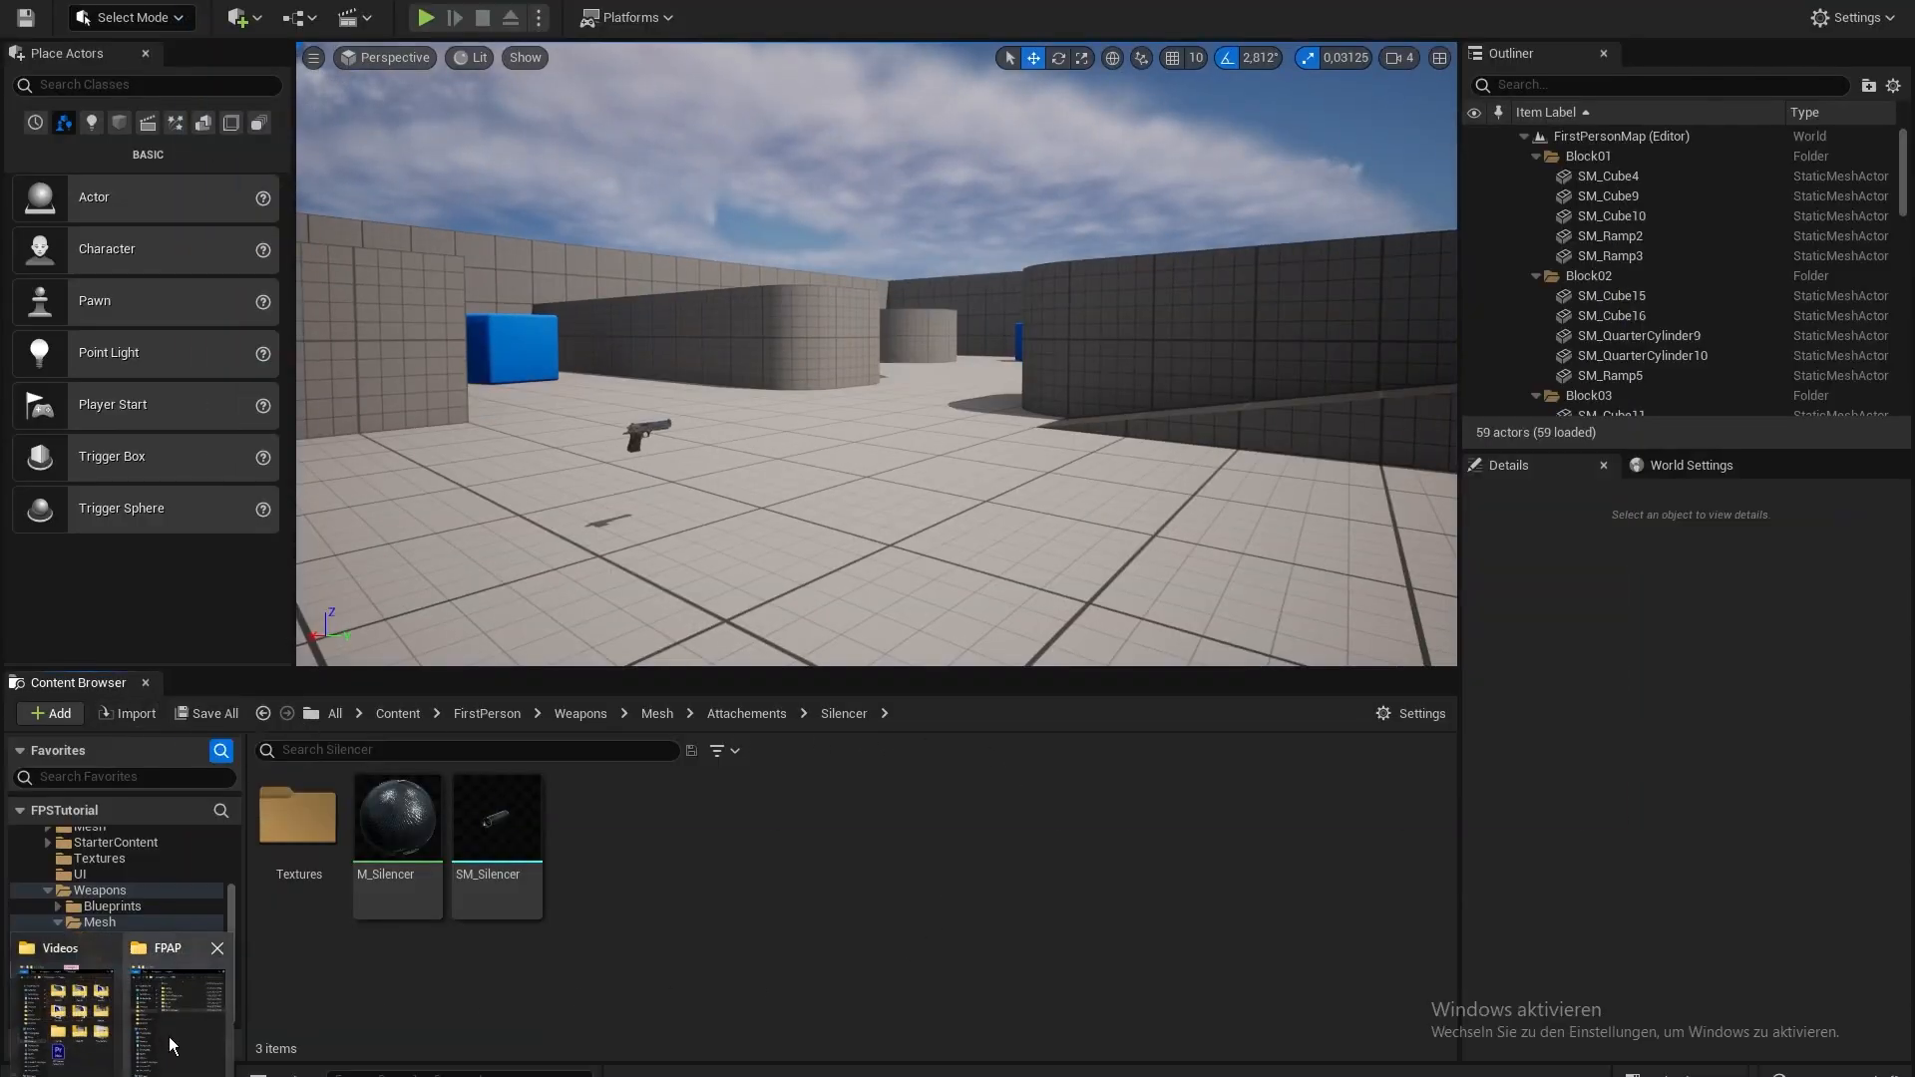
{"action": "mouse_move", "coordinate": [99, 1047]}
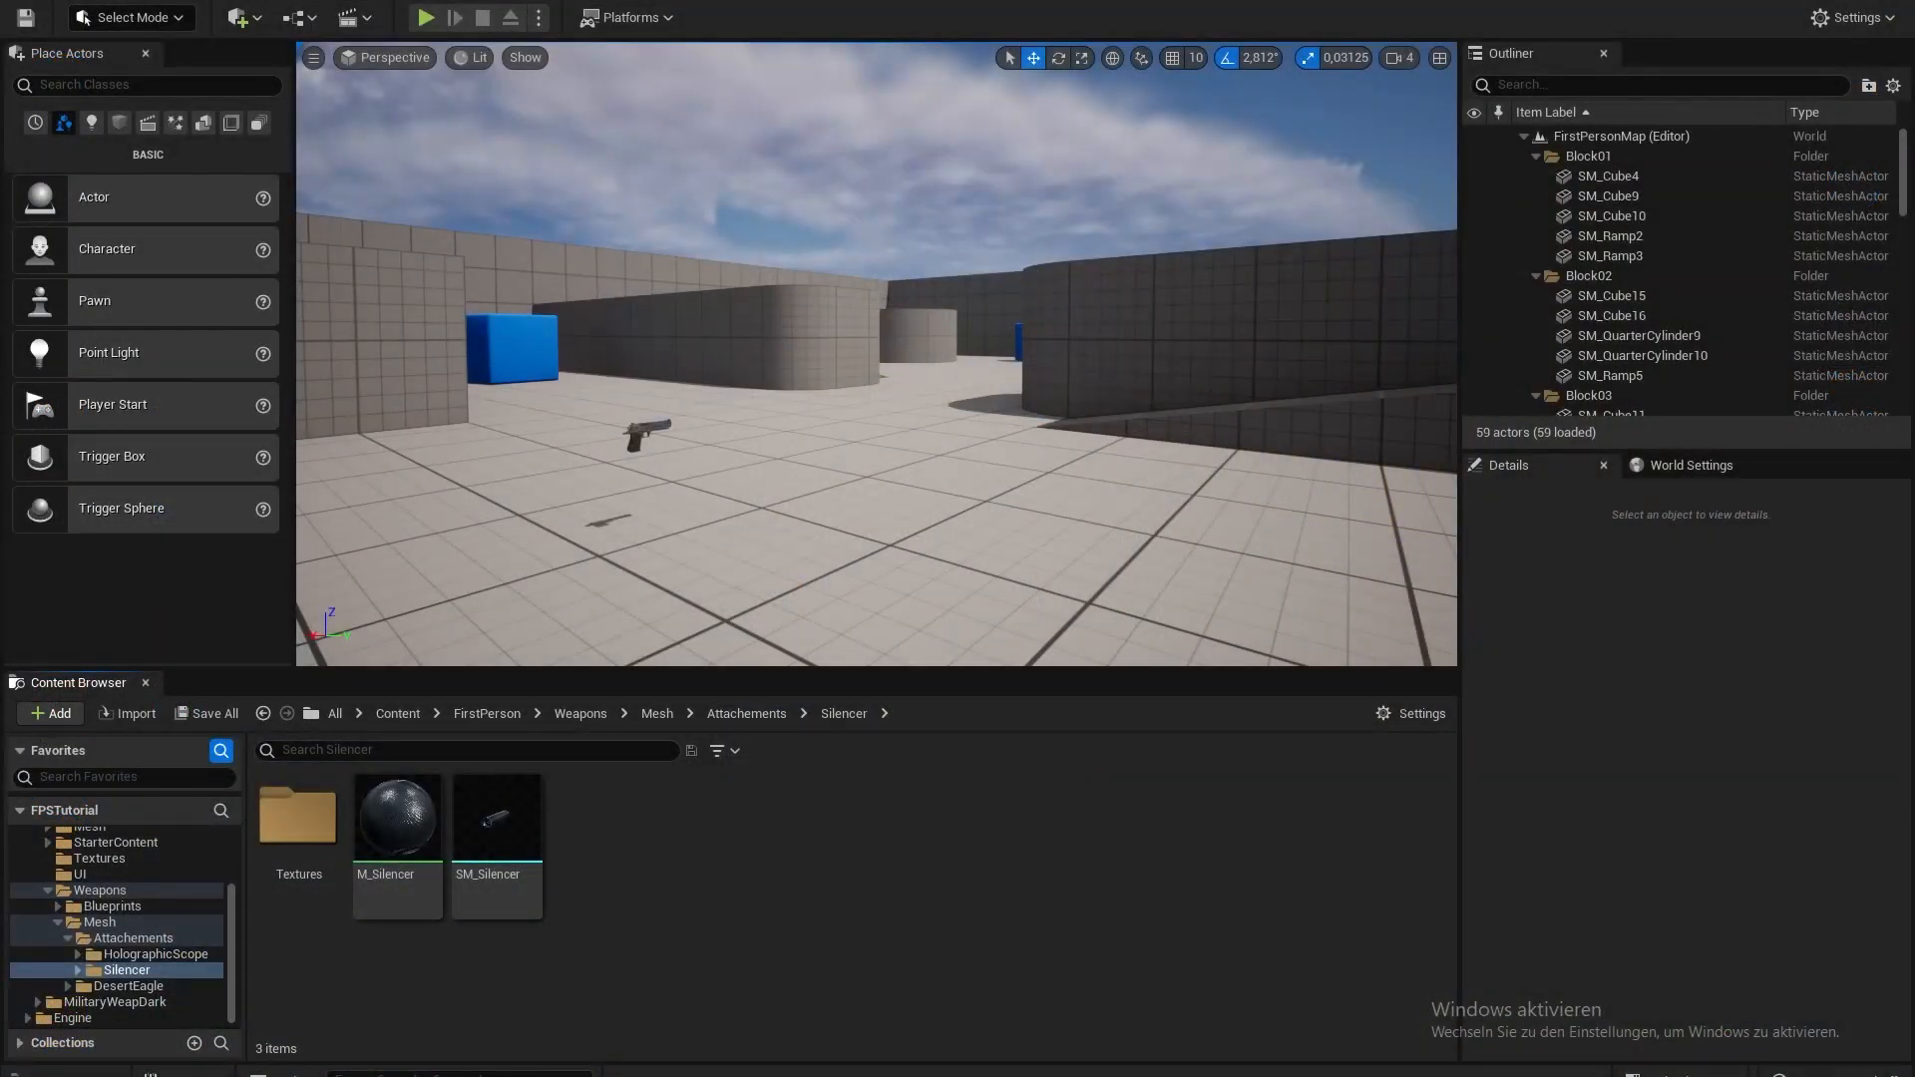
{"action": "left_click_drag", "start_coordinate": [738, 0], "coordinate": [775, 0]}
{"action": "left_click", "coordinate": [752, 349]}
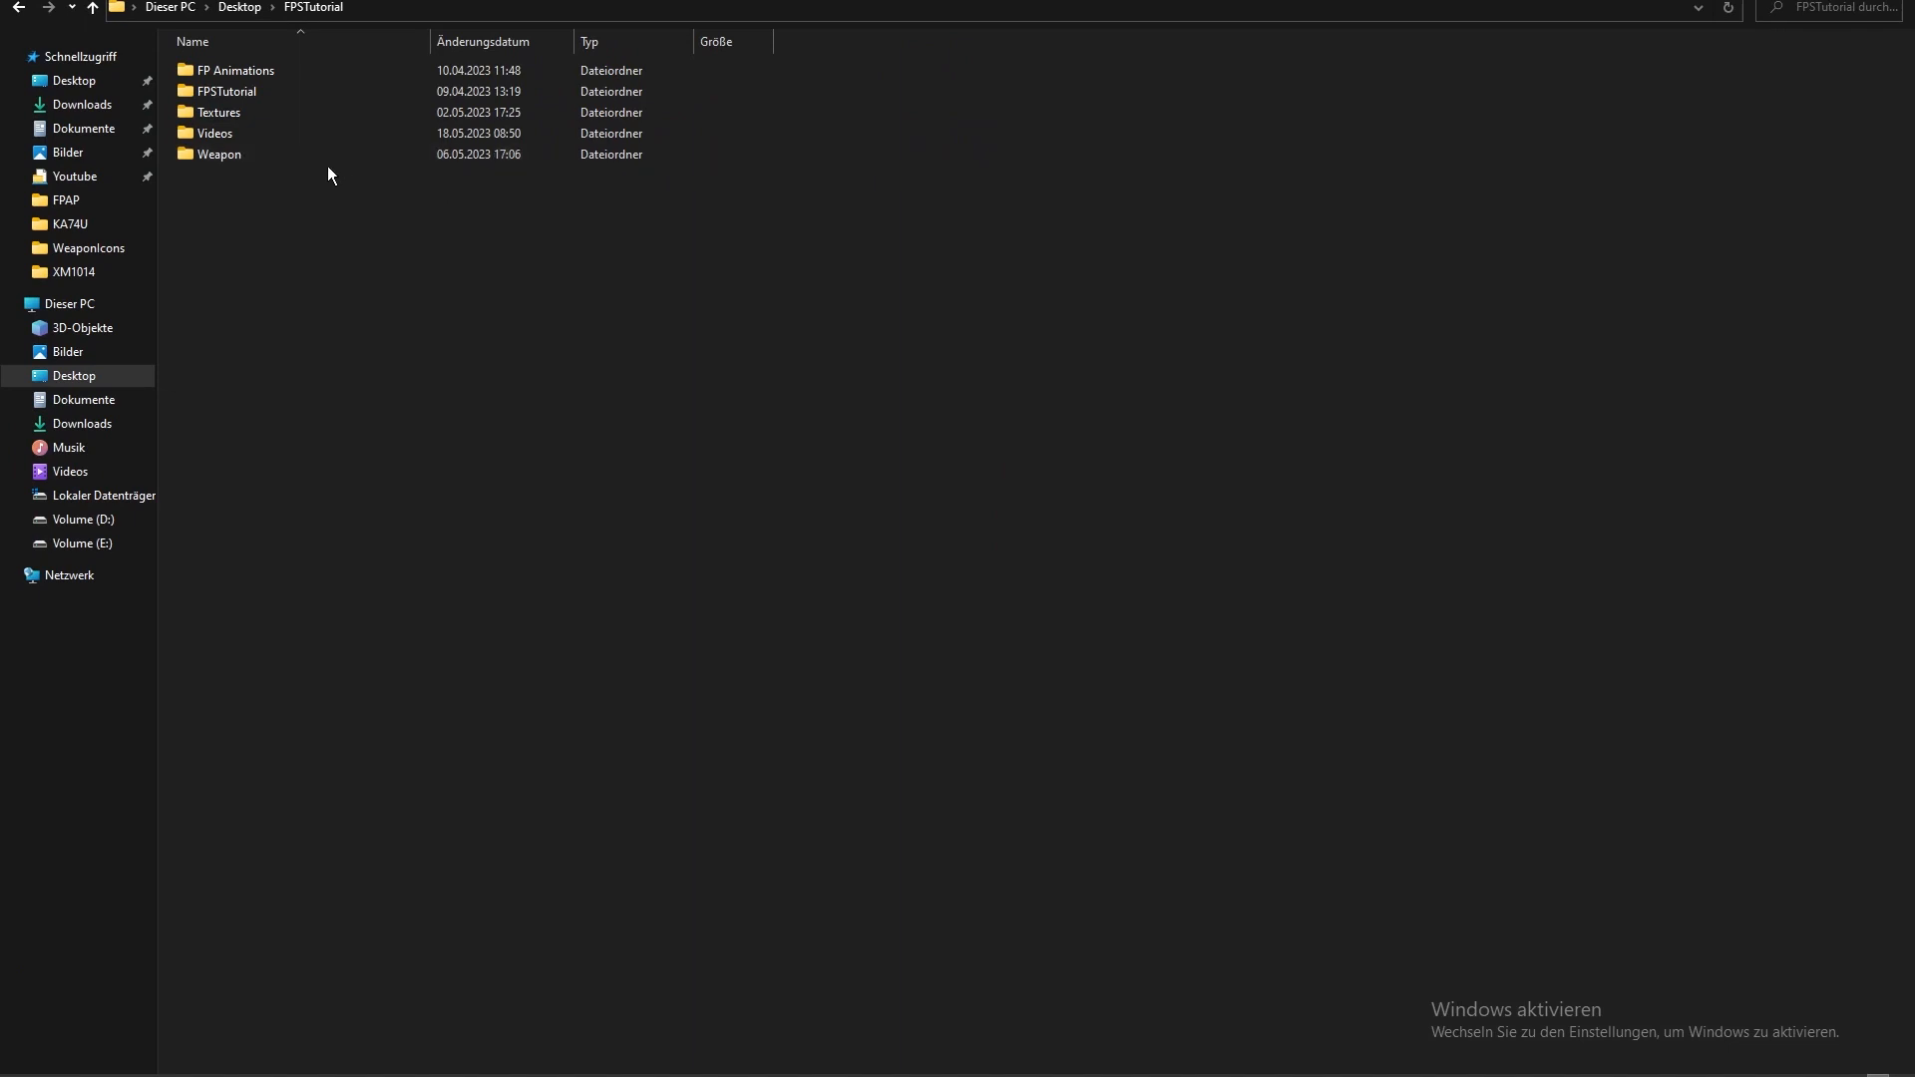
{"action": "double_click", "coordinate": [224, 70]}
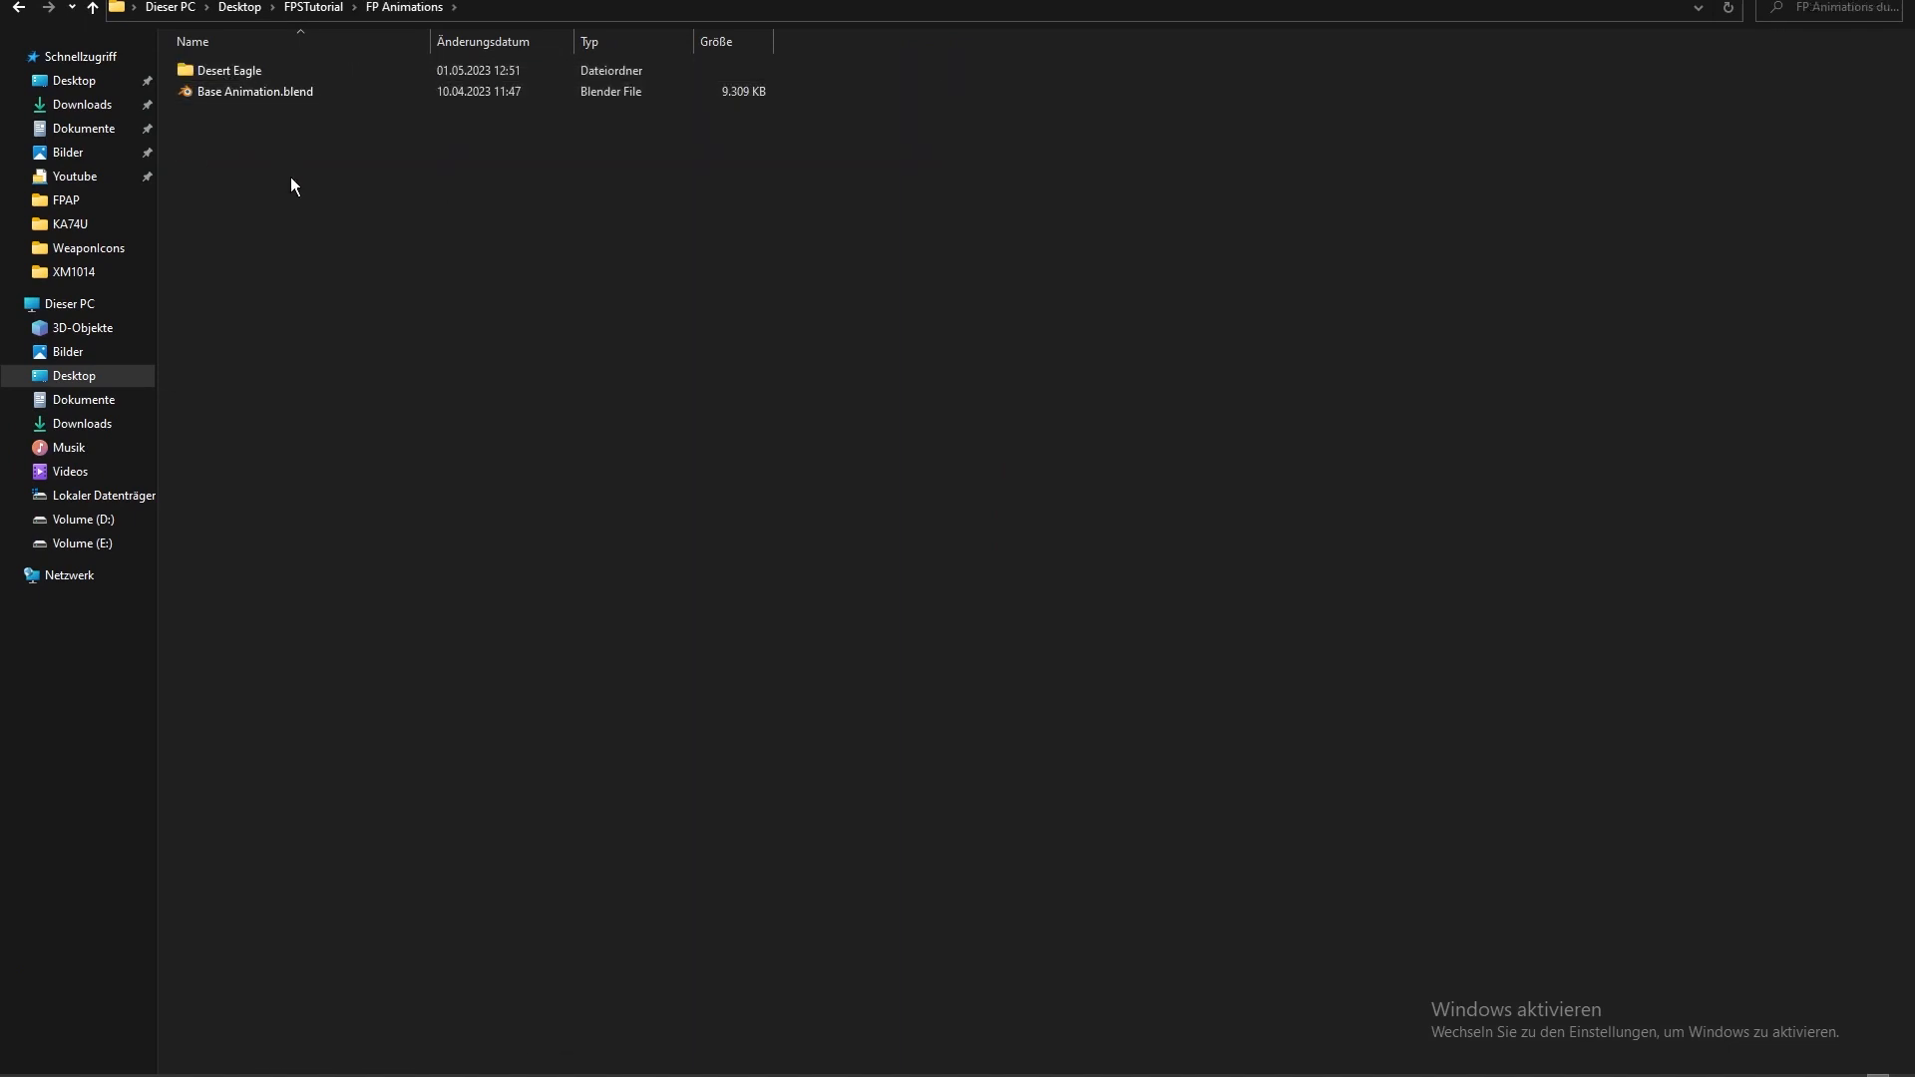
{"action": "double_click", "coordinate": [210, 70]}
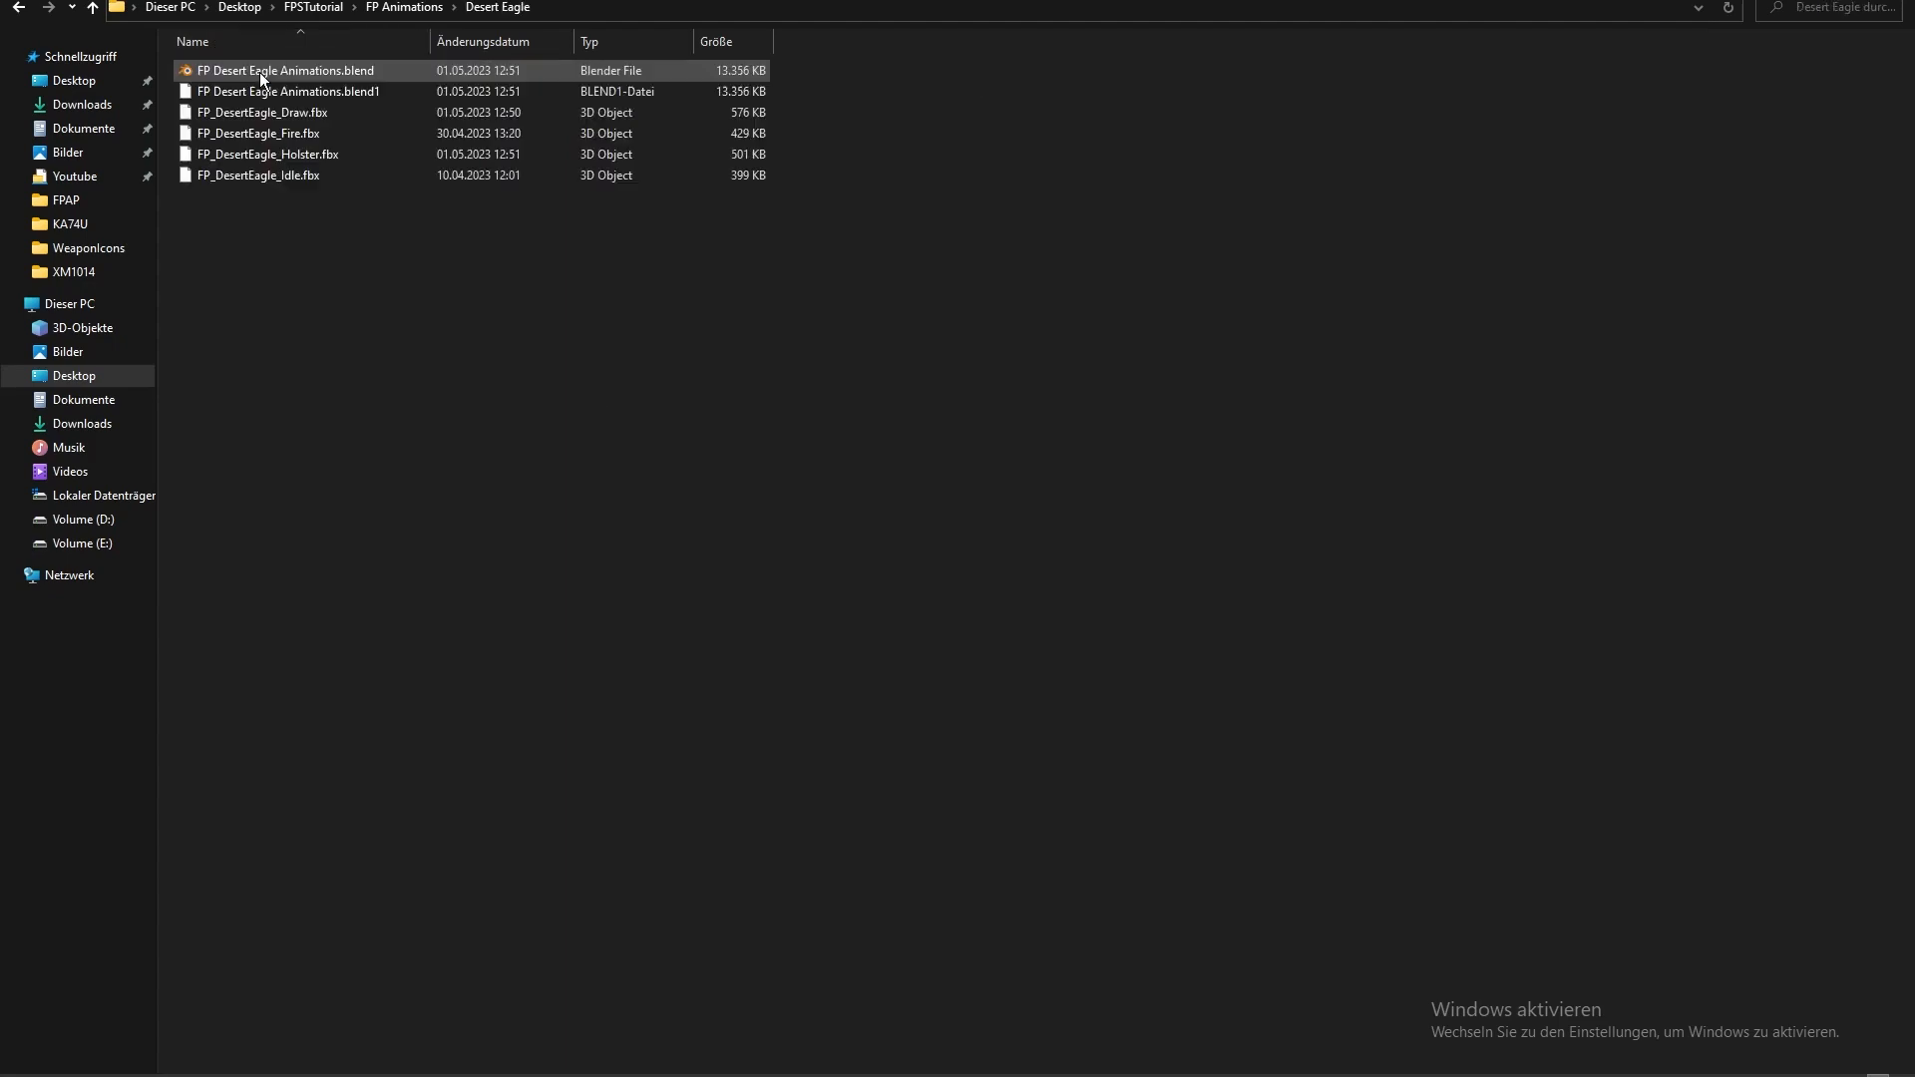
{"action": "left_click", "coordinate": [311, 76]}
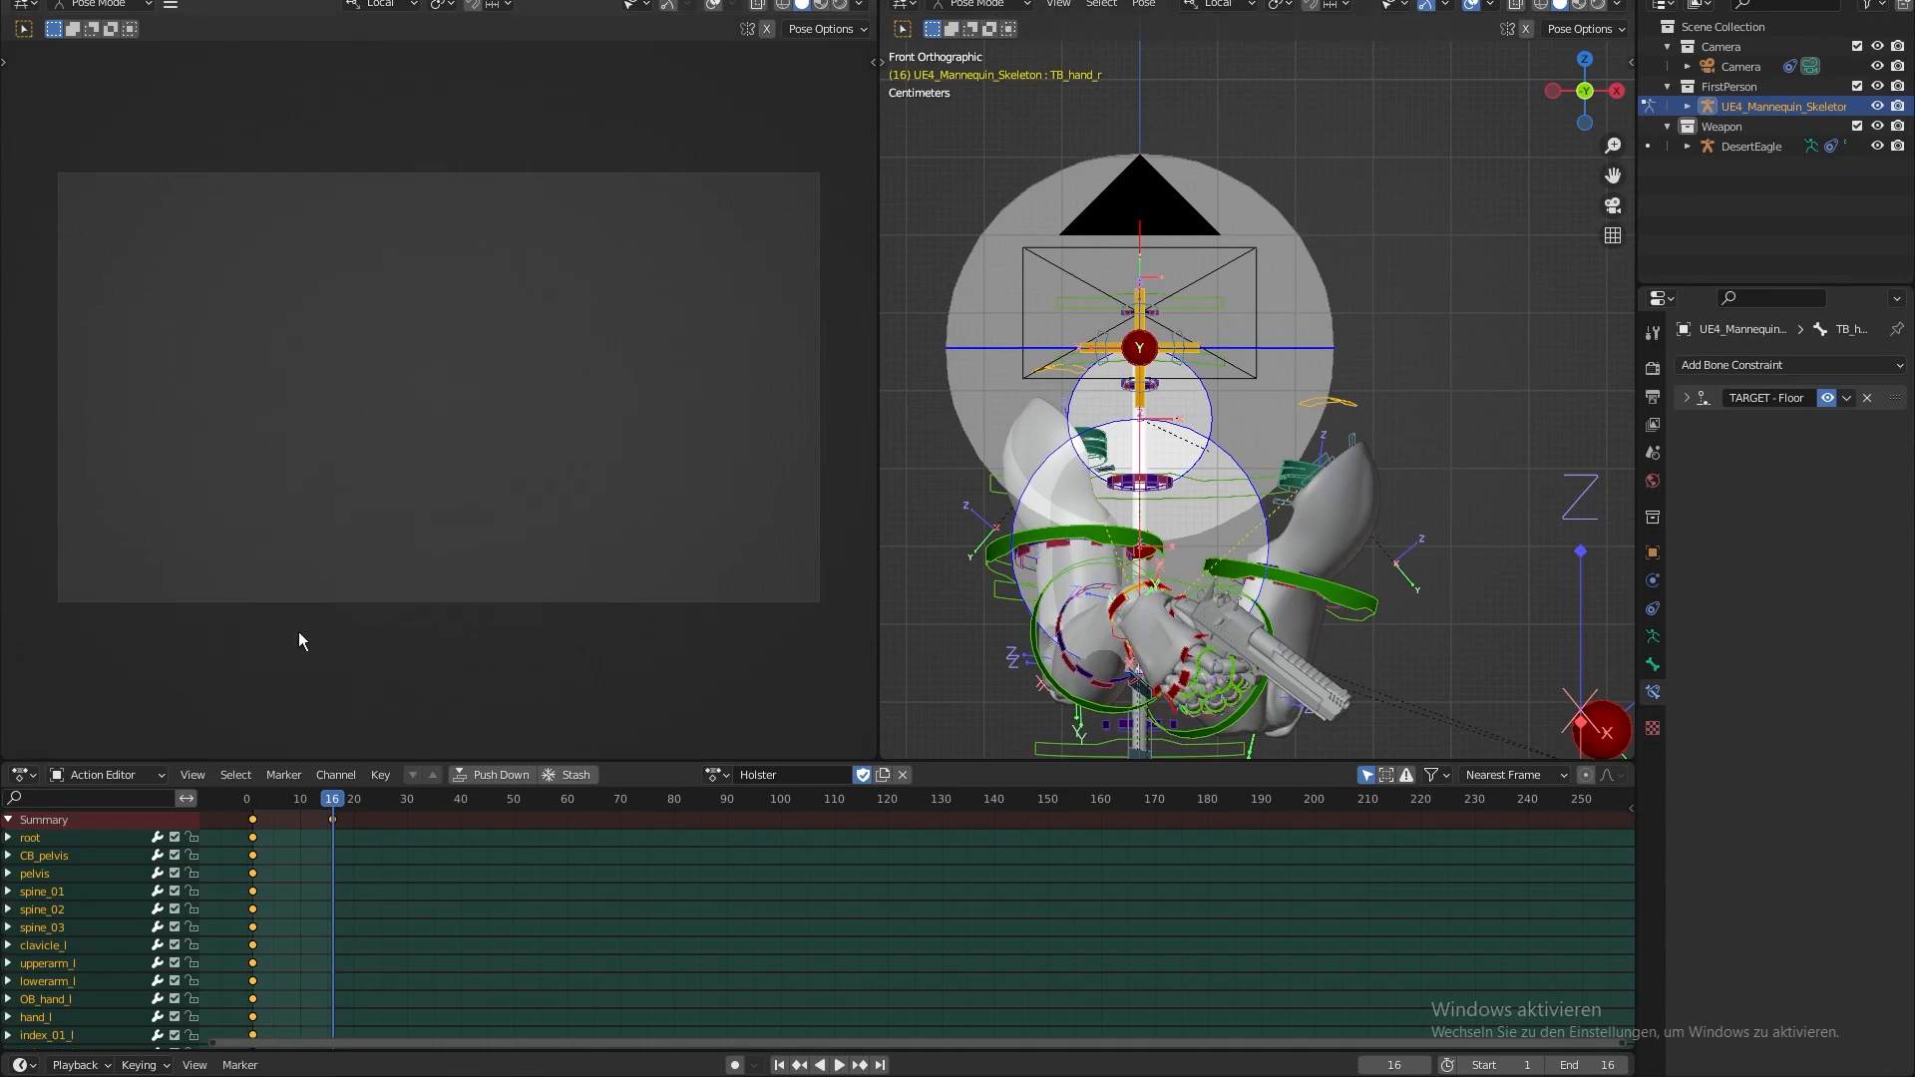
- Go to frame 1 and switch the mannequin skeleton's action from Holster to Idle
{"action": "left_click", "coordinate": [253, 799]}
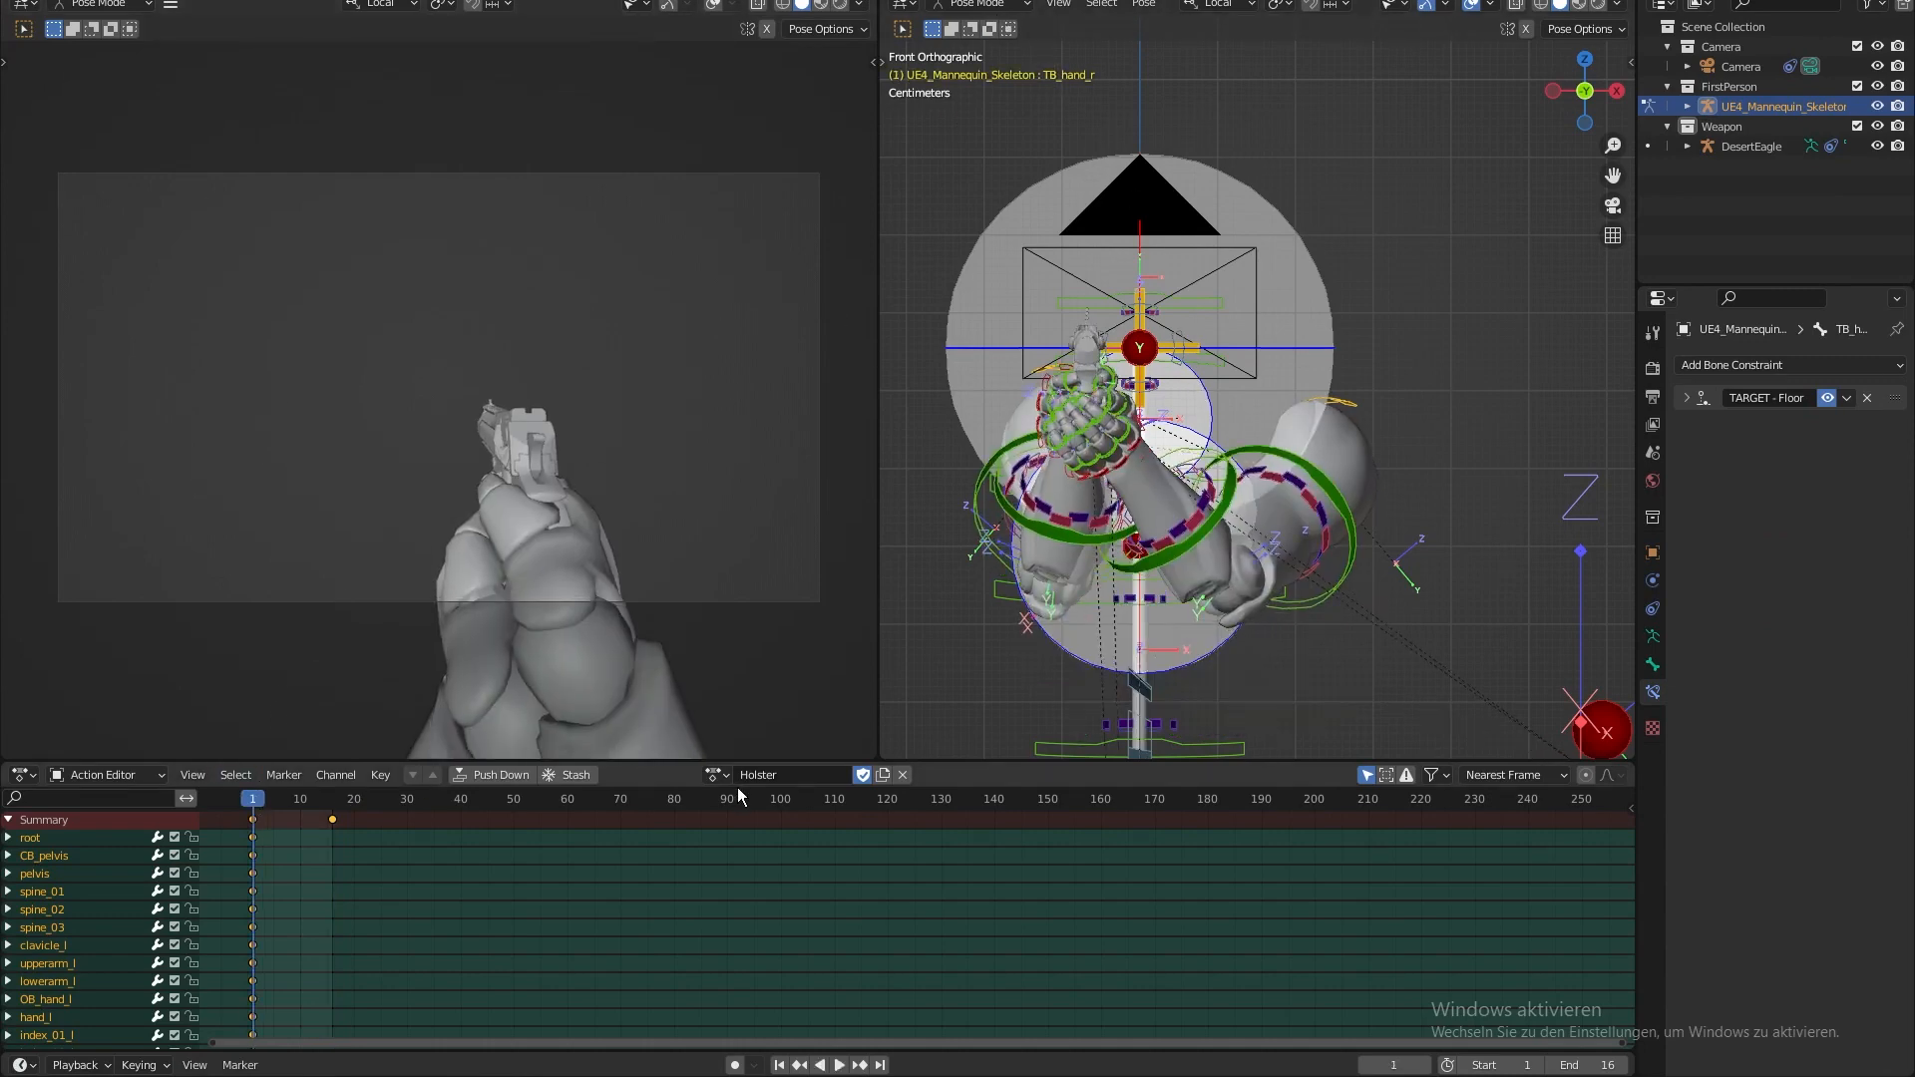
{"action": "left_click", "coordinate": [714, 775]}
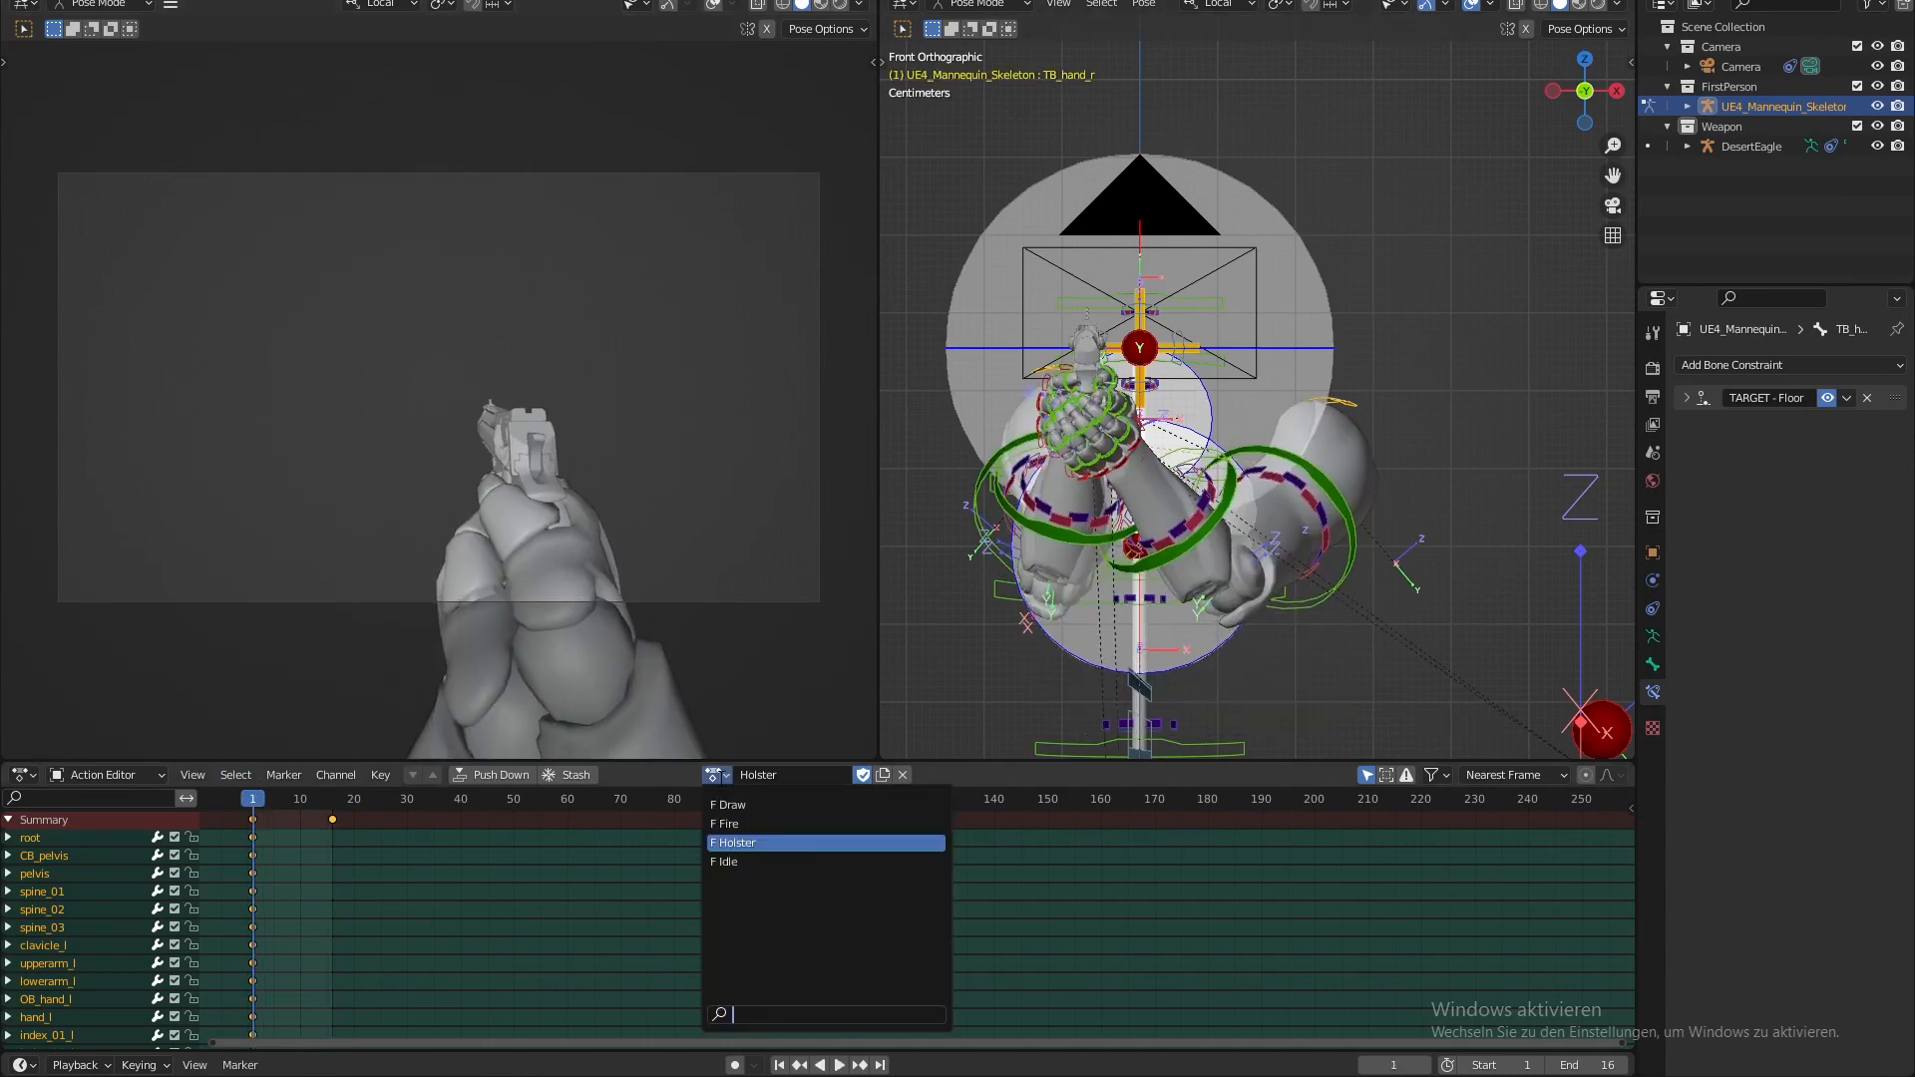
{"action": "left_click", "coordinate": [749, 862]}
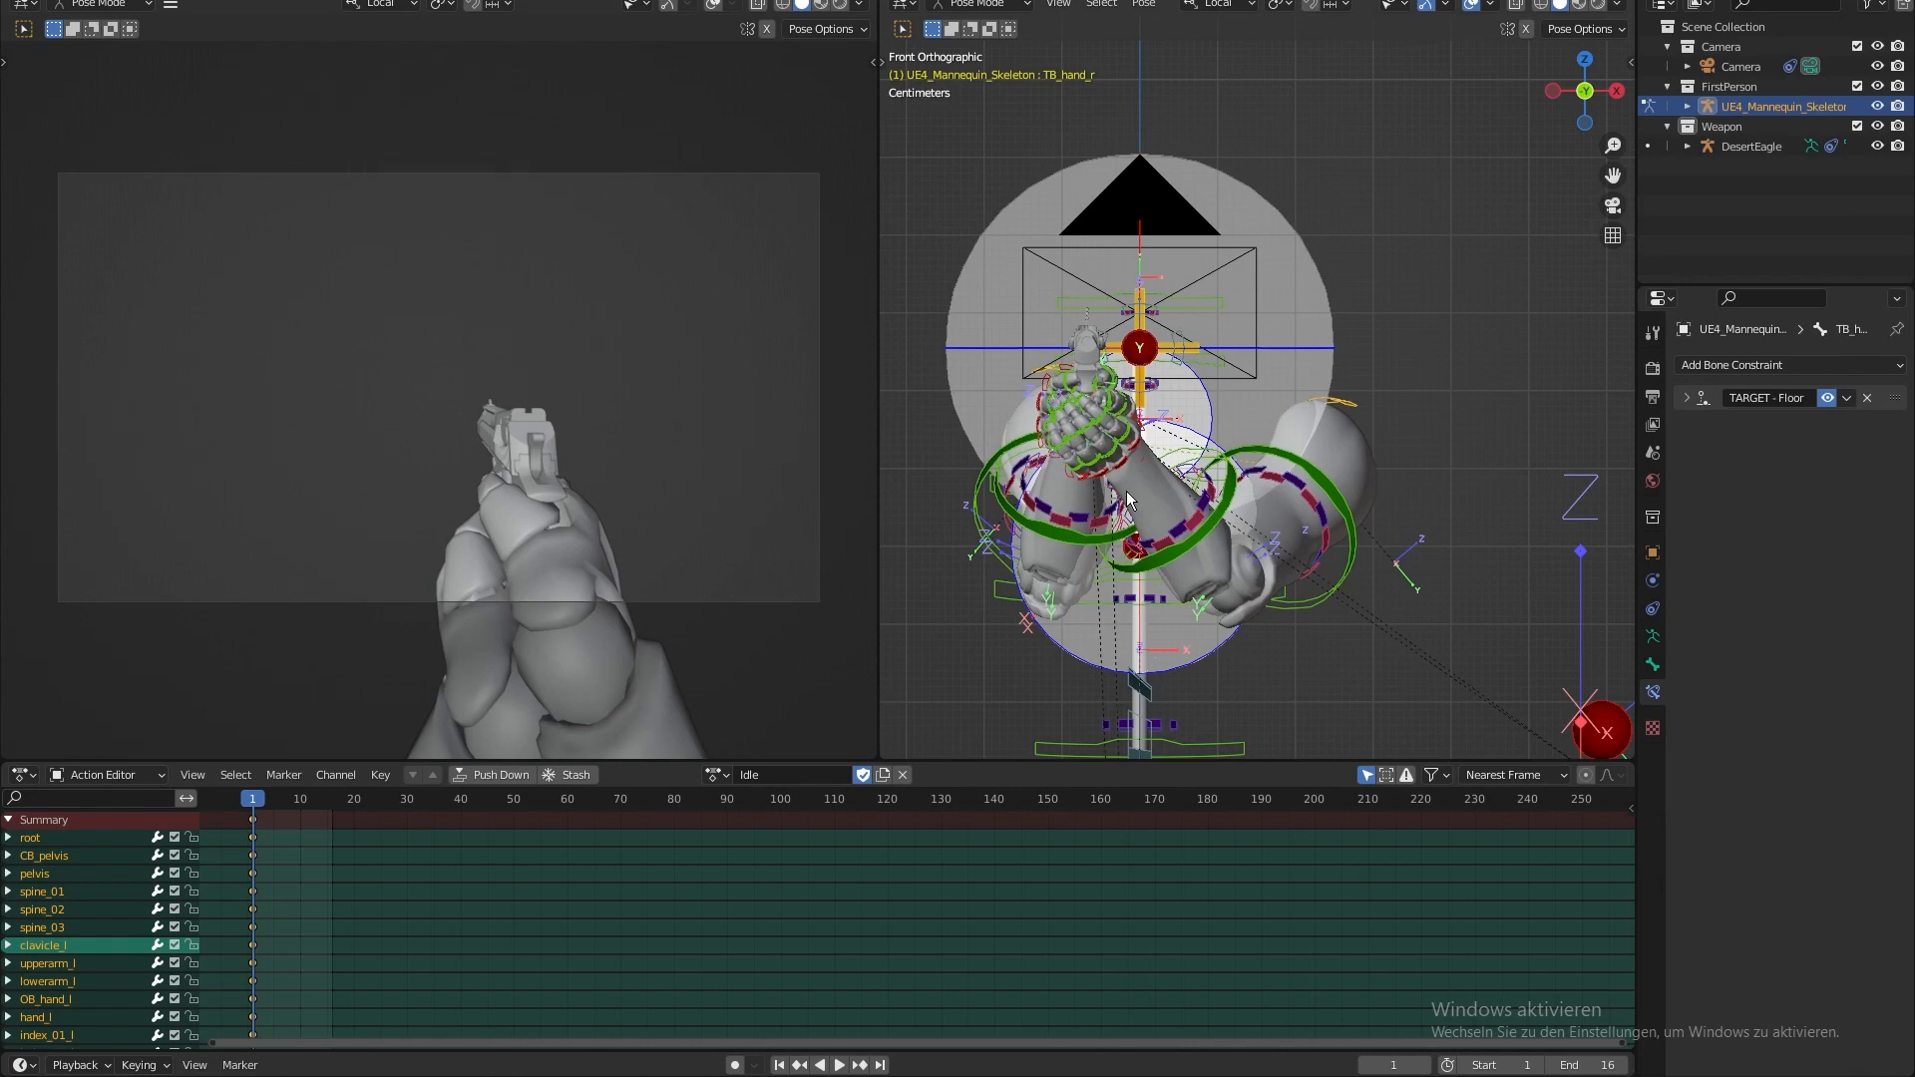
- Try moving the right hand control bone TB_hand_r in the right orthographic view, and undo the move
{"action": "key", "text": "KP_3"}
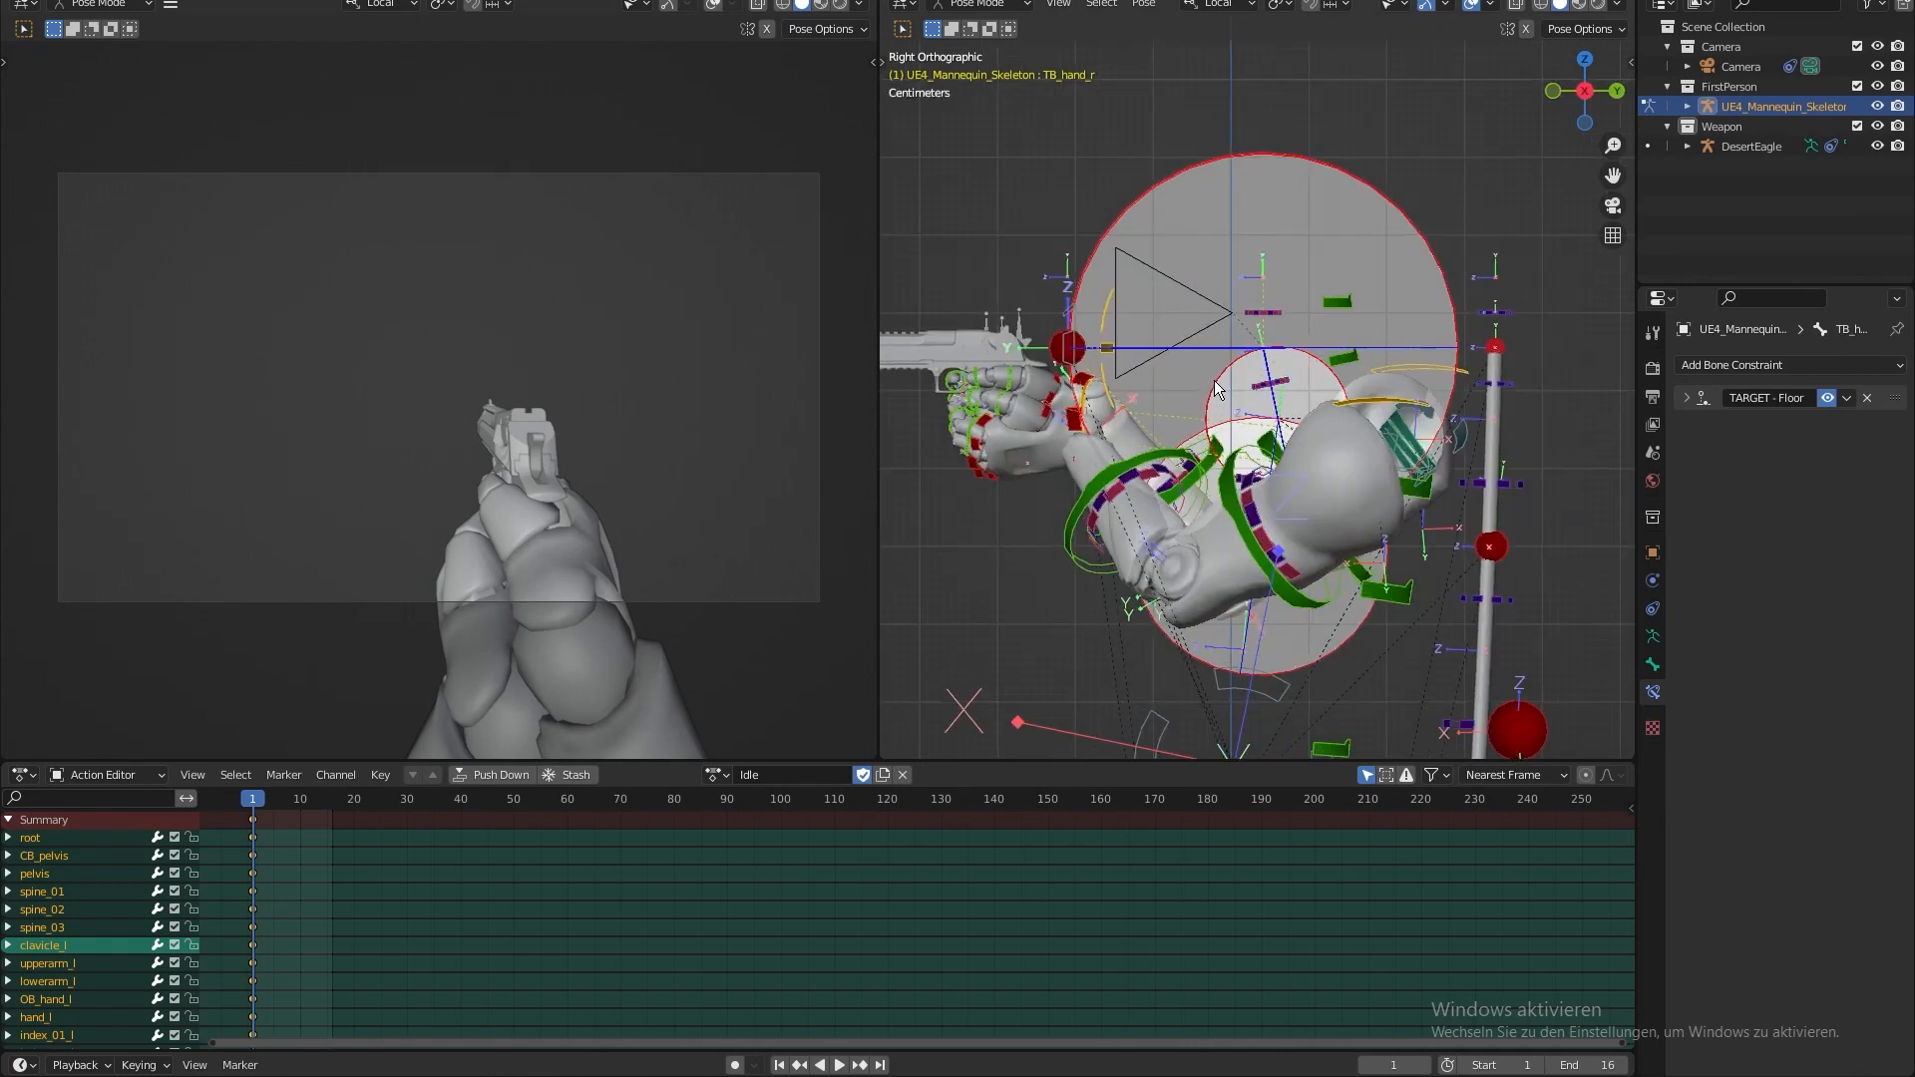
{"action": "scroll", "coordinate": [1213, 380], "scroll_direction": "up", "scroll_amount": 1}
{"action": "scroll", "coordinate": [1205, 320], "scroll_direction": "up", "scroll_amount": 2}
{"action": "middle_click_drag", "start_coordinate": [995, 329], "coordinate": [1225, 347], "text": "shift"}
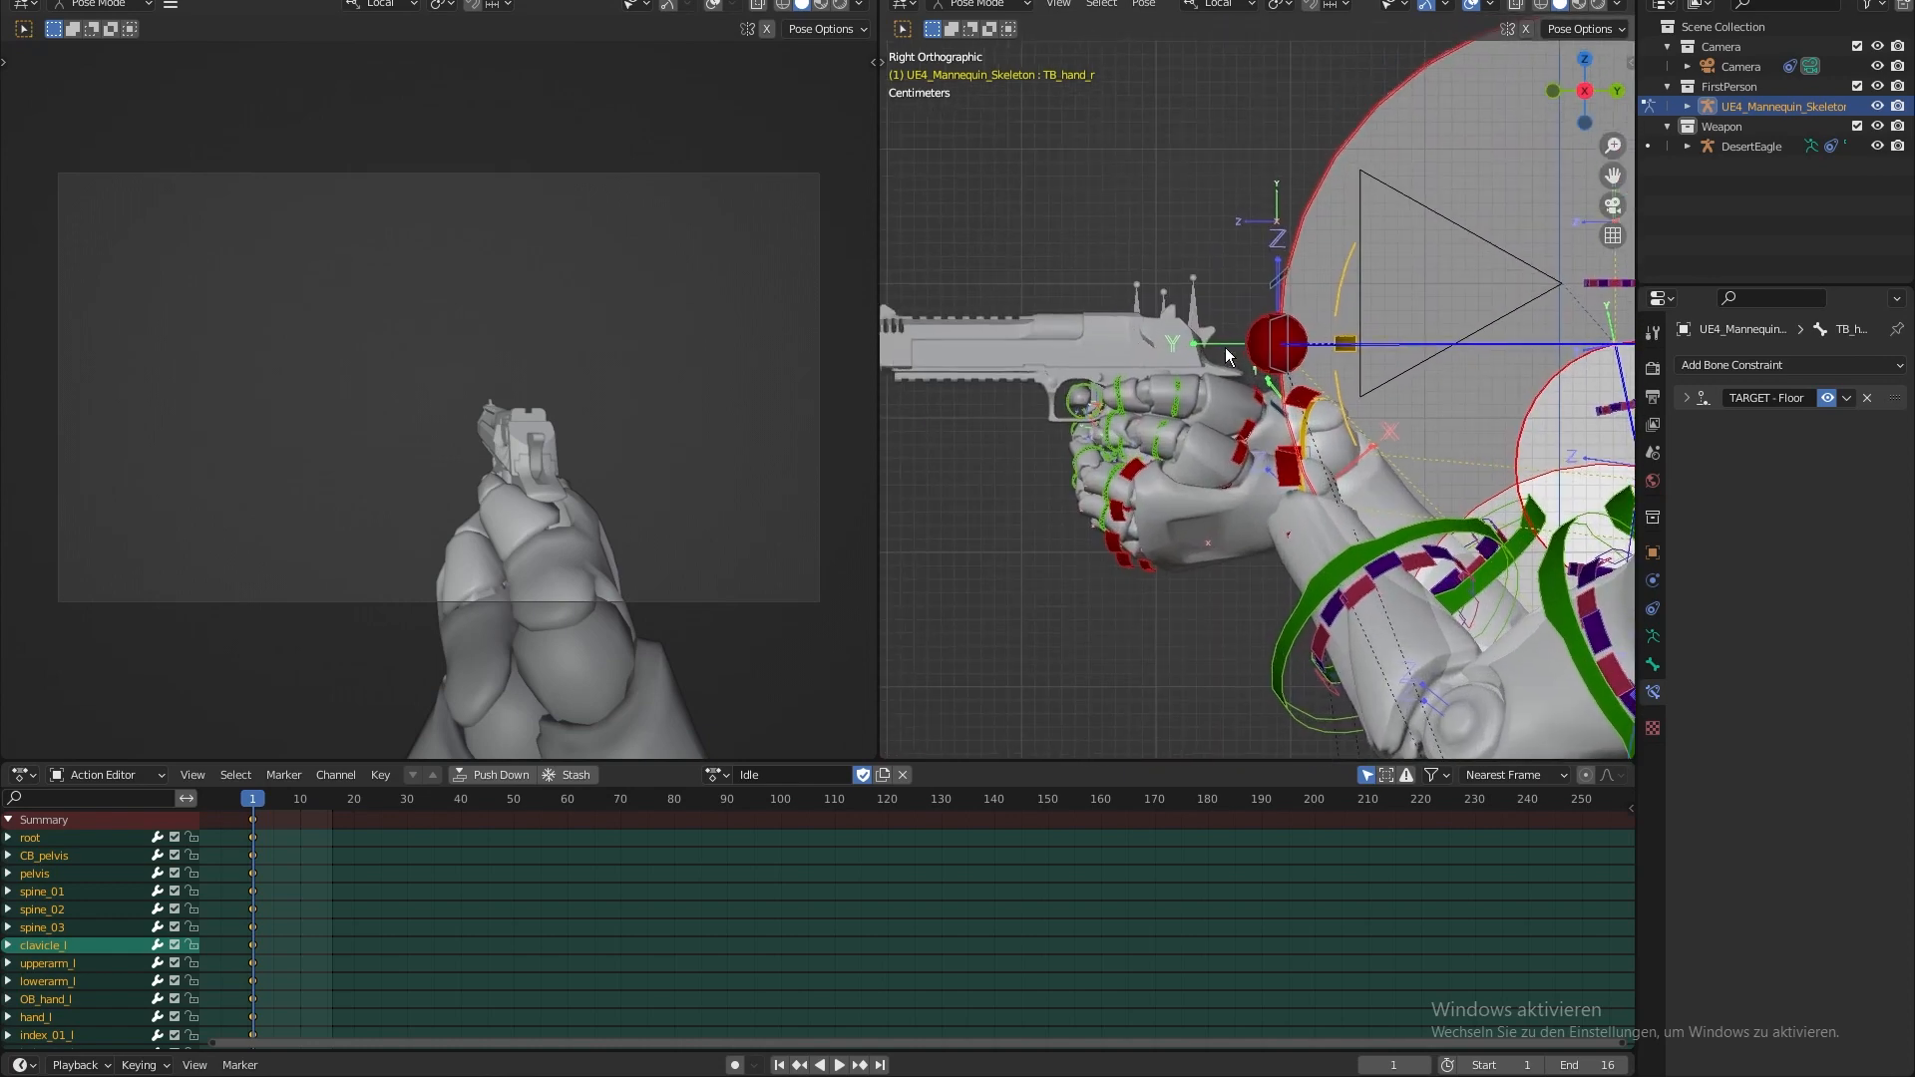
{"action": "left_click", "coordinate": [1310, 409]}
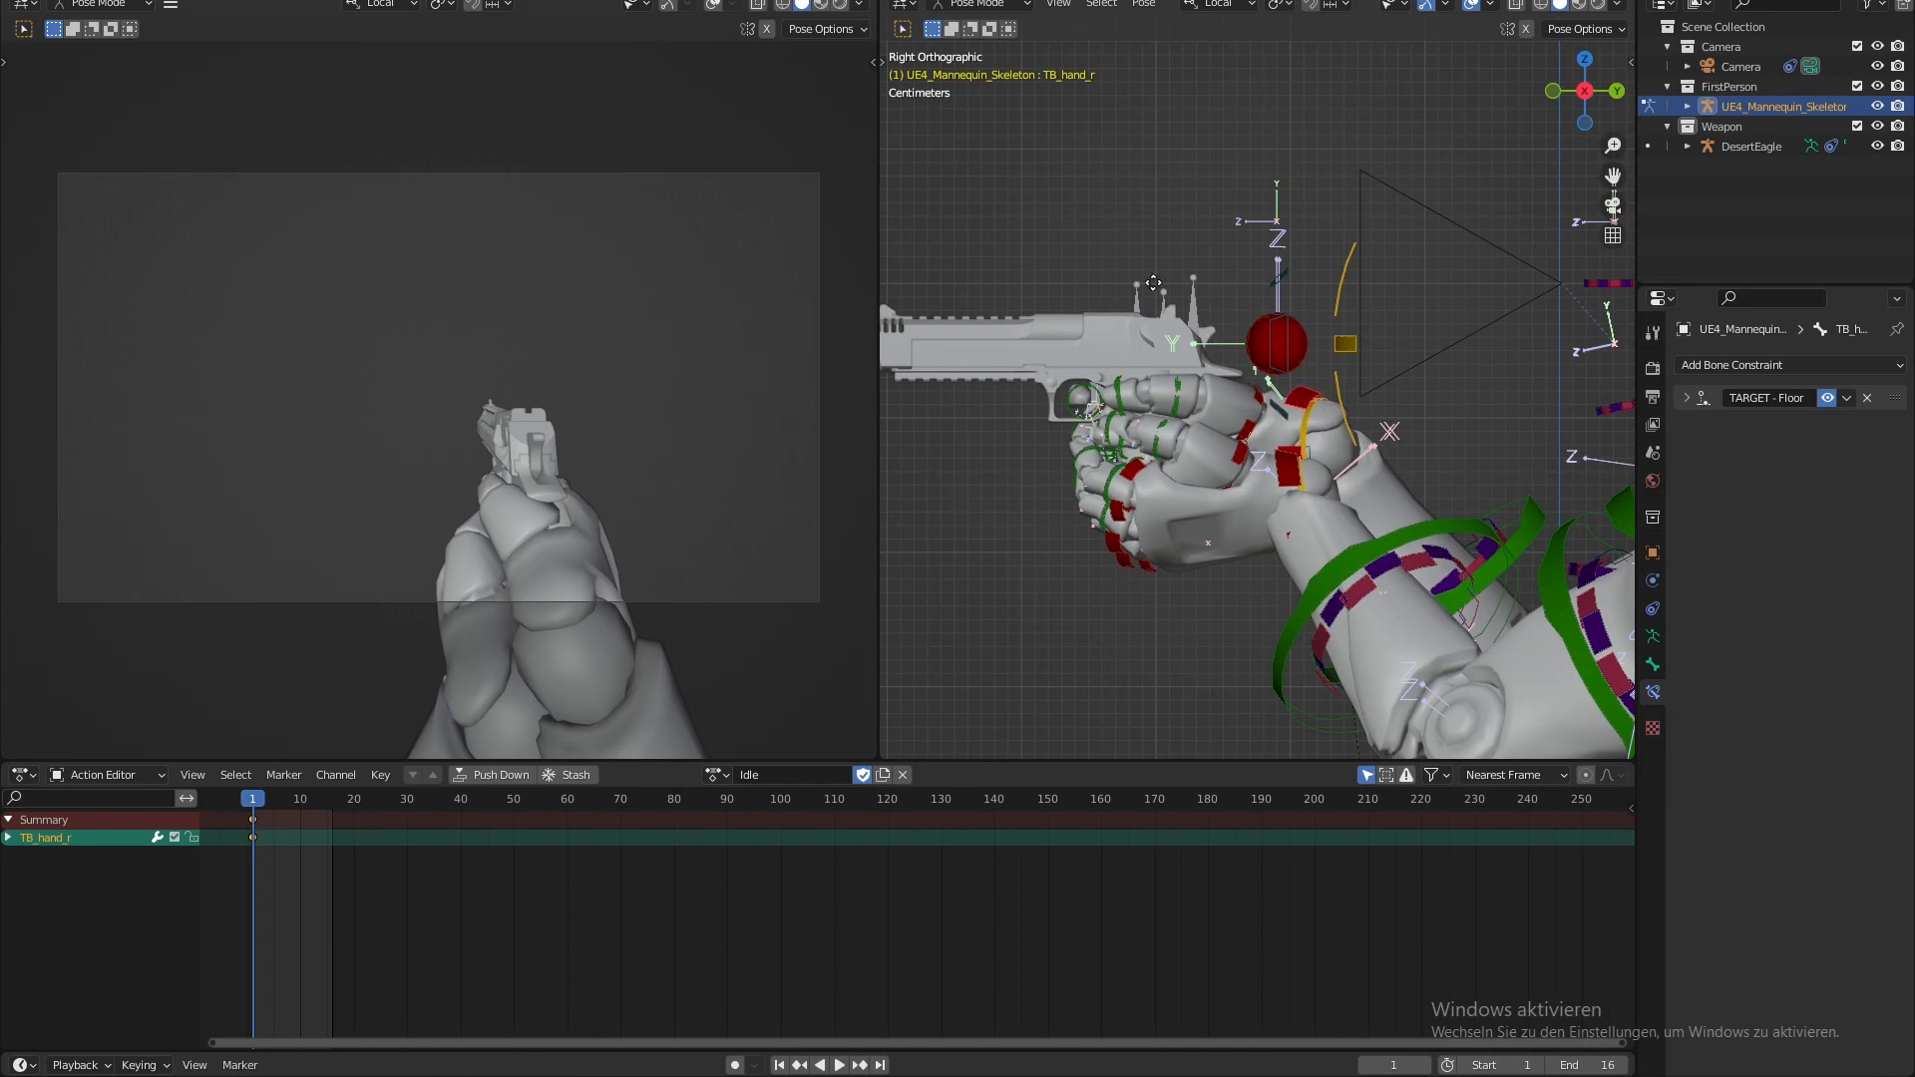
{"action": "left_click", "coordinate": [1121, 297]}
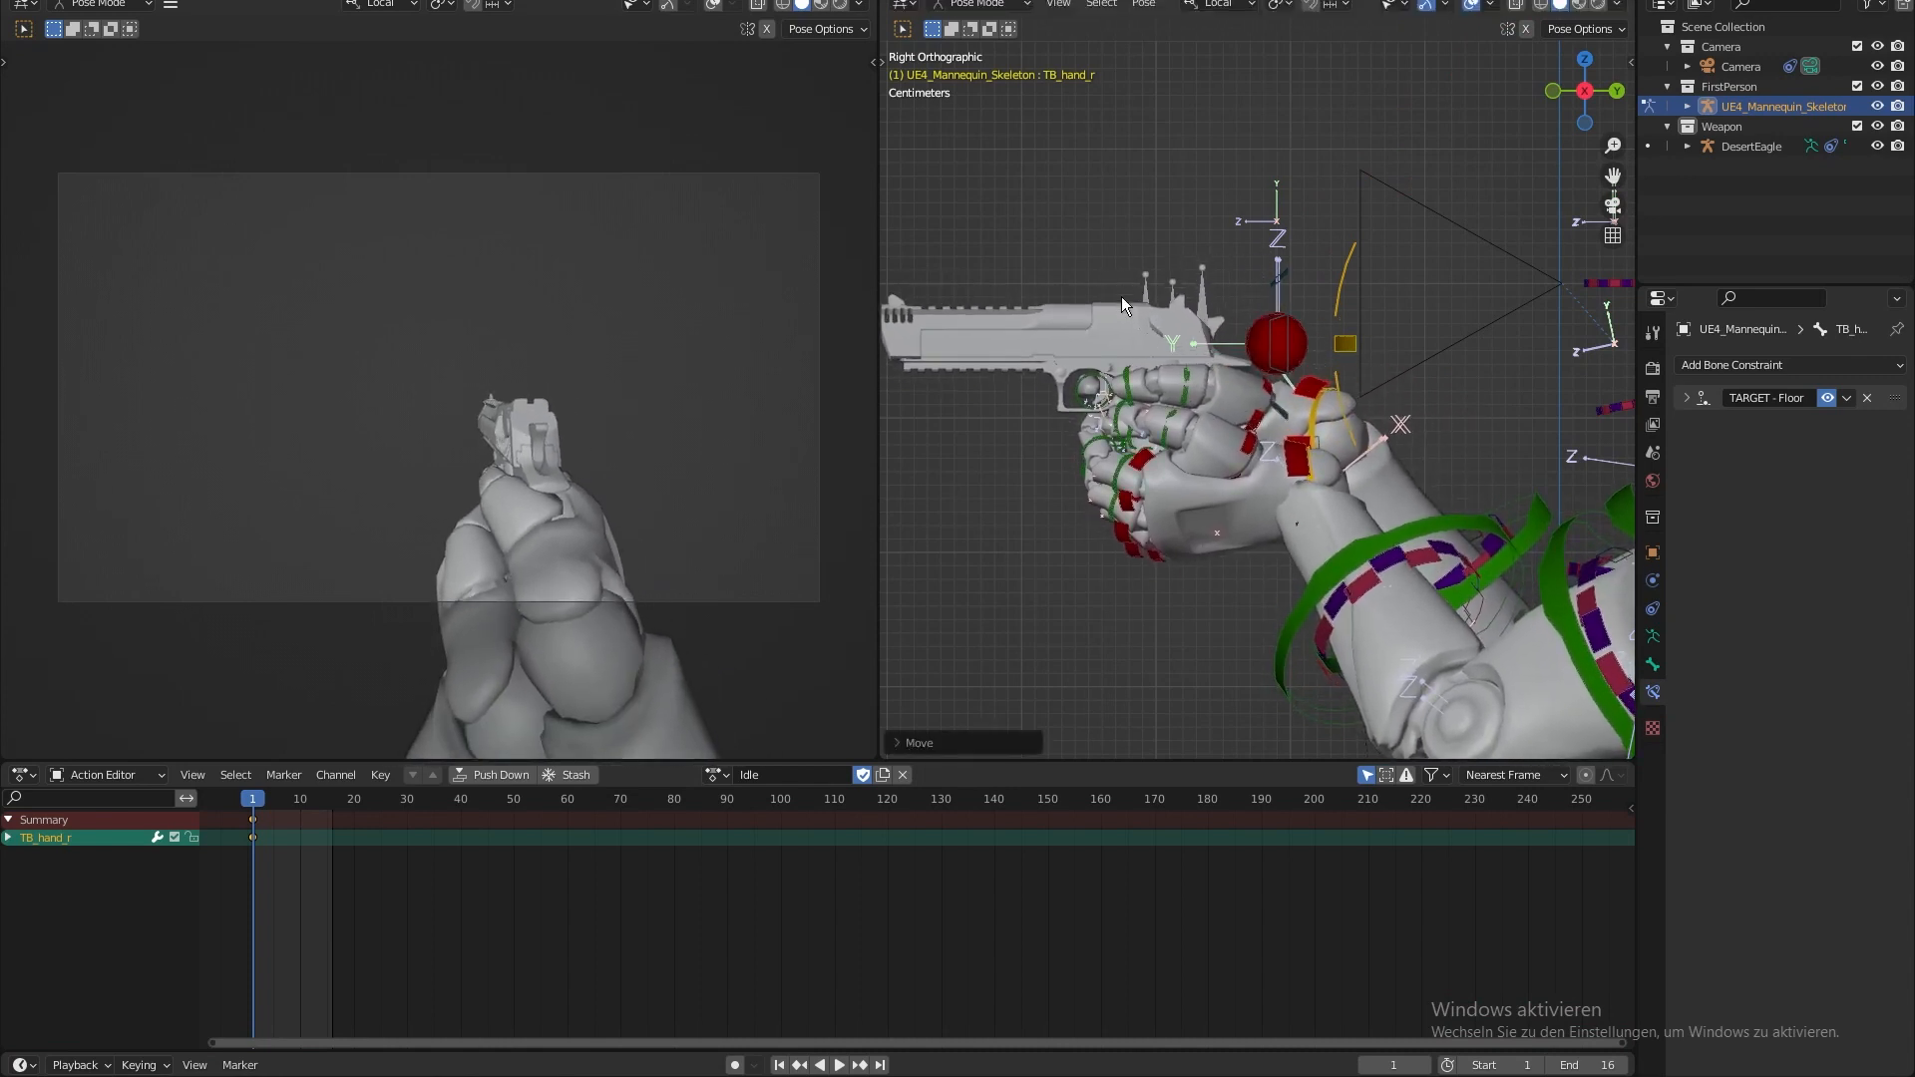
{"action": "key", "text": "ctrl+z"}
- Try moving the left hand control bone TB_hand_l on its own, and undo the move
{"action": "middle_click_drag", "start_coordinate": [1185, 301], "coordinate": [1179, 278], "text": "shift"}
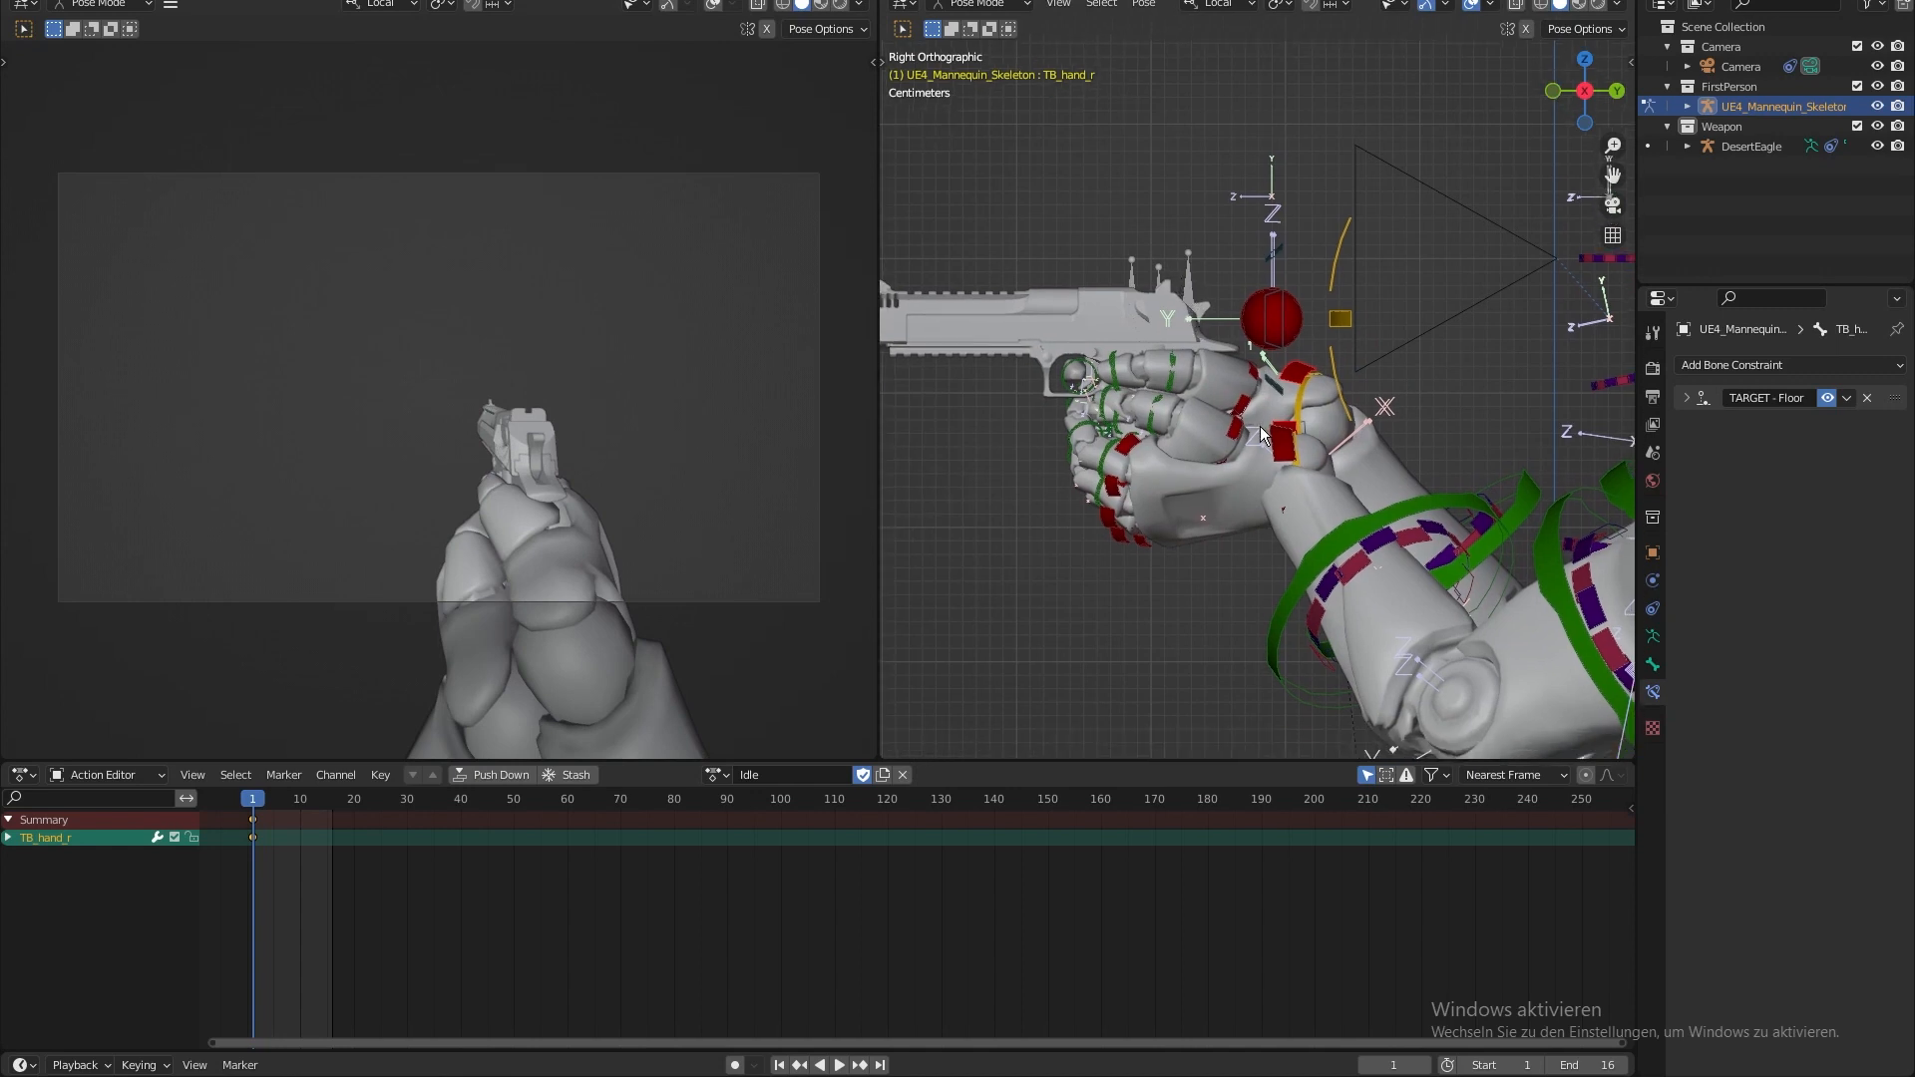
{"action": "left_click", "coordinate": [1279, 475]}
{"action": "key", "text": "g"}
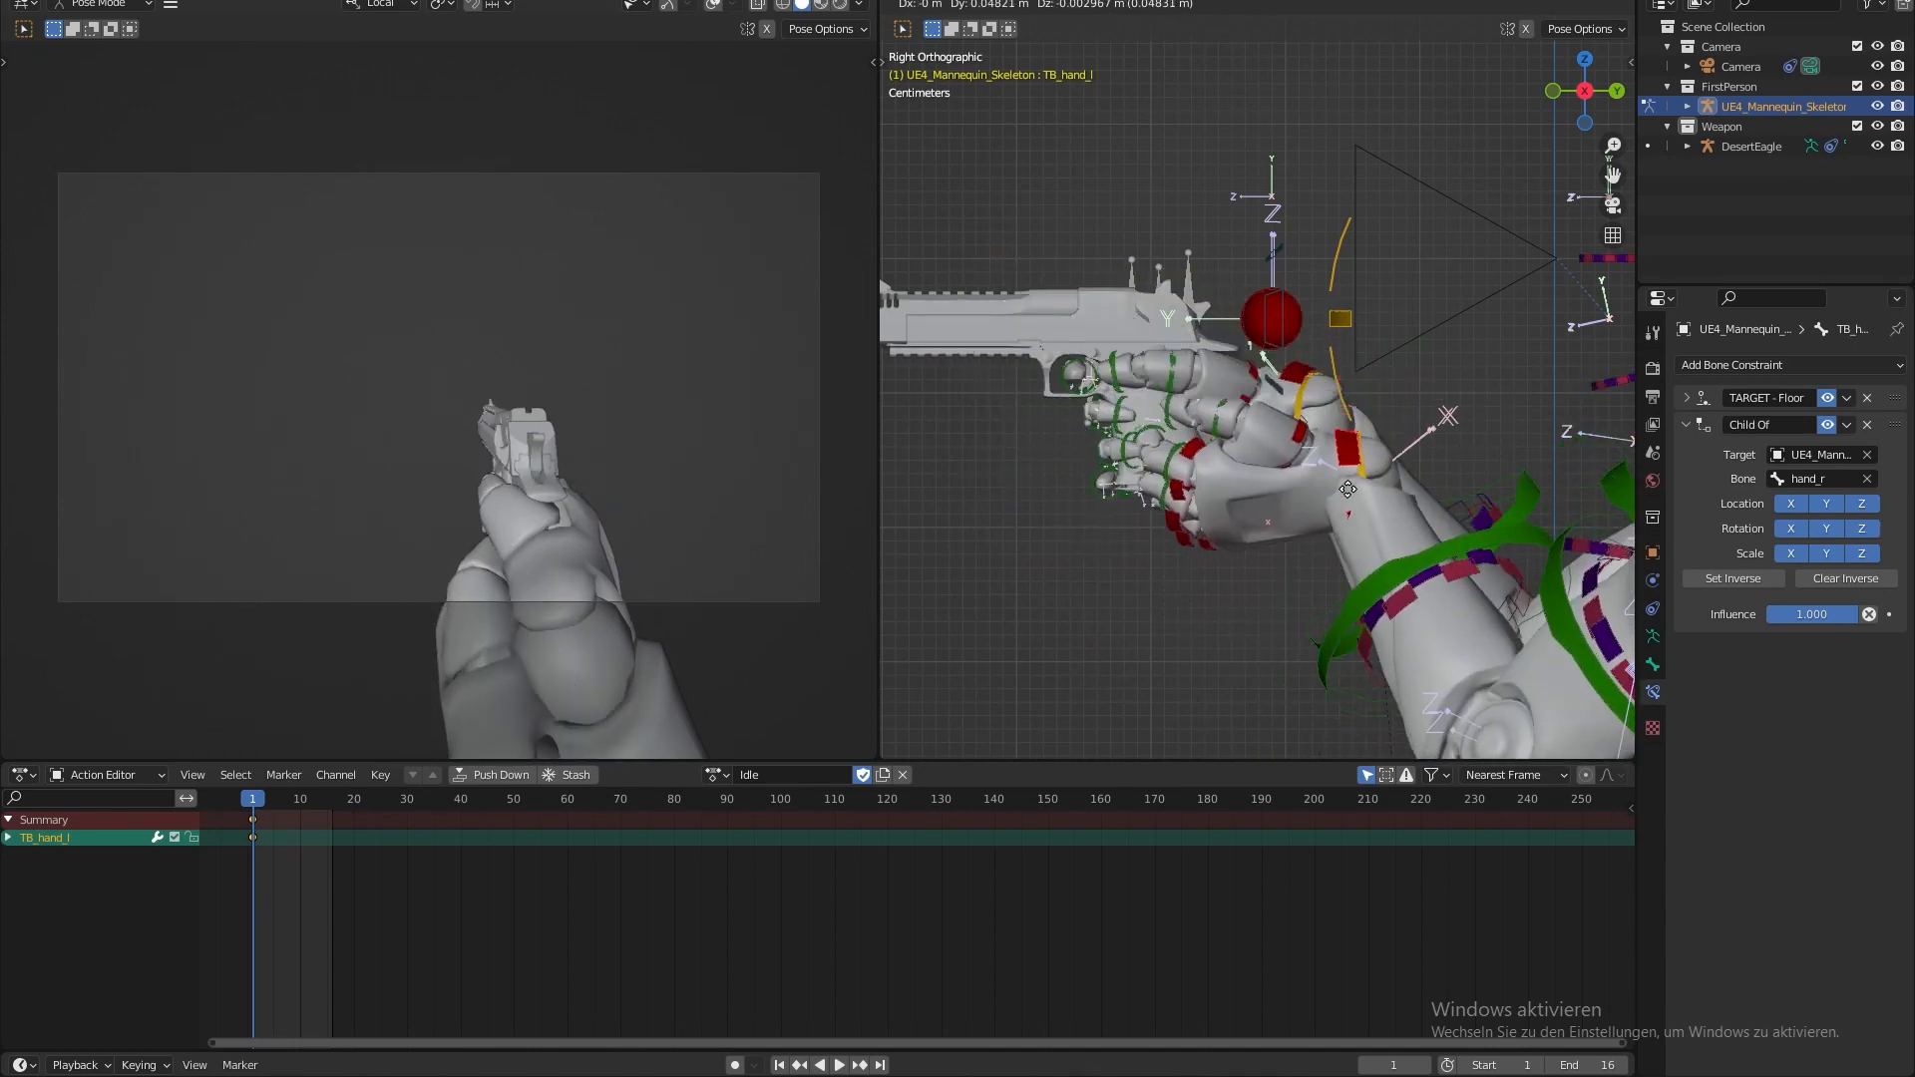
{"action": "left_click", "coordinate": [1286, 536]}
{"action": "key", "text": "ctrl+z"}
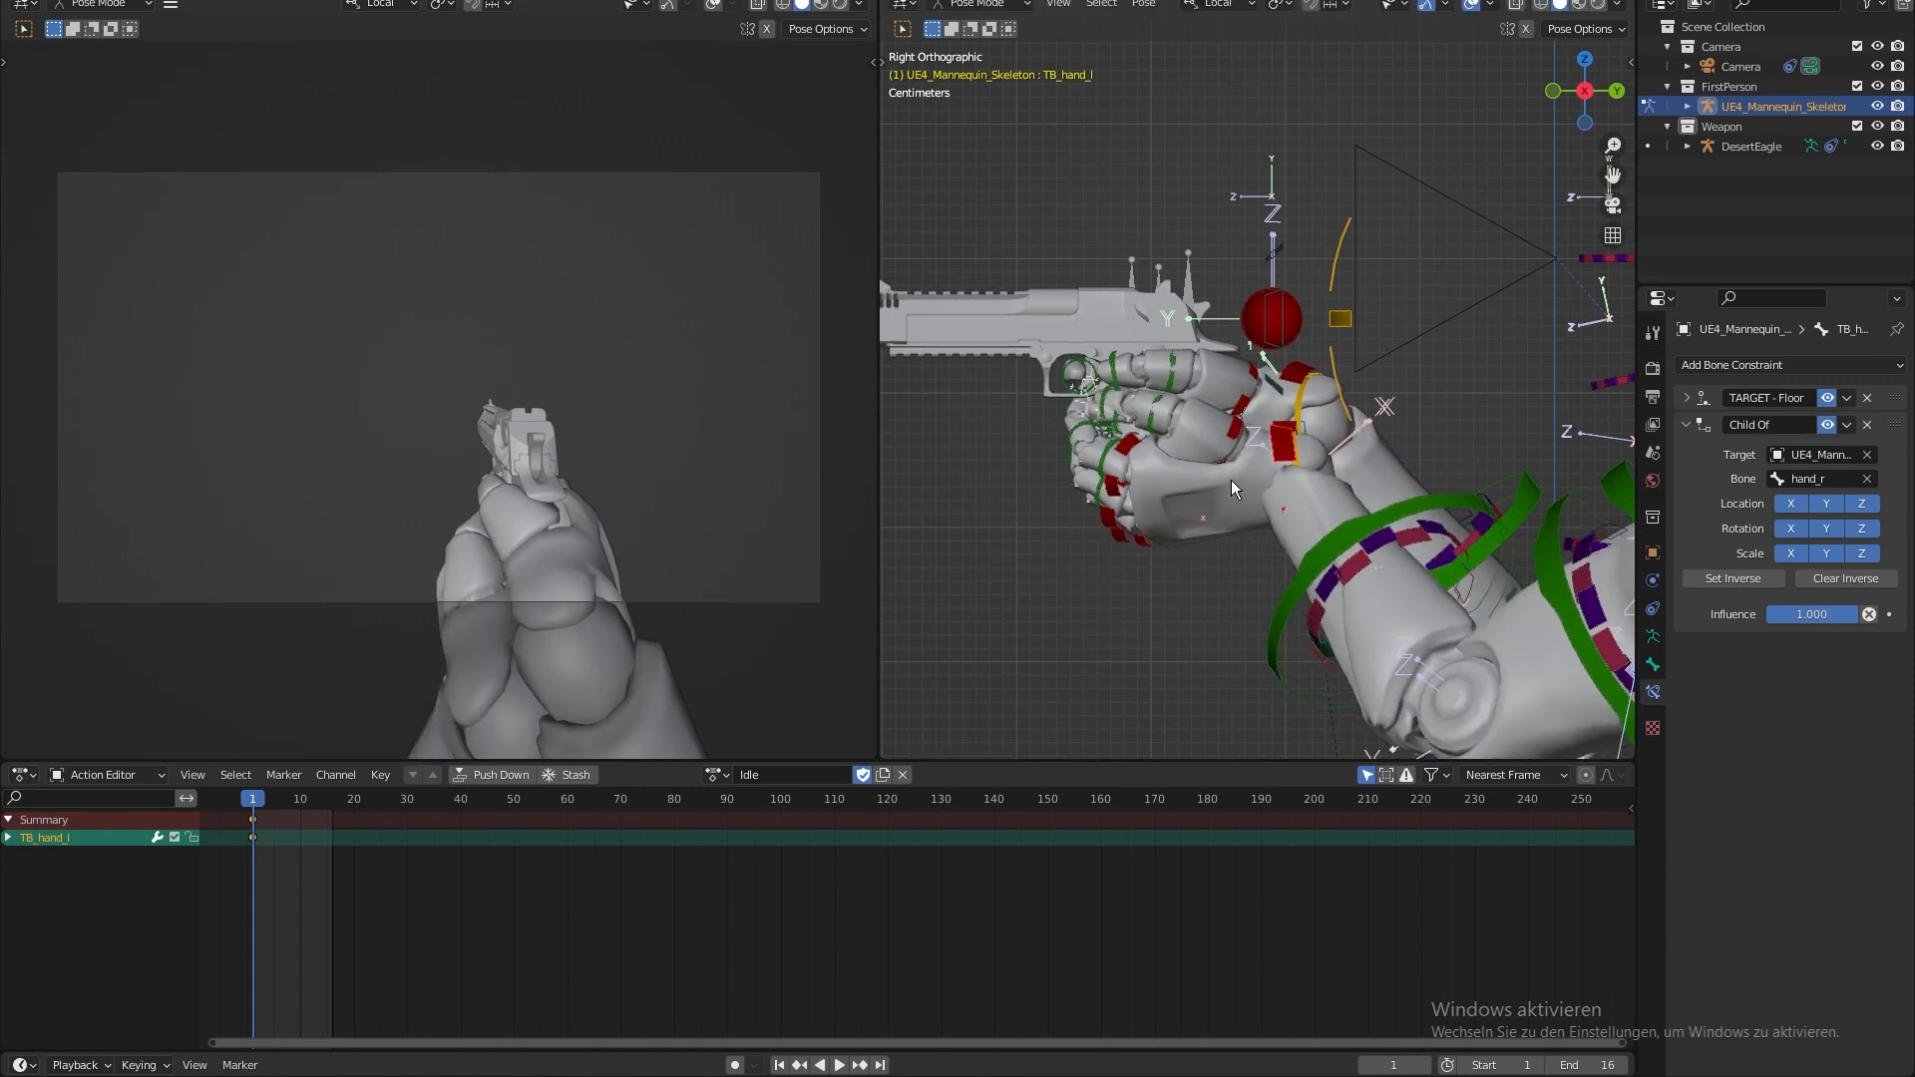
- Try moving the left hand control bone TB_hand_l down from the pistol grip, and undo the move
{"action": "middle_click_drag", "start_coordinate": [1236, 489], "coordinate": [1239, 505], "text": "shift"}
{"action": "scroll", "coordinate": [1239, 505], "scroll_direction": "up", "scroll_amount": 2}
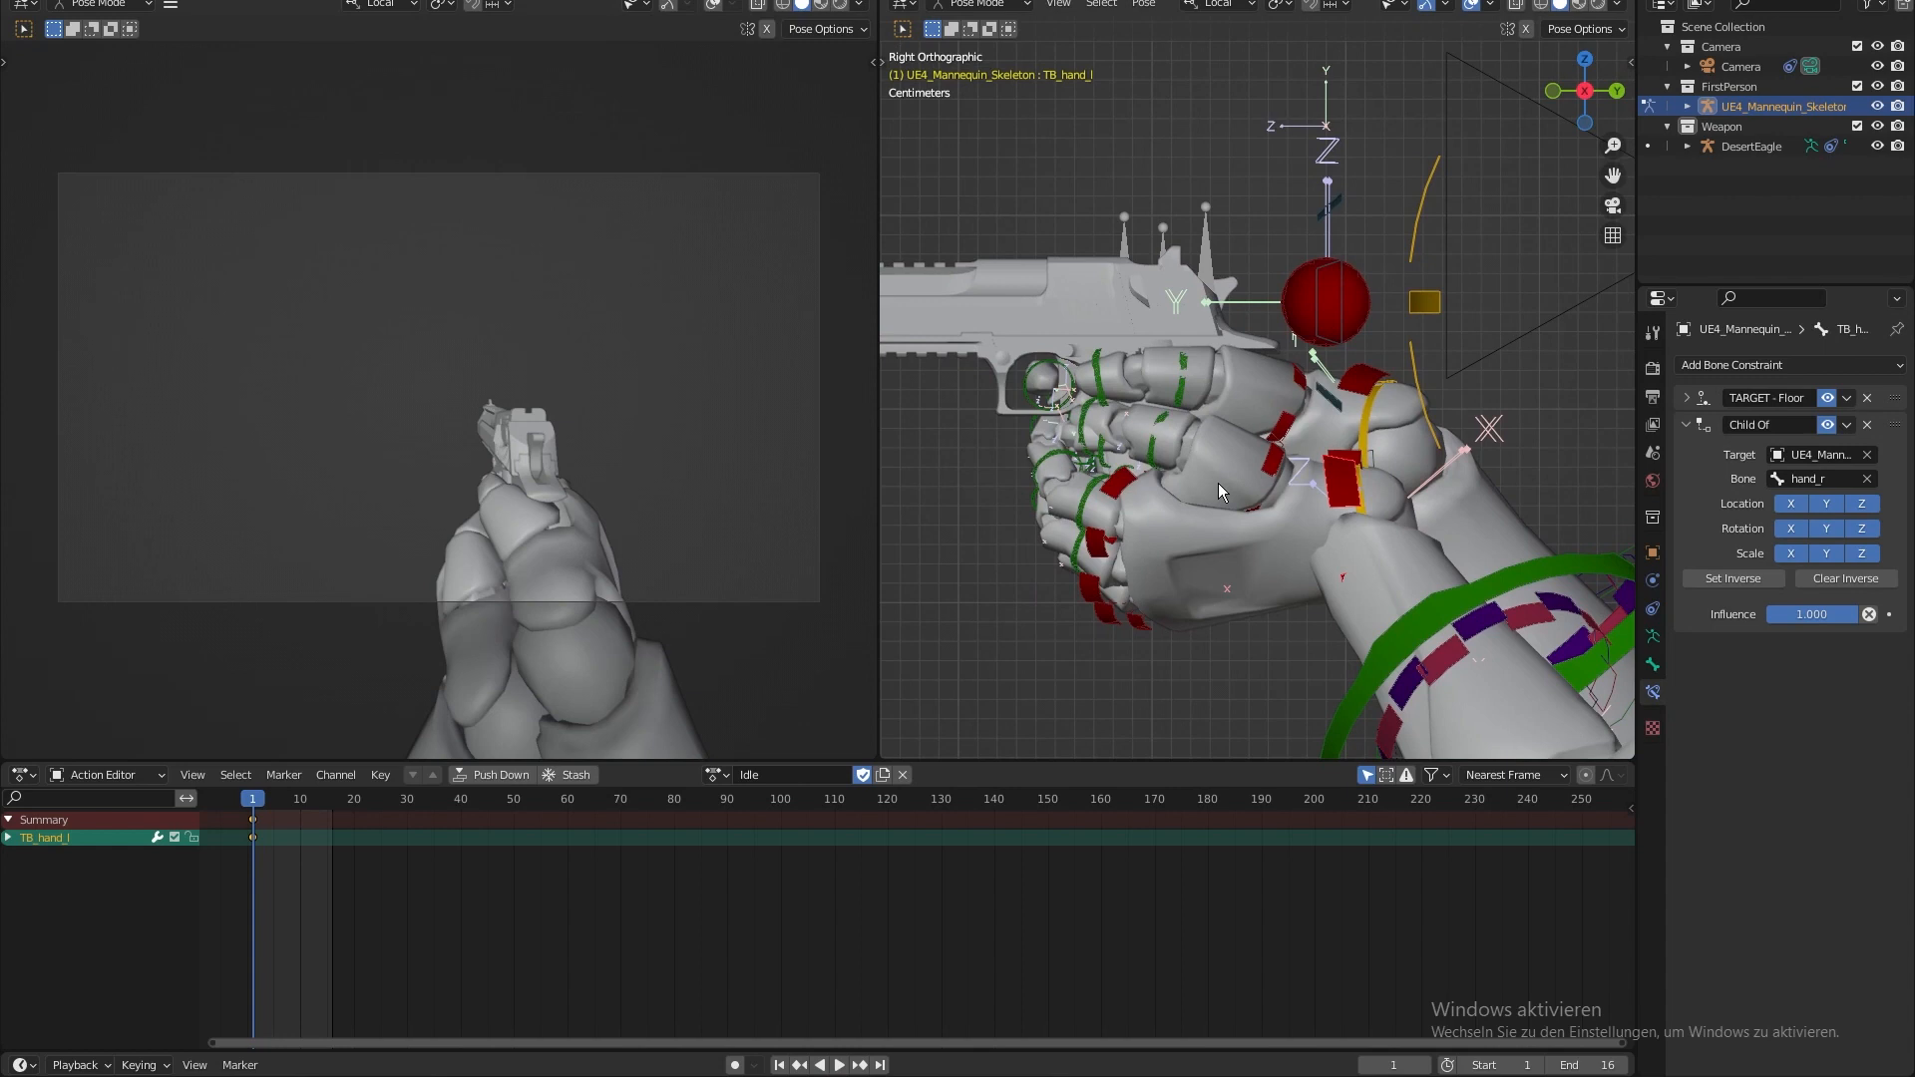
{"action": "middle_click_drag", "start_coordinate": [1218, 483], "coordinate": [1207, 338], "text": "shift"}
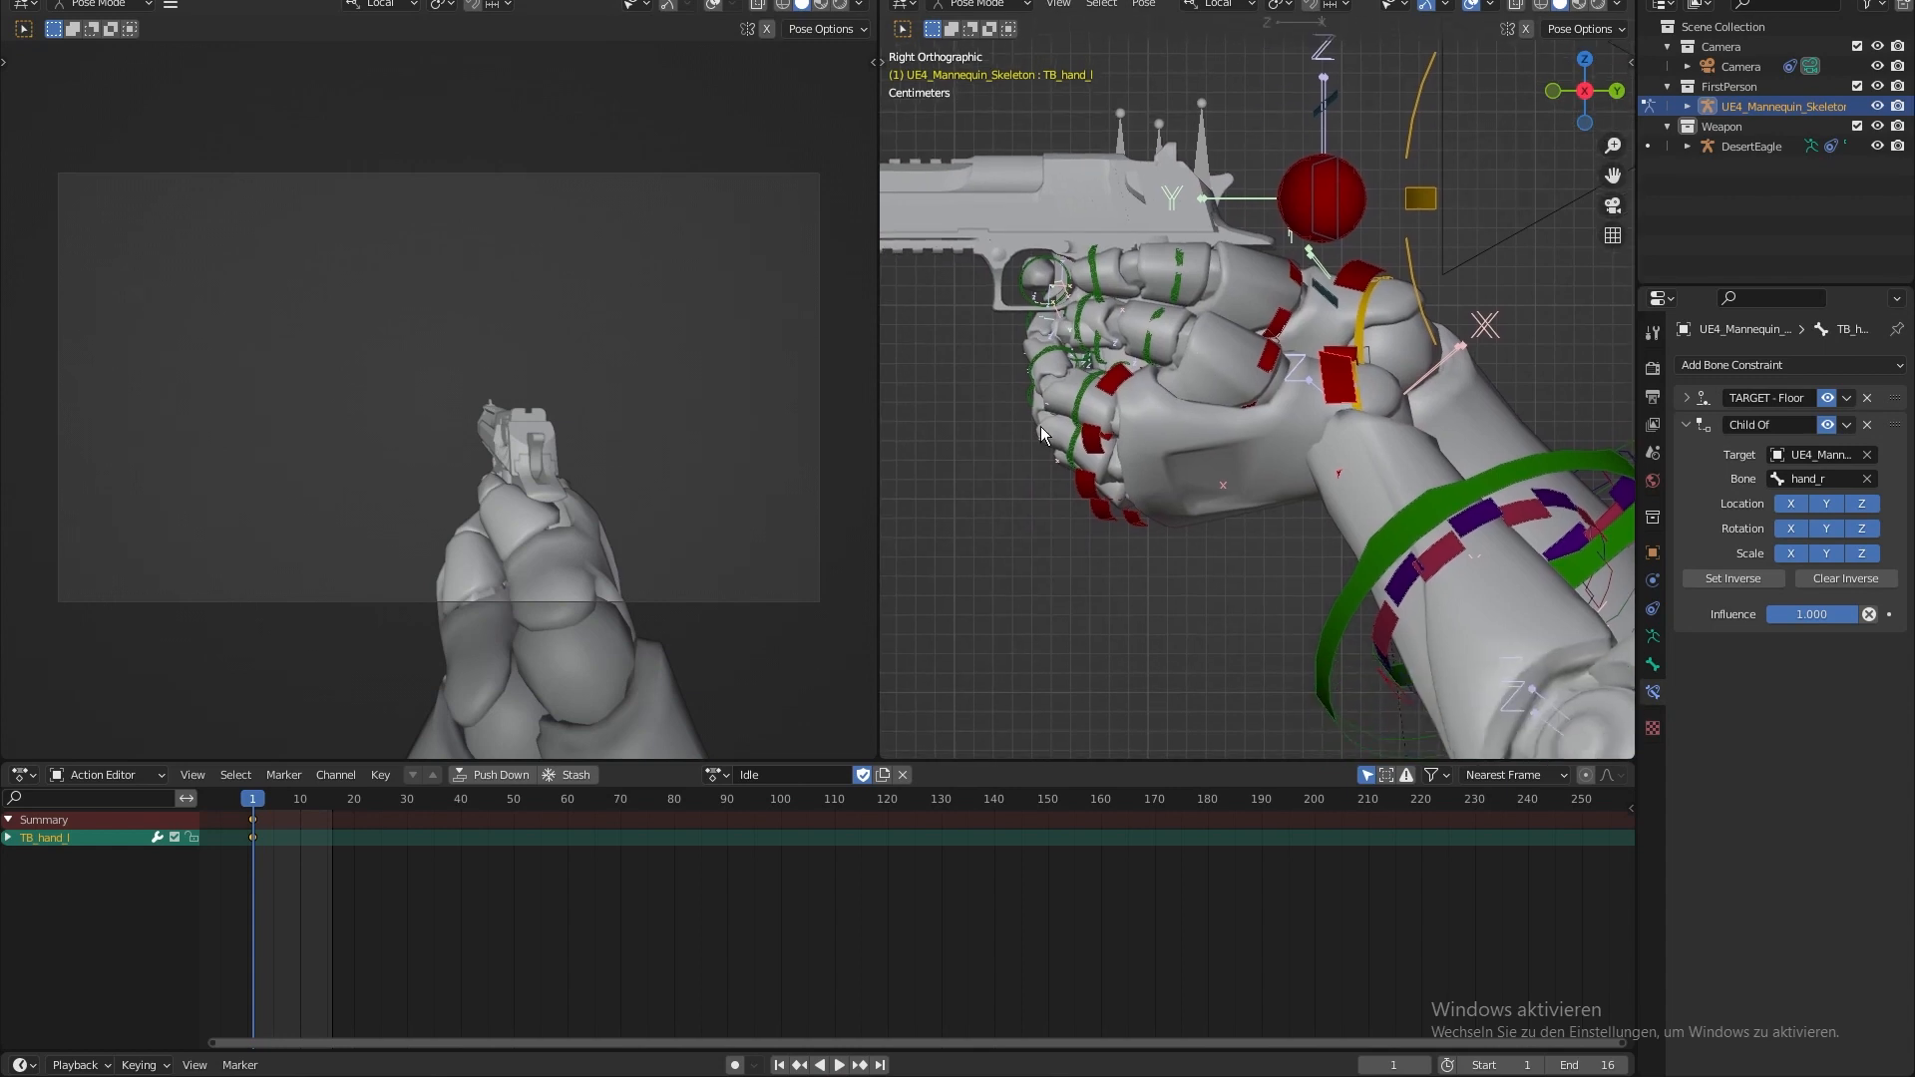
{"action": "key", "text": "g"}
{"action": "left_click", "coordinate": [1082, 505]}
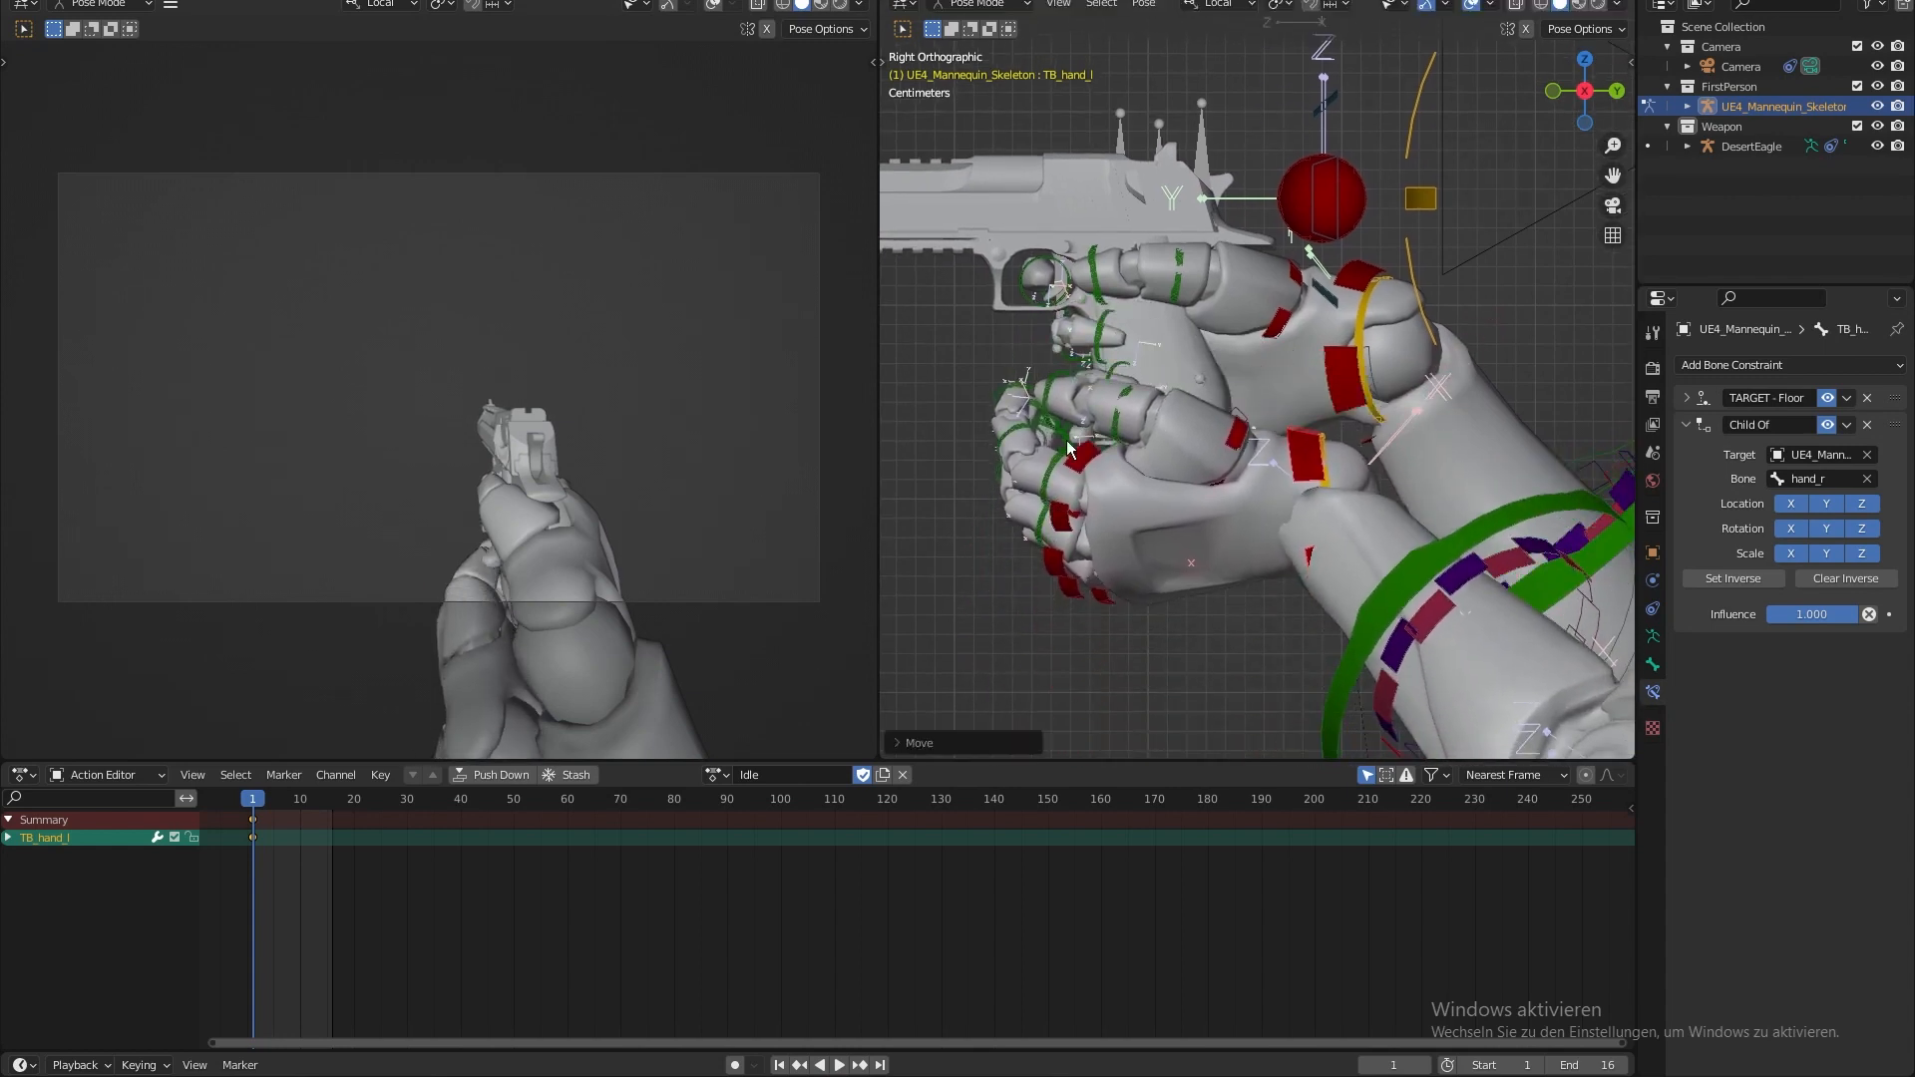
{"action": "middle_click_drag", "start_coordinate": [1088, 489], "coordinate": [1160, 466], "text": "shift"}
{"action": "key", "text": "ctrl+z"}
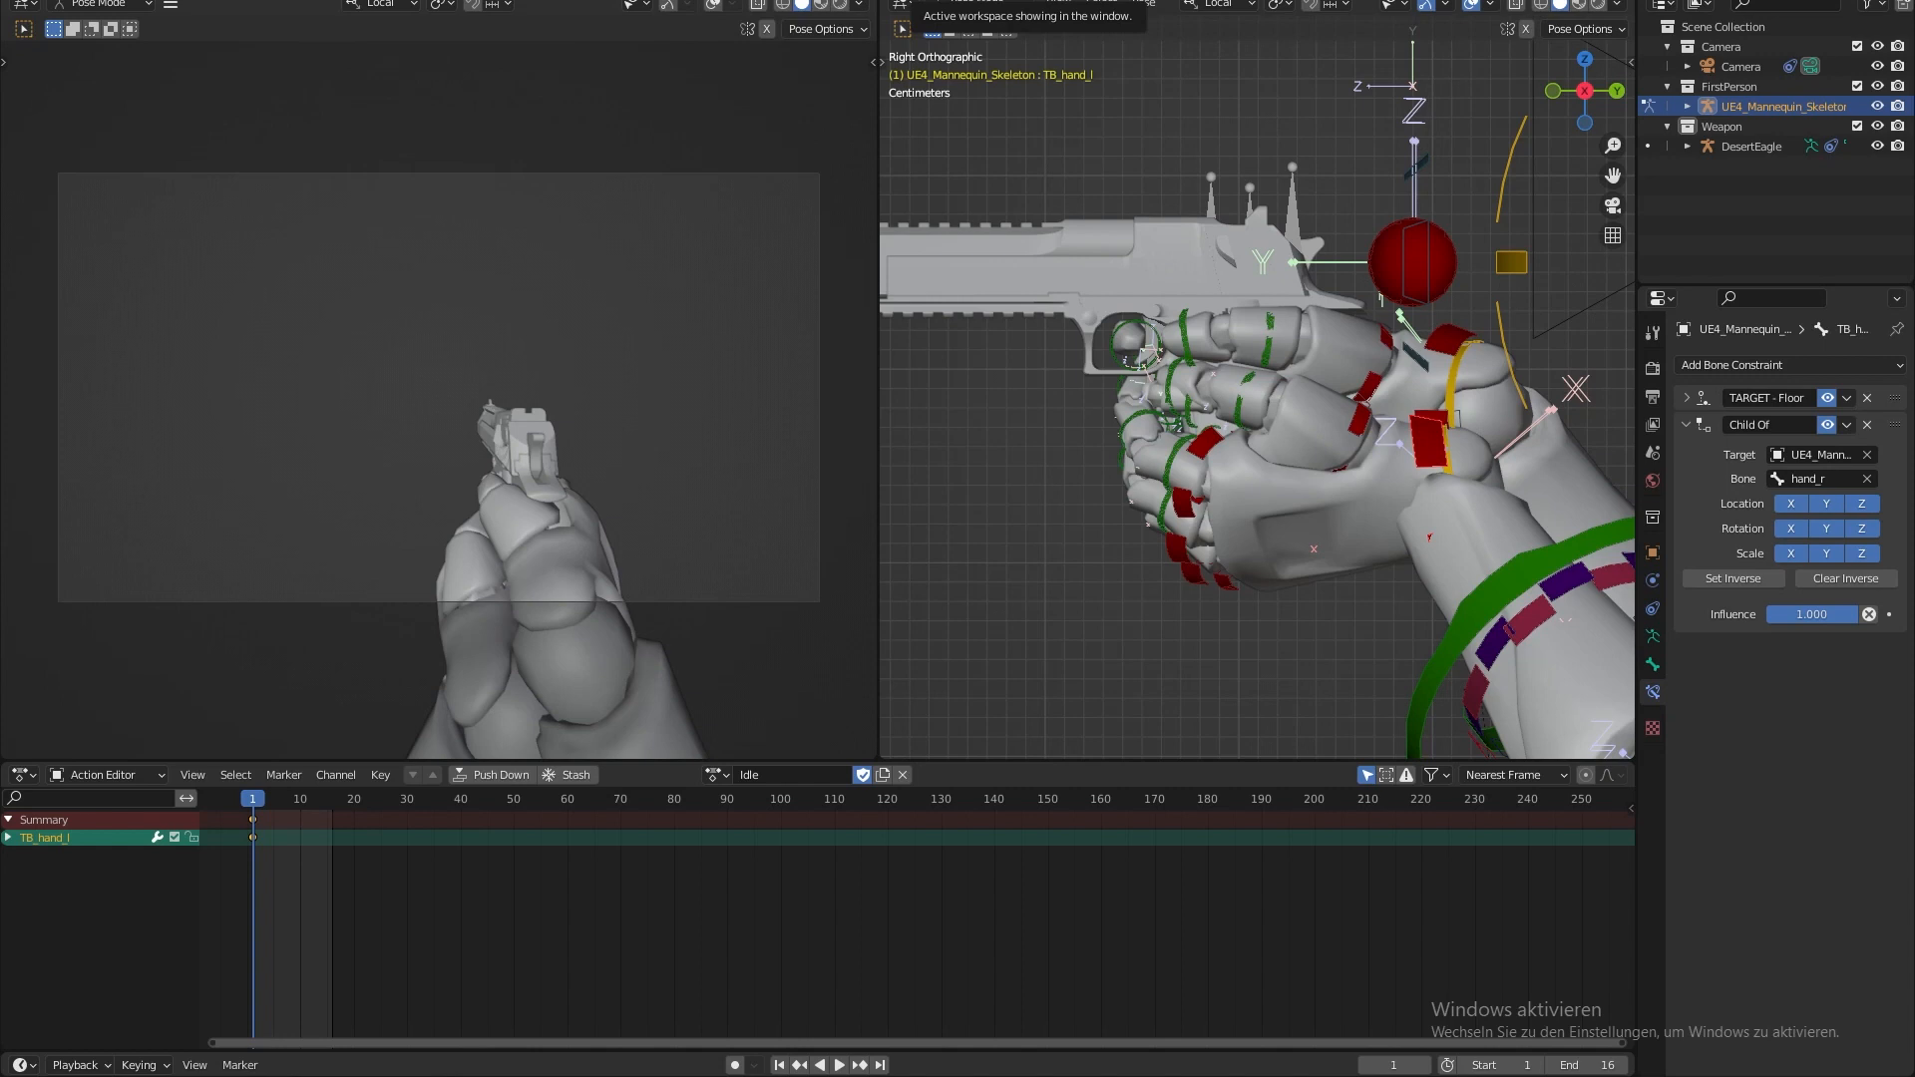
- Unlink the Idle action from the mannequin skeleton, create a new action named Reload, and give it a fake user
{"action": "left_click", "coordinate": [714, 778]}
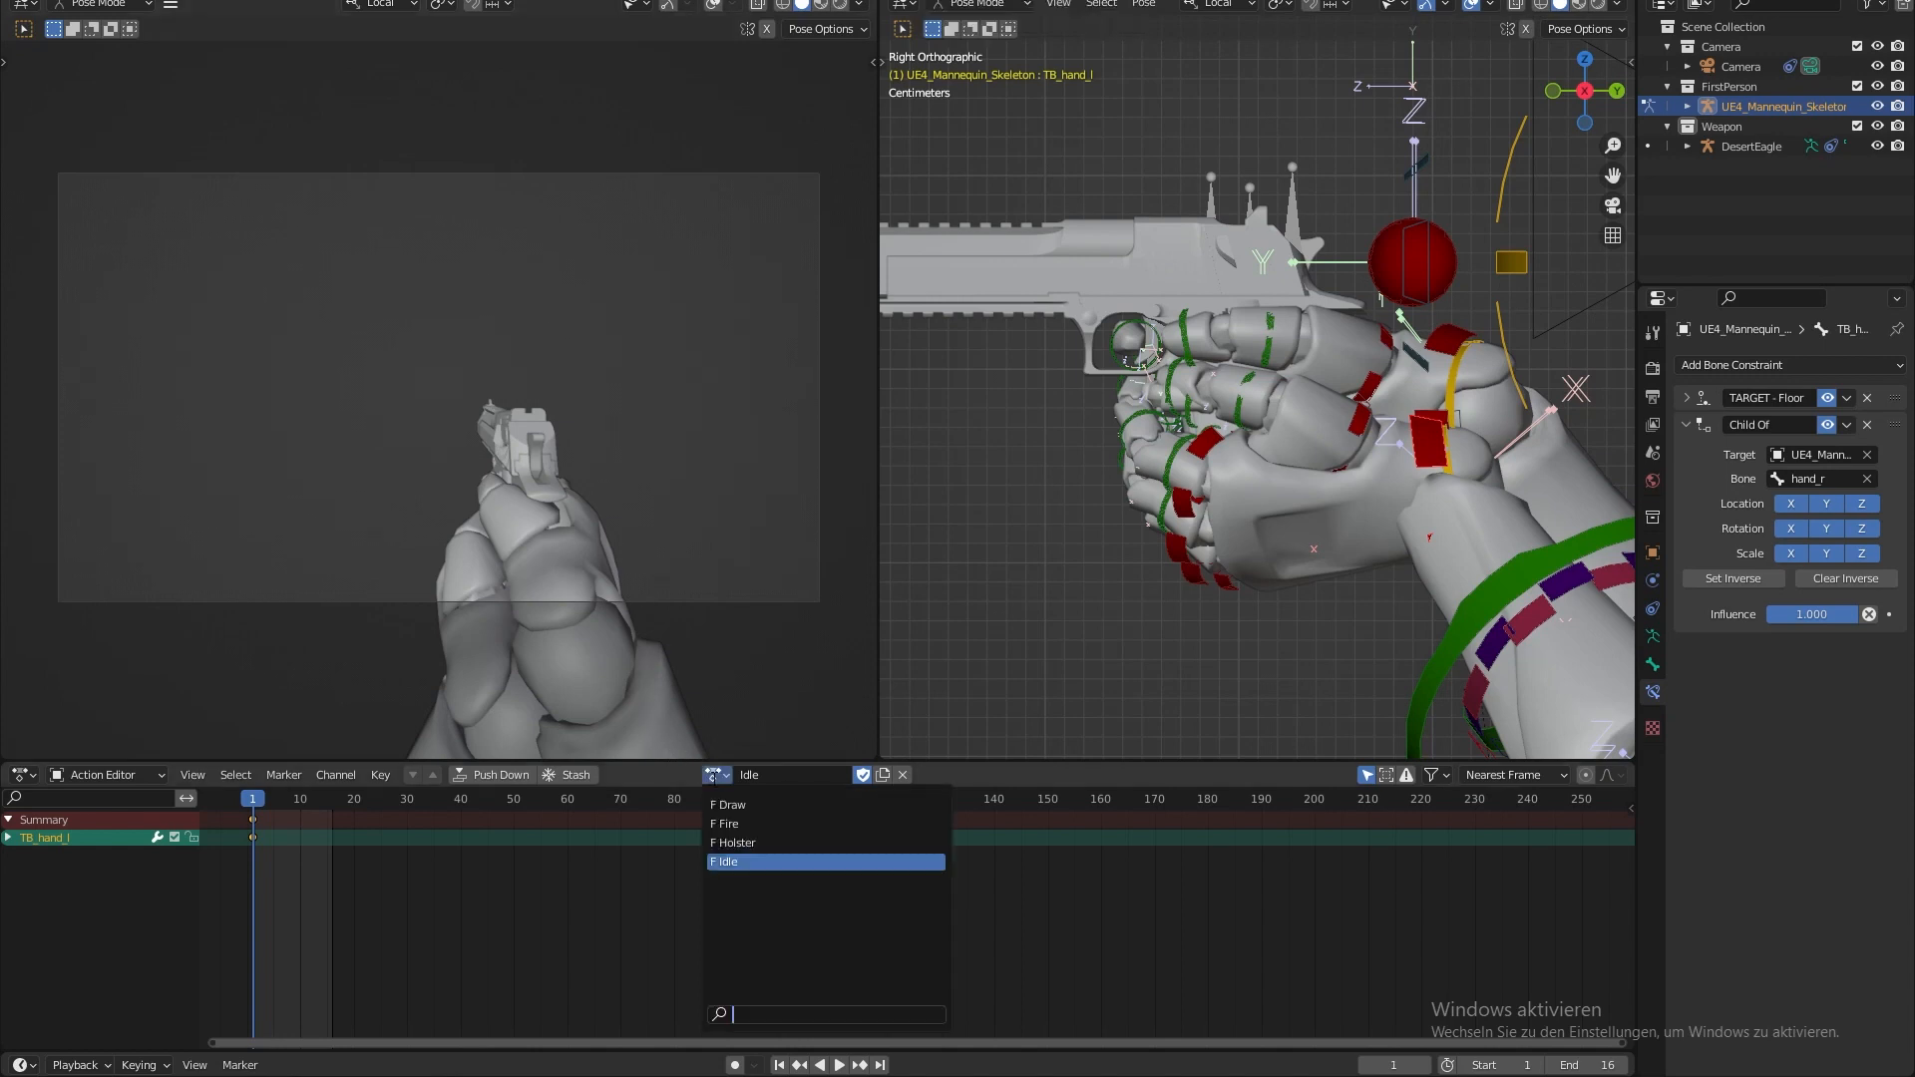
{"action": "left_click", "coordinate": [713, 780]}
{"action": "left_click", "coordinate": [903, 775]}
{"action": "double_click", "coordinate": [828, 778]}
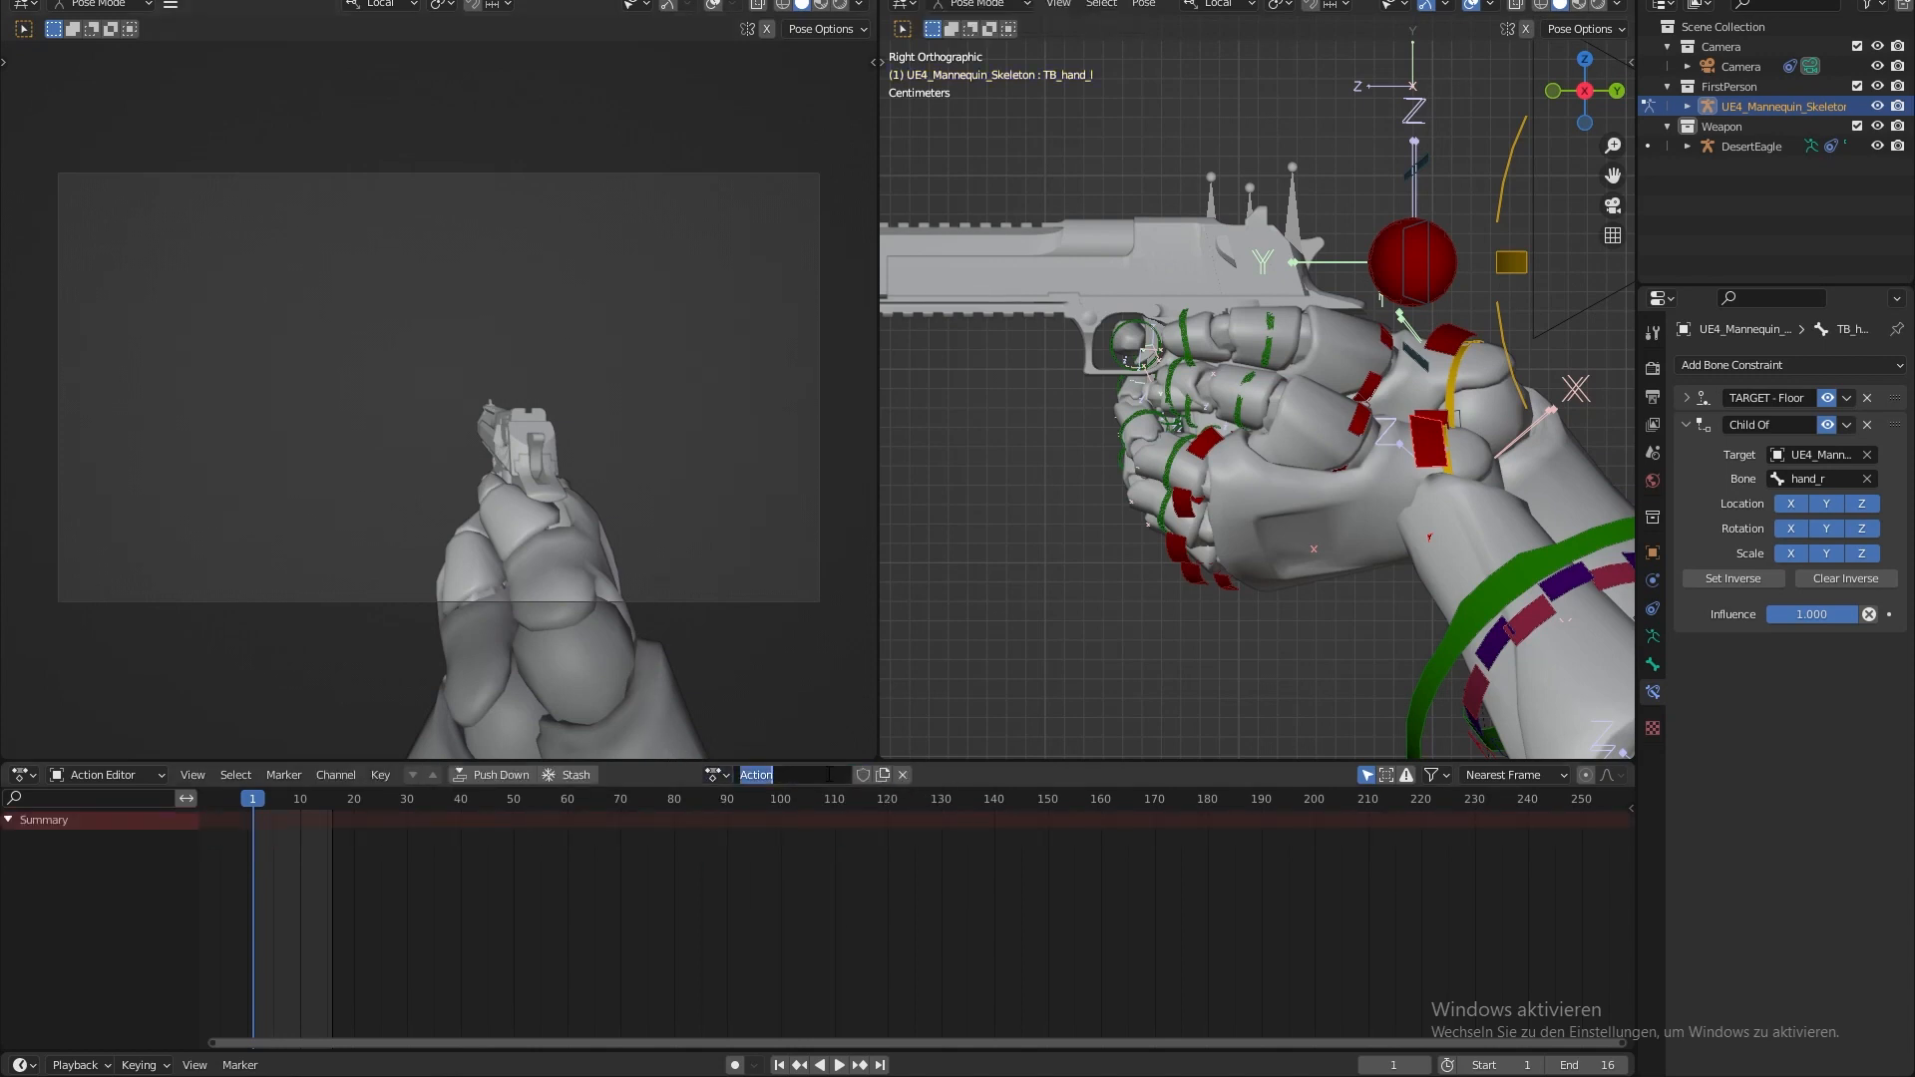
{"action": "key", "text": "Return"}
{"action": "double_click", "coordinate": [828, 778]}
{"action": "type", "text": "Relad"}
{"action": "key", "text": "BackSpace"}
{"action": "key", "text": "BackSpace"}
{"action": "type", "text": "oad"}
{"action": "key", "text": "Return"}
{"action": "left_click", "coordinate": [862, 777]}
- Set the animation's end frame to 70
{"action": "left_click", "coordinate": [1571, 1066]}
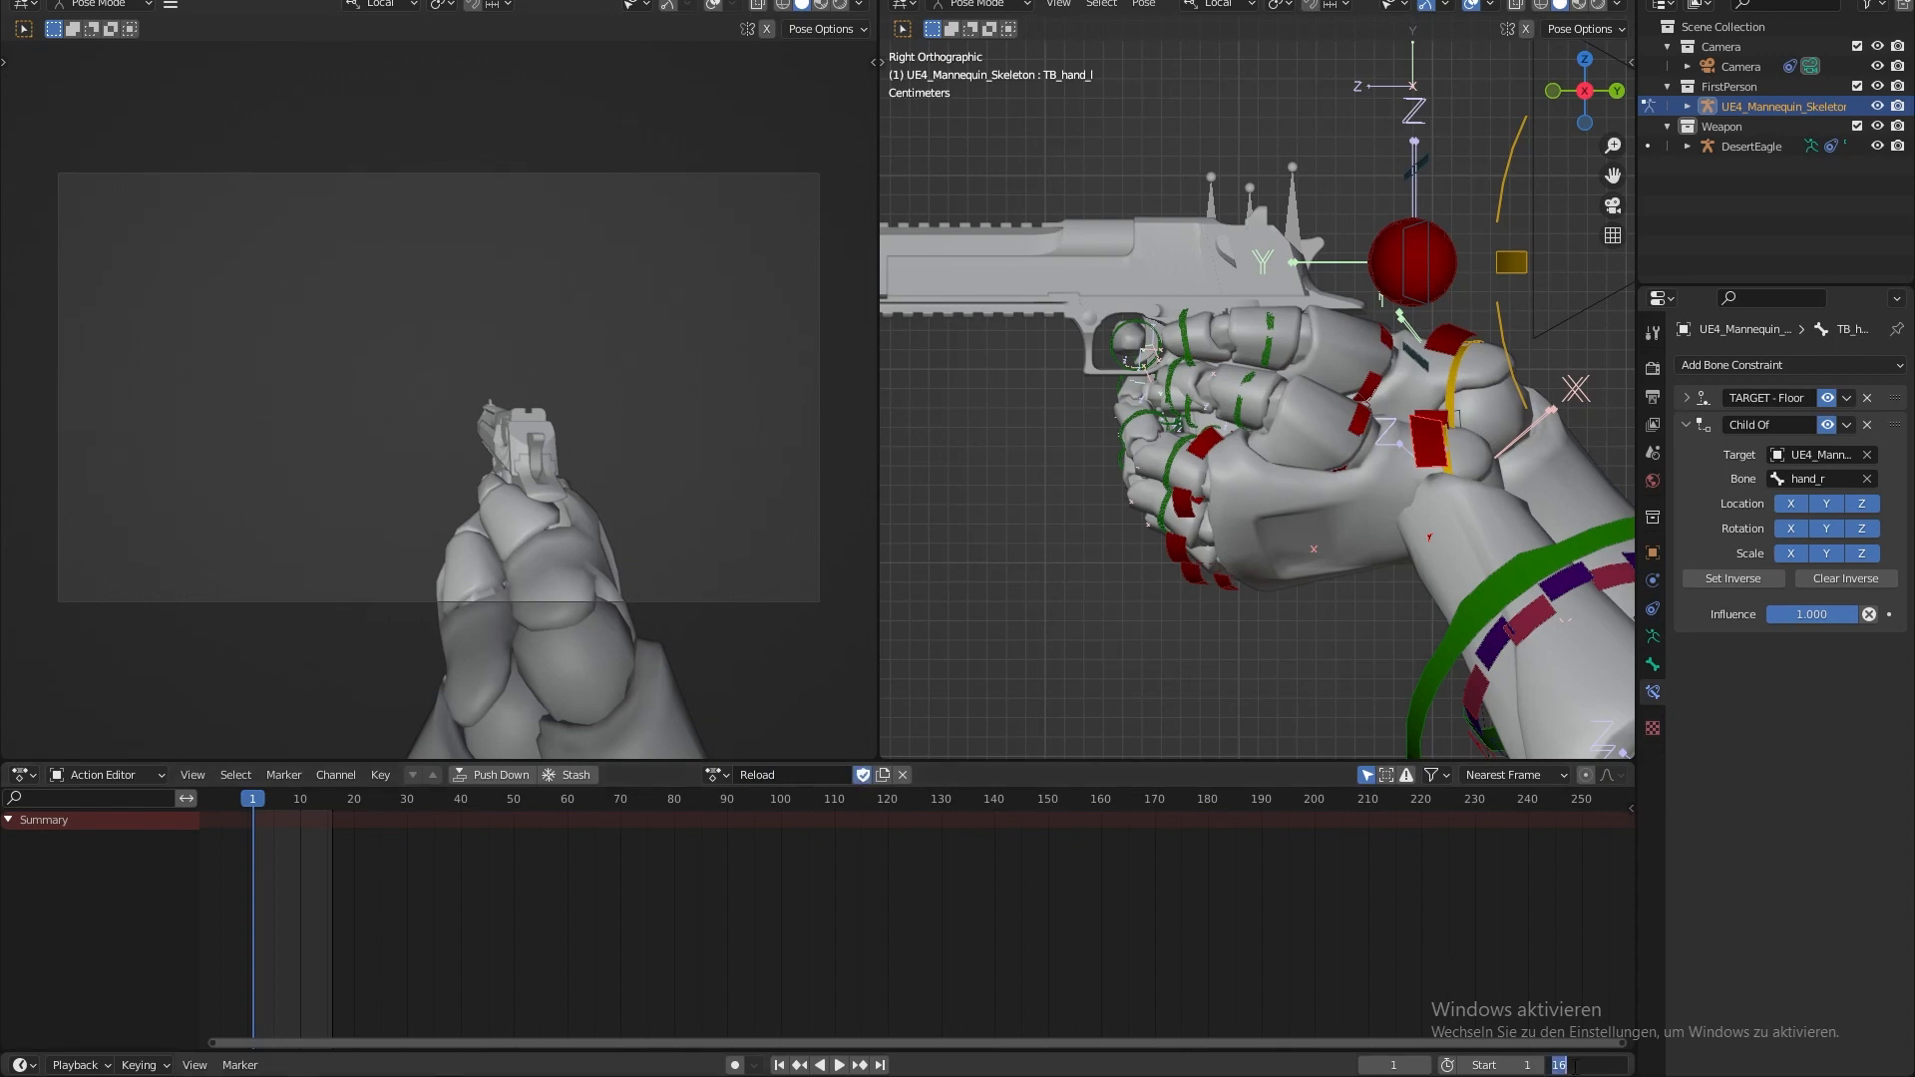
{"action": "type", "text": "30"}
{"action": "key", "text": "Return"}
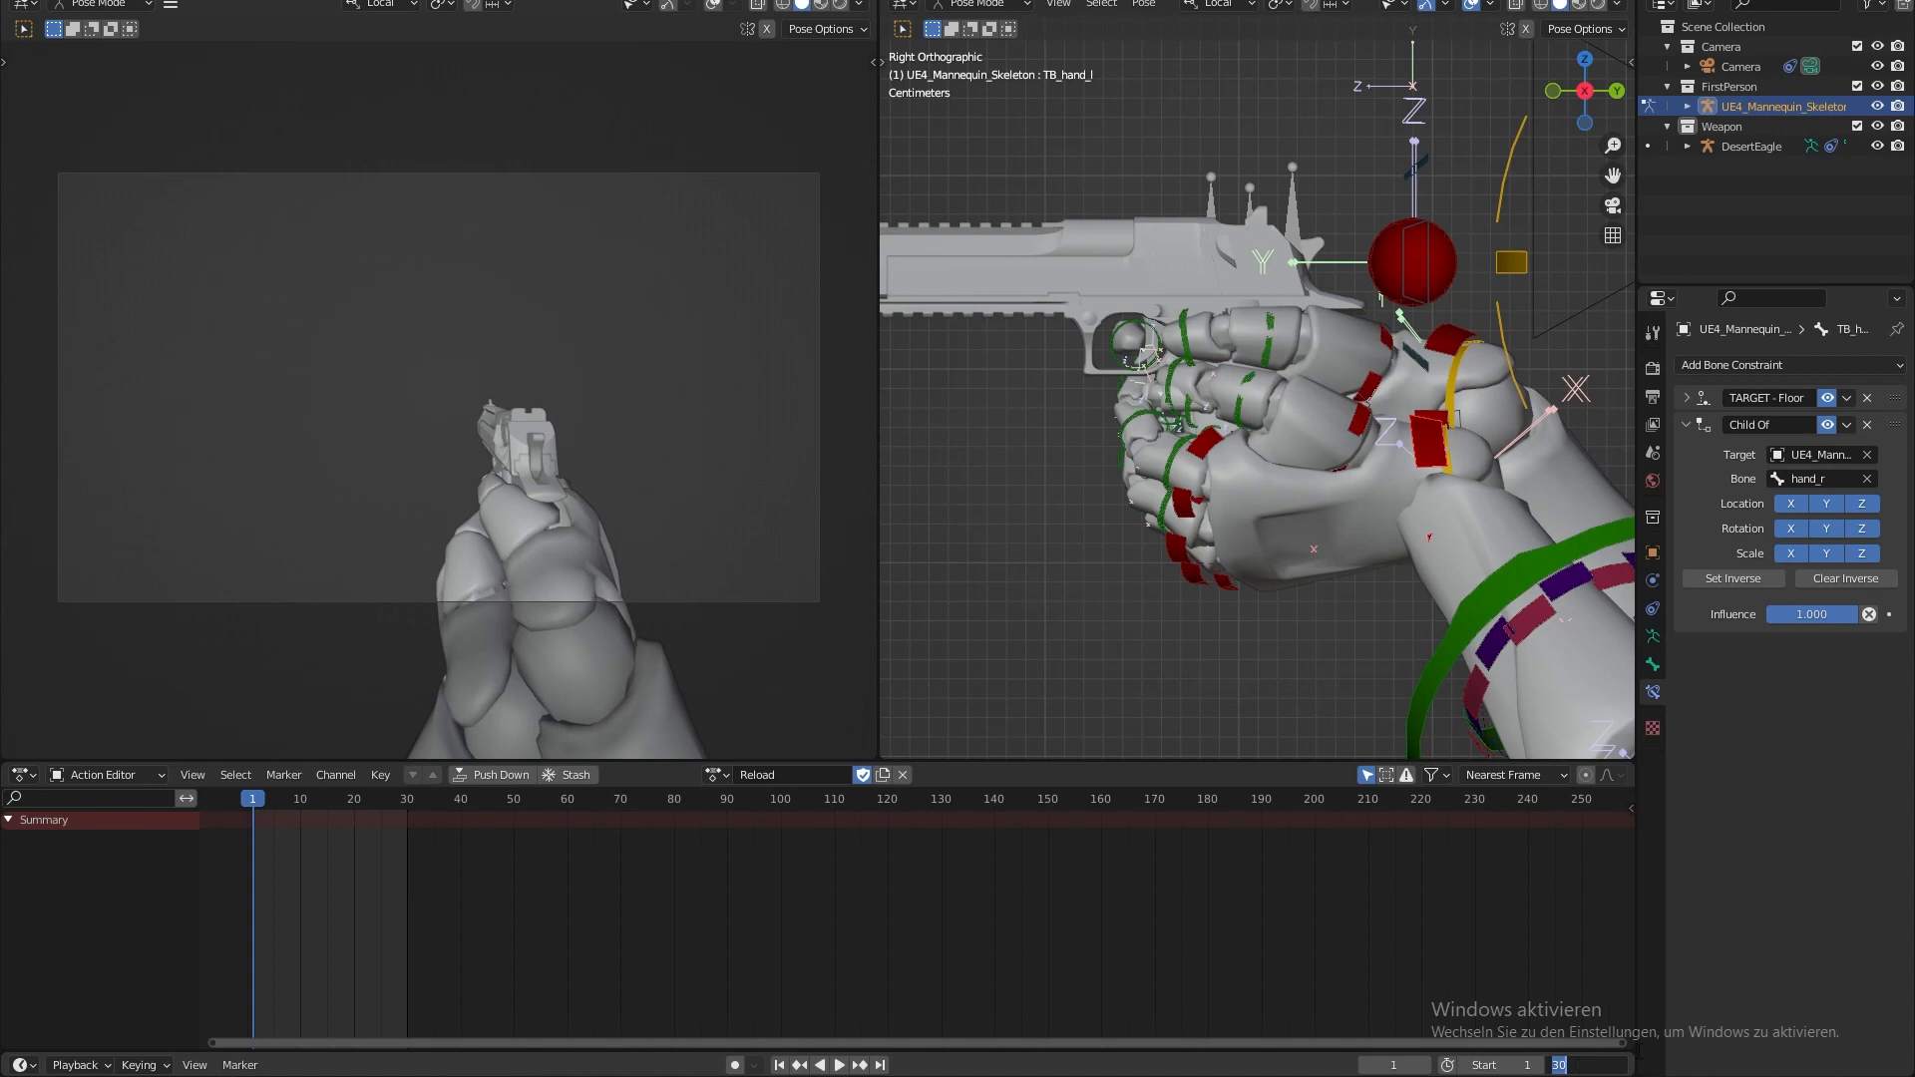
{"action": "key", "text": "BackSpace"}
{"action": "type", "text": "70"}
{"action": "key", "text": "Return"}
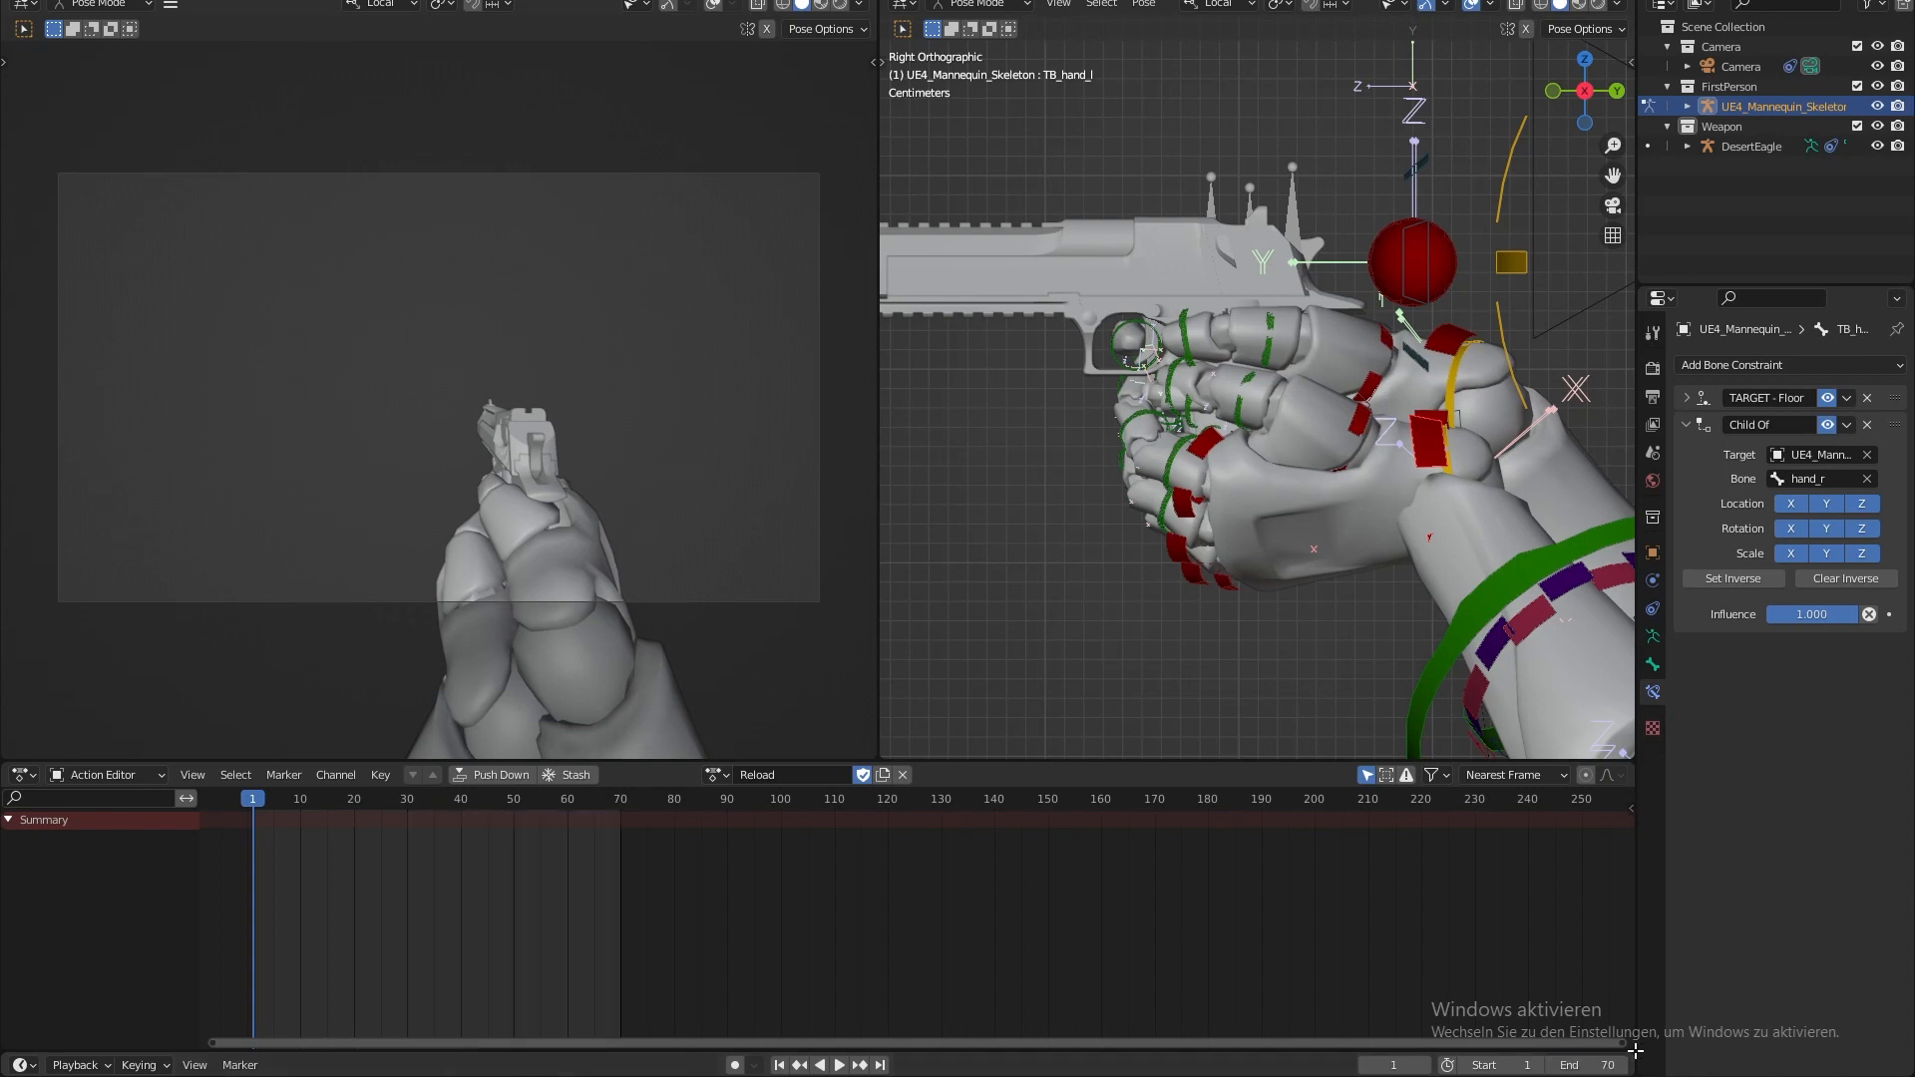
{"action": "middle_click_drag", "start_coordinate": [1333, 93], "coordinate": [1348, 122], "text": "shift"}
{"action": "scroll", "coordinate": [1347, 122], "scroll_direction": "down", "scroll_amount": 2}
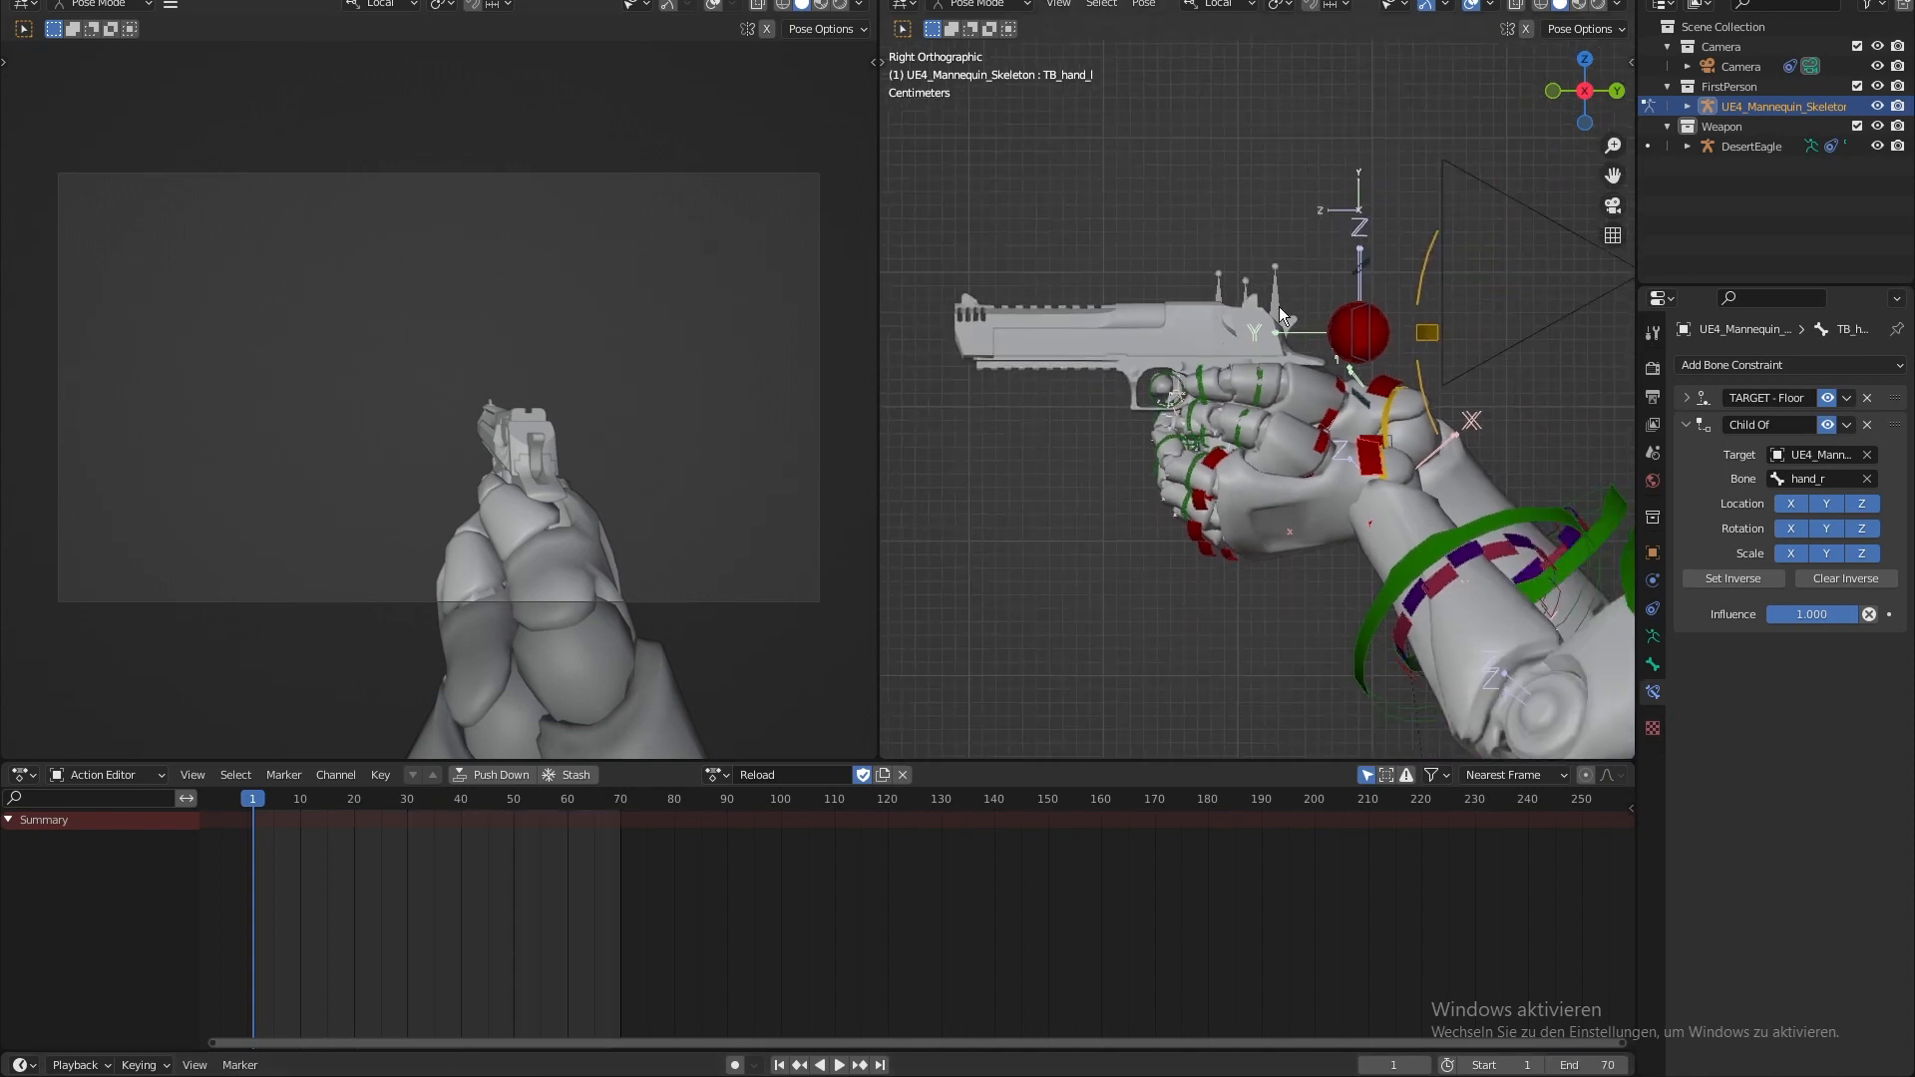
{"action": "middle_click_drag", "start_coordinate": [1279, 307], "coordinate": [1215, 310], "text": "shift"}
{"action": "scroll", "coordinate": [1152, 227], "scroll_direction": "up", "scroll_amount": 2}
{"action": "middle_click_drag", "start_coordinate": [1151, 231], "coordinate": [1148, 222], "text": "shift"}
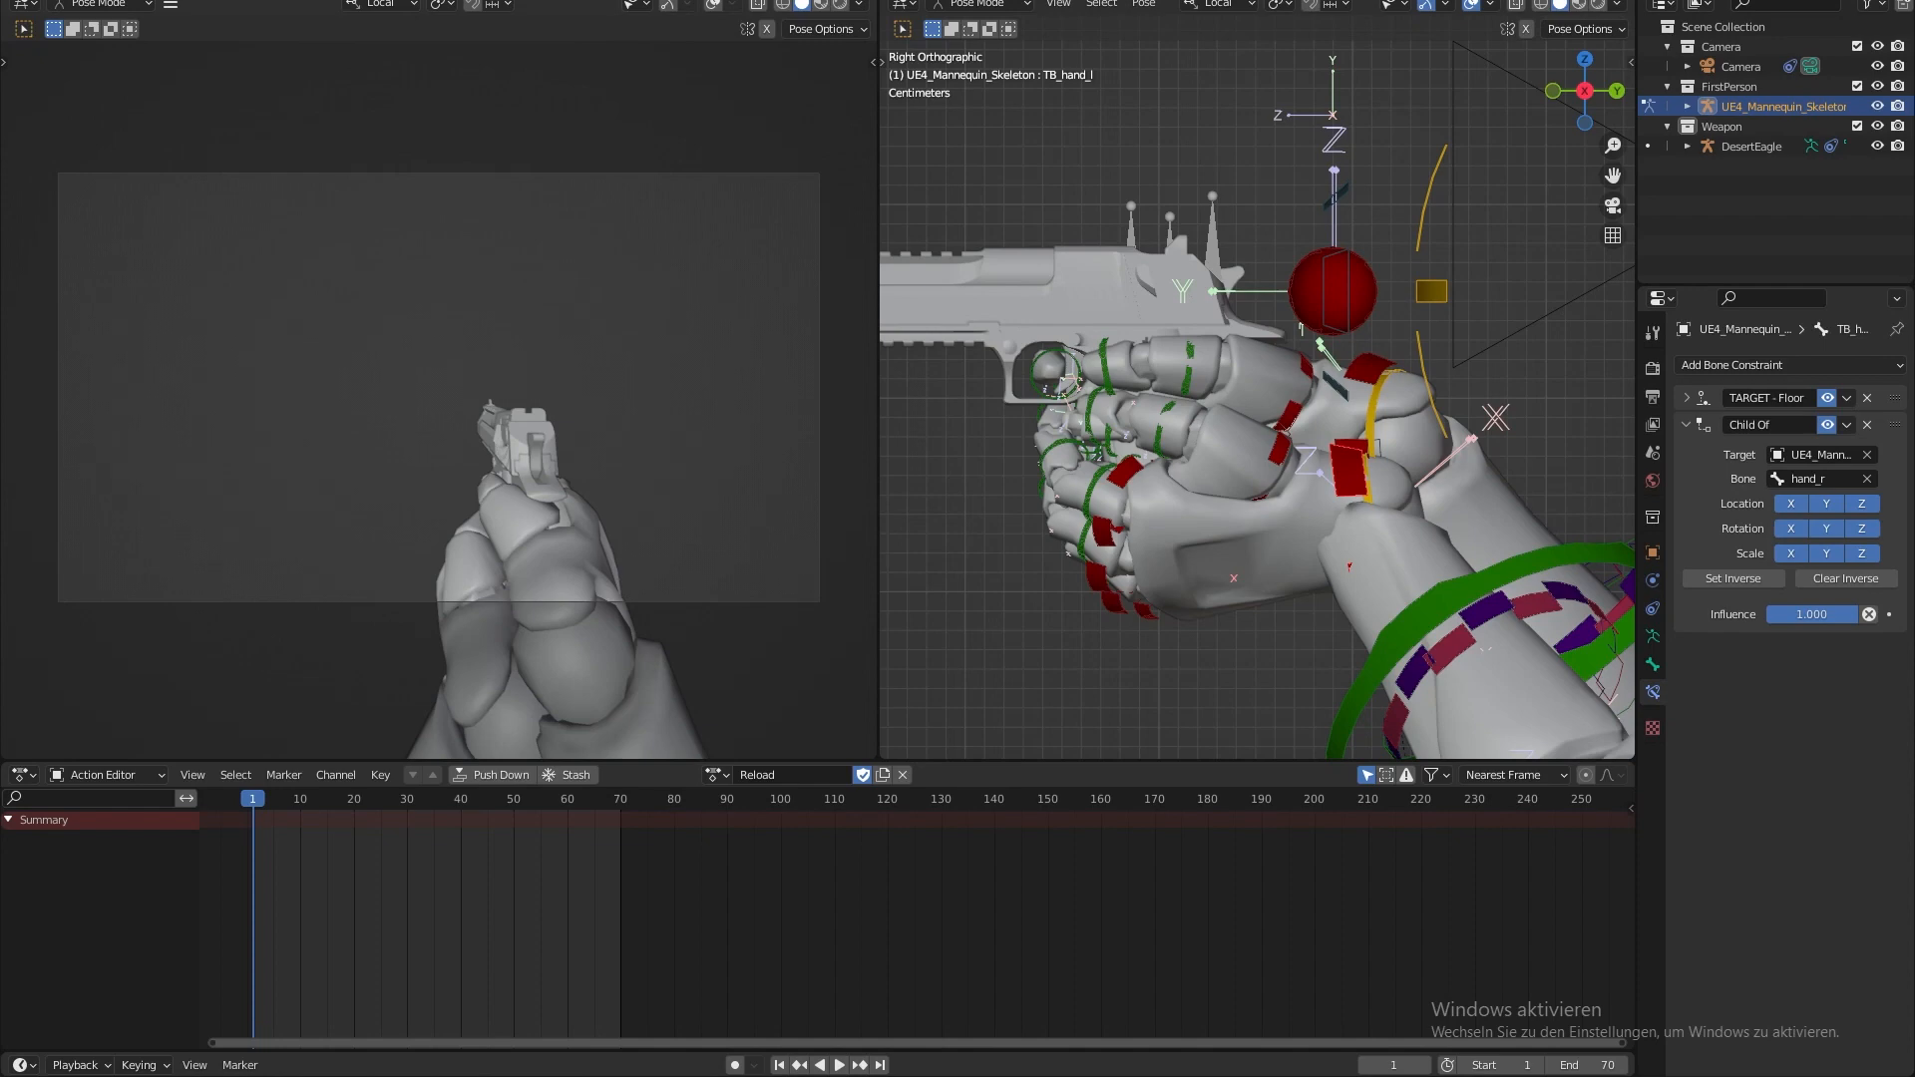
- Switch to the YouTube results for "first person desert eagle reload" and watch the reload in the video titled Desert Eagle
{"action": "mouse_move", "coordinate": [680, 180]}
{"action": "left_mouse_down"}
{"action": "mouse_move", "coordinate": [830, 42]}
{"action": "mouse_move", "coordinate": [830, 0]}
{"action": "left_mouse_up"}
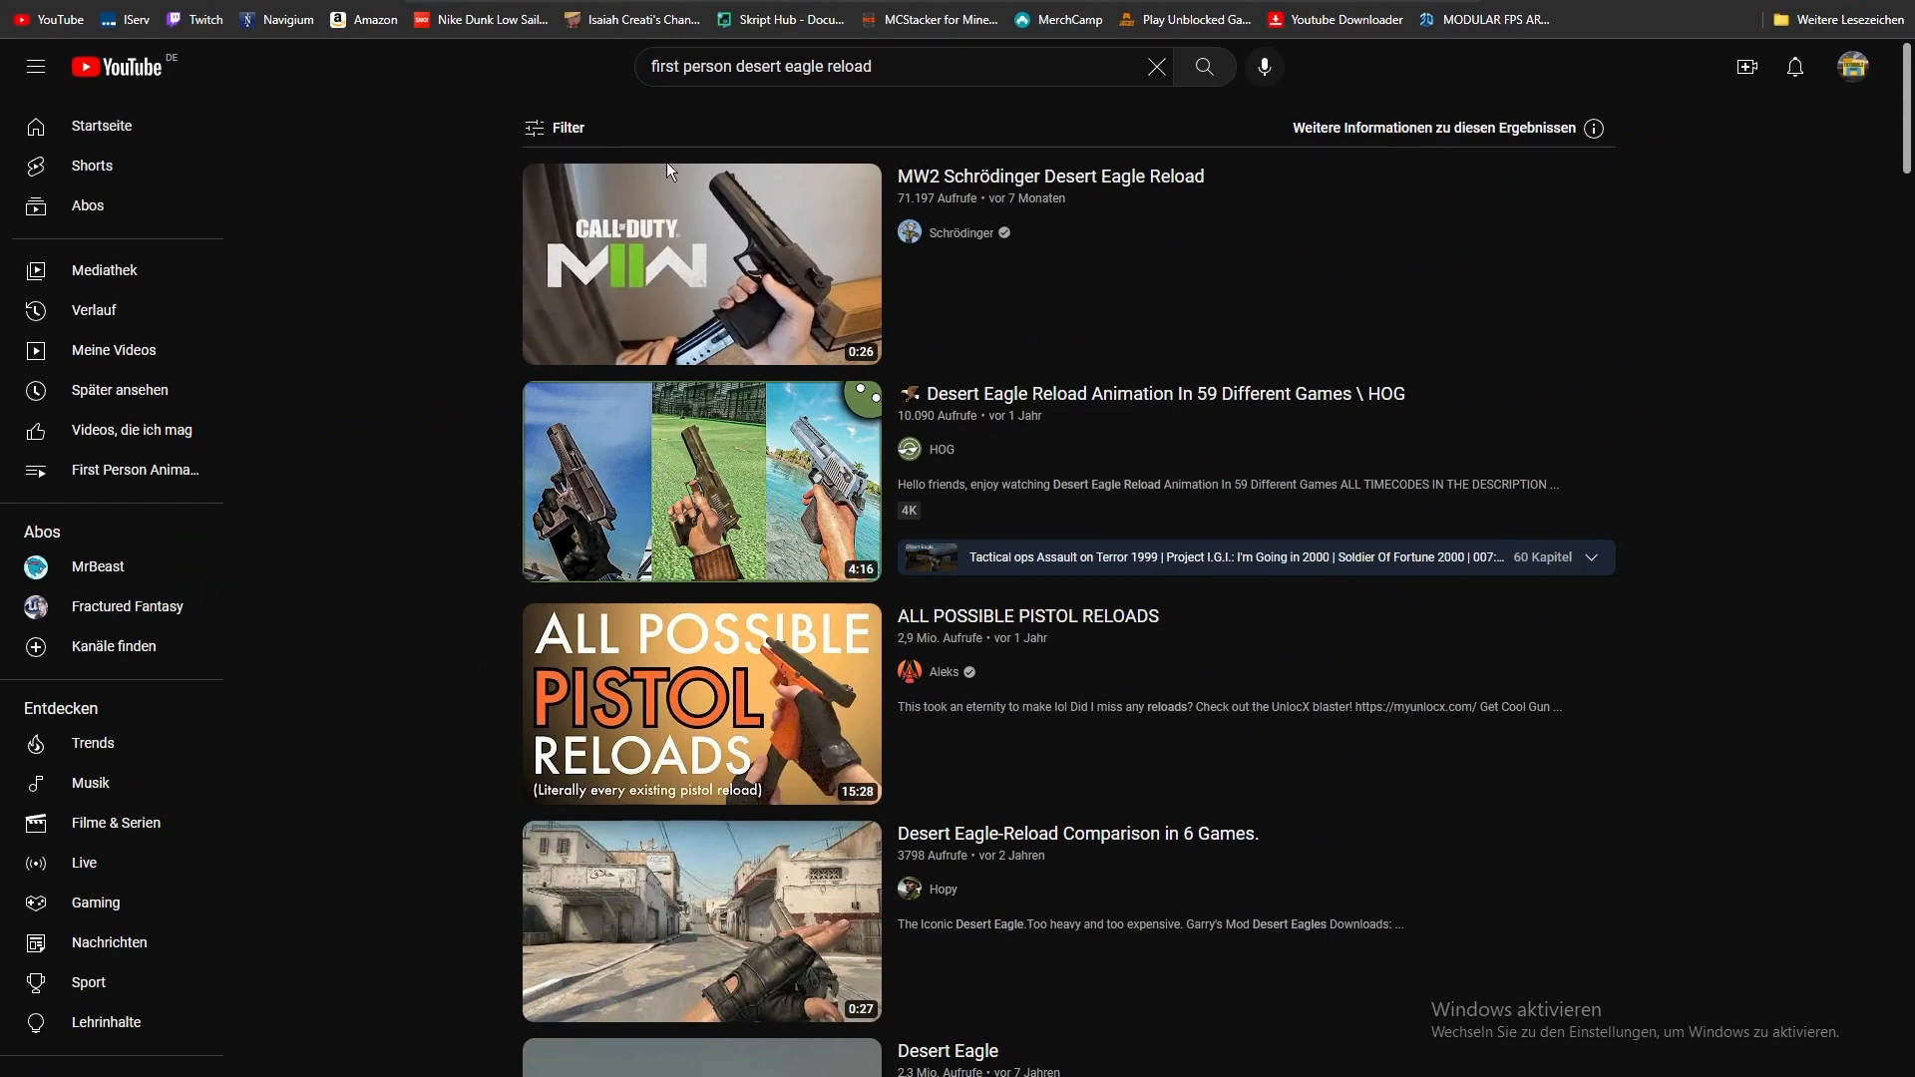
{"action": "scroll", "coordinate": [489, 492], "scroll_direction": "down", "scroll_amount": 2}
{"action": "scroll", "coordinate": [488, 490], "scroll_direction": "down", "scroll_amount": 3}
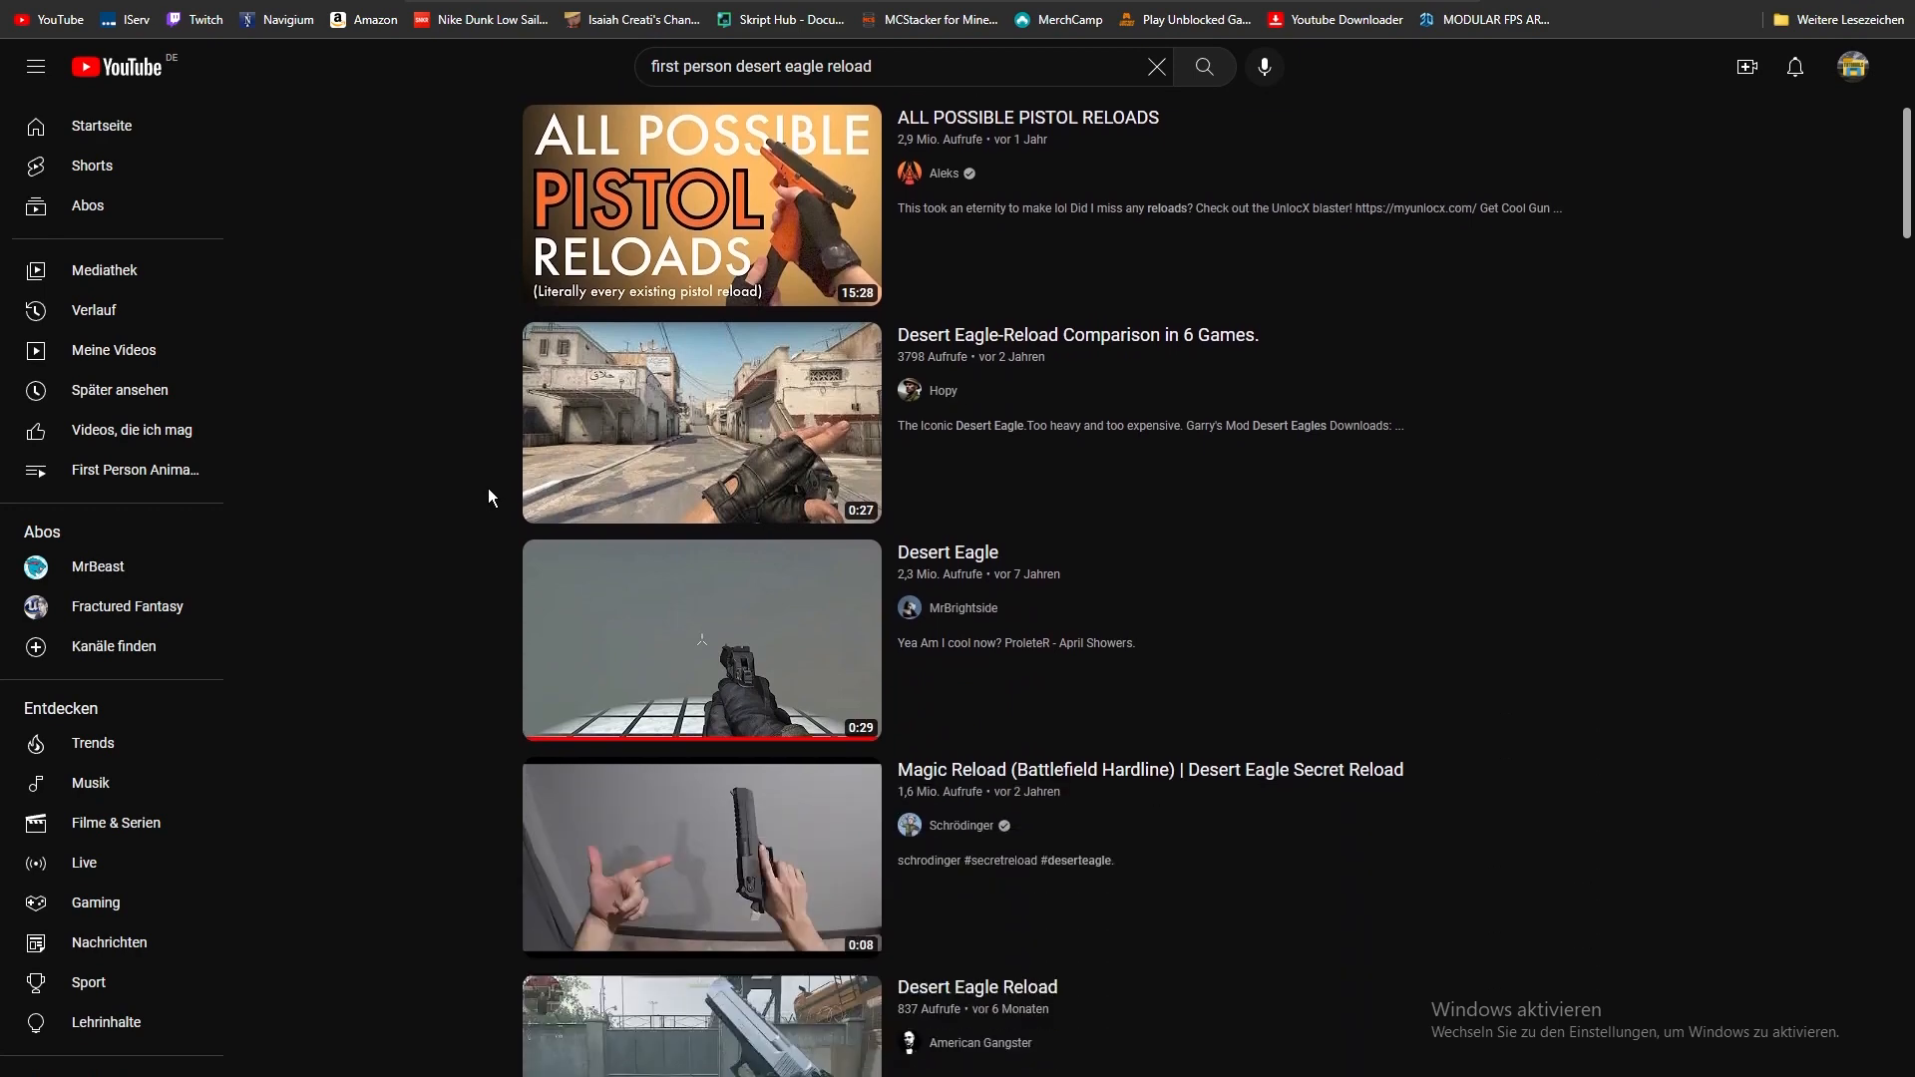
{"action": "scroll", "coordinate": [489, 491], "scroll_direction": "down", "scroll_amount": 2}
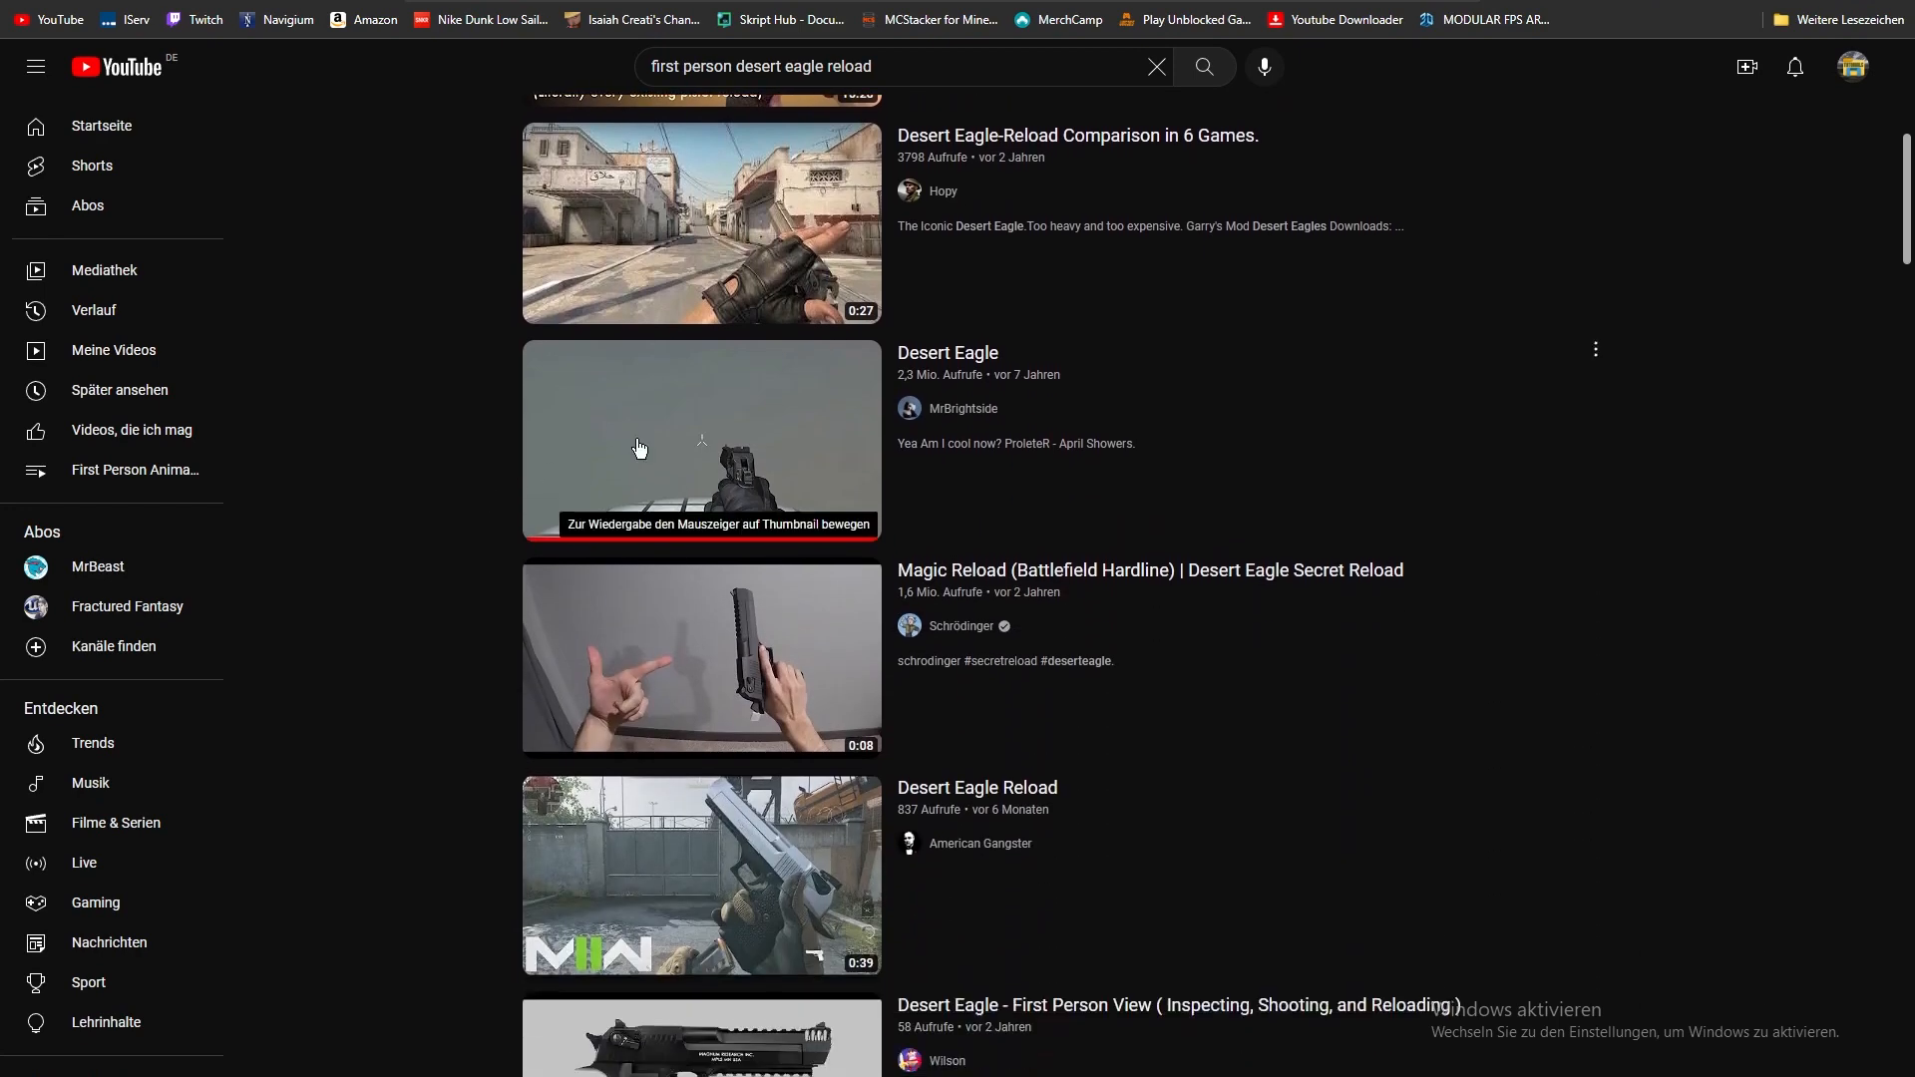
{"action": "scroll", "coordinate": [699, 419], "scroll_direction": "down", "scroll_amount": 1}
{"action": "left_click", "coordinate": [699, 399]}
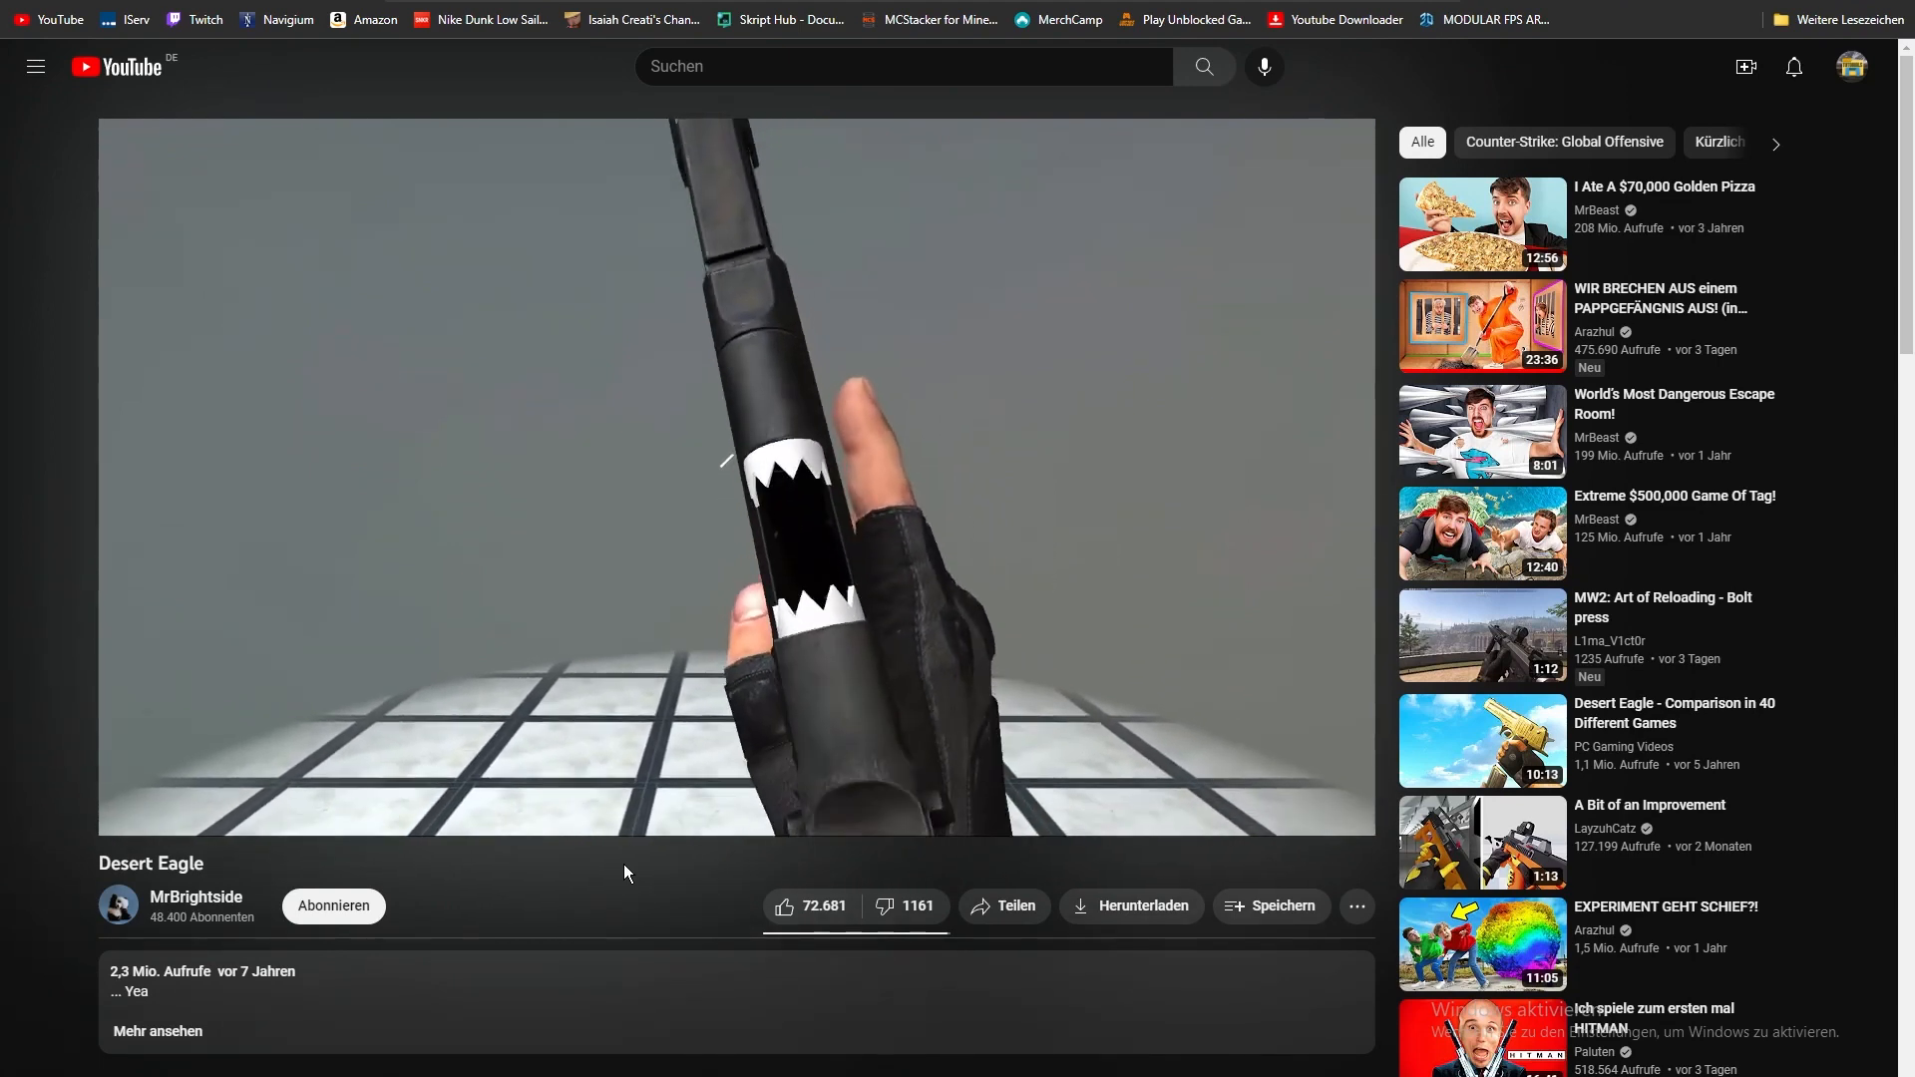
{"action": "left_click", "coordinate": [760, 423]}
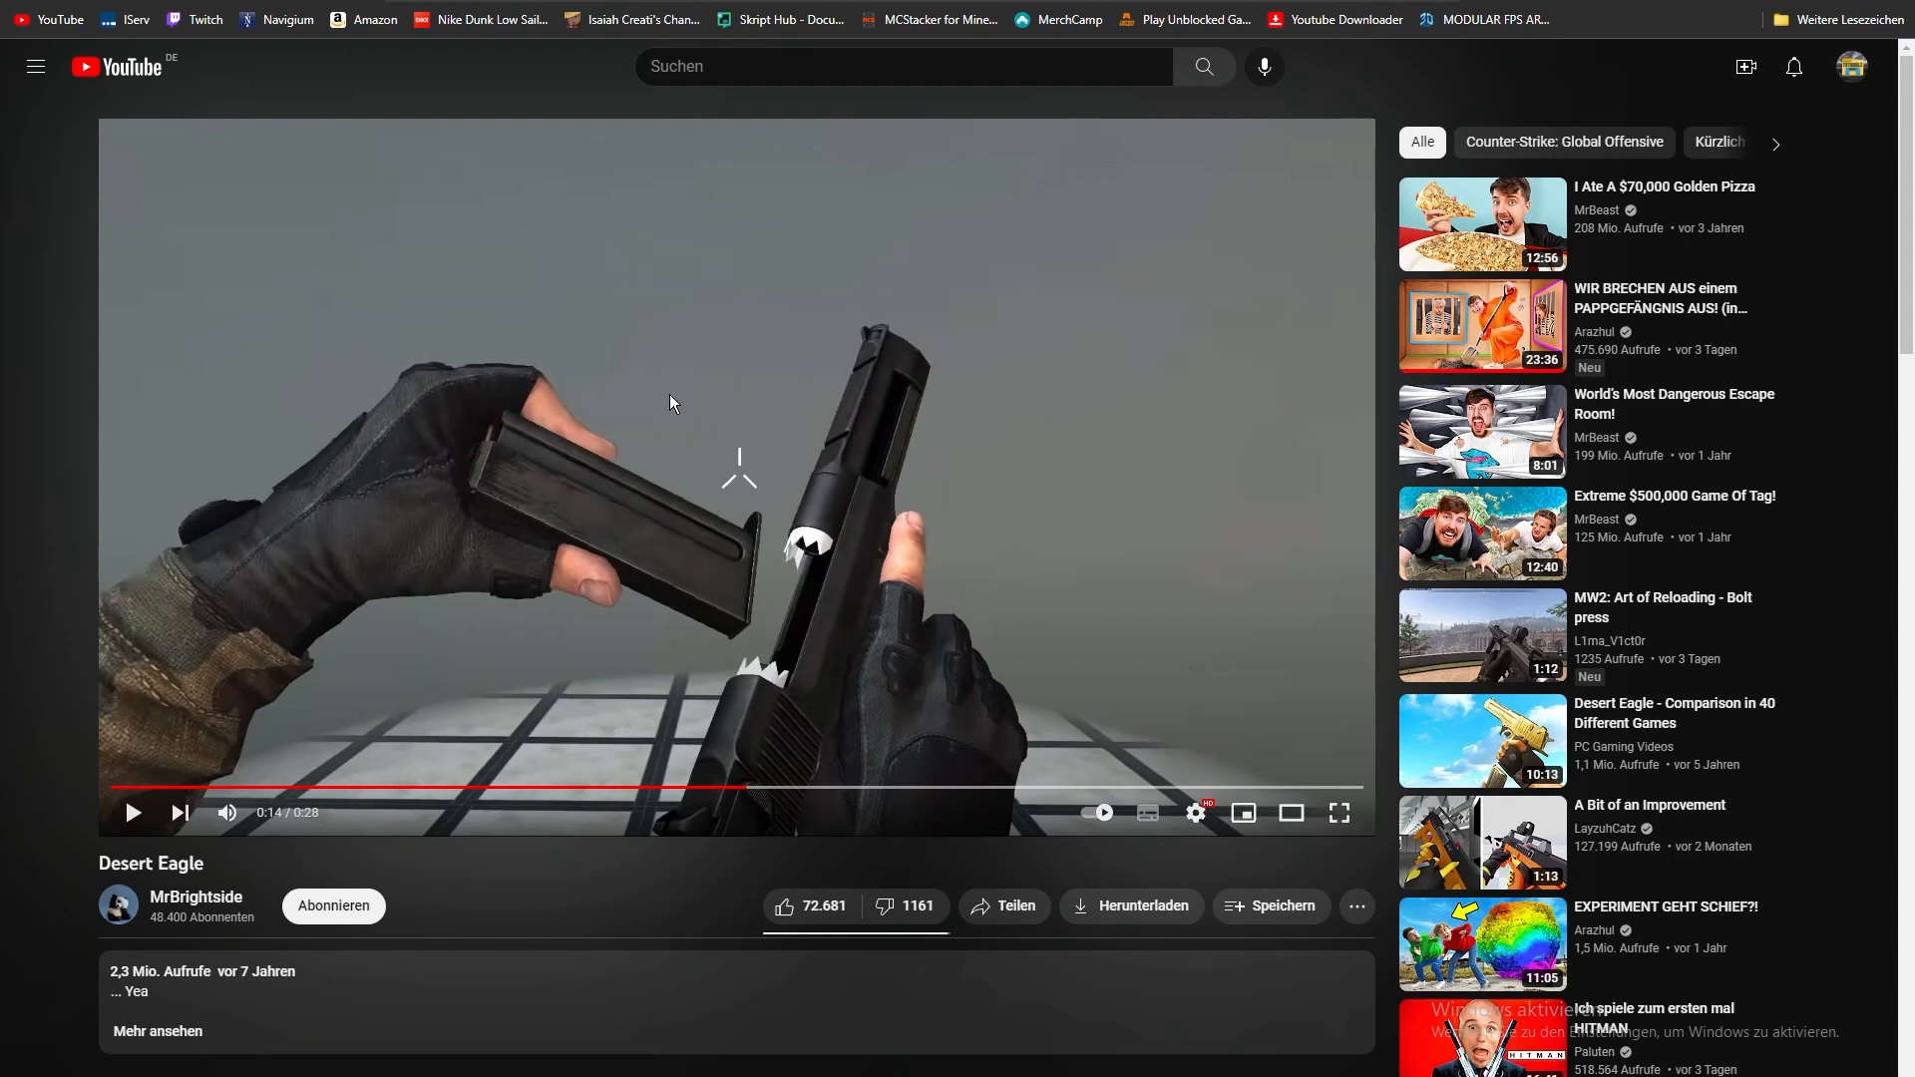
- Return to the search results and open the Modern Warfare II video Desert Eagle Reload in full screen
{"action": "key", "text": "alt+Left"}
{"action": "scroll", "coordinate": [409, 379], "scroll_direction": "down", "scroll_amount": 2}
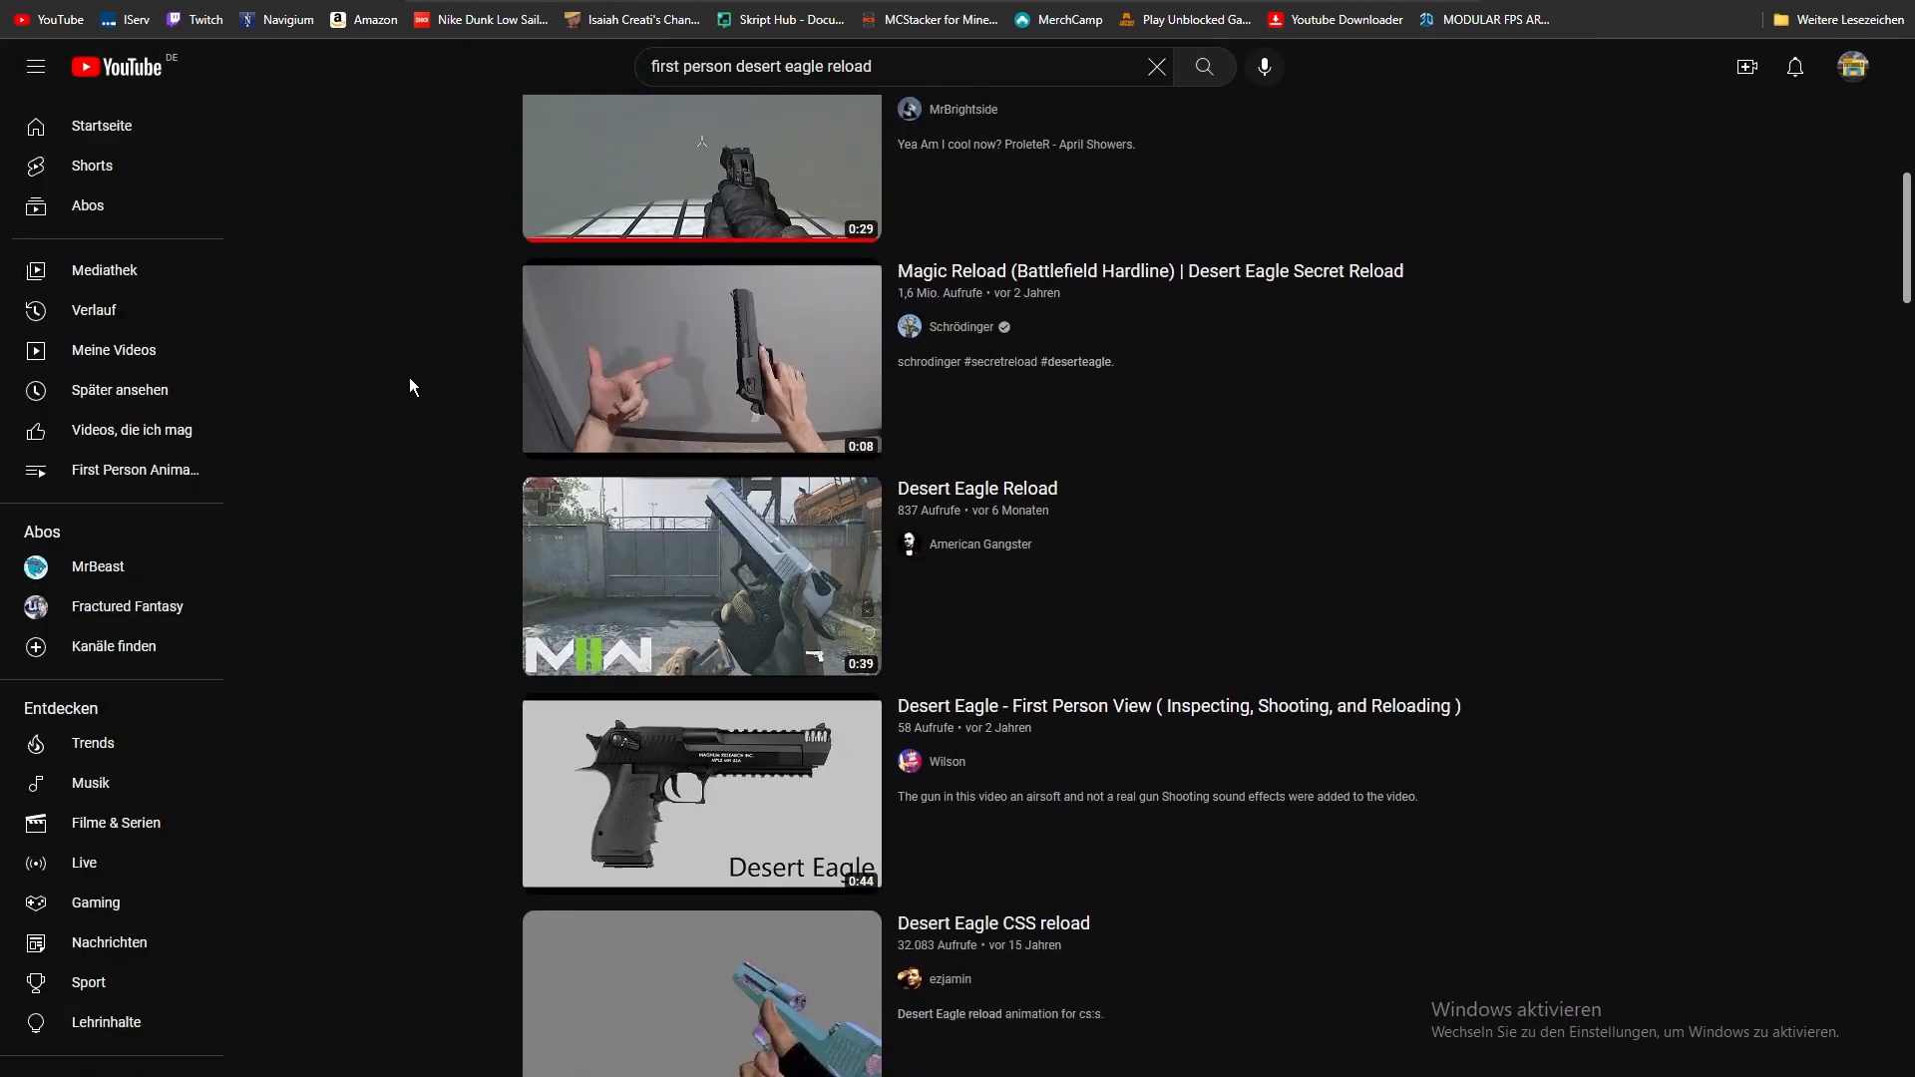
{"action": "scroll", "coordinate": [409, 379], "scroll_direction": "down", "scroll_amount": 3}
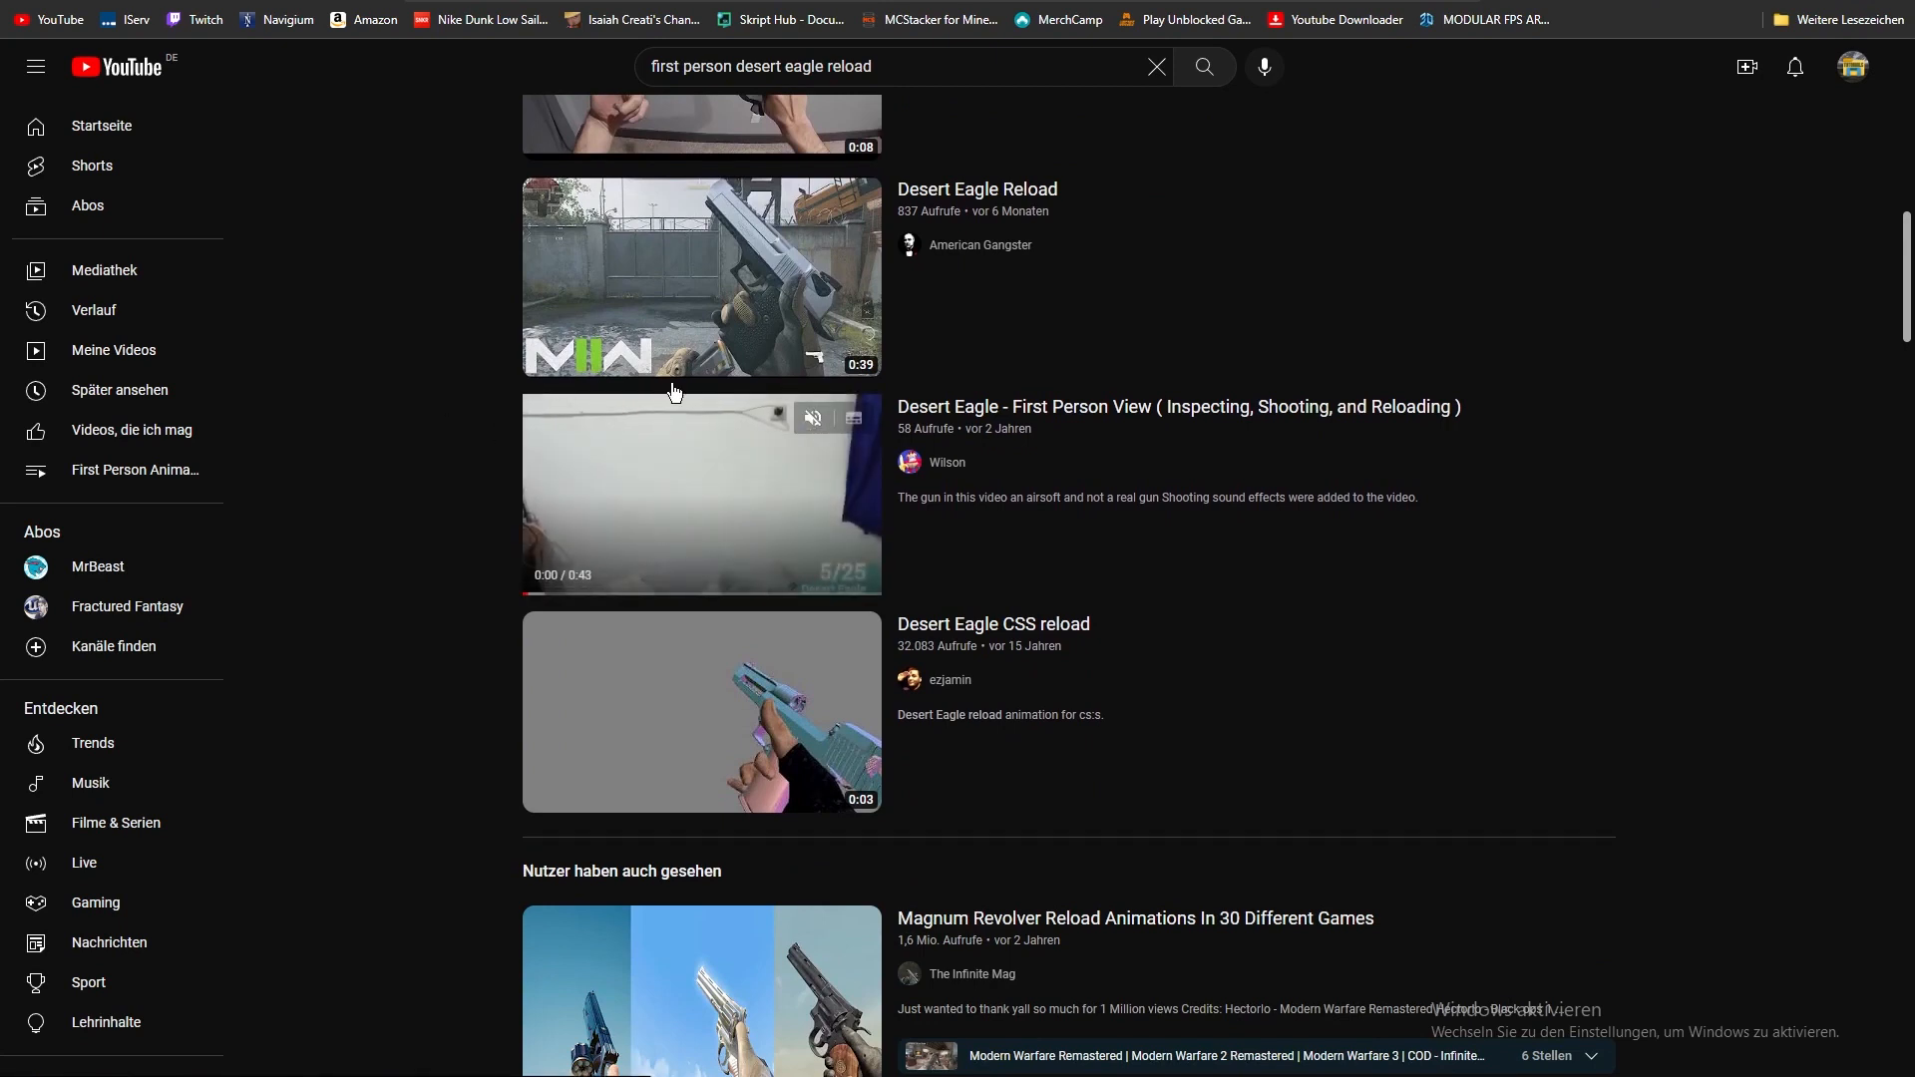
{"action": "left_click", "coordinate": [737, 193]}
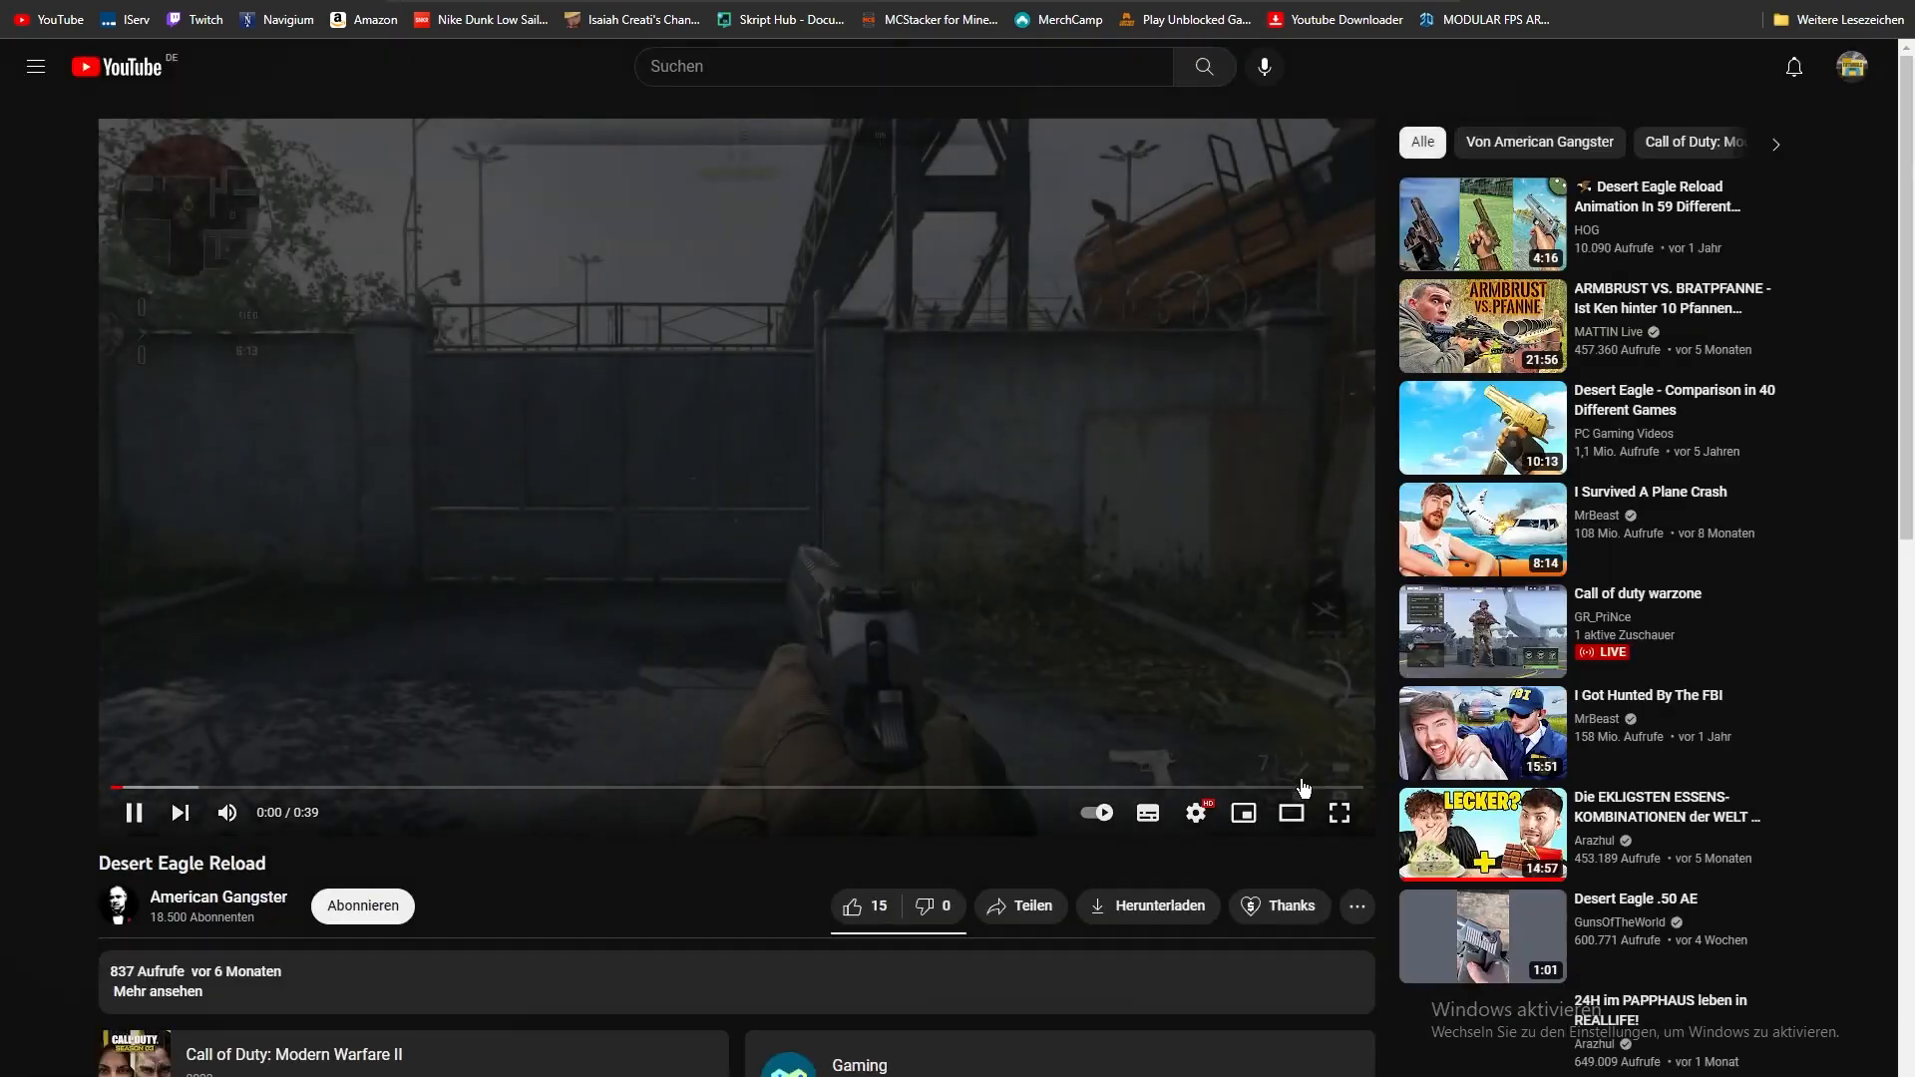
{"action": "left_click", "coordinate": [1338, 812]}
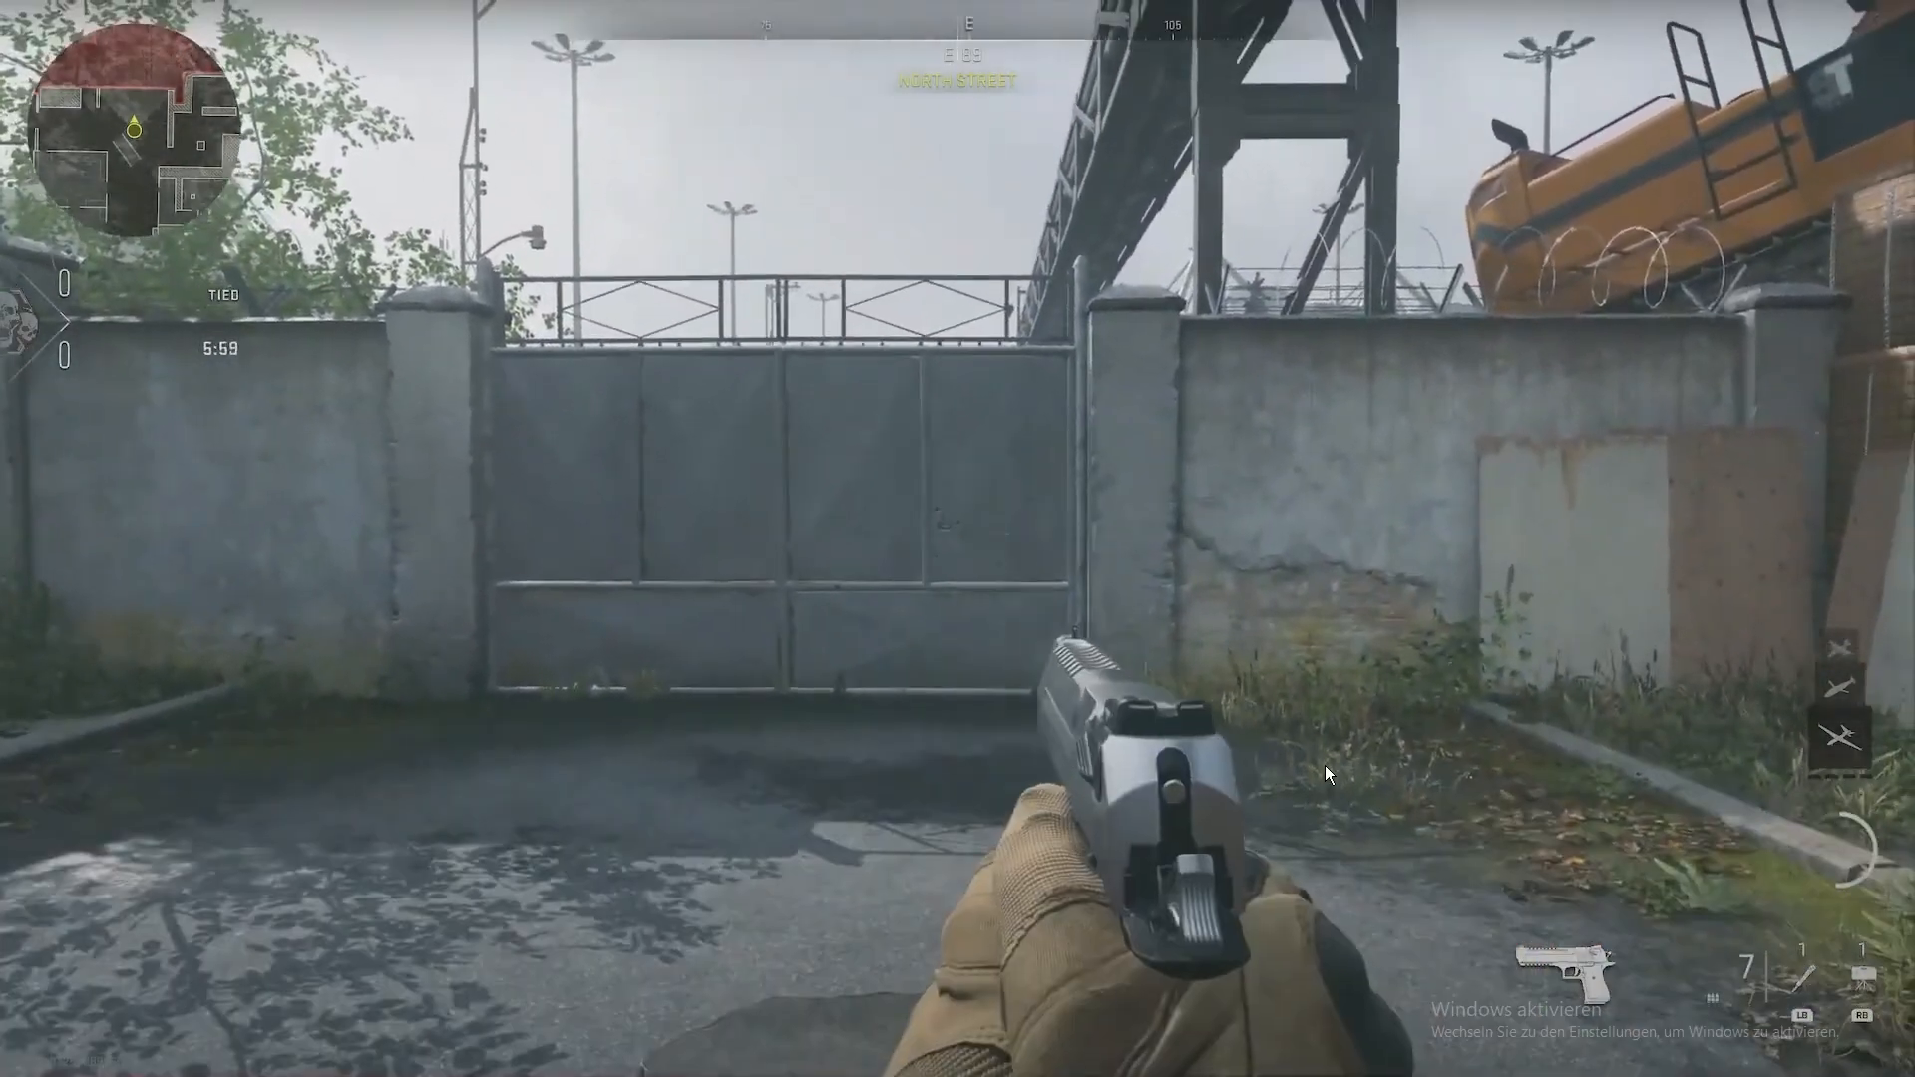
- Rewind, play and pause the clip to examine the gun and hand poses through the reload, and return to Blender
{"action": "key", "text": "Left"}
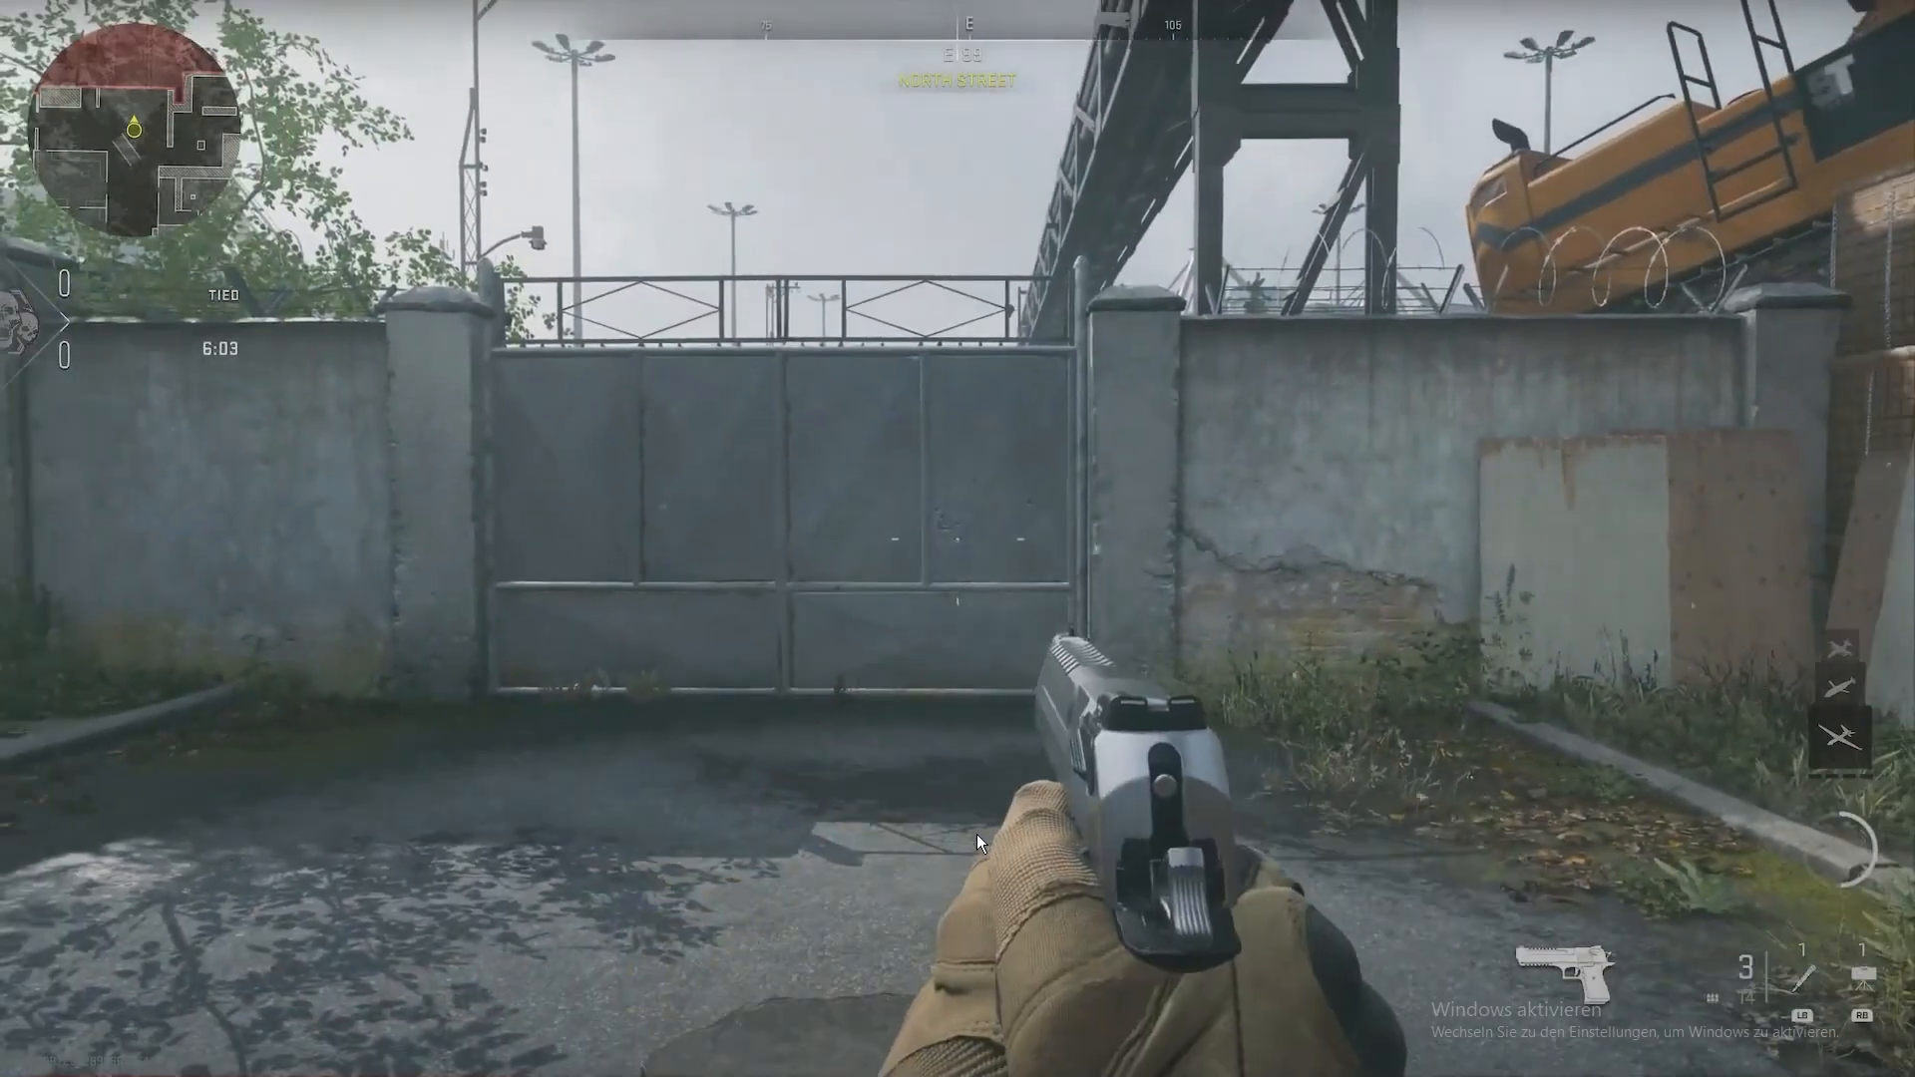
{"action": "key", "text": "space"}
{"action": "key", "text": "space"}
{"action": "key", "text": "space"}
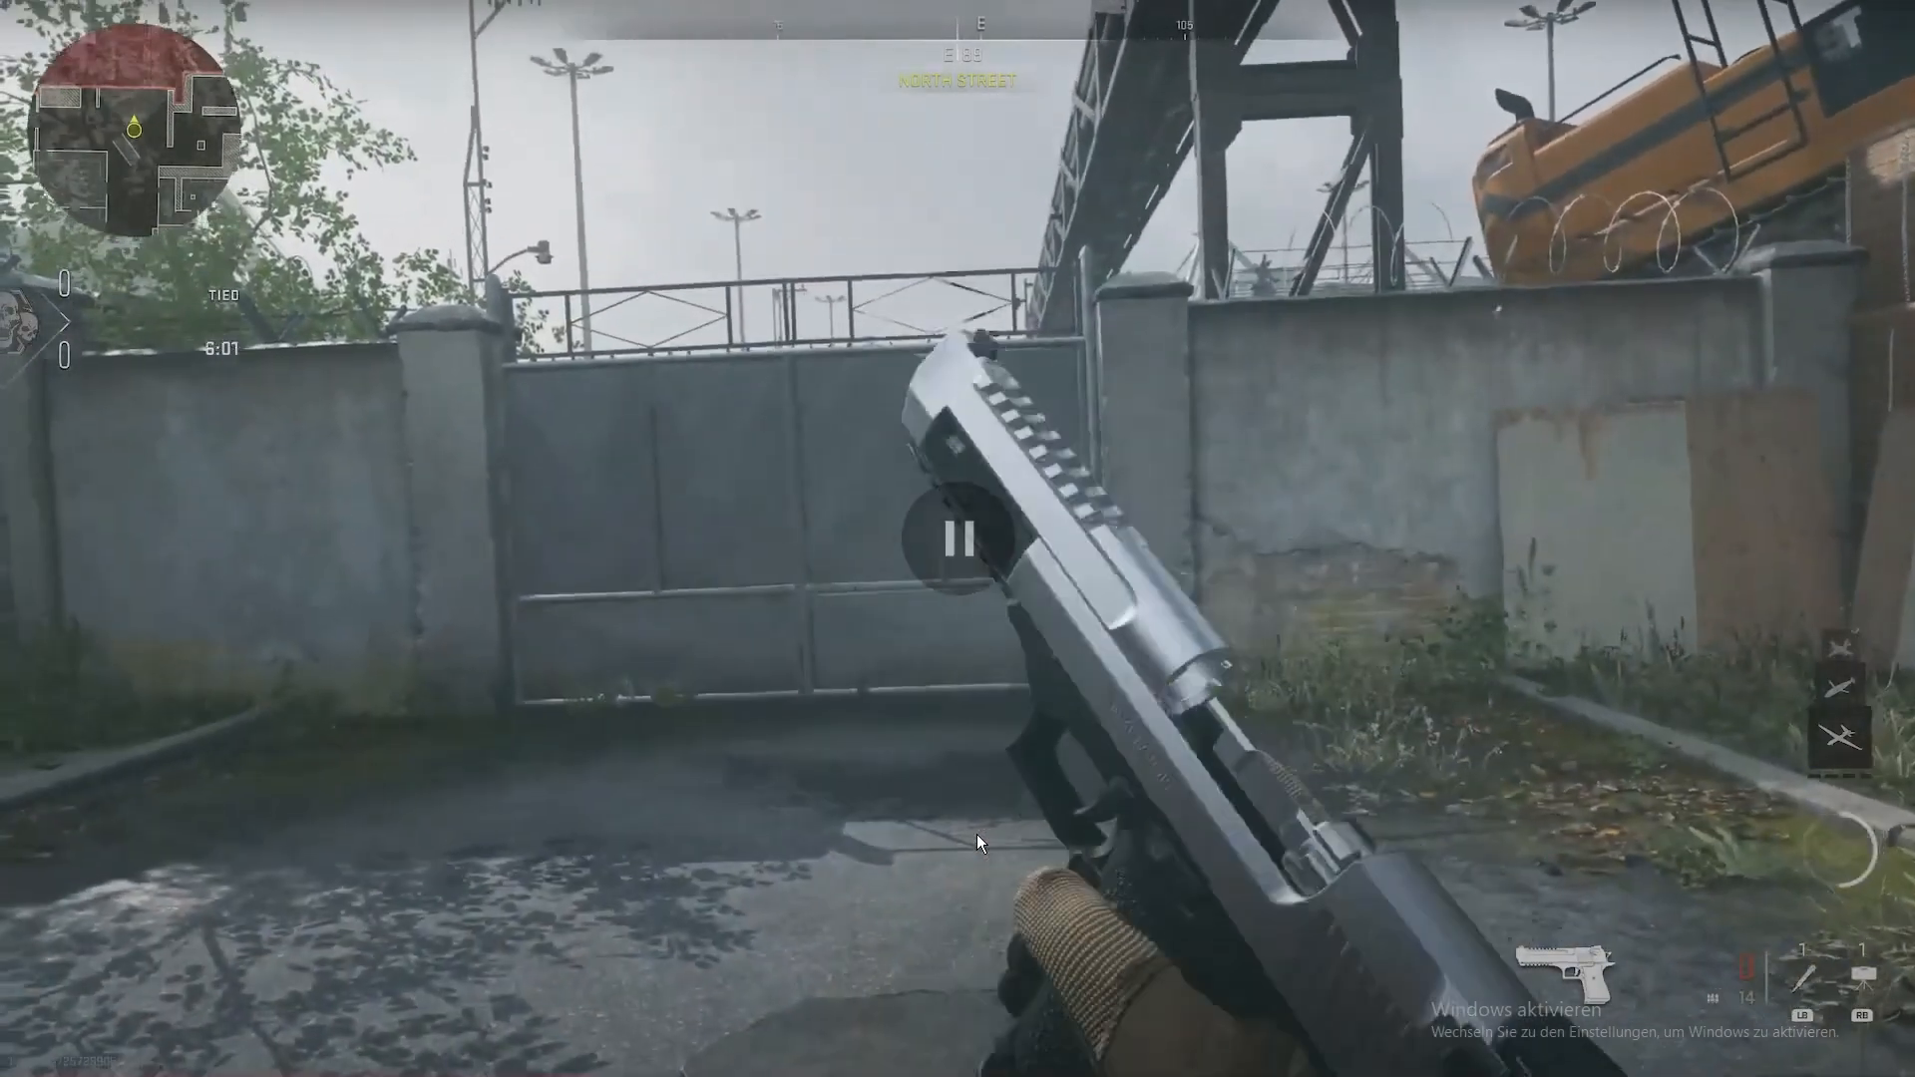
{"action": "key", "text": "space"}
{"action": "key", "text": "space"}
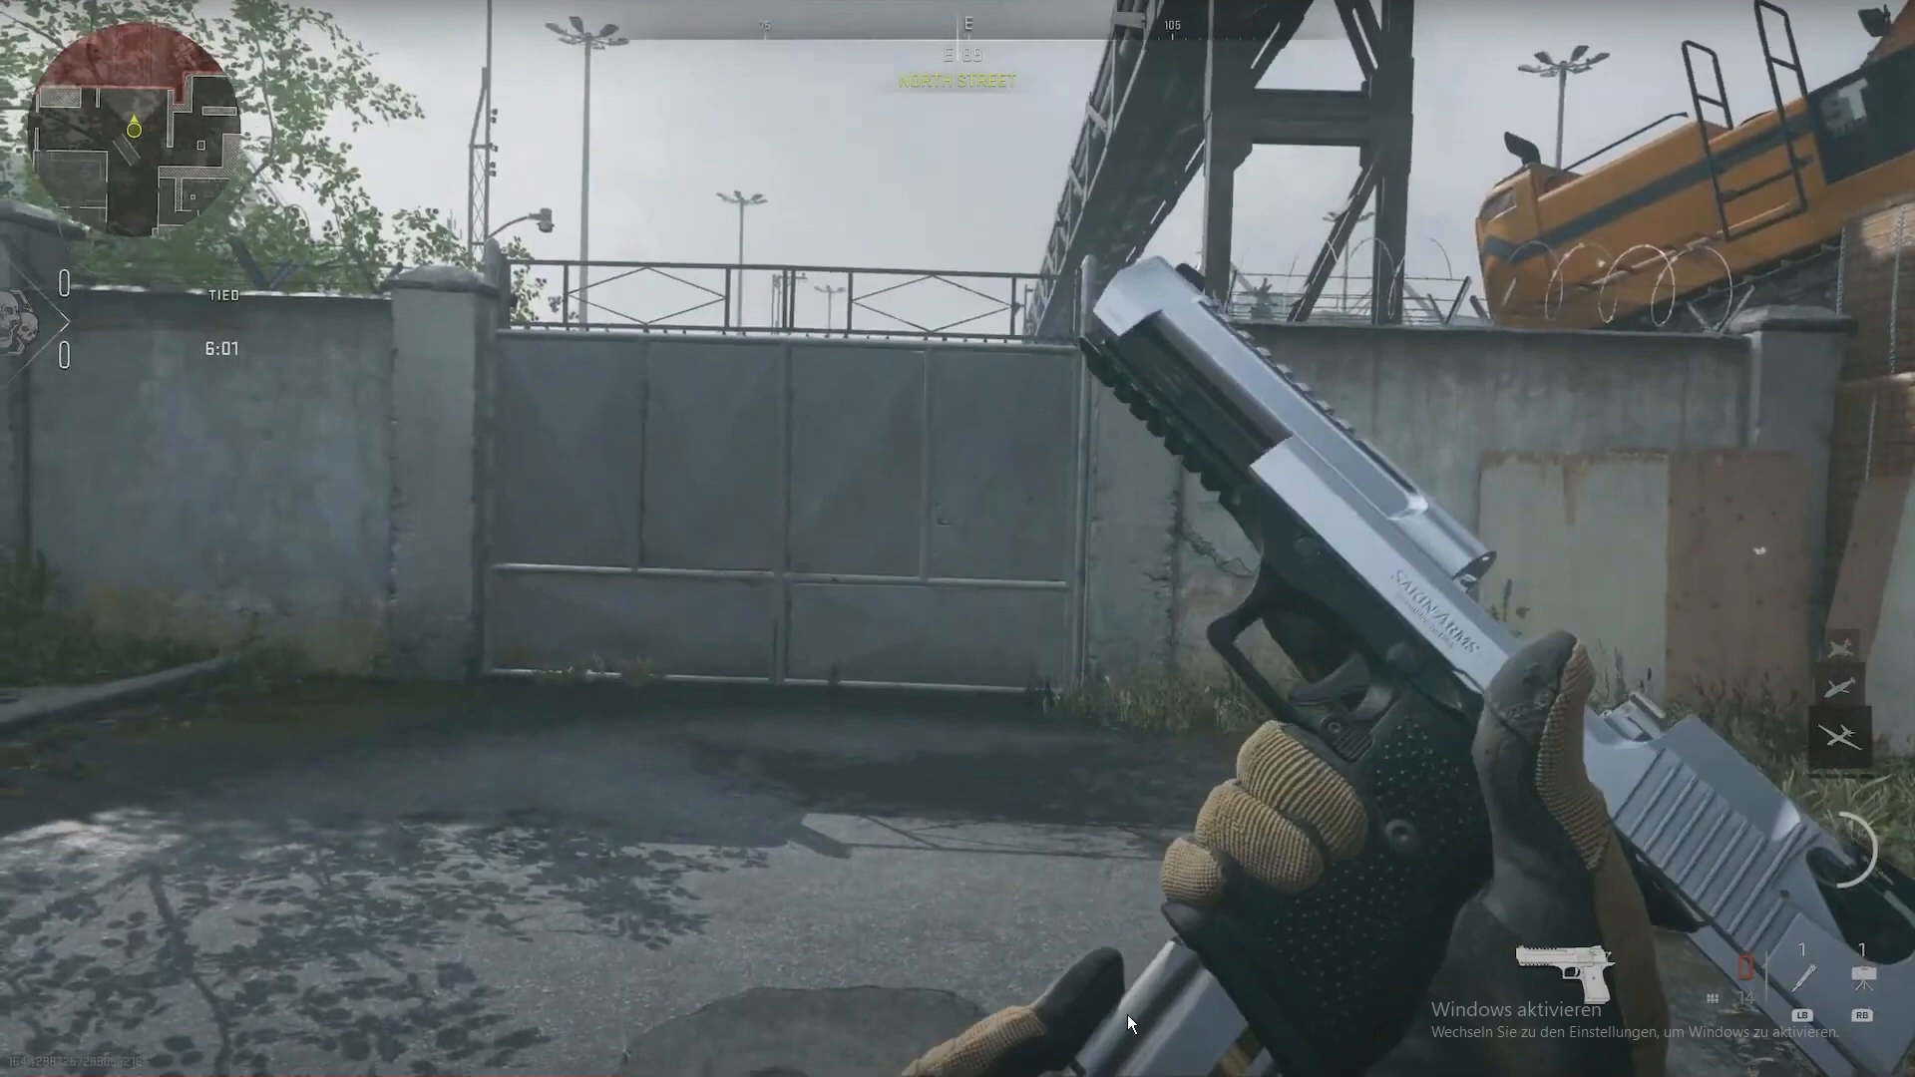
{"action": "left_click", "coordinate": [888, 295]}
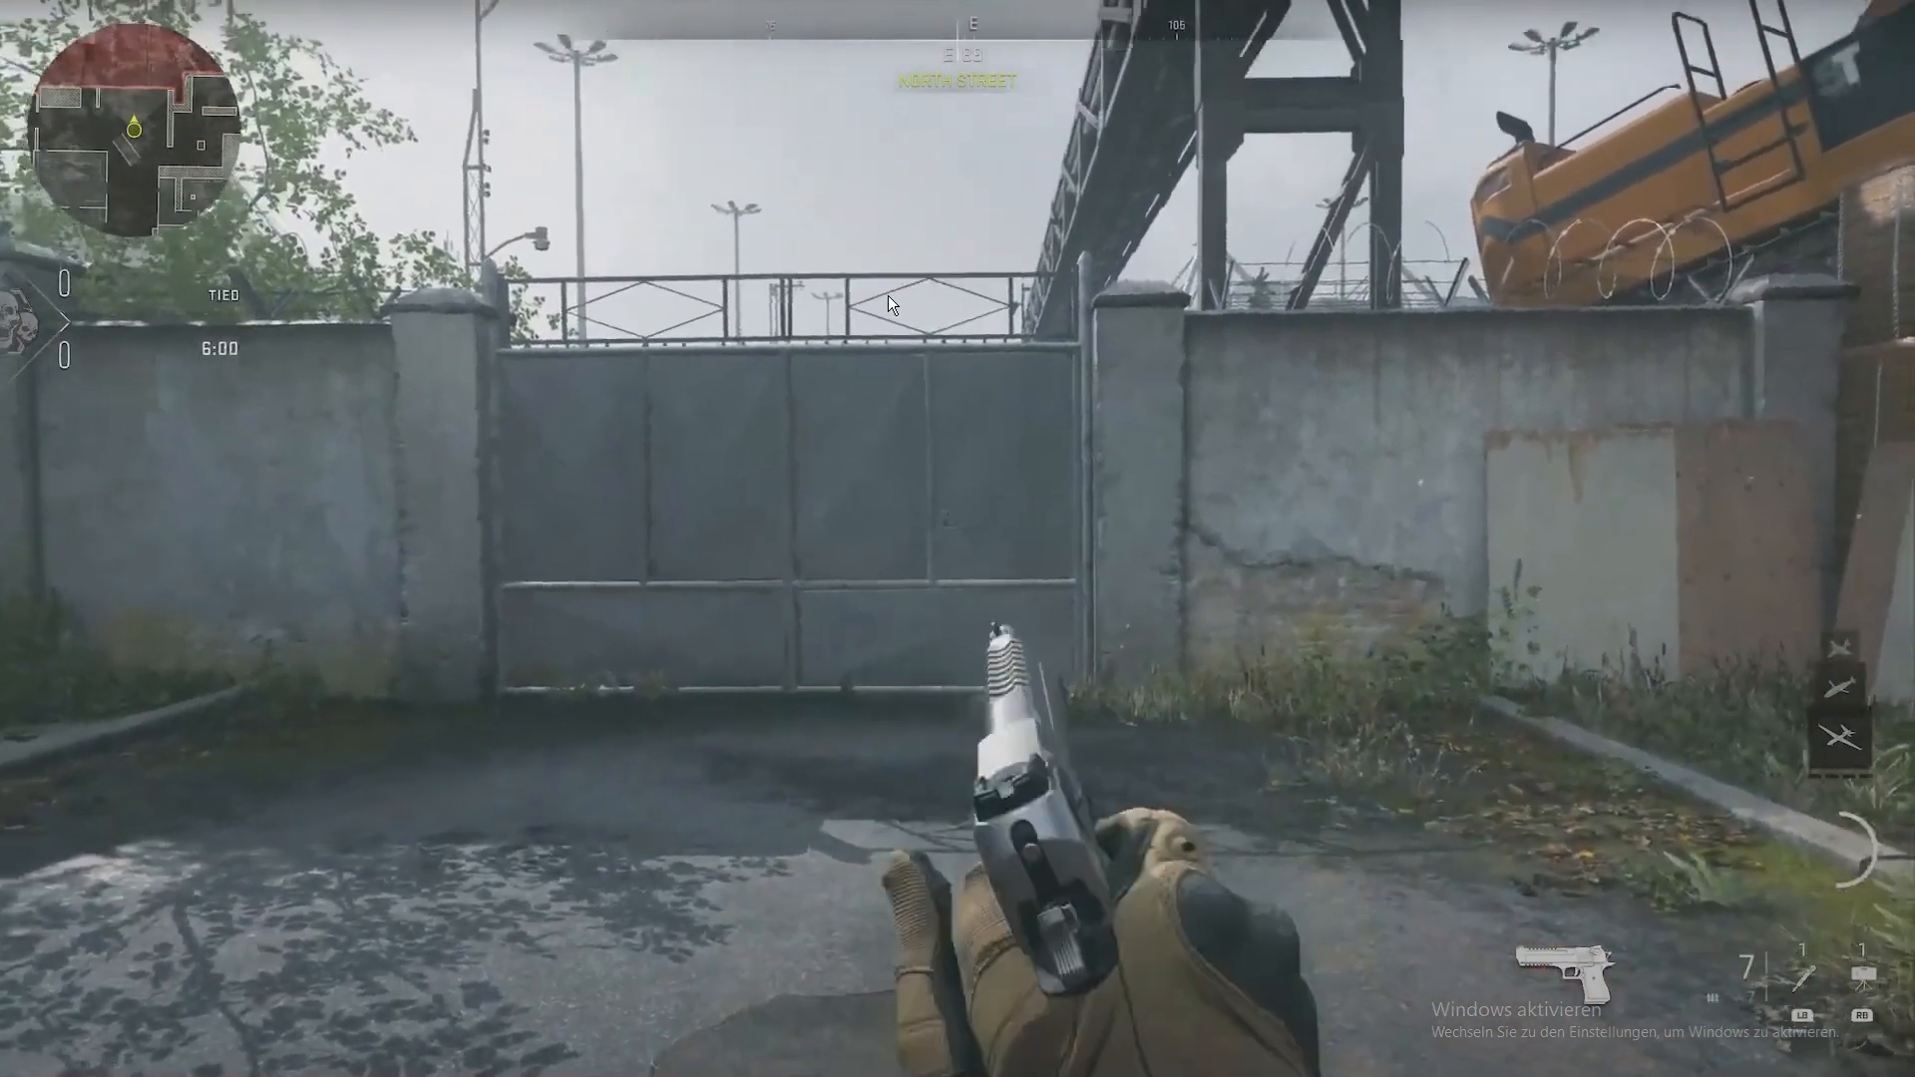
{"action": "left_click", "coordinate": [1000, 331]}
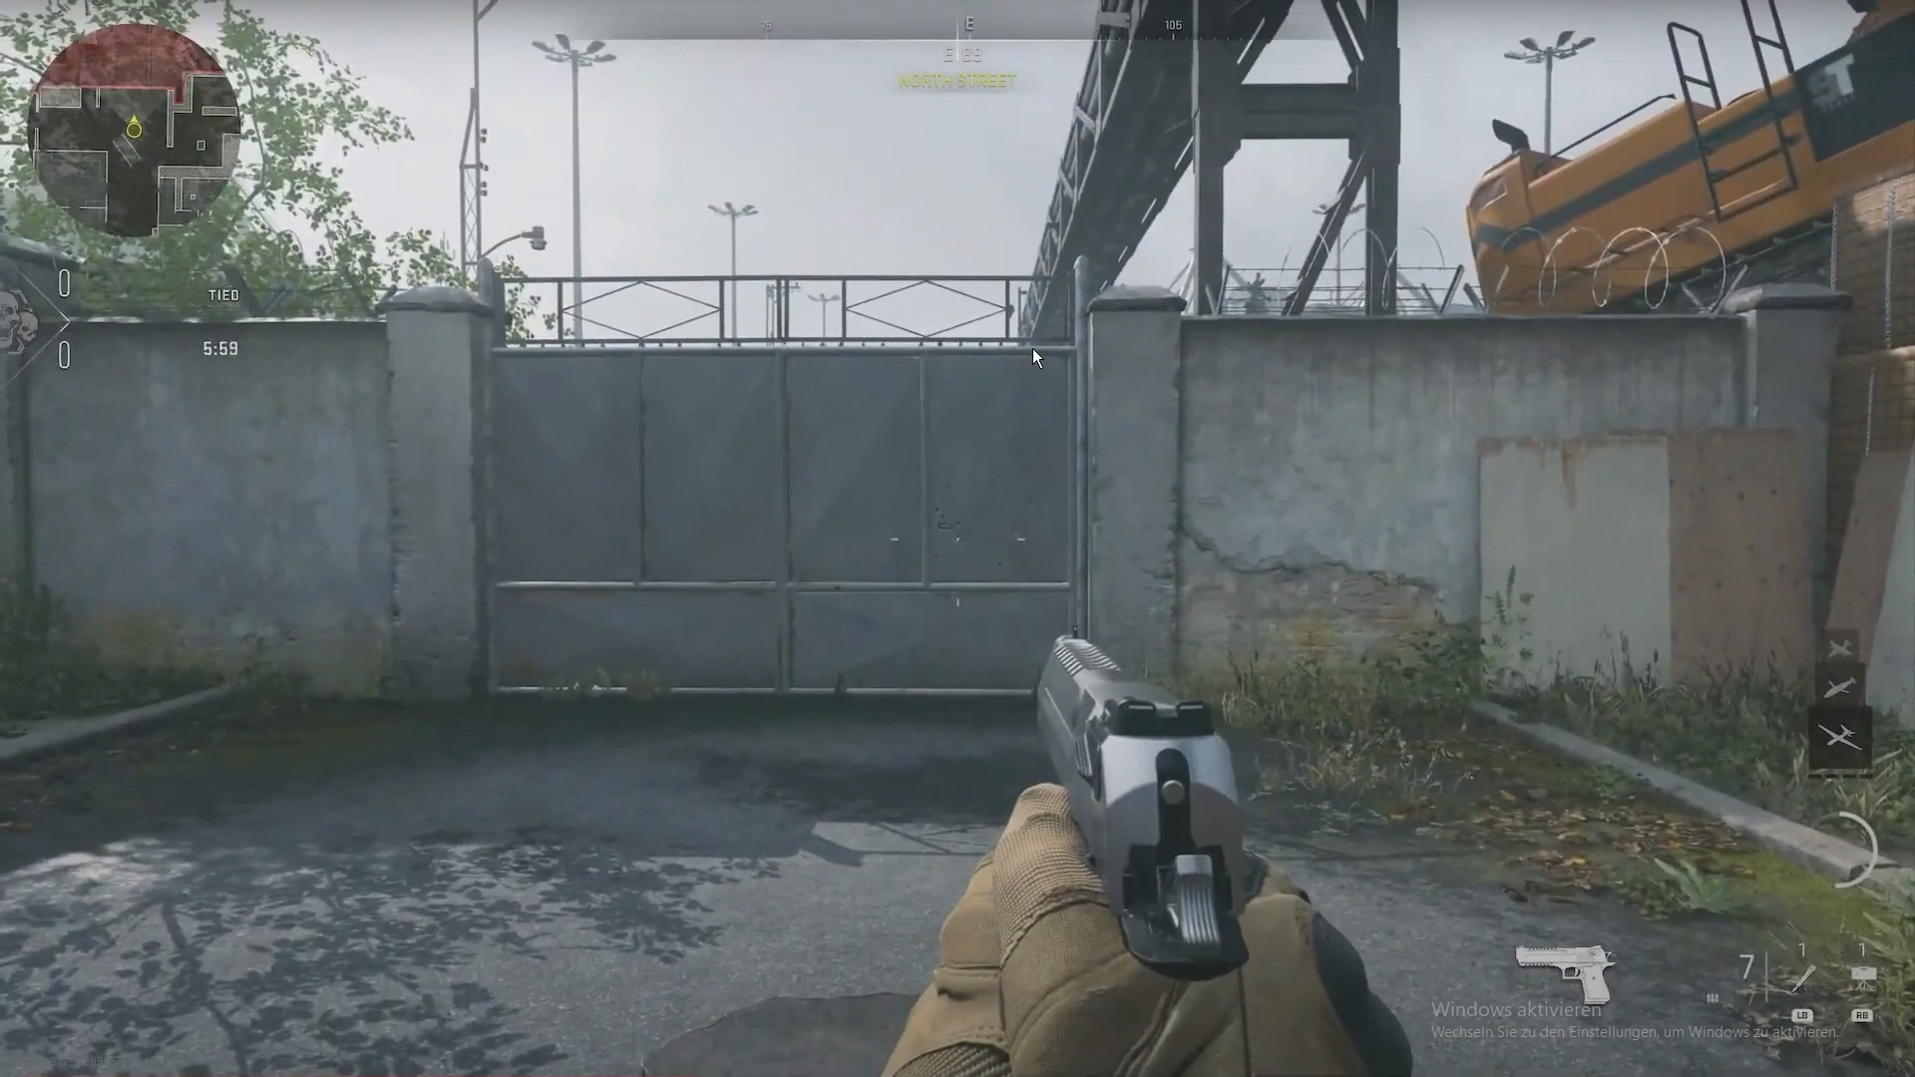
{"action": "key", "text": "Escape"}
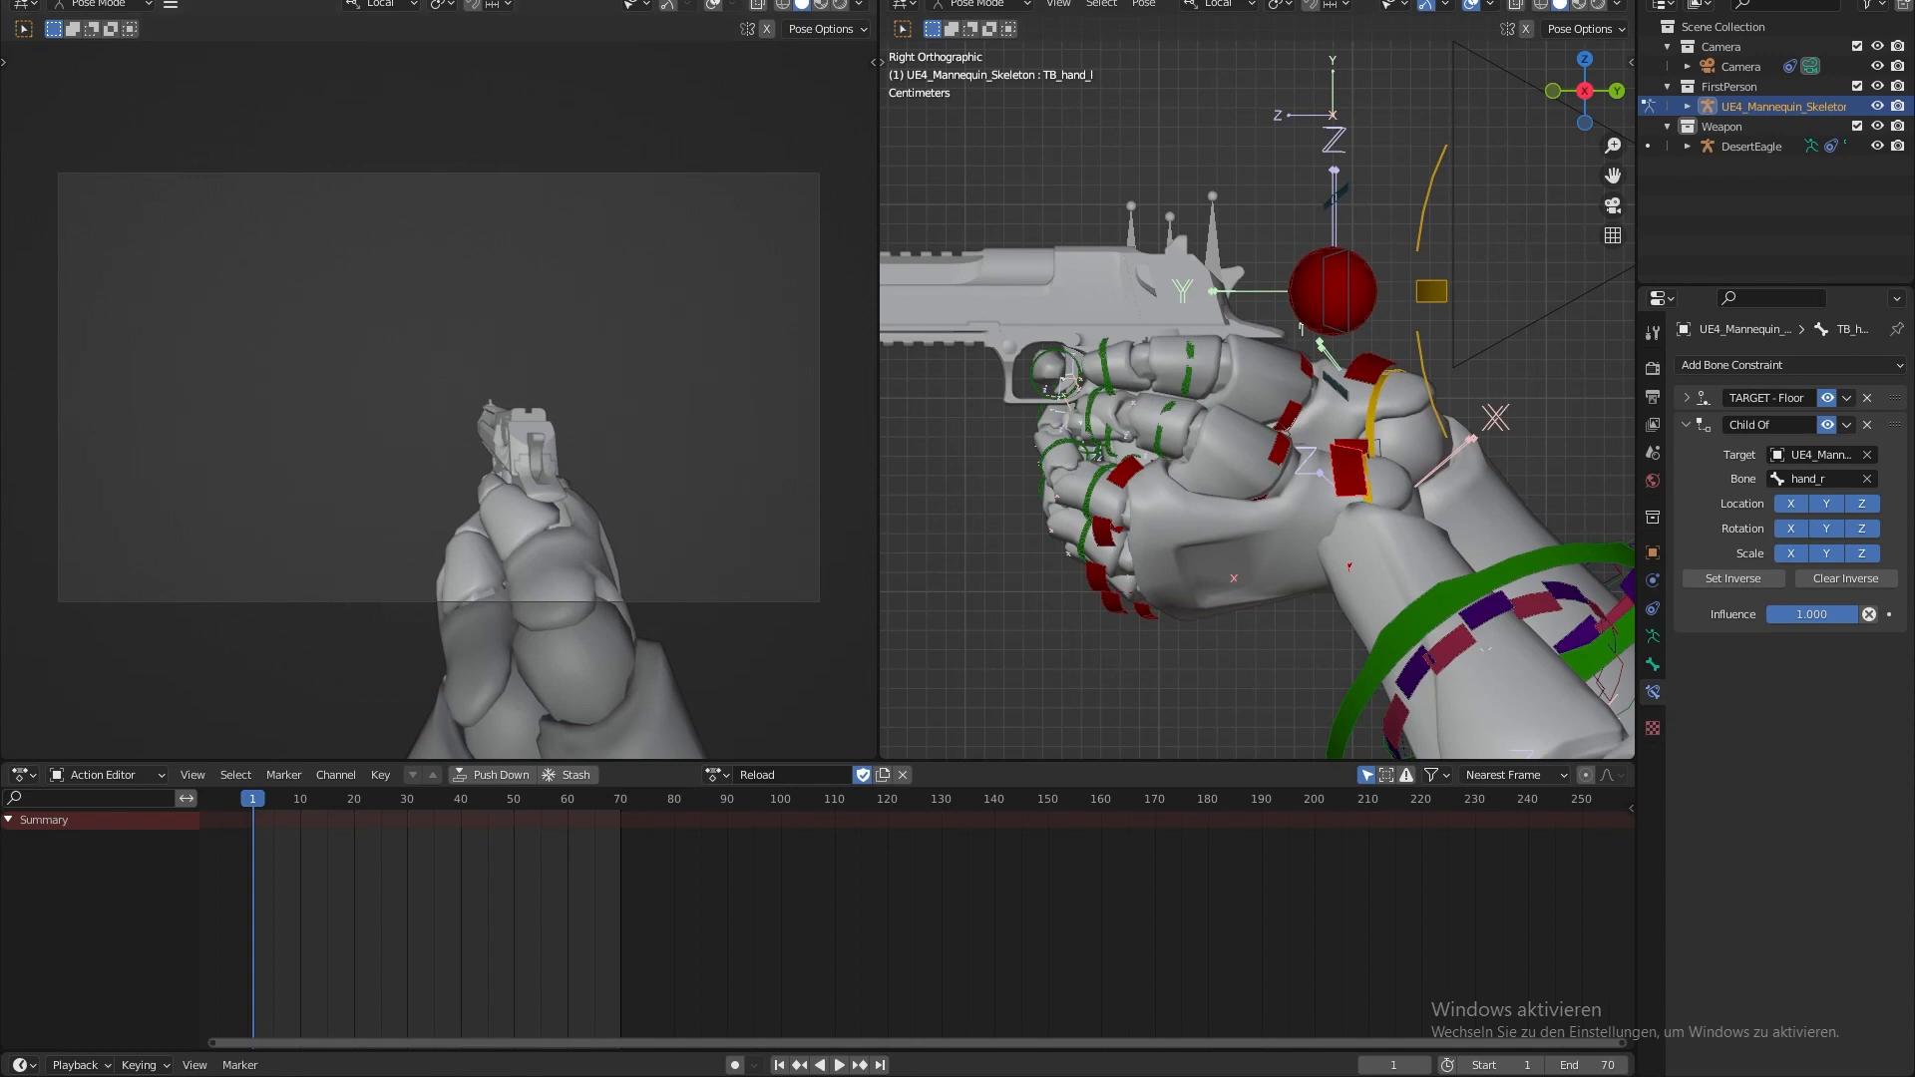
- Insert Location, Rotation & Scale keyframes for all mannequin bones at frame 1 of the Reload action, and deselect the bones
{"action": "scroll", "coordinate": [1218, 290], "scroll_direction": "up", "scroll_amount": 1}
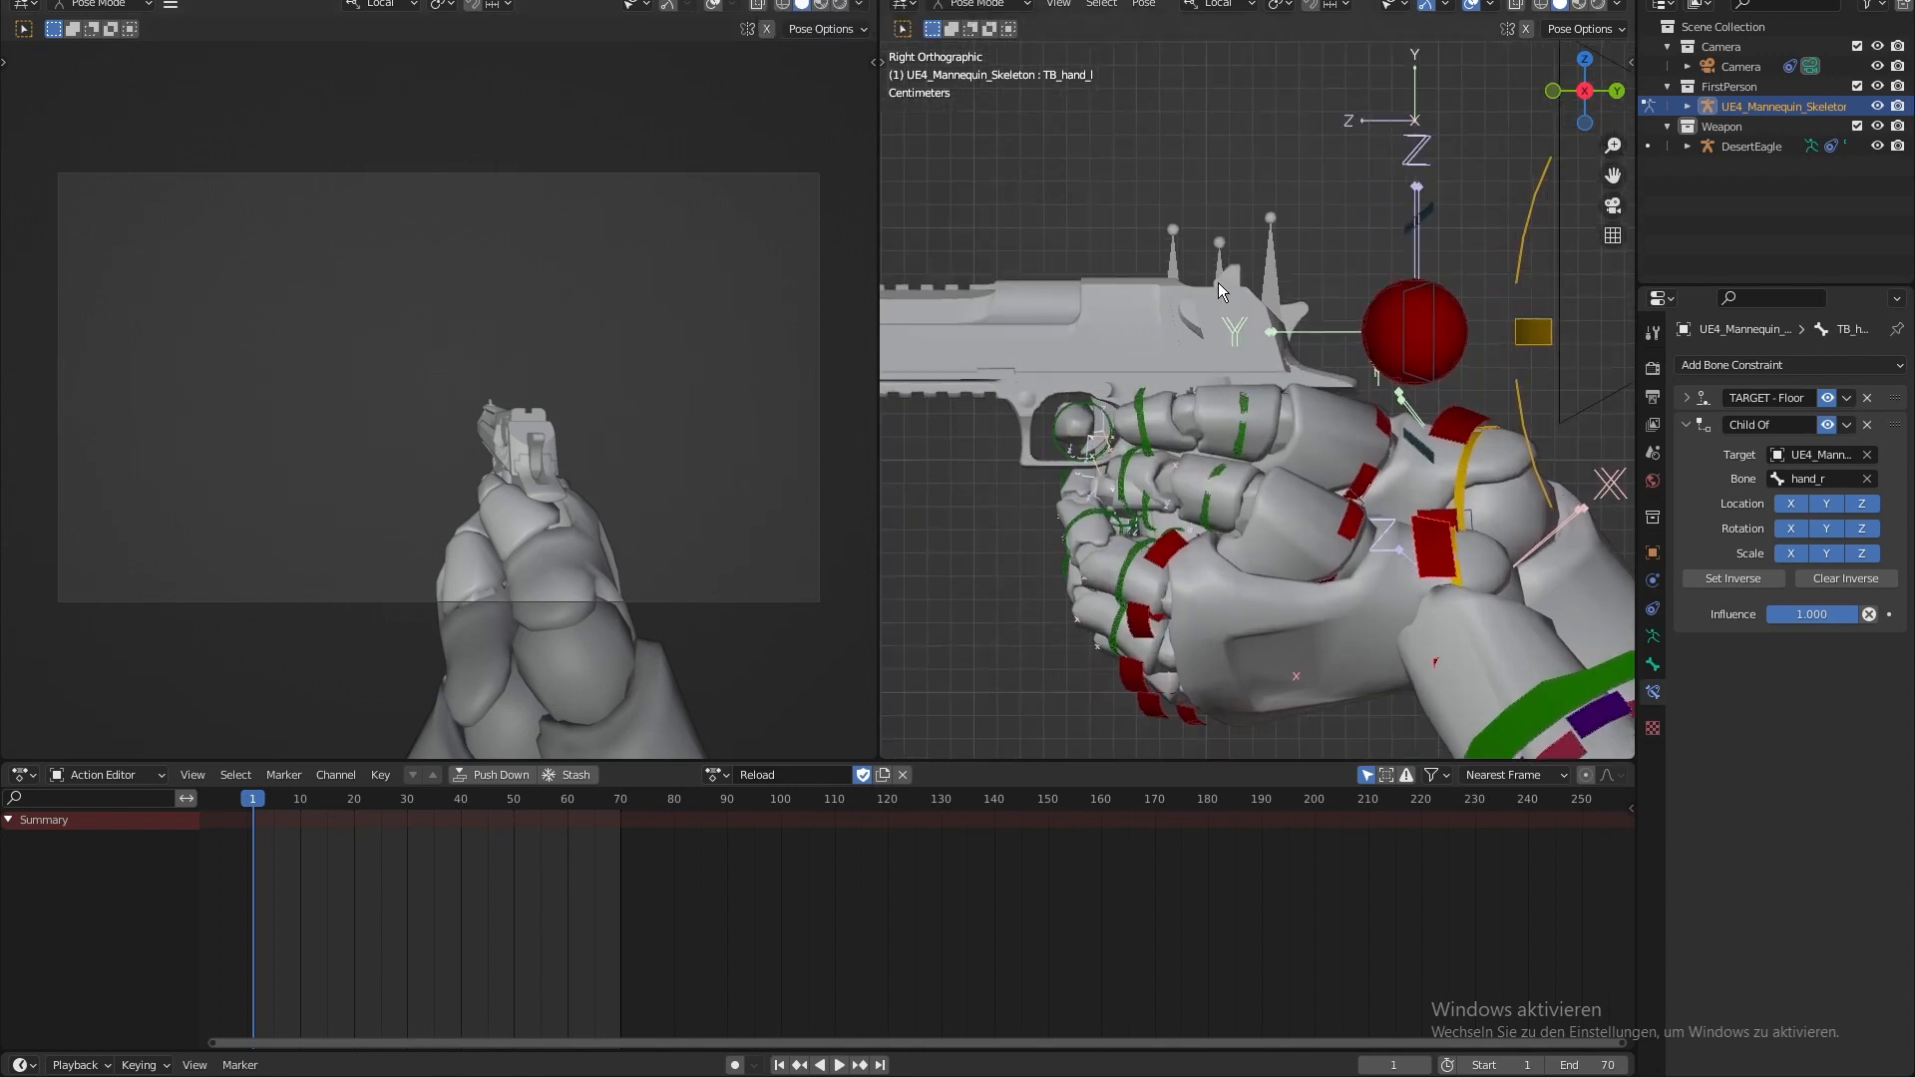
{"action": "key", "text": "i"}
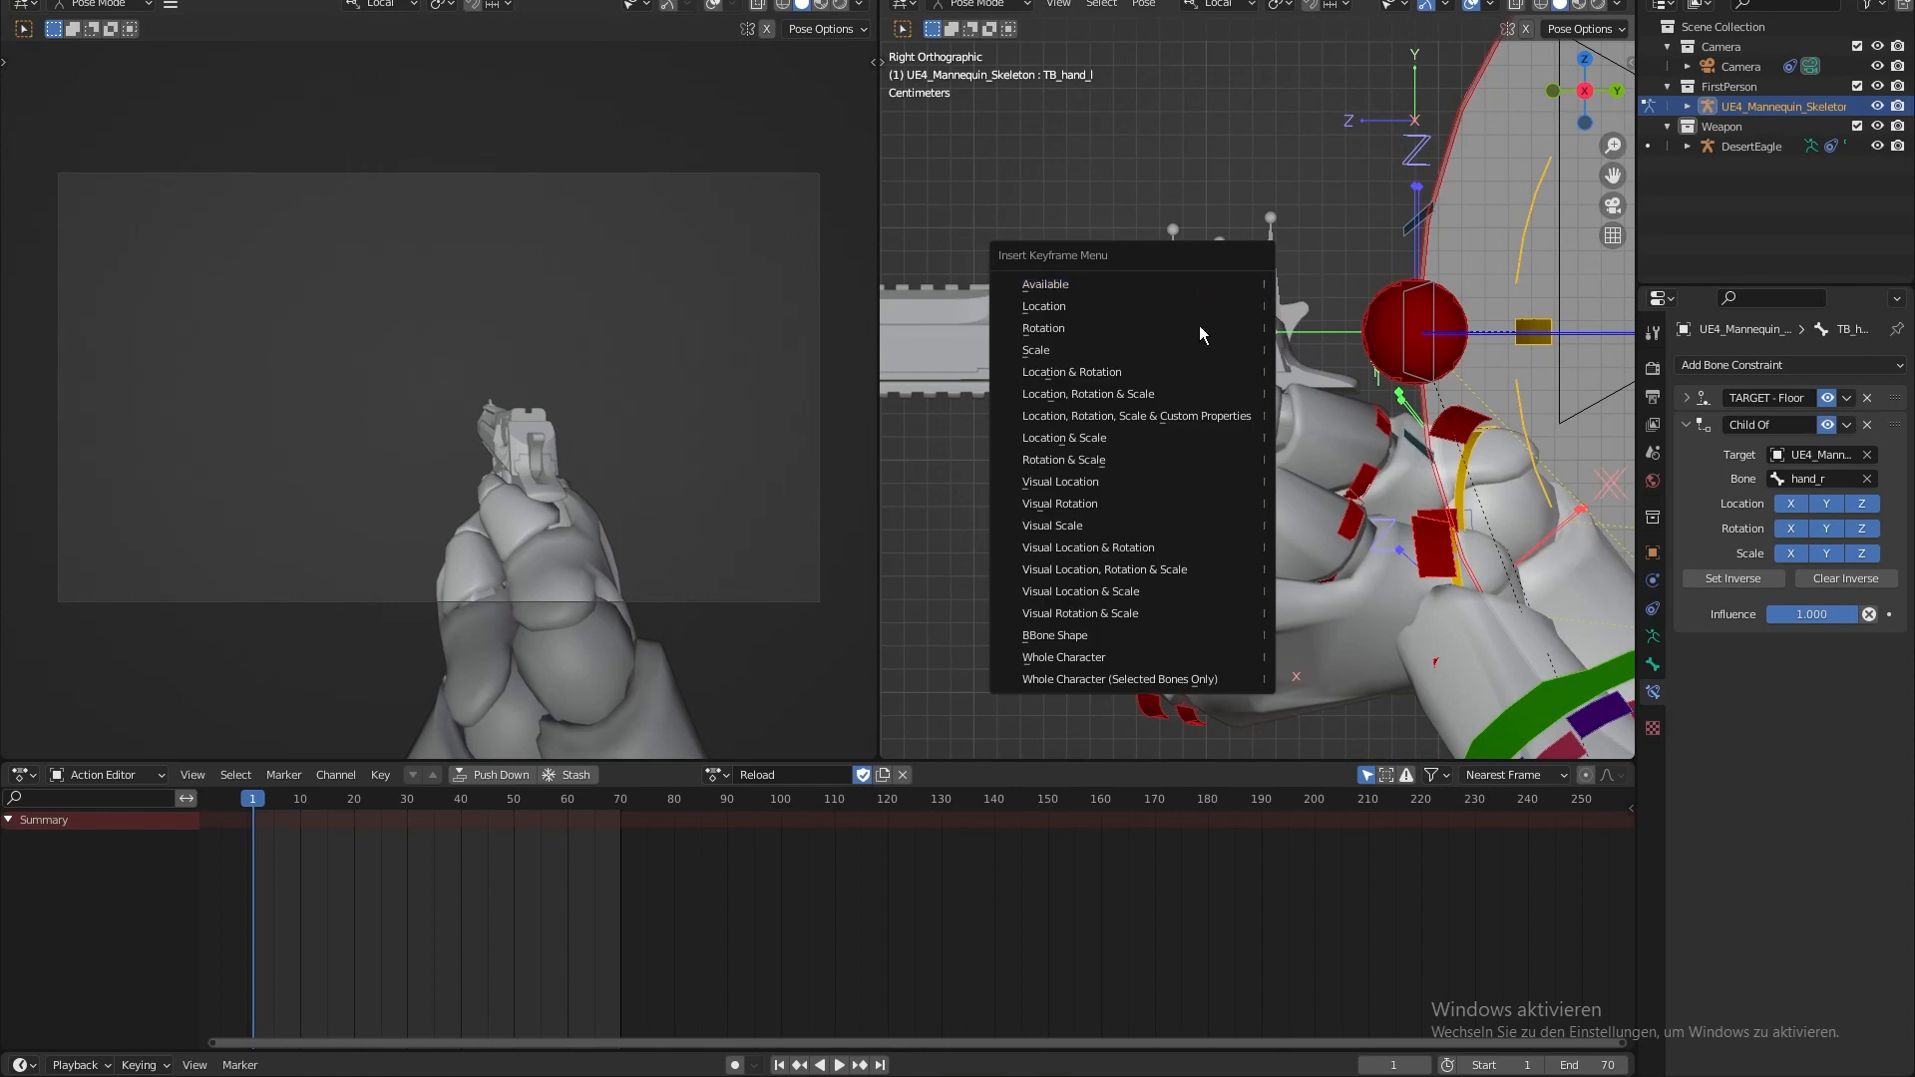
{"action": "left_click", "coordinate": [1122, 393]}
{"action": "left_click", "coordinate": [1005, 481]}
{"action": "middle_click_drag", "start_coordinate": [998, 483], "coordinate": [1007, 431], "text": "shift"}
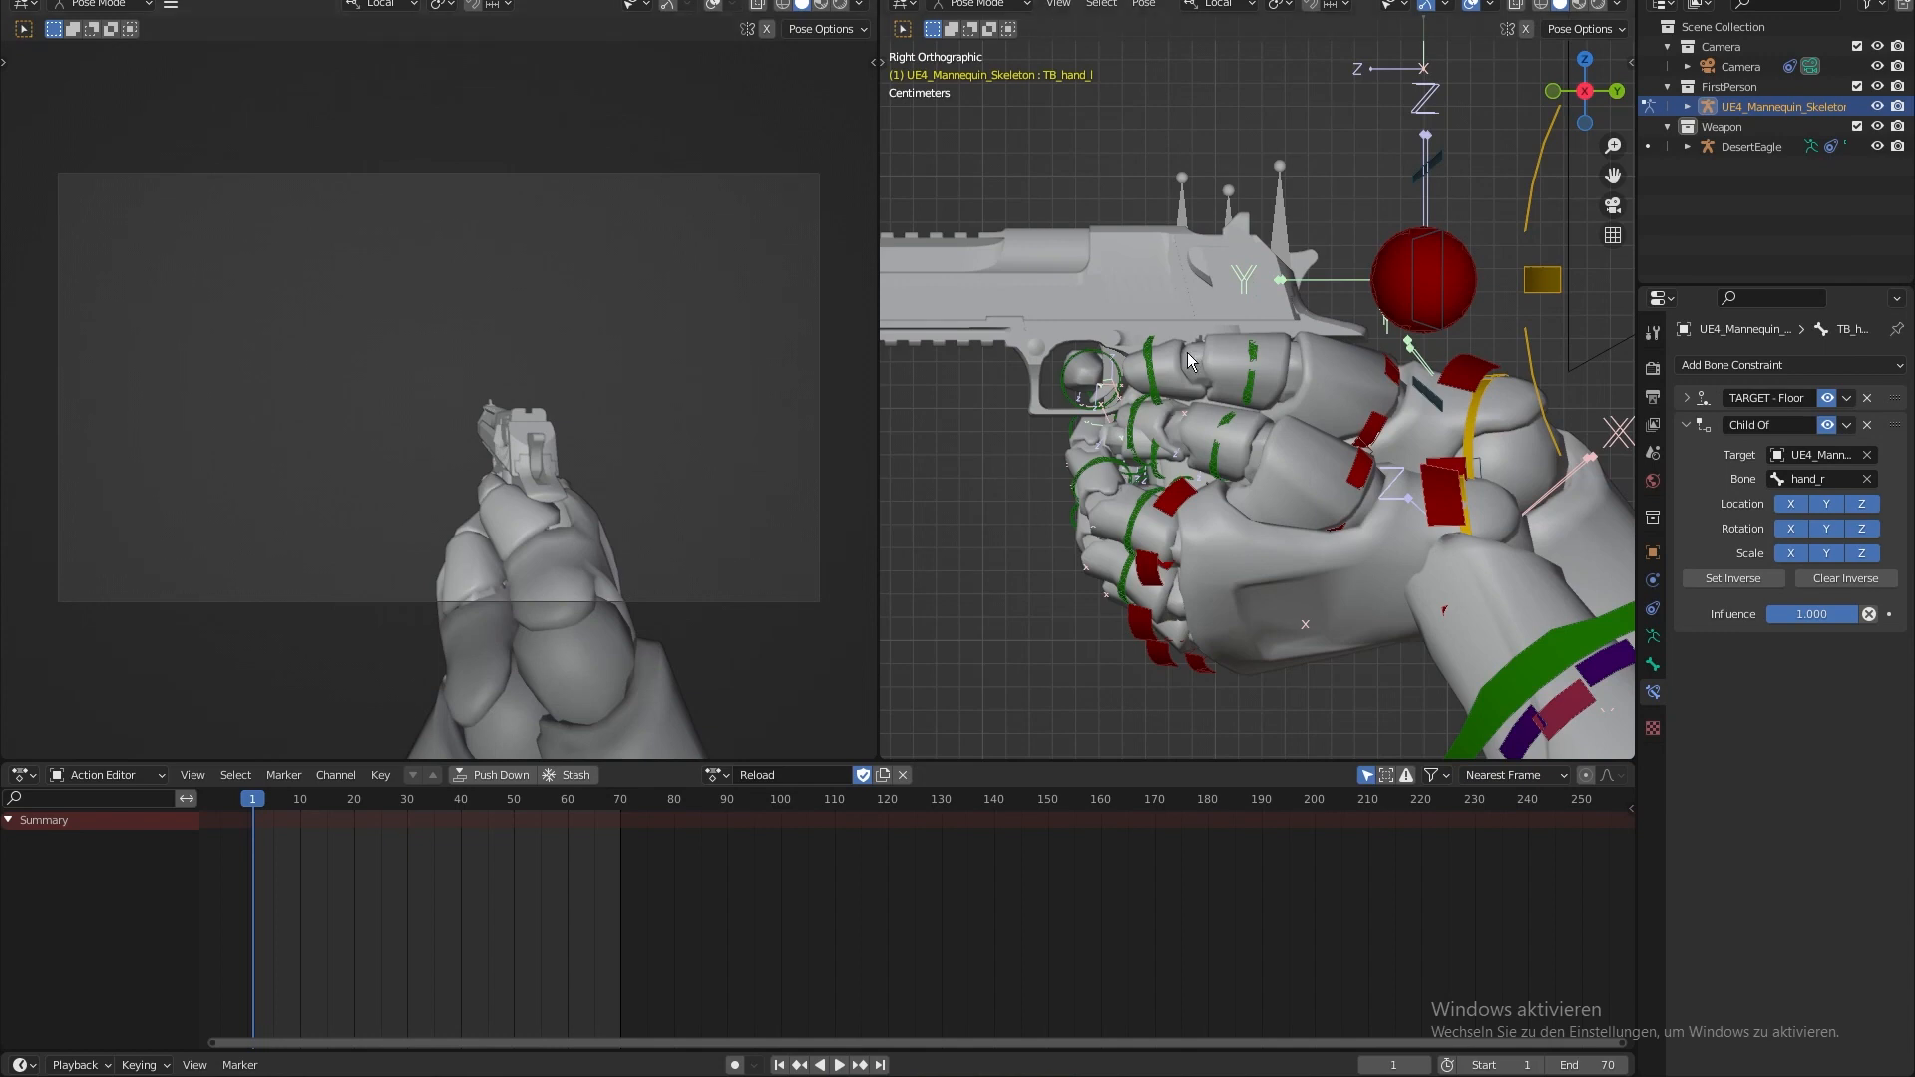
- Go to Object Mode, select the DesertEagle armature together with the mannequin skeleton, and enter Pose Mode for both
{"action": "middle_click_drag", "start_coordinate": [1201, 260], "coordinate": [1216, 267], "text": "shift"}
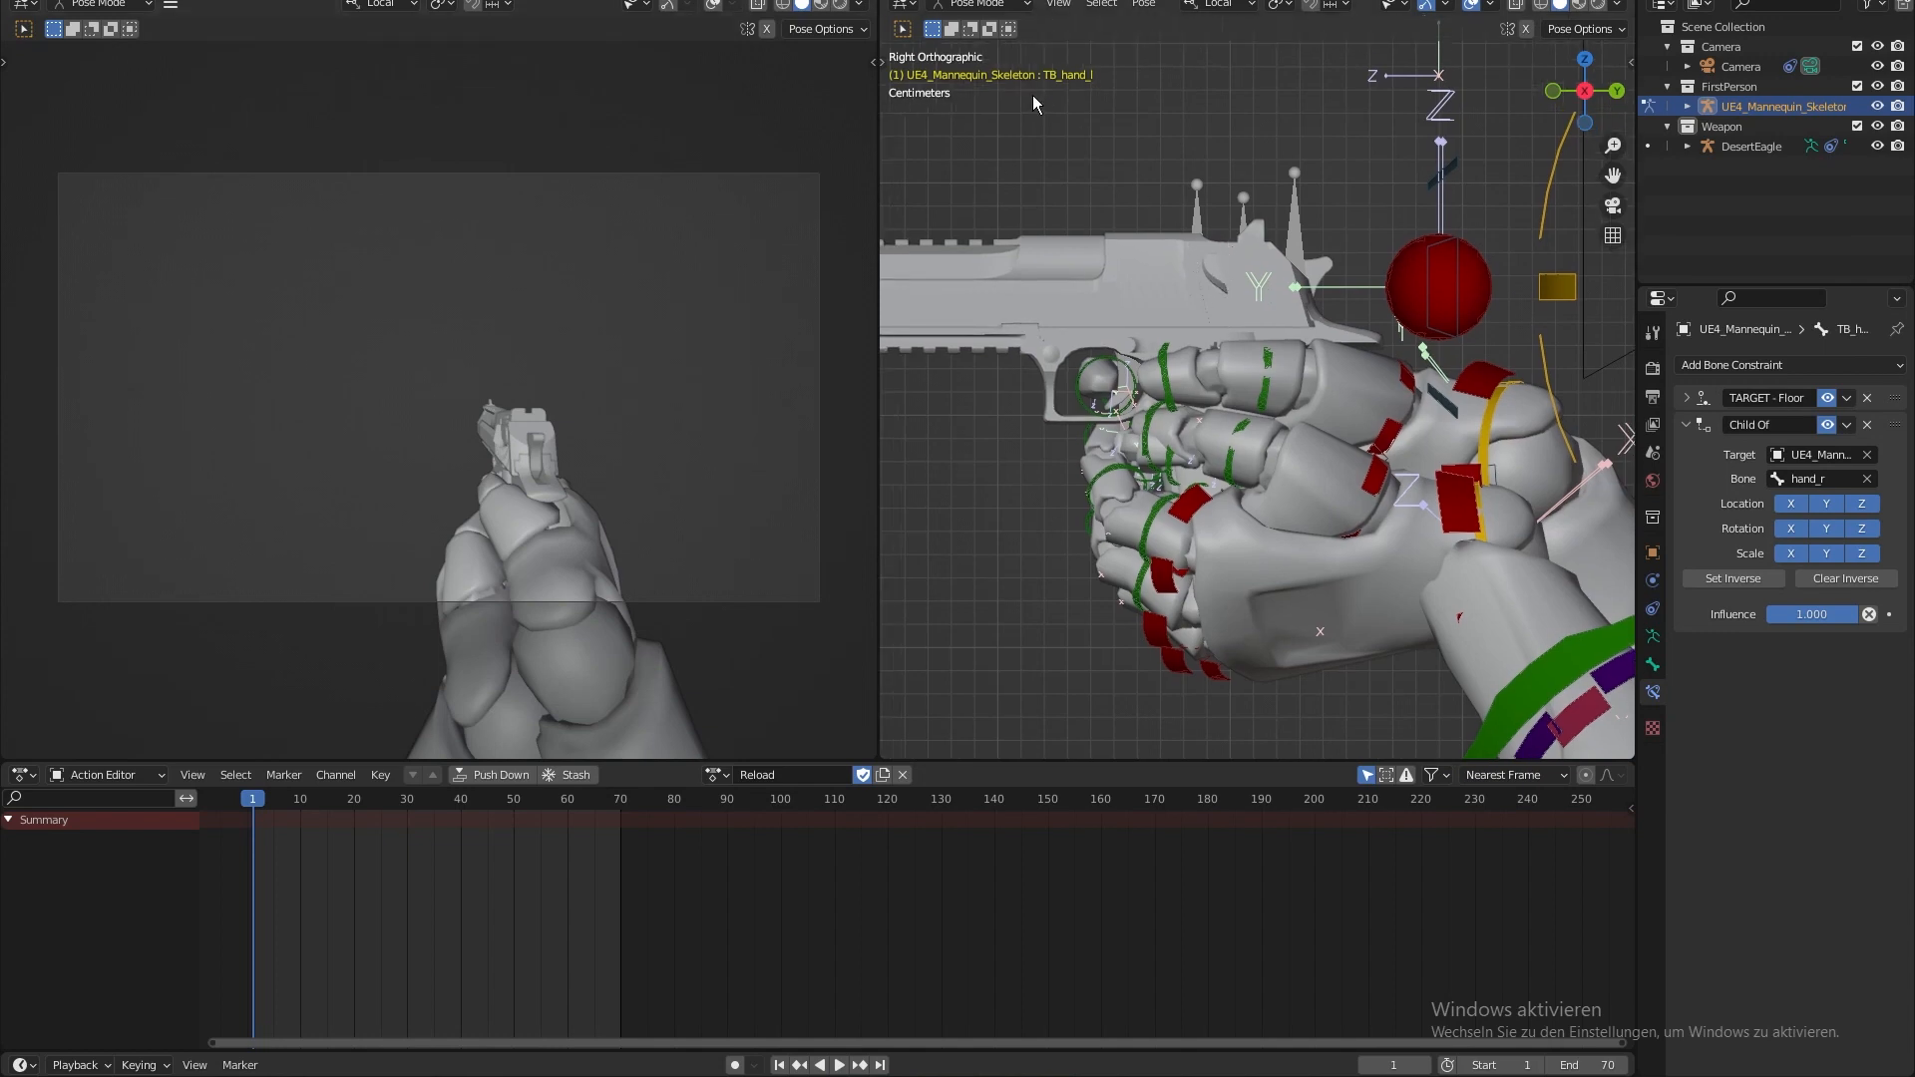
{"action": "left_click", "coordinate": [975, 4]}
{"action": "left_click", "coordinate": [992, 25]}
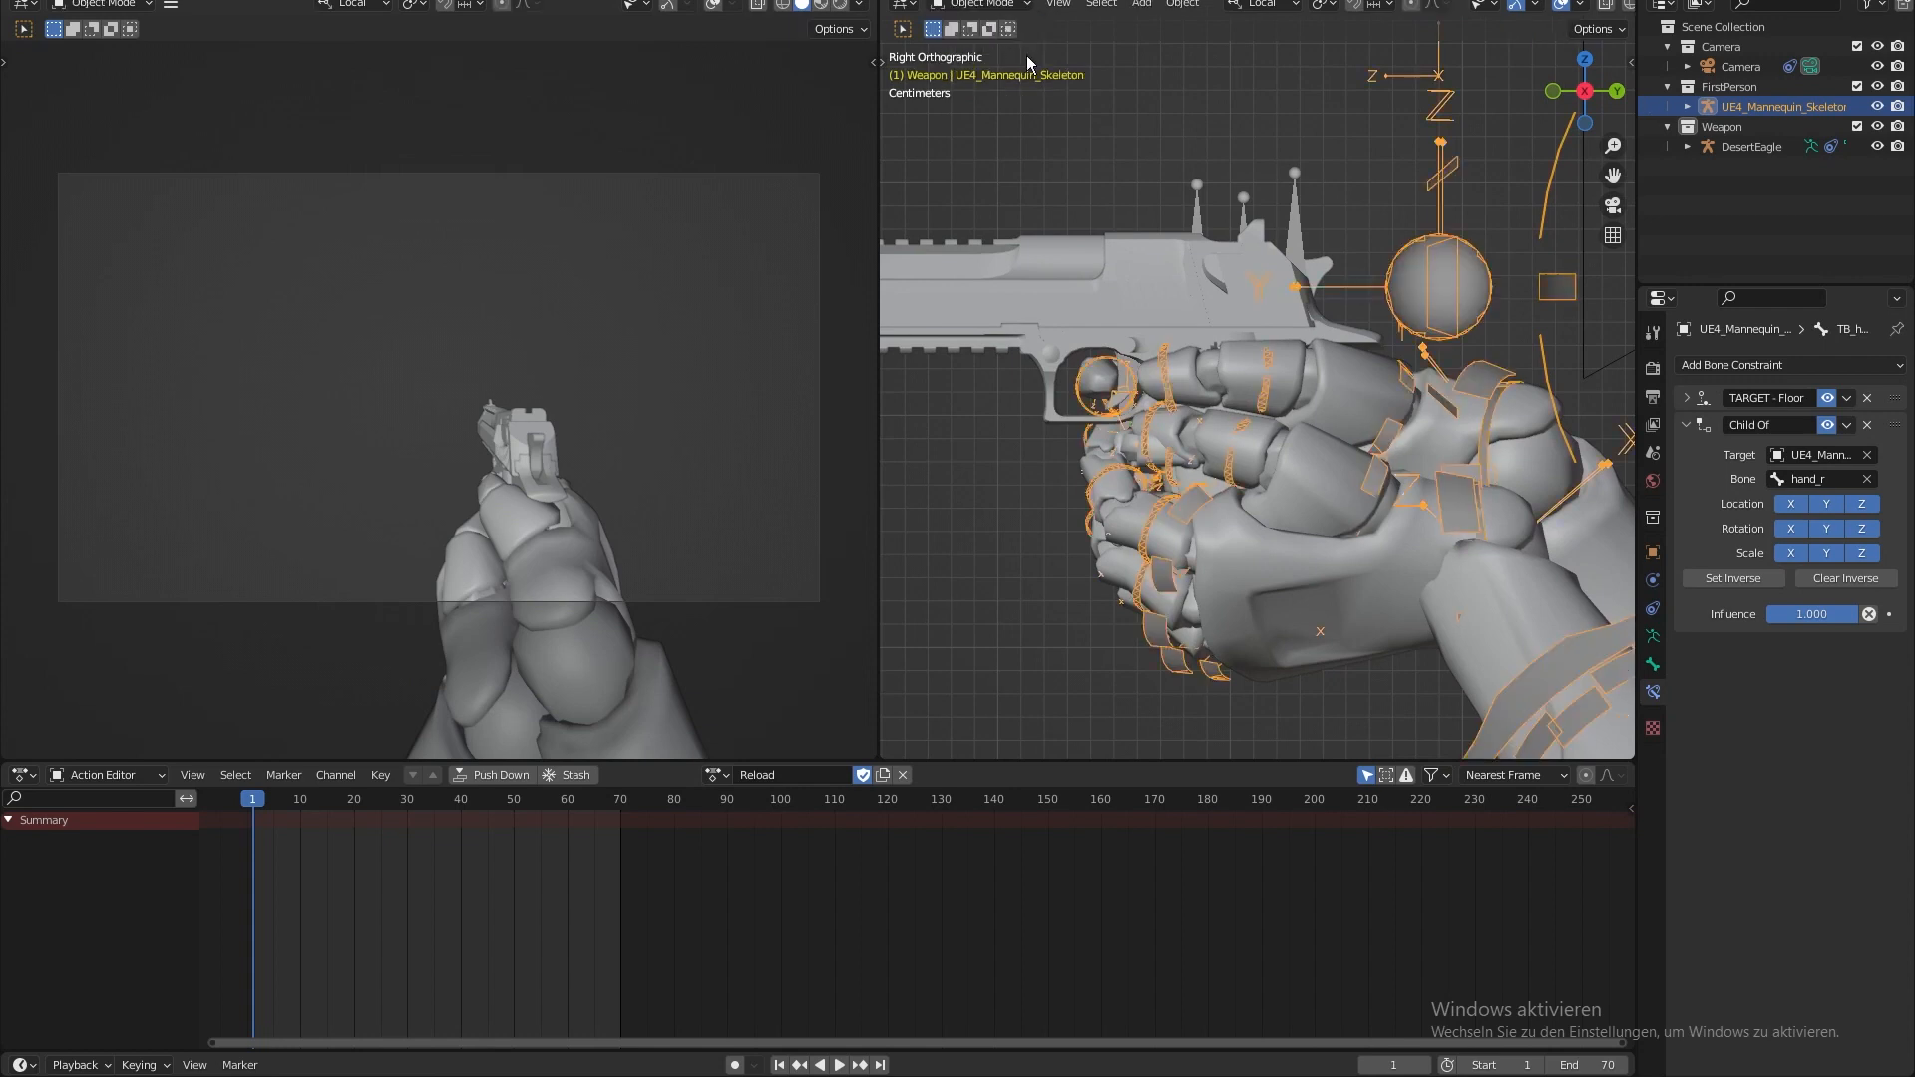
{"action": "left_click", "coordinate": [1198, 223]}
{"action": "middle_click_drag", "start_coordinate": [1240, 326], "coordinate": [1260, 341], "text": "shift"}
{"action": "scroll", "coordinate": [1275, 467], "scroll_direction": "up", "scroll_amount": 1}
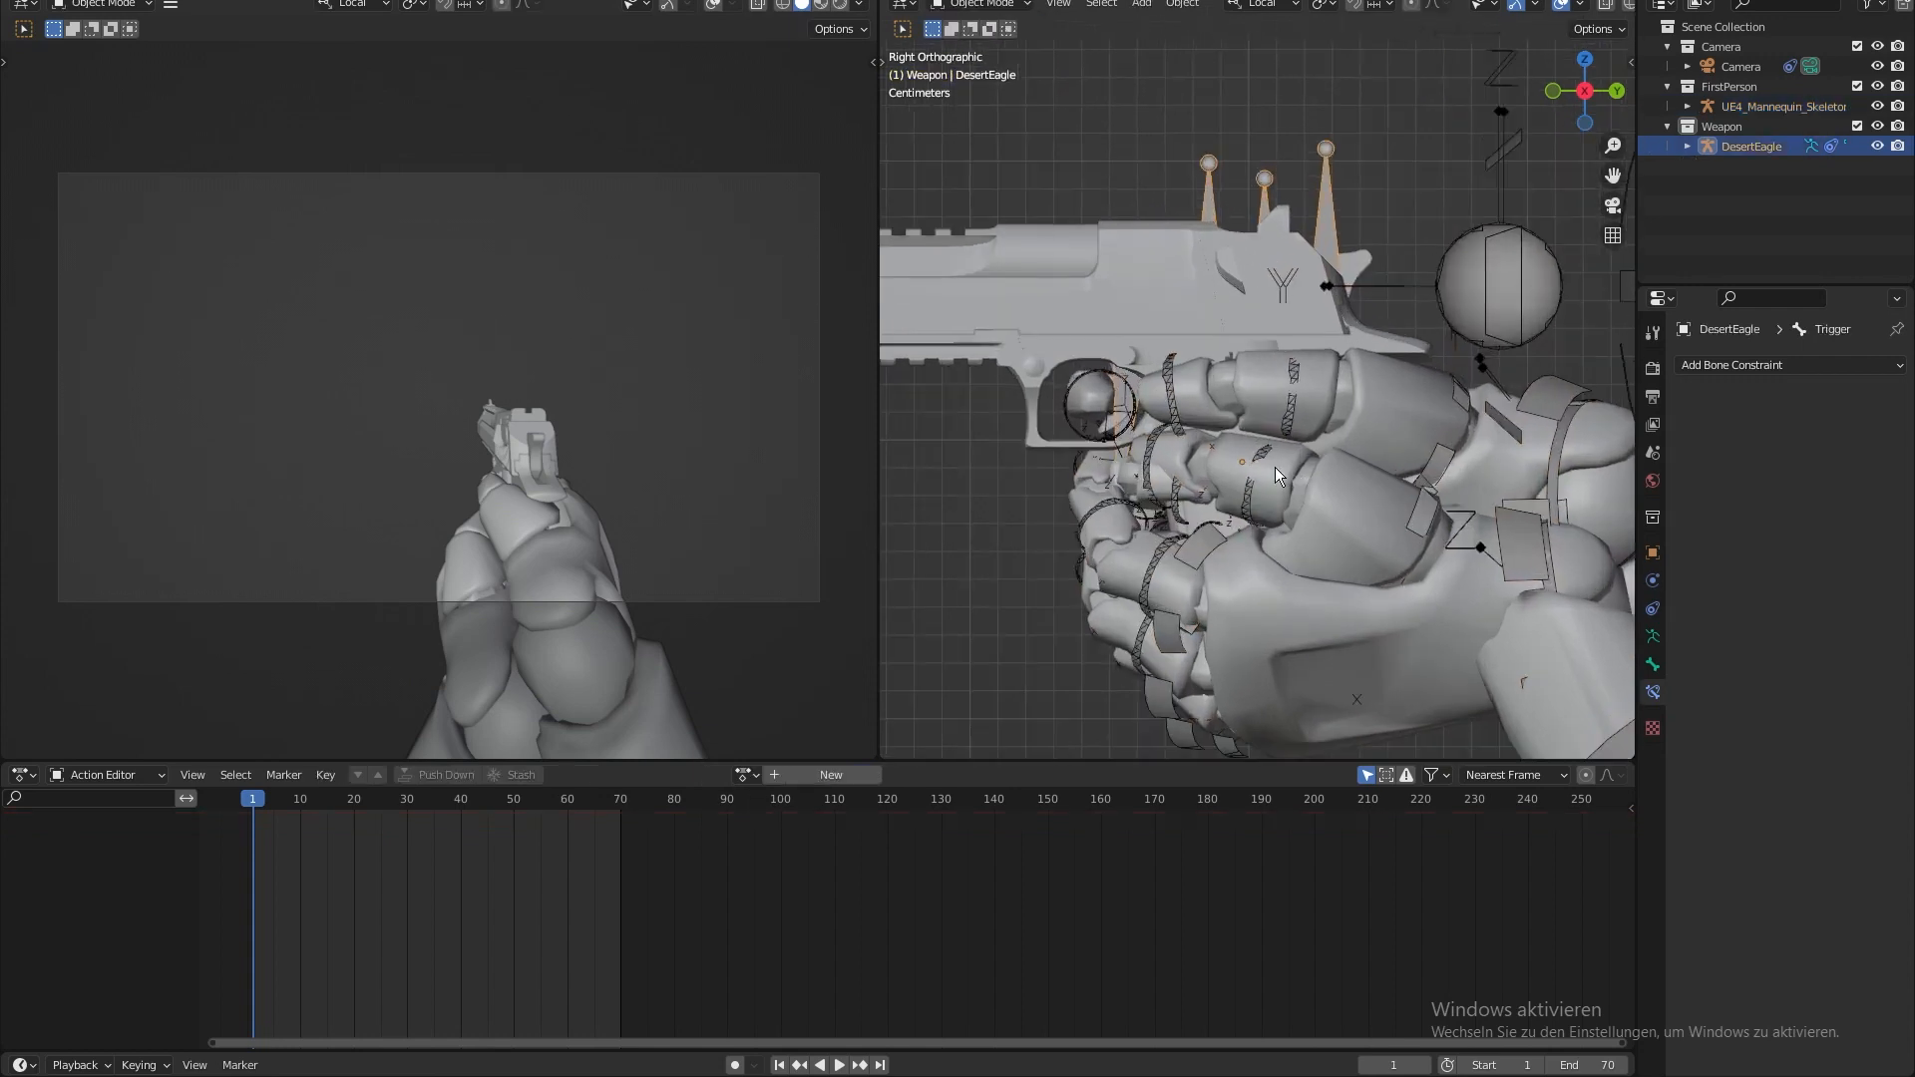
{"action": "left_click", "coordinate": [1272, 477], "text": "shift"}
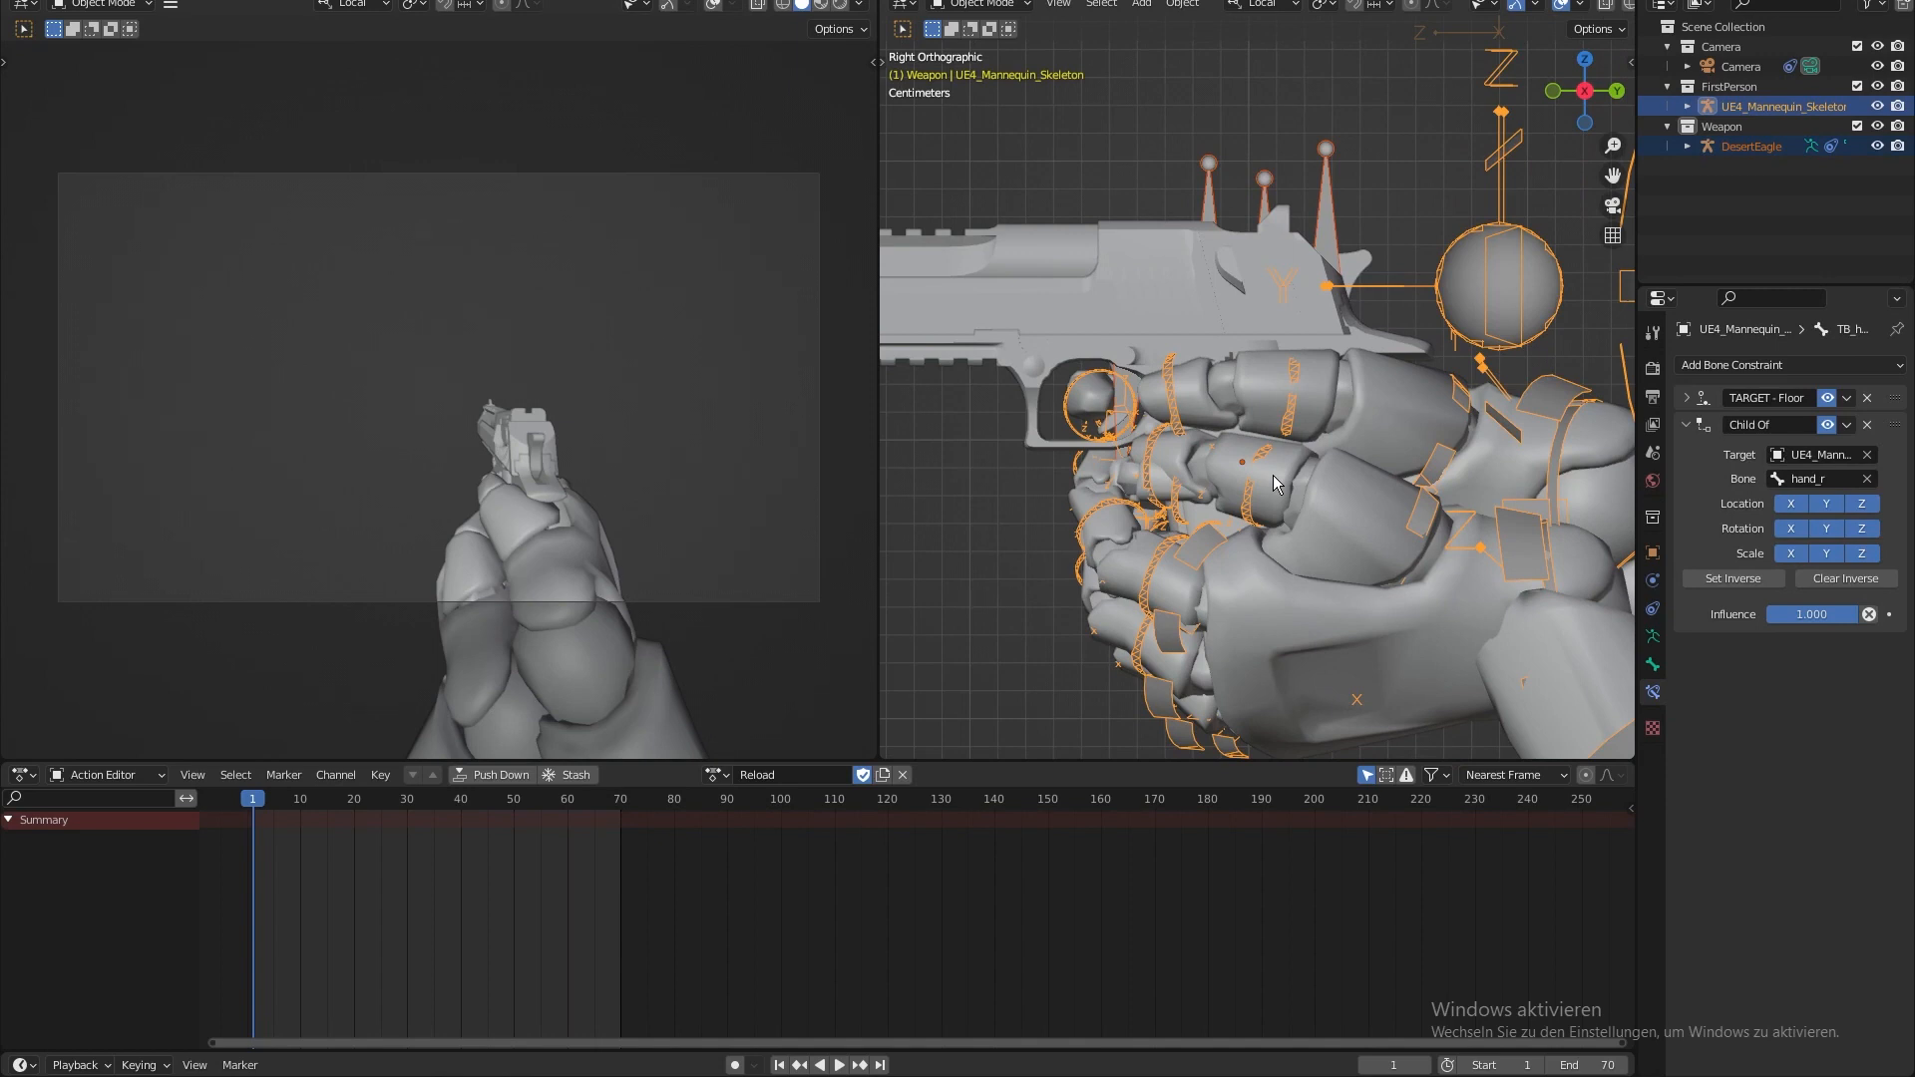
{"action": "key", "text": "ctrl+Tab"}
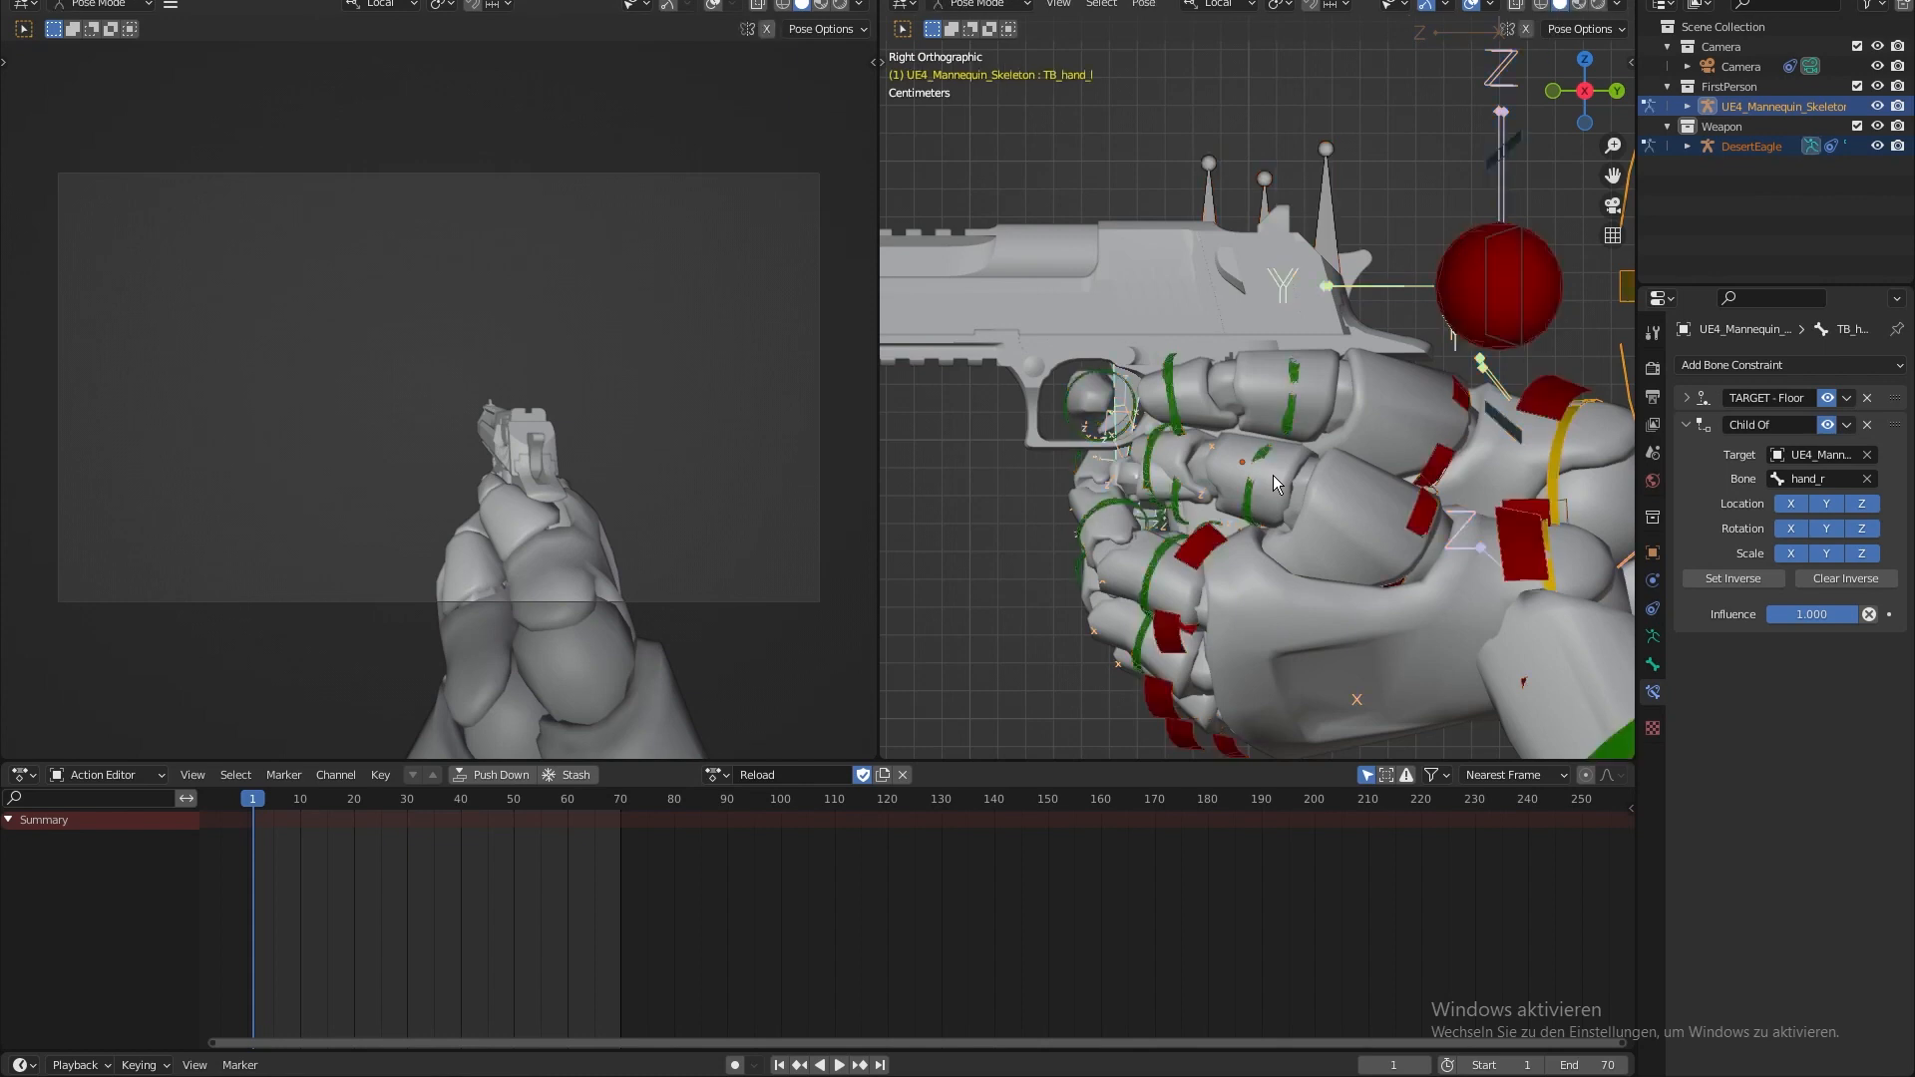
{"action": "middle_click_drag", "start_coordinate": [1273, 475], "coordinate": [1267, 403], "text": "shift"}
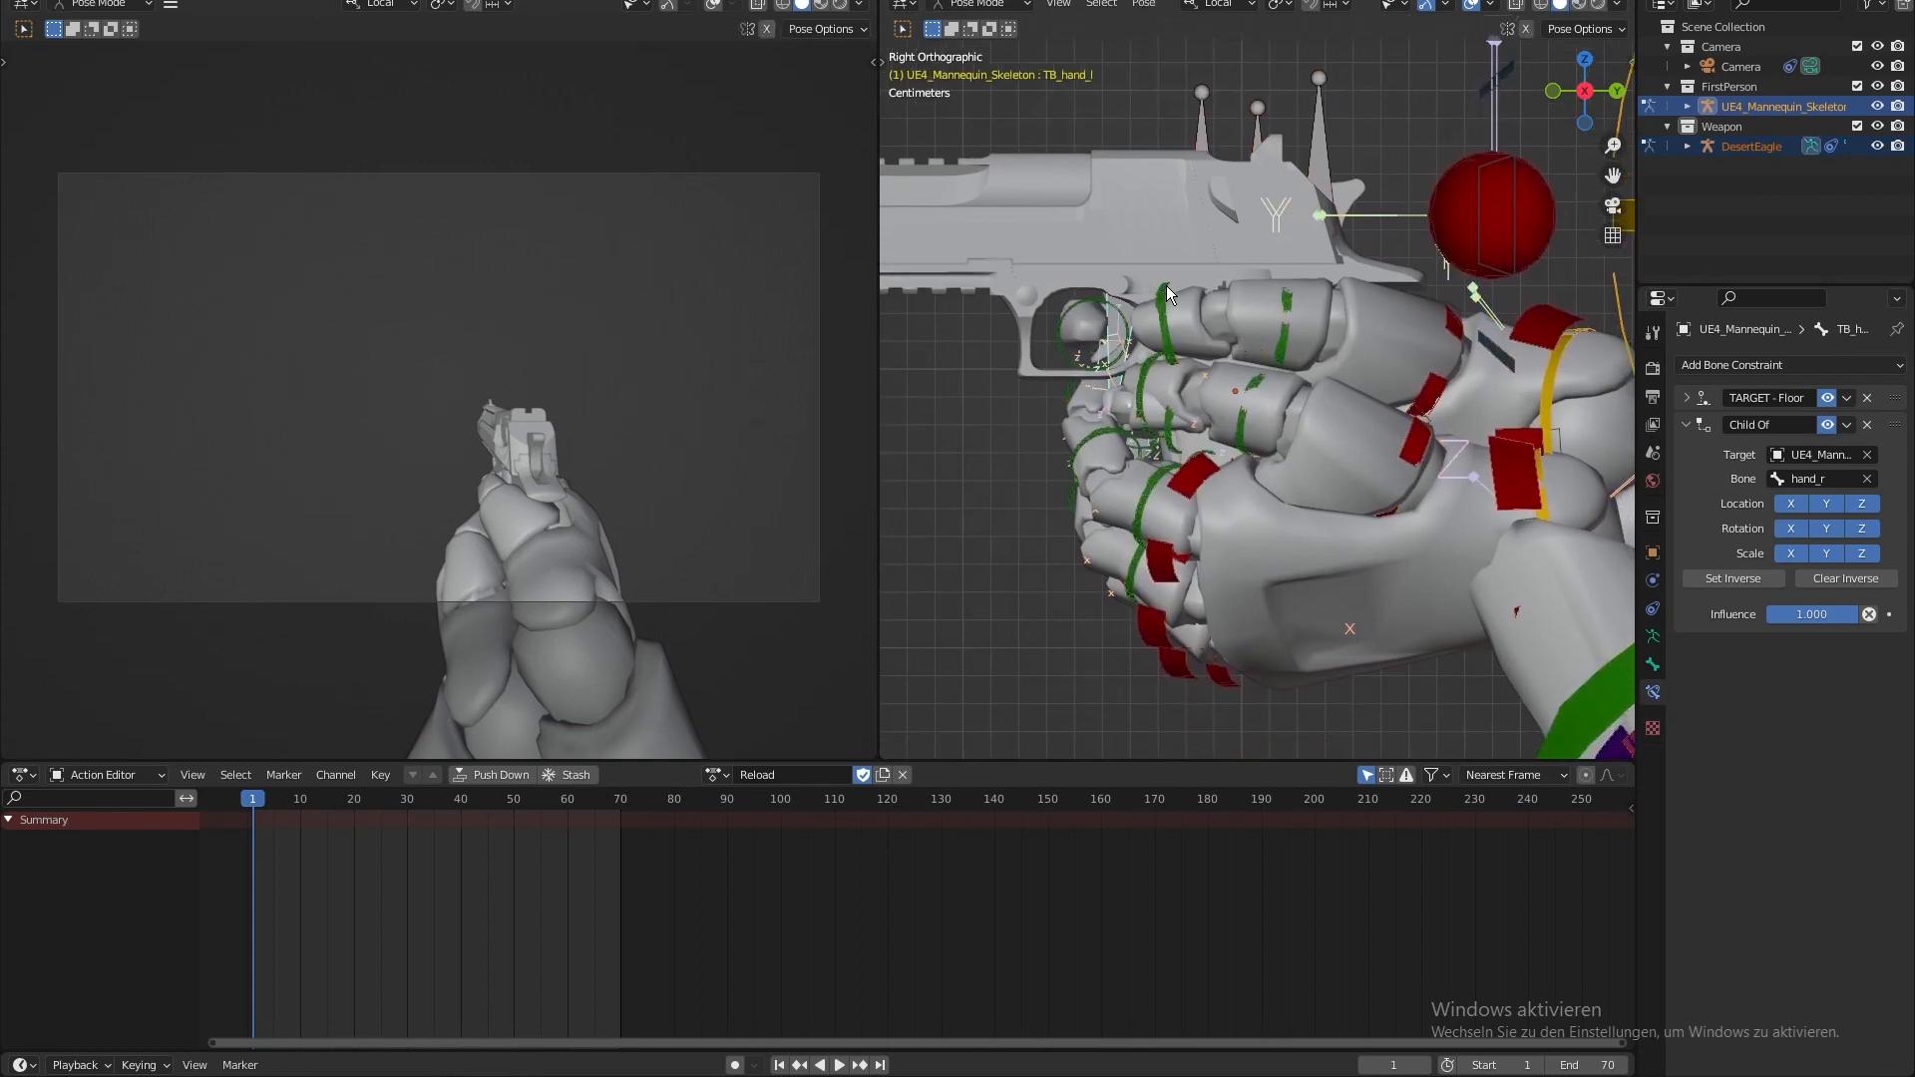
- Insert keyframes for all bones of the mannequin and DesertEagle rigs at frame 1, and deselect them
{"action": "middle_click_drag", "start_coordinate": [1165, 285], "coordinate": [1147, 331], "text": "shift"}
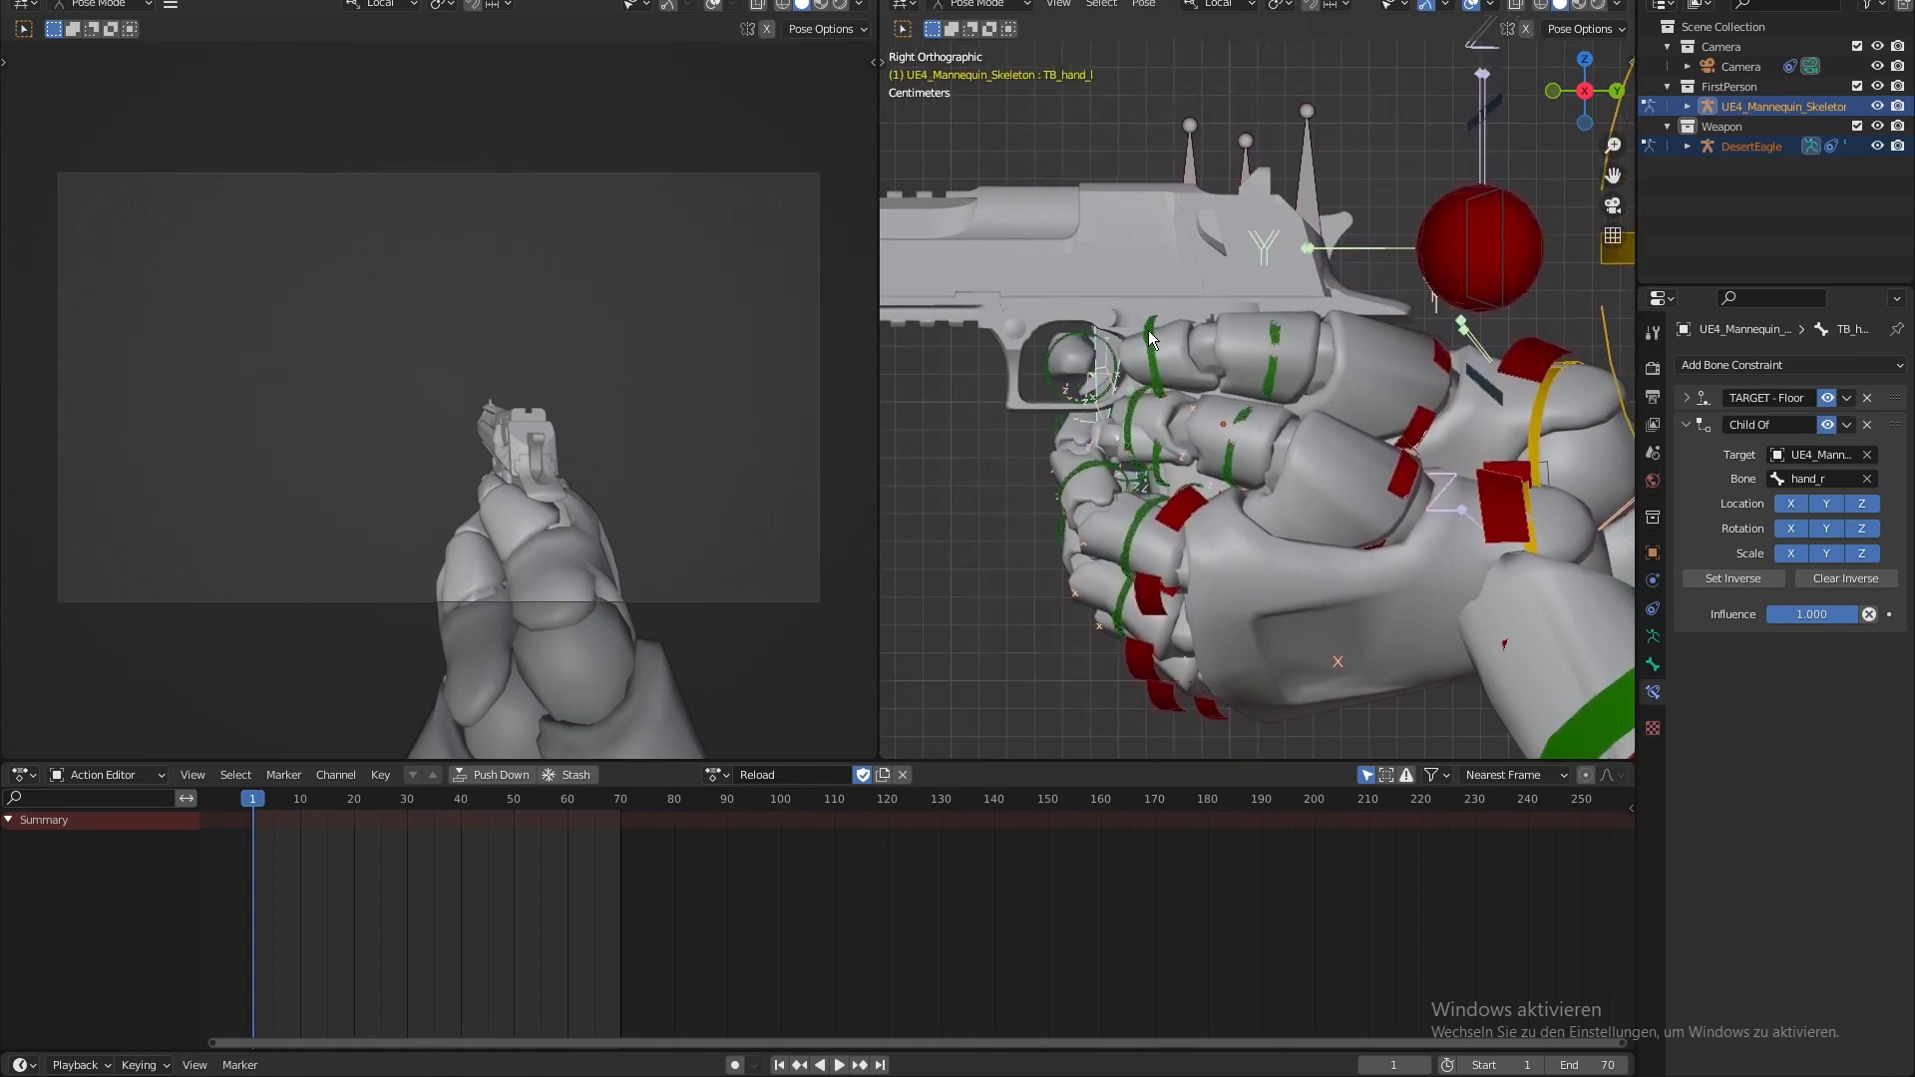
{"action": "middle_click_drag", "start_coordinate": [1133, 335], "coordinate": [1209, 494], "text": "shift"}
{"action": "scroll", "coordinate": [1073, 394], "scroll_direction": "up", "scroll_amount": 2}
{"action": "scroll", "coordinate": [1140, 432], "scroll_direction": "down", "scroll_amount": 2}
{"action": "scroll", "coordinate": [1189, 505], "scroll_direction": "down", "scroll_amount": 1}
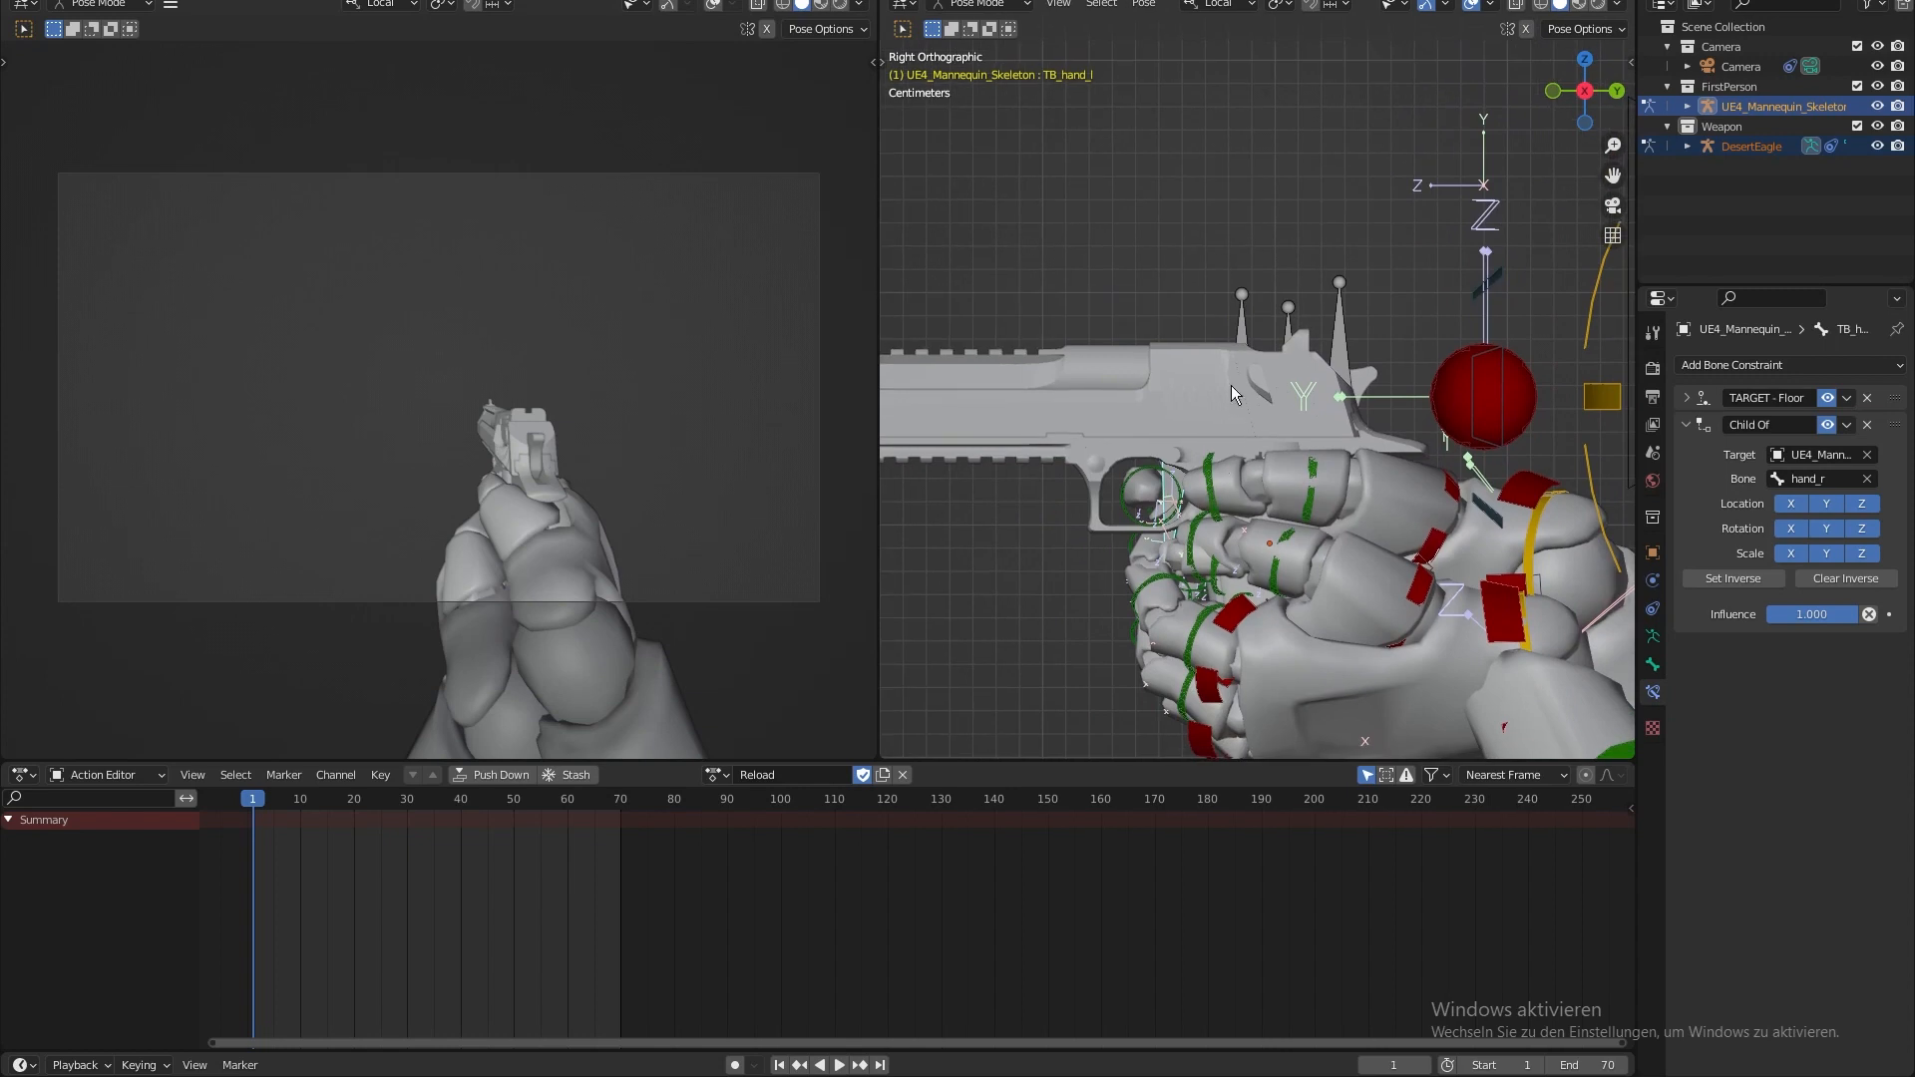
{"action": "key", "text": "a"}
{"action": "key", "text": "i"}
{"action": "left_click", "coordinate": [1225, 349]}
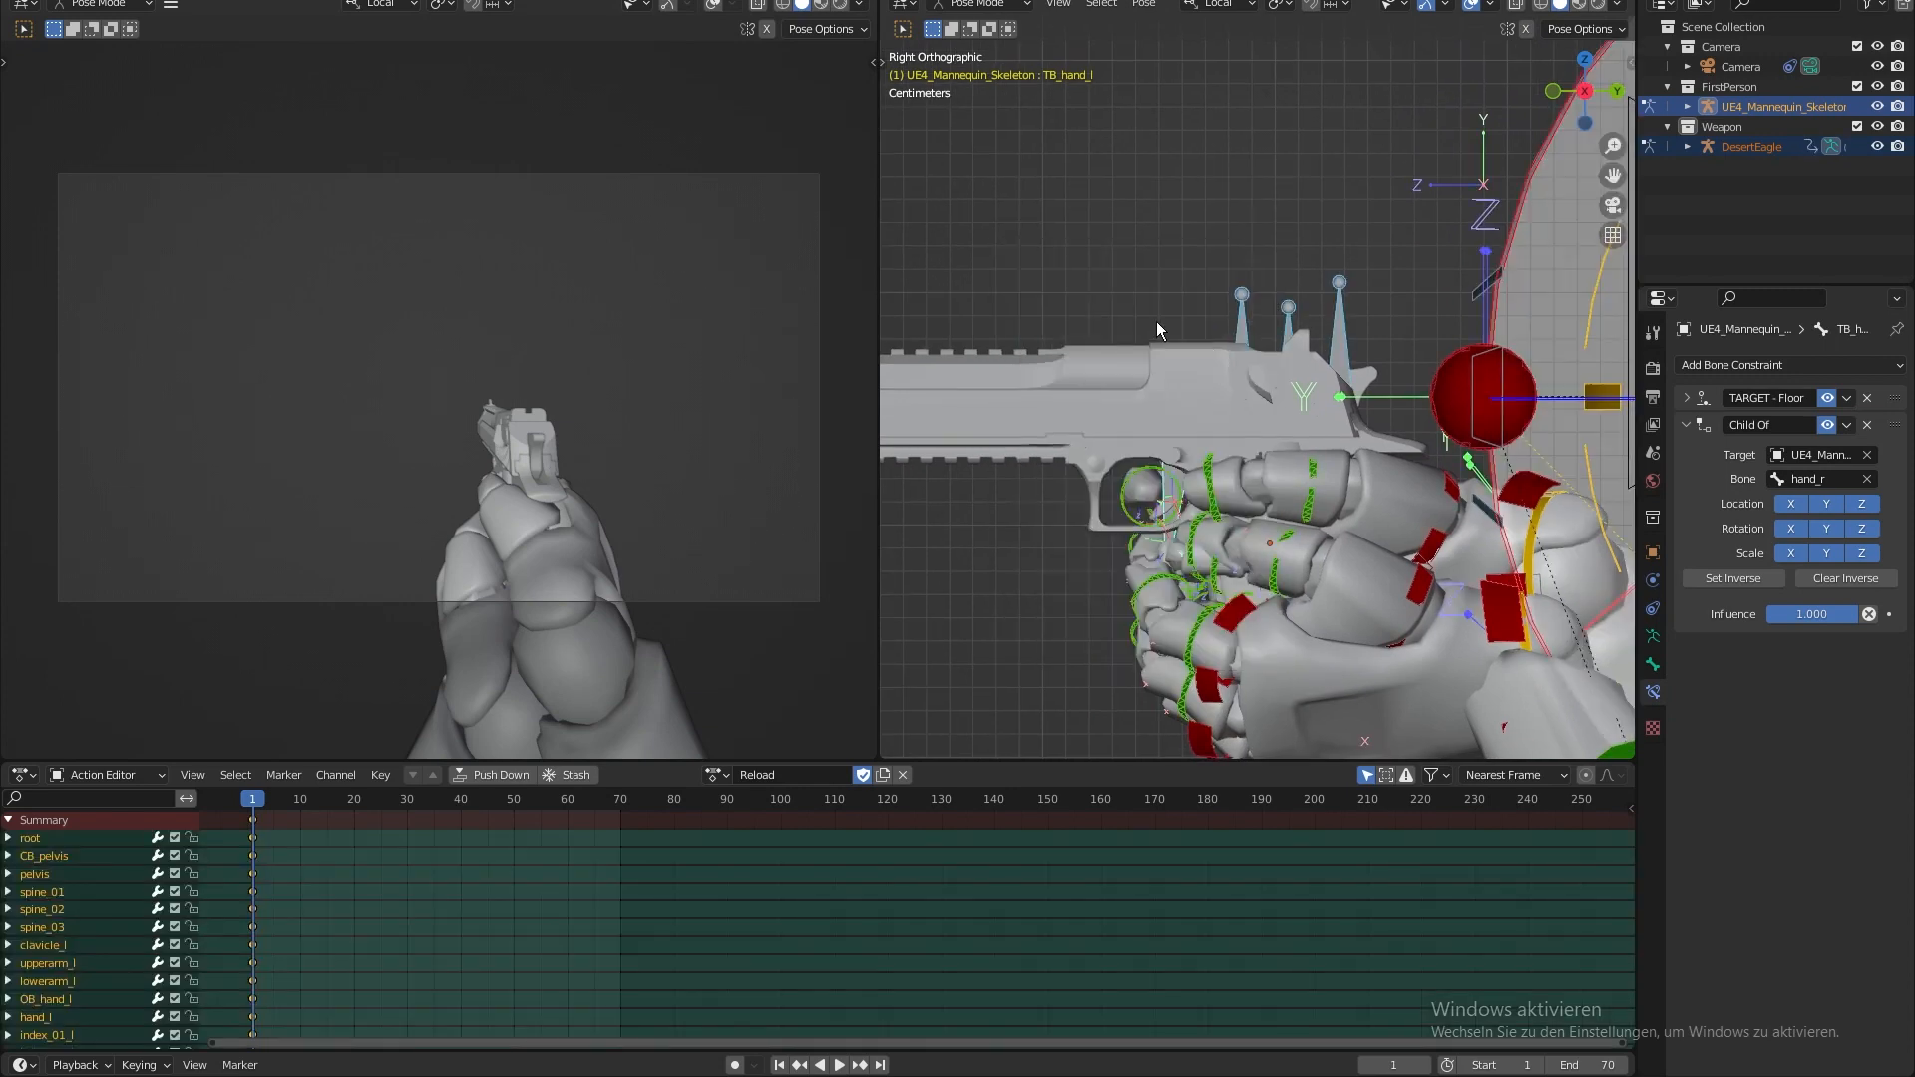
{"action": "key", "text": "alt+a"}
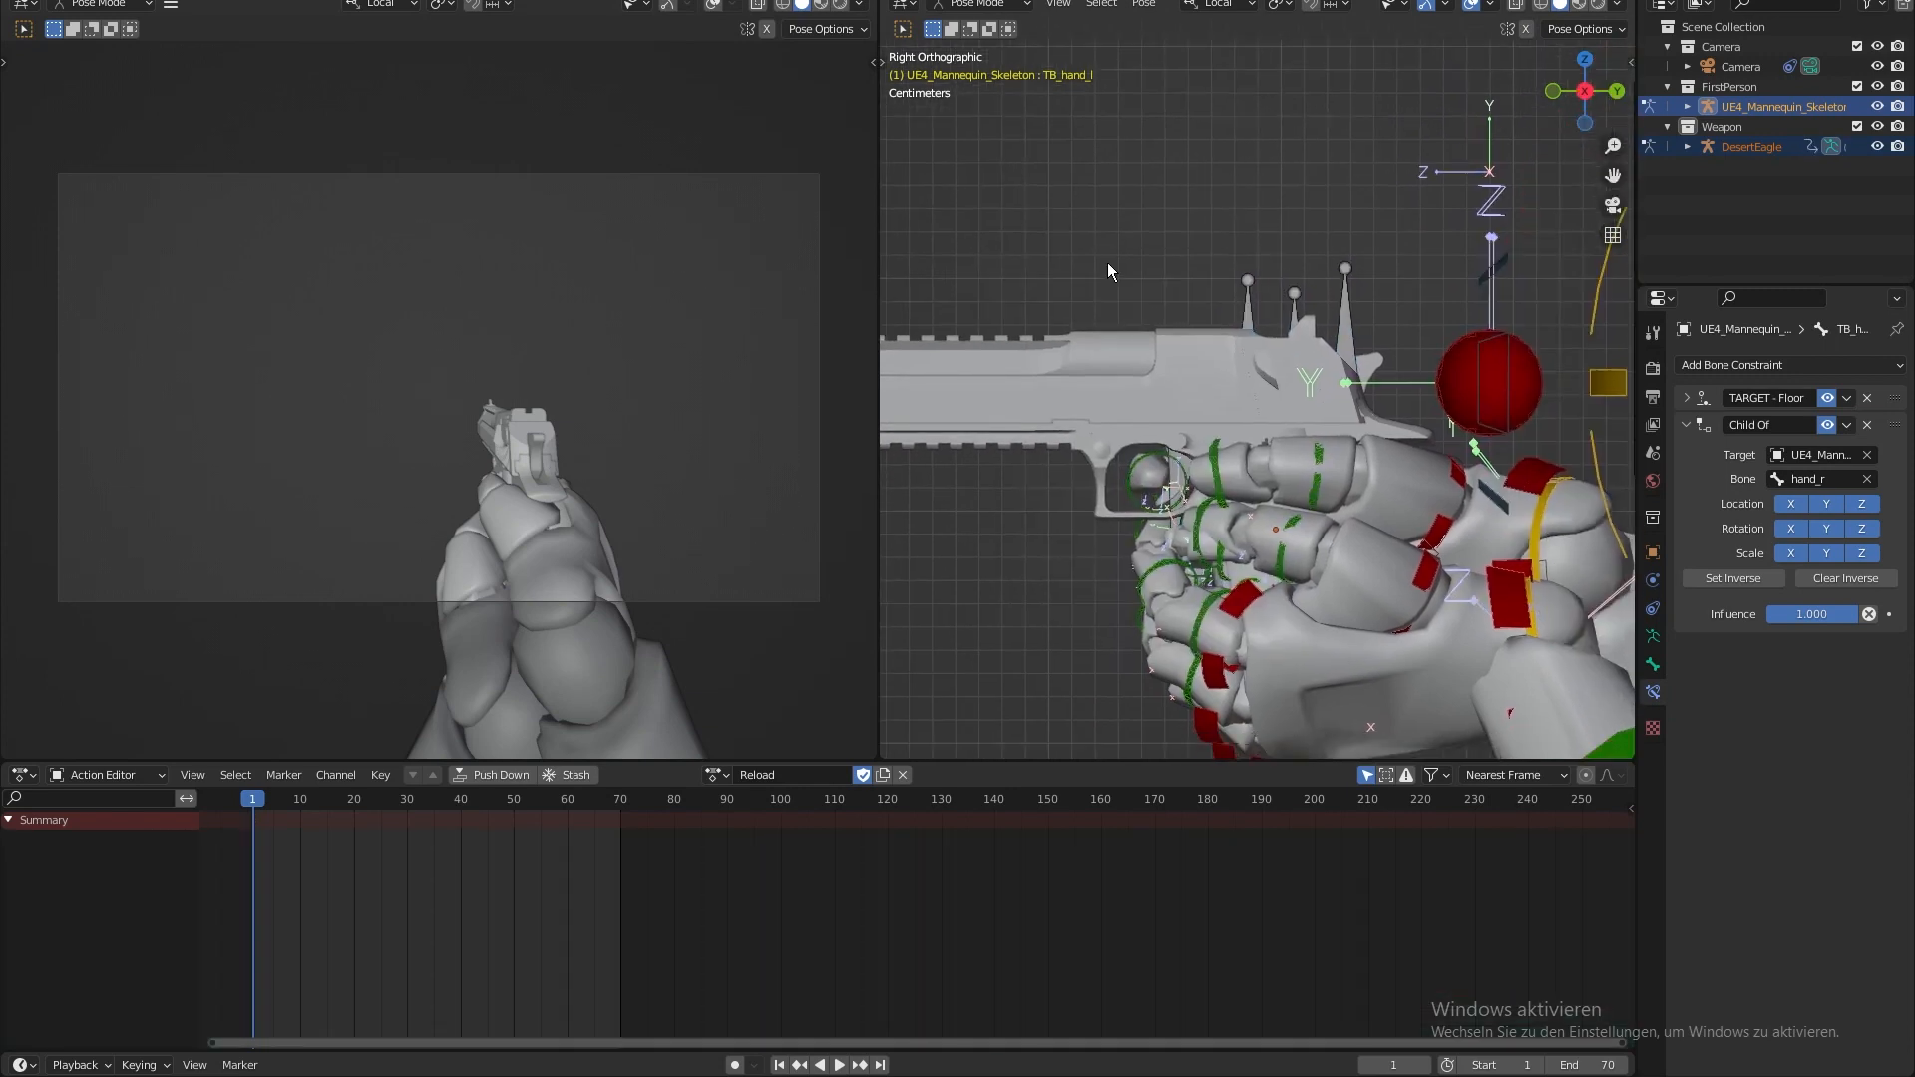
- Try moving the weapon's Bullet and Slide bones upward, and undo the moves
{"action": "mouse_move", "coordinate": [1187, 222]}
{"action": "left_mouse_down"}
{"action": "mouse_move", "coordinate": [1253, 326]}
{"action": "mouse_move", "coordinate": [1359, 317]}
{"action": "mouse_move", "coordinate": [1179, 218]}
{"action": "left_mouse_up"}
{"action": "middle_click_drag", "start_coordinate": [1179, 217], "coordinate": [1195, 248], "text": "shift"}
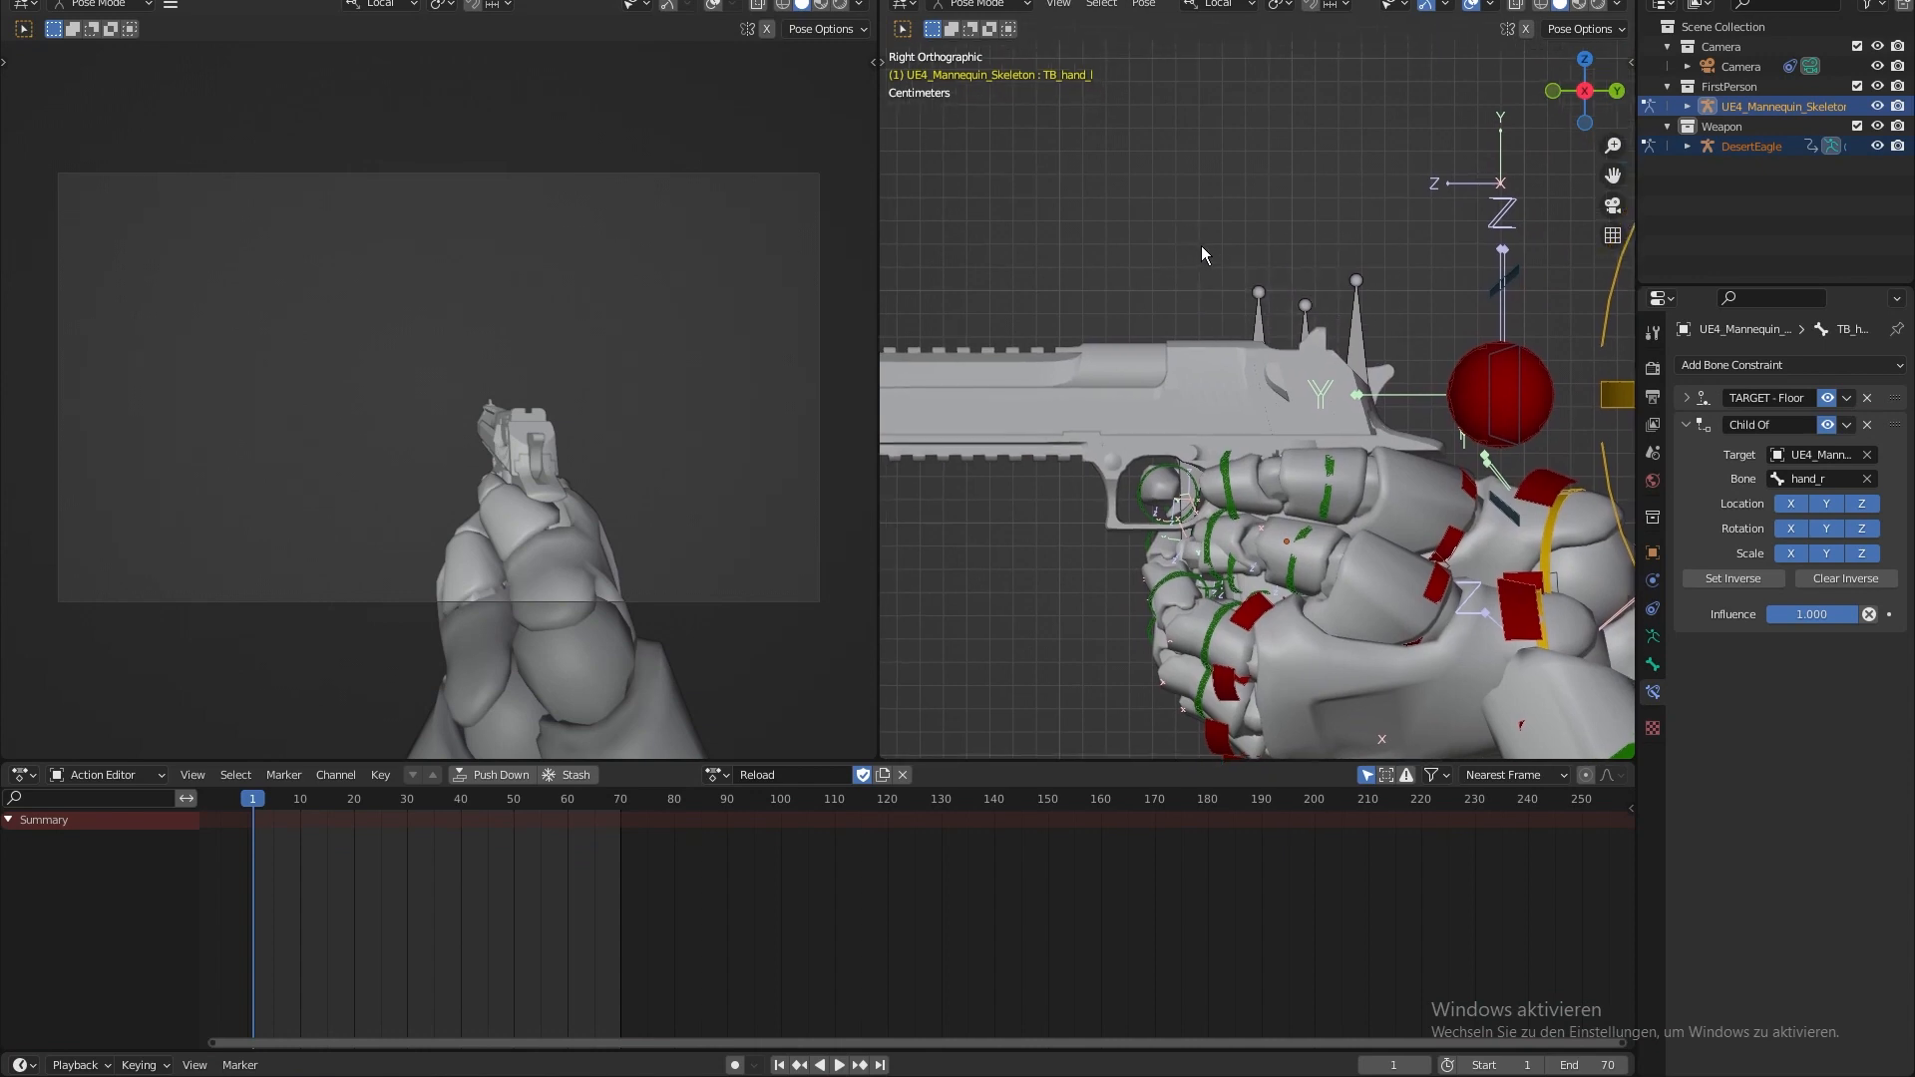
{"action": "left_click_drag", "start_coordinate": [1182, 234], "coordinate": [1375, 345]}
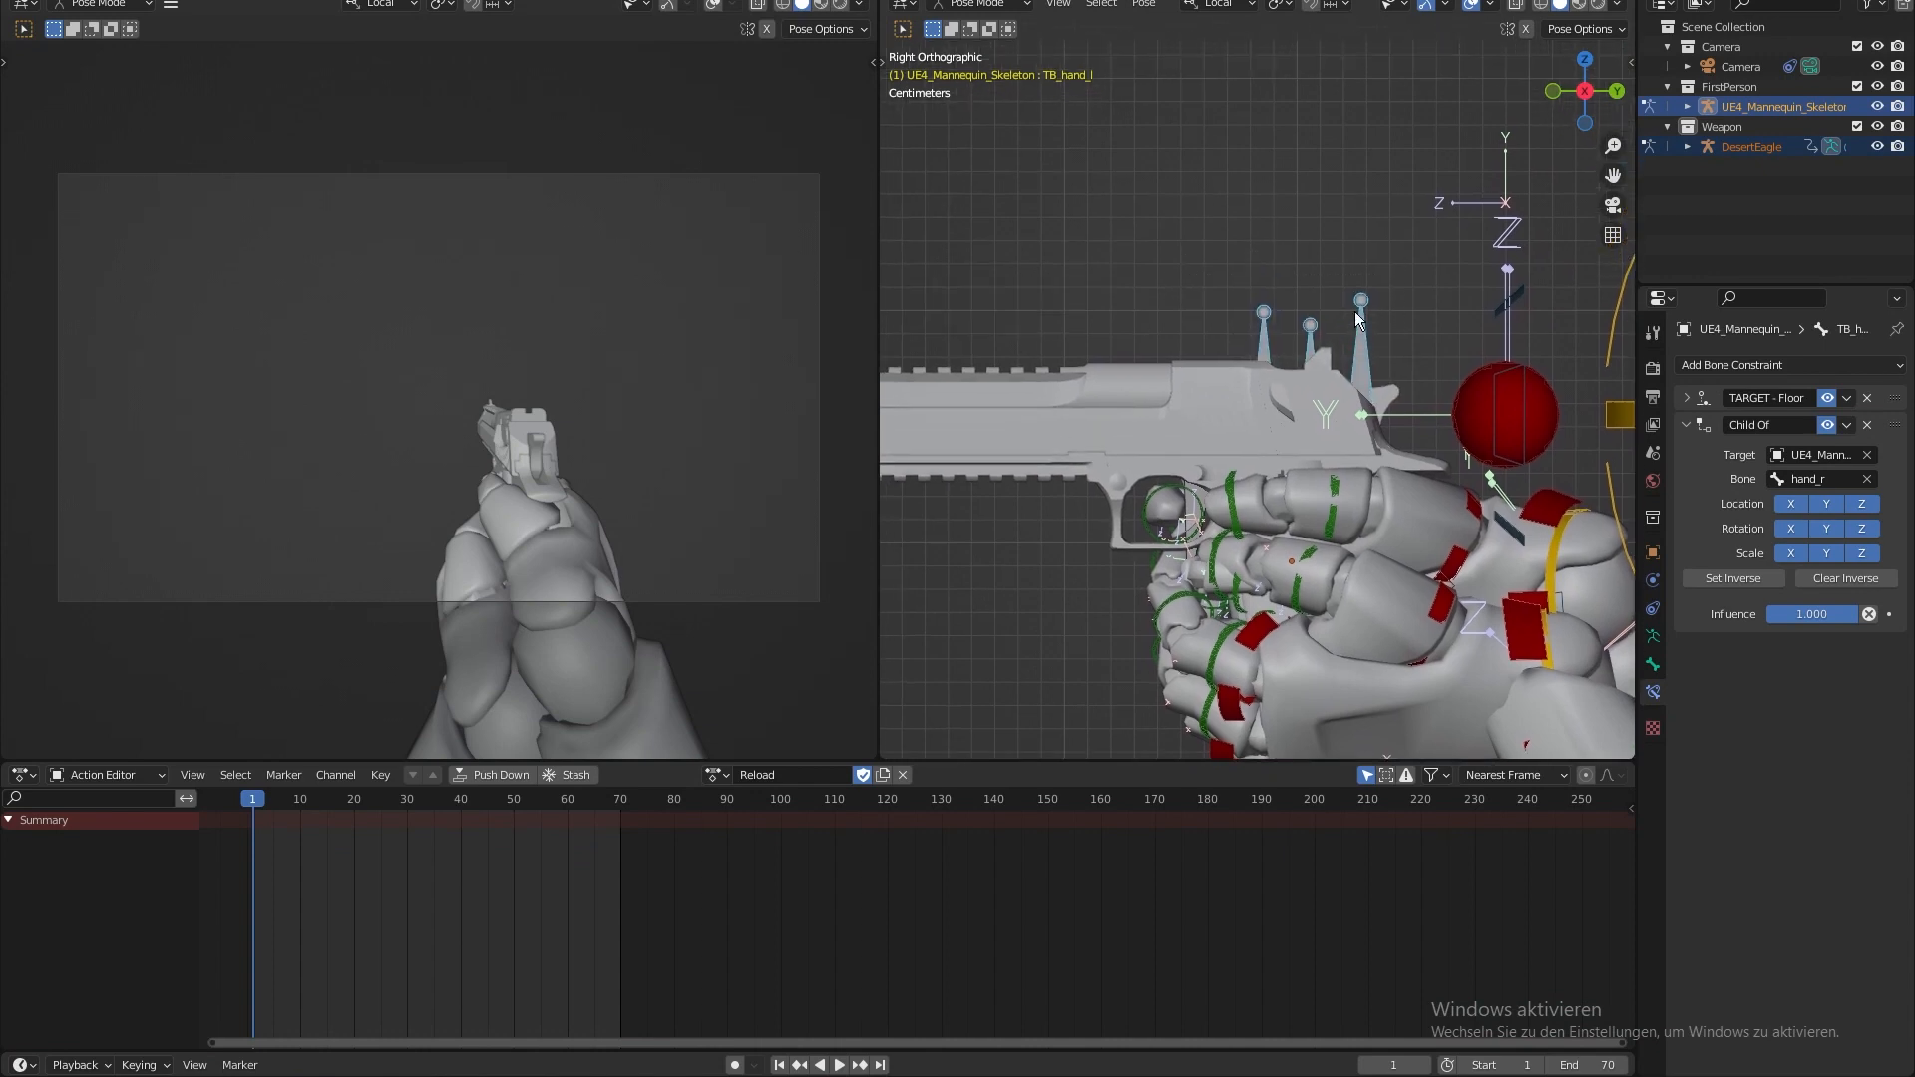
{"action": "key", "text": "alt+a"}
{"action": "left_click", "coordinate": [1269, 339]}
{"action": "key", "text": "g"}
{"action": "left_click", "coordinate": [1274, 281]}
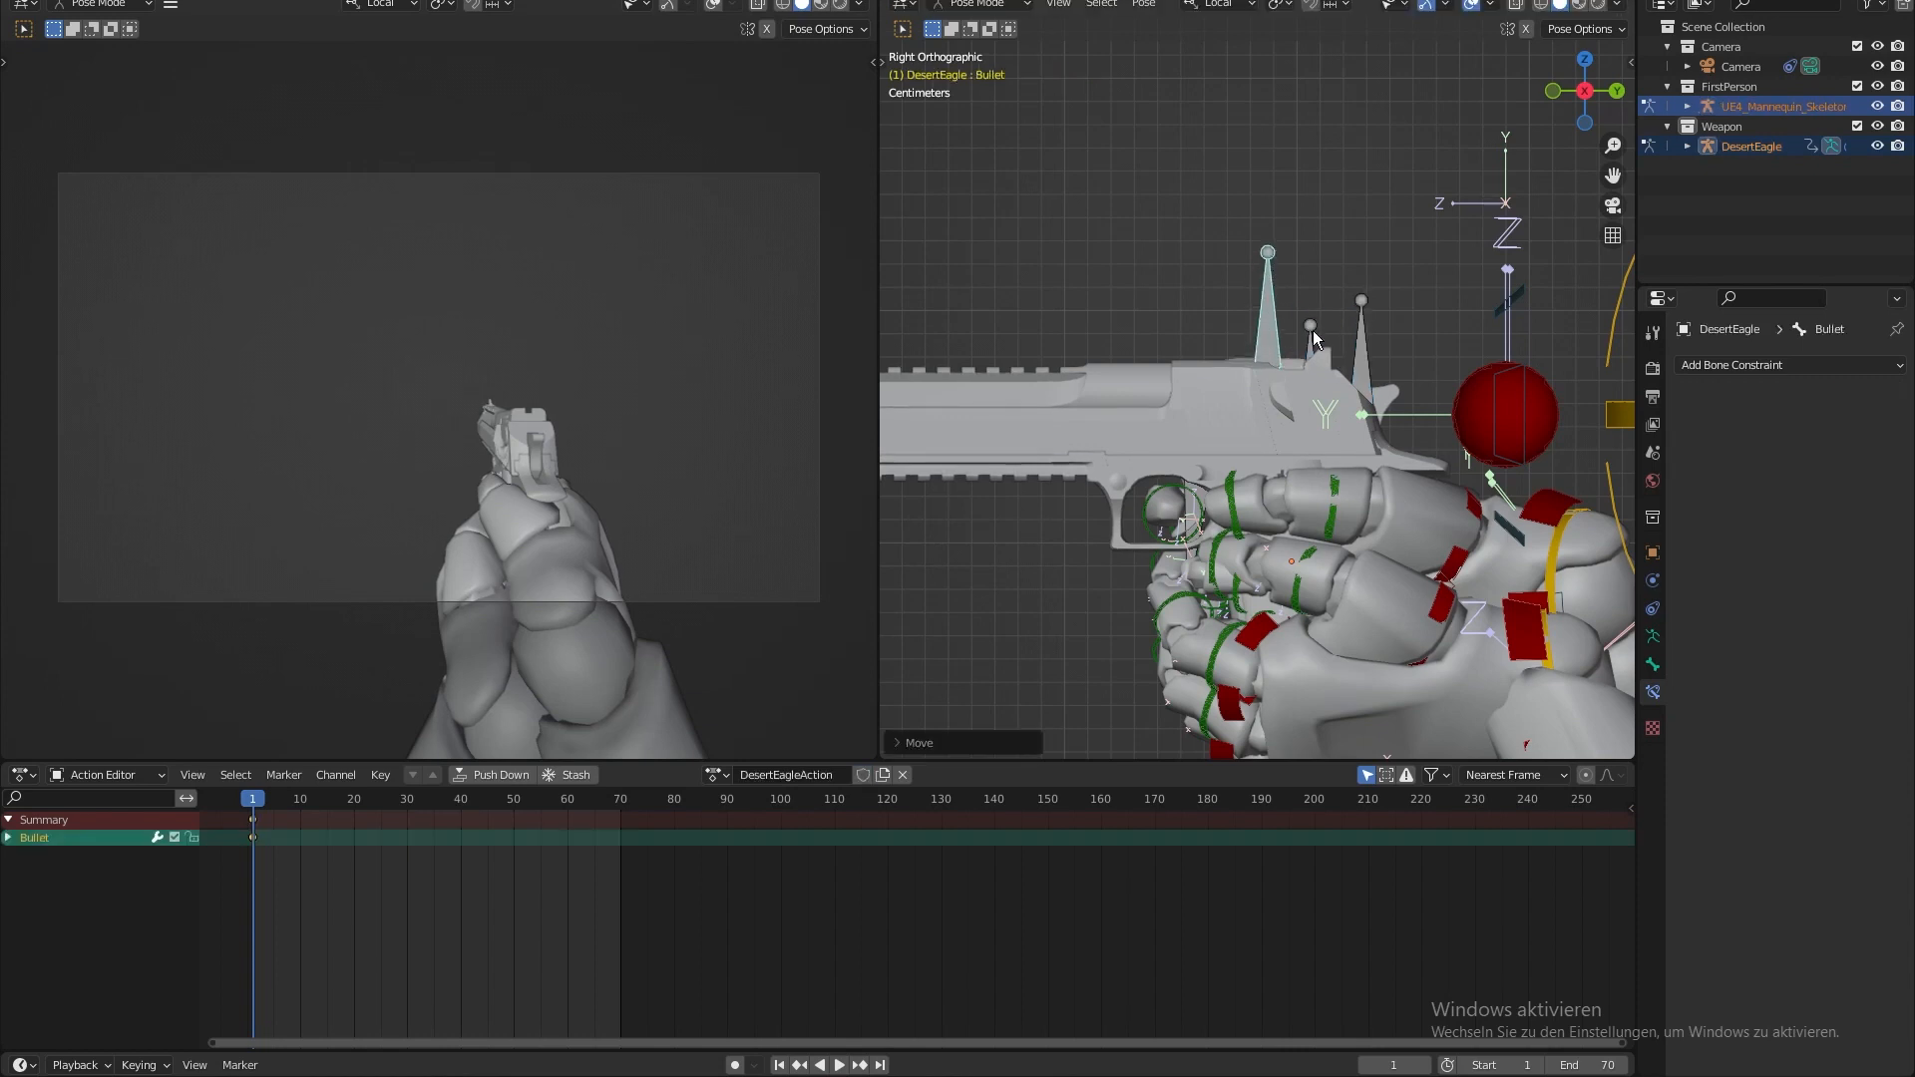
{"action": "left_click", "coordinate": [1313, 333]}
{"action": "key", "text": "g"}
{"action": "left_click", "coordinate": [1325, 283]}
{"action": "key", "text": "ctrl+z"}
{"action": "middle_click_drag", "start_coordinate": [1324, 335], "coordinate": [1267, 271], "text": "shift"}
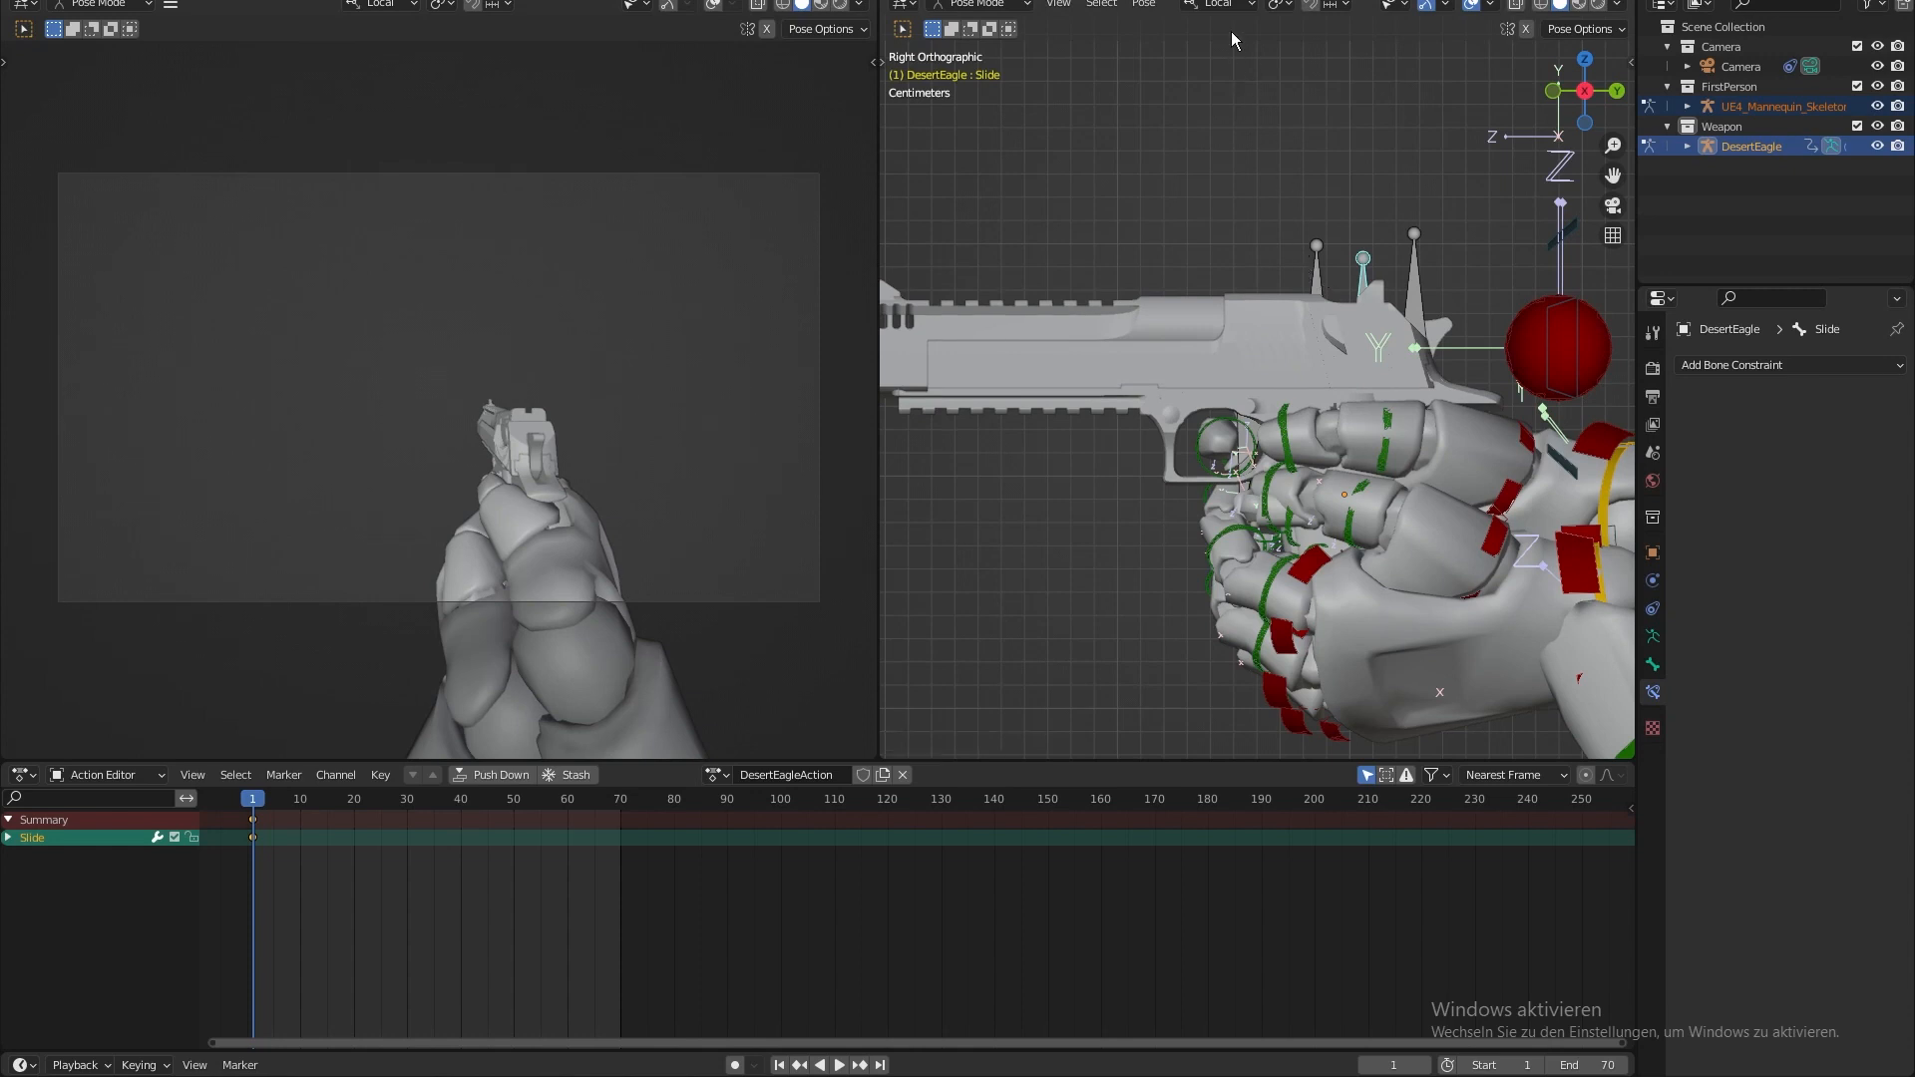
- Set the transform orientation to Global and move the Slide bone backward about 0.05 m along the Y axis
{"action": "left_click", "coordinate": [1221, 5]}
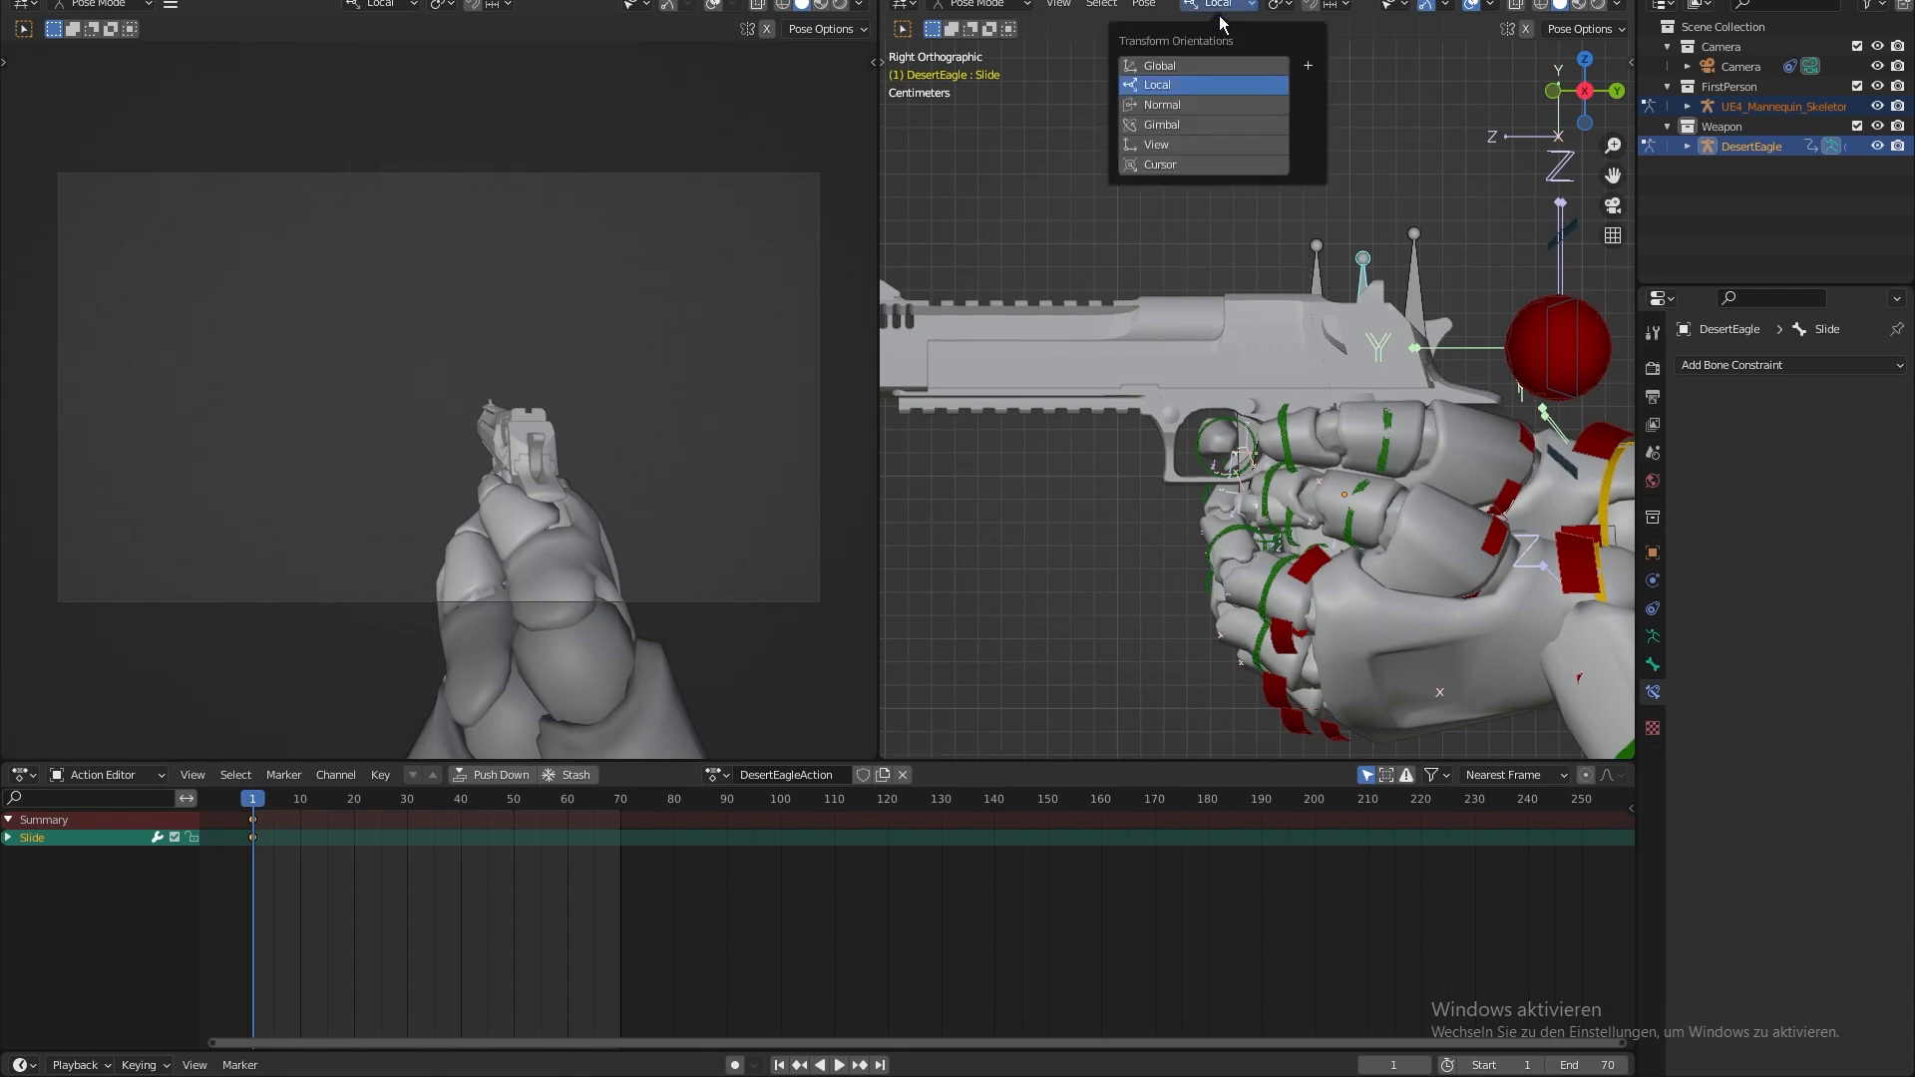
{"action": "left_click", "coordinate": [1219, 66]}
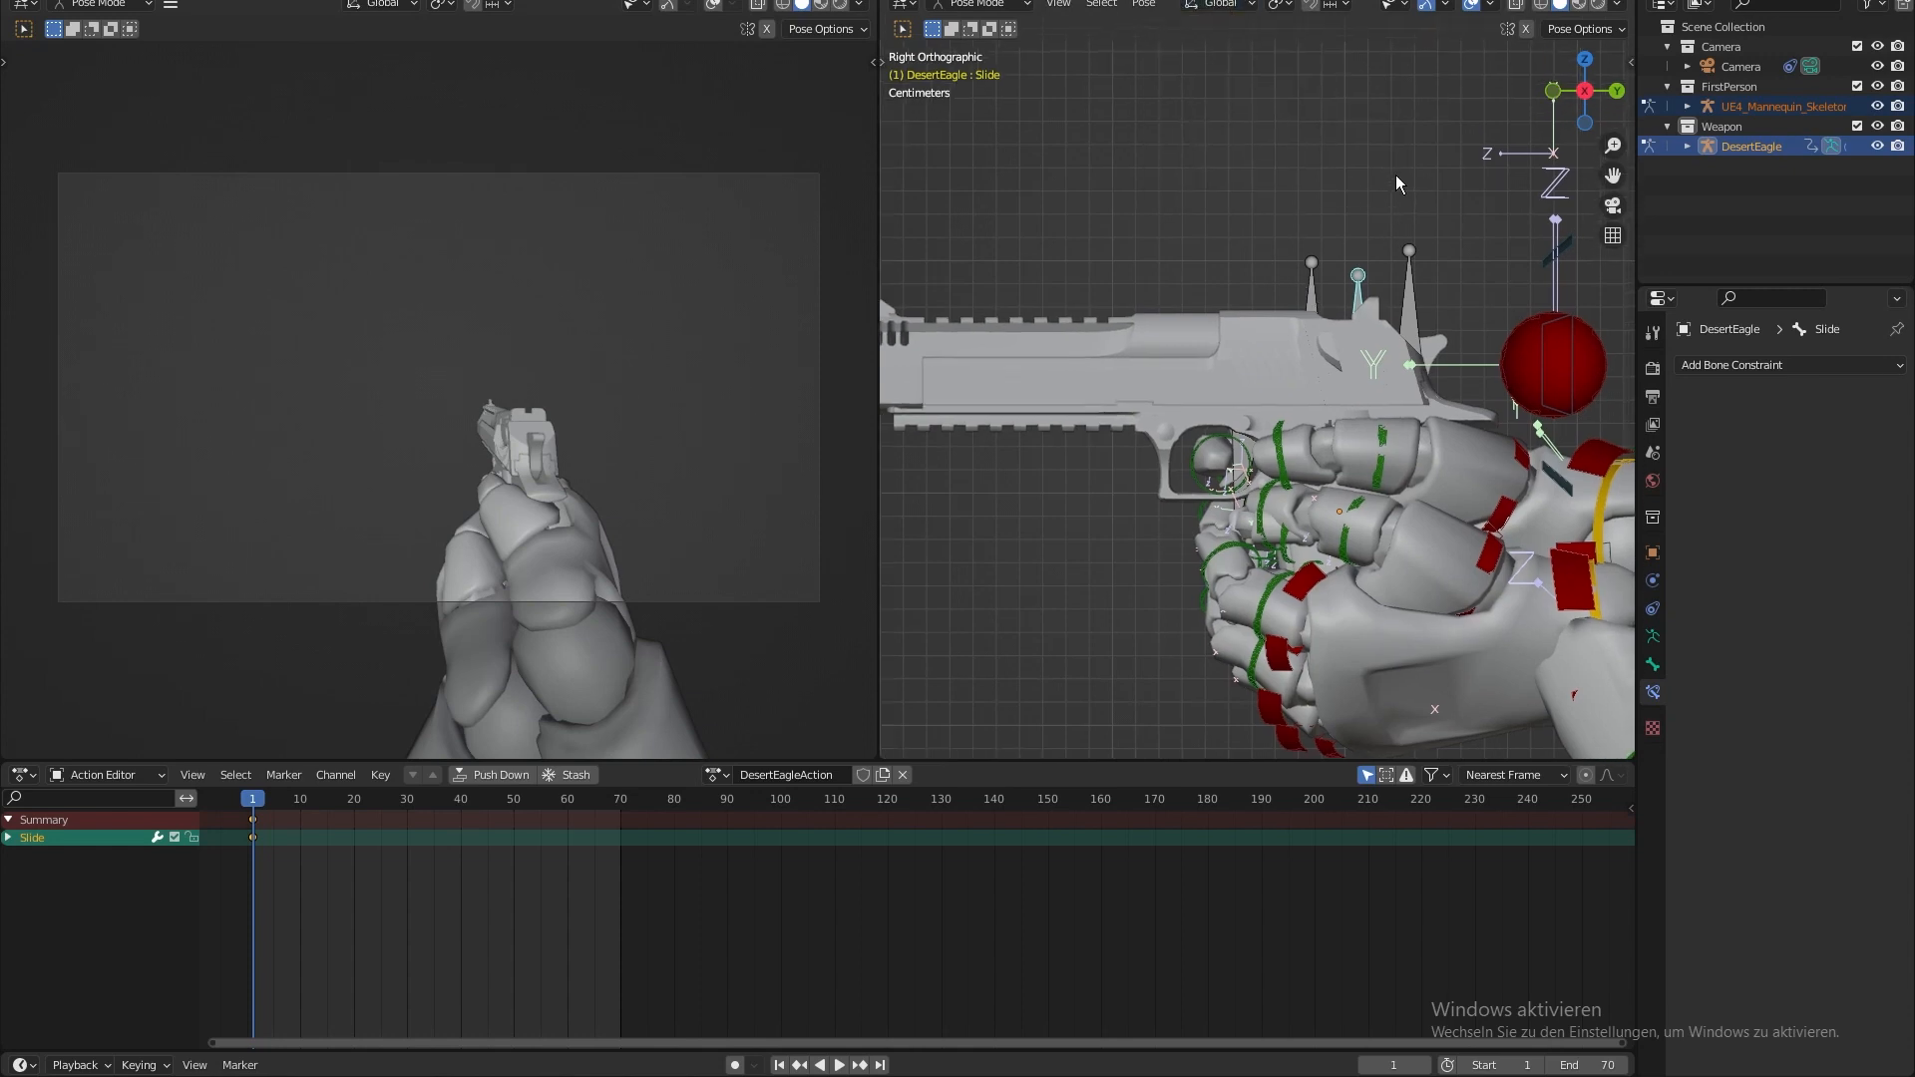
{"action": "key", "text": "g"}
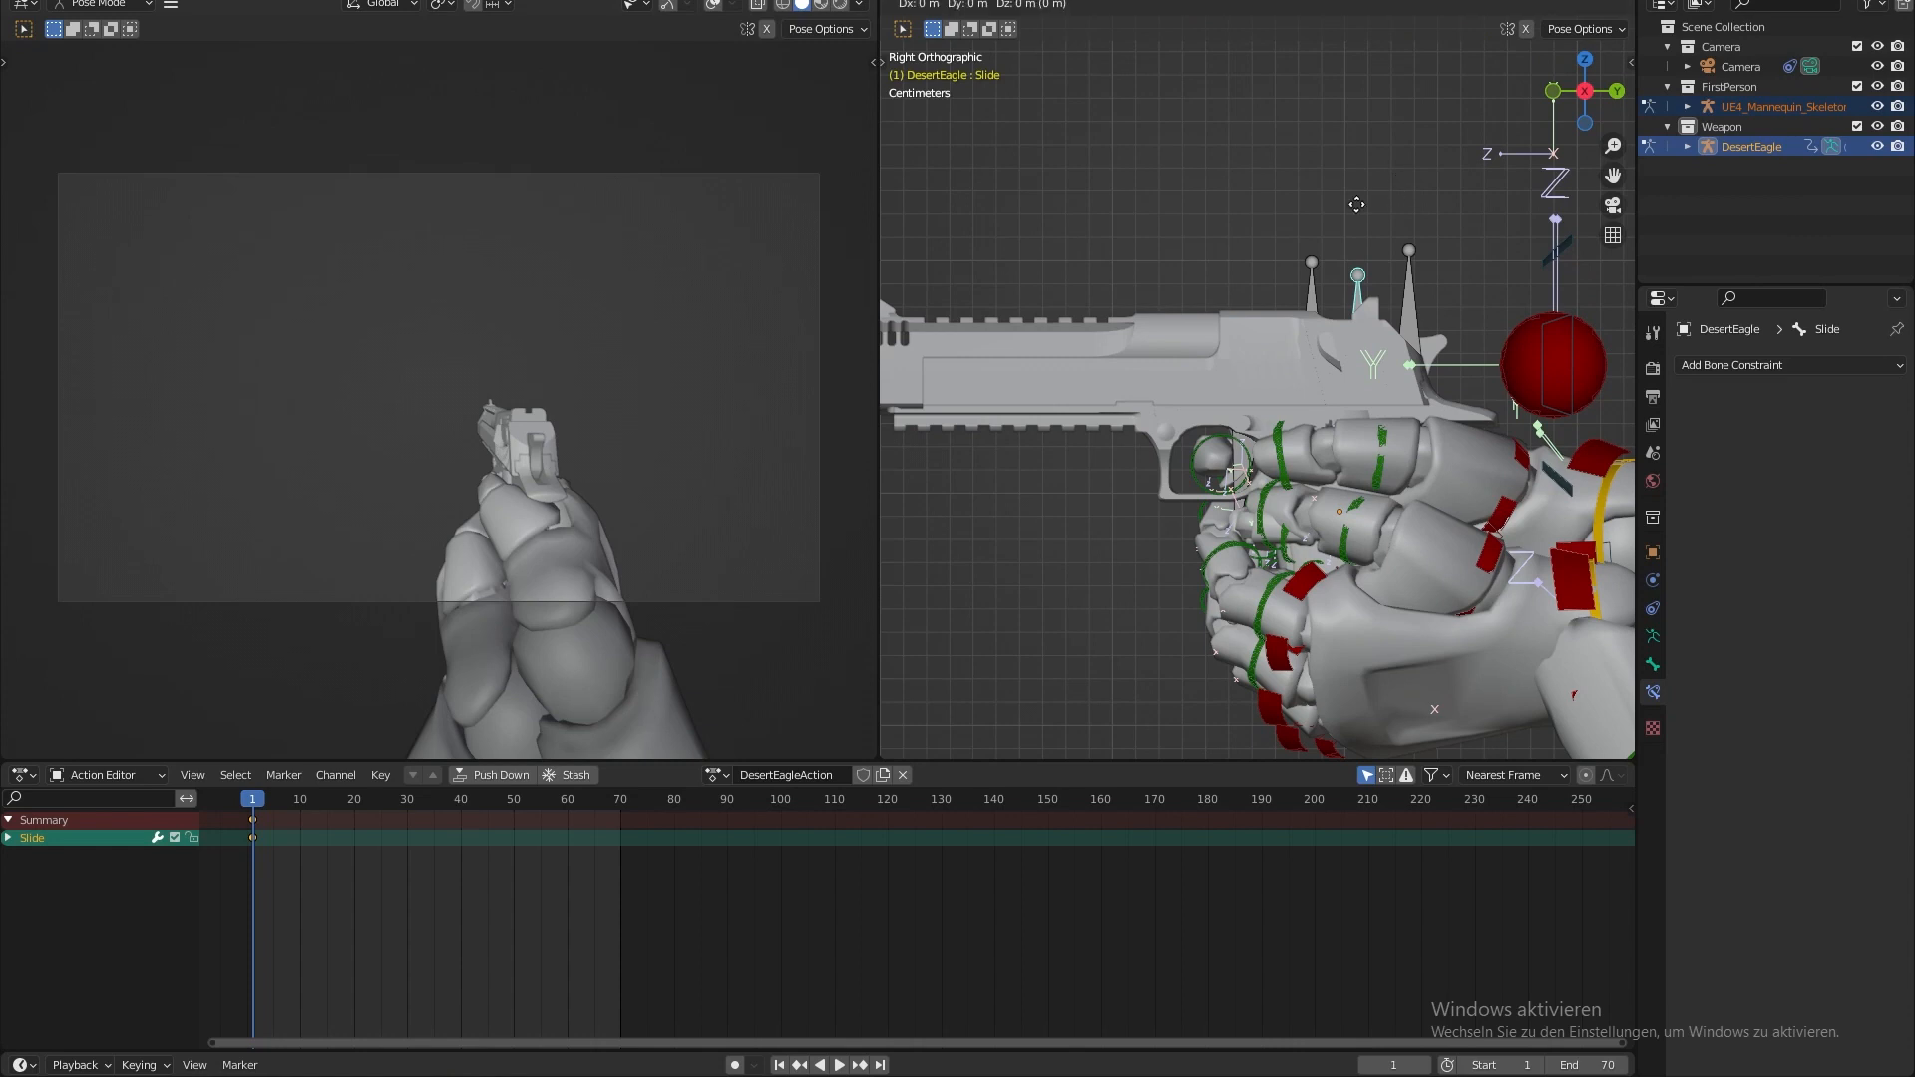
{"action": "key", "text": "y"}
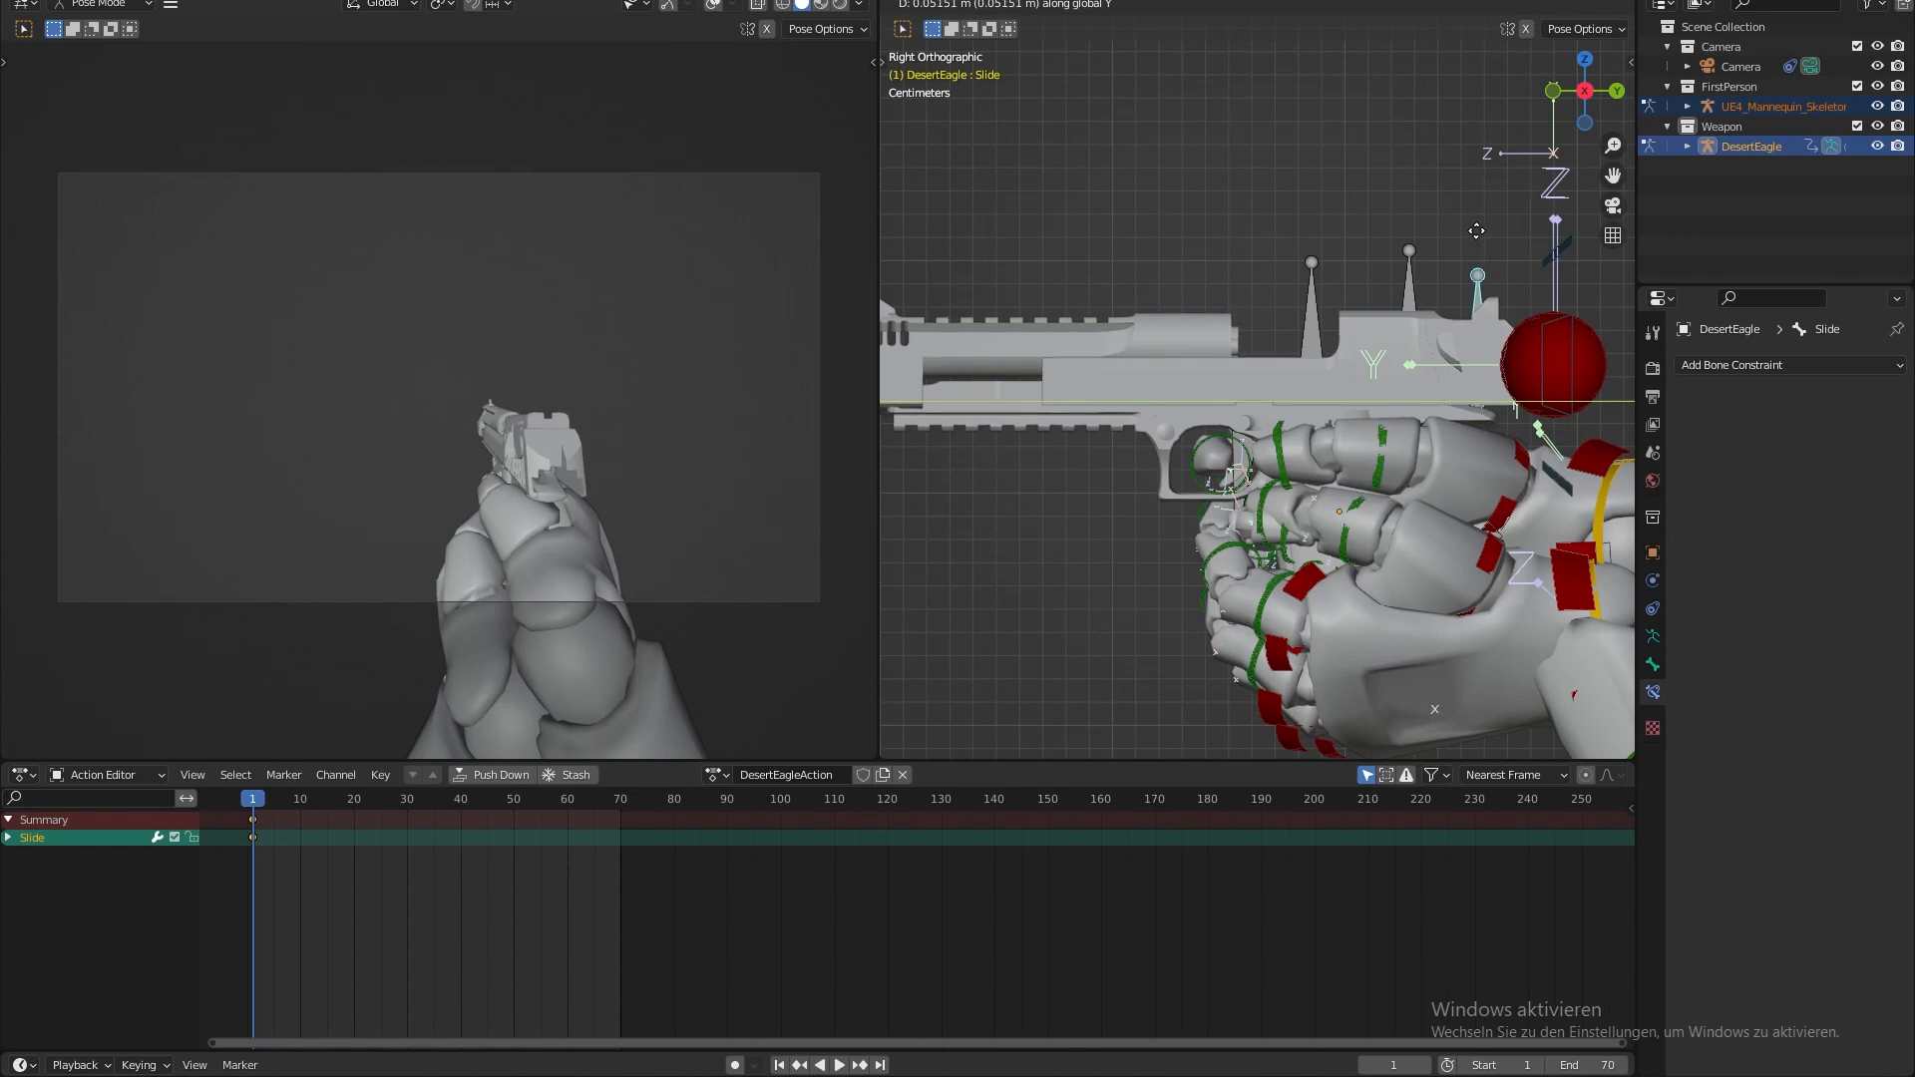
{"action": "left_click", "coordinate": [1461, 230]}
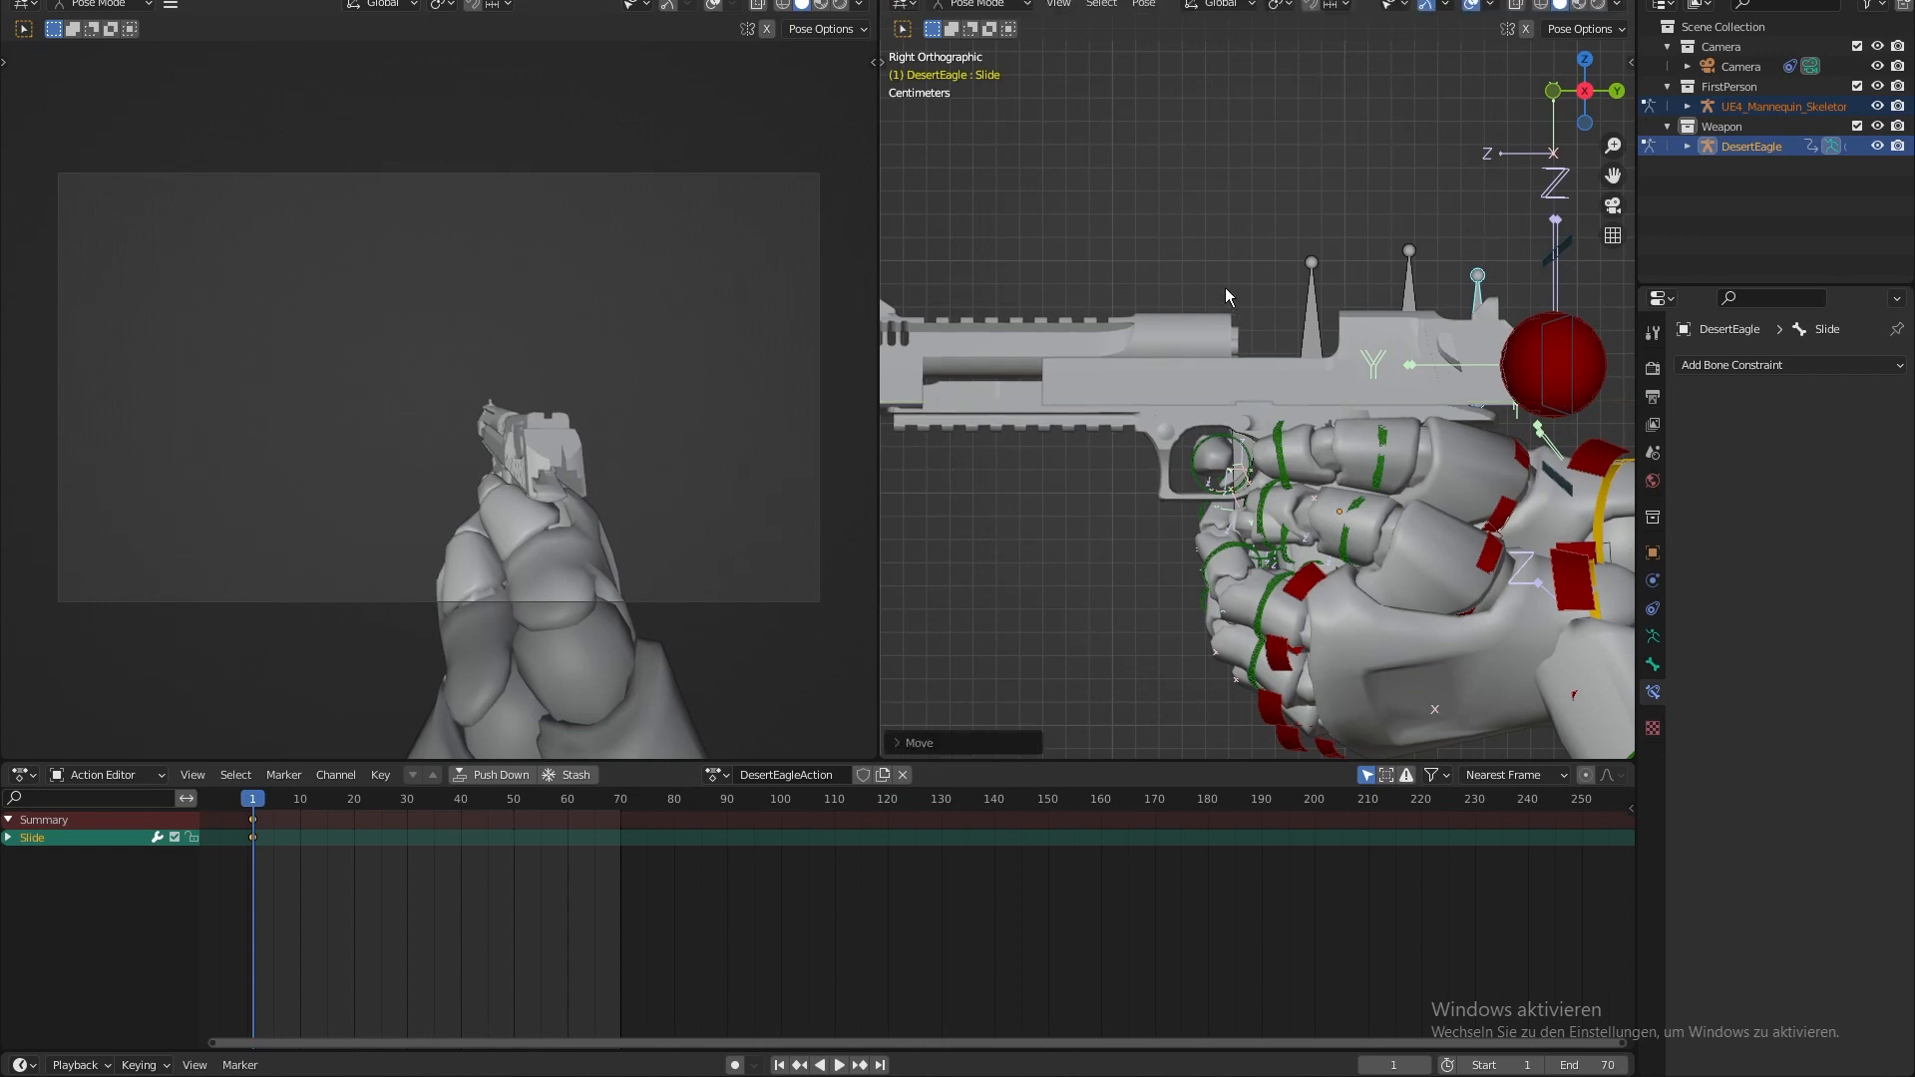
- Fine-tune the Slide bone's rearward position along the global Y axis in two small moves
{"action": "key", "text": "g"}
{"action": "key", "text": "y"}
{"action": "left_click", "coordinate": [1277, 283]}
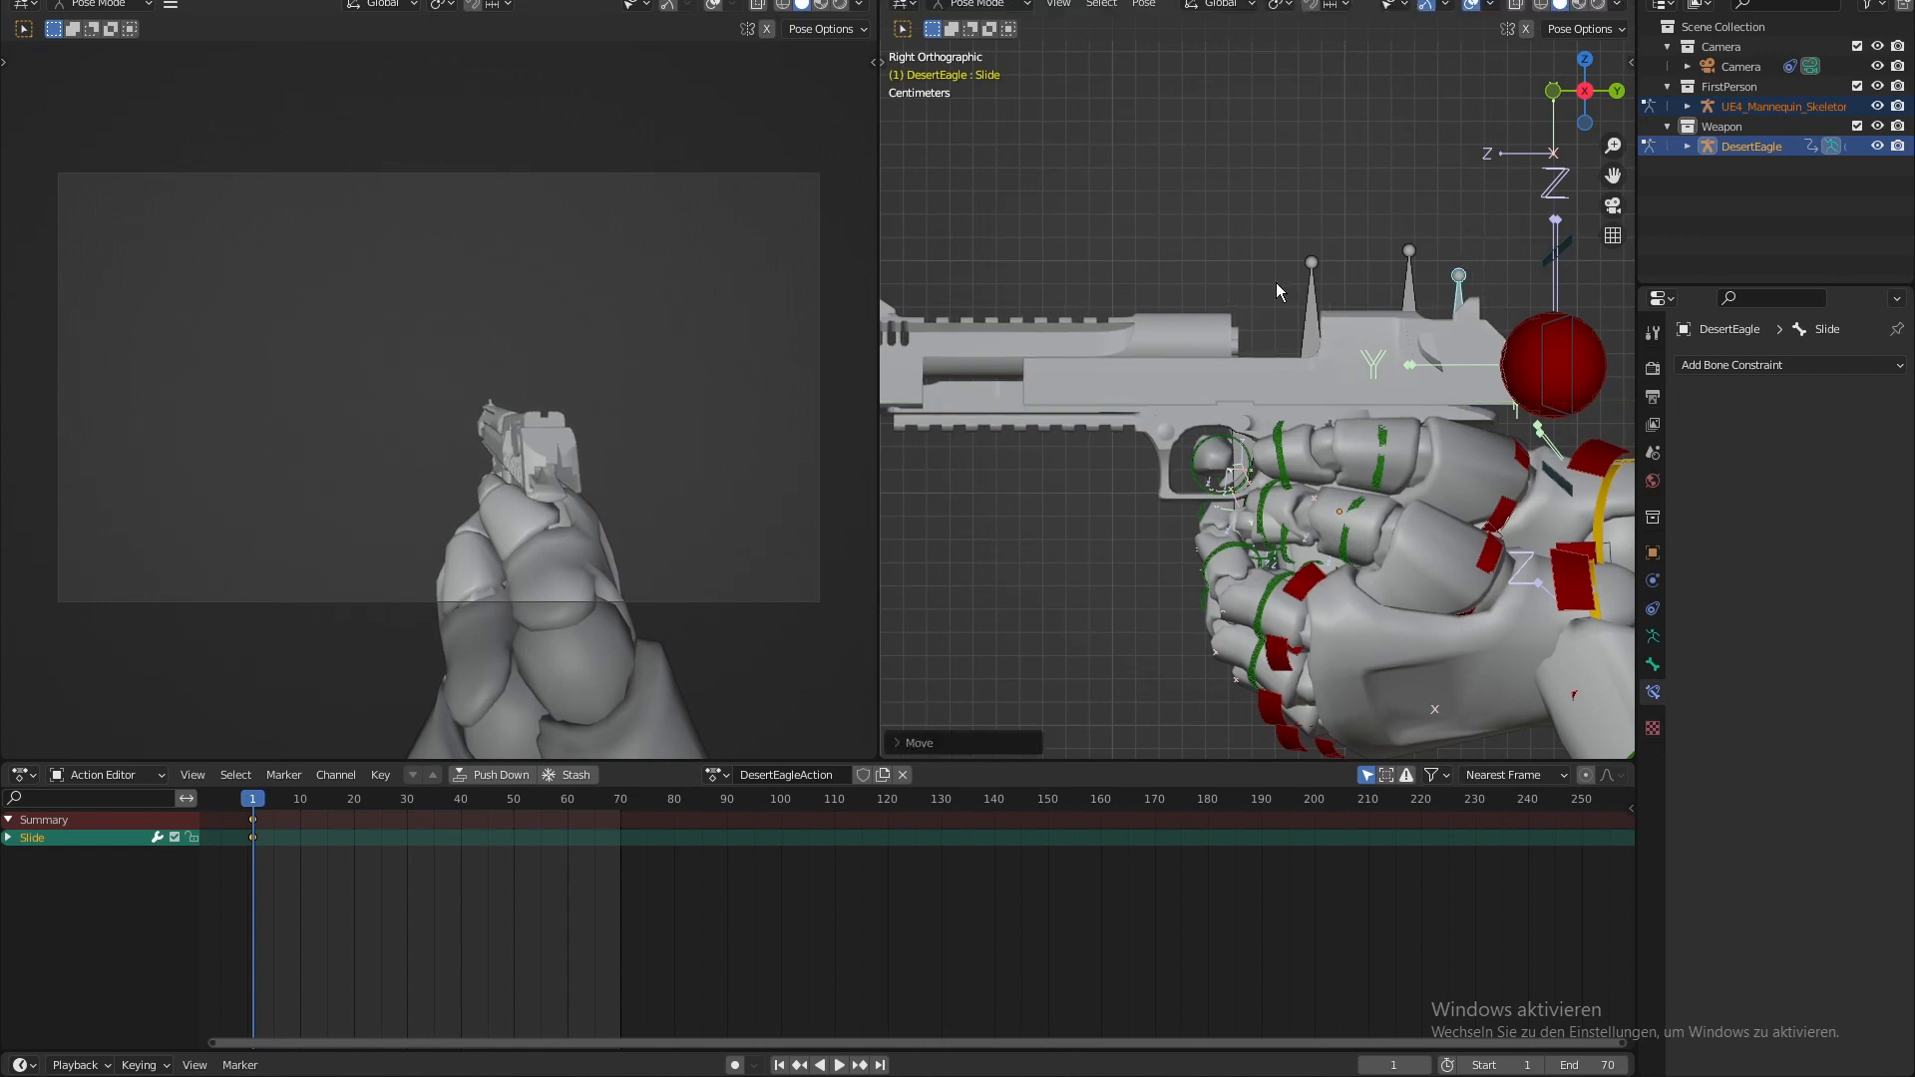
{"action": "key", "text": "g"}
{"action": "key", "text": "y"}
{"action": "left_click", "coordinate": [1290, 279]}
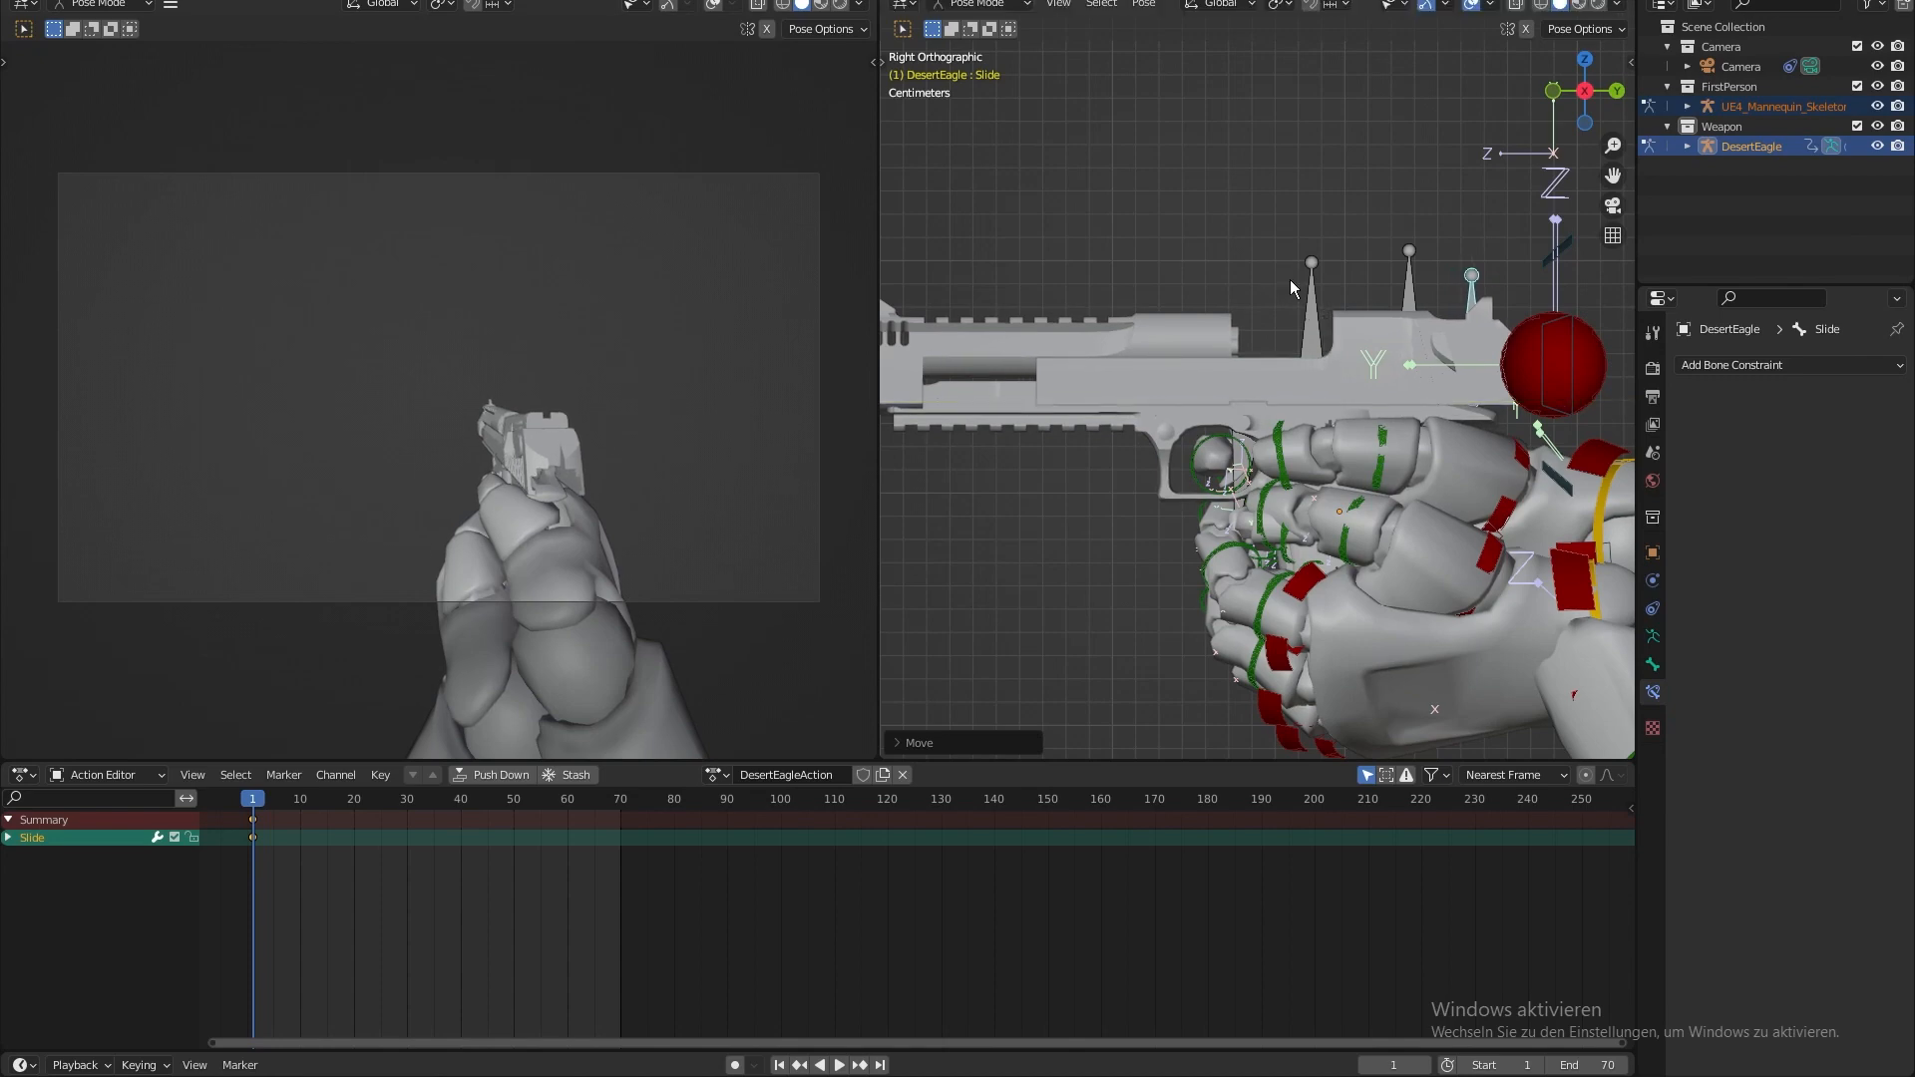
- Enable In Front in the DesertEagle armature's viewport display so its bones draw over the meshes
{"action": "middle_click_drag", "start_coordinate": [1290, 258], "coordinate": [1354, 525], "text": "shift"}
{"action": "scroll", "coordinate": [1211, 236], "scroll_direction": "down", "scroll_amount": 2}
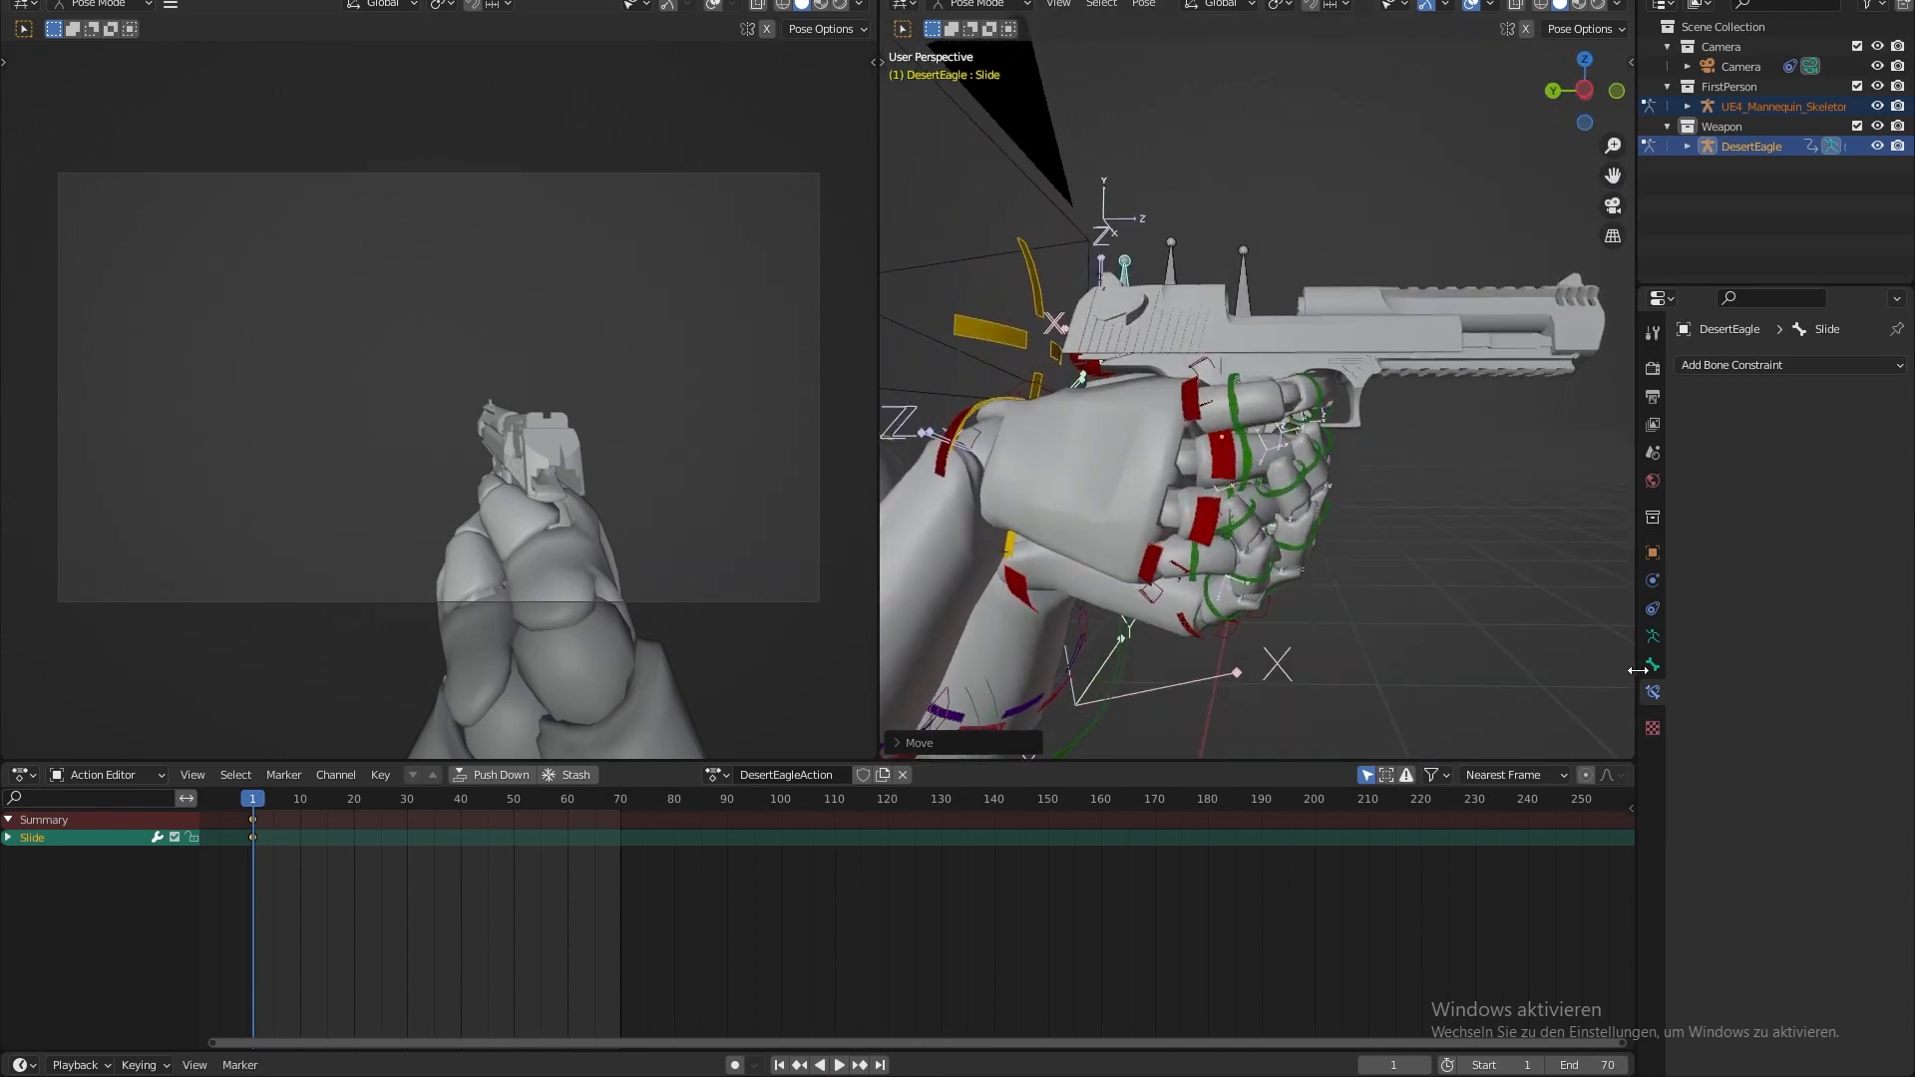
{"action": "left_click", "coordinate": [1653, 636]}
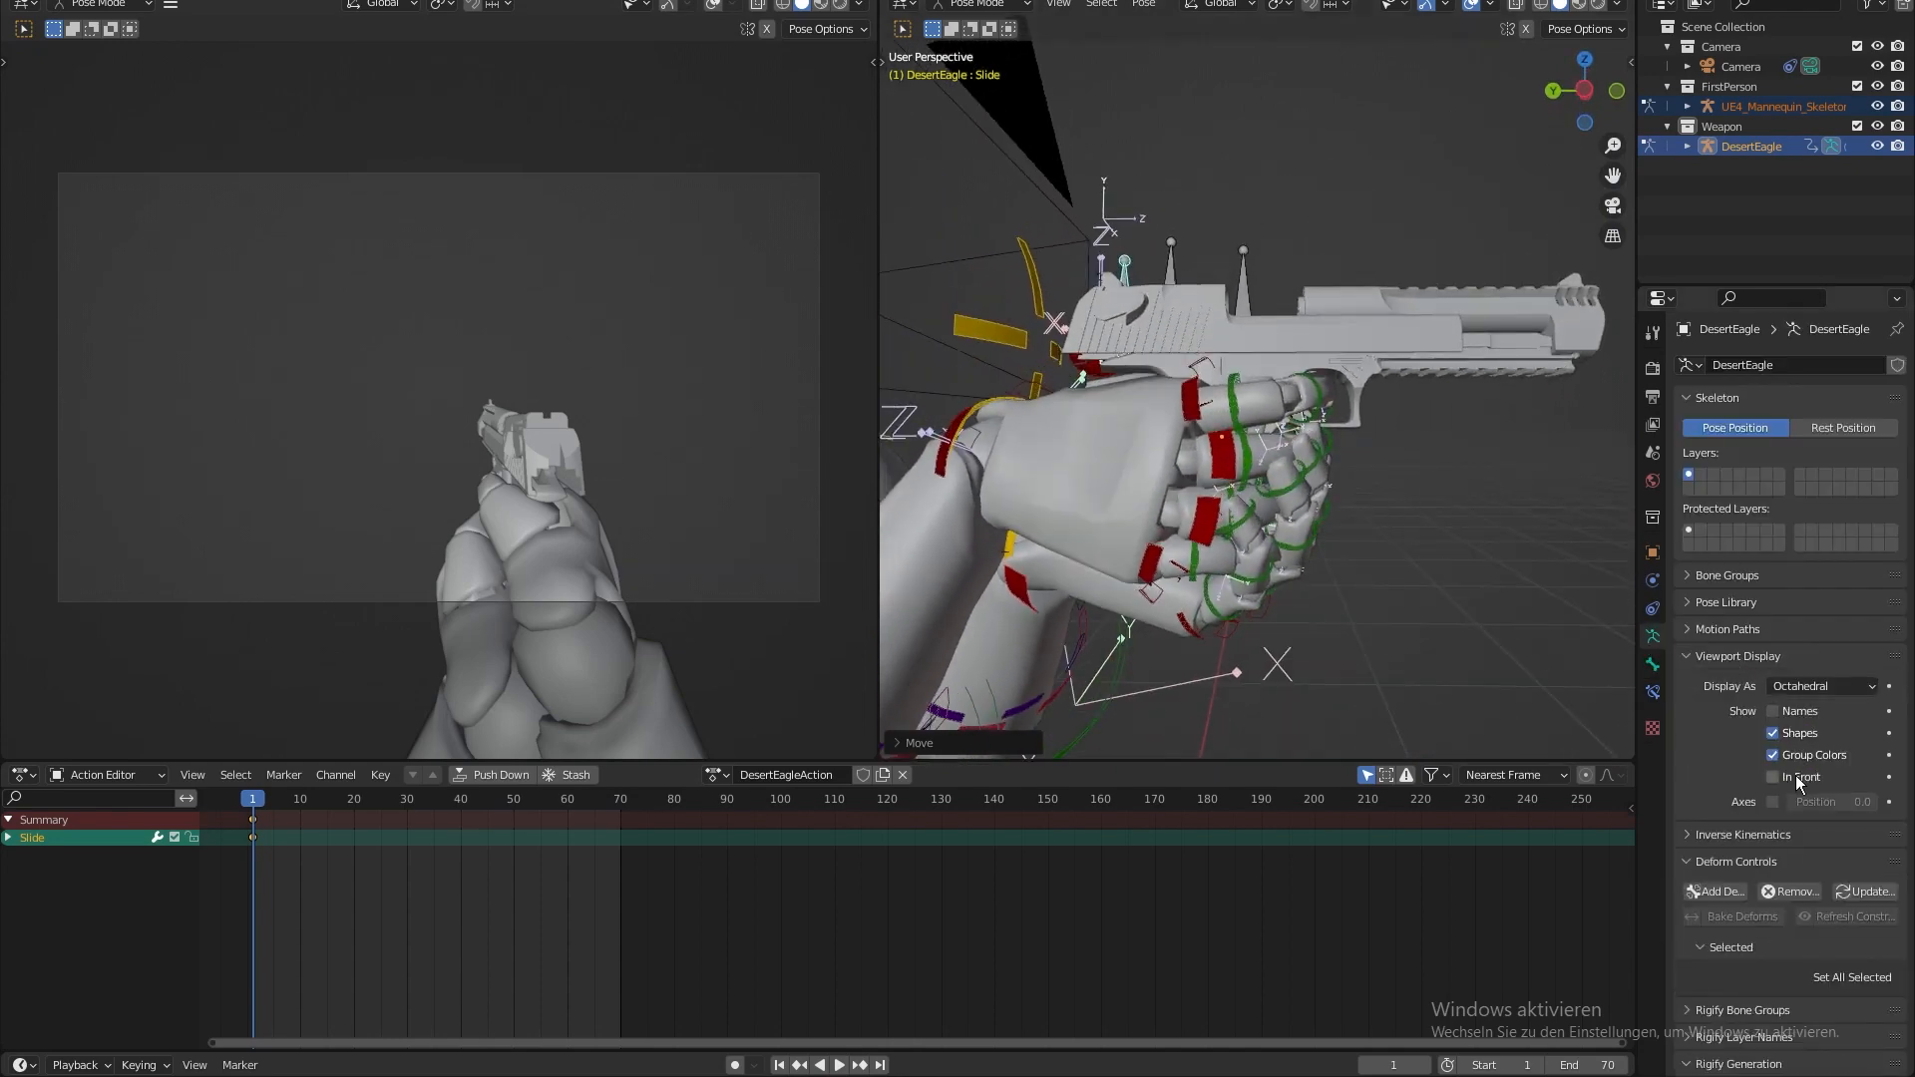
{"action": "left_click", "coordinate": [1795, 775]}
{"action": "middle_click_drag", "start_coordinate": [1516, 638], "coordinate": [1280, 530]}
- Try pulling the Magazine bone out of the pistol grip, and undo the move
{"action": "left_click", "coordinate": [1177, 532]}
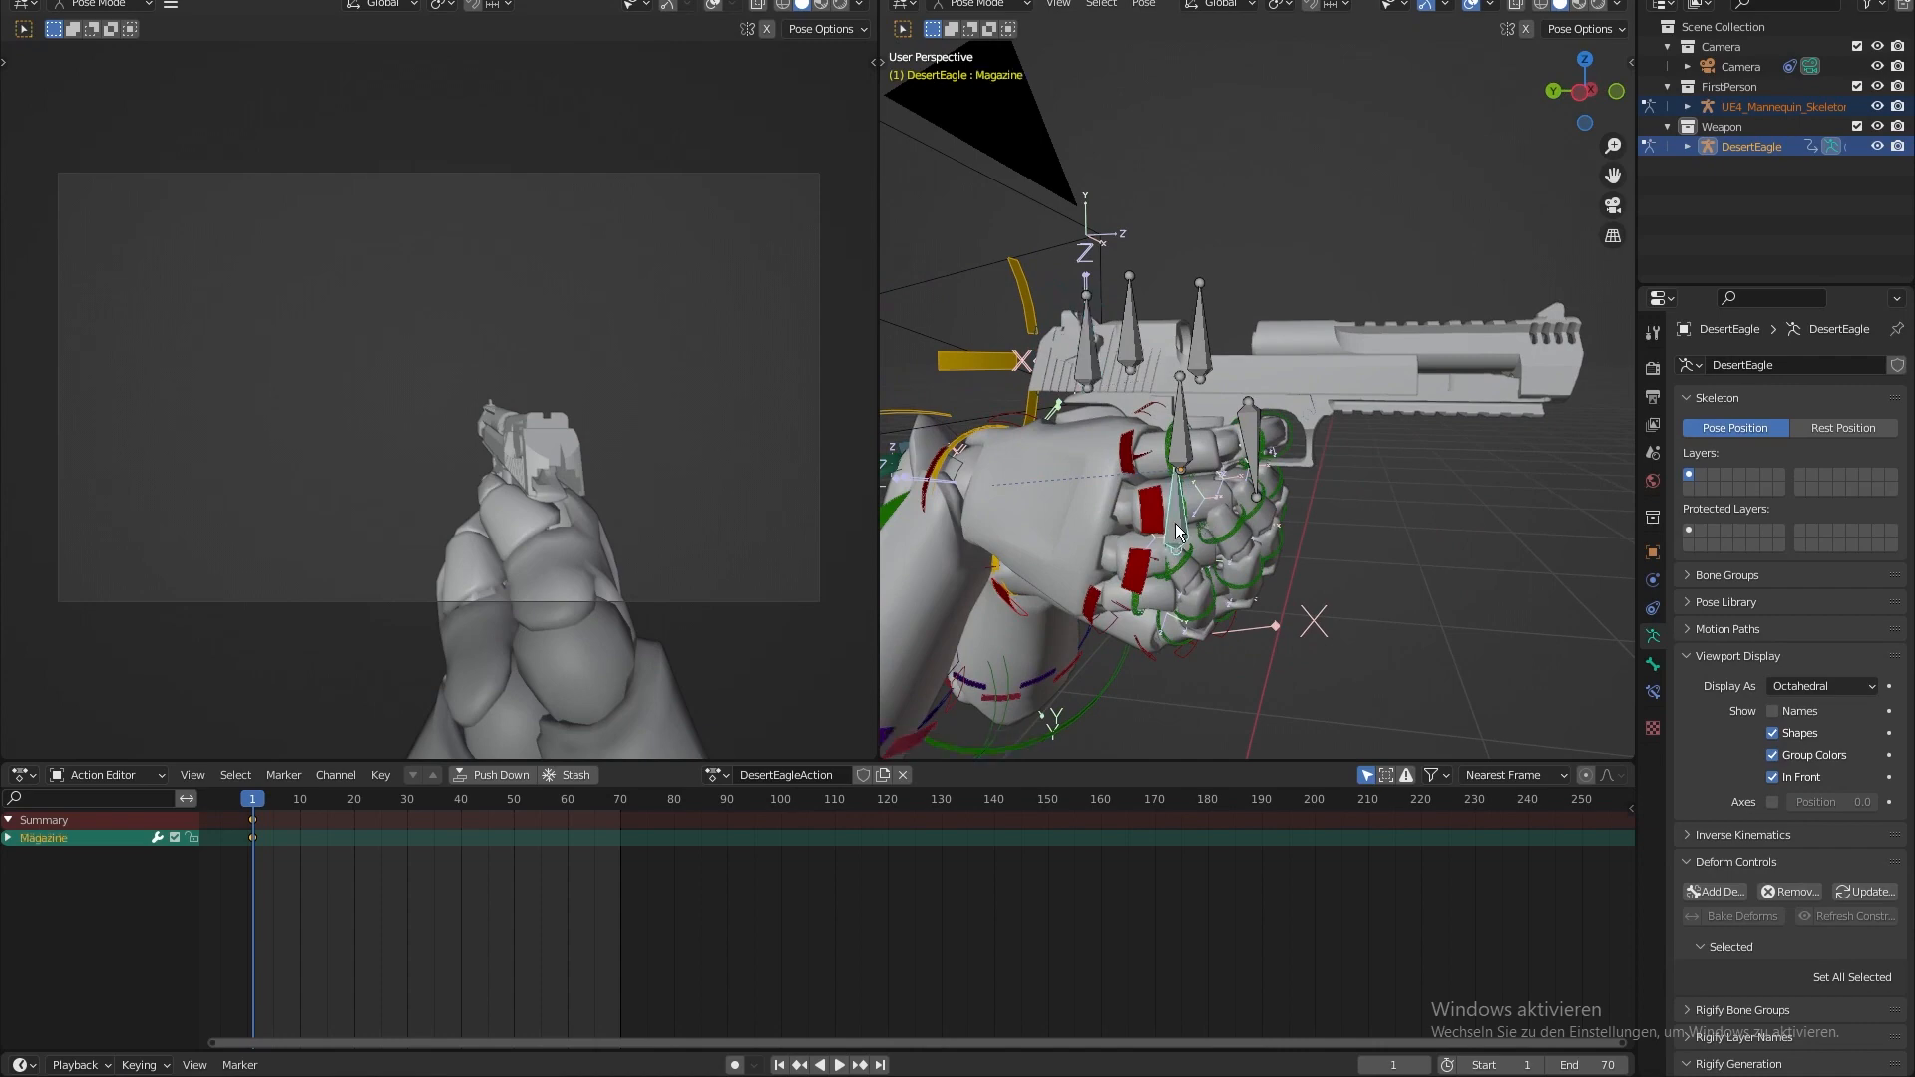
{"action": "left_click_drag", "start_coordinate": [1177, 531], "coordinate": [1445, 584]}
{"action": "middle_click_drag", "start_coordinate": [1445, 584], "coordinate": [1408, 571]}
{"action": "left_click_drag", "start_coordinate": [1295, 583], "coordinate": [1273, 521]}
{"action": "left_click", "coordinate": [1193, 455]}
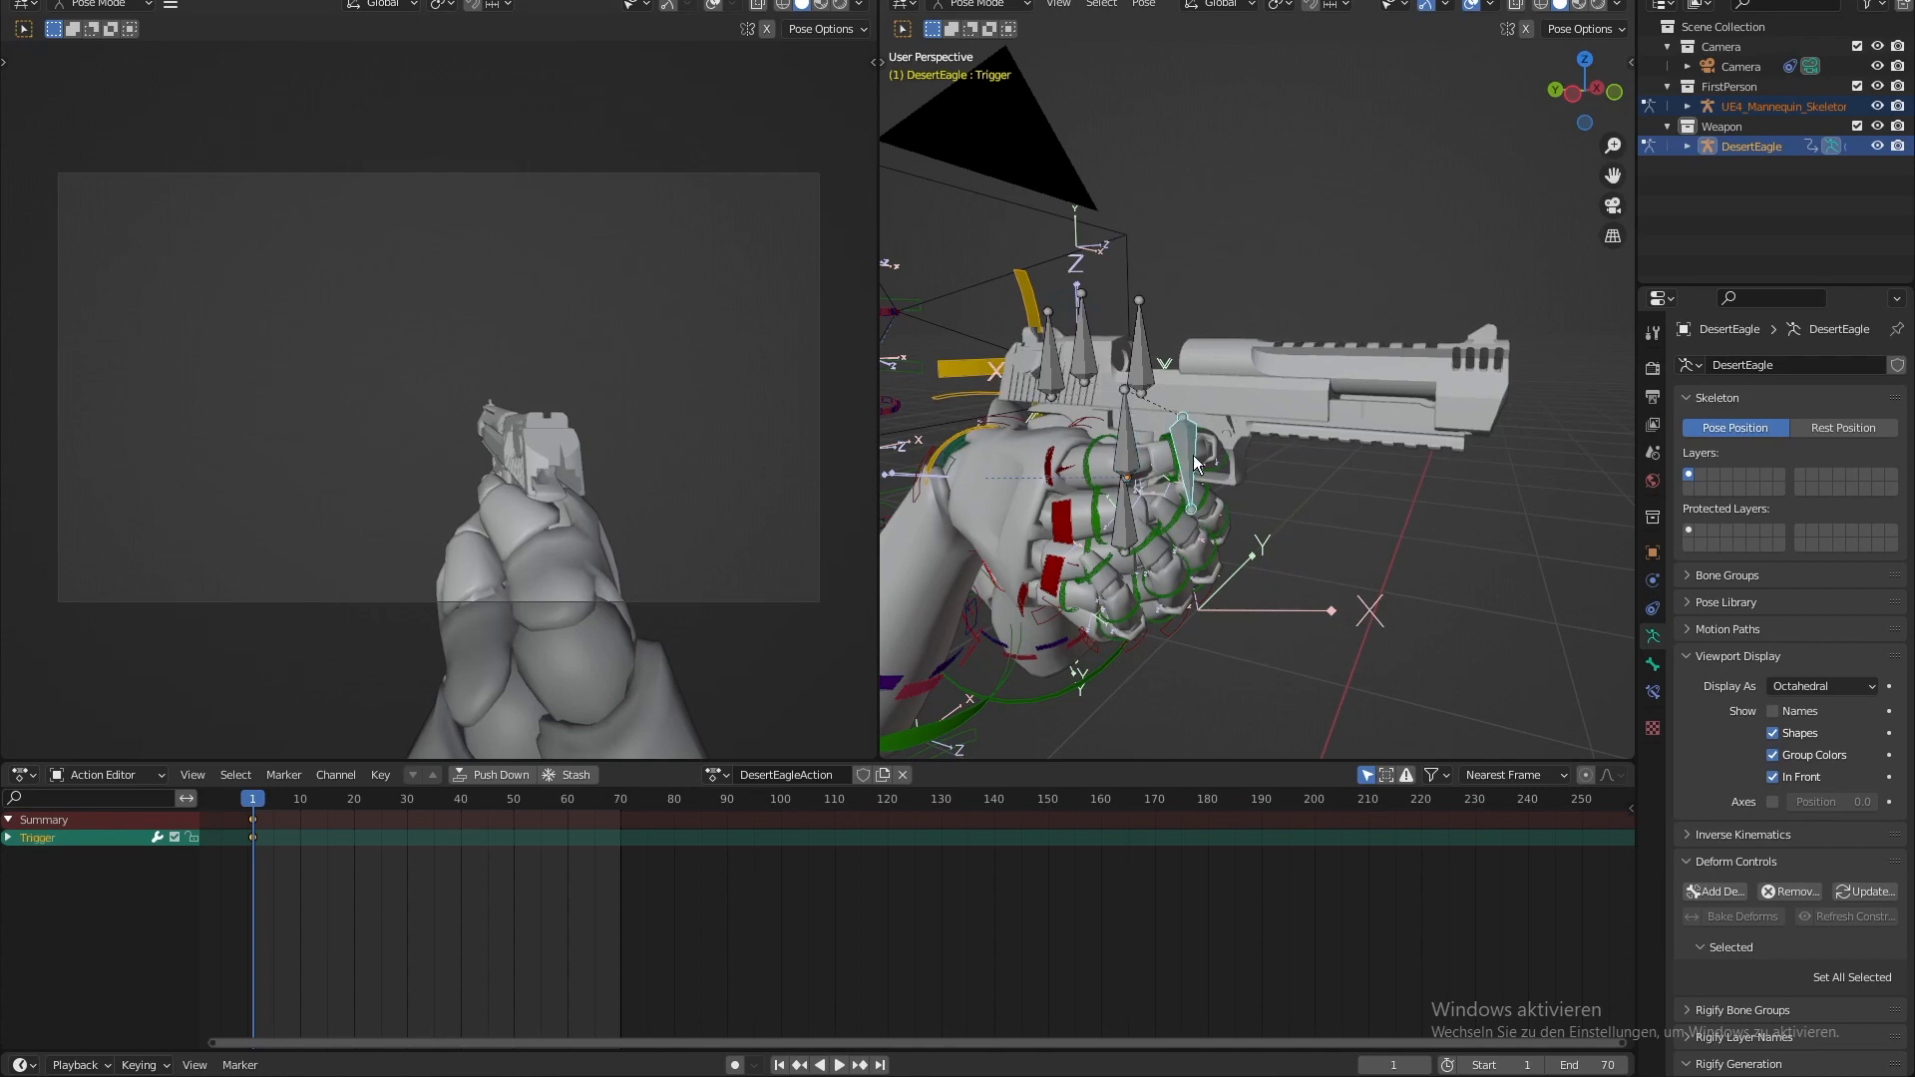
{"action": "left_click", "coordinate": [1143, 500]}
{"action": "left_click", "coordinate": [1133, 511]}
{"action": "left_click_drag", "start_coordinate": [1133, 510], "coordinate": [1337, 582]}
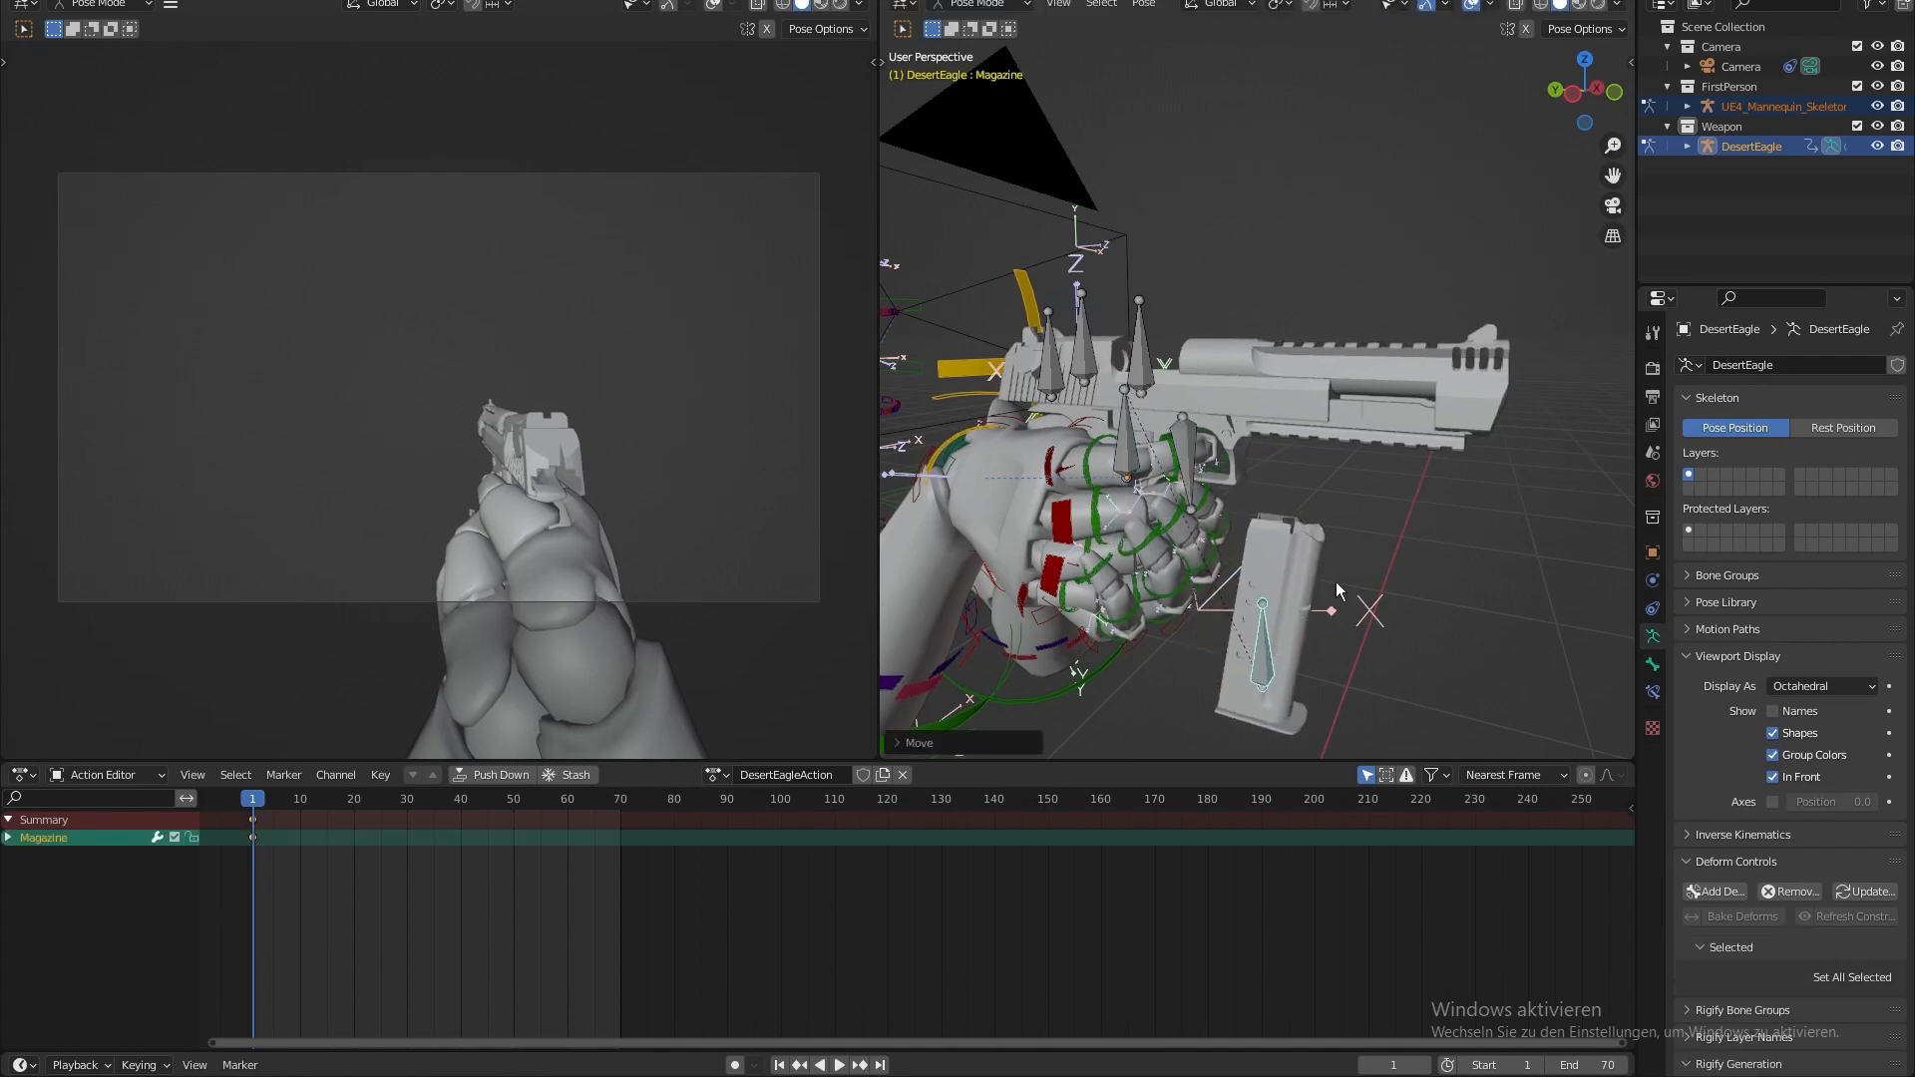
{"action": "mouse_move", "coordinate": [1336, 583]}
{"action": "middle_mouse_down"}
{"action": "mouse_move", "coordinate": [1308, 643]}
{"action": "mouse_move", "coordinate": [1181, 643]}
{"action": "mouse_move", "coordinate": [1063, 546]}
{"action": "mouse_move", "coordinate": [1312, 559]}
{"action": "middle_mouse_up"}
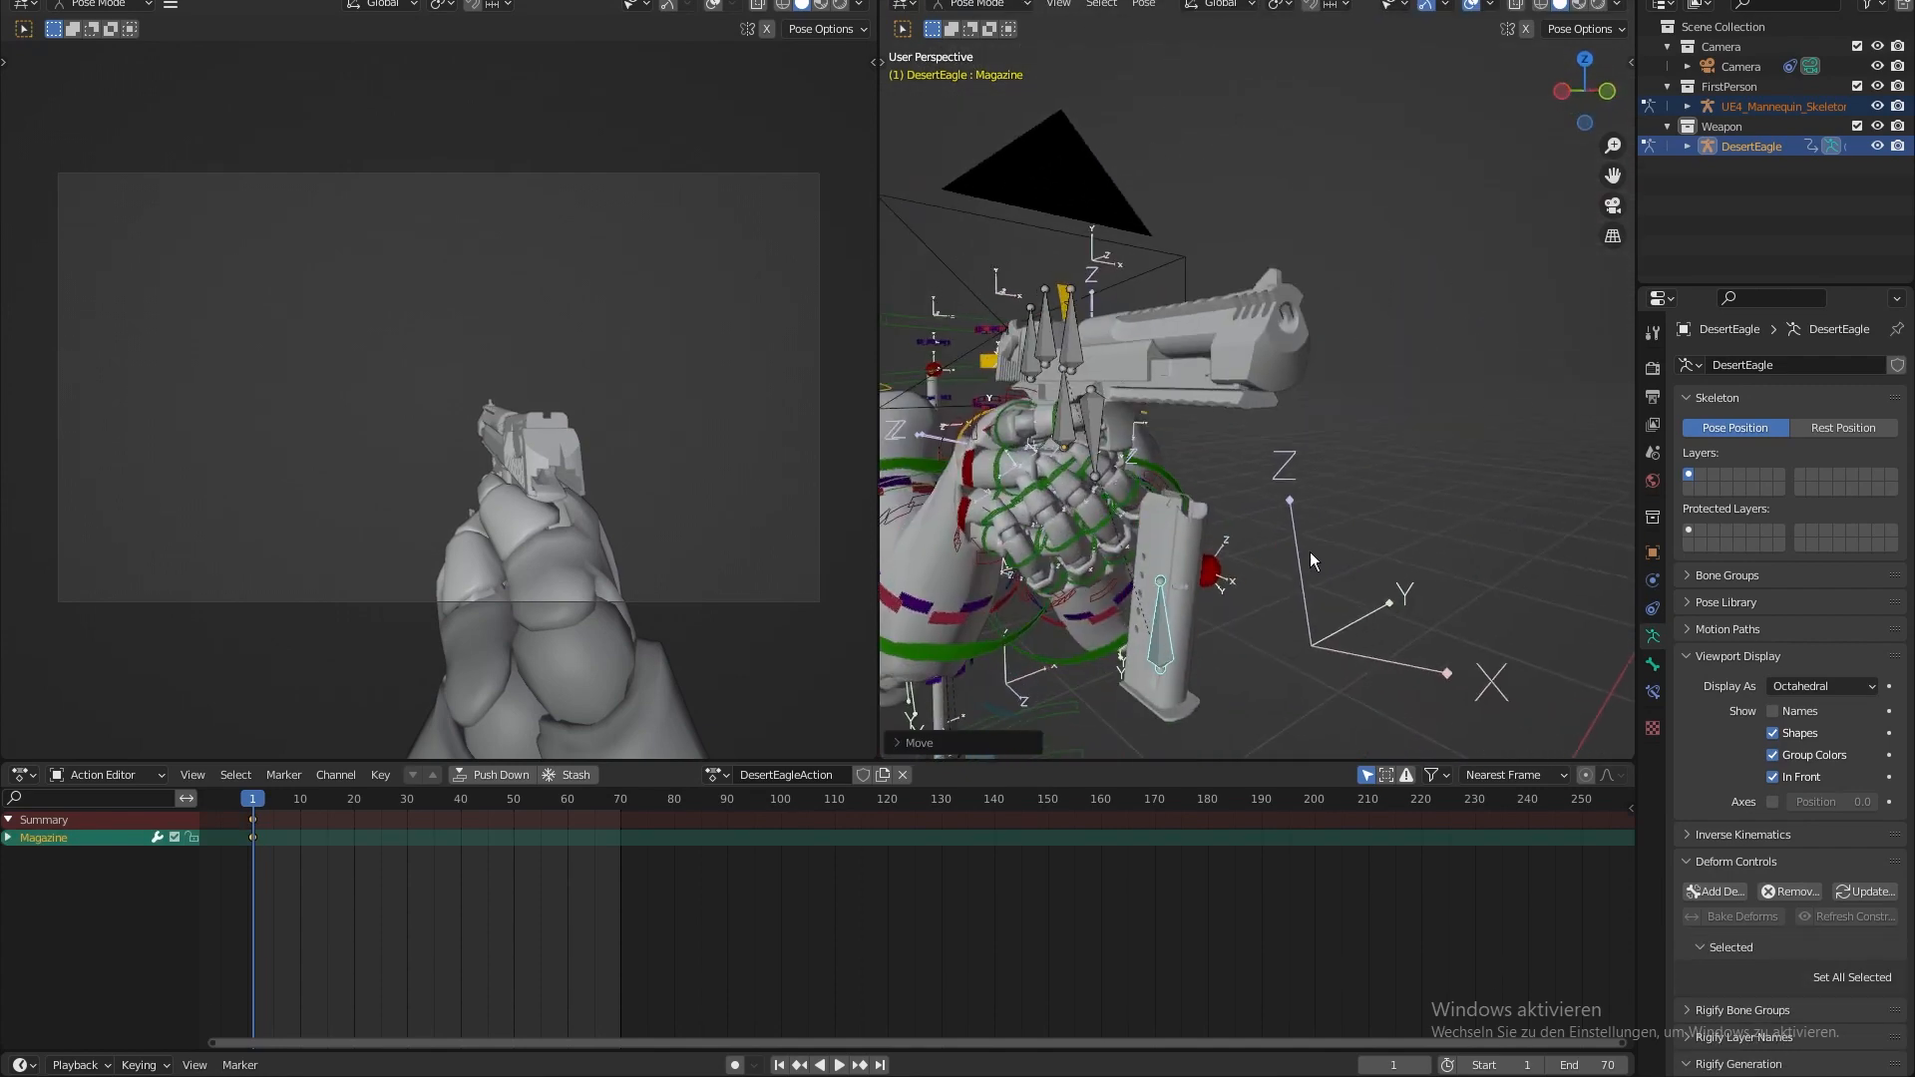
{"action": "key", "text": "ctrl+z"}
{"action": "middle_click_drag", "start_coordinate": [1137, 537], "coordinate": [1290, 539]}
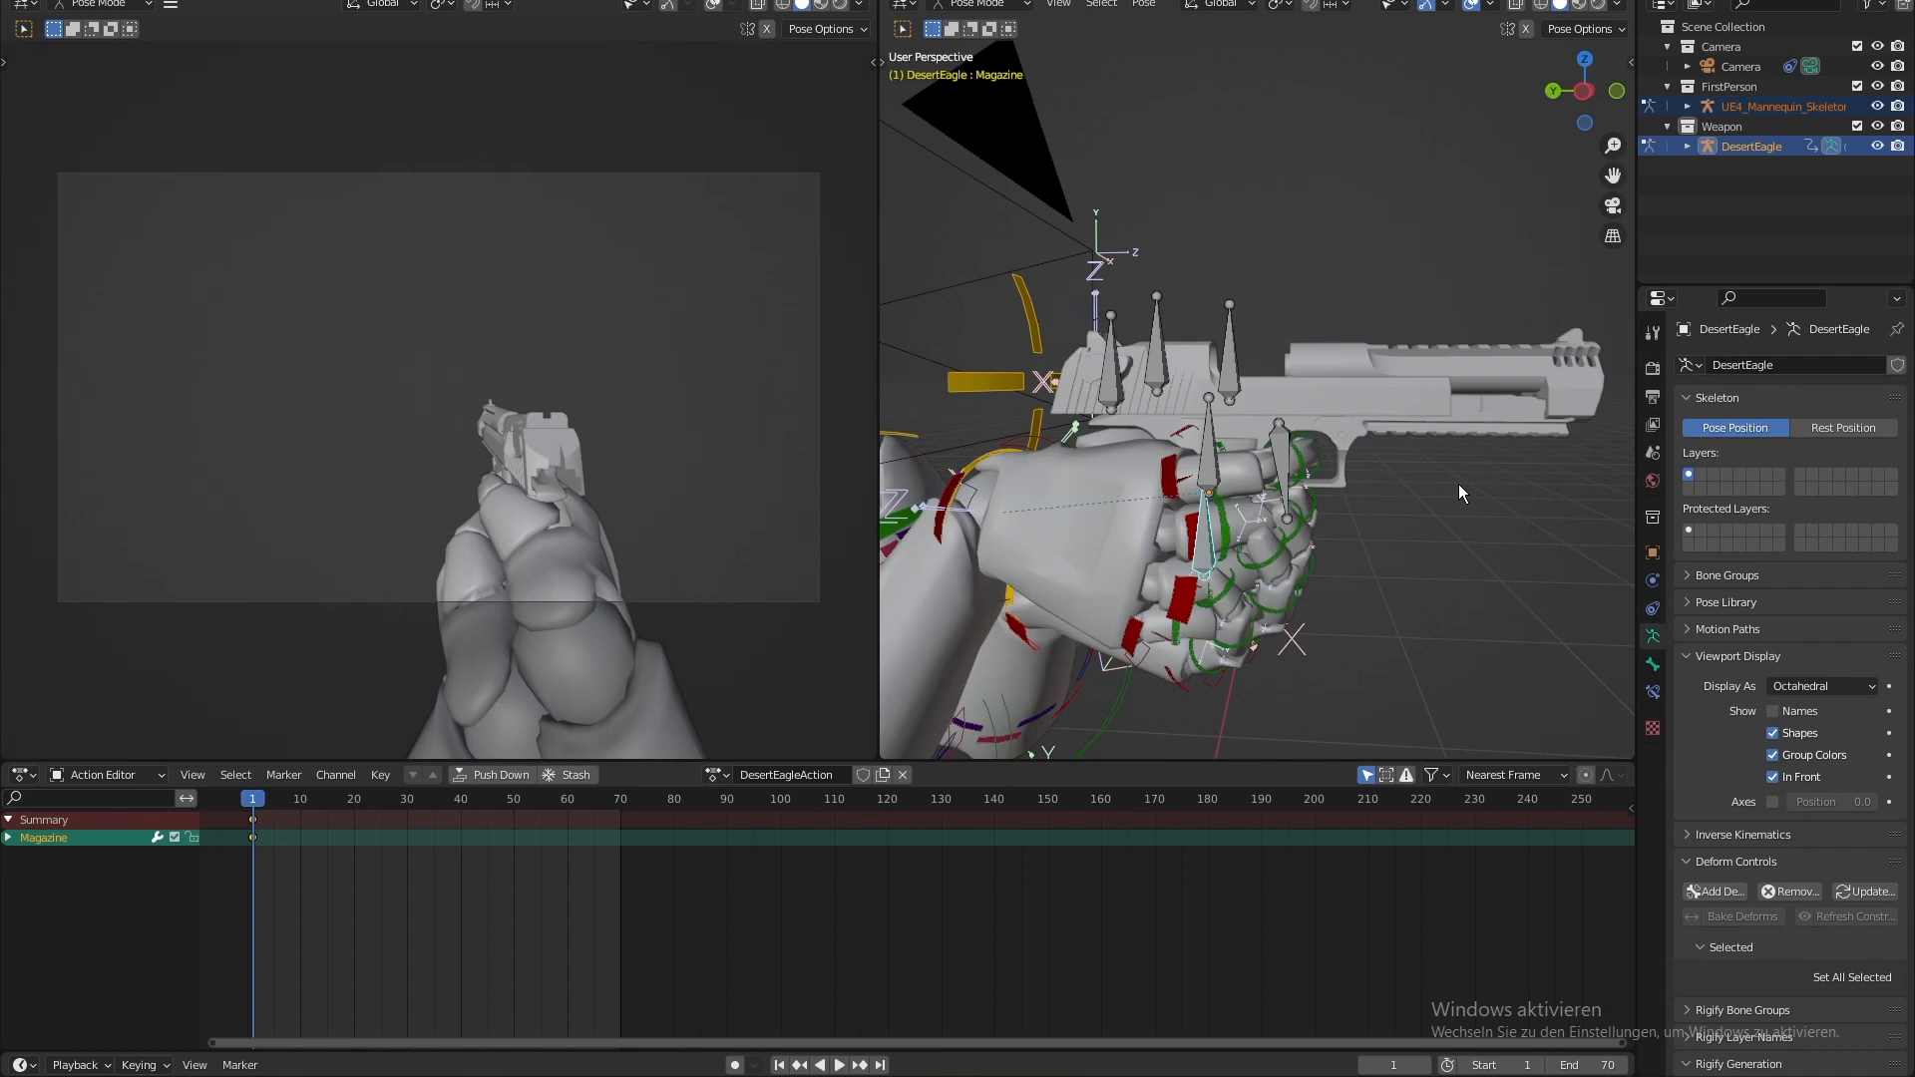
- Advance the timeline to frame 4 and turn on auto keying
{"action": "key", "text": "space"}
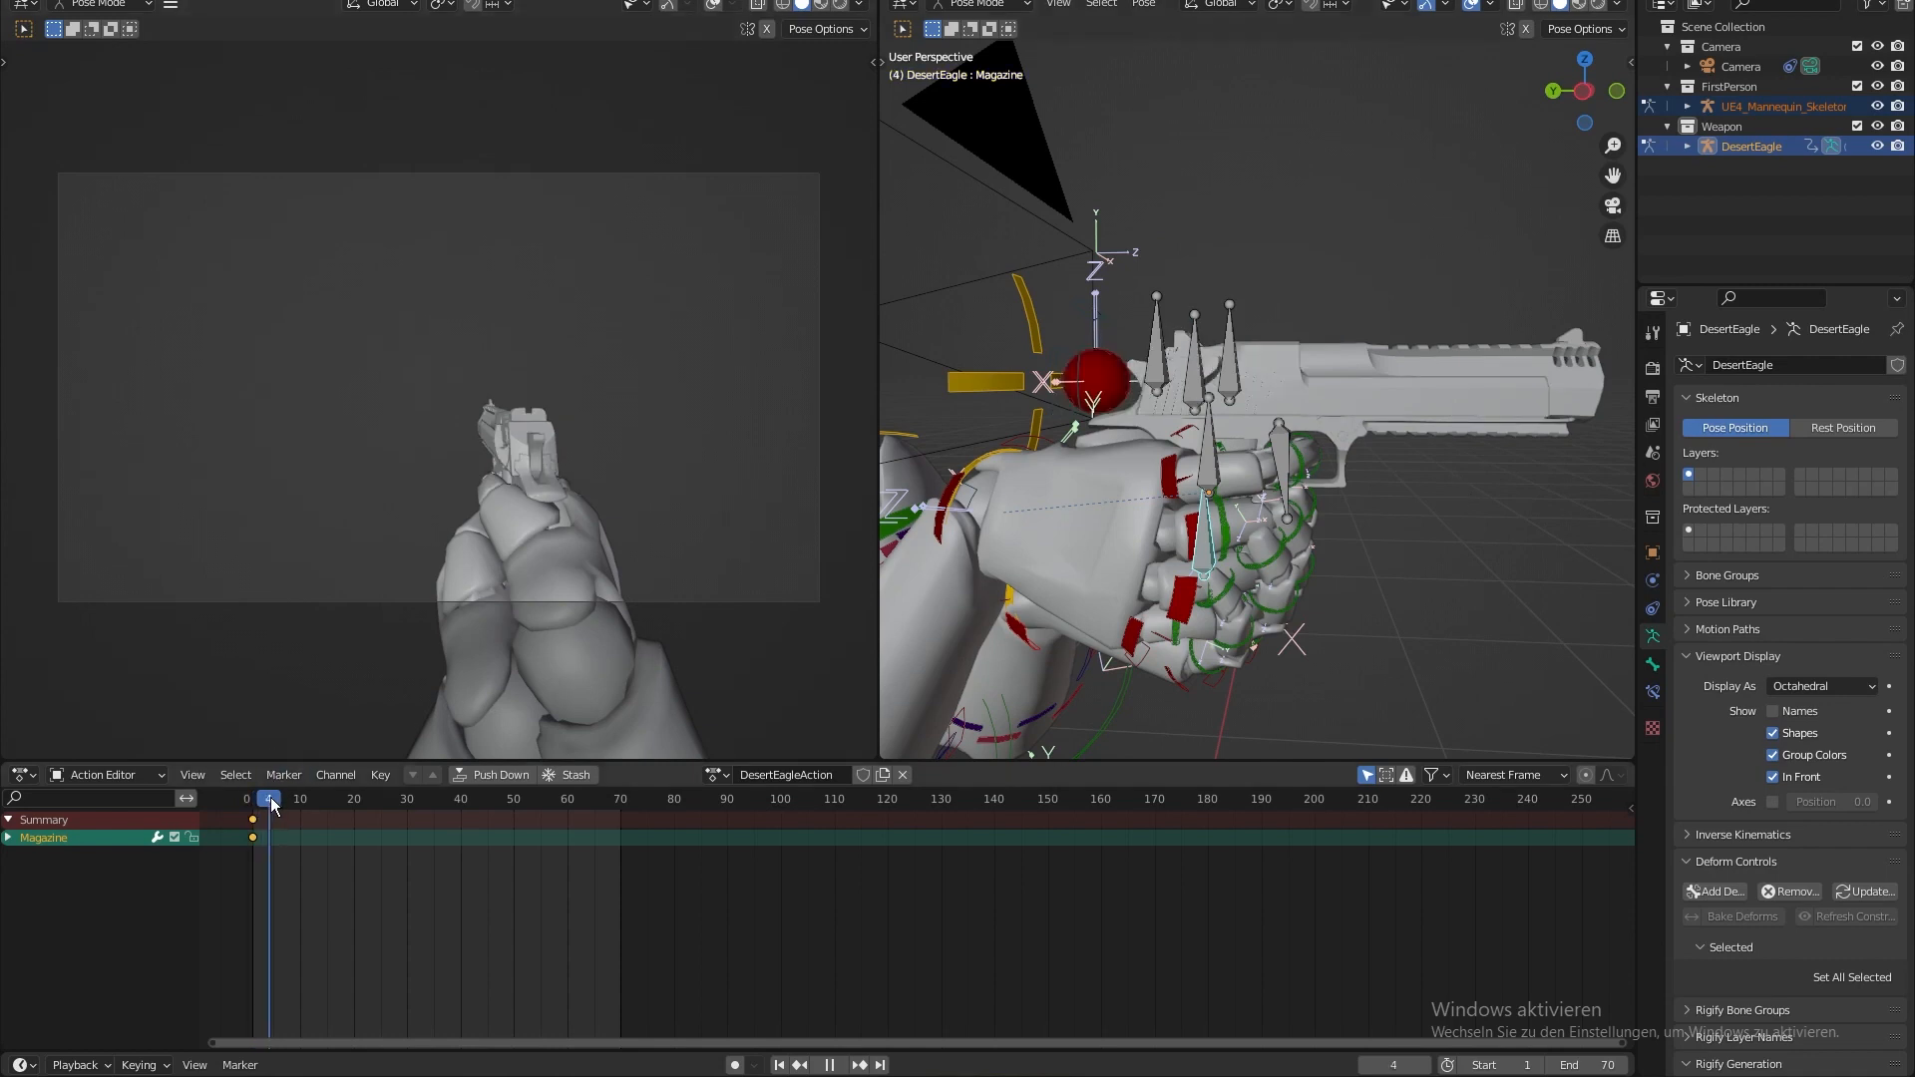
{"action": "key", "text": "space"}
{"action": "middle_click_drag", "start_coordinate": [1384, 537], "coordinate": [1440, 598], "text": "shift"}
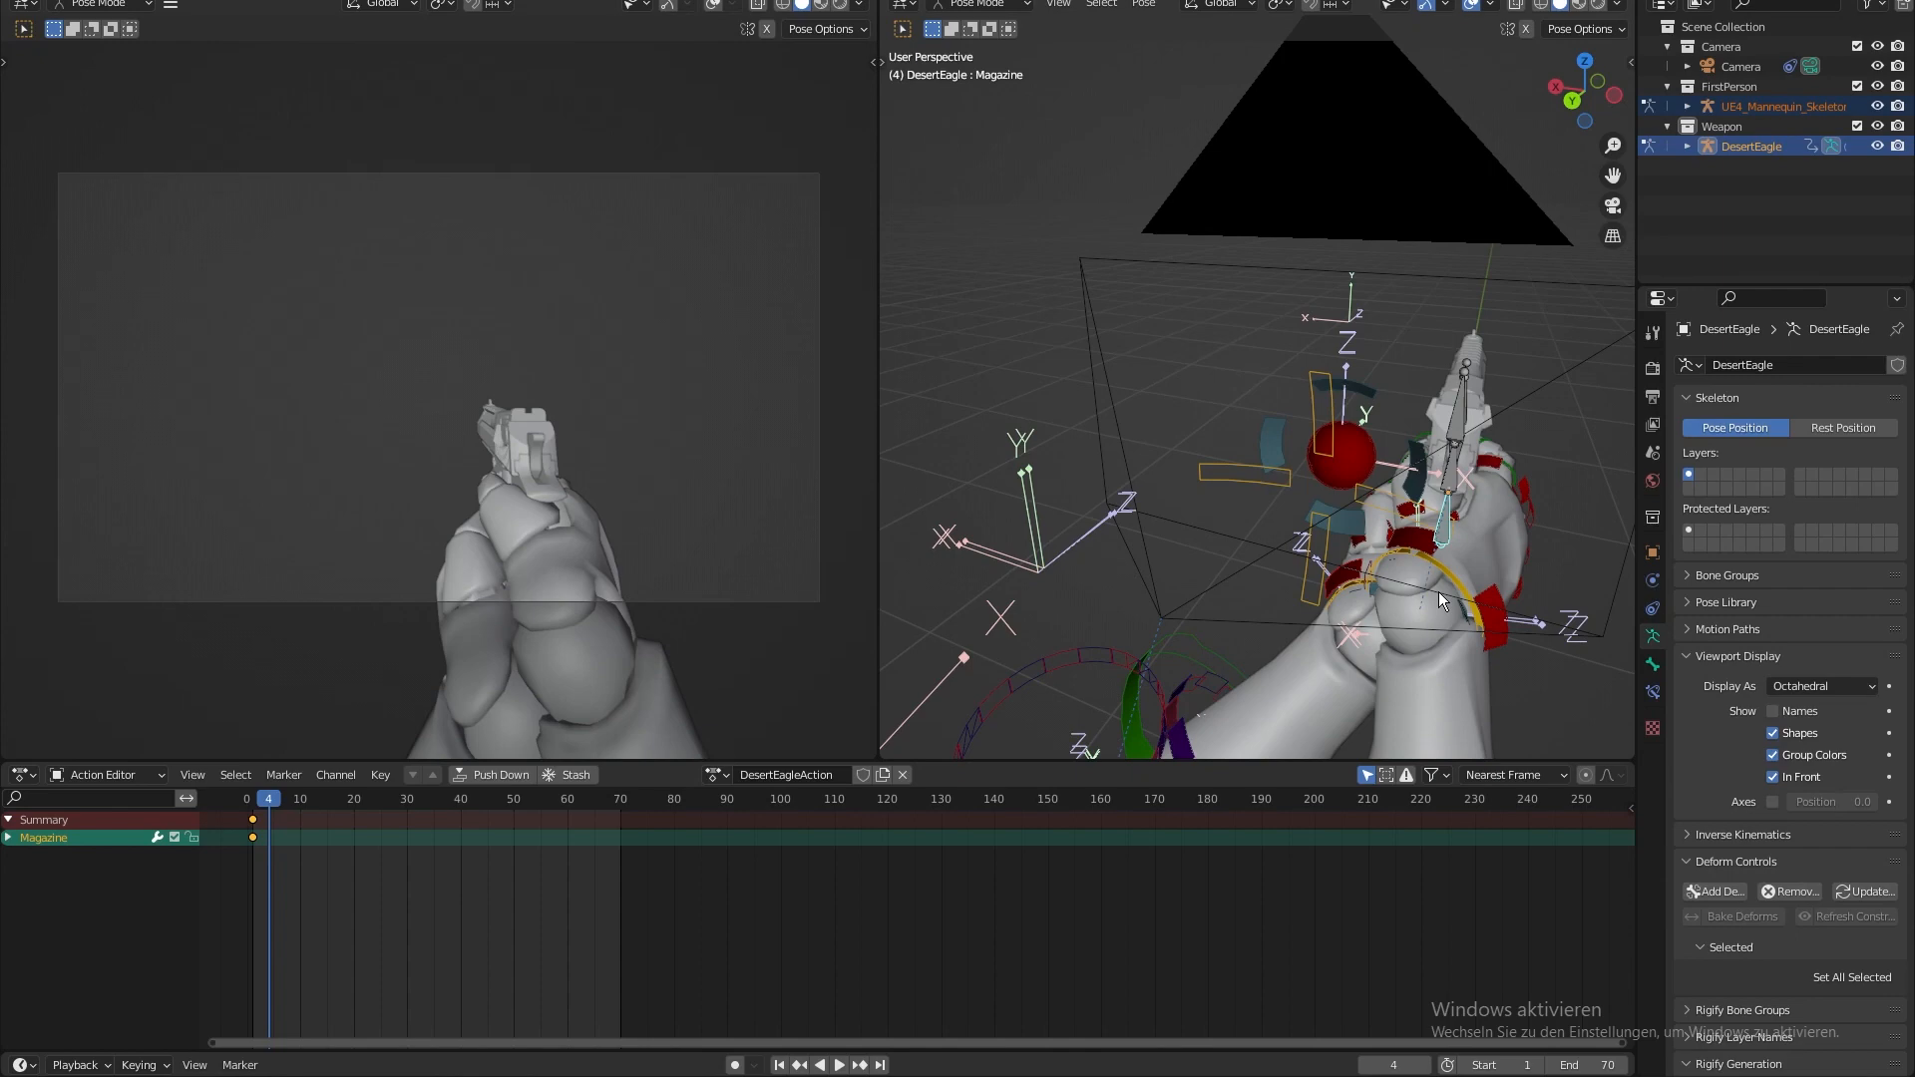
{"action": "middle_click_drag", "start_coordinate": [1440, 598], "coordinate": [1356, 467]}
{"action": "key", "text": "KP_1"}
{"action": "middle_click_drag", "start_coordinate": [1211, 672], "coordinate": [1219, 559], "text": "shift"}
{"action": "left_click", "coordinate": [735, 1065]}
- At frame 4, rotate the left hand control TB_hand_l in front view and move it away from the pistol
{"action": "left_click", "coordinate": [1284, 477]}
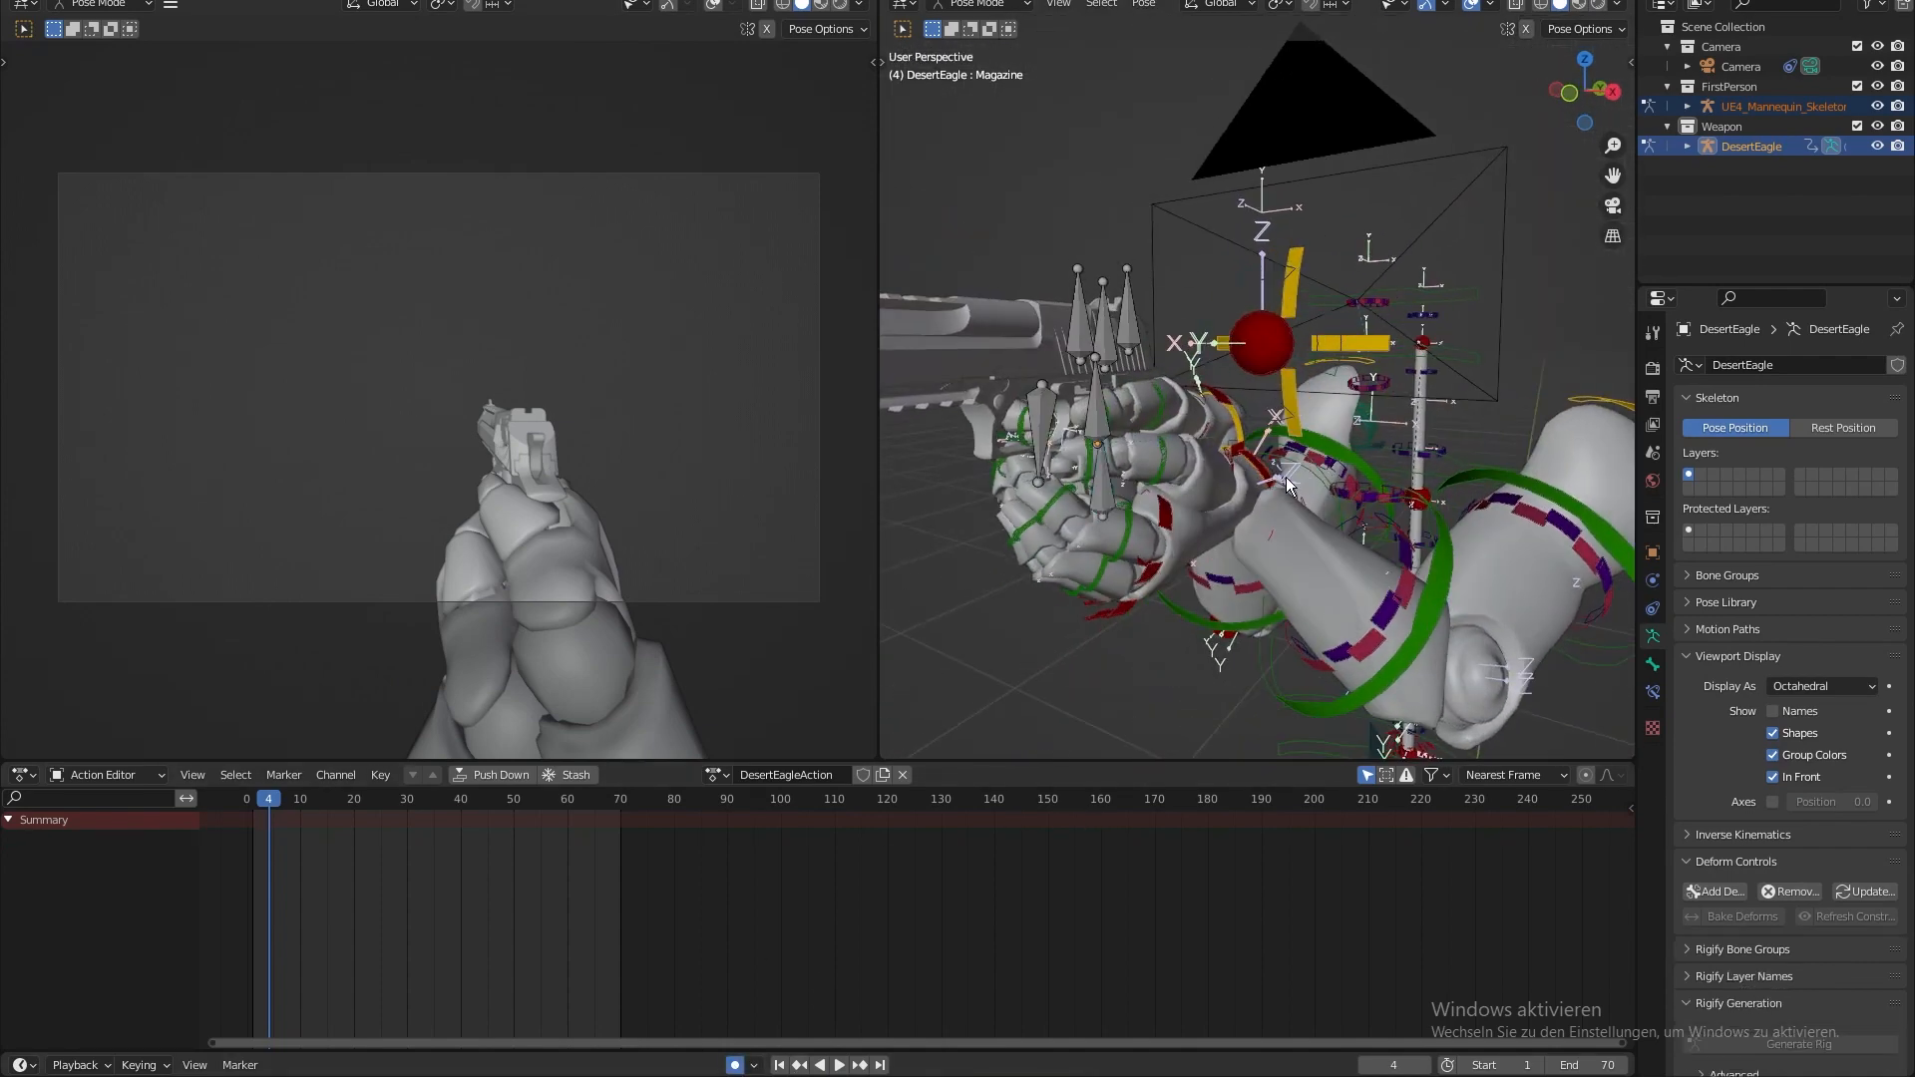
{"action": "key", "text": "KP_1"}
{"action": "middle_click_drag", "start_coordinate": [1392, 429], "coordinate": [1278, 356], "text": "shift"}
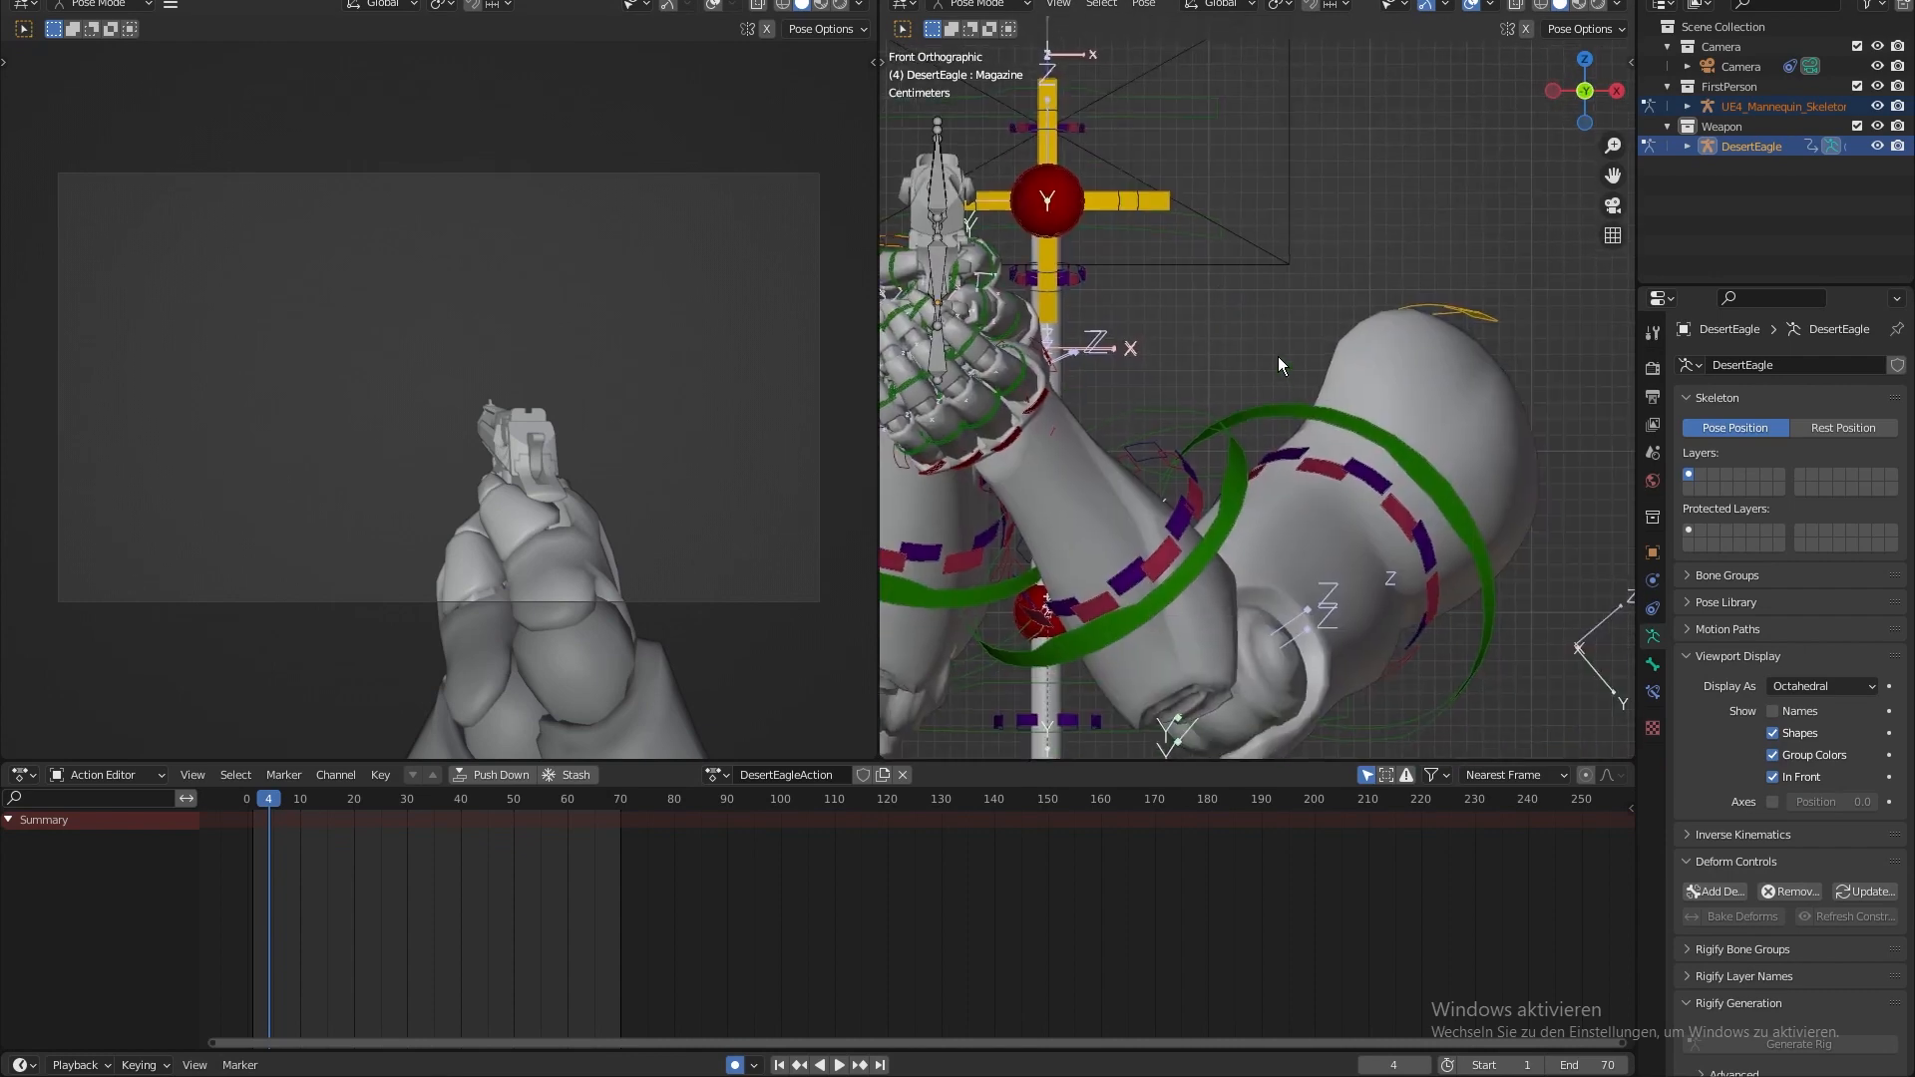
{"action": "middle_click_drag", "start_coordinate": [1163, 329], "coordinate": [1105, 332]}
{"action": "left_click", "coordinate": [1171, 339]}
{"action": "left_click", "coordinate": [1184, 351]}
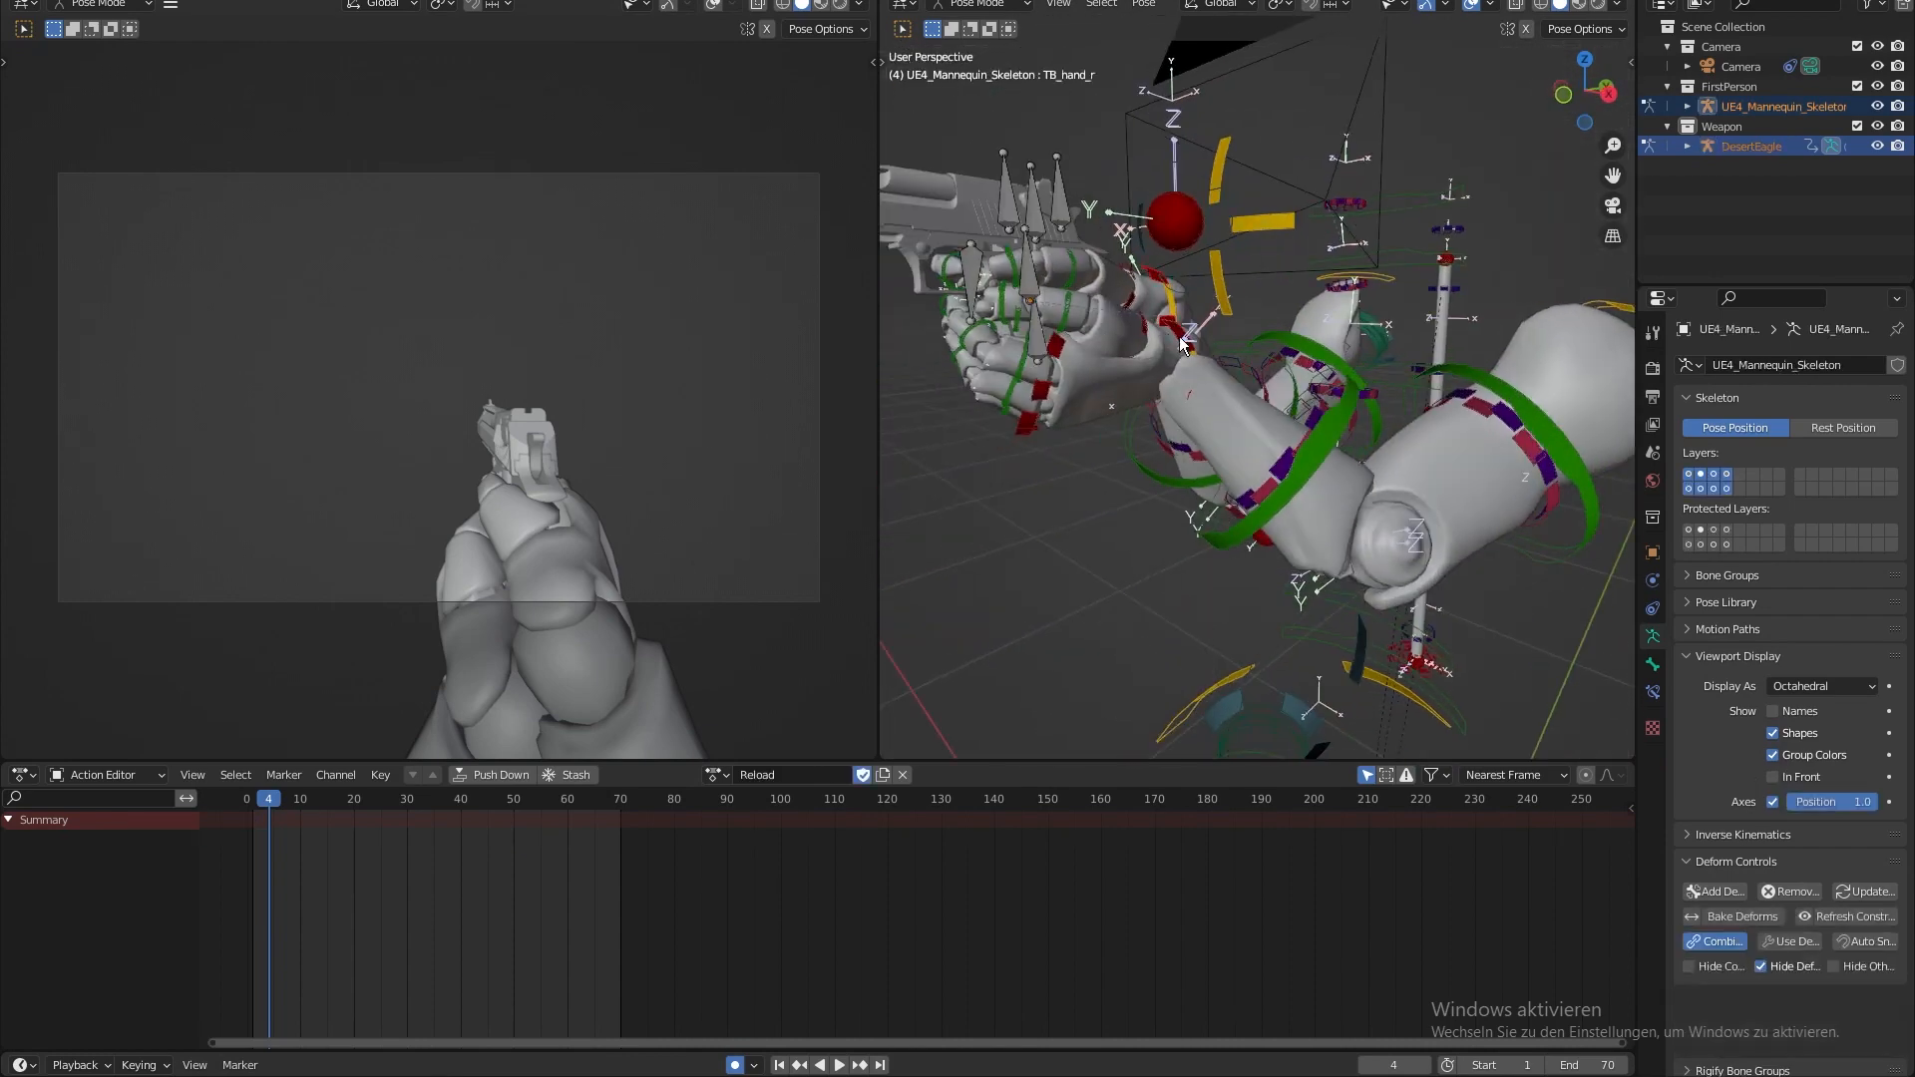
{"action": "left_click", "coordinate": [1185, 342]}
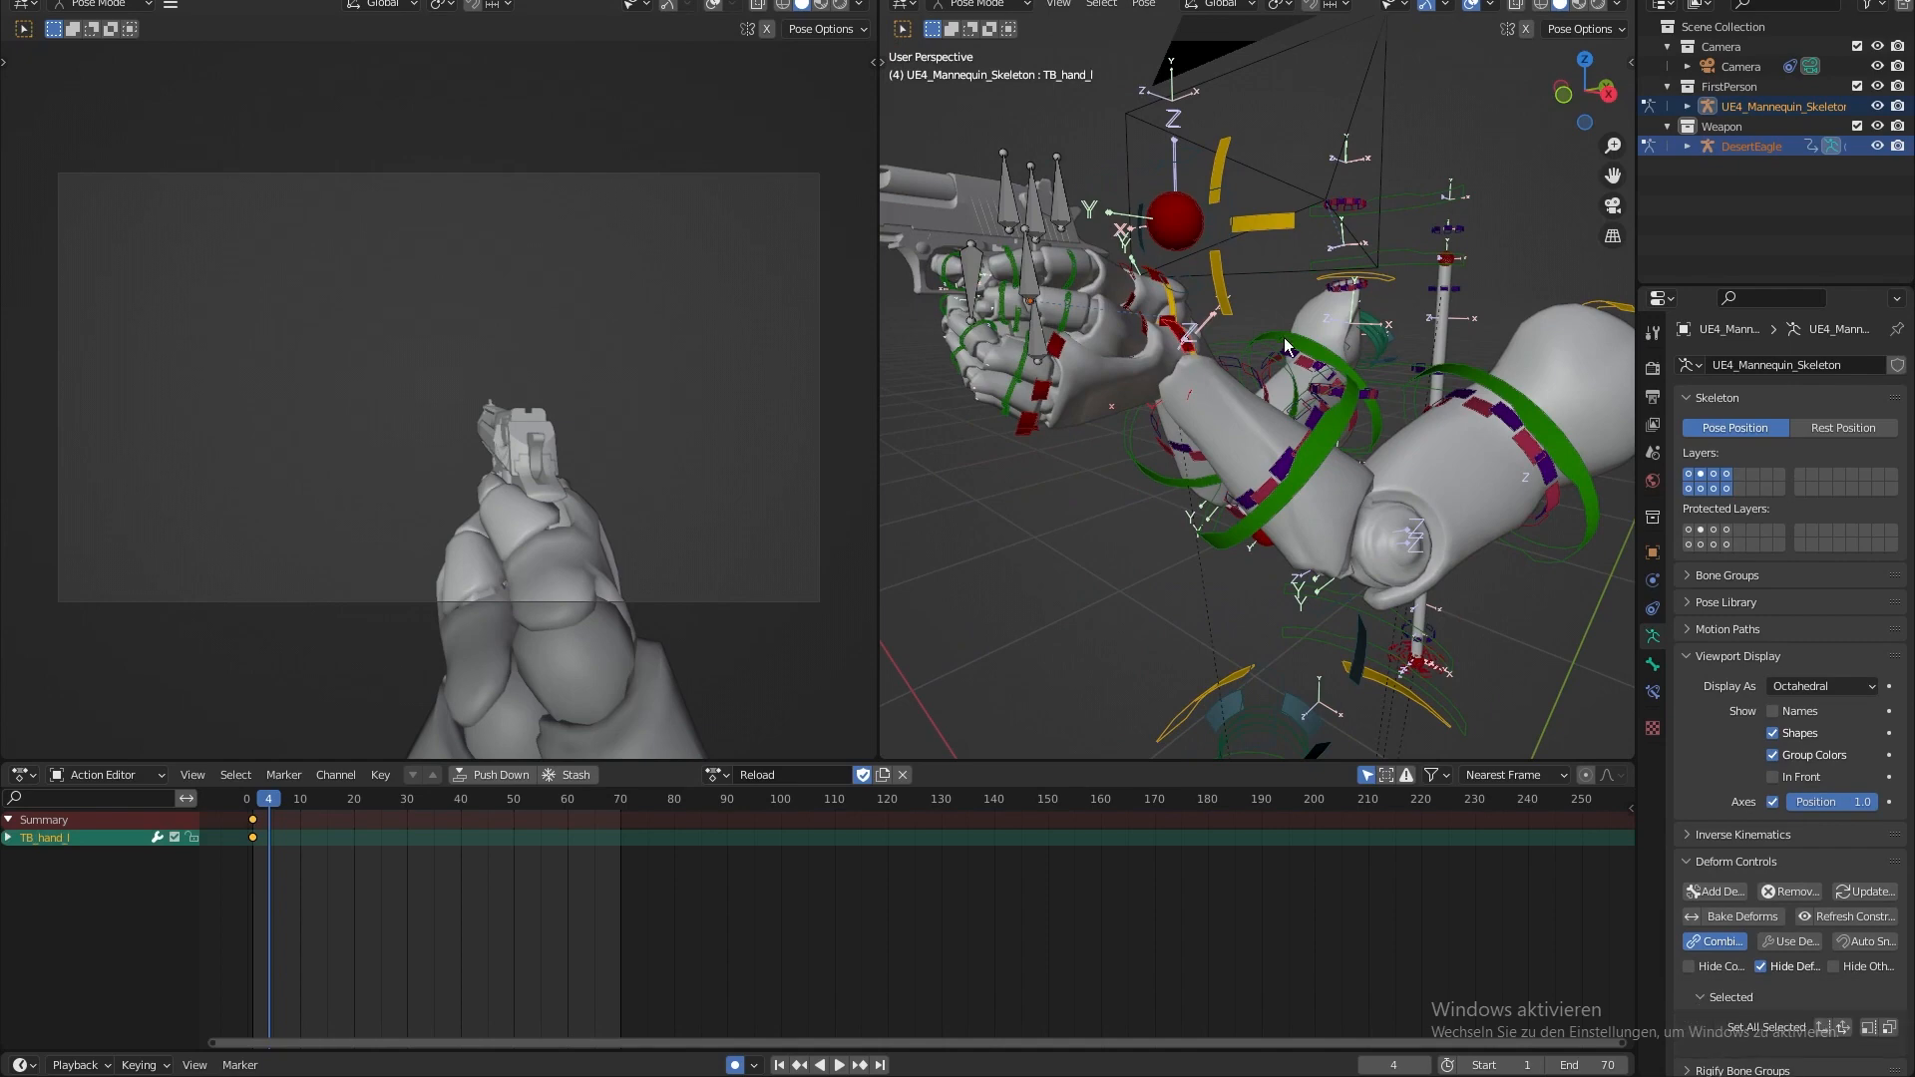
{"action": "key", "text": "KP_1"}
{"action": "key", "text": "r"}
{"action": "left_click", "coordinate": [1147, 290]}
{"action": "key", "text": "g"}
{"action": "left_click", "coordinate": [1326, 310]}
{"action": "key", "text": "r"}
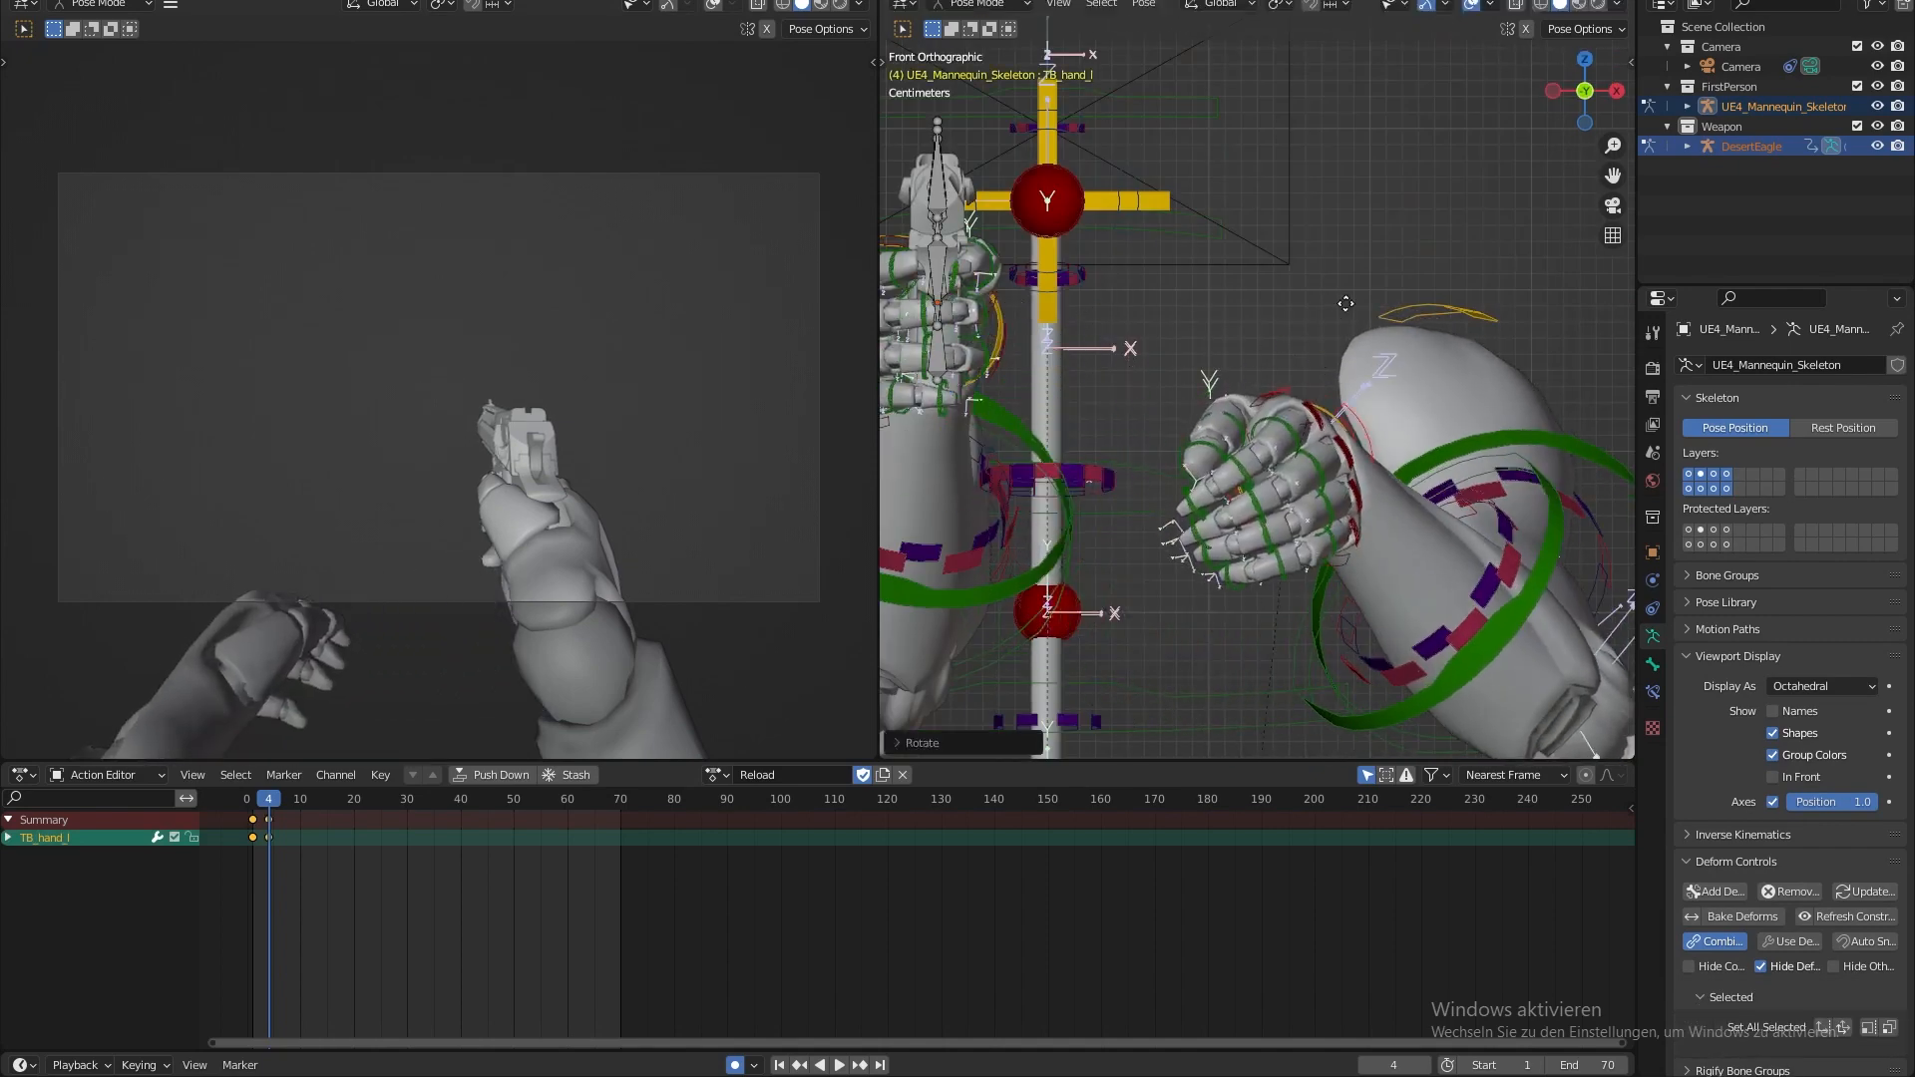
{"action": "left_click", "coordinate": [1346, 301]}
- Lower TB_hand_l at frame 4 until the left hand is out of the camera view
{"action": "key", "text": "g"}
{"action": "left_click", "coordinate": [1435, 564]}
{"action": "middle_click_drag", "start_coordinate": [1394, 548], "coordinate": [1405, 432], "text": "shift"}
{"action": "key", "text": "s"}
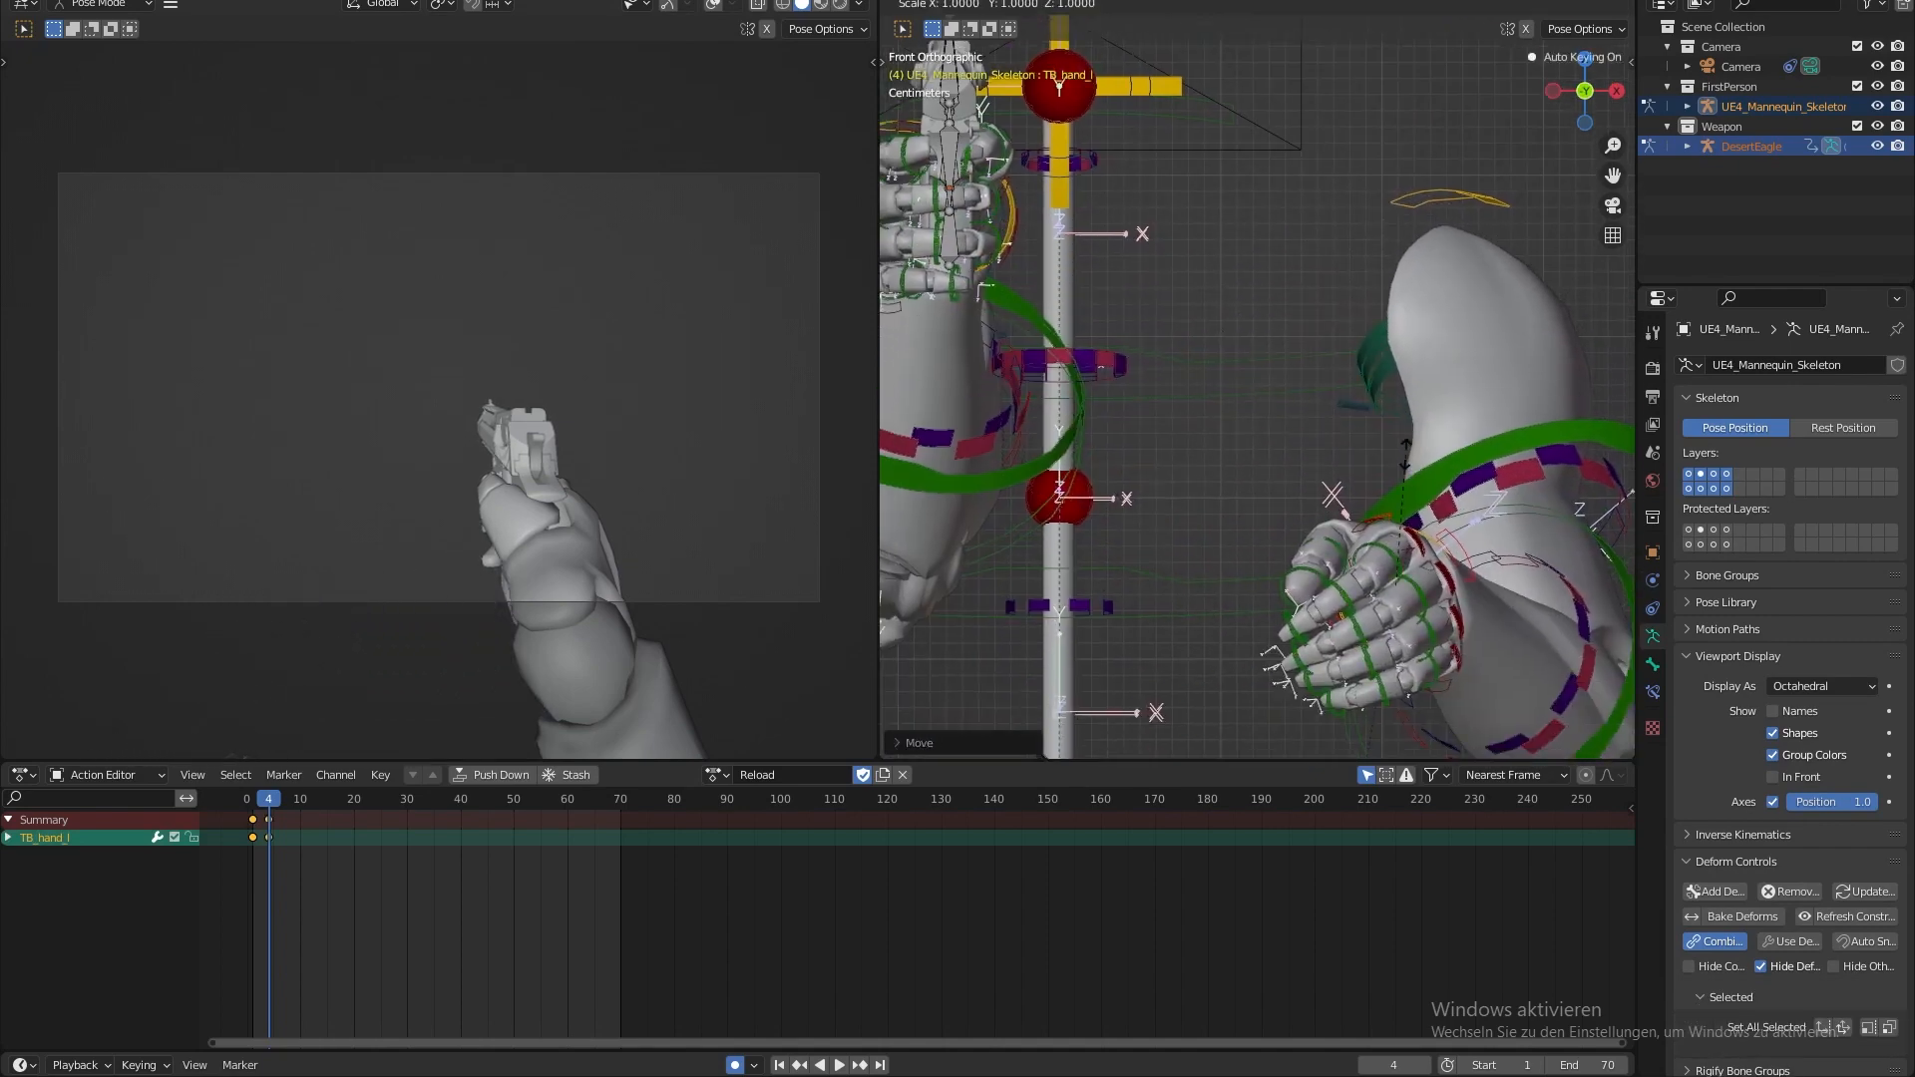
{"action": "left_click", "coordinate": [1405, 453]}
{"action": "middle_click_drag", "start_coordinate": [1255, 444], "coordinate": [1417, 510], "text": "shift"}
{"action": "scroll", "coordinate": [1157, 374], "scroll_direction": "up", "scroll_amount": 2}
{"action": "middle_click_drag", "start_coordinate": [1157, 345], "coordinate": [1279, 444], "text": "shift"}
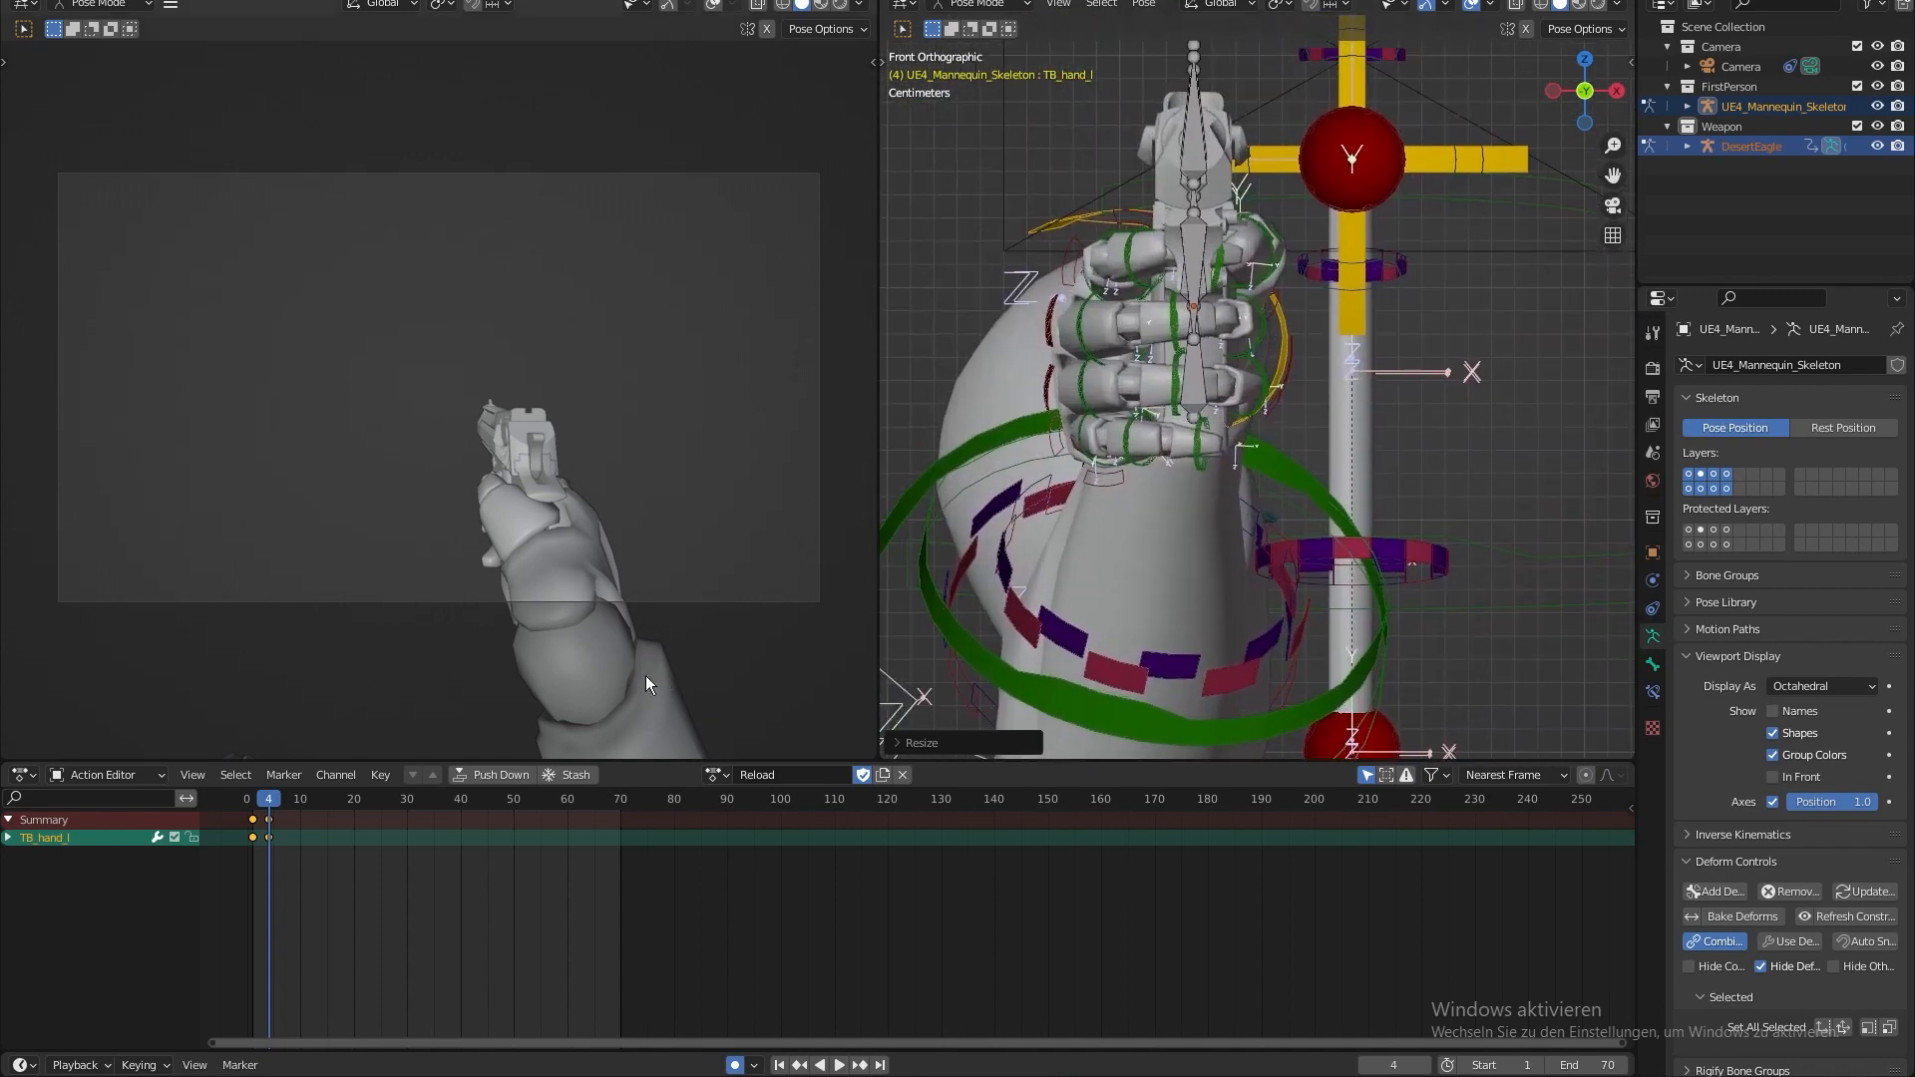
- At frame 4, rotate the right hand control TB_hand_r in front view to tilt the pistol and shift it sideways
{"action": "left_click_drag", "start_coordinate": [268, 804], "coordinate": [270, 814]}
{"action": "mouse_move", "coordinate": [1351, 356]}
{"action": "middle_mouse_down"}
{"action": "mouse_move", "coordinate": [1273, 345]}
{"action": "mouse_move", "coordinate": [1344, 386]}
{"action": "middle_mouse_up"}
{"action": "left_click", "coordinate": [1342, 367]}
{"action": "key", "text": "KP_1"}
{"action": "key", "text": "r"}
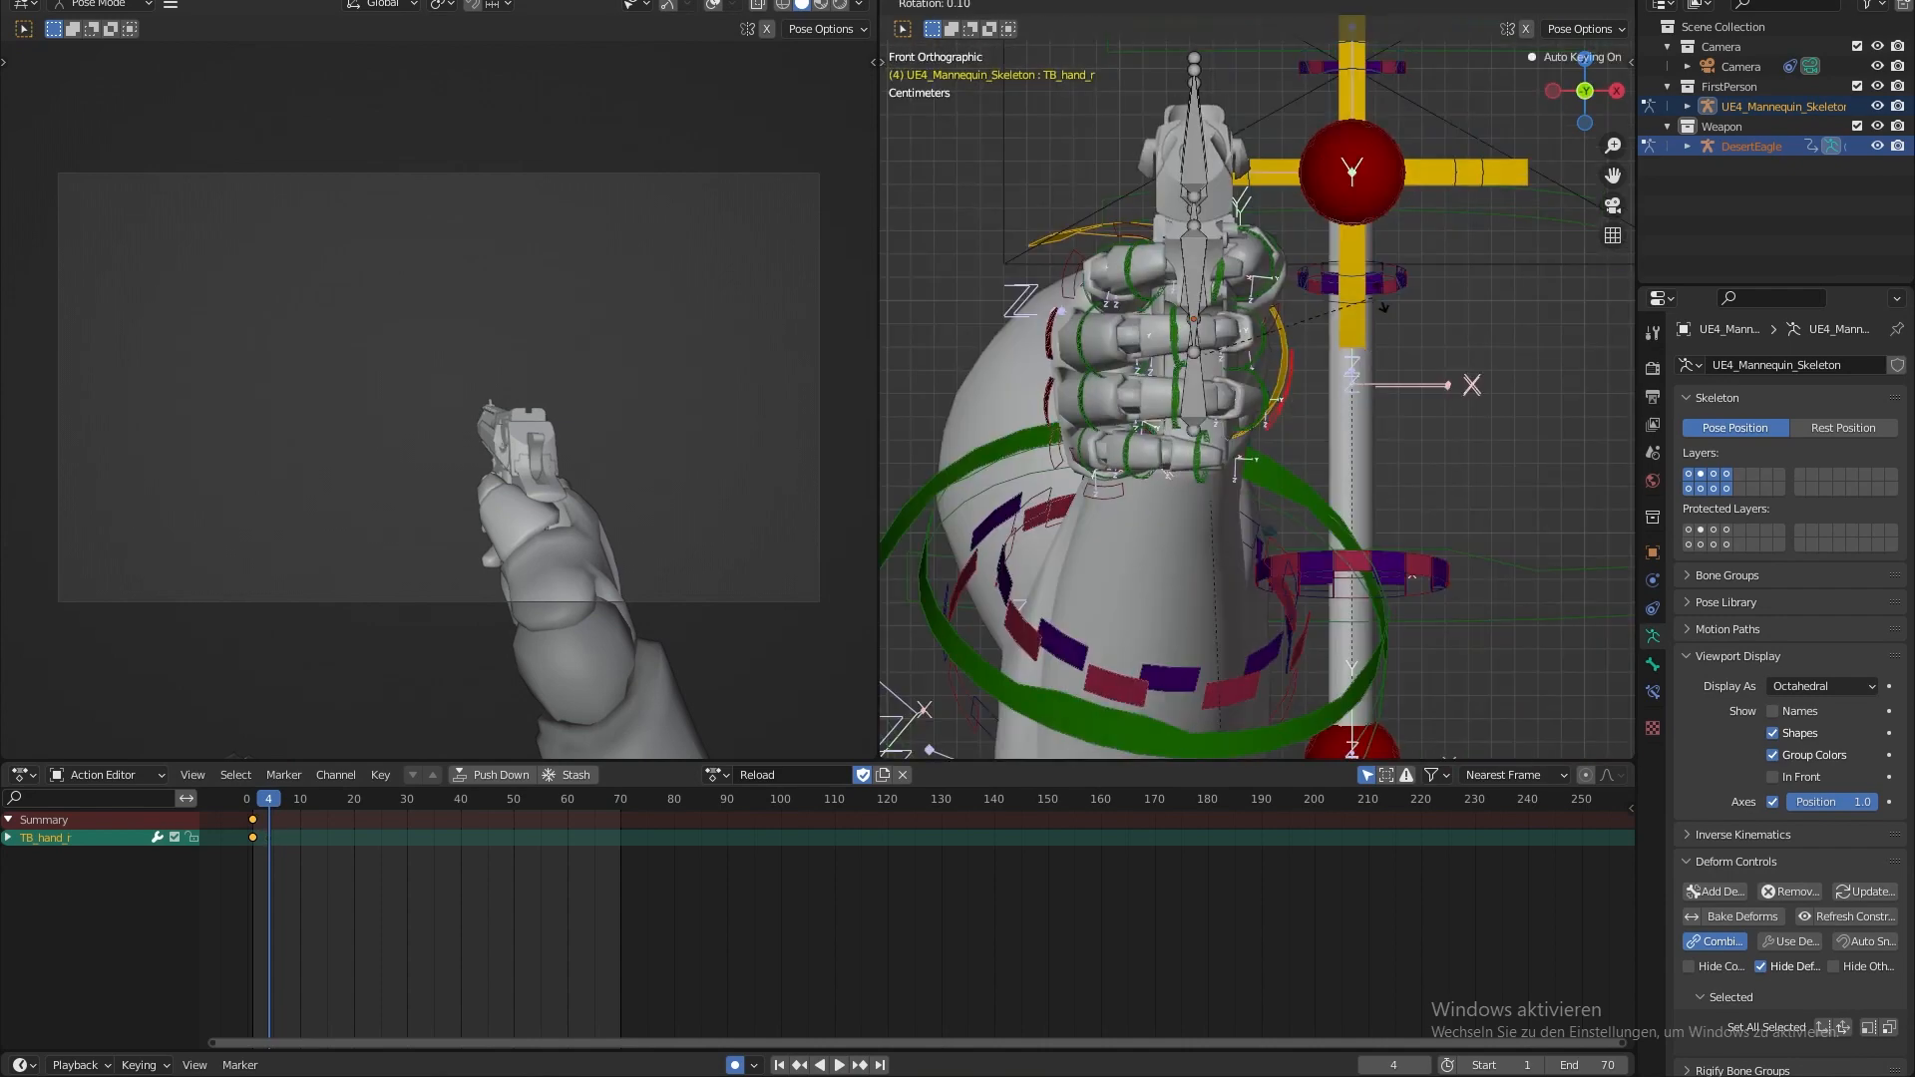
{"action": "left_click", "coordinate": [1408, 358]}
{"action": "key", "text": "g"}
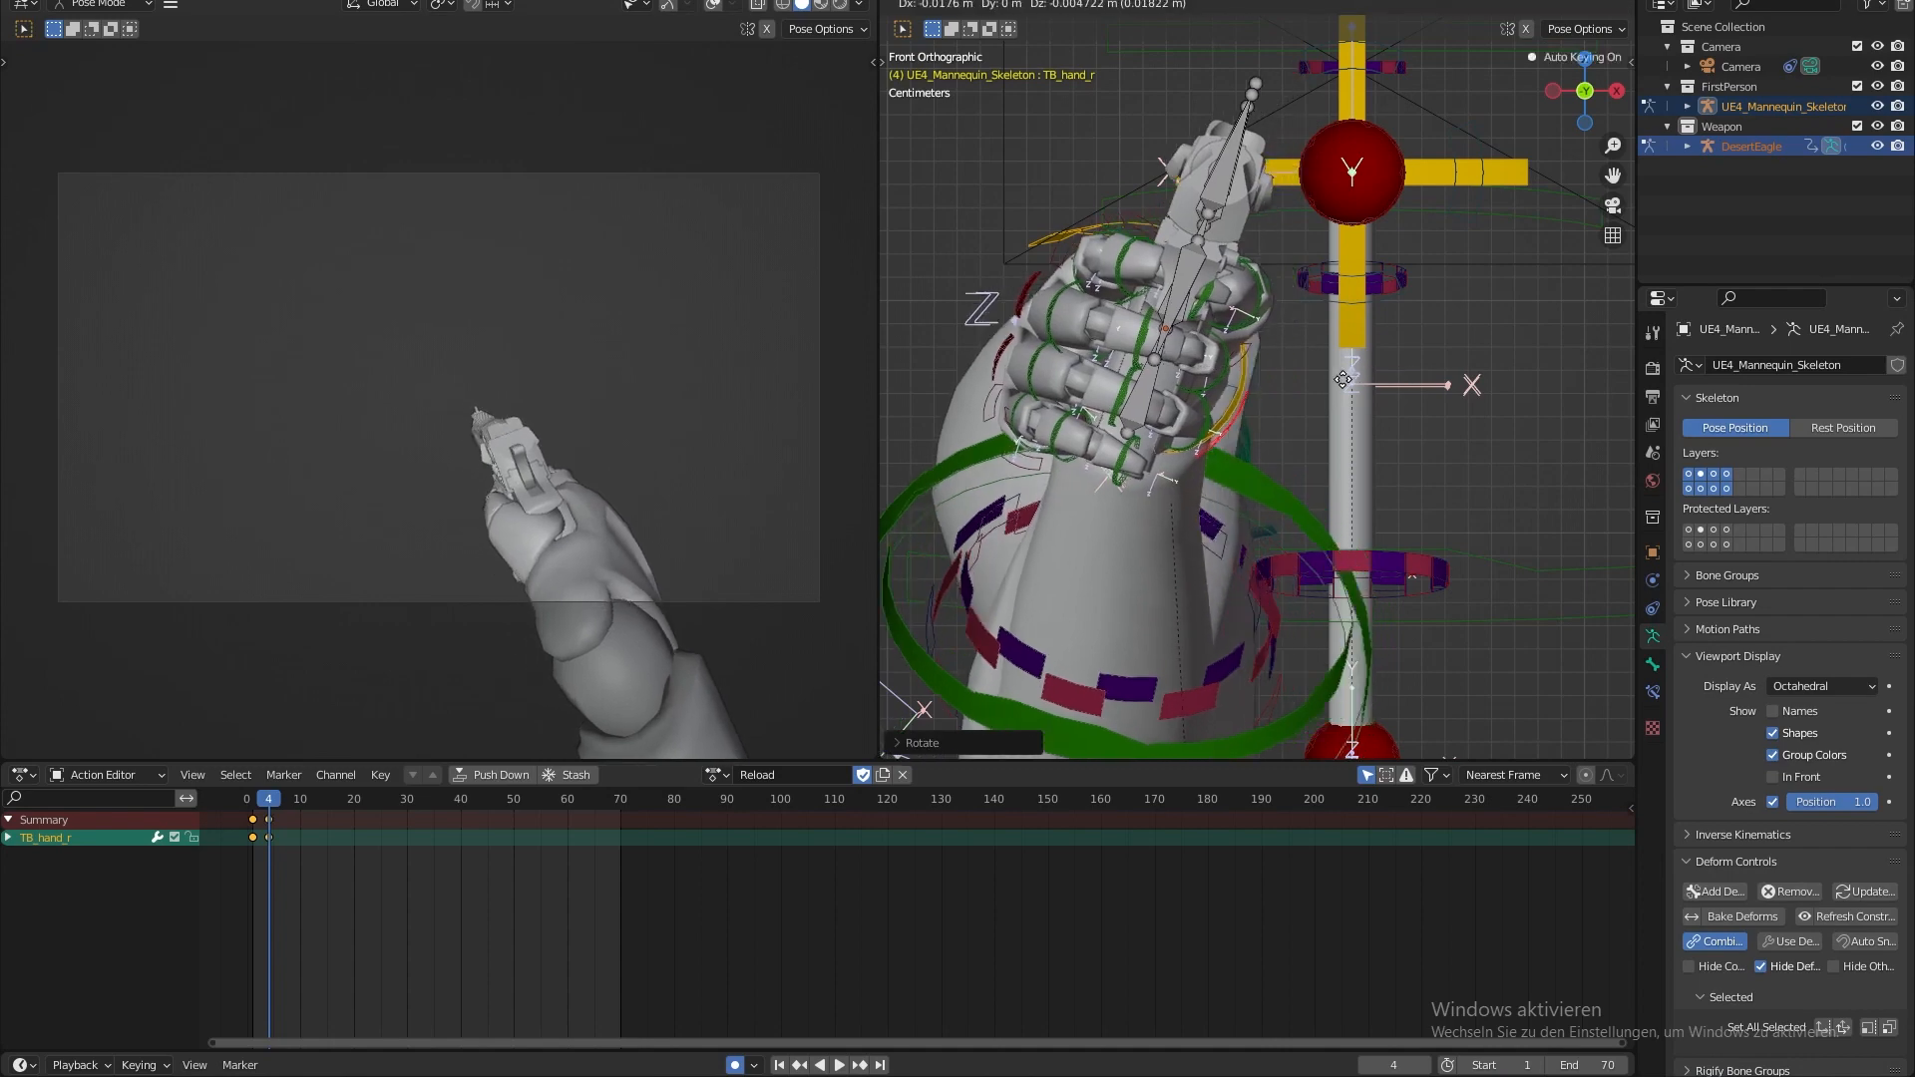
{"action": "left_click", "coordinate": [1281, 369]}
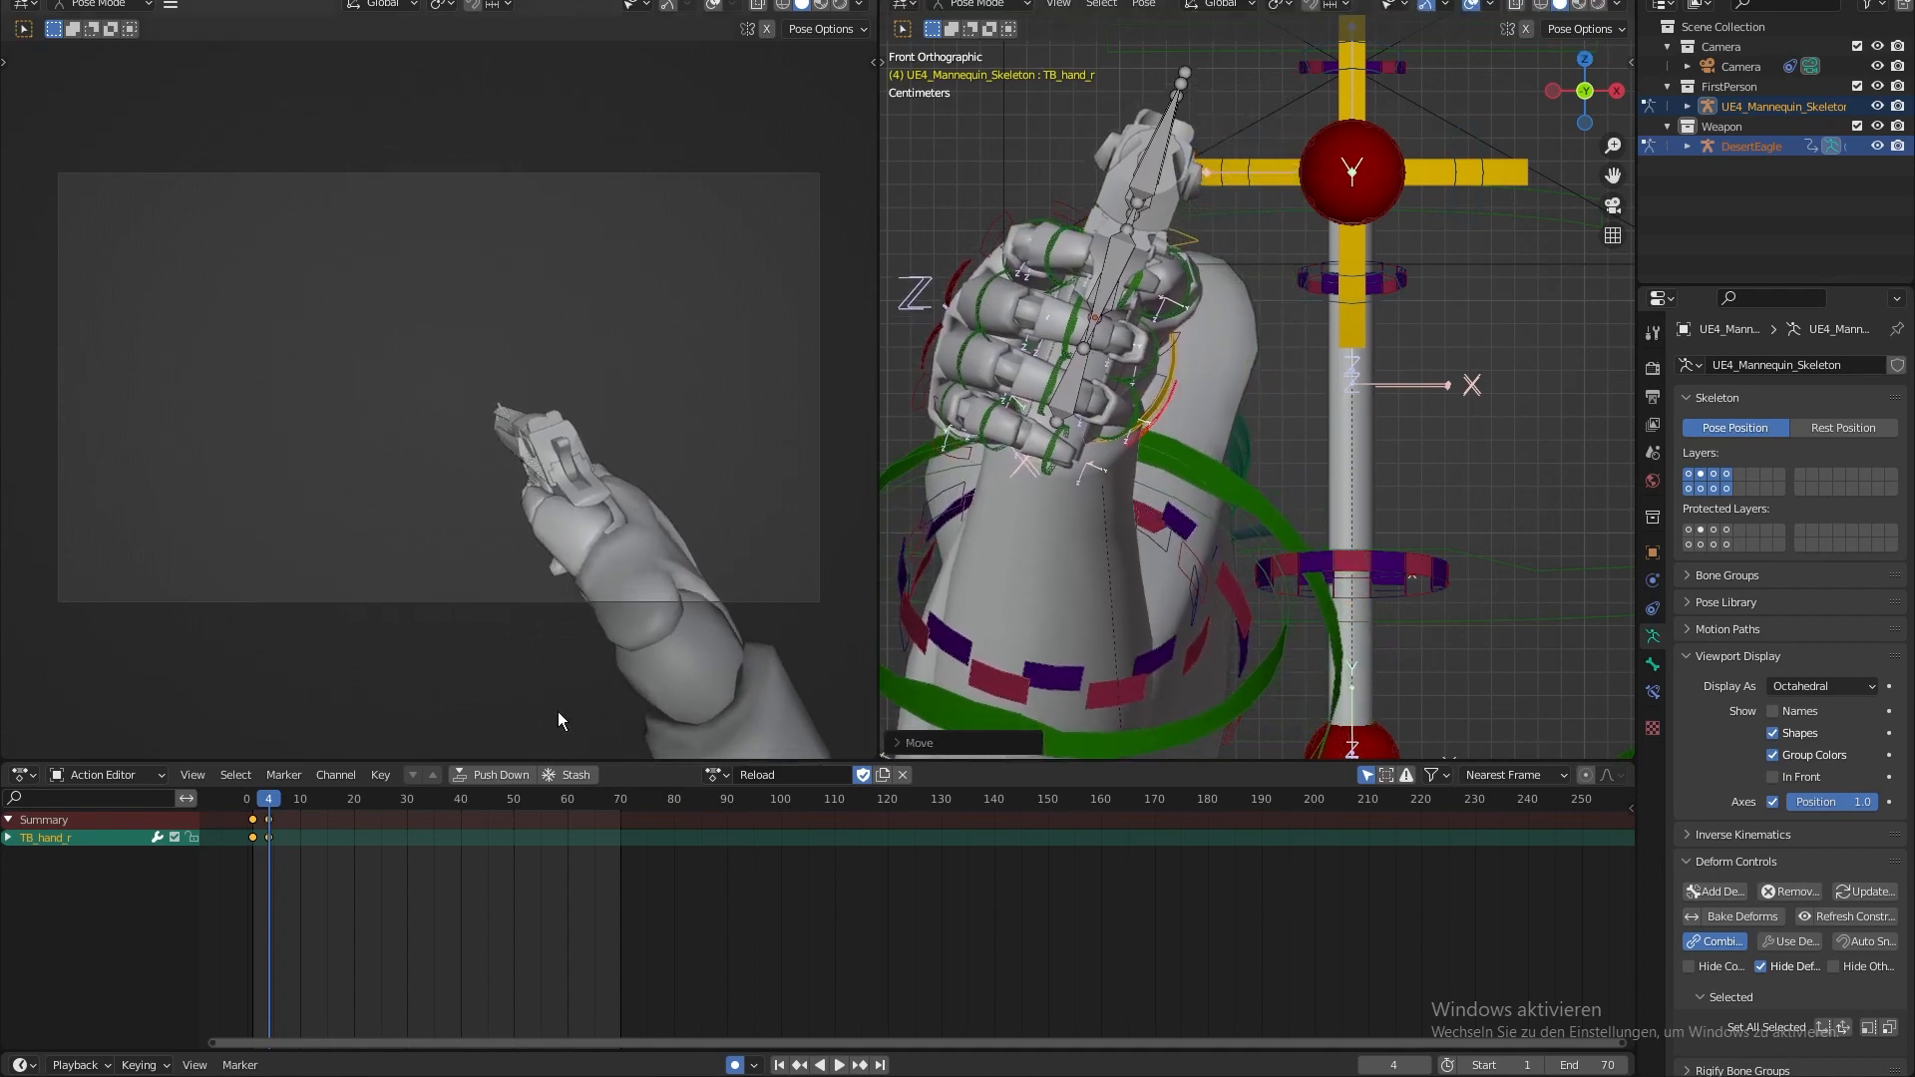
- Play the Reload action from the first frame to review the opening hand movement
{"action": "left_click", "coordinate": [253, 802]}
{"action": "key", "text": "space"}
{"action": "left_click", "coordinate": [252, 802]}
{"action": "left_click", "coordinate": [256, 803]}
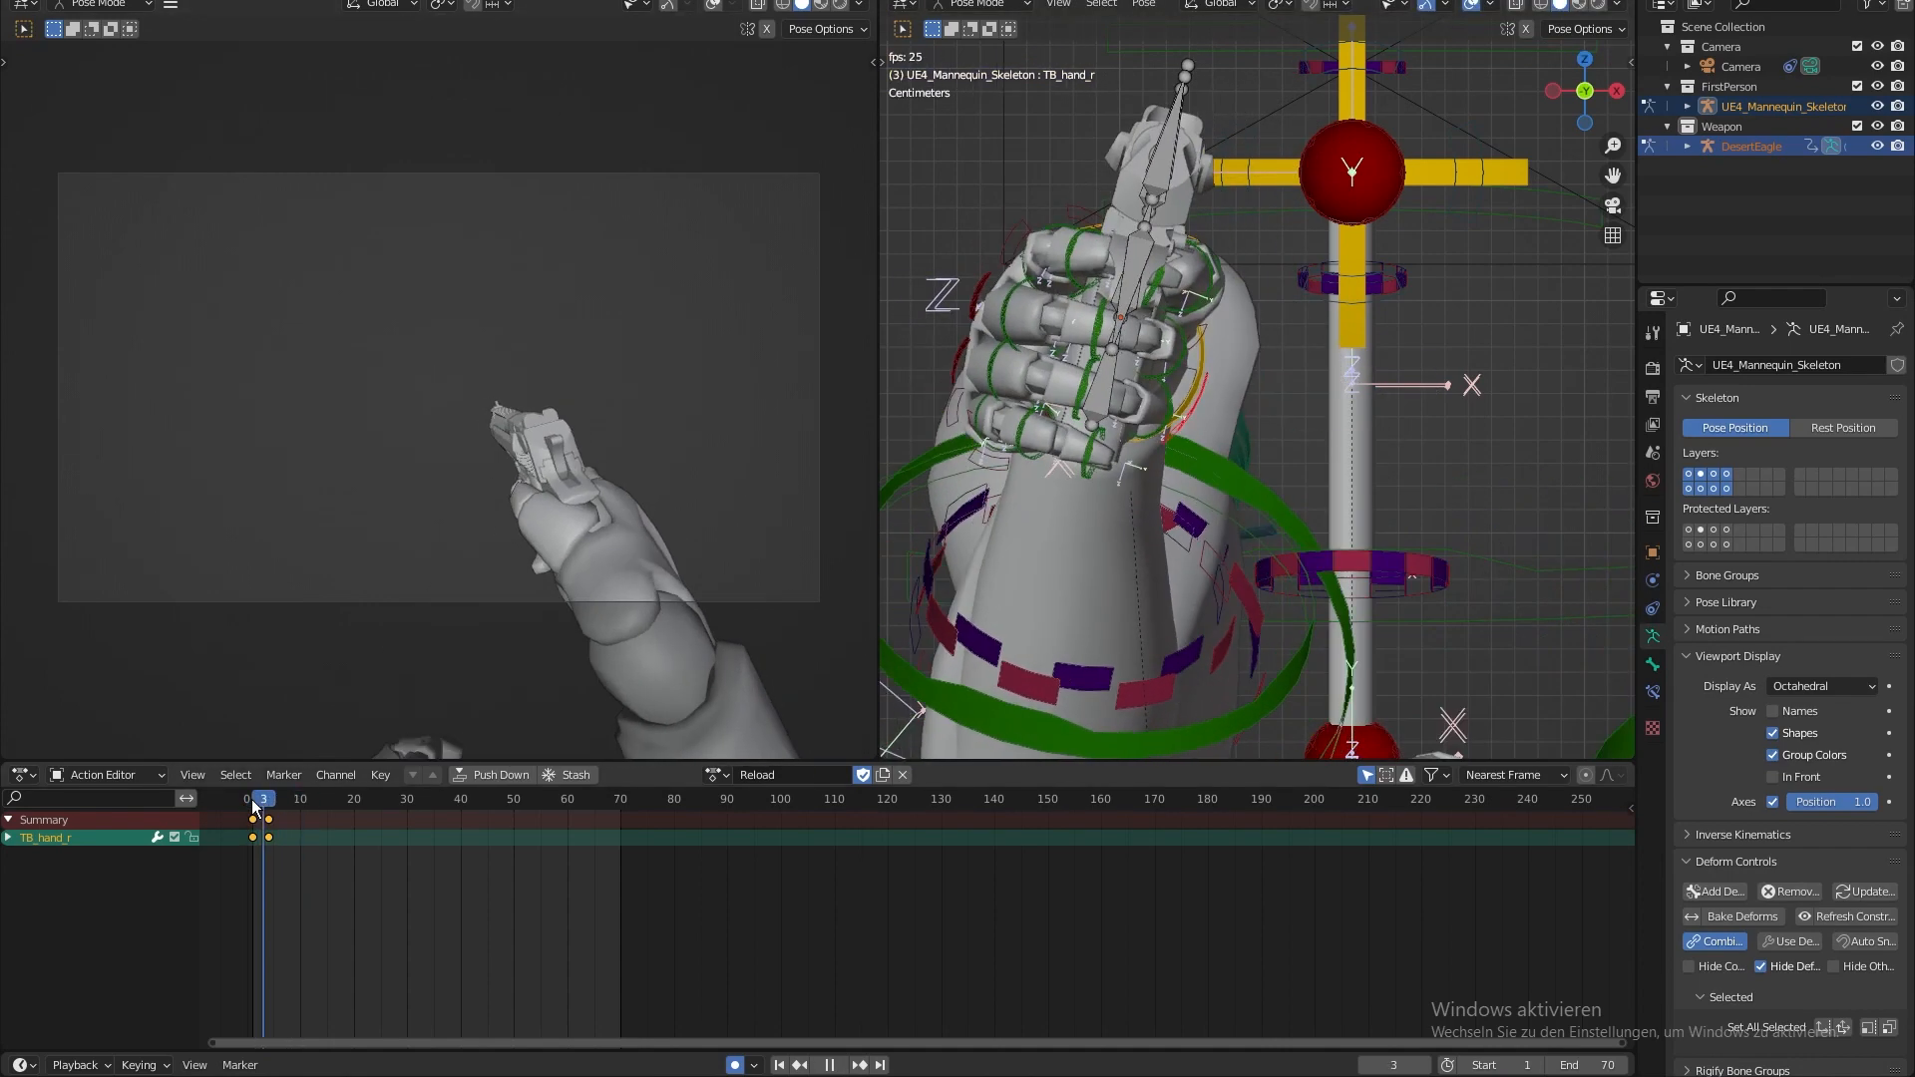
- At frame 3, rotate the right hand control TB_hand_r in front view to straighten the pistol and shift it sideways
{"action": "left_click", "coordinate": [255, 803]}
{"action": "left_click_drag", "start_coordinate": [253, 803], "coordinate": [268, 805]}
{"action": "middle_click_drag", "start_coordinate": [1023, 186], "coordinate": [1033, 191], "text": "shift"}
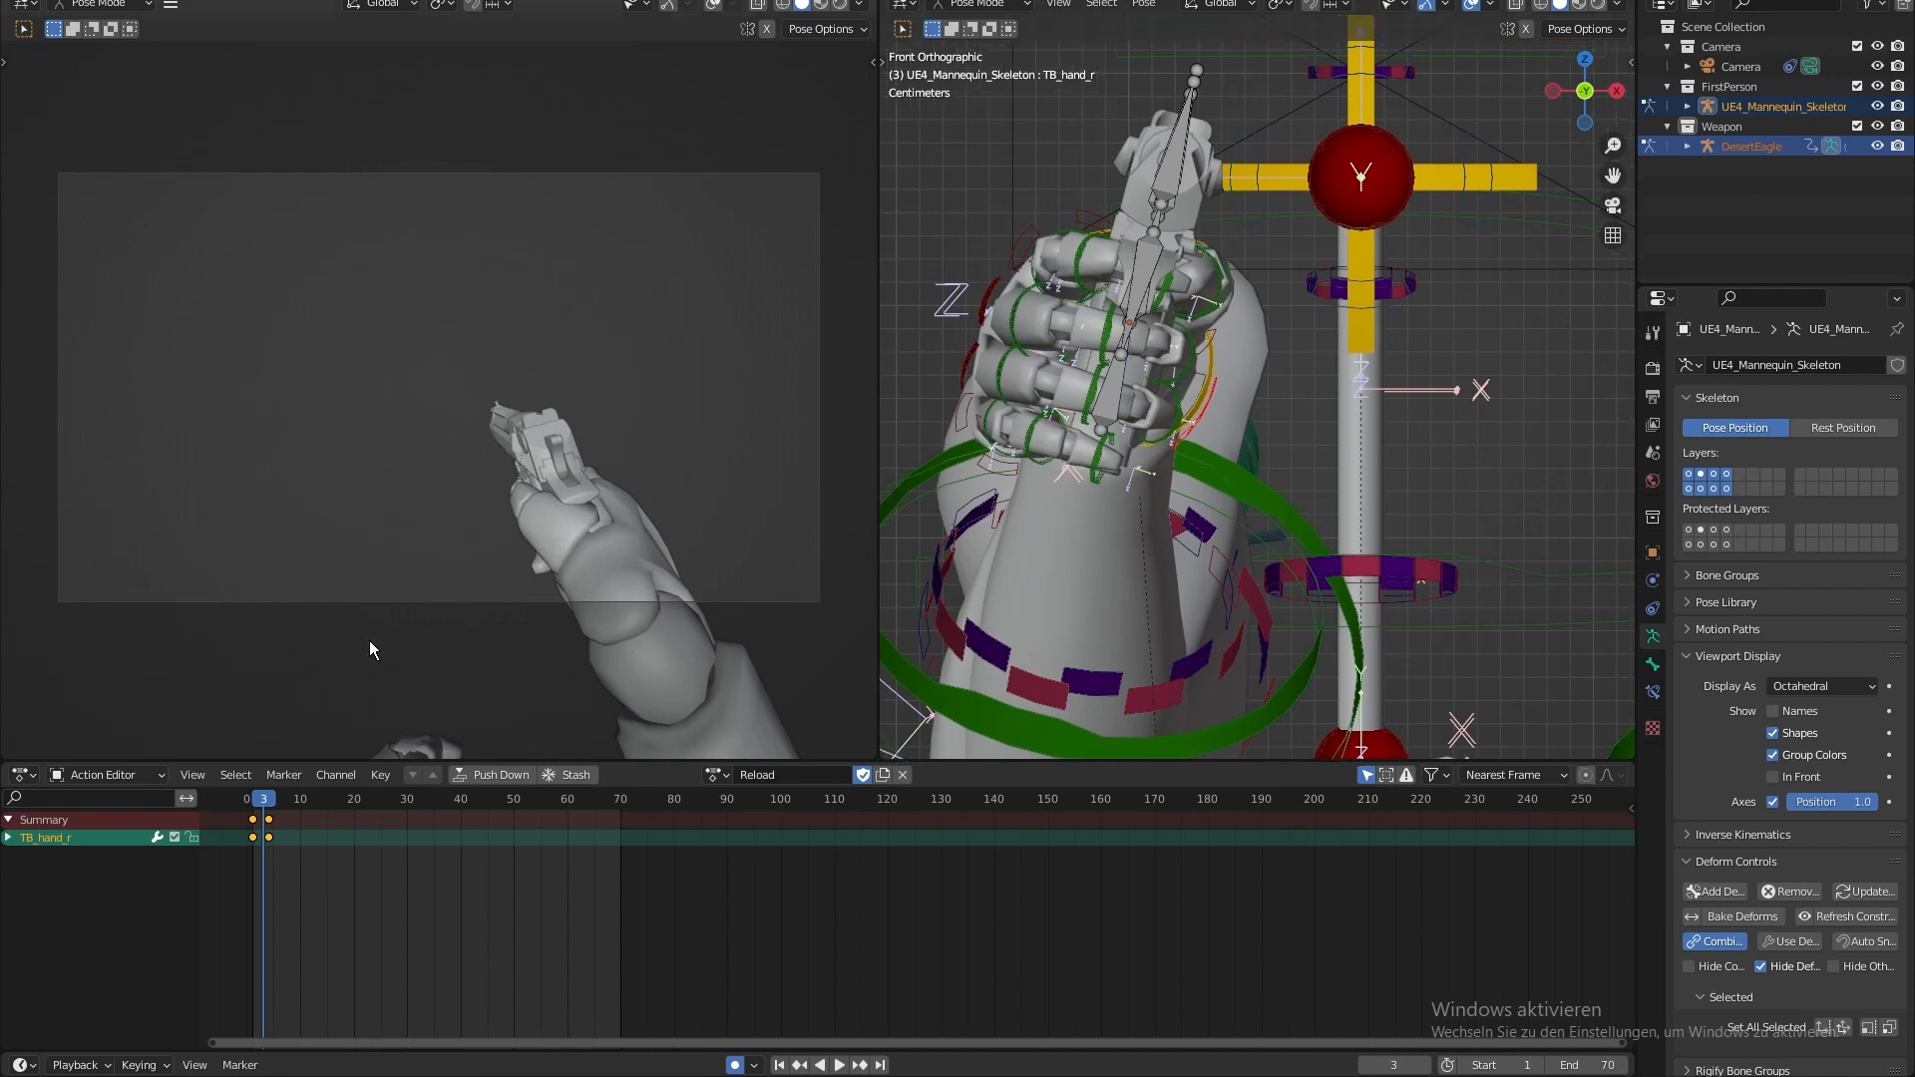
{"action": "left_click_drag", "start_coordinate": [267, 815], "coordinate": [265, 810]}
{"action": "key", "text": "r"}
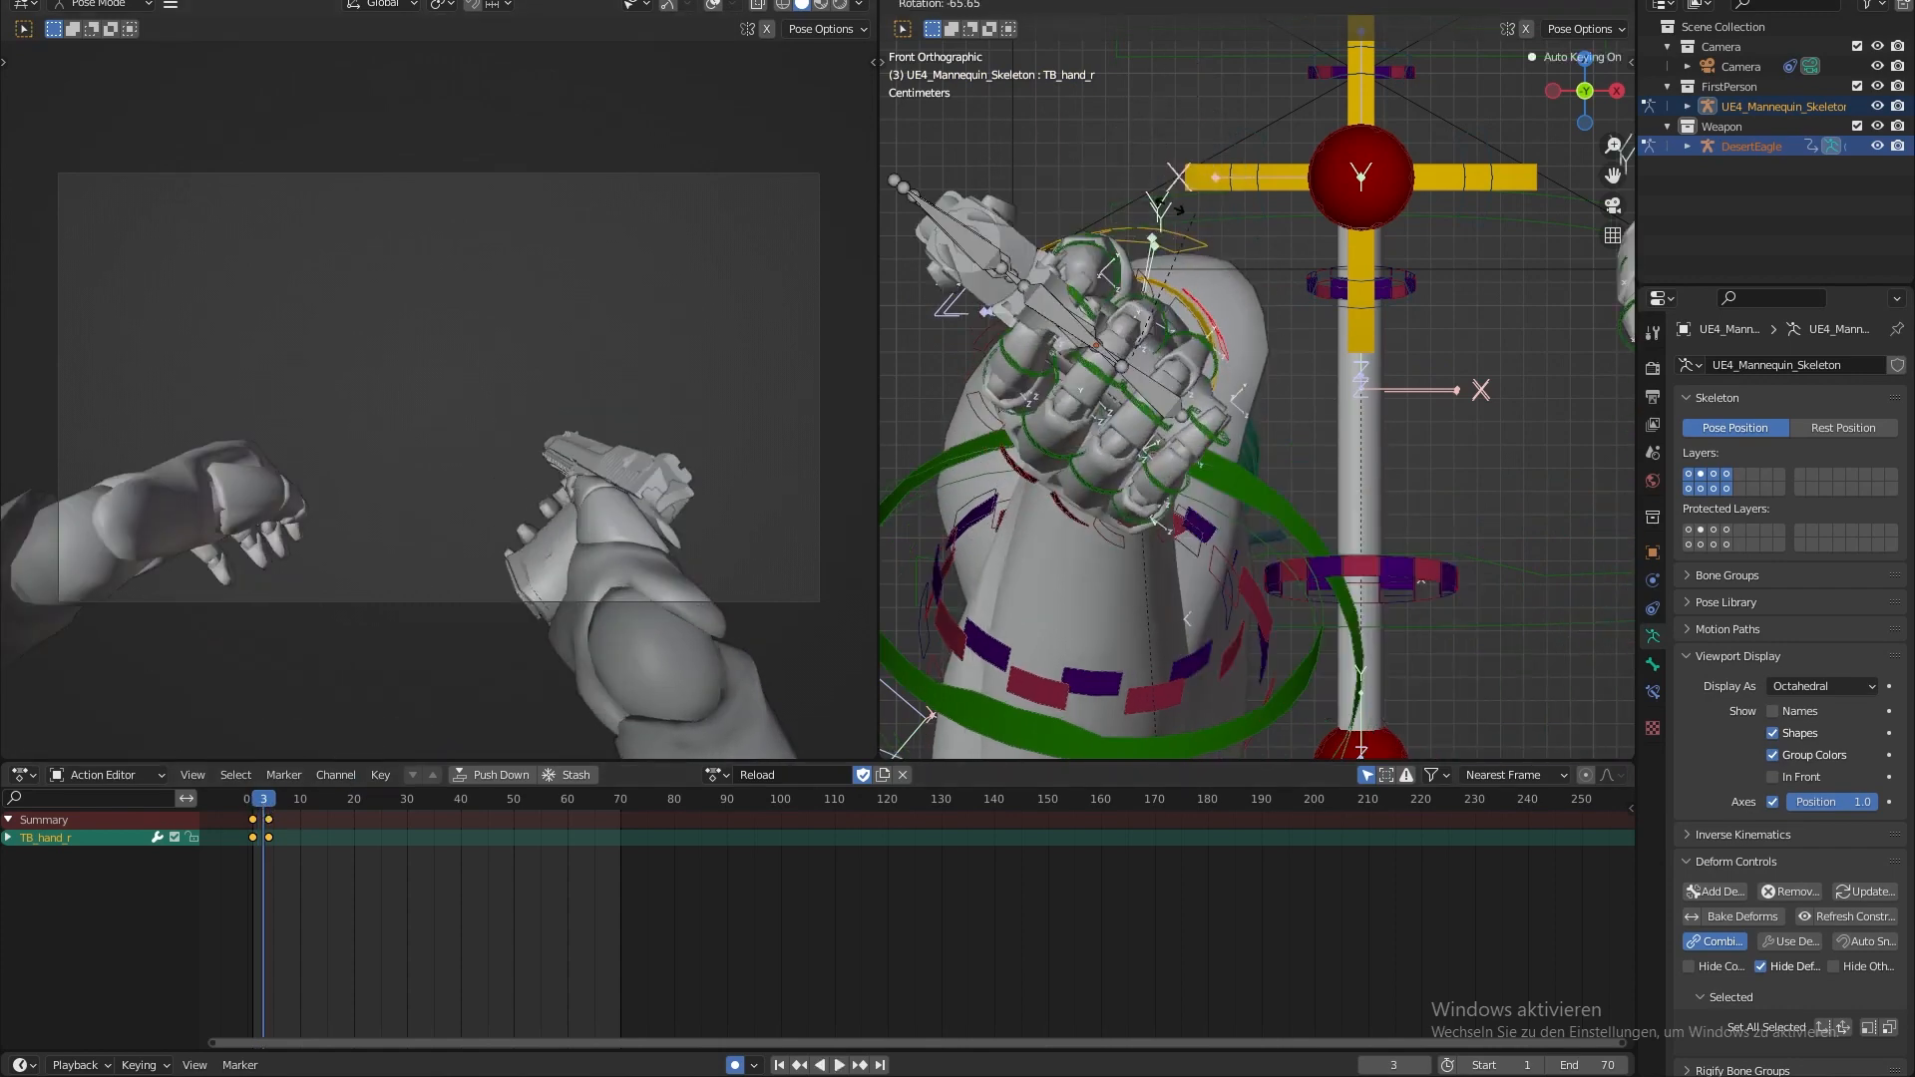
{"action": "left_click", "coordinate": [1287, 297]}
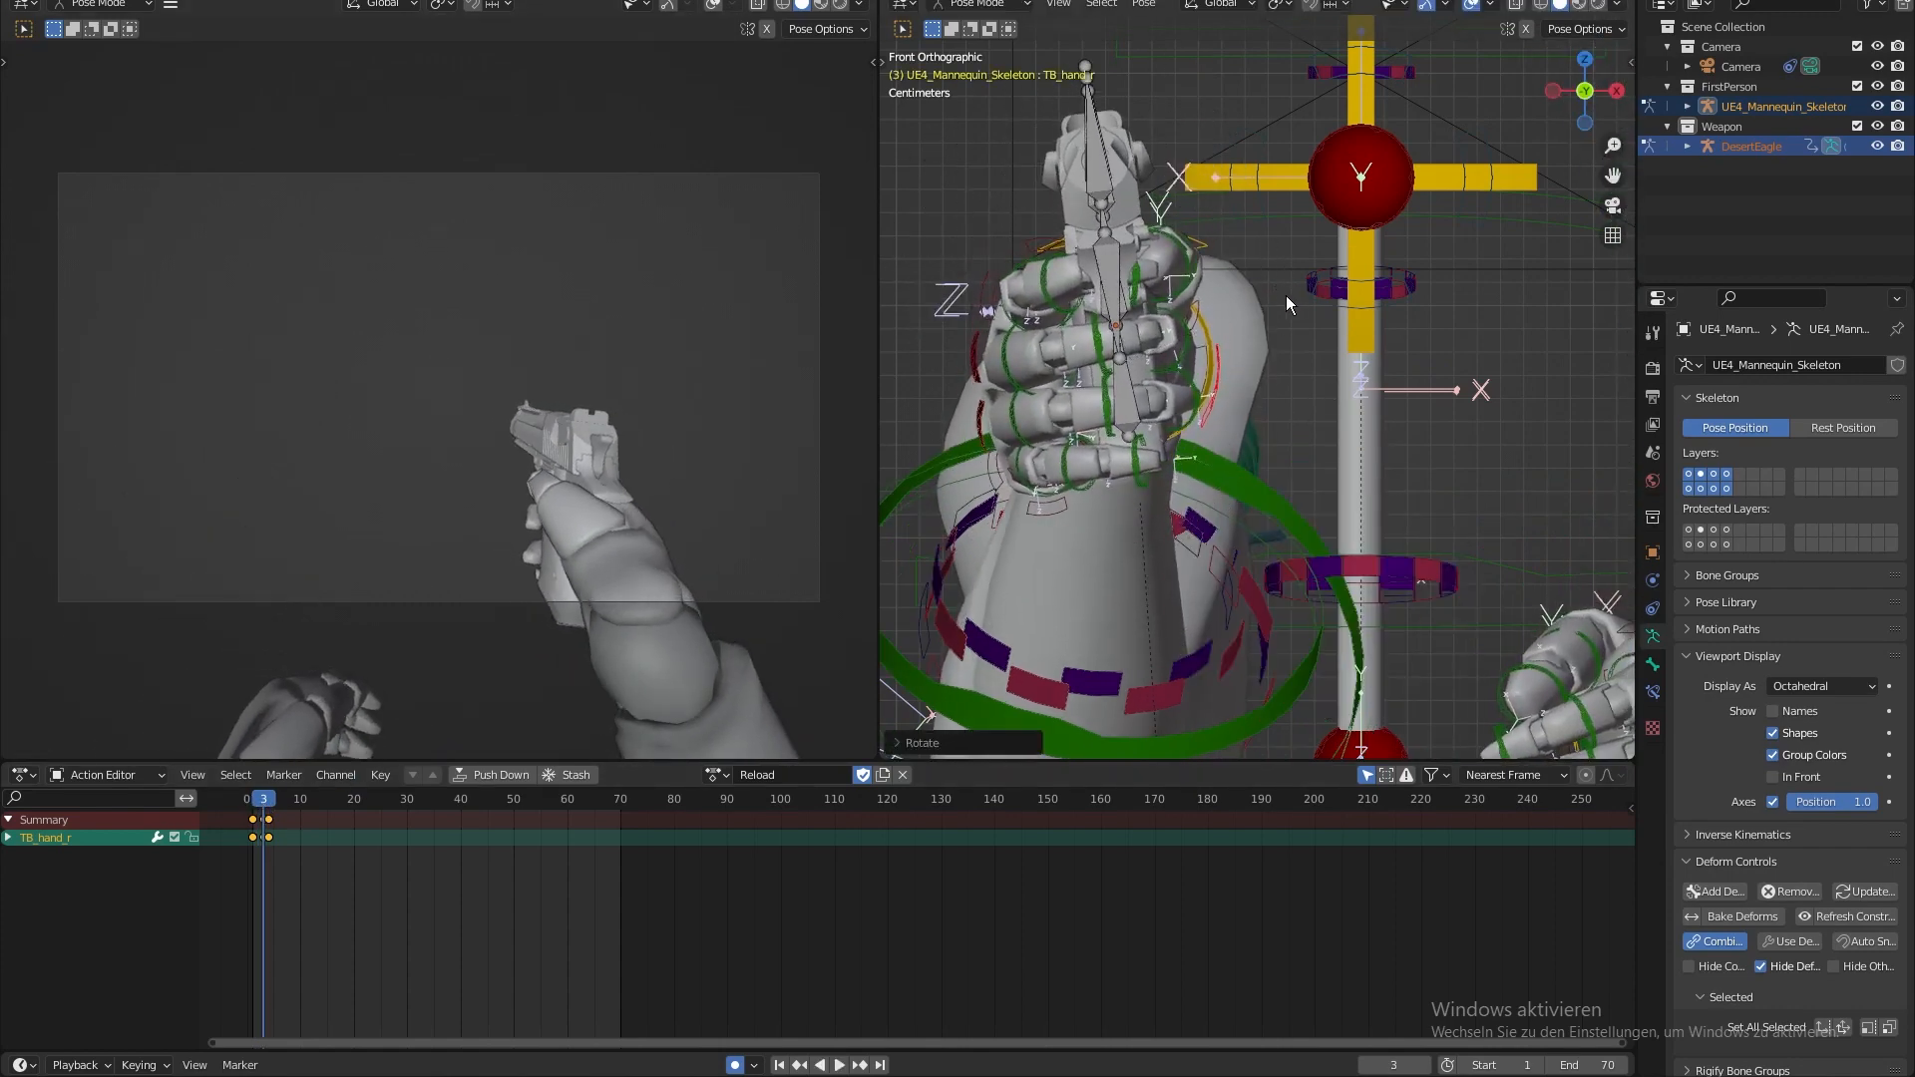
{"action": "key", "text": "g"}
{"action": "left_click", "coordinate": [1316, 297]}
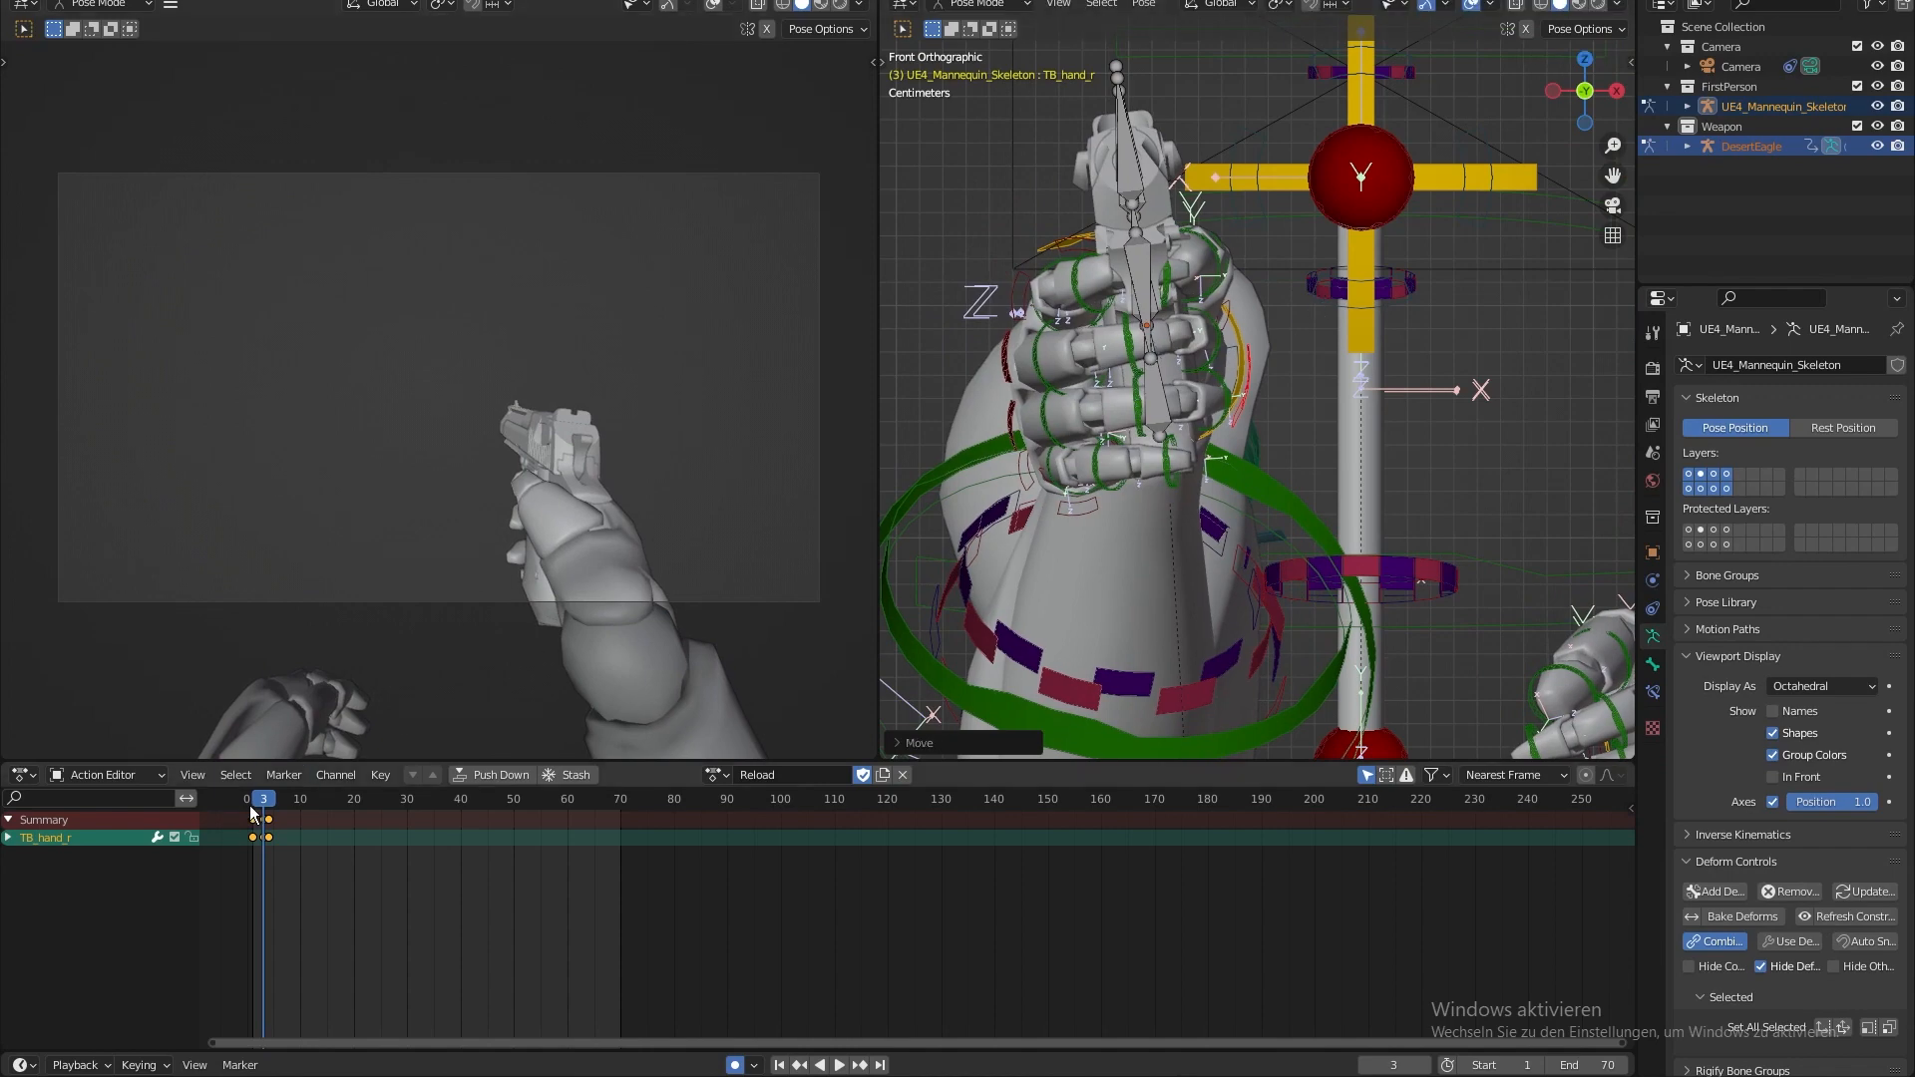
- Move the TB_hand_r key from frame 4 to frame 6 and play the Reload action
{"action": "key", "text": "space"}
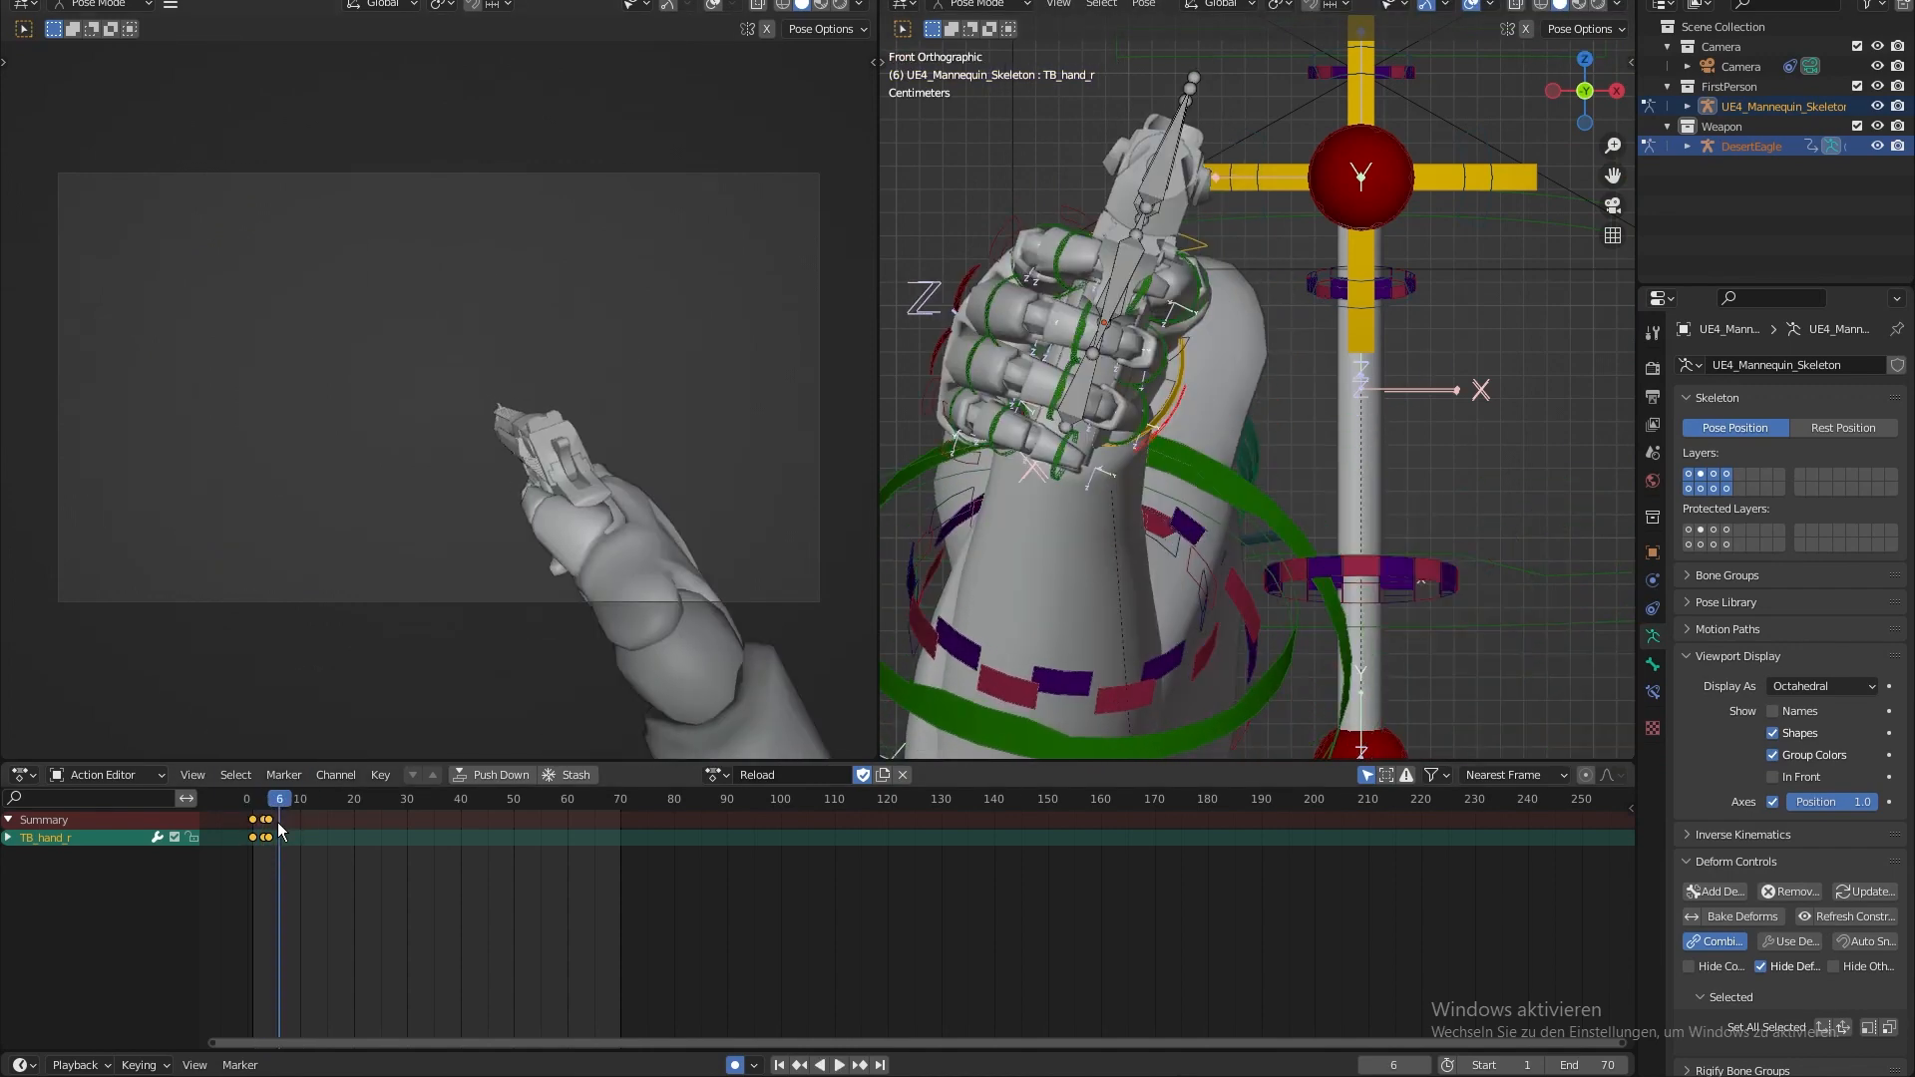
{"action": "left_click", "coordinate": [279, 828]}
{"action": "key", "text": "space"}
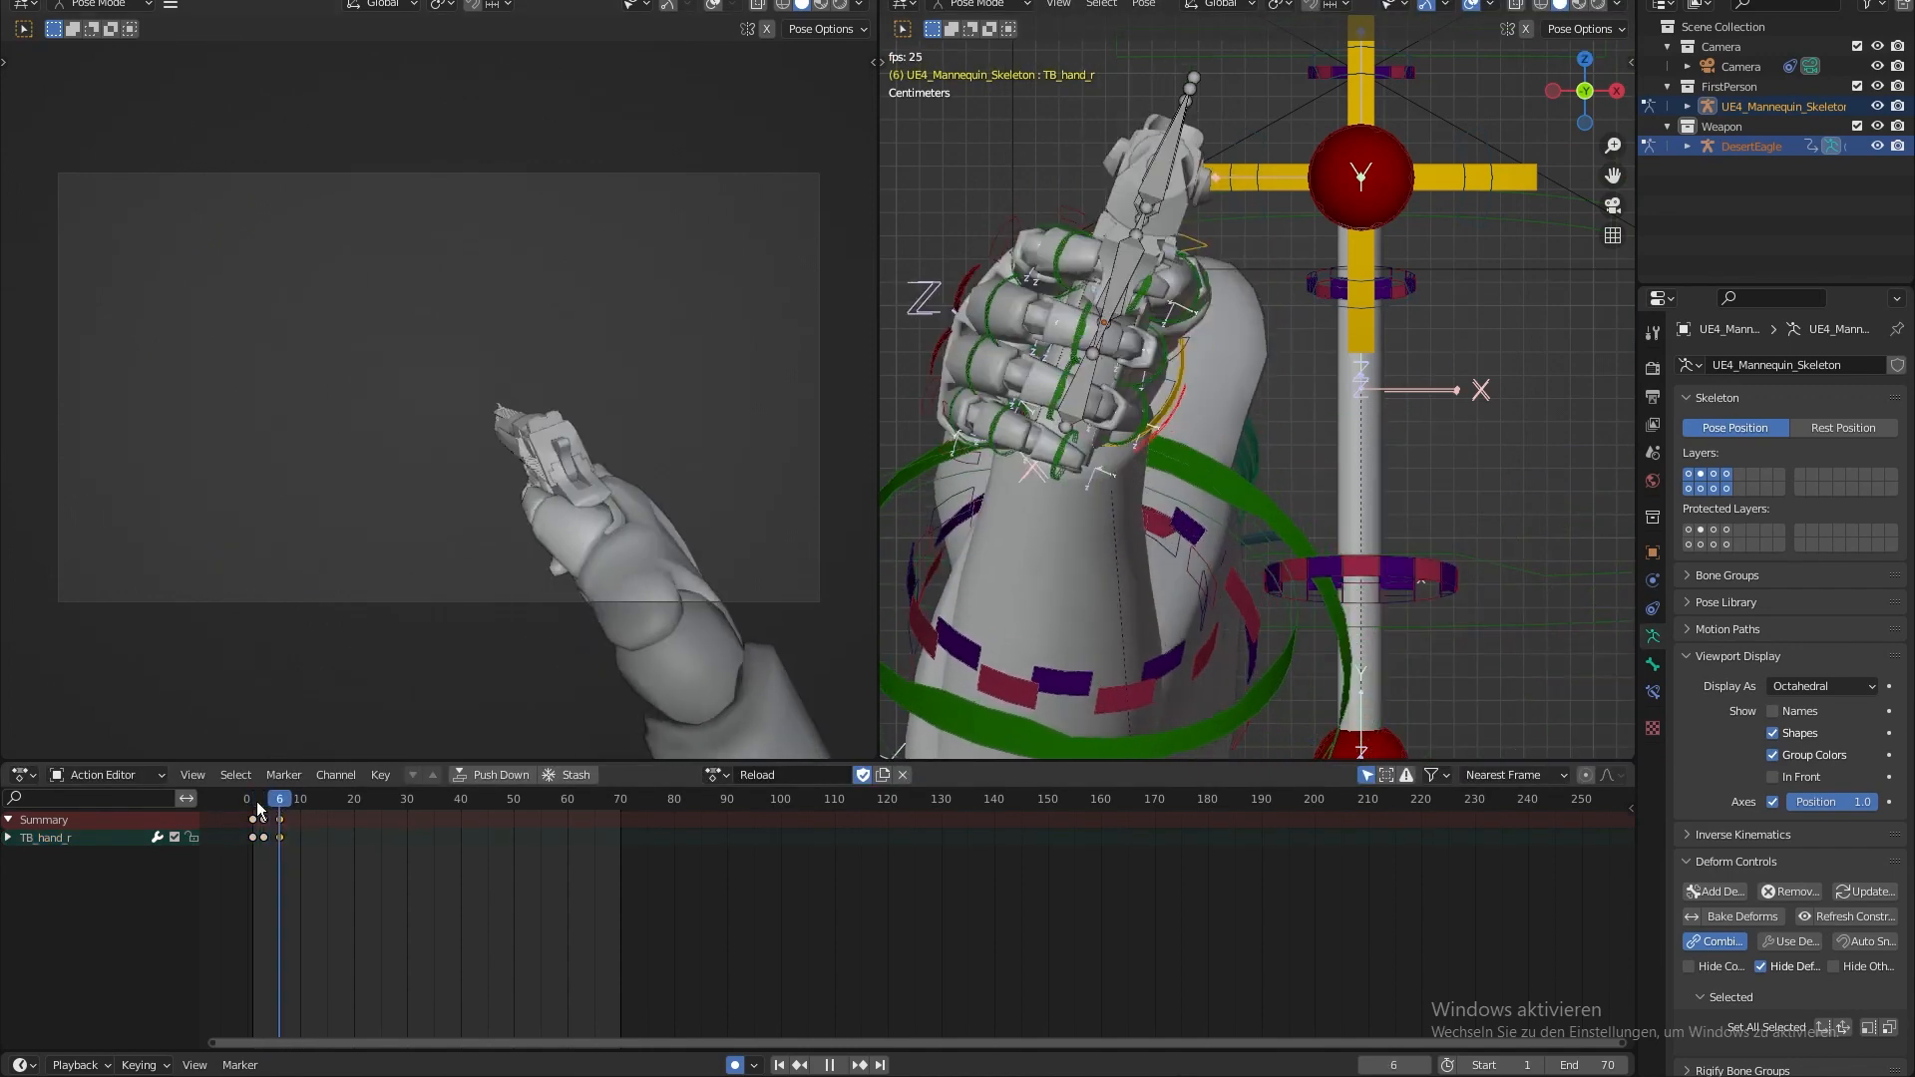
- At frame 3, move TB_hand_r slightly downward in front view
{"action": "mouse_move", "coordinate": [257, 807]}
{"action": "left_mouse_down"}
{"action": "mouse_move", "coordinate": [286, 807]}
{"action": "mouse_move", "coordinate": [266, 808]}
{"action": "left_mouse_up"}
{"action": "key", "text": "g"}
{"action": "left_click", "coordinate": [631, 696]}
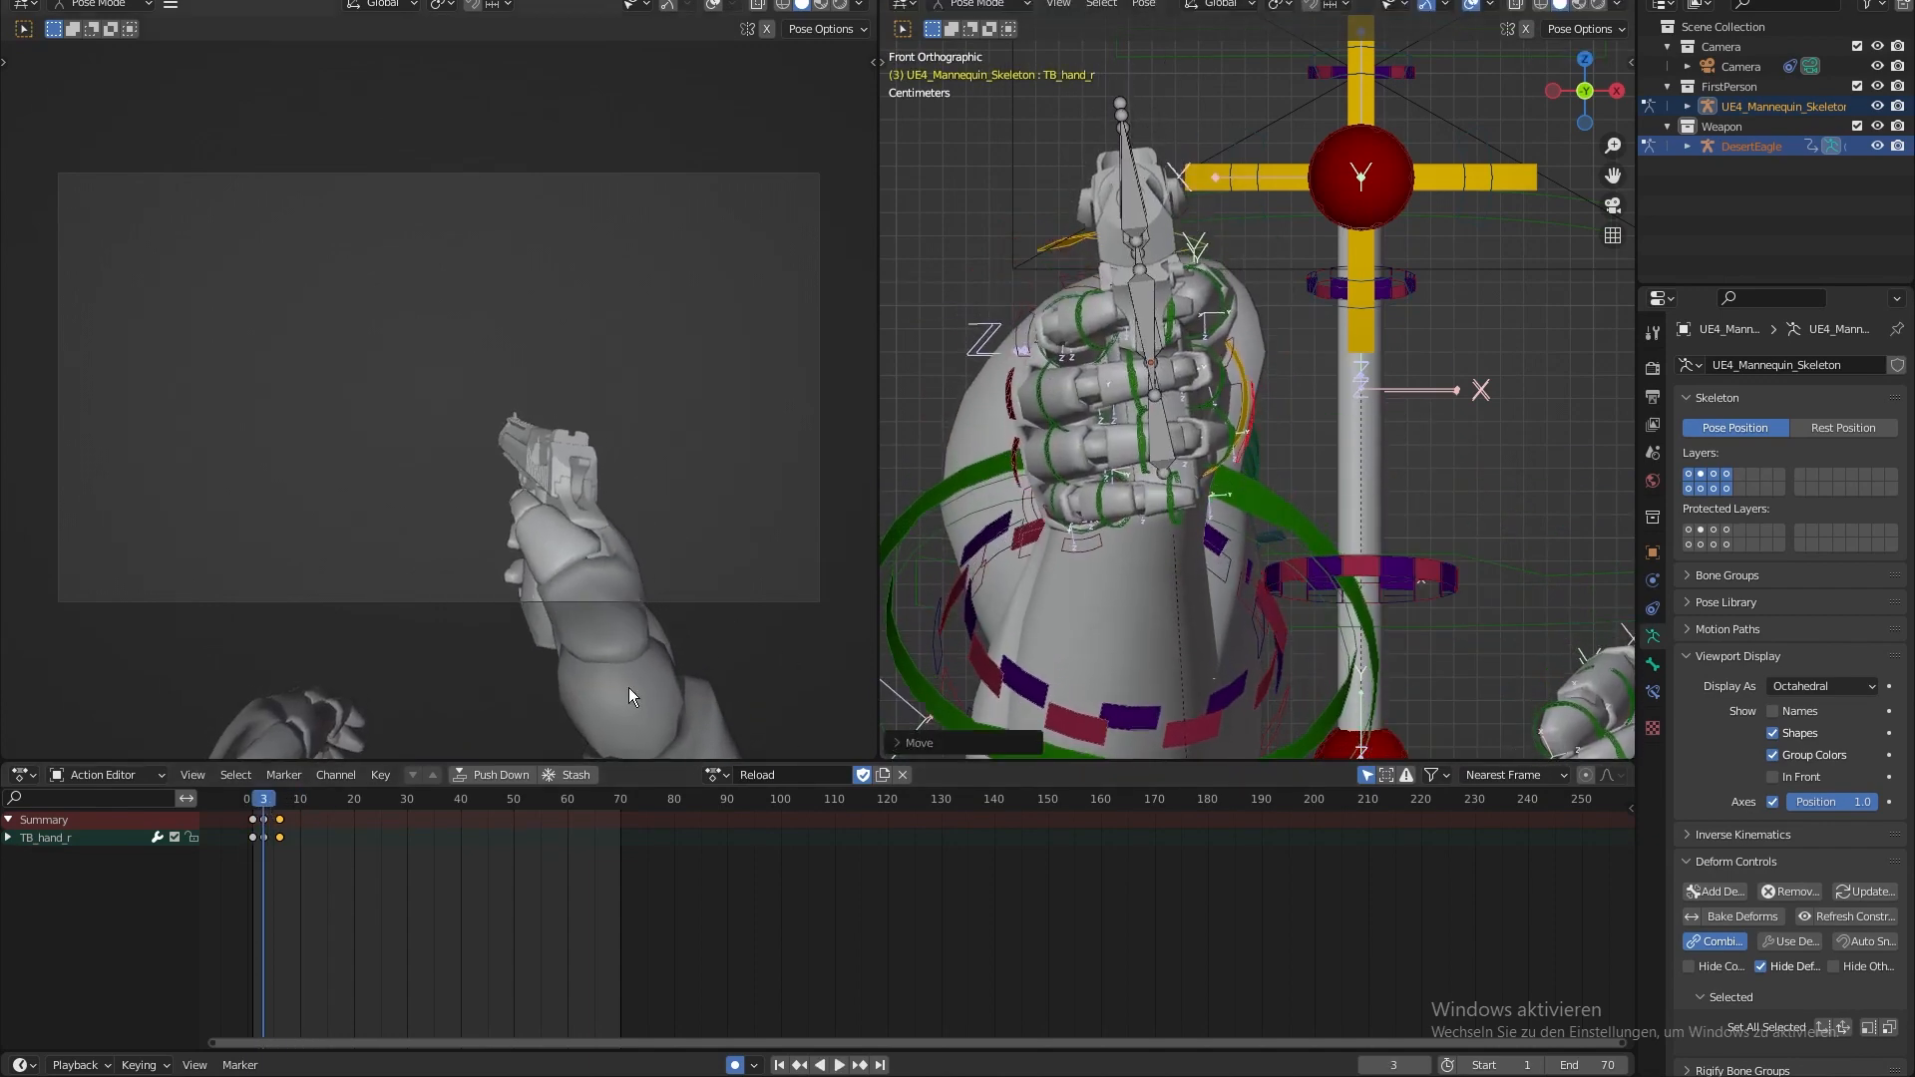
{"action": "left_click", "coordinate": [280, 798]}
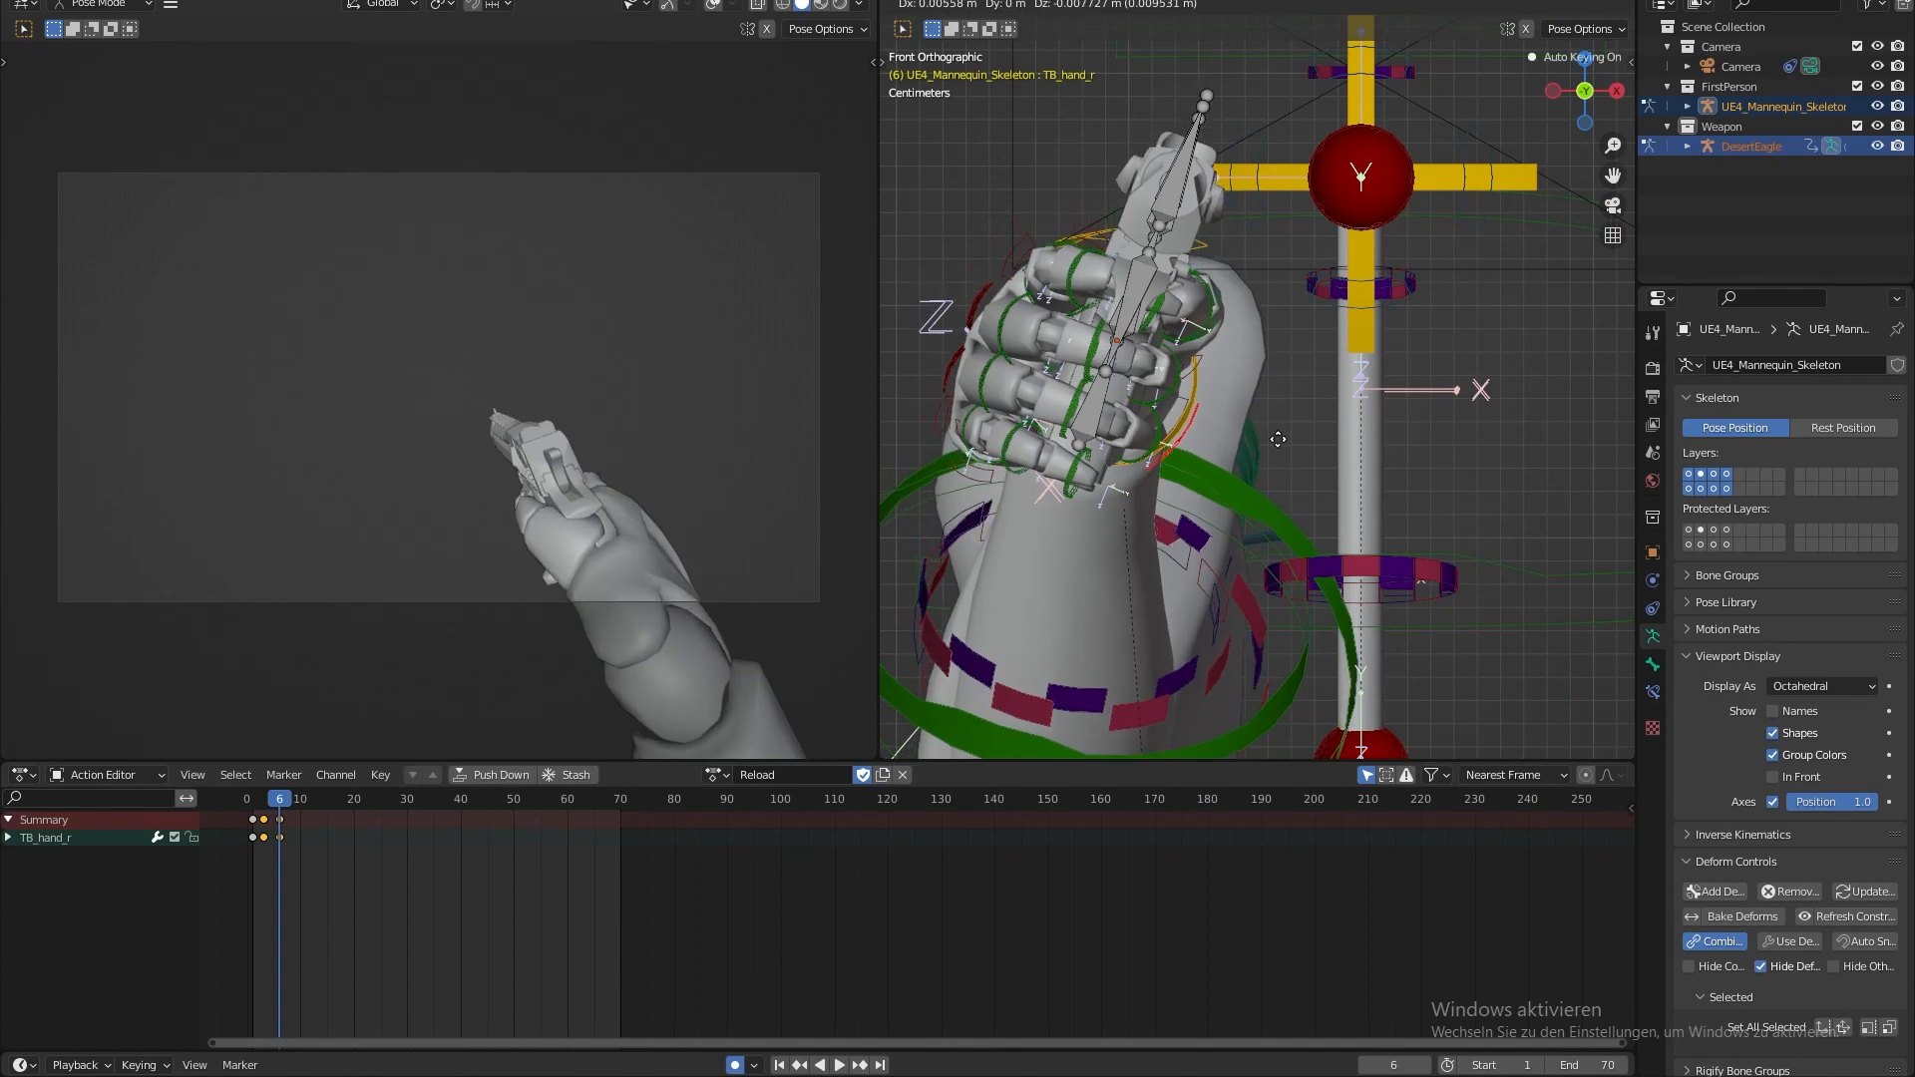
{"action": "left_click", "coordinate": [1273, 440]}
{"action": "key", "text": "ctrl+z"}
- Key a lowered, outward-shifted TB_hand_r pose at frame 10 and play the action from frame 1
{"action": "left_click_drag", "start_coordinate": [293, 803], "coordinate": [300, 803]}
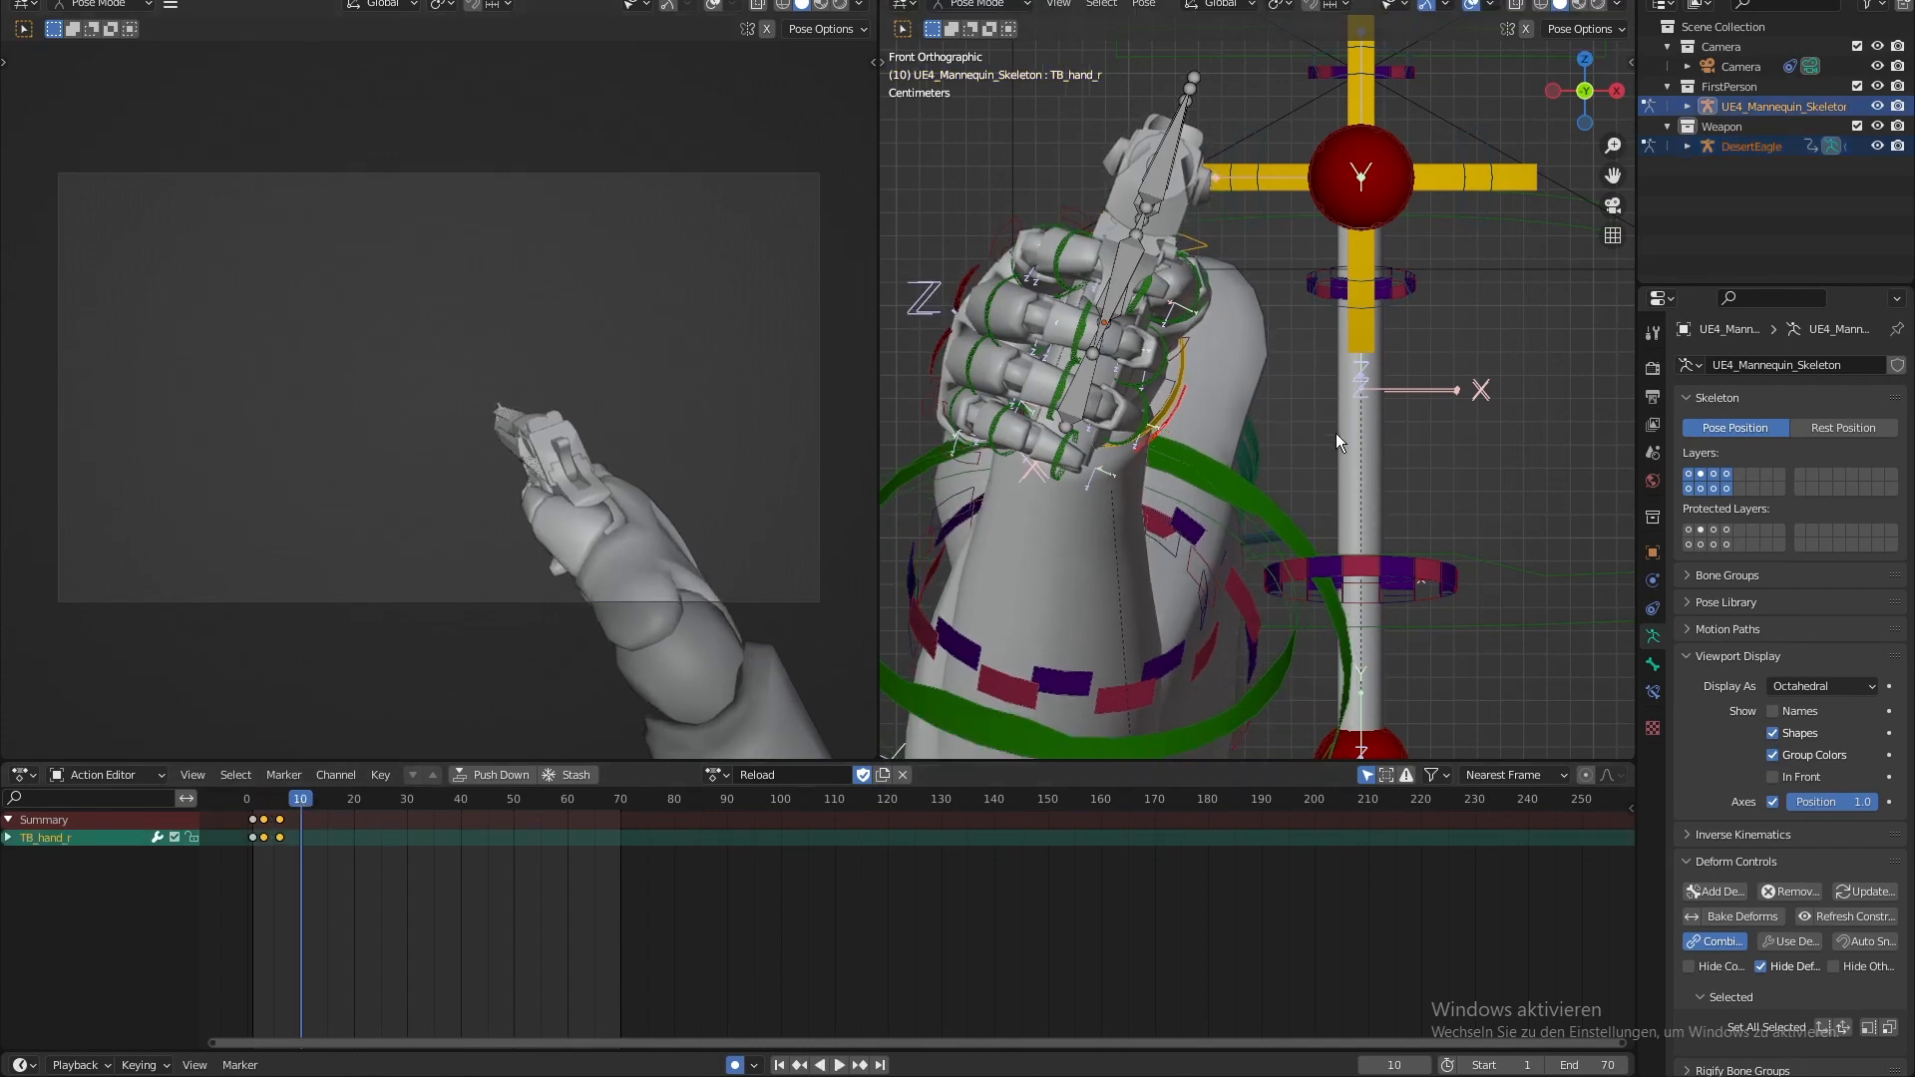
{"action": "key", "text": "g"}
{"action": "left_click", "coordinate": [1286, 475]}
{"action": "left_click", "coordinate": [253, 803]}
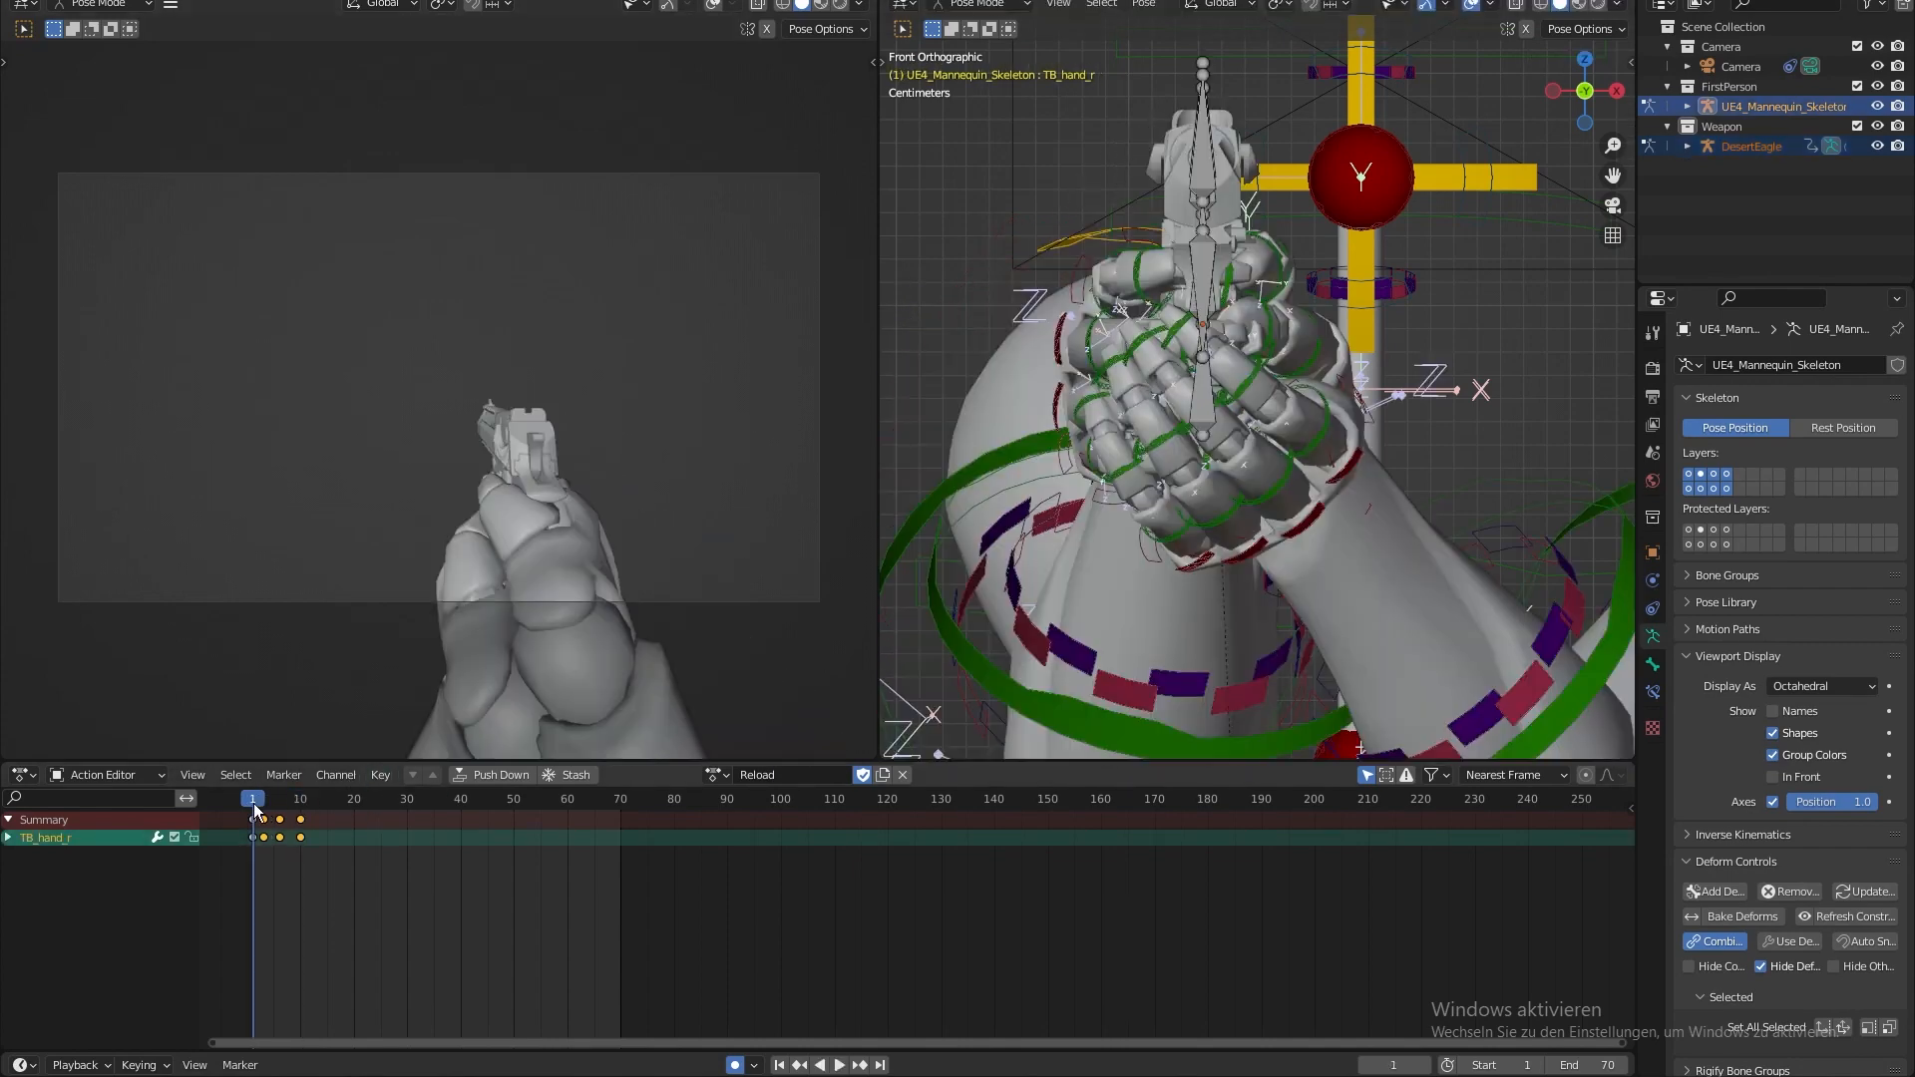
{"action": "key", "text": "space"}
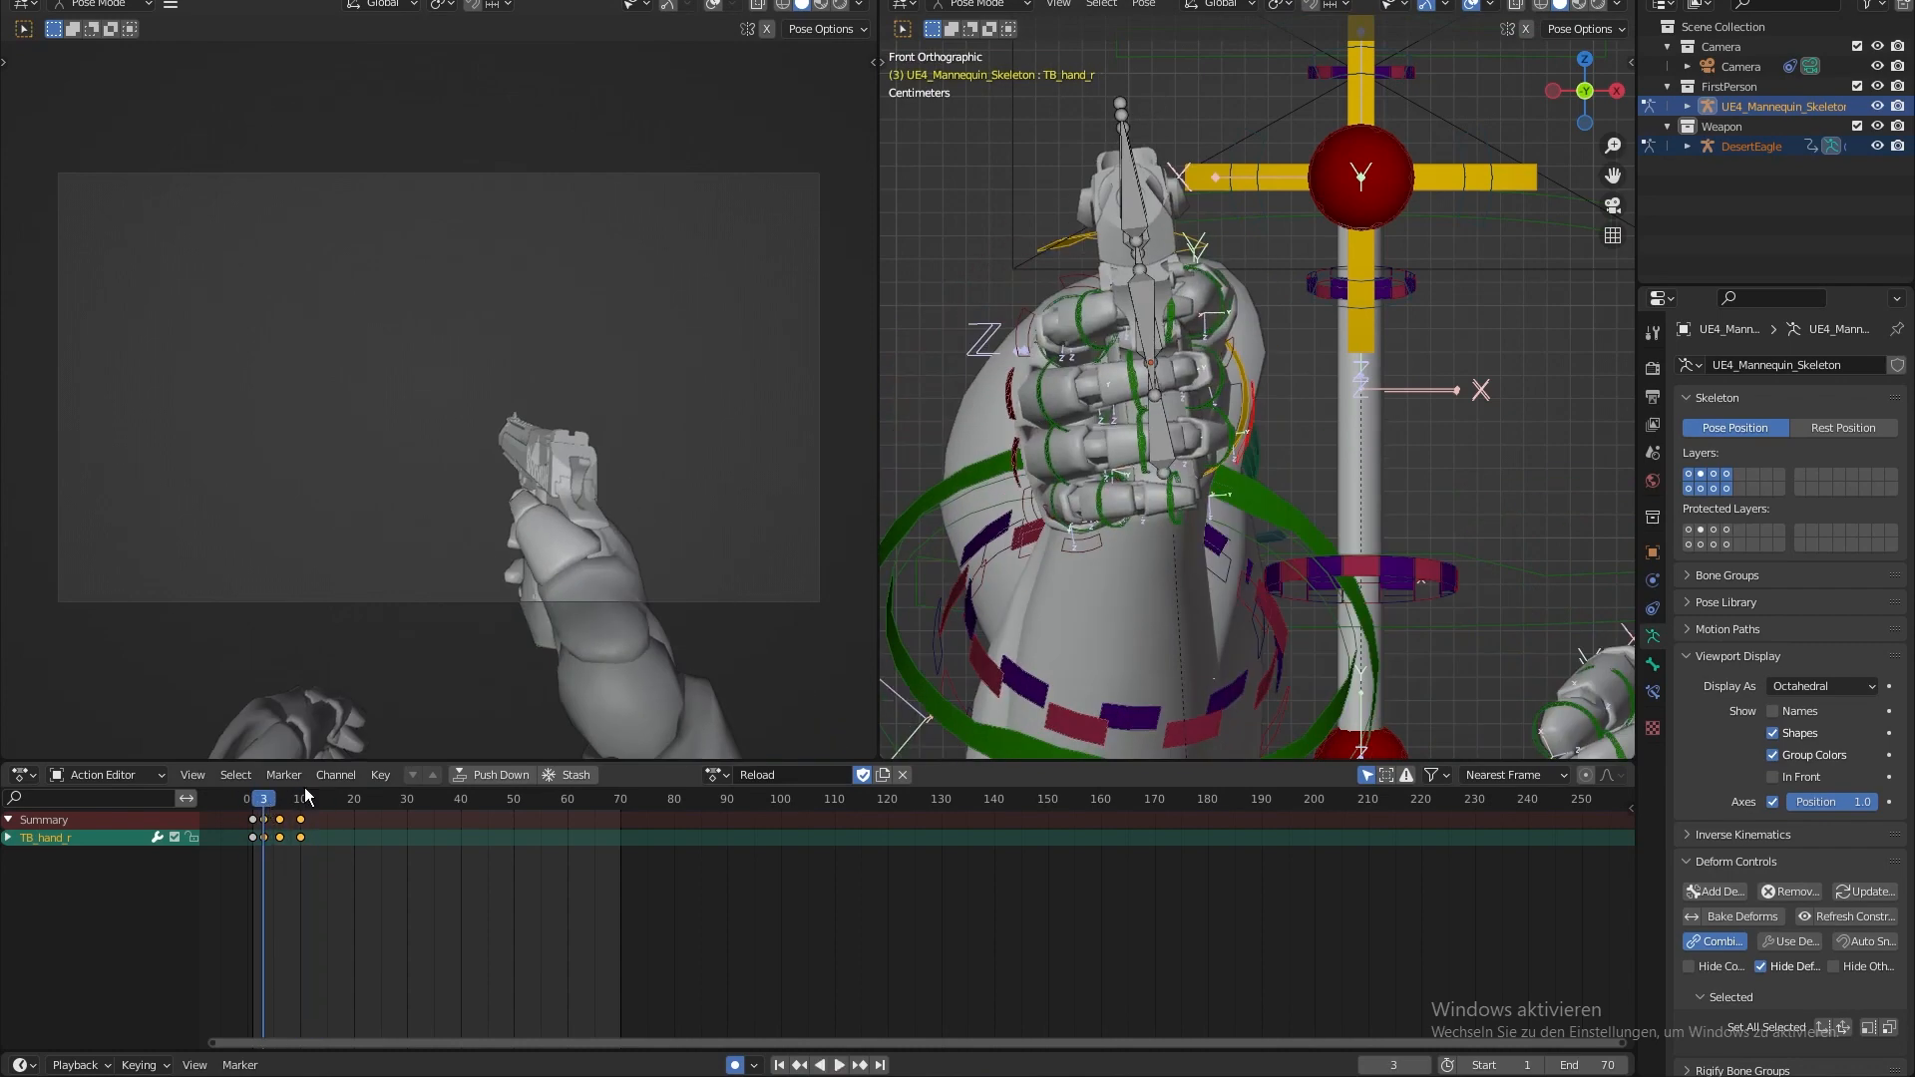
- Adjust the position of TB_hand_r again at frame 10 and replay the Reload action from frame 1
{"action": "key", "text": "g"}
{"action": "left_click", "coordinate": [1259, 516]}
{"action": "left_click", "coordinate": [253, 802]}
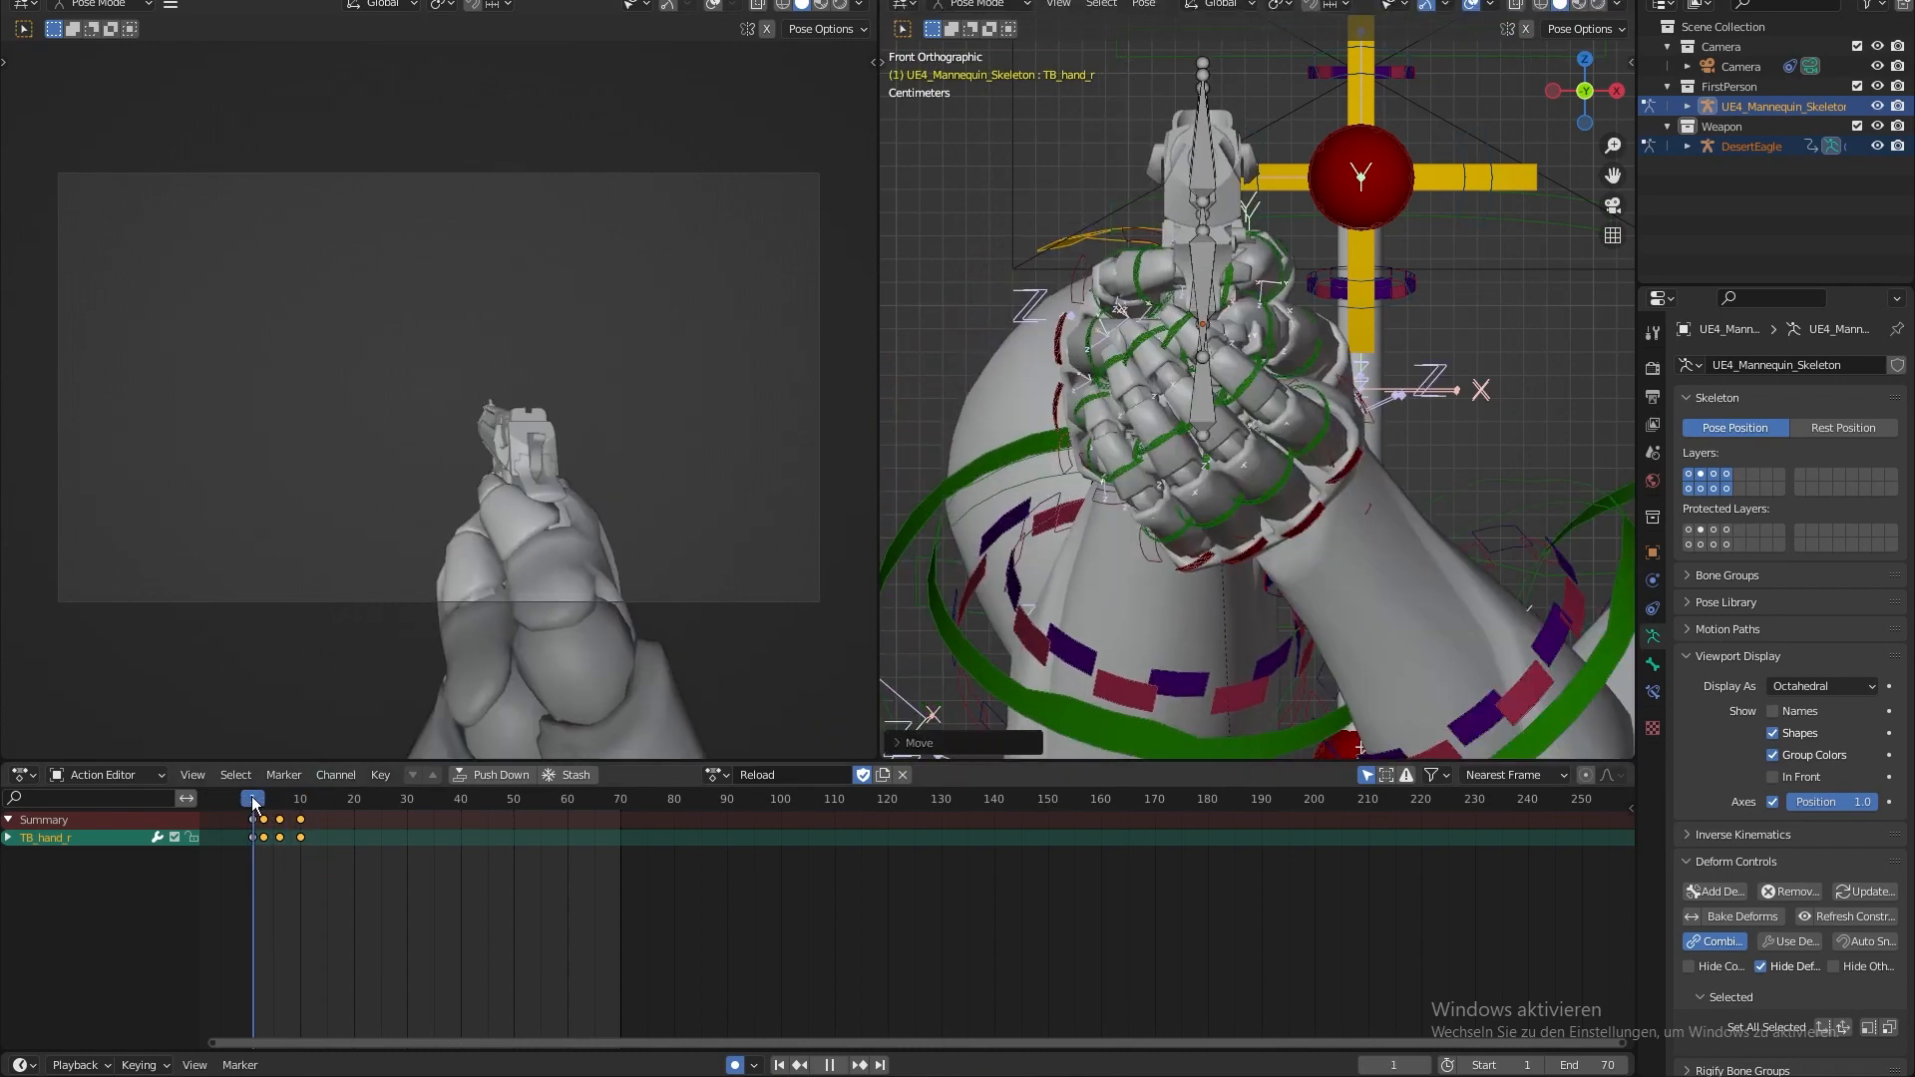
{"action": "key", "text": "space"}
{"action": "left_click", "coordinate": [252, 797]}
{"action": "left_click", "coordinate": [253, 798]}
{"action": "key", "text": "space"}
- At frame 6, reposition TB_hand_r in front view and replay the action from the first frame
{"action": "mouse_move", "coordinate": [252, 798]}
{"action": "left_mouse_down"}
{"action": "mouse_move", "coordinate": [298, 801]}
{"action": "mouse_move", "coordinate": [265, 801]}
{"action": "mouse_move", "coordinate": [281, 801]}
{"action": "left_mouse_up"}
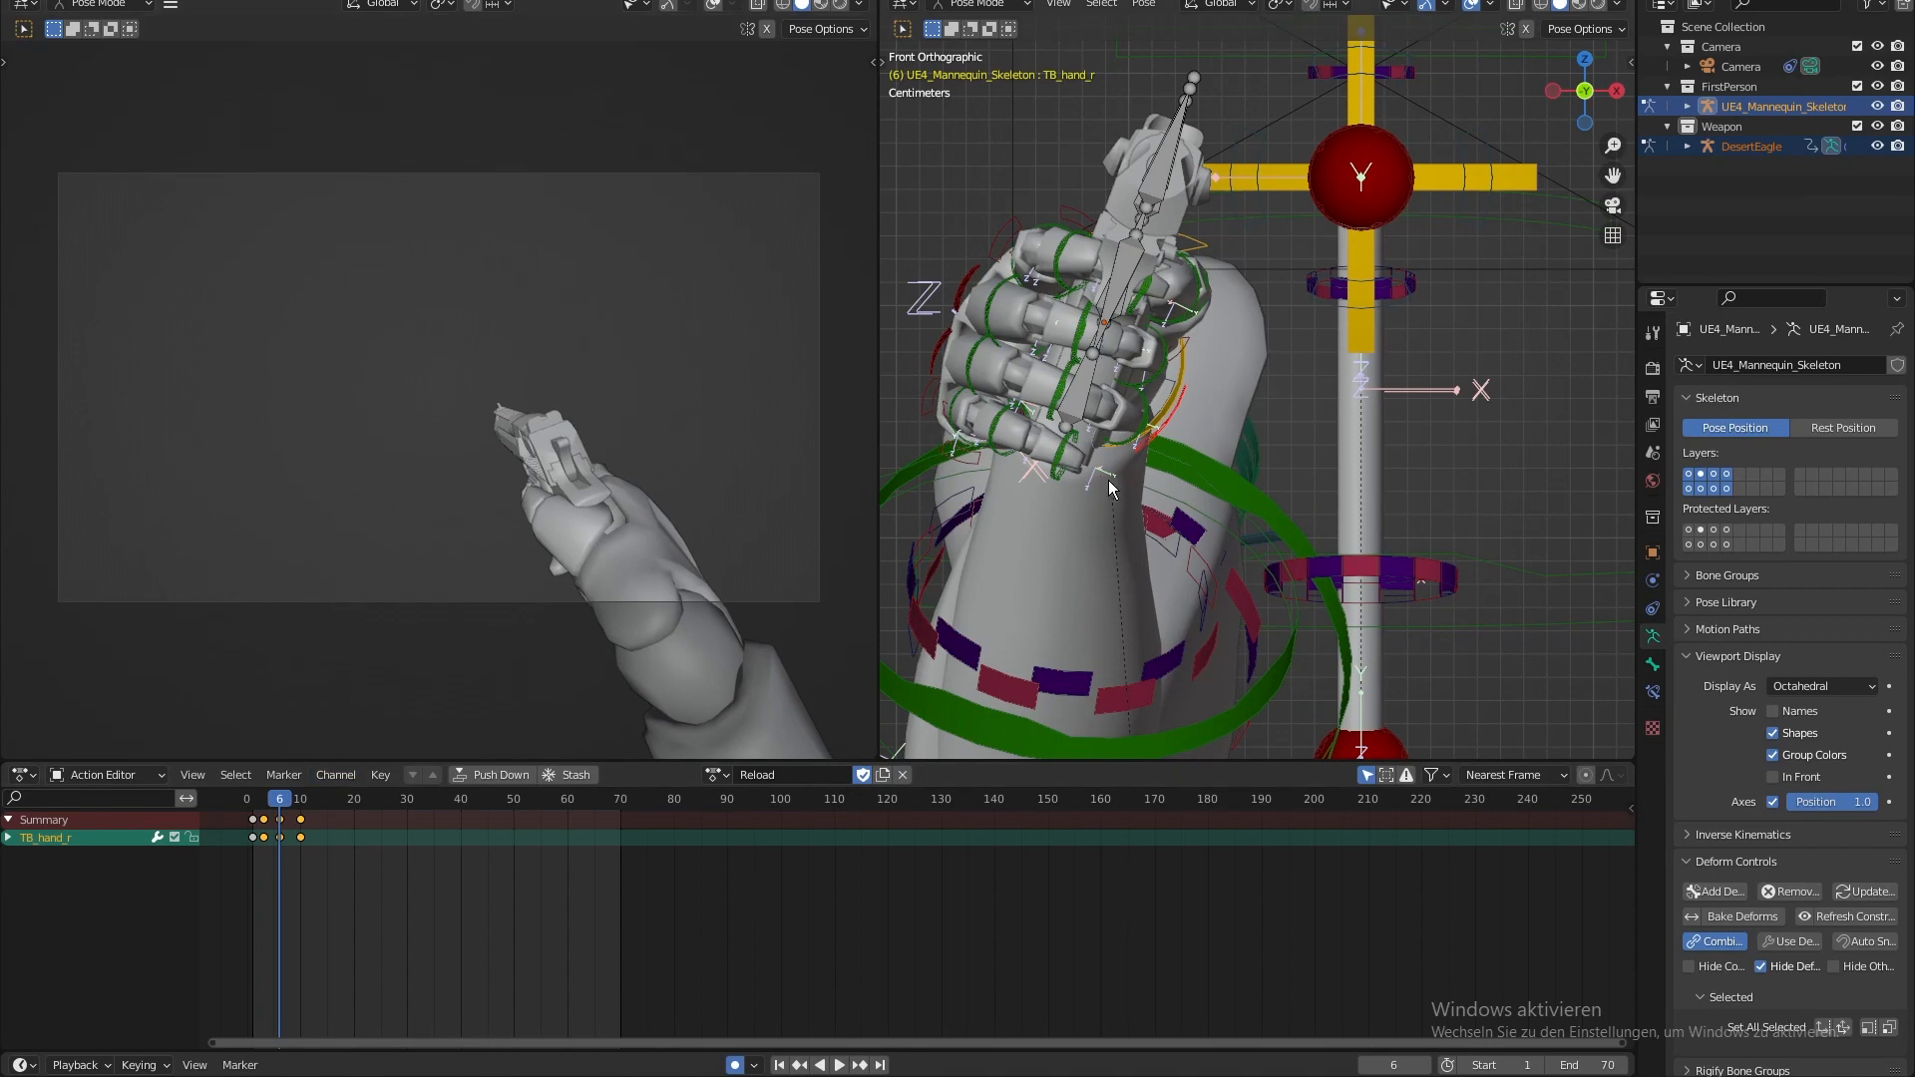
{"action": "key", "text": "g"}
{"action": "left_click", "coordinate": [1076, 476]}
{"action": "left_click", "coordinate": [254, 802]}
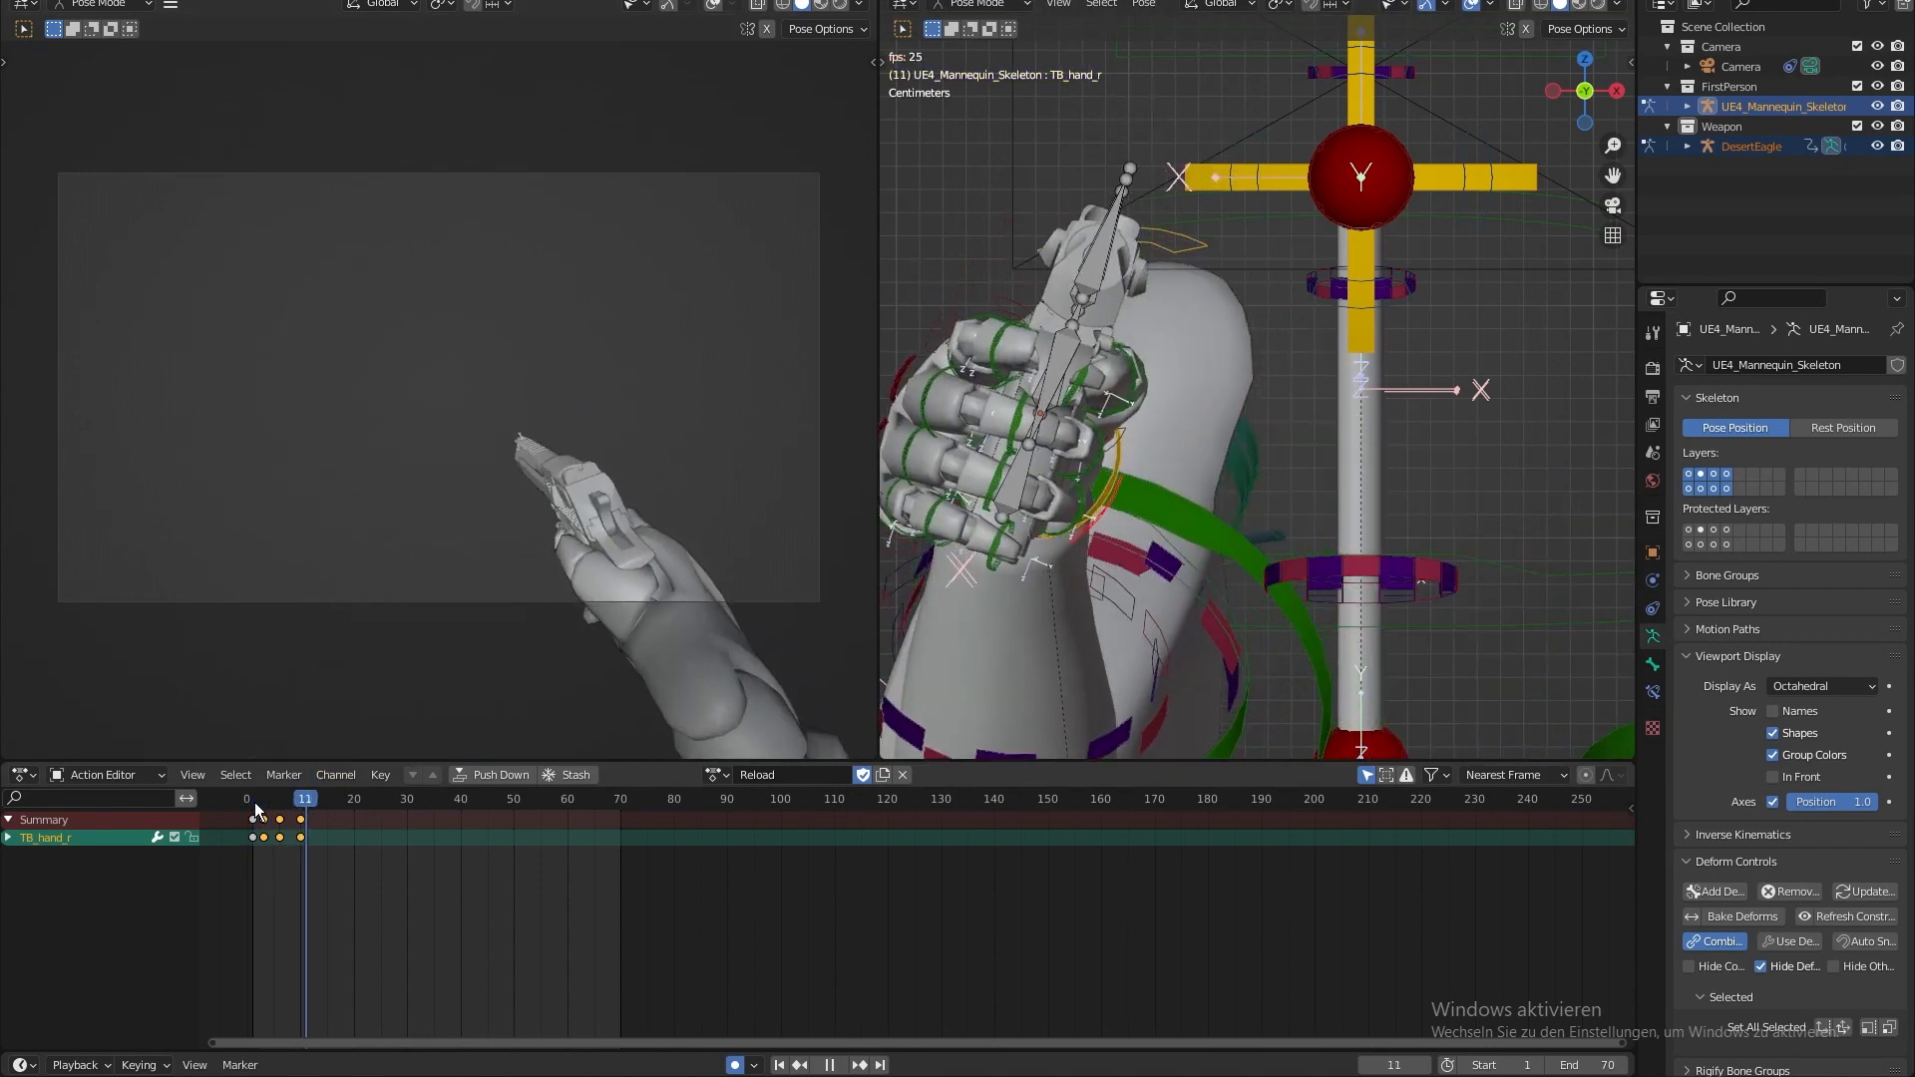
- Delete the TB_hand_r key at frame 3 and replay the opening hand movement
{"action": "left_click", "coordinate": [263, 818]}
{"action": "key", "text": "Delete"}
{"action": "key", "text": "space"}
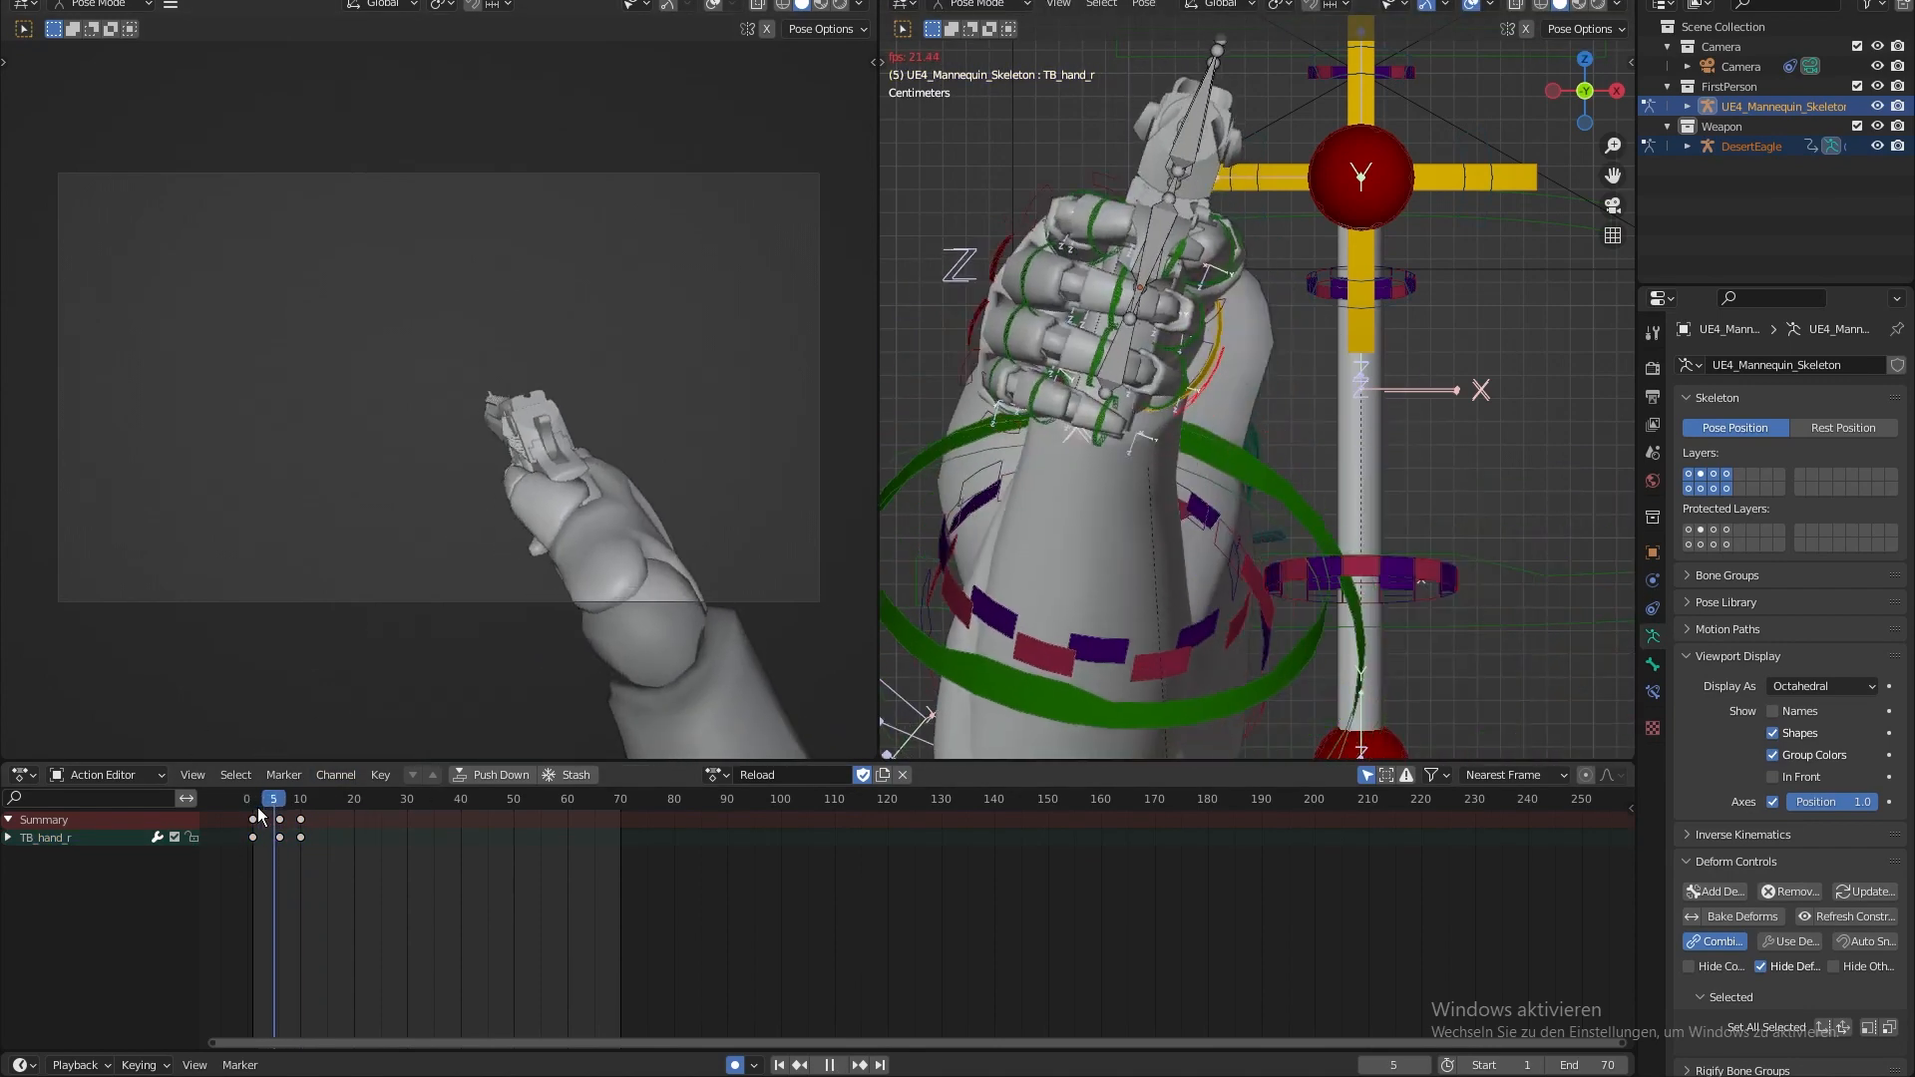
{"action": "left_click", "coordinate": [258, 807]}
{"action": "key", "text": "space"}
{"action": "left_click", "coordinate": [263, 809]}
{"action": "key", "text": "space"}
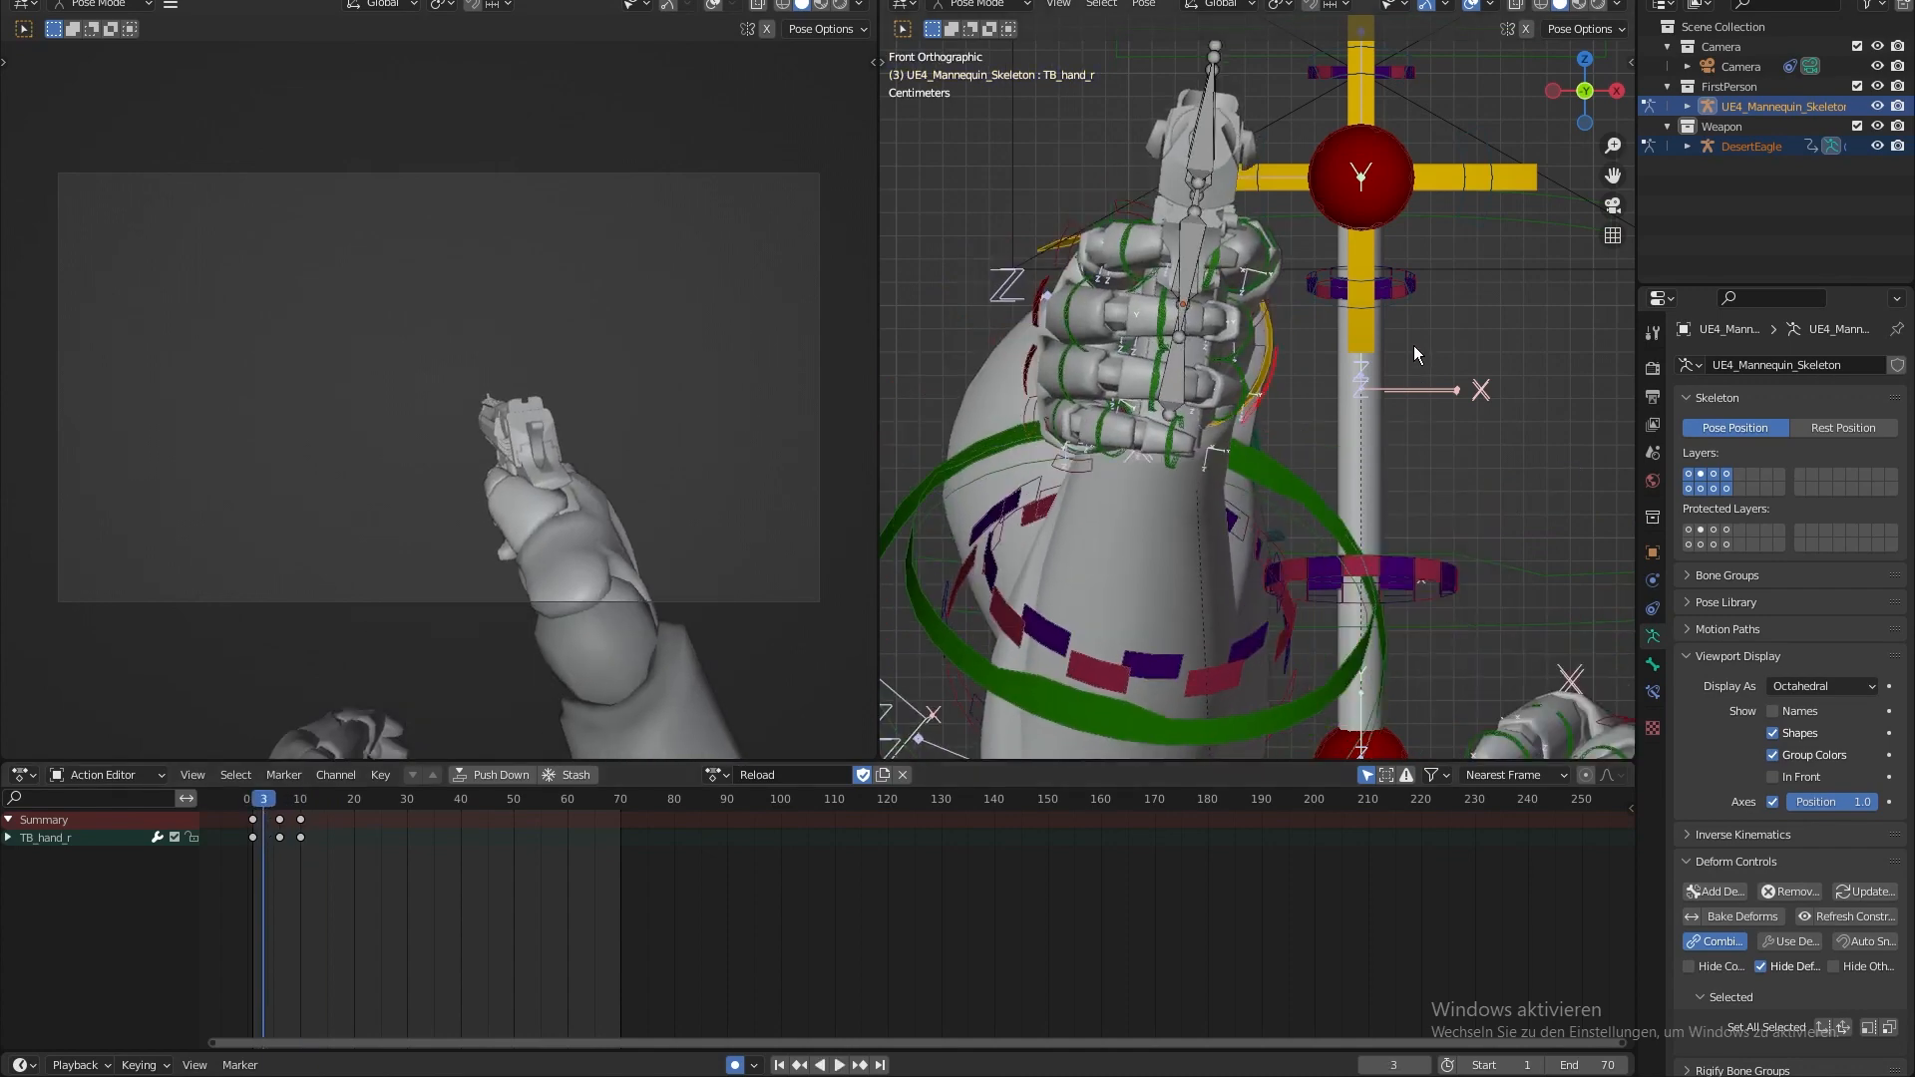
- At frame 3, rotate TB_hand_r in front view to tilt the pistol sideways, and replay the action from the start
{"action": "key", "text": "r"}
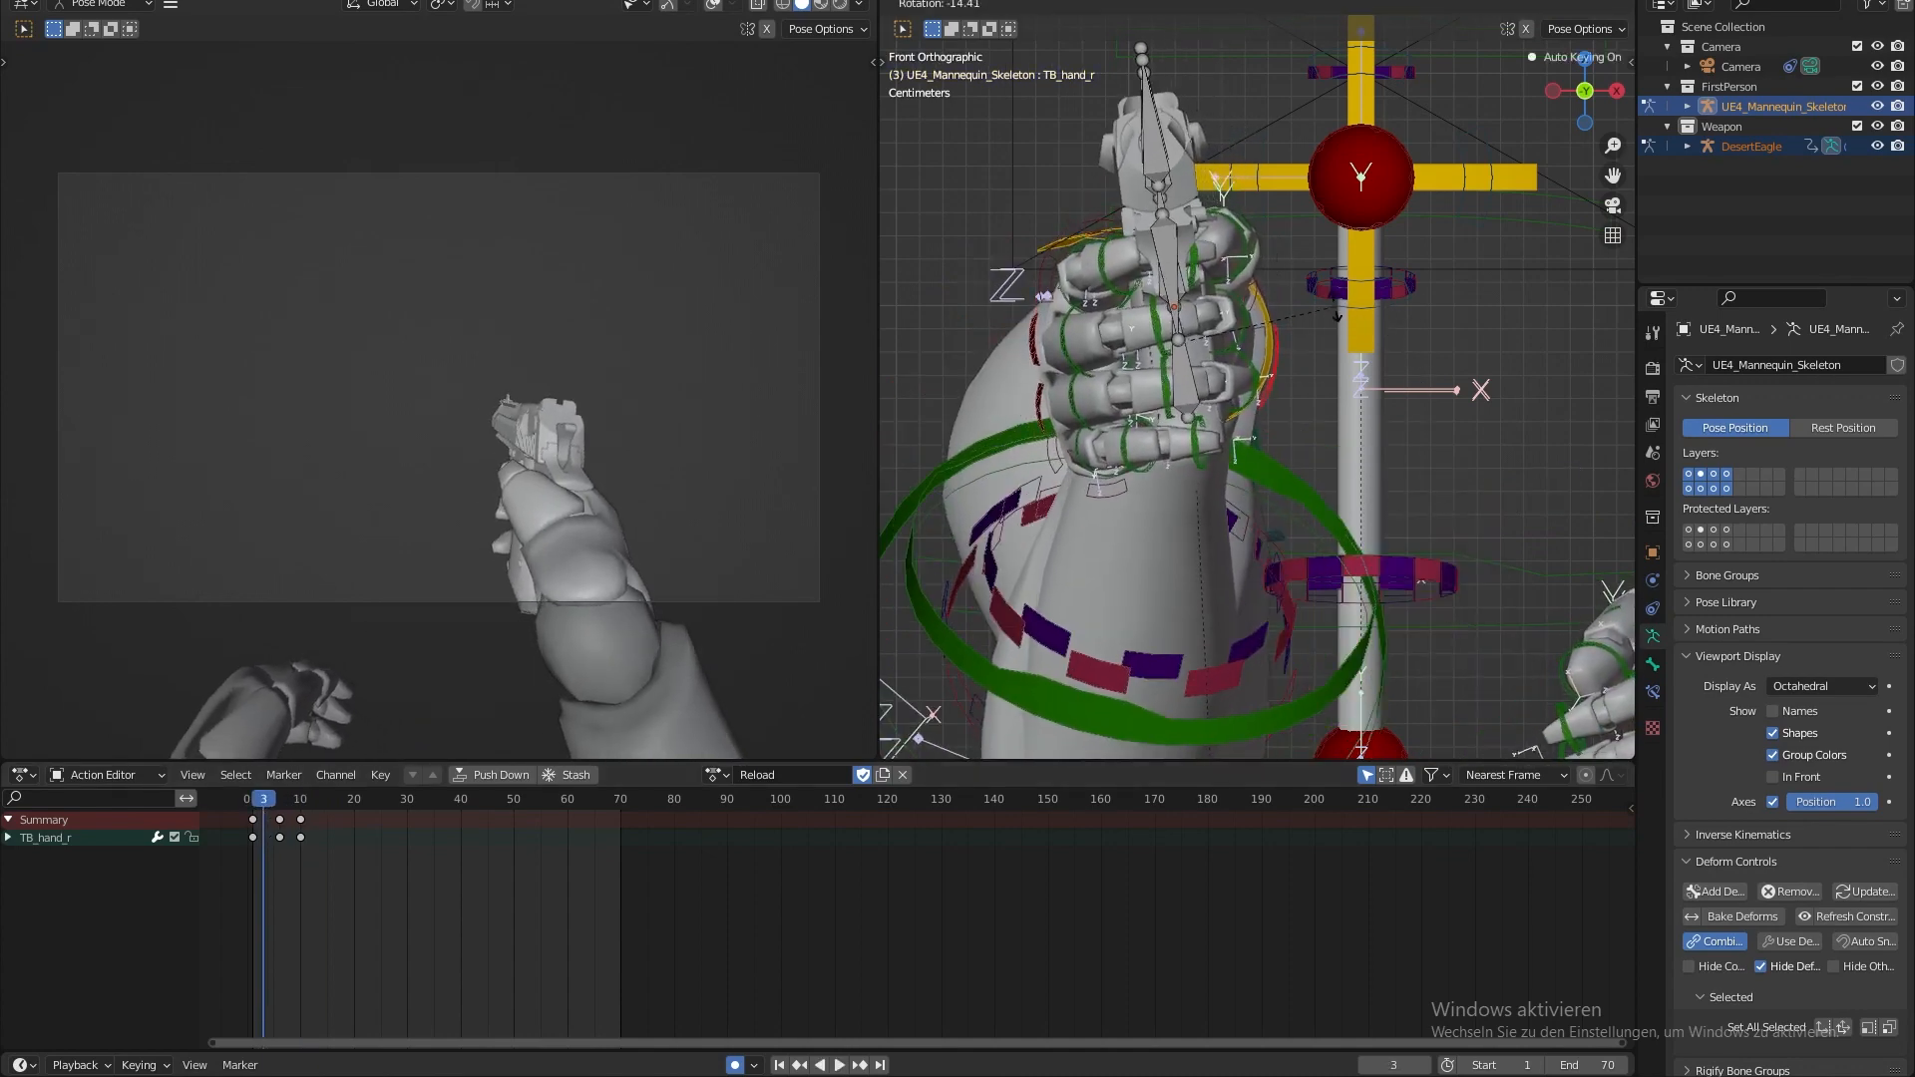
{"action": "left_click", "coordinate": [1319, 312]}
{"action": "key", "text": "space"}
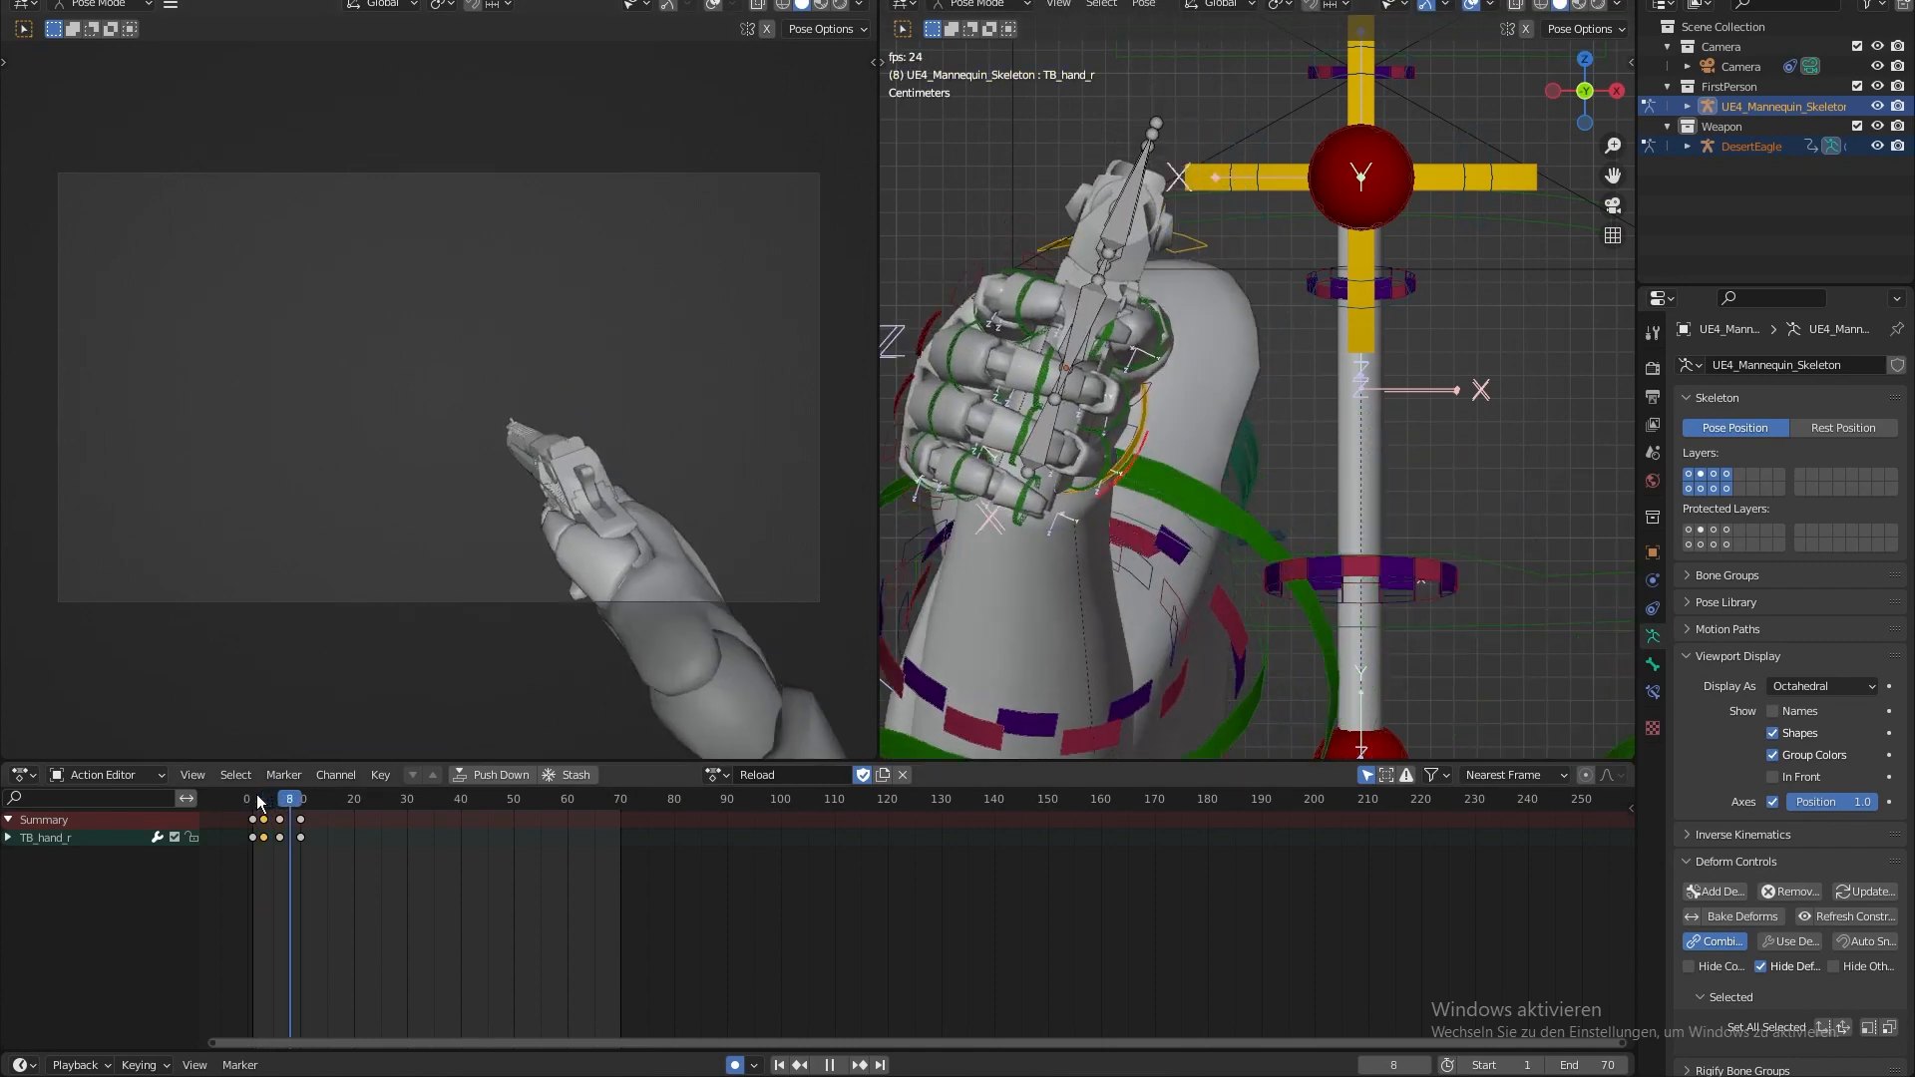
{"action": "left_click", "coordinate": [258, 801]}
{"action": "left_click", "coordinate": [257, 801]}
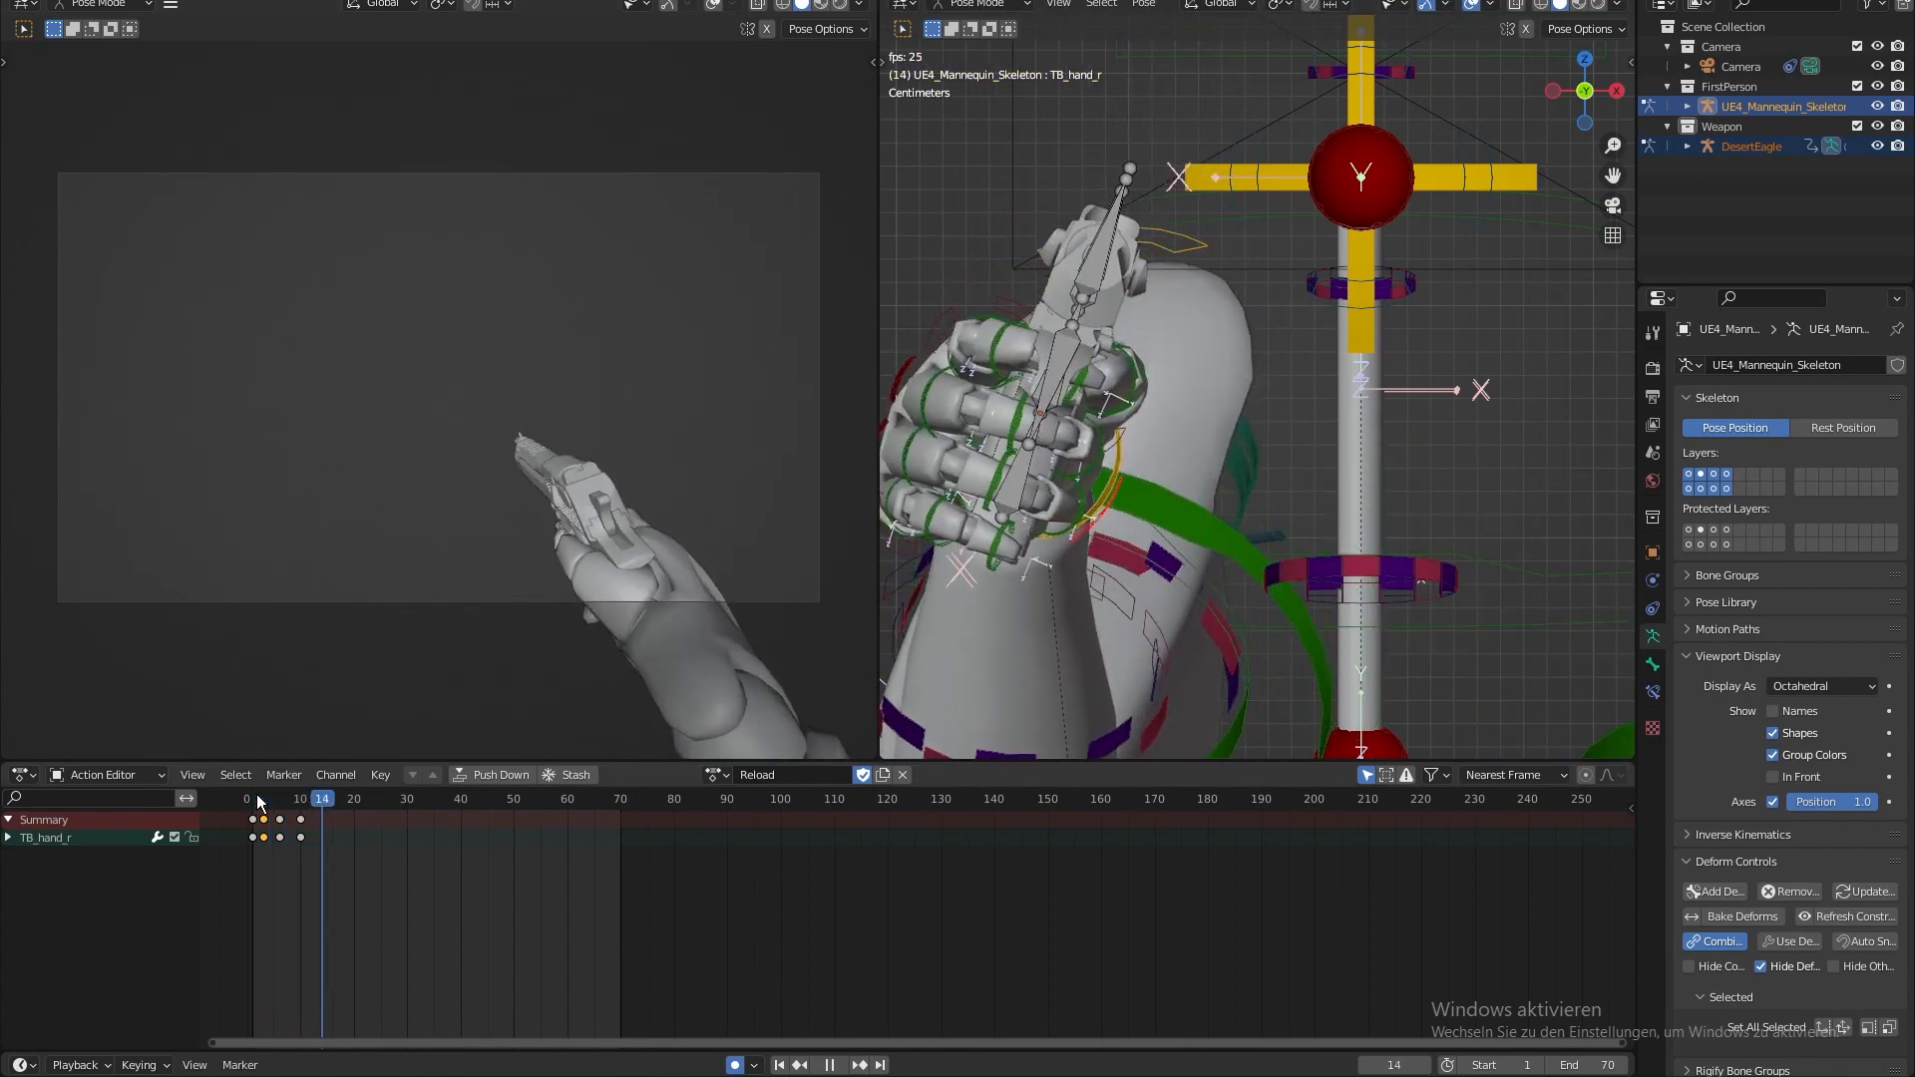
{"action": "left_click", "coordinate": [257, 801]}
{"action": "left_click", "coordinate": [255, 801]}
- At frame 16, rotate TB_hand_r in right side view to raise the muzzle and move the hand down
{"action": "left_click_drag", "start_coordinate": [255, 796], "coordinate": [324, 809]}
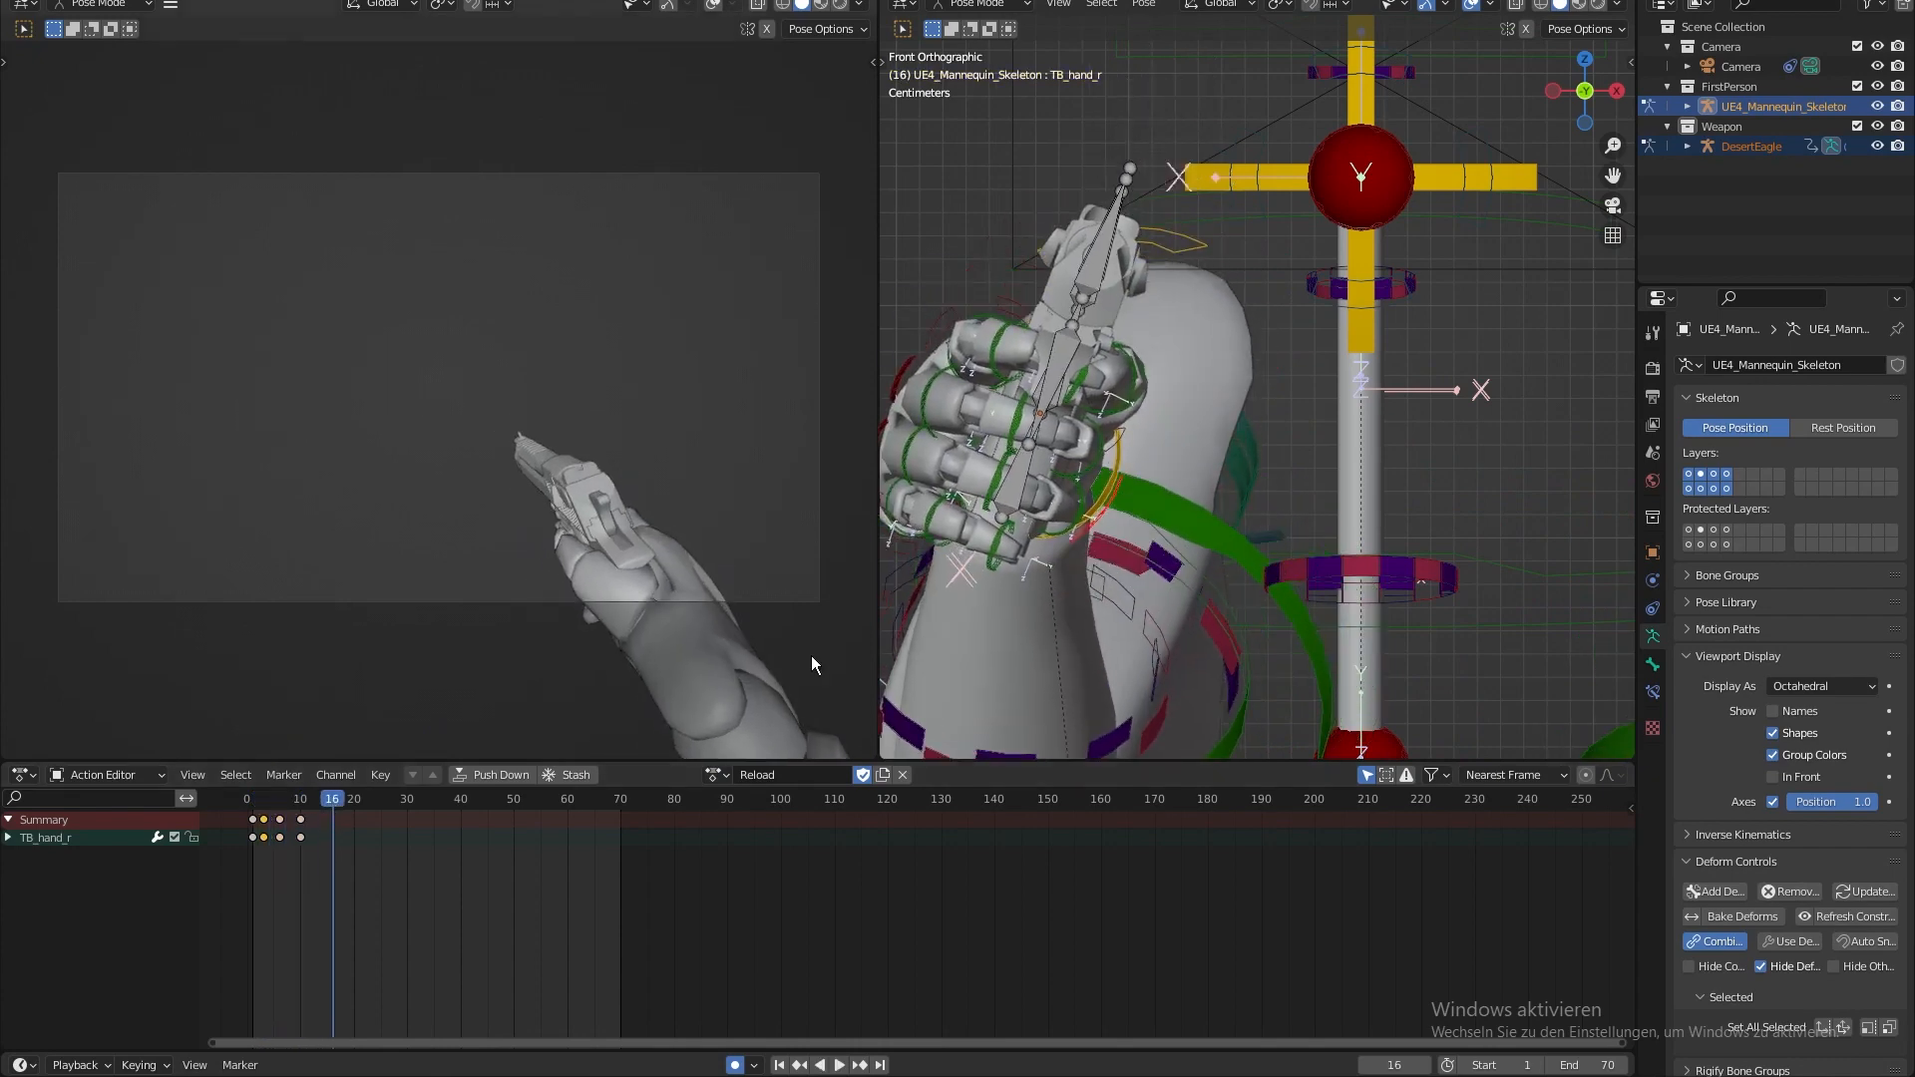
{"action": "key", "text": "KP_3"}
{"action": "key", "text": "r"}
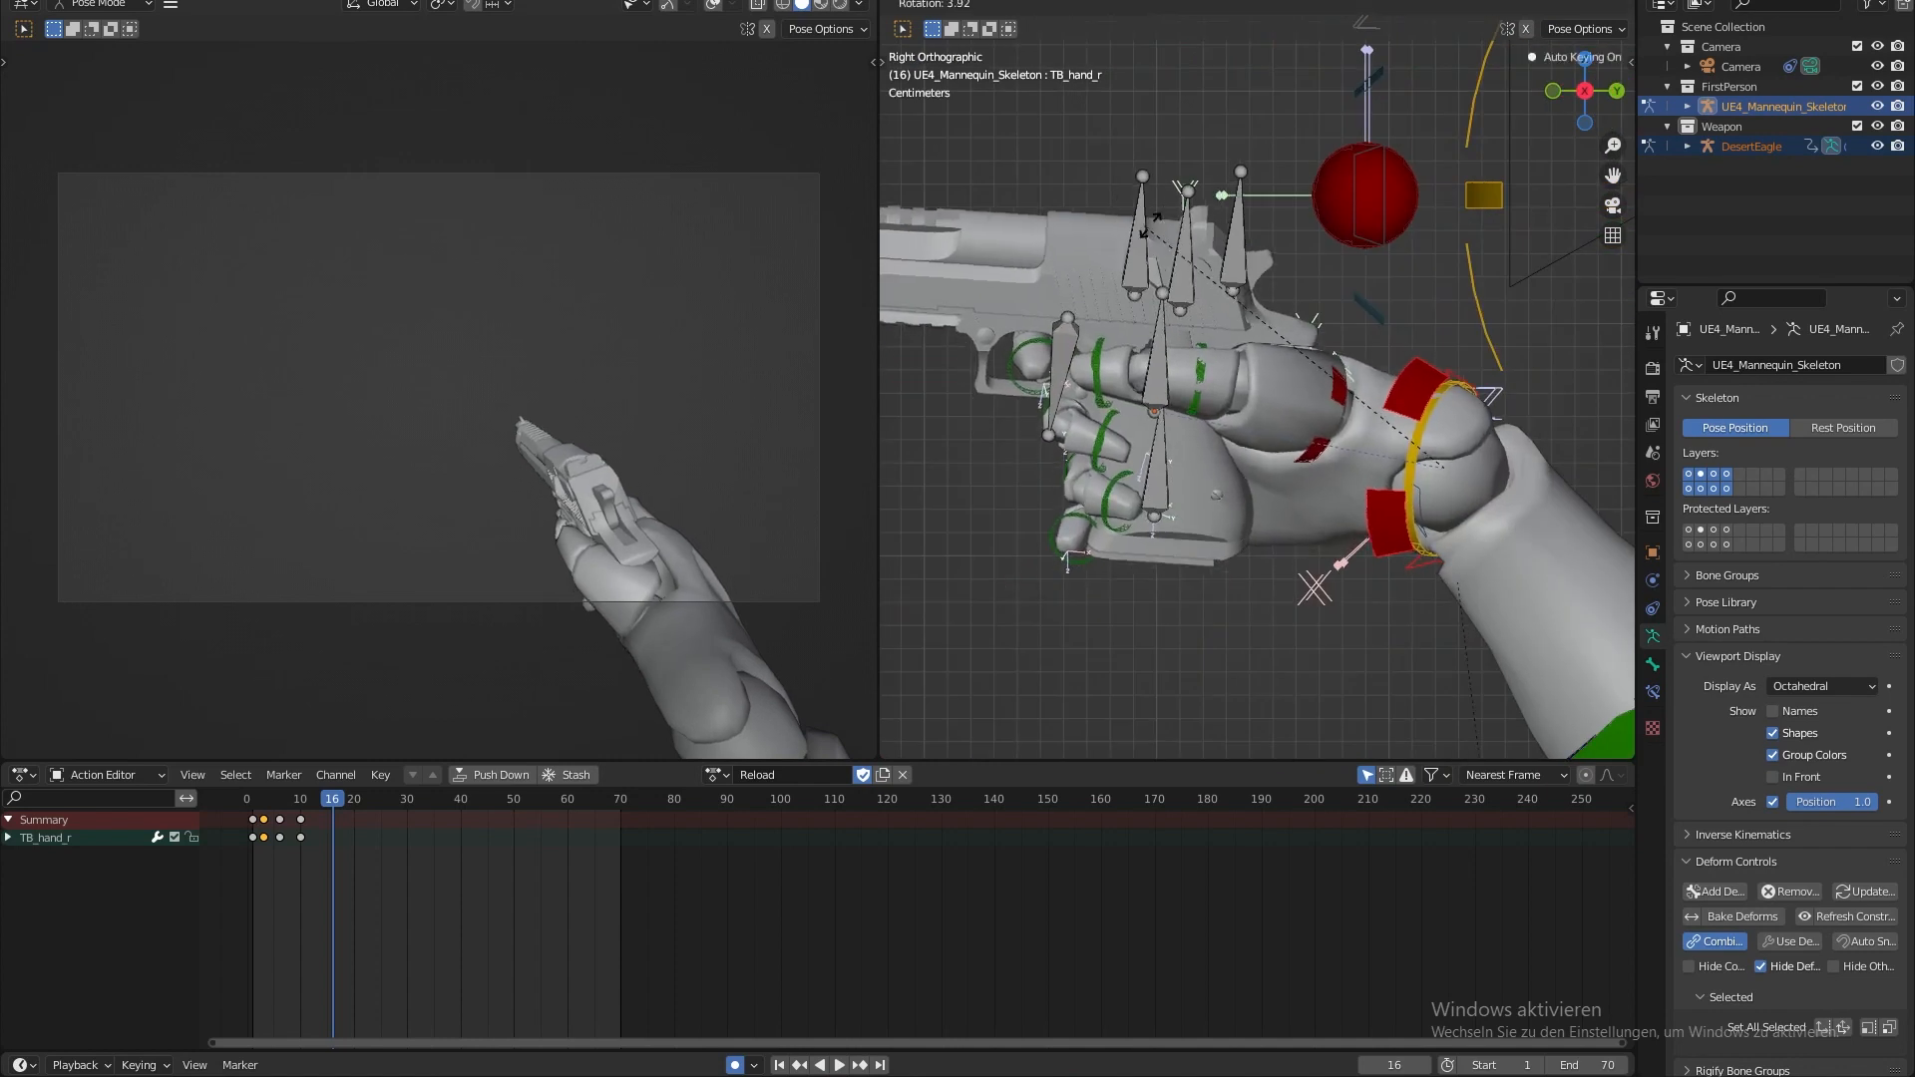
{"action": "left_click", "coordinate": [1195, 210]}
{"action": "key", "text": "g"}
{"action": "left_click", "coordinate": [1205, 306]}
{"action": "left_click_drag", "start_coordinate": [339, 804], "coordinate": [392, 804]}
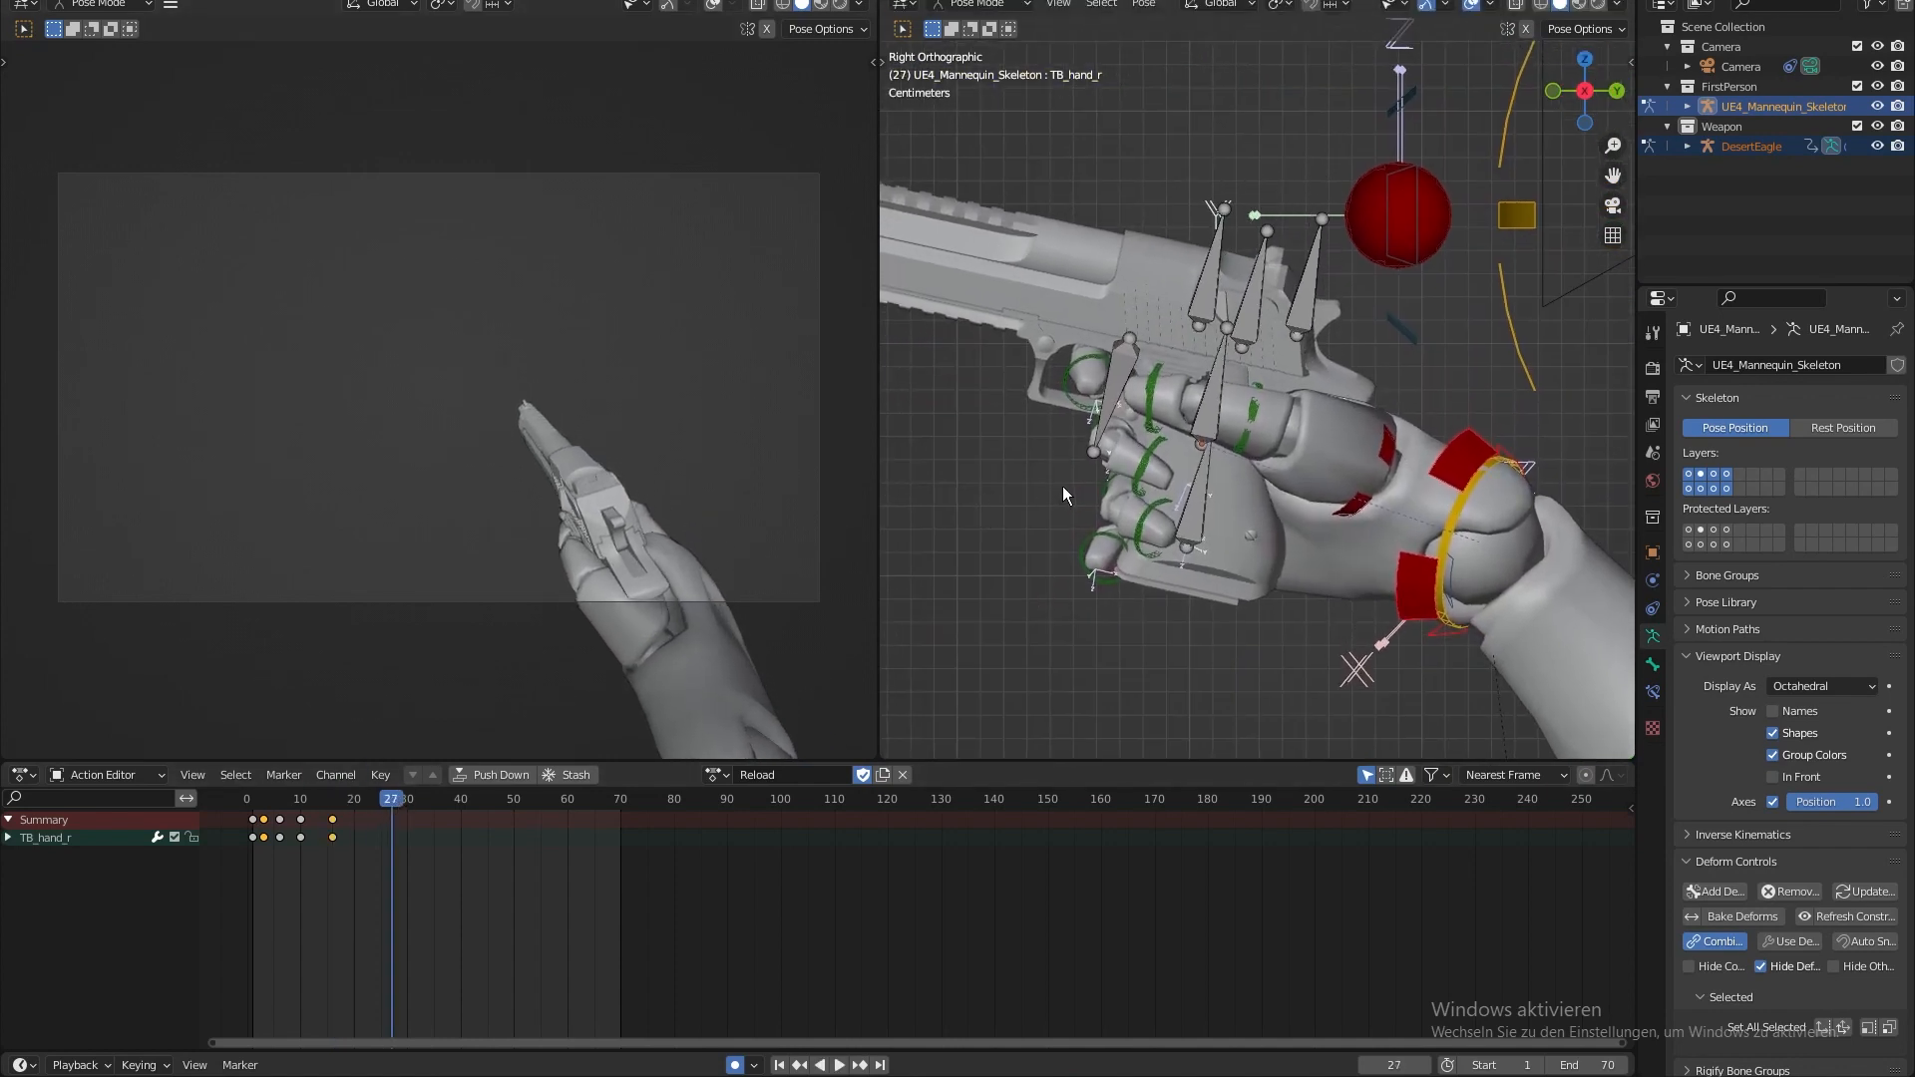
{"action": "left_click", "coordinate": [256, 810]}
{"action": "key", "text": "ctrl+v"}
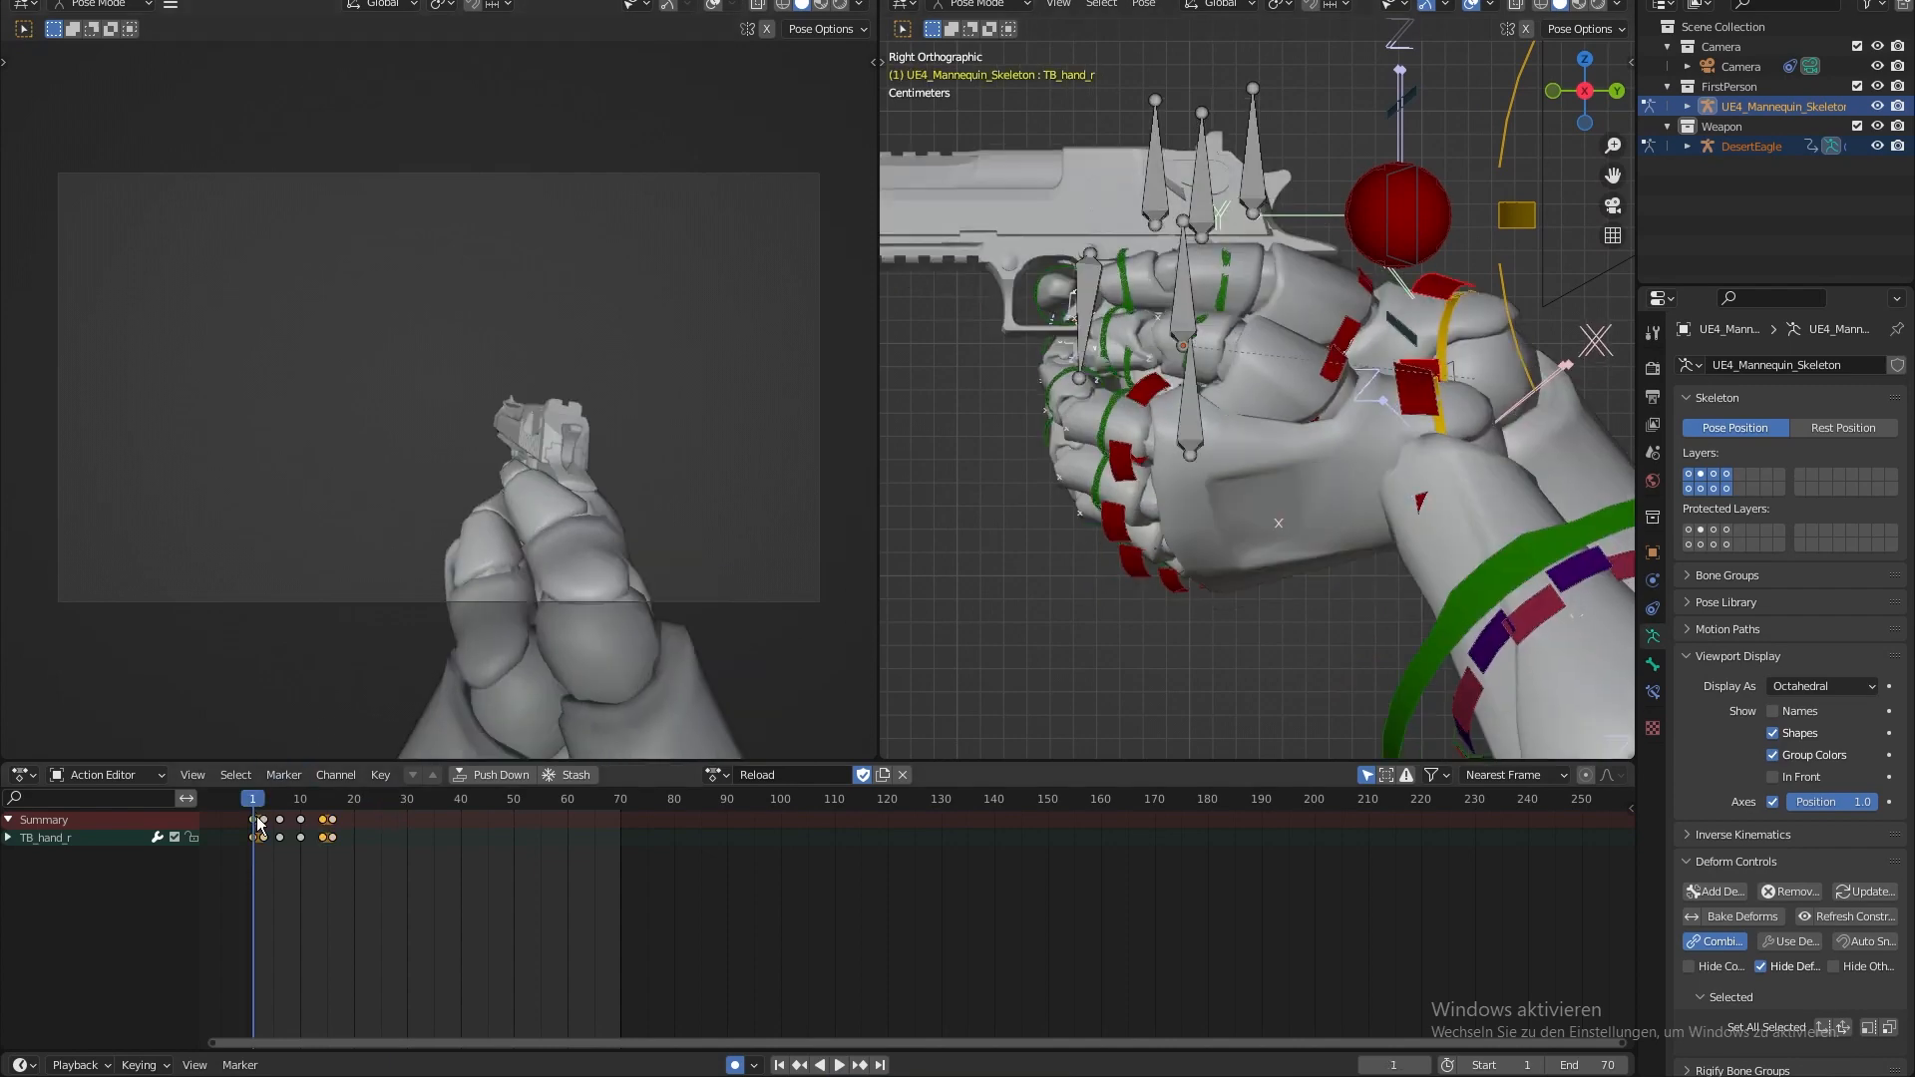
{"action": "left_click", "coordinate": [267, 836]}
{"action": "key", "text": "ctrl+z"}
- Copy the TB_hand_r key from frame 1 and paste it at frame 24
{"action": "left_click", "coordinate": [283, 794]}
{"action": "left_click", "coordinate": [255, 819]}
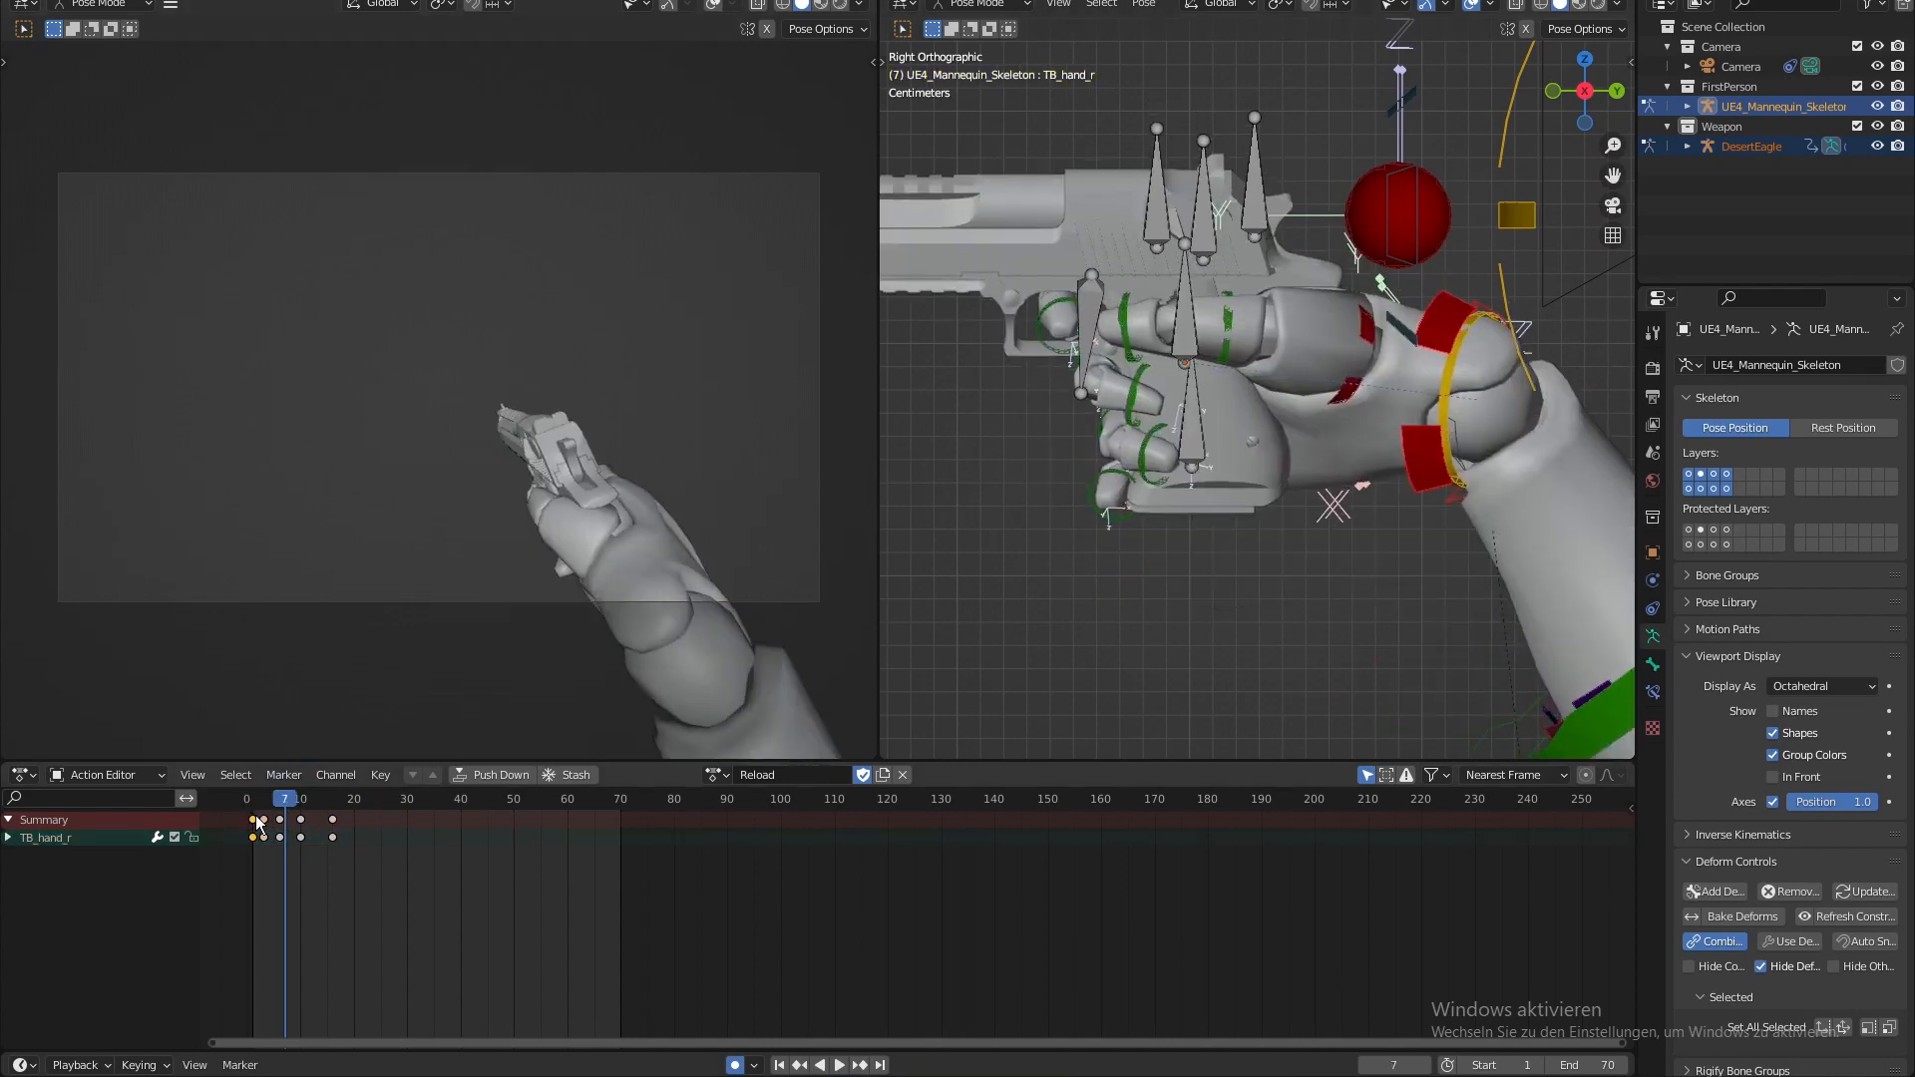
{"action": "key", "text": "ctrl+c"}
{"action": "left_click_drag", "start_coordinate": [364, 799], "coordinate": [377, 798]}
{"action": "key", "text": "ctrl+v"}
{"action": "middle_click_drag", "start_coordinate": [1075, 524], "coordinate": [1068, 565], "text": "shift"}
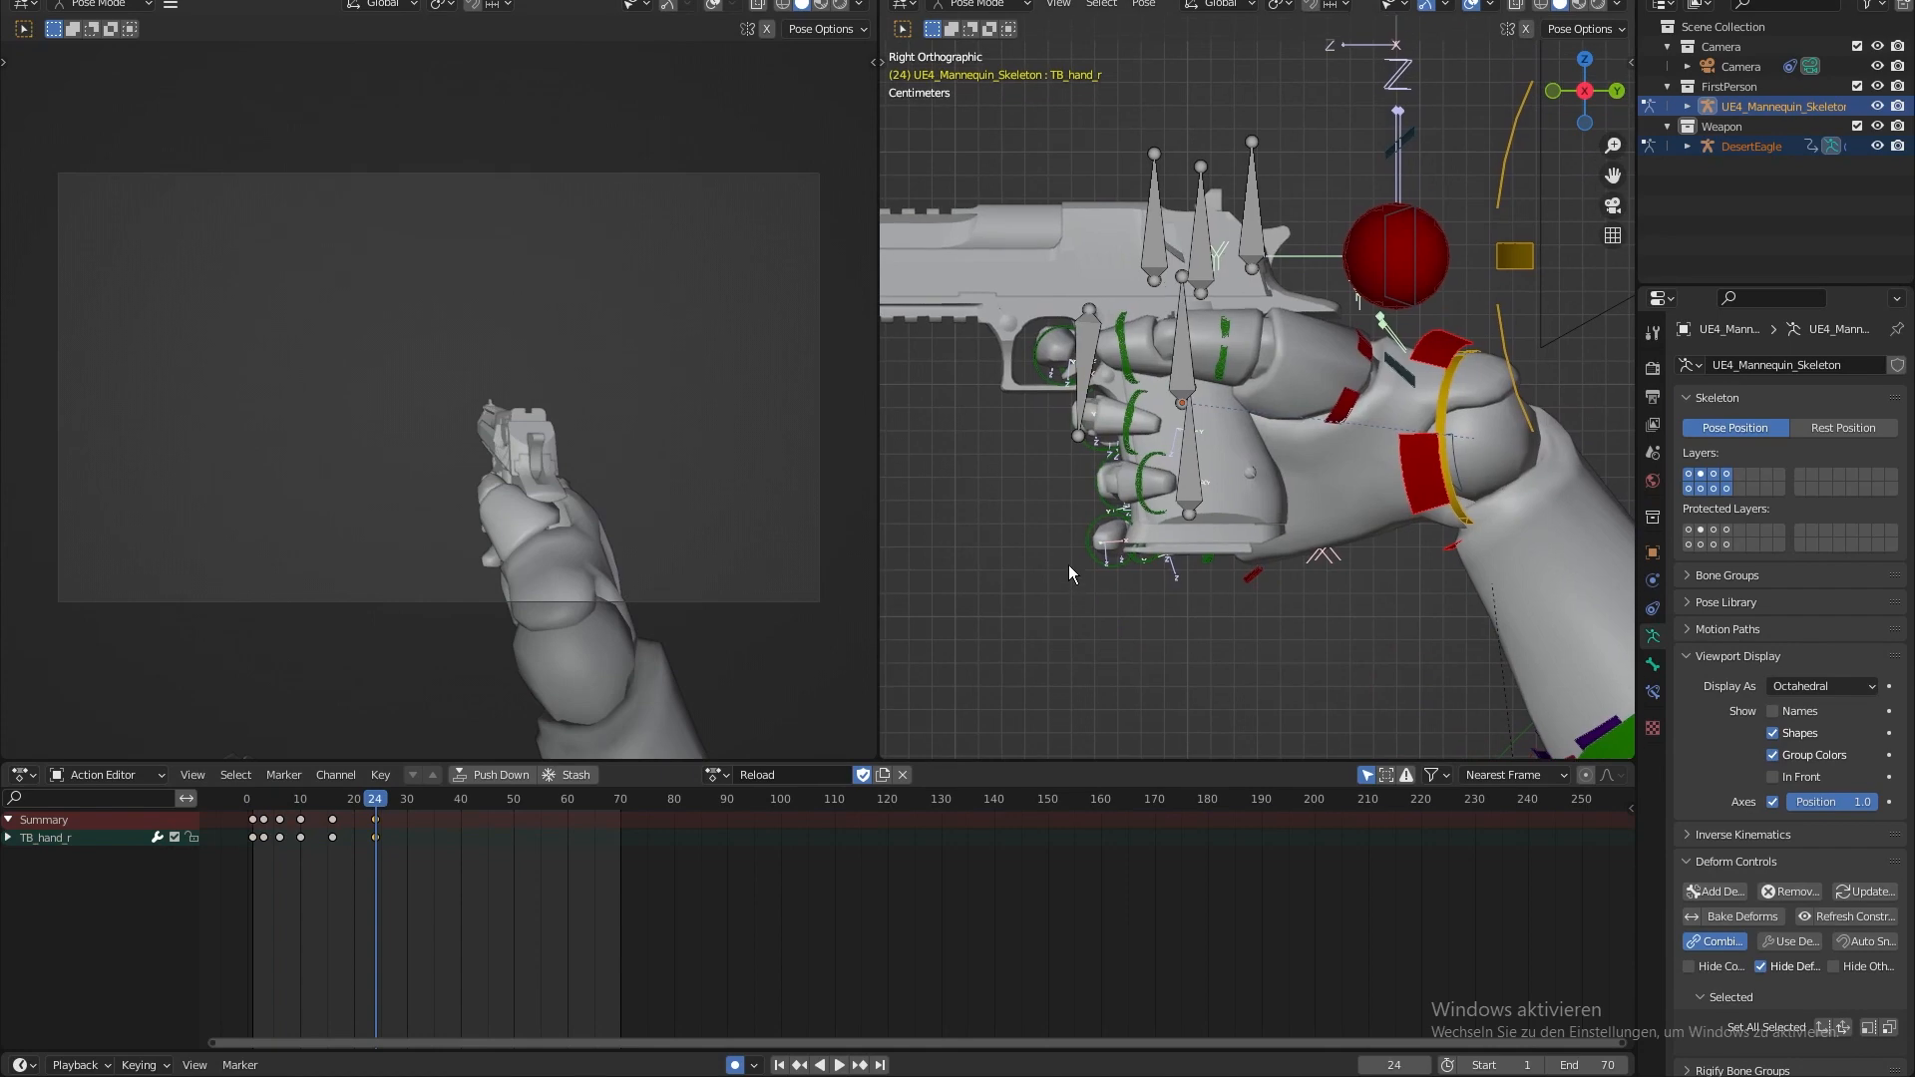
- At frame 24, rotate TB_hand_r in top view to turn the pistol sideways and move the hand outward
{"action": "key", "text": "KP_1"}
{"action": "key", "text": "KP_7"}
{"action": "key", "text": "g"}
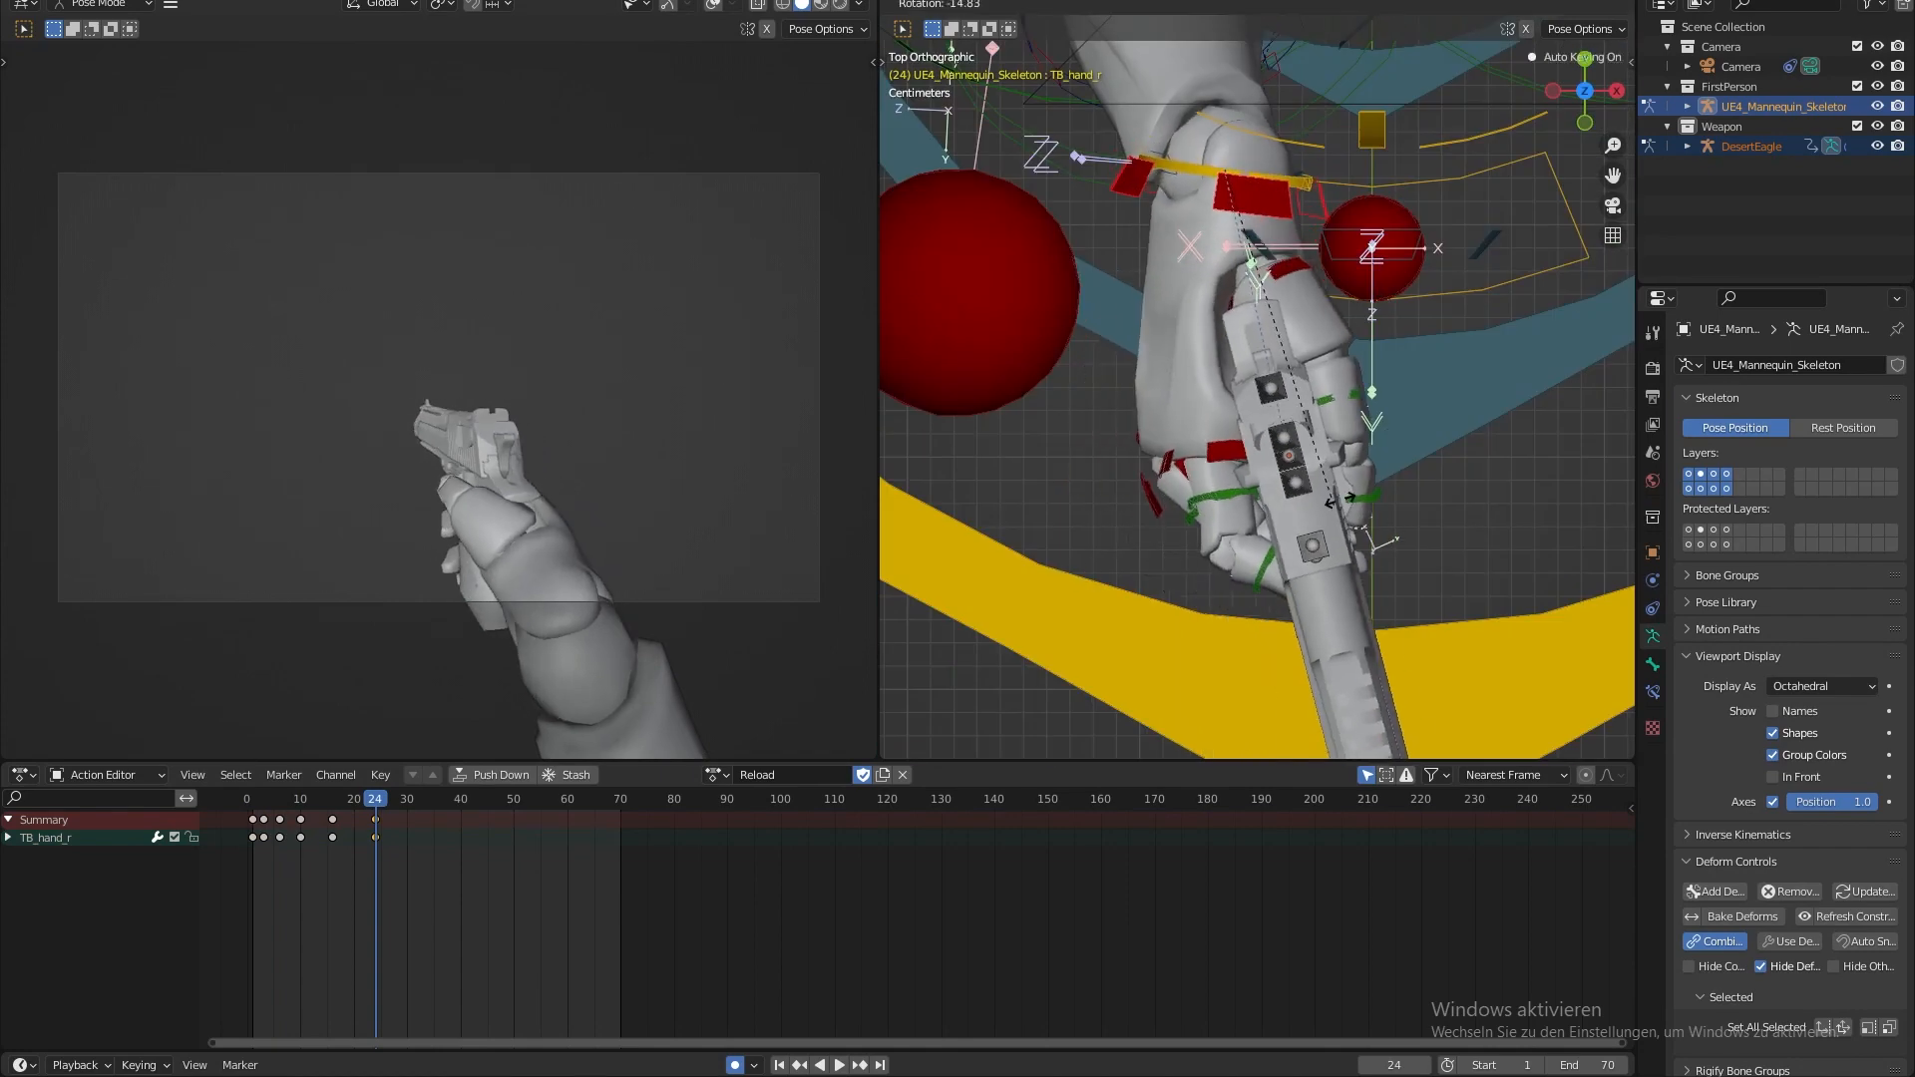
{"action": "left_click", "coordinate": [1210, 460]}
- At frame 24, rotate TB_hand_r in right side view to raise the muzzle, and shift the hand outward in front view
{"action": "key", "text": "KP_3"}
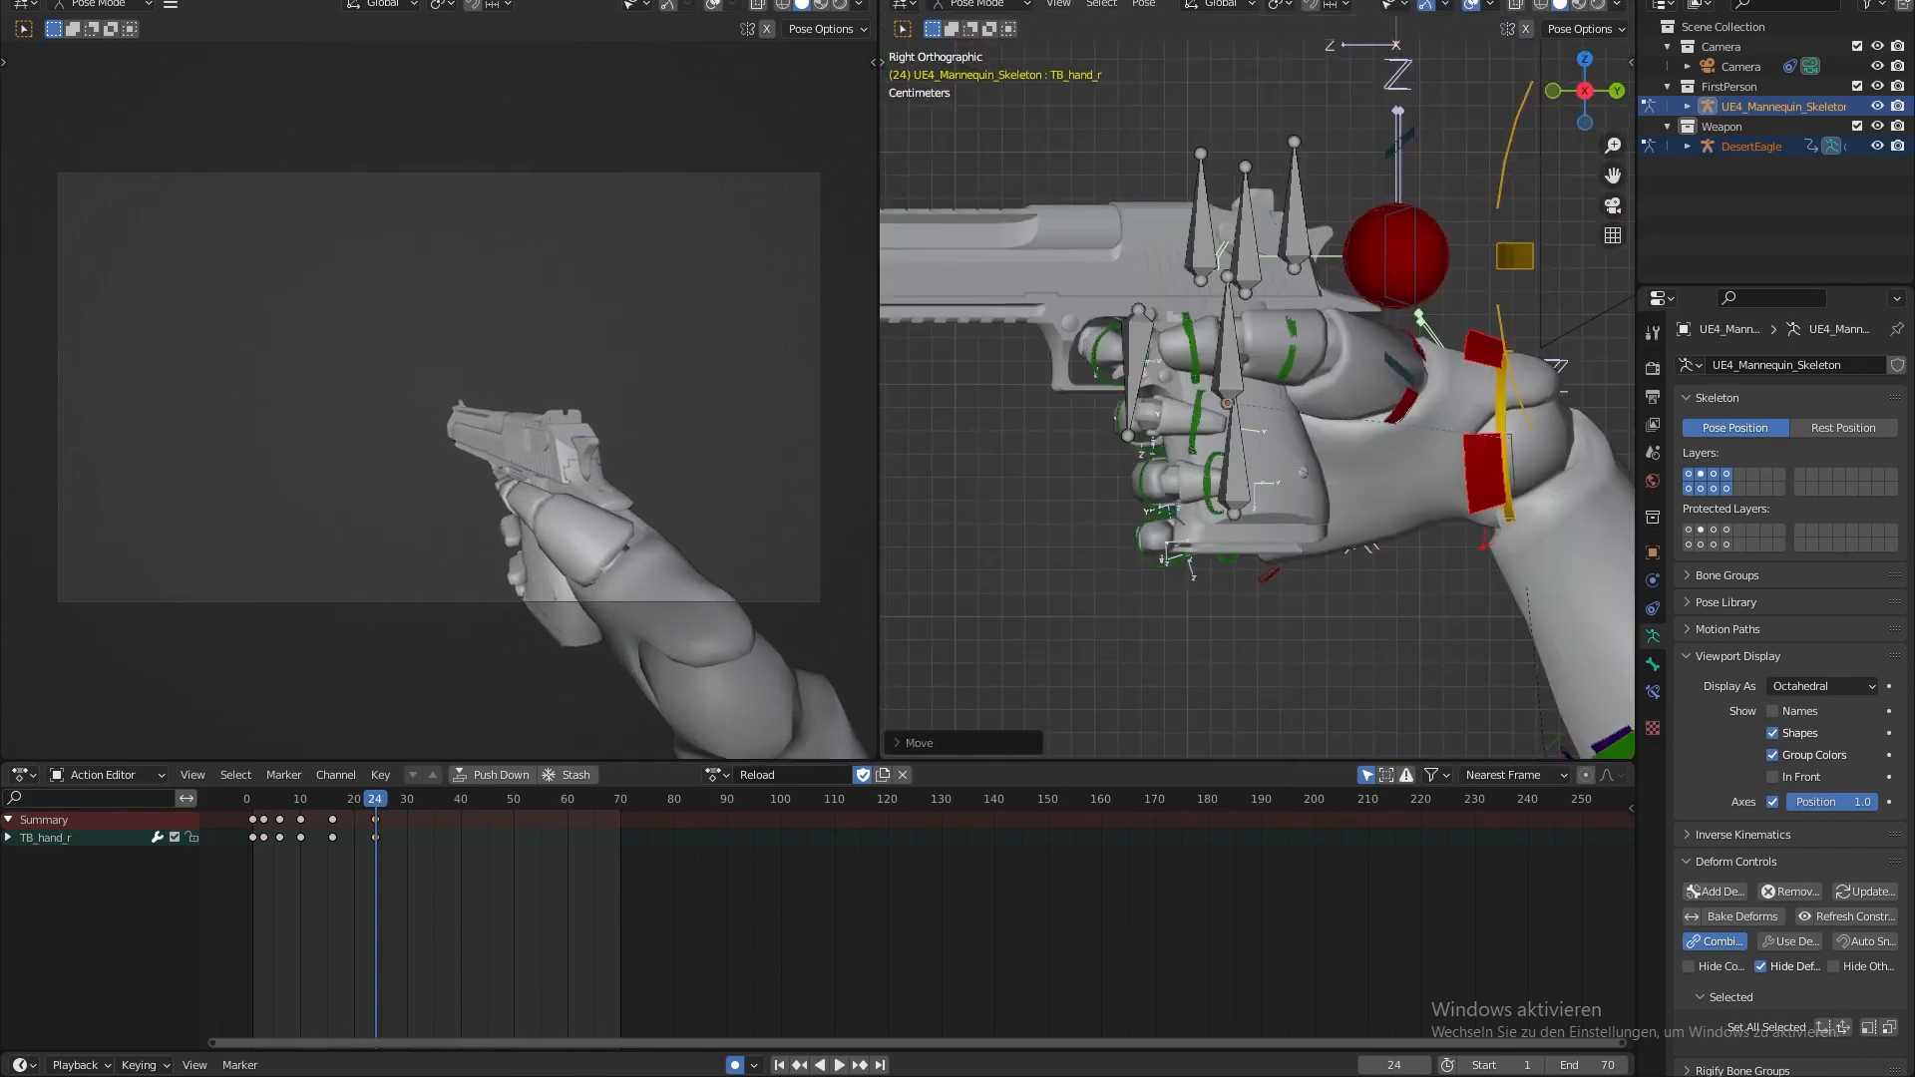
{"action": "key", "text": "r"}
{"action": "left_click", "coordinate": [1344, 287]}
{"action": "key", "text": "KP_1"}
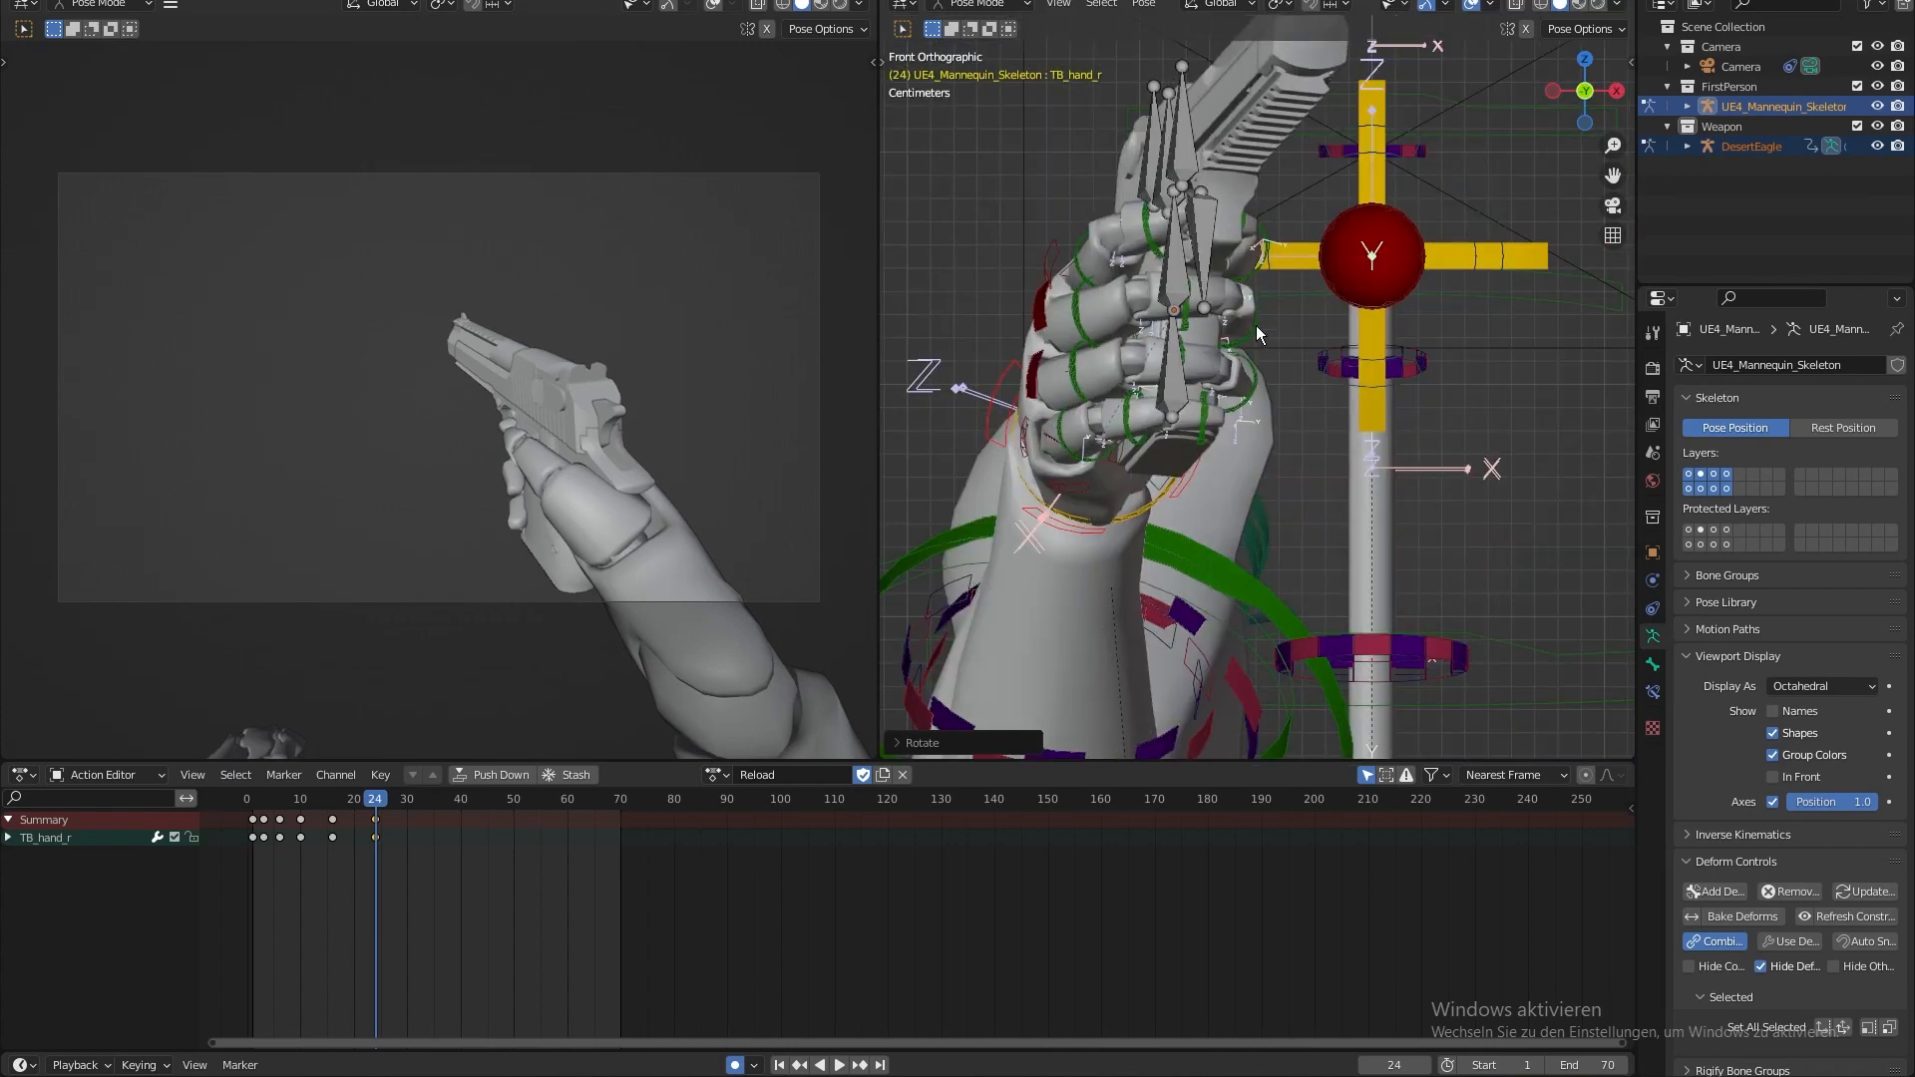
{"action": "key", "text": "g"}
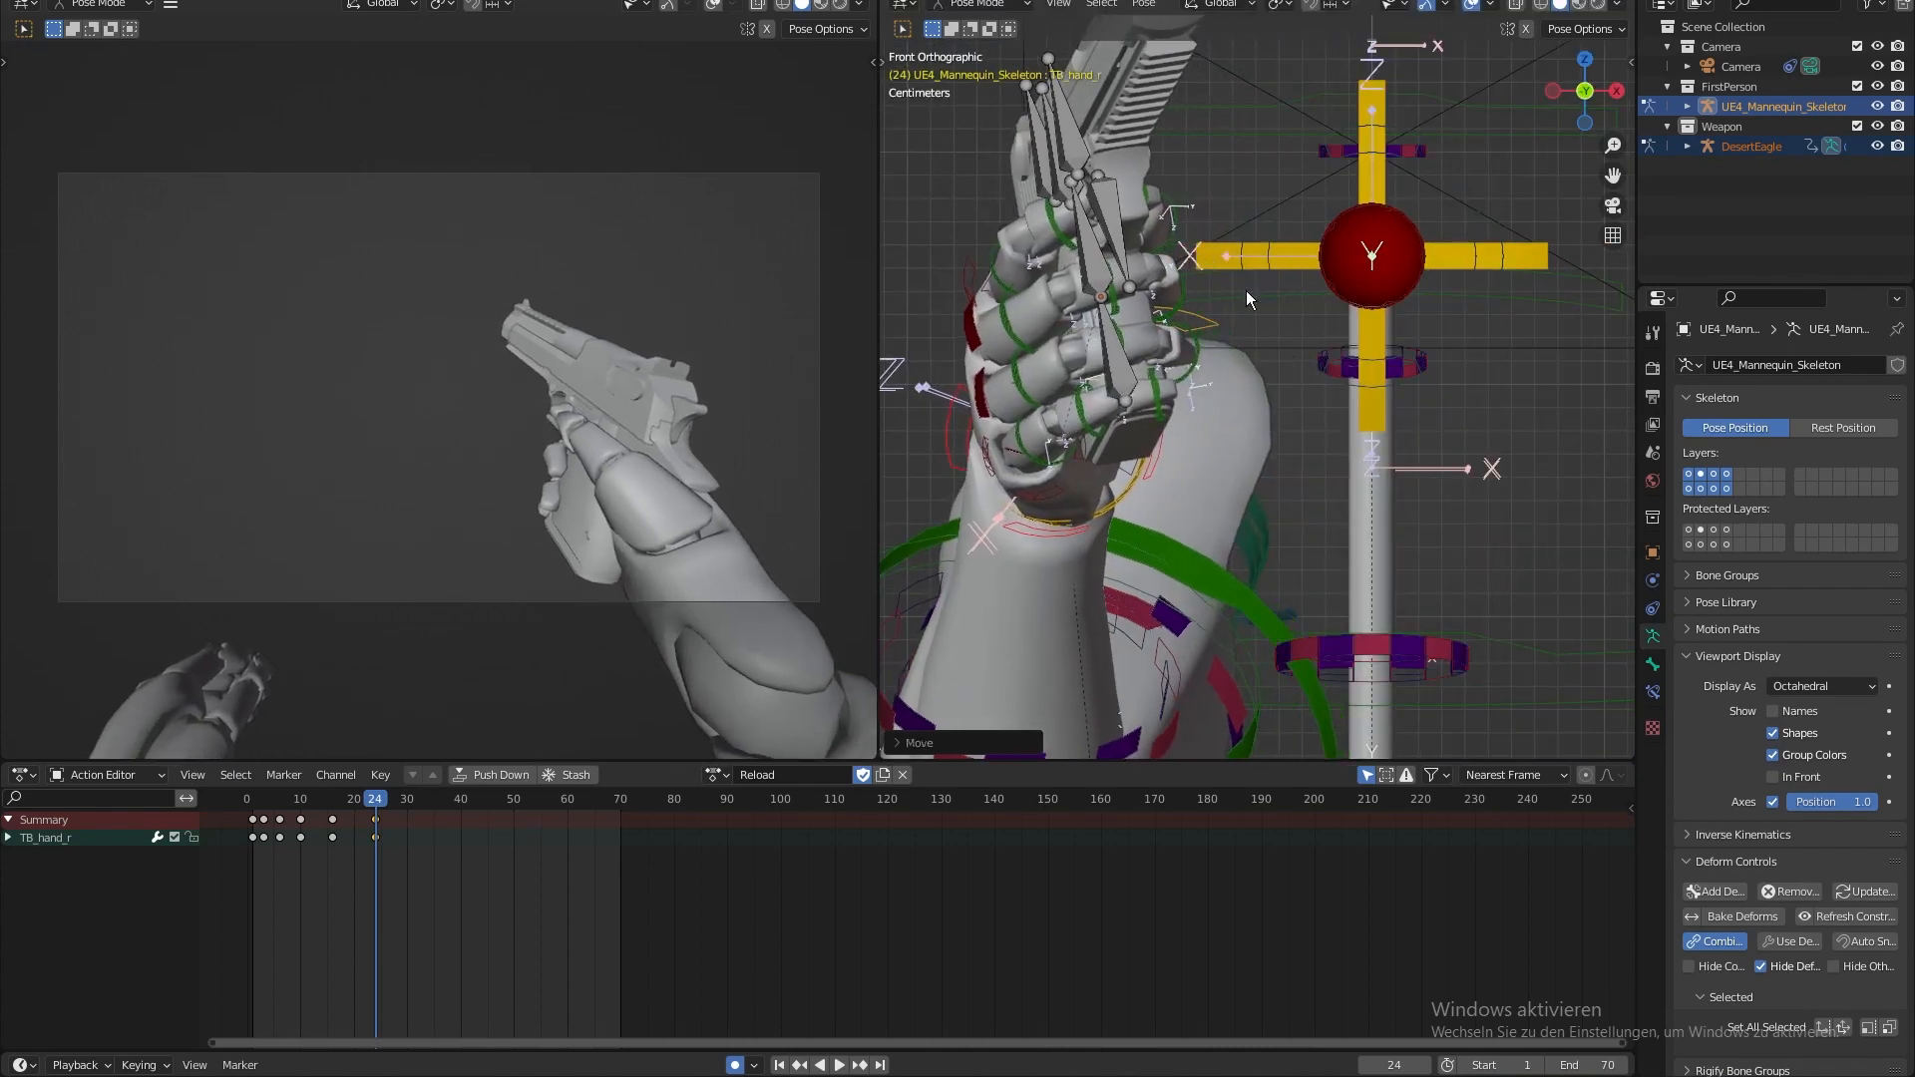
{"action": "left_click", "coordinate": [1245, 314]}
{"action": "middle_click_drag", "start_coordinate": [1235, 371], "coordinate": [1243, 377], "text": "shift"}
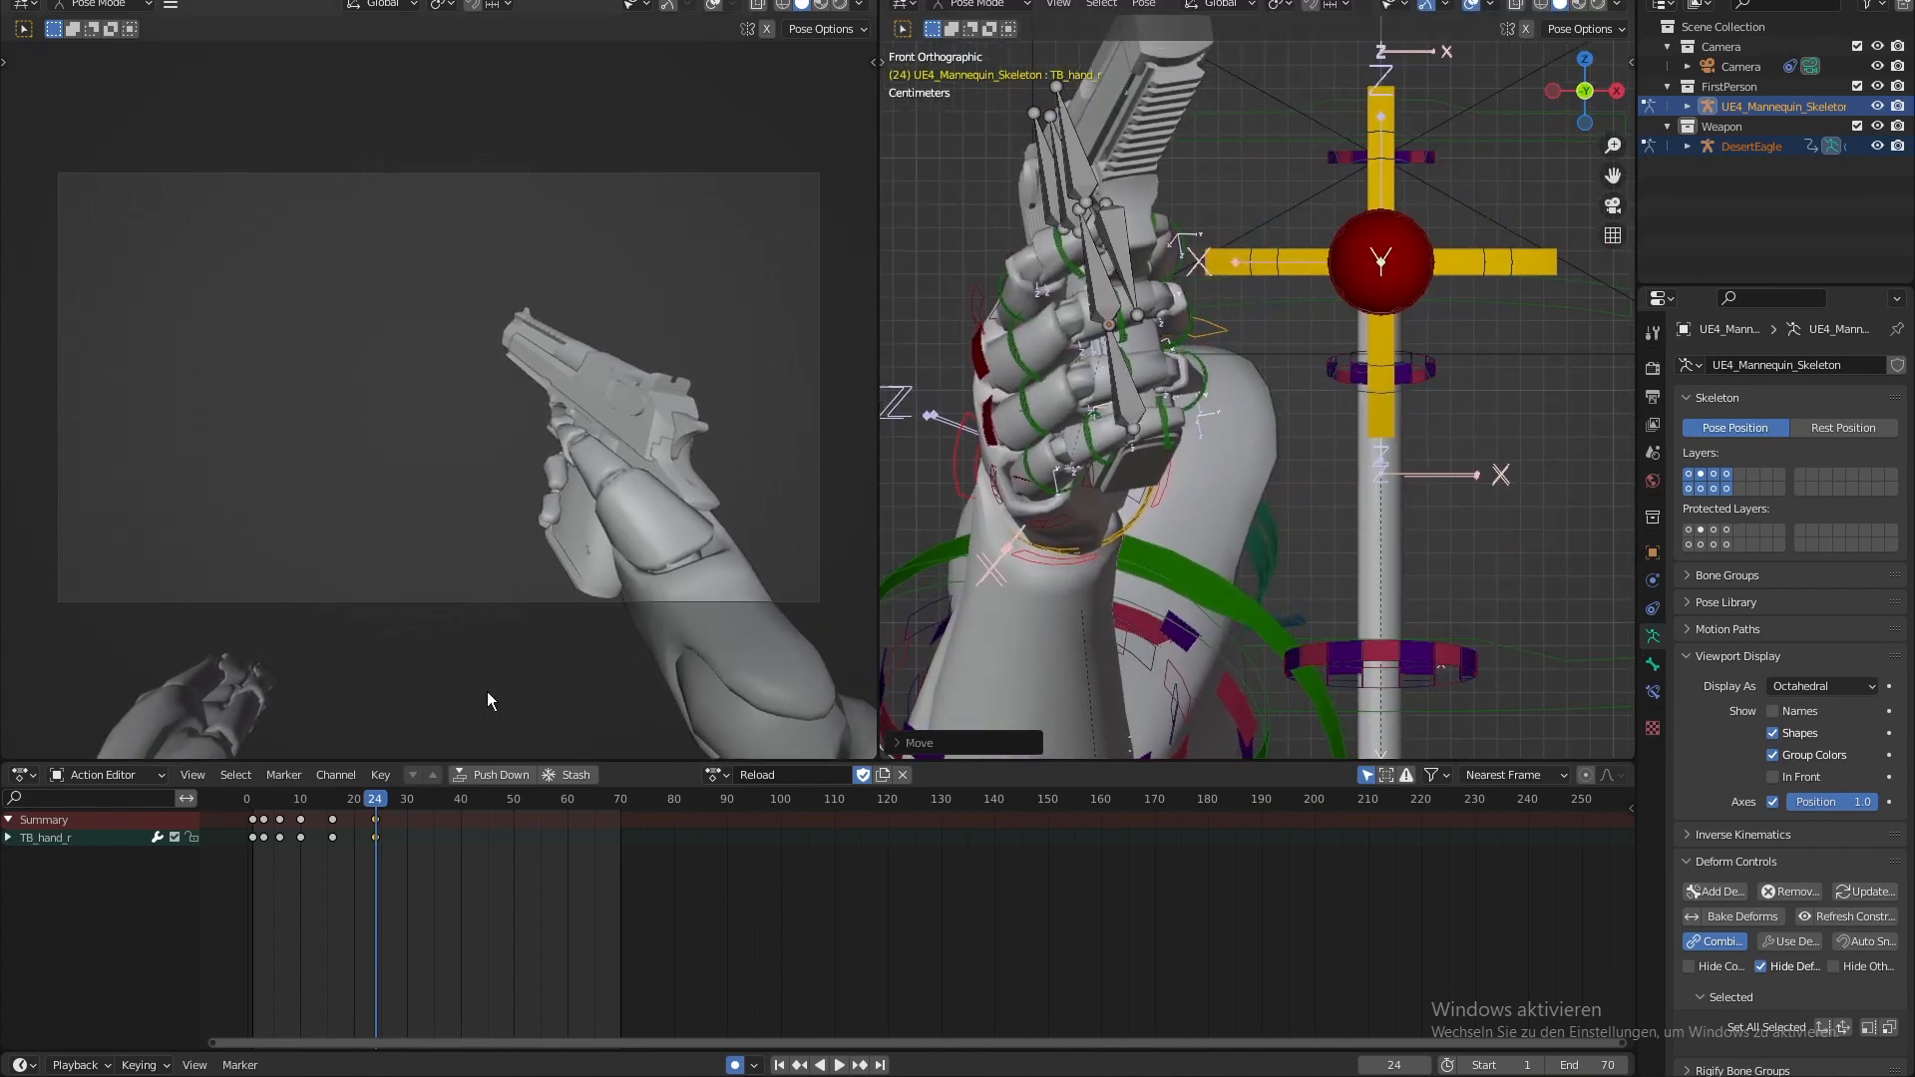
- Retime the TB_hand_r keys at frames 16 and 24 to frames 13 and 18, and replay the action to check the timing
{"action": "key", "text": "space"}
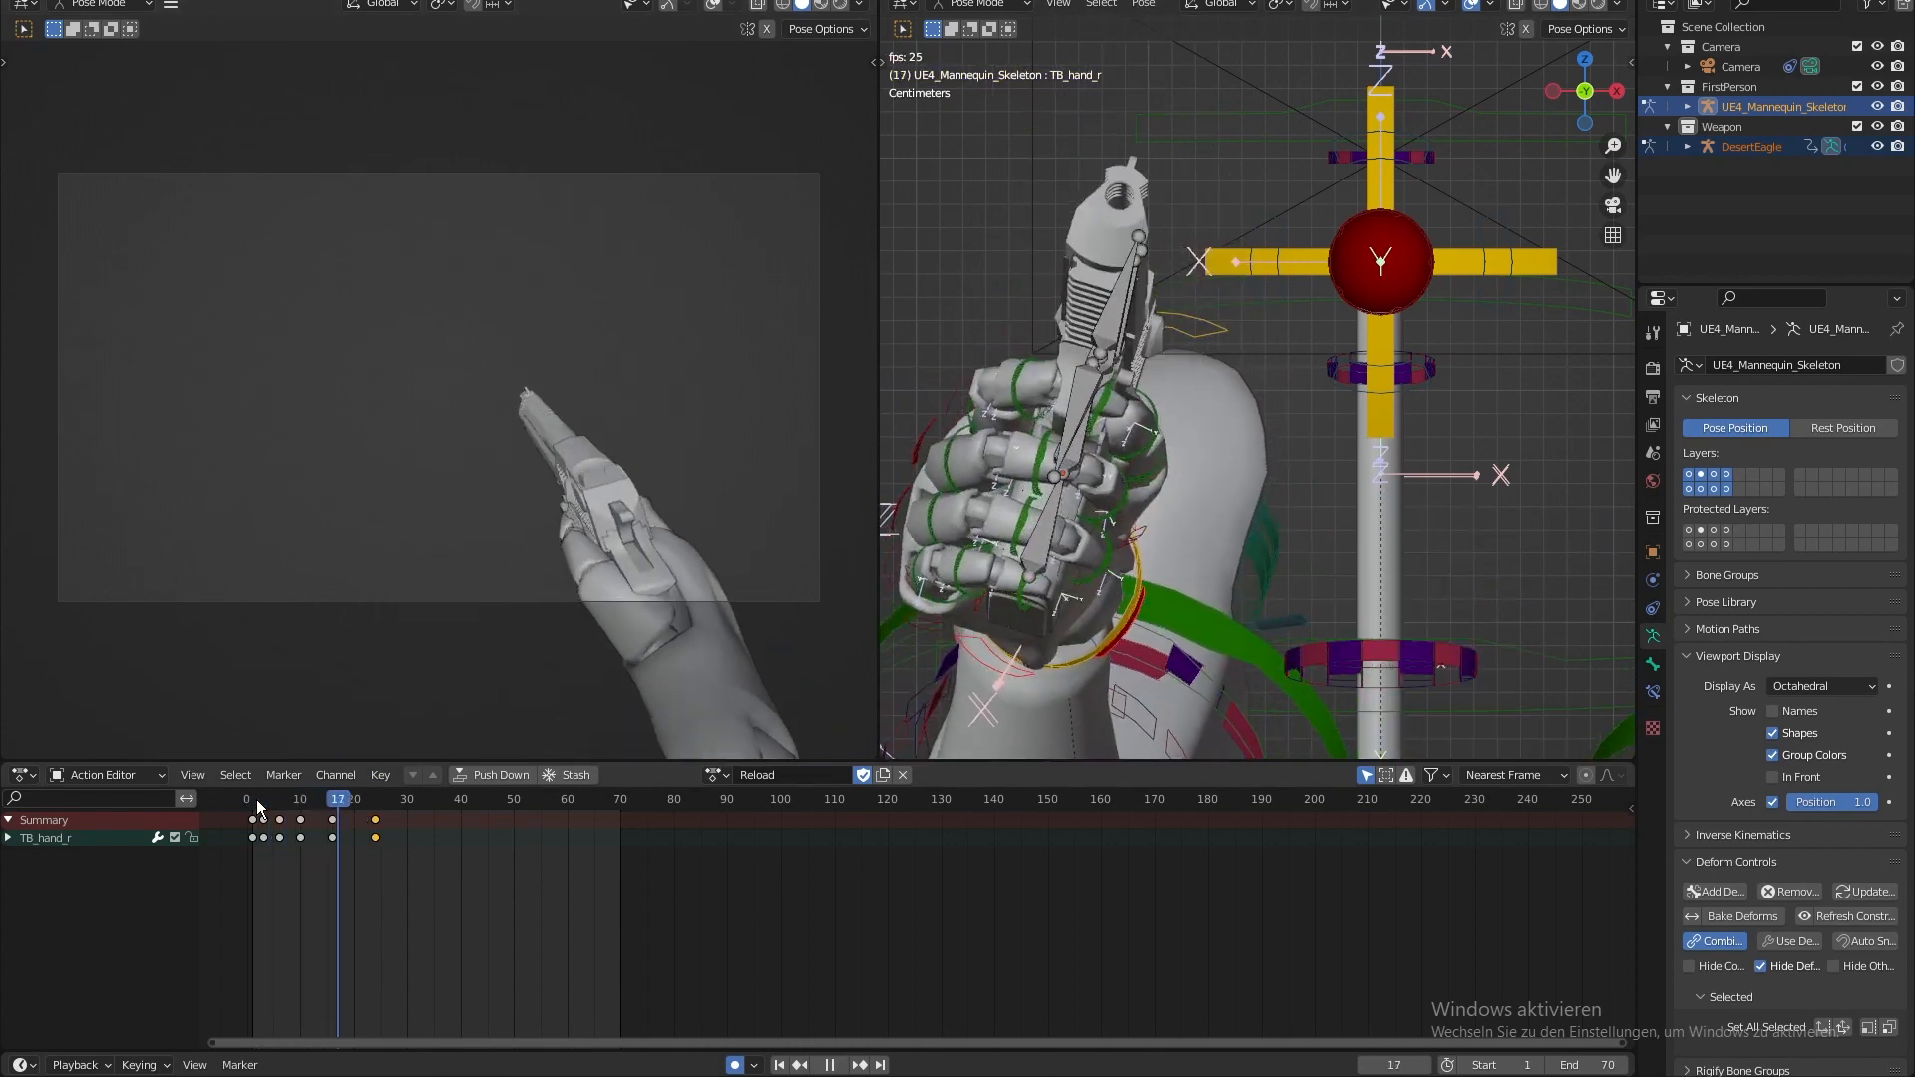
{"action": "left_click", "coordinate": [255, 799]}
{"action": "left_click", "coordinate": [256, 798]}
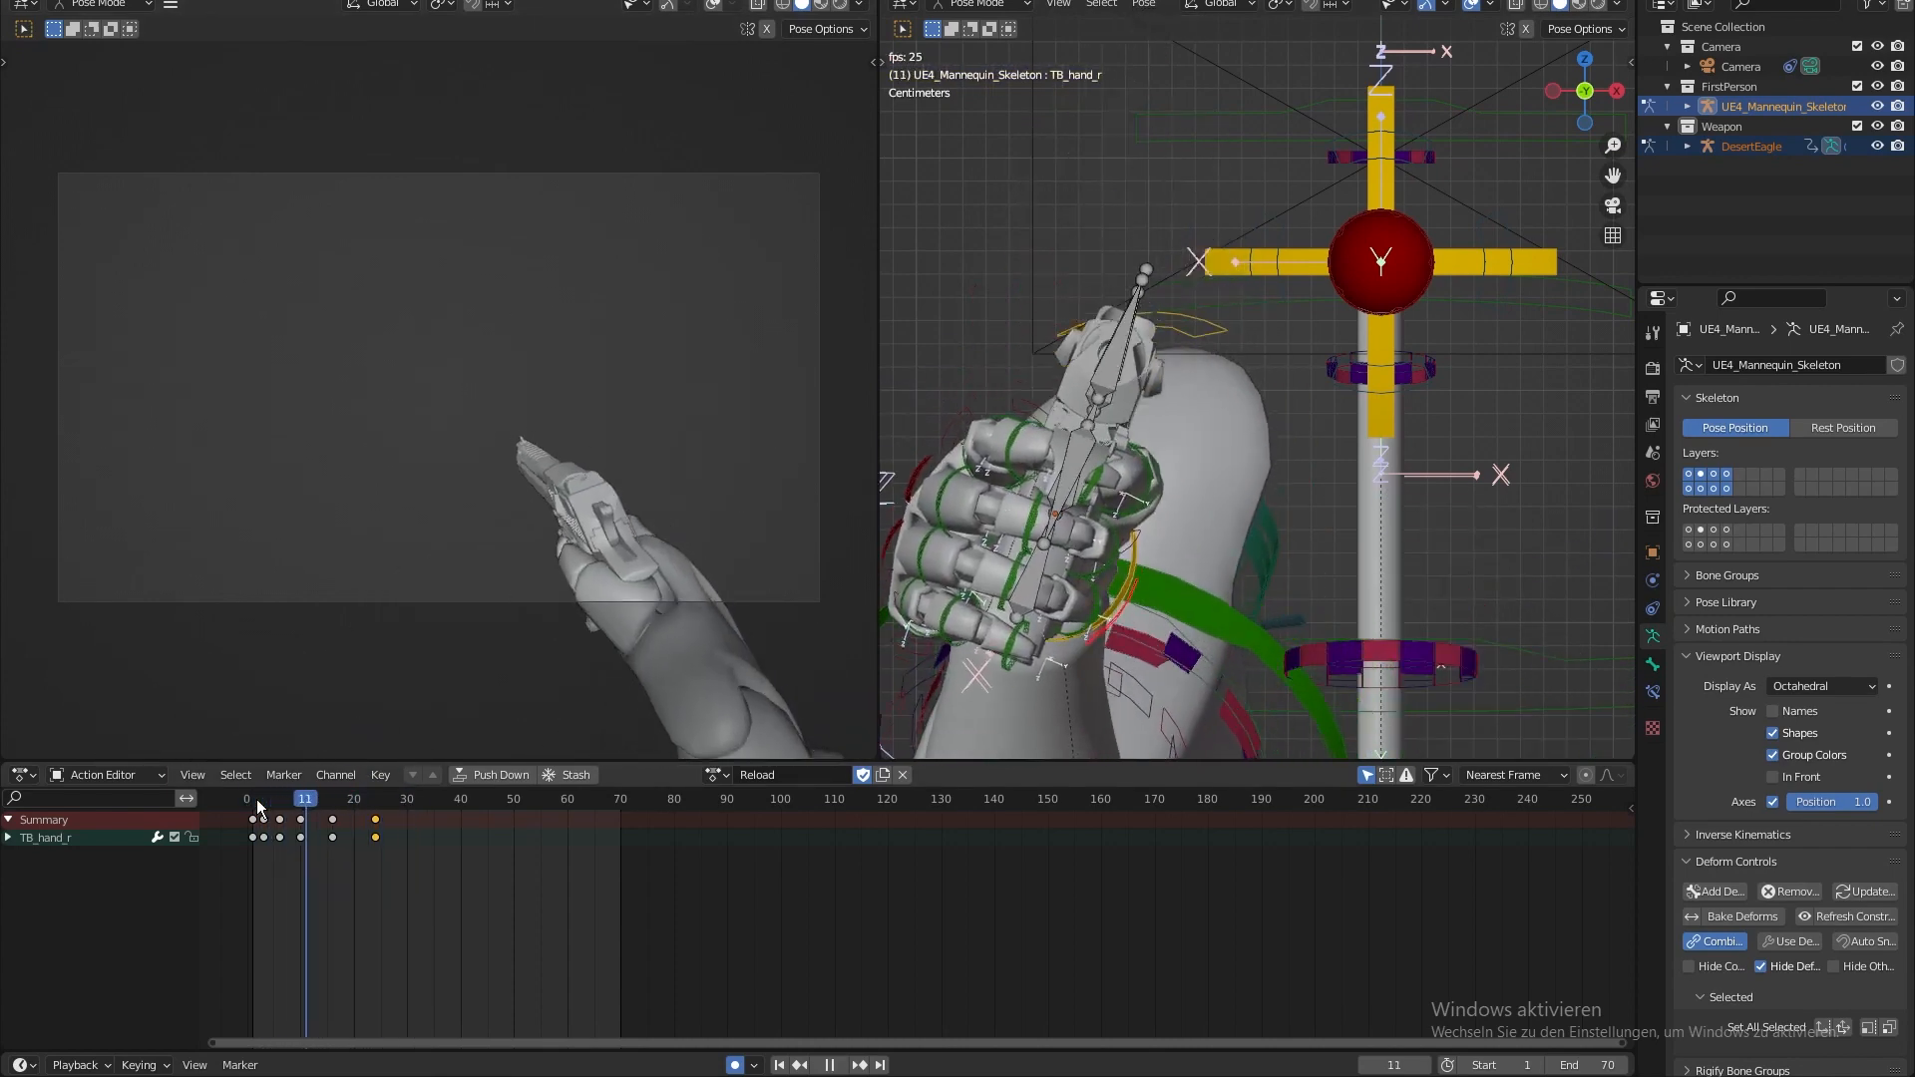
{"action": "key", "text": "space"}
{"action": "mouse_move", "coordinate": [332, 822]}
{"action": "left_mouse_down"}
{"action": "mouse_move", "coordinate": [315, 822]}
{"action": "mouse_move", "coordinate": [343, 819]}
{"action": "left_mouse_up"}
{"action": "left_click", "coordinate": [256, 802]}
{"action": "key", "text": "space"}
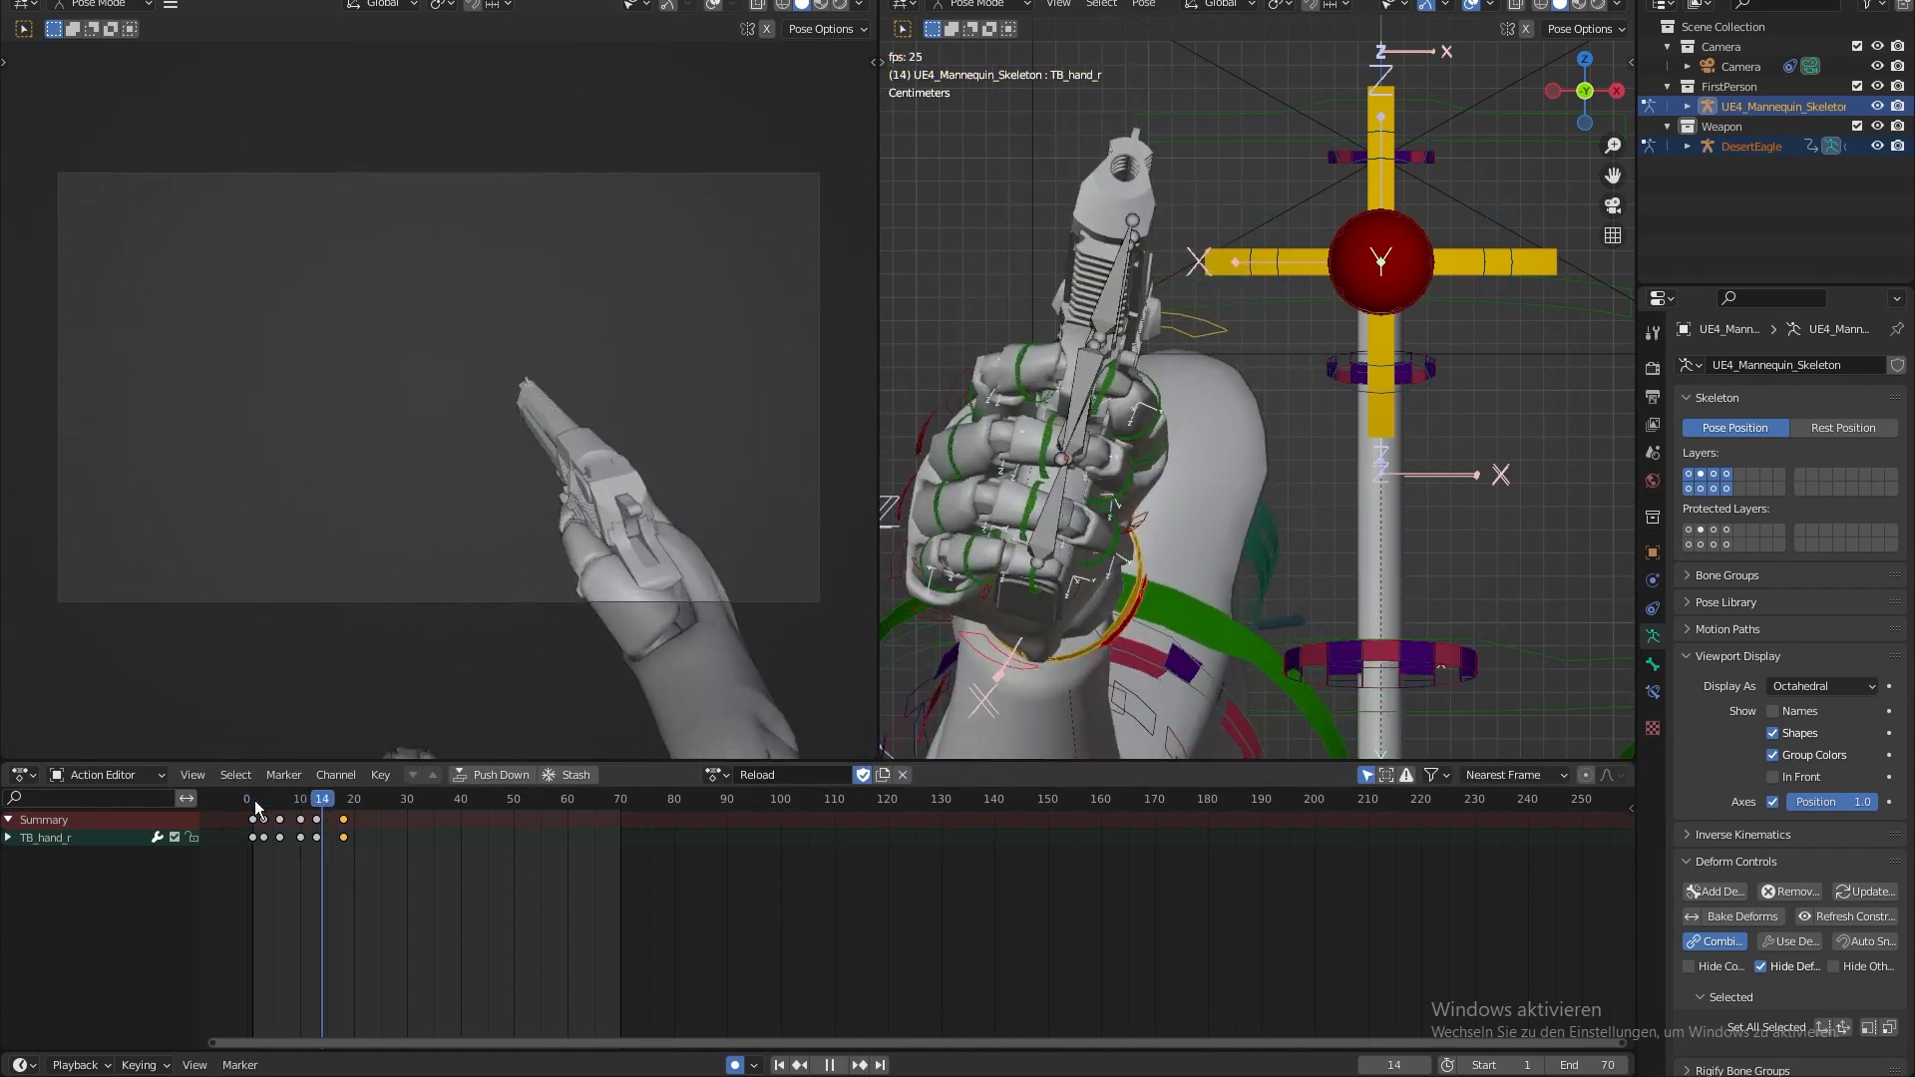
{"action": "key", "text": "space"}
{"action": "left_click", "coordinate": [261, 802]}
{"action": "key", "text": "space"}
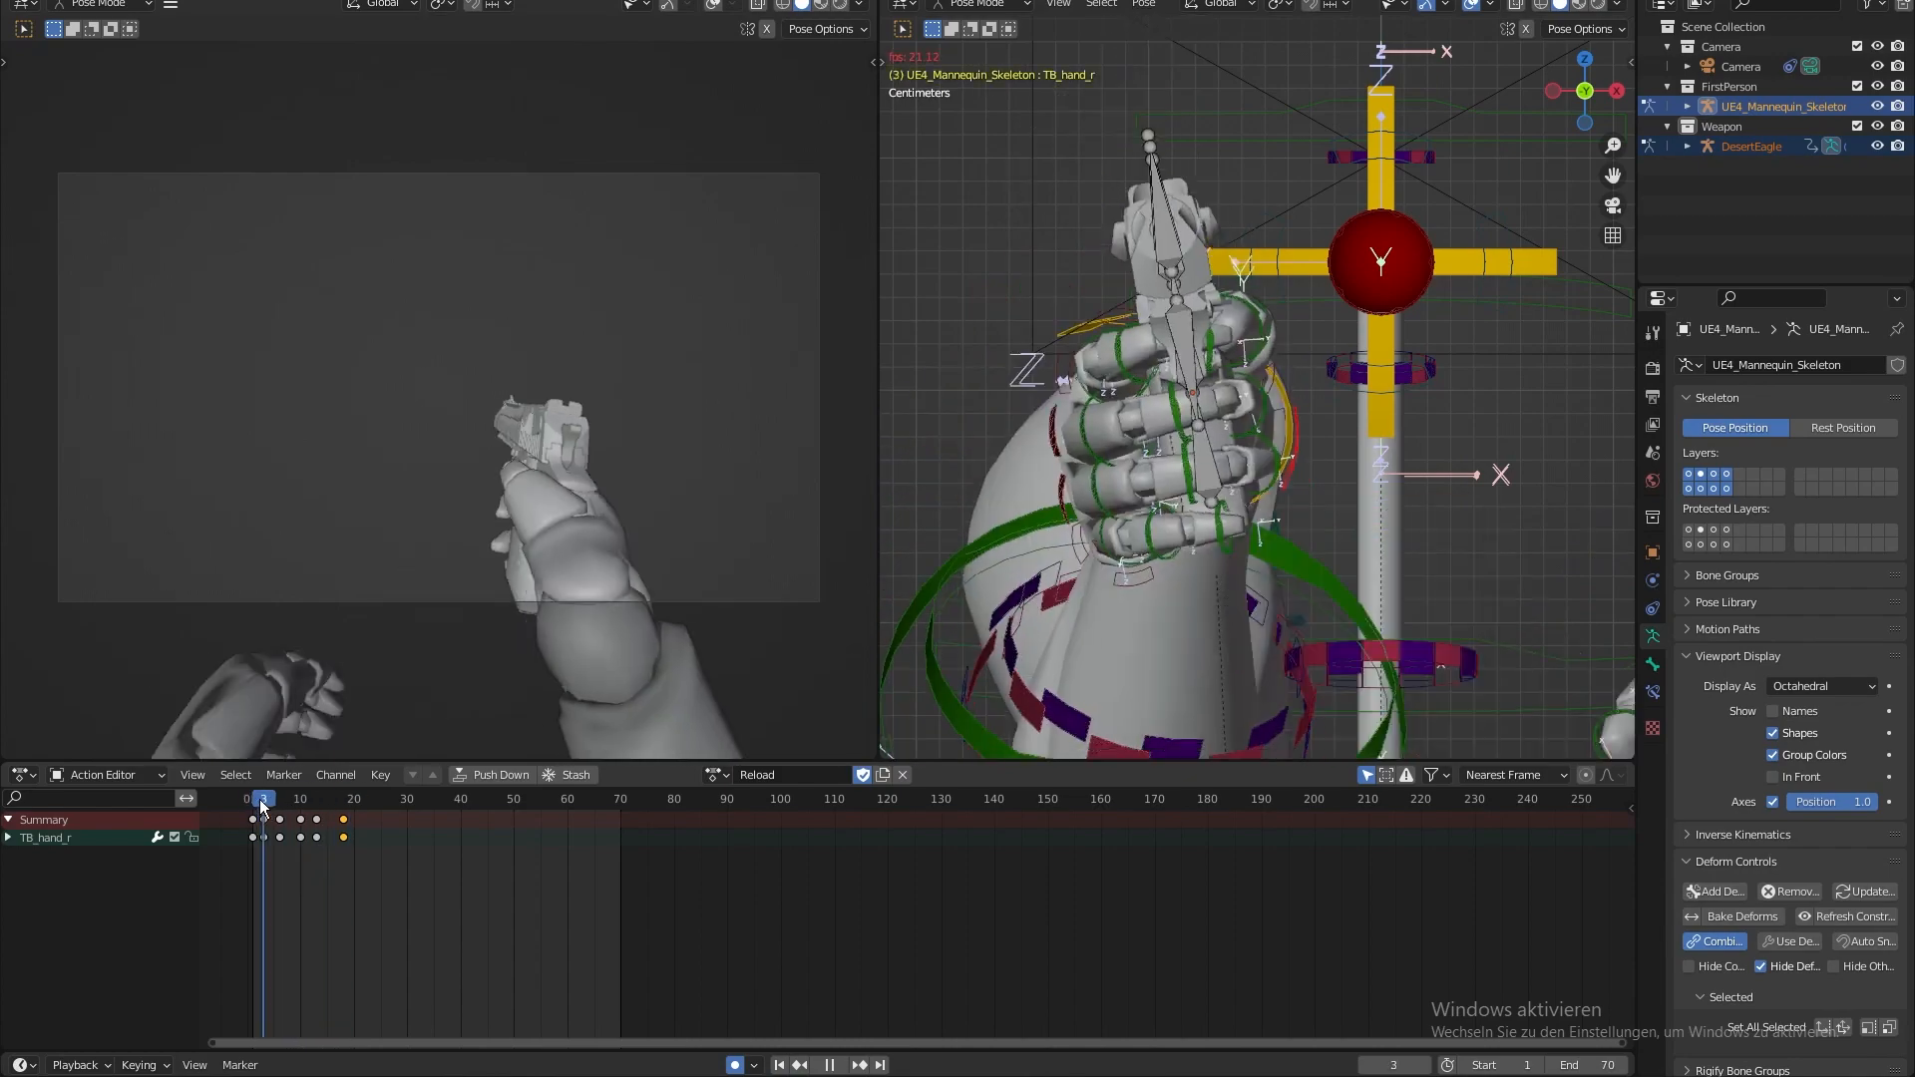
{"action": "left_click", "coordinate": [256, 801]}
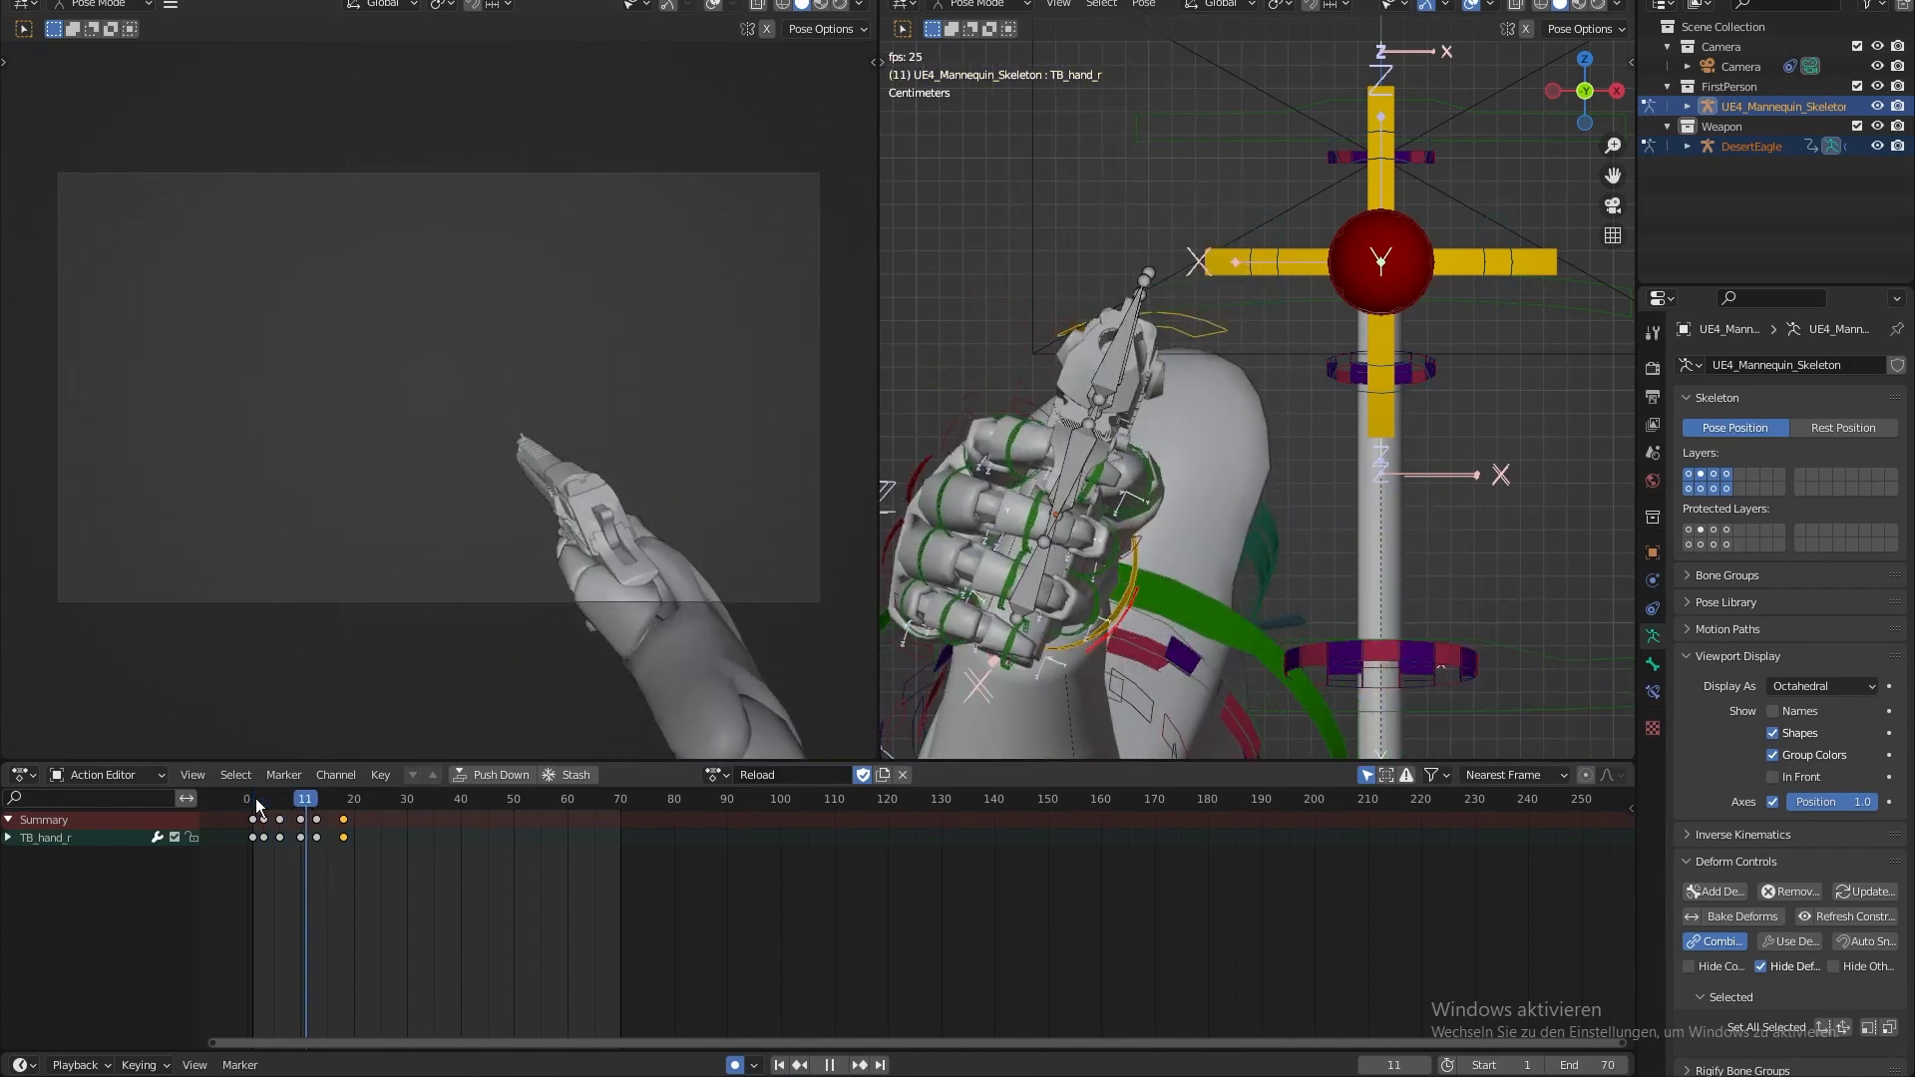
- Replay the Reload action from the start and scrub through its frames to check the right-hand timing
{"action": "left_click", "coordinate": [257, 801]}
{"action": "left_click", "coordinate": [256, 801]}
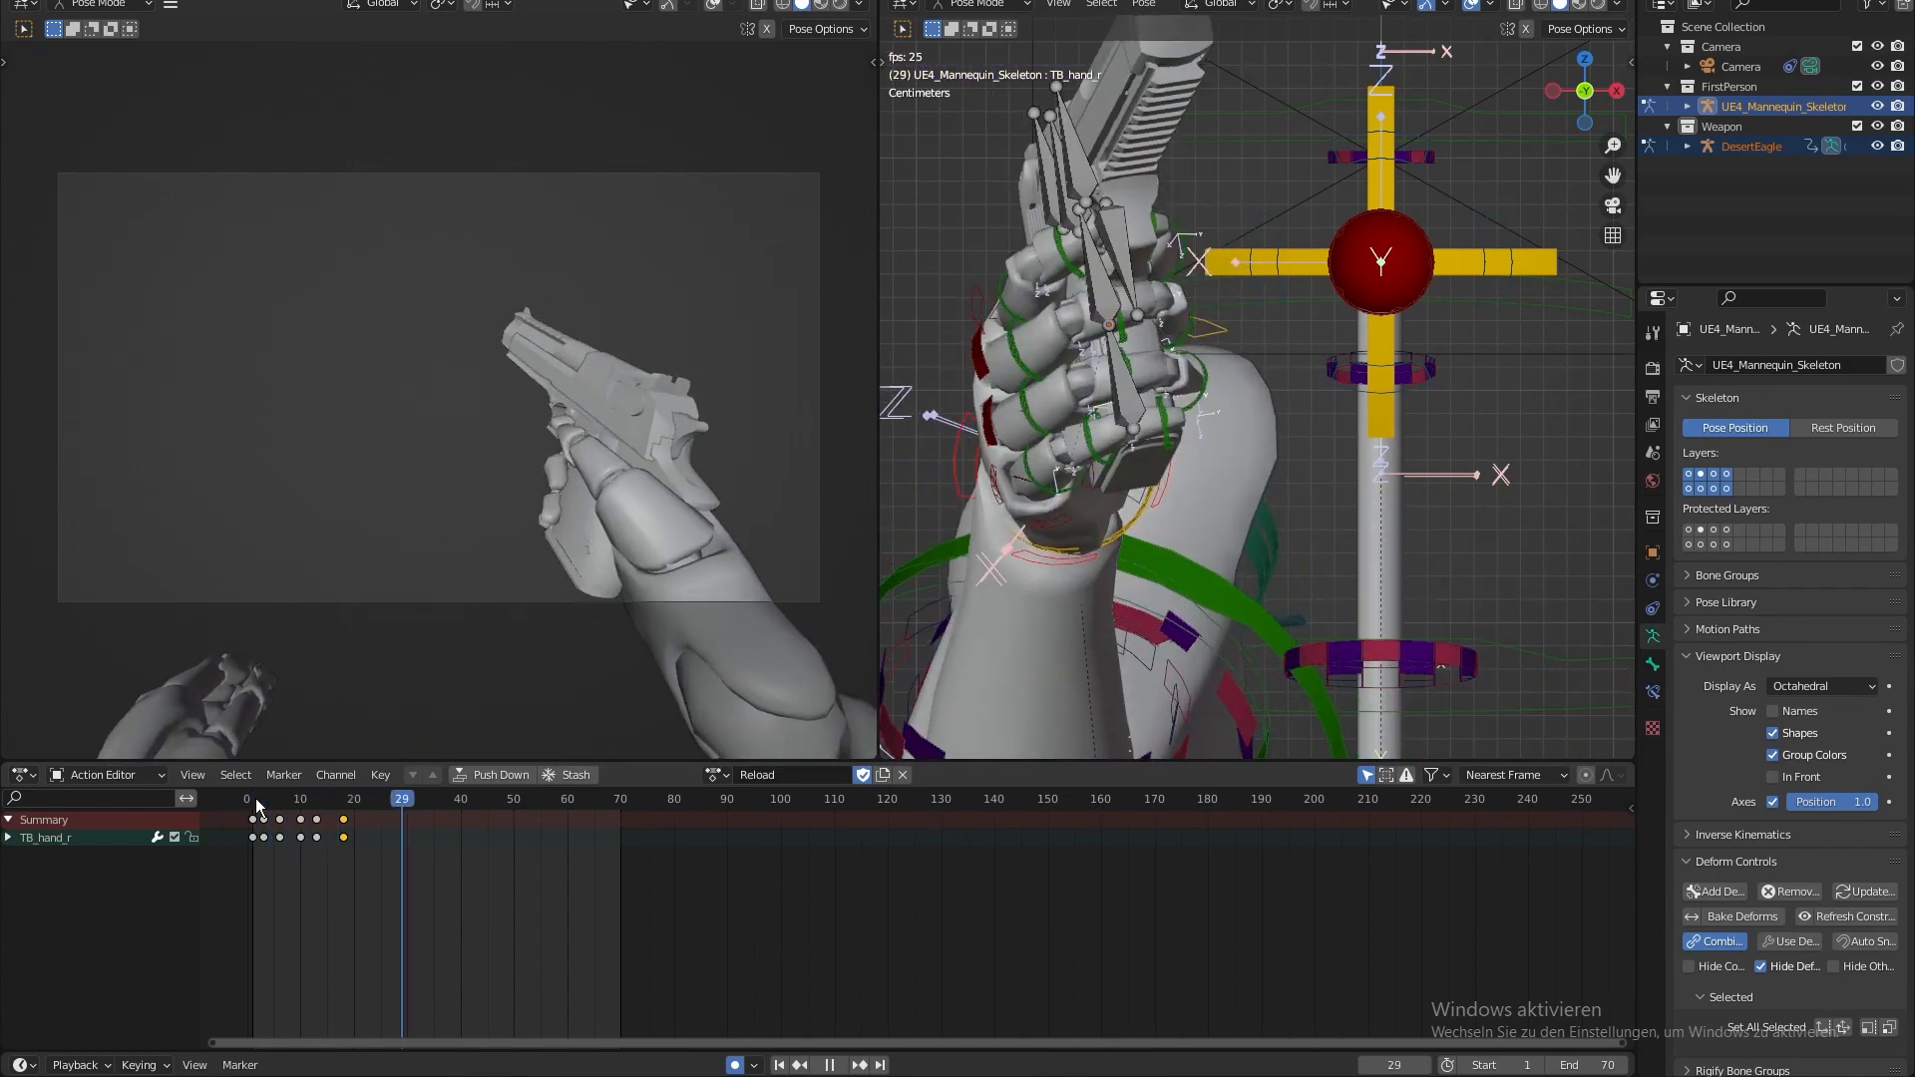
{"action": "key", "text": "space"}
{"action": "left_click_drag", "start_coordinate": [256, 801], "coordinate": [375, 803]}
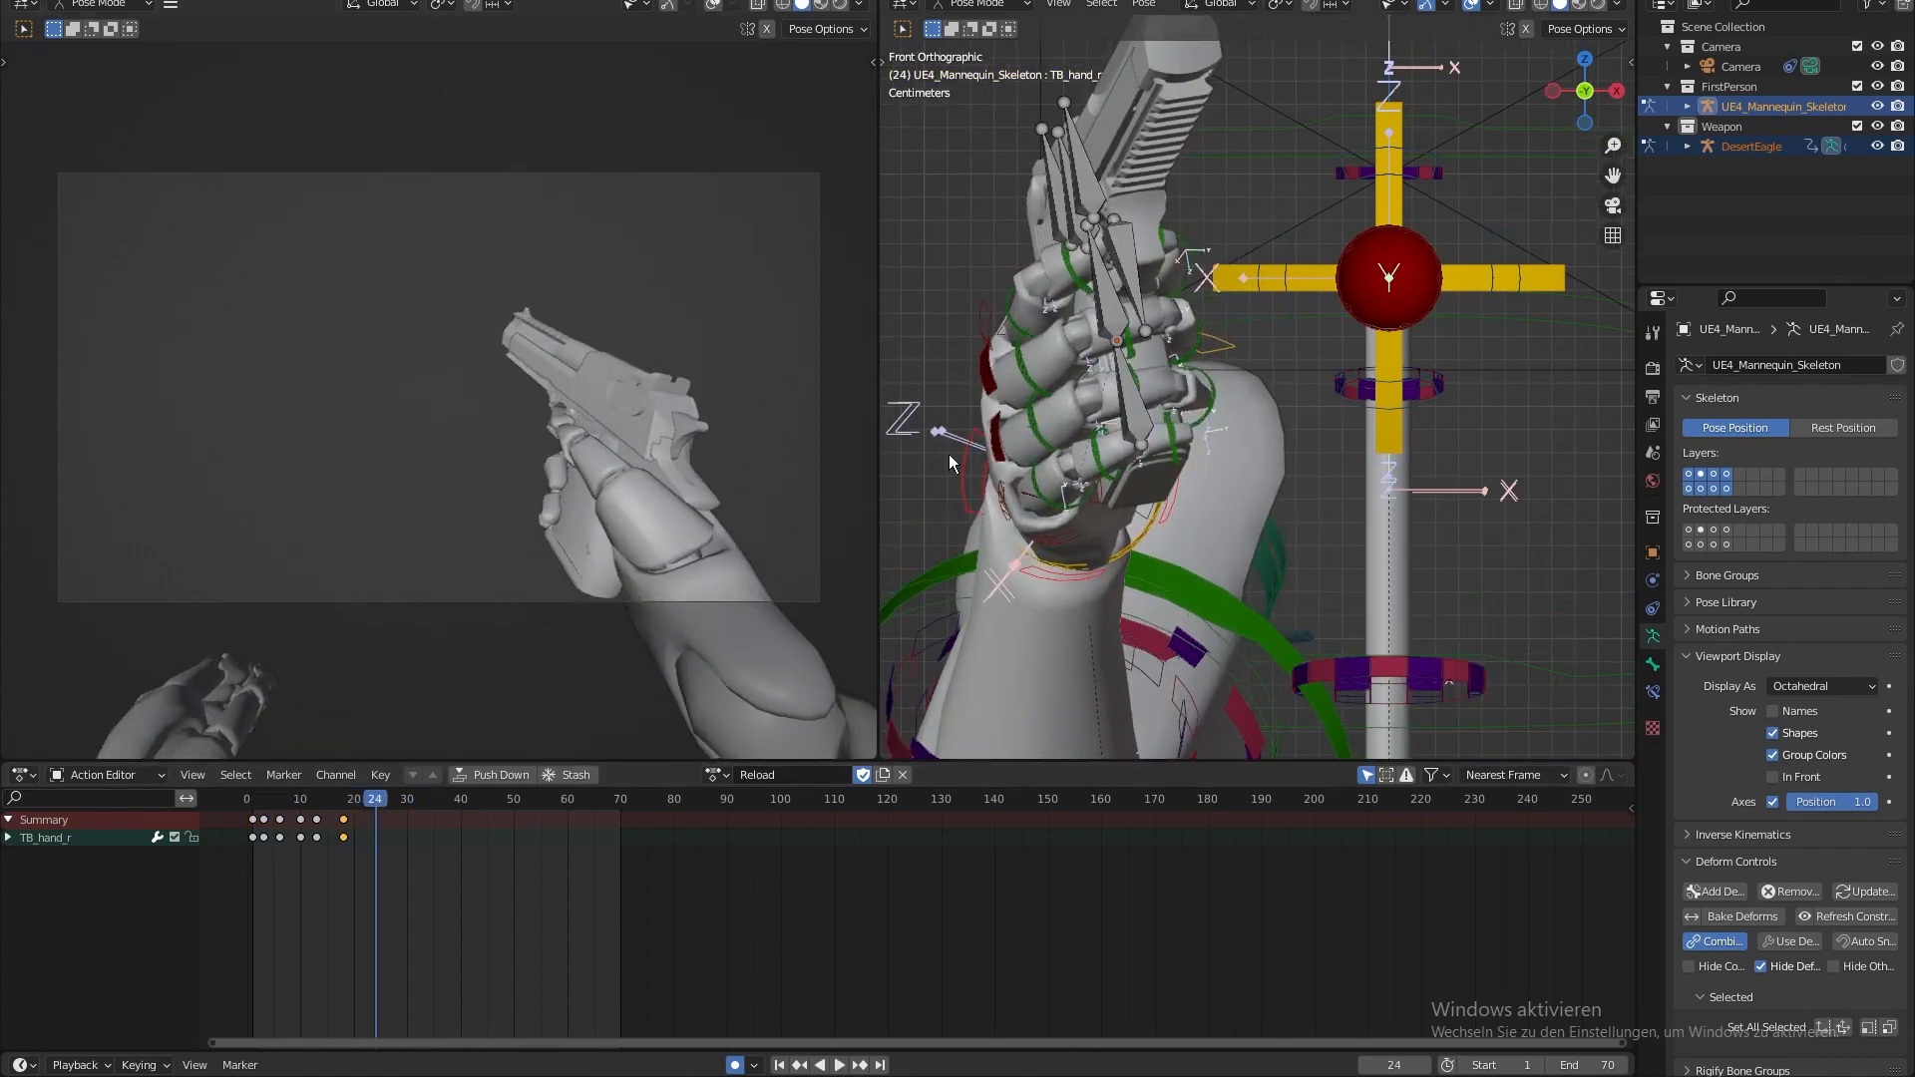
{"action": "left_click", "coordinate": [256, 798]}
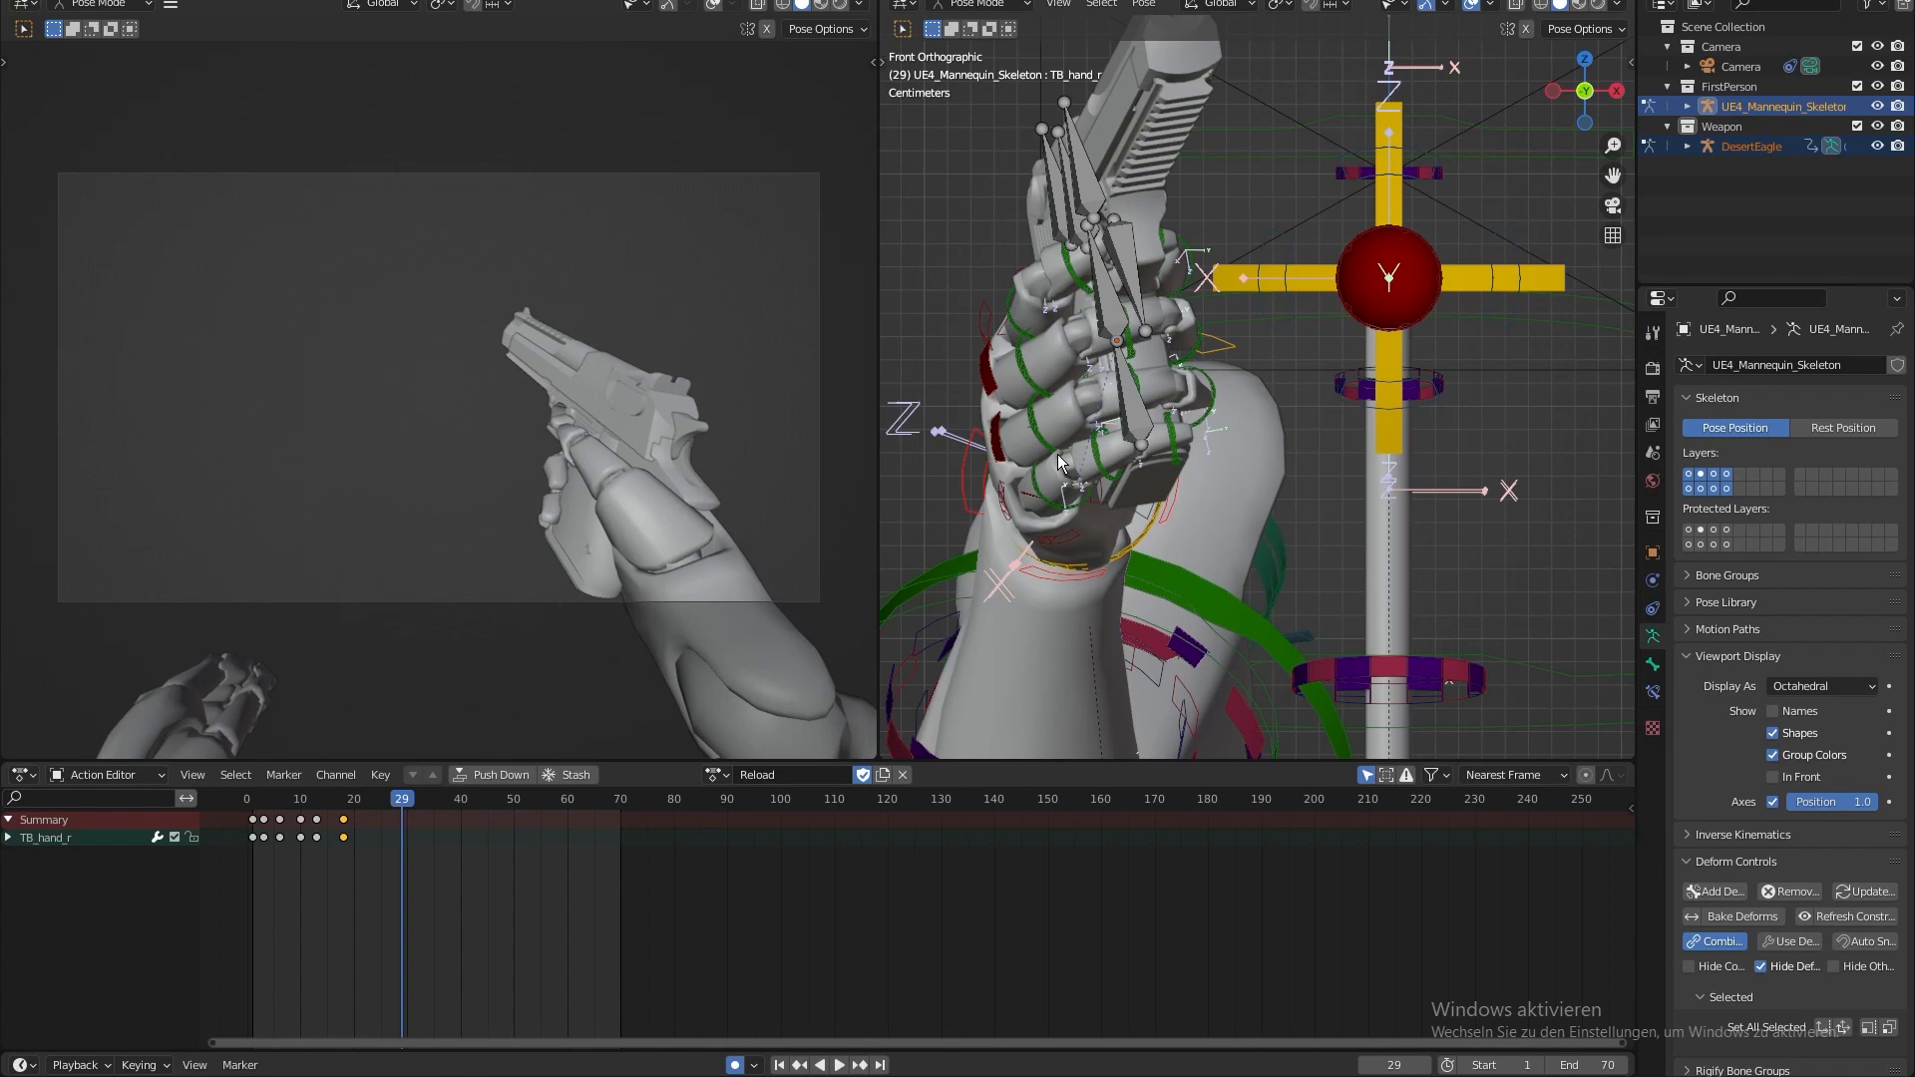
- Select the Magazine bone of the DesertEagle armature in front view
{"action": "scroll", "coordinate": [1043, 471], "scroll_direction": "down", "scroll_amount": 7}
{"action": "middle_click_drag", "start_coordinate": [1375, 470], "coordinate": [1307, 441], "text": "shift"}
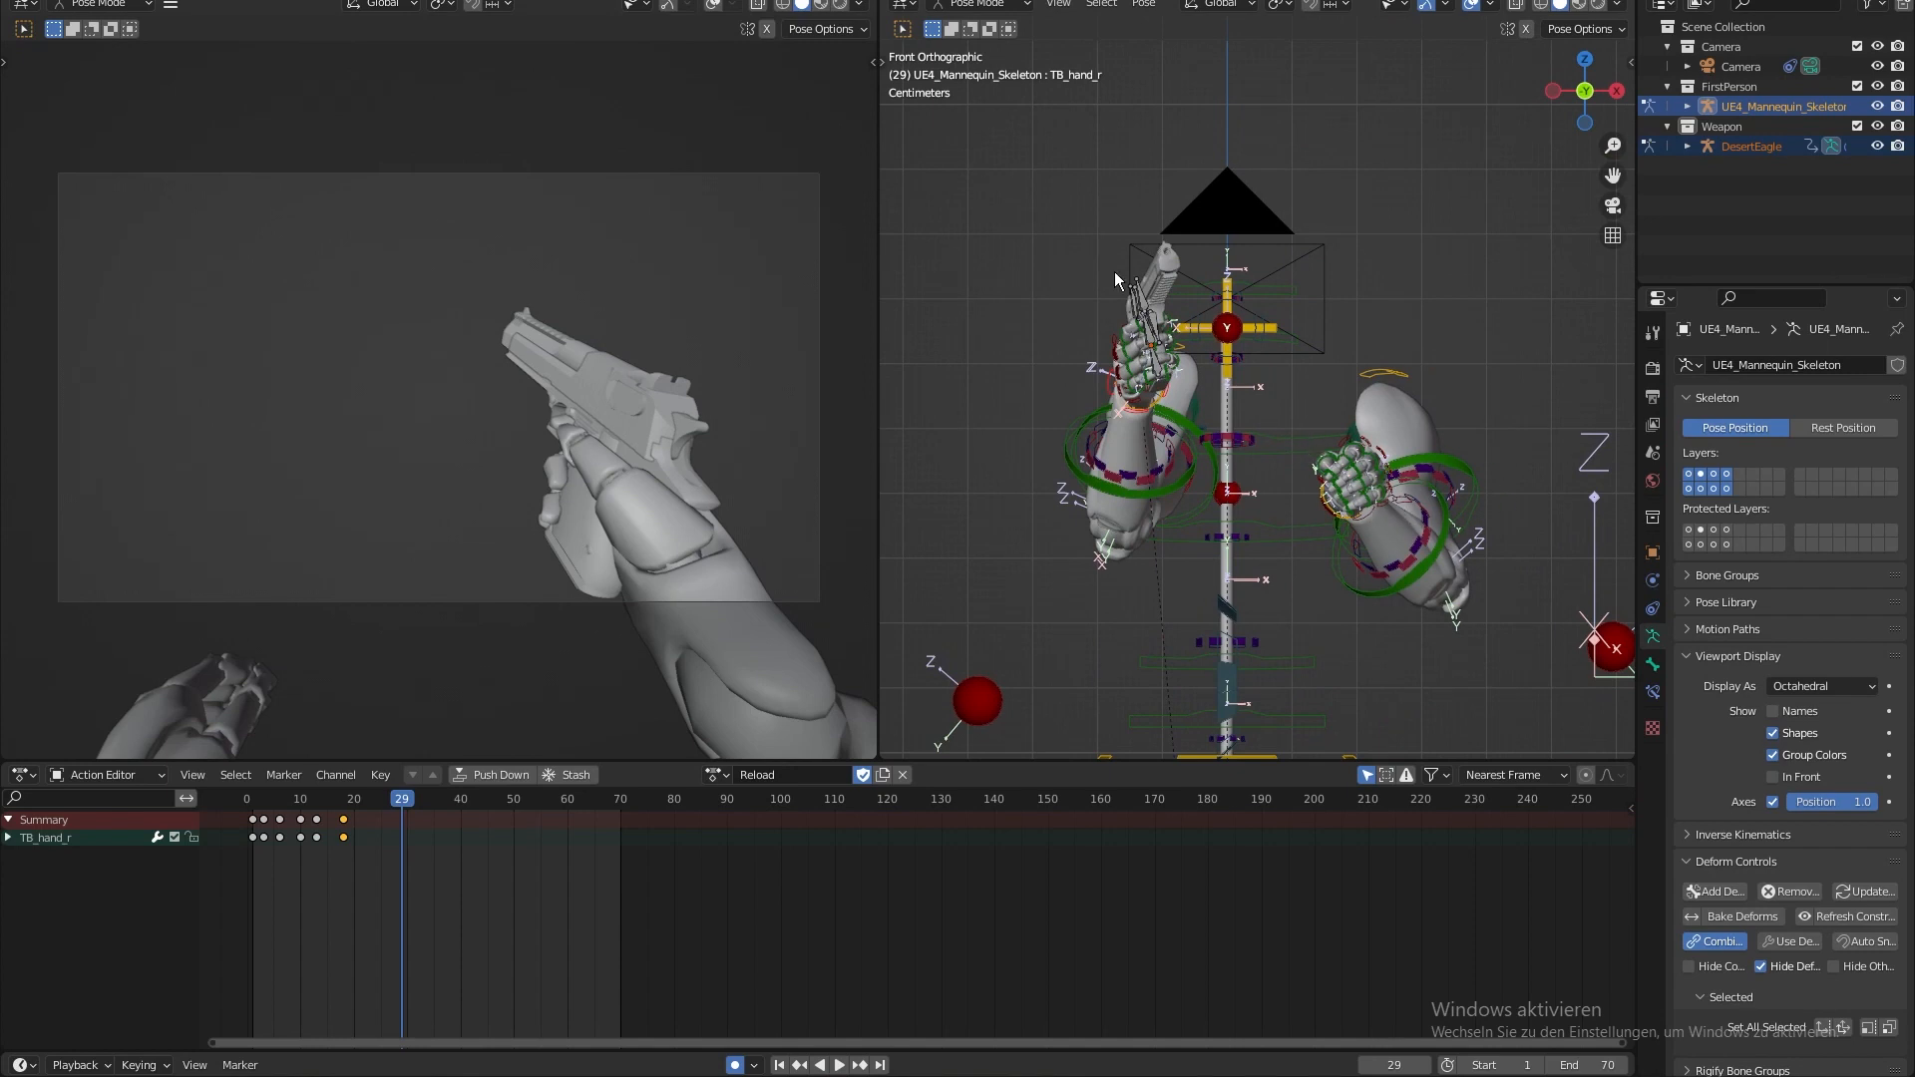
{"action": "scroll", "coordinate": [1115, 271], "scroll_direction": "up", "scroll_amount": 3}
{"action": "middle_click_drag", "start_coordinate": [1147, 299], "coordinate": [1219, 369], "text": "shift"}
{"action": "left_click", "coordinate": [1159, 367]}
- Try to move the Magazine bone down and out of the grip at frame 29
{"action": "key", "text": "g"}
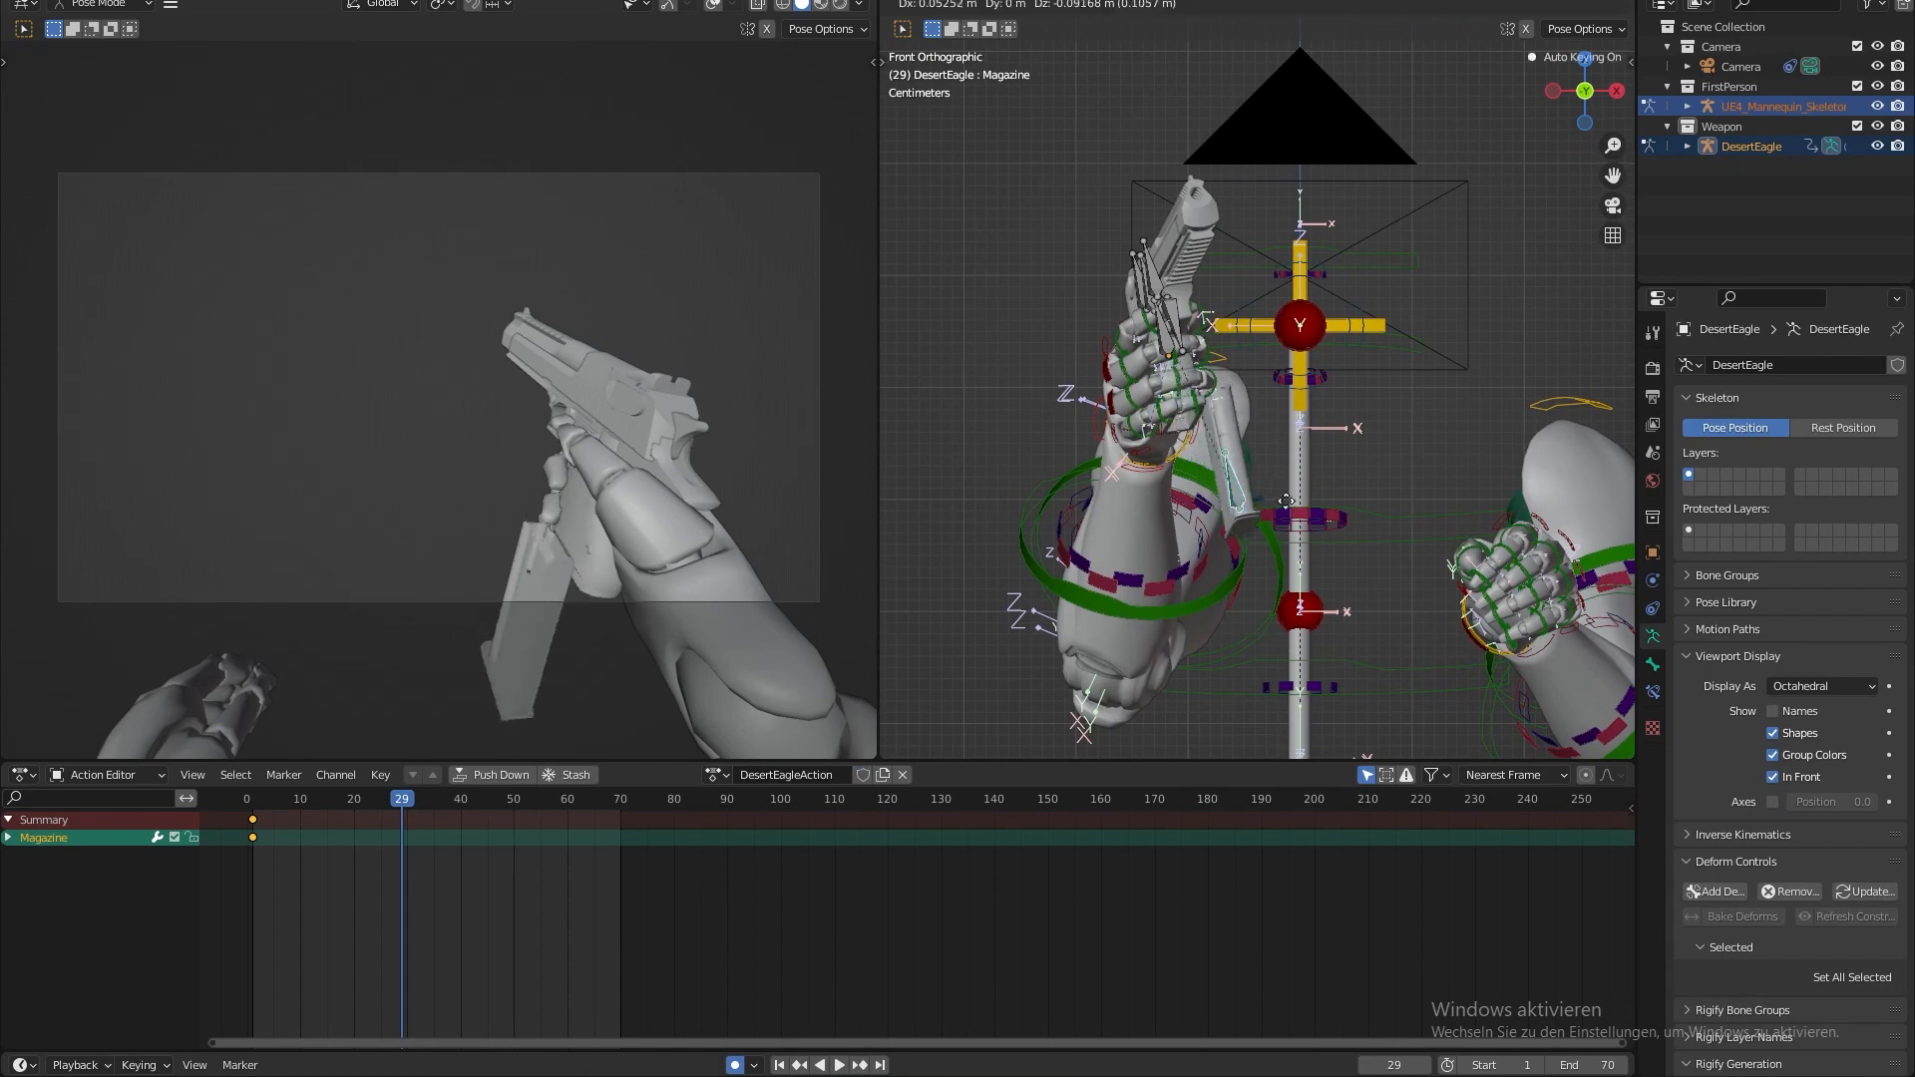
{"action": "left_click", "coordinate": [1319, 555]}
{"action": "key", "text": "ctrl+z"}
- Copy the Magazine bone's frame 1 key to frame 6 so the magazine stays seated until then
{"action": "left_click_drag", "start_coordinate": [351, 808], "coordinate": [282, 812]}
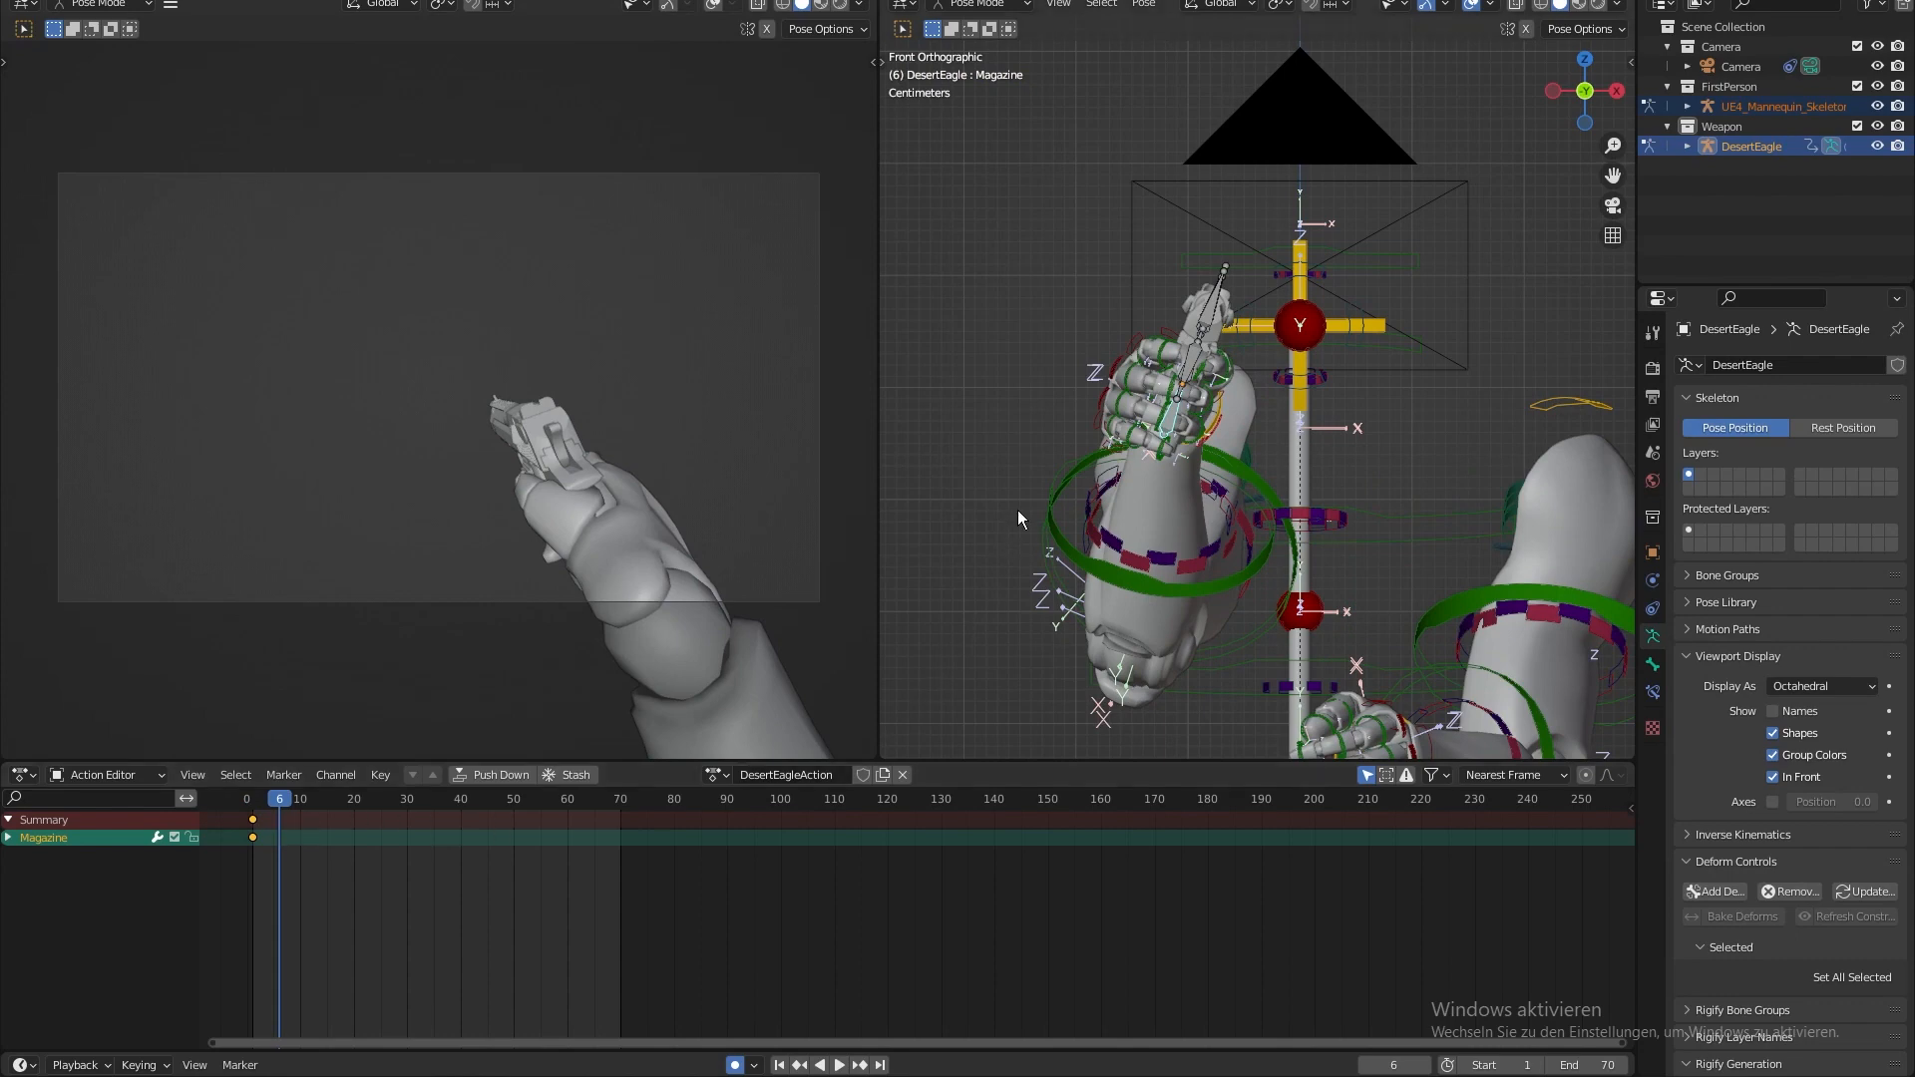
{"action": "scroll", "coordinate": [1013, 505], "scroll_direction": "up", "scroll_amount": 4}
{"action": "middle_click_drag", "start_coordinate": [1096, 406], "coordinate": [1227, 289], "text": "shift"}
{"action": "left_click", "coordinate": [255, 824]}
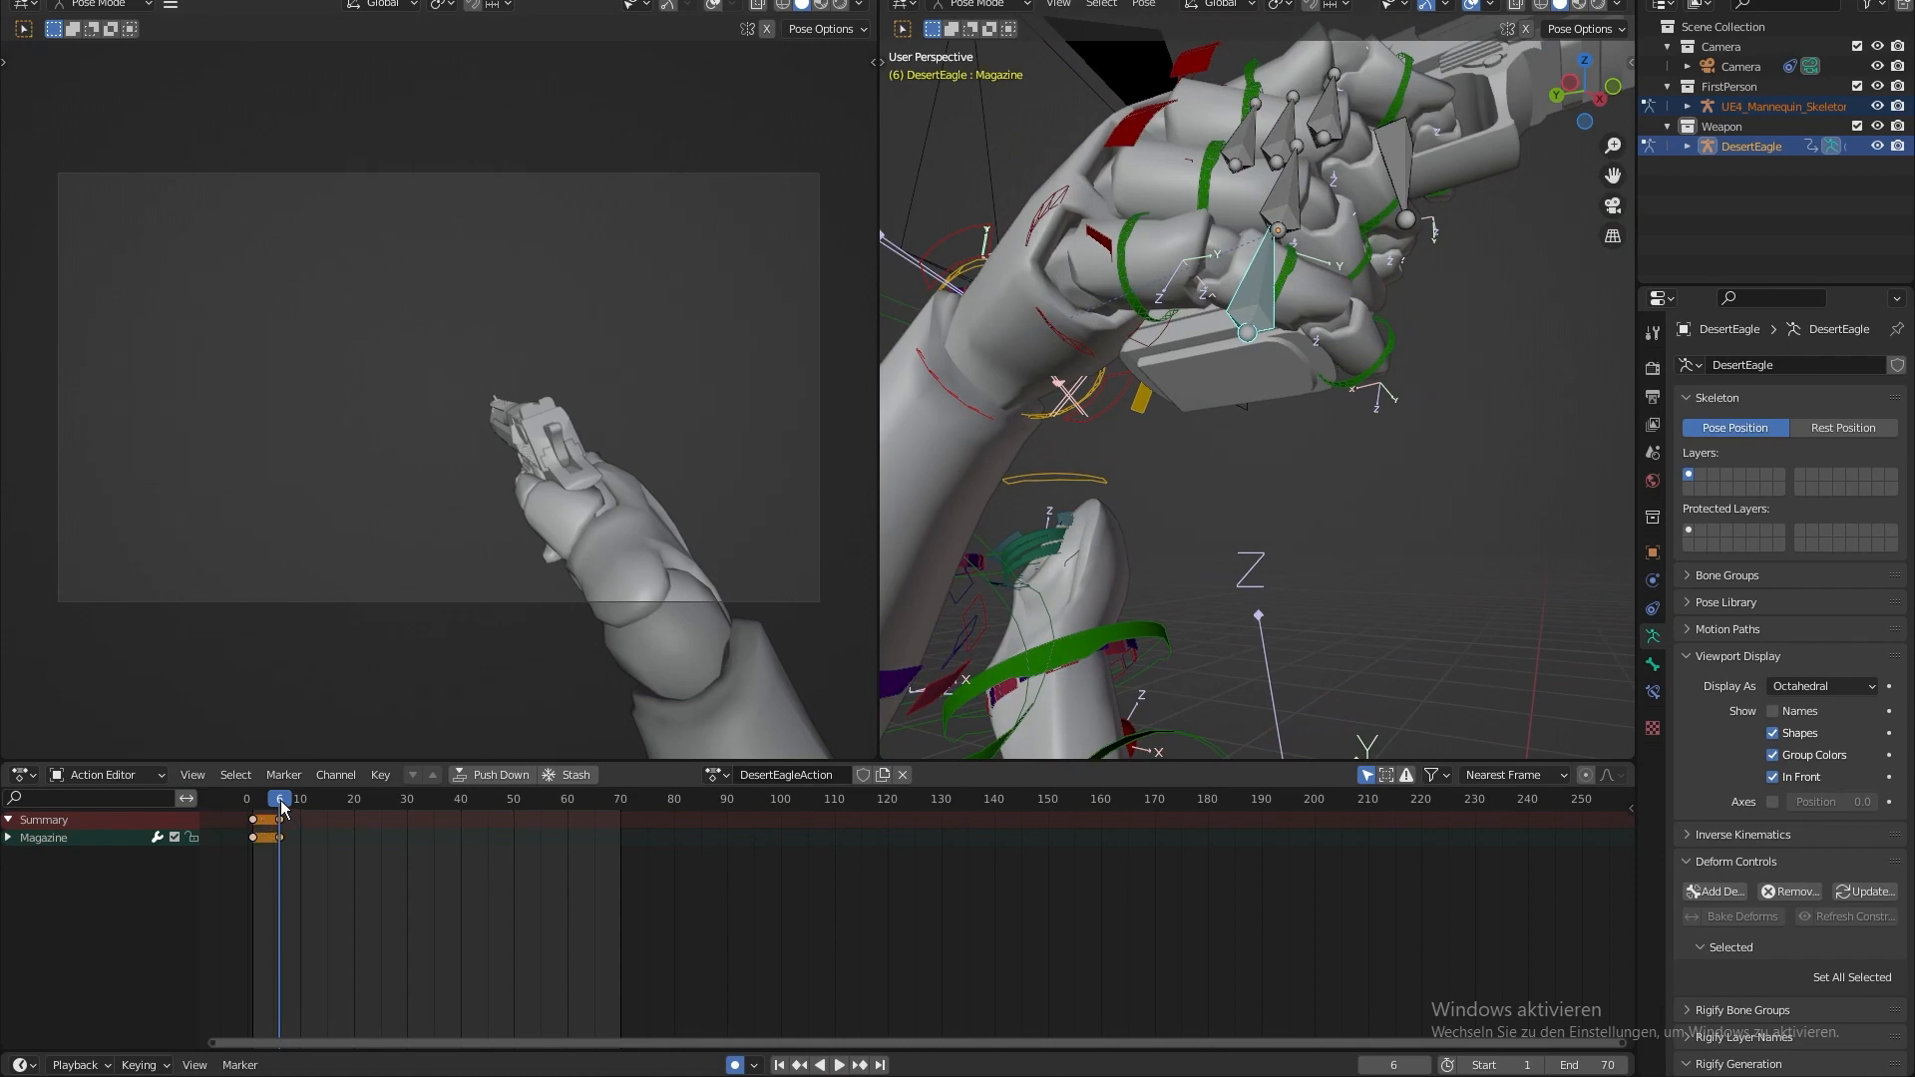
- Go to frame 11 and set the transform orientation to Local in the front view
{"action": "left_click_drag", "start_coordinate": [282, 806], "coordinate": [310, 808]}
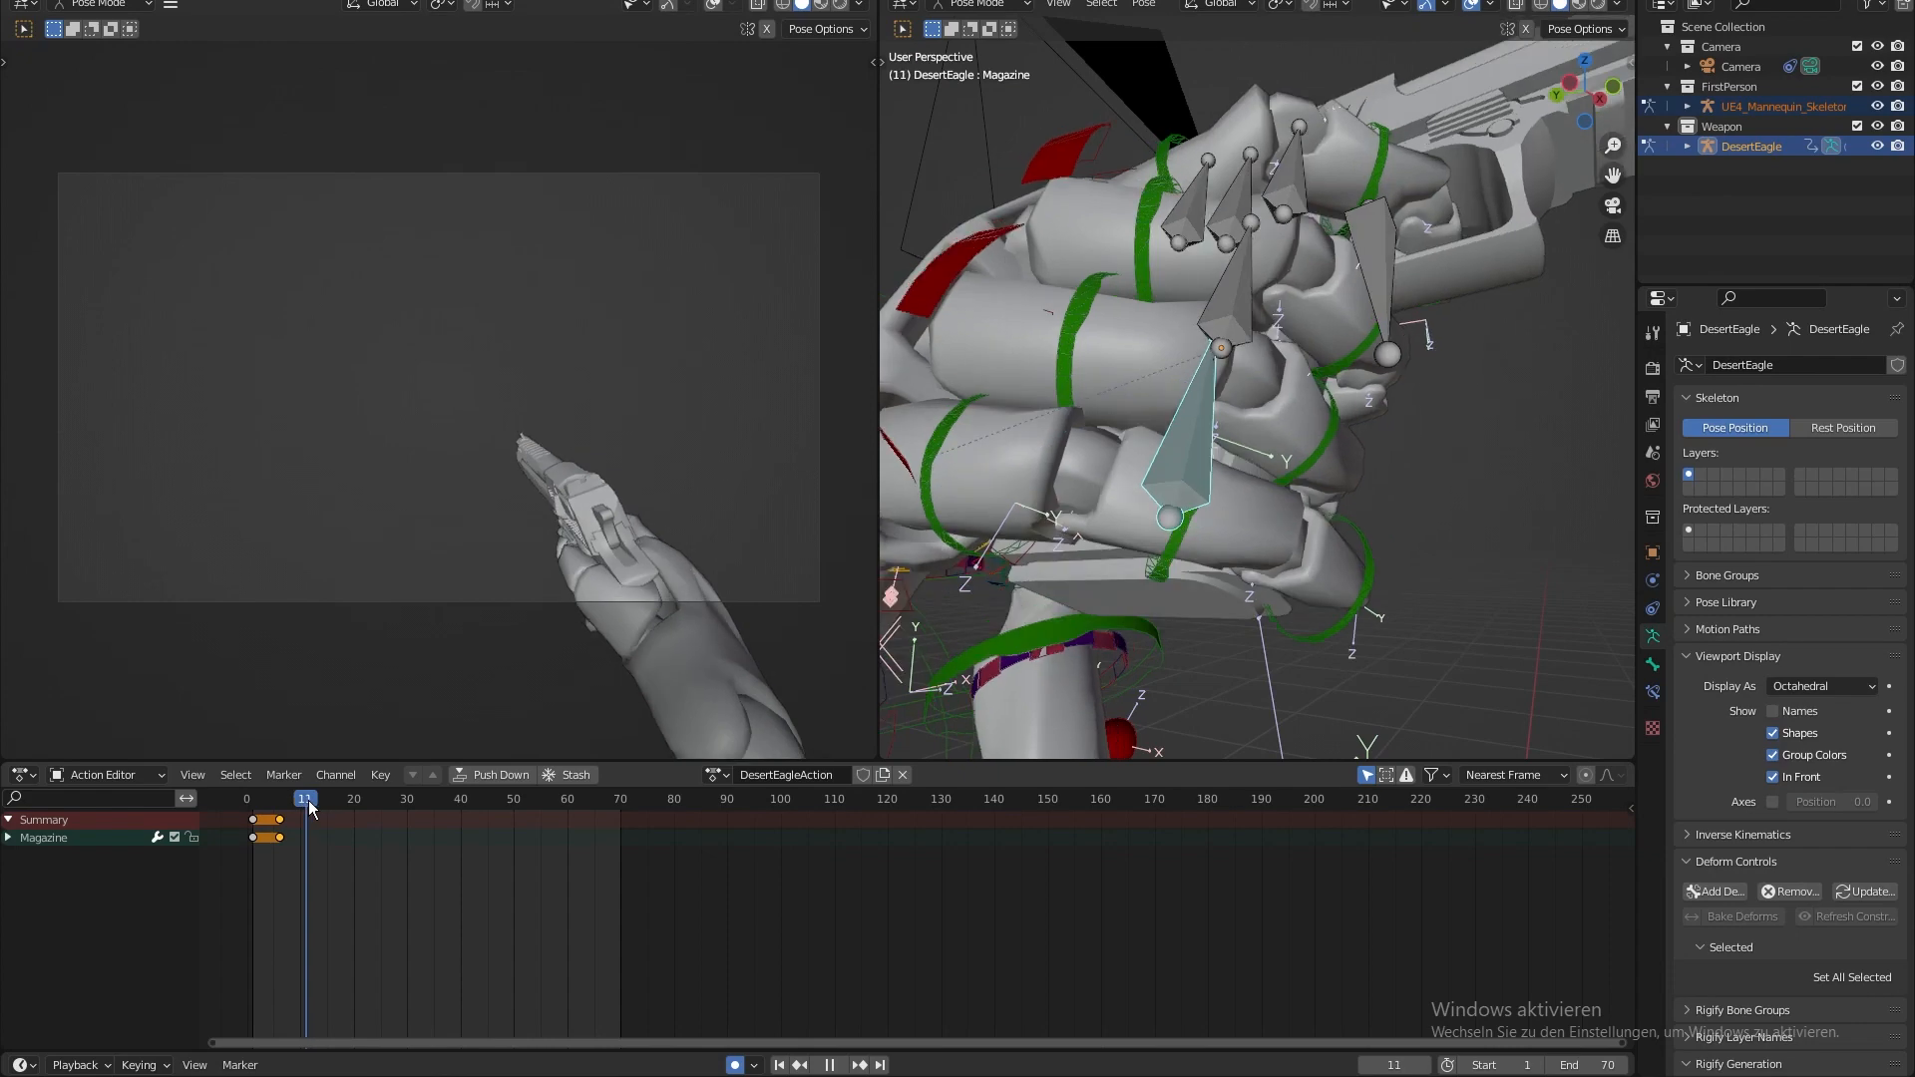
{"action": "middle_click_drag", "start_coordinate": [1270, 482], "coordinate": [1260, 437], "text": "shift"}
{"action": "key", "text": "KP_1"}
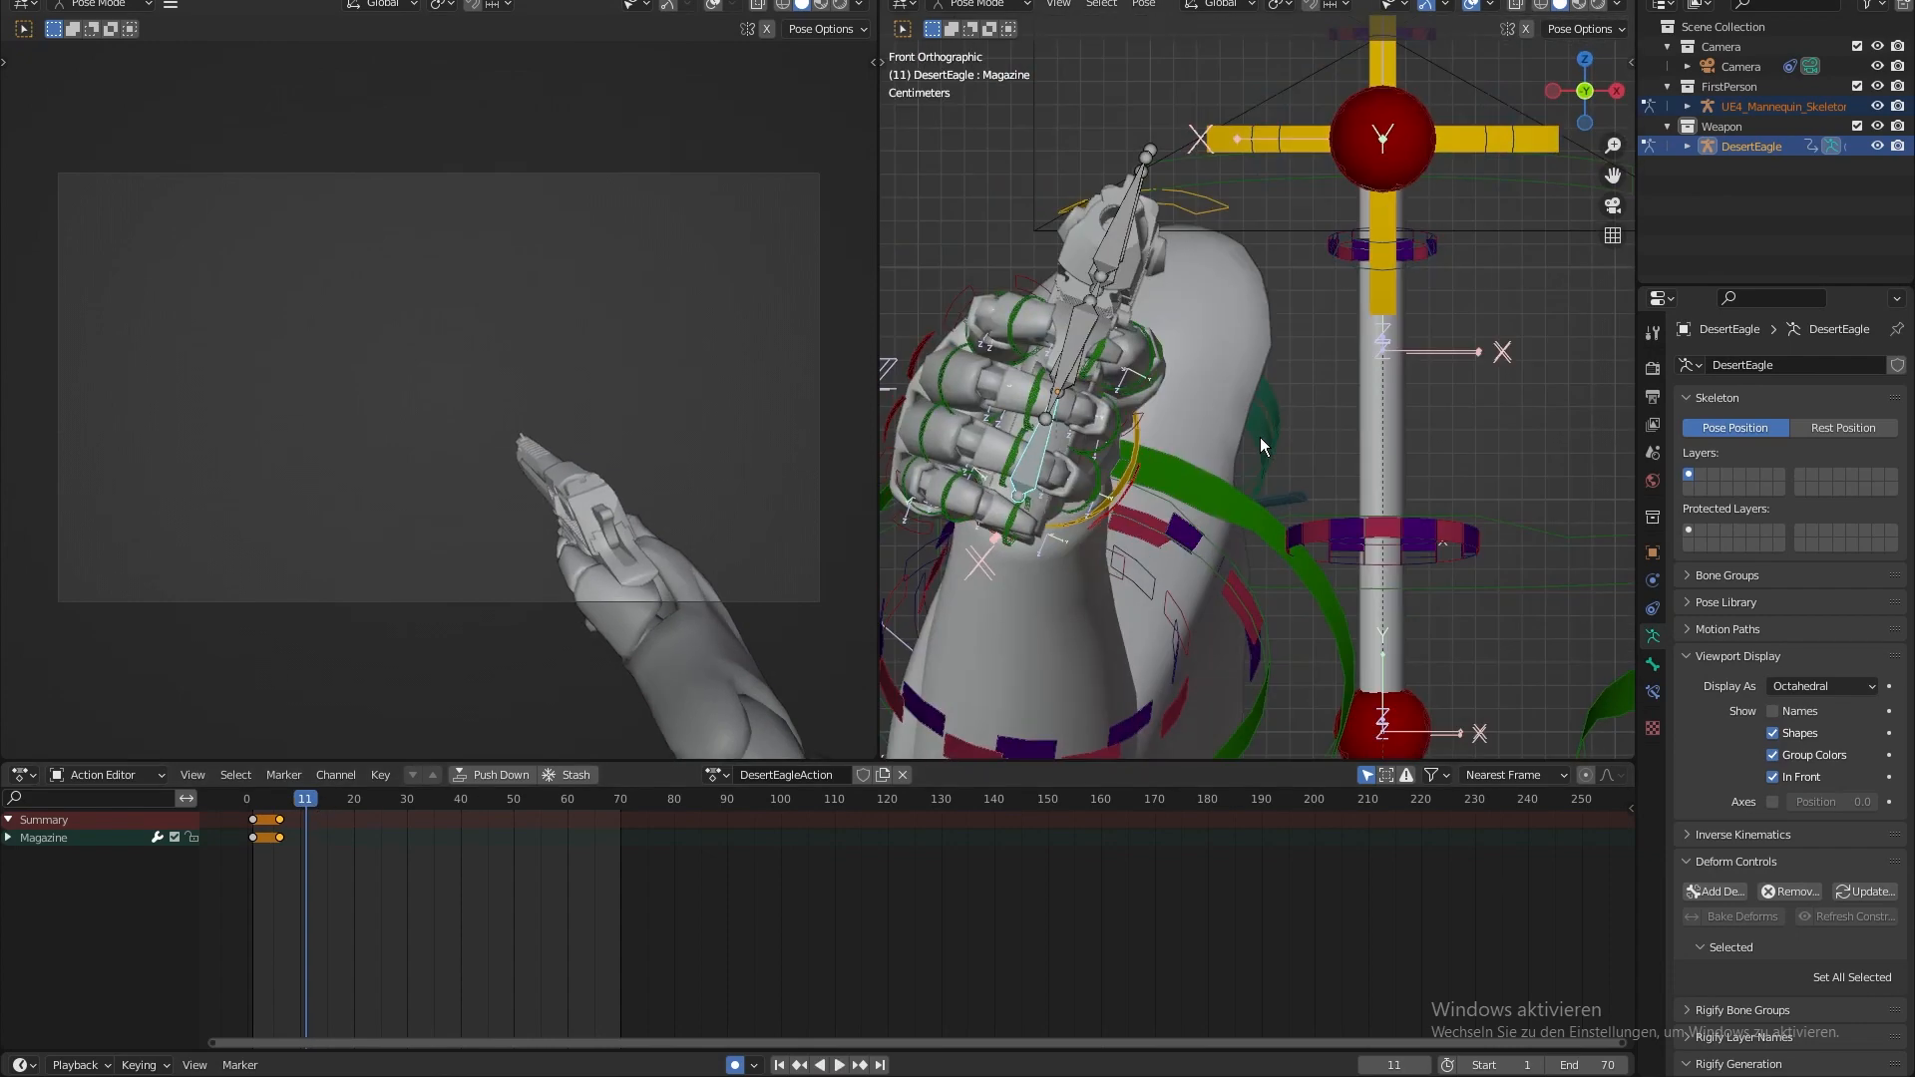
{"action": "middle_click_drag", "start_coordinate": [1143, 184], "coordinate": [1268, 80], "text": "shift"}
{"action": "left_click", "coordinate": [1230, 12]}
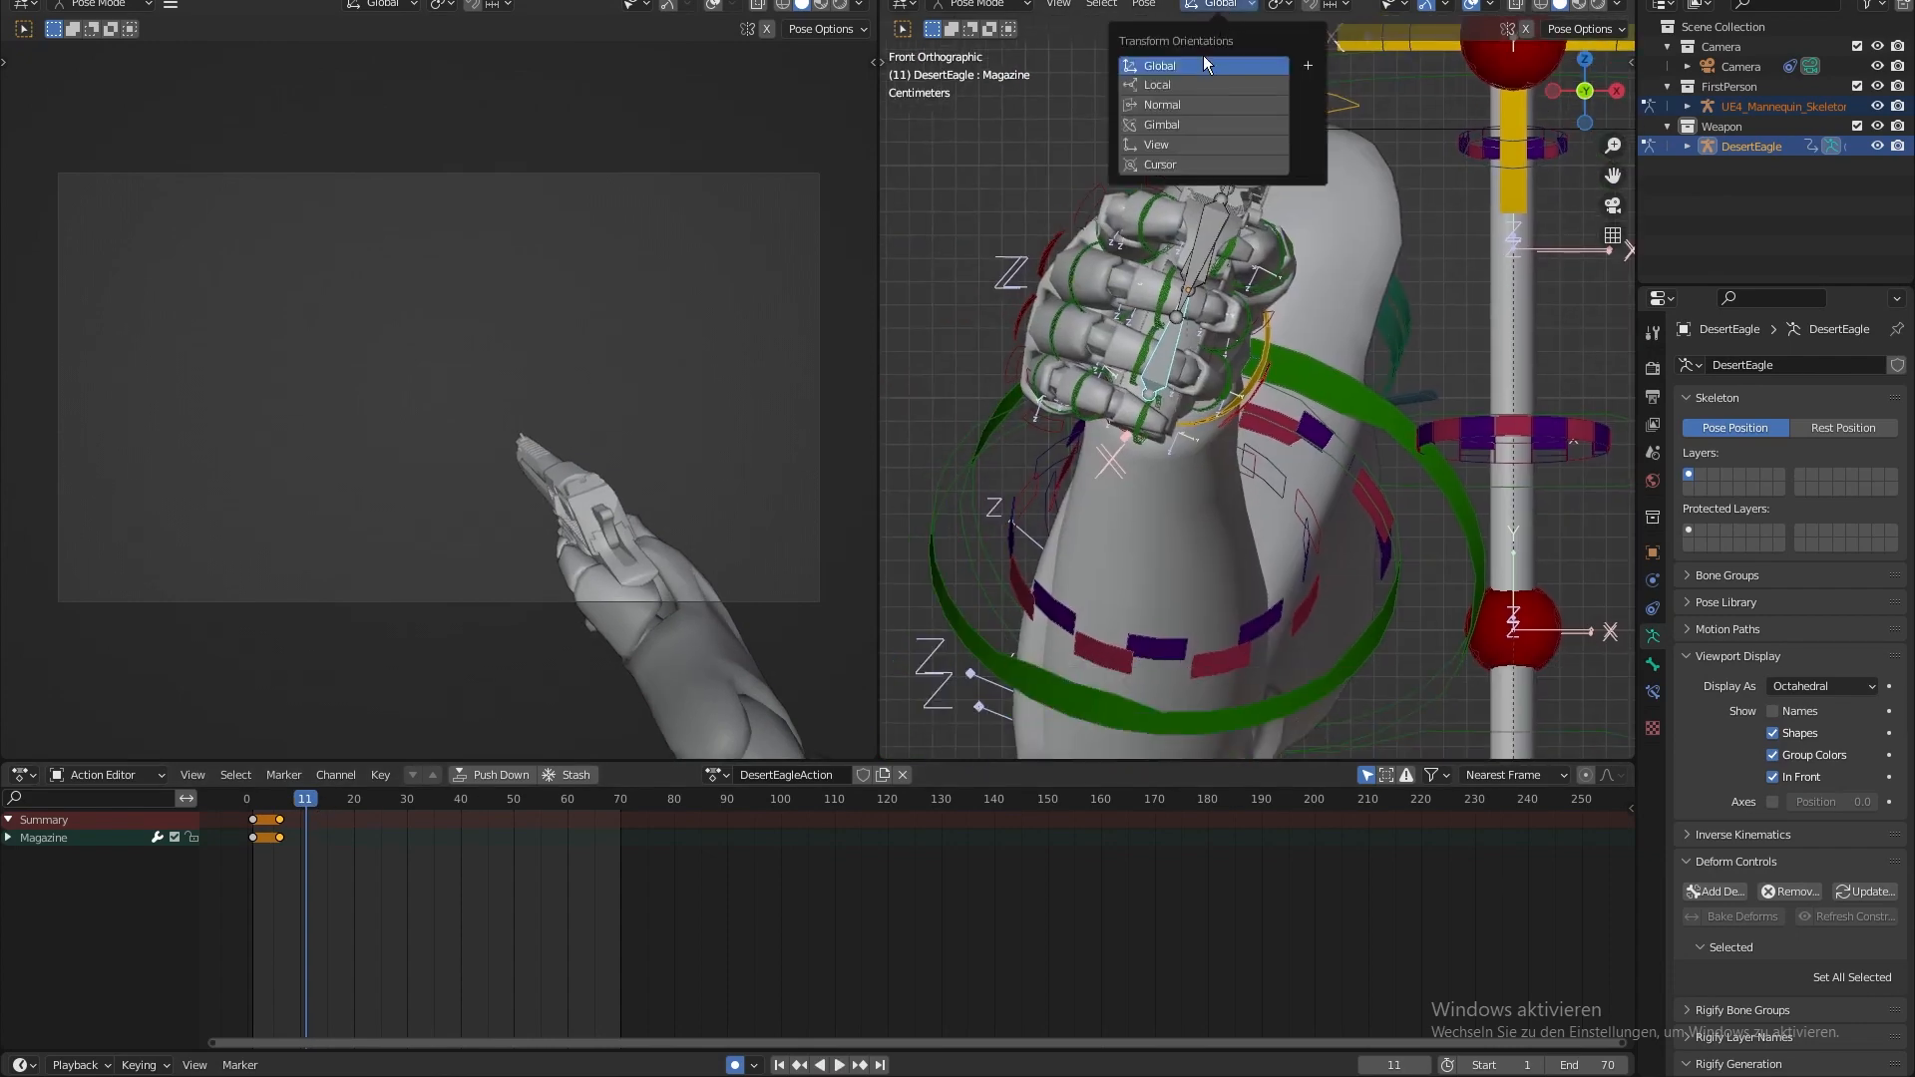
{"action": "left_click", "coordinate": [1183, 75]}
- Try to move the Magazine bone out of the grip at frame 11, first freely and then along its local Y axis
{"action": "middle_click_drag", "start_coordinate": [1324, 477], "coordinate": [1332, 445], "text": "shift"}
{"action": "key", "text": "g"}
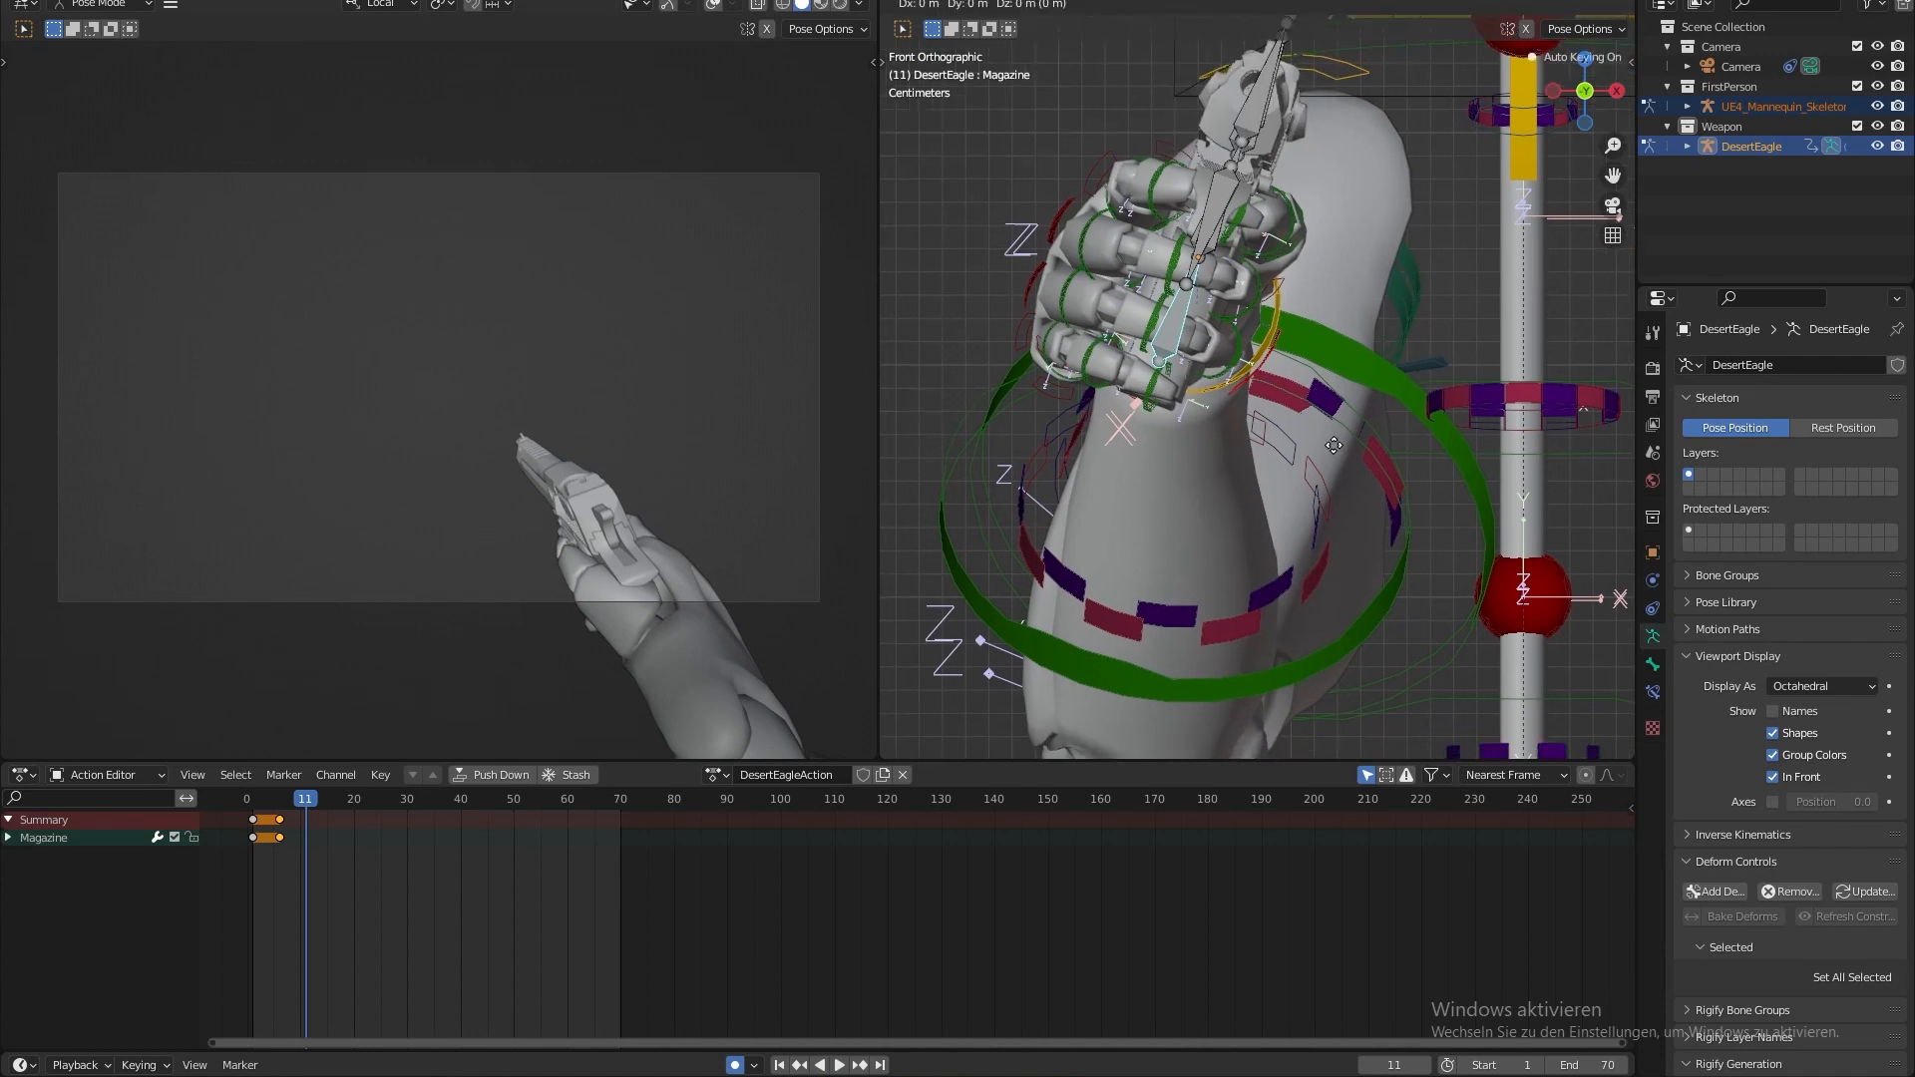
{"action": "left_click", "coordinate": [1304, 496]}
{"action": "key", "text": "ctrl+z"}
{"action": "key", "text": "g"}
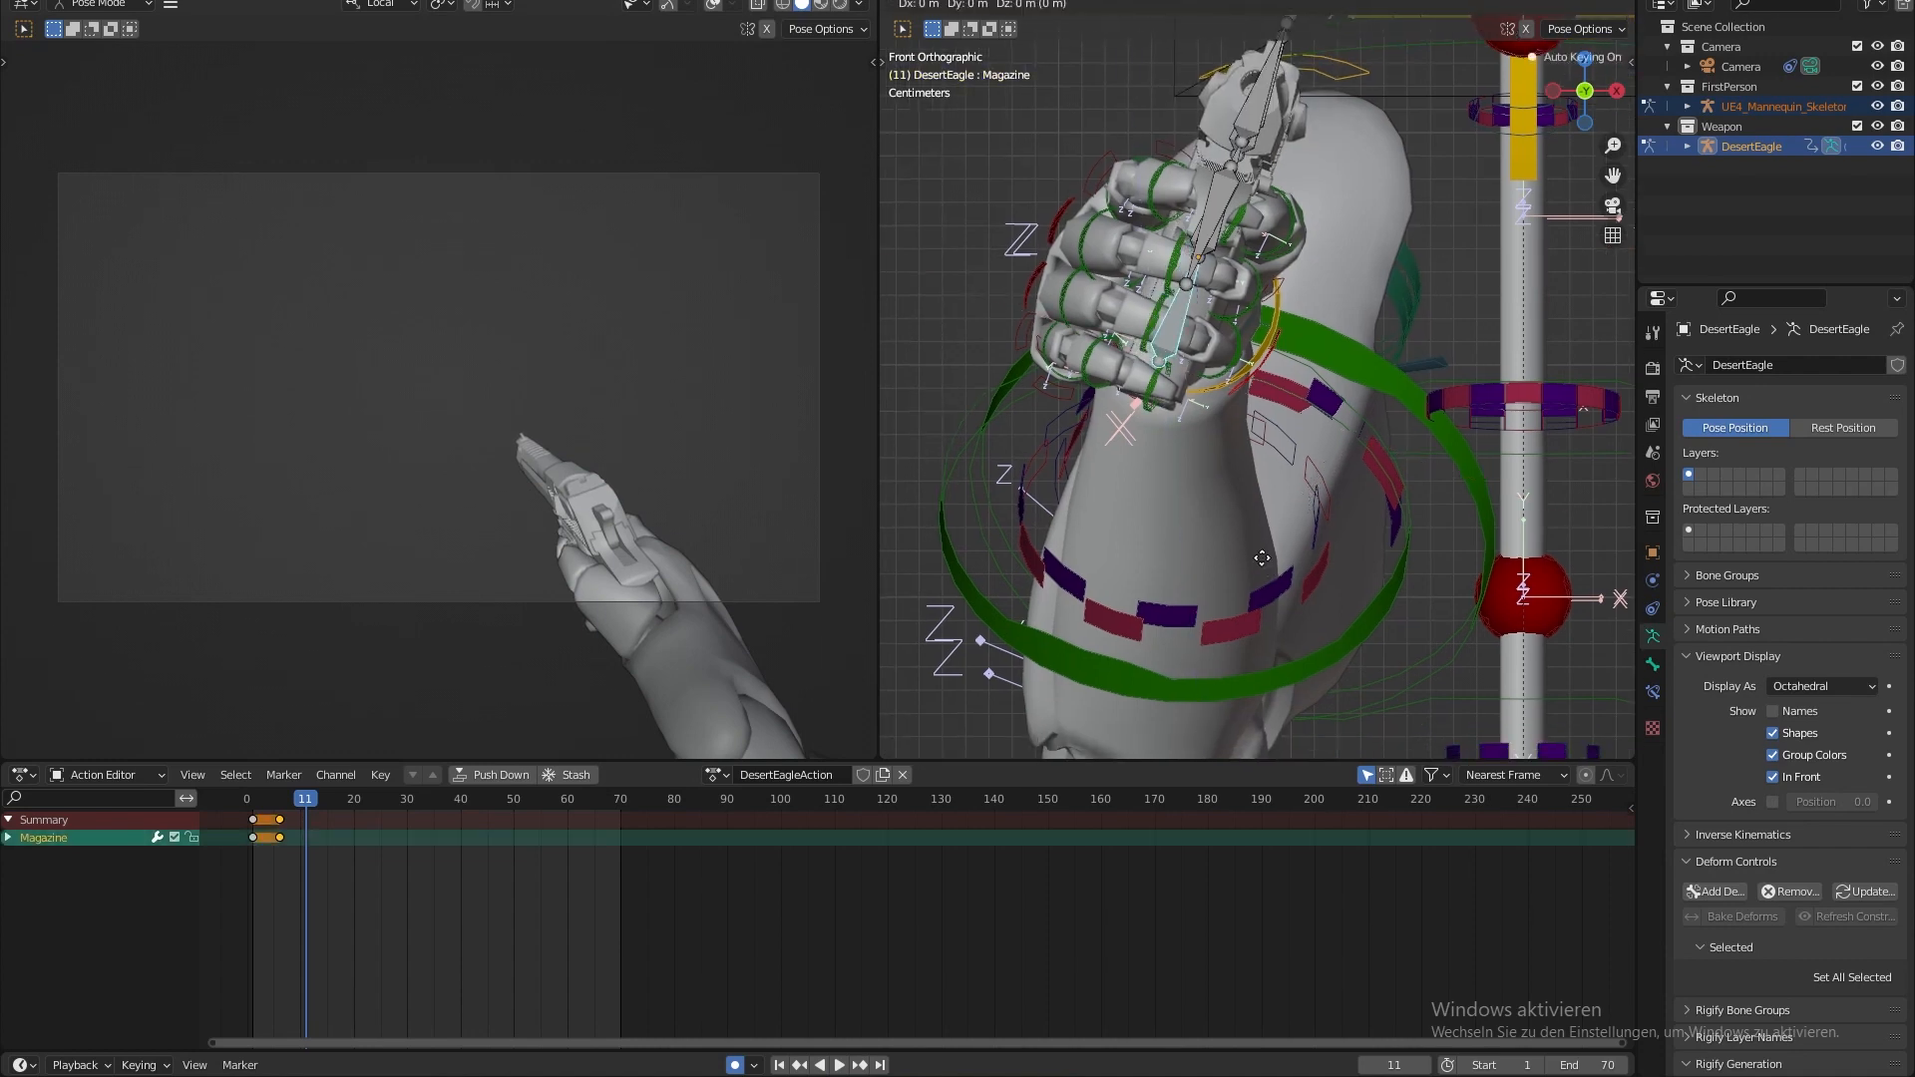
{"action": "key", "text": "y"}
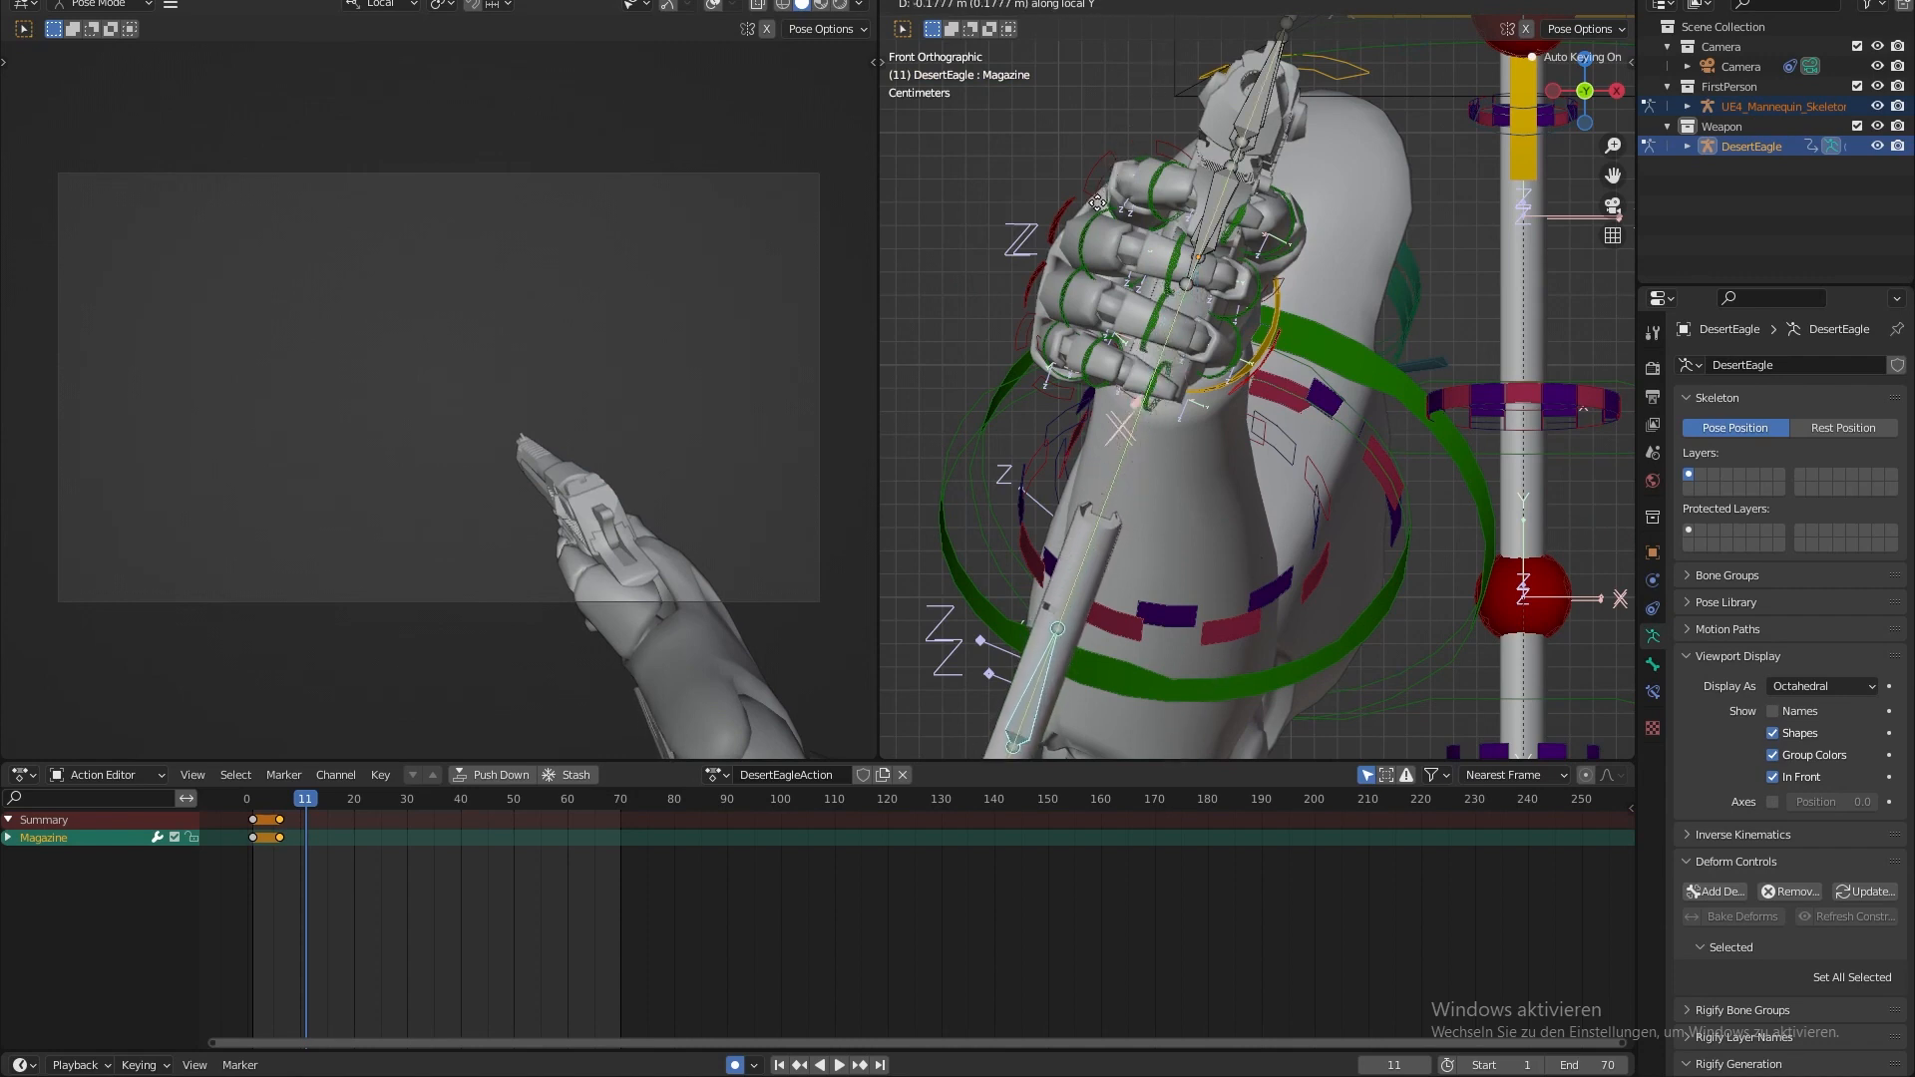
{"action": "left_click", "coordinate": [1007, 343]}
{"action": "scroll", "coordinate": [1077, 391], "scroll_direction": "down", "scroll_amount": 4}
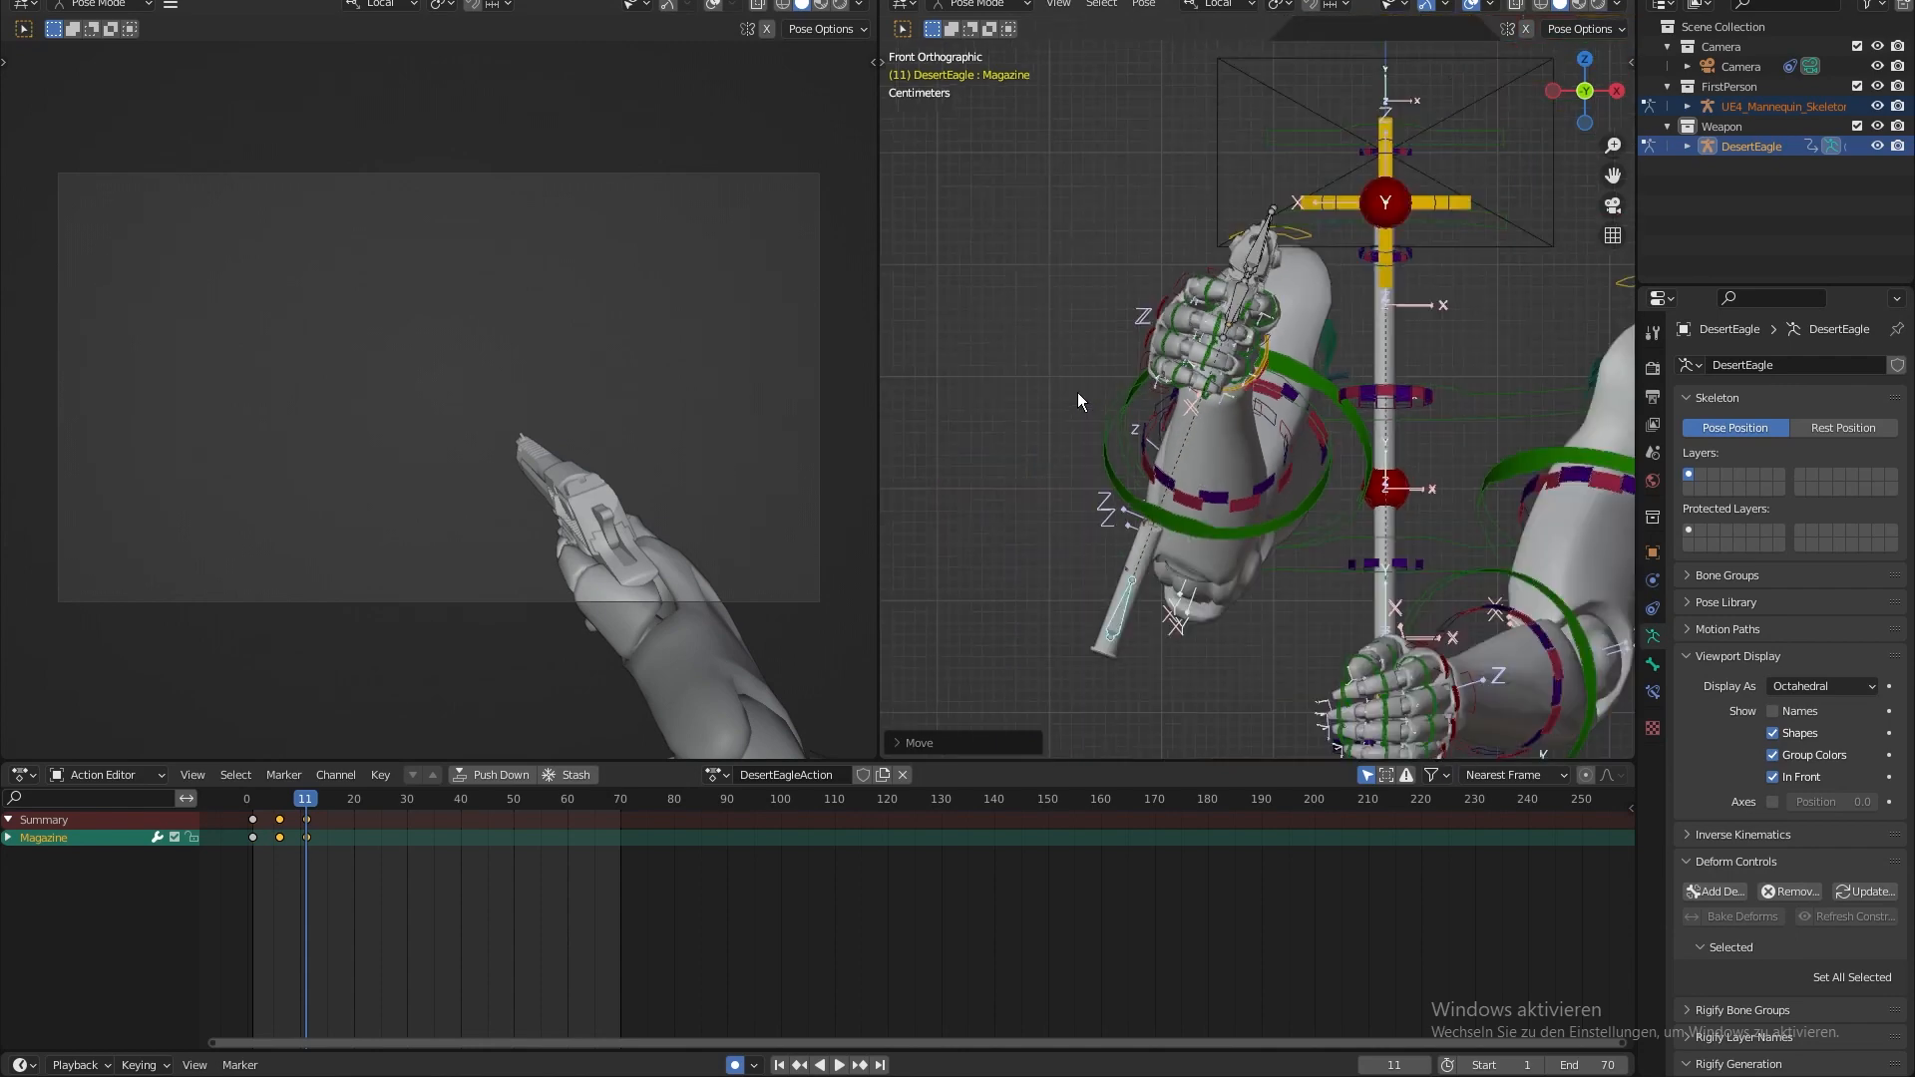
{"action": "key", "text": "KP_3"}
{"action": "scroll", "coordinate": [1085, 380], "scroll_direction": "up", "scroll_amount": 3}
{"action": "middle_click_drag", "start_coordinate": [1182, 422], "coordinate": [1180, 280], "text": "shift"}
{"action": "scroll", "coordinate": [1183, 252], "scroll_direction": "down", "scroll_amount": 1}
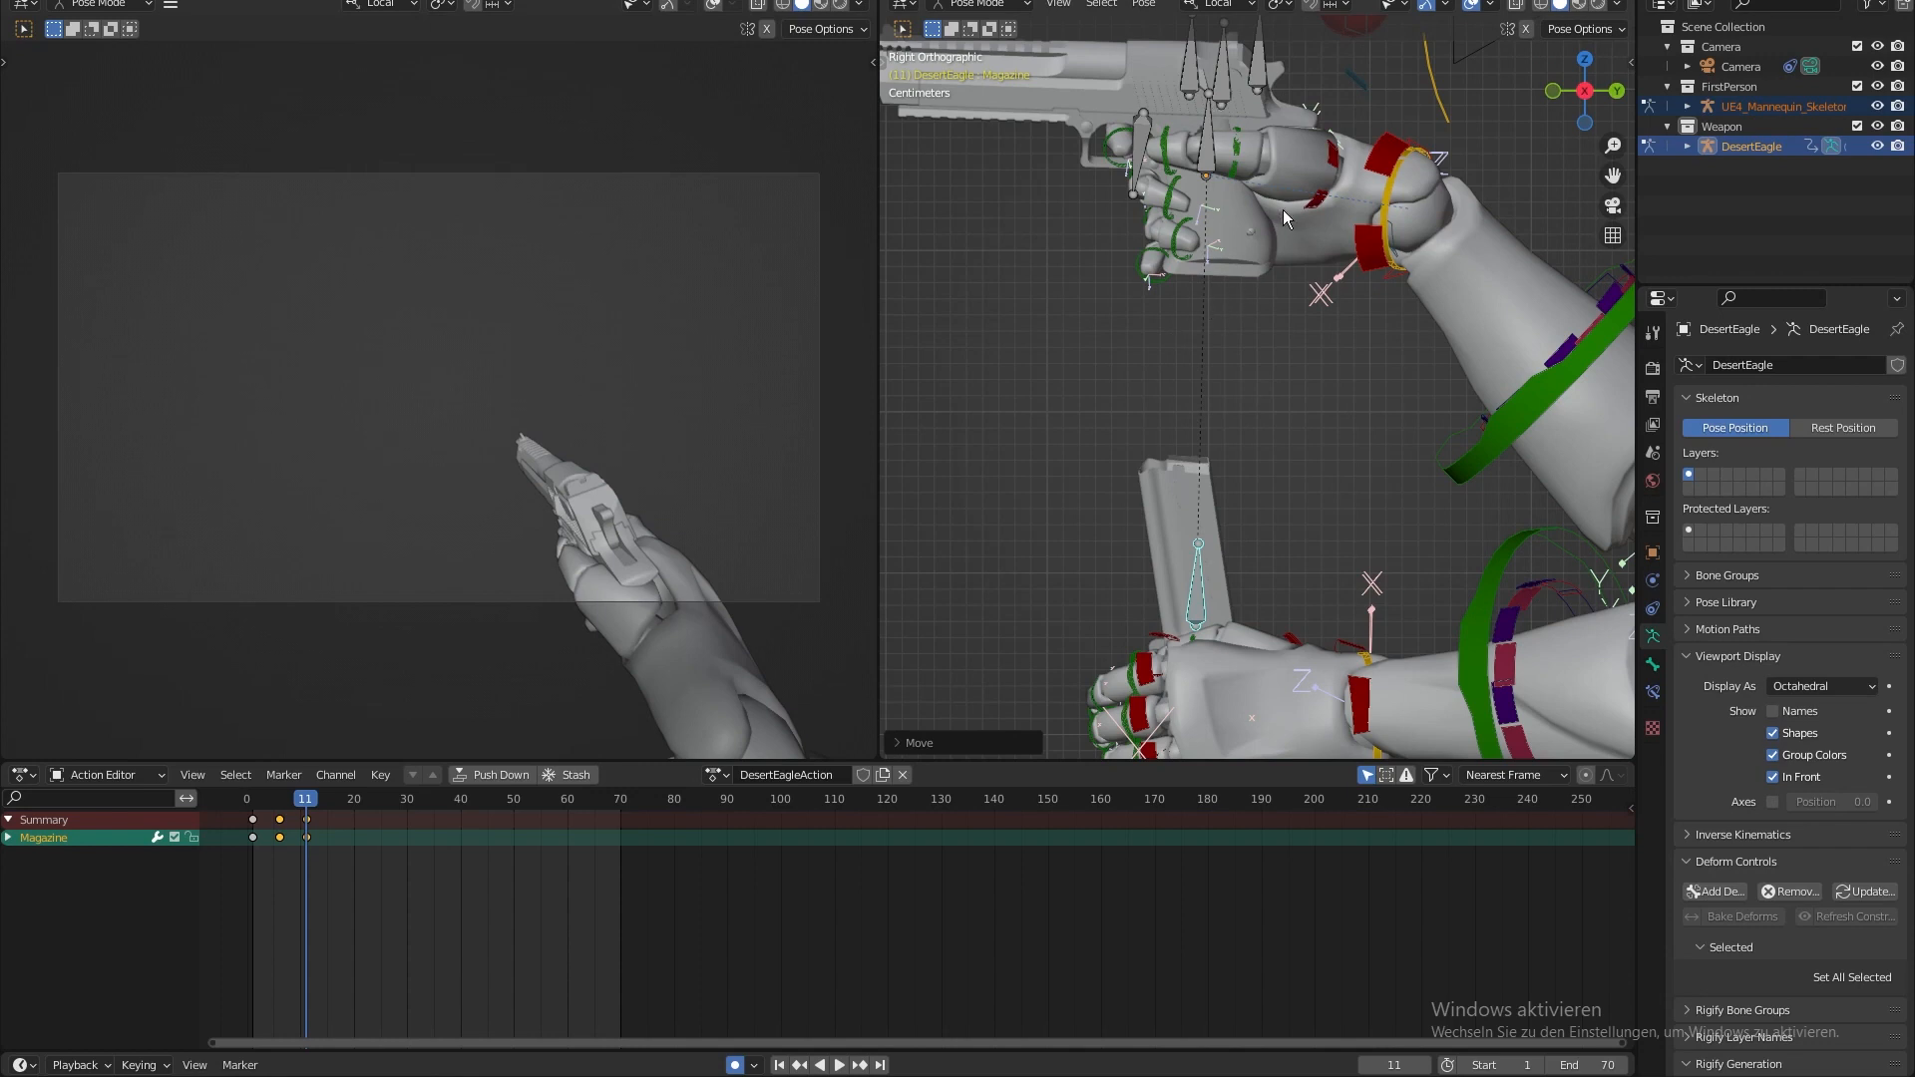
{"action": "key", "text": "ctrl+z"}
- At frame 11, slide the Magazine bone down out of the grip along local Y and shift it rearward along local Z
{"action": "key", "text": "g"}
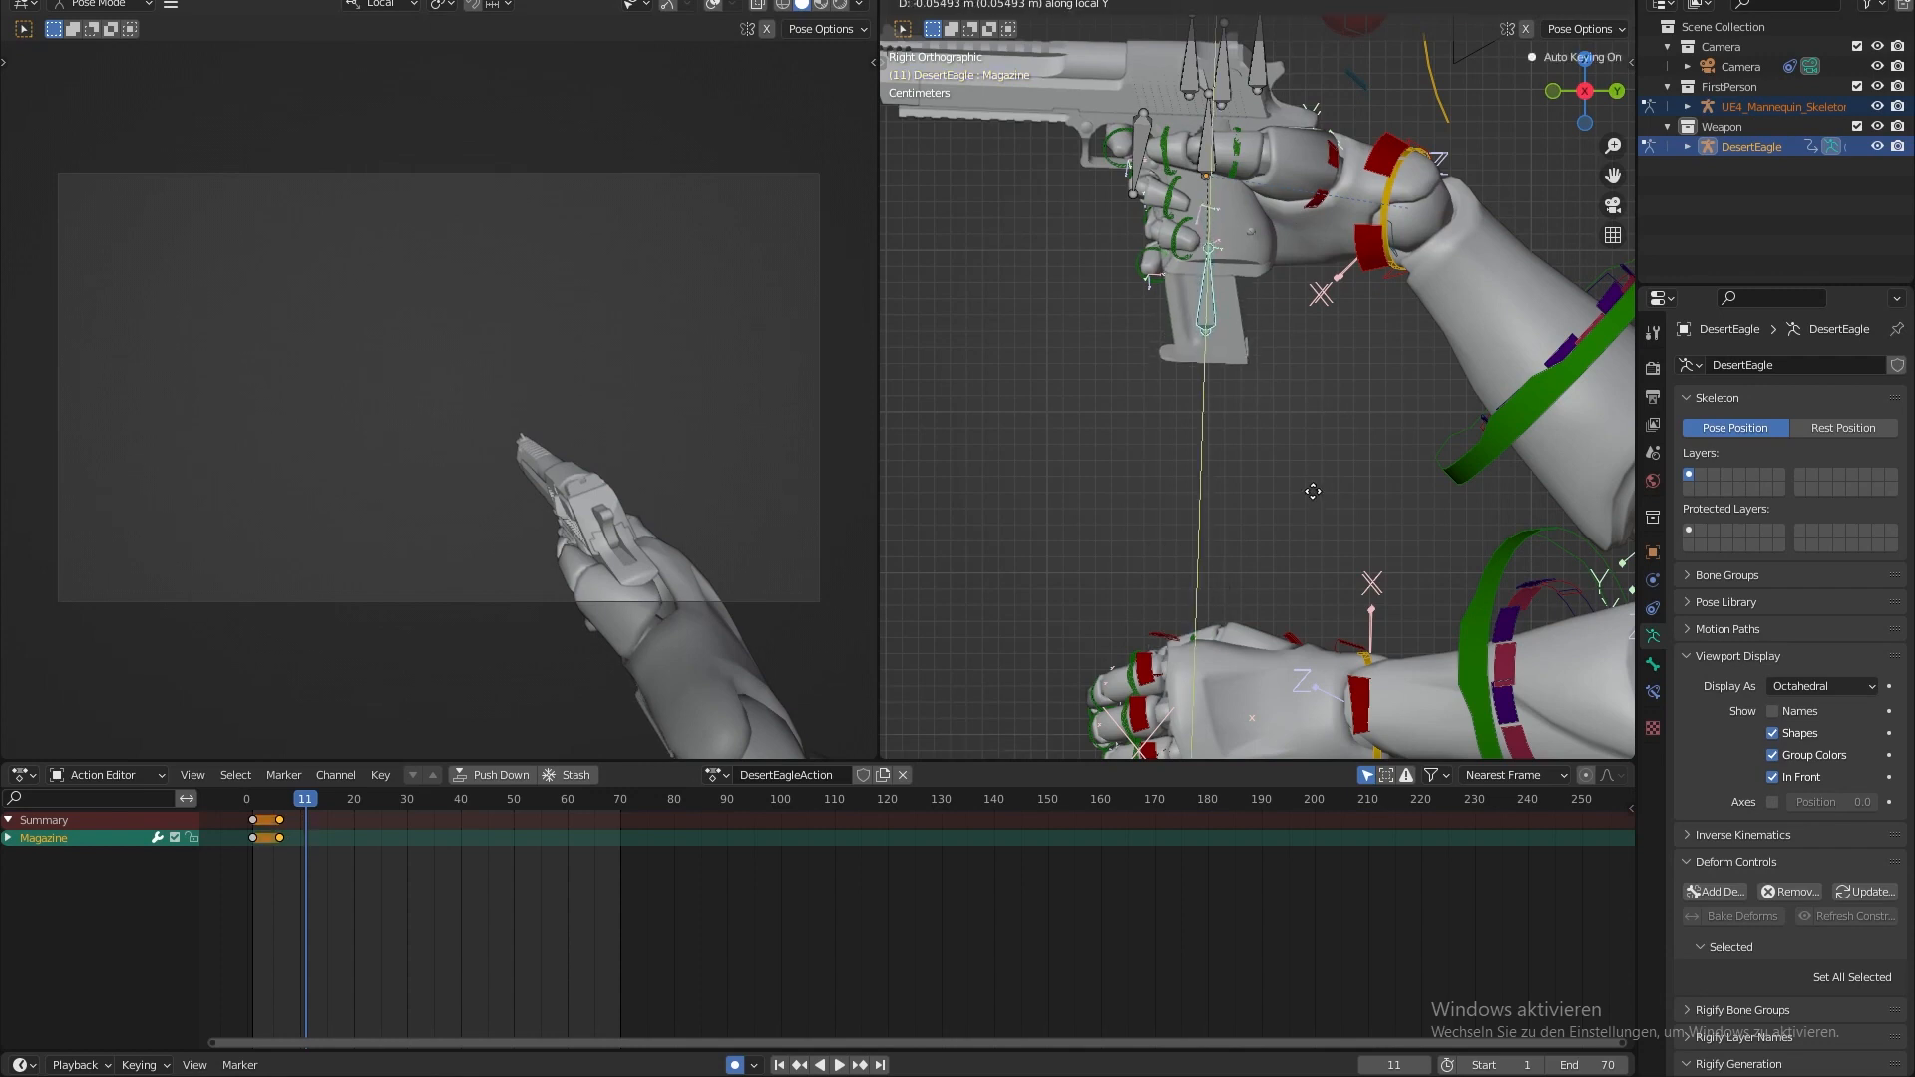
{"action": "left_click", "coordinate": [1295, 655]}
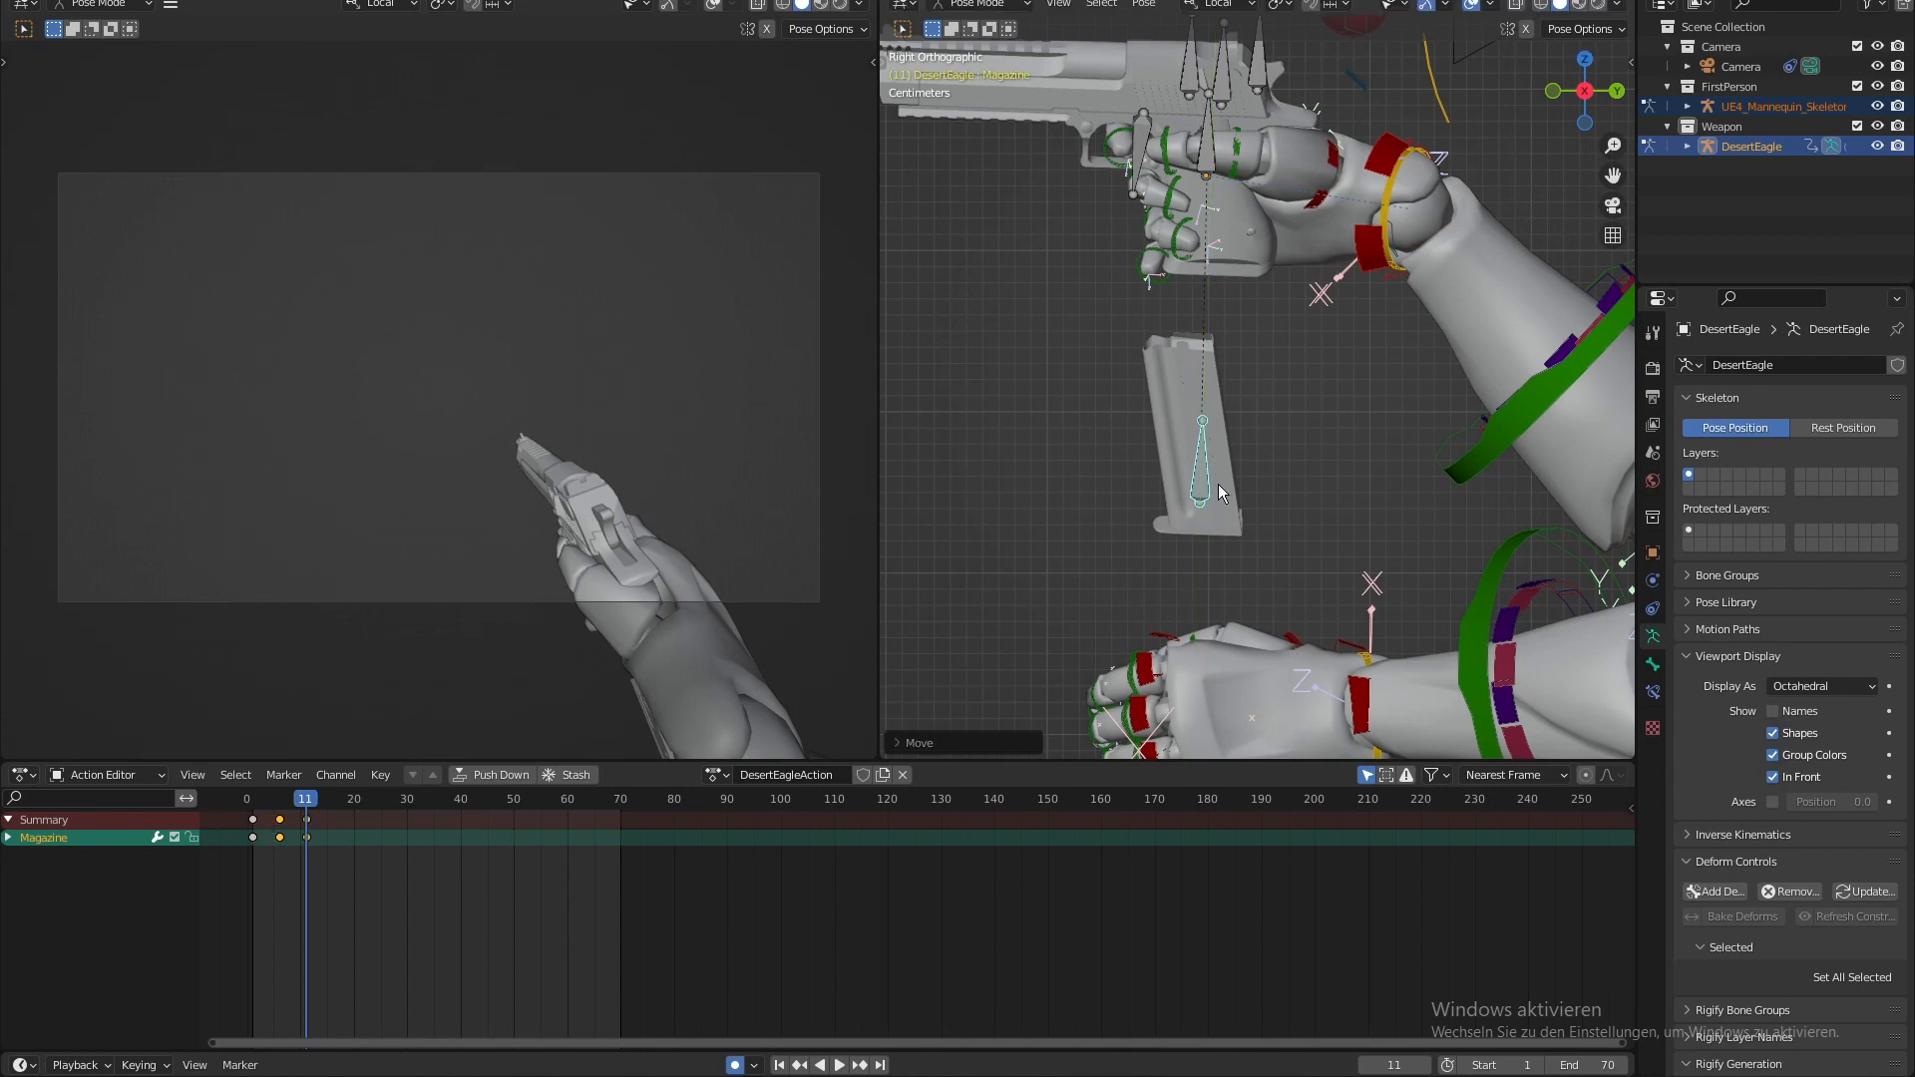
{"action": "key", "text": "g"}
{"action": "key", "text": "z"}
{"action": "key", "text": "z"}
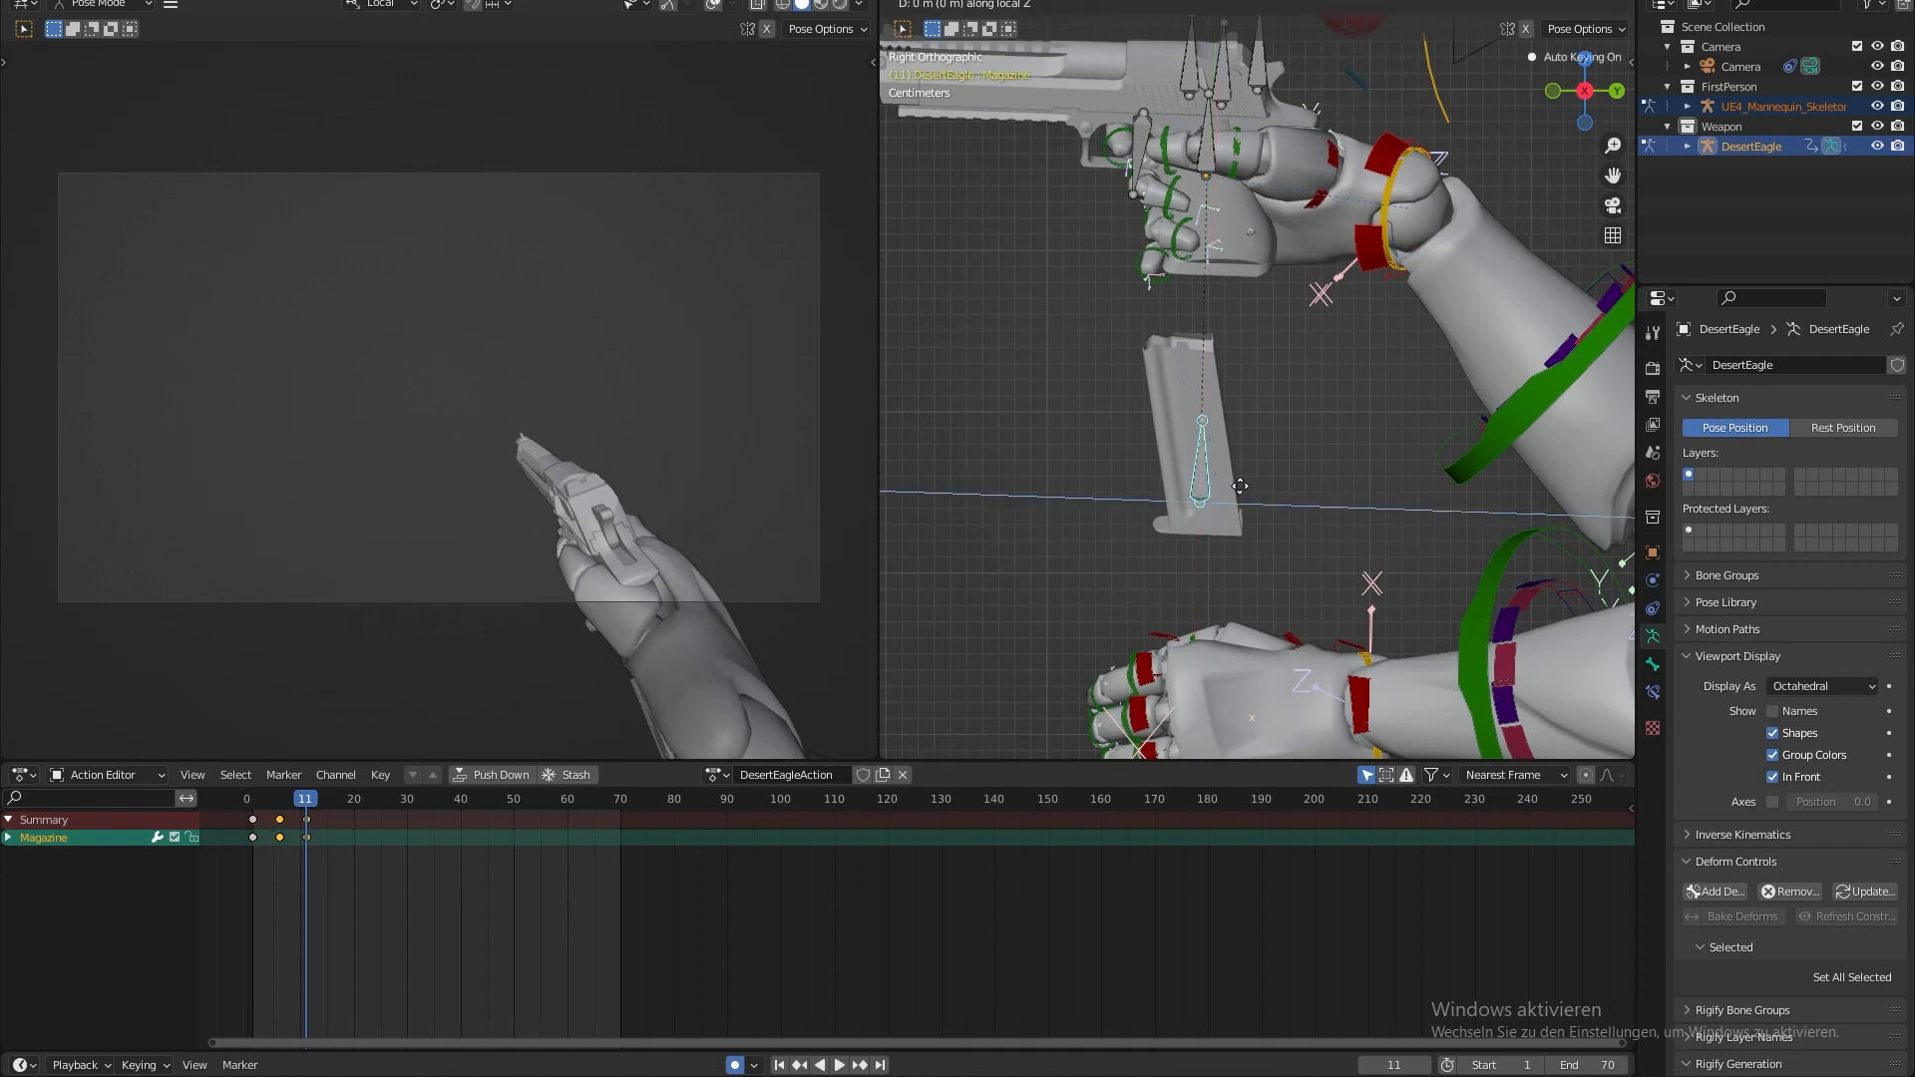
{"action": "left_click", "coordinate": [1281, 497]}
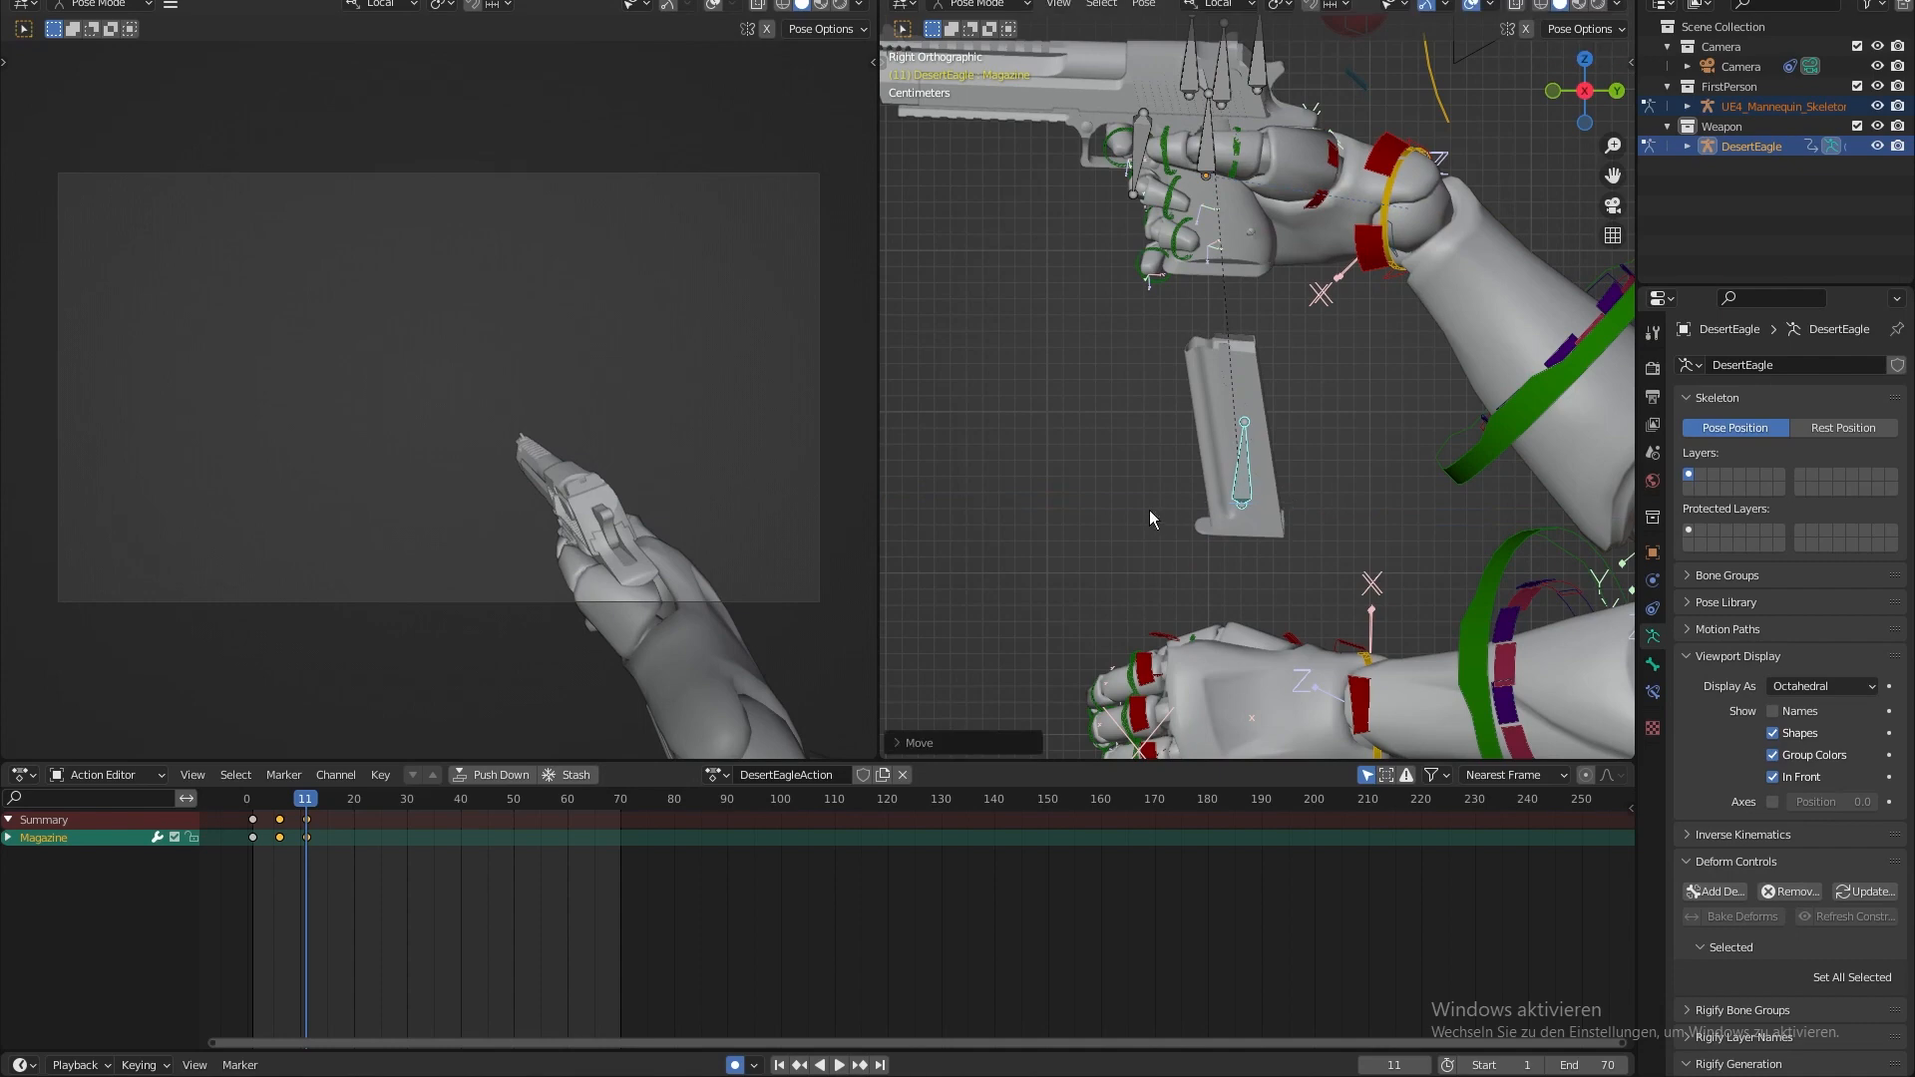
- Check the magazine drop, and at frame 11 lower the Magazine bone further along local Y and shift it further rearward
{"action": "key", "text": "space"}
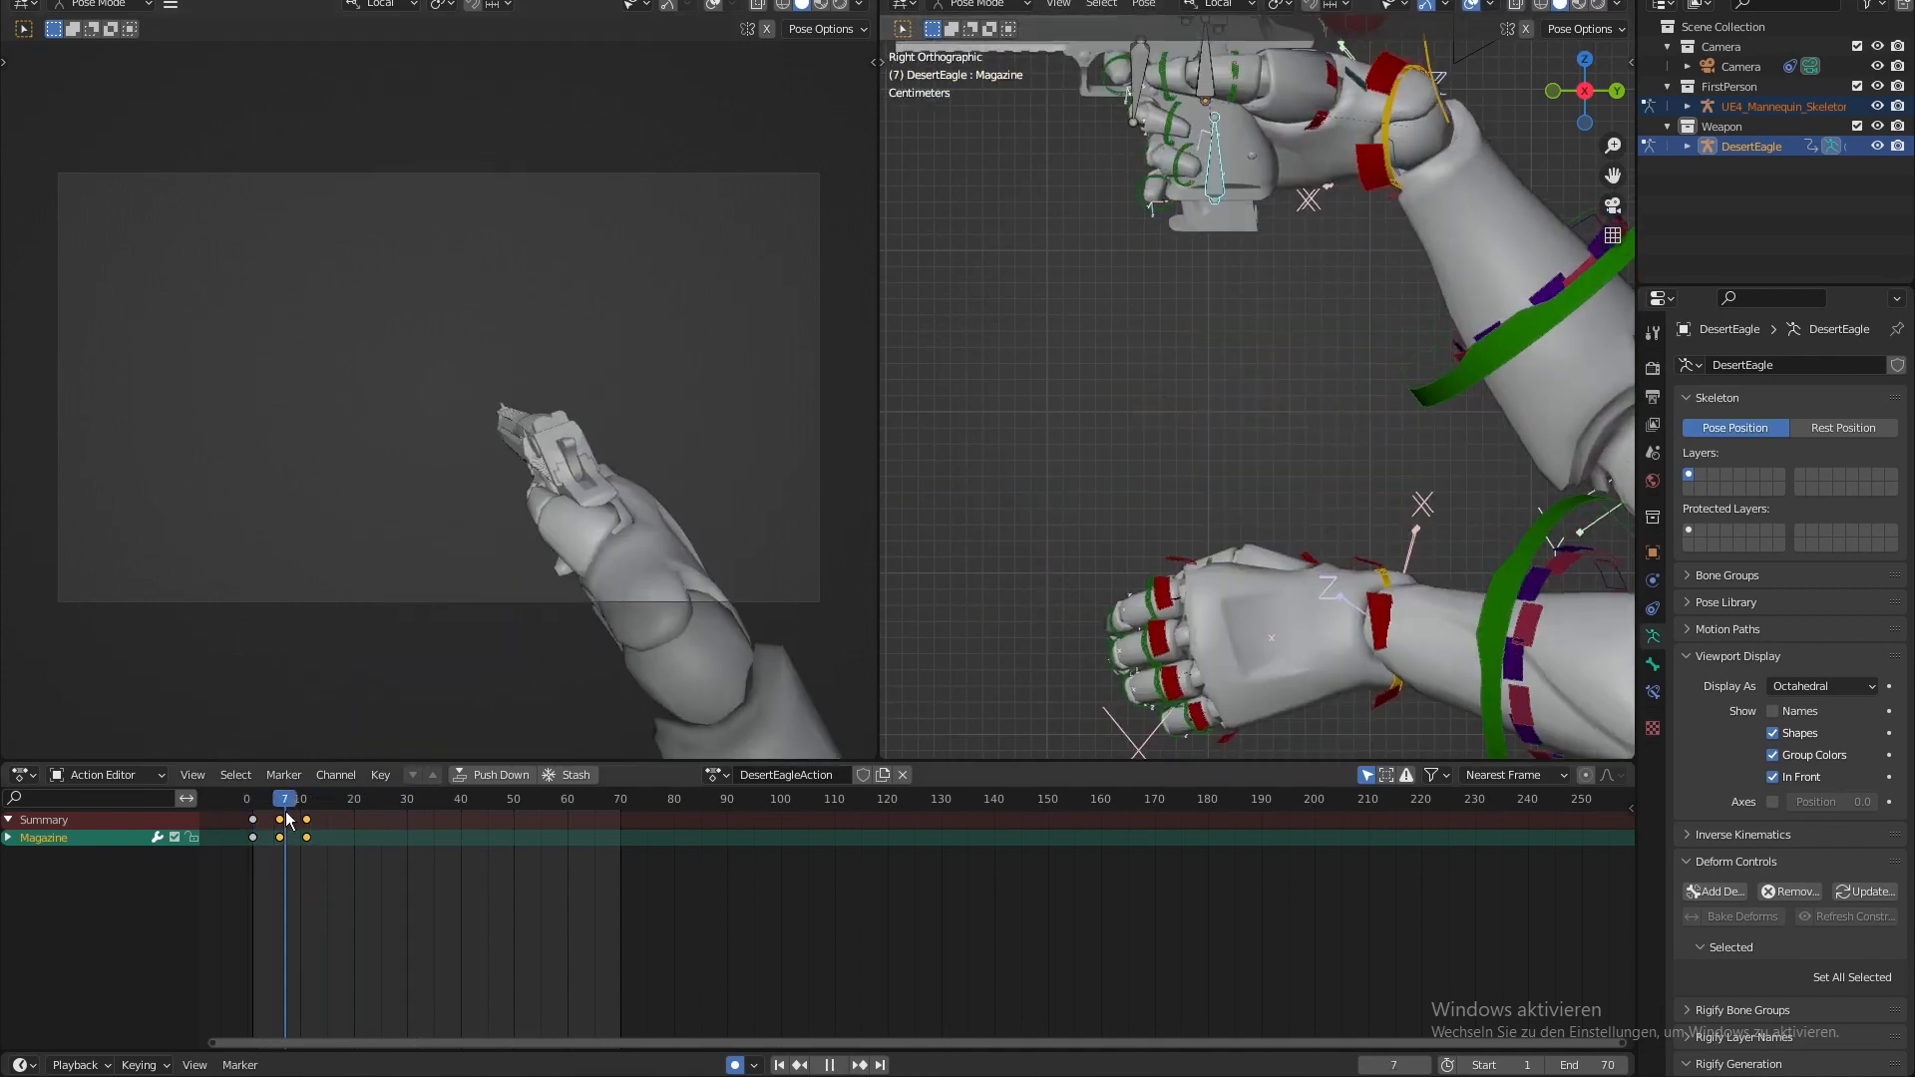
{"action": "middle_click_drag", "start_coordinate": [1295, 382], "coordinate": [1272, 313], "text": "shift"}
{"action": "key", "text": "g"}
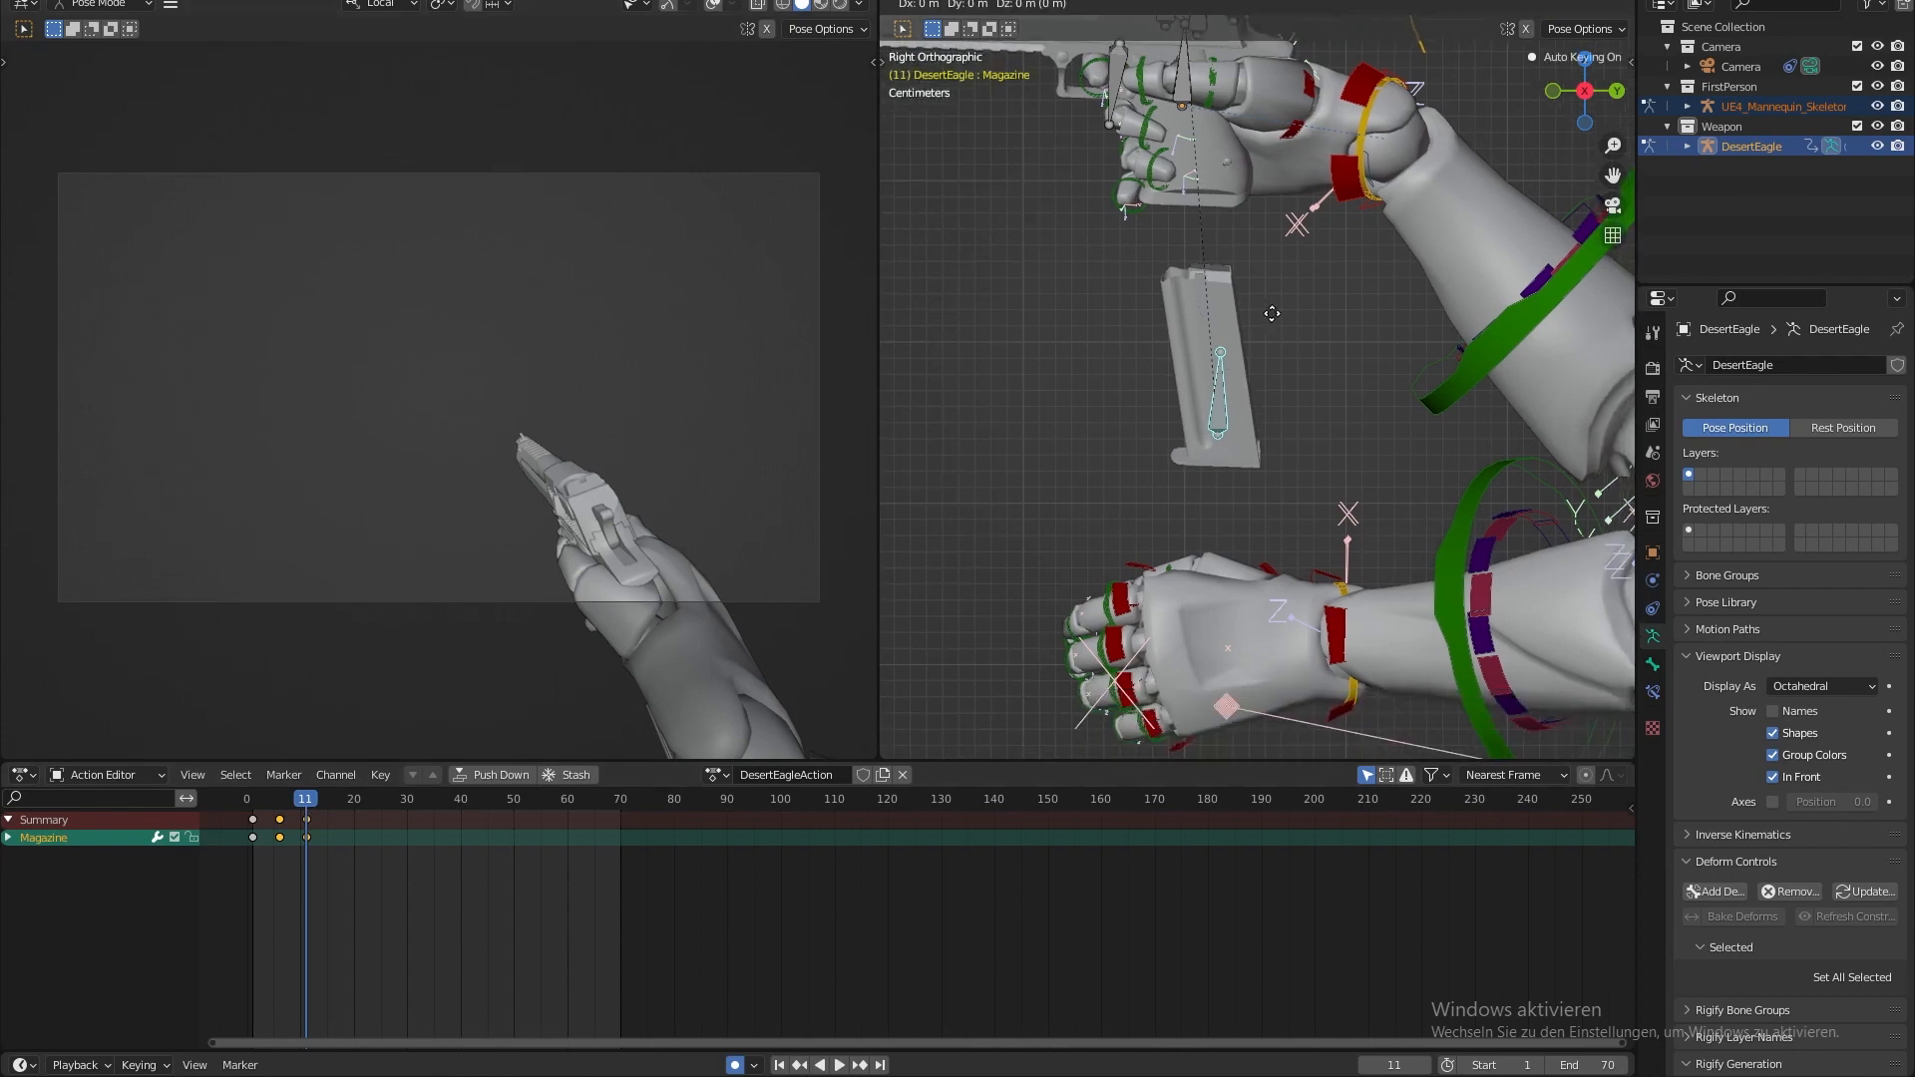
{"action": "key", "text": "y"}
{"action": "left_click", "coordinate": [1303, 503]}
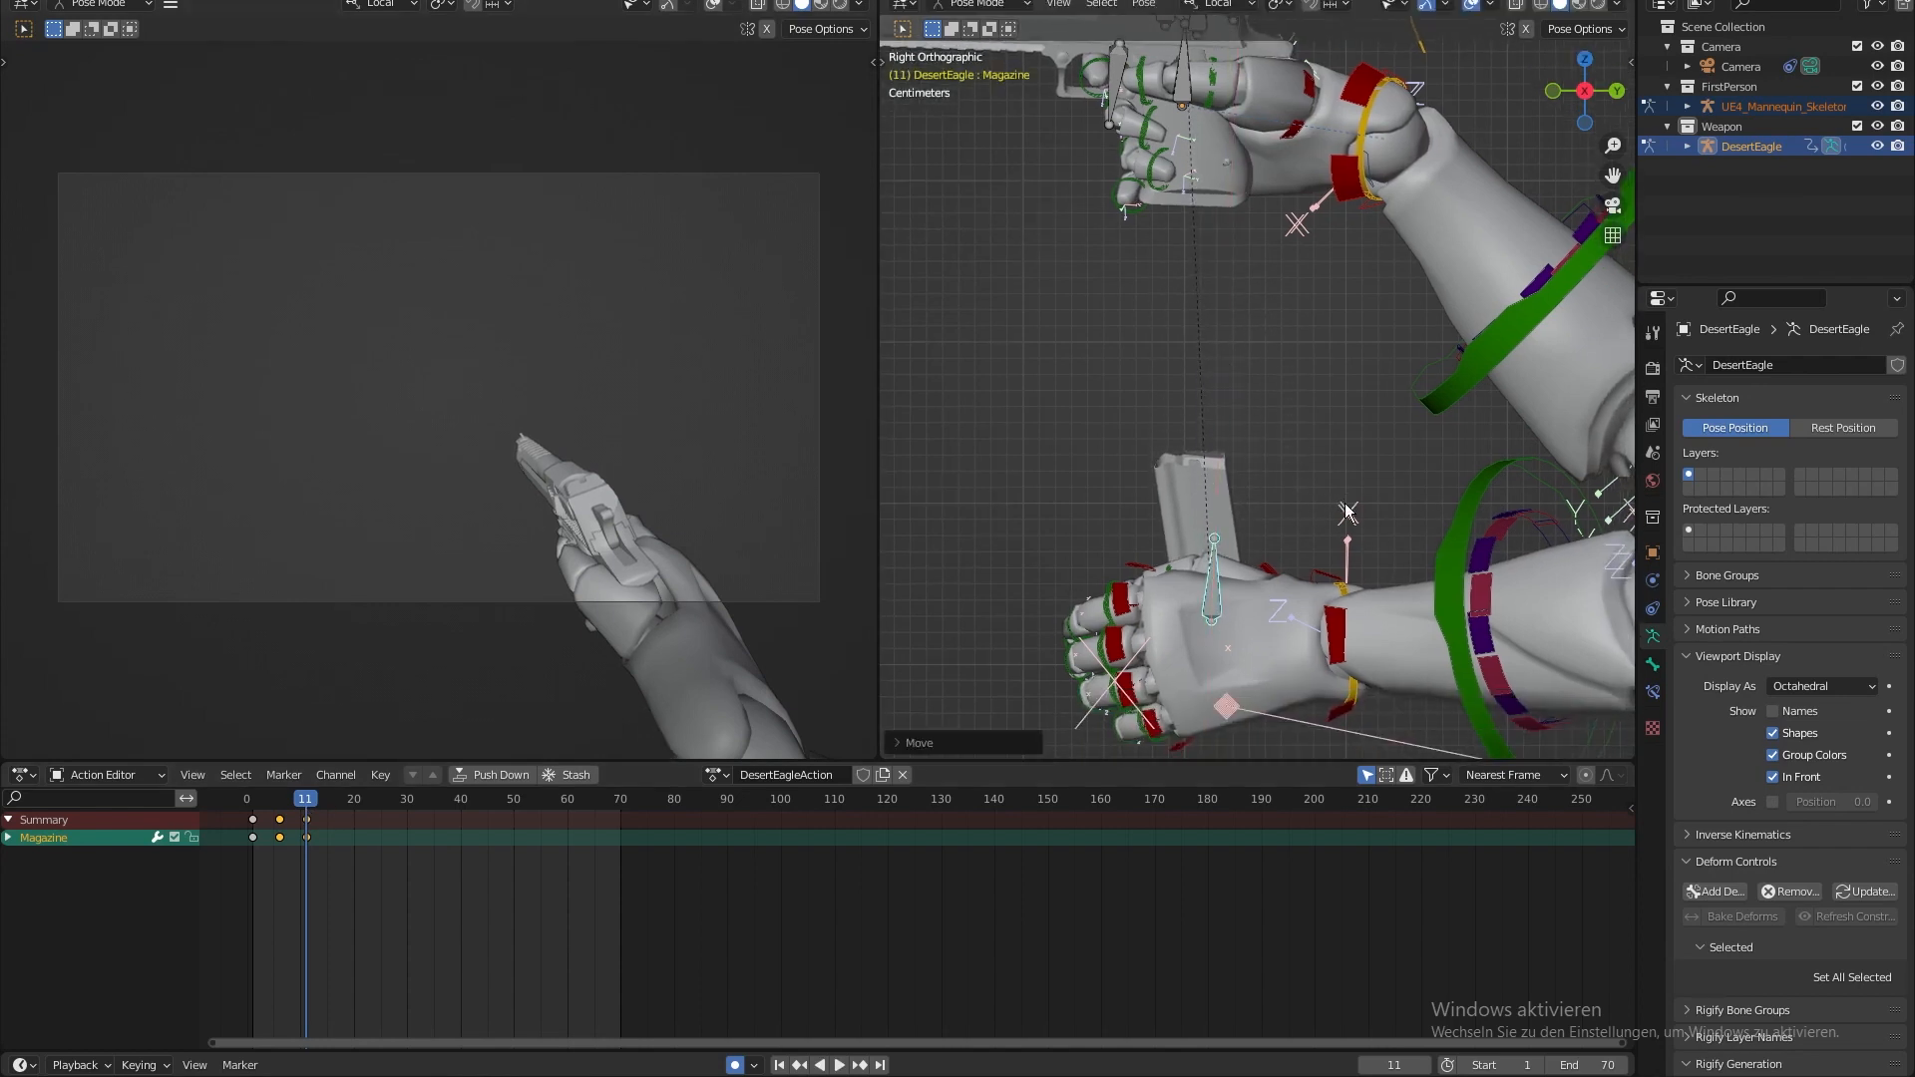
{"action": "left_click", "coordinate": [1396, 499]}
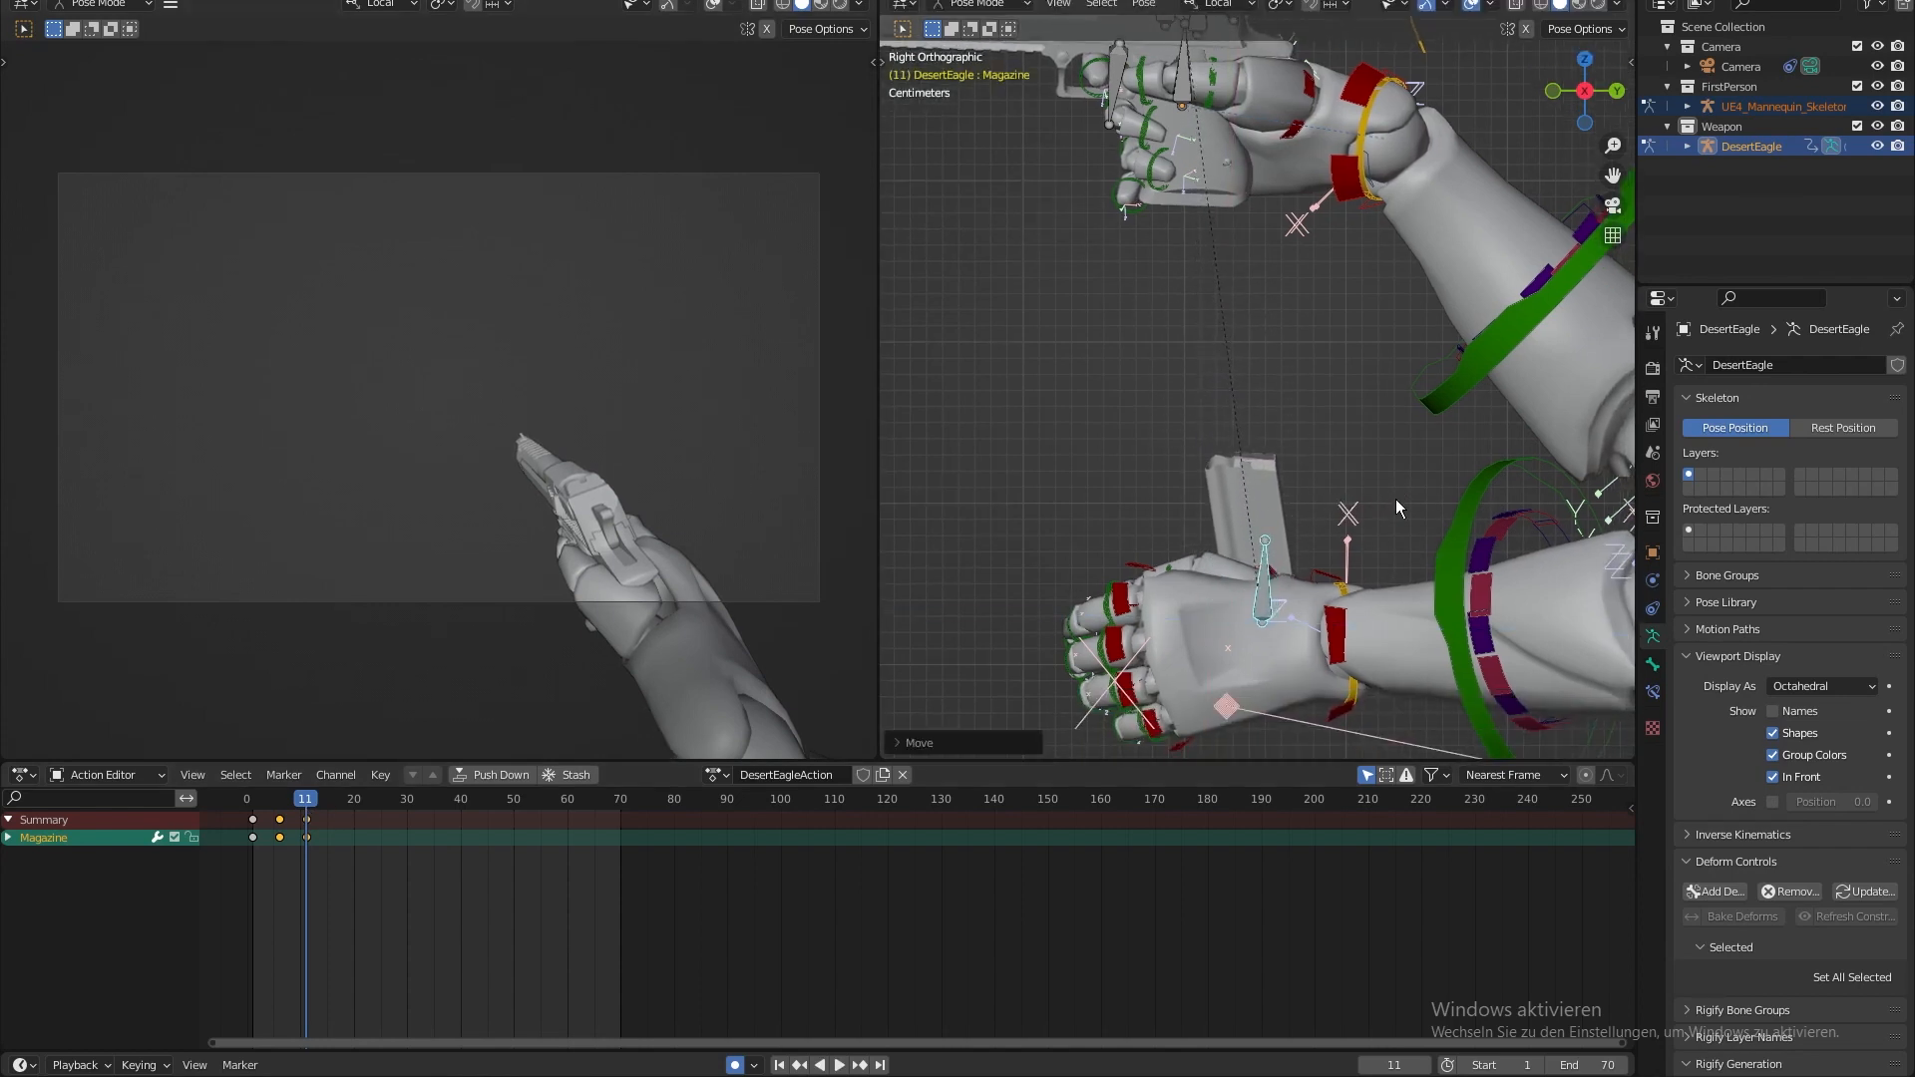
- Replay the animation from the start, temporarily enlarging the camera view to check how the magazine drops
{"action": "key", "text": "space"}
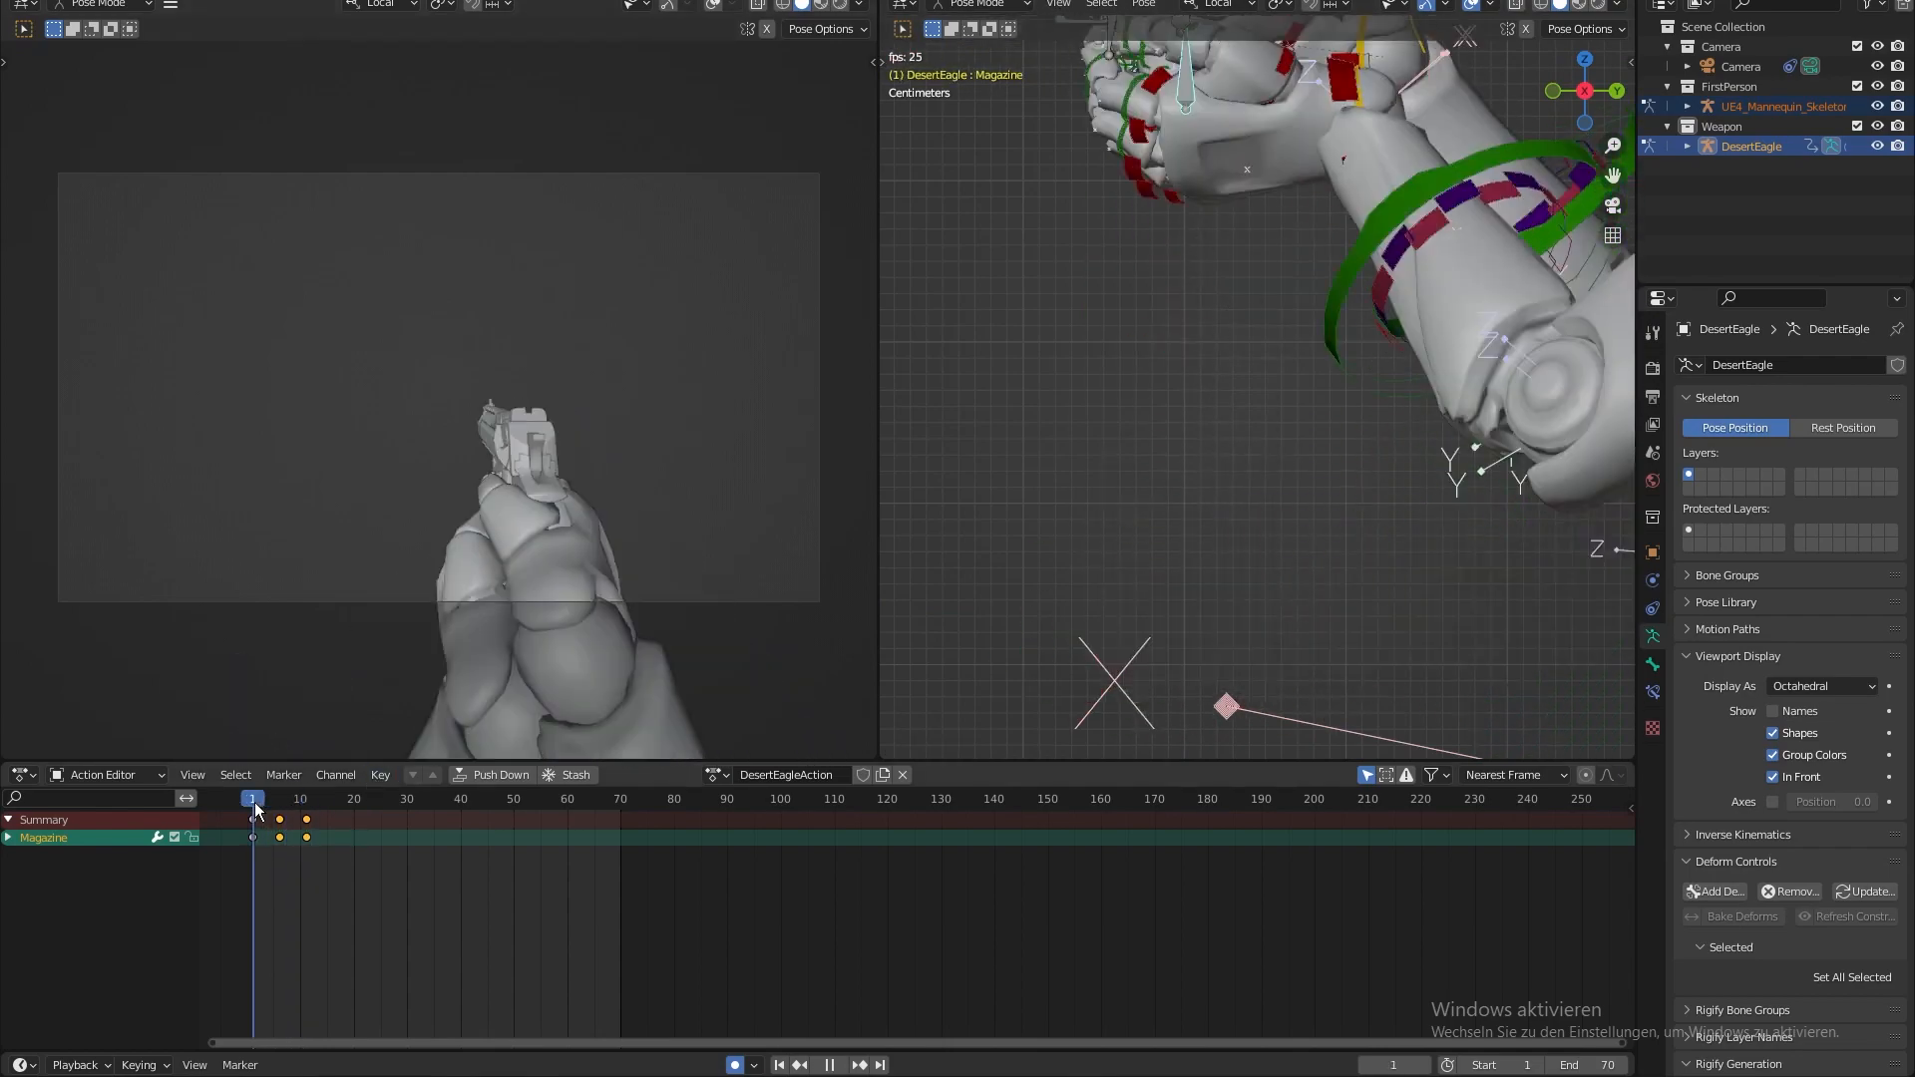
{"action": "key", "text": "space"}
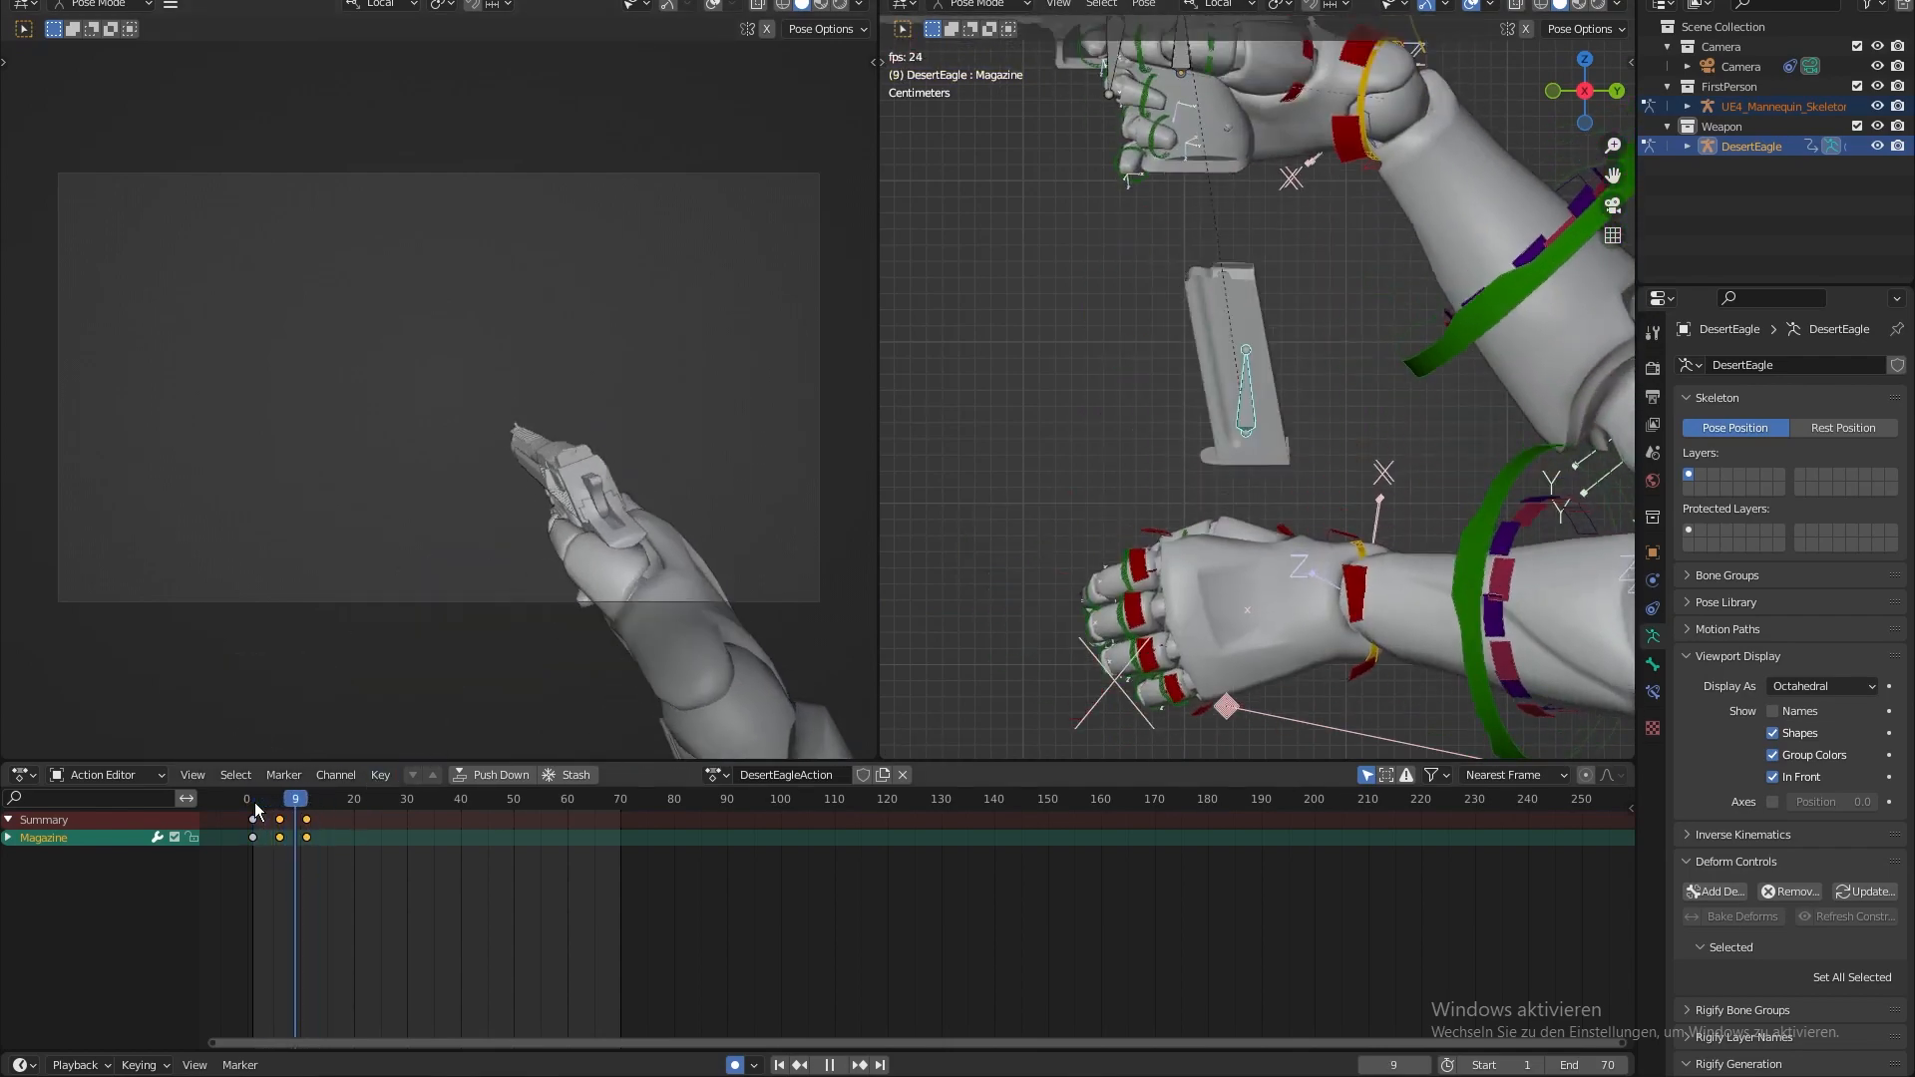
{"action": "left_click_drag", "start_coordinate": [879, 402], "coordinate": [1349, 399]}
{"action": "key", "text": "space"}
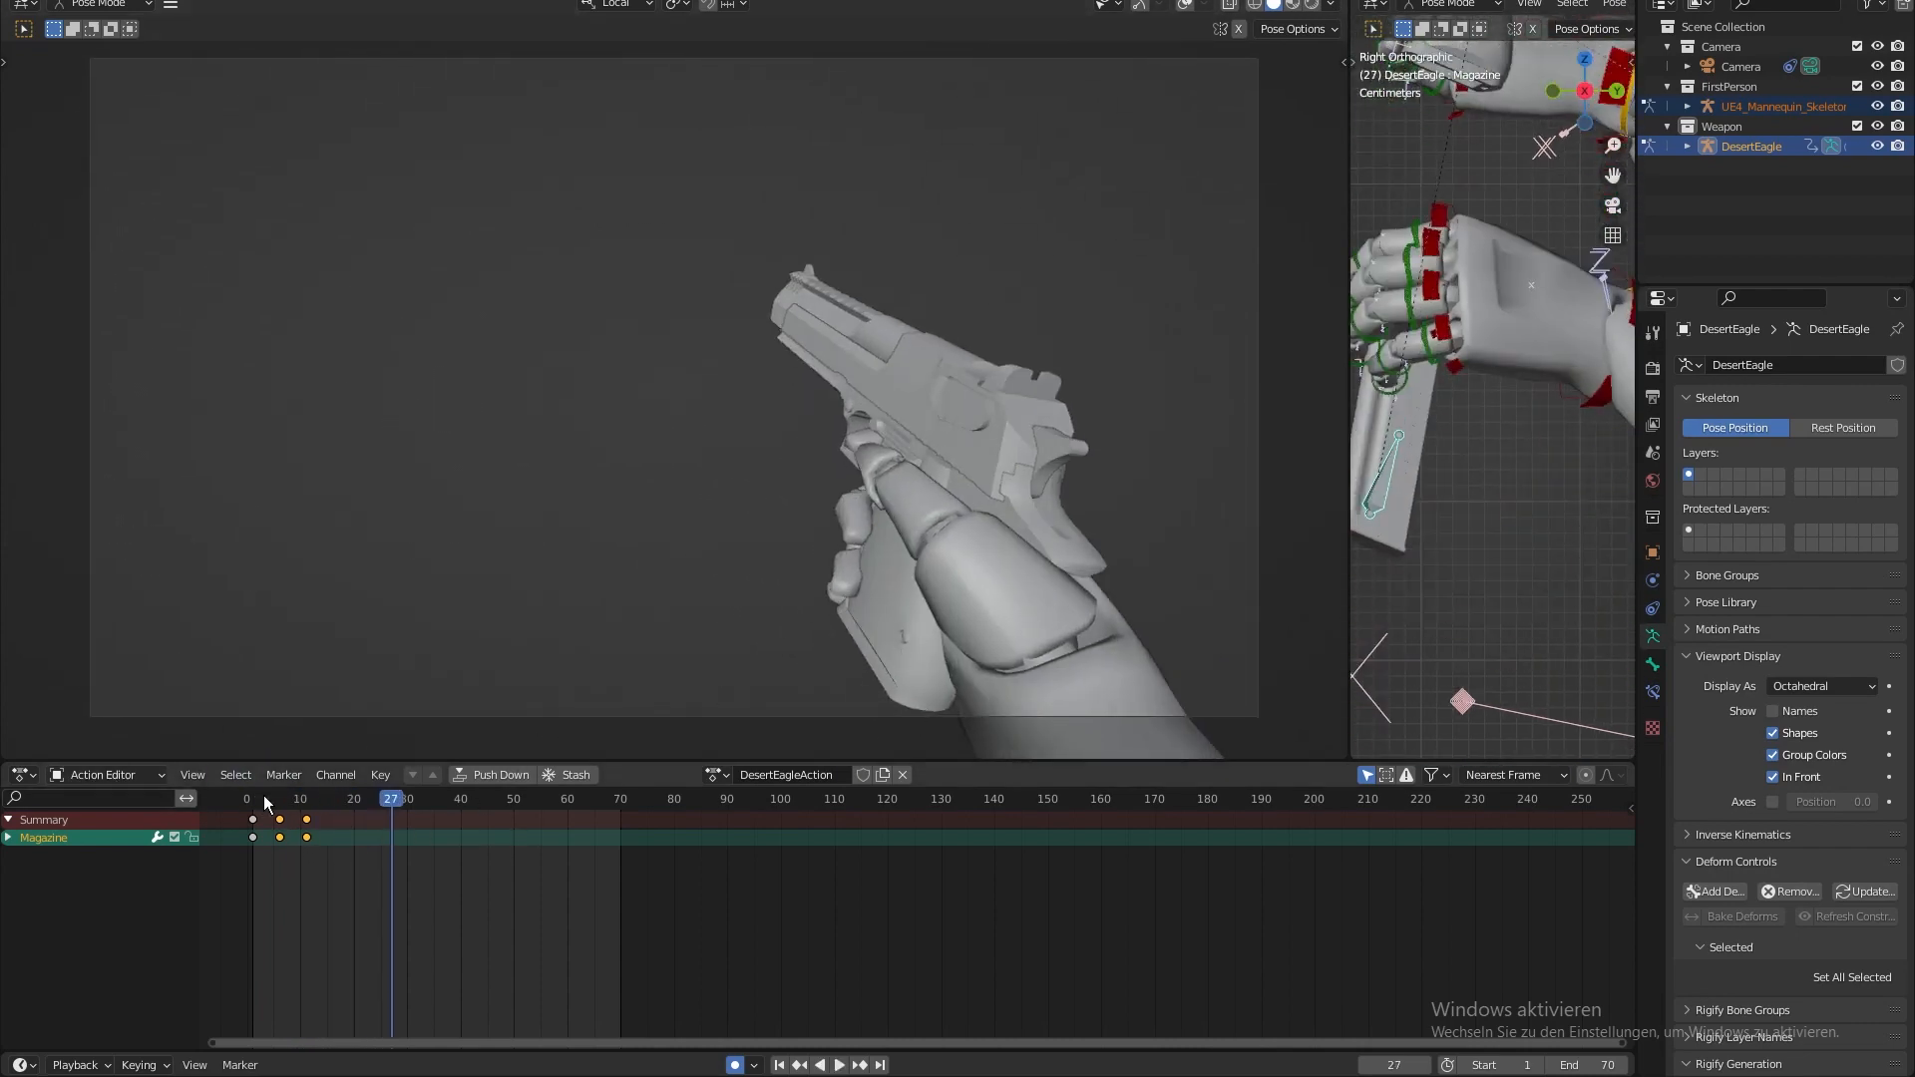
{"action": "left_click", "coordinate": [257, 803]}
{"action": "key", "text": "space"}
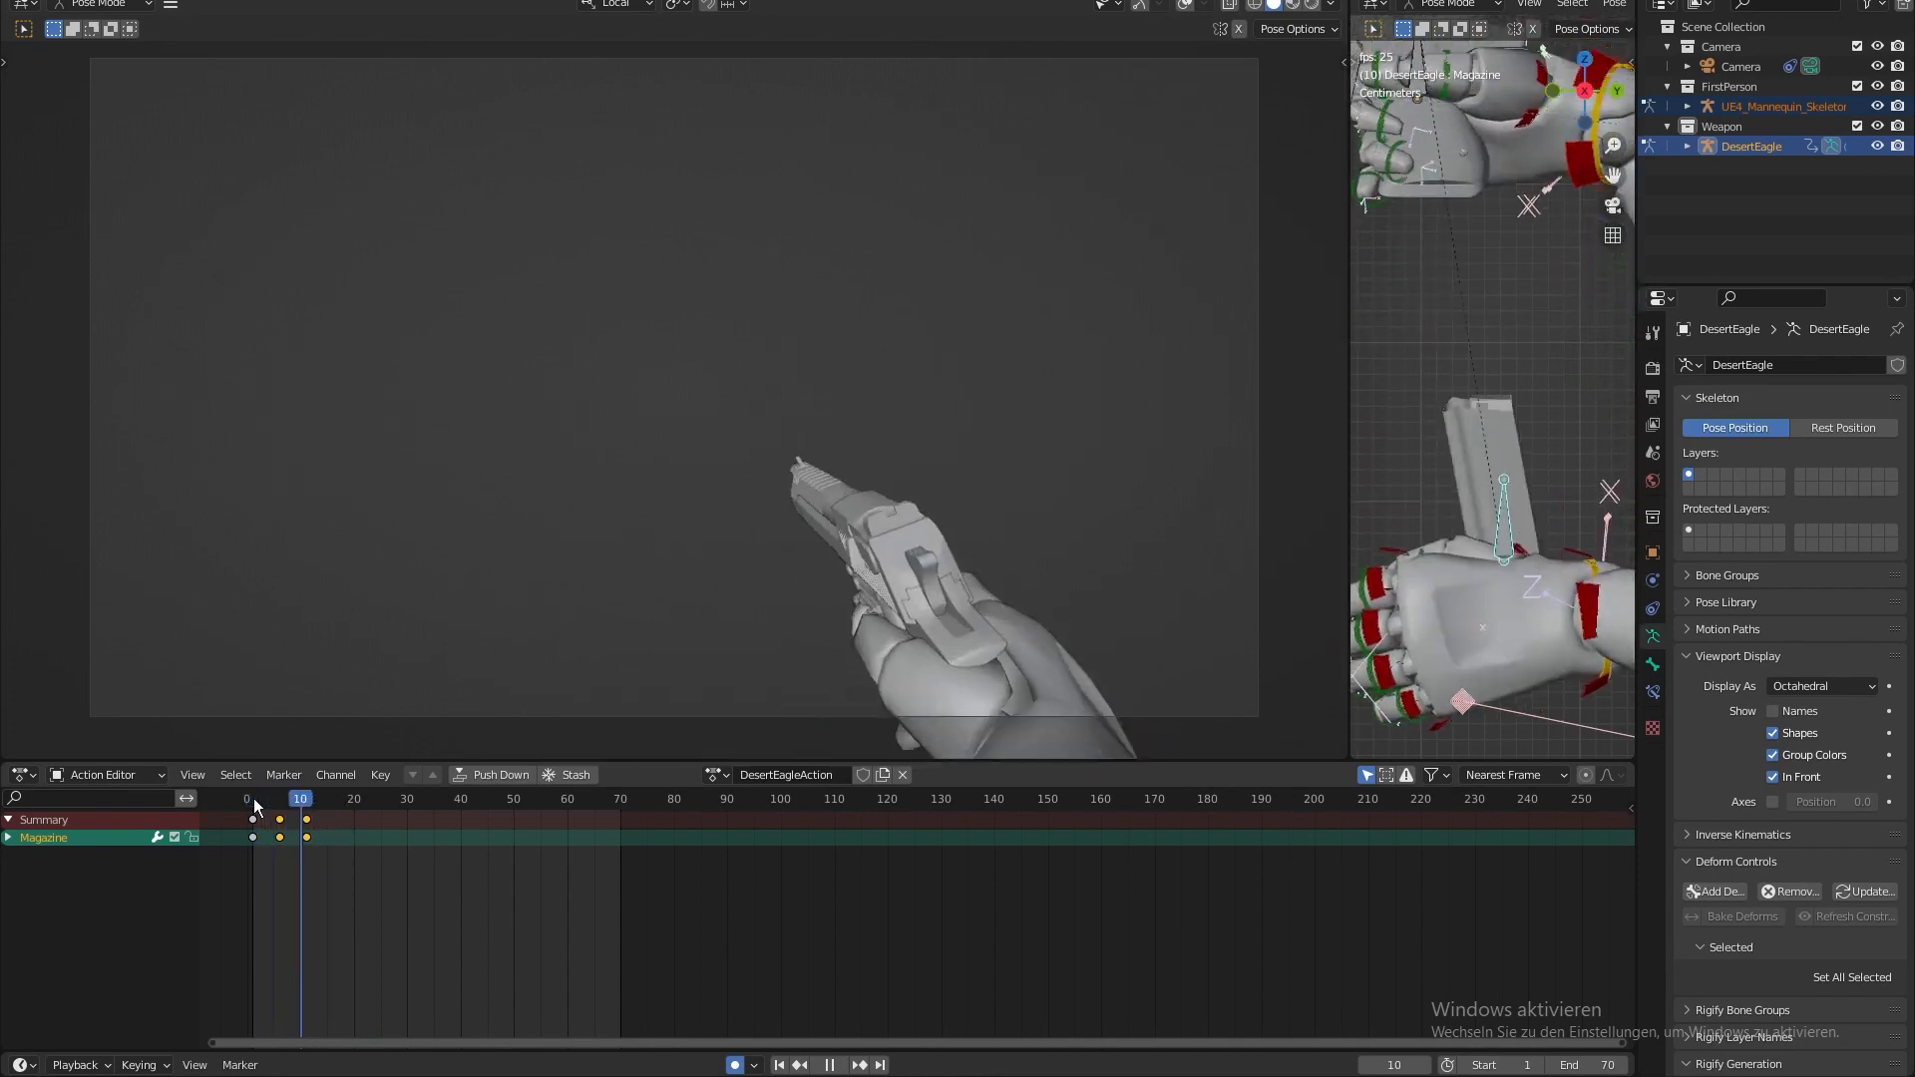
{"action": "key", "text": "space"}
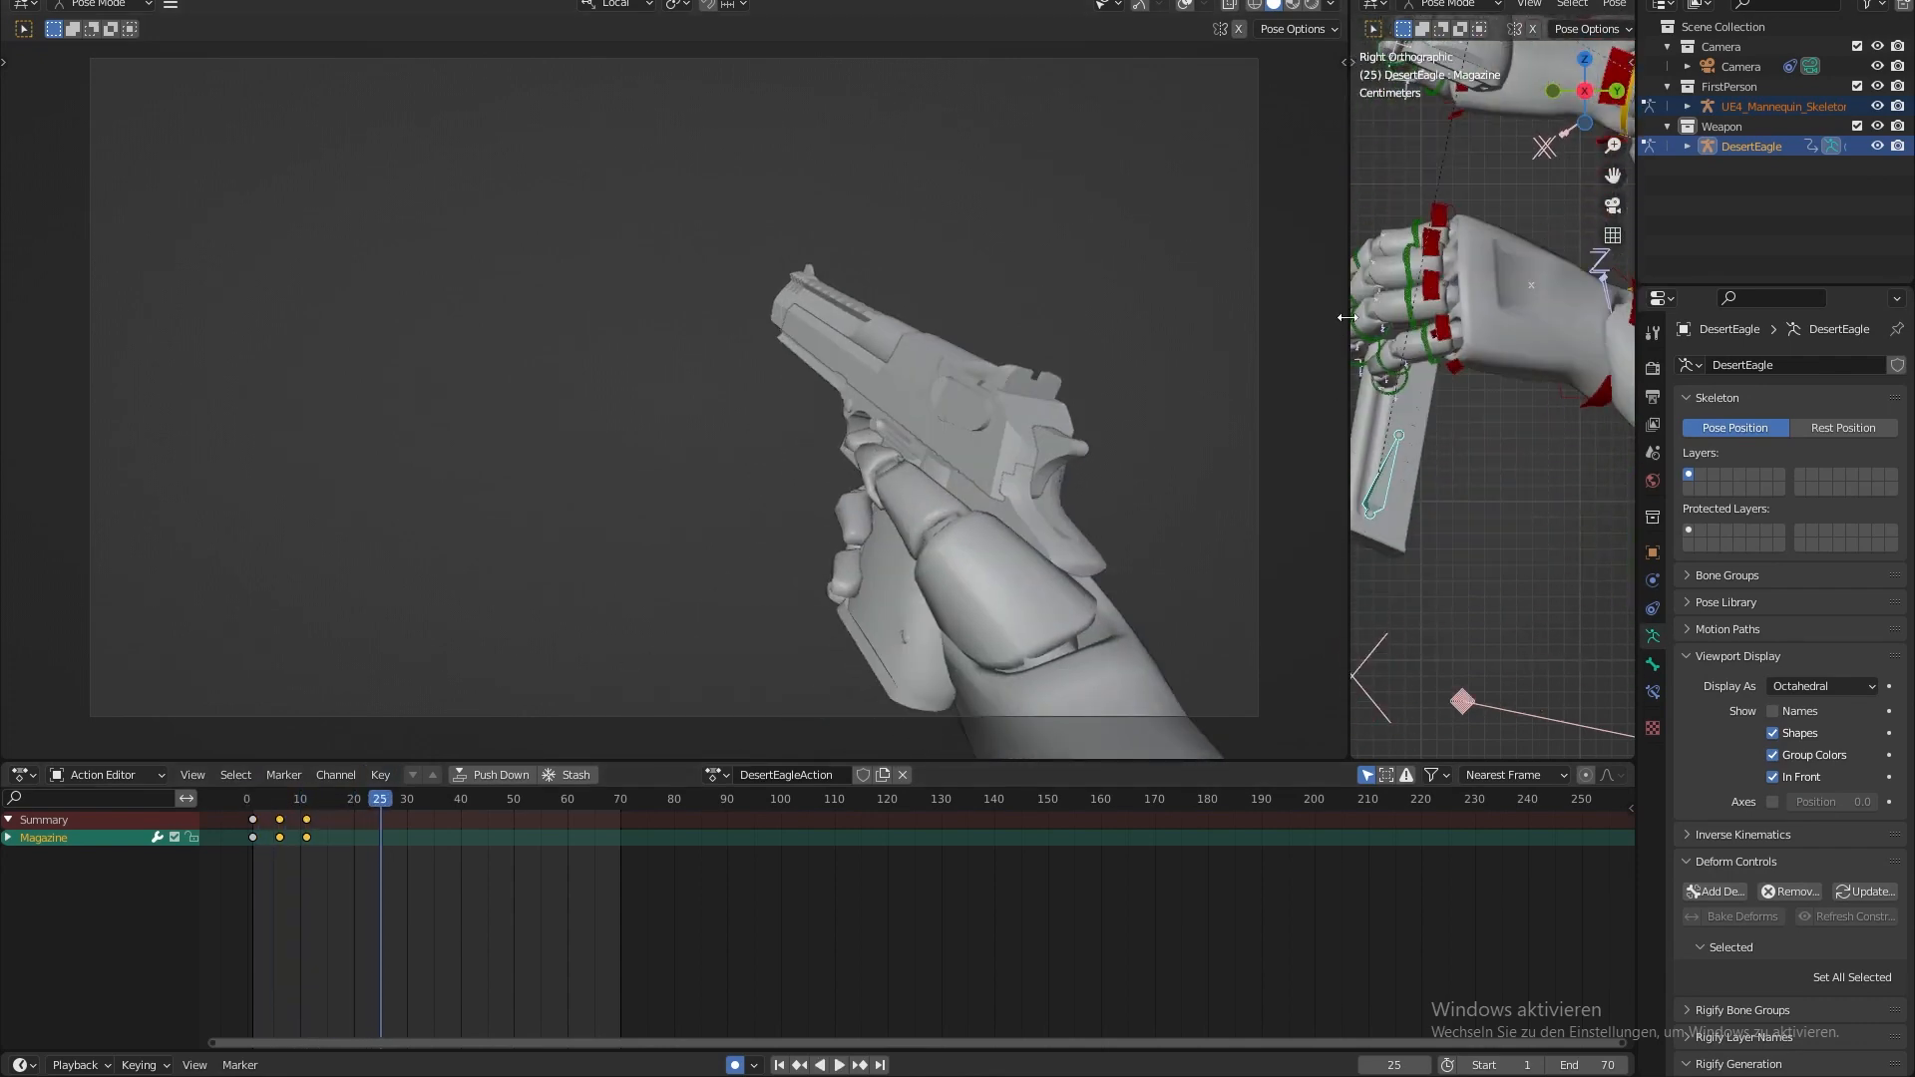
{"action": "left_click_drag", "start_coordinate": [1346, 317], "coordinate": [814, 287]}
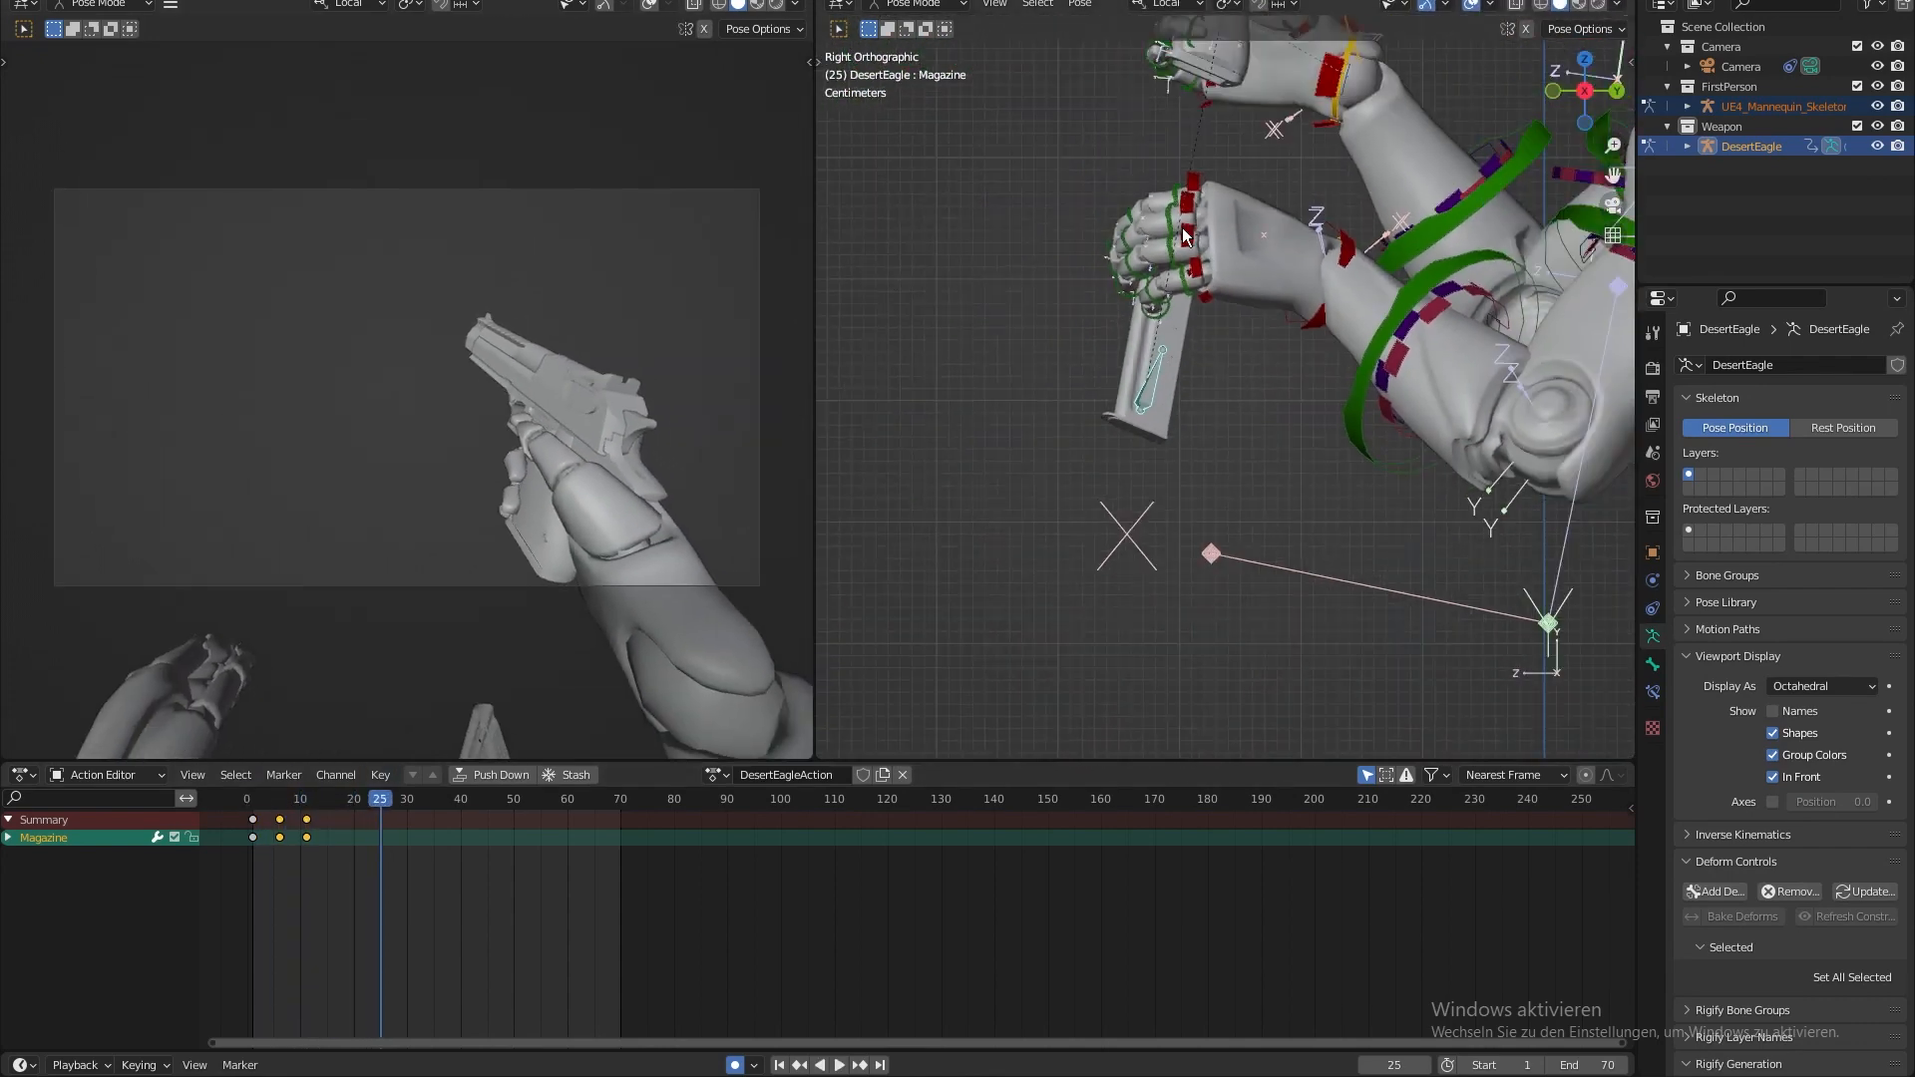
- At frame 12, add a Child Of bone constraint to the Magazine bone
{"action": "middle_click_drag", "start_coordinate": [1185, 235], "coordinate": [1068, 431]}
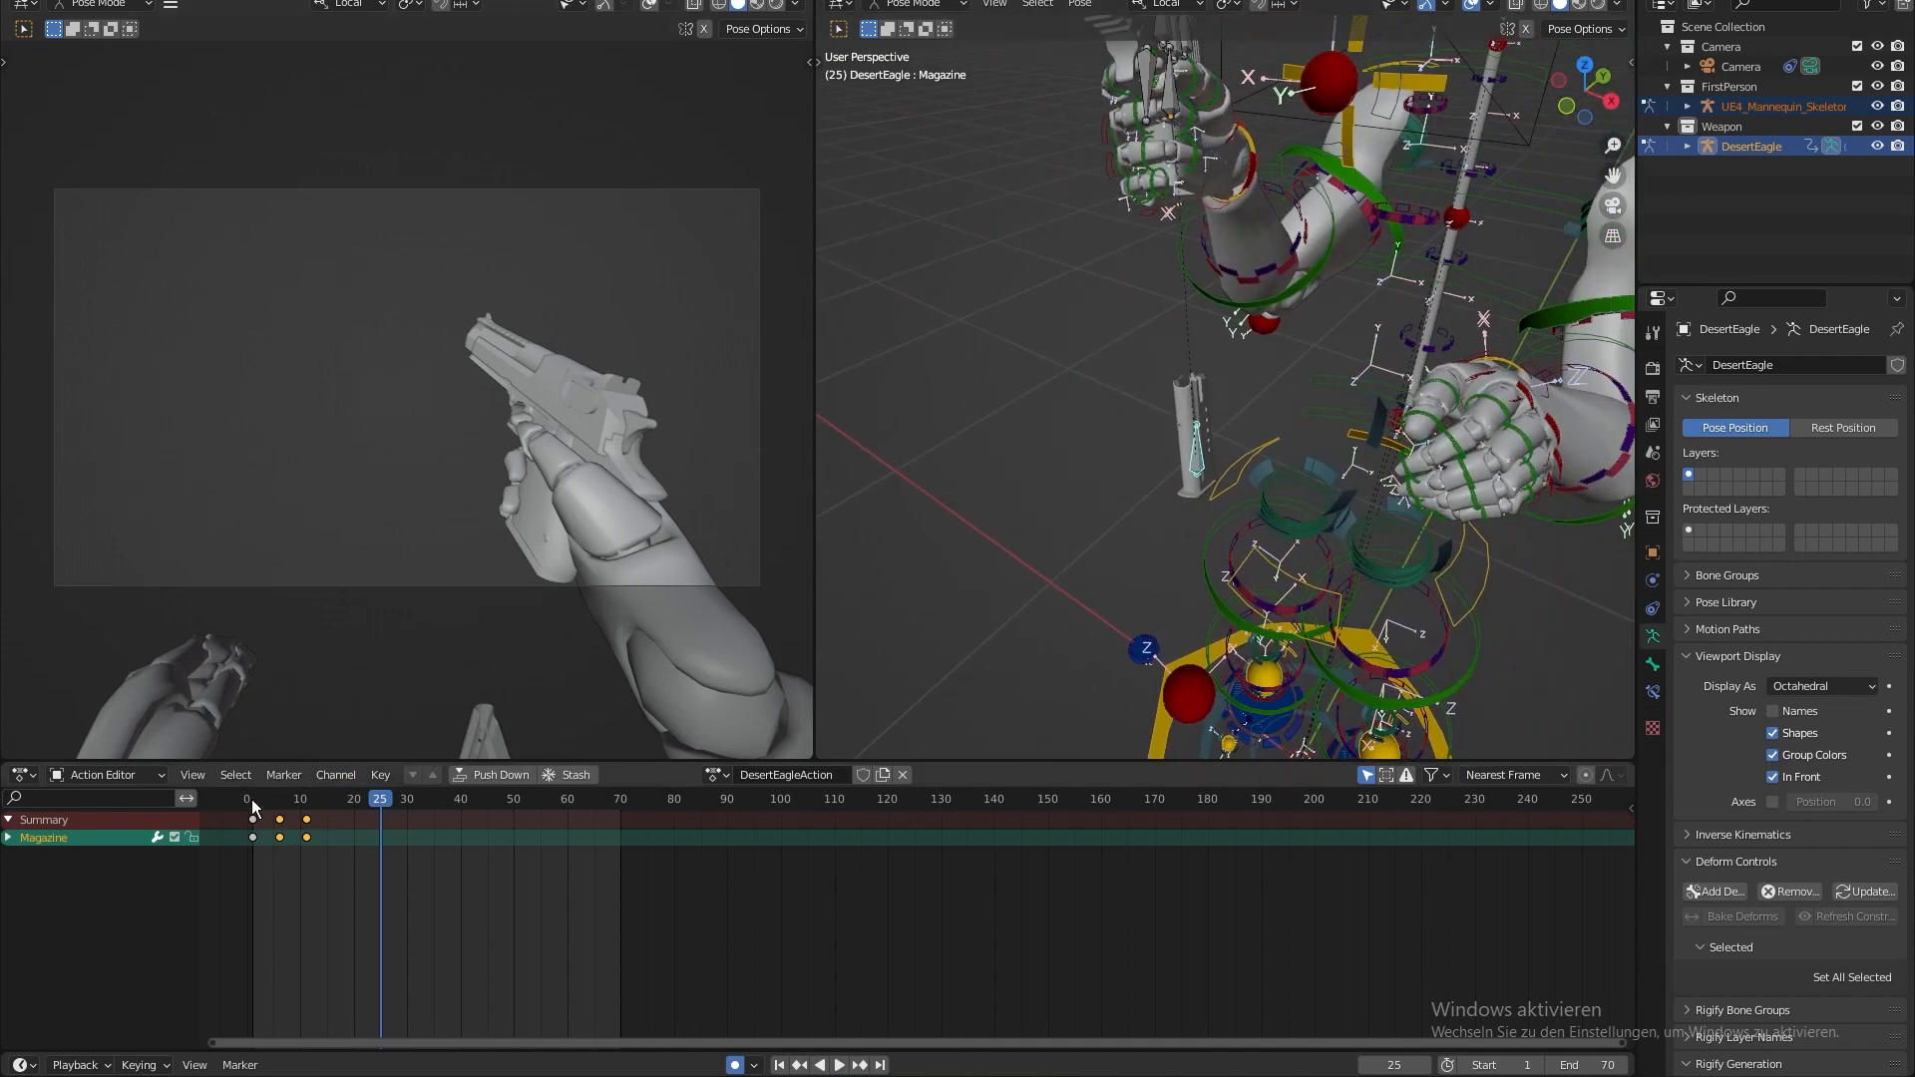
{"action": "left_click_drag", "start_coordinate": [252, 799], "coordinate": [323, 800]}
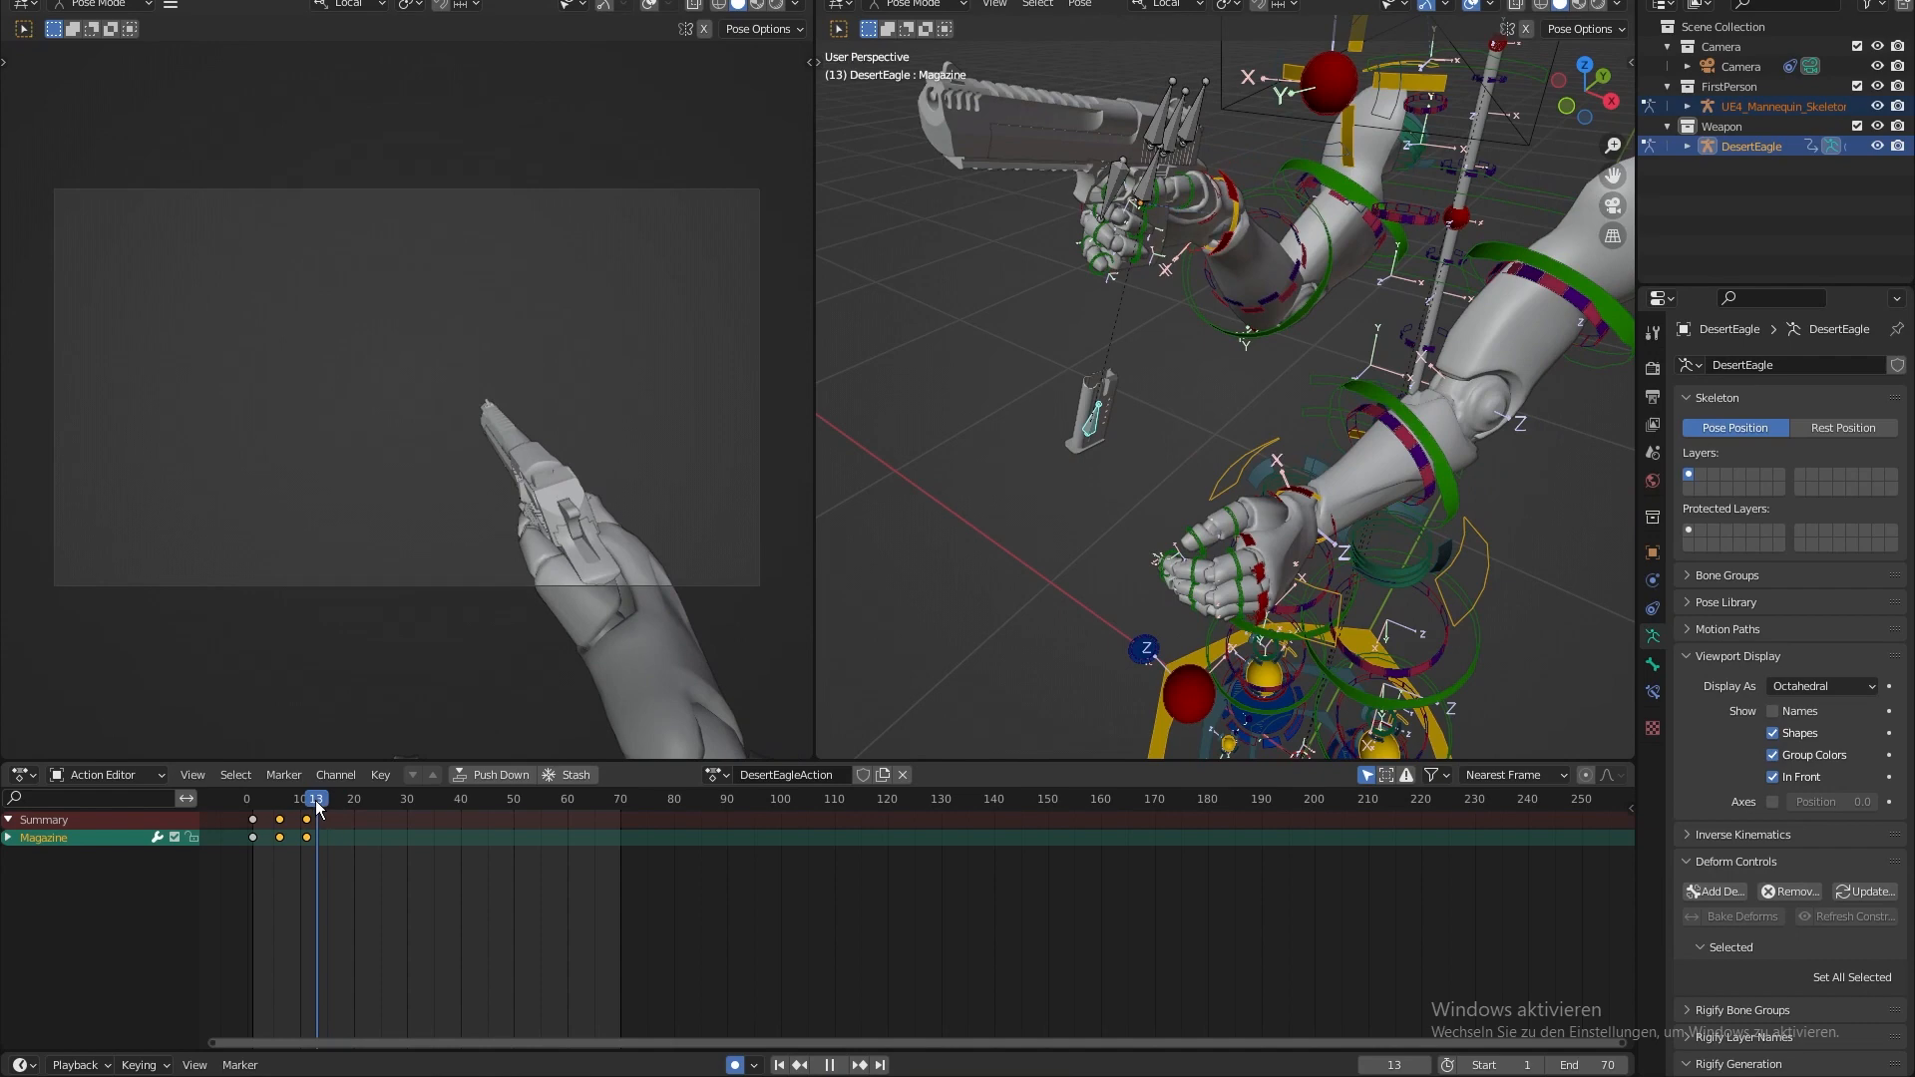
{"action": "left_click_drag", "start_coordinate": [318, 806], "coordinate": [314, 806]}
{"action": "key", "text": "KP_1"}
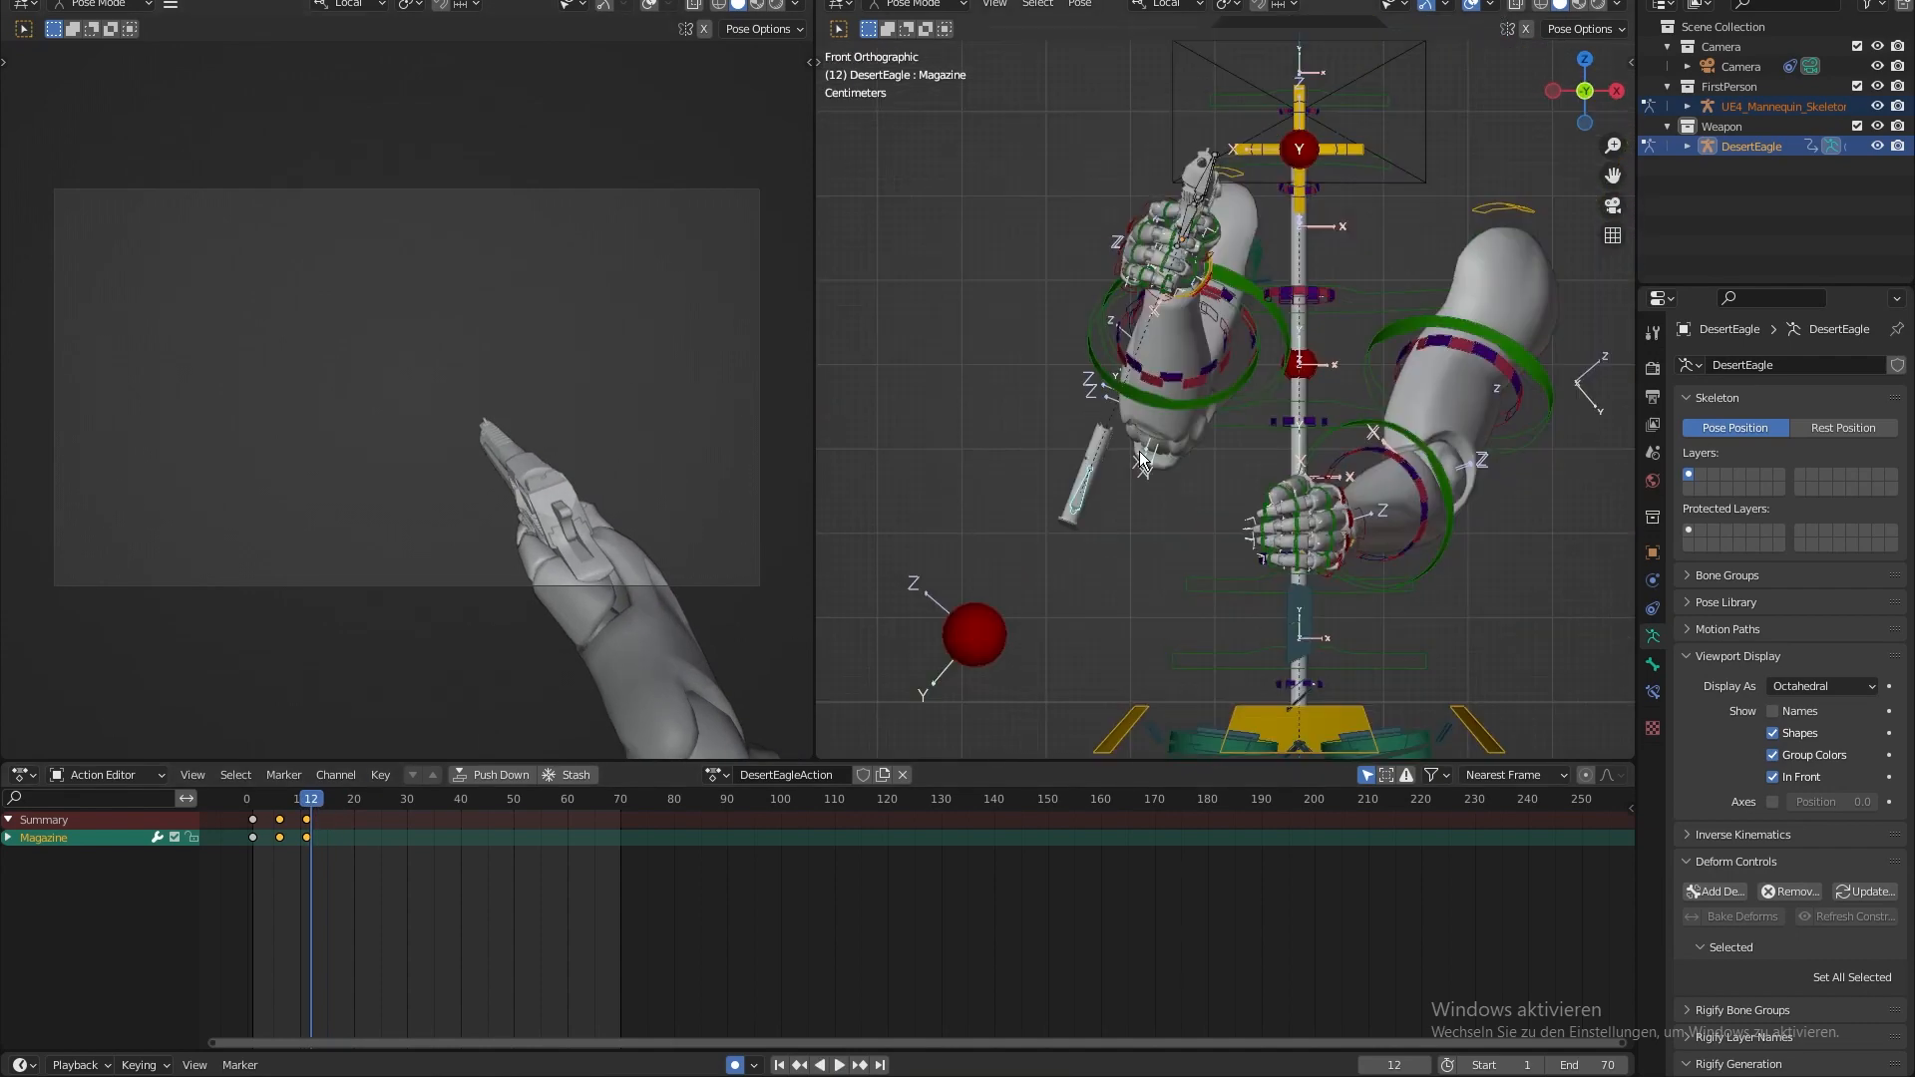
{"action": "middle_click_drag", "start_coordinate": [1181, 463], "coordinate": [1136, 413], "text": "shift"}
{"action": "scroll", "coordinate": [1211, 399], "scroll_direction": "up", "scroll_amount": 4}
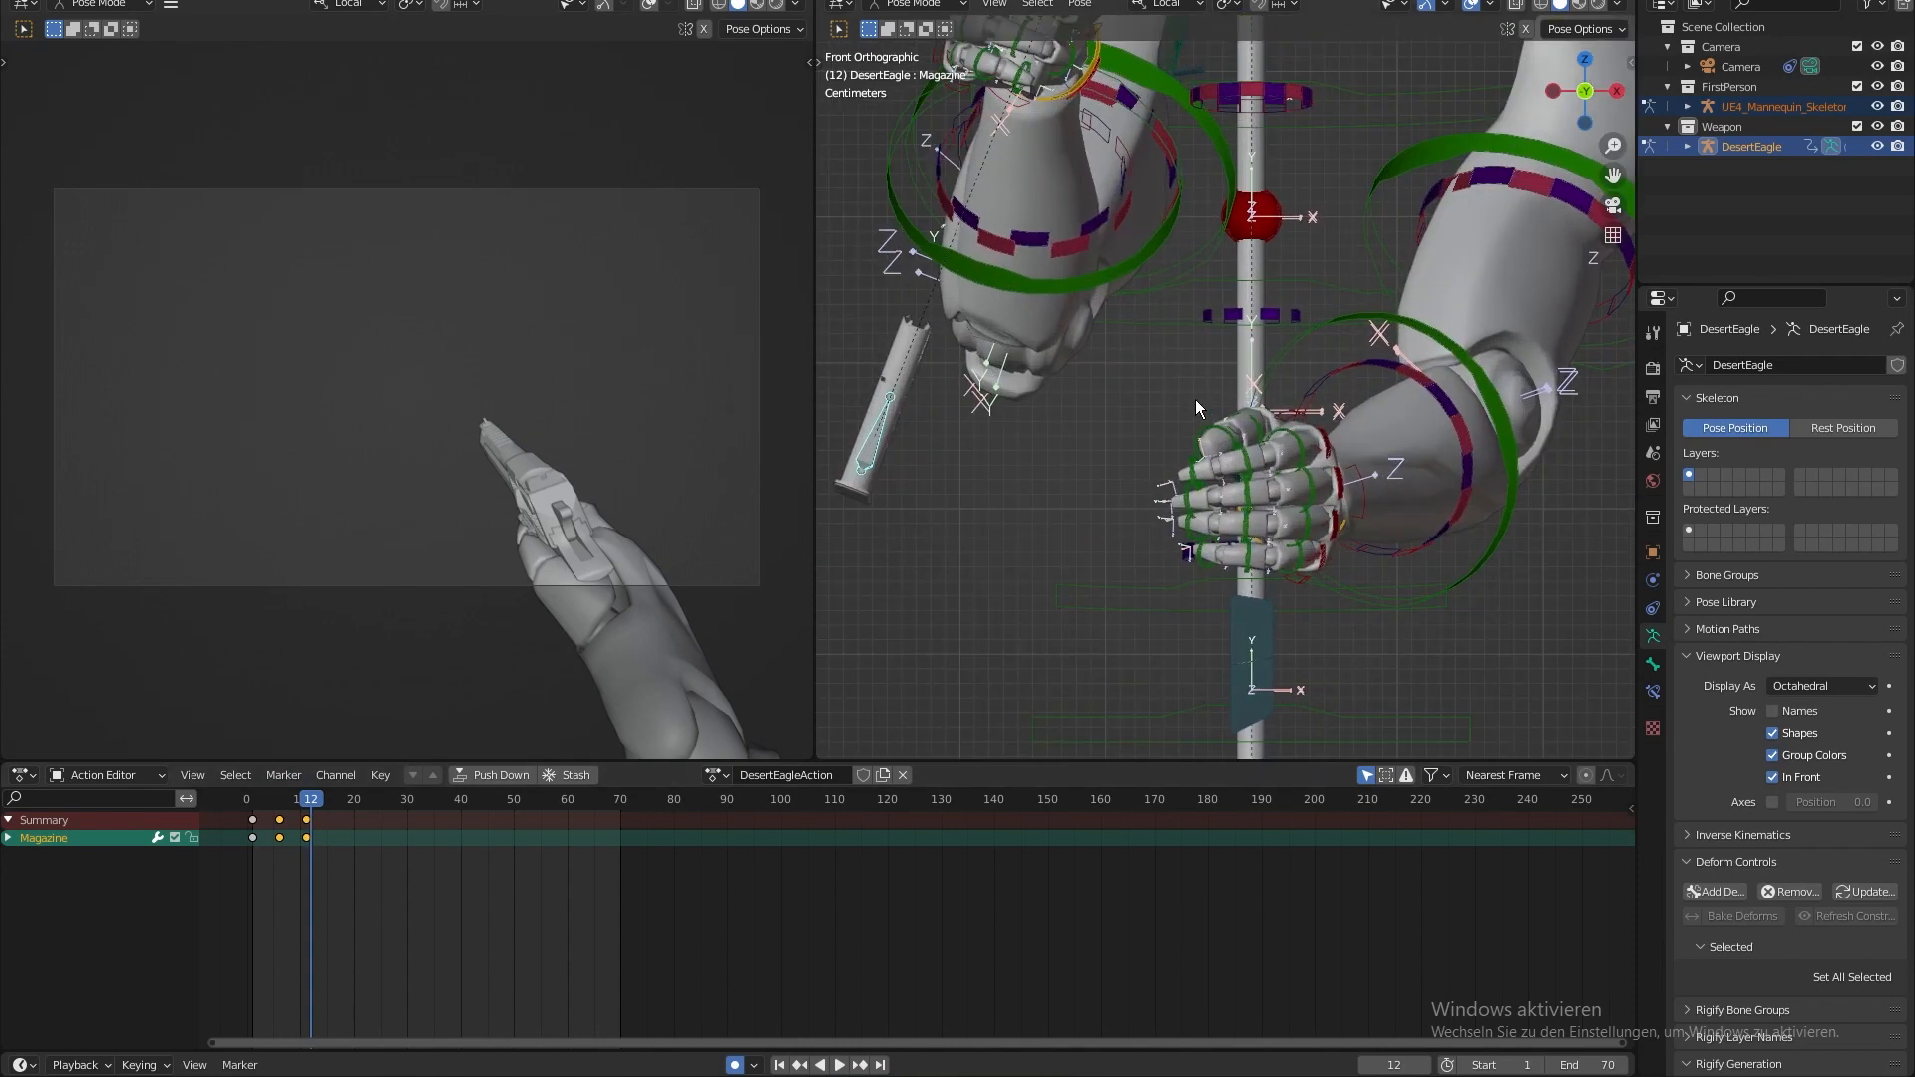
{"action": "left_click", "coordinate": [1653, 691]}
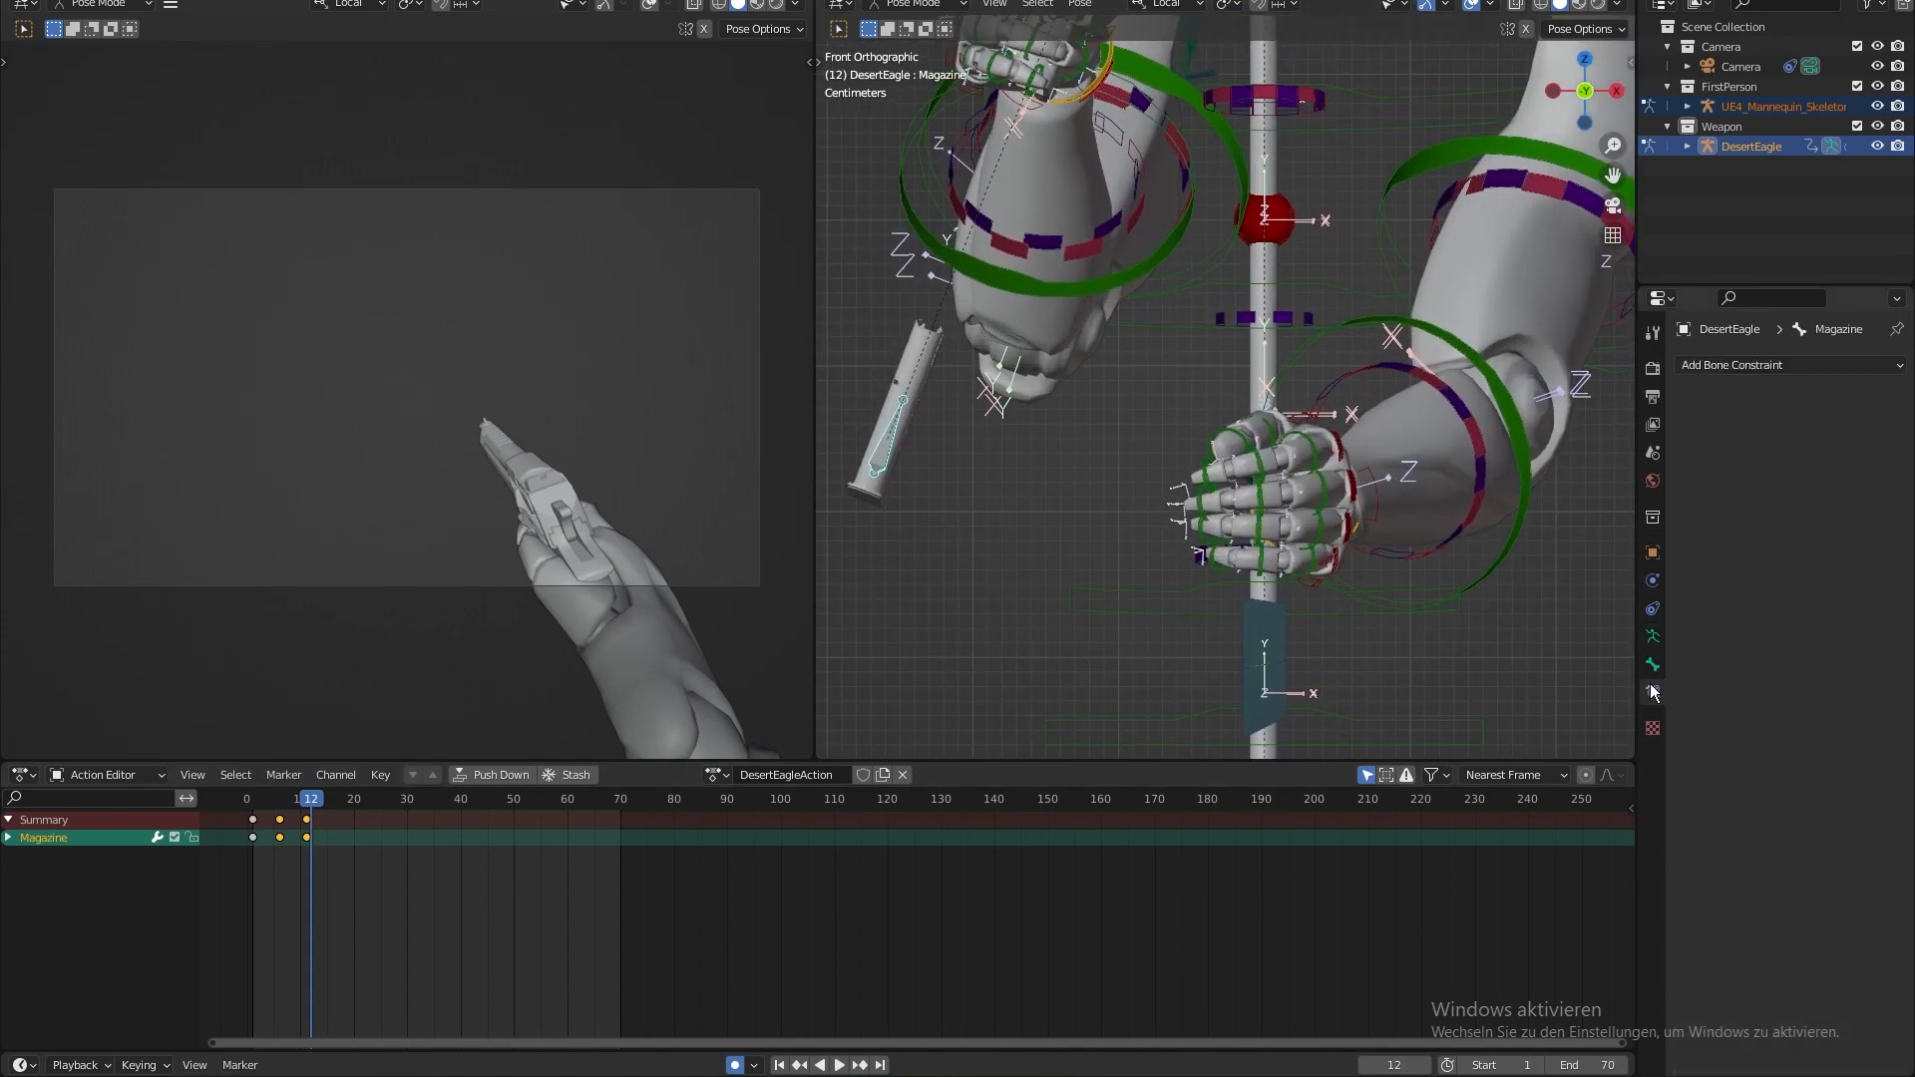
{"action": "left_click", "coordinate": [1745, 365]}
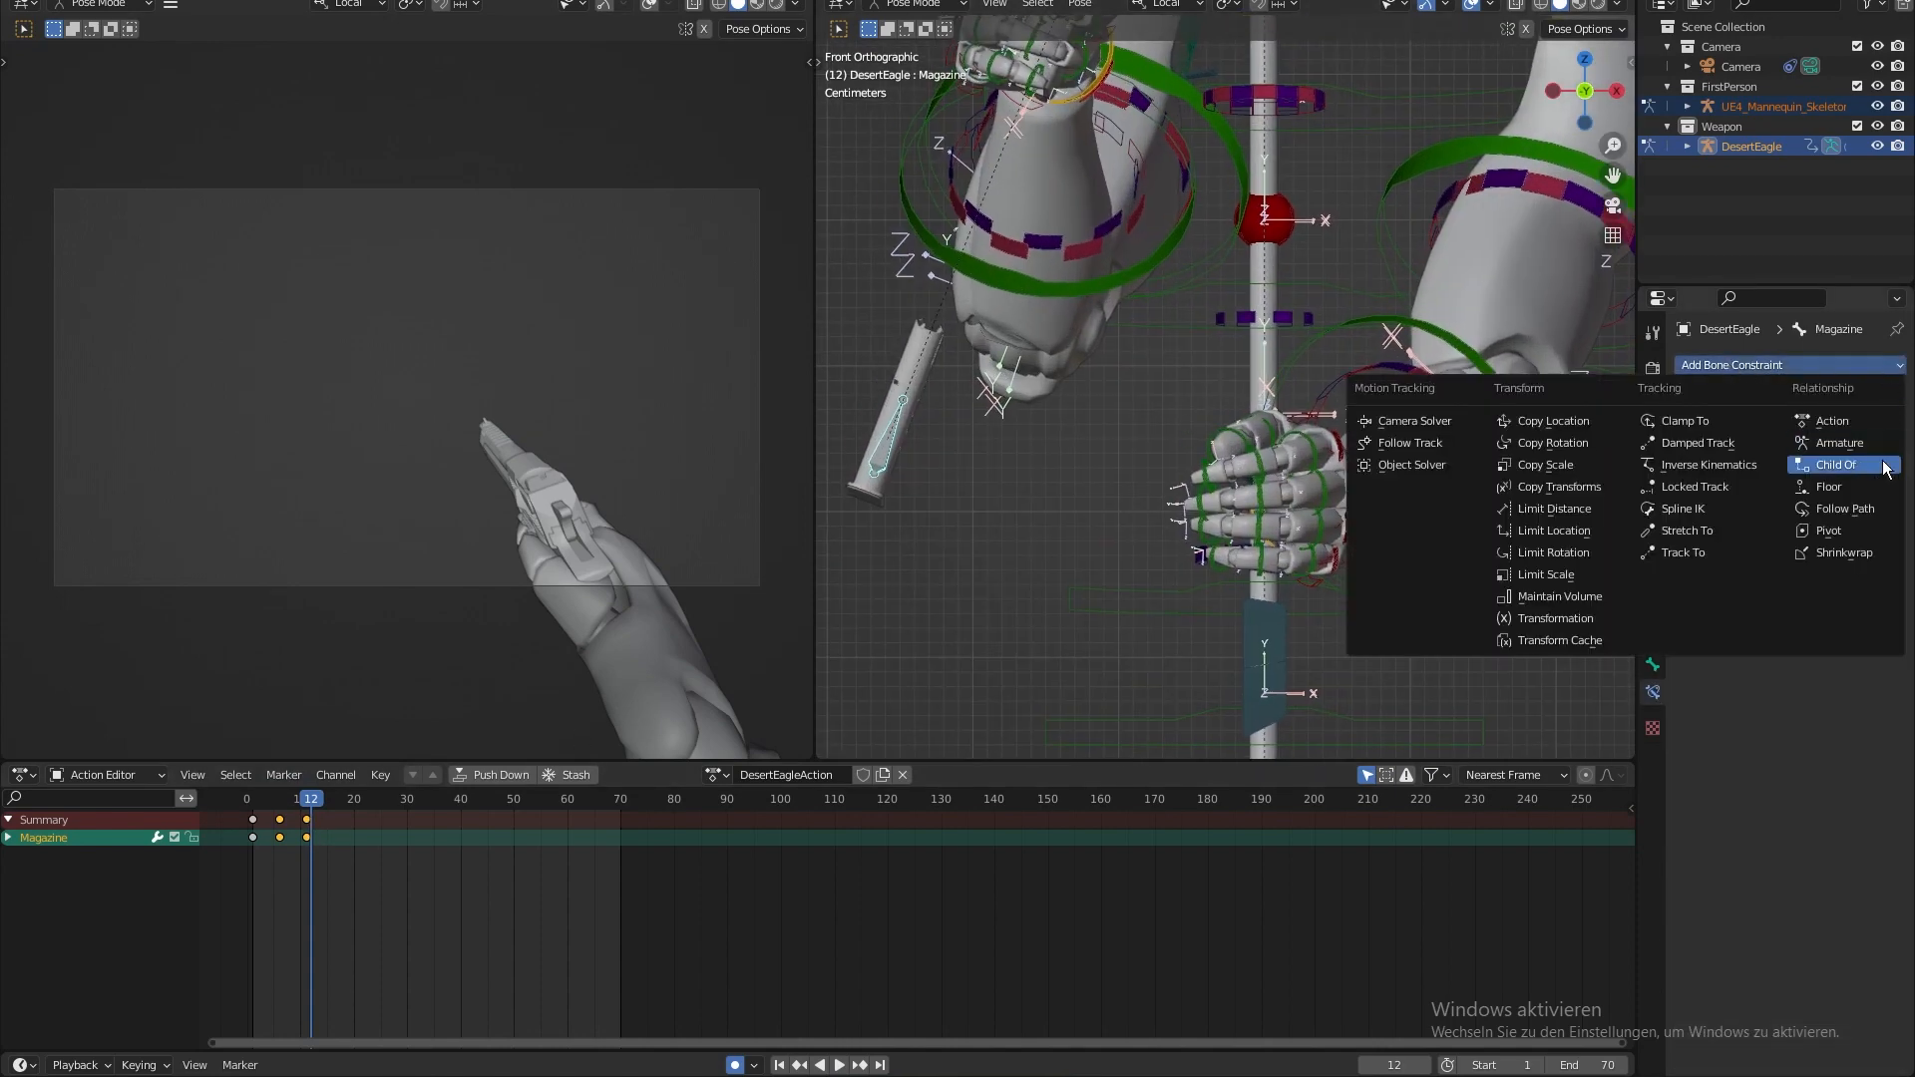
{"action": "left_click", "coordinate": [1885, 467]}
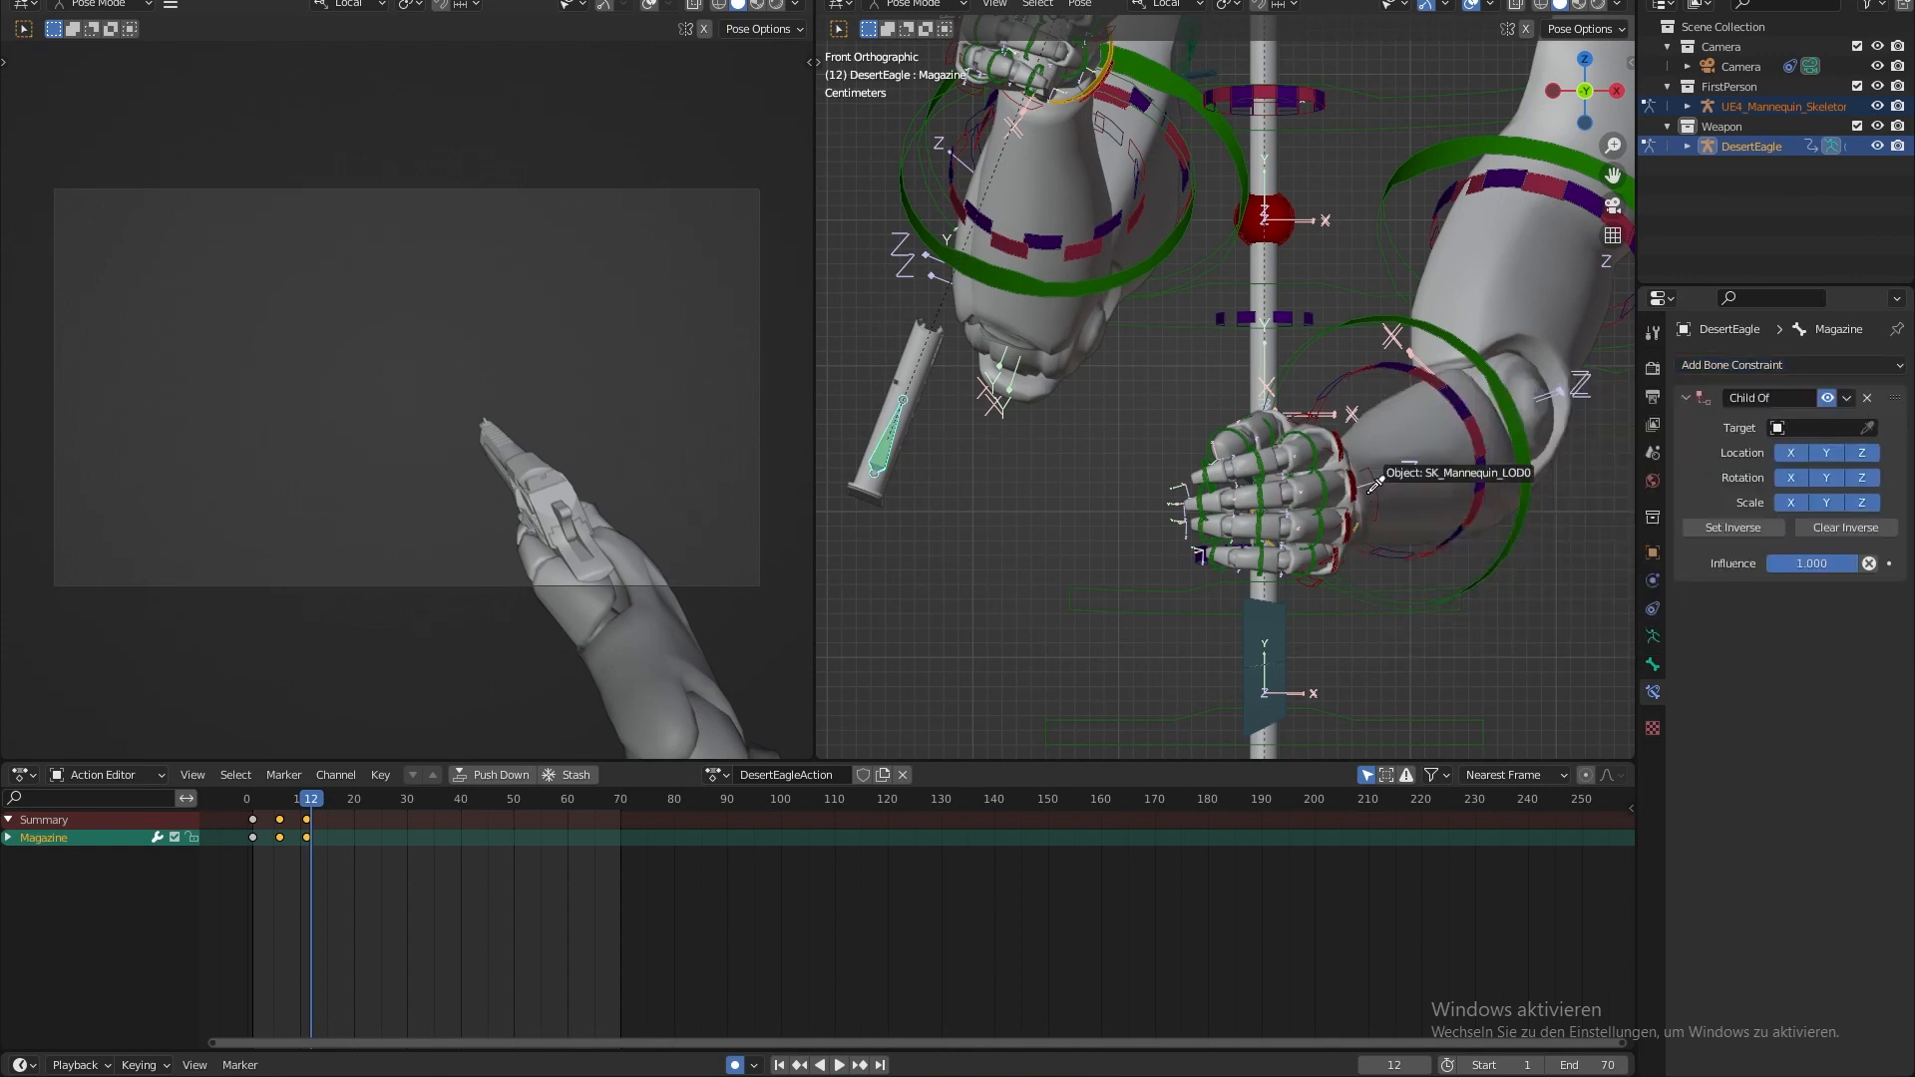
- Target the Child Of constraint at the mannequin skeleton's hand_l bone and set its inverse at frame 12
{"action": "left_click", "coordinate": [1270, 482]}
{"action": "left_click", "coordinate": [1830, 452]}
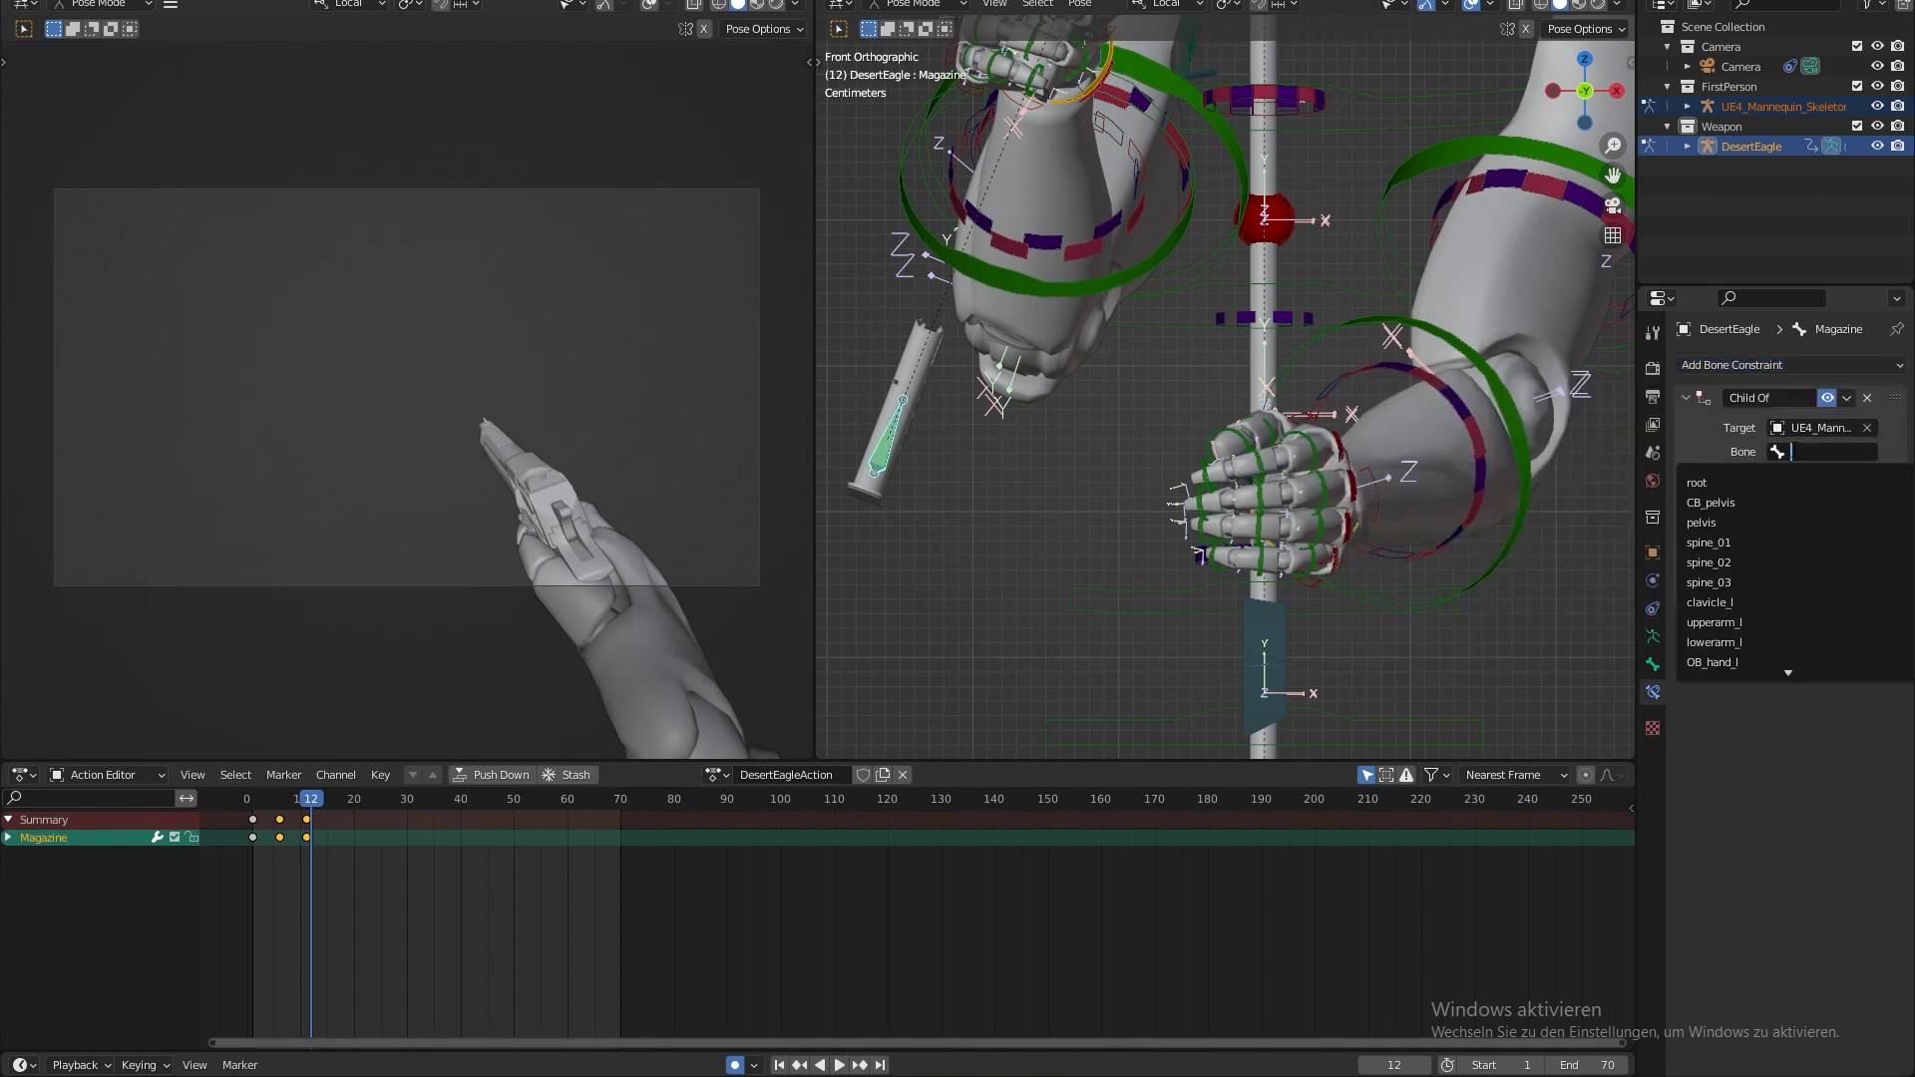
{"action": "type", "text": "hand"}
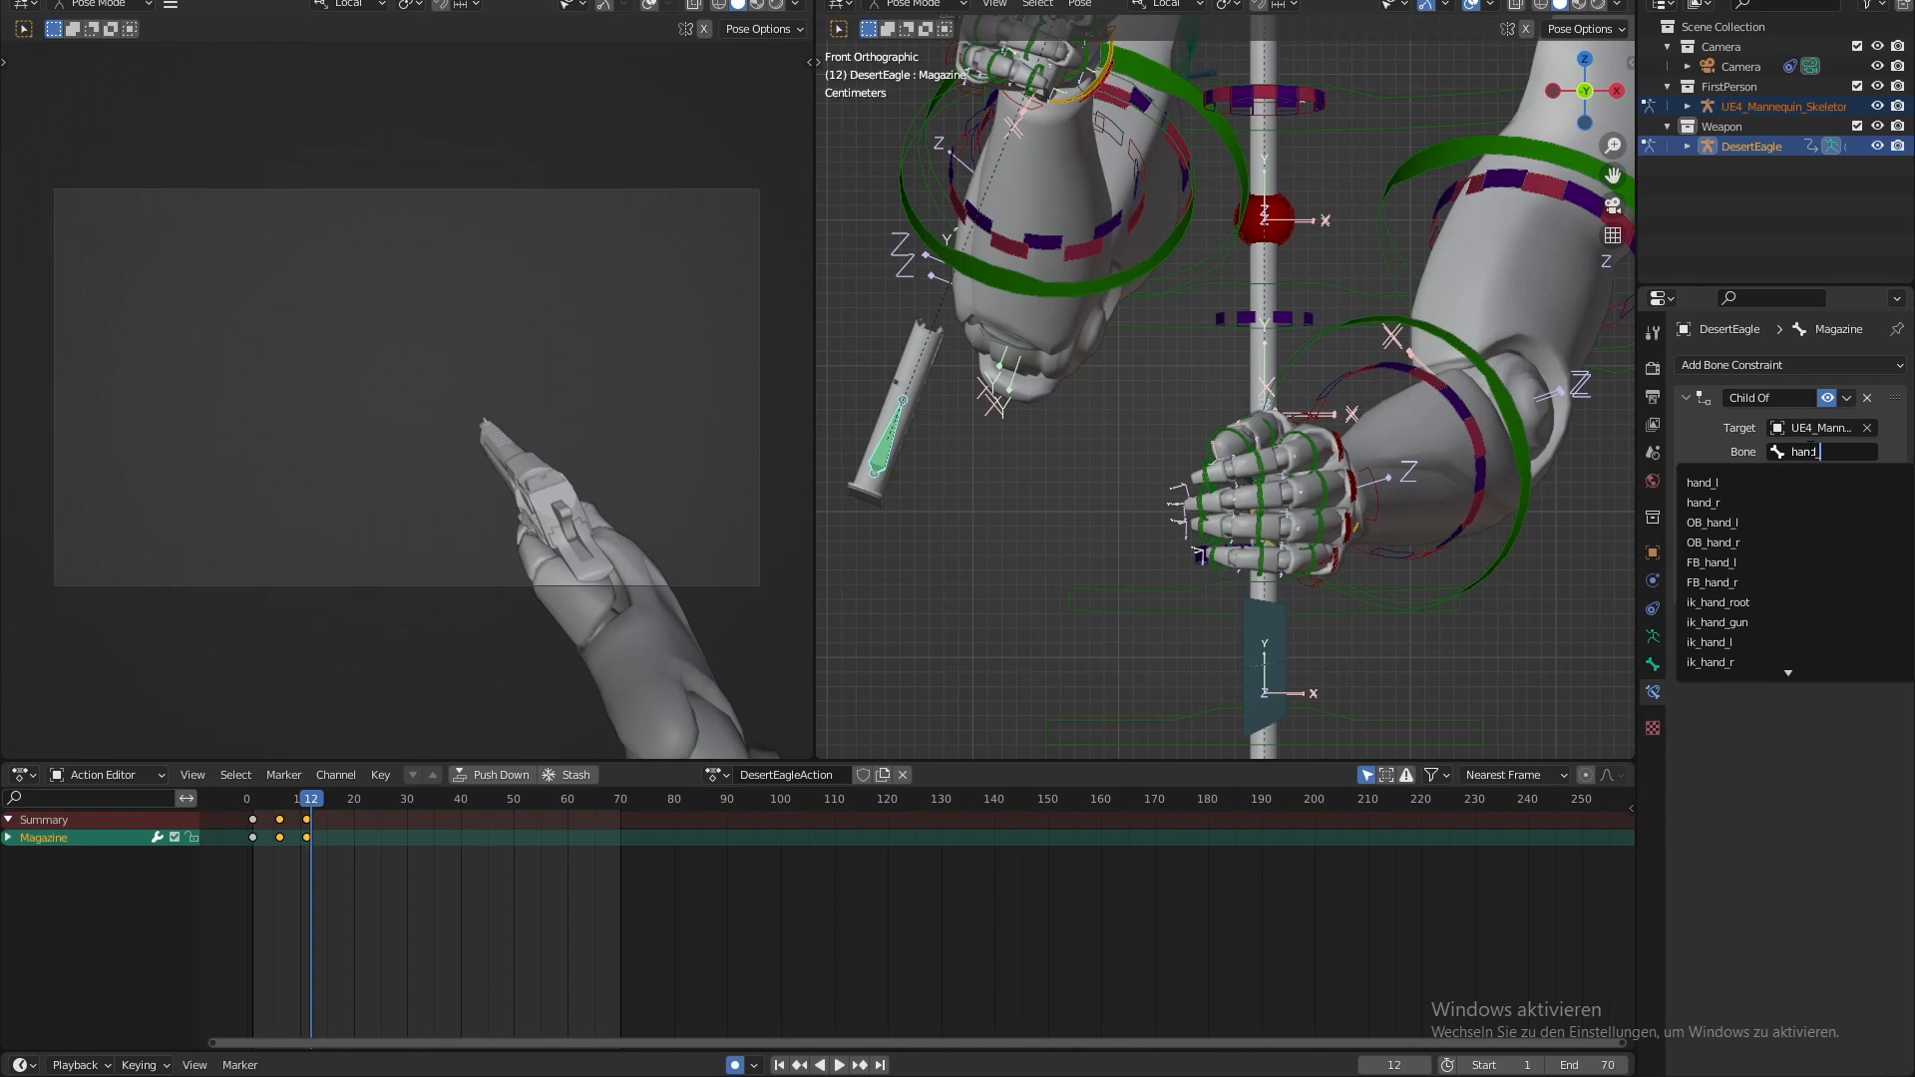
{"action": "type", "text": "_l"}
{"action": "left_click", "coordinate": [1761, 484]}
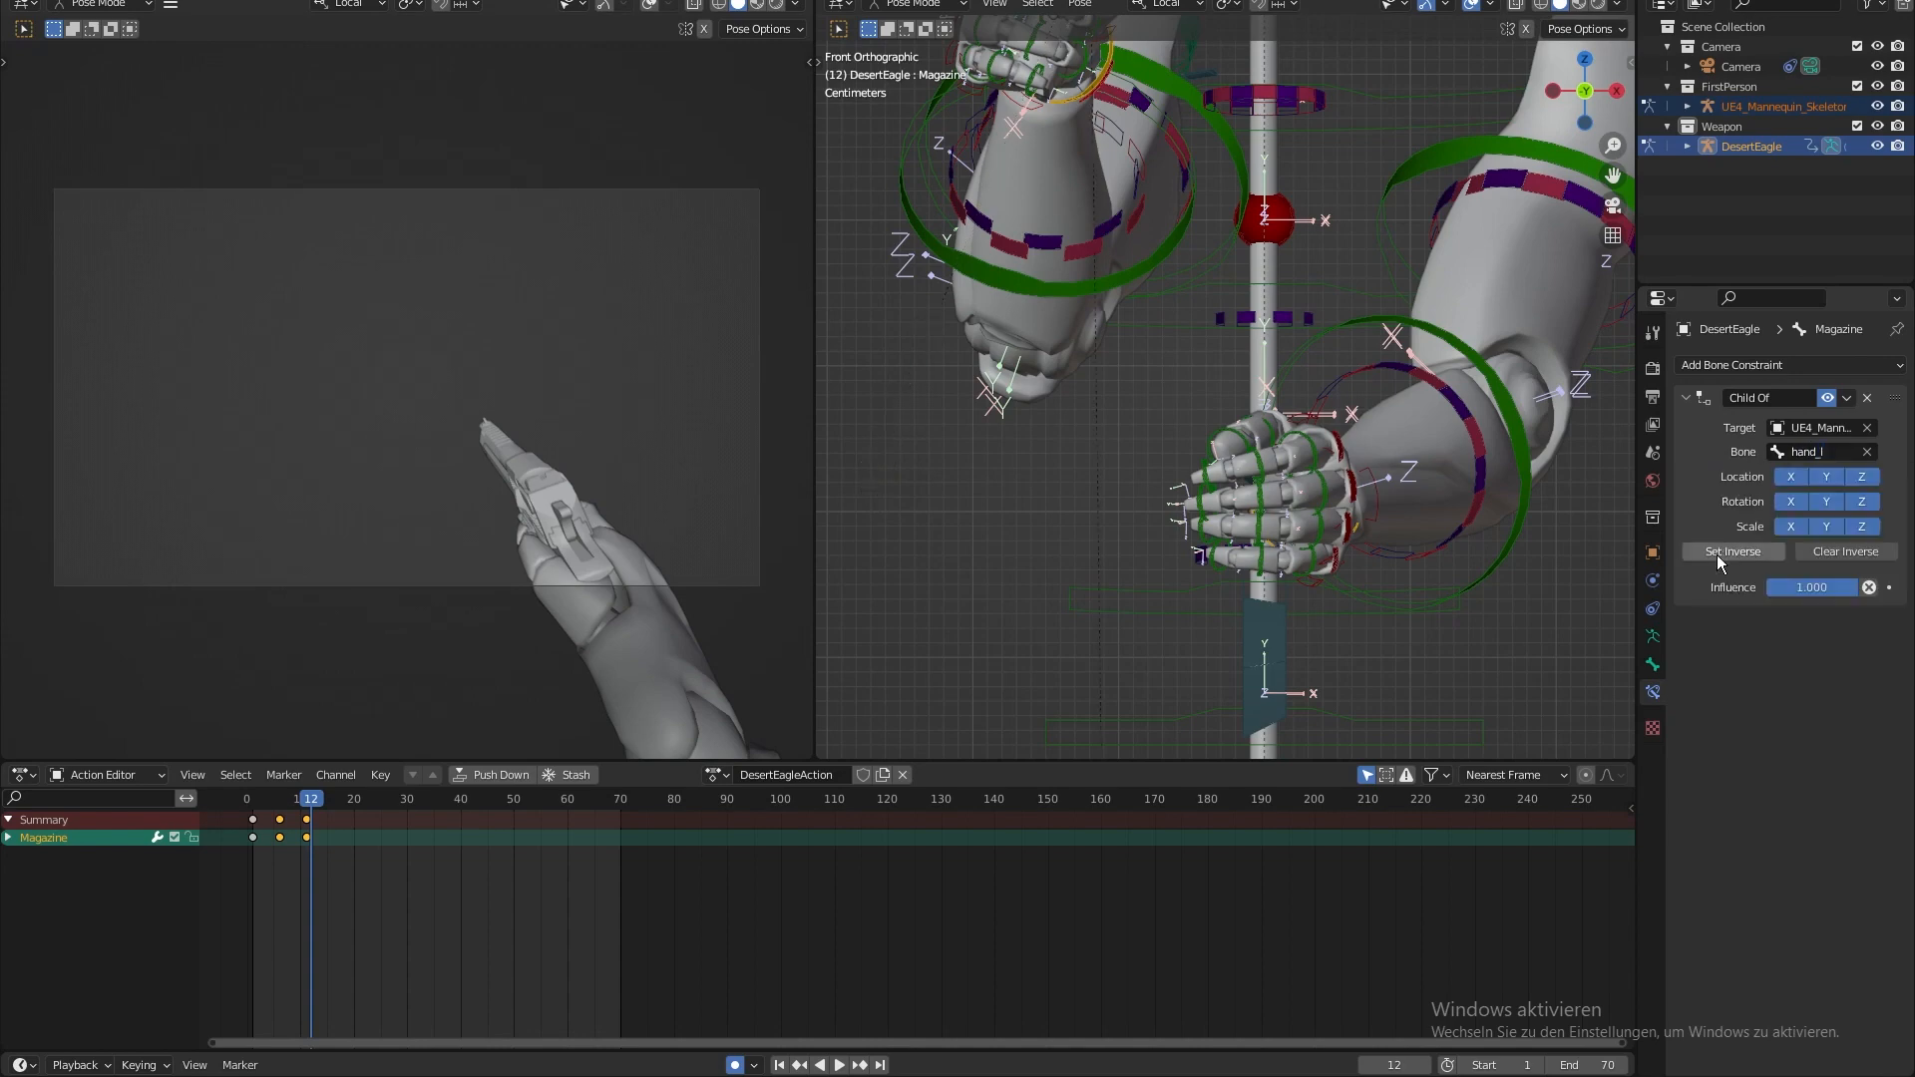
{"action": "left_click", "coordinate": [1710, 557]}
- At frame 1, set the Child Of constraint's inverse again and keyframe its influence at 0
{"action": "left_click_drag", "start_coordinate": [306, 810], "coordinate": [257, 798]}
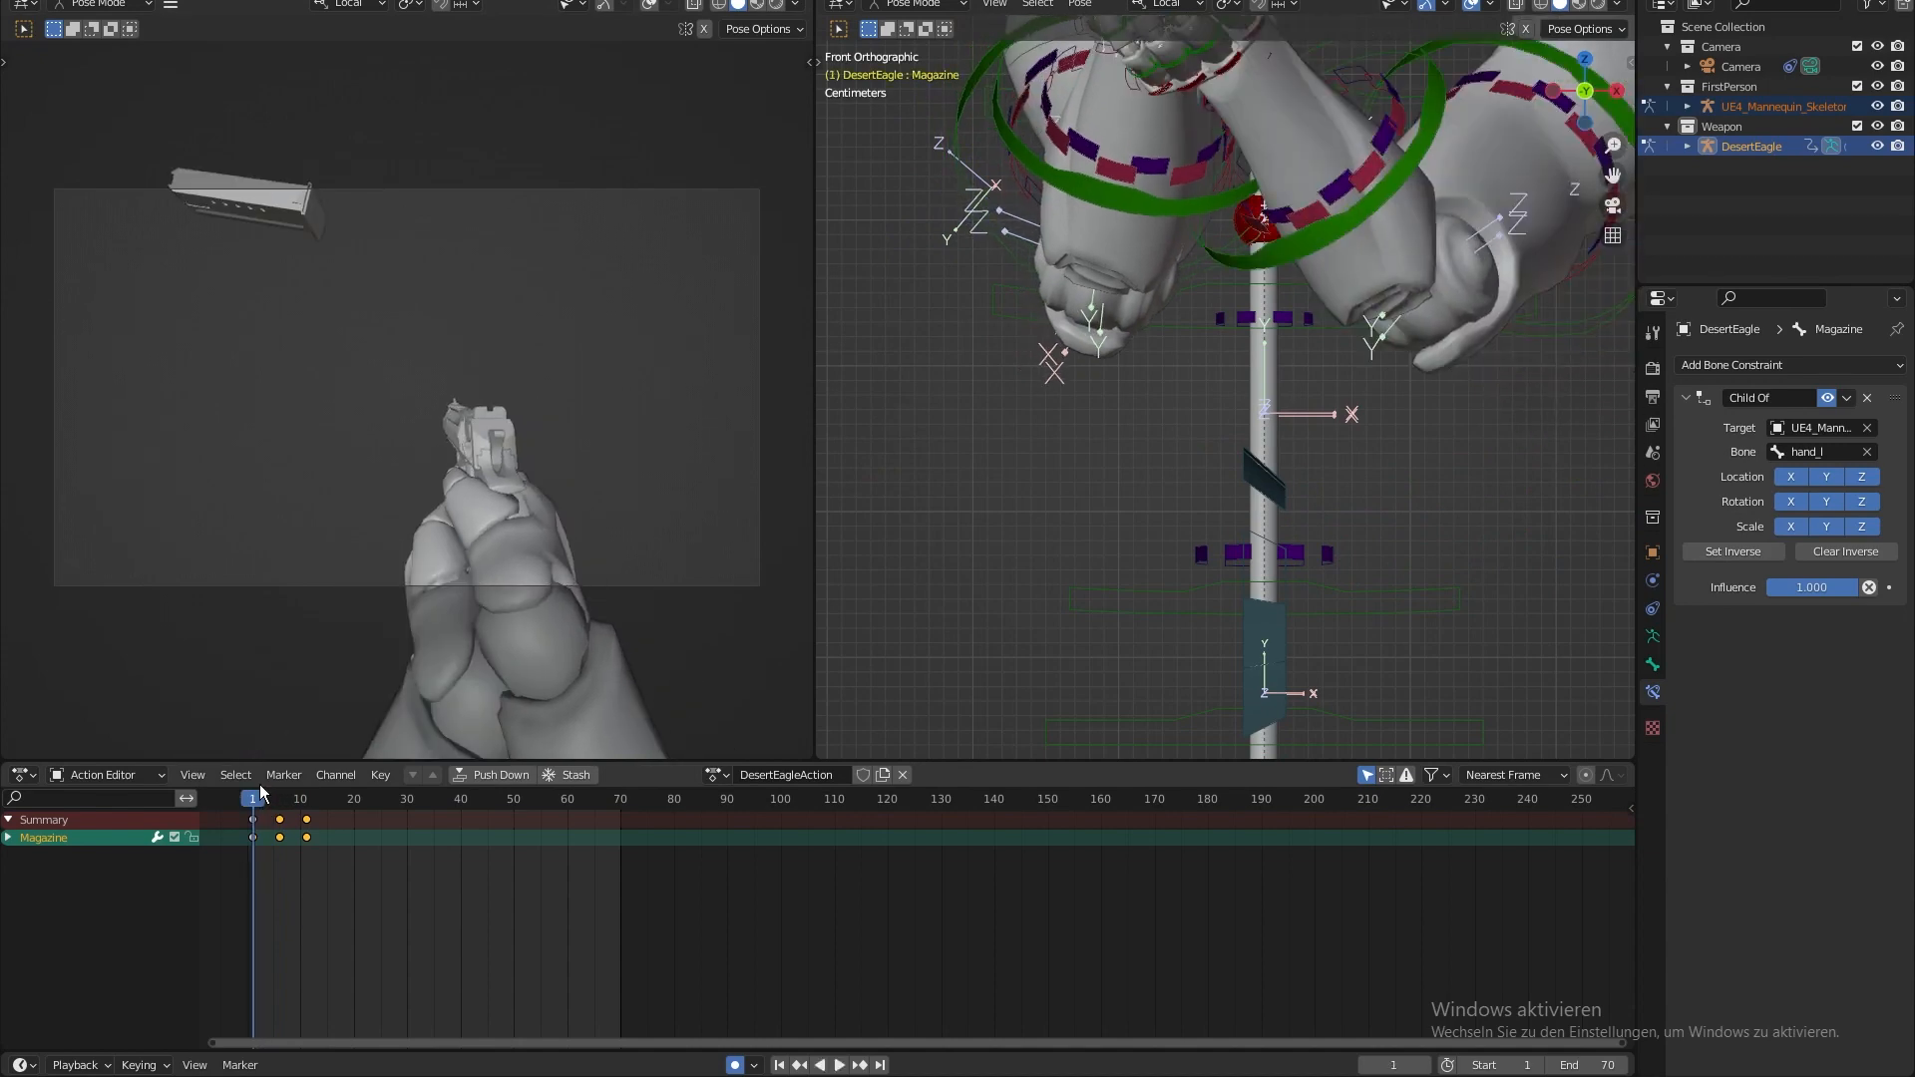
{"action": "left_click", "coordinate": [1738, 543]}
{"action": "mouse_move", "coordinate": [254, 799]}
{"action": "left_mouse_down"}
{"action": "mouse_move", "coordinate": [303, 802]}
{"action": "mouse_move", "coordinate": [254, 801]}
{"action": "left_mouse_up"}
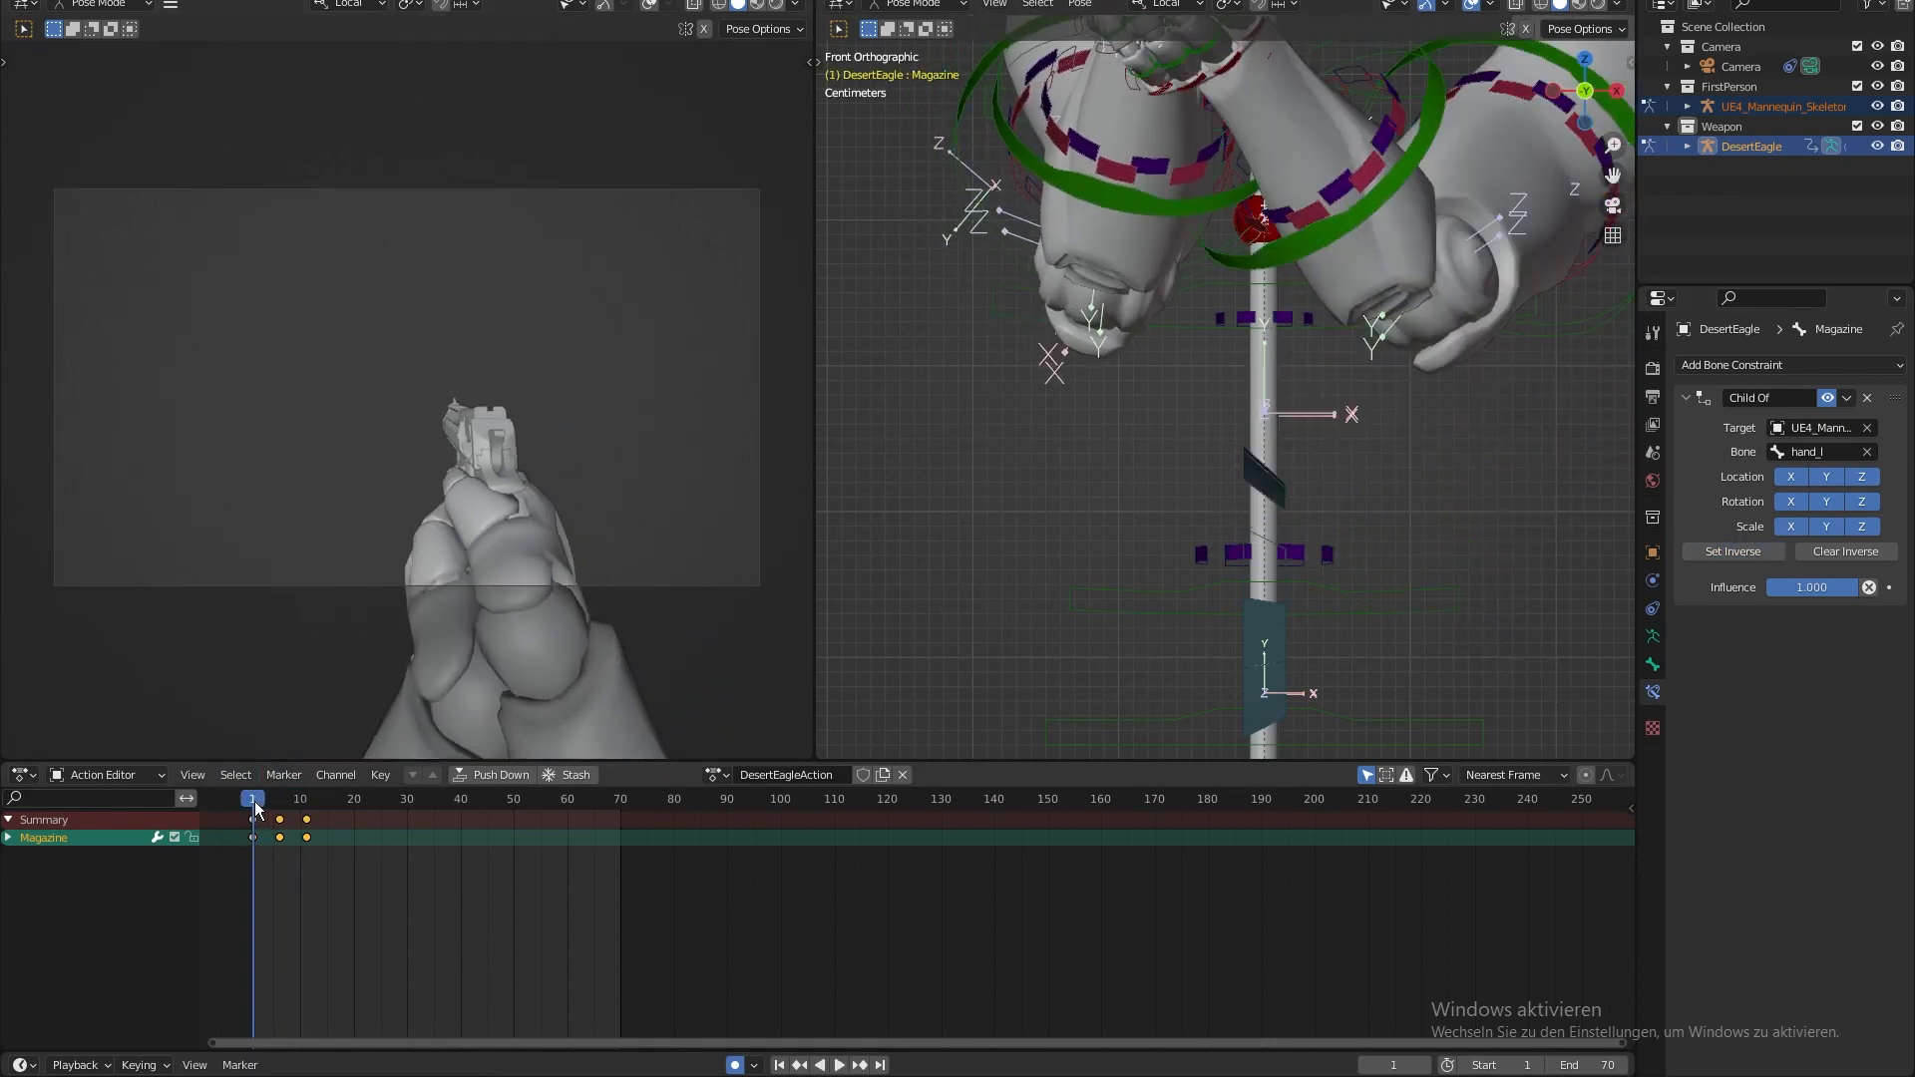
{"action": "scroll", "coordinate": [1355, 510], "scroll_direction": "down", "scroll_amount": 4}
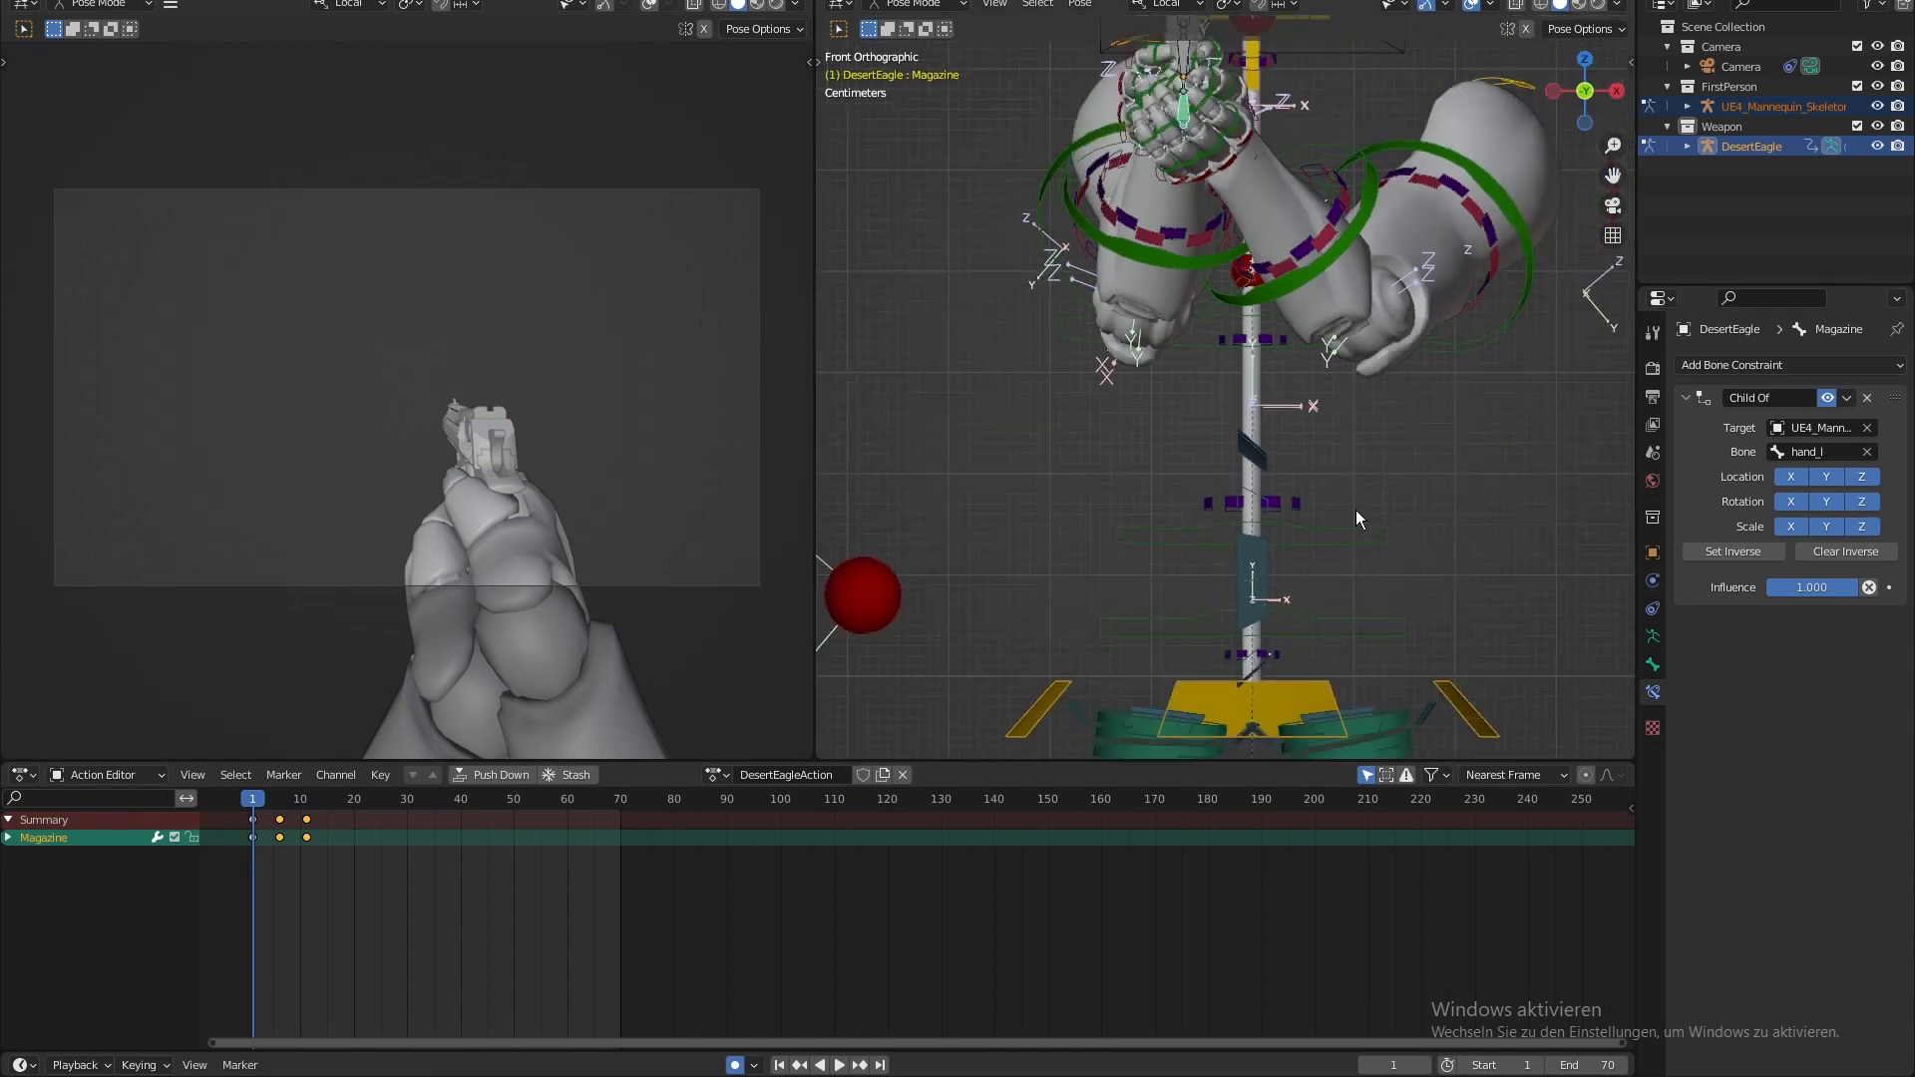
{"action": "scroll", "coordinate": [1237, 379], "scroll_direction": "up", "scroll_amount": 1}
{"action": "middle_click_drag", "start_coordinate": [1497, 337], "coordinate": [1500, 445], "text": "shift"}
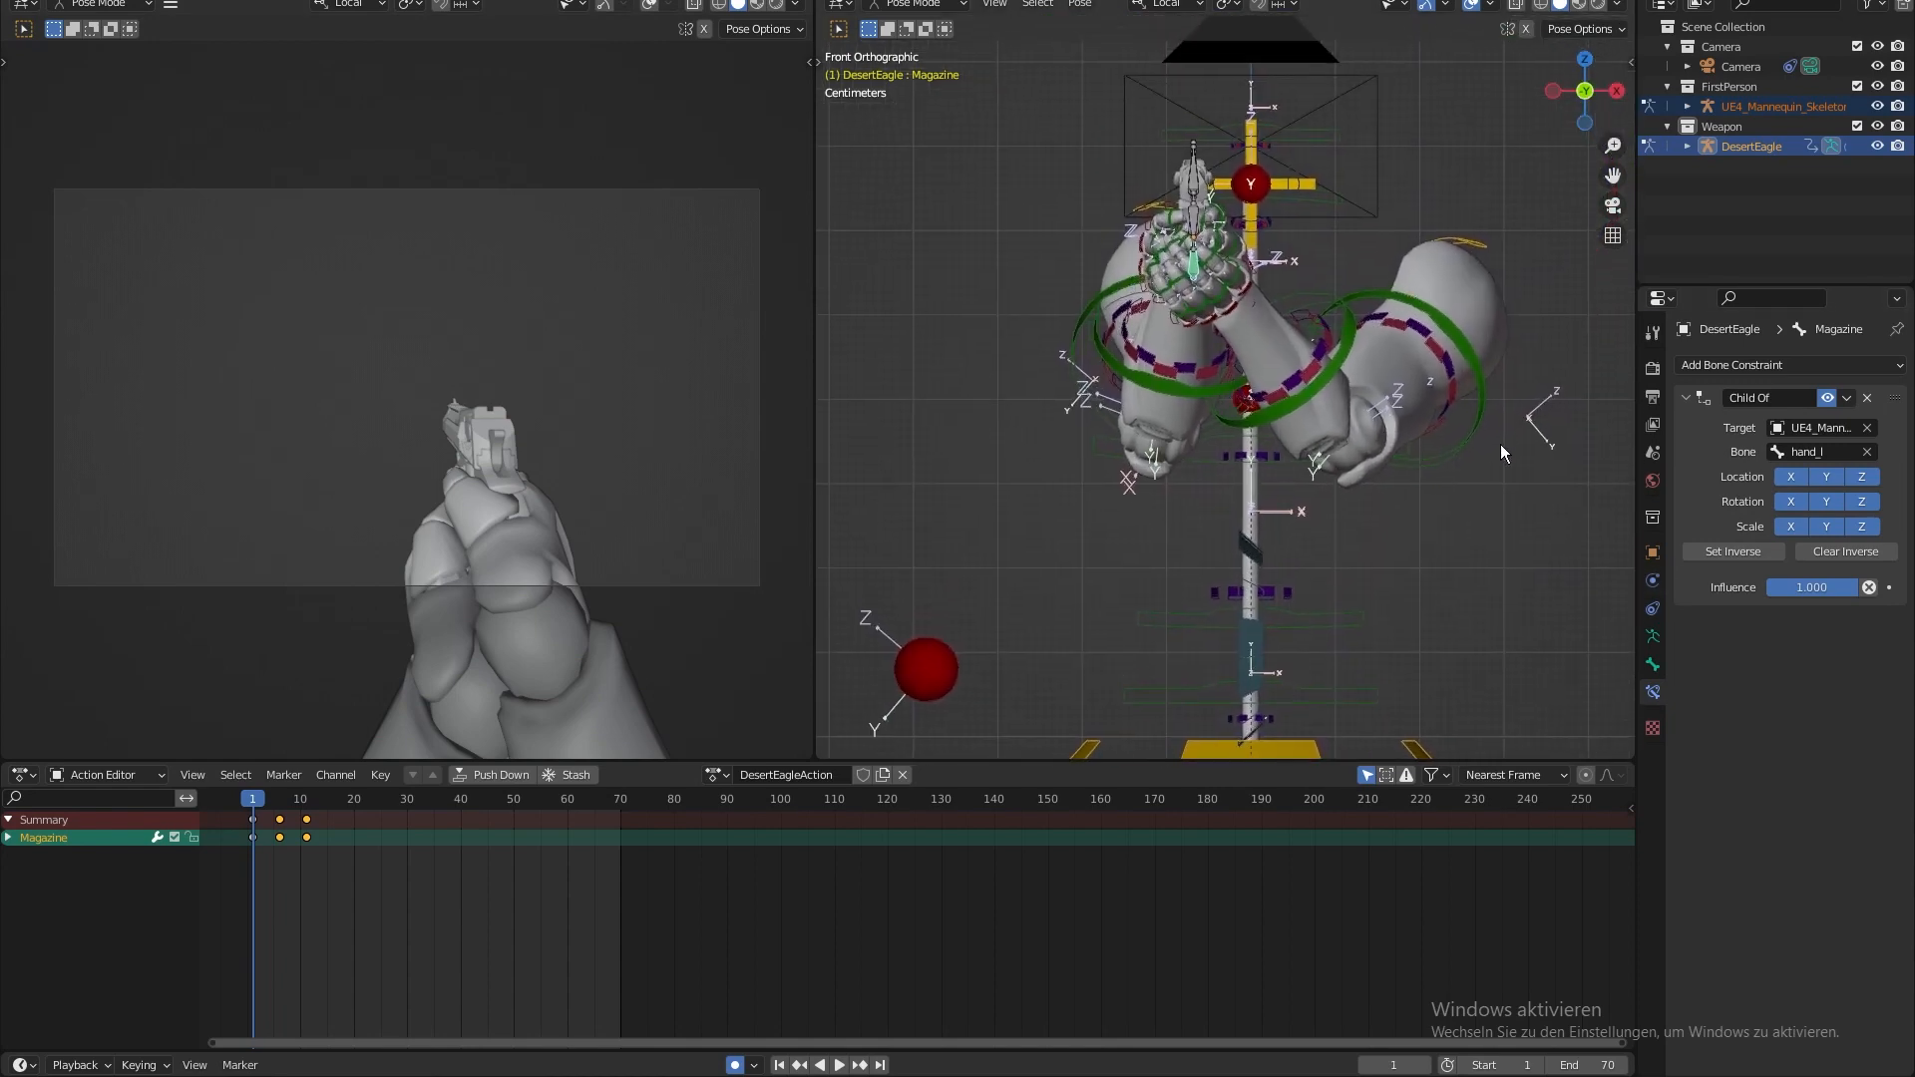
{"action": "left_click", "coordinate": [1888, 588]}
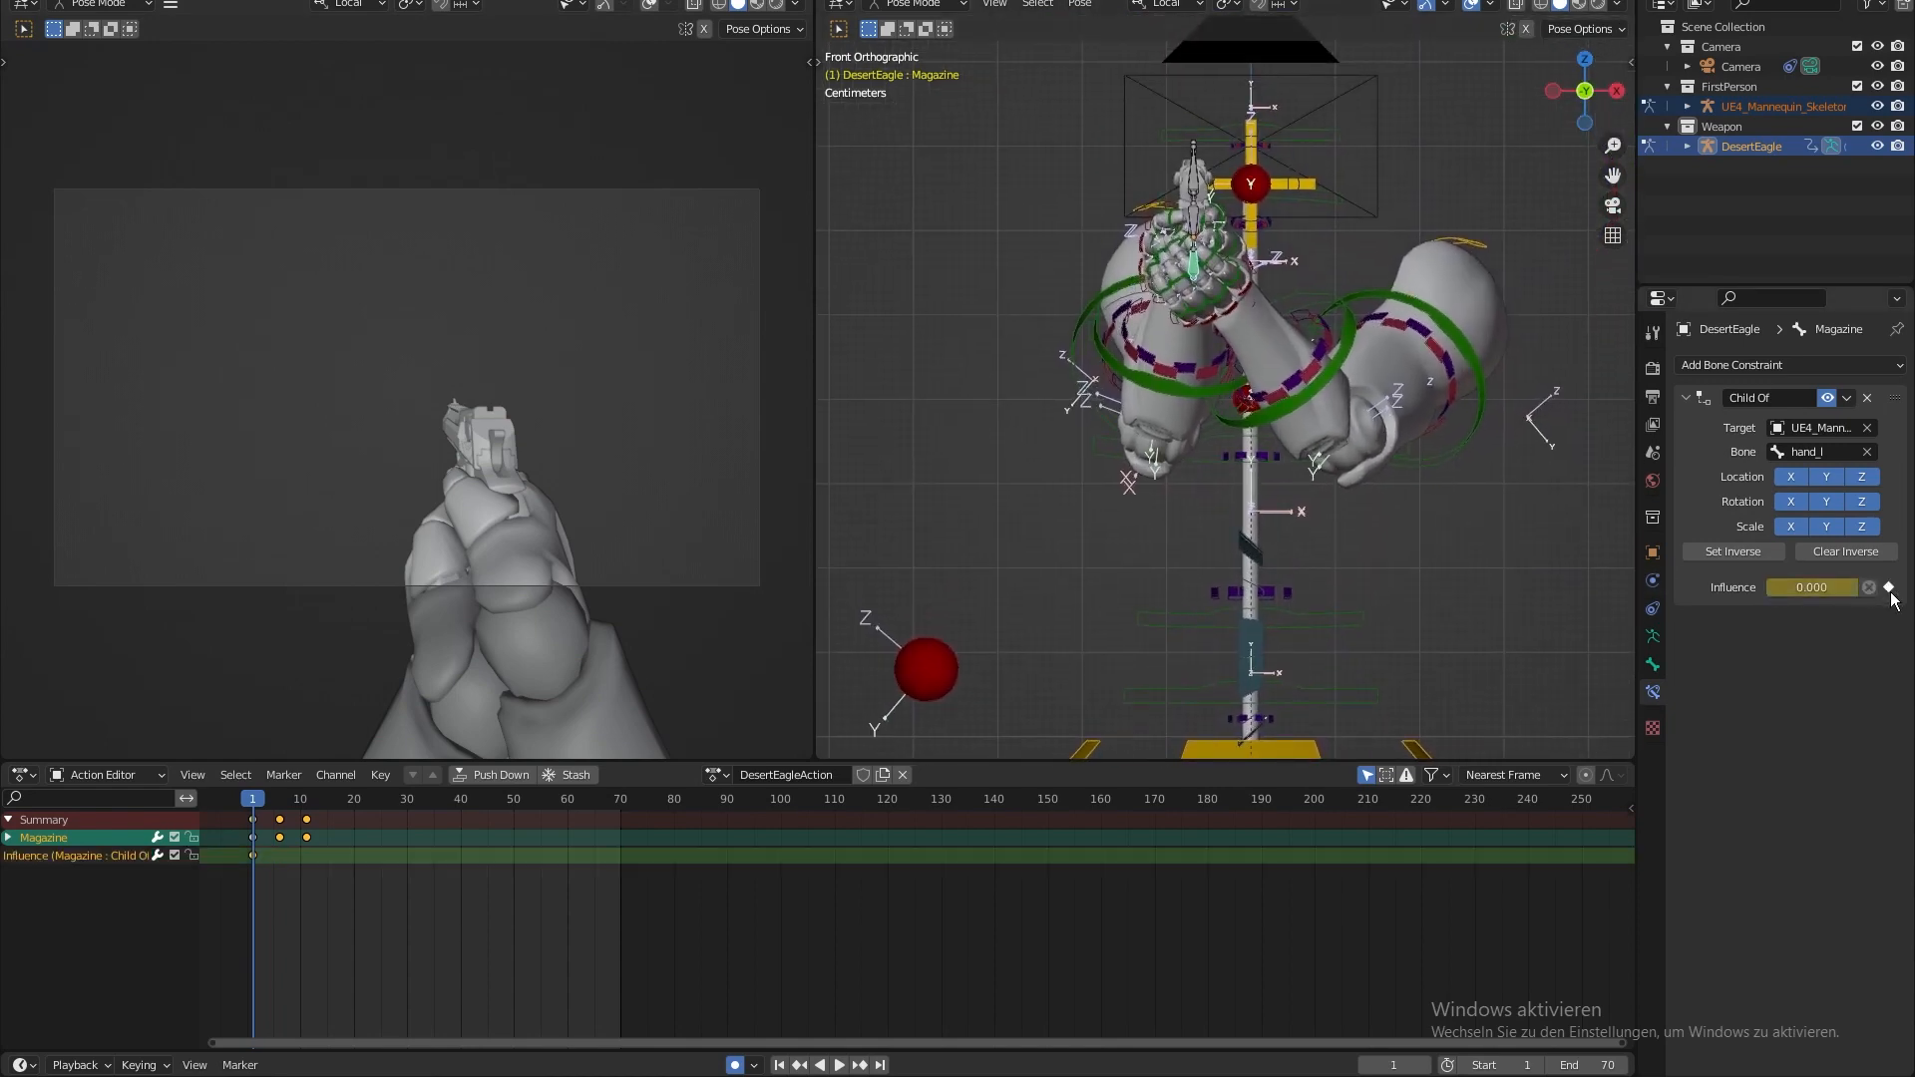
{"action": "middle_click_drag", "start_coordinate": [1528, 509], "coordinate": [1524, 529], "text": "shift"}
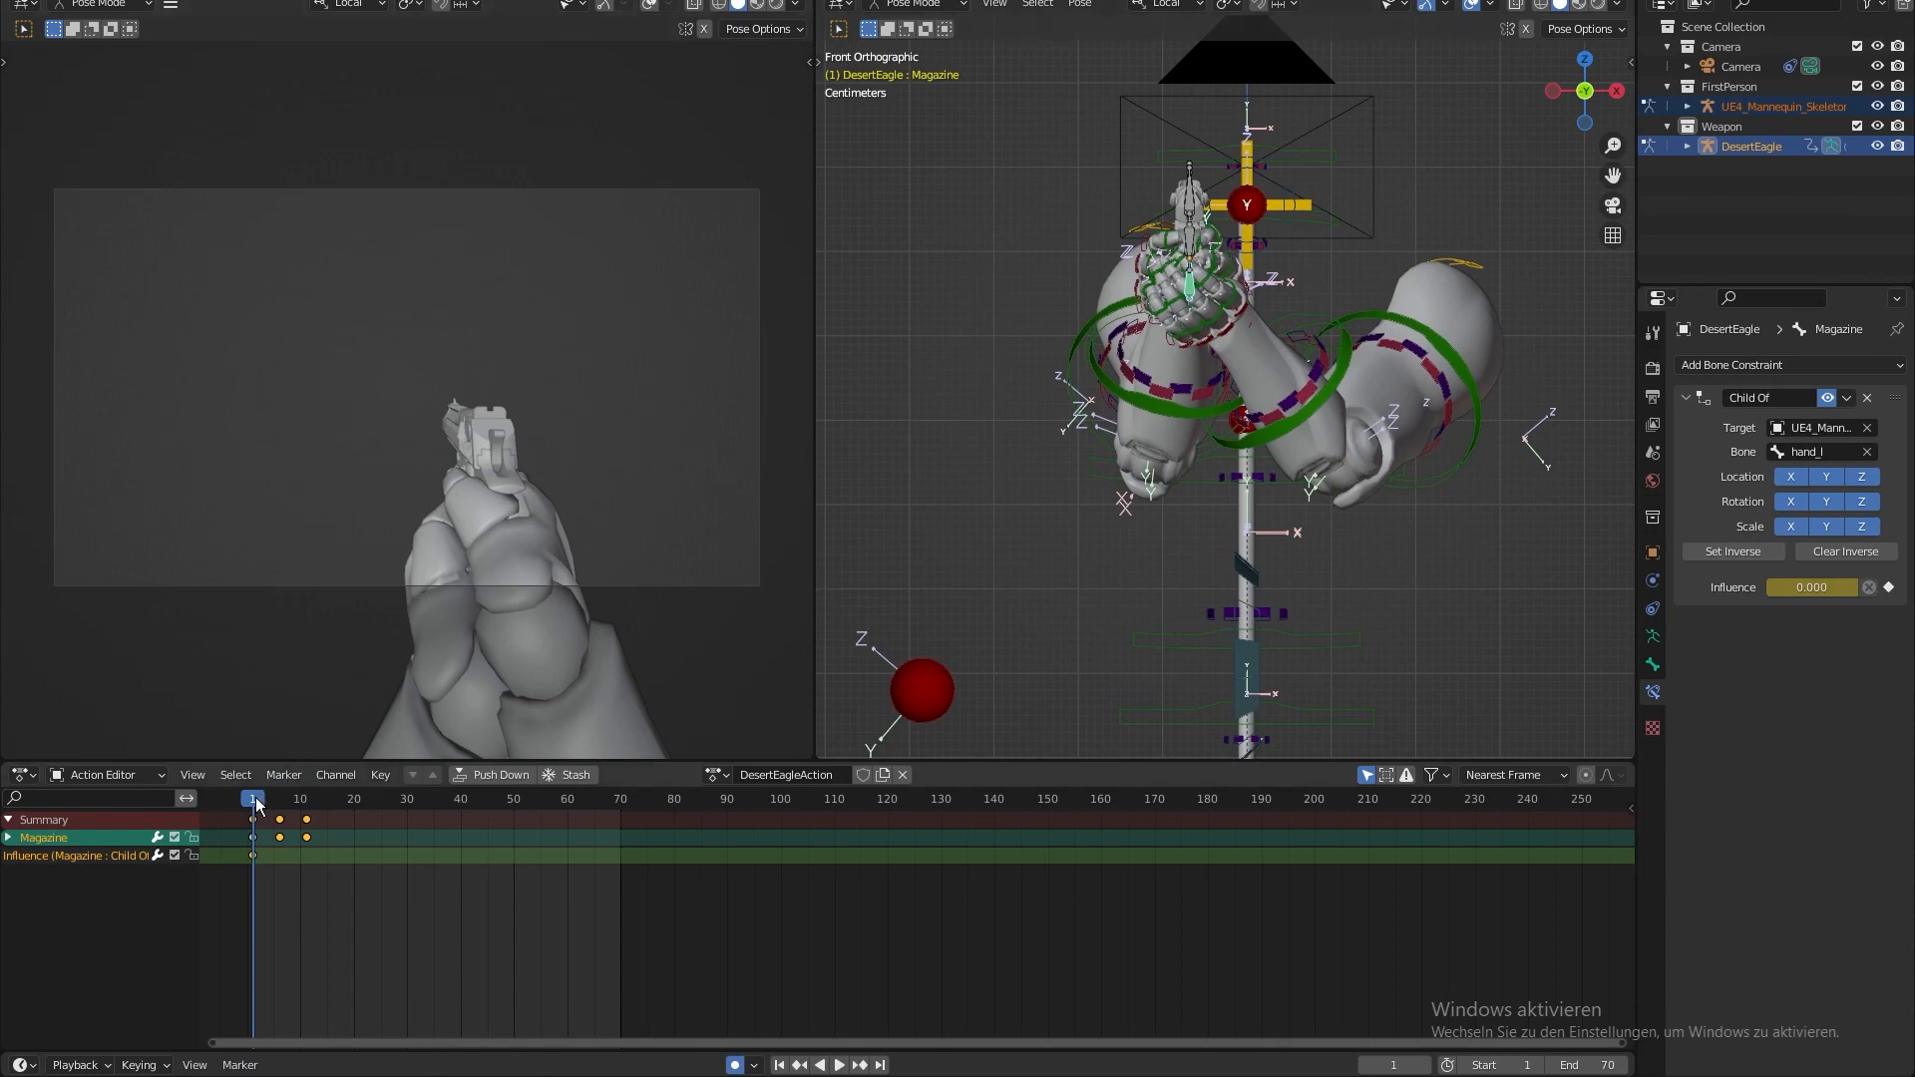
- Keyframe the Child Of influence at 0 on frame 11 and at 1 on frame 12
{"action": "left_click_drag", "start_coordinate": [256, 804], "coordinate": [308, 809]}
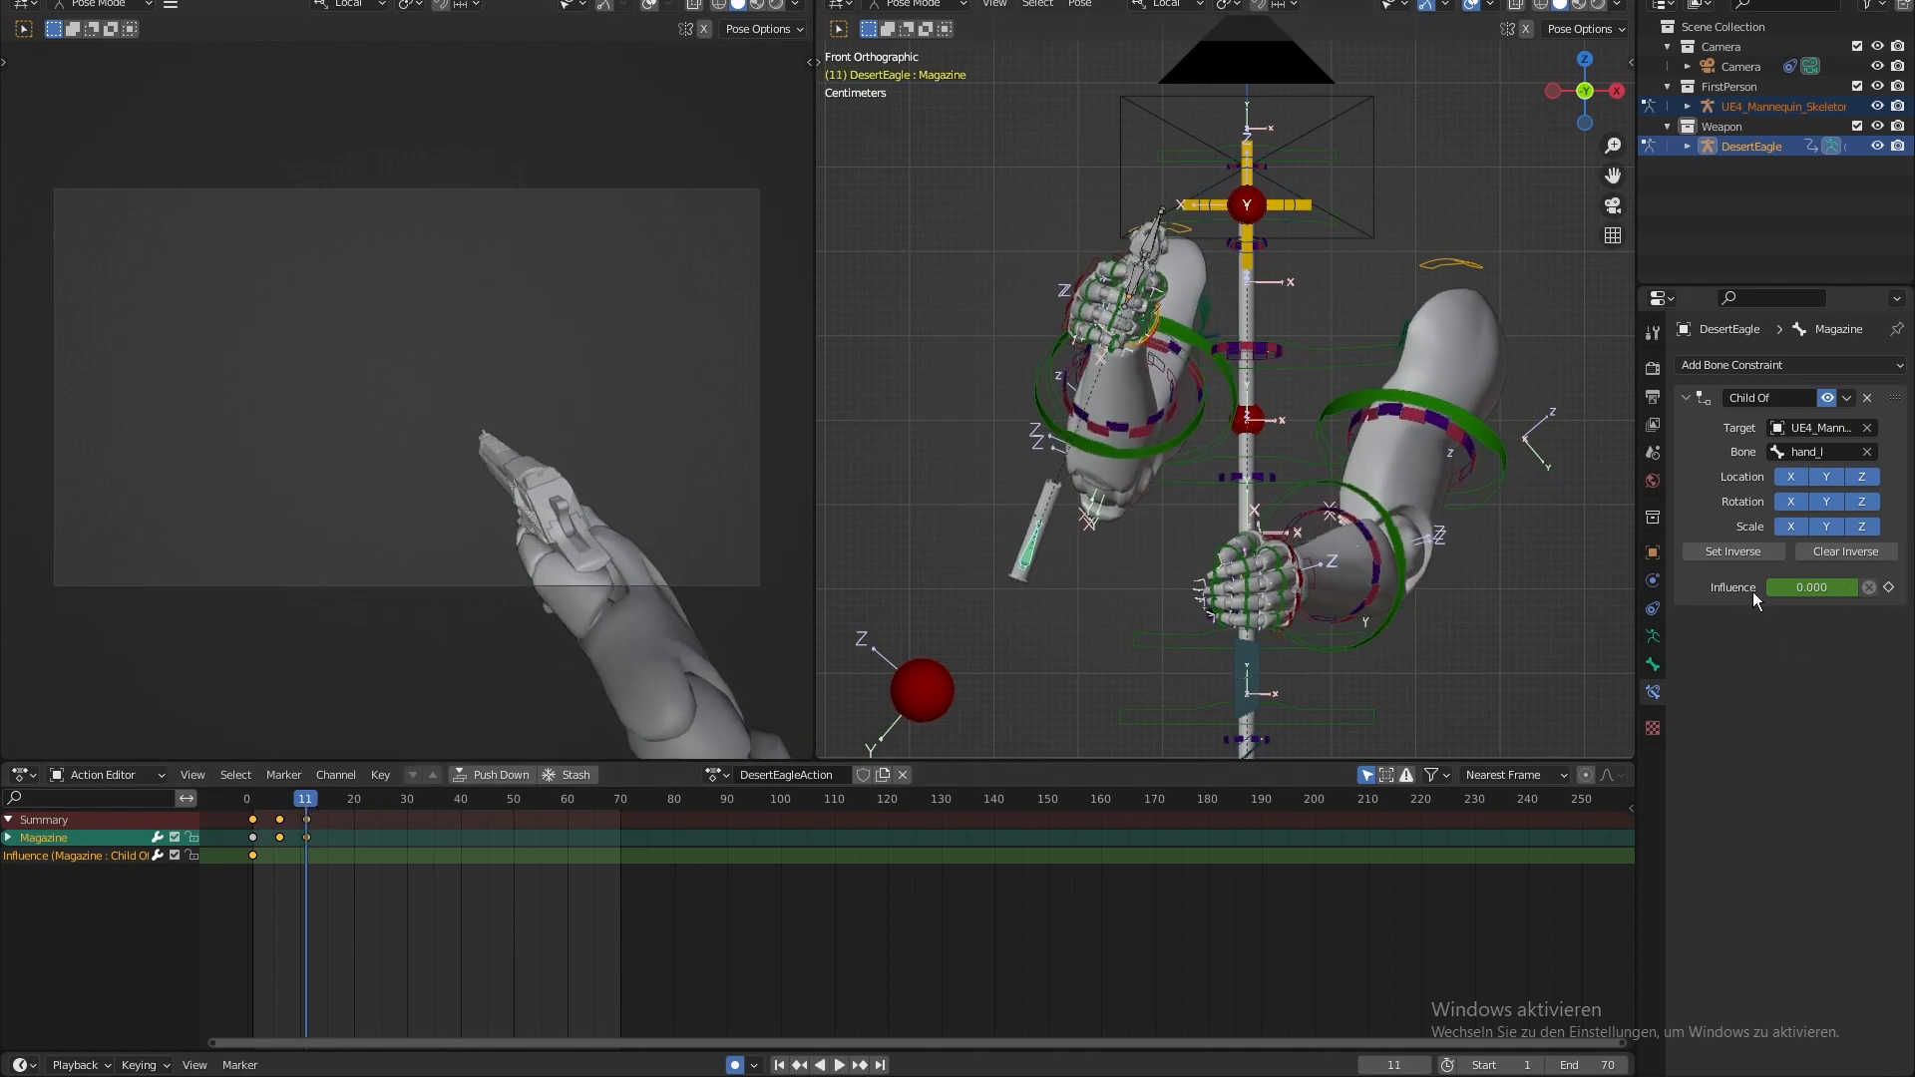
{"action": "left_click", "coordinate": [1889, 589]}
{"action": "key", "text": "space"}
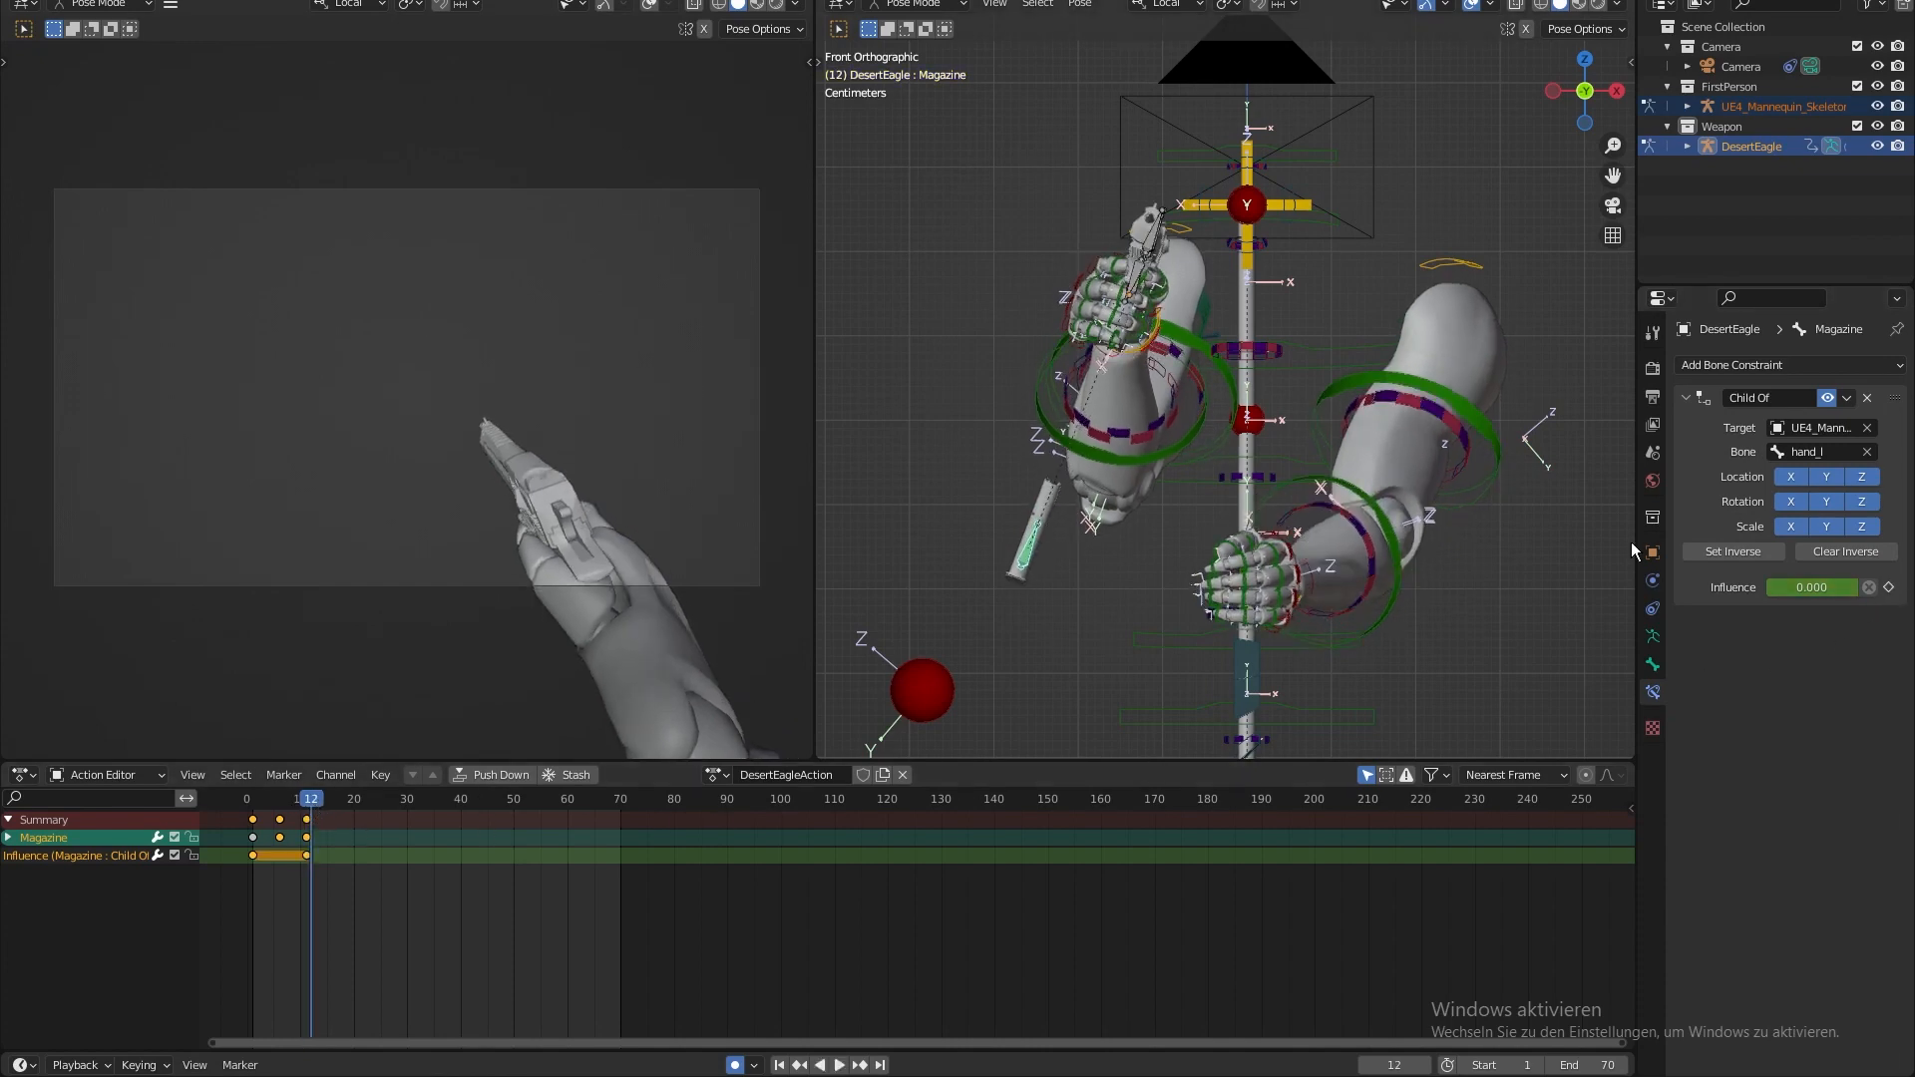
{"action": "left_click_drag", "start_coordinate": [1807, 587], "coordinate": [1860, 586]}
- At frame 12, rotate and move the Magazine bone into the left hand using the front view
{"action": "middle_click_drag", "start_coordinate": [1546, 578], "coordinate": [1368, 329], "text": "shift"}
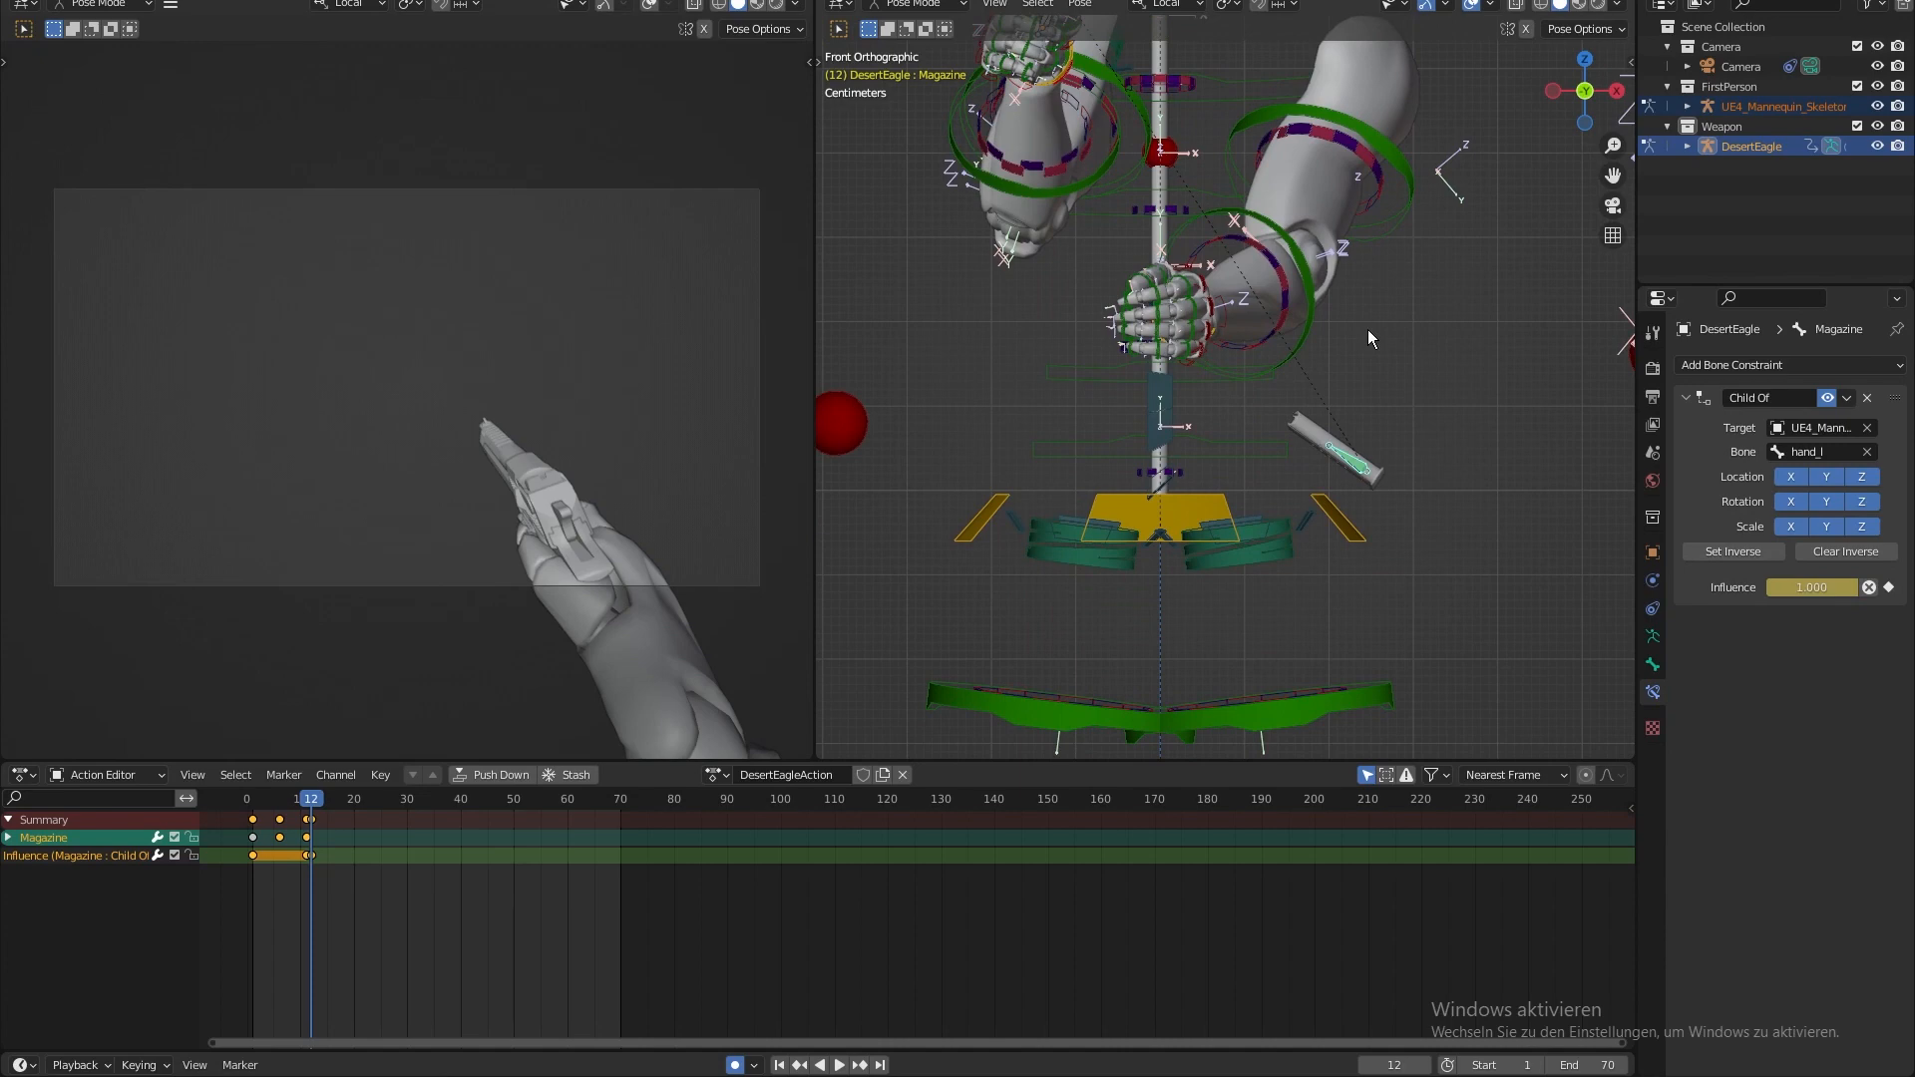
{"action": "key", "text": "r"}
{"action": "left_click", "coordinate": [1442, 421]}
{"action": "key", "text": "g"}
{"action": "left_click", "coordinate": [1235, 289]}
{"action": "key", "text": "r"}
{"action": "left_click", "coordinate": [1238, 288]}
{"action": "key", "text": "g"}
{"action": "left_click", "coordinate": [1243, 297]}
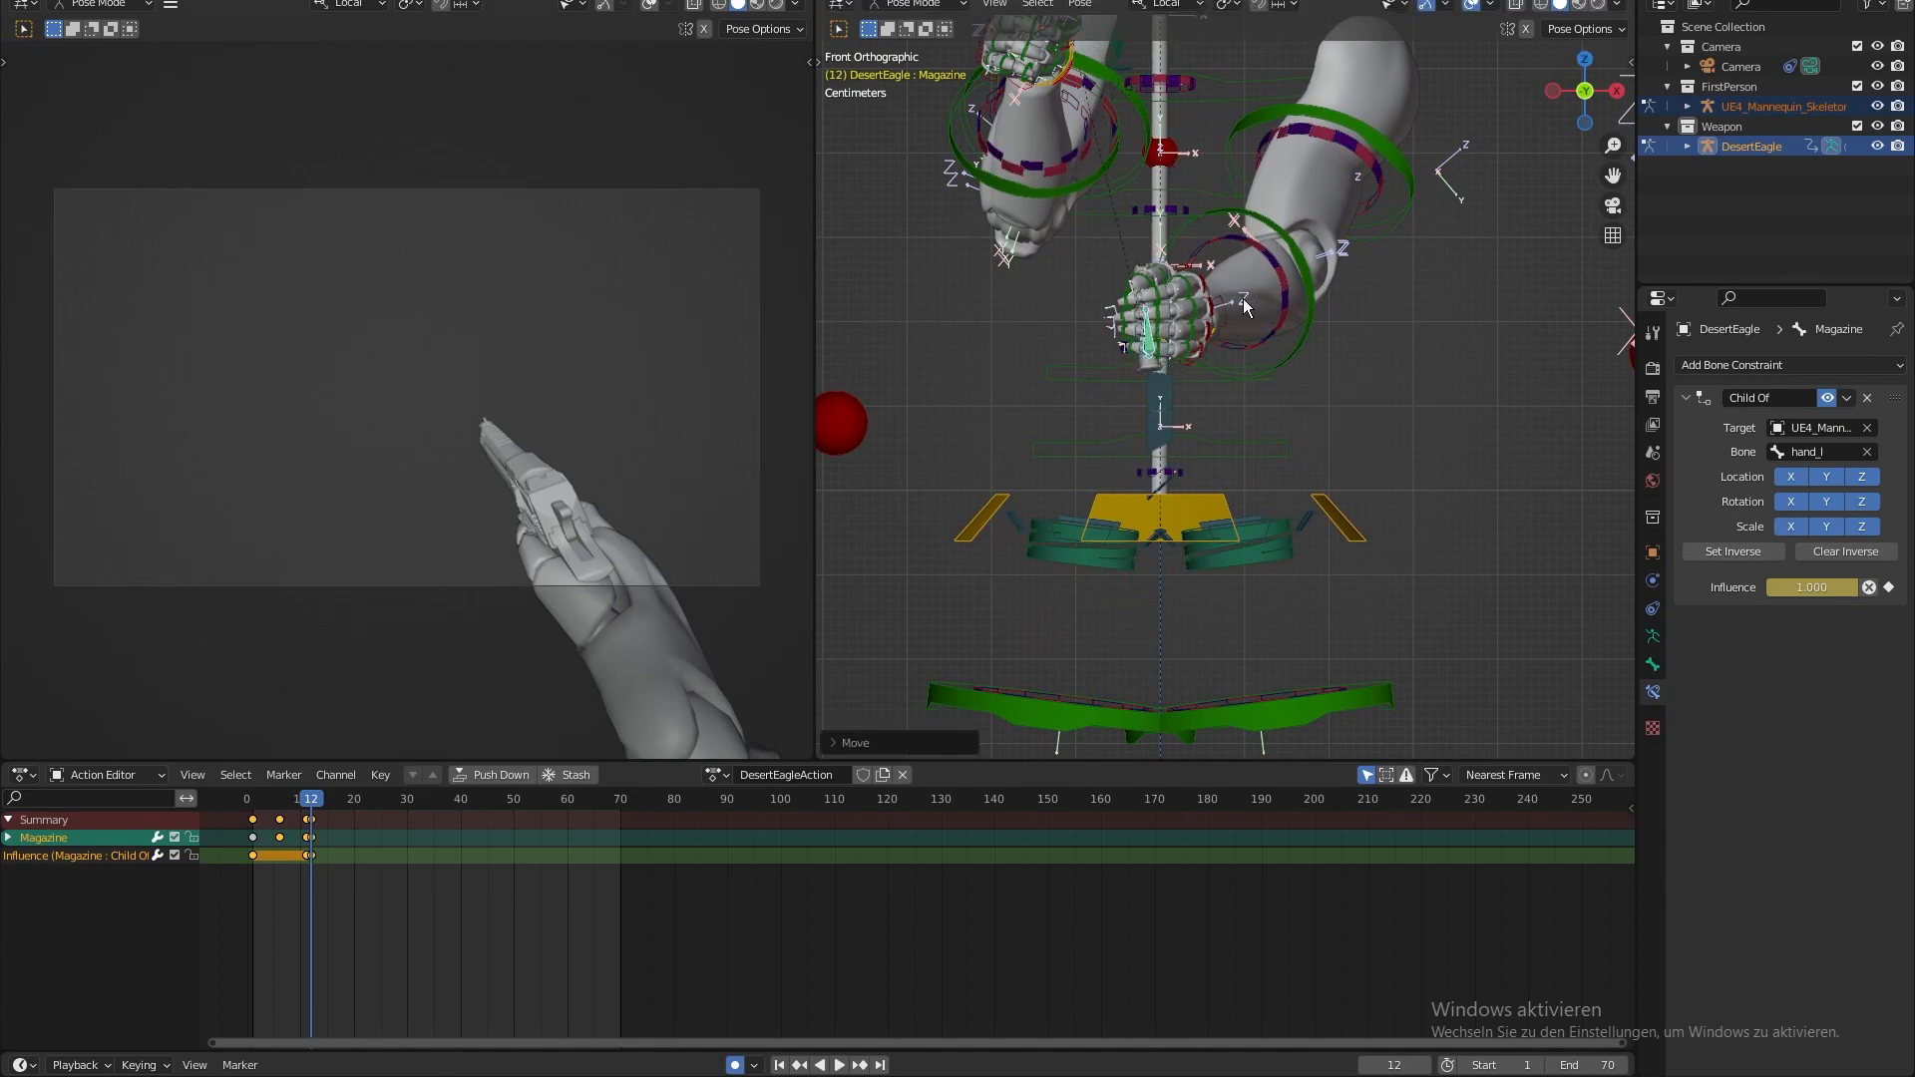
- Refine the rotation and position of the Magazine bone inside the left hand from the top view
{"action": "key", "text": "KP_7"}
{"action": "scroll", "coordinate": [1267, 272], "scroll_direction": "up", "scroll_amount": 3}
{"action": "middle_click_drag", "start_coordinate": [1286, 271], "coordinate": [1292, 147], "text": "shift"}
{"action": "key", "text": "r"}
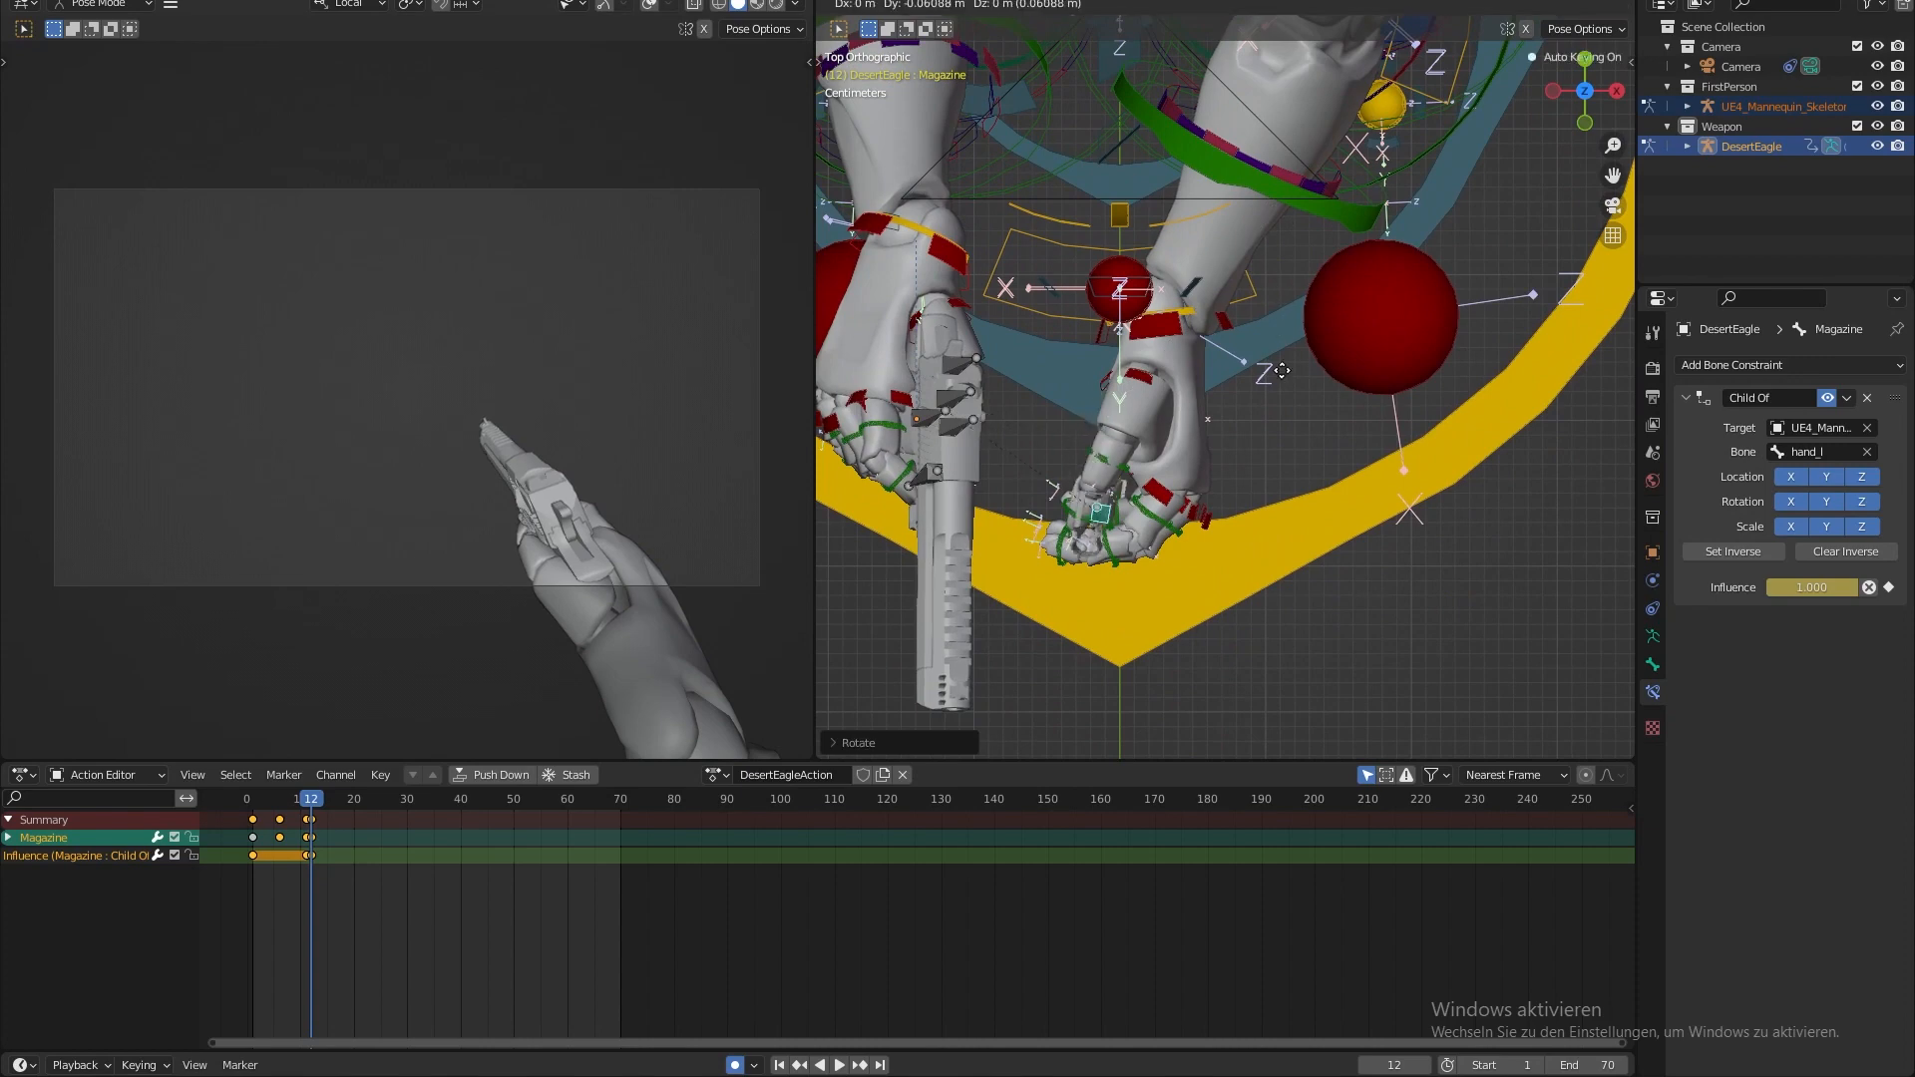
{"action": "left_click", "coordinate": [1301, 331]}
- Play the animation and scrub from frame 1 to 12 to check how the magazine transfers to the left hand
{"action": "middle_click_drag", "start_coordinate": [1300, 331], "coordinate": [1226, 344]}
{"action": "scroll", "coordinate": [1169, 207], "scroll_direction": "down", "scroll_amount": 3}
{"action": "middle_click_drag", "start_coordinate": [1084, 403], "coordinate": [1073, 373]}
{"action": "key", "text": "space"}
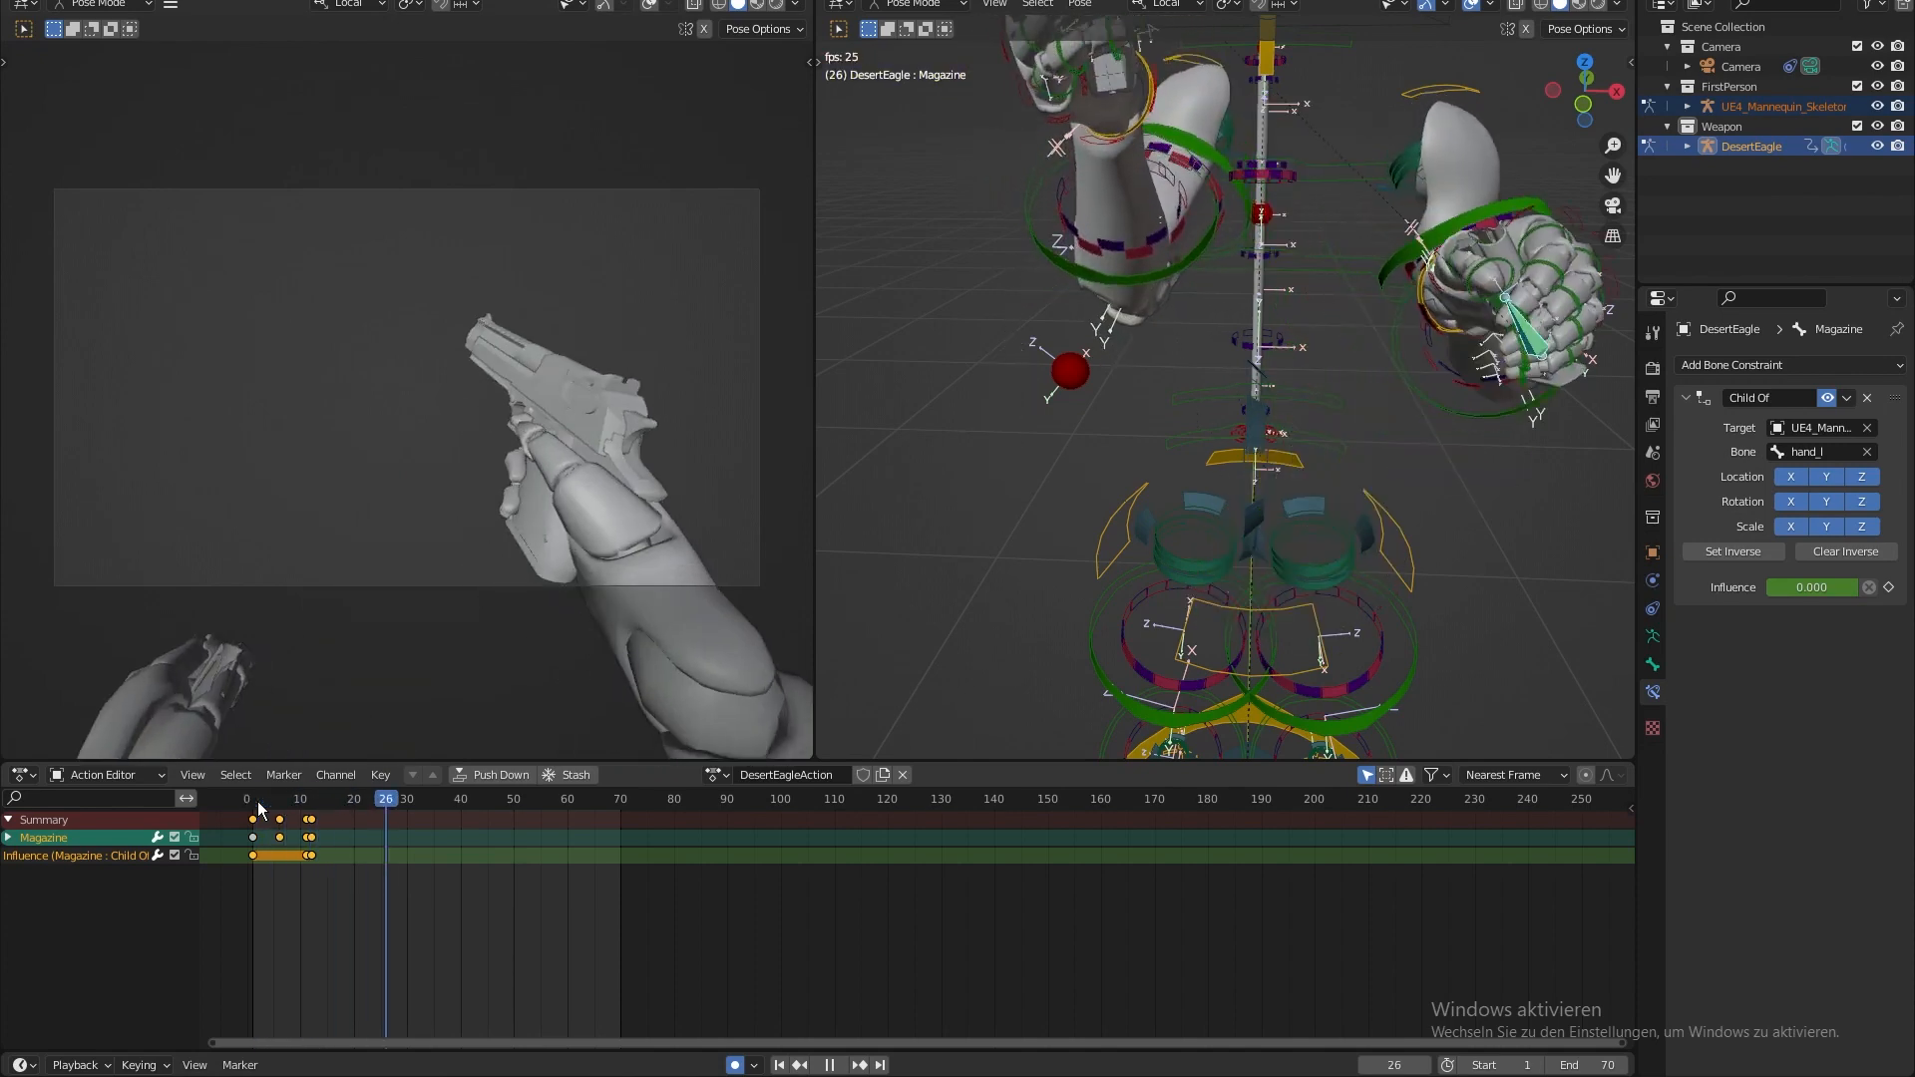
{"action": "key", "text": "space"}
{"action": "middle_click_drag", "start_coordinate": [1128, 410], "coordinate": [1027, 567]}
{"action": "left_click_drag", "start_coordinate": [252, 799], "coordinate": [315, 813]}
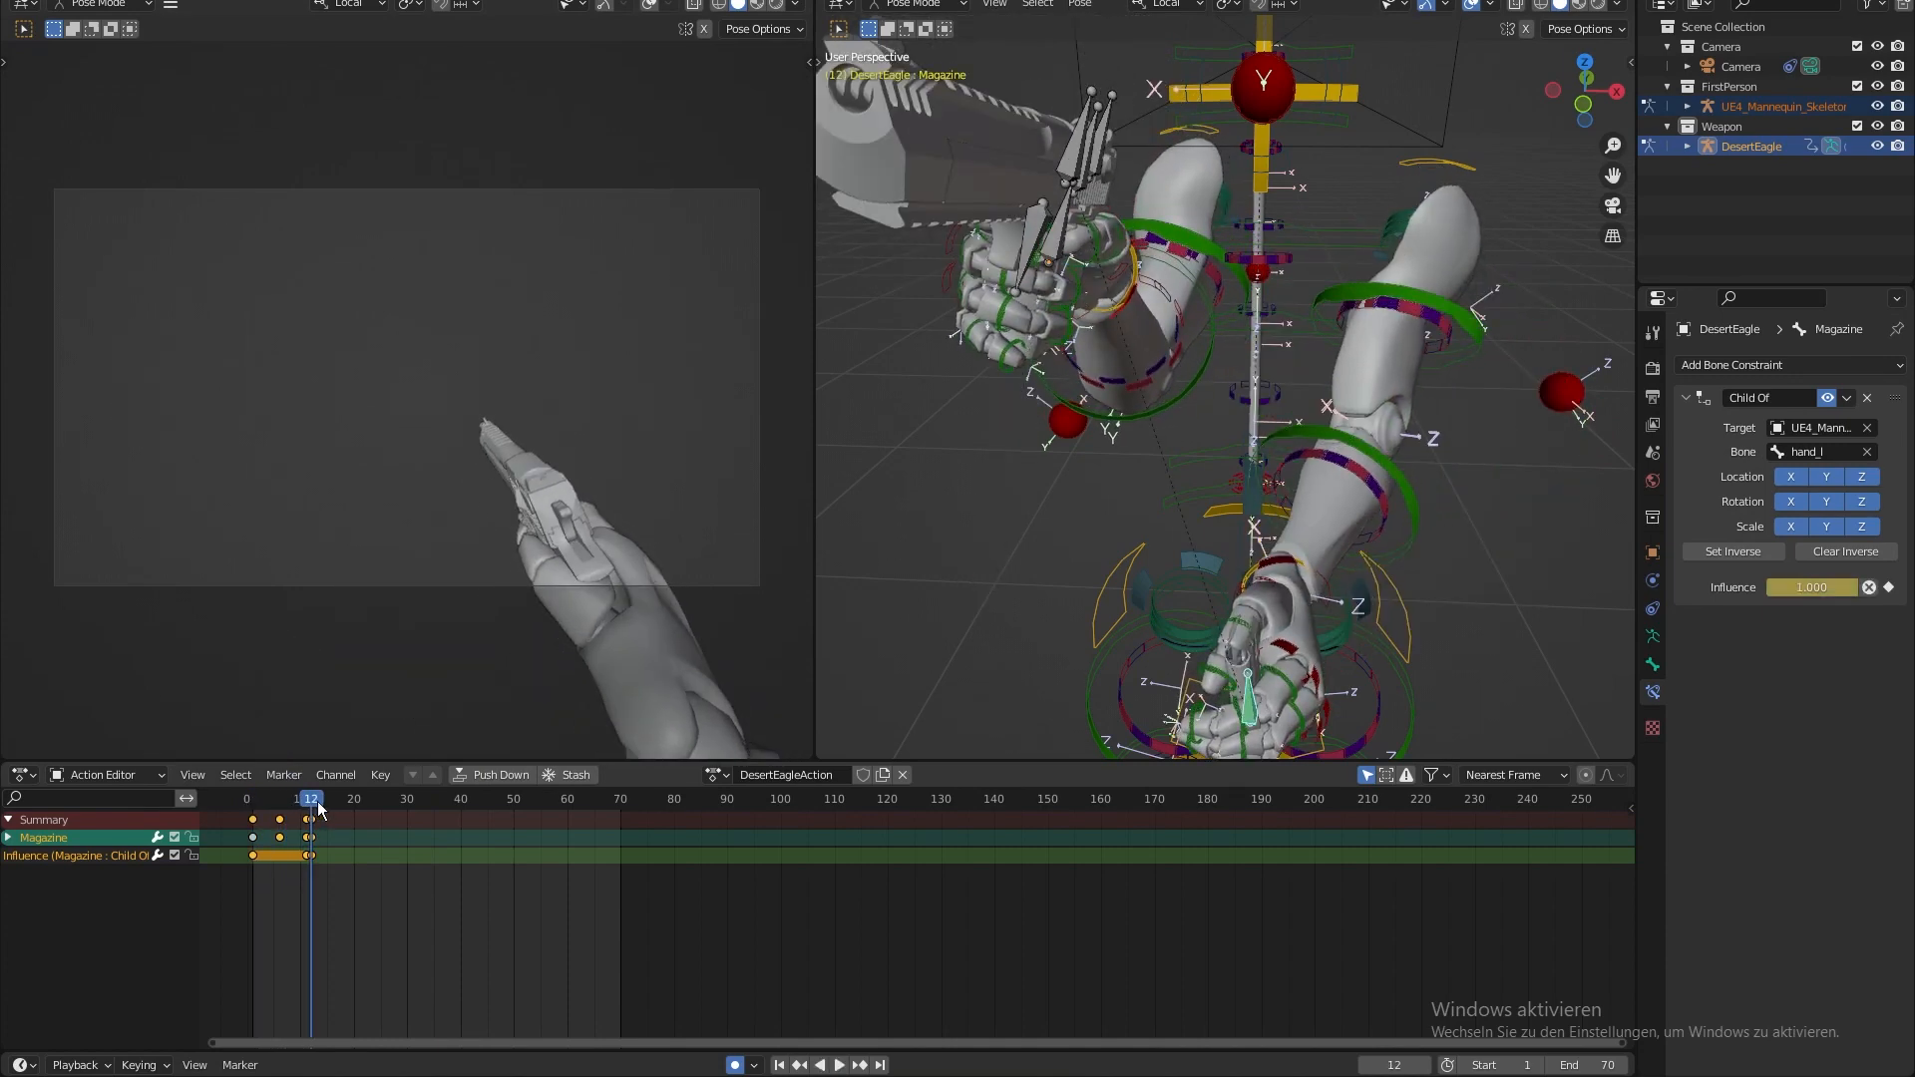
{"action": "middle_click_drag", "start_coordinate": [1385, 523], "coordinate": [1440, 356]}
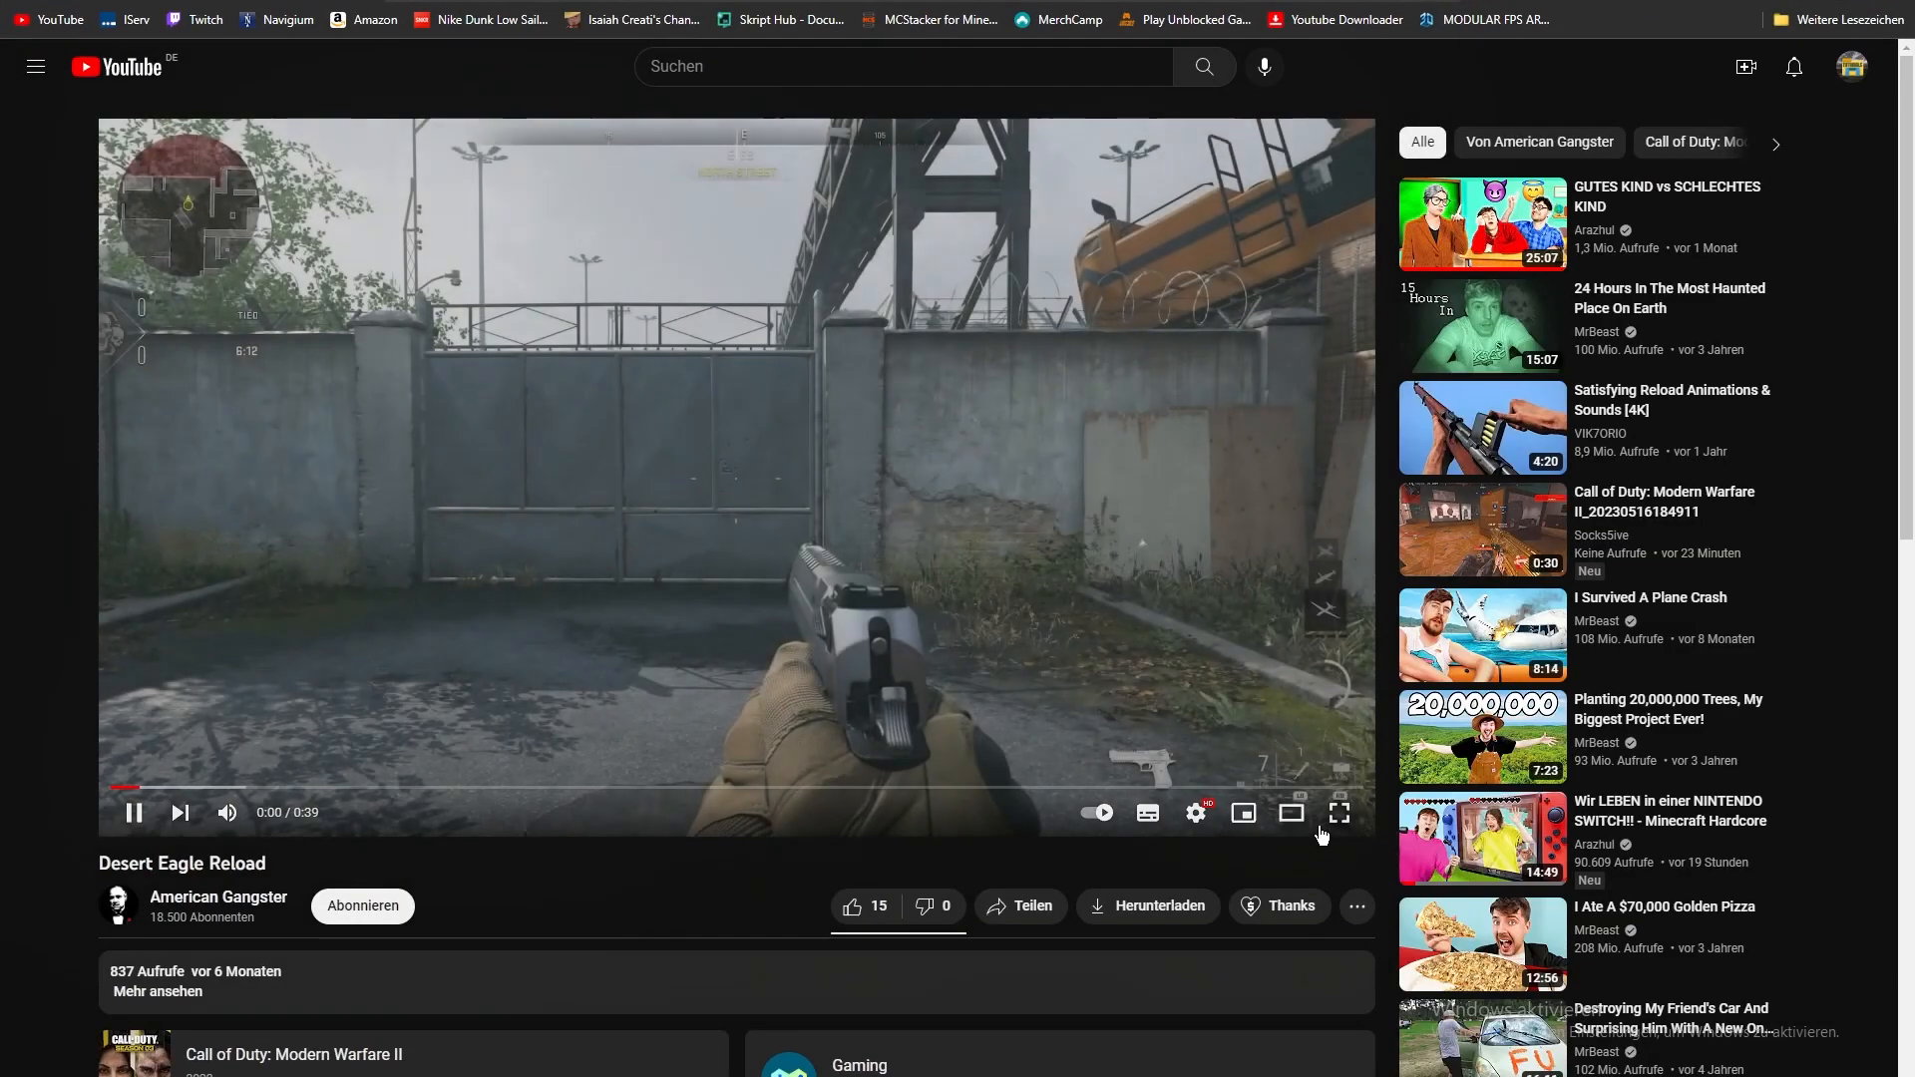
- Review the magazine swap in the Desert Eagle Reload reference video on YouTube at full screen, then return to Blender
{"action": "left_click", "coordinate": [1338, 812]}
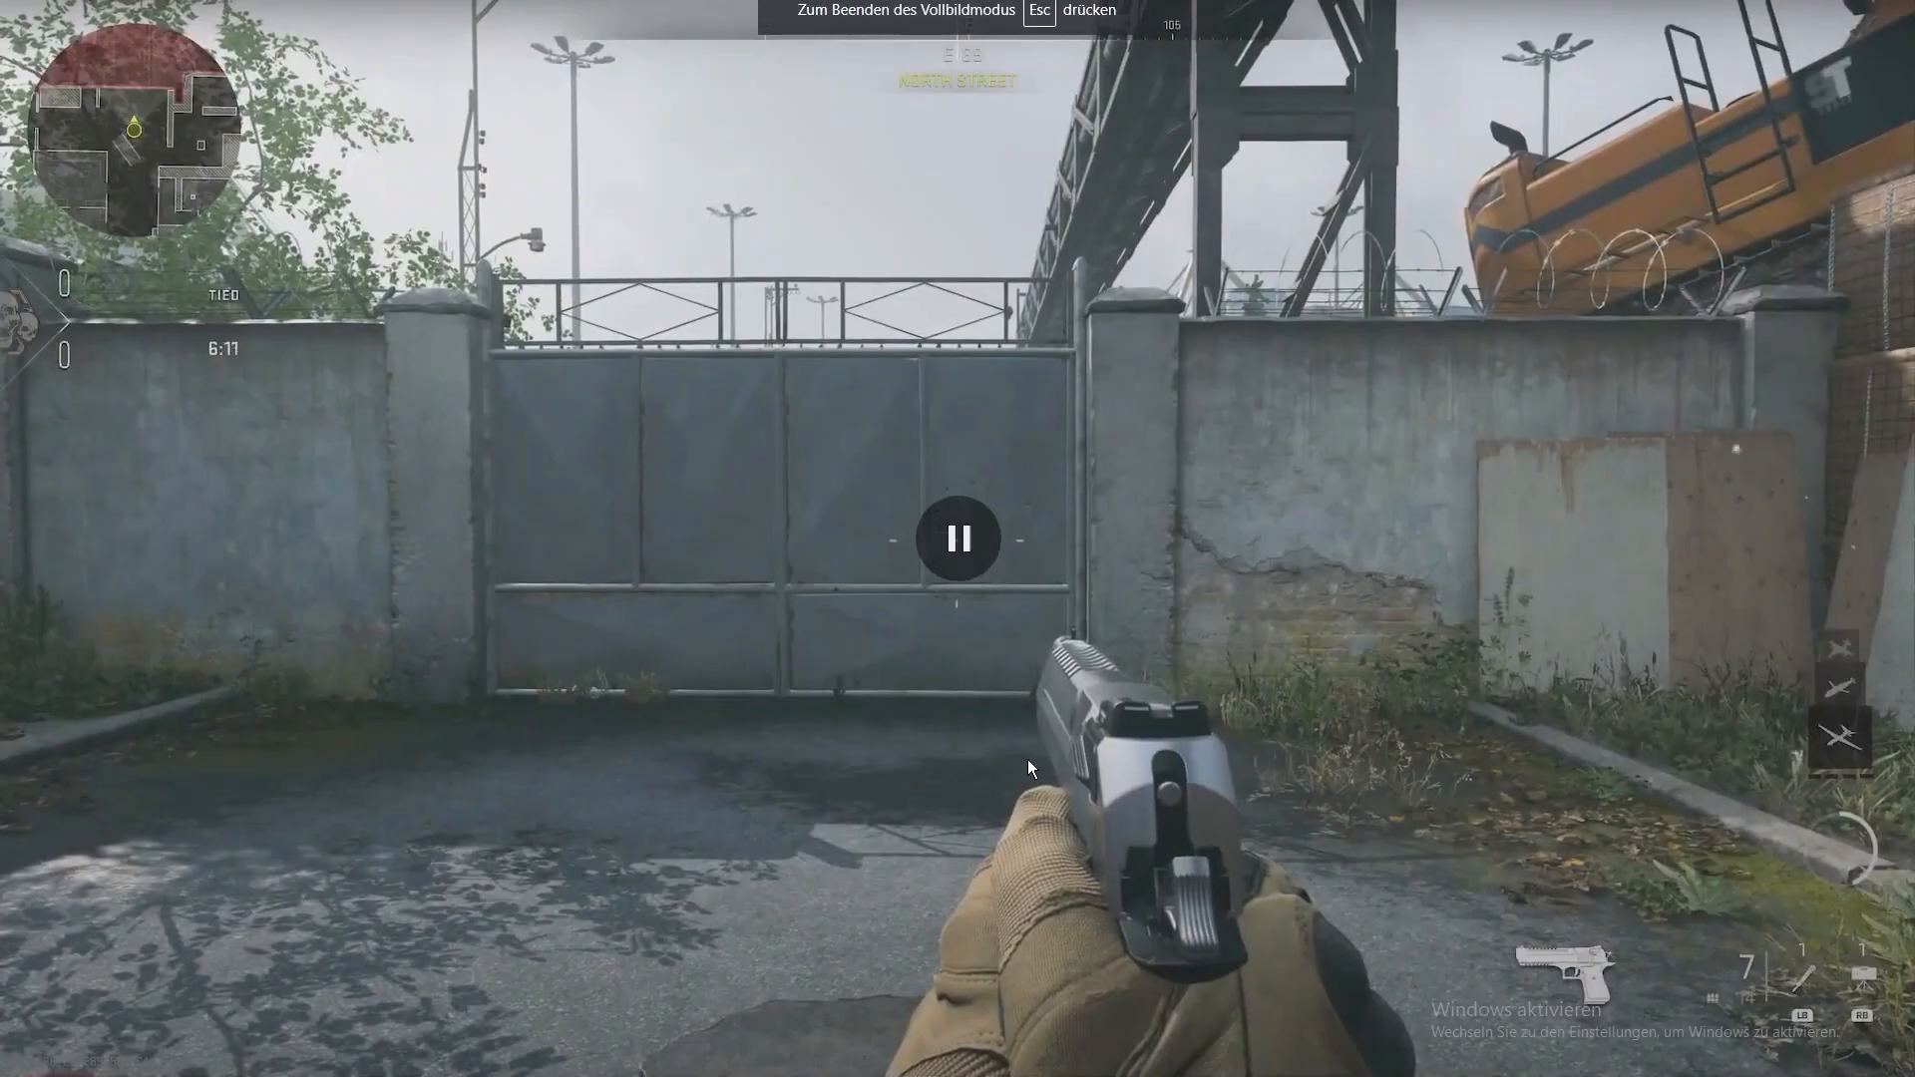
{"action": "left_click", "coordinate": [812, 1073]}
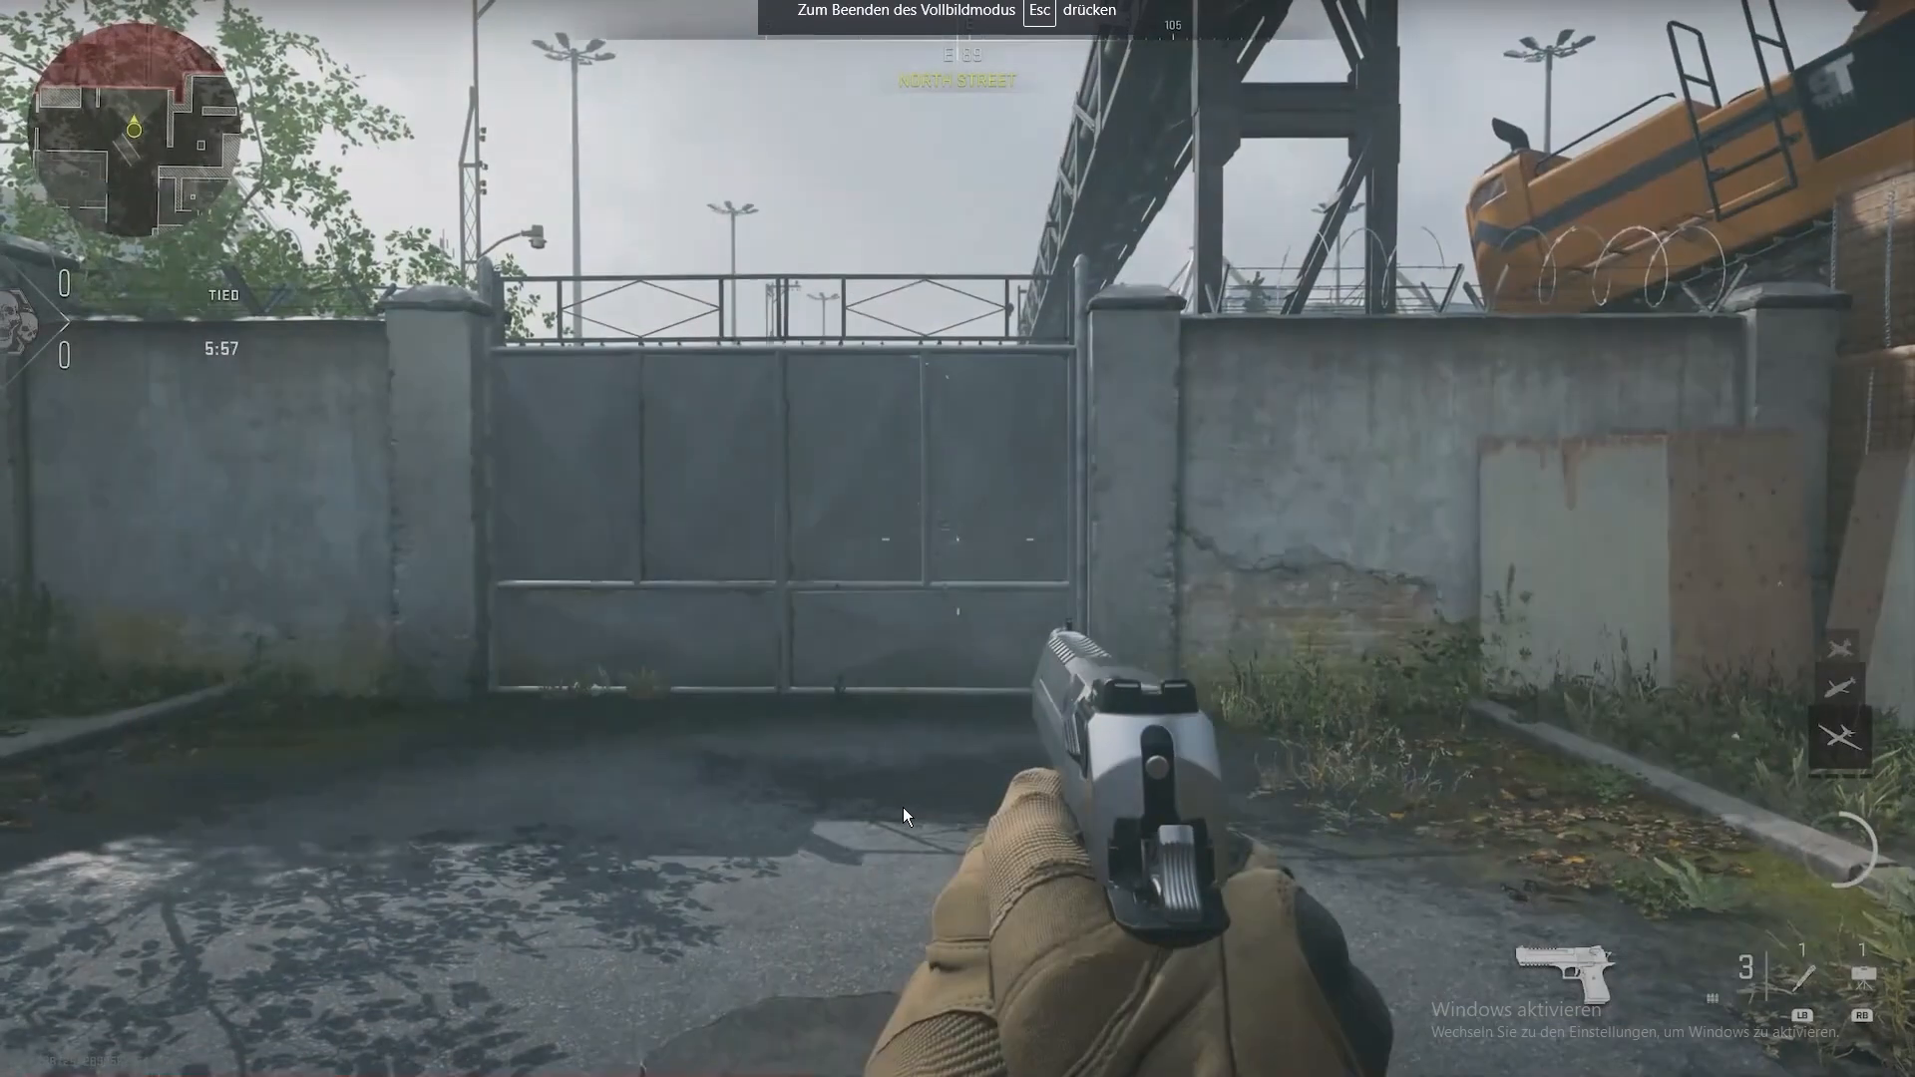
{"action": "left_click", "coordinate": [902, 806]}
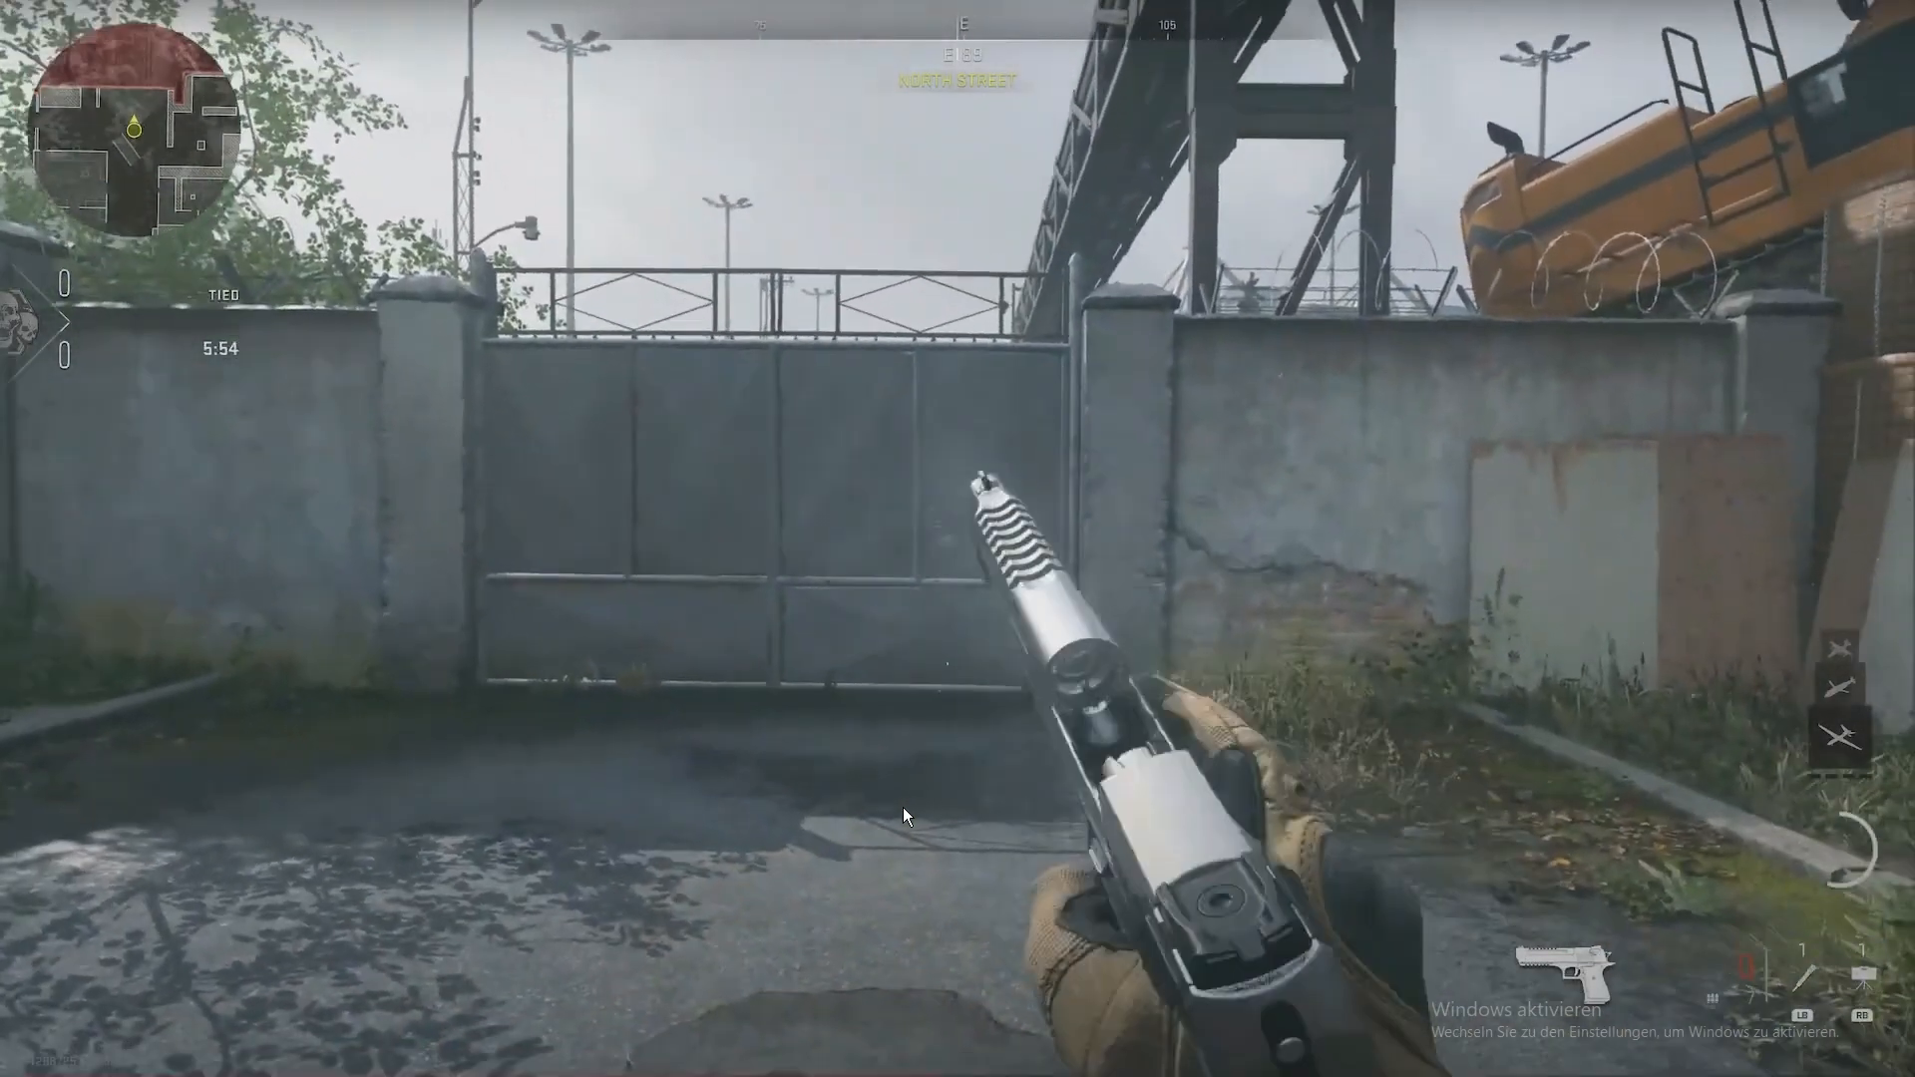
{"action": "left_click", "coordinate": [902, 805]}
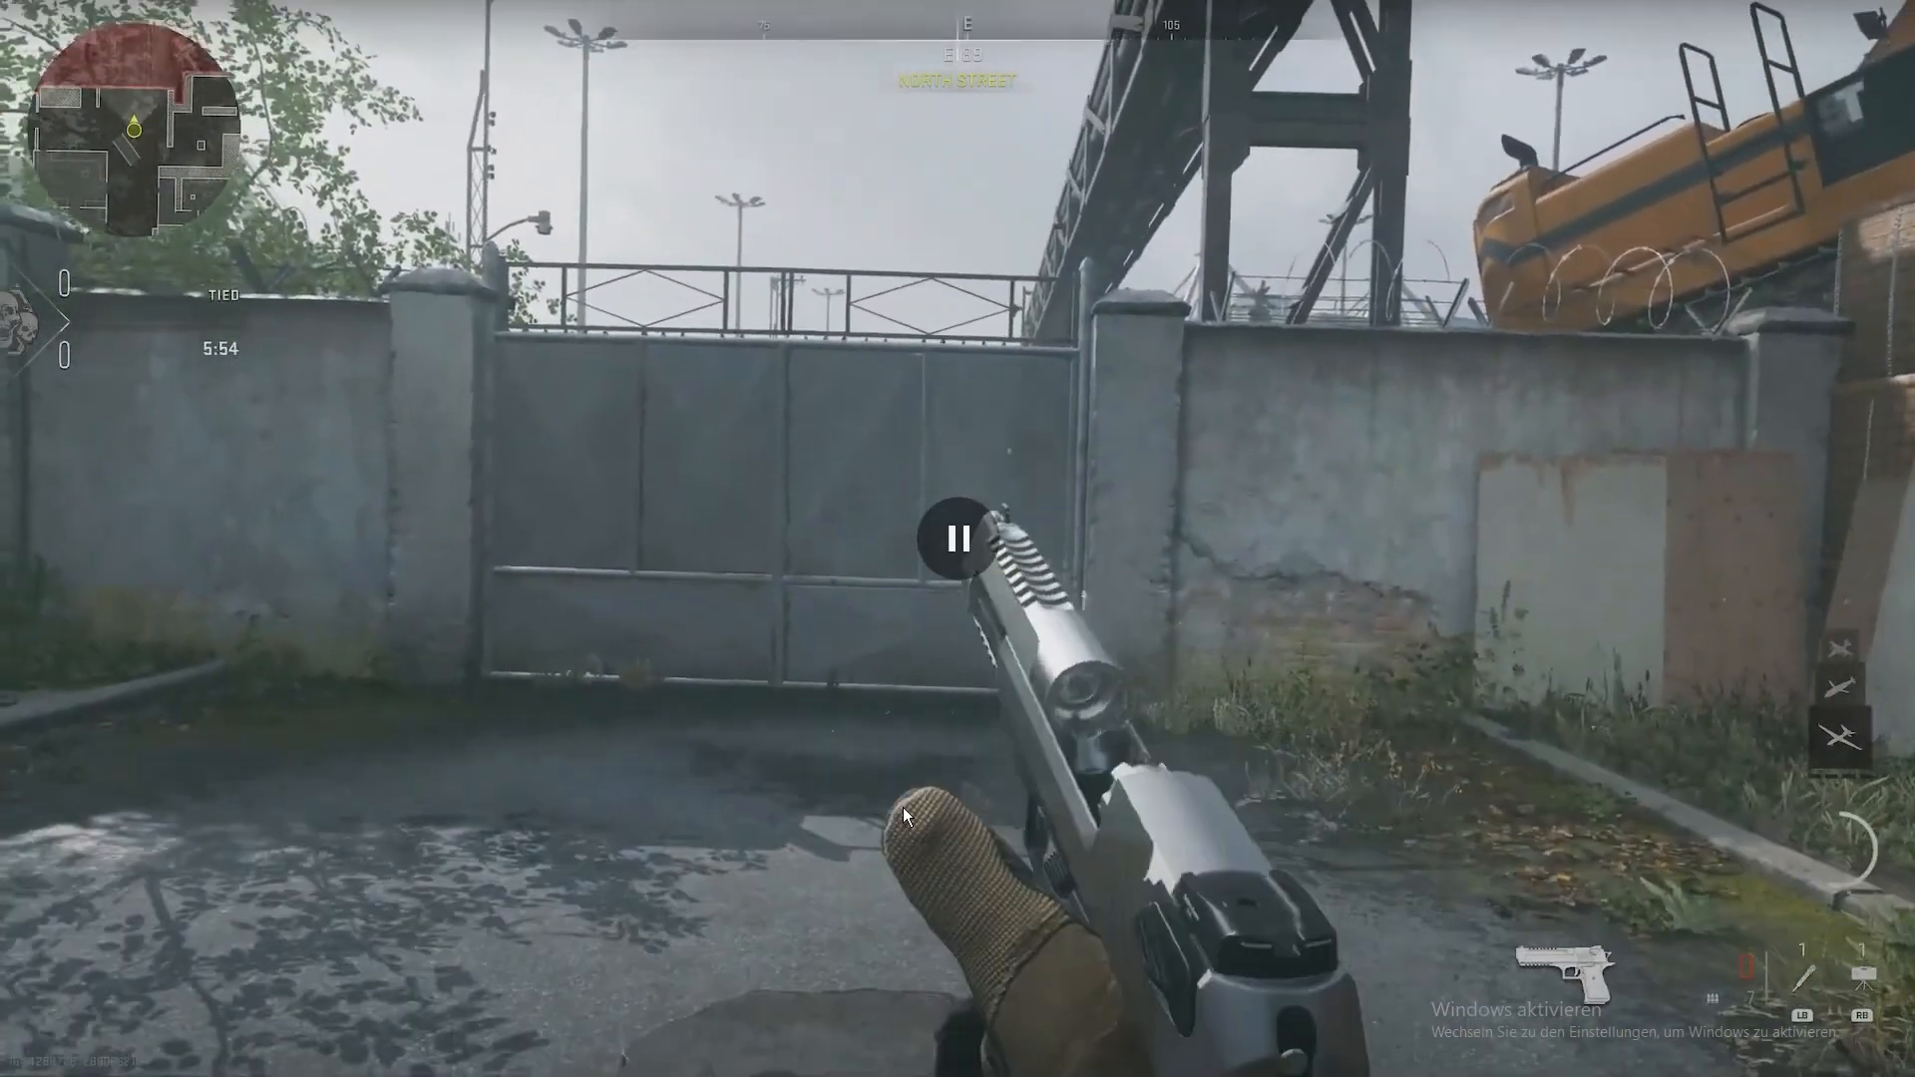
{"action": "left_click", "coordinate": [902, 806]}
{"action": "key", "text": "Left"}
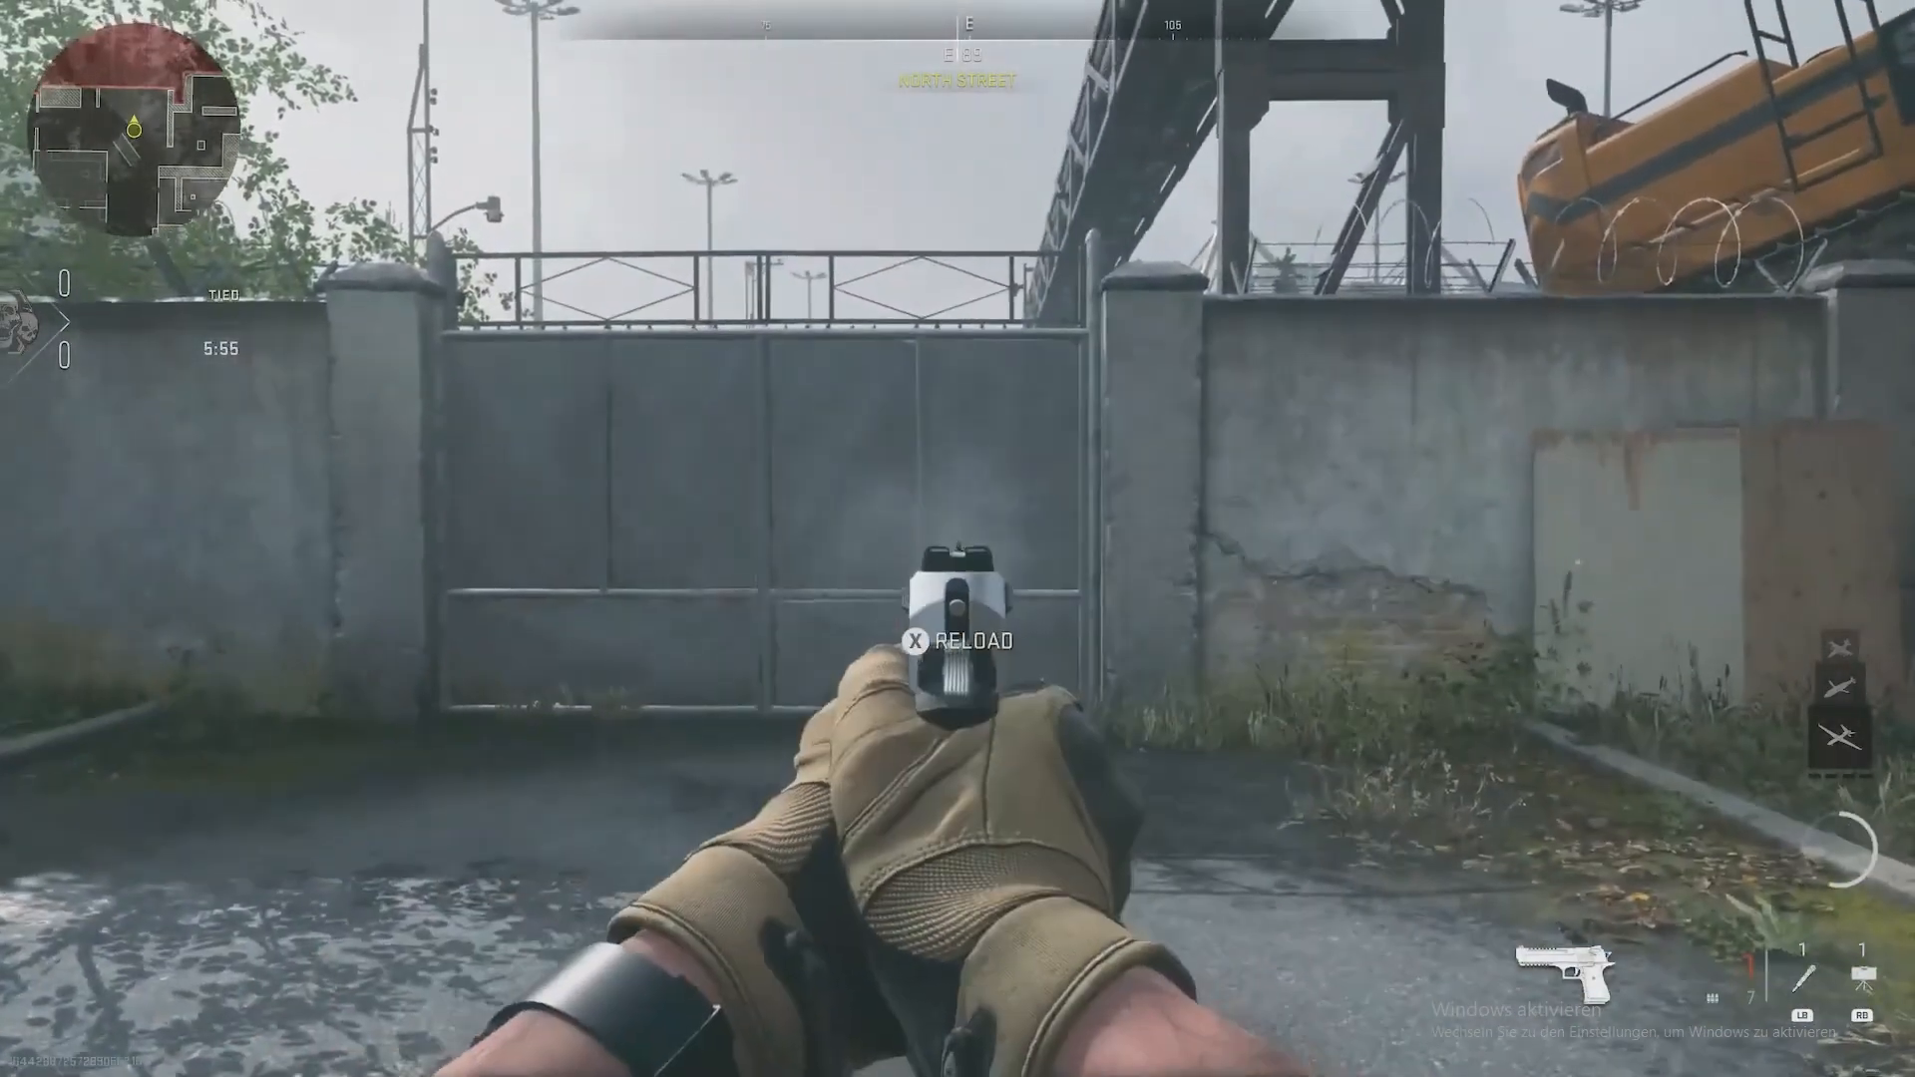
{"action": "left_click", "coordinate": [903, 808]}
{"action": "left_click", "coordinate": [903, 808]}
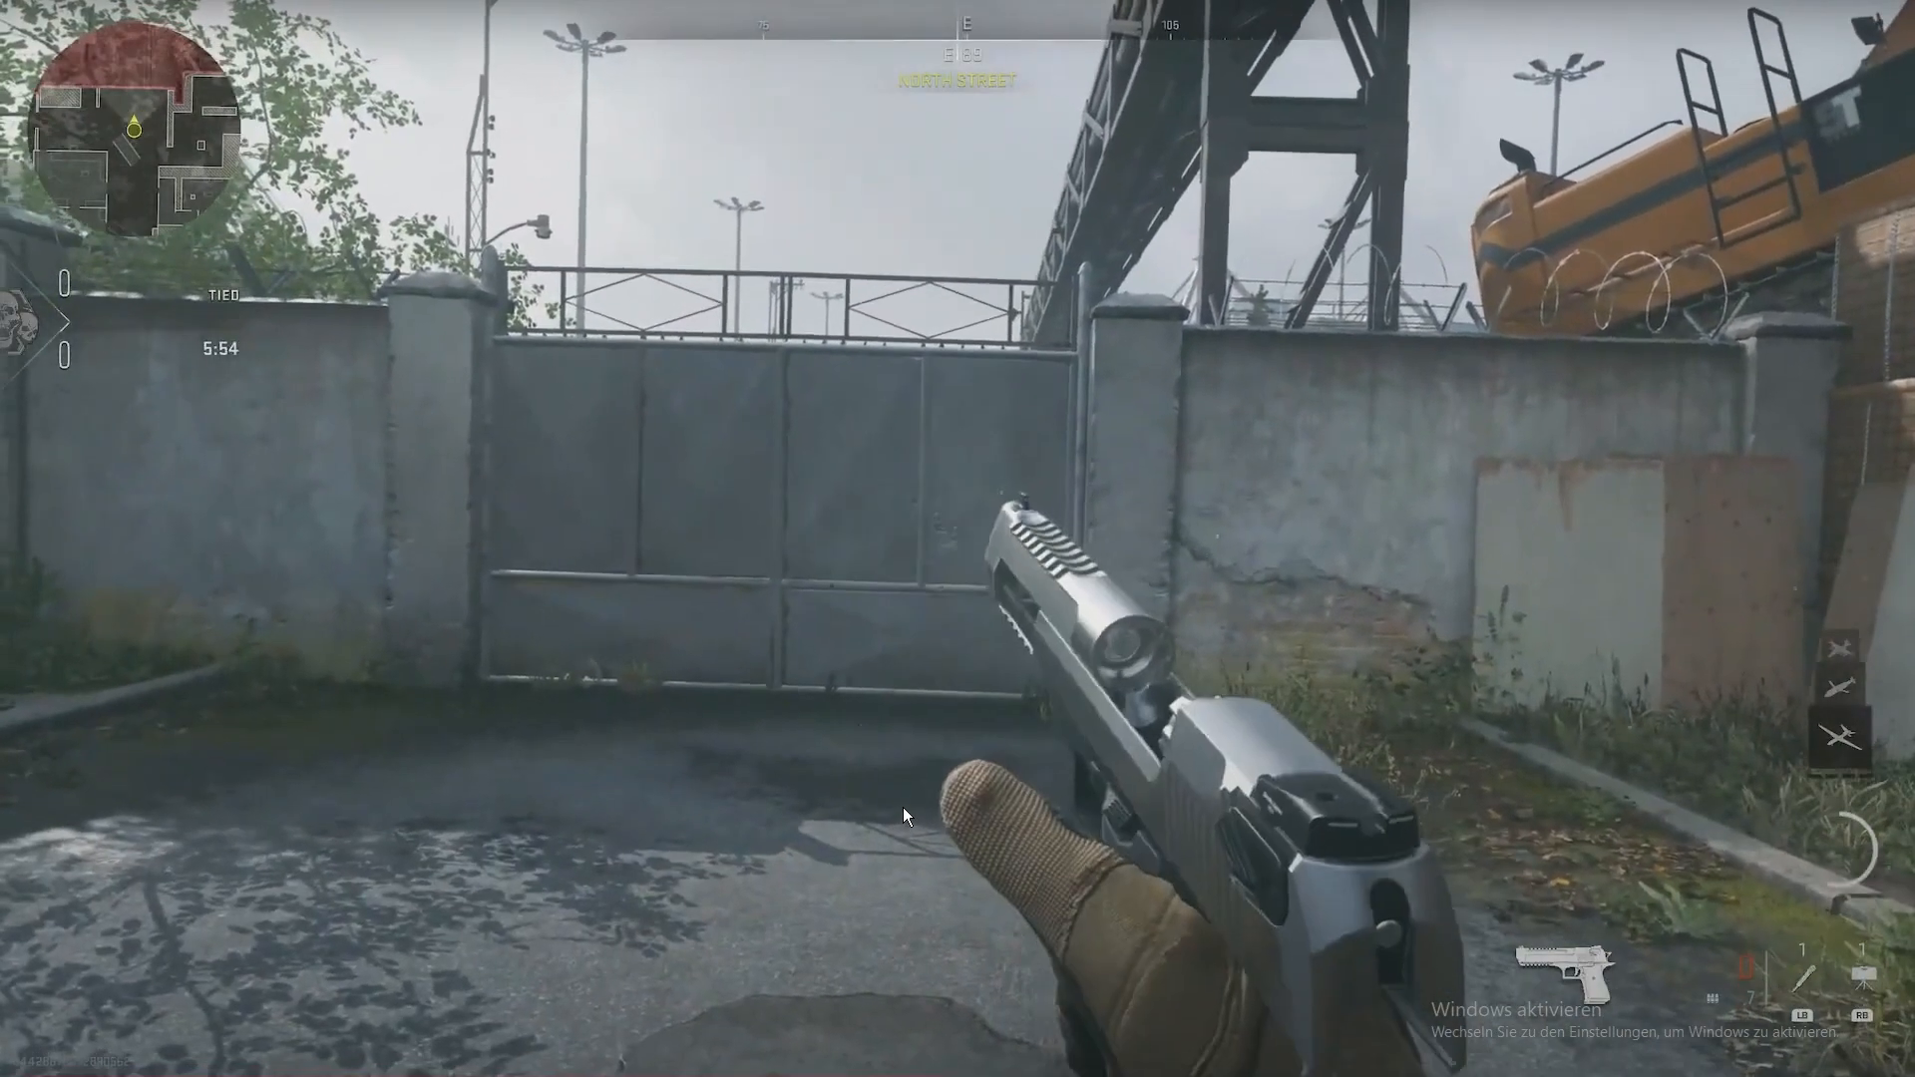
{"action": "key", "text": "Escape"}
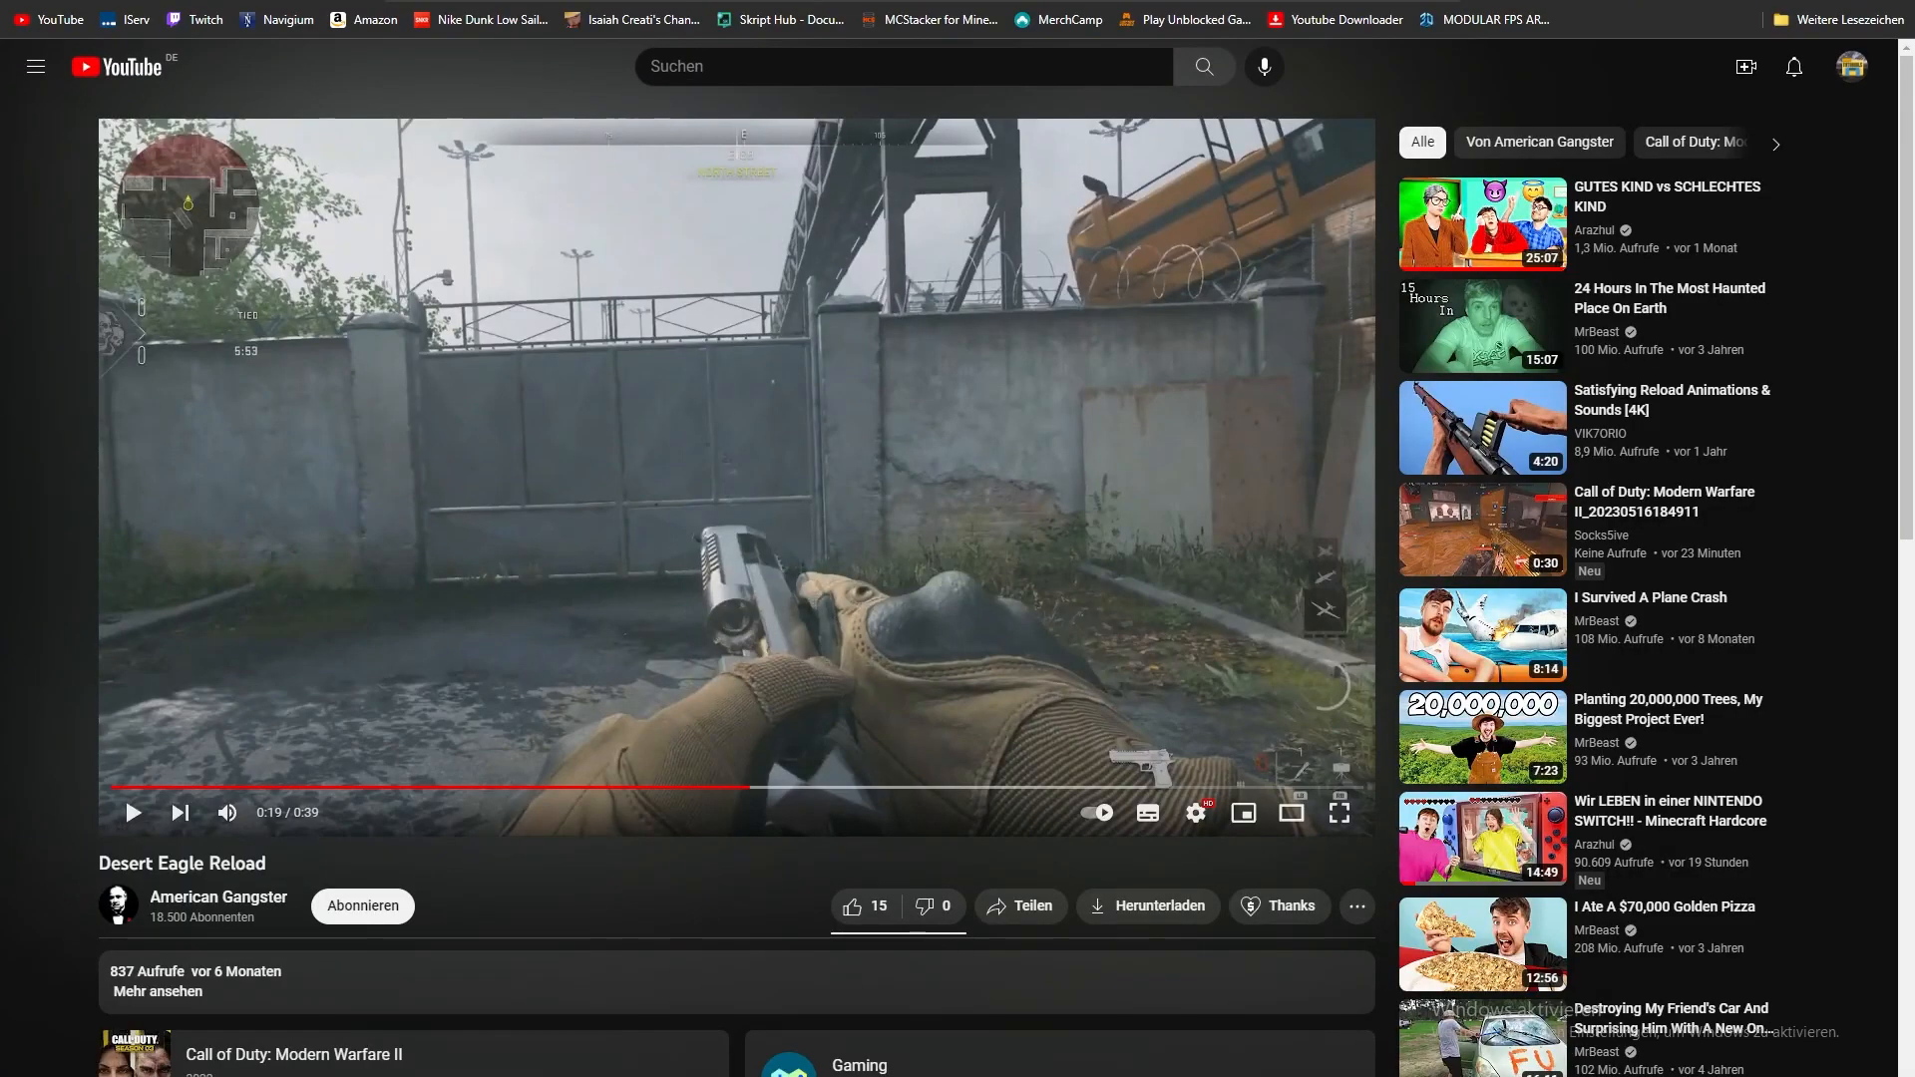
{"action": "key", "text": "alt+Tab"}
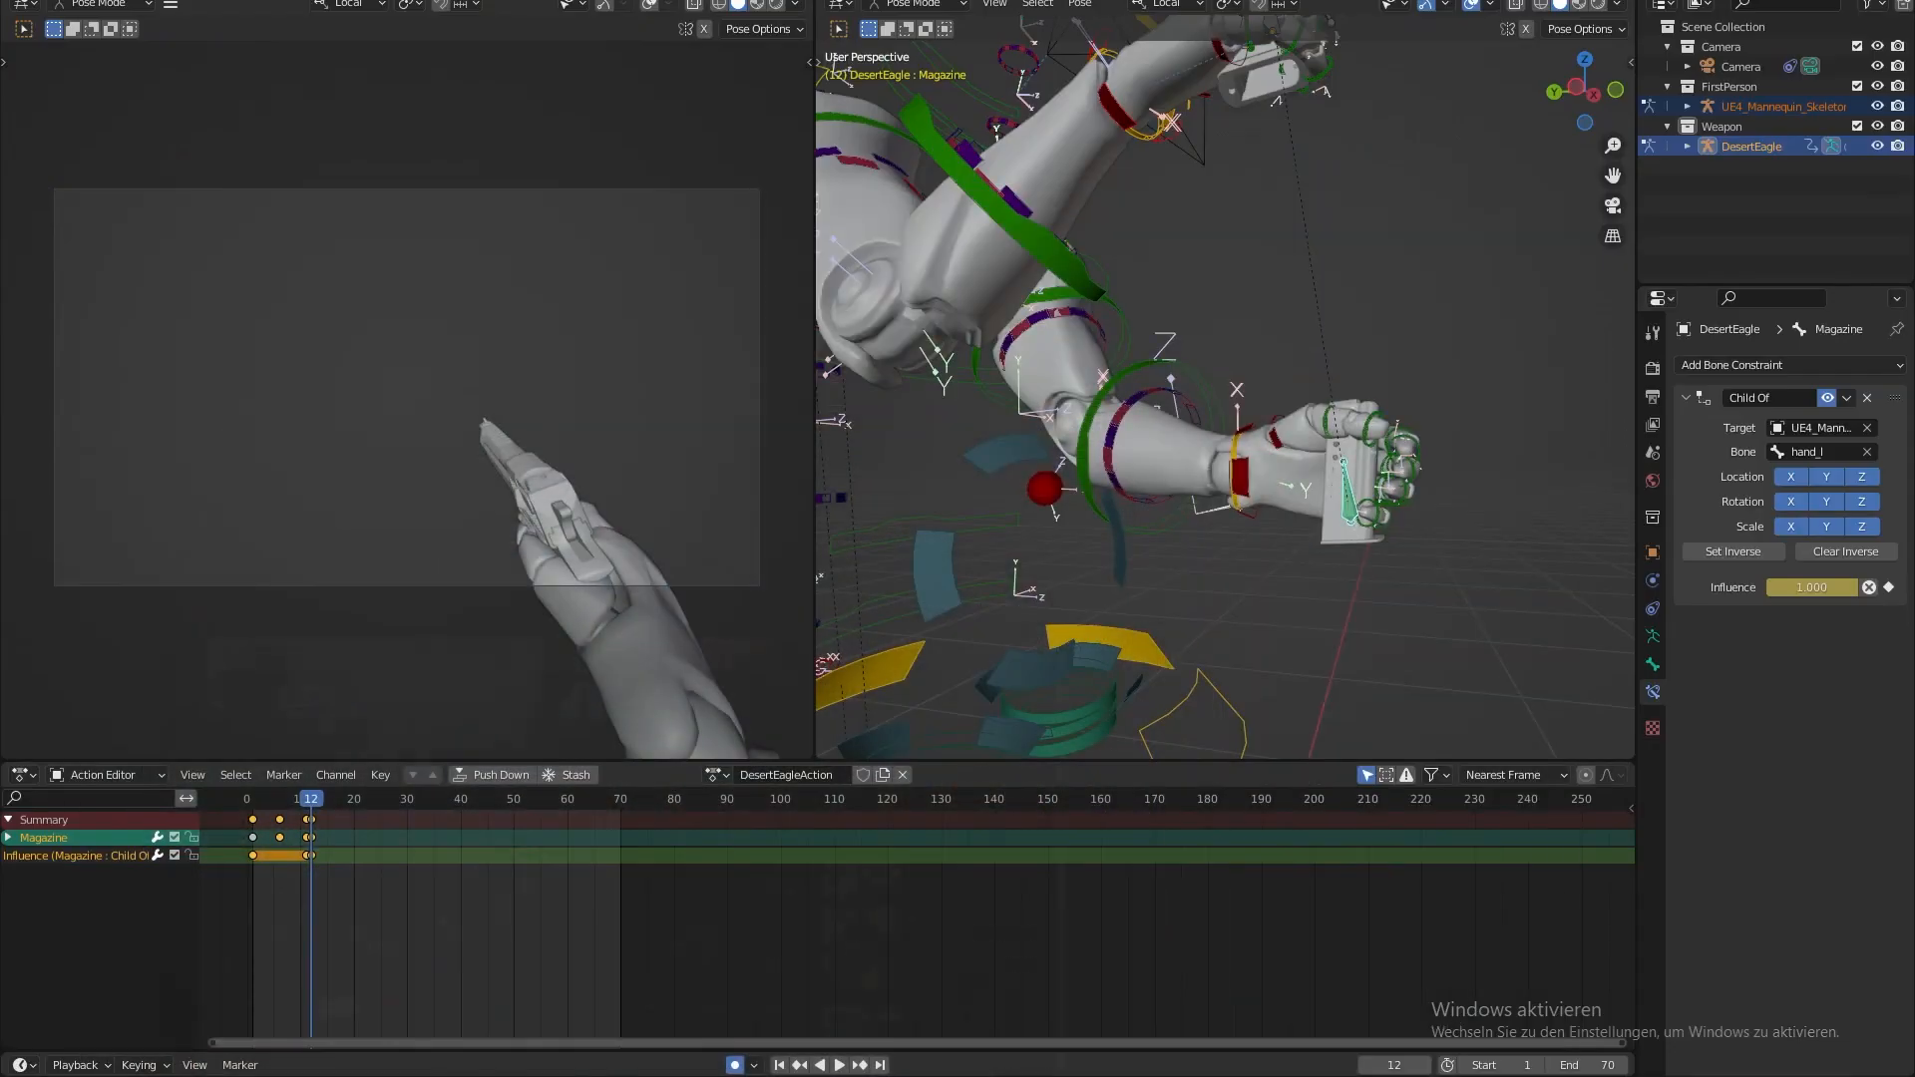
- Play the reload animation from the start to review it, stopping at frame 6
{"action": "left_click", "coordinate": [262, 804]}
{"action": "key", "text": "space"}
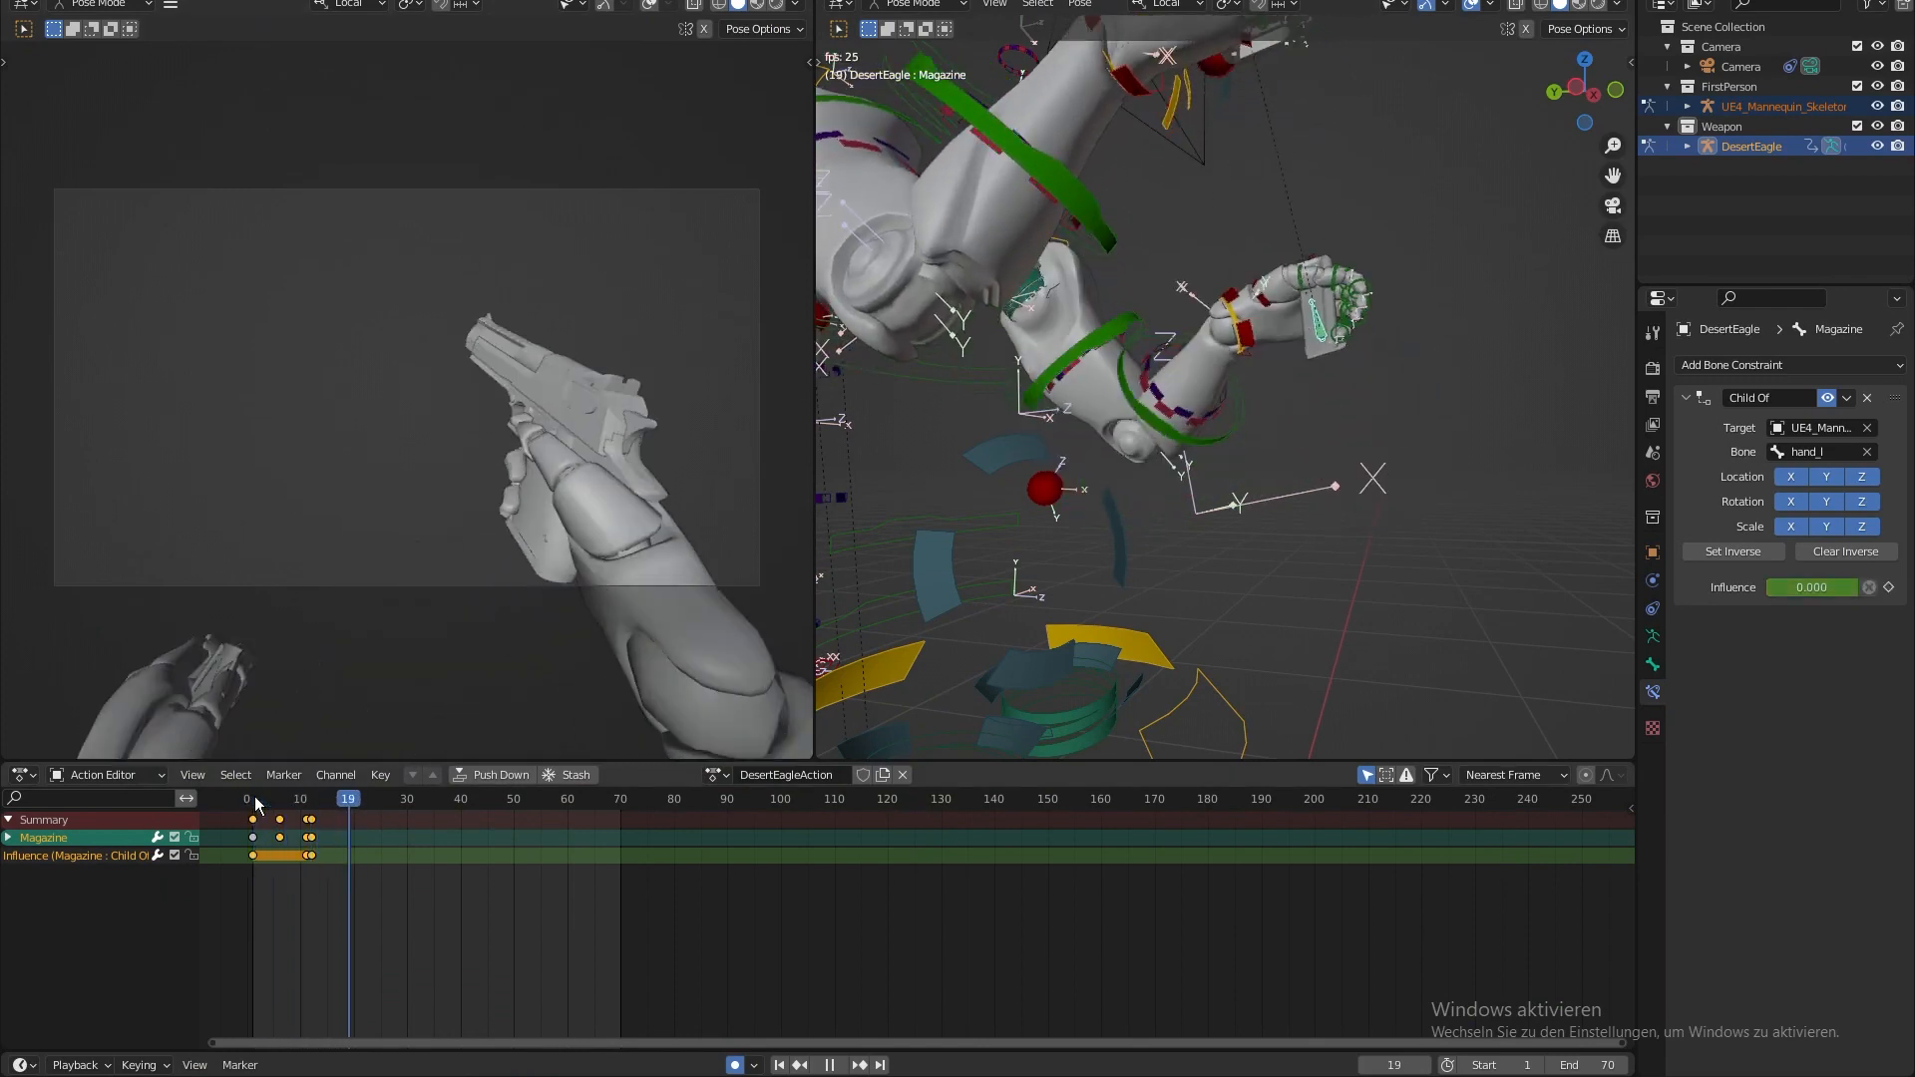
{"action": "left_click_drag", "start_coordinate": [255, 798], "coordinate": [281, 804]}
{"action": "middle_click_drag", "start_coordinate": [1201, 442], "coordinate": [1173, 361]}
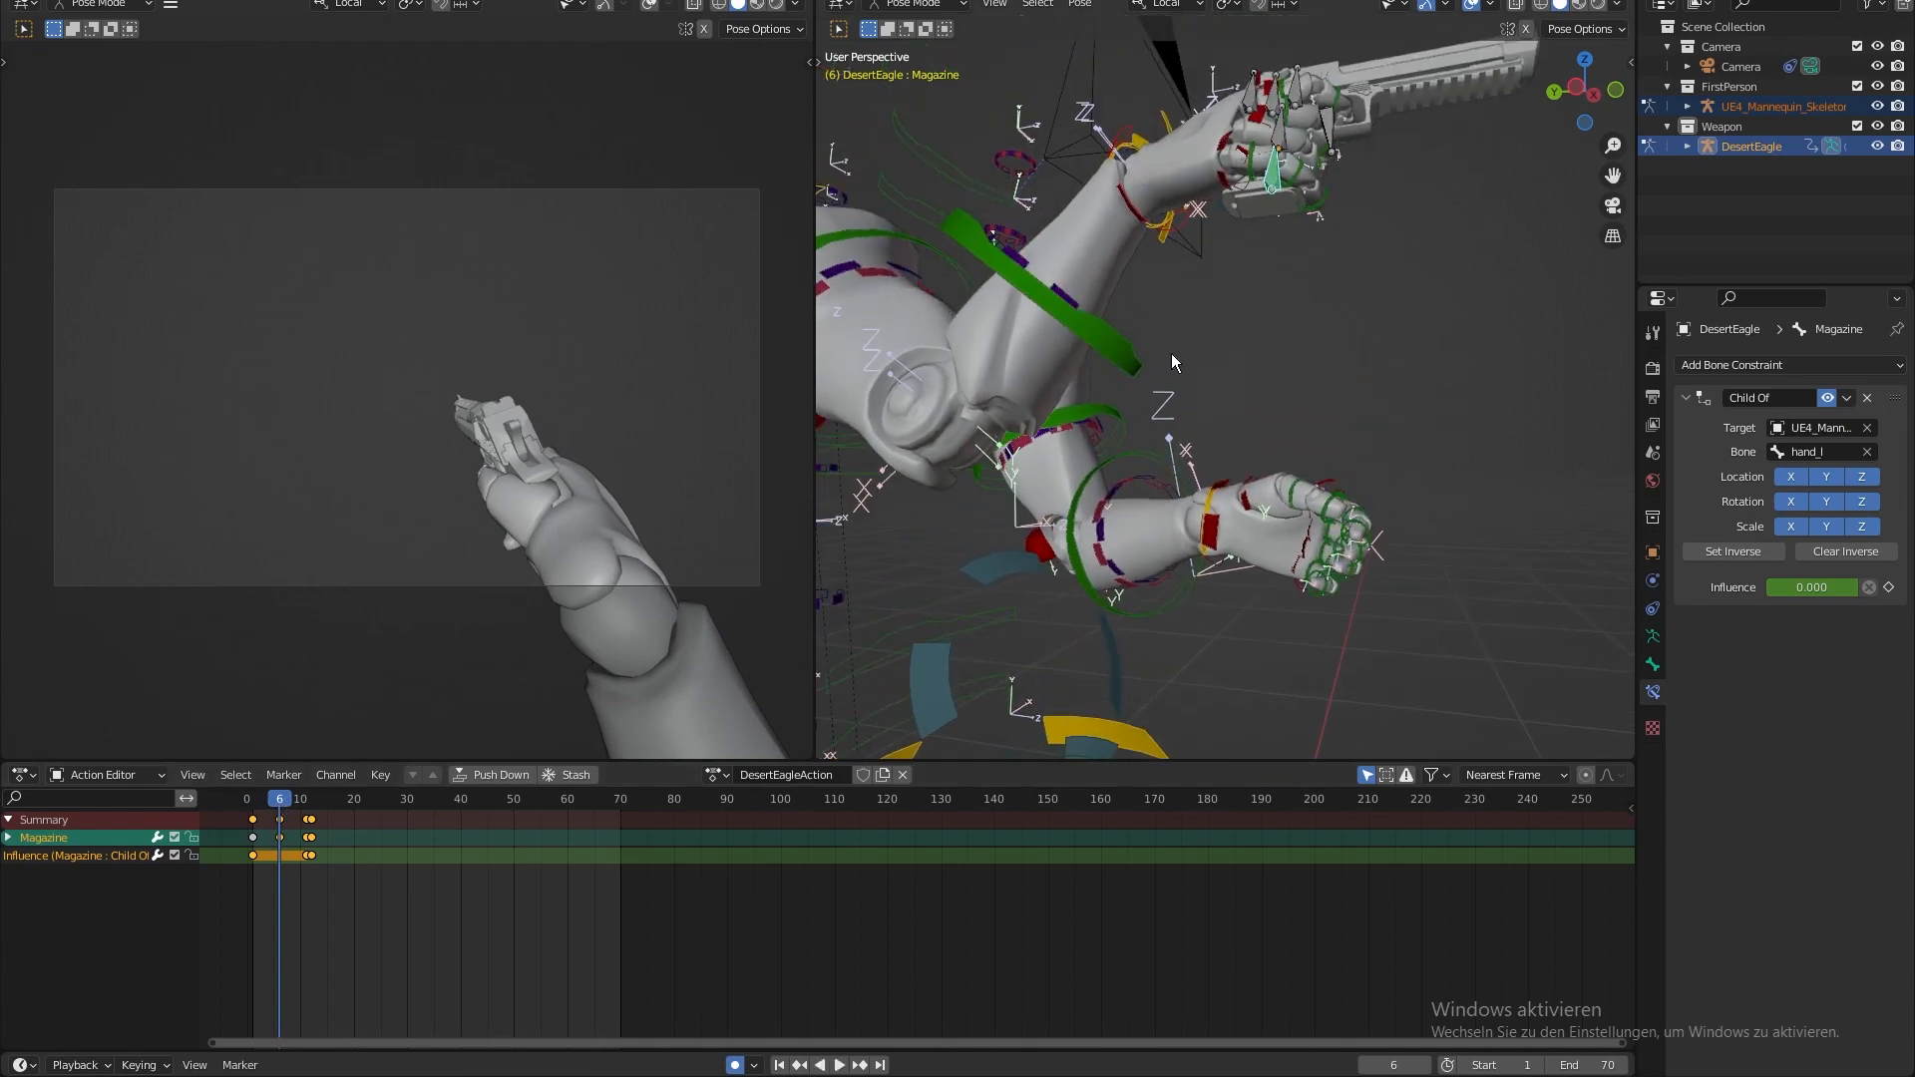
- At frame 6, move the right hand bone TB_hand_r to a new position using the top view
{"action": "left_click", "coordinate": [1137, 211]}
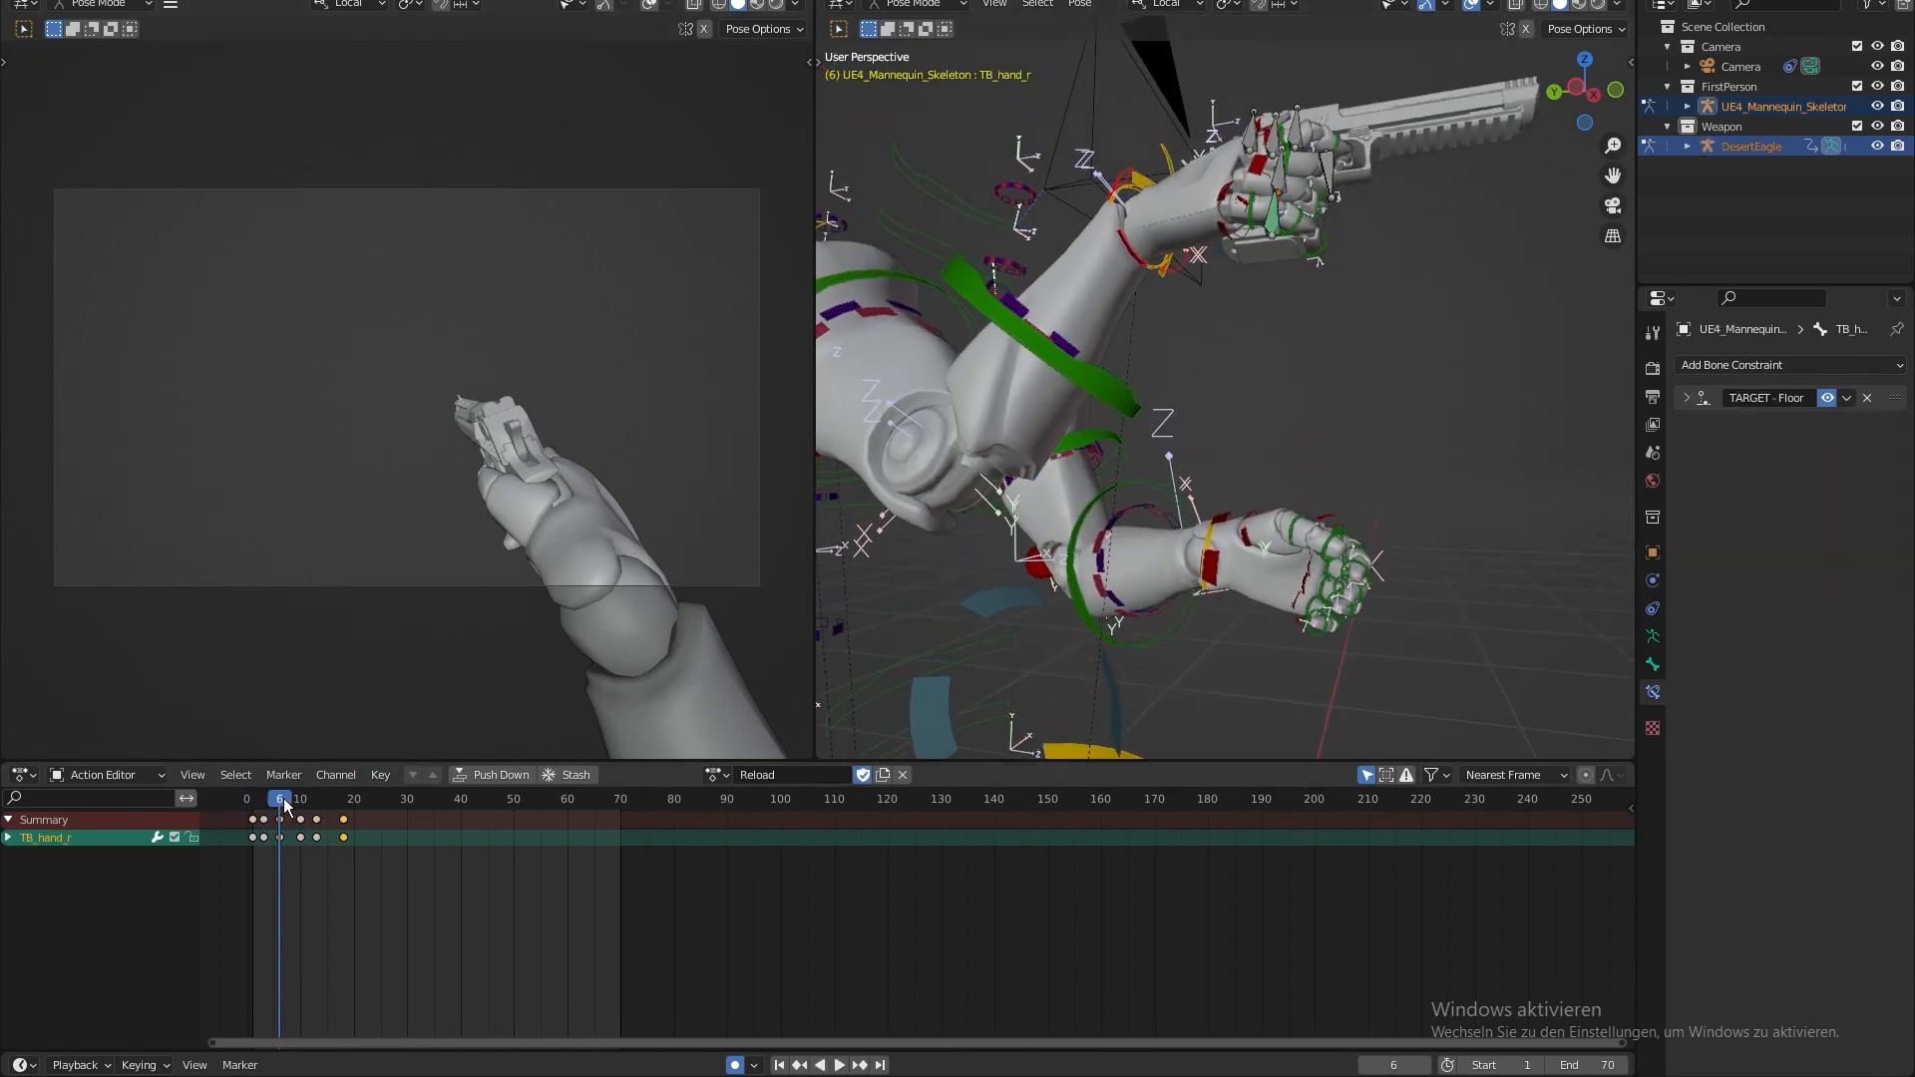
{"action": "left_click_drag", "start_coordinate": [284, 798], "coordinate": [279, 798]}
{"action": "middle_click_drag", "start_coordinate": [1079, 462], "coordinate": [1086, 486], "text": "shift"}
{"action": "key", "text": "KP_7"}
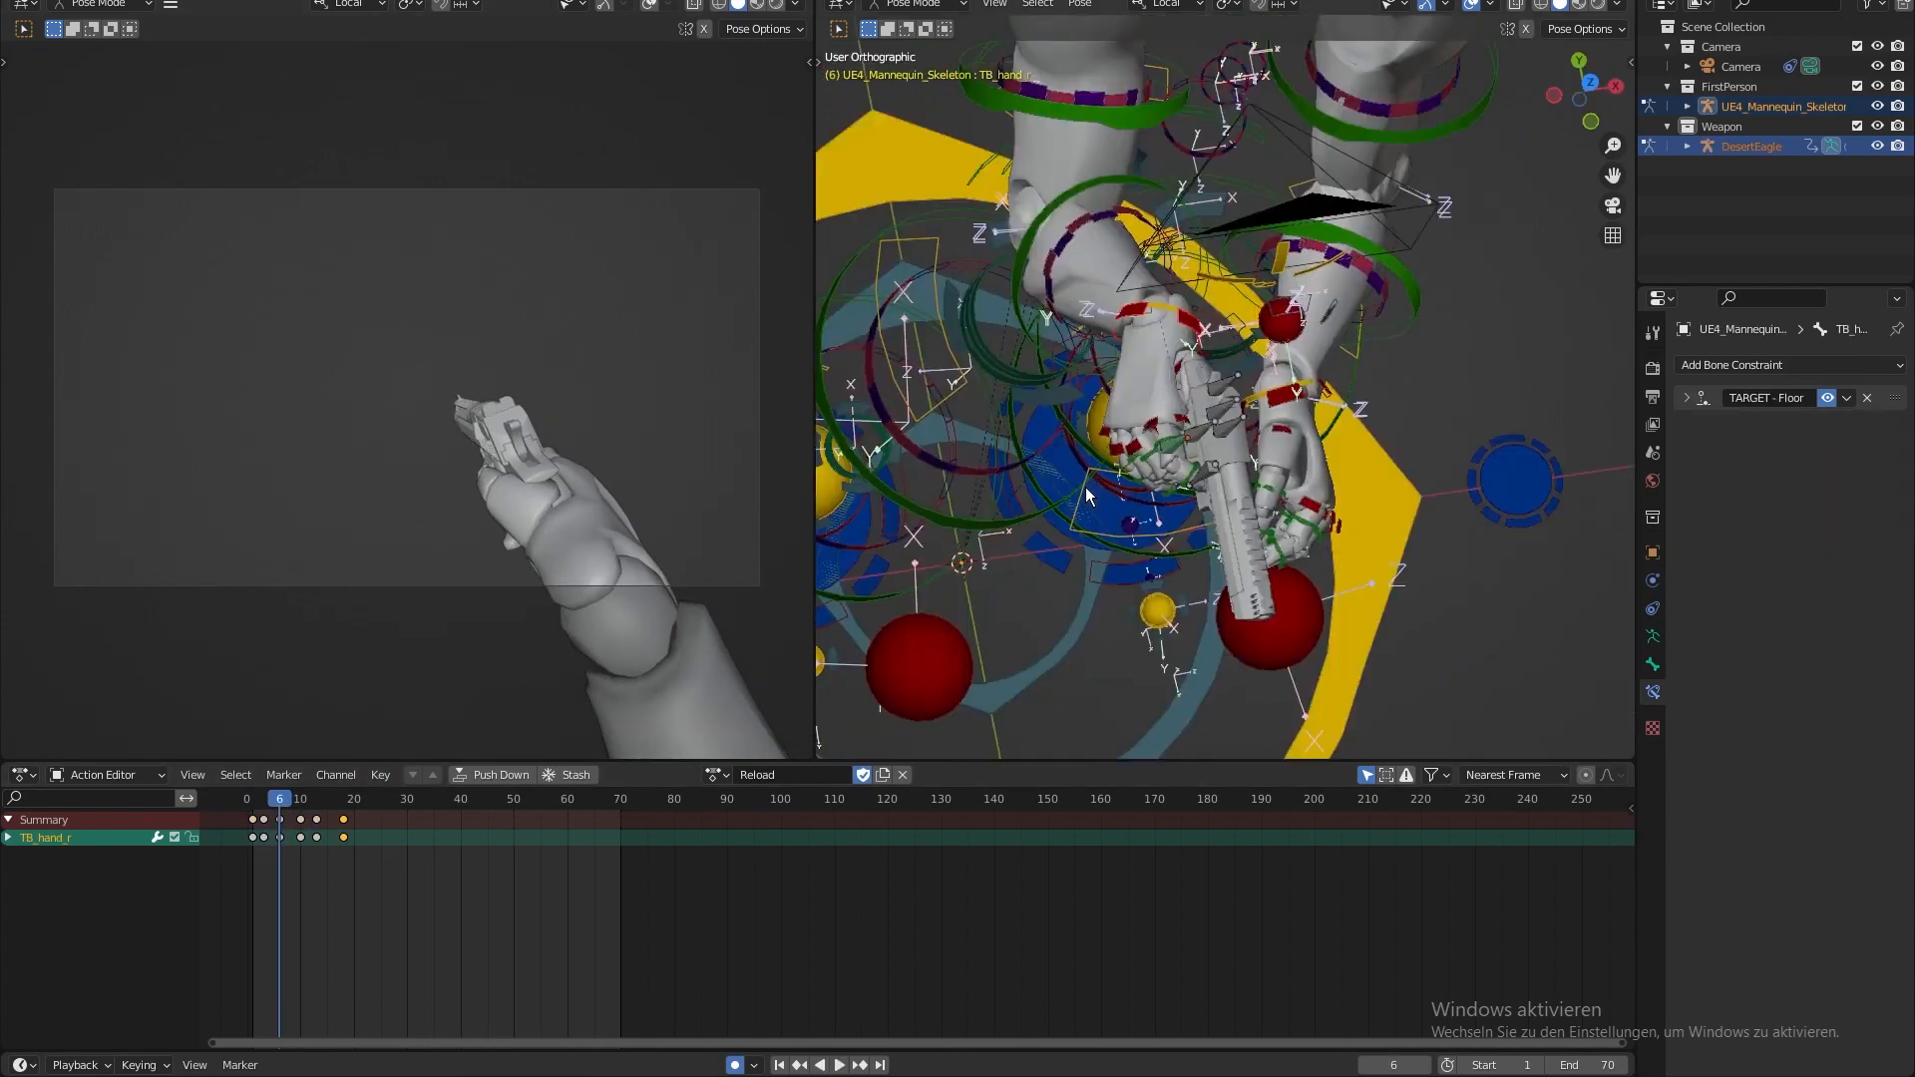
{"action": "key", "text": "g"}
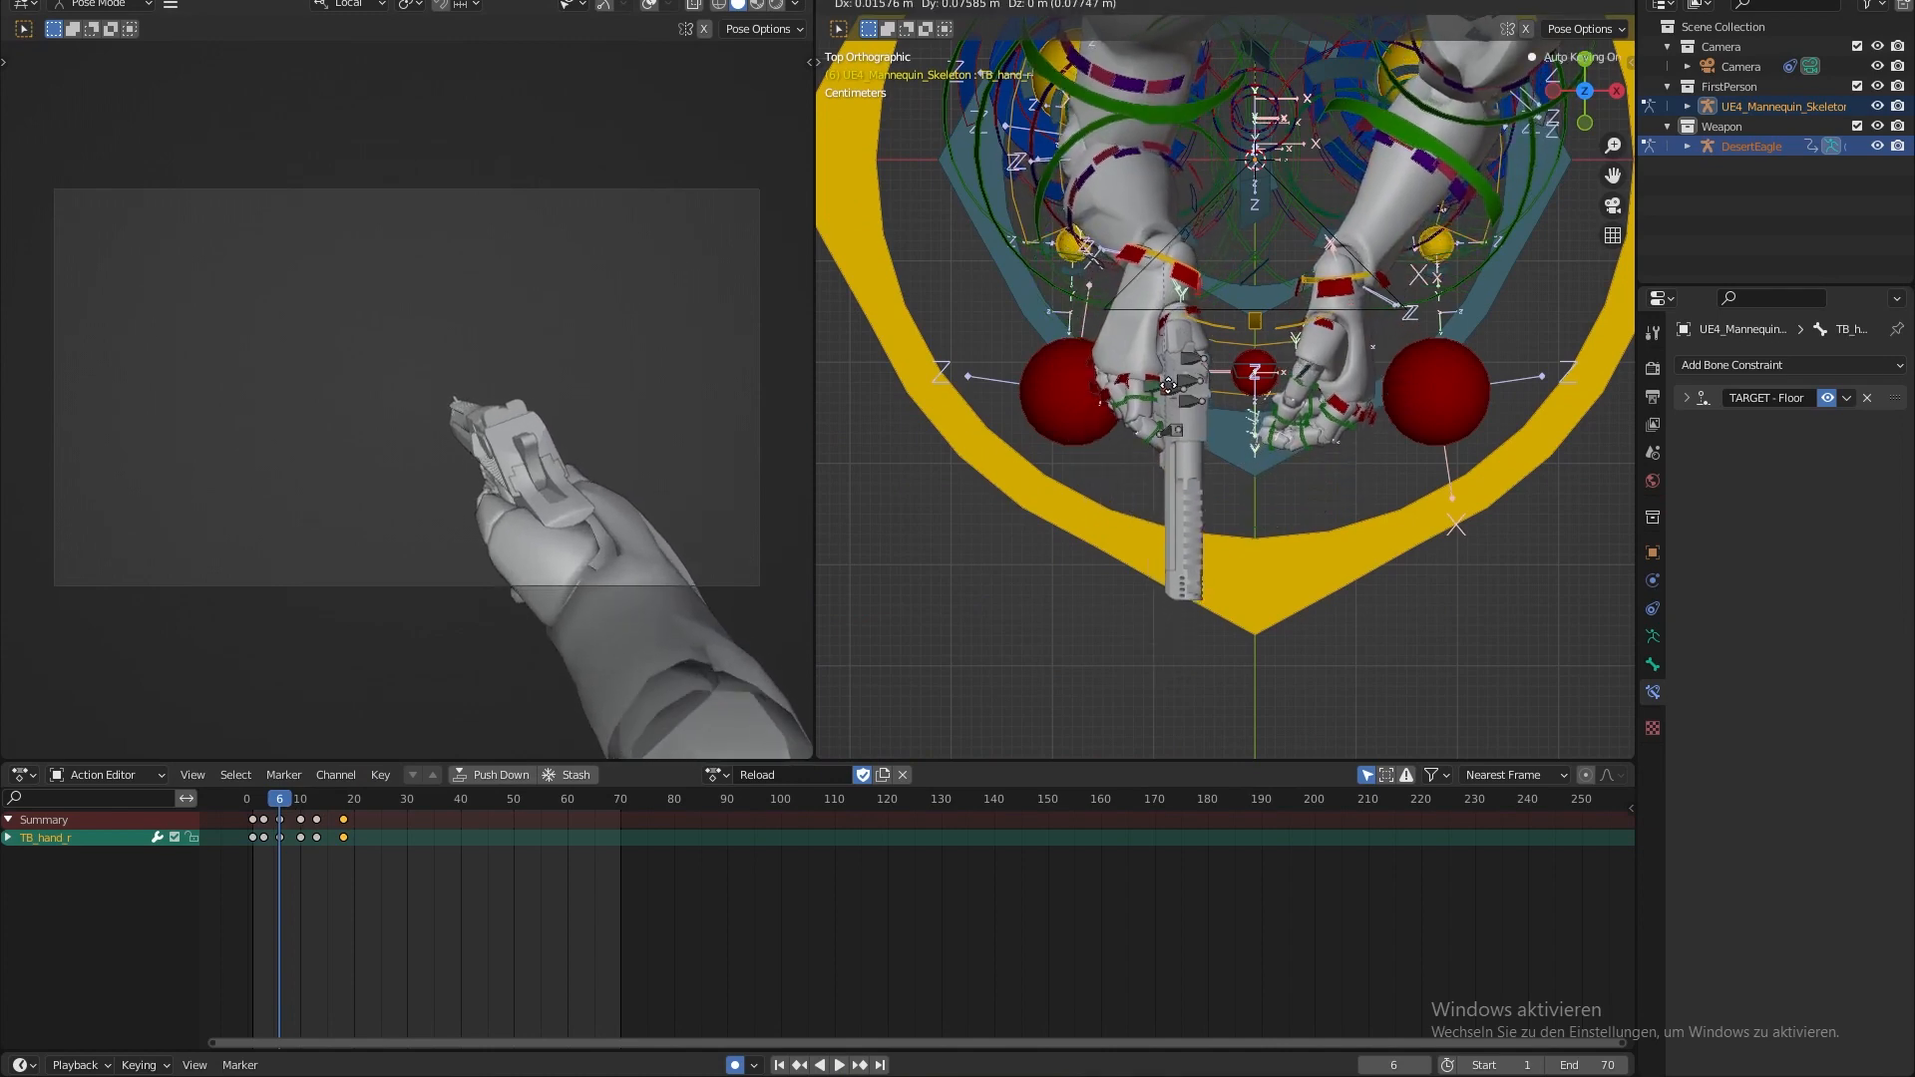
{"action": "left_click", "coordinate": [1157, 399]}
- At frame 18, rotate and move TB_hand_r in the right side view, checking the pose from the top view
{"action": "left_click_drag", "start_coordinate": [282, 801], "coordinate": [346, 800]}
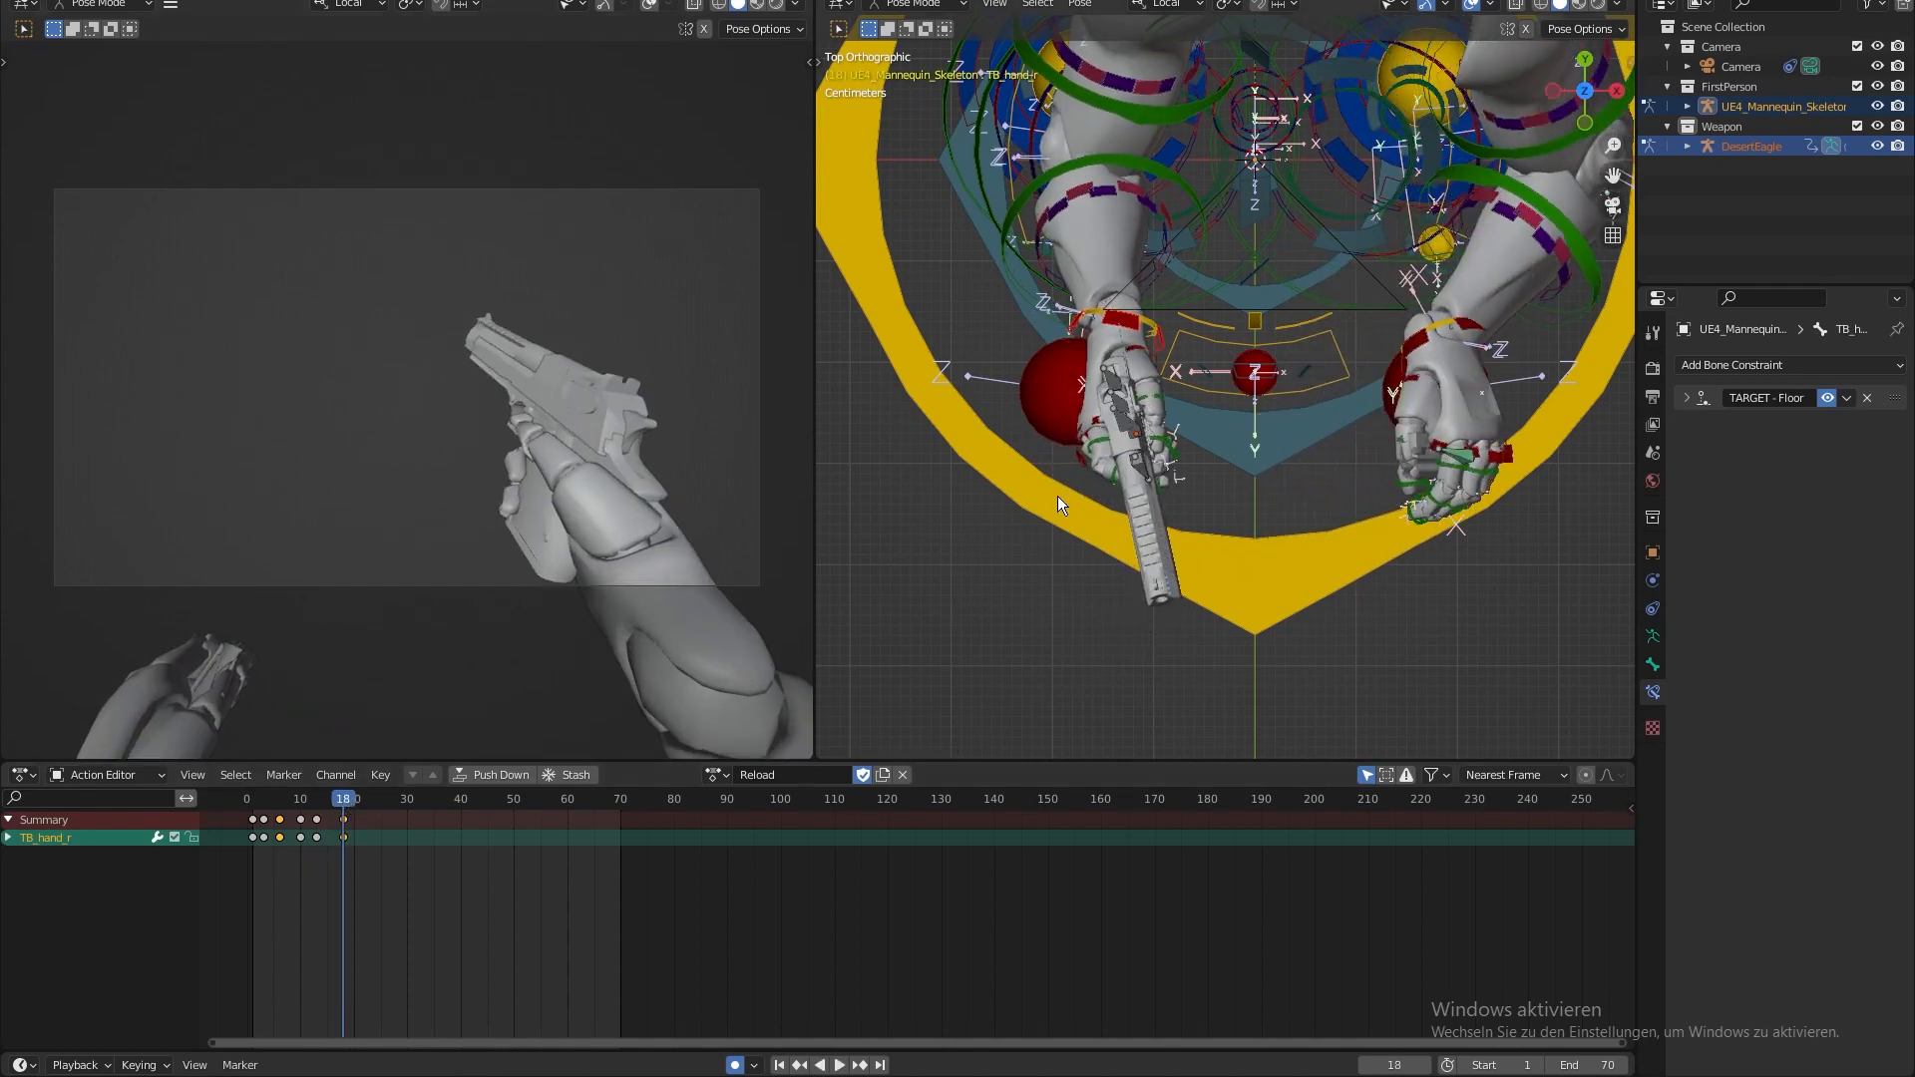
{"action": "key", "text": "KP_3"}
{"action": "key", "text": "r"}
{"action": "left_click", "coordinate": [1355, 135]}
{"action": "key", "text": "g"}
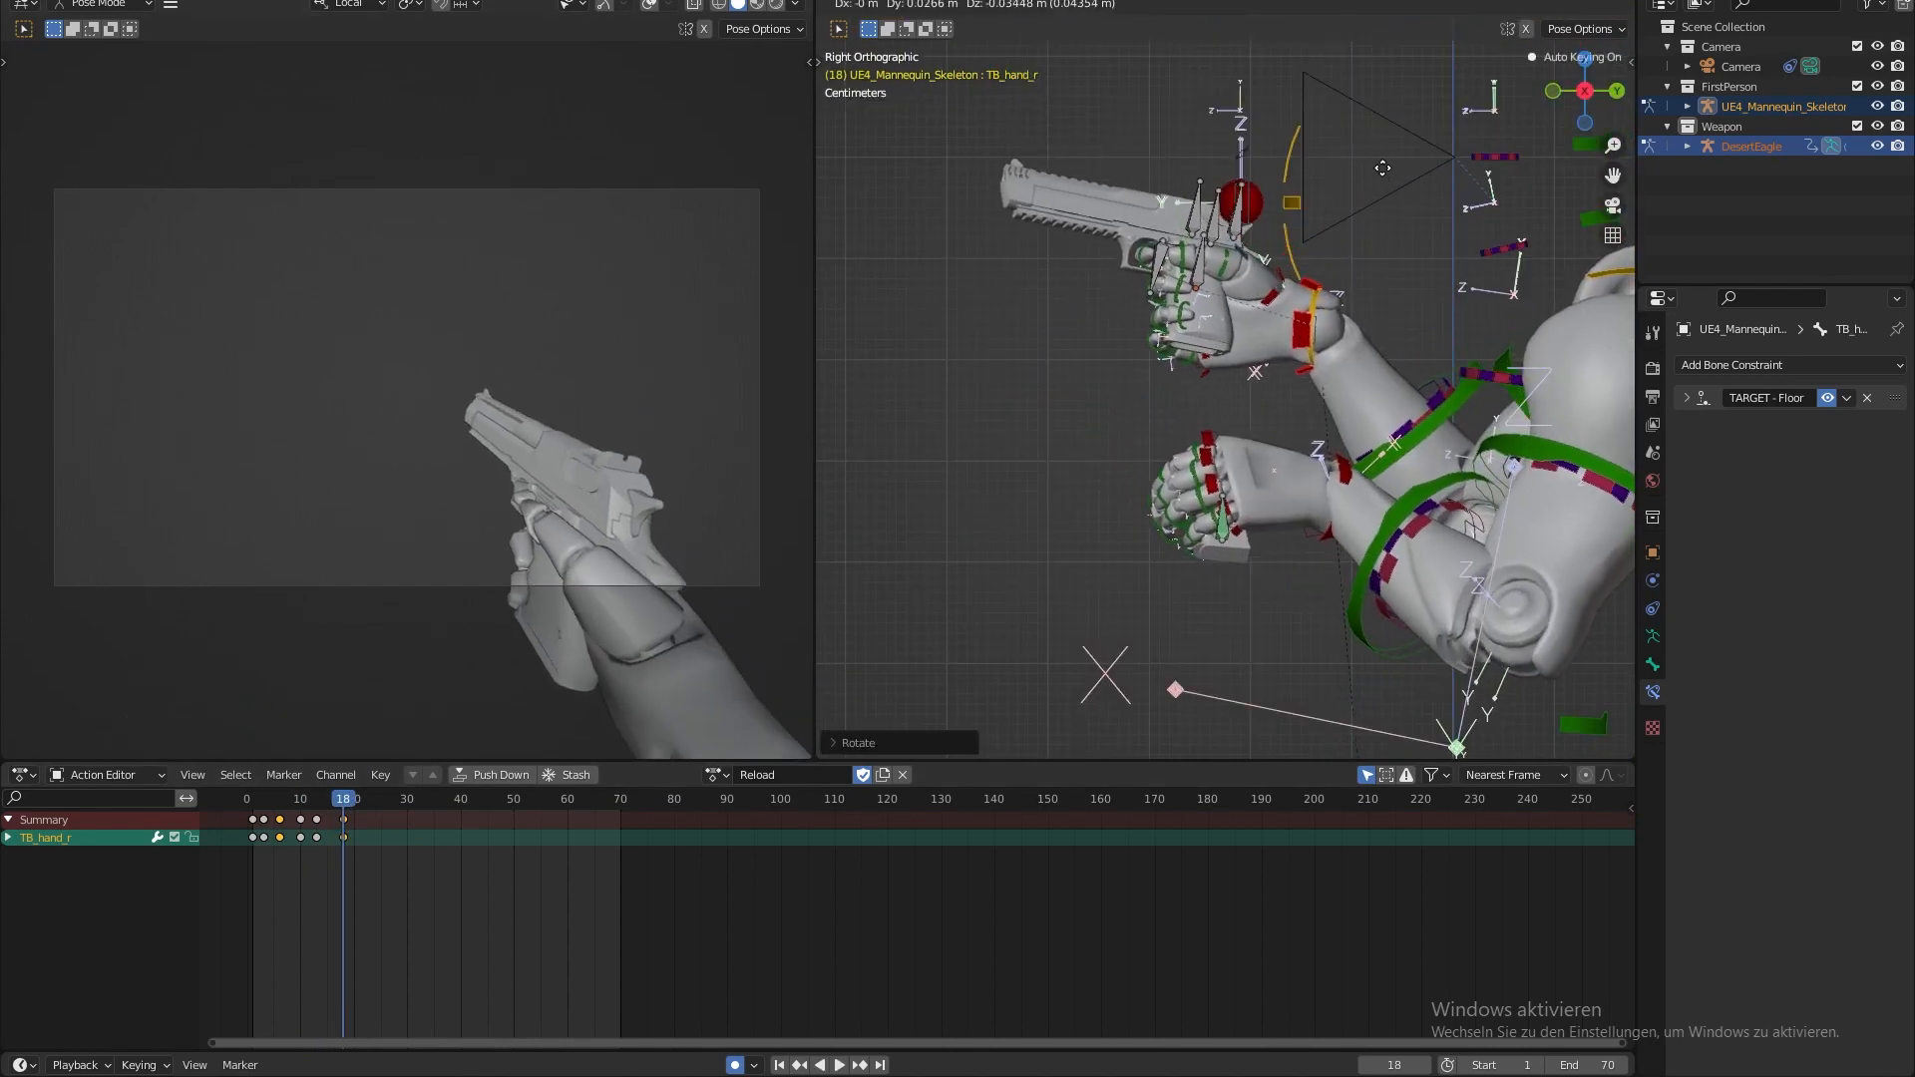
{"action": "left_click", "coordinate": [1375, 147]}
{"action": "middle_click_drag", "start_coordinate": [1316, 214], "coordinate": [1325, 258], "text": "shift"}
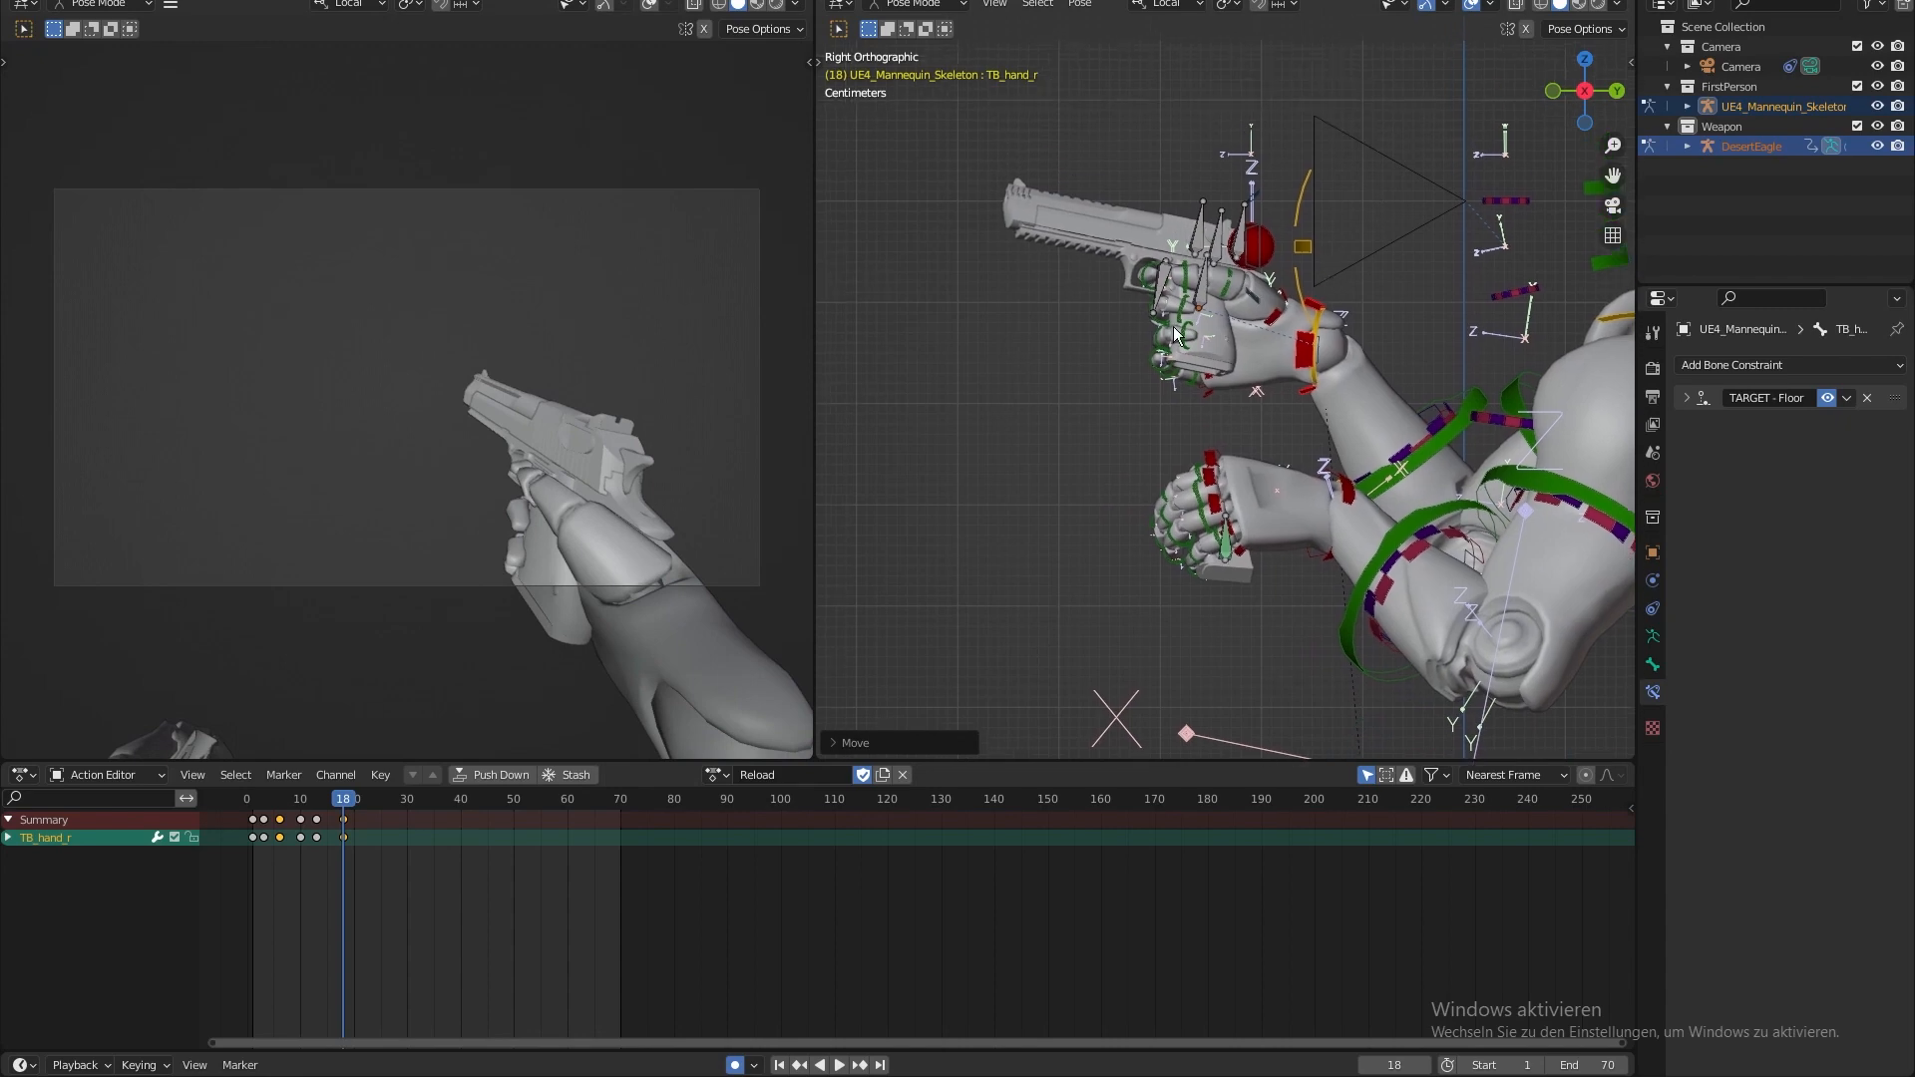
{"action": "key", "text": "KP_1"}
{"action": "key", "text": "KP_7"}
{"action": "middle_click_drag", "start_coordinate": [1172, 326], "coordinate": [1181, 340], "text": "shift"}
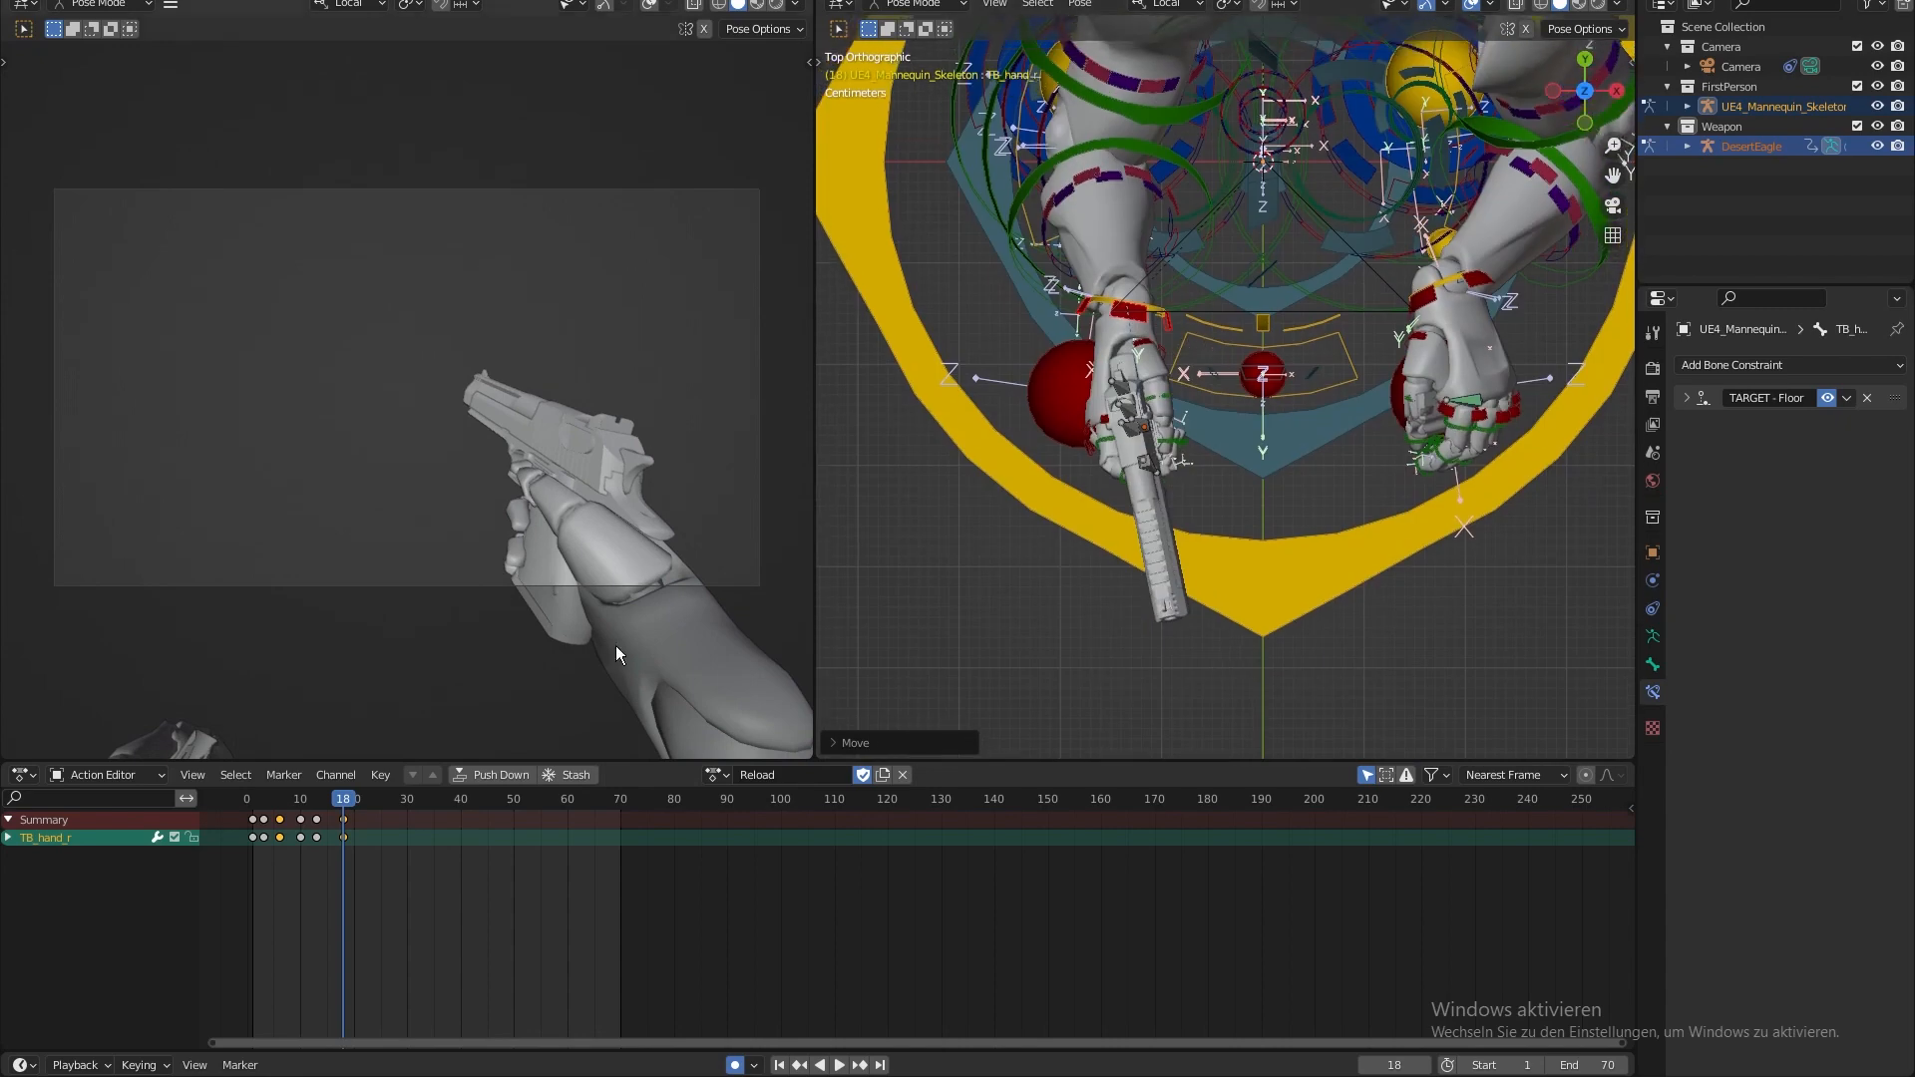
- Try new positions for the TB_hand_r bone at frame 3 and a nearby frame, working in the right side view
{"action": "key", "text": "space"}
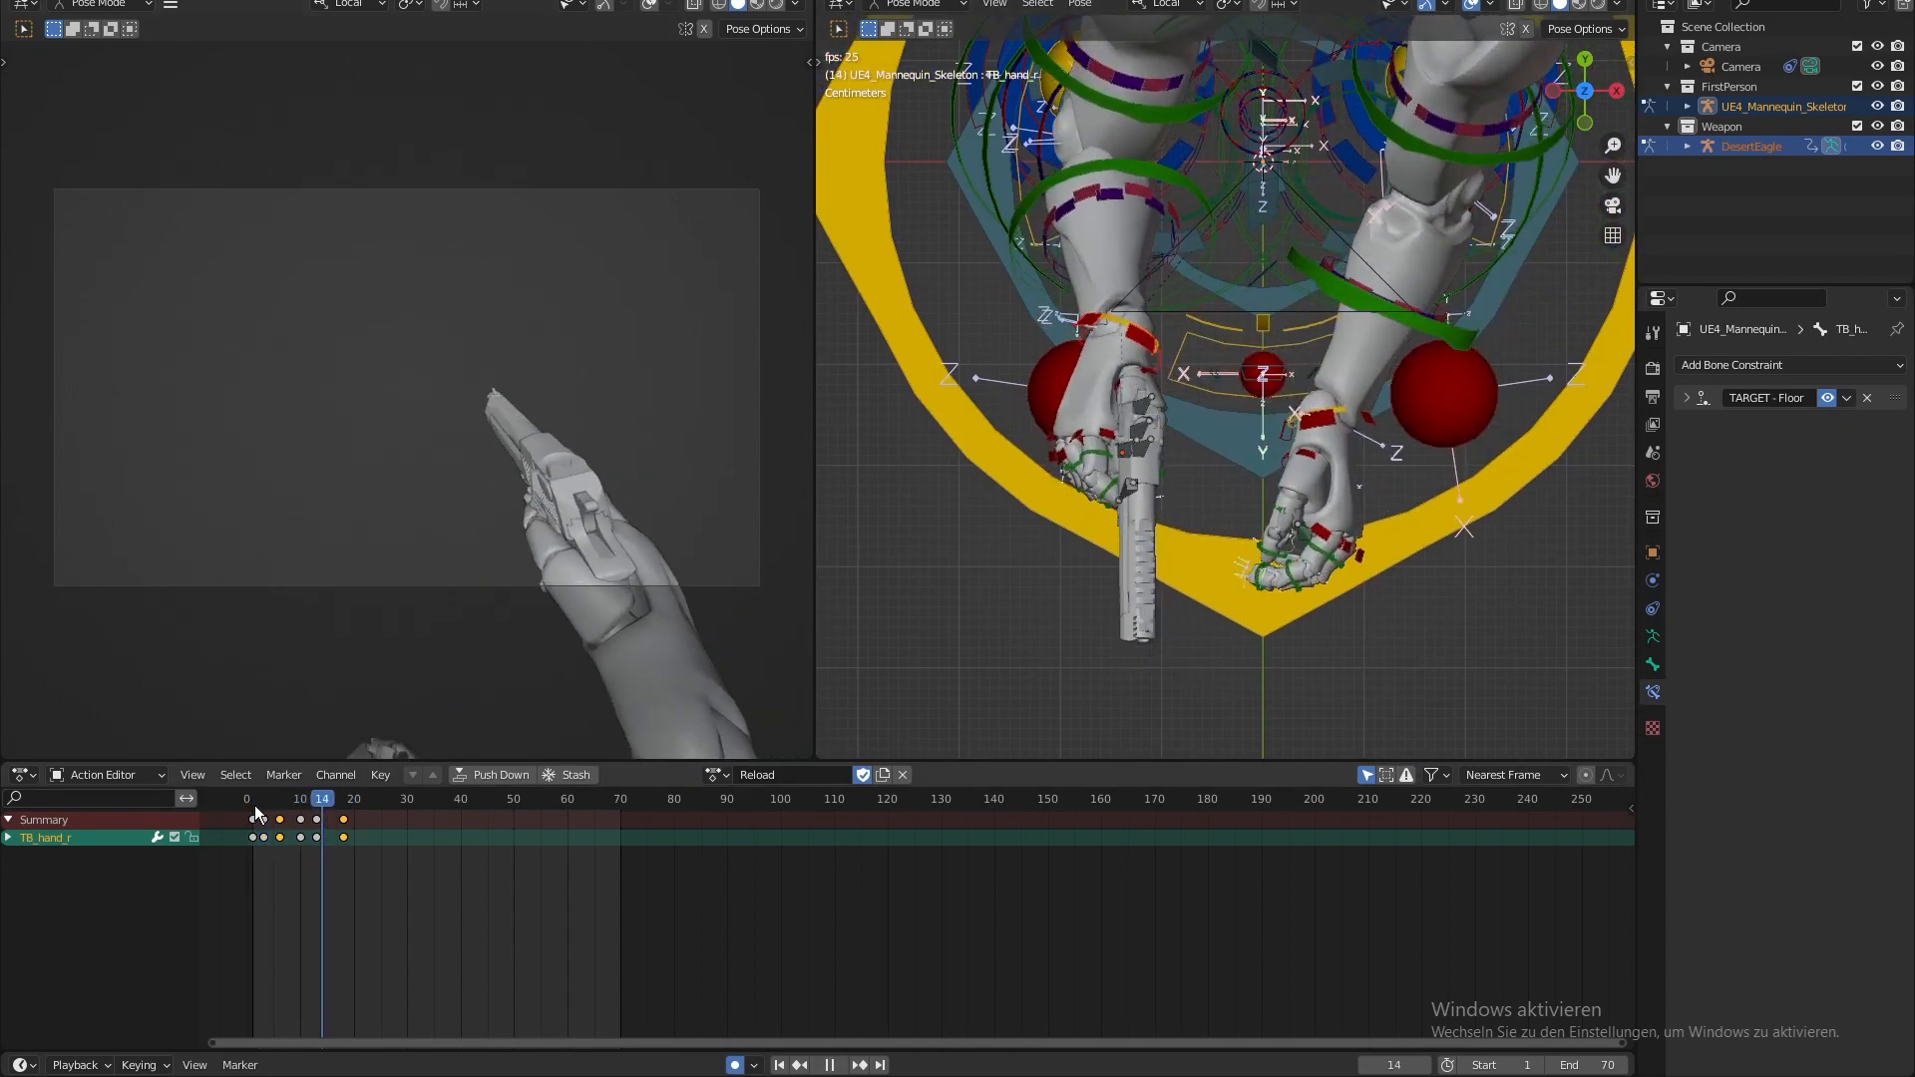
{"action": "left_click_drag", "start_coordinate": [254, 805], "coordinate": [266, 813]}
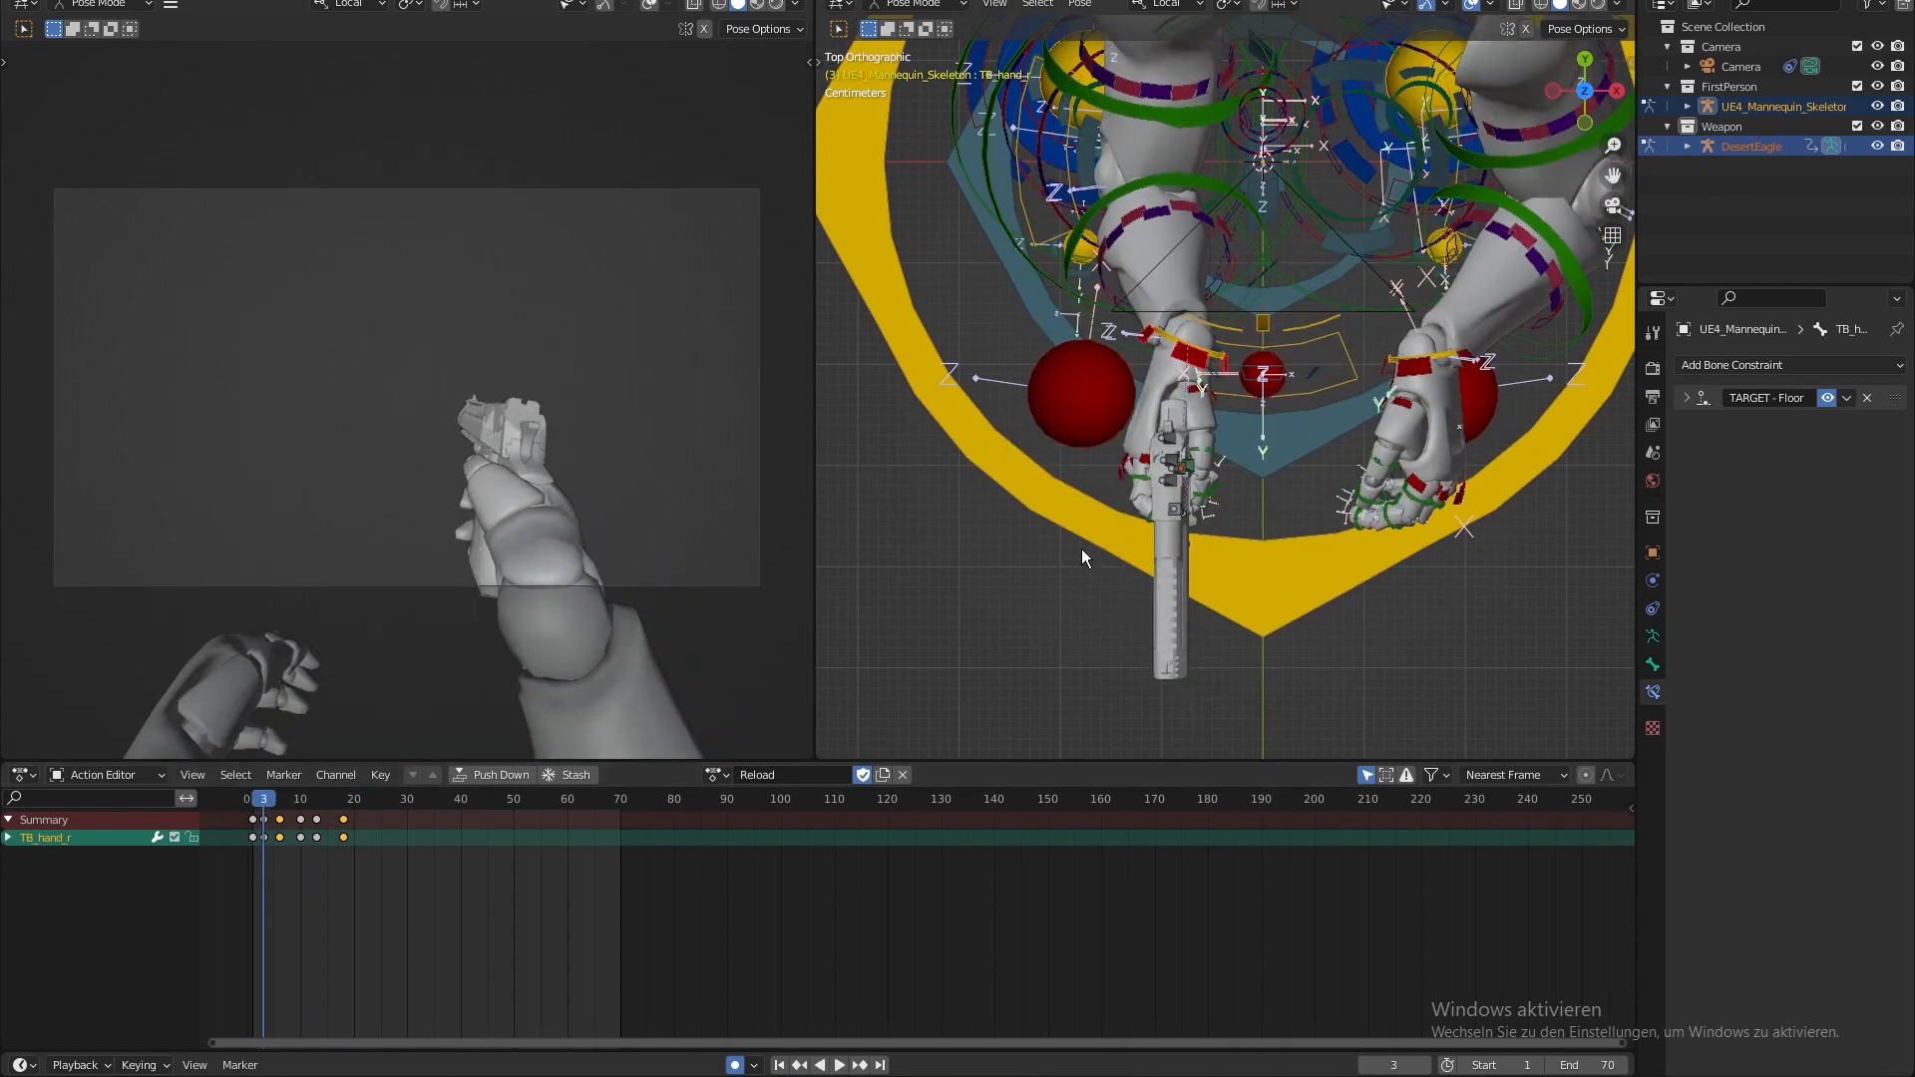
{"action": "key", "text": "KP_3"}
{"action": "key", "text": "g"}
{"action": "left_click", "coordinate": [736, 668]}
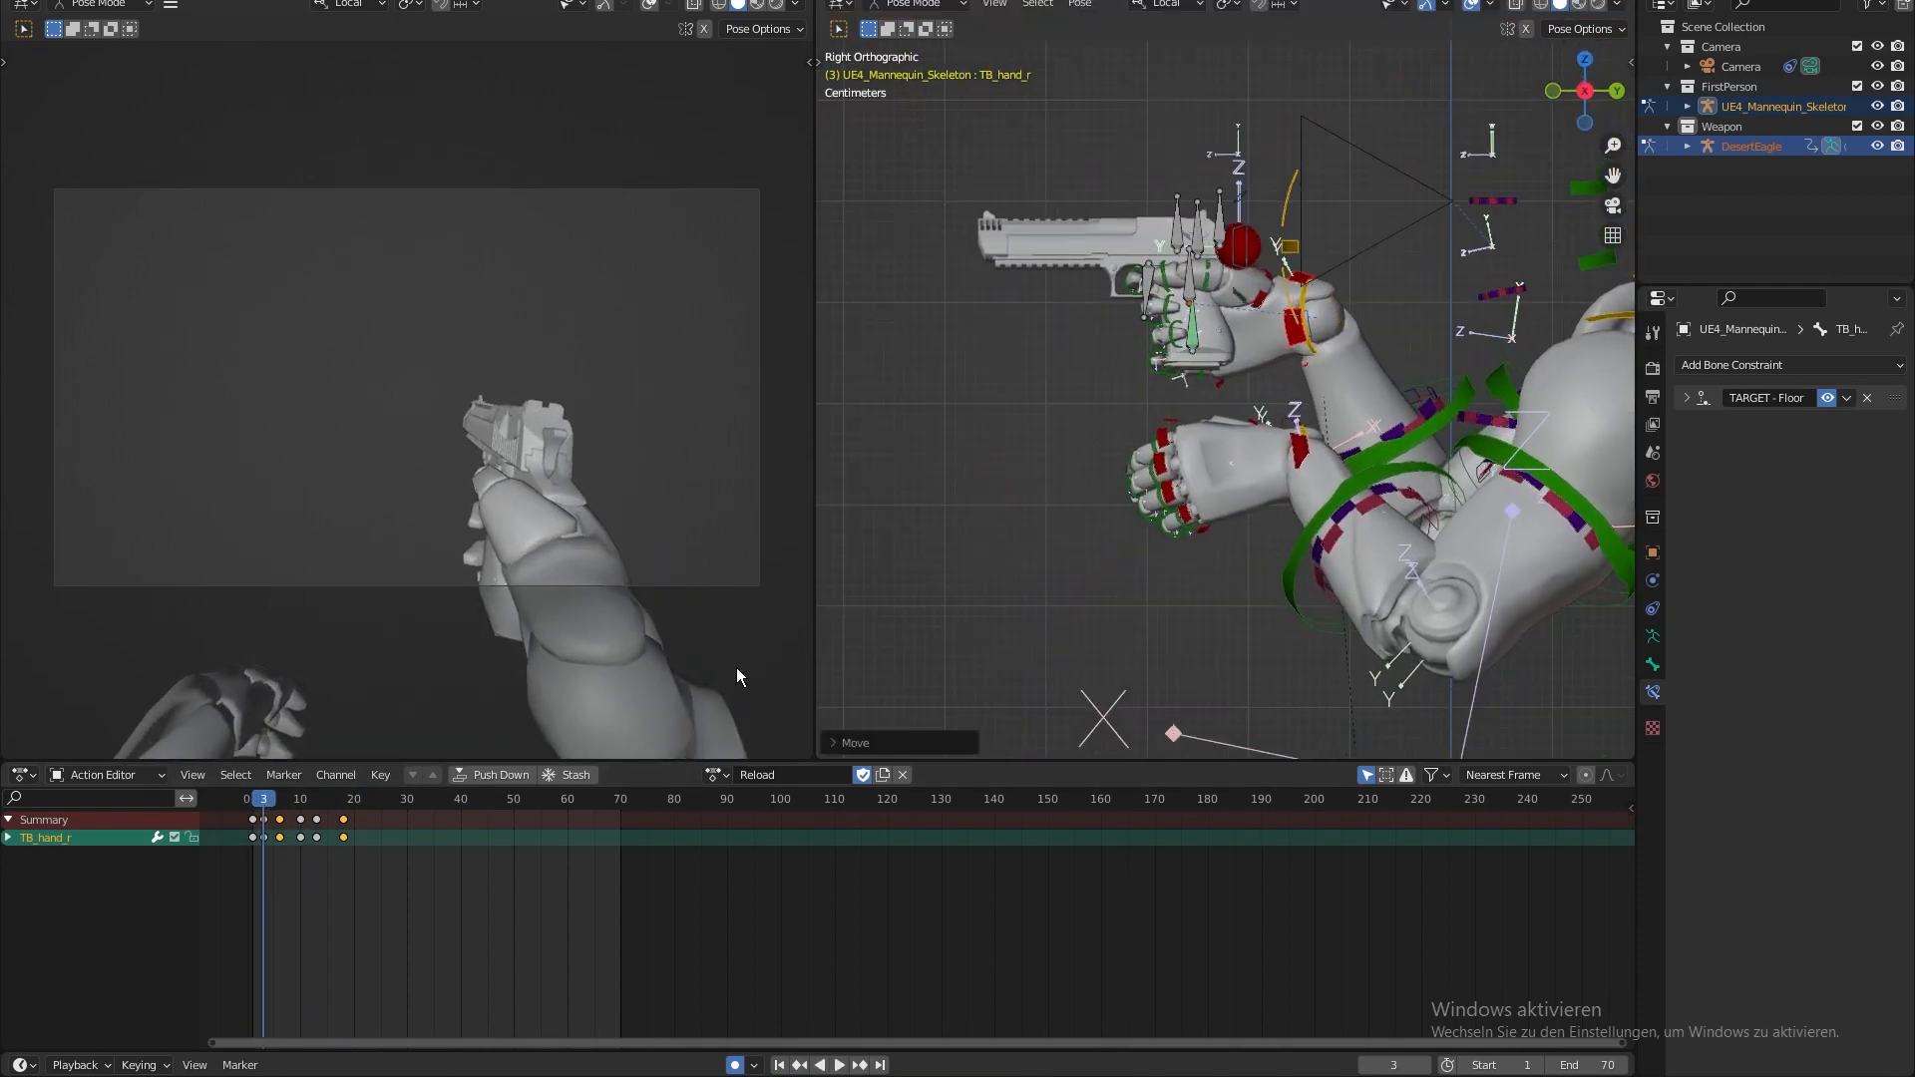
{"action": "mouse_move", "coordinate": [271, 795]}
{"action": "left_mouse_down"}
{"action": "mouse_move", "coordinate": [323, 792]}
{"action": "mouse_move", "coordinate": [250, 790]}
{"action": "left_mouse_up"}
{"action": "key", "text": "g"}
{"action": "left_click", "coordinate": [1024, 538]}
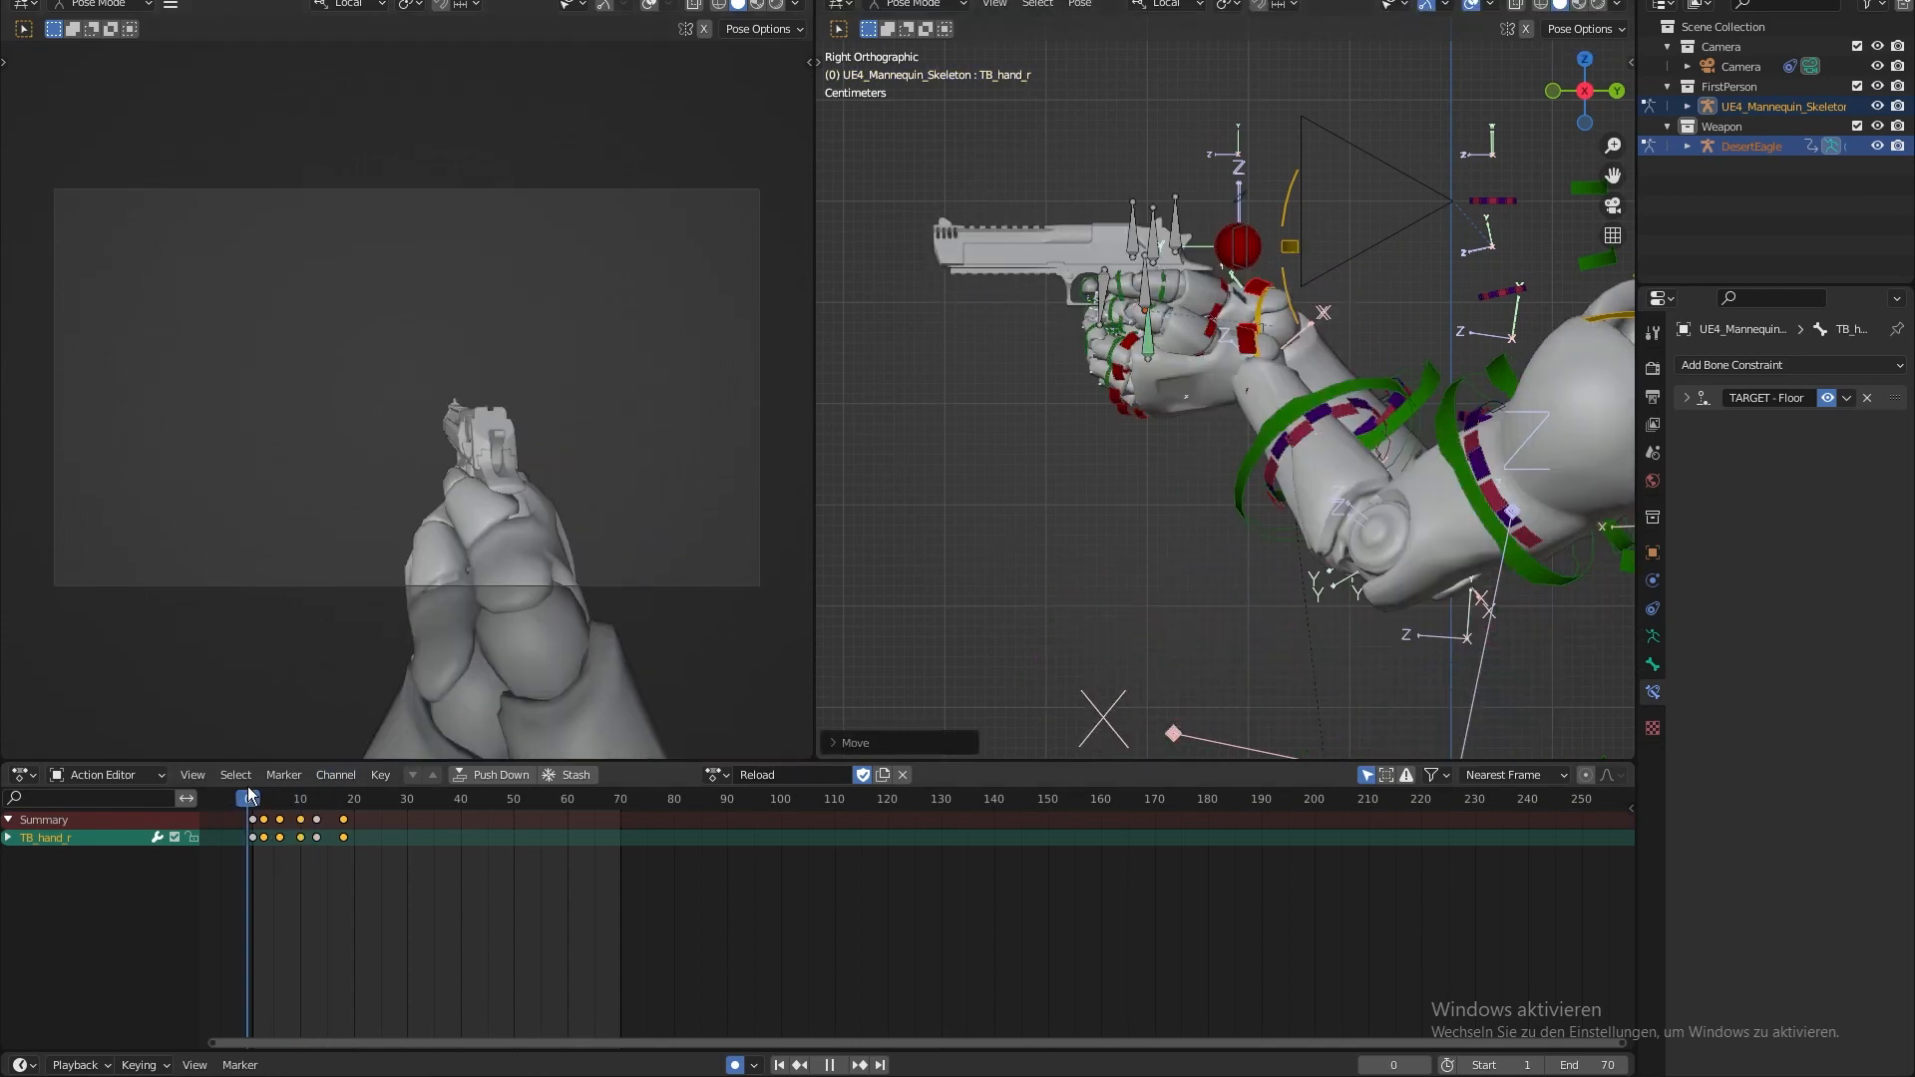
- Play and scrub the opening frames to check the motion of the right hand
{"action": "key", "text": "space"}
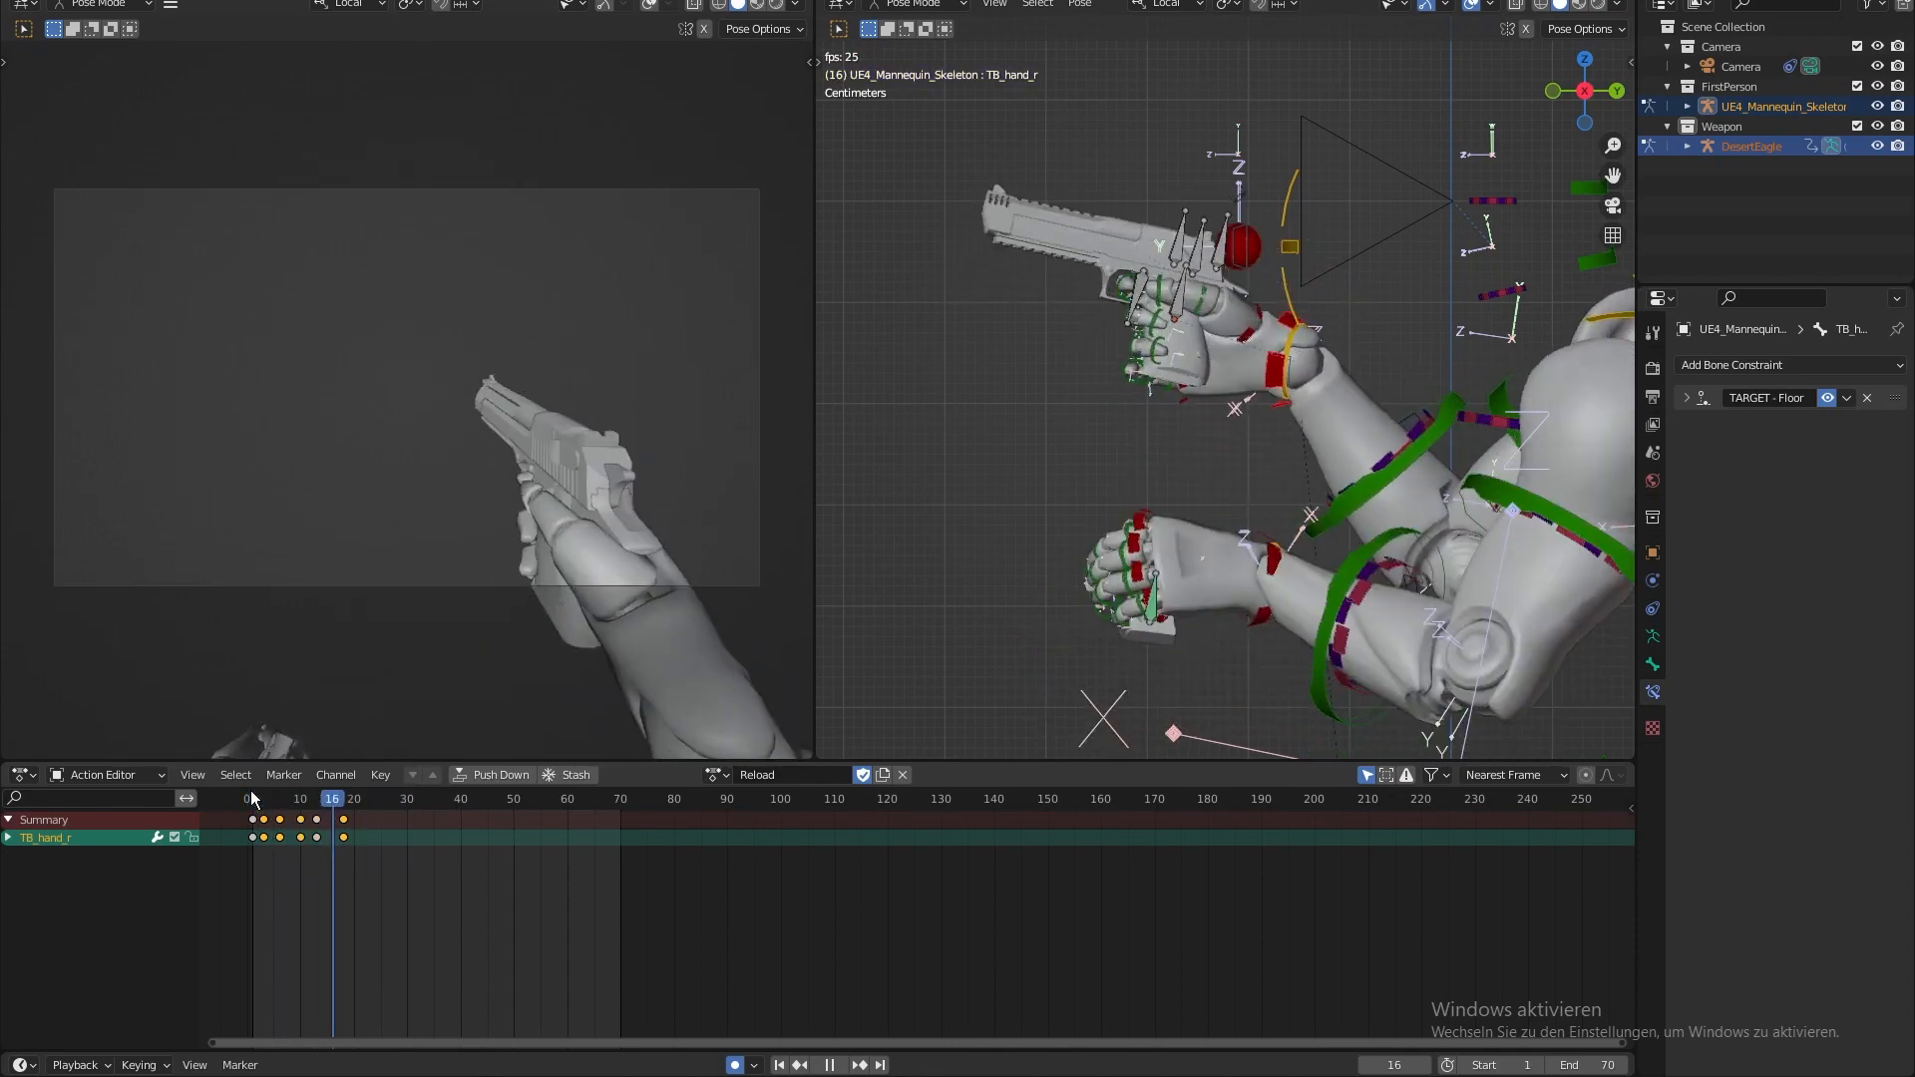
{"action": "key", "text": "space"}
{"action": "left_click_drag", "start_coordinate": [251, 797], "coordinate": [272, 798]}
{"action": "key", "text": "space"}
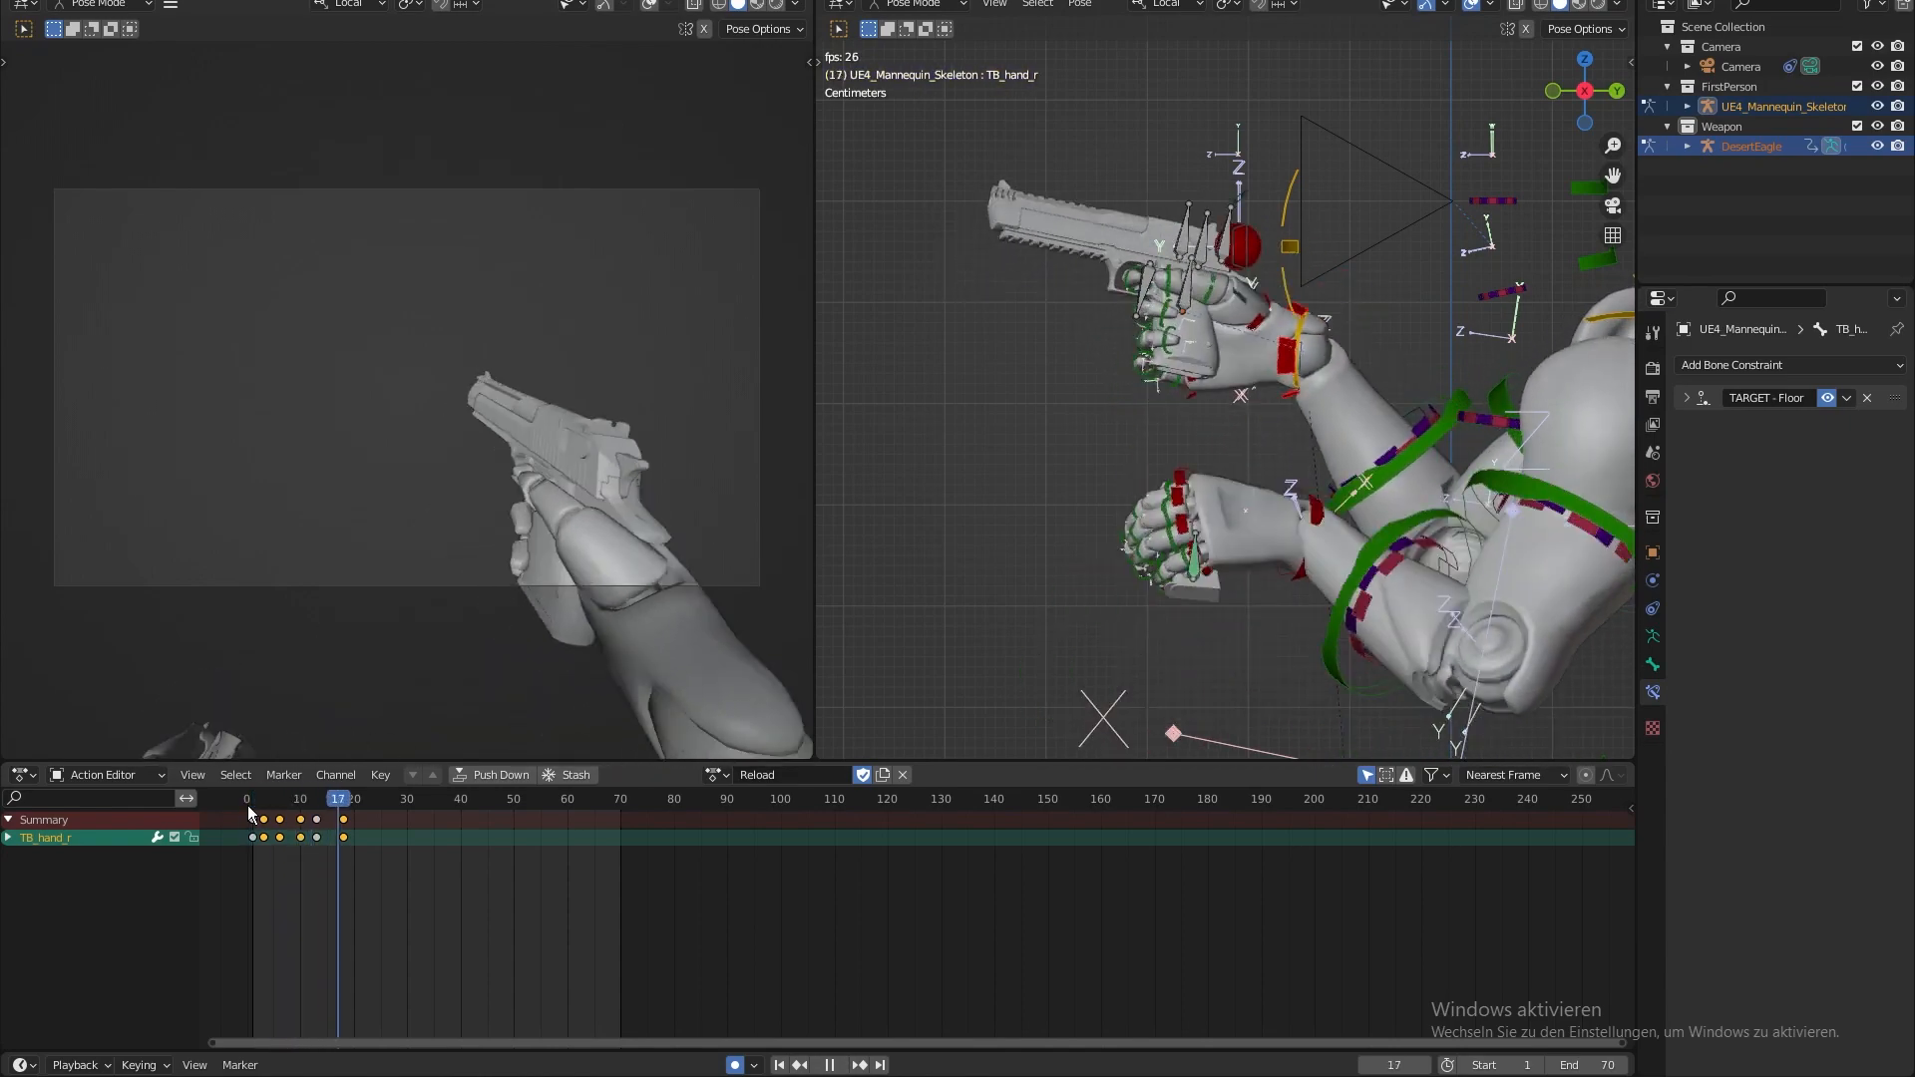
- Try removing the TB_hand_r keyframe at frame 3, preview the motion, and undo the removal
{"action": "left_click", "coordinate": [261, 829]}
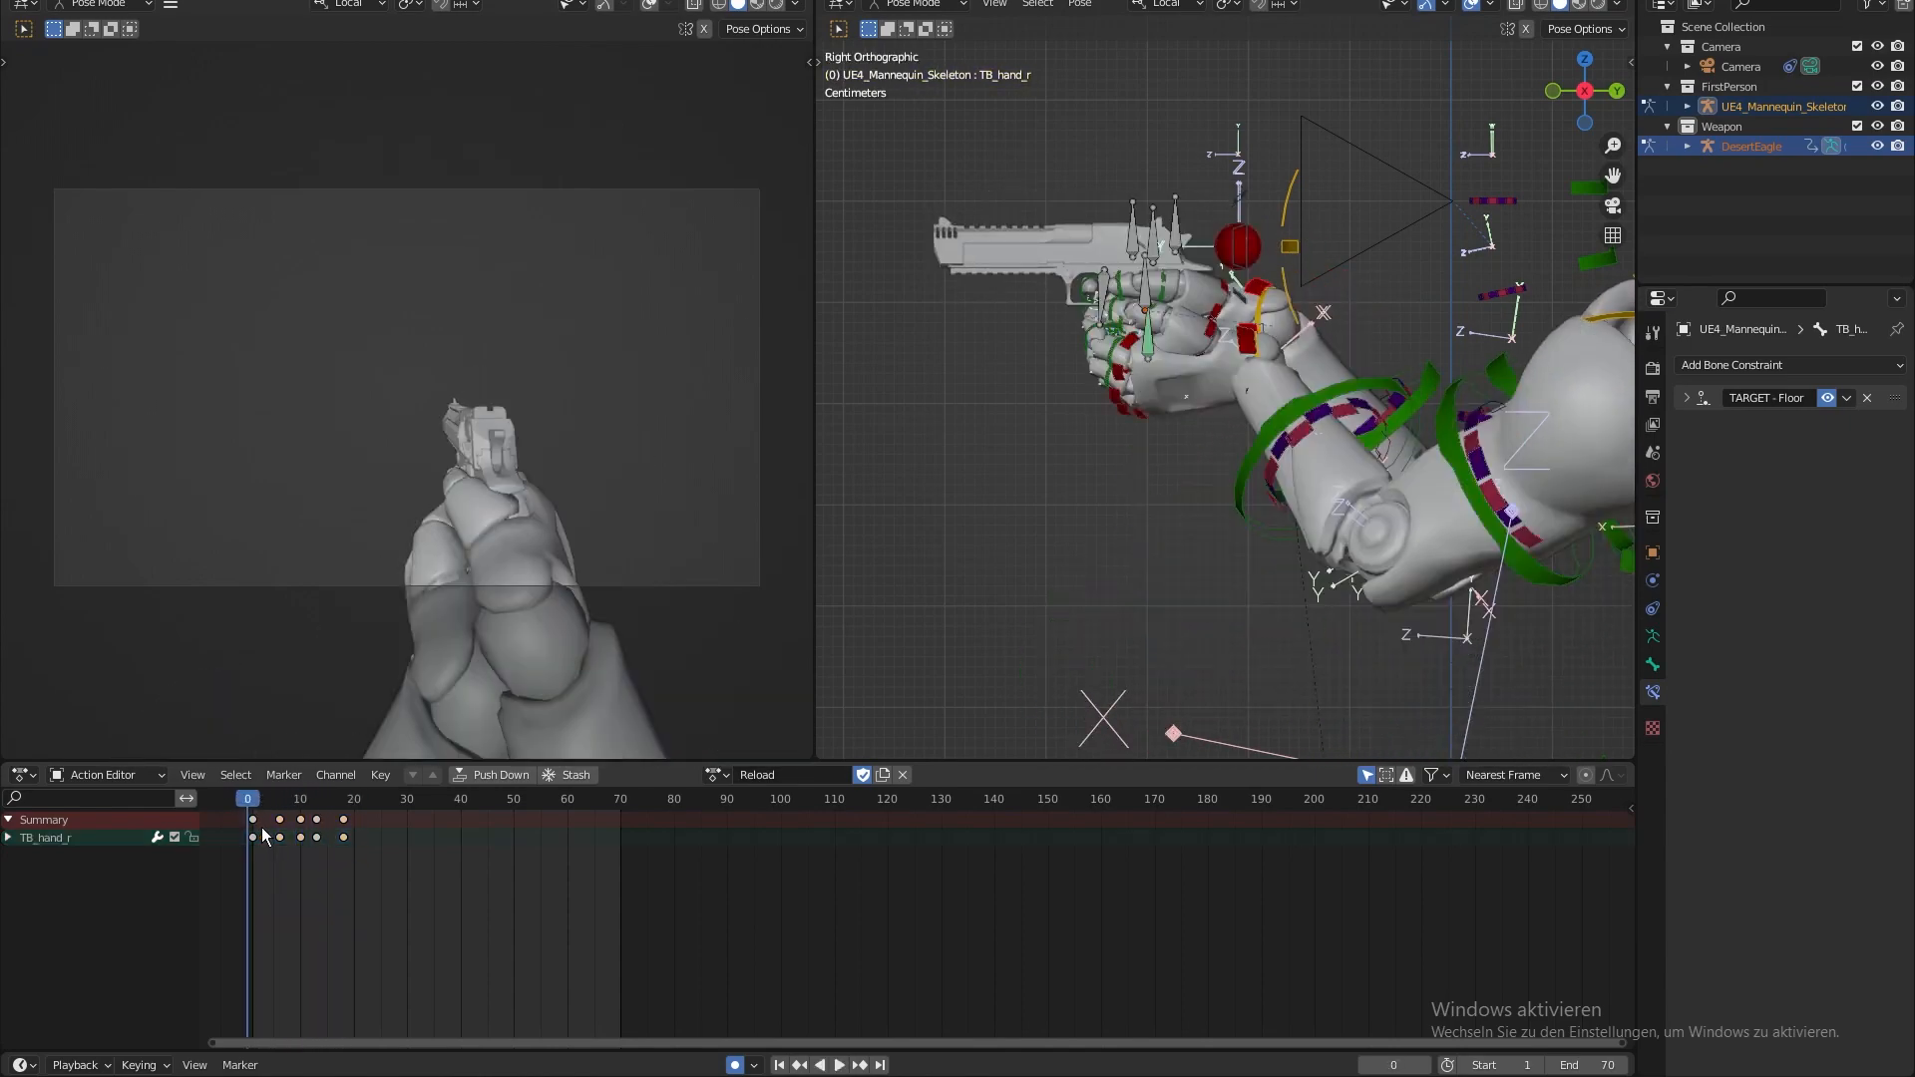
{"action": "left_click", "coordinate": [253, 804]}
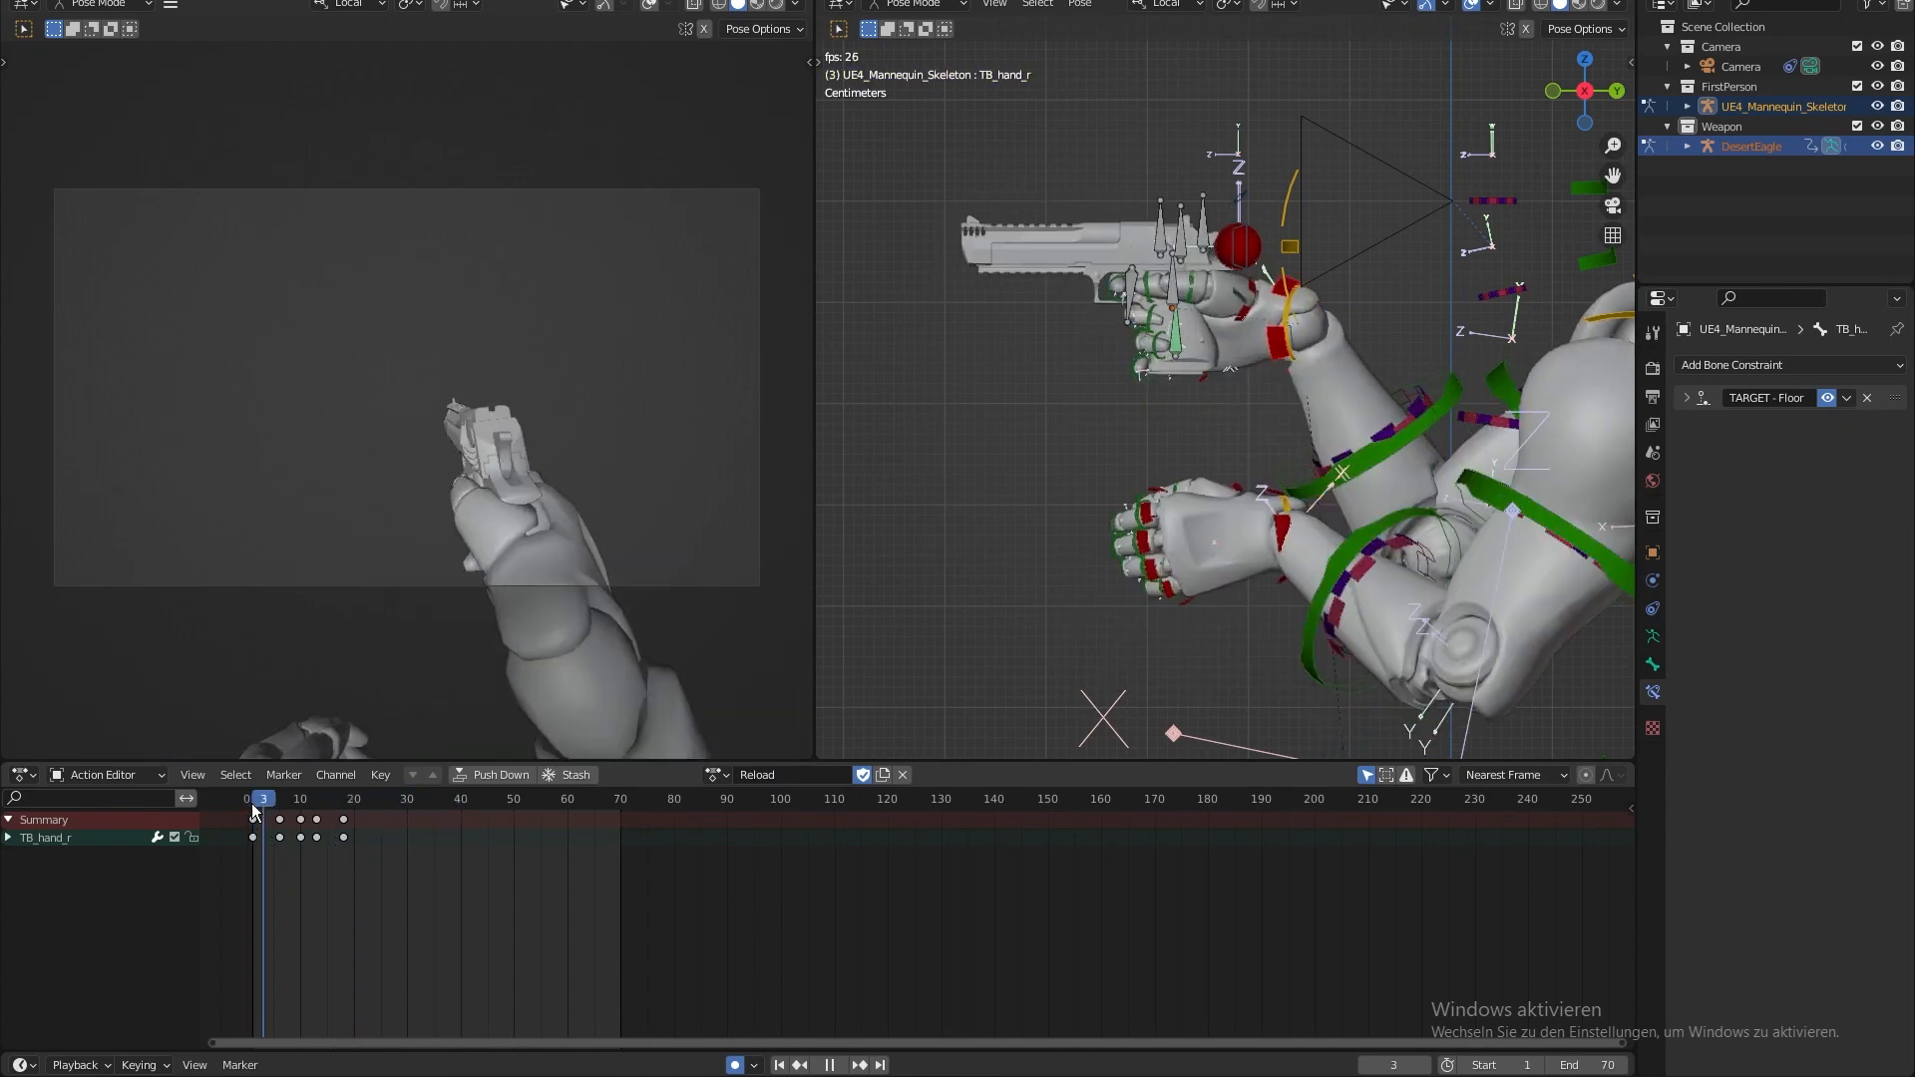
{"action": "key", "text": "space"}
{"action": "key", "text": "ctrl+z"}
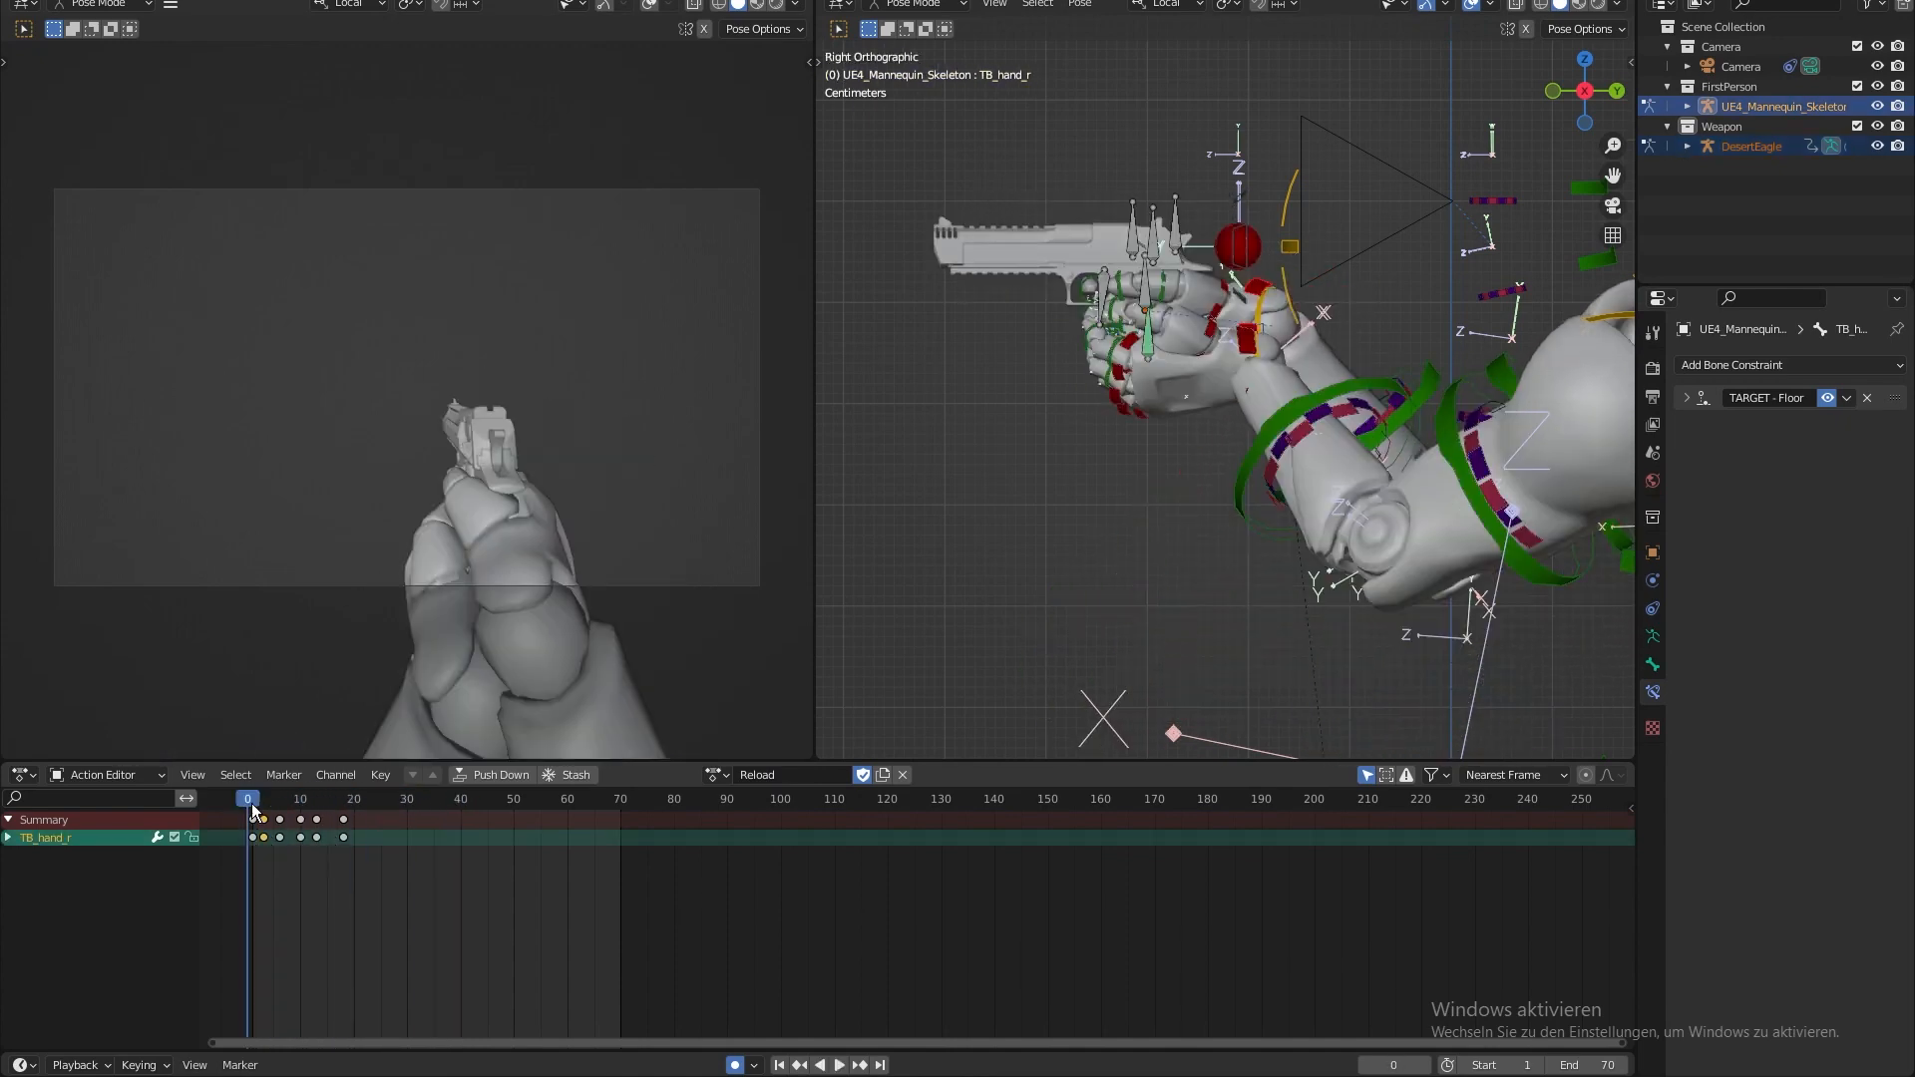
- Try shifting the TB_hand_r keyframes at frames 6, 10 and 13 three frames later, preview the timing, and undo the shift
{"action": "key", "text": "space"}
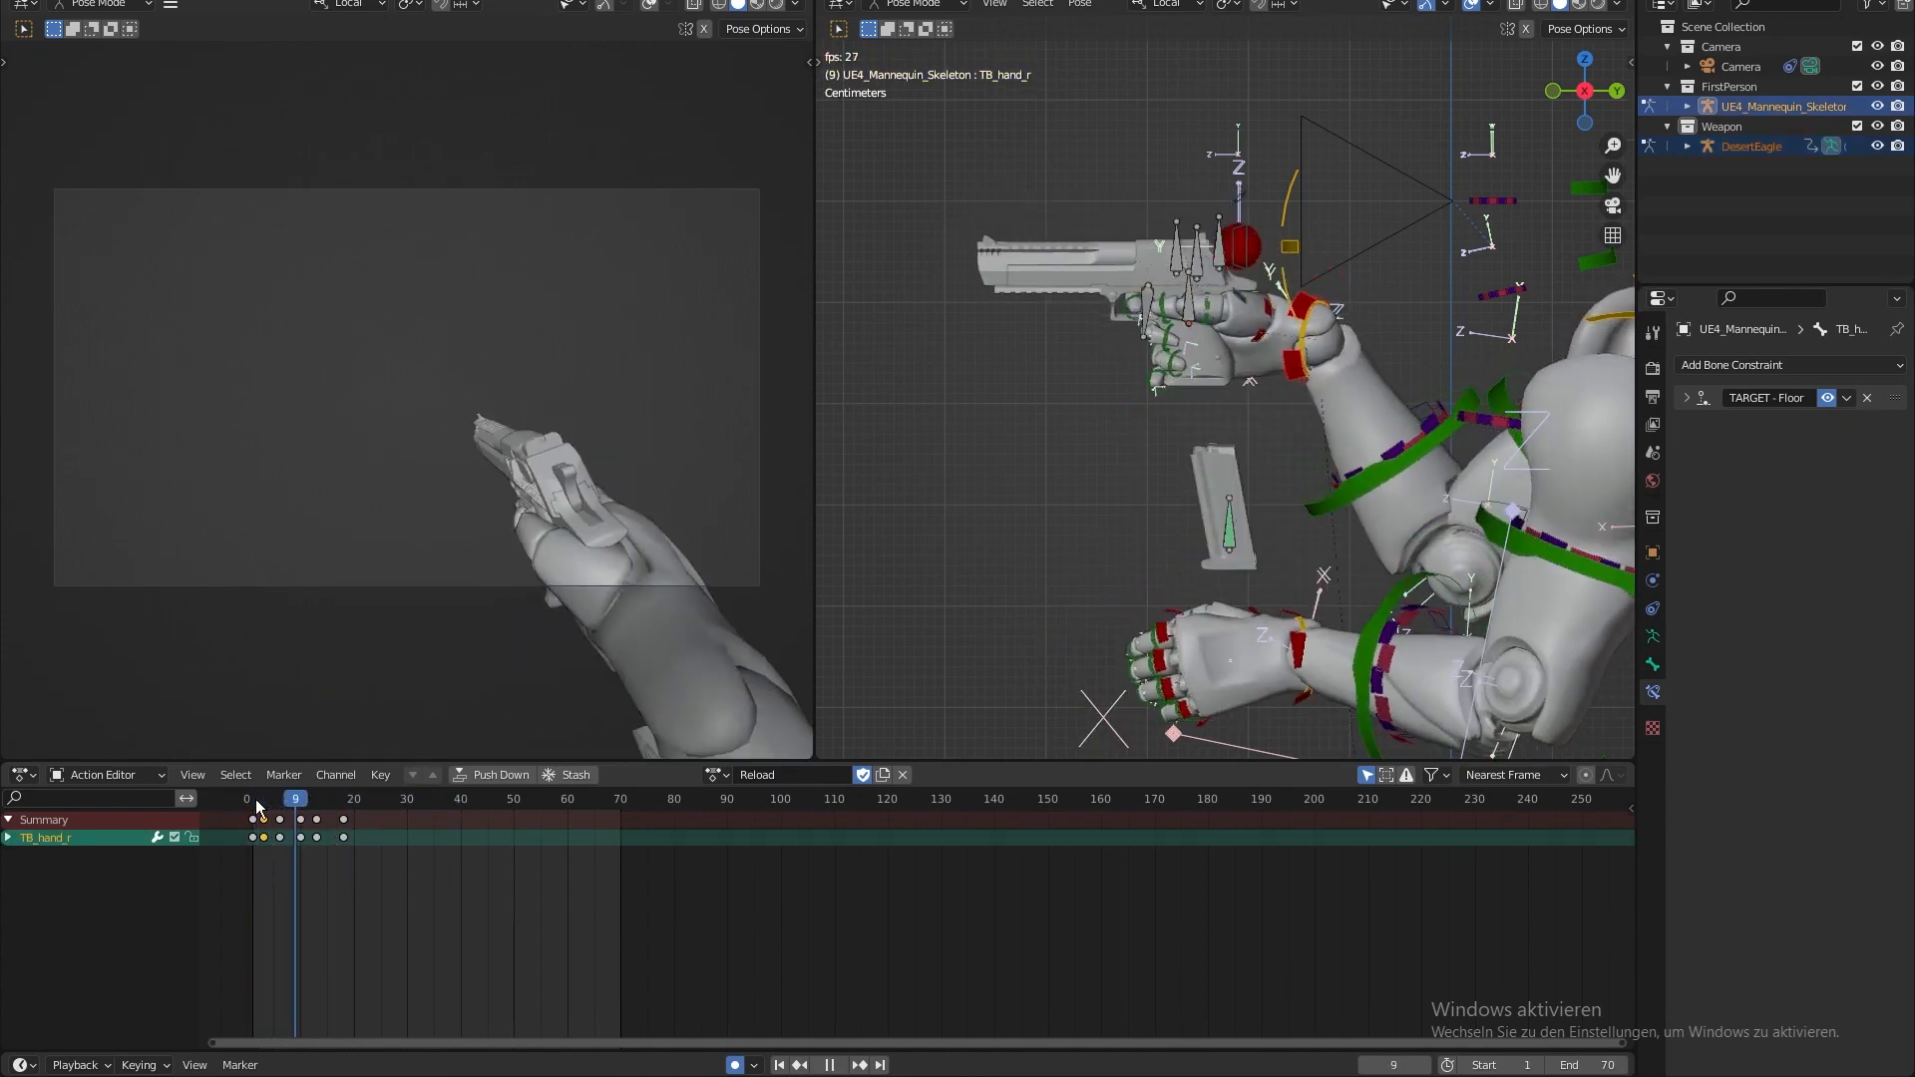
{"action": "left_click", "coordinate": [262, 806]}
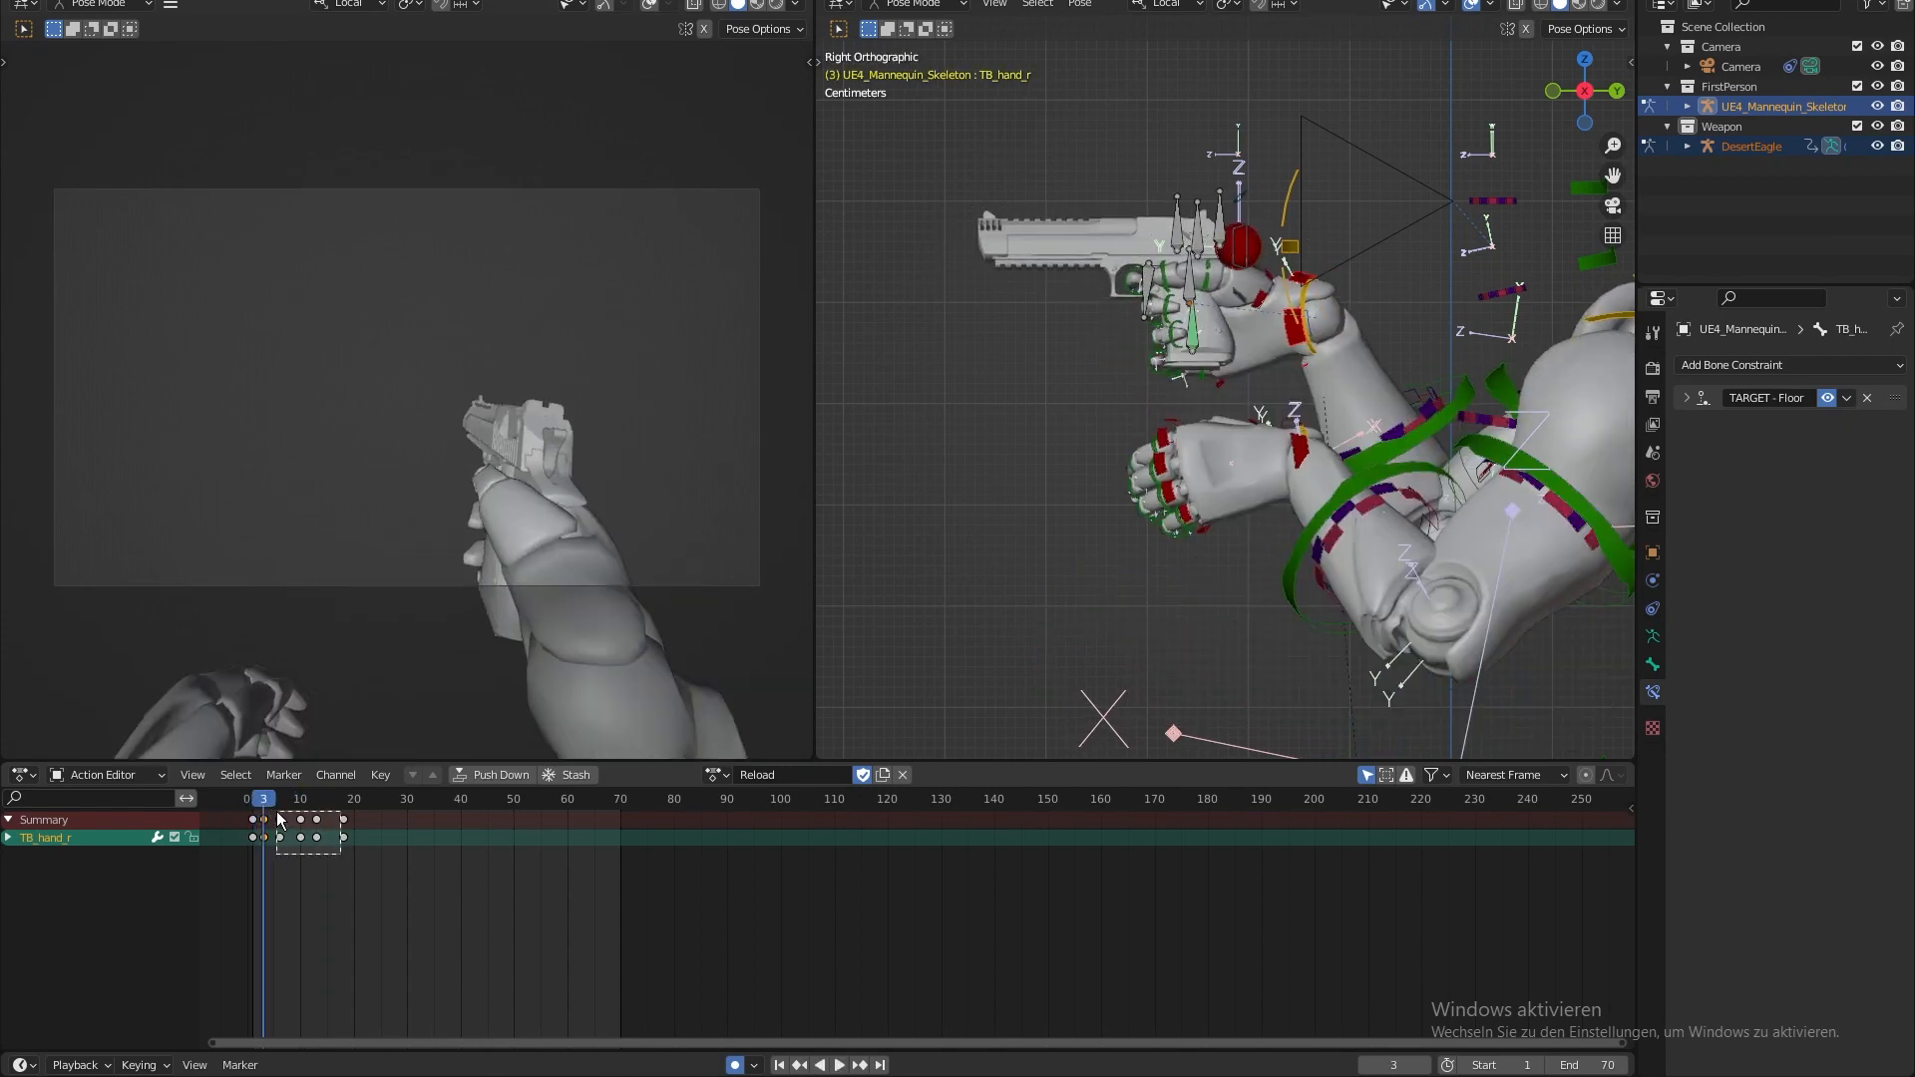
{"action": "left_click_drag", "start_coordinate": [278, 812], "coordinate": [276, 811]}
{"action": "left_click_drag", "start_coordinate": [316, 837], "coordinate": [333, 839]}
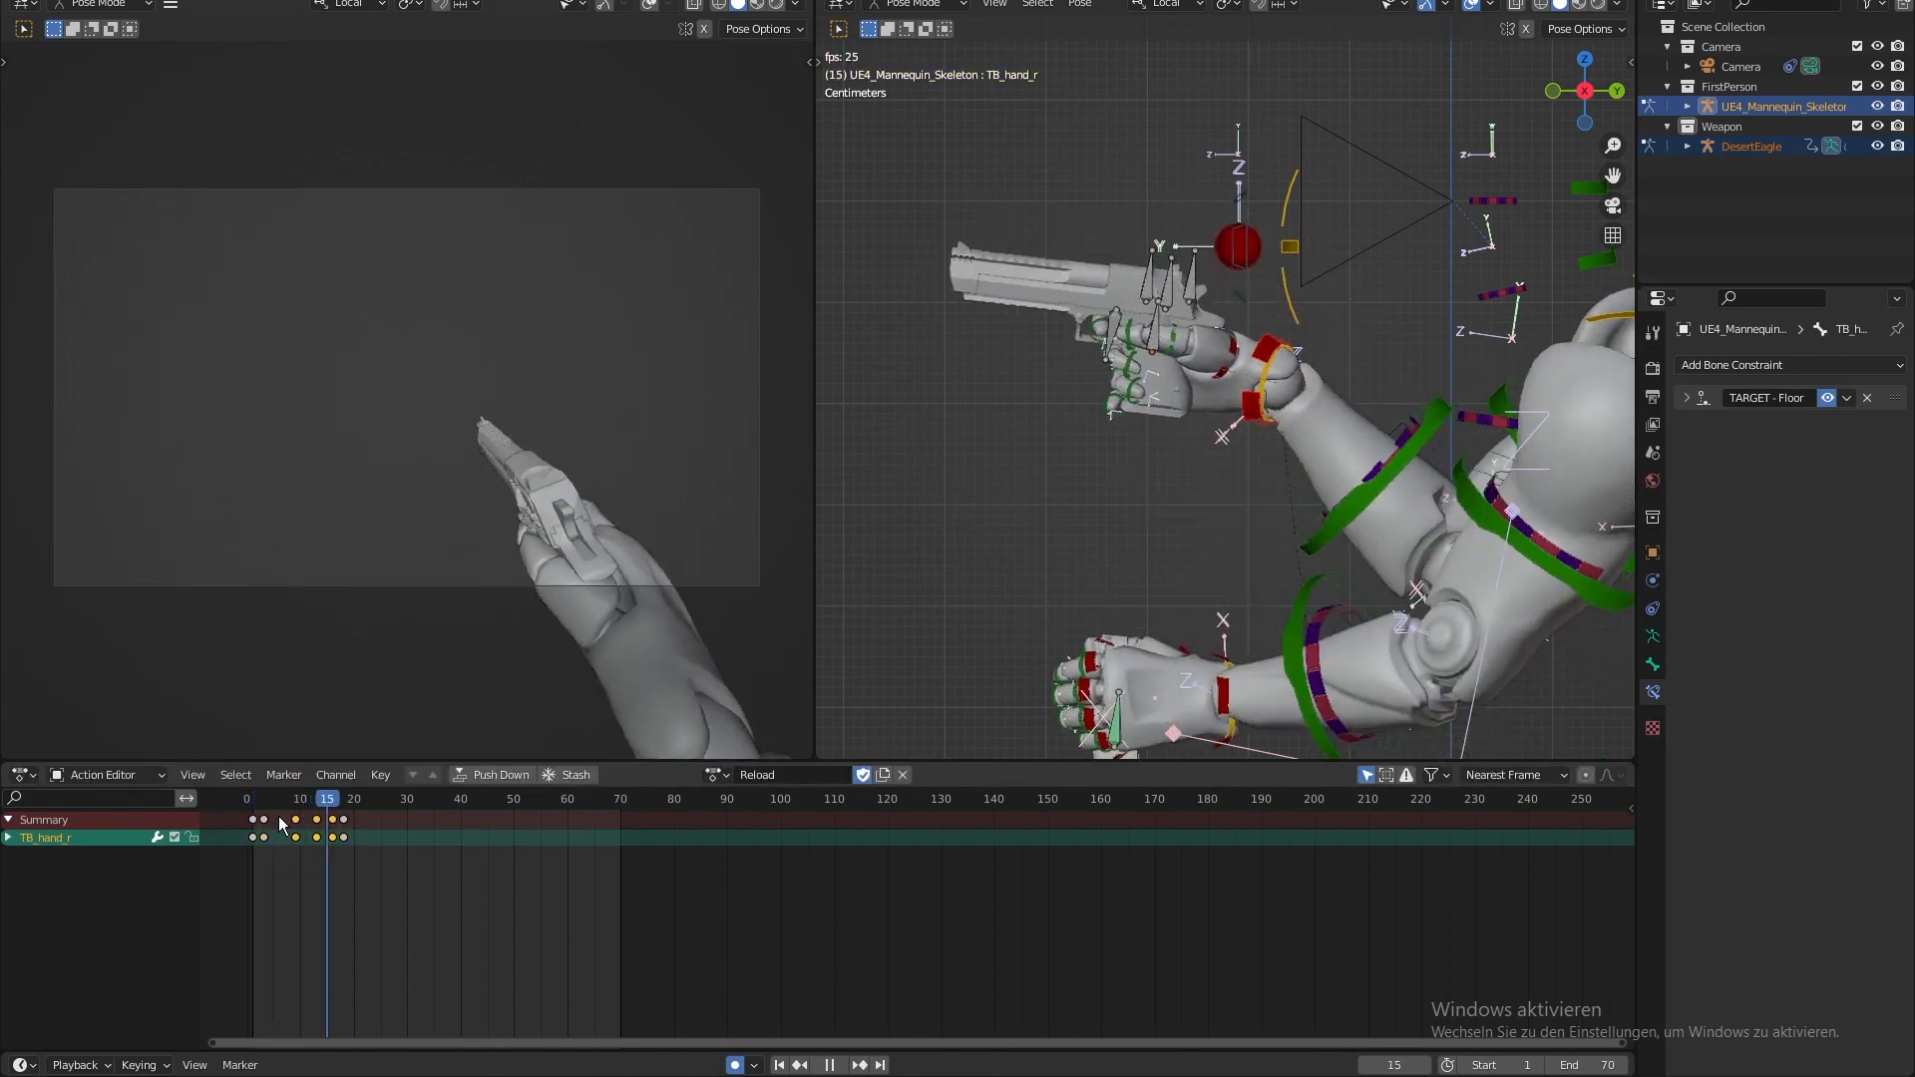
{"action": "key", "text": "space"}
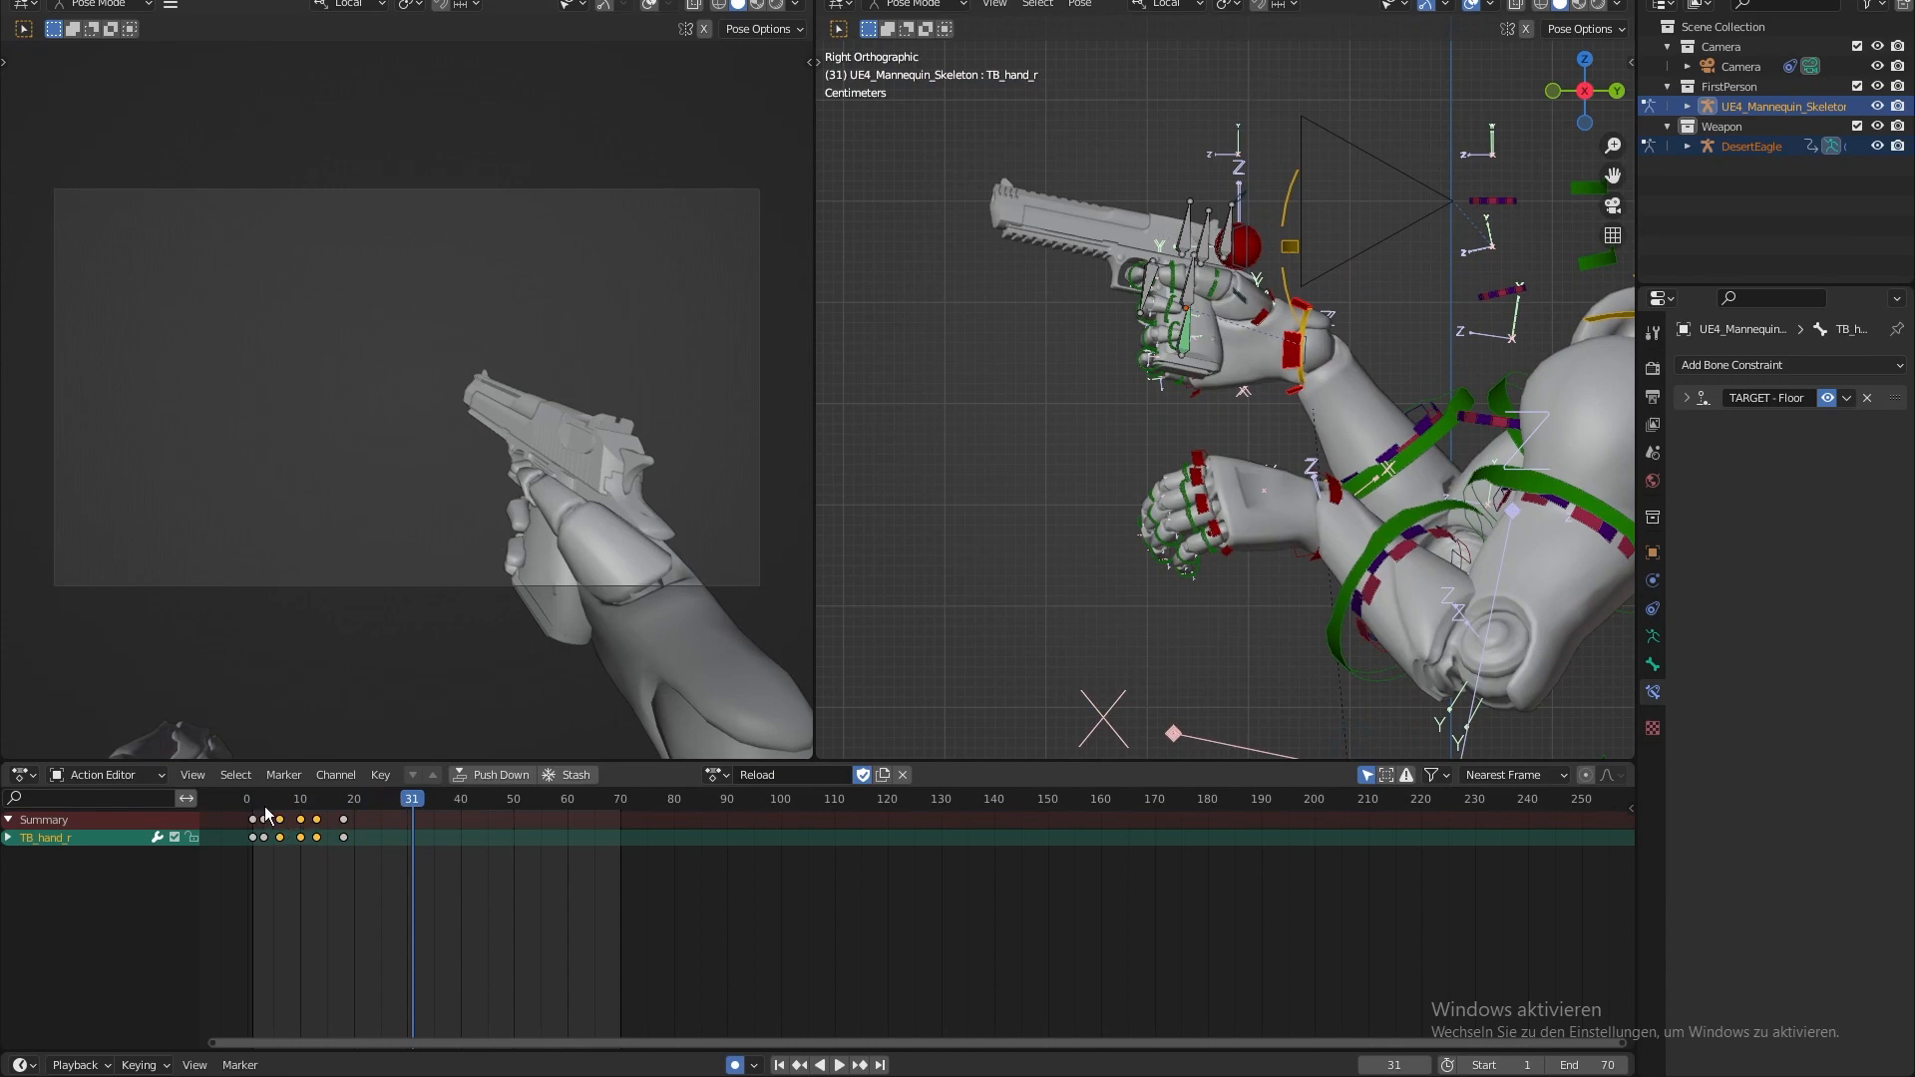
{"action": "key", "text": "ctrl+z"}
{"action": "key", "text": "ctrl+z"}
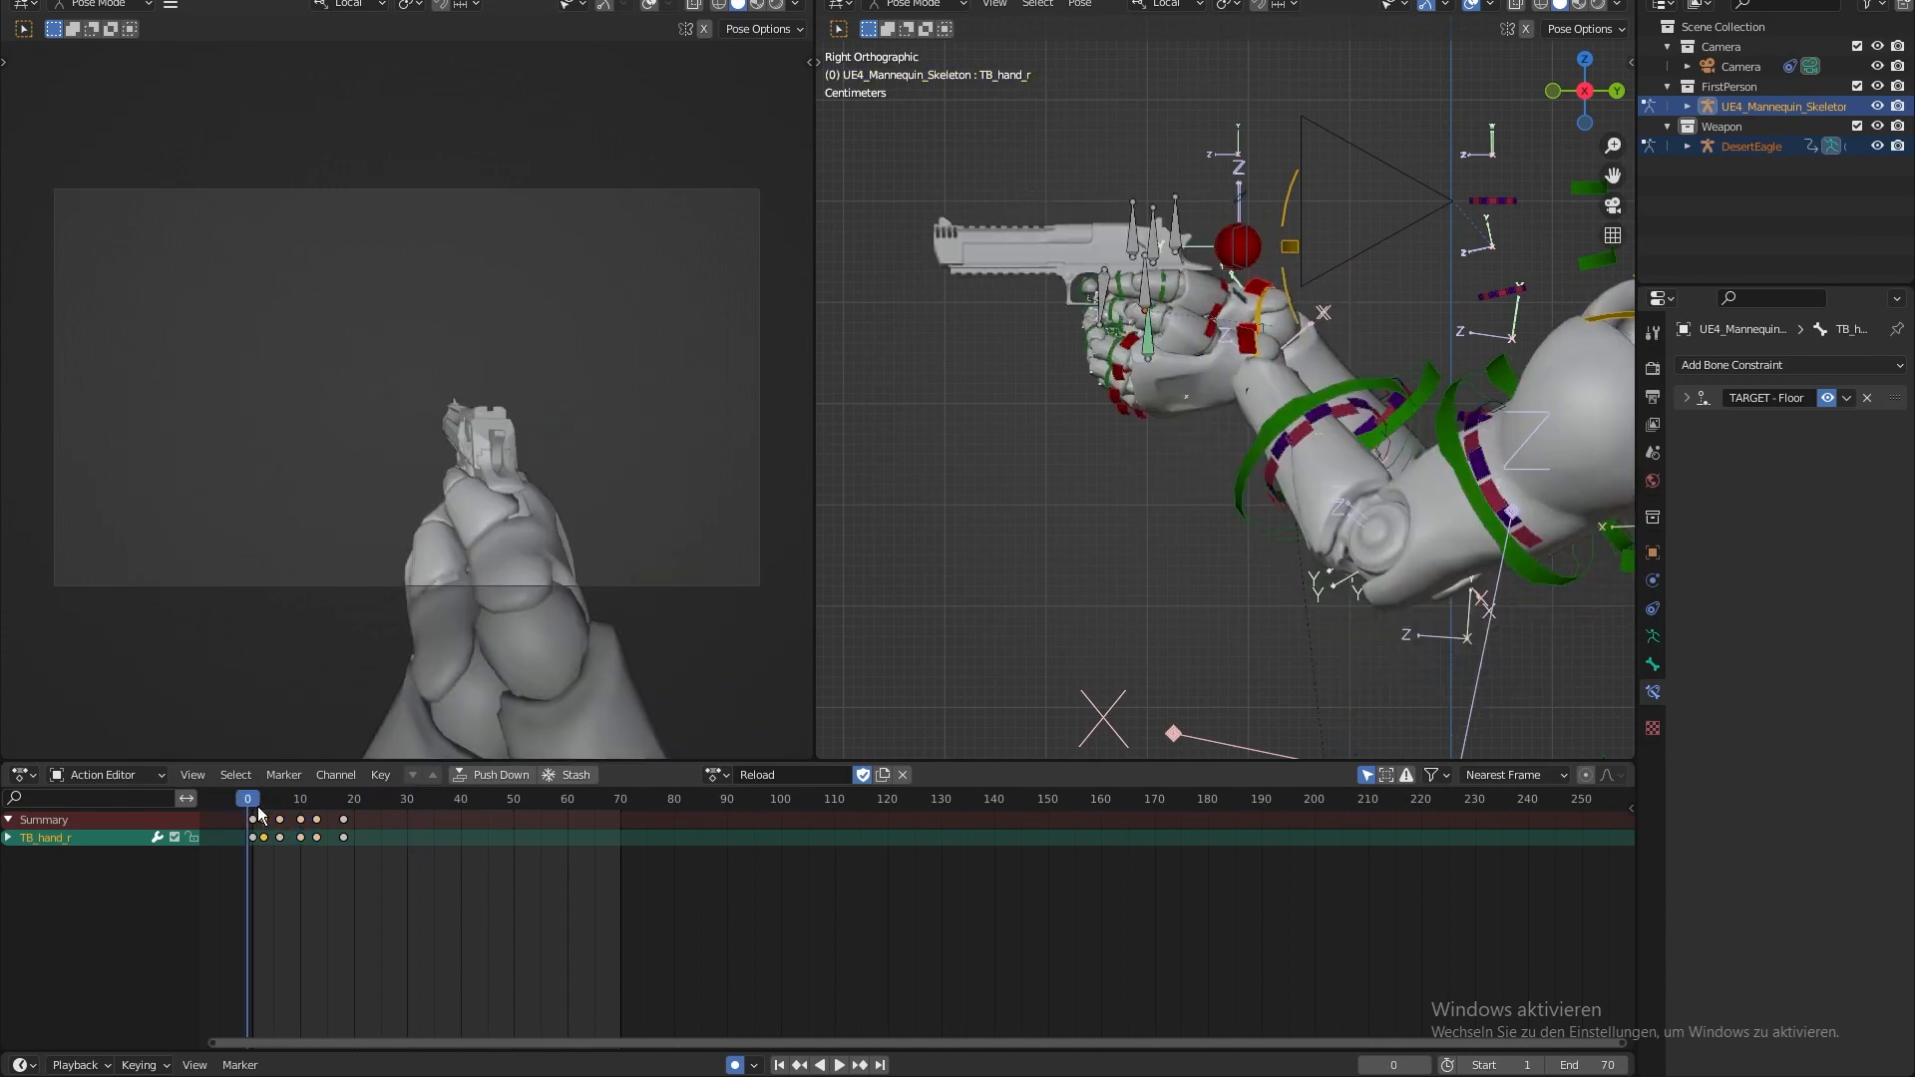
- Replay the animation from the first frame to review the timing of the gun and both hands
{"action": "key", "text": "space"}
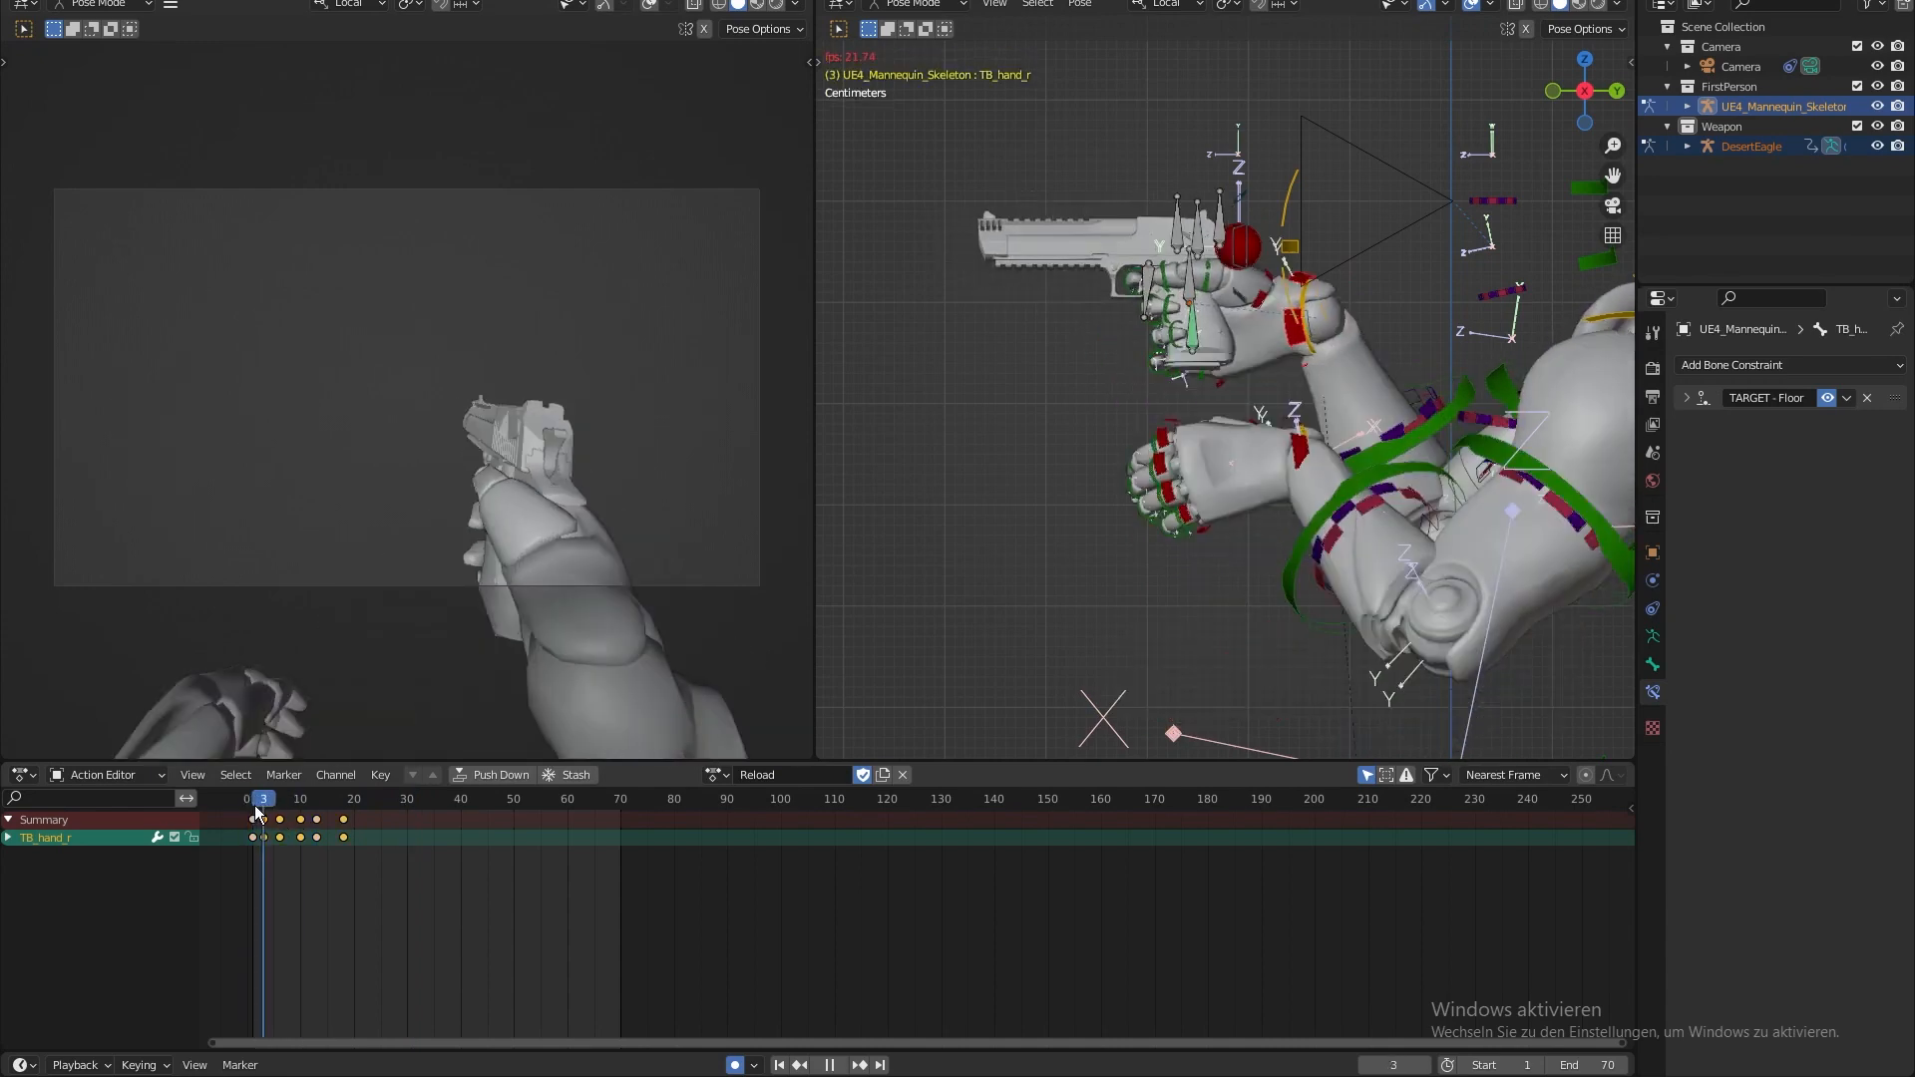
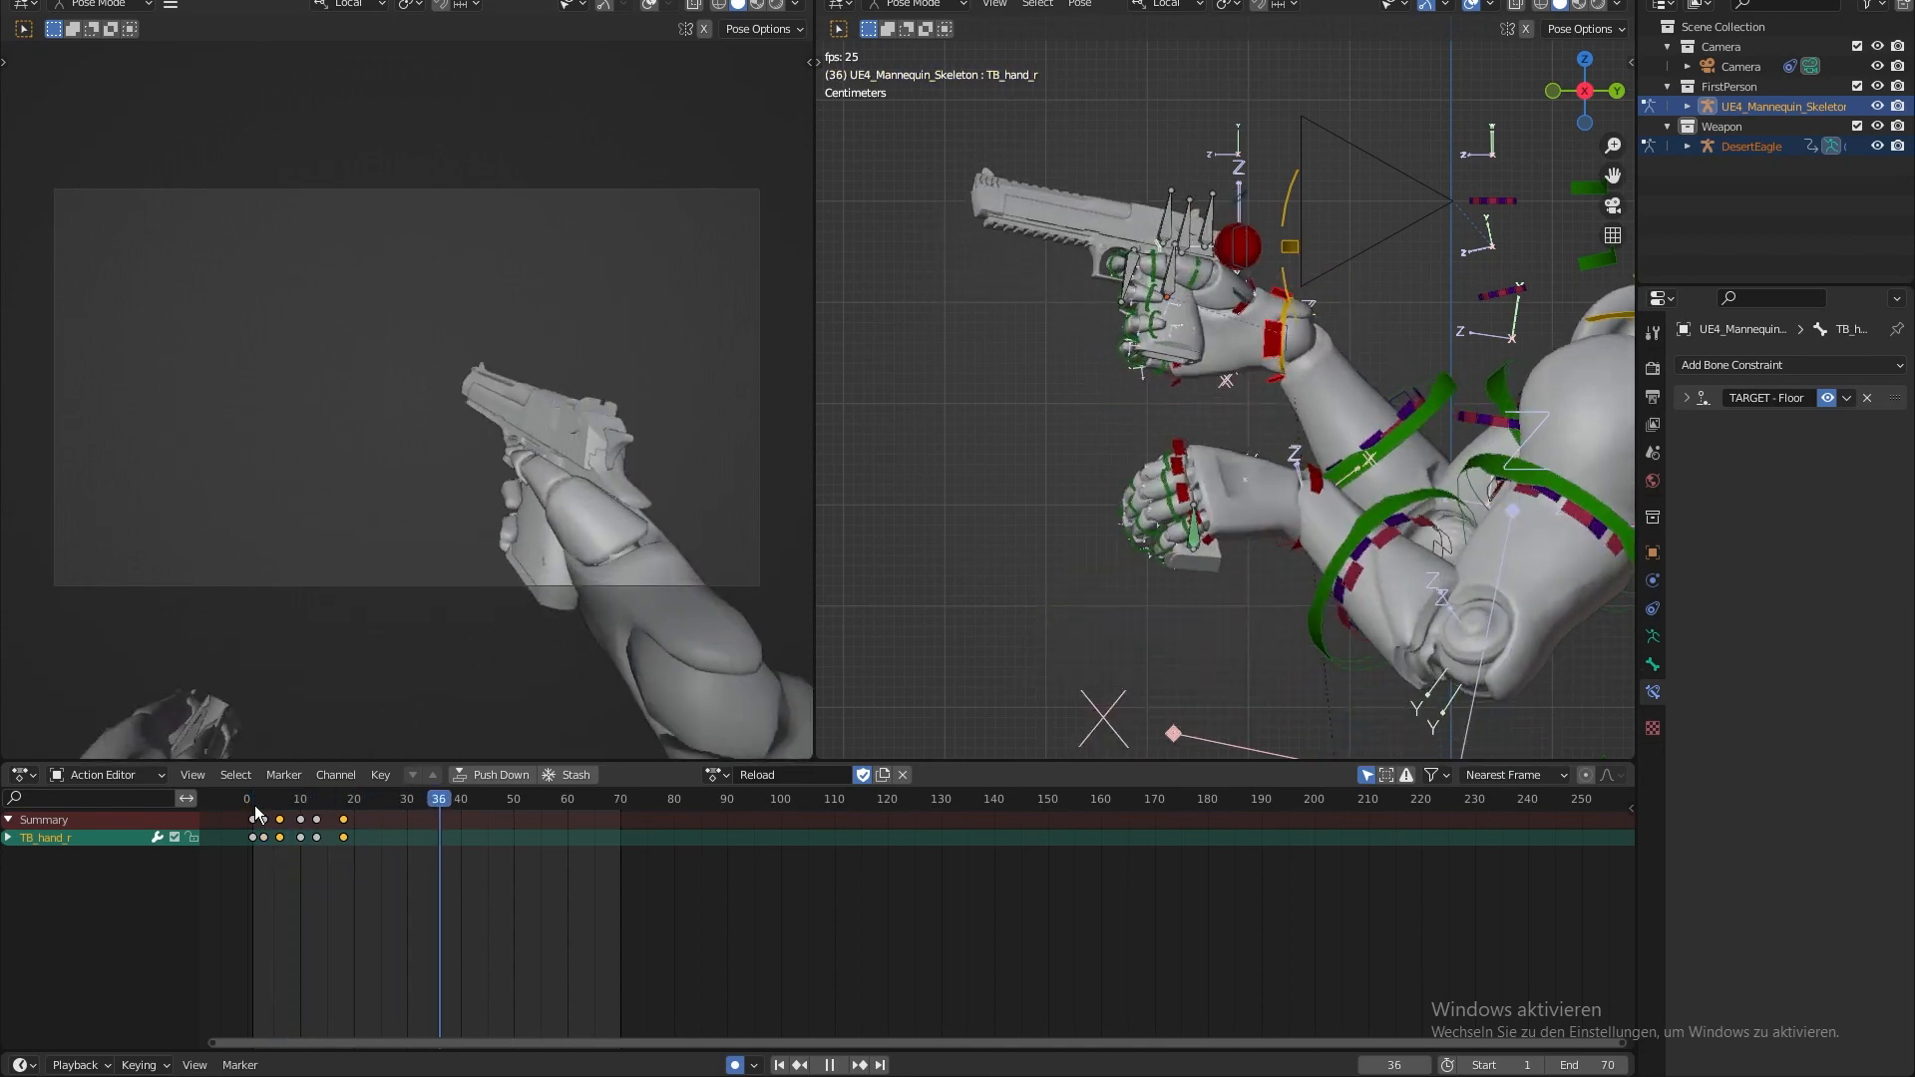
{"action": "key", "text": "space"}
{"action": "key", "text": "shift+Left"}
{"action": "key", "text": "space"}
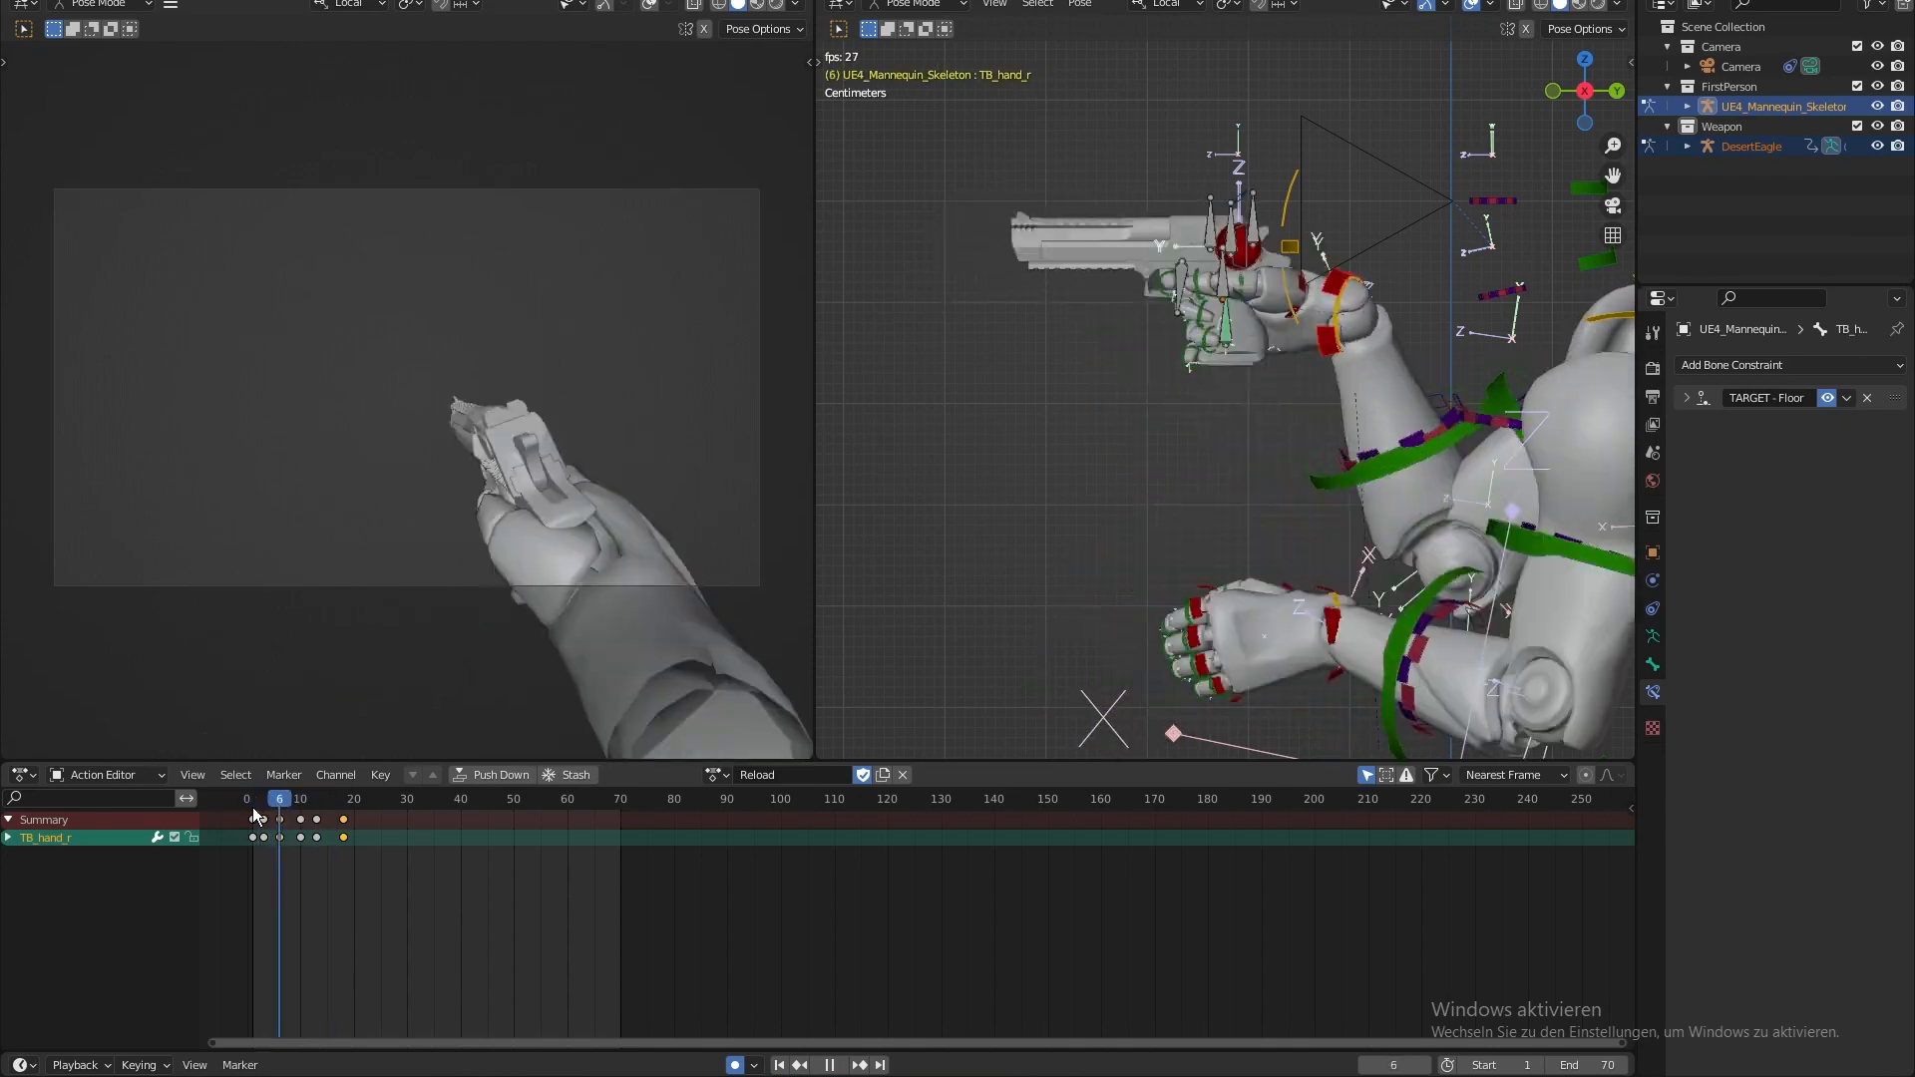
{"action": "key", "text": "space"}
- At frame 10, rotate the left hand bone TB_hand_l in the front view so the palm turns upward
{"action": "middle_click_drag", "start_coordinate": [988, 688], "coordinate": [1086, 574]}
{"action": "middle_click_drag", "start_coordinate": [1157, 656], "coordinate": [1194, 576]}
{"action": "left_click", "coordinate": [1468, 483]}
{"action": "left_click_drag", "start_coordinate": [349, 808], "coordinate": [300, 808]}
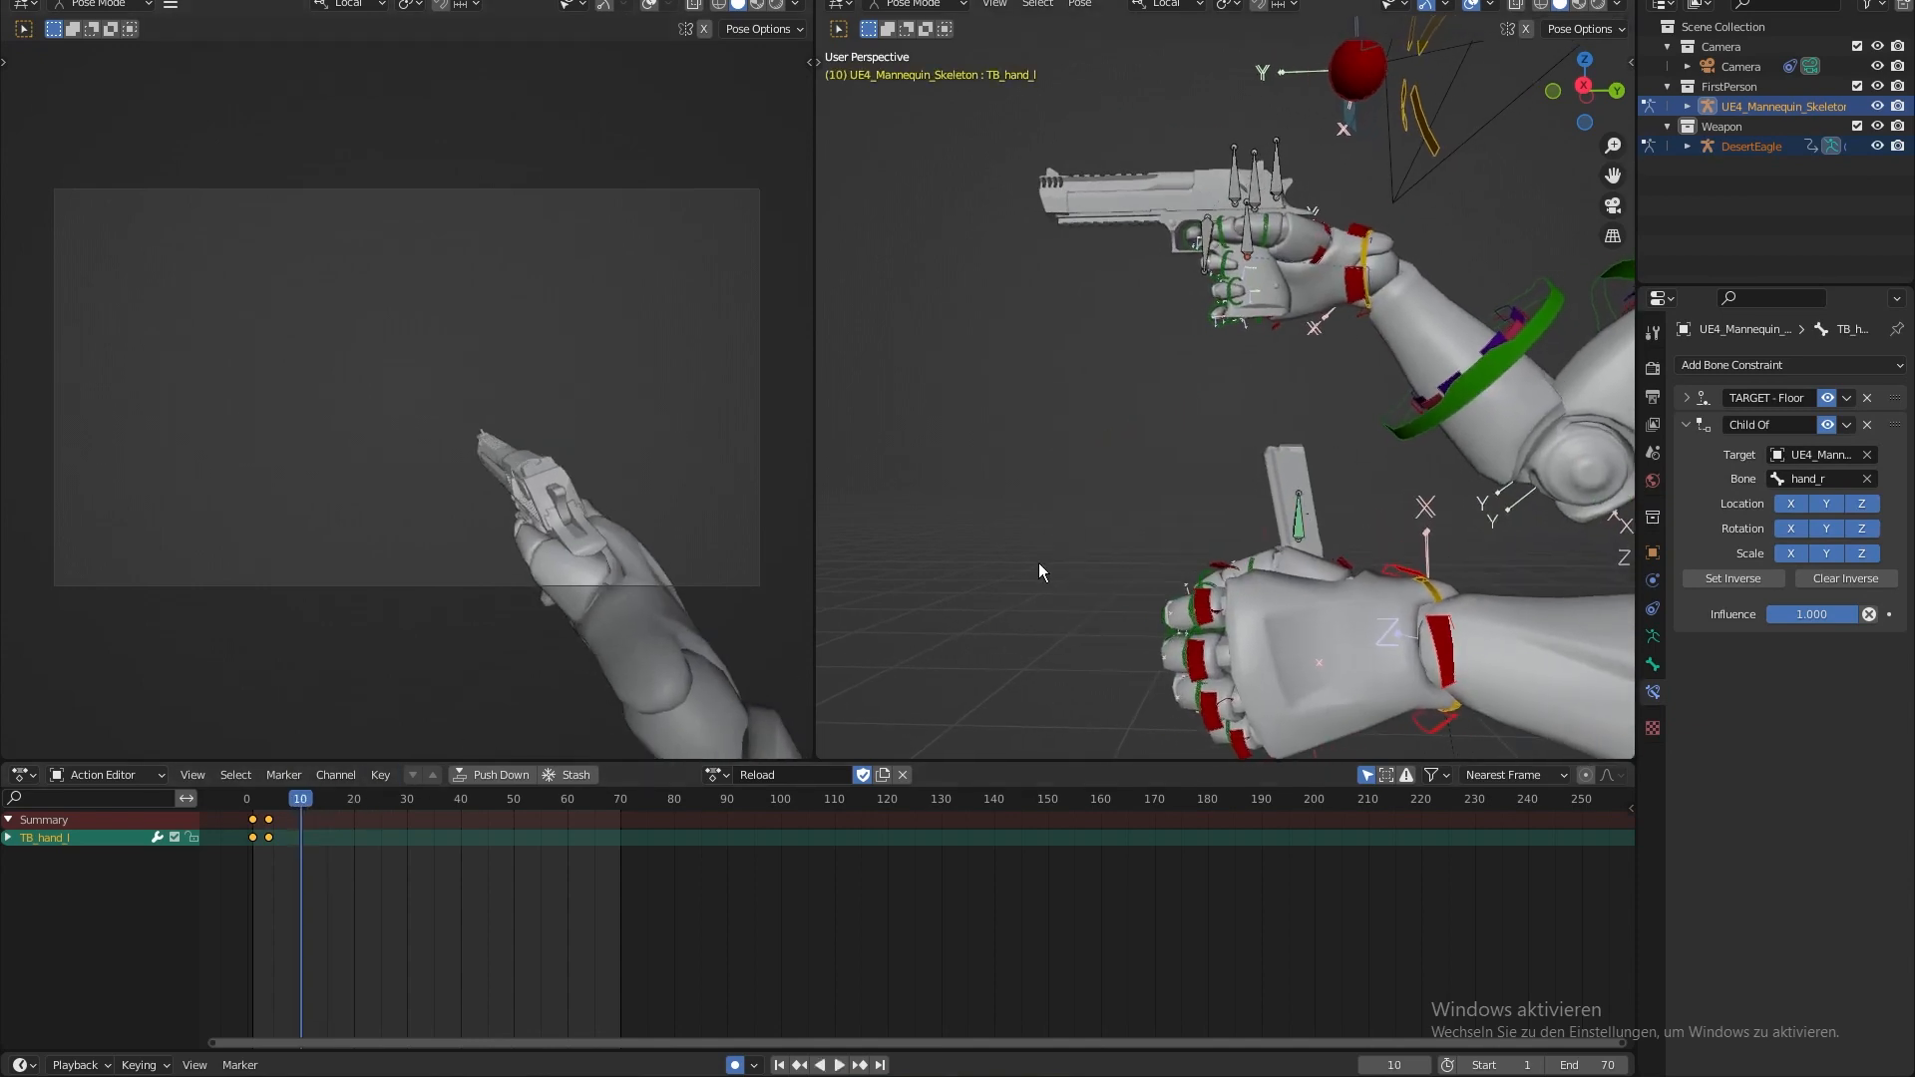
{"action": "key", "text": "KP_1"}
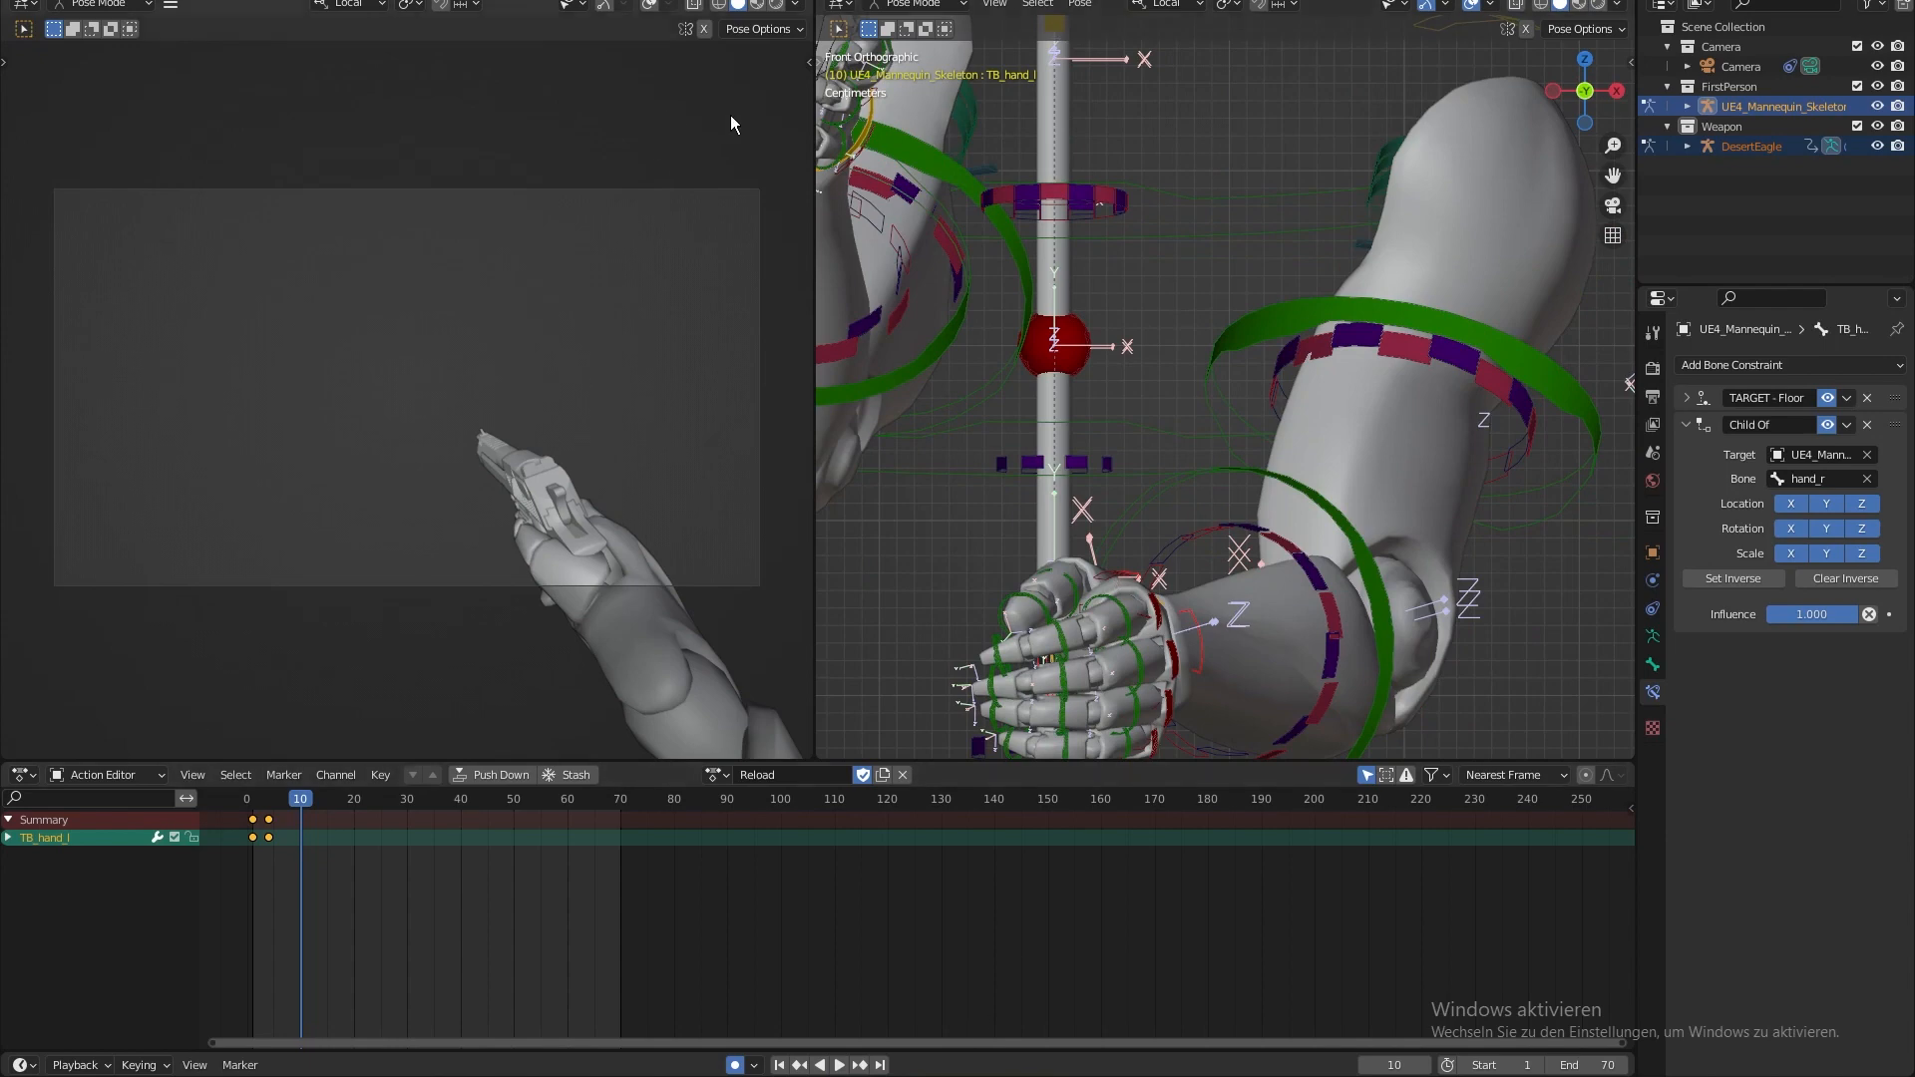
{"action": "mouse_move", "coordinate": [1164, 539]}
{"action": "middle_mouse_down"}
{"action": "mouse_move", "coordinate": [1176, 485]}
{"action": "mouse_move", "coordinate": [1155, 508]}
{"action": "middle_mouse_up"}
{"action": "key", "text": "KP_1"}
{"action": "key", "text": "r"}
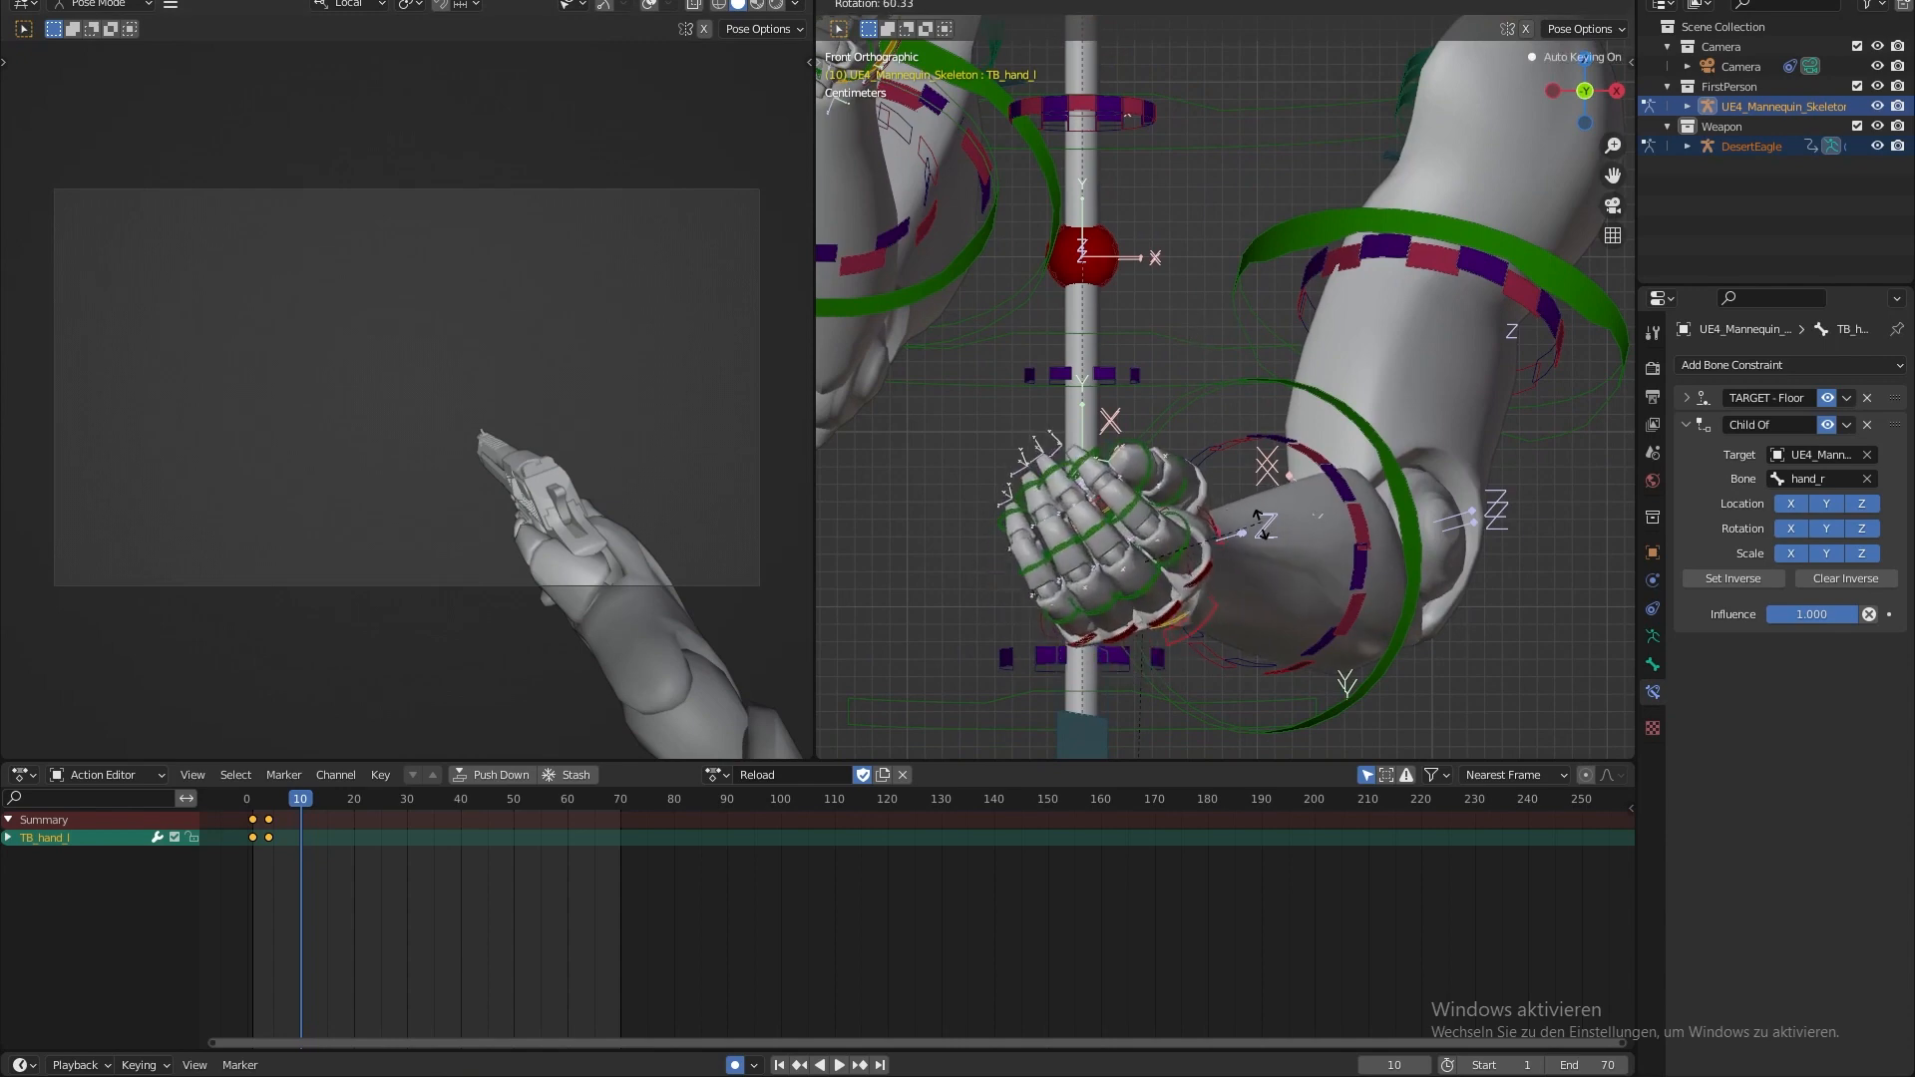
{"action": "left_click", "coordinate": [1248, 549]}
- At frame 10, rotate the left thumb bone TB_thumb_01_l around its local X axis to open the thumb
{"action": "middle_click_drag", "start_coordinate": [1248, 549], "coordinate": [995, 506]}
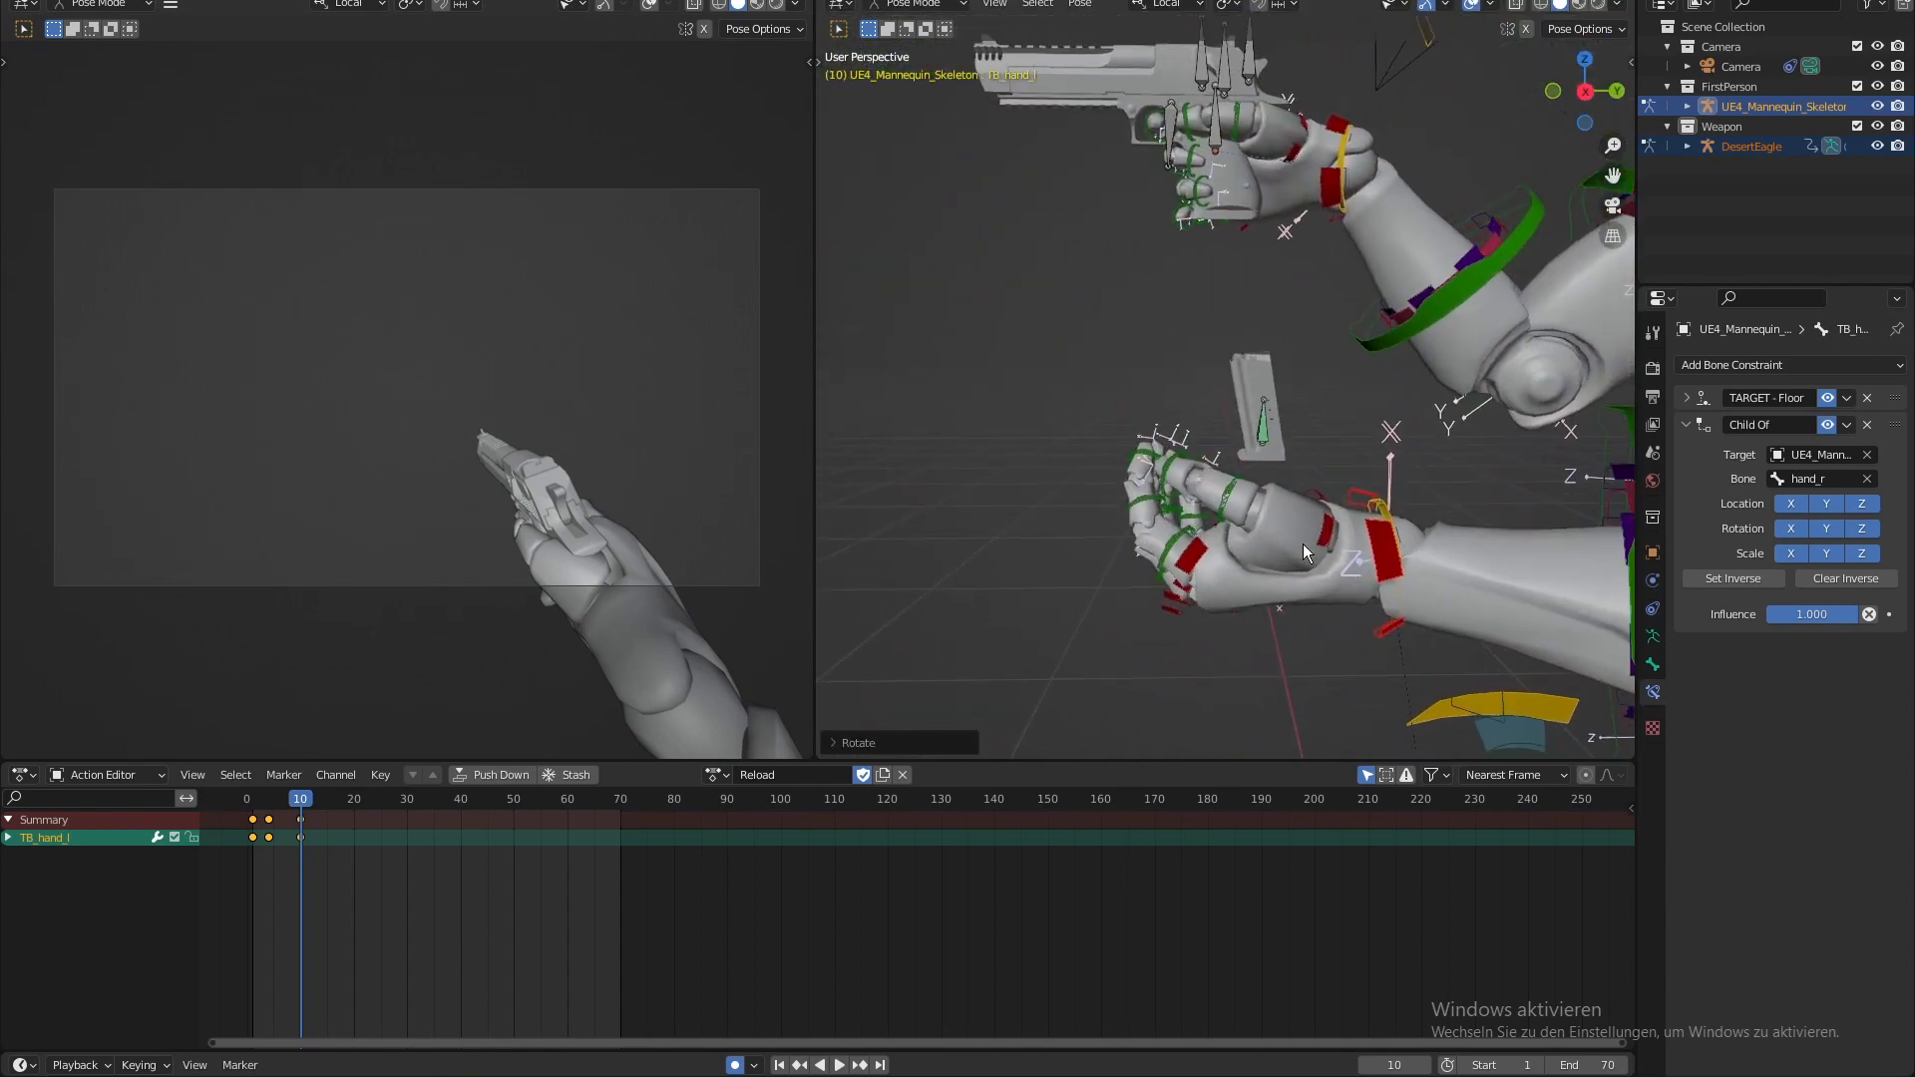
{"action": "left_click", "coordinate": [1320, 499]}
{"action": "key", "text": "r"}
{"action": "key", "text": "x"}
{"action": "key", "text": "x"}
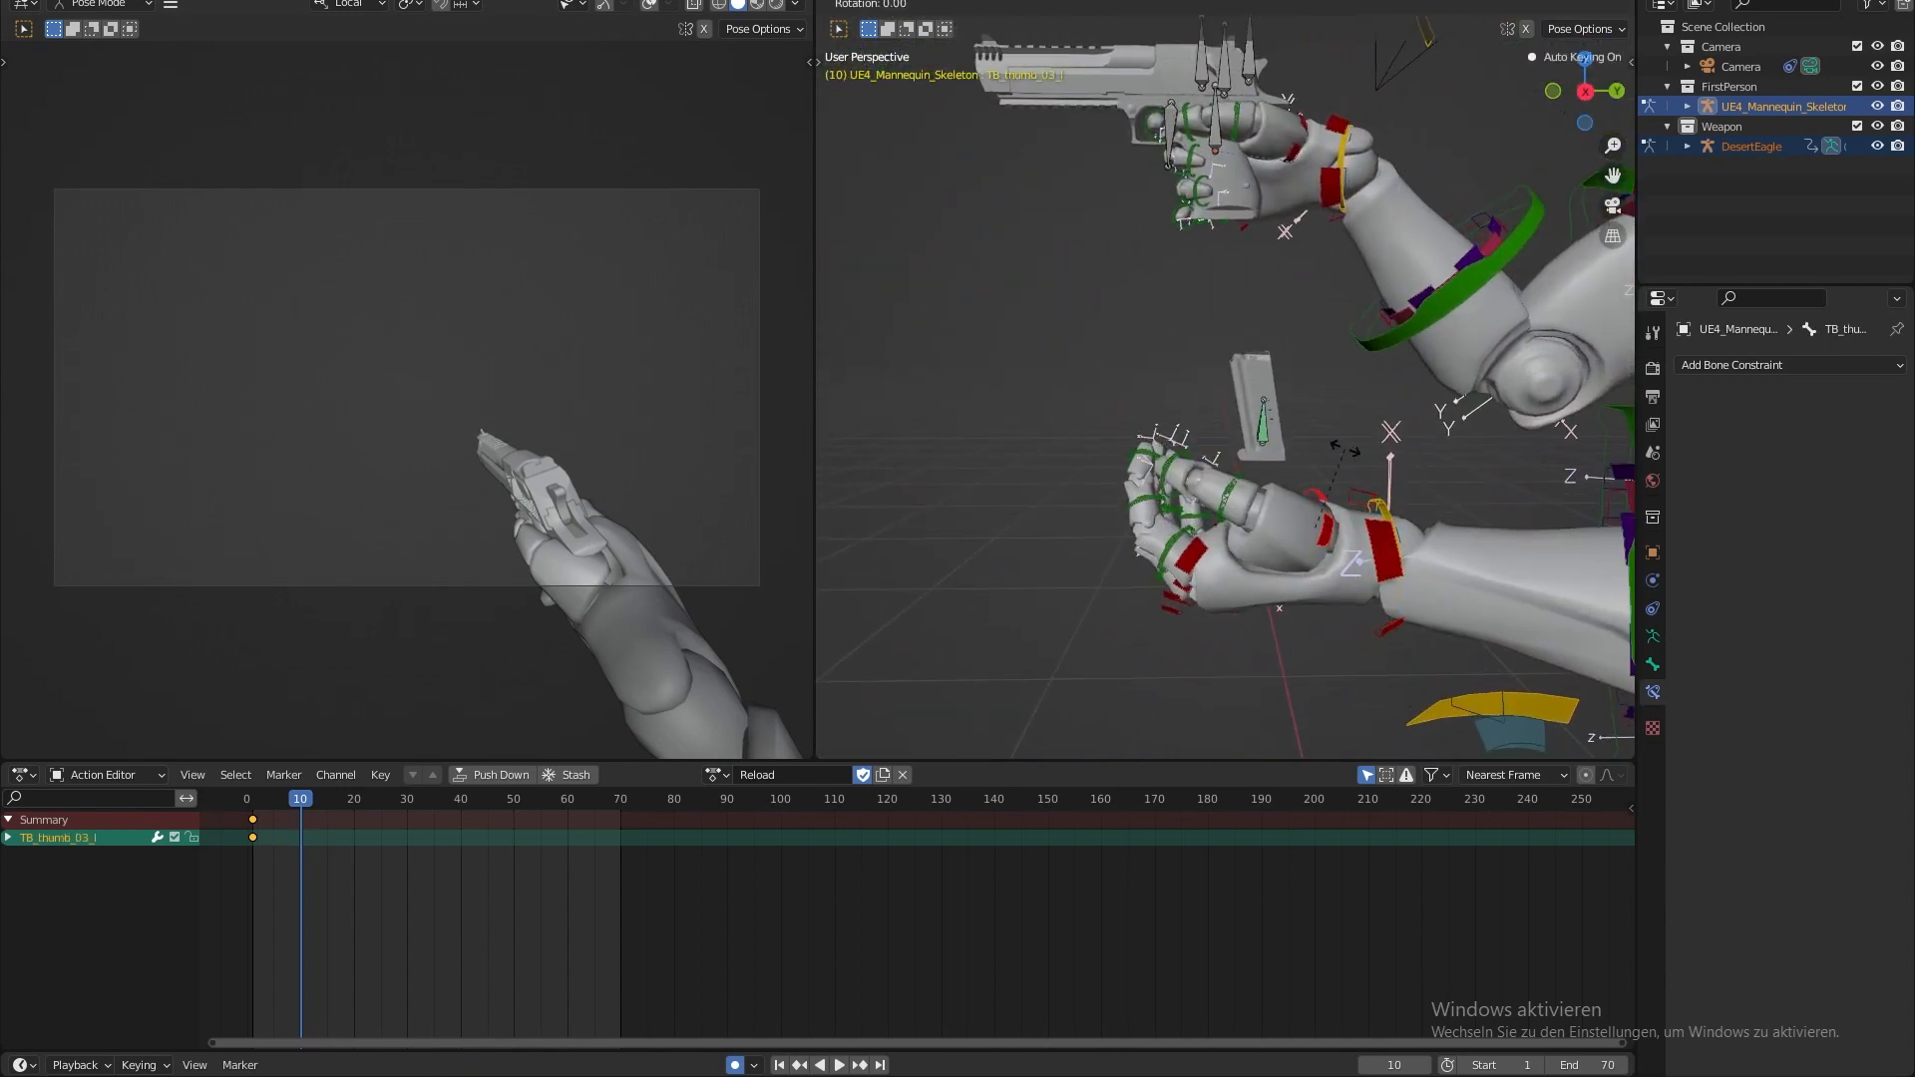
{"action": "left_click", "coordinate": [1374, 453]}
- At frame 10, rotate the left hand's TB_index_03_l, TB_middle_03_l and TB_ring_03_l finger bones to adjust the grip
{"action": "middle_click_drag", "start_coordinate": [1374, 454], "coordinate": [1310, 462]}
{"action": "left_click", "coordinate": [1217, 407]}
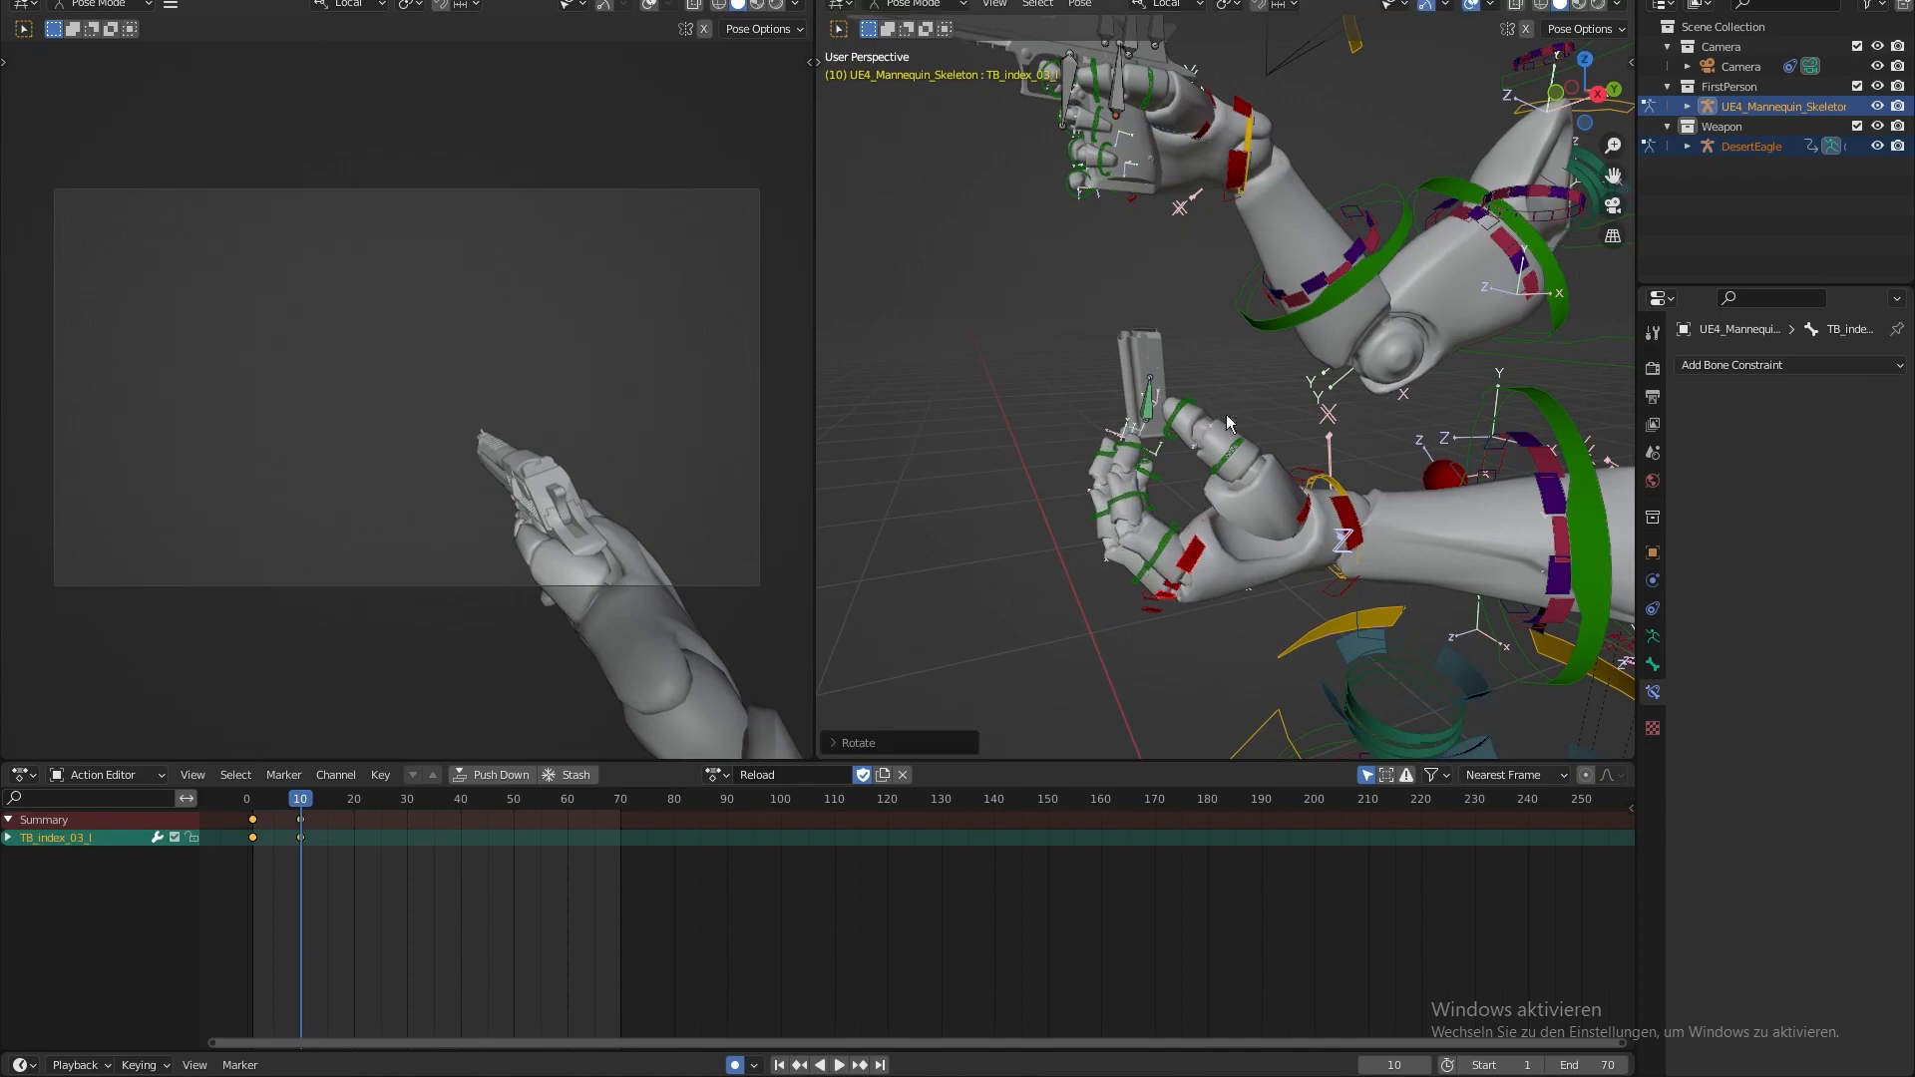
{"action": "middle_click_drag", "start_coordinate": [1217, 407], "coordinate": [1257, 409]}
{"action": "left_click", "coordinate": [1121, 678]}
{"action": "middle_click_drag", "start_coordinate": [1121, 678], "coordinate": [1123, 566]}
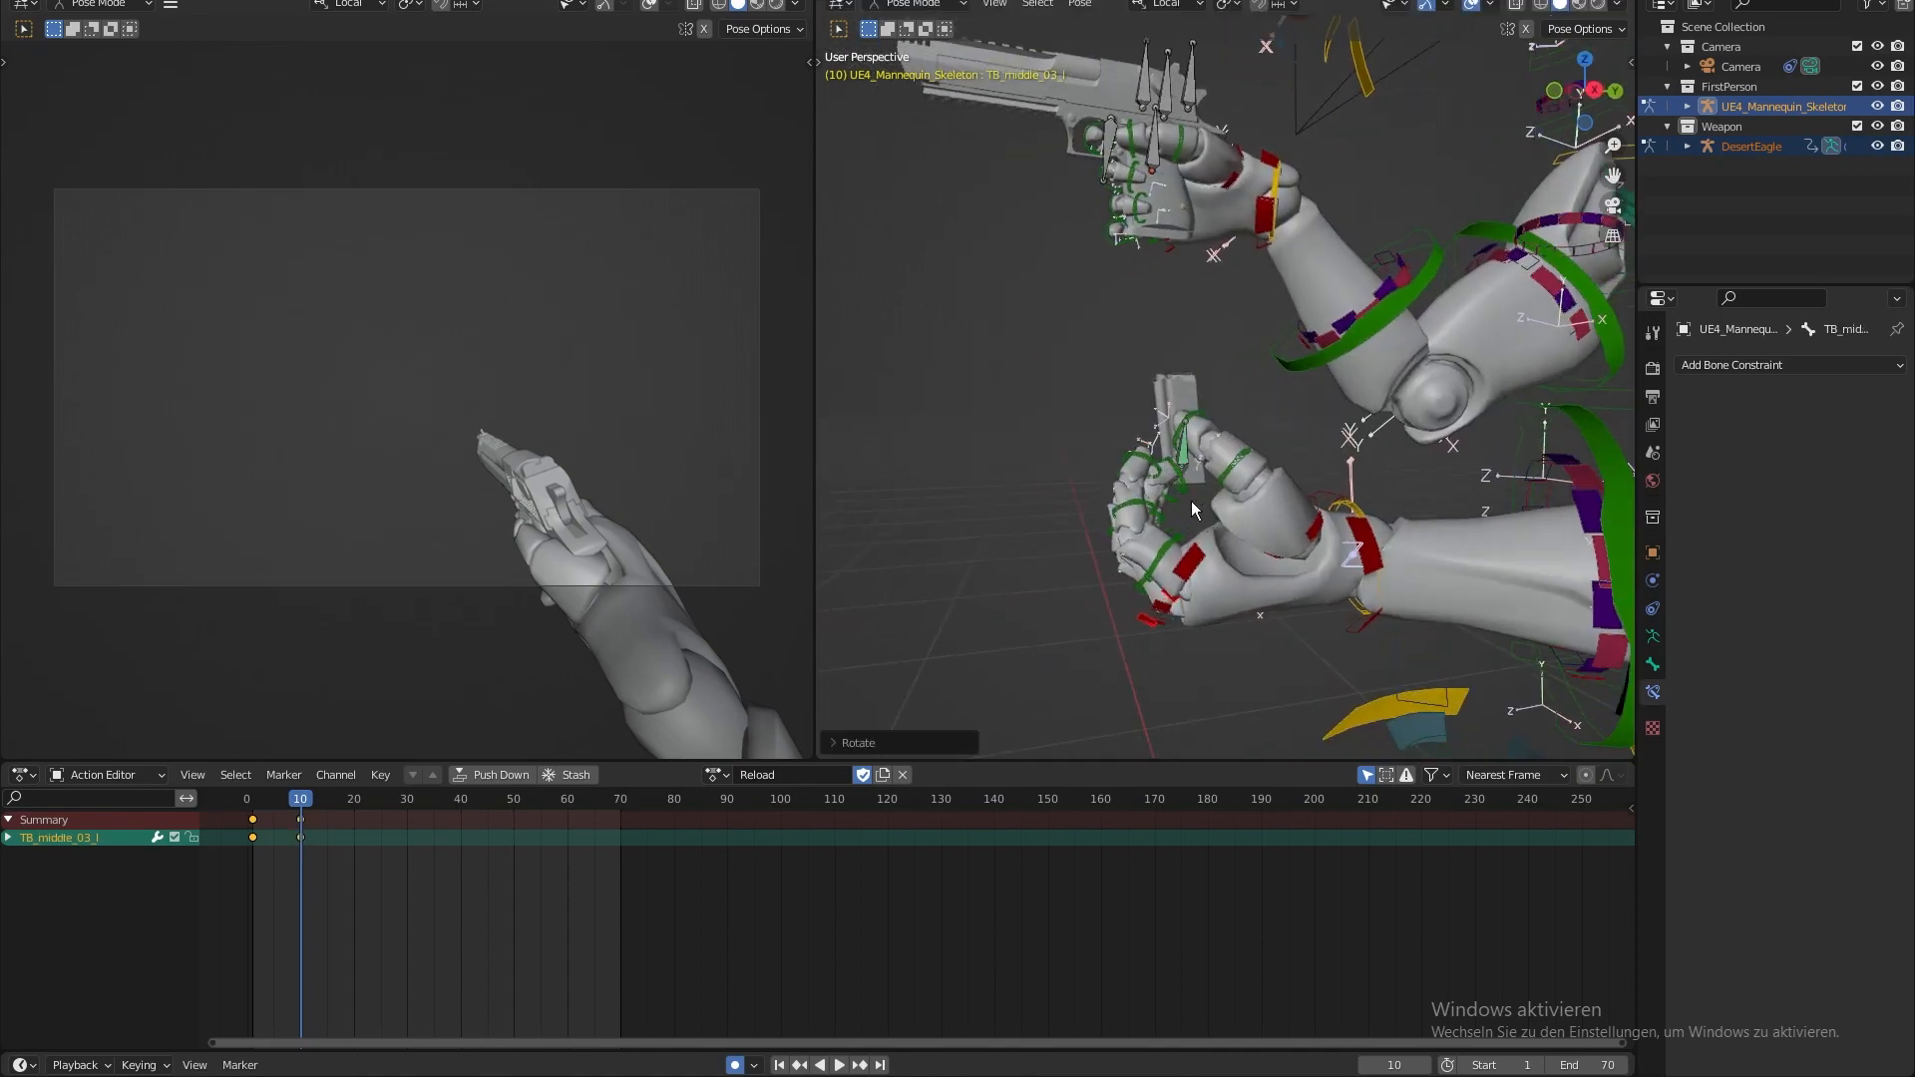
{"action": "middle_click_drag", "start_coordinate": [1191, 501], "coordinate": [1225, 571]}
{"action": "left_click", "coordinate": [1225, 571]}
{"action": "middle_click_drag", "start_coordinate": [1428, 479], "coordinate": [877, 658]}
- At frame 12, rotate the Magazine bone in the front view to fit the newly posed left hand
{"action": "key", "text": "space"}
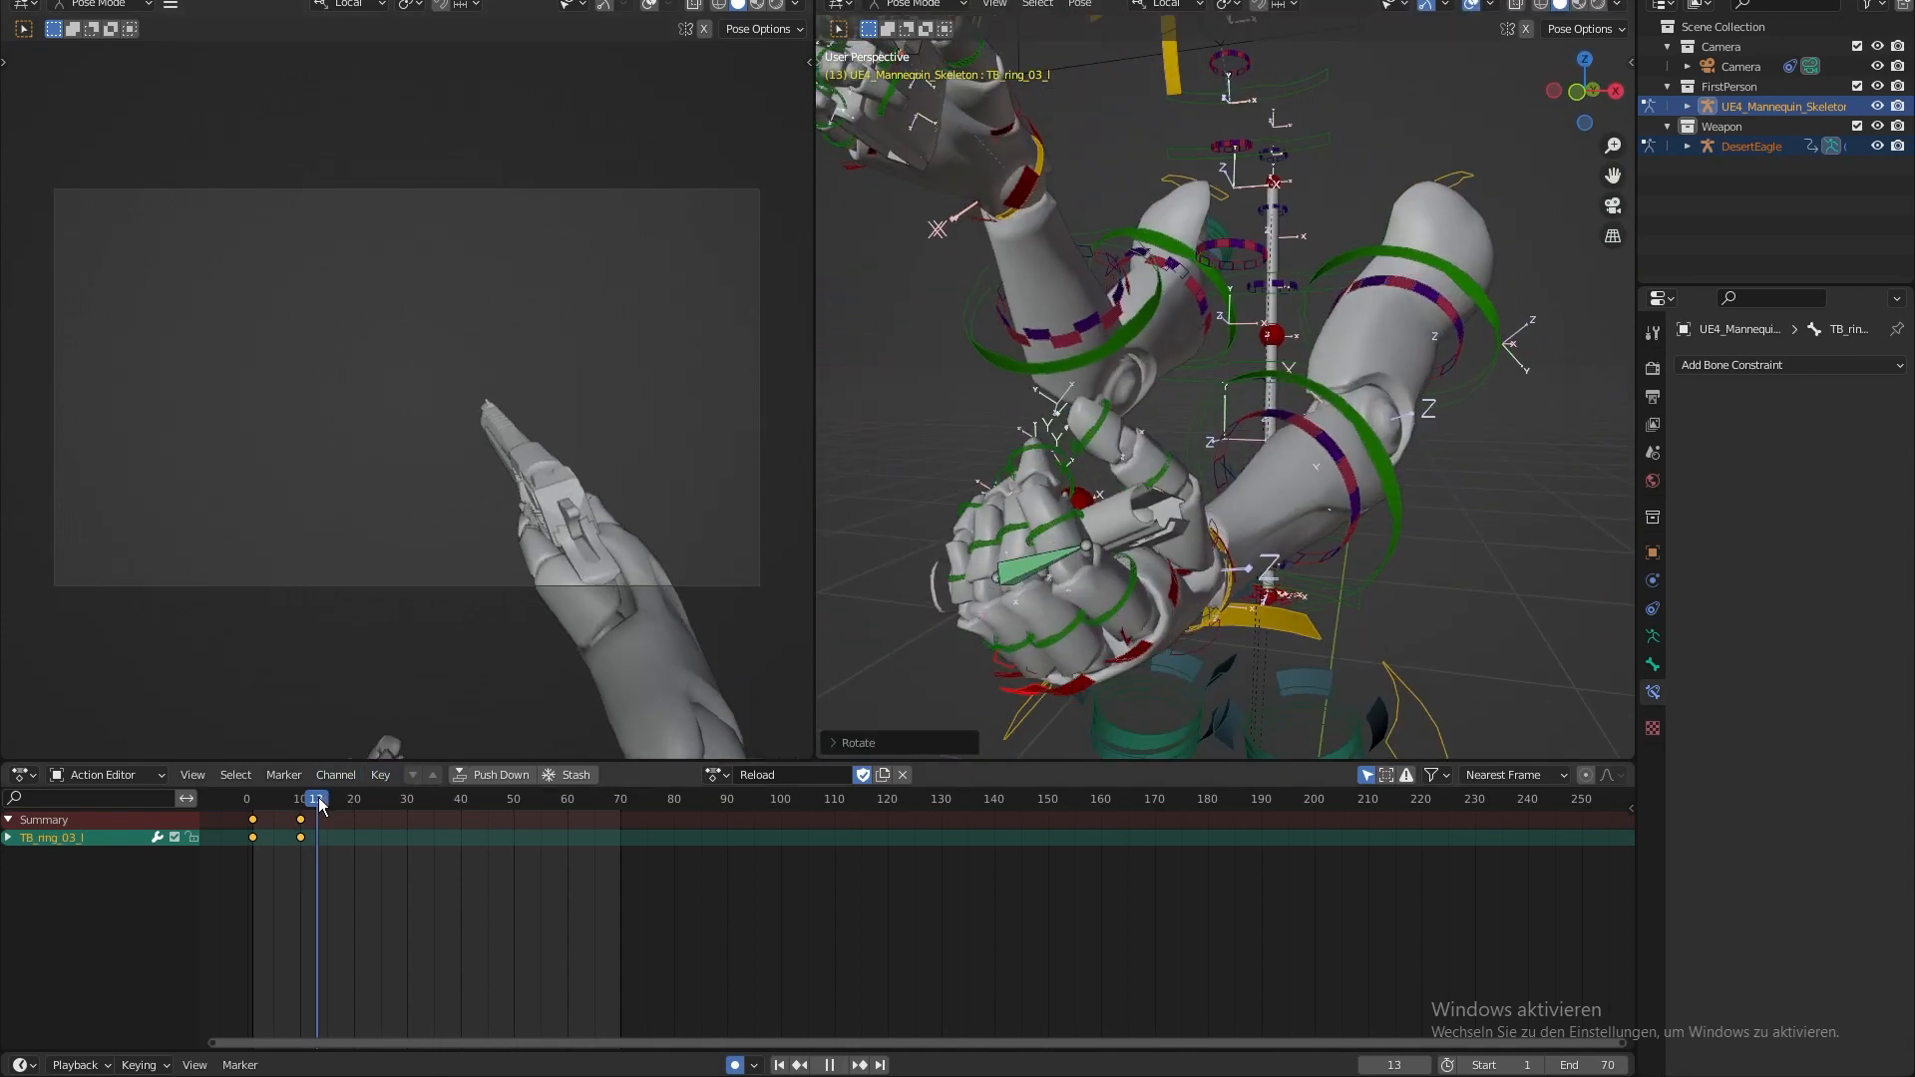
{"action": "left_click_drag", "start_coordinate": [317, 803], "coordinate": [309, 806]}
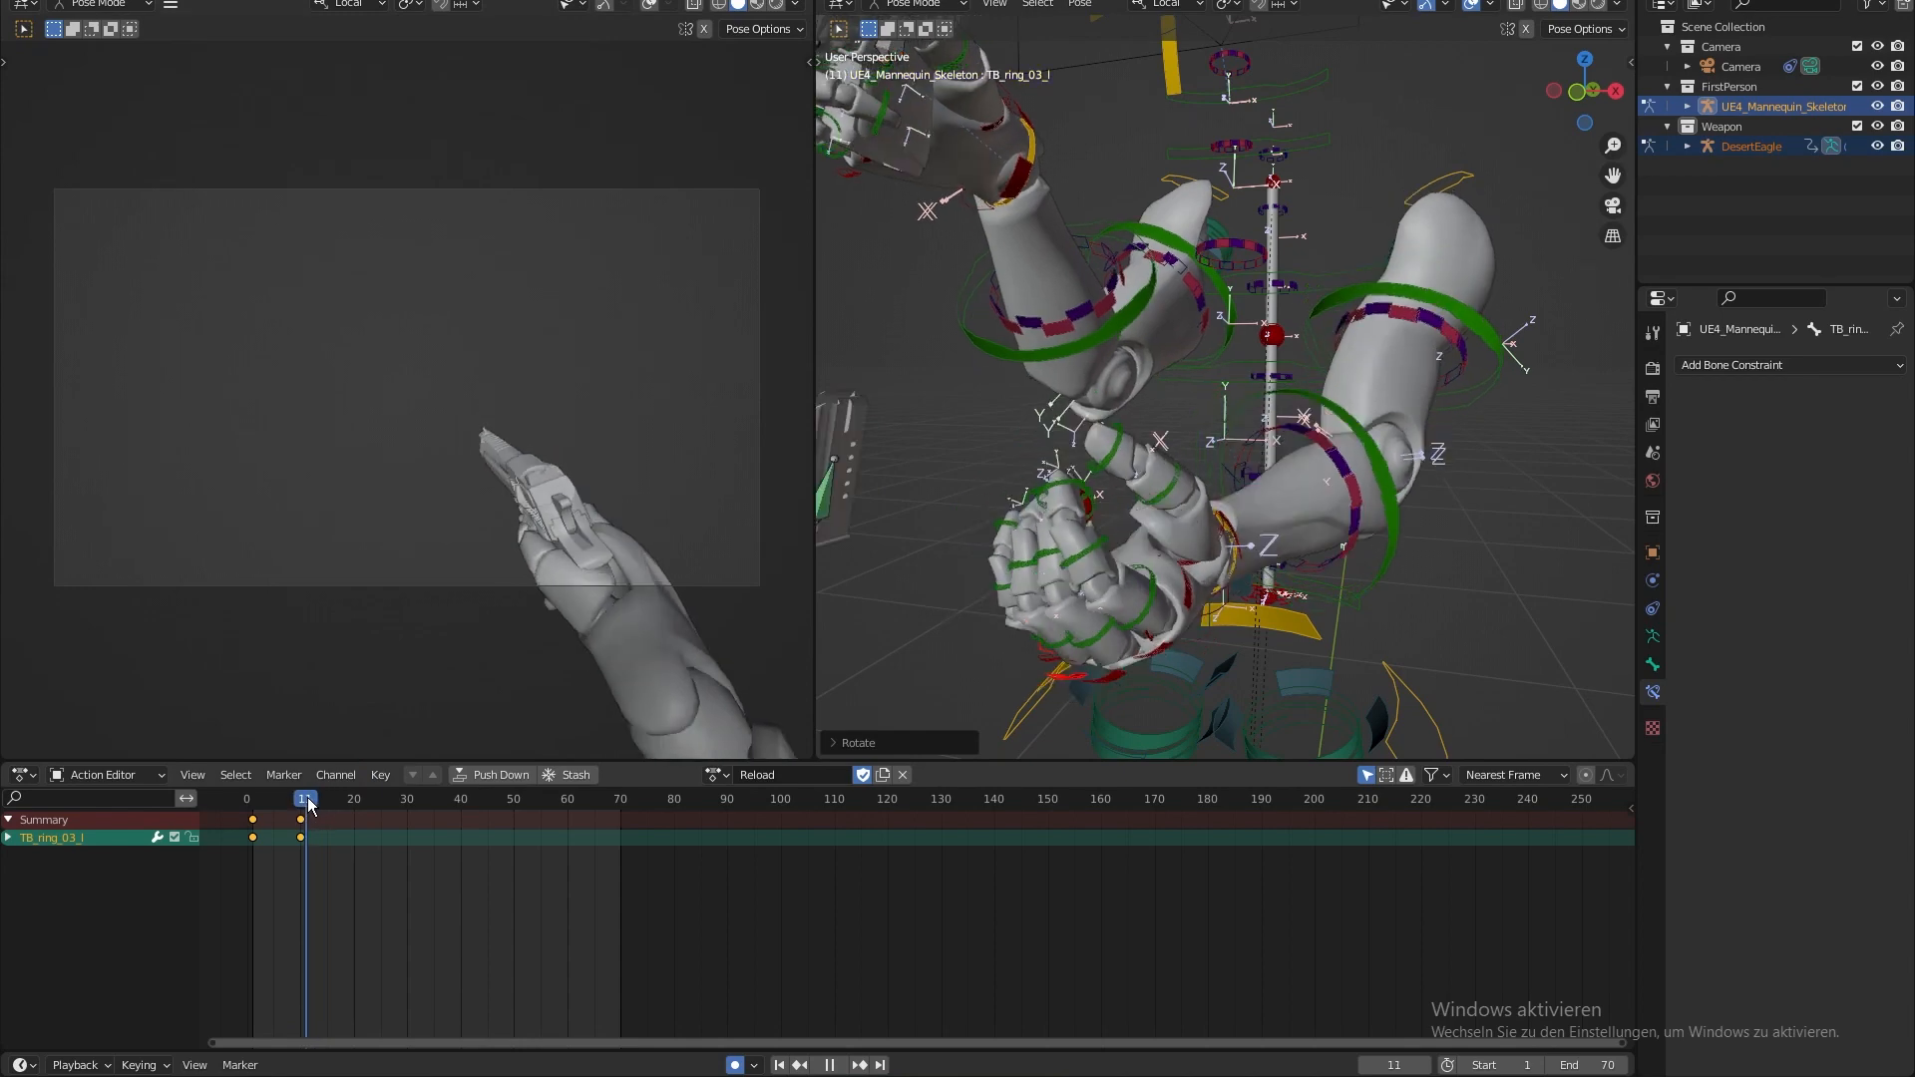
{"action": "key", "text": "Right"}
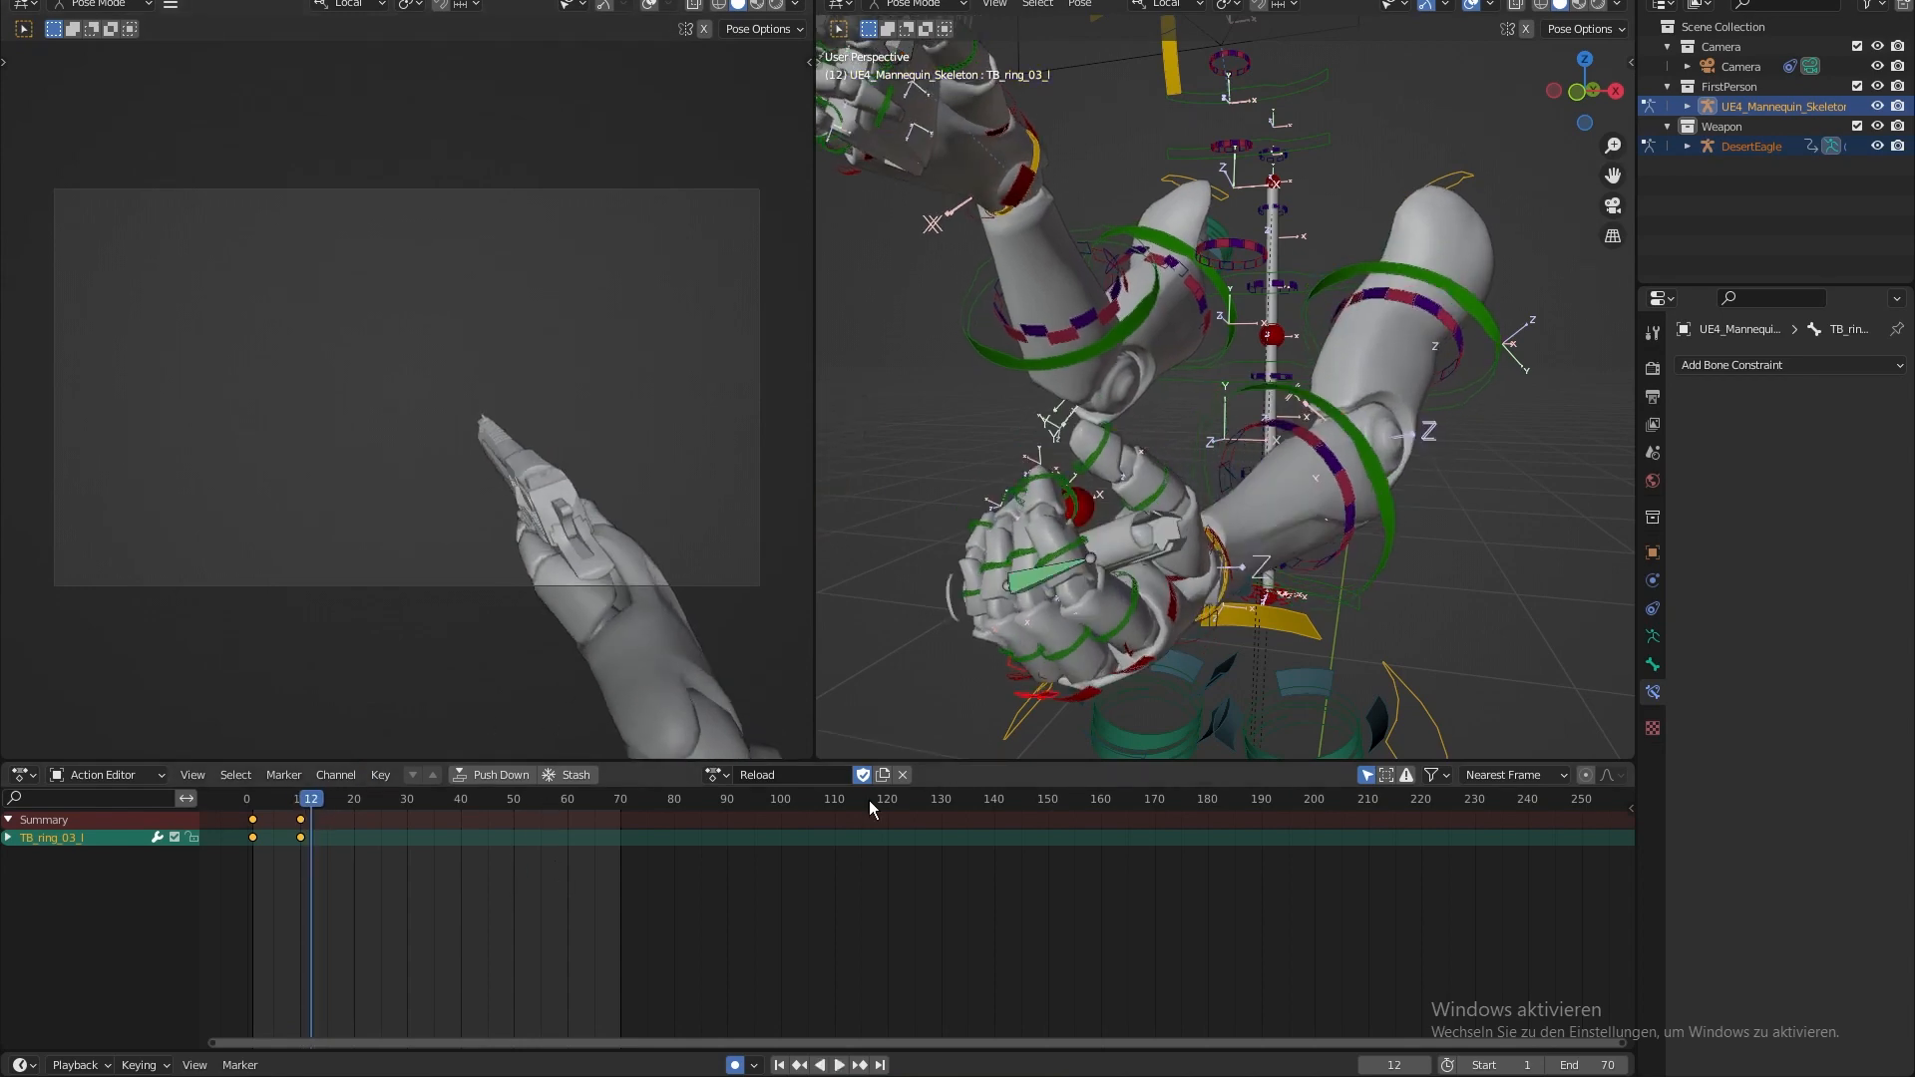
{"action": "left_click", "coordinate": [1074, 580]}
{"action": "middle_click_drag", "start_coordinate": [1074, 581], "coordinate": [1283, 517]}
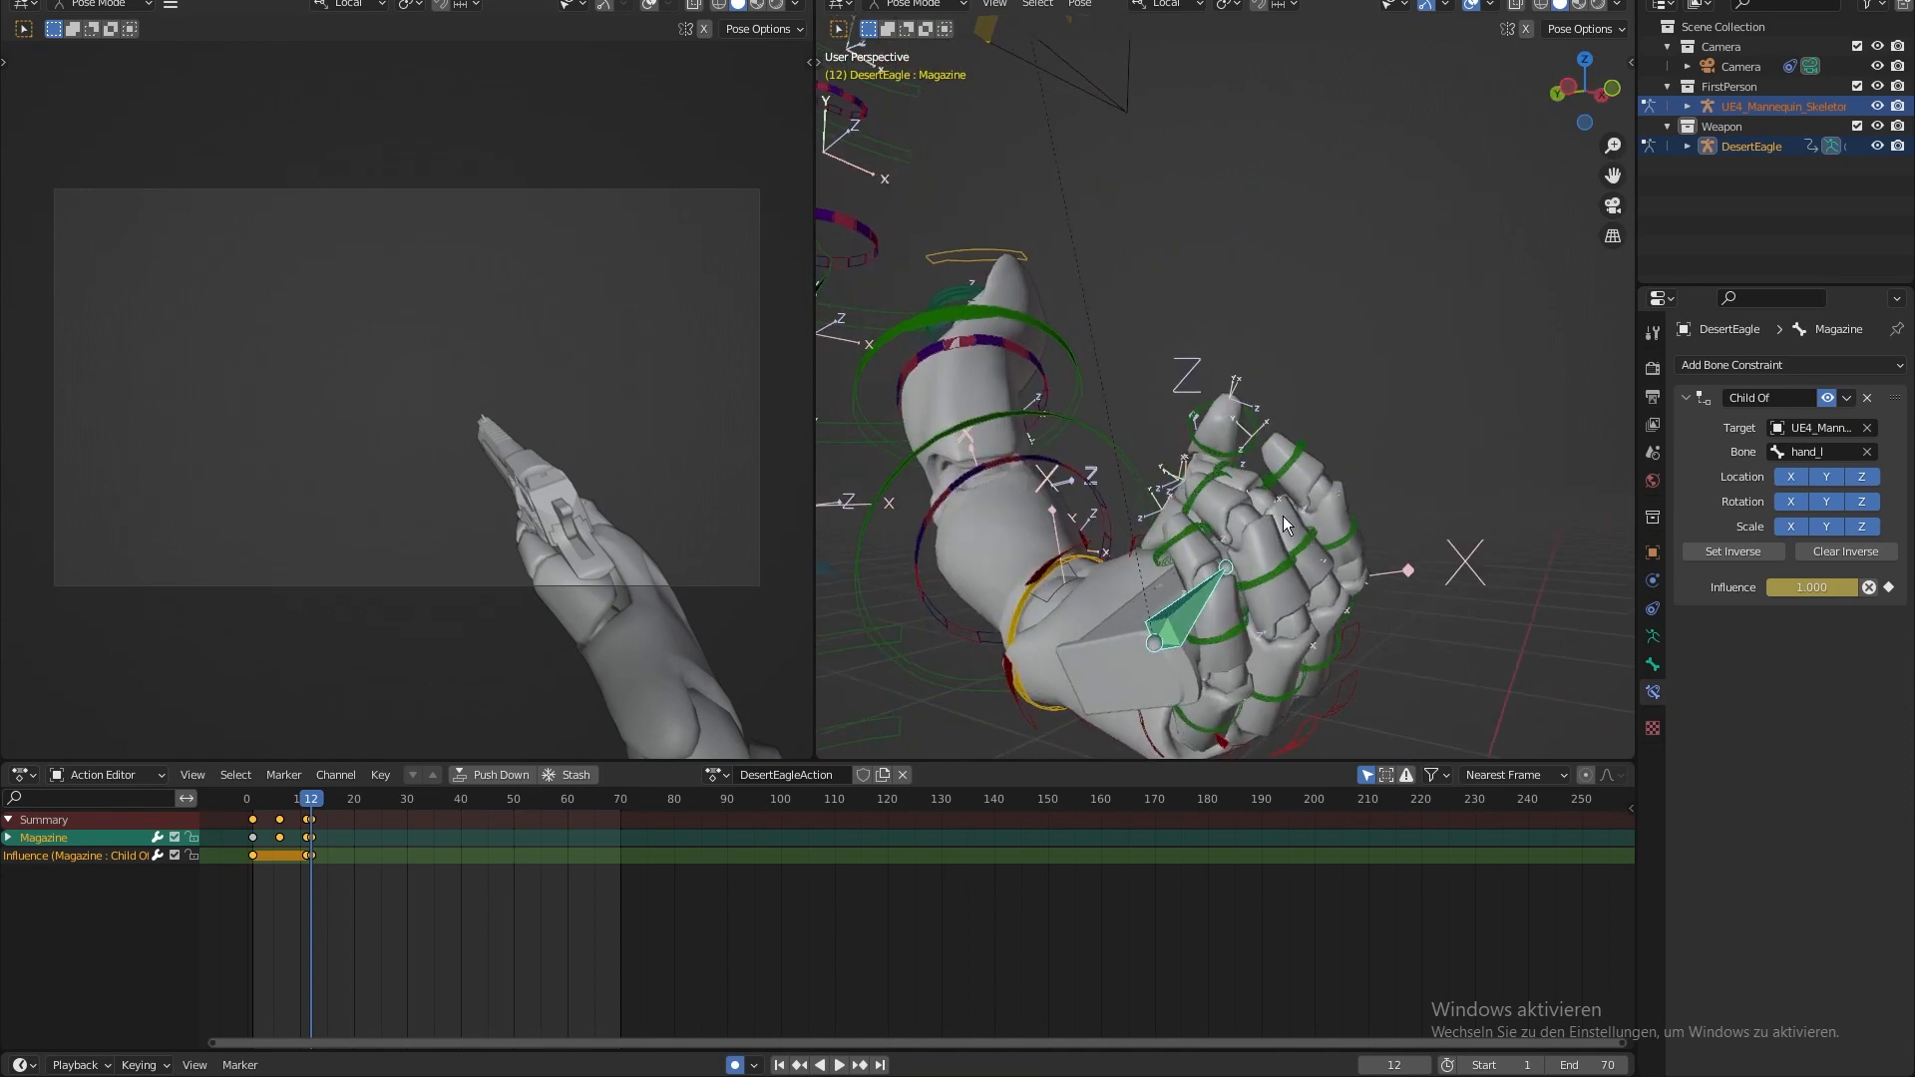
{"action": "key", "text": "KP_1"}
{"action": "key", "text": "r"}
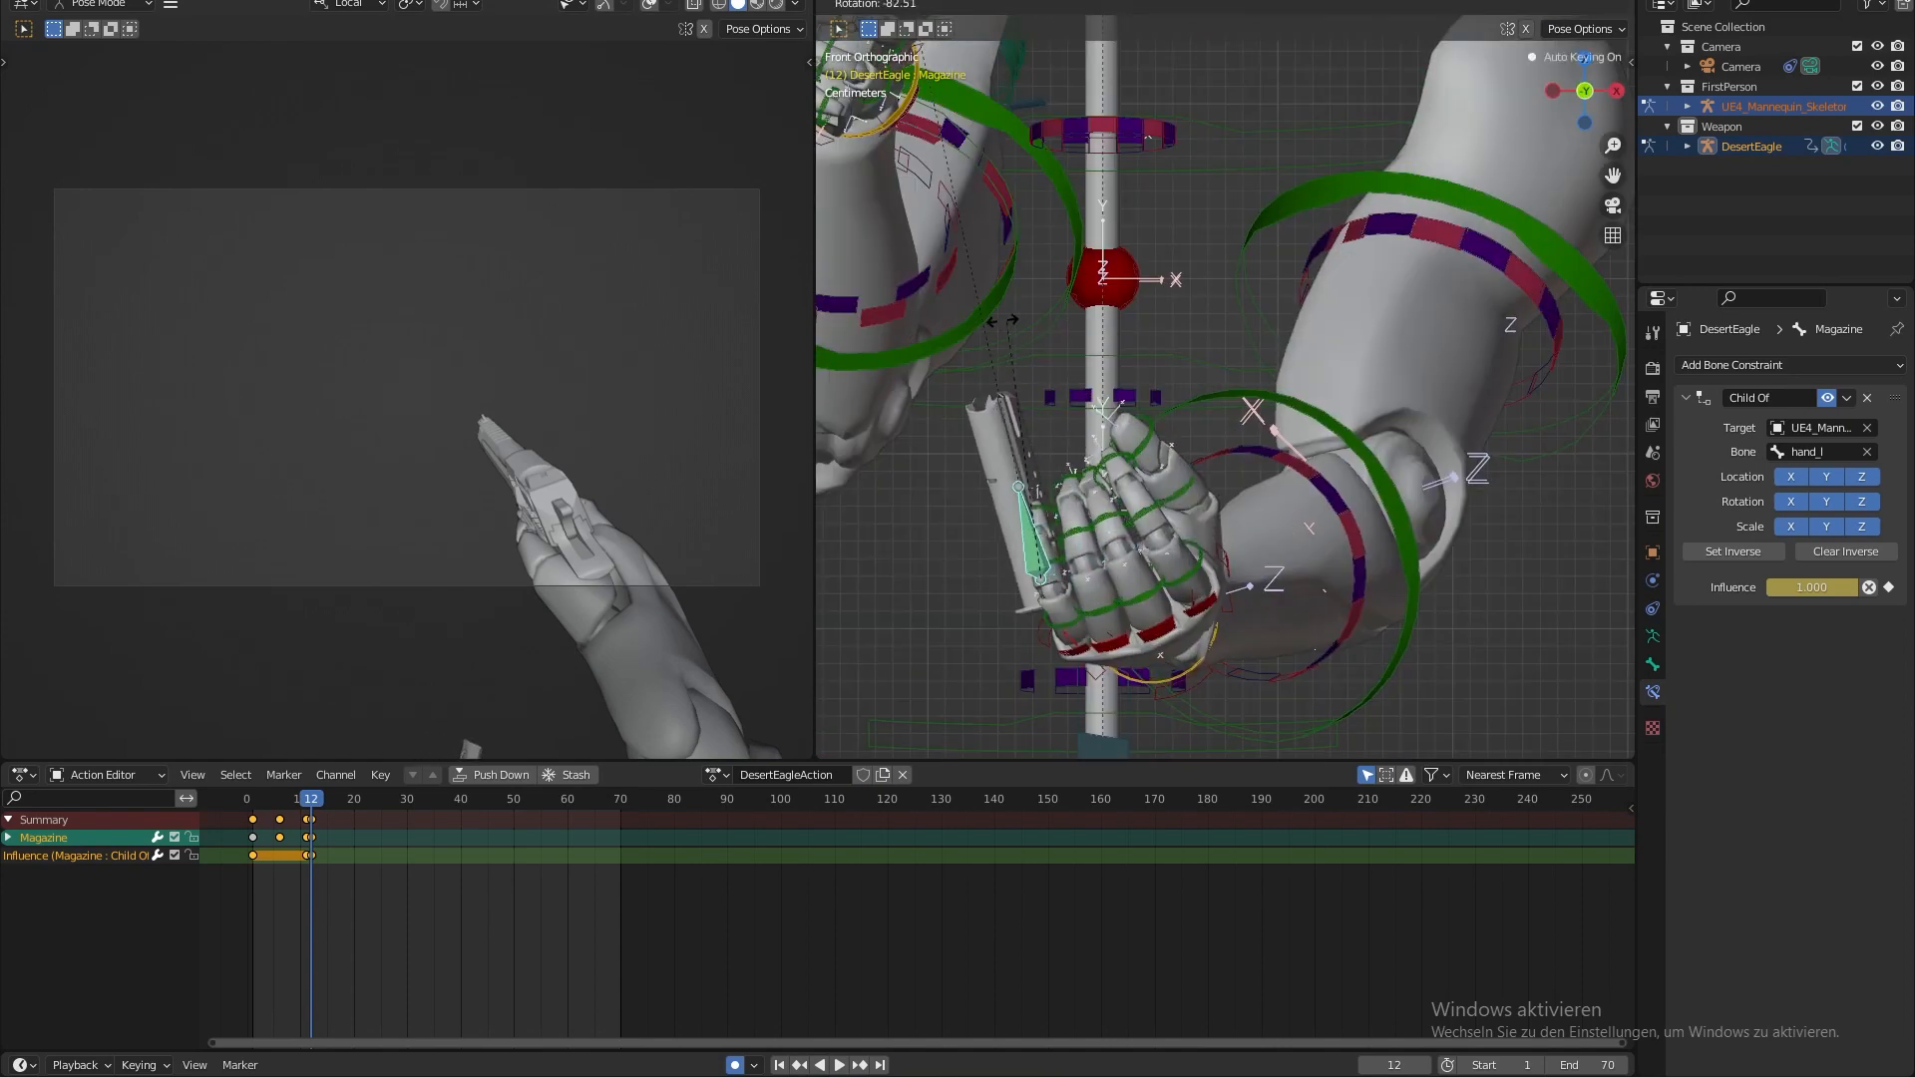
- Rotate and move the magazine bone into the palm of the left hand at frame 12
{"action": "left_click", "coordinate": [998, 321]}
{"action": "key", "text": "g"}
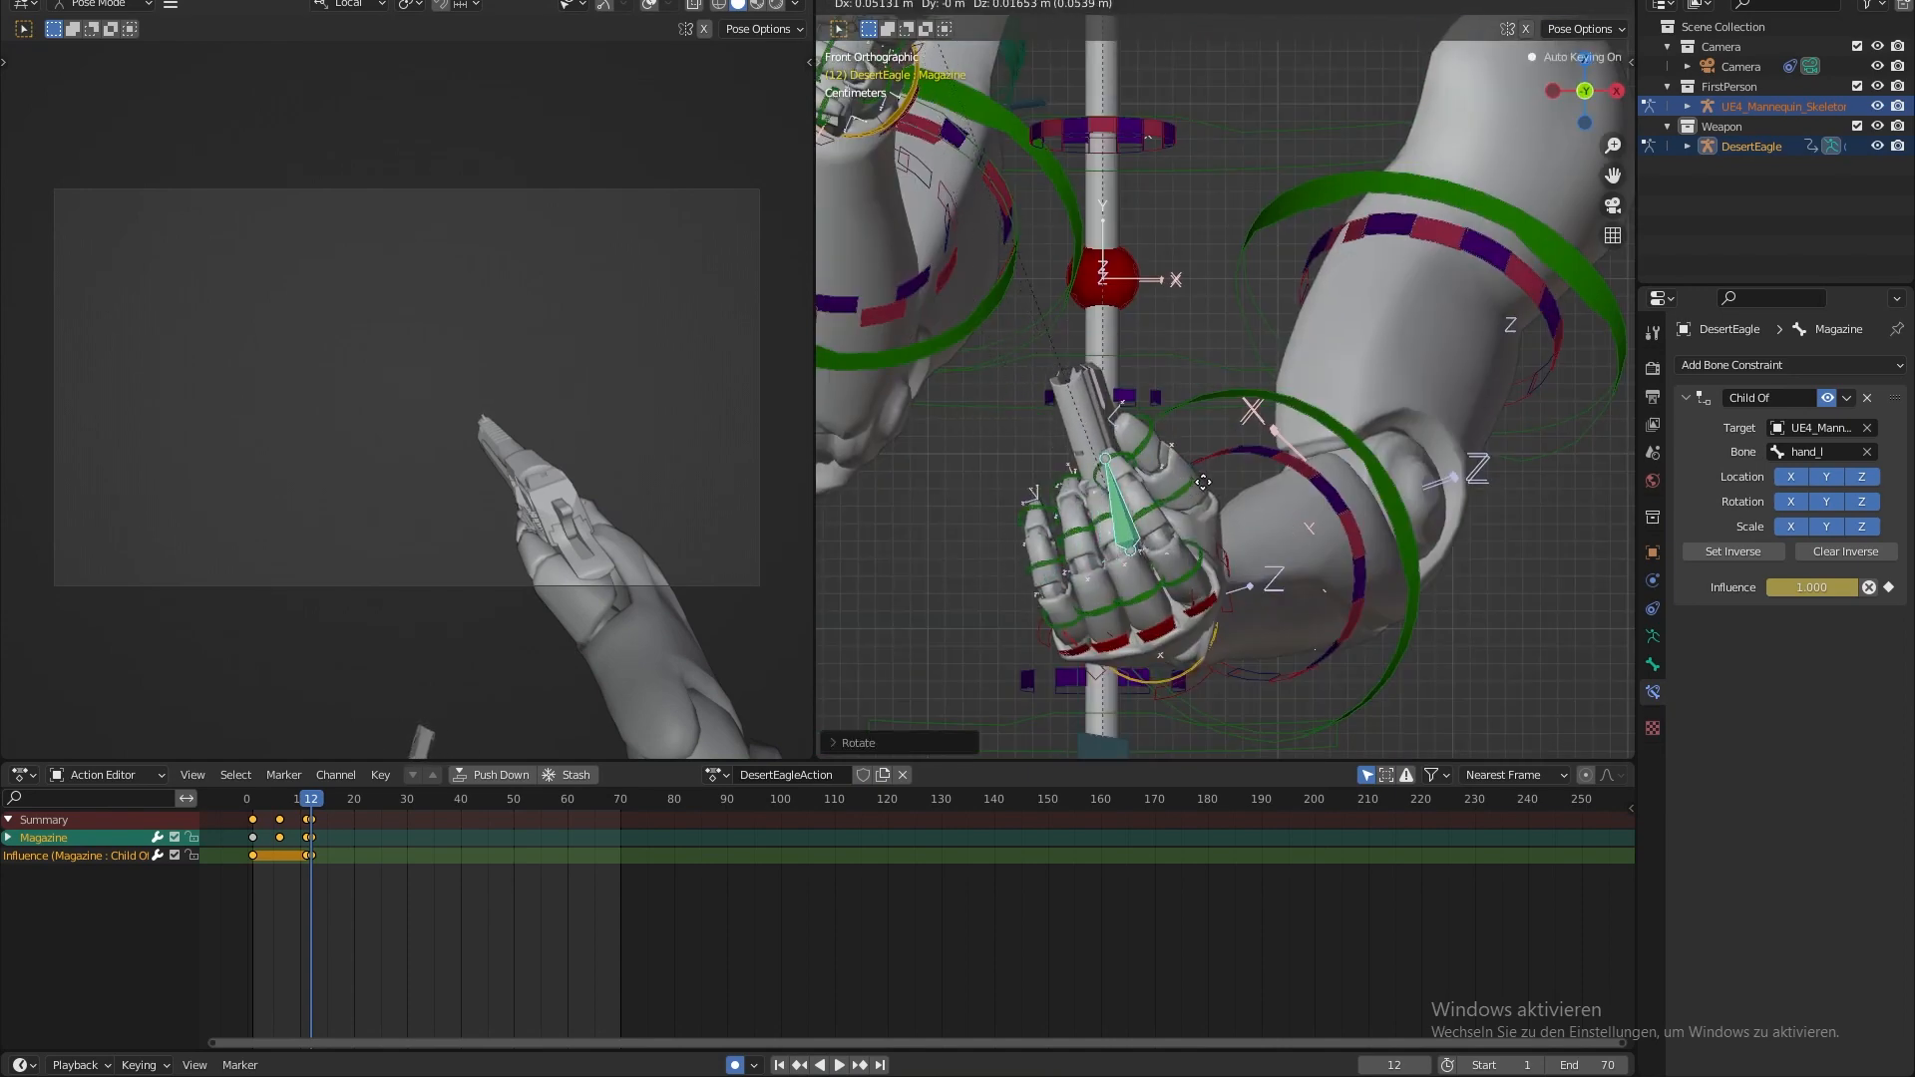
{"action": "left_click", "coordinate": [1203, 481]}
{"action": "middle_click_drag", "start_coordinate": [1195, 488], "coordinate": [1410, 587]}
{"action": "key", "text": "KP_7"}
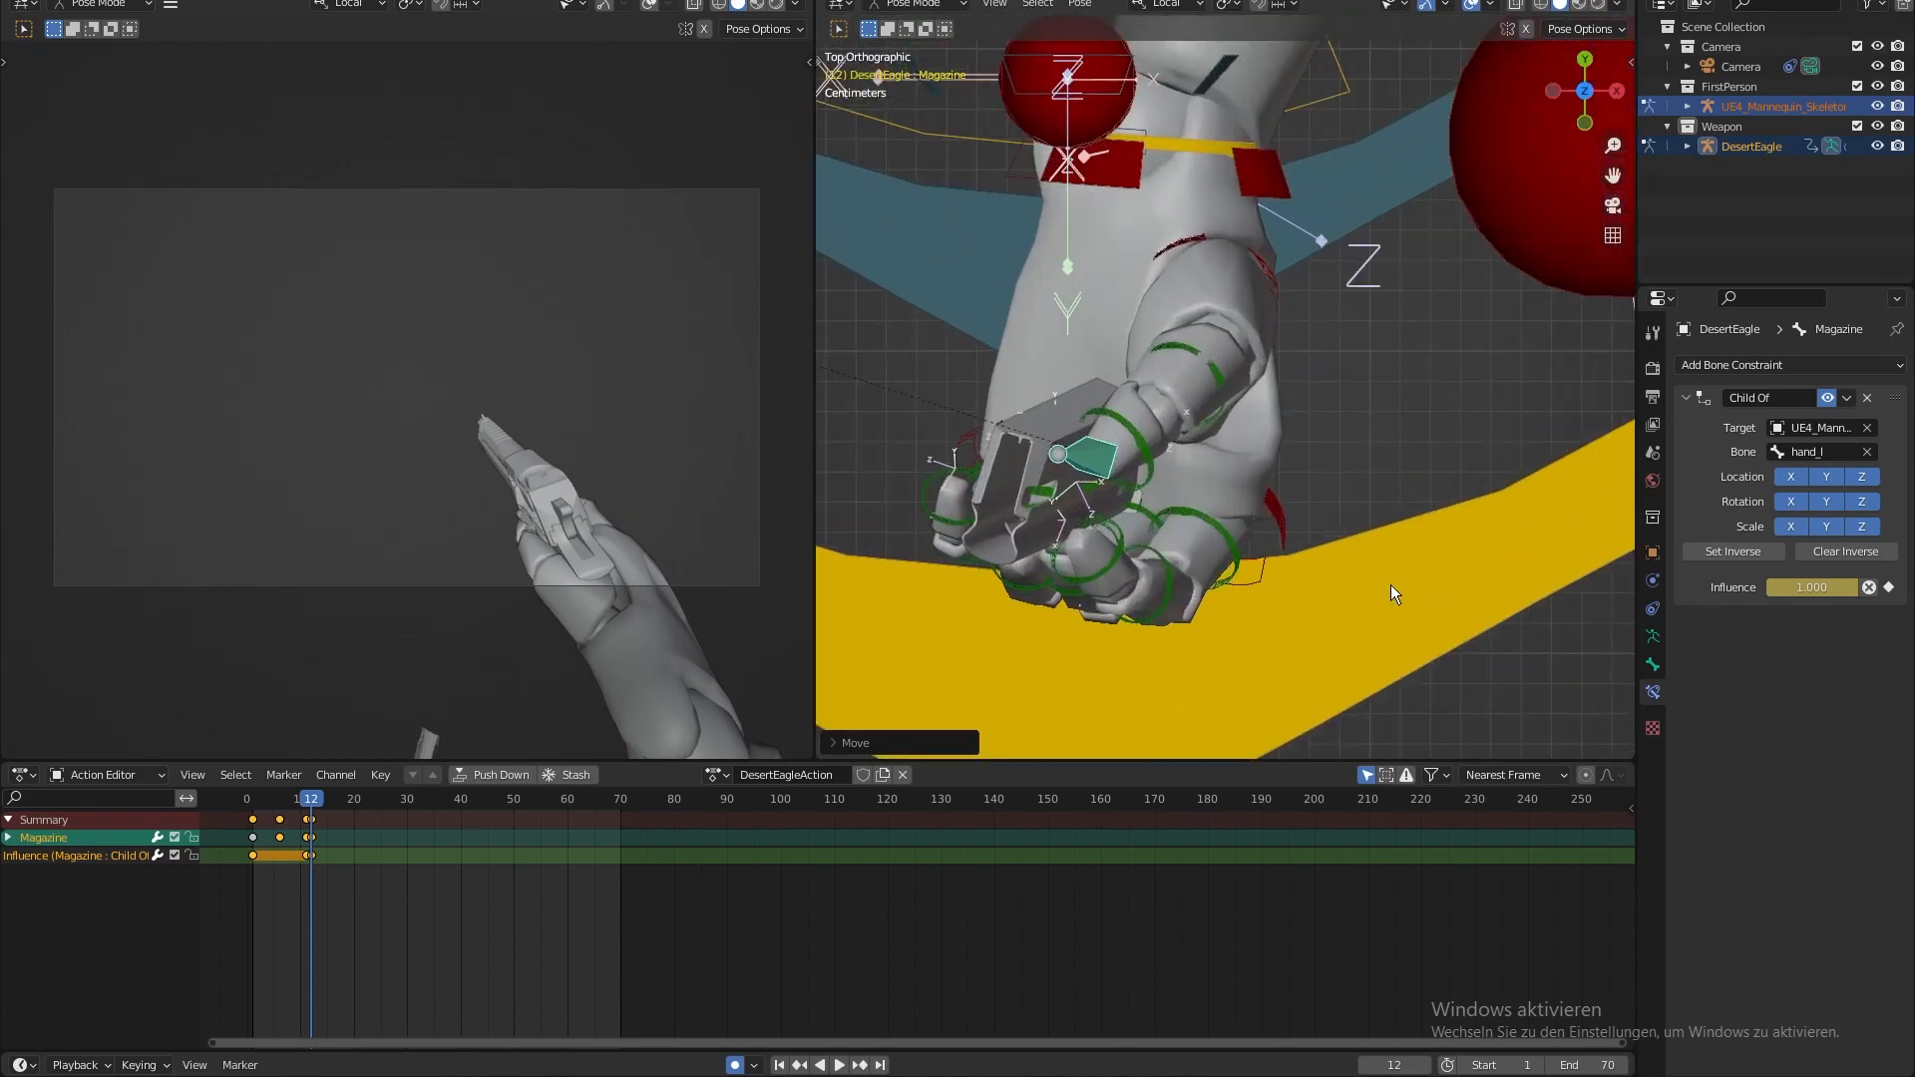
{"action": "middle_click_drag", "start_coordinate": [1215, 586], "coordinate": [1307, 535], "text": "shift"}
{"action": "key", "text": "r"}
{"action": "key", "text": "Escape"}
{"action": "key", "text": "g"}
{"action": "key", "text": "Escape"}
- Copy the left hand control's frame 10 key to frame 16
{"action": "middle_click_drag", "start_coordinate": [1084, 608], "coordinate": [1324, 600]}
{"action": "left_click", "coordinate": [1350, 558]}
{"action": "left_click", "coordinate": [1349, 557]}
{"action": "key", "text": "space"}
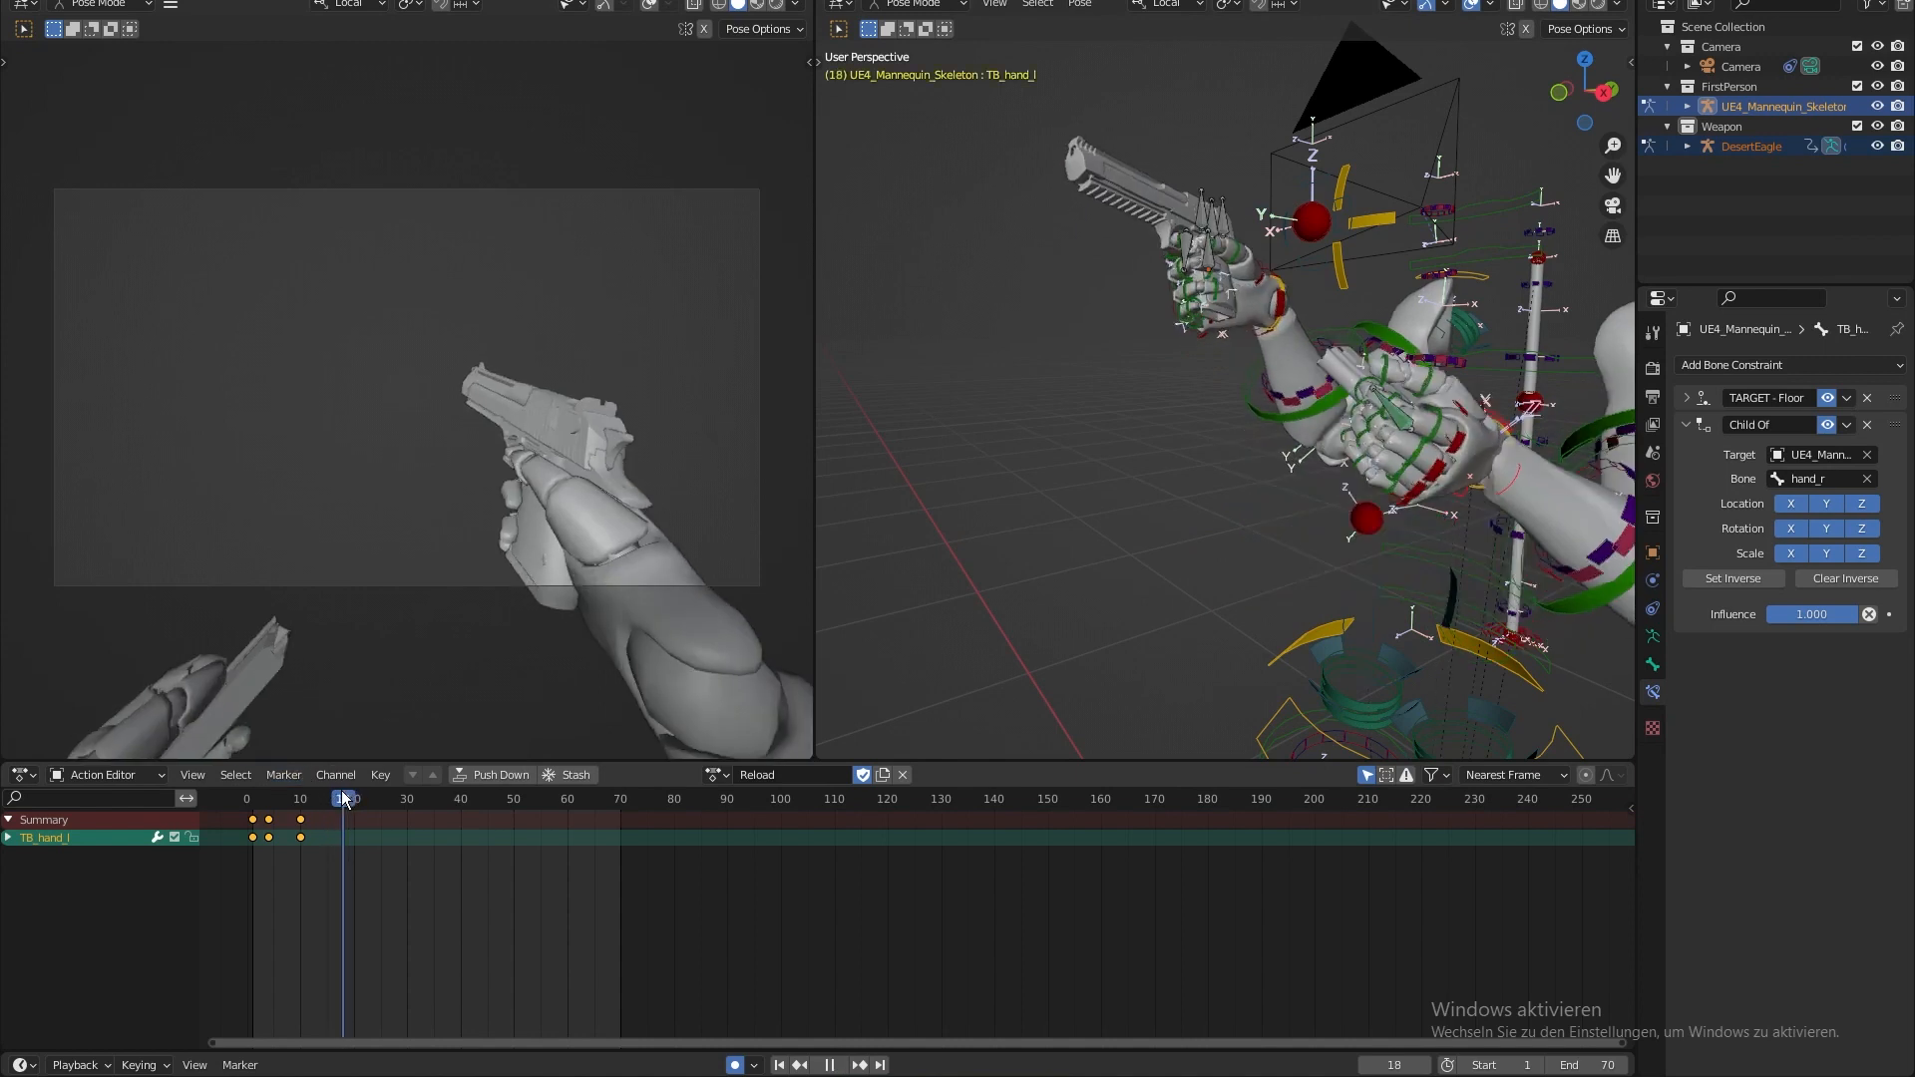
{"action": "left_click_drag", "start_coordinate": [344, 798], "coordinate": [342, 798]}
{"action": "middle_click_drag", "start_coordinate": [951, 556], "coordinate": [1087, 506]}
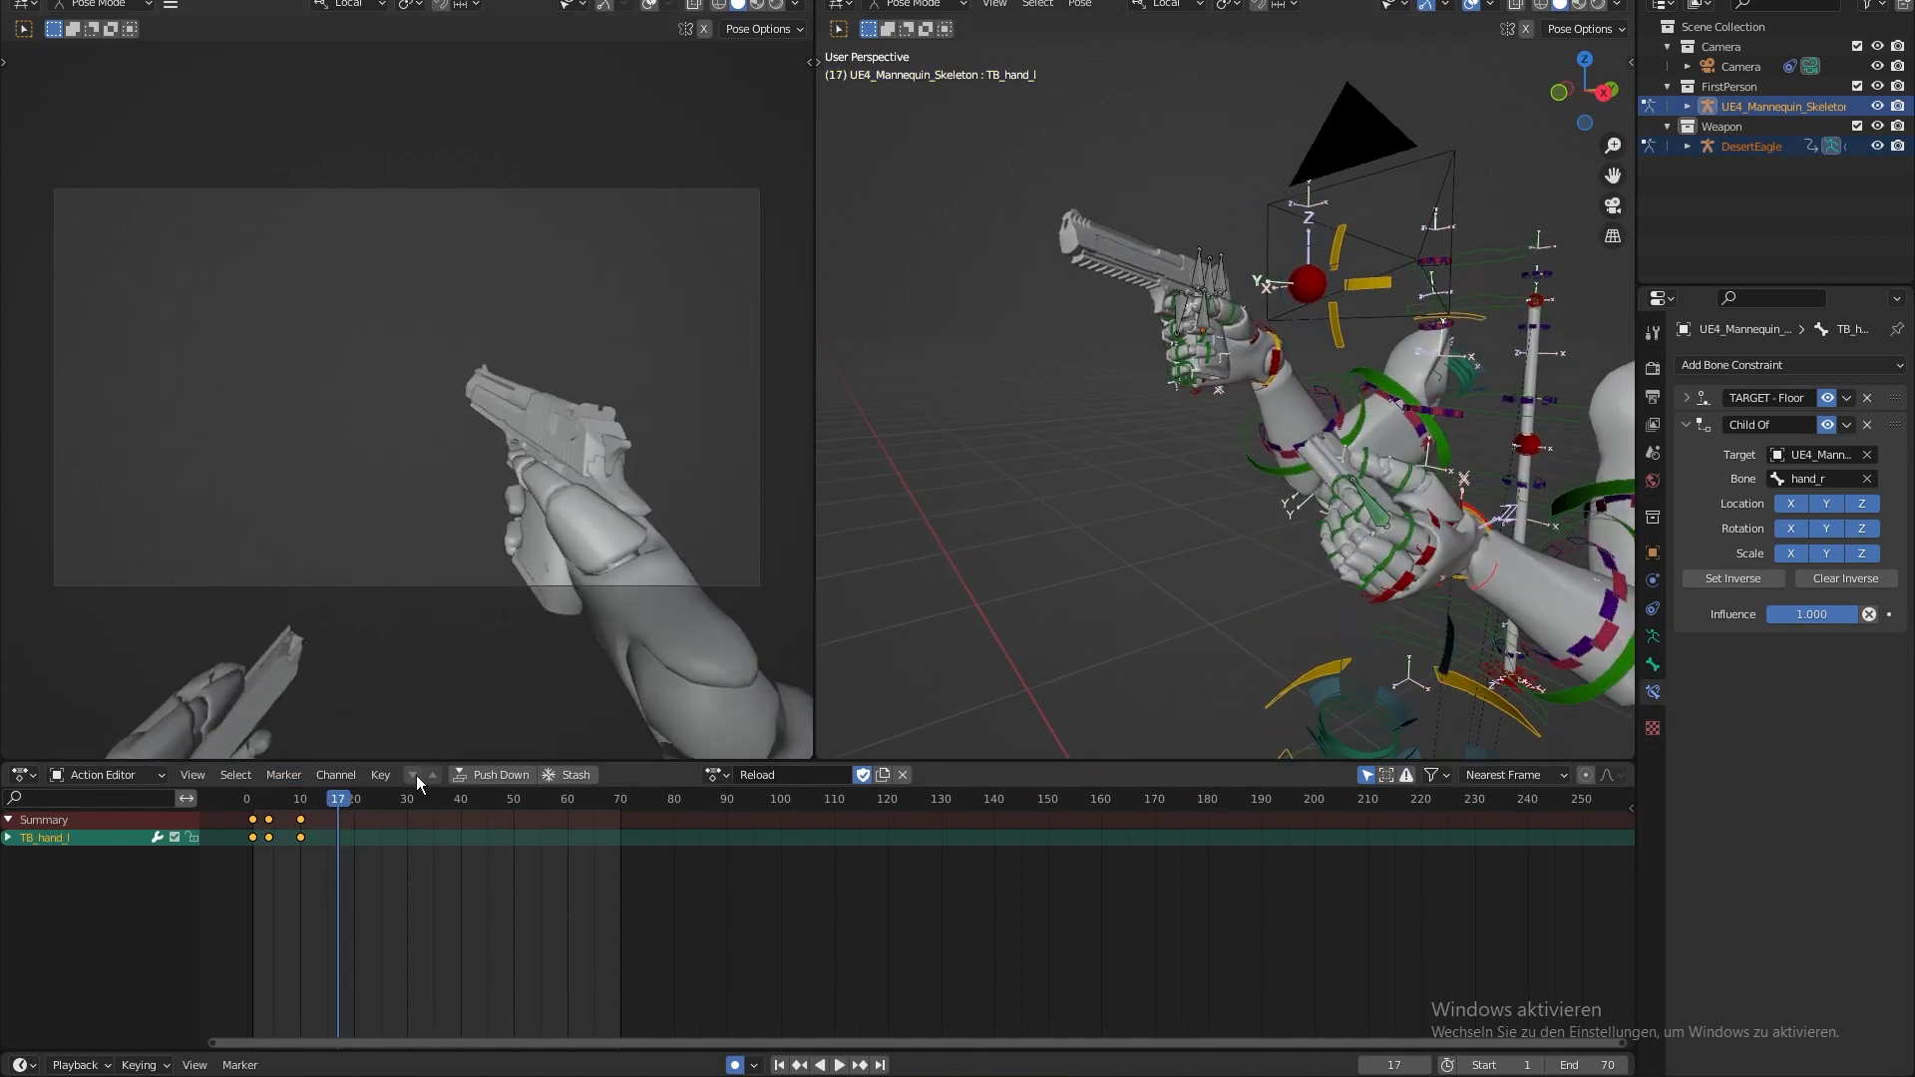
{"action": "left_click_drag", "start_coordinate": [338, 802], "coordinate": [350, 804]}
{"action": "left_click", "coordinate": [301, 822]}
{"action": "key", "text": "ctrl+c"}
{"action": "key", "text": "ctrl+v"}
- At frame 16, rotate the left hand control and move it inward below the pistol in front view
{"action": "middle_click_drag", "start_coordinate": [1029, 447], "coordinate": [1032, 478], "text": "shift"}
{"action": "key", "text": "KP_1"}
{"action": "scroll", "coordinate": [1029, 461], "scroll_direction": "up", "scroll_amount": 1}
{"action": "middle_click_drag", "start_coordinate": [1334, 339], "coordinate": [1325, 268], "text": "shift"}
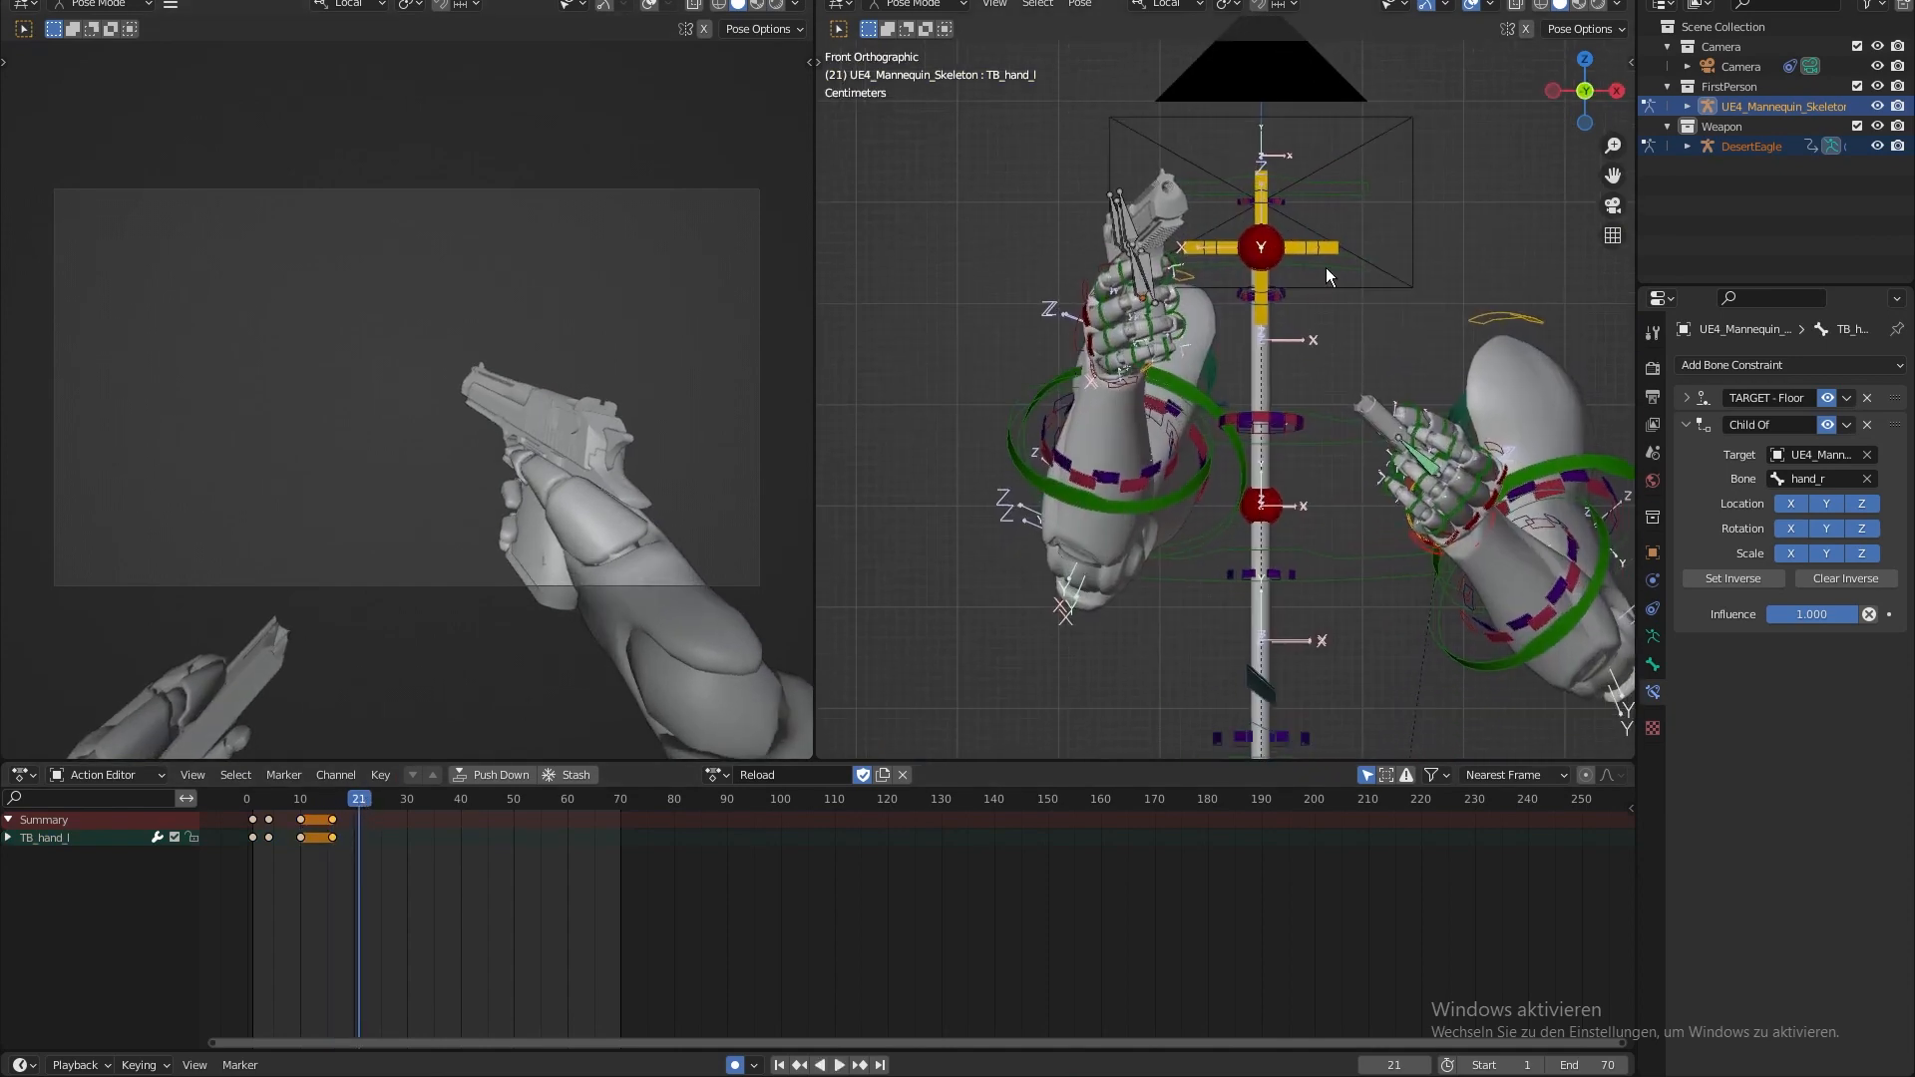
{"action": "left_click", "coordinate": [333, 802]}
{"action": "key", "text": "space"}
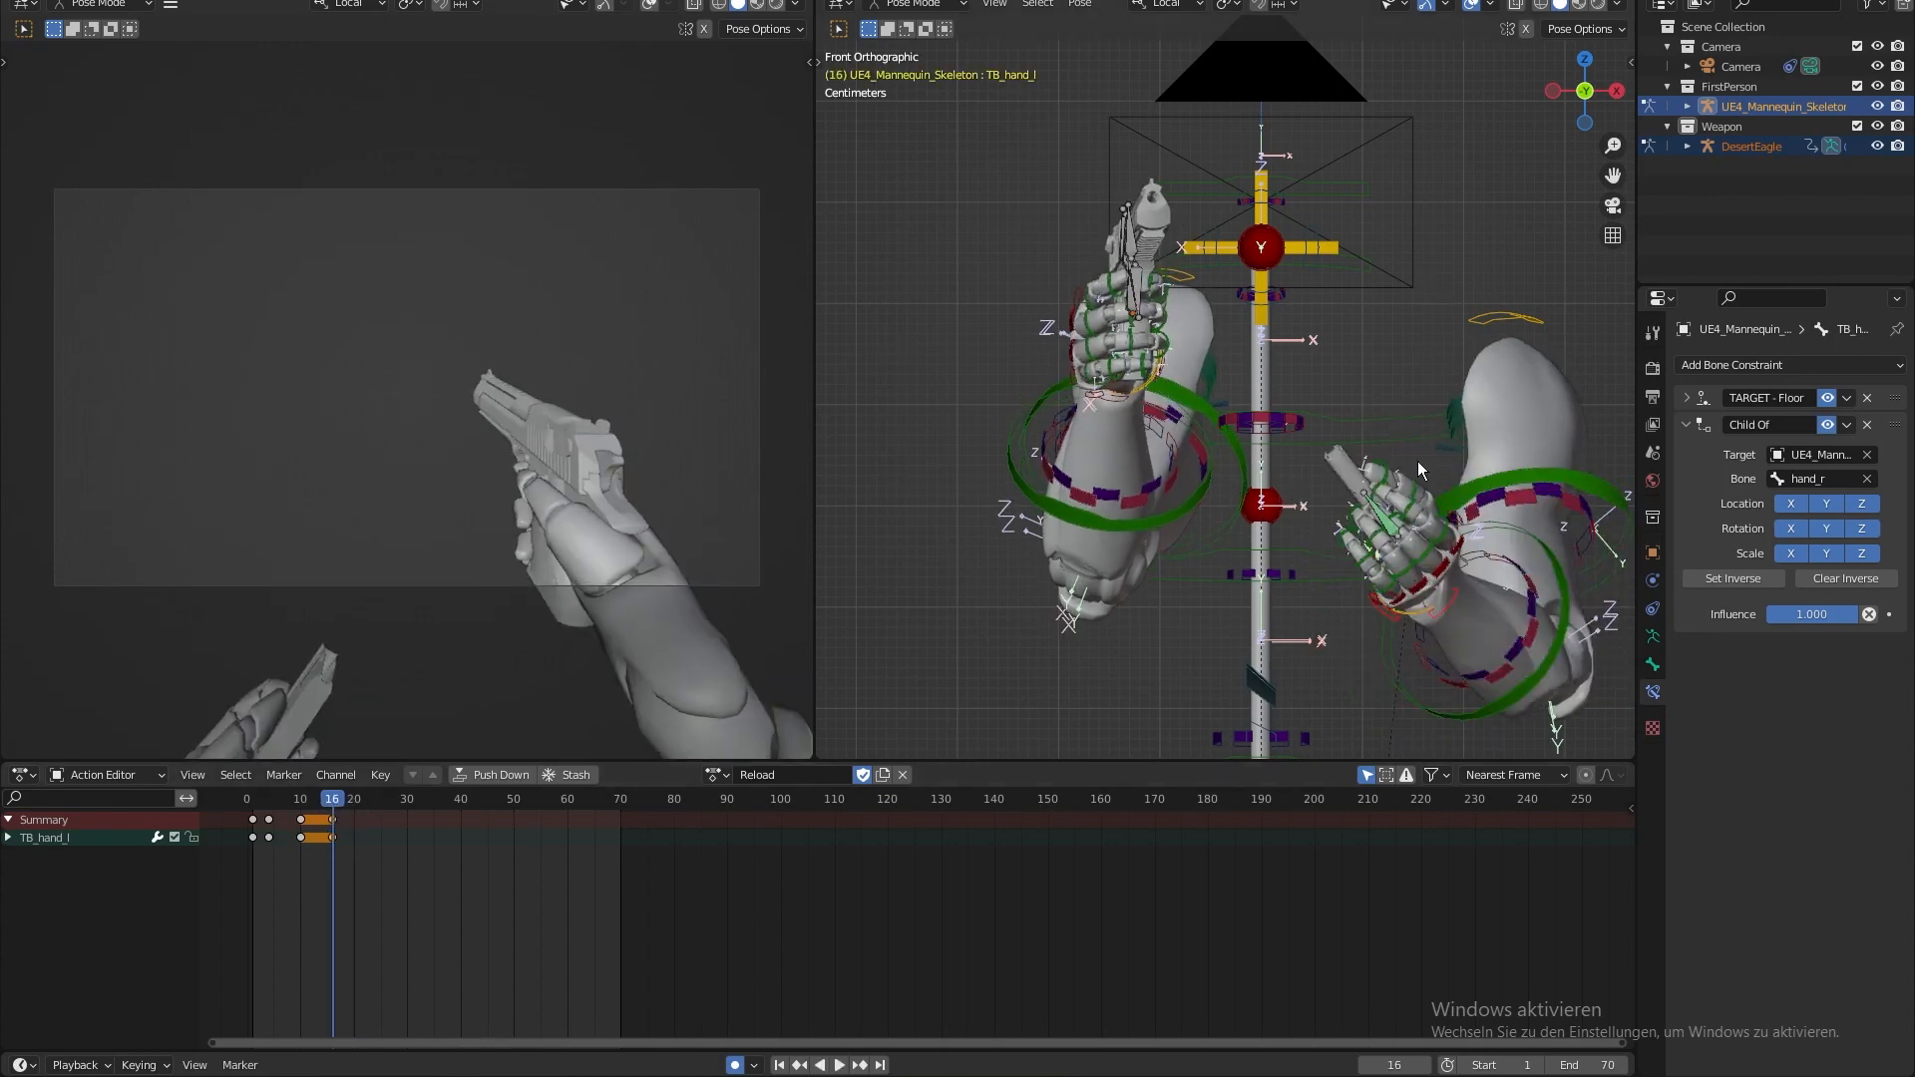
{"action": "key", "text": "g"}
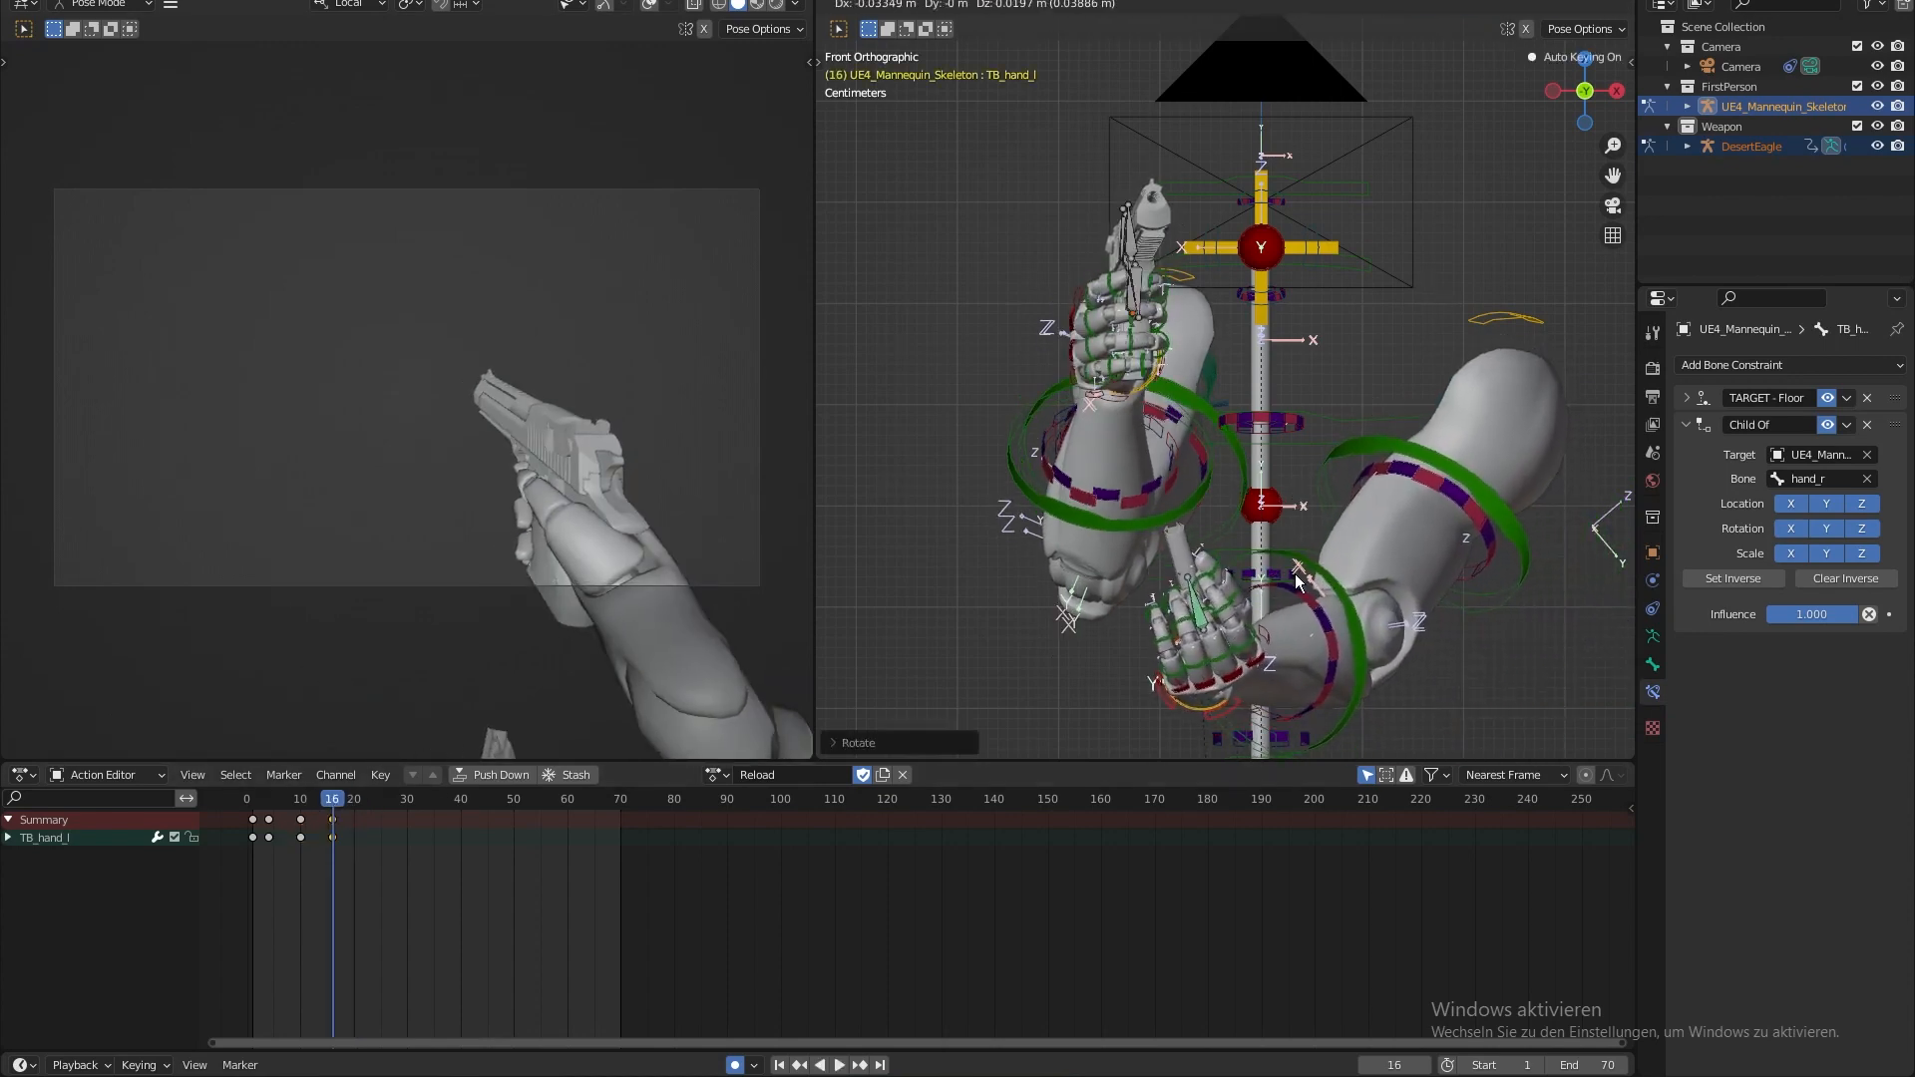
{"action": "left_click", "coordinate": [1296, 573]}
- Refine the left hand's position and rotation at frame 16 so the magazine lines up beneath the pistol grip
{"action": "key", "text": "KP_3"}
{"action": "scroll", "coordinate": [1282, 544], "scroll_direction": "up", "scroll_amount": 4}
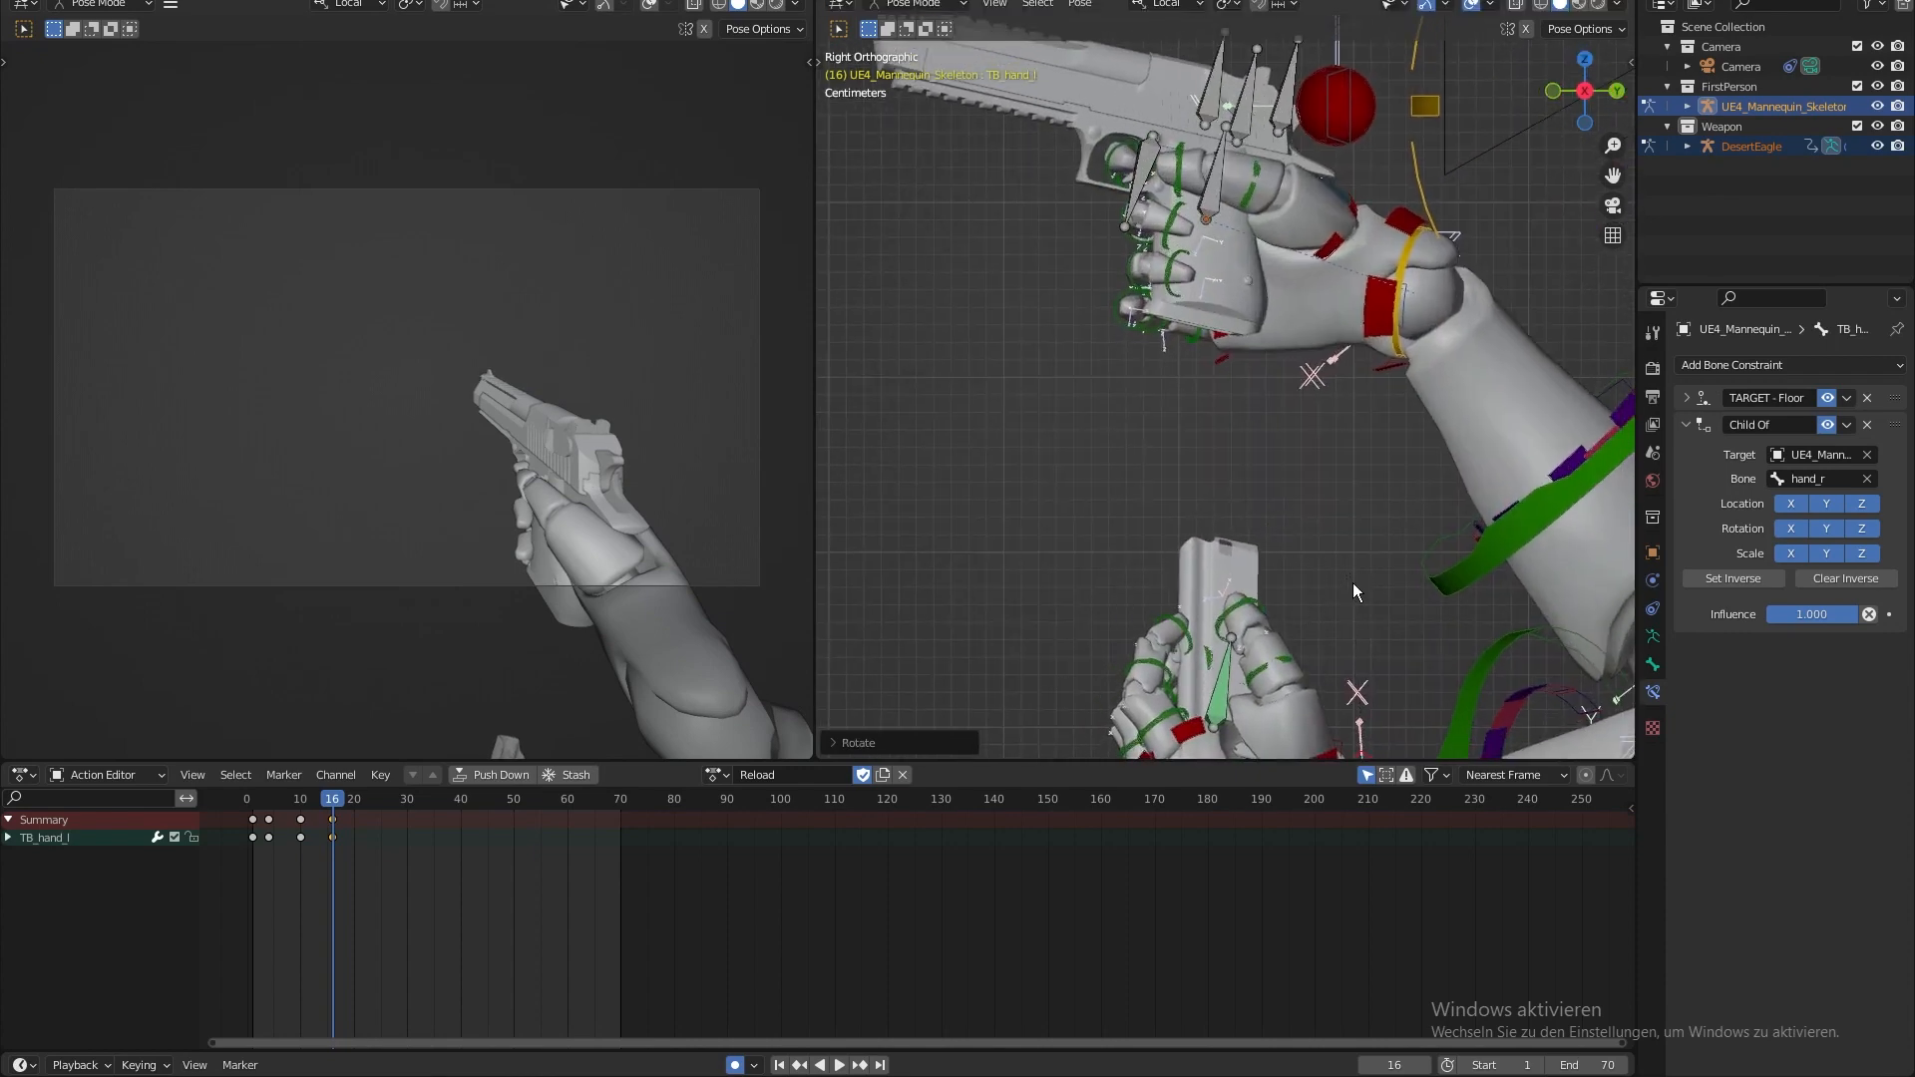
{"action": "key", "text": "g"}
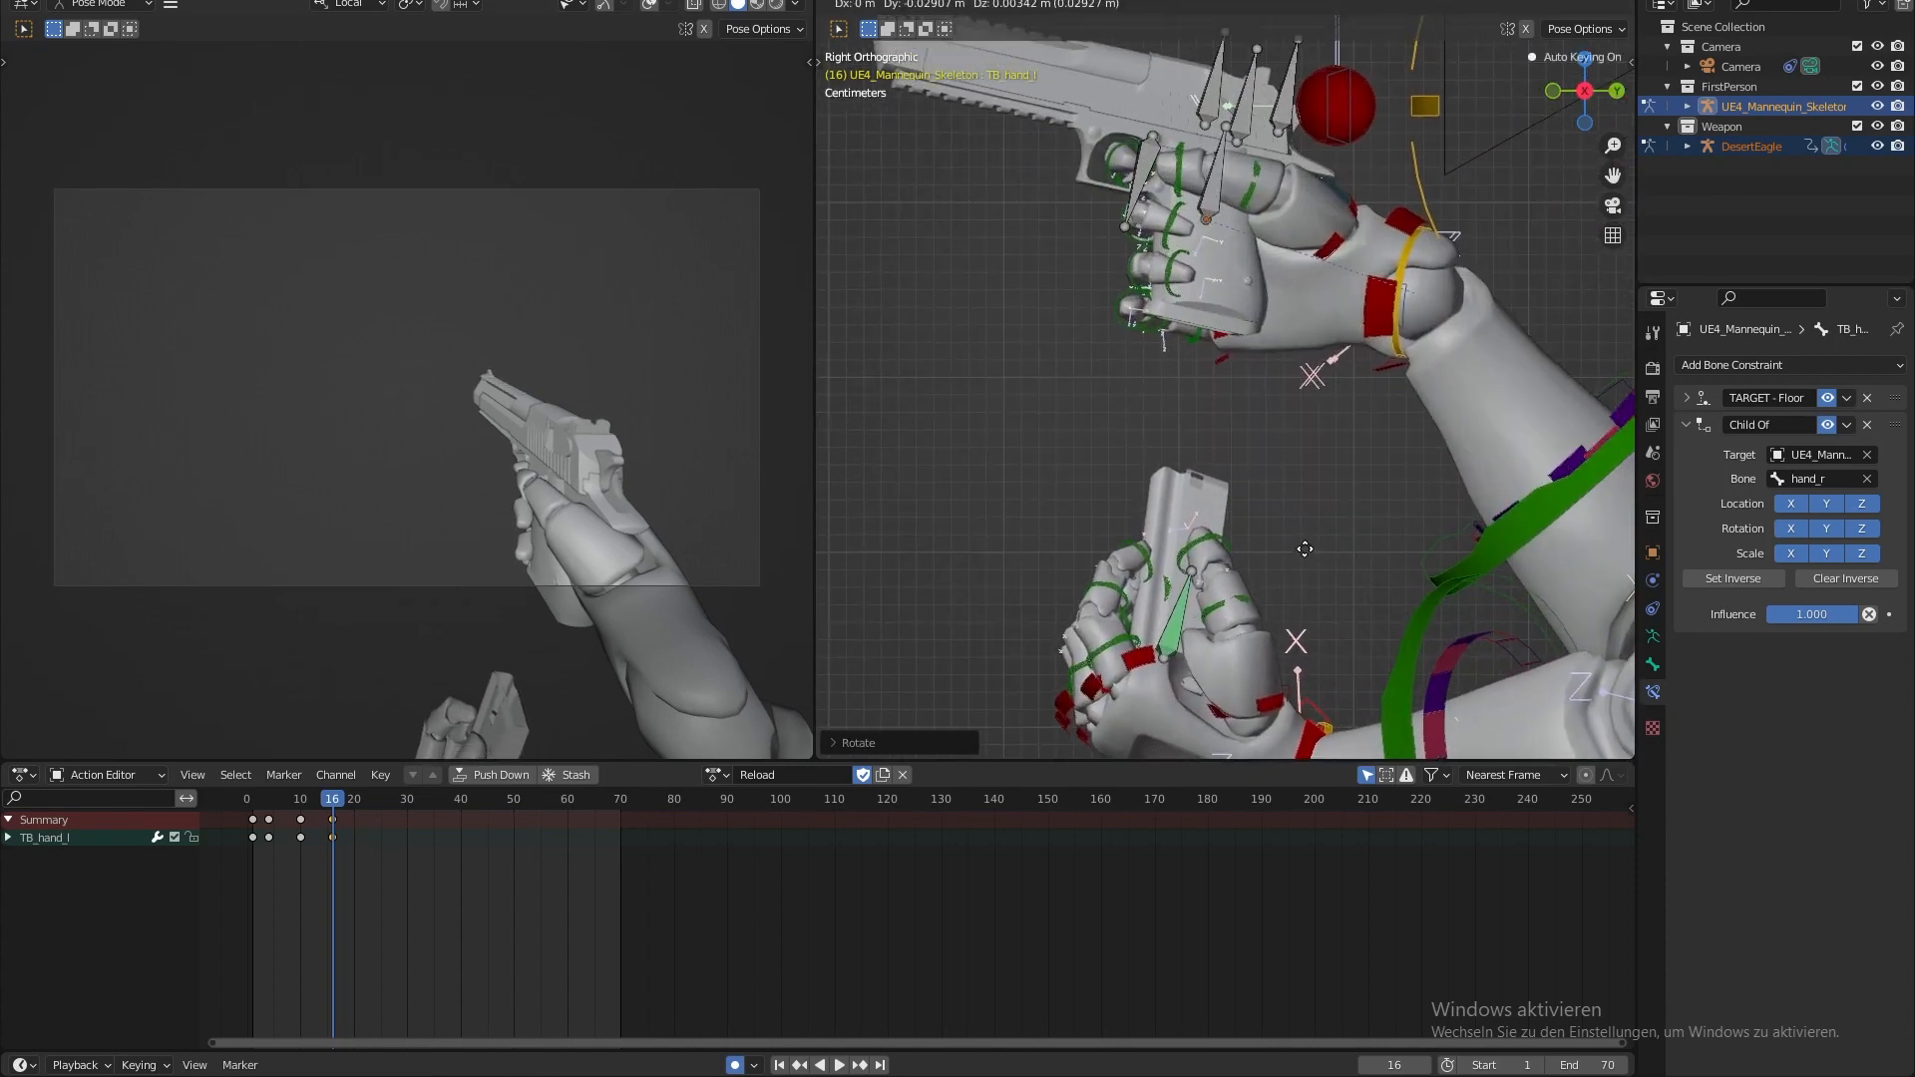
{"action": "key", "text": "KP_1"}
{"action": "key", "text": "r"}
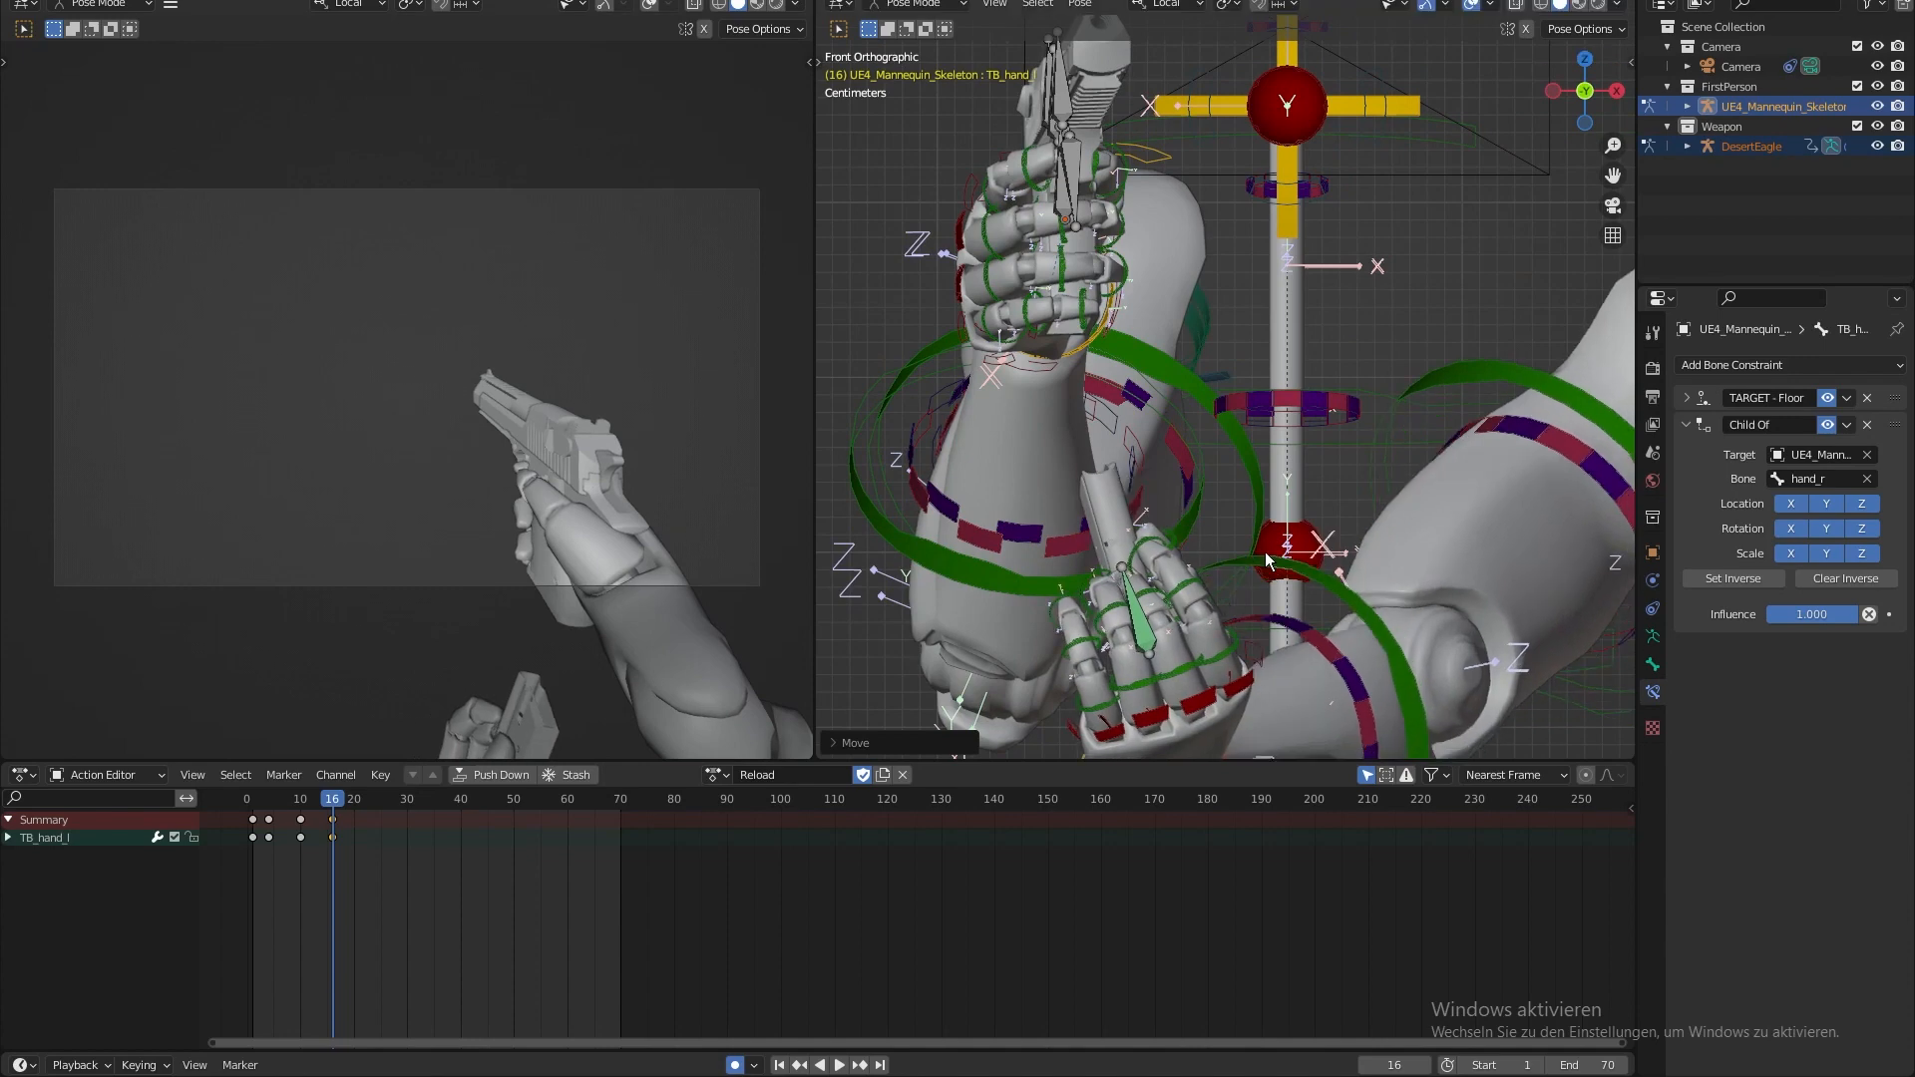
{"action": "left_click", "coordinate": [1320, 573]}
{"action": "key", "text": "g"}
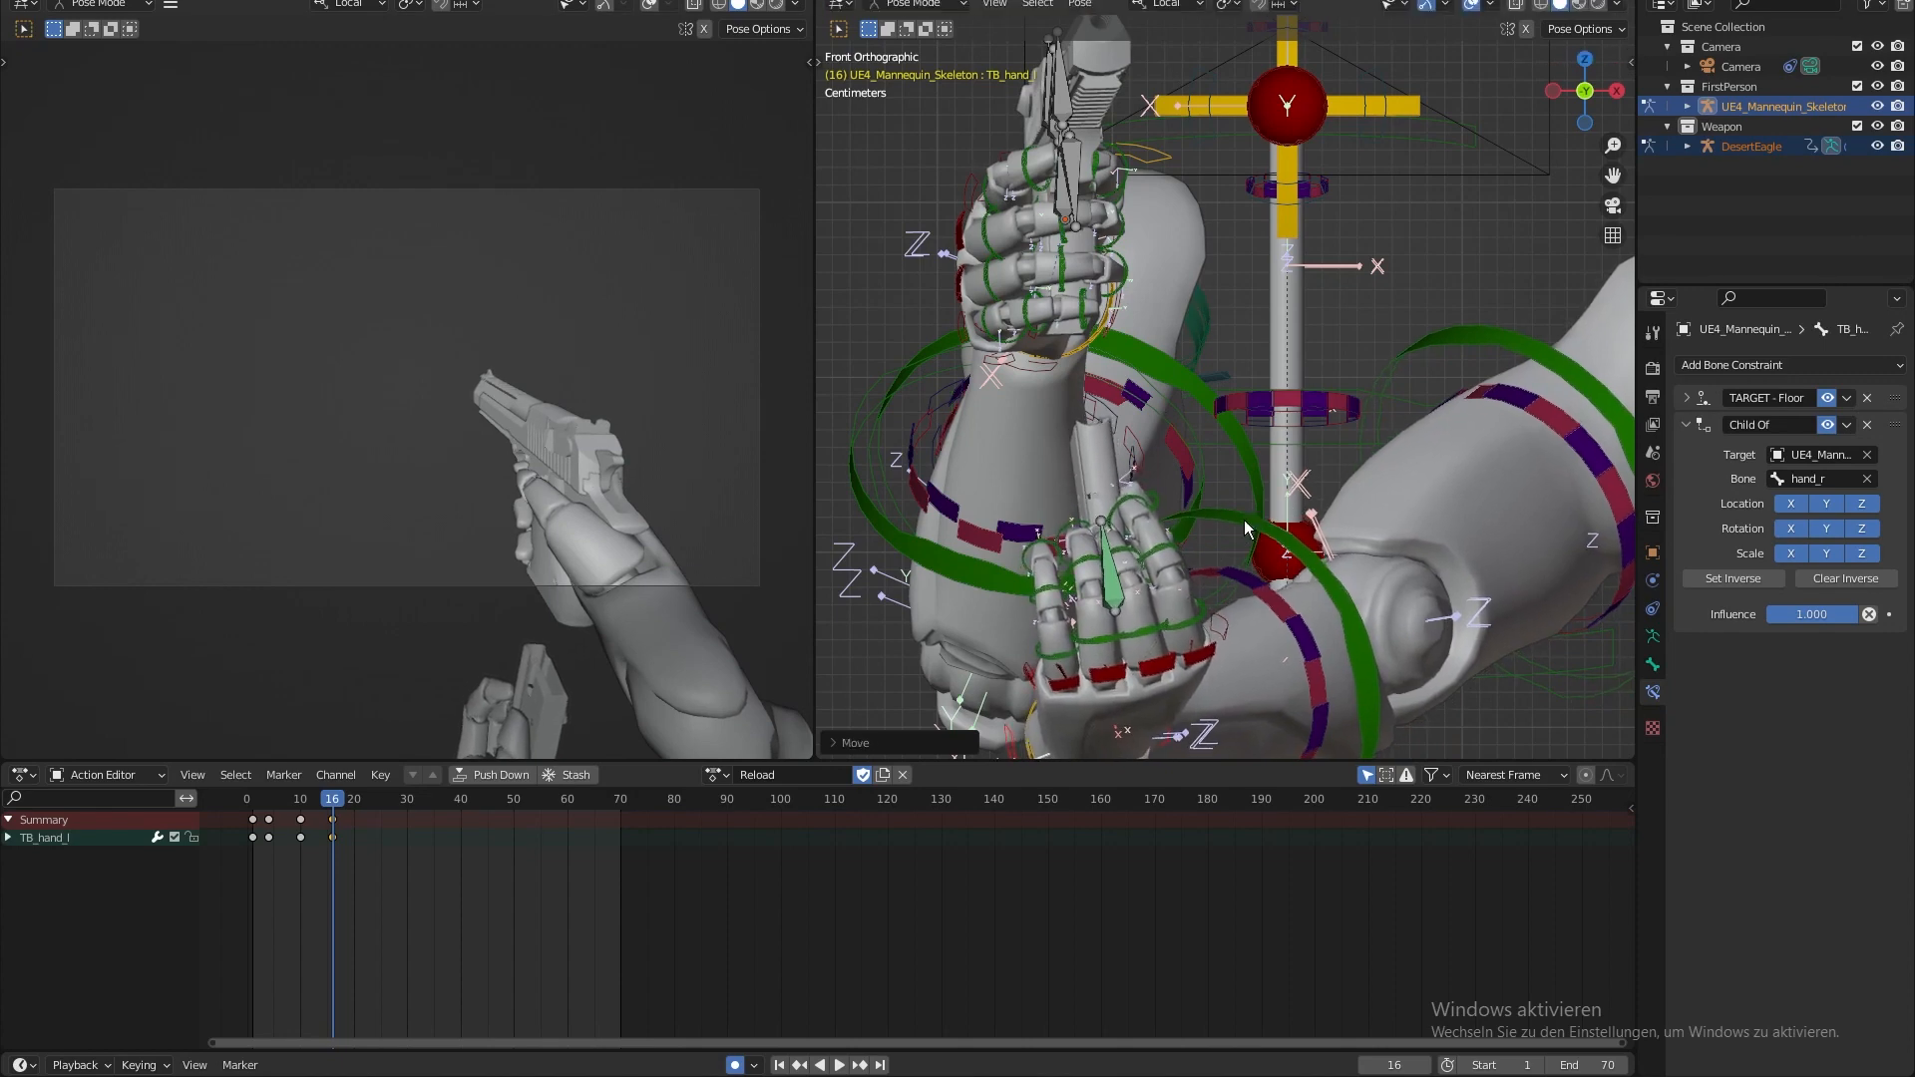
- At frame 22, move the left hand control up to the grip so the magazine slides into the pistol
{"action": "scroll", "coordinate": [1261, 511], "scroll_direction": "down", "scroll_amount": 4}
{"action": "mouse_move", "coordinate": [347, 804]}
{"action": "left_mouse_down"}
{"action": "mouse_move", "coordinate": [299, 798]}
{"action": "mouse_move", "coordinate": [367, 805]}
{"action": "left_mouse_up"}
{"action": "scroll", "coordinate": [1169, 473], "scroll_direction": "up", "scroll_amount": 5}
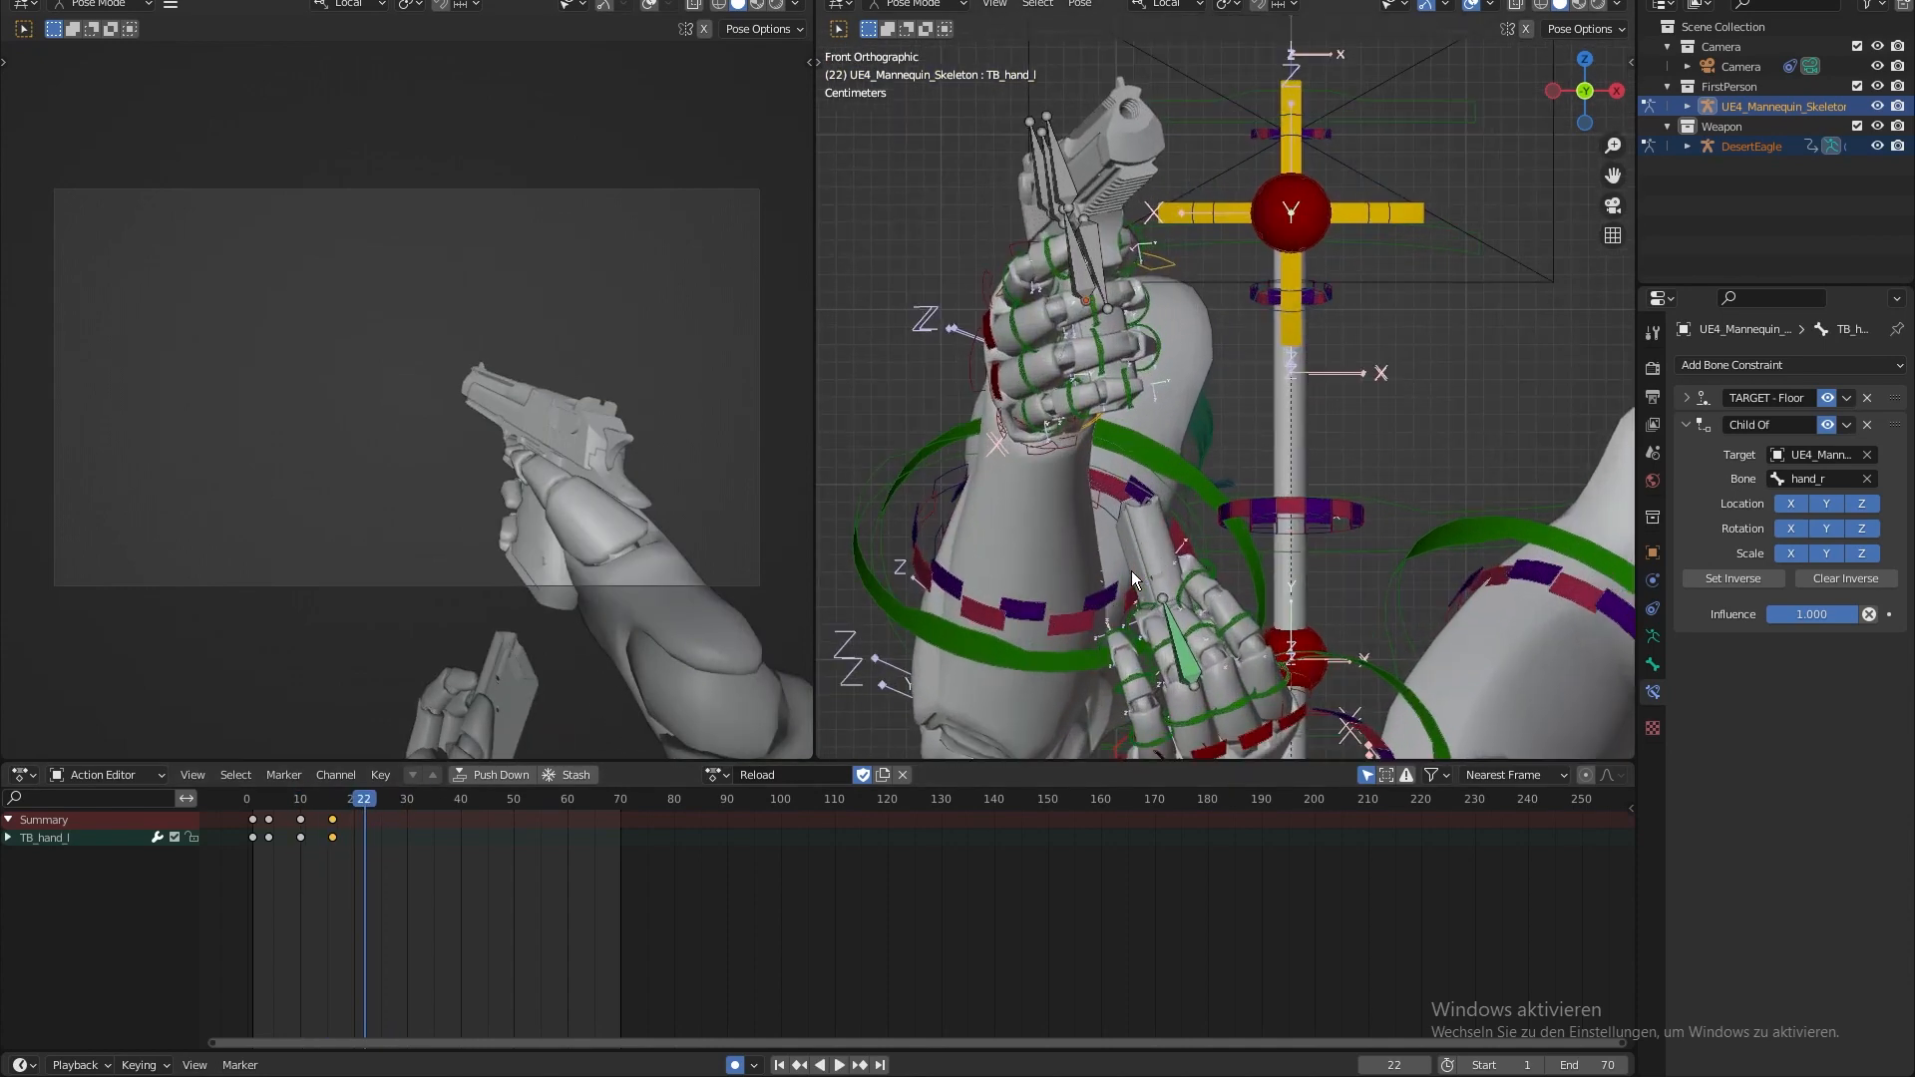
{"action": "scroll", "coordinate": [1131, 570], "scroll_direction": "up", "scroll_amount": 3}
{"action": "key", "text": "g"}
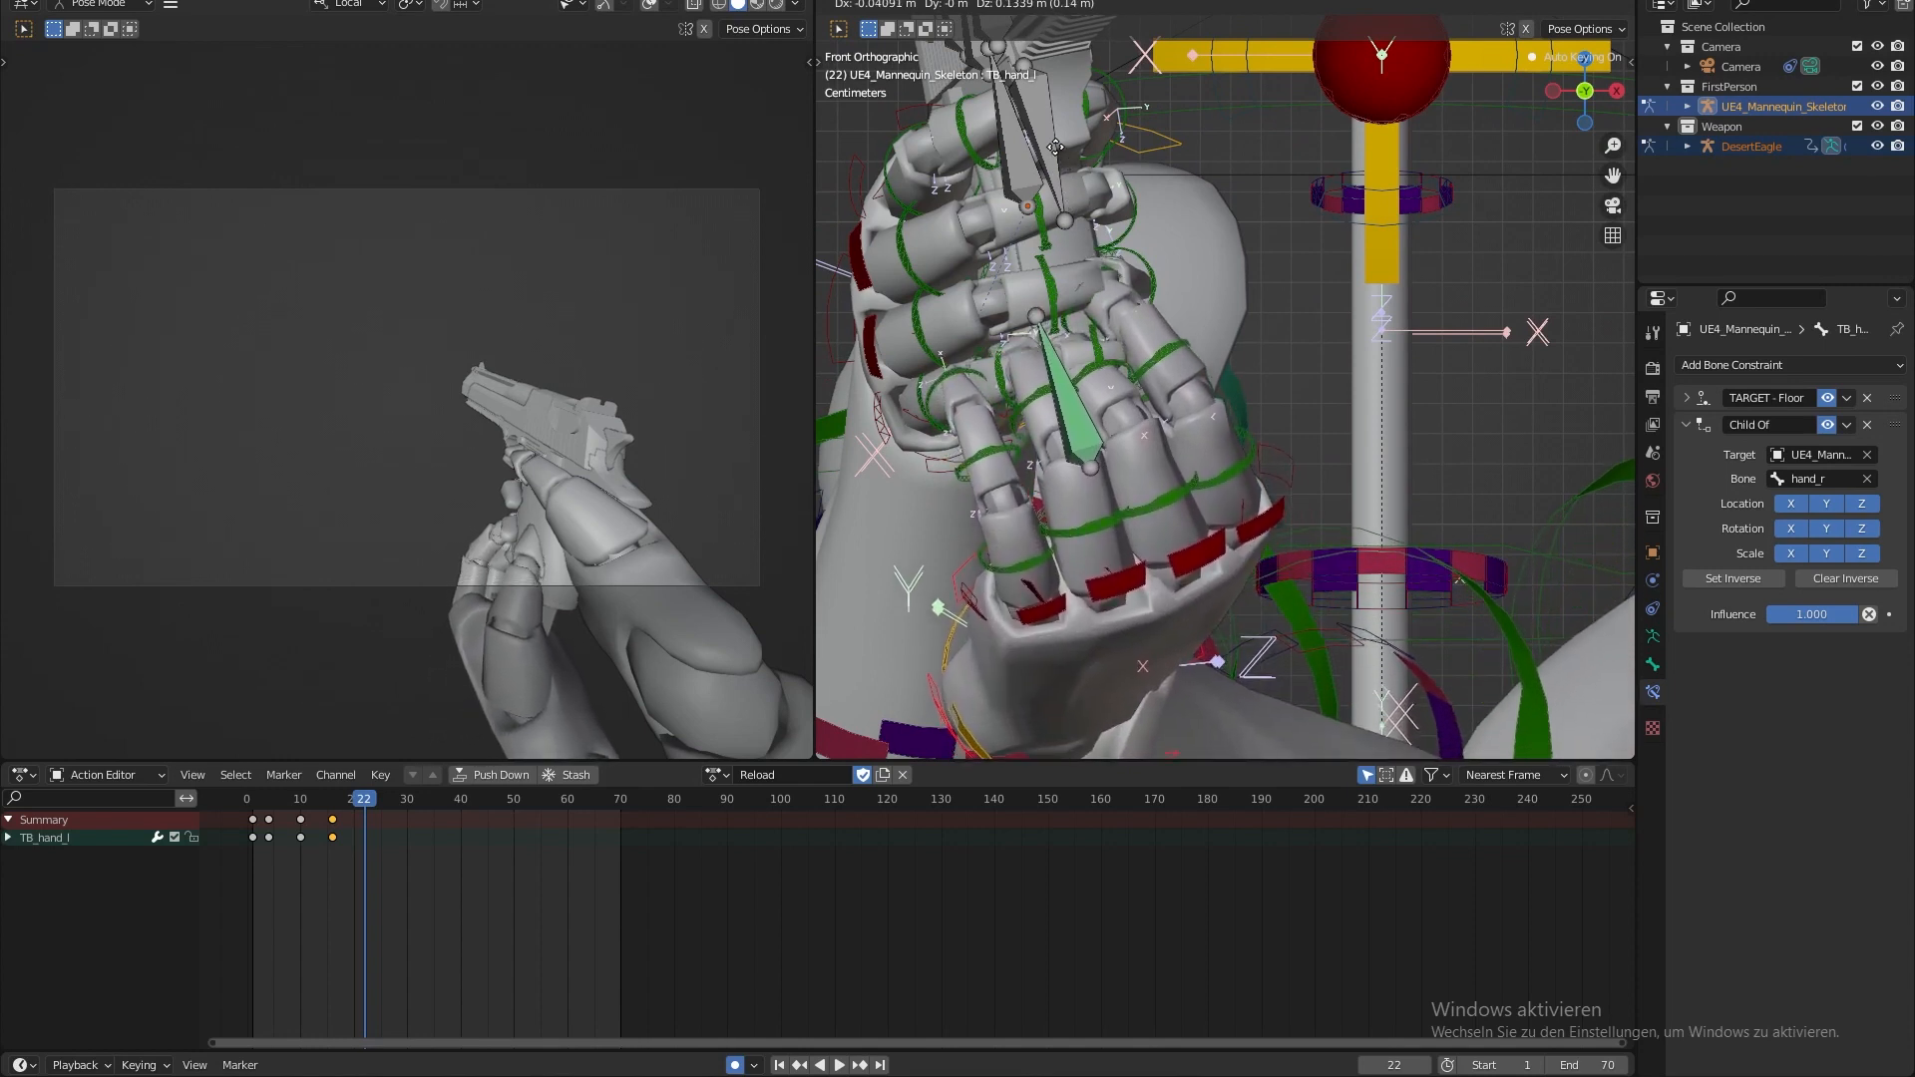
{"action": "left_click", "coordinate": [1045, 106]}
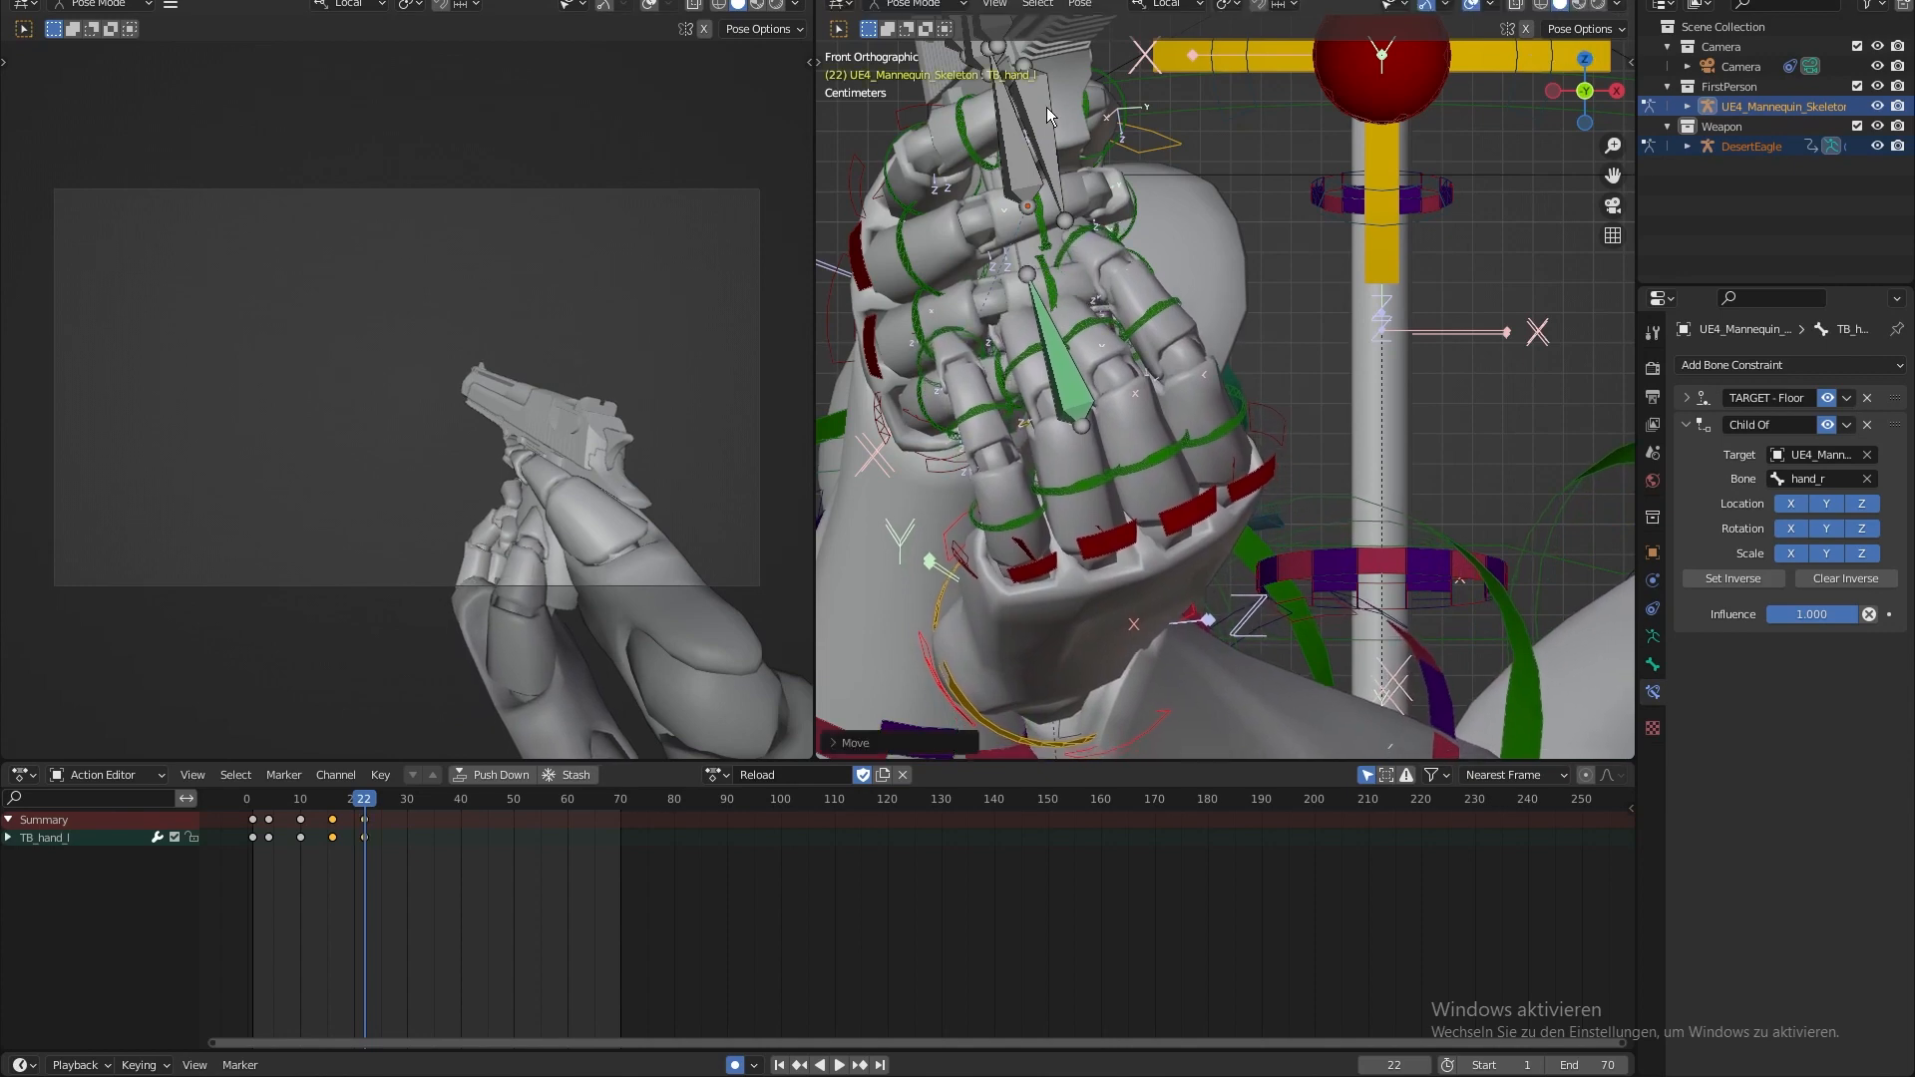
{"action": "key", "text": "KP_3"}
{"action": "scroll", "coordinate": [1045, 106], "scroll_direction": "up", "scroll_amount": 4}
{"action": "key", "text": "g"}
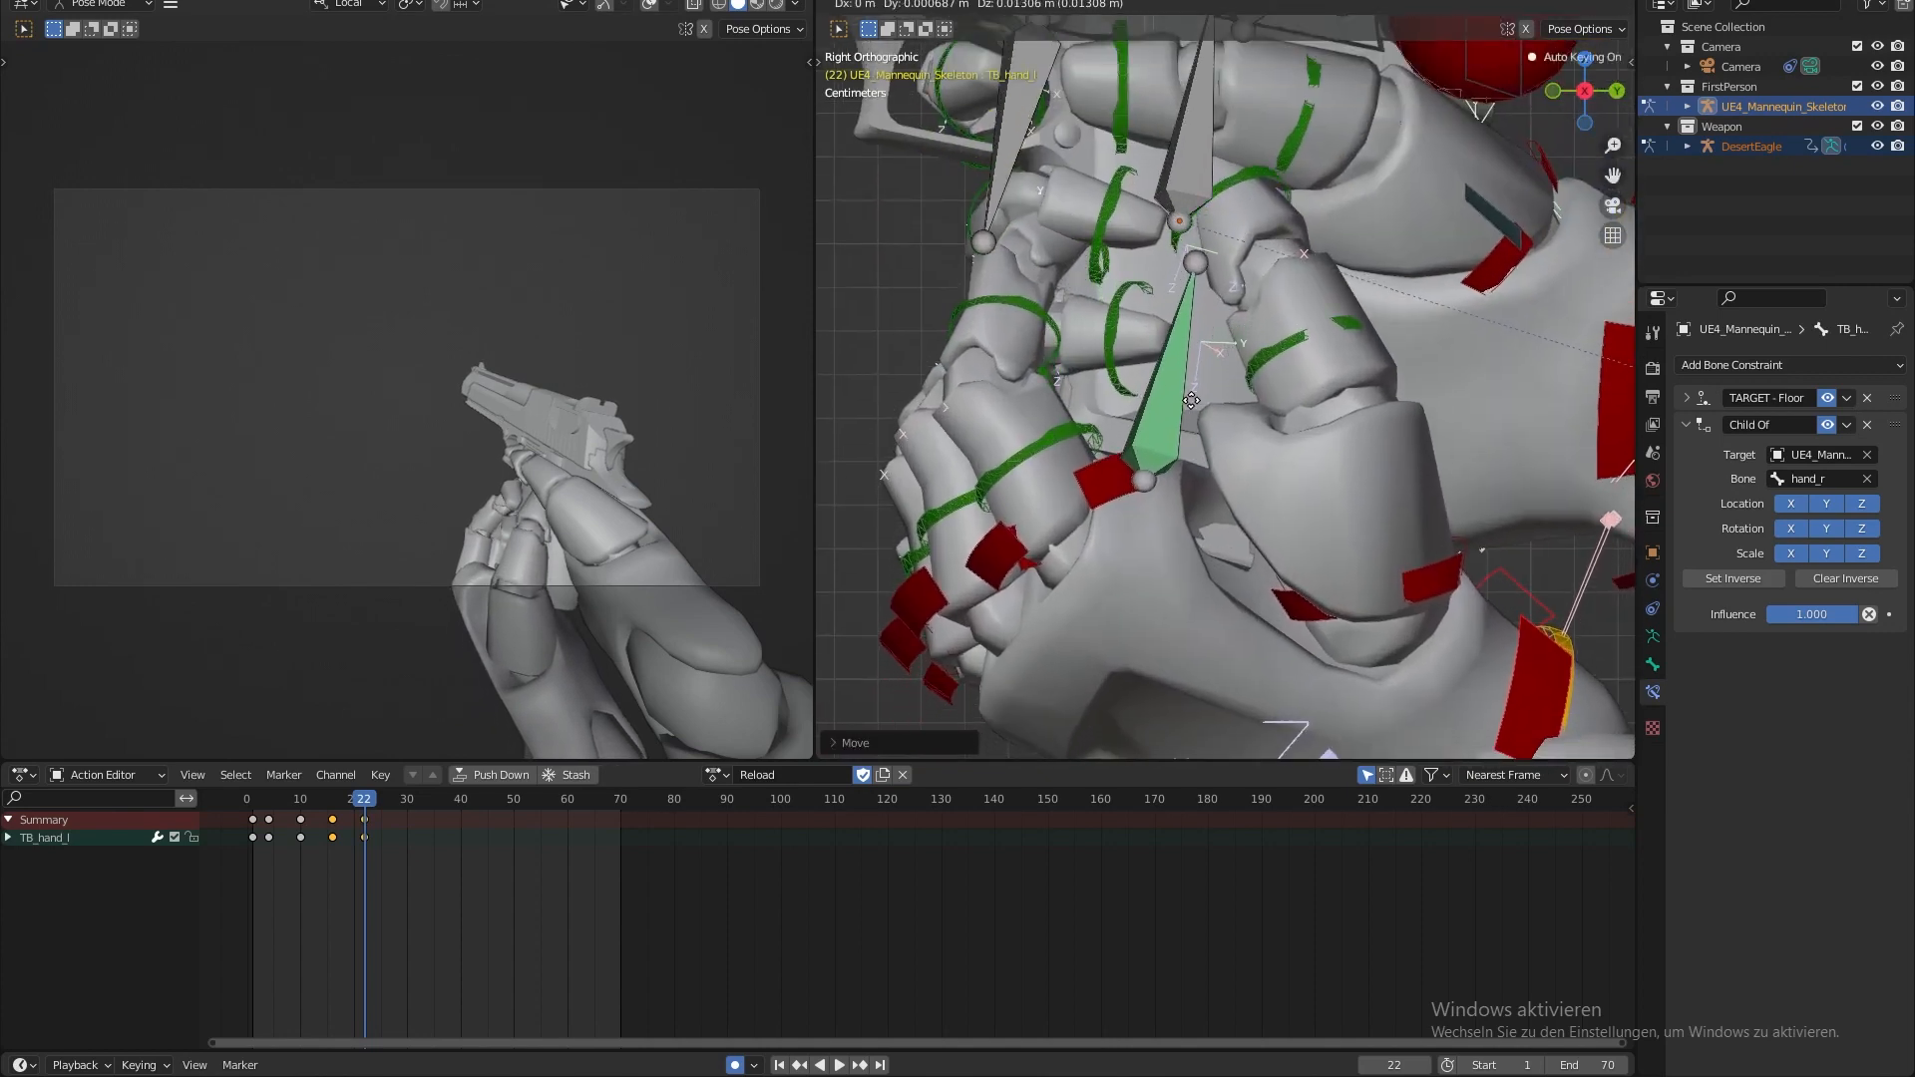
{"action": "middle_click_drag", "start_coordinate": [1212, 367], "coordinate": [666, 621]}
- Play back the insertion and move the left hand's last key from frame 22 to frame 20
{"action": "left_click", "coordinate": [307, 798]}
{"action": "key", "text": "space"}
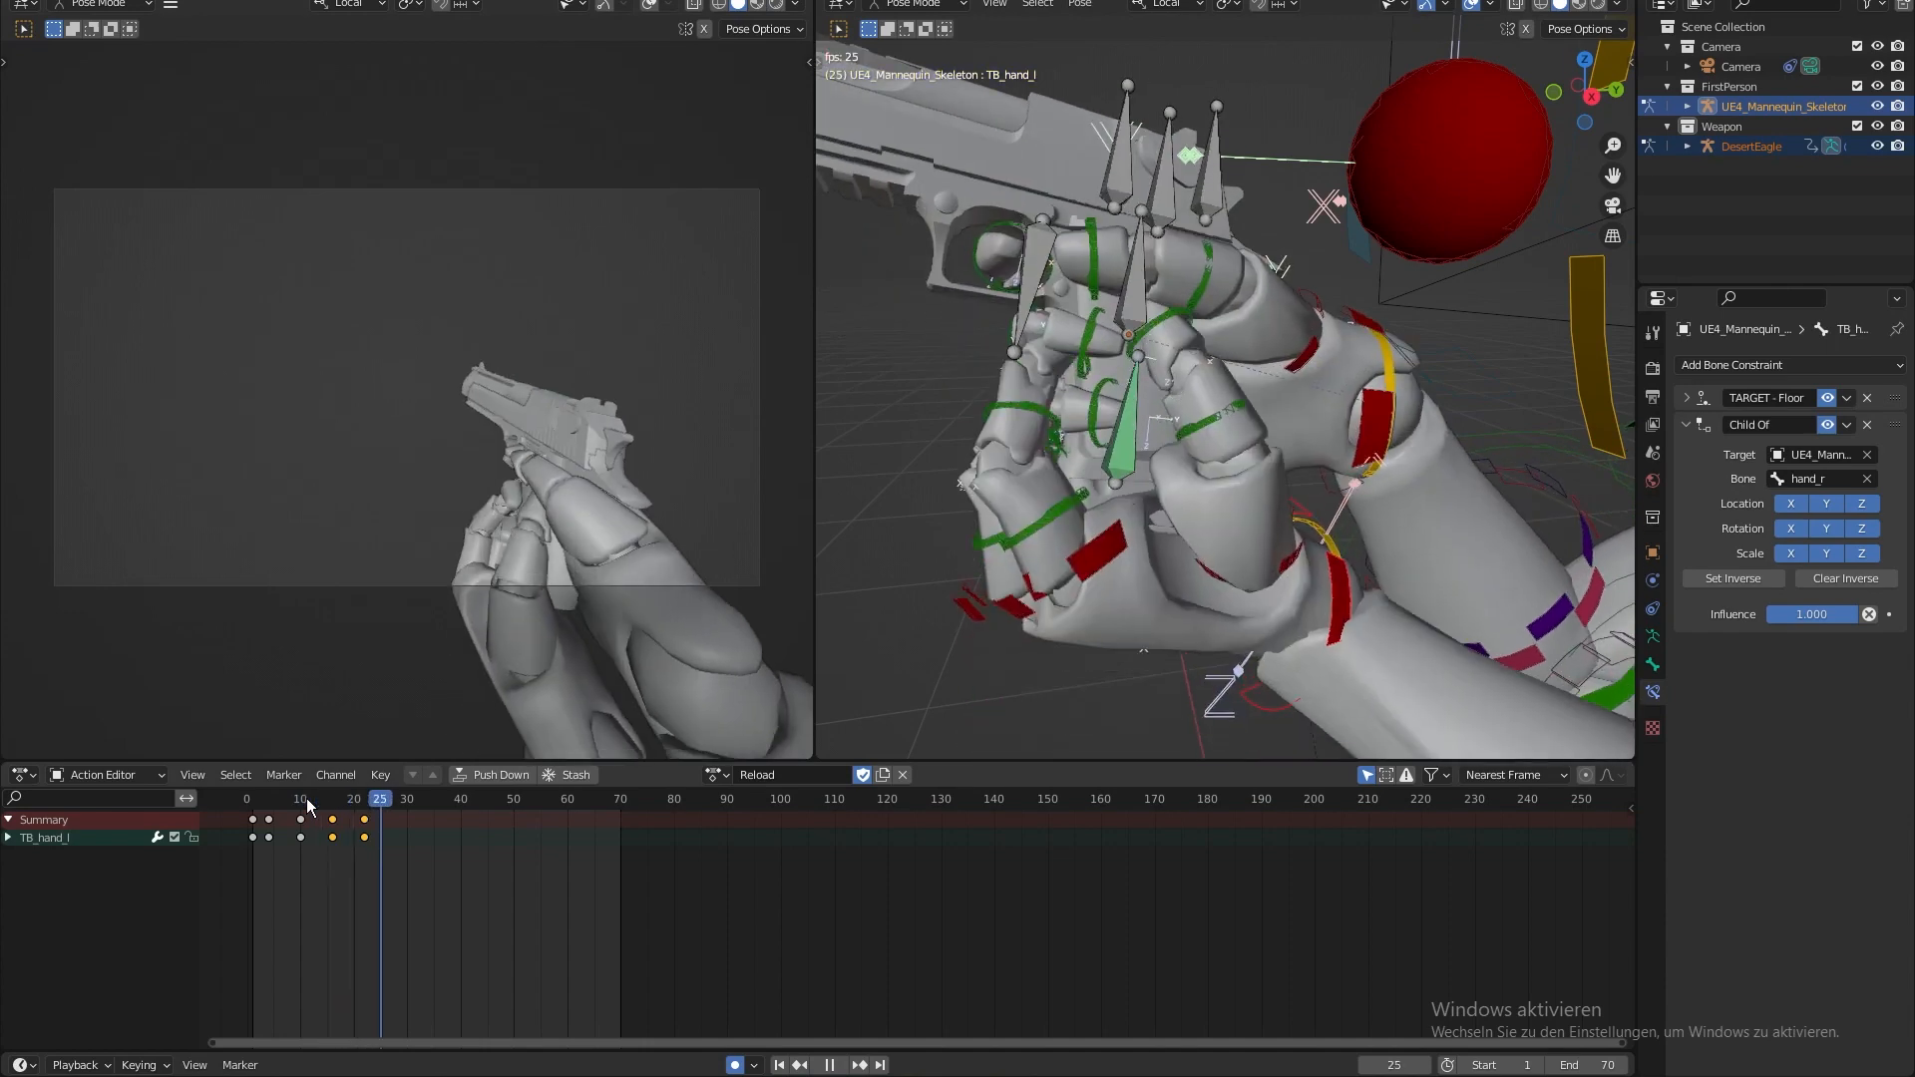
{"action": "left_click", "coordinate": [307, 798]}
{"action": "key", "text": "space"}
{"action": "left_click", "coordinate": [366, 822]}
{"action": "key", "text": "g"}
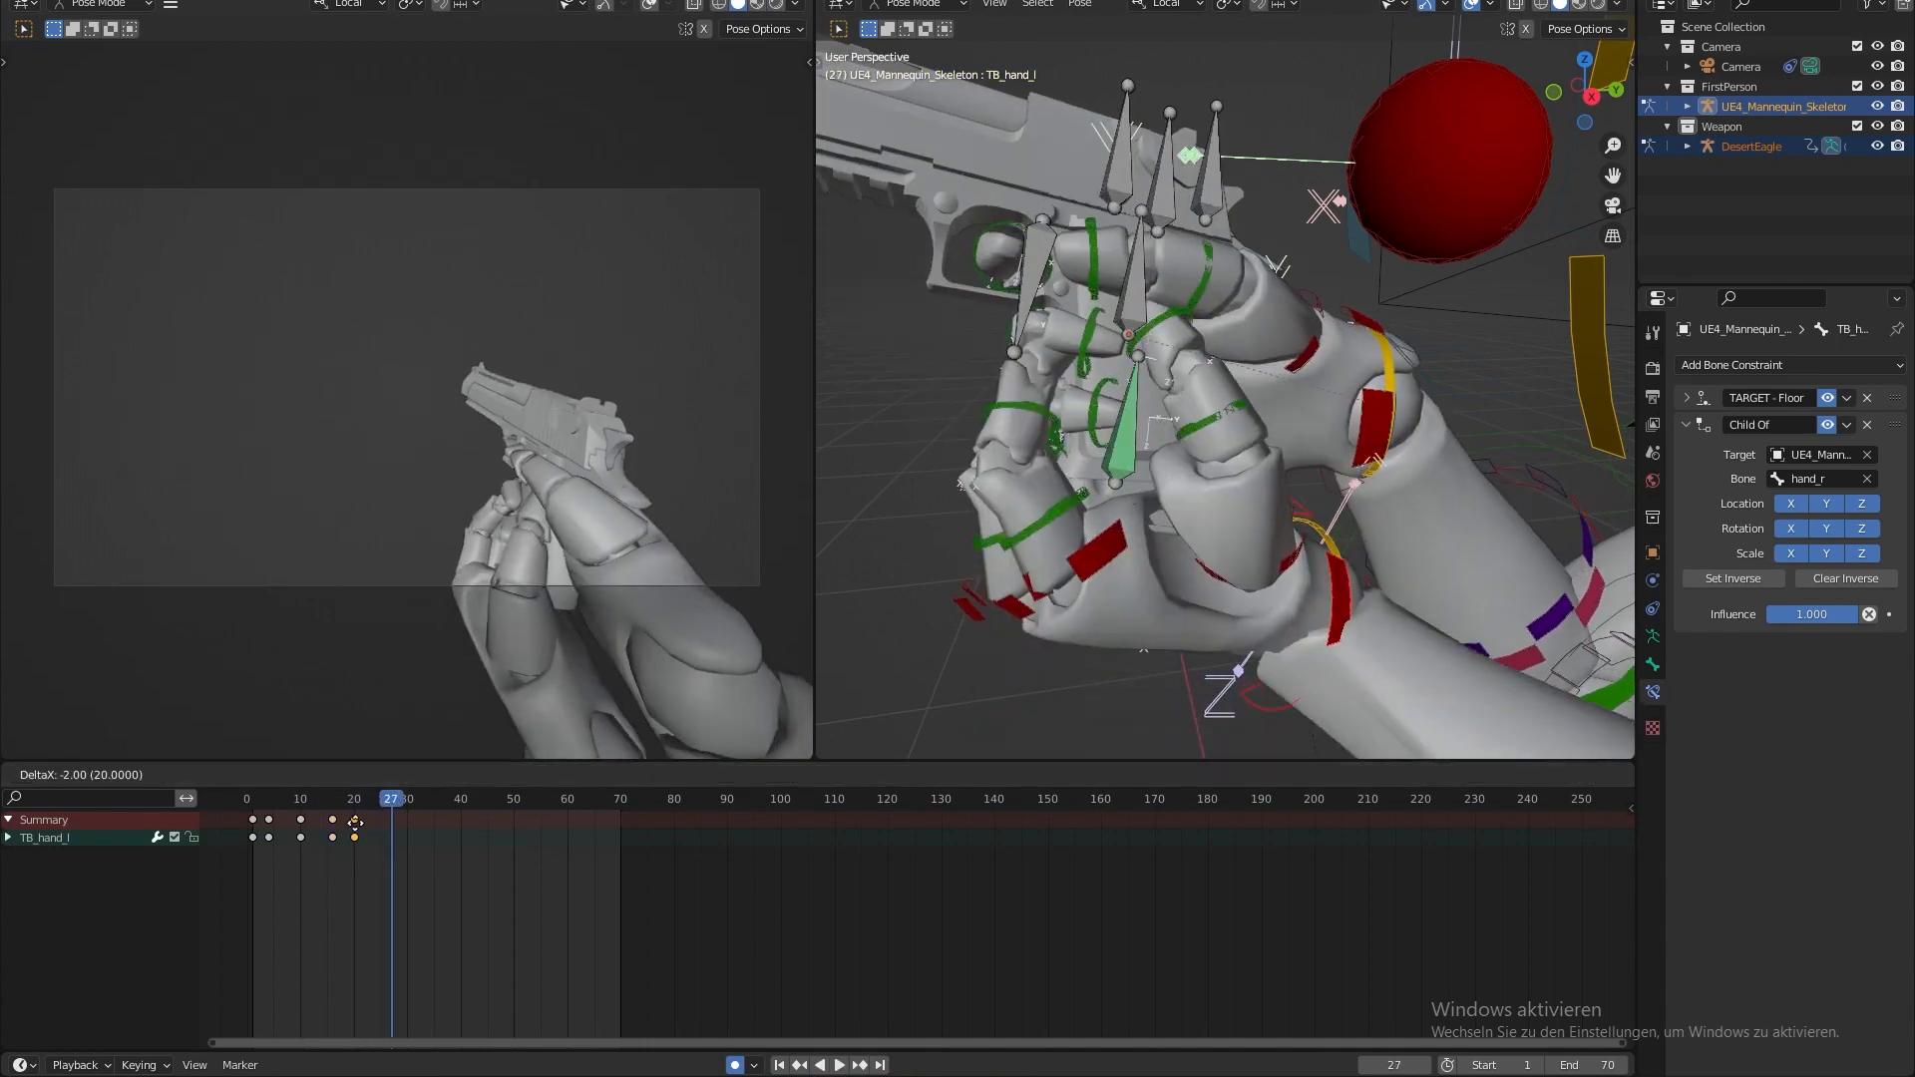
{"action": "left_click", "coordinate": [355, 822]}
{"action": "left_click", "coordinate": [303, 795]}
{"action": "key", "text": "space"}
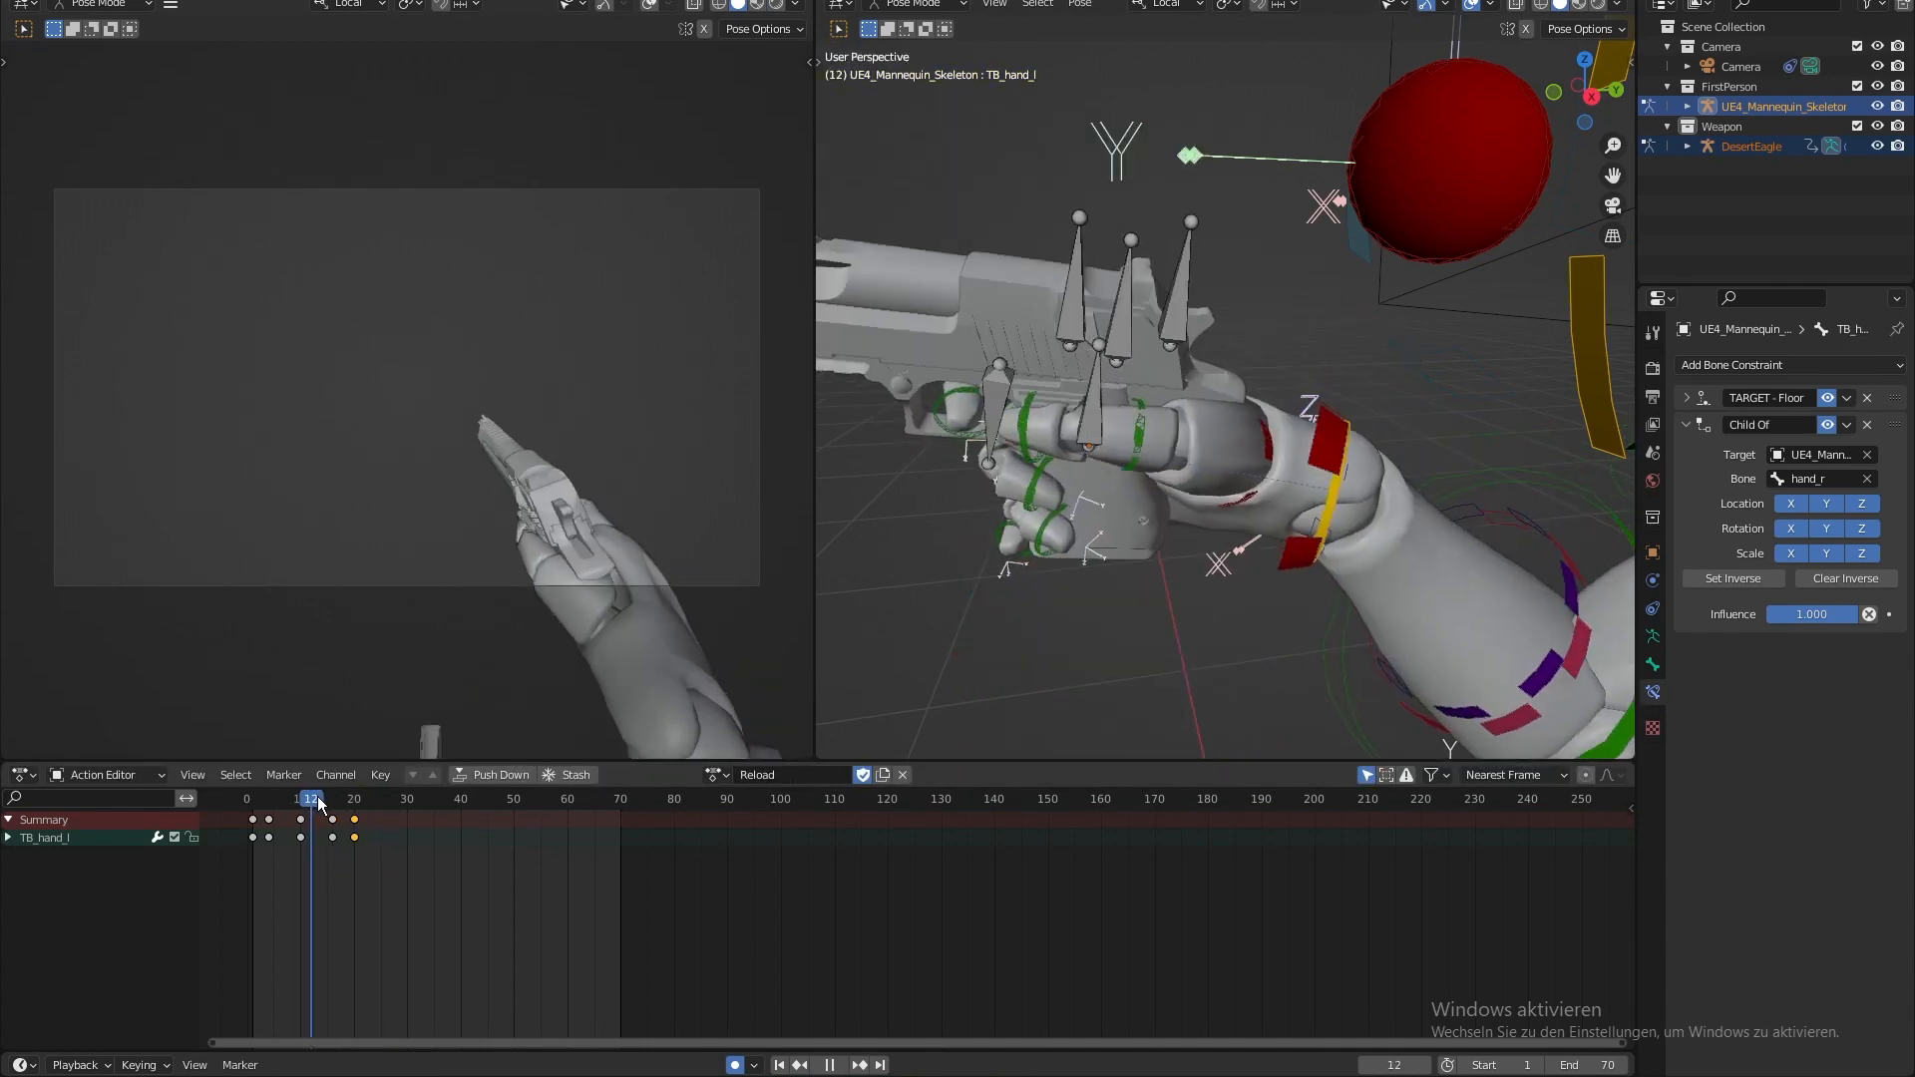
{"action": "key", "text": "space"}
- Copy the left thumb tip control's frame 10 key to frame 20
{"action": "middle_click_drag", "start_coordinate": [1181, 524], "coordinate": [1196, 460], "text": "shift"}
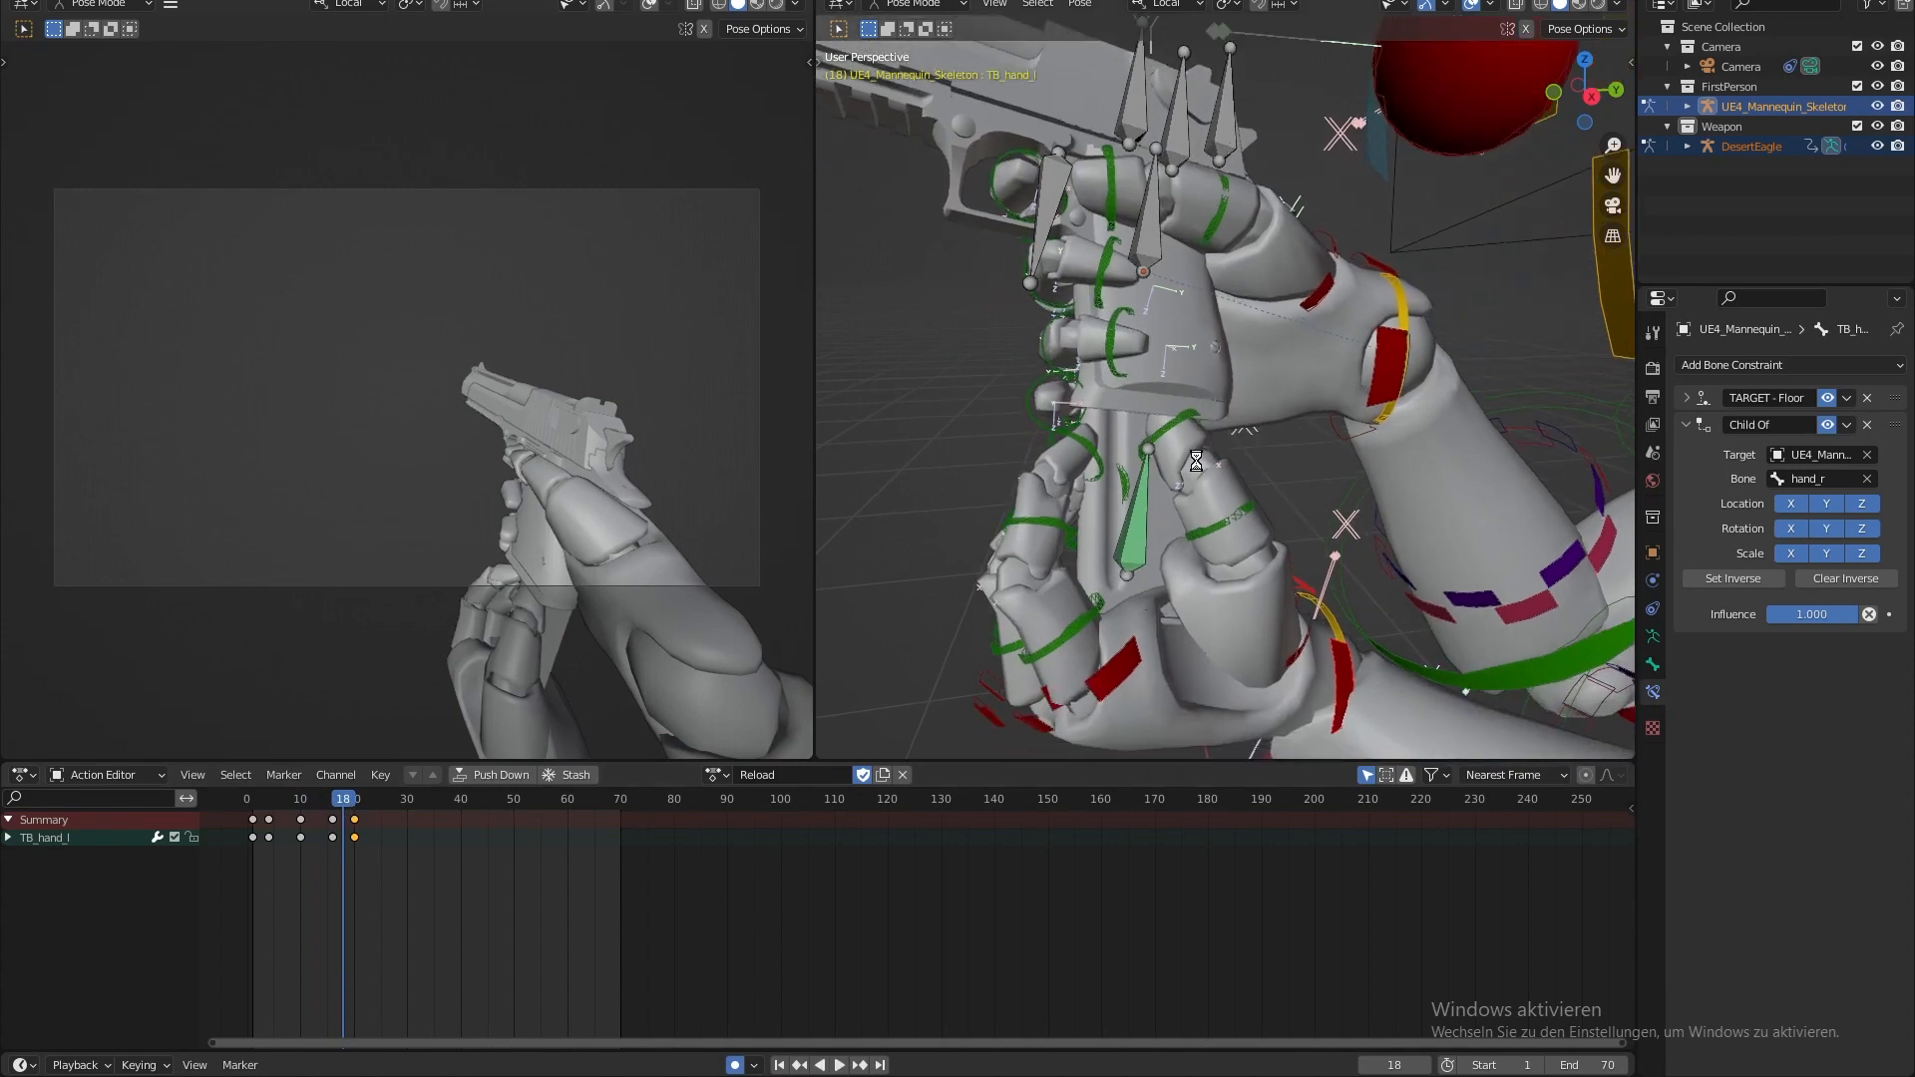
{"action": "left_click", "coordinate": [1302, 643]}
{"action": "middle_click_drag", "start_coordinate": [1302, 643], "coordinate": [786, 601]}
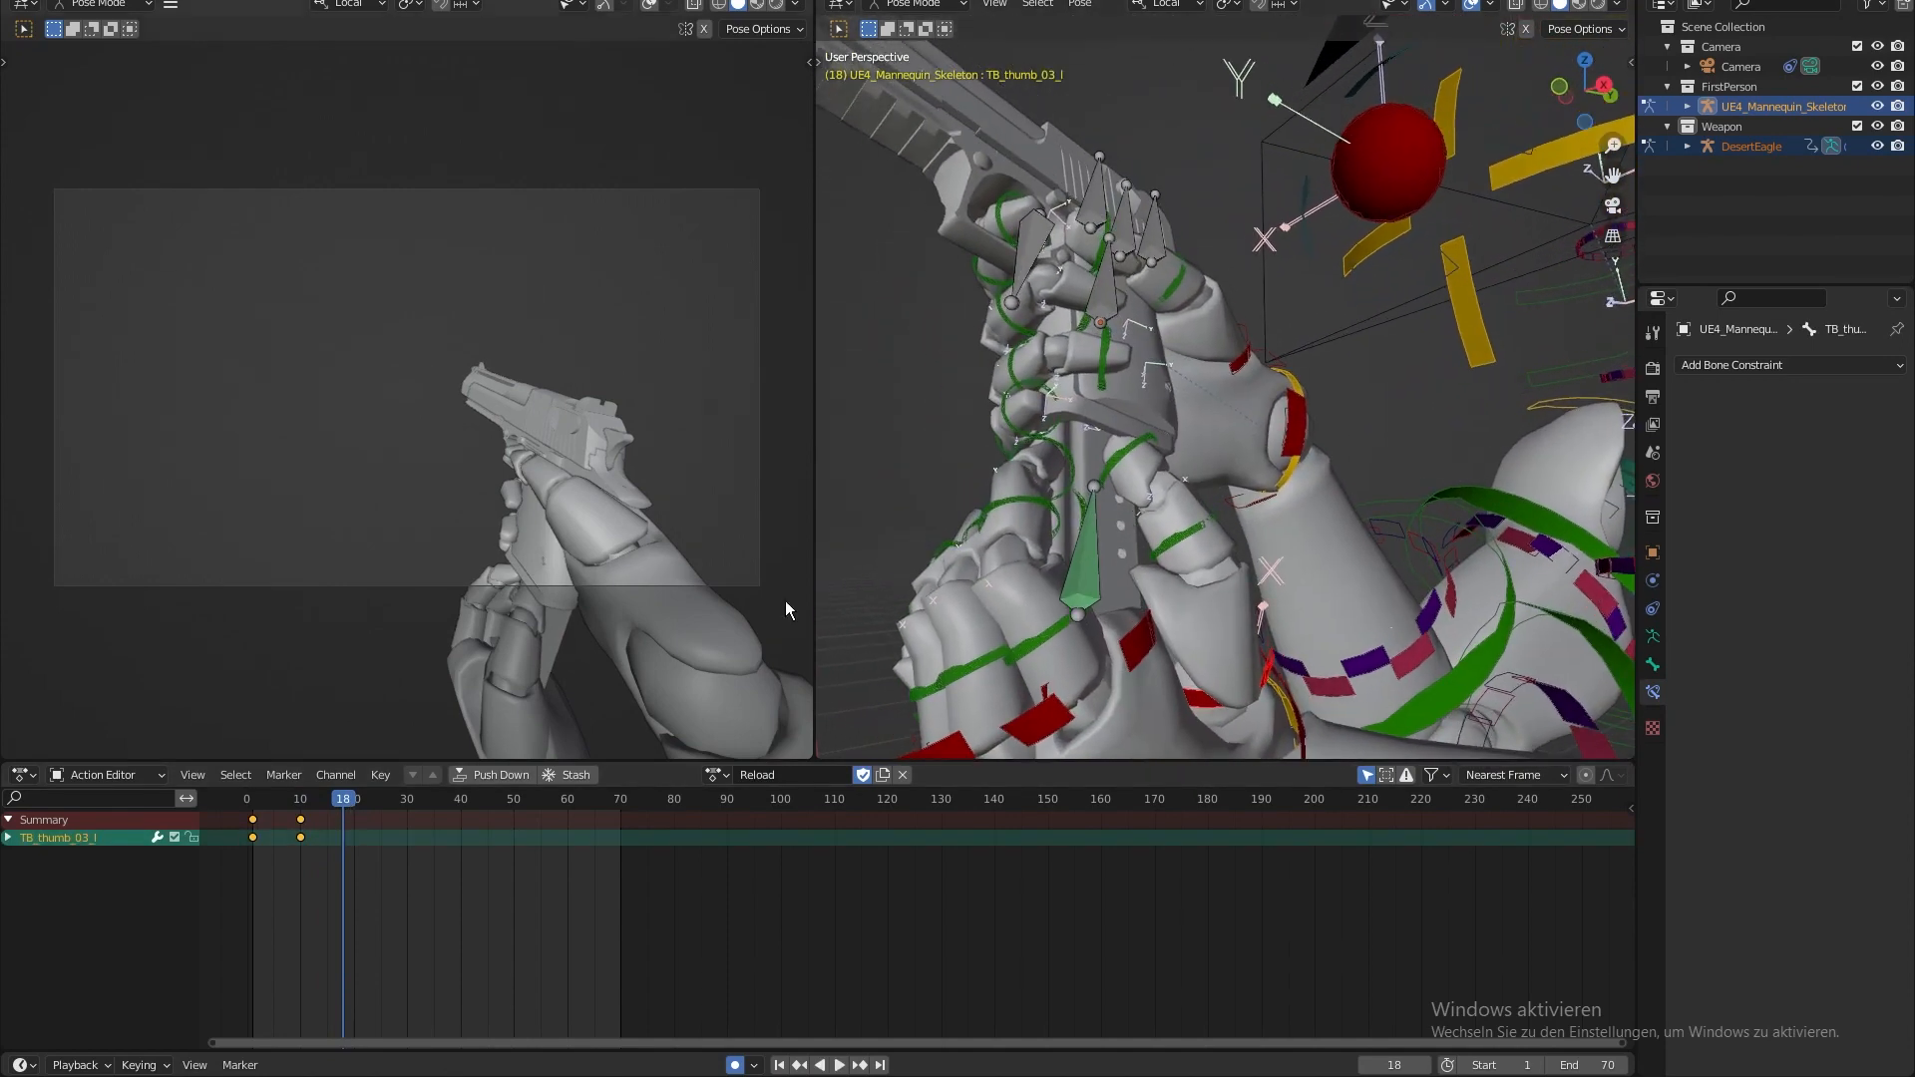
{"action": "left_click", "coordinate": [334, 800]}
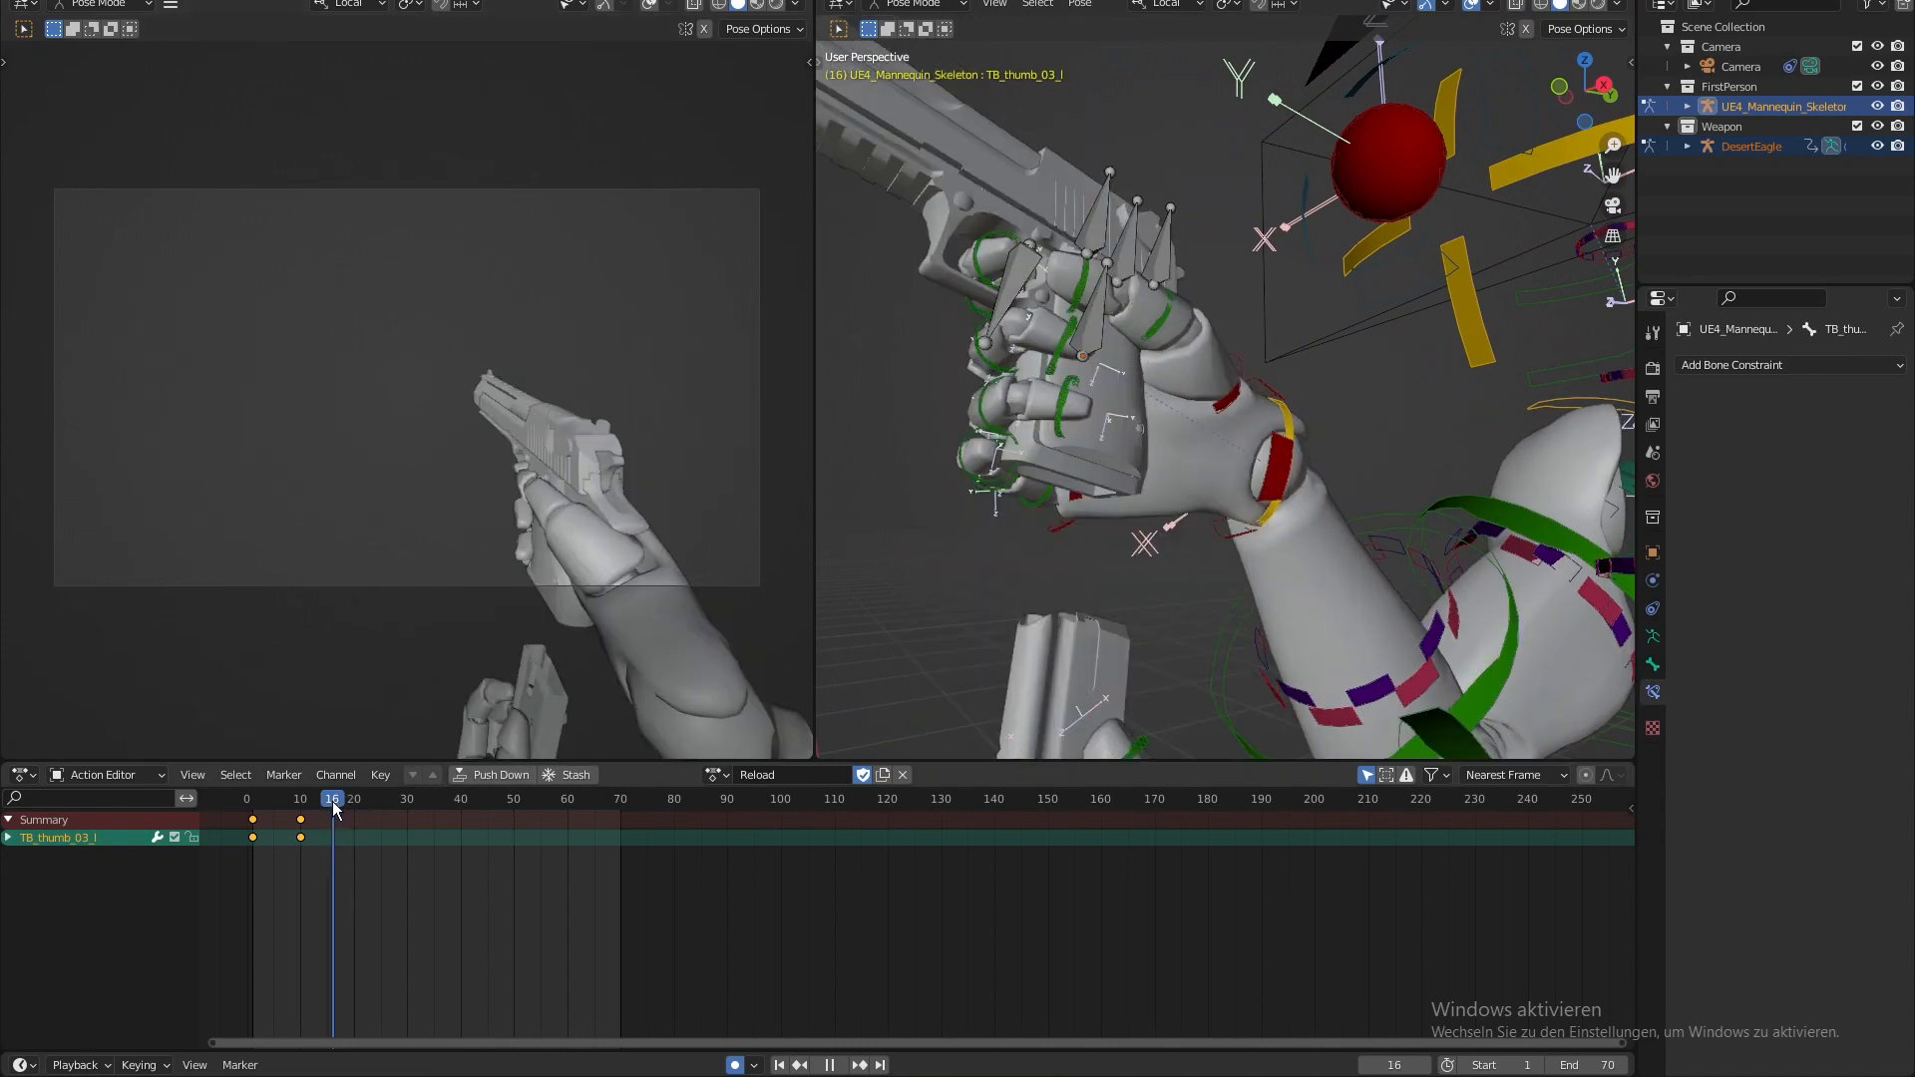
{"action": "left_click", "coordinate": [296, 836]}
{"action": "left_click_drag", "start_coordinate": [332, 808], "coordinate": [354, 801]}
{"action": "key", "text": "ctrl+v"}
- At frame 20, rotate the left thumb tip about its Z axis and rotate the left index fingertip
{"action": "mouse_move", "coordinate": [1104, 445]}
{"action": "middle_mouse_down"}
{"action": "mouse_move", "coordinate": [1295, 419]}
{"action": "mouse_move", "coordinate": [1121, 439]}
{"action": "middle_mouse_up"}
{"action": "key", "text": "r"}
{"action": "key", "text": "z"}
{"action": "key", "text": "z"}
{"action": "left_click", "coordinate": [1318, 406]}
{"action": "left_click", "coordinate": [1125, 436]}
{"action": "key", "text": "r"}
{"action": "left_click", "coordinate": [1135, 361]}
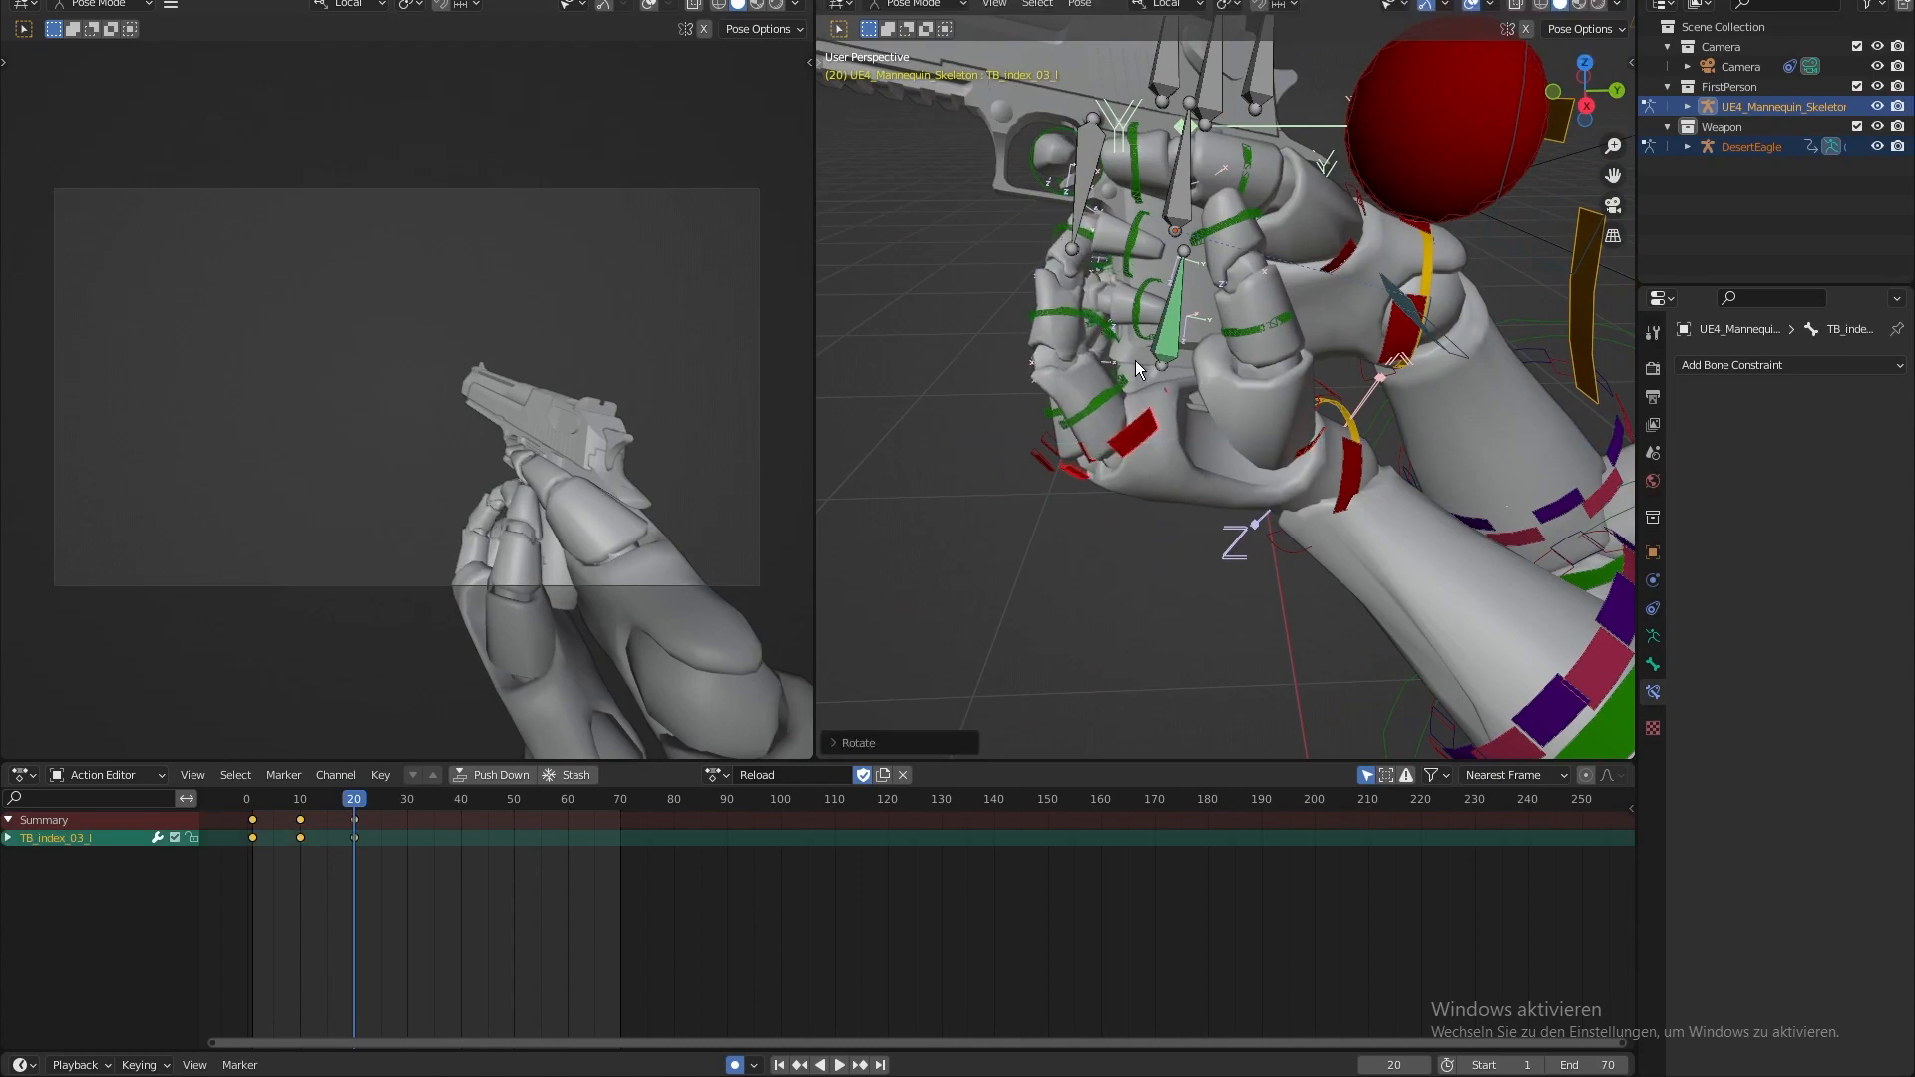
- Copy the left index fingertip's frame 10 key to frame 15 and play back the magazine insertion
{"action": "middle_click_drag", "start_coordinate": [1135, 361], "coordinate": [1310, 640]}
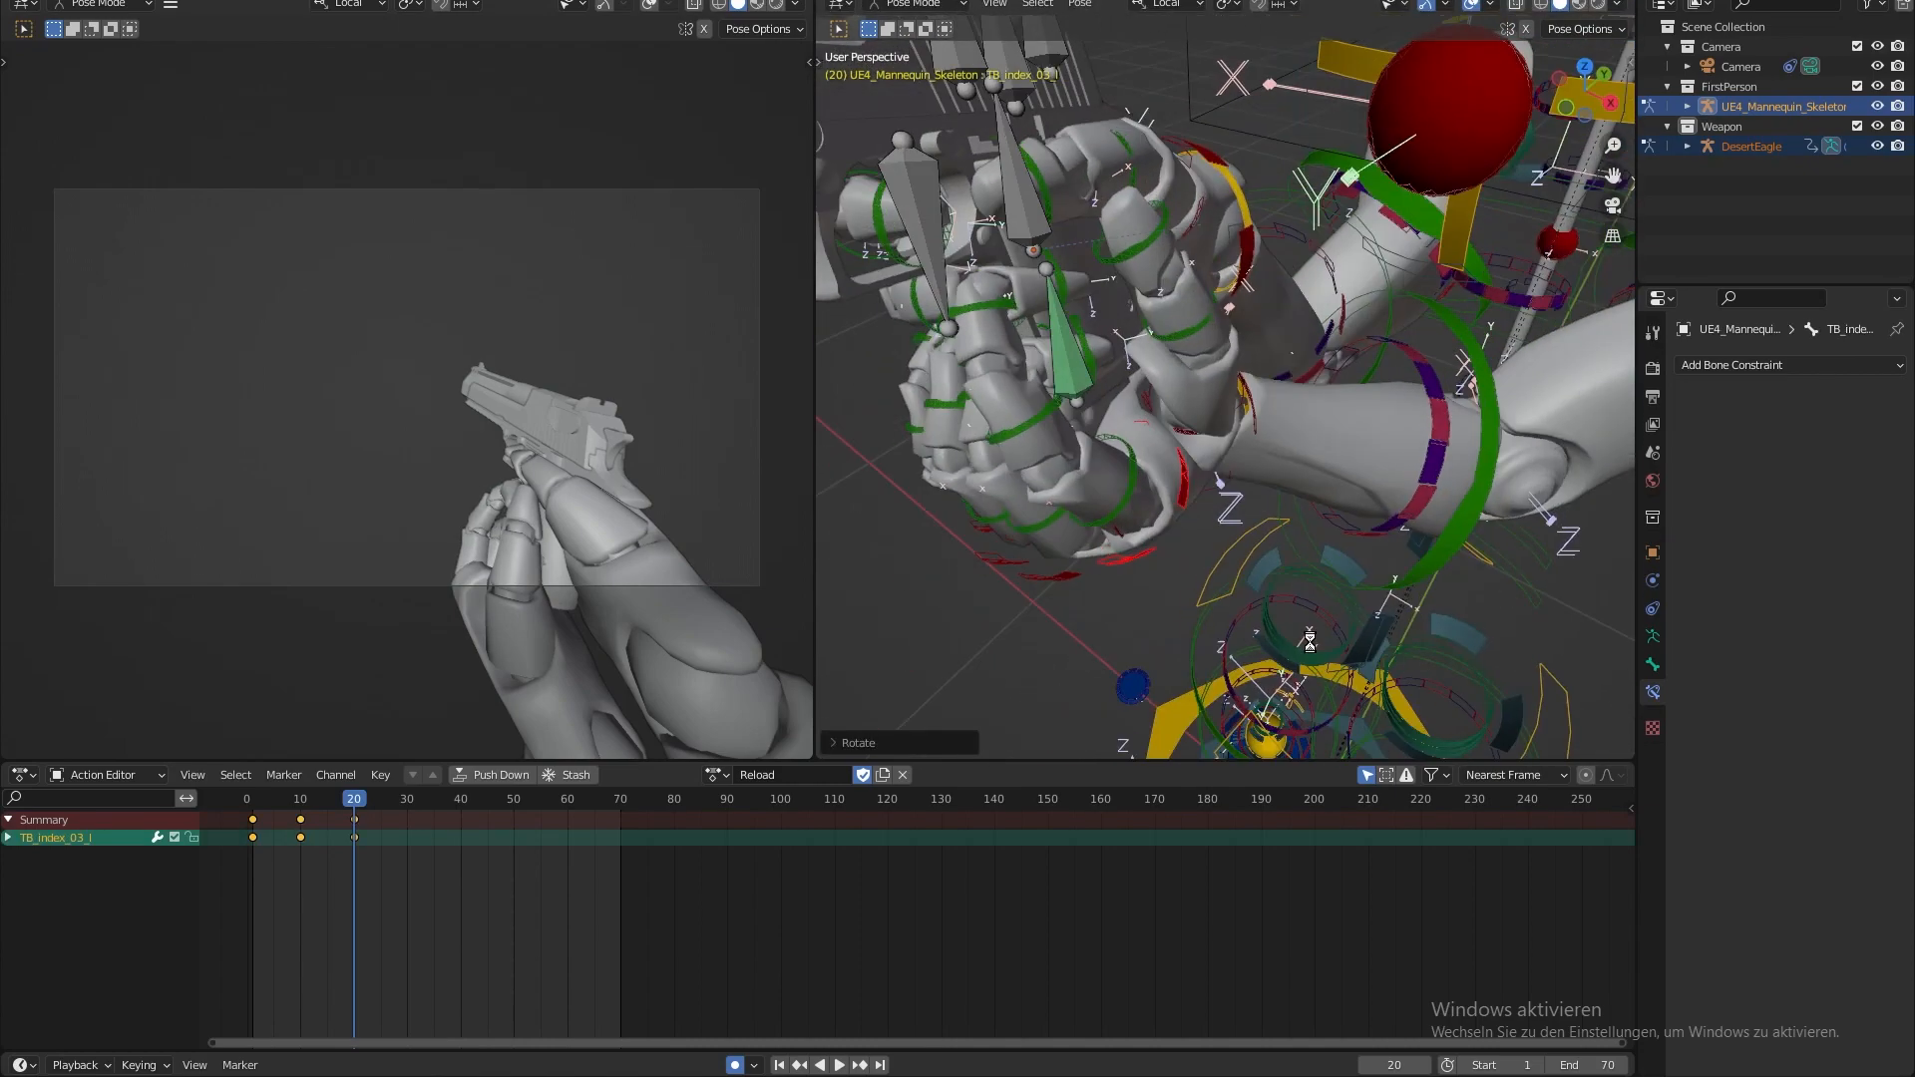
{"action": "key", "text": "space"}
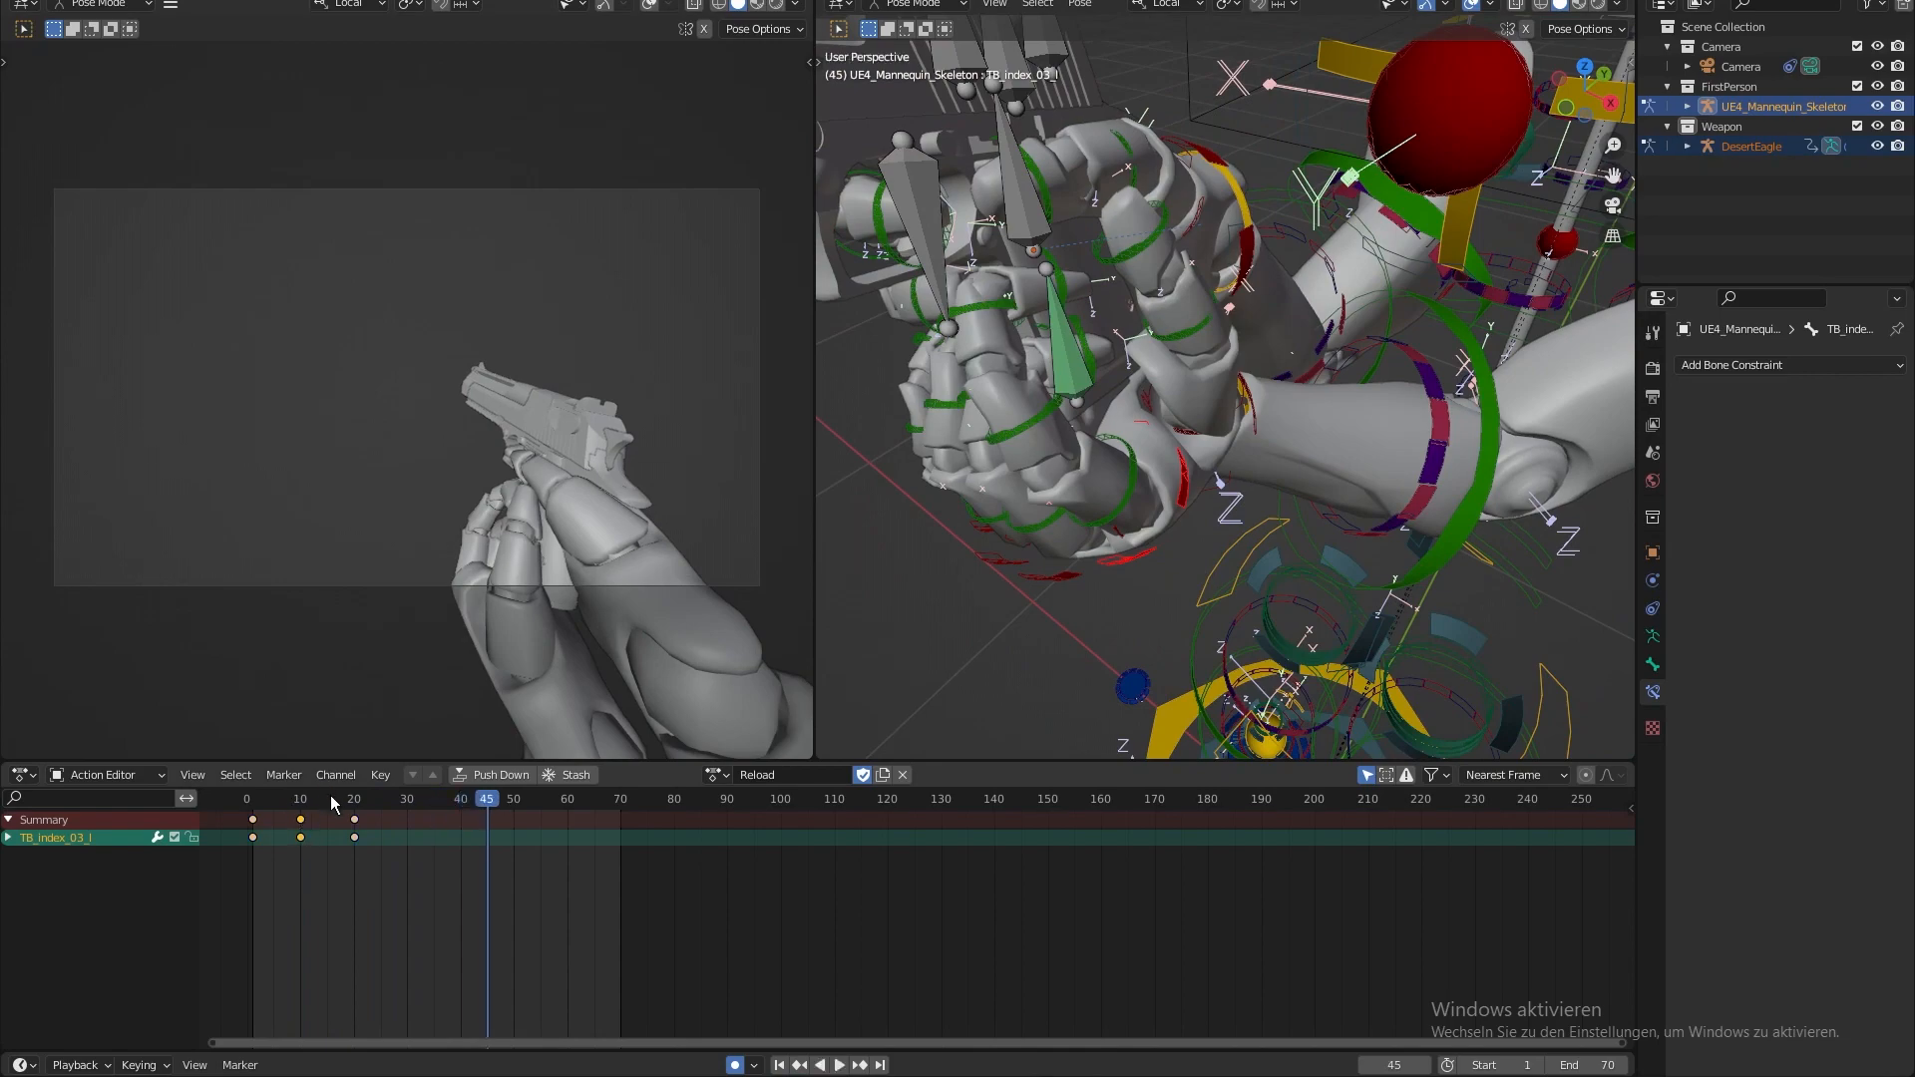
{"action": "left_click", "coordinate": [327, 803]}
{"action": "key", "text": "ctrl+v"}
{"action": "left_click", "coordinate": [301, 803]}
{"action": "key", "text": "space"}
{"action": "left_click", "coordinate": [299, 801]}
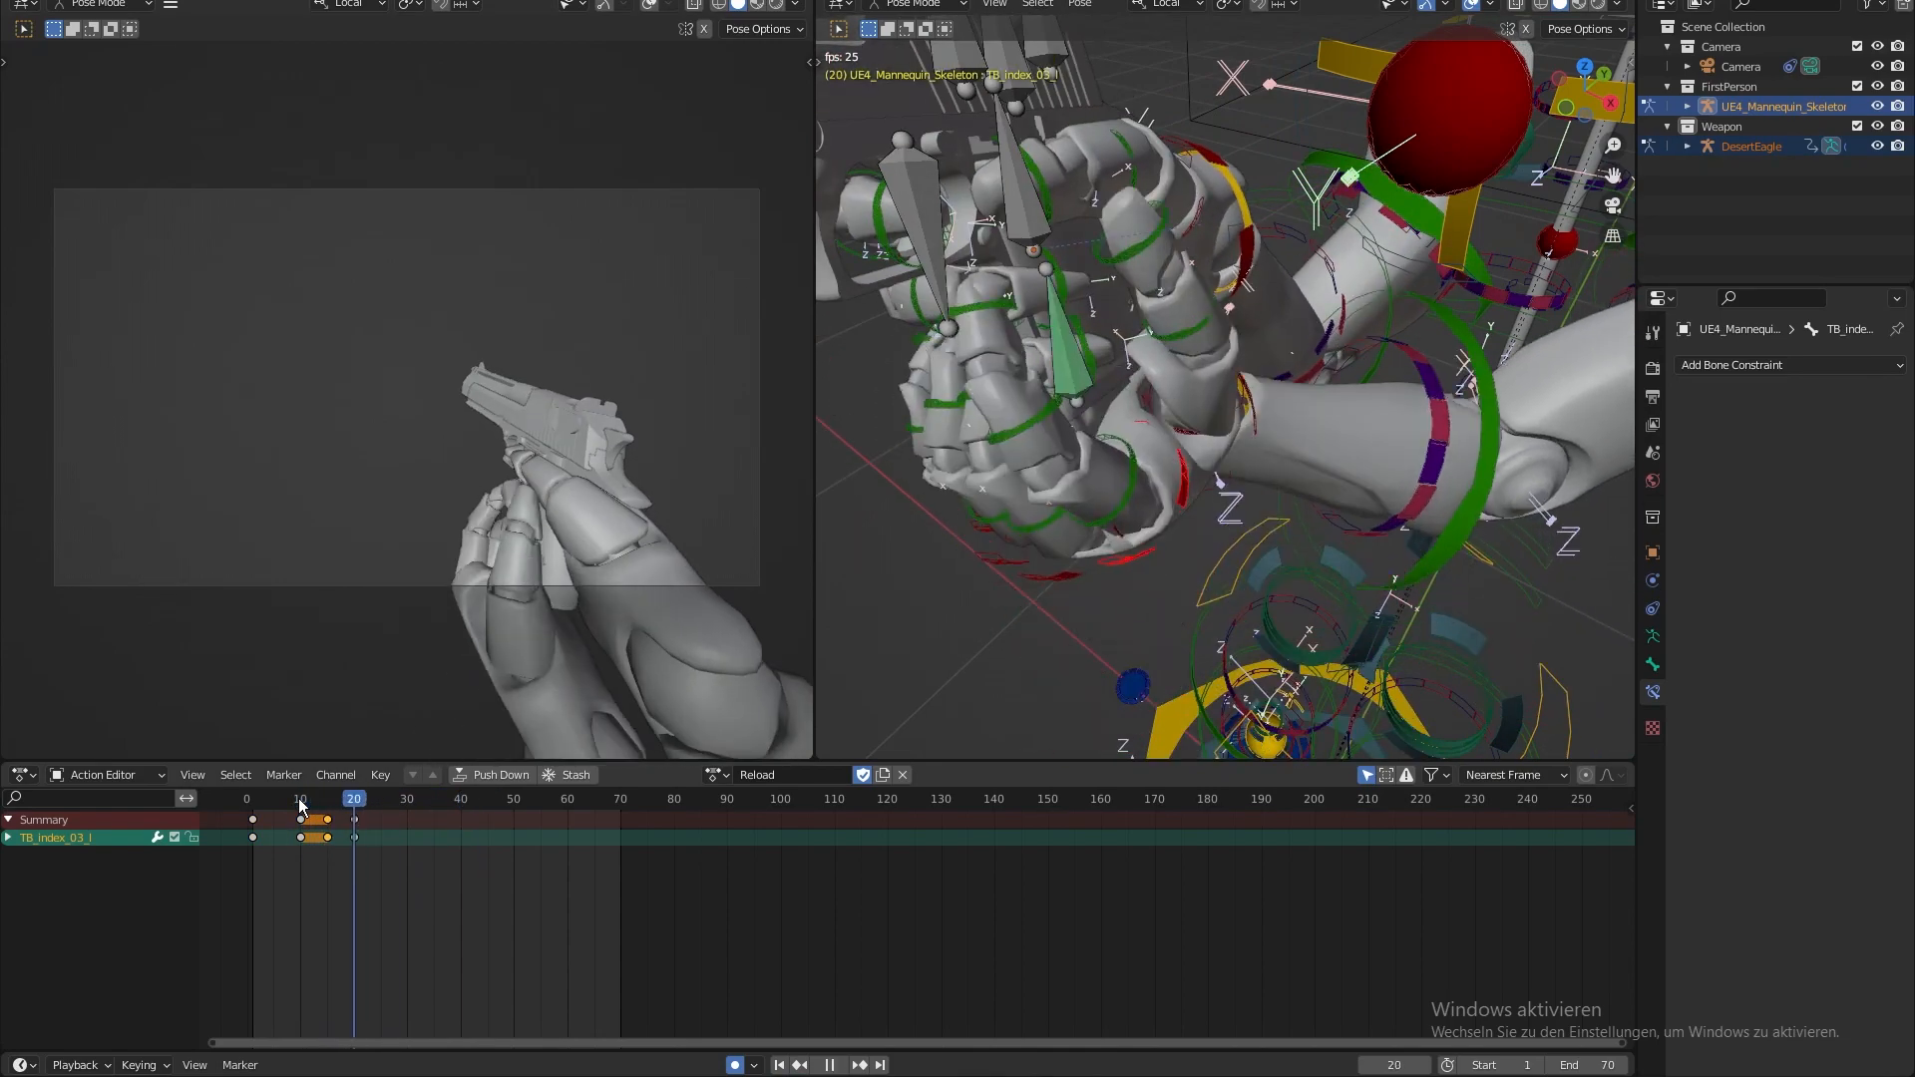
{"action": "mouse_move", "coordinate": [299, 801]}
{"action": "left_mouse_down"}
{"action": "mouse_move", "coordinate": [351, 817]}
{"action": "mouse_move", "coordinate": [311, 816]}
{"action": "left_mouse_up"}
{"action": "key", "text": "space"}
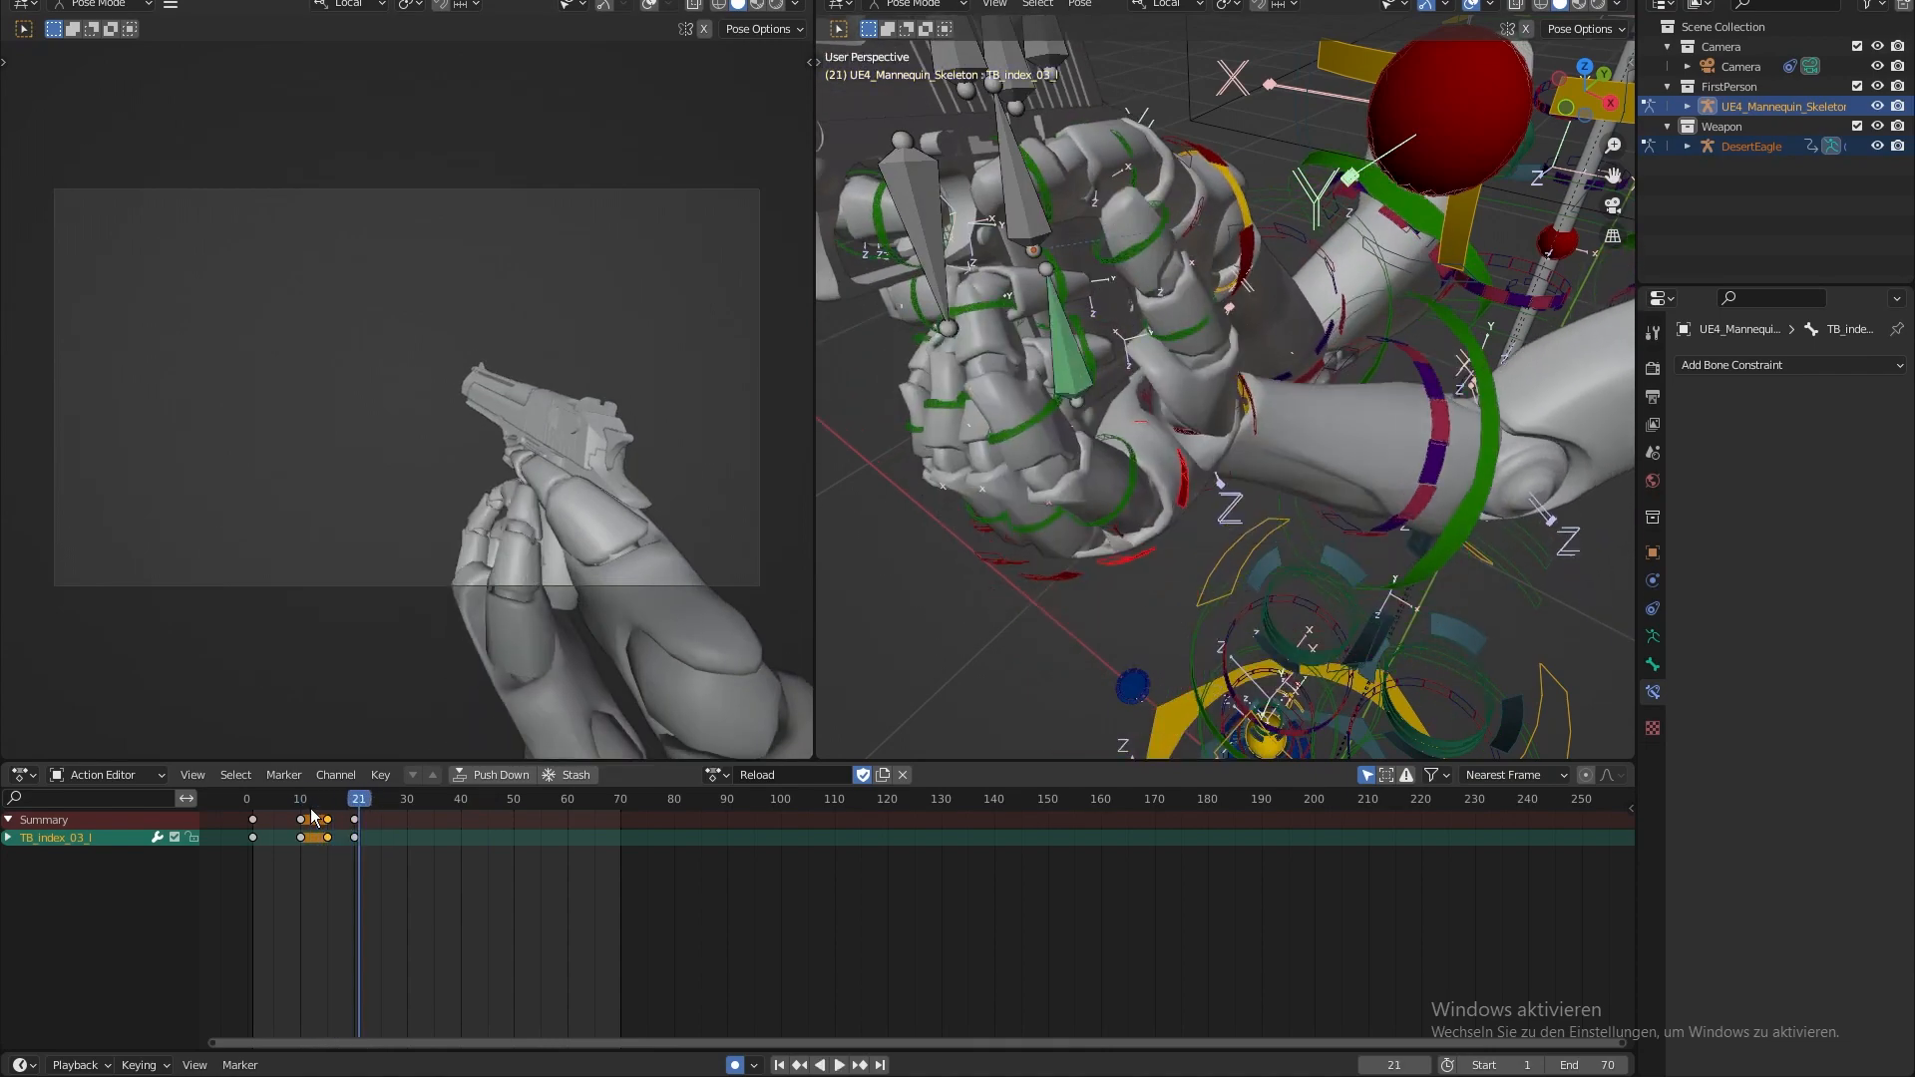
{"action": "key", "text": "space"}
- Select the magazine bone and key its Child Of influence at 1.000 on frame 20
{"action": "left_click_drag", "start_coordinate": [336, 819], "coordinate": [361, 807]}
{"action": "middle_click_drag", "start_coordinate": [1156, 362], "coordinate": [1193, 392], "text": "shift"}
{"action": "left_click", "coordinate": [1147, 373]}
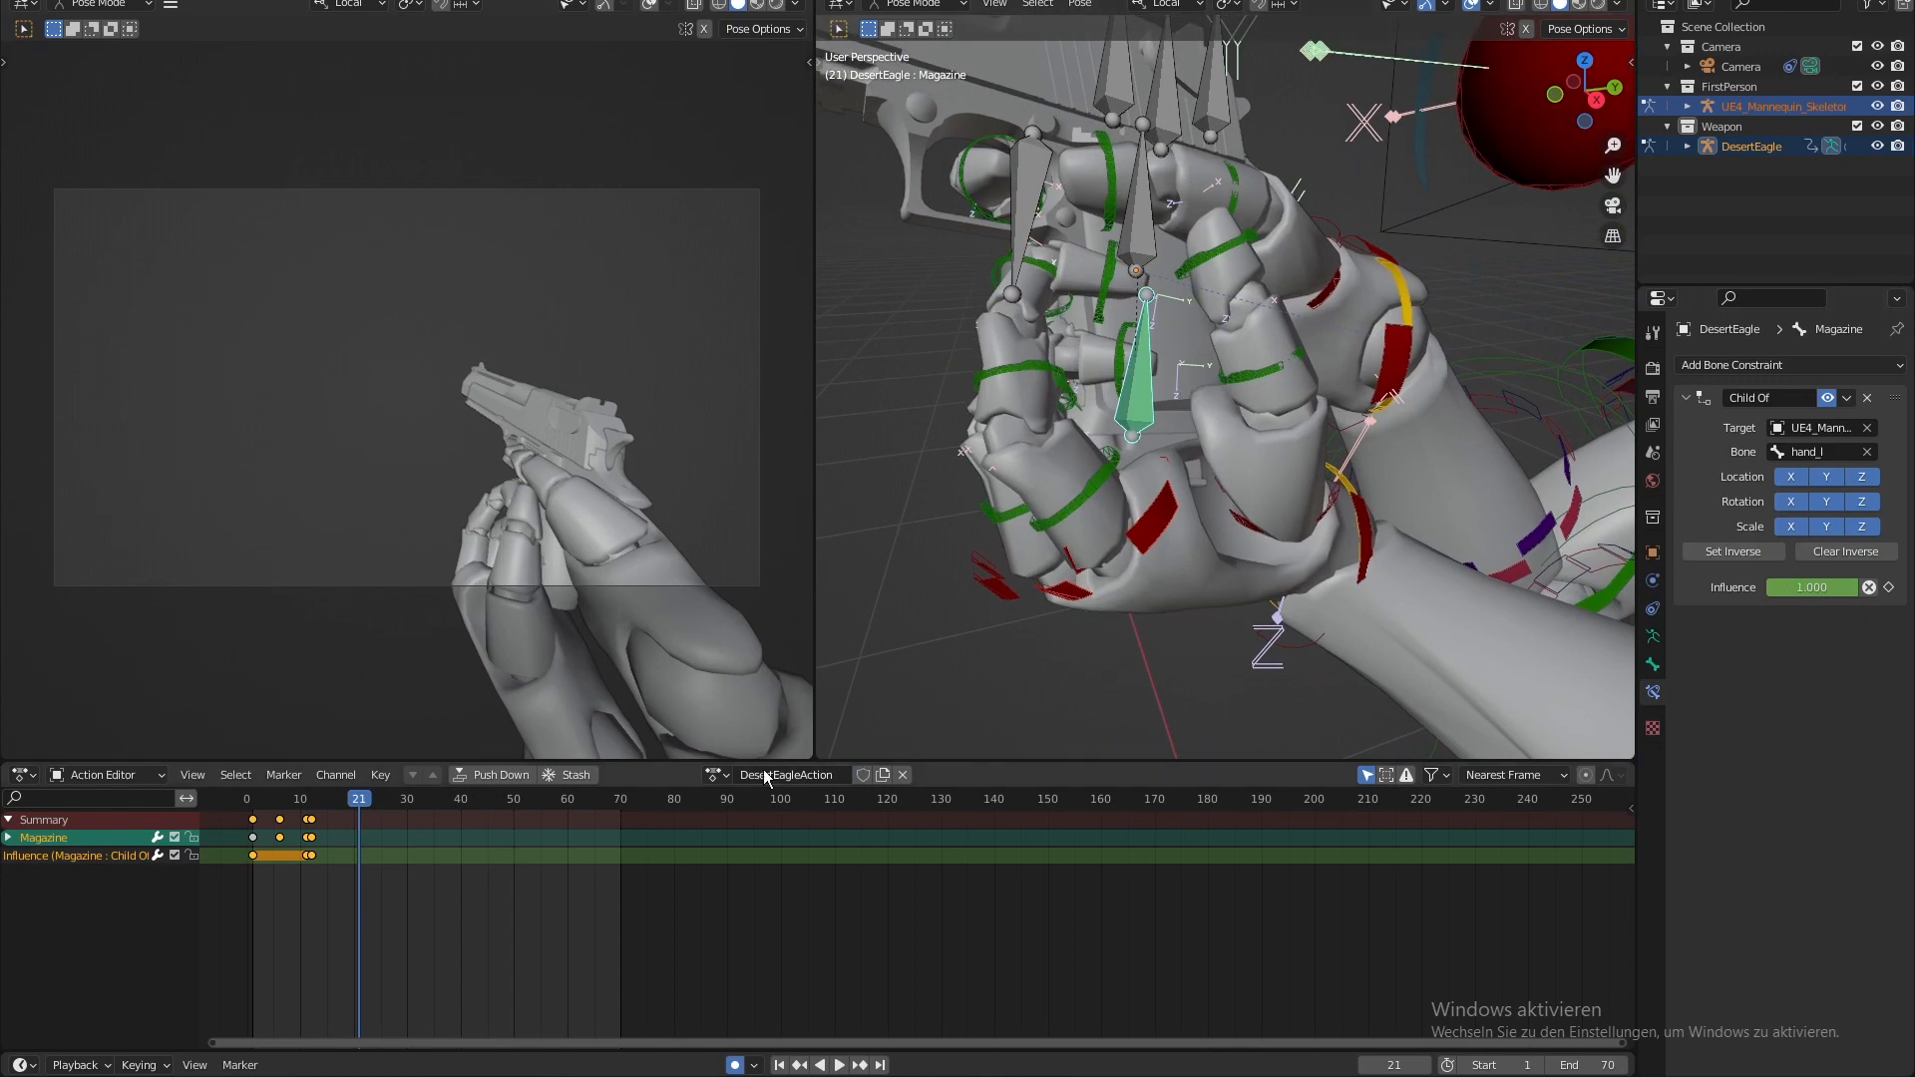
{"action": "key", "text": "Left"}
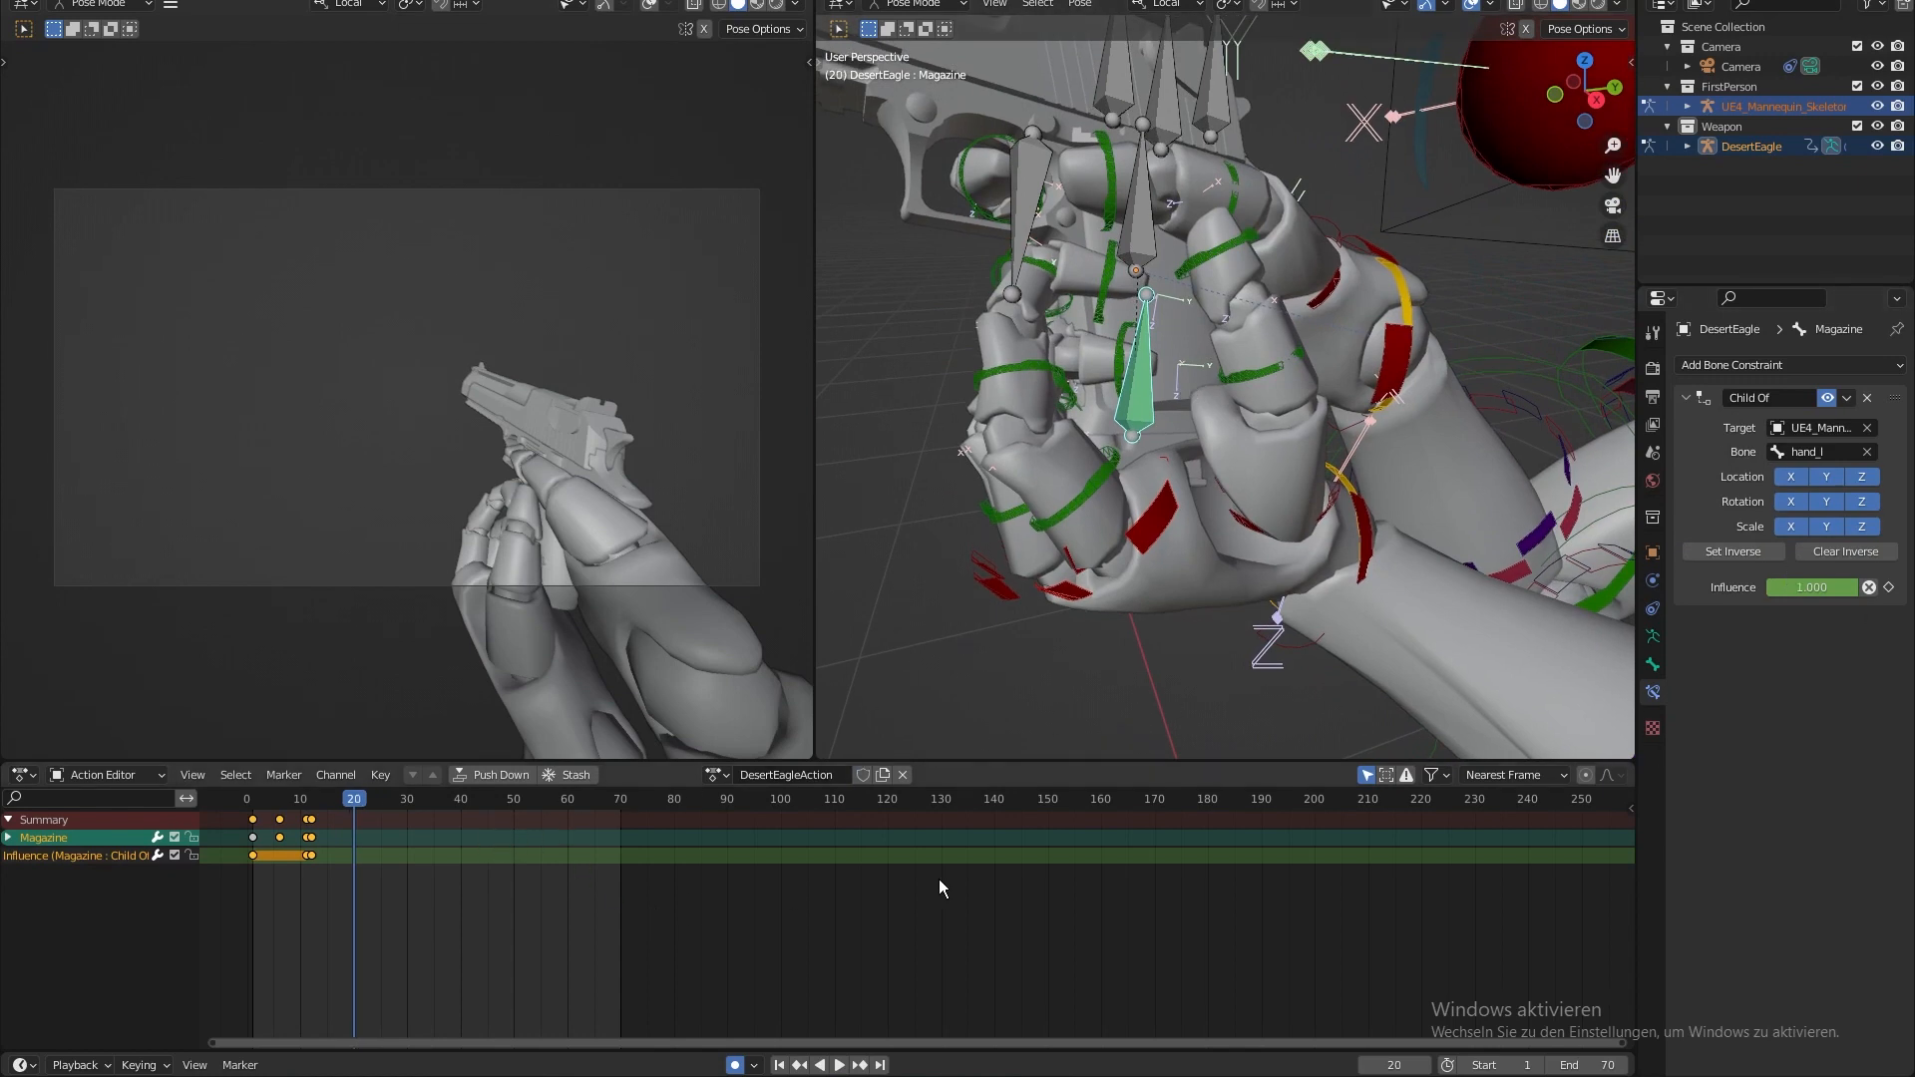
{"action": "key", "text": "Left"}
{"action": "key", "text": "Right"}
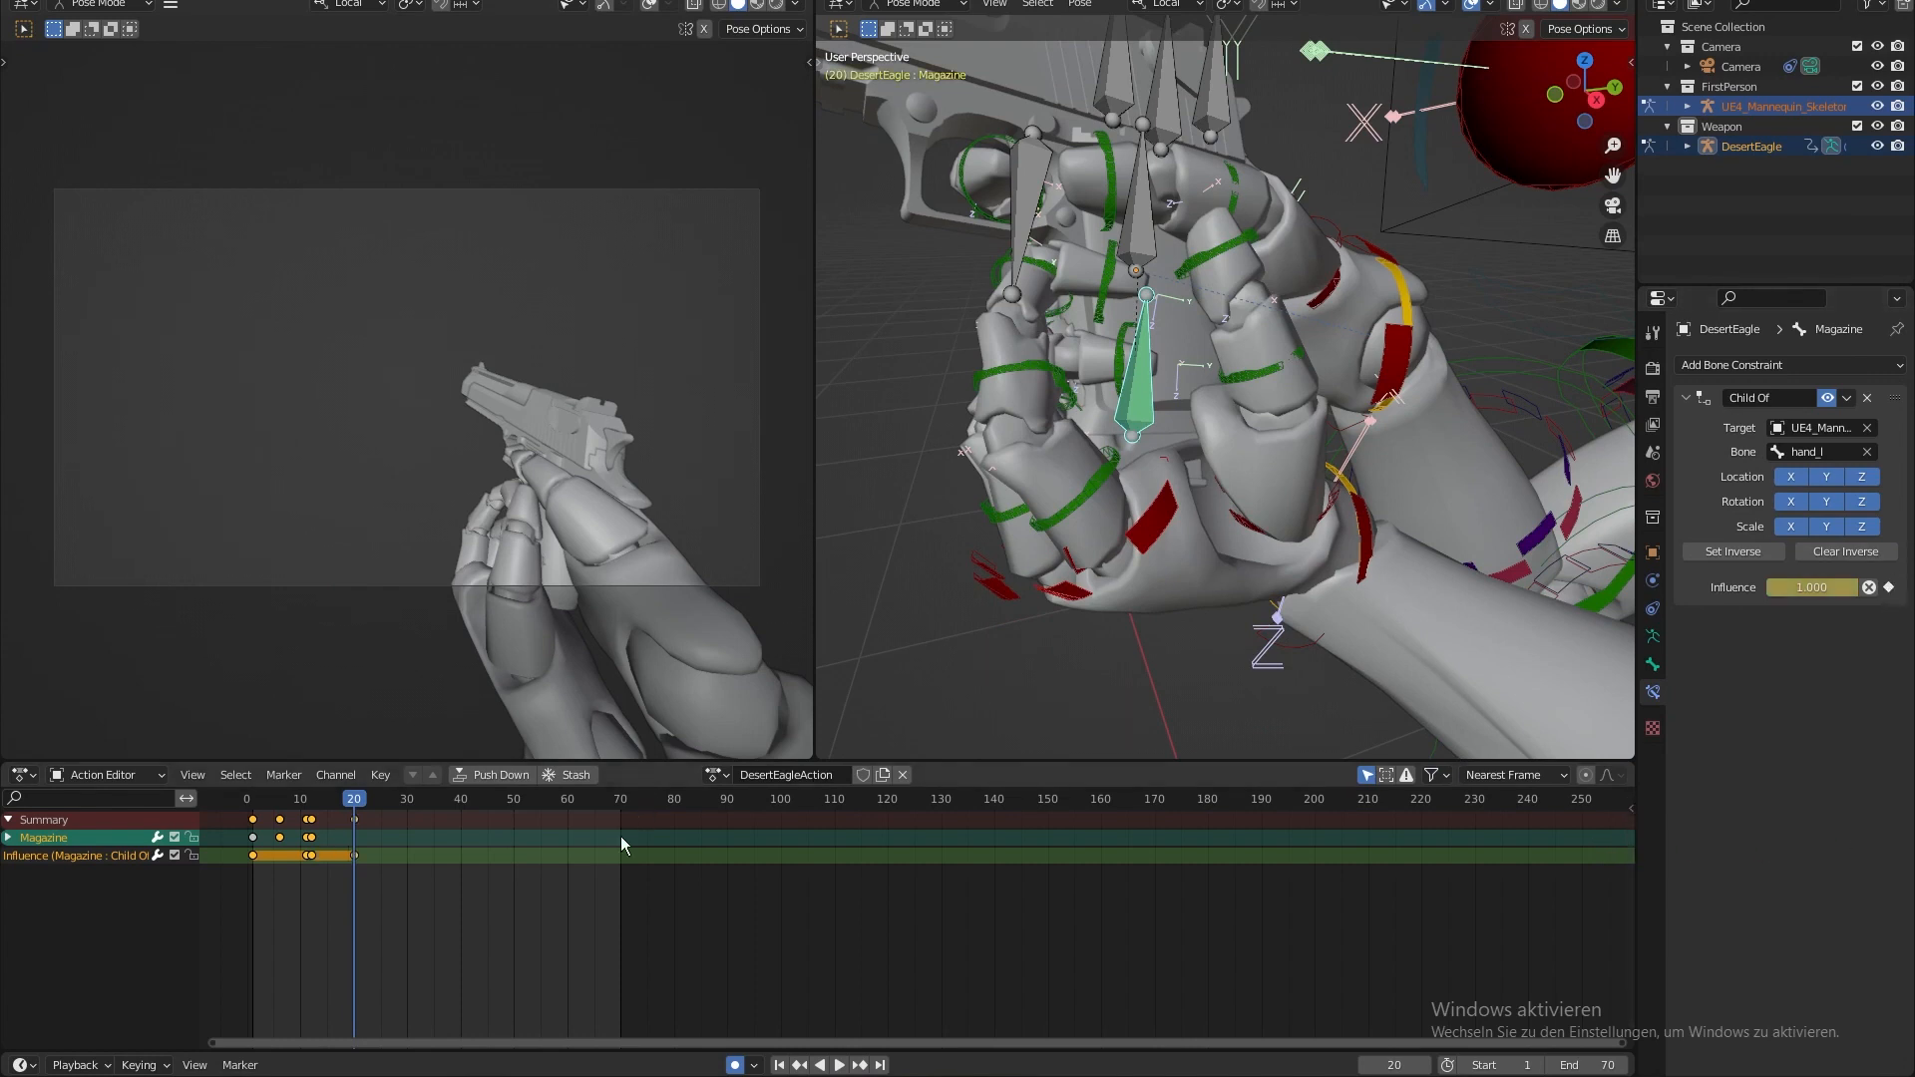
- At frame 21, disable the magazine's Child Of constraint while keeping its transform, with influence keyed at 0.000
{"action": "left_click_drag", "start_coordinate": [1811, 583], "coordinate": [1770, 587]}
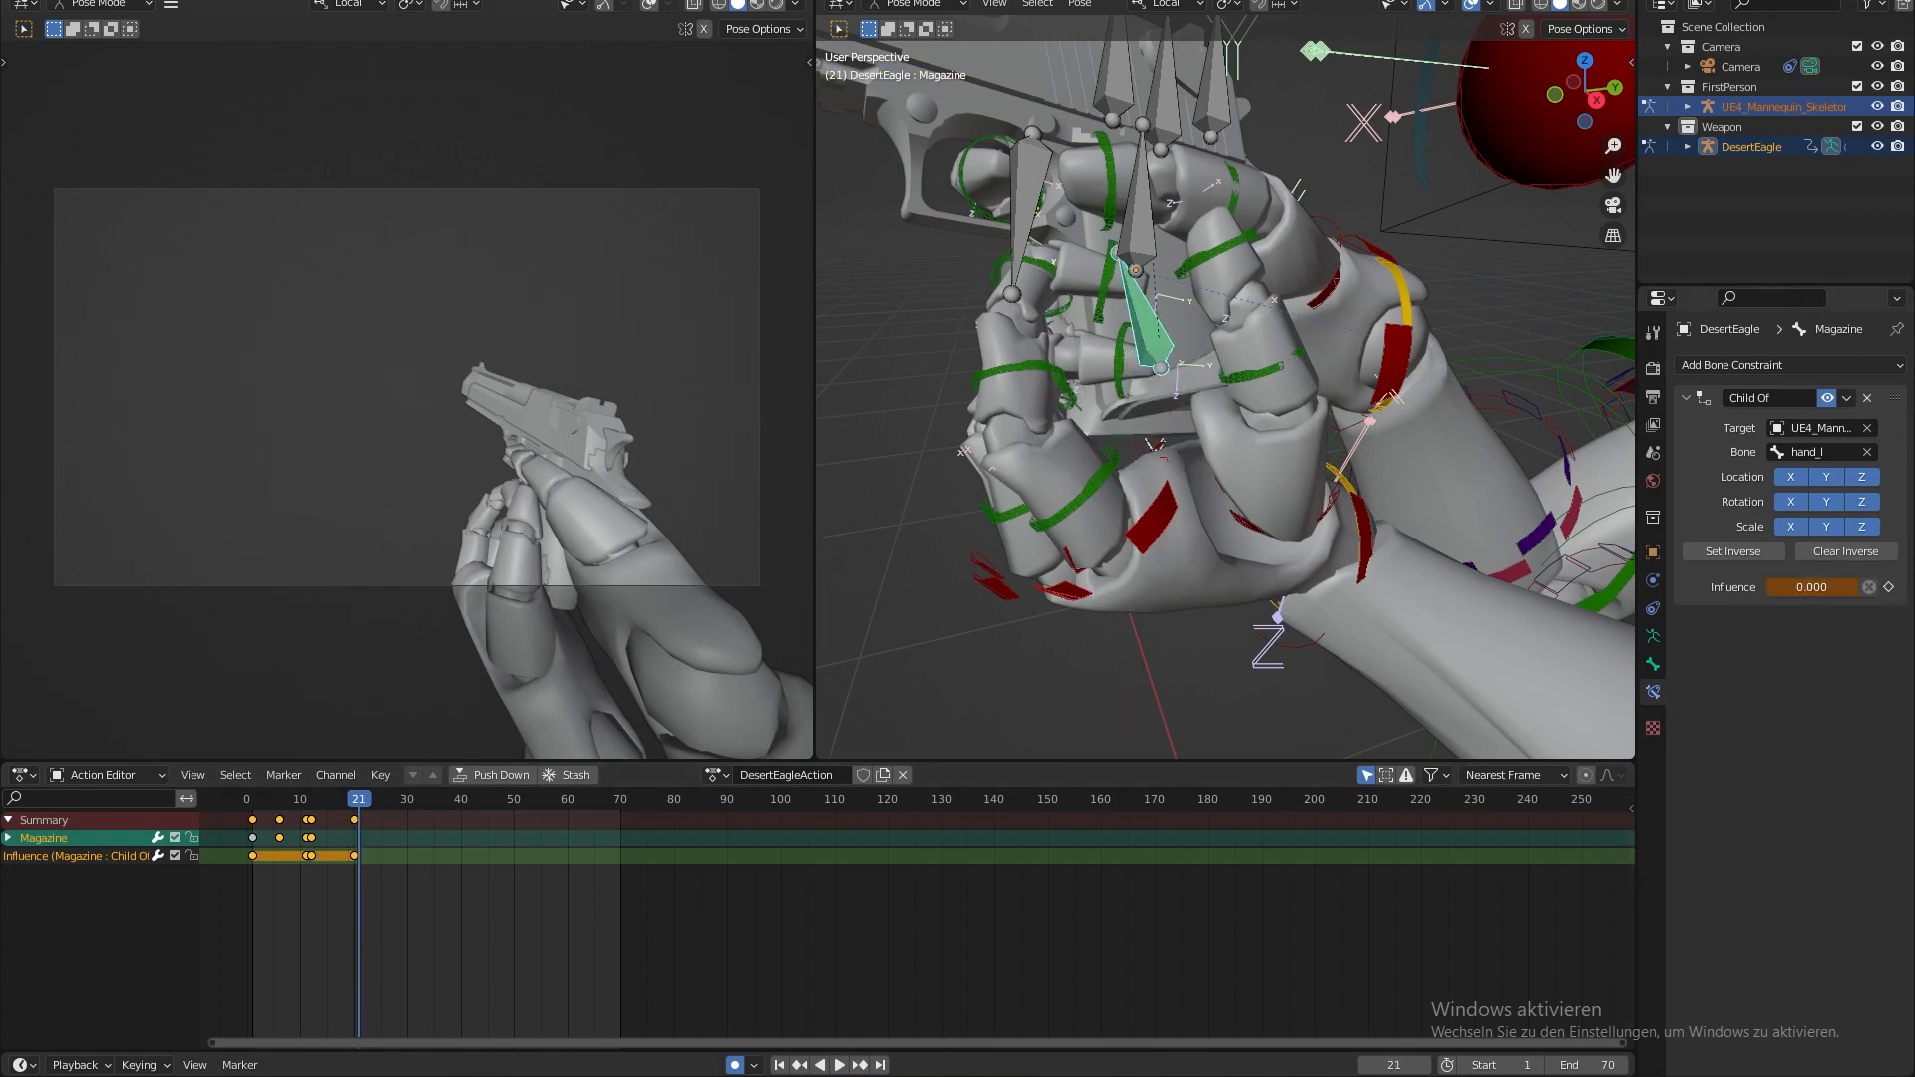
{"action": "mouse_move", "coordinate": [1307, 468]}
{"action": "middle_mouse_down"}
{"action": "mouse_move", "coordinate": [1224, 451]}
{"action": "mouse_move", "coordinate": [1284, 461]}
{"action": "middle_mouse_up"}
{"action": "left_click_drag", "start_coordinate": [1811, 587], "coordinate": [1857, 588]}
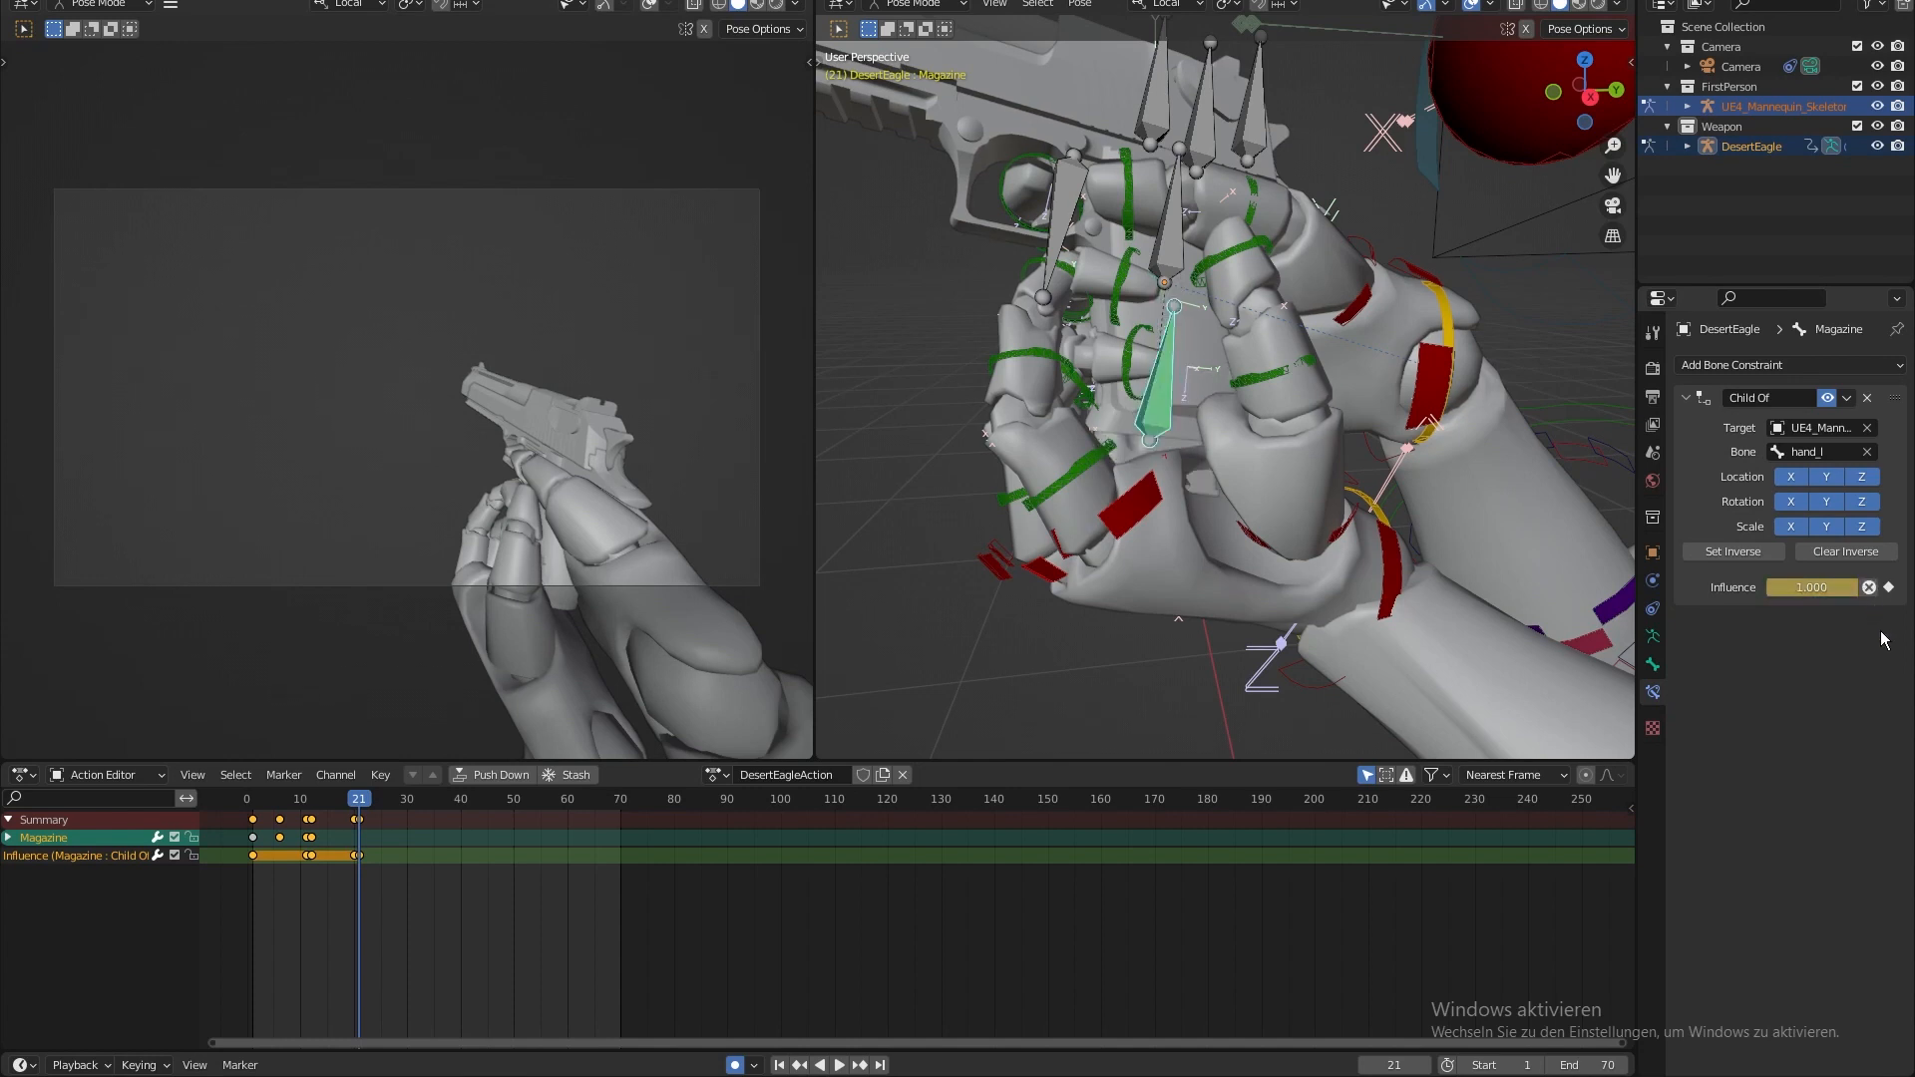
{"action": "scroll", "coordinate": [1301, 525], "scroll_direction": "up", "scroll_amount": 3}
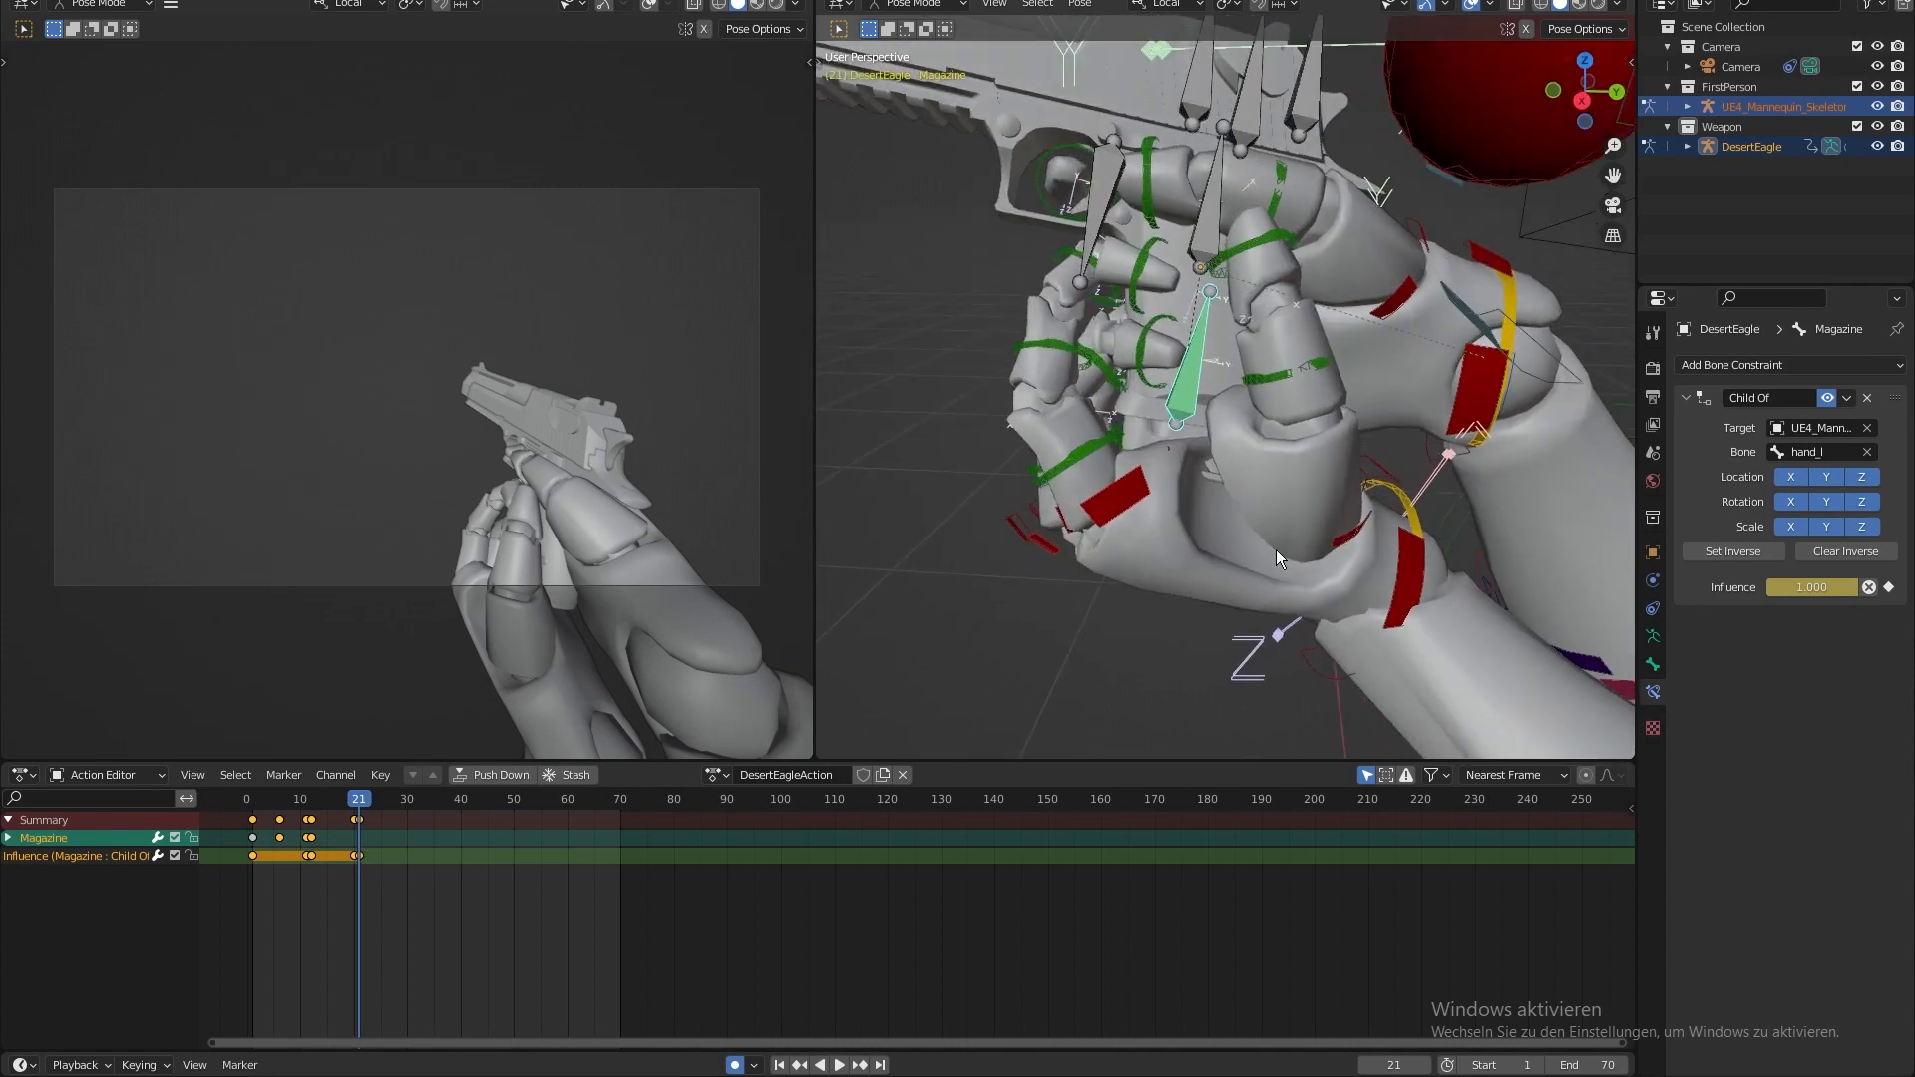
{"action": "left_click", "coordinate": [1870, 588]}
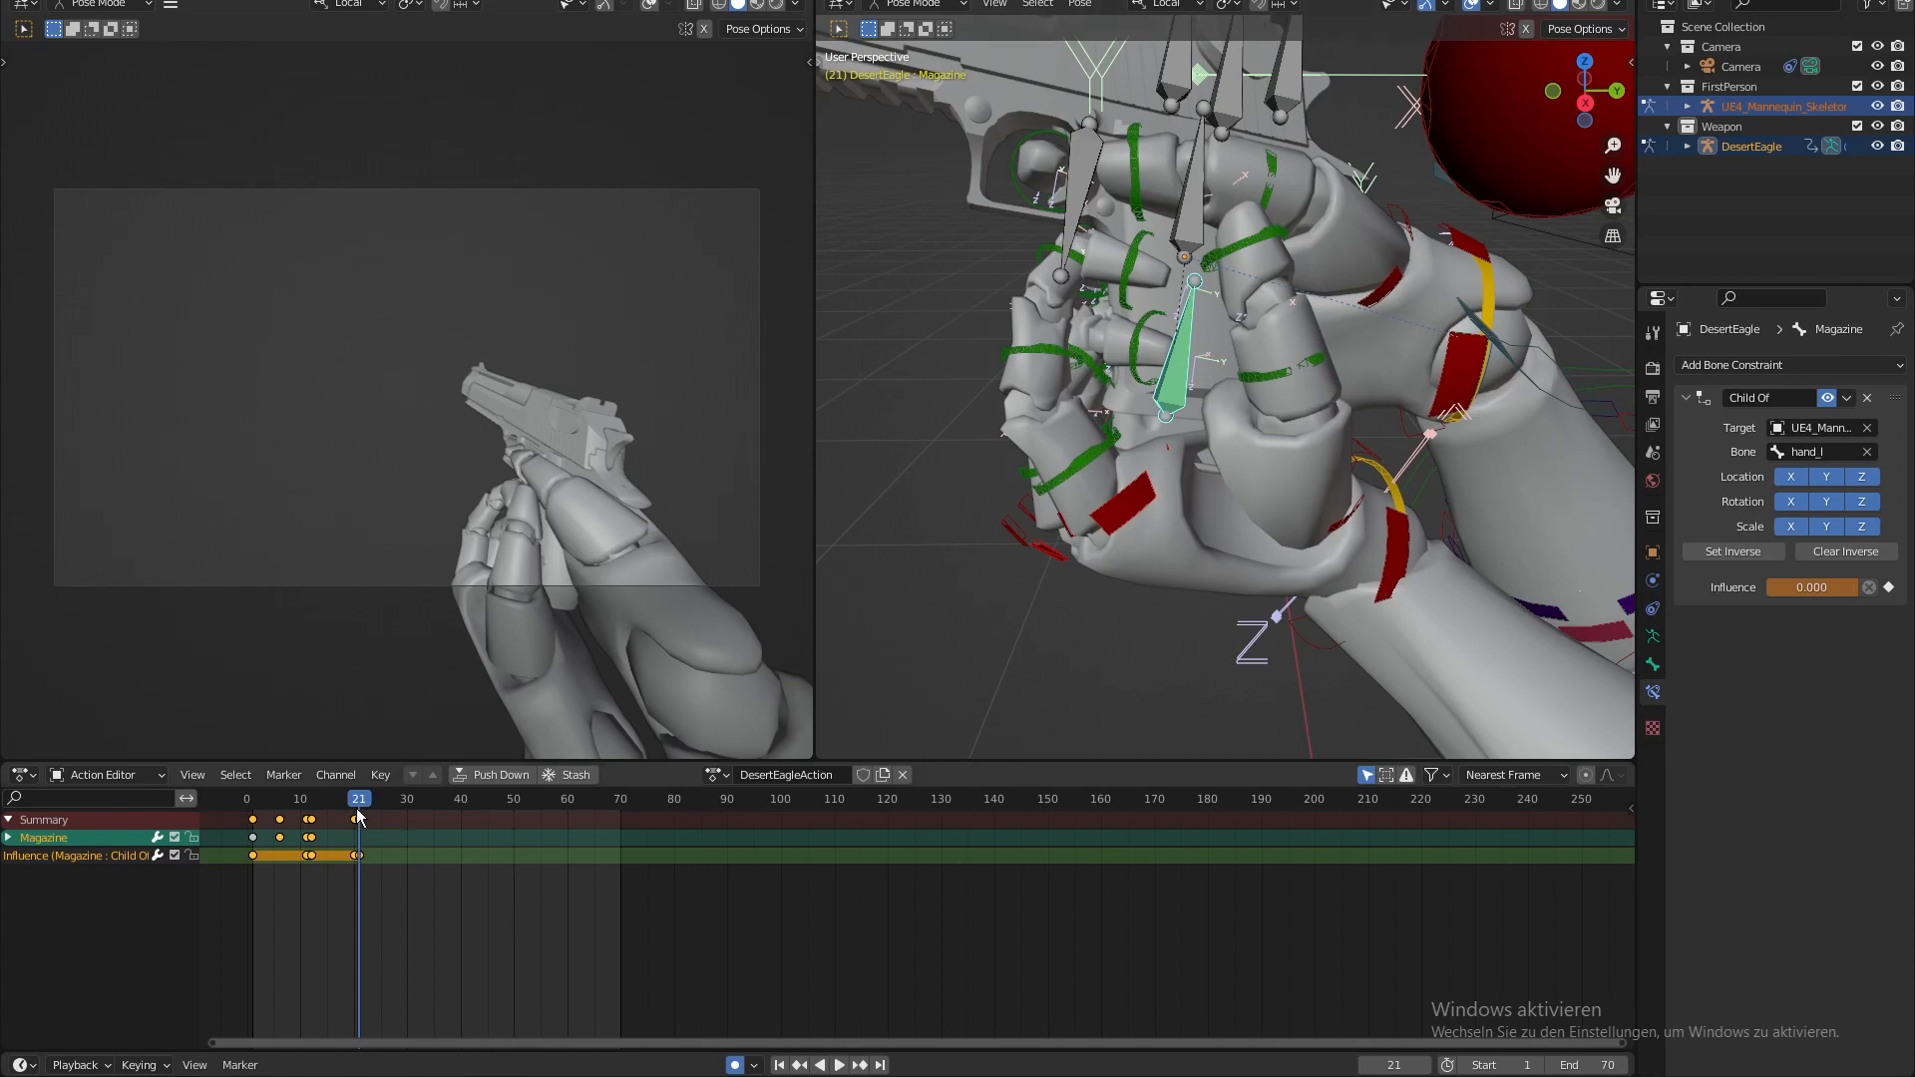
- Try to move the left hand control down away from the pistol grip, and undo the move
{"action": "mouse_move", "coordinate": [354, 799]}
{"action": "left_mouse_down"}
{"action": "mouse_move", "coordinate": [334, 798]}
{"action": "mouse_move", "coordinate": [355, 797]}
{"action": "left_mouse_up"}
{"action": "left_click", "coordinate": [1410, 543]}
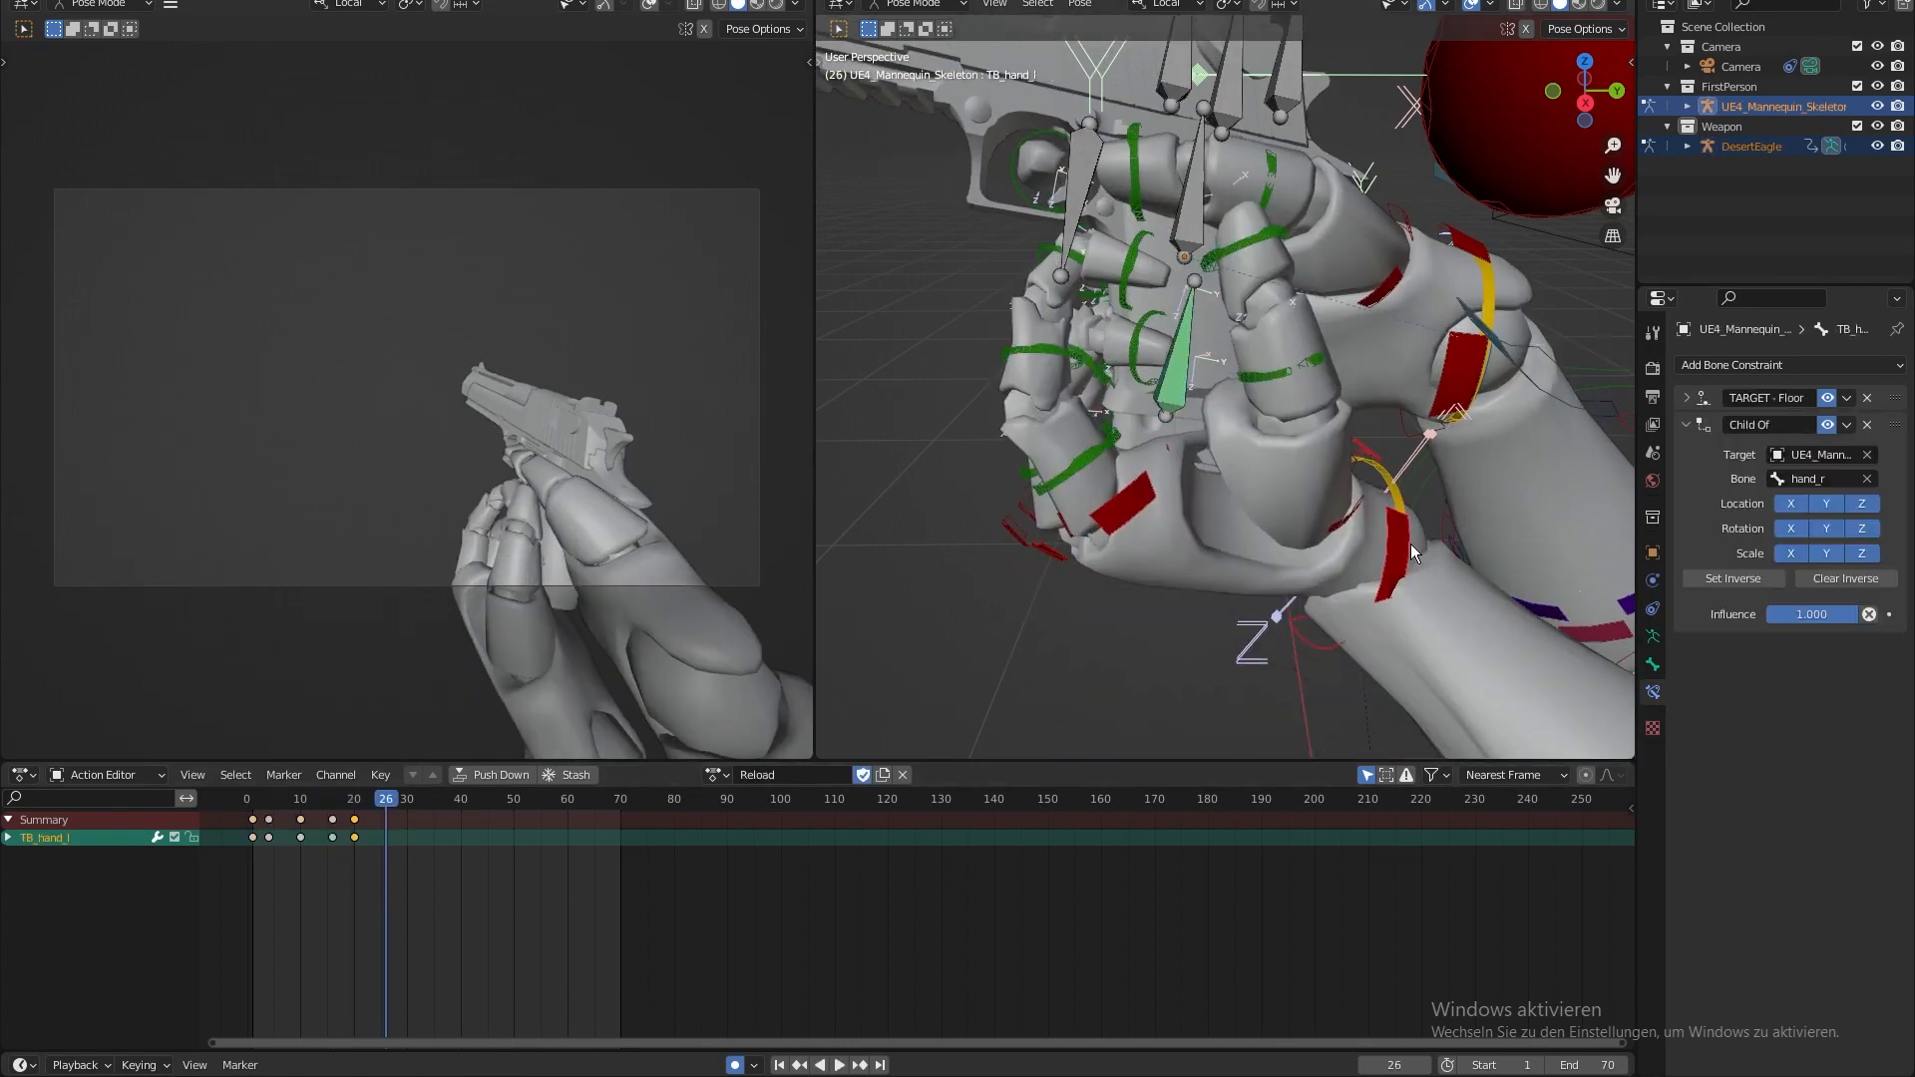
{"action": "key", "text": "g"}
{"action": "left_click", "coordinate": [1265, 661]}
{"action": "key", "text": "ctrl+z"}
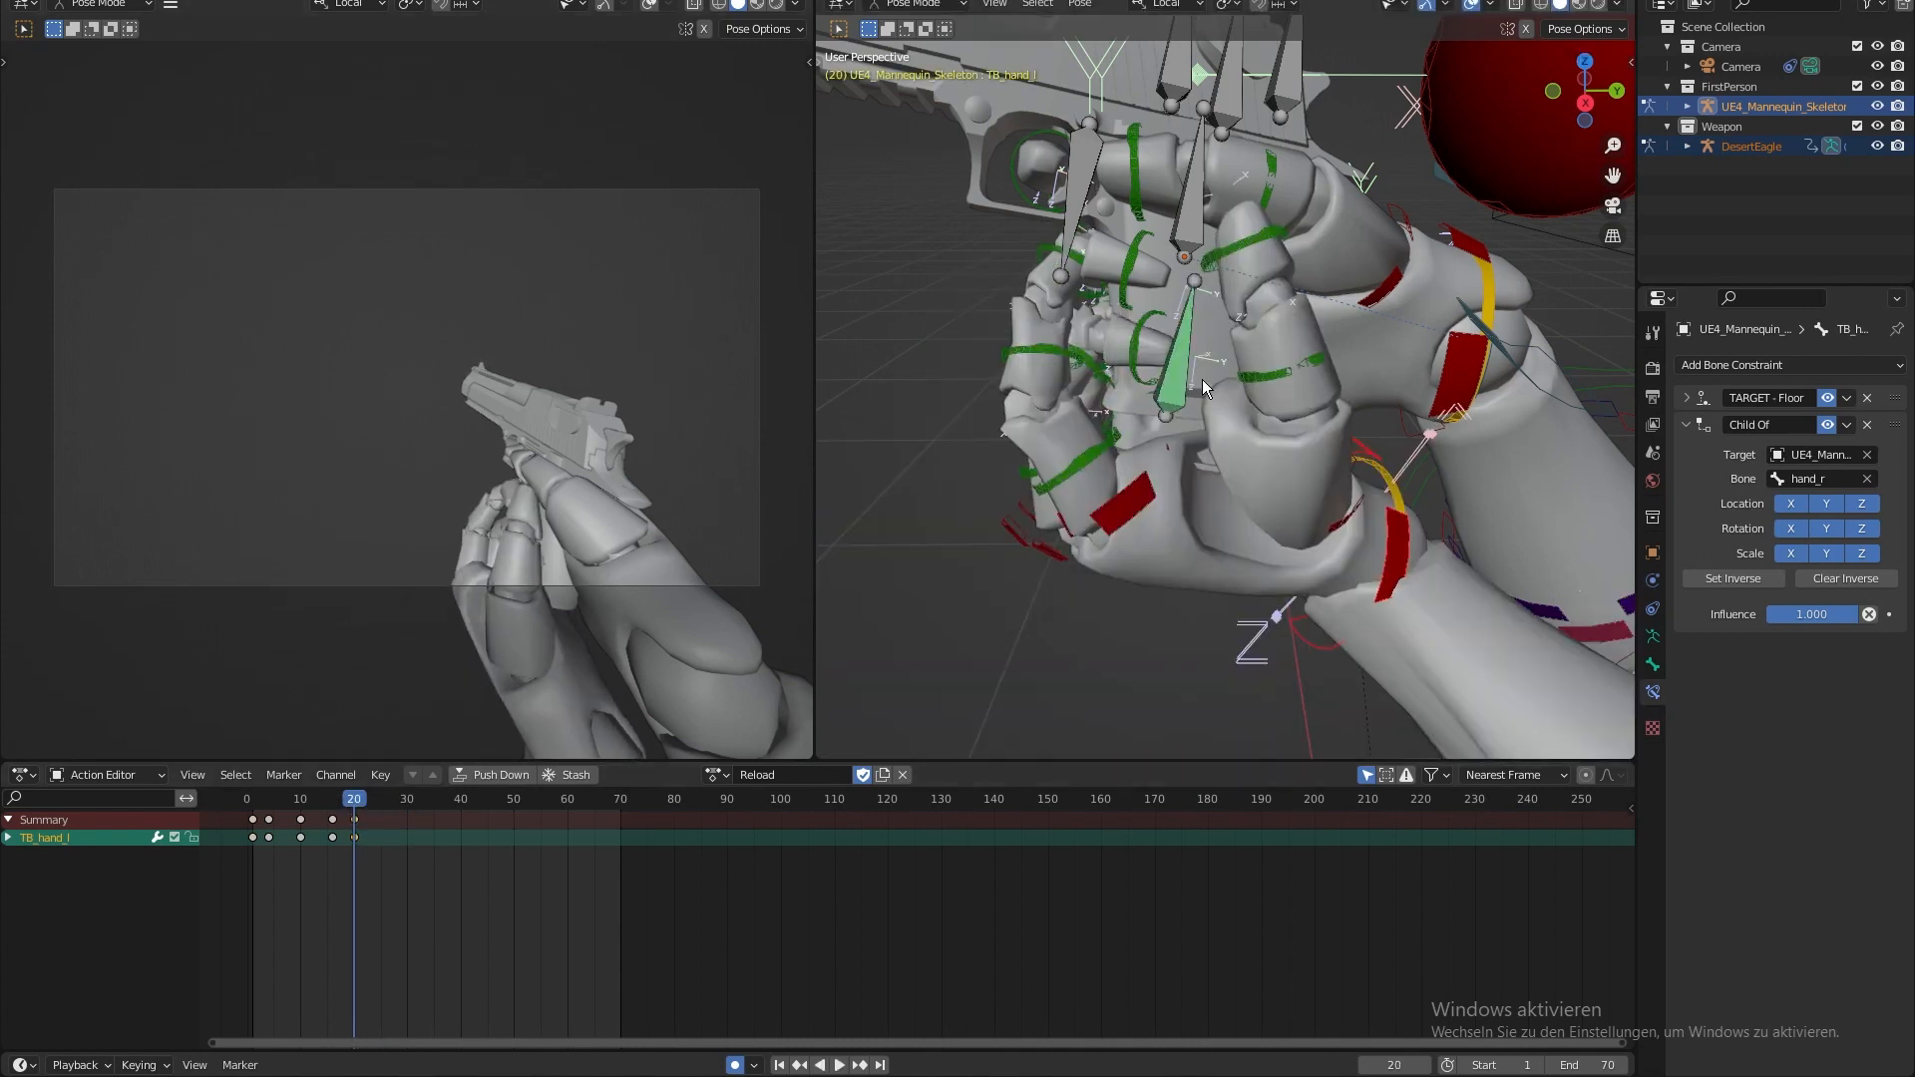
- Select the magazine bone, set its Child Of influence to 0.0 at frame 21, and scrub across the release before undoing the last changes
{"action": "left_click", "coordinate": [1199, 379]}
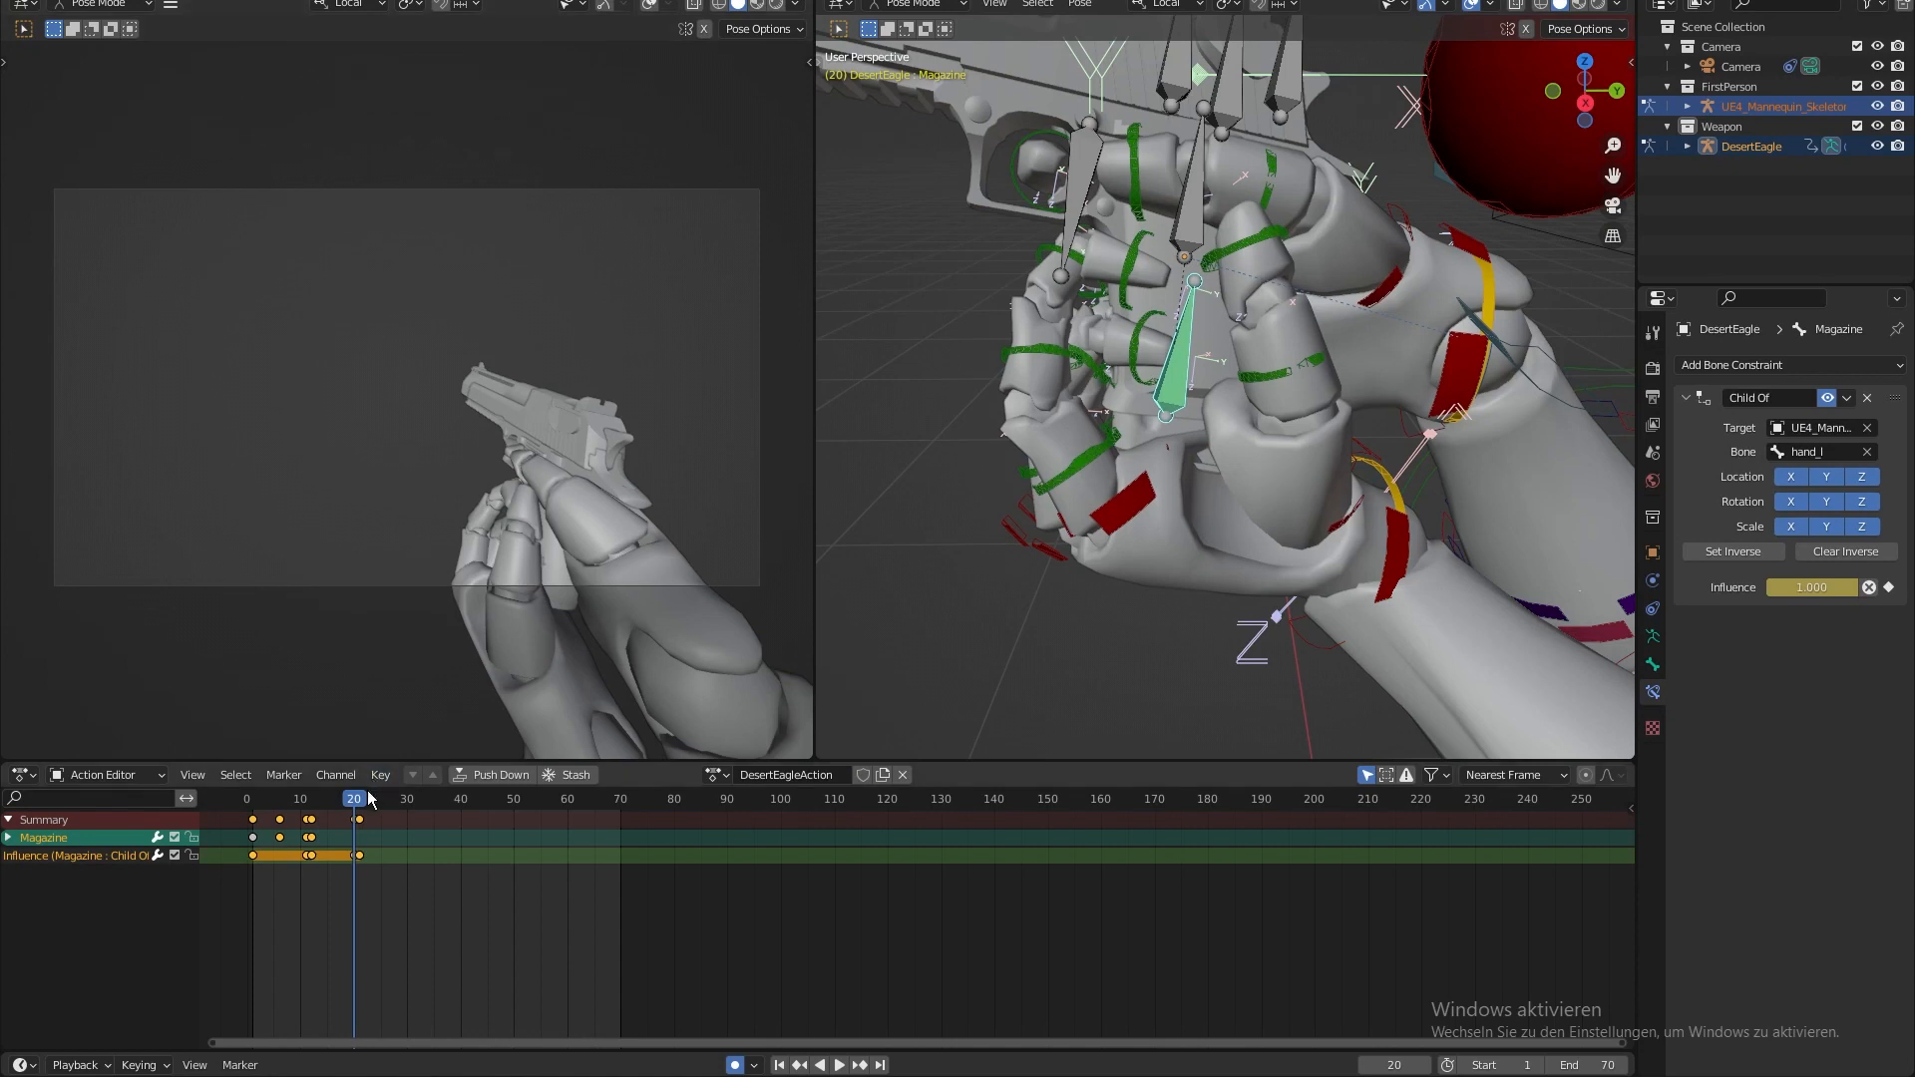
{"action": "key", "text": "space"}
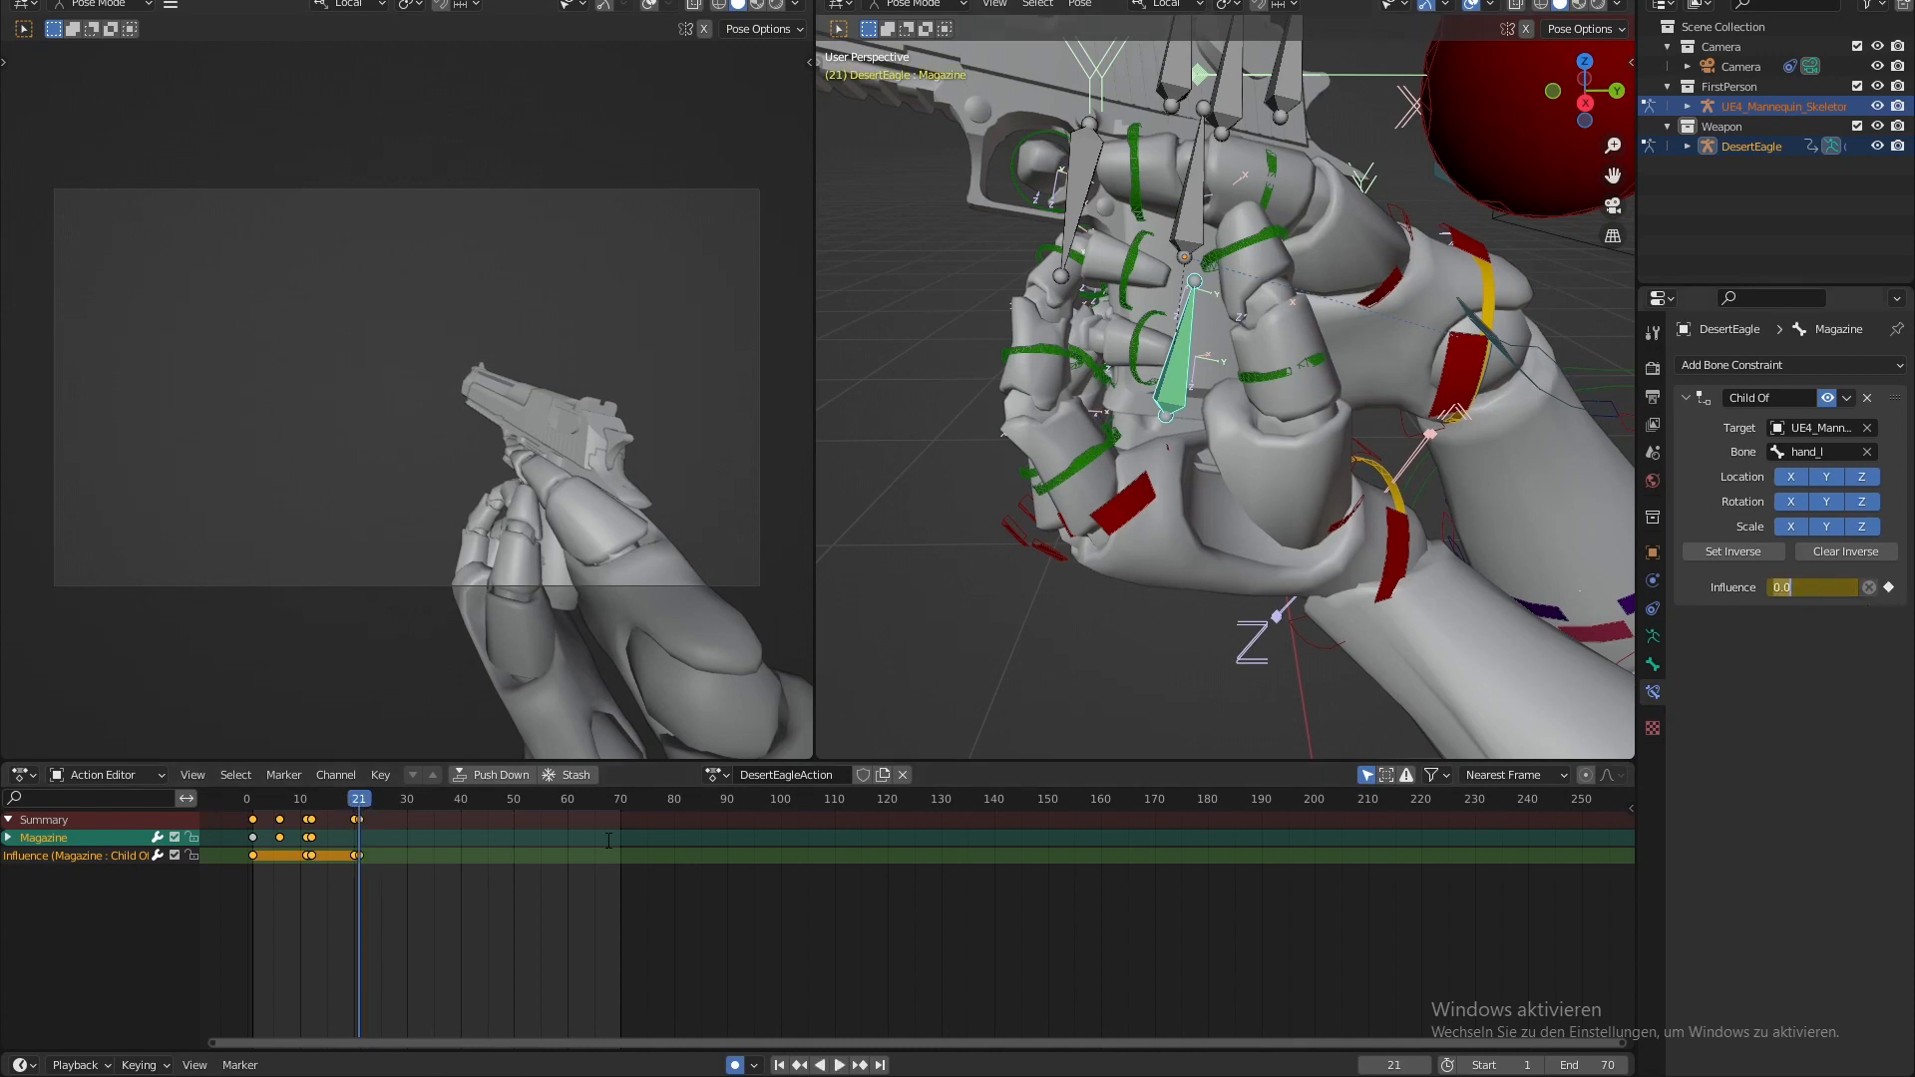
{"action": "left_click", "coordinate": [357, 804]}
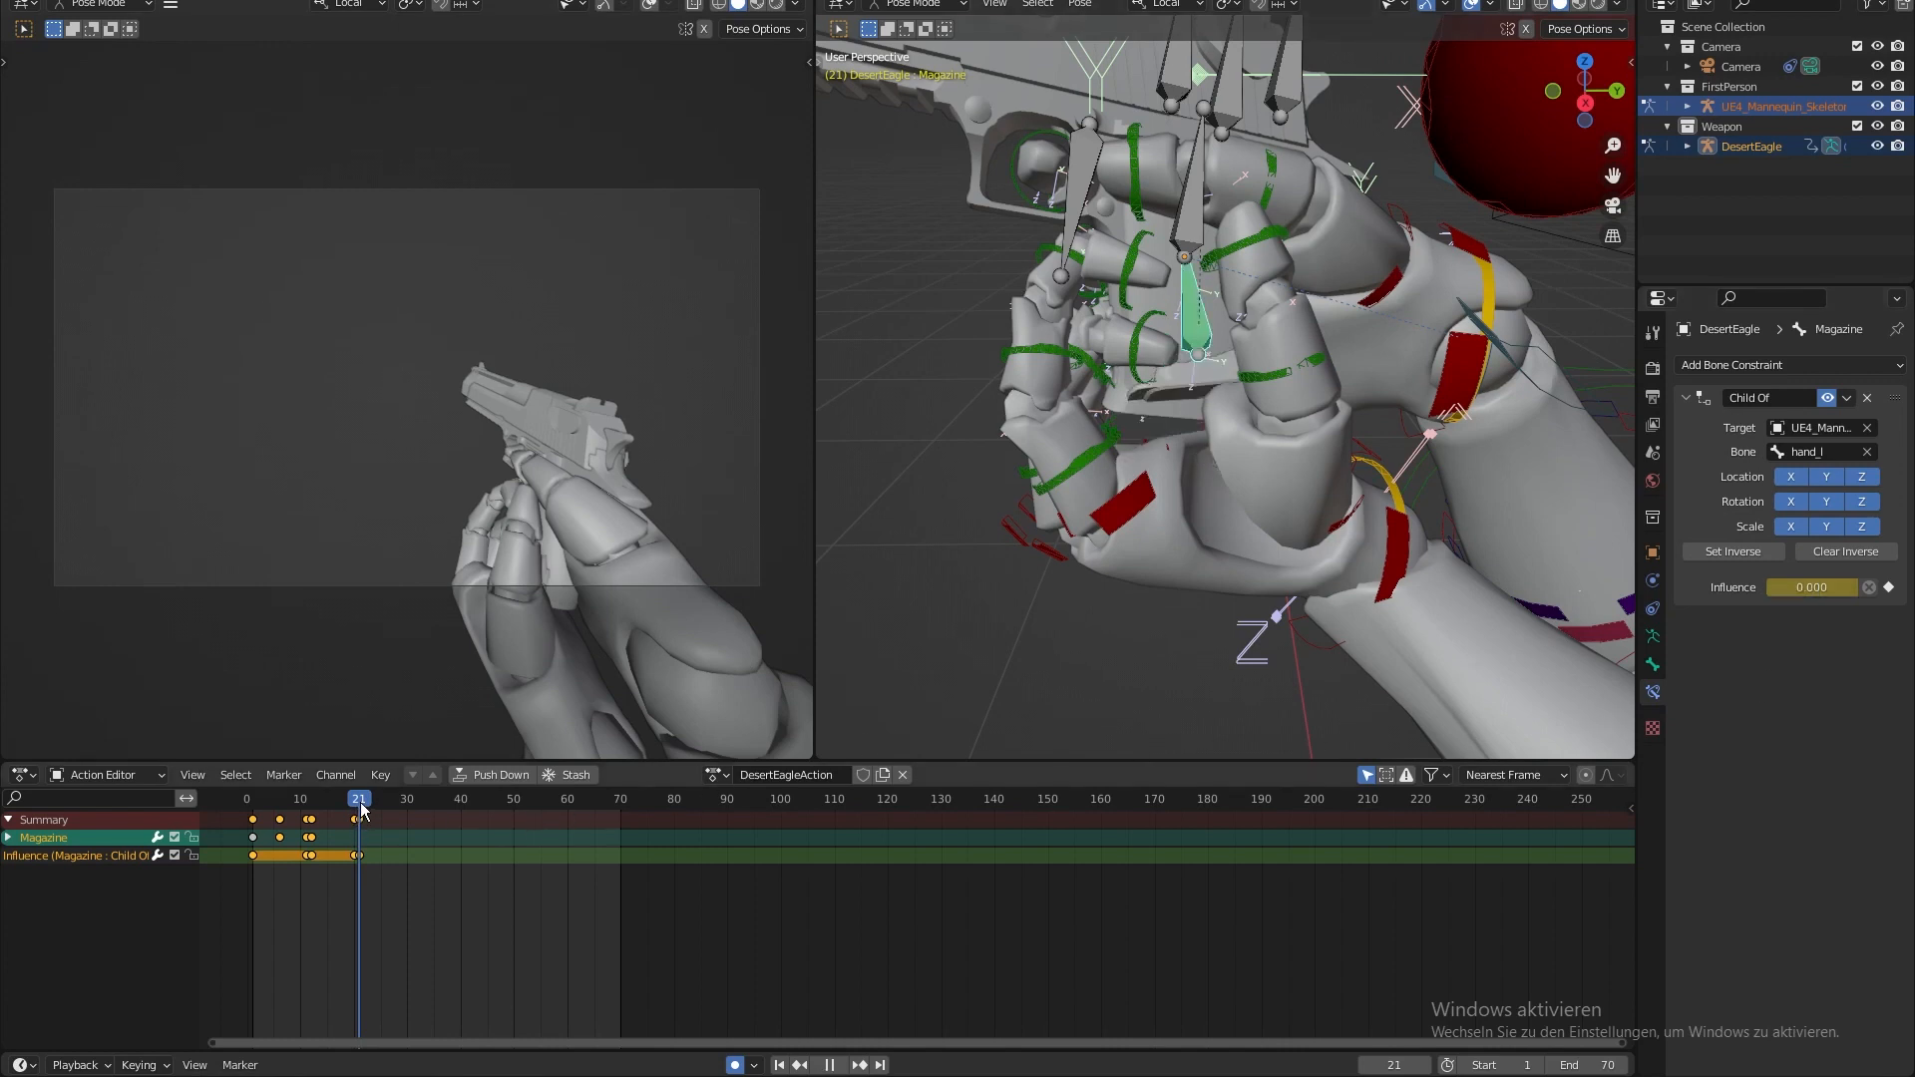
{"action": "key", "text": "space"}
{"action": "left_click_drag", "start_coordinate": [356, 804], "coordinate": [361, 804]}
{"action": "key", "text": "ctrl+z"}
{"action": "key", "text": "ctrl+z"}
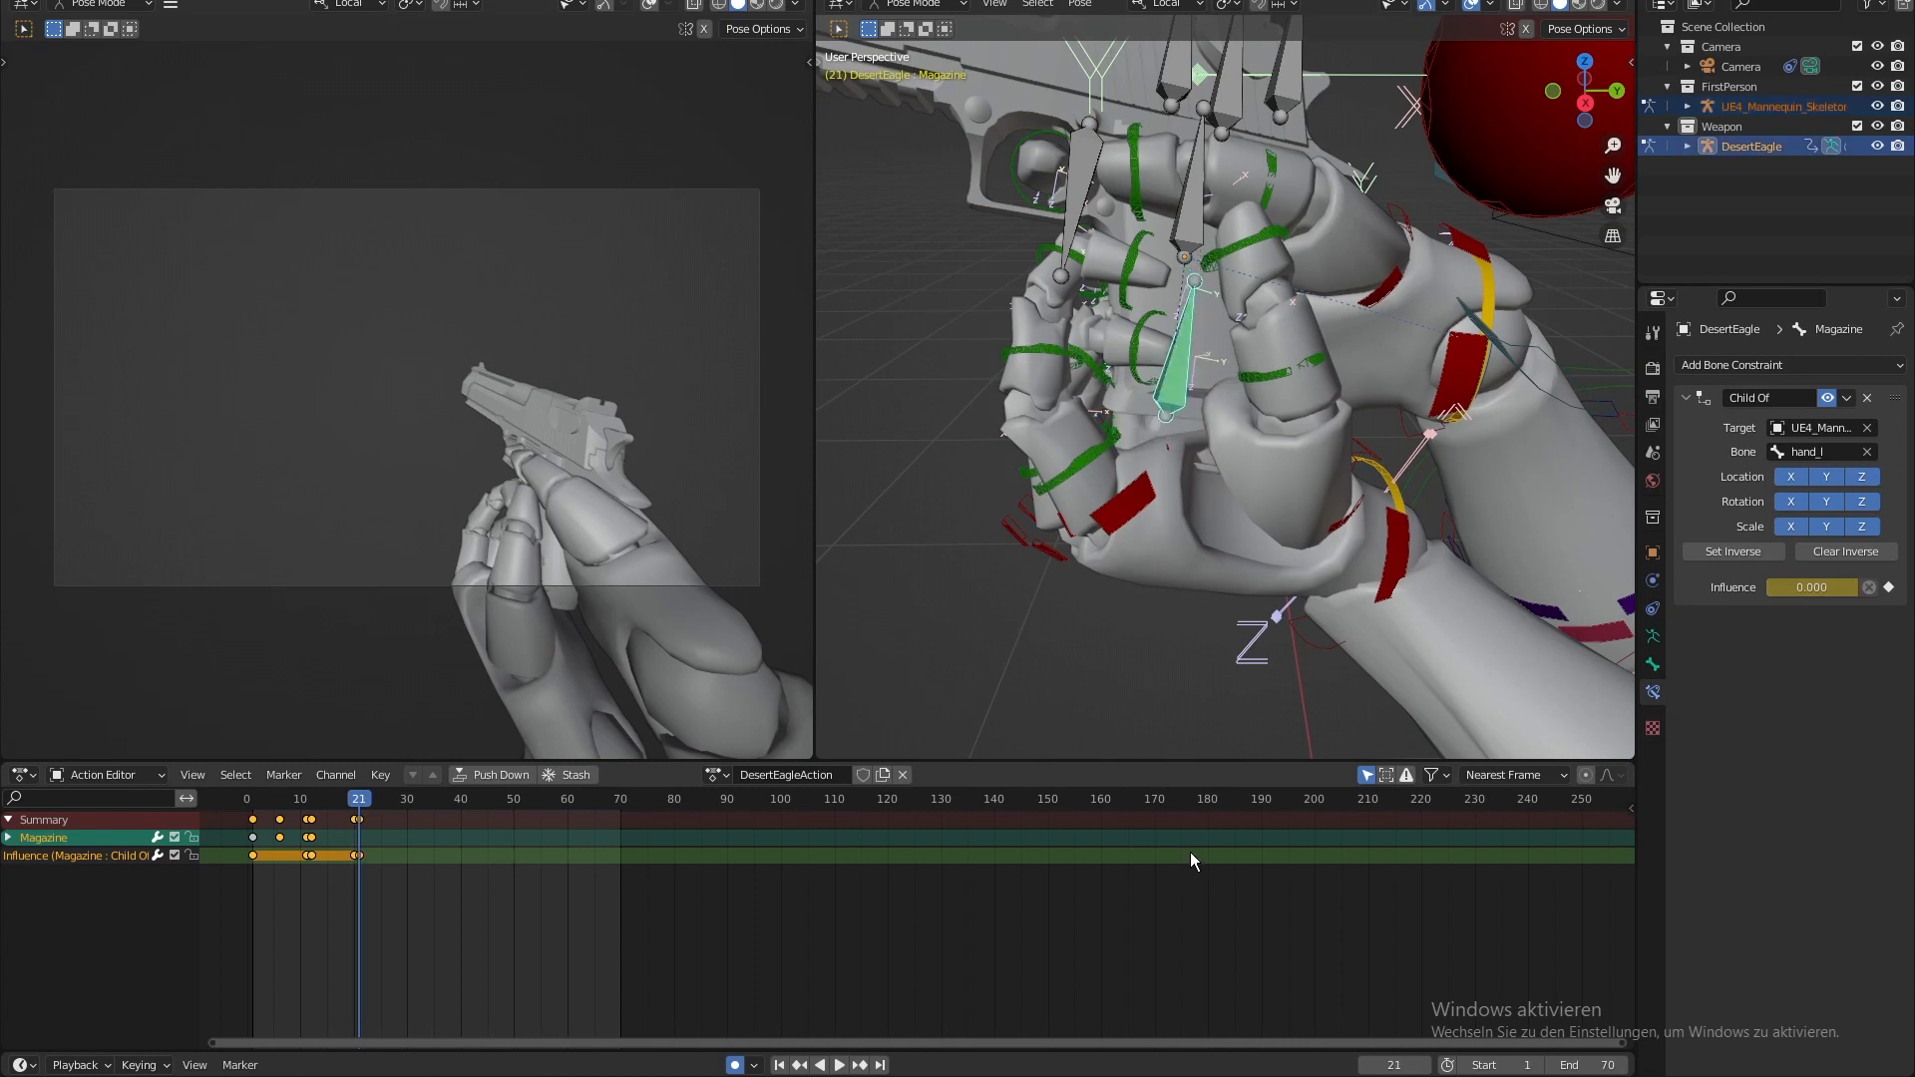
{"action": "left_click_drag", "start_coordinate": [338, 806], "coordinate": [359, 805]}
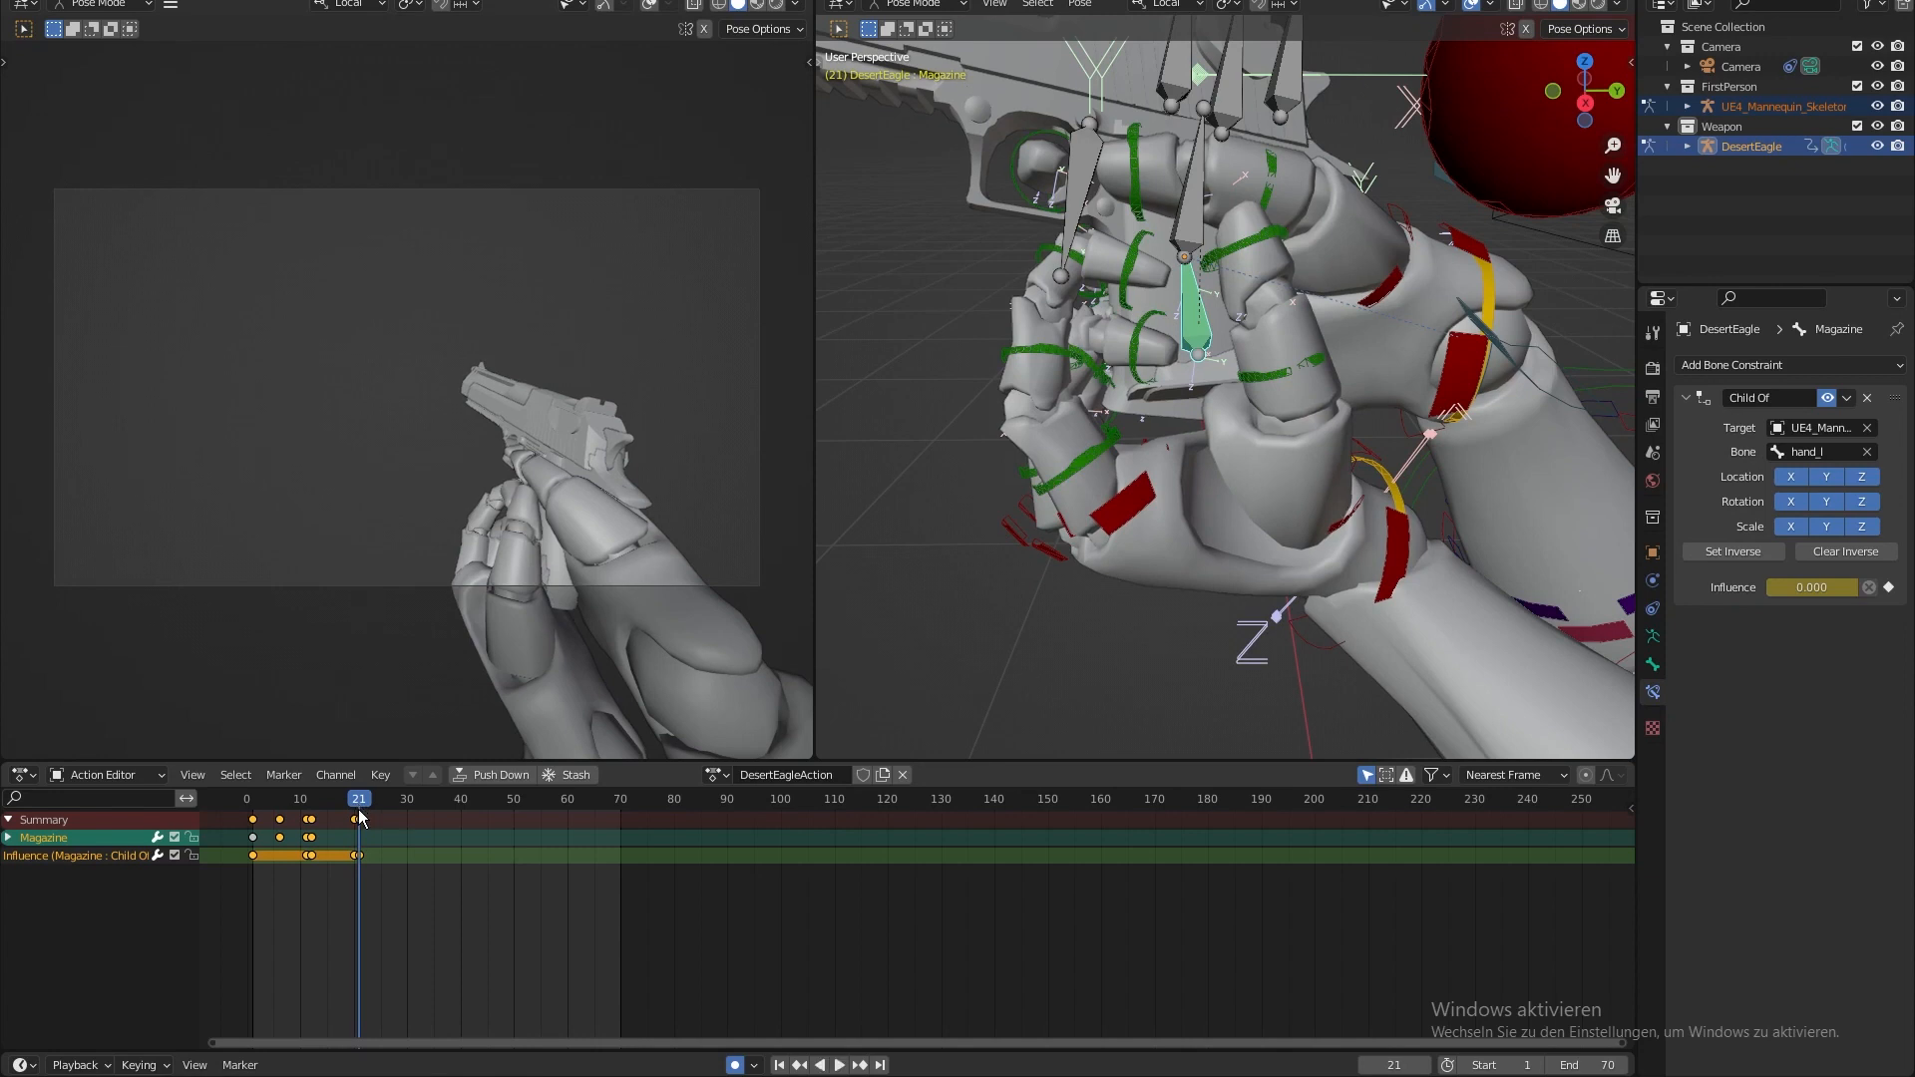
- Compare the magazine's position between frames 20 and 21 to examine the jump when its Child Of influence switches off
{"action": "left_click", "coordinate": [363, 853]}
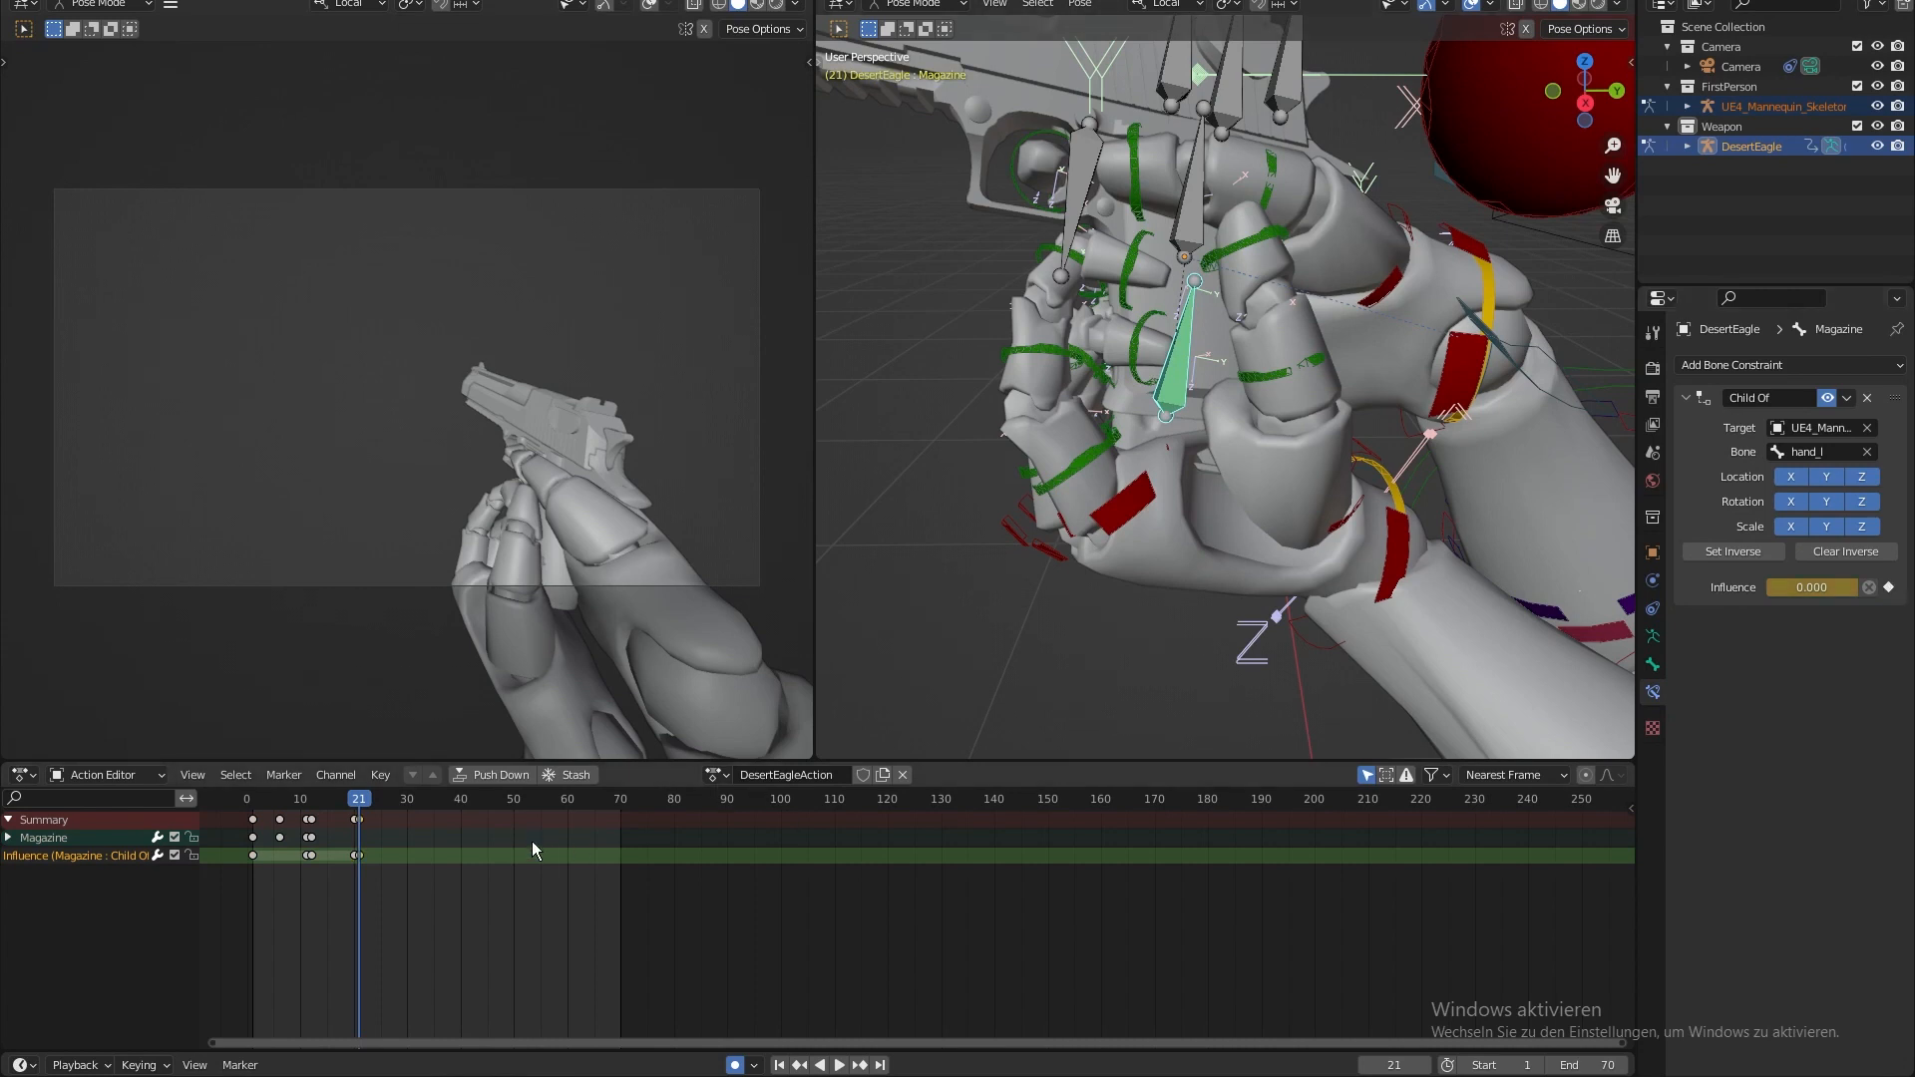
{"action": "key", "text": "Right"}
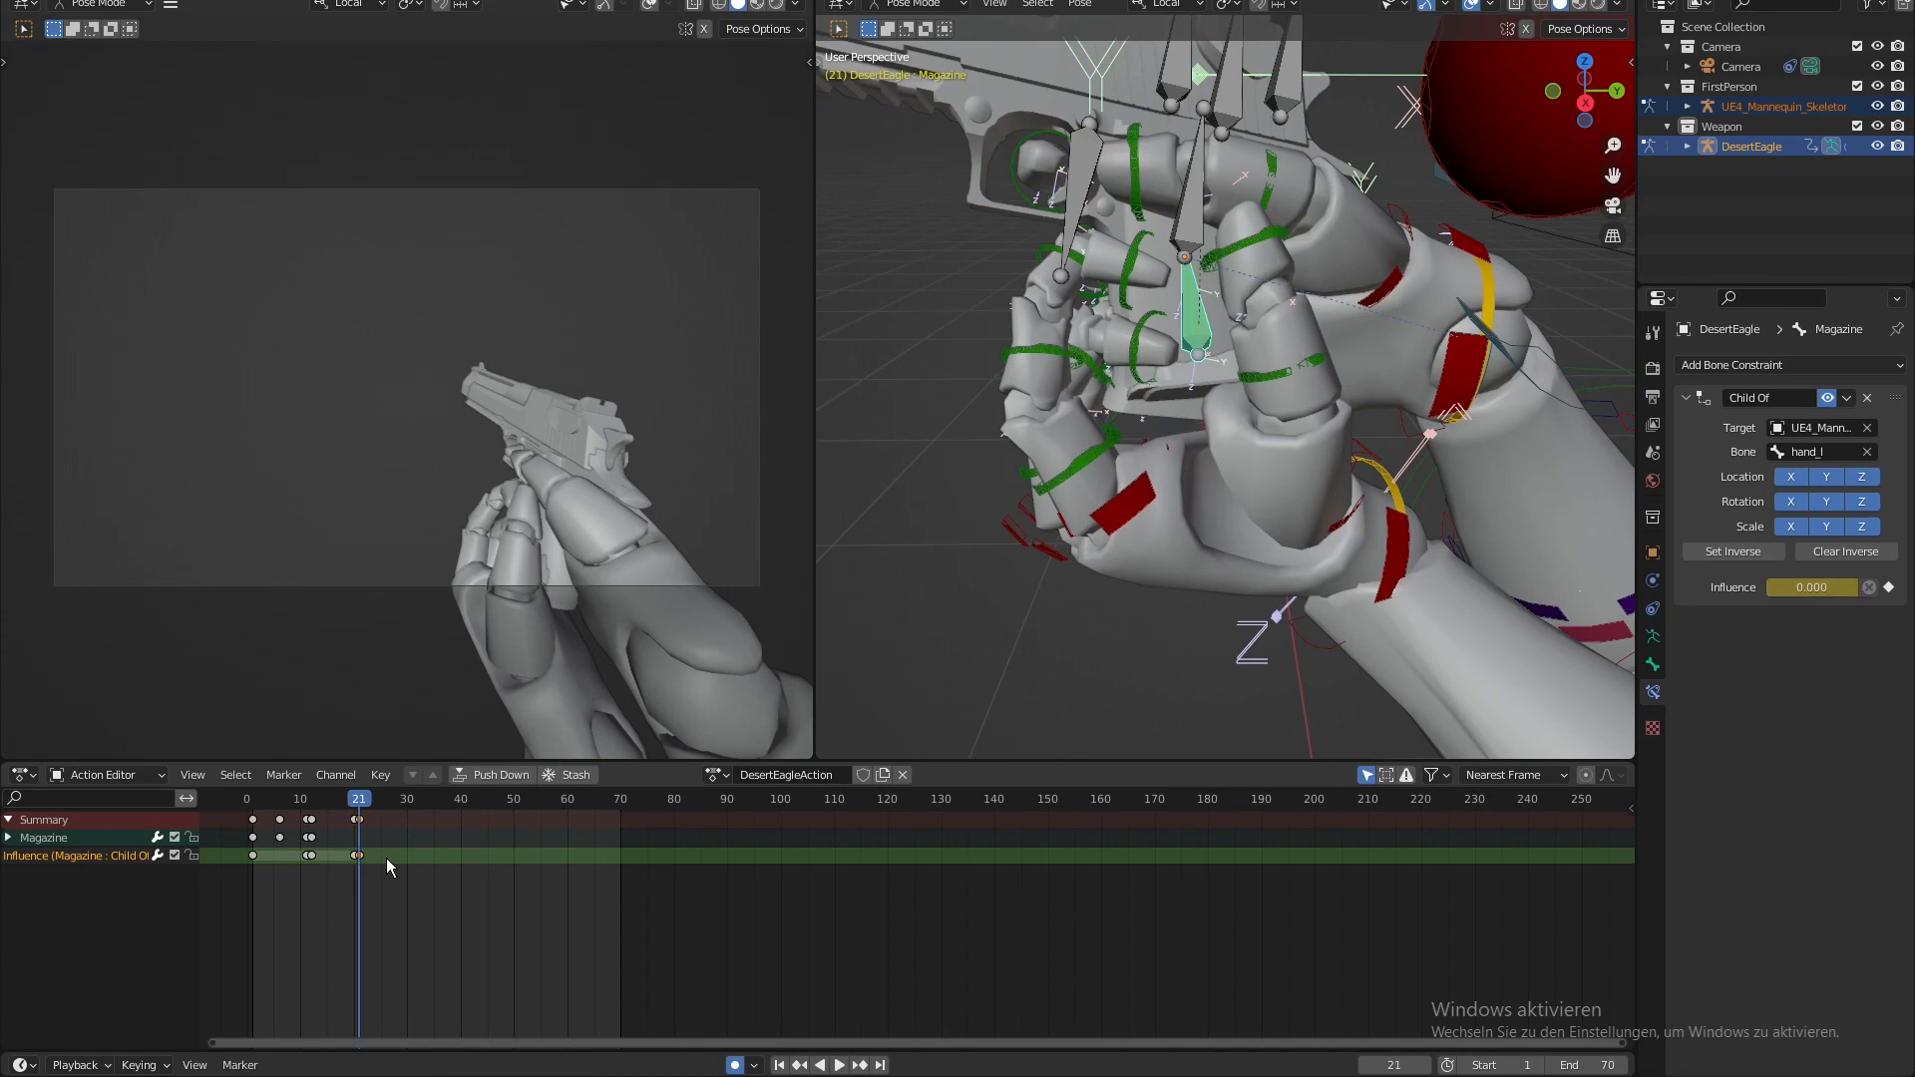
{"action": "key", "text": "Left"}
{"action": "key", "text": "Right"}
{"action": "key", "text": "Left"}
{"action": "key", "text": "Right"}
{"action": "key", "text": "Left"}
{"action": "key", "text": "Right"}
{"action": "key", "text": "Left"}
{"action": "key", "text": "Right"}
{"action": "key", "text": "Left"}
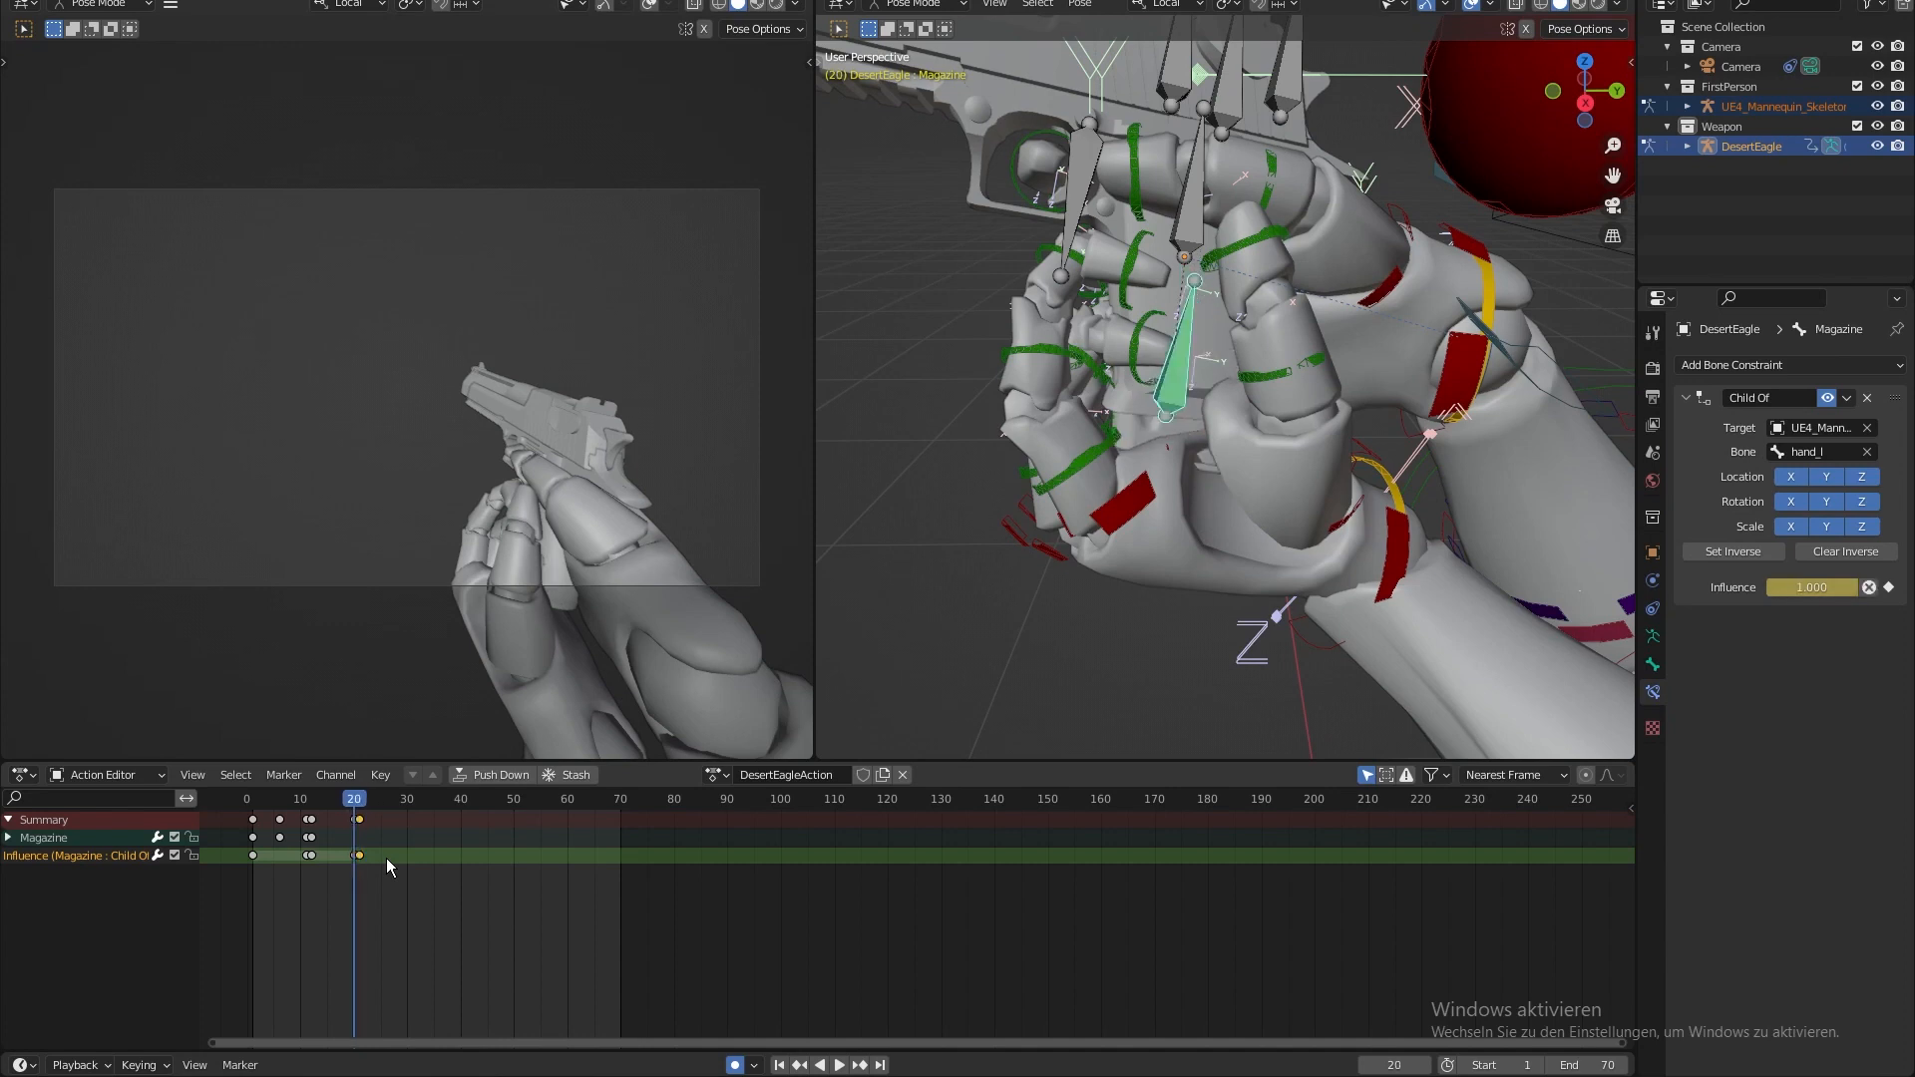
{"action": "key", "text": "Right"}
{"action": "key", "text": "Left"}
{"action": "key", "text": "Right"}
{"action": "key", "text": "Left"}
{"action": "key", "text": "Right"}
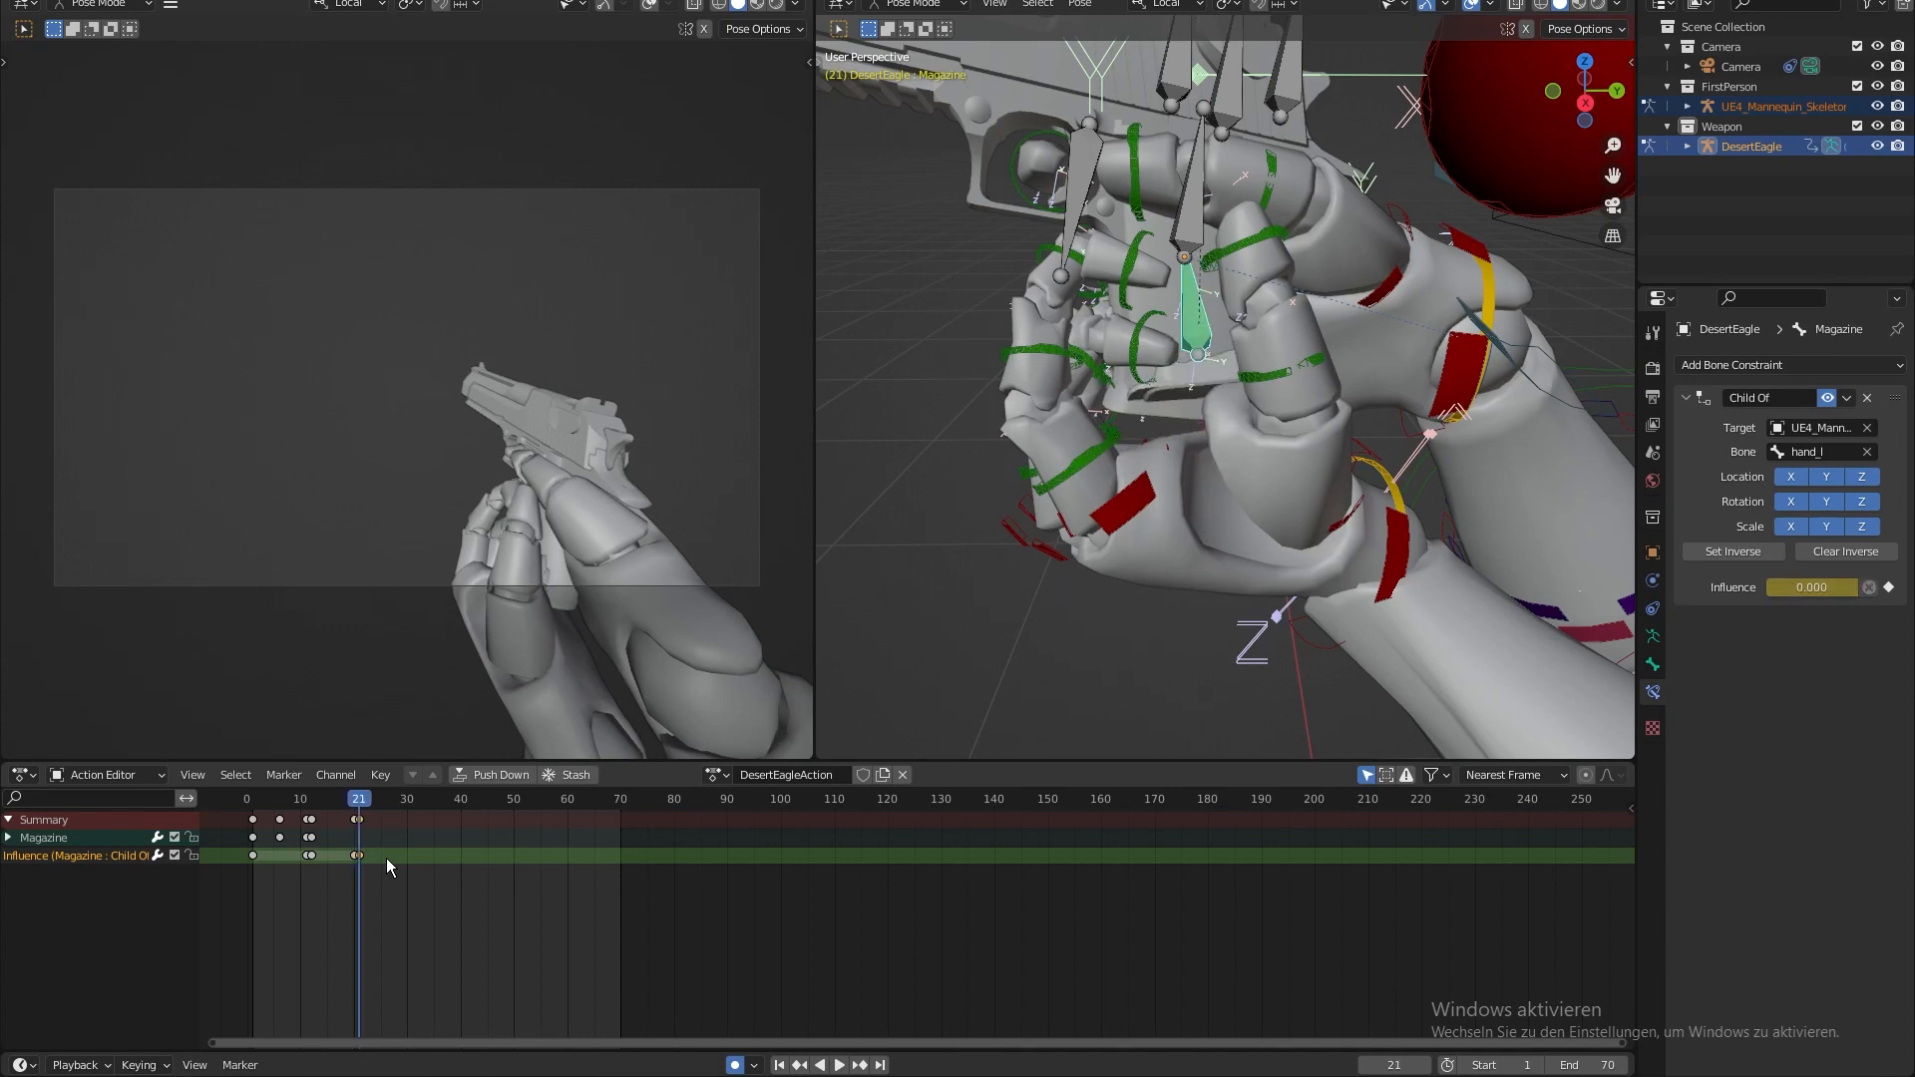
{"action": "key", "text": "Left"}
{"action": "key", "text": "Right"}
{"action": "key", "text": "Left"}
{"action": "key", "text": "Right"}
- Delete the magazine's influence key at frame 21, key the influence there again at 0.000, and check the change from frame 20
{"action": "key", "text": "Delete"}
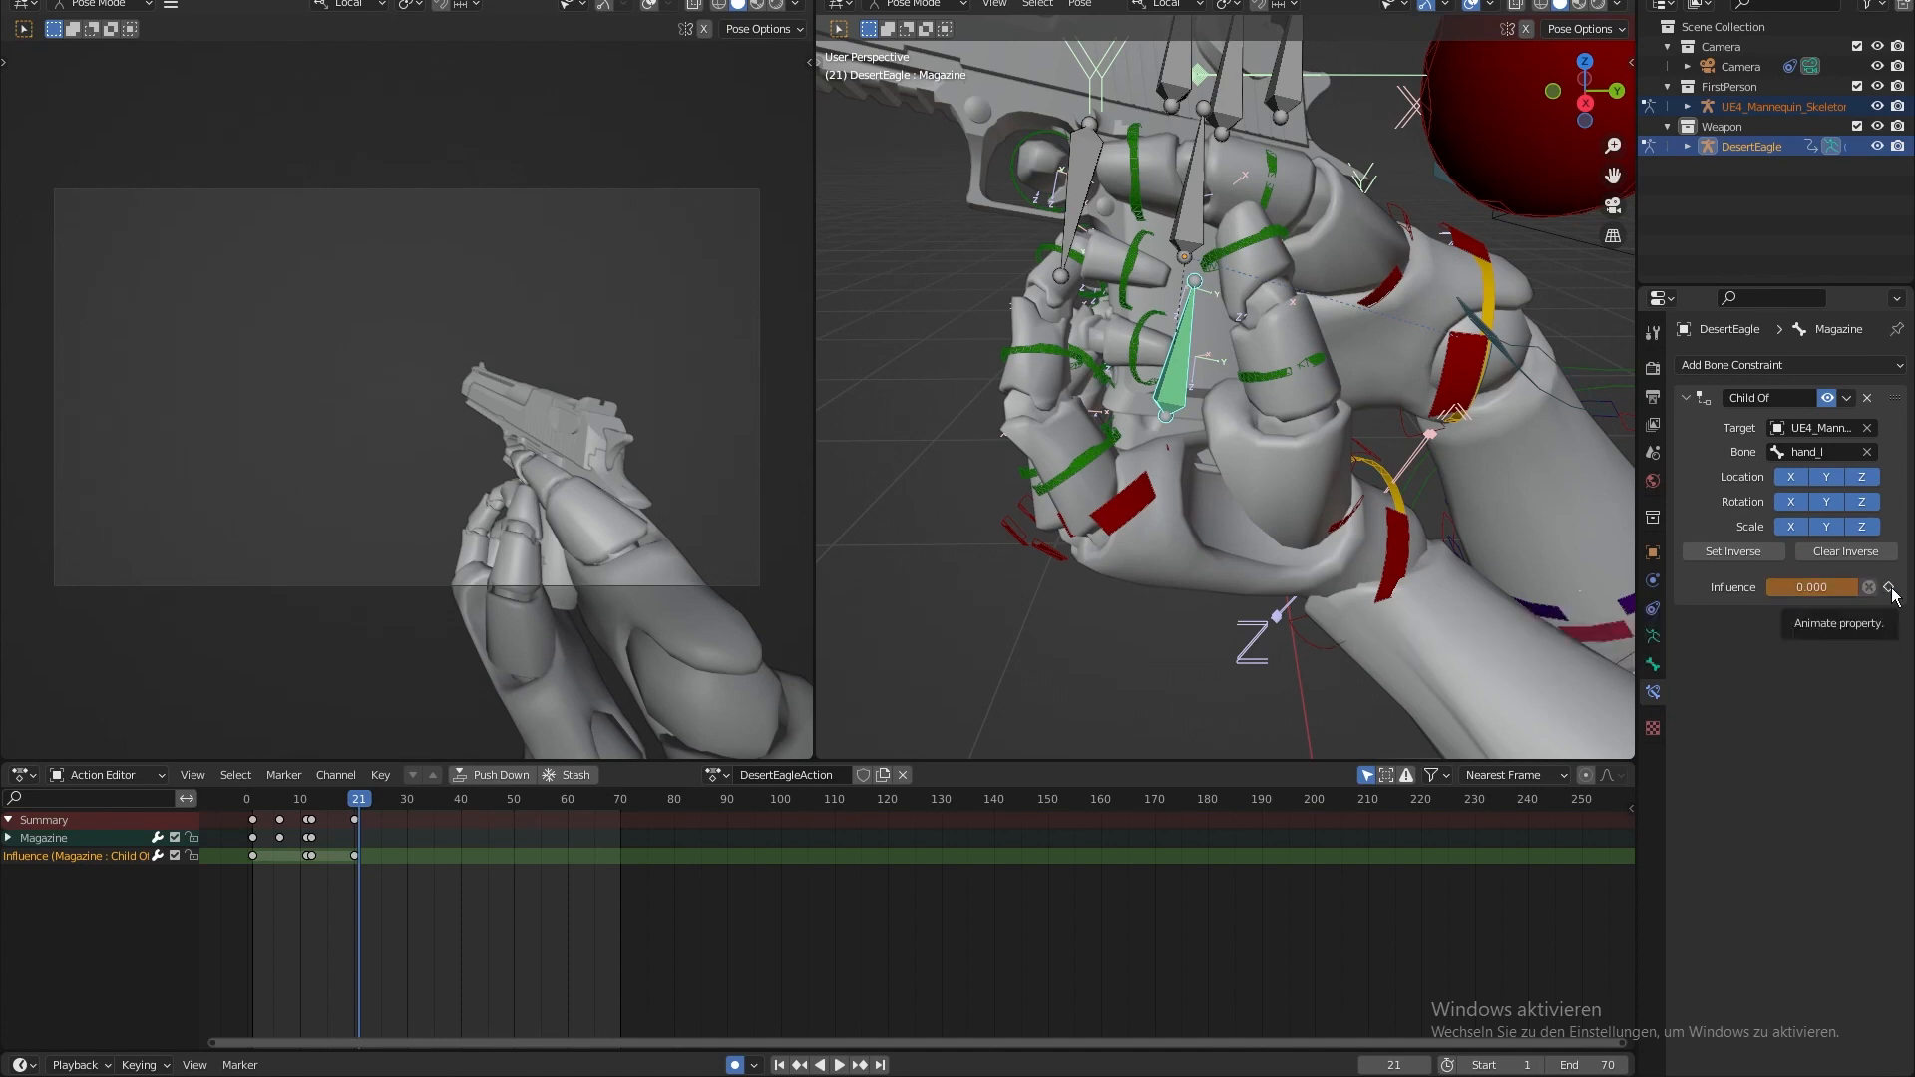
{"action": "left_click", "coordinate": [1891, 588]}
{"action": "key", "text": "Left"}
{"action": "key", "text": "Right"}
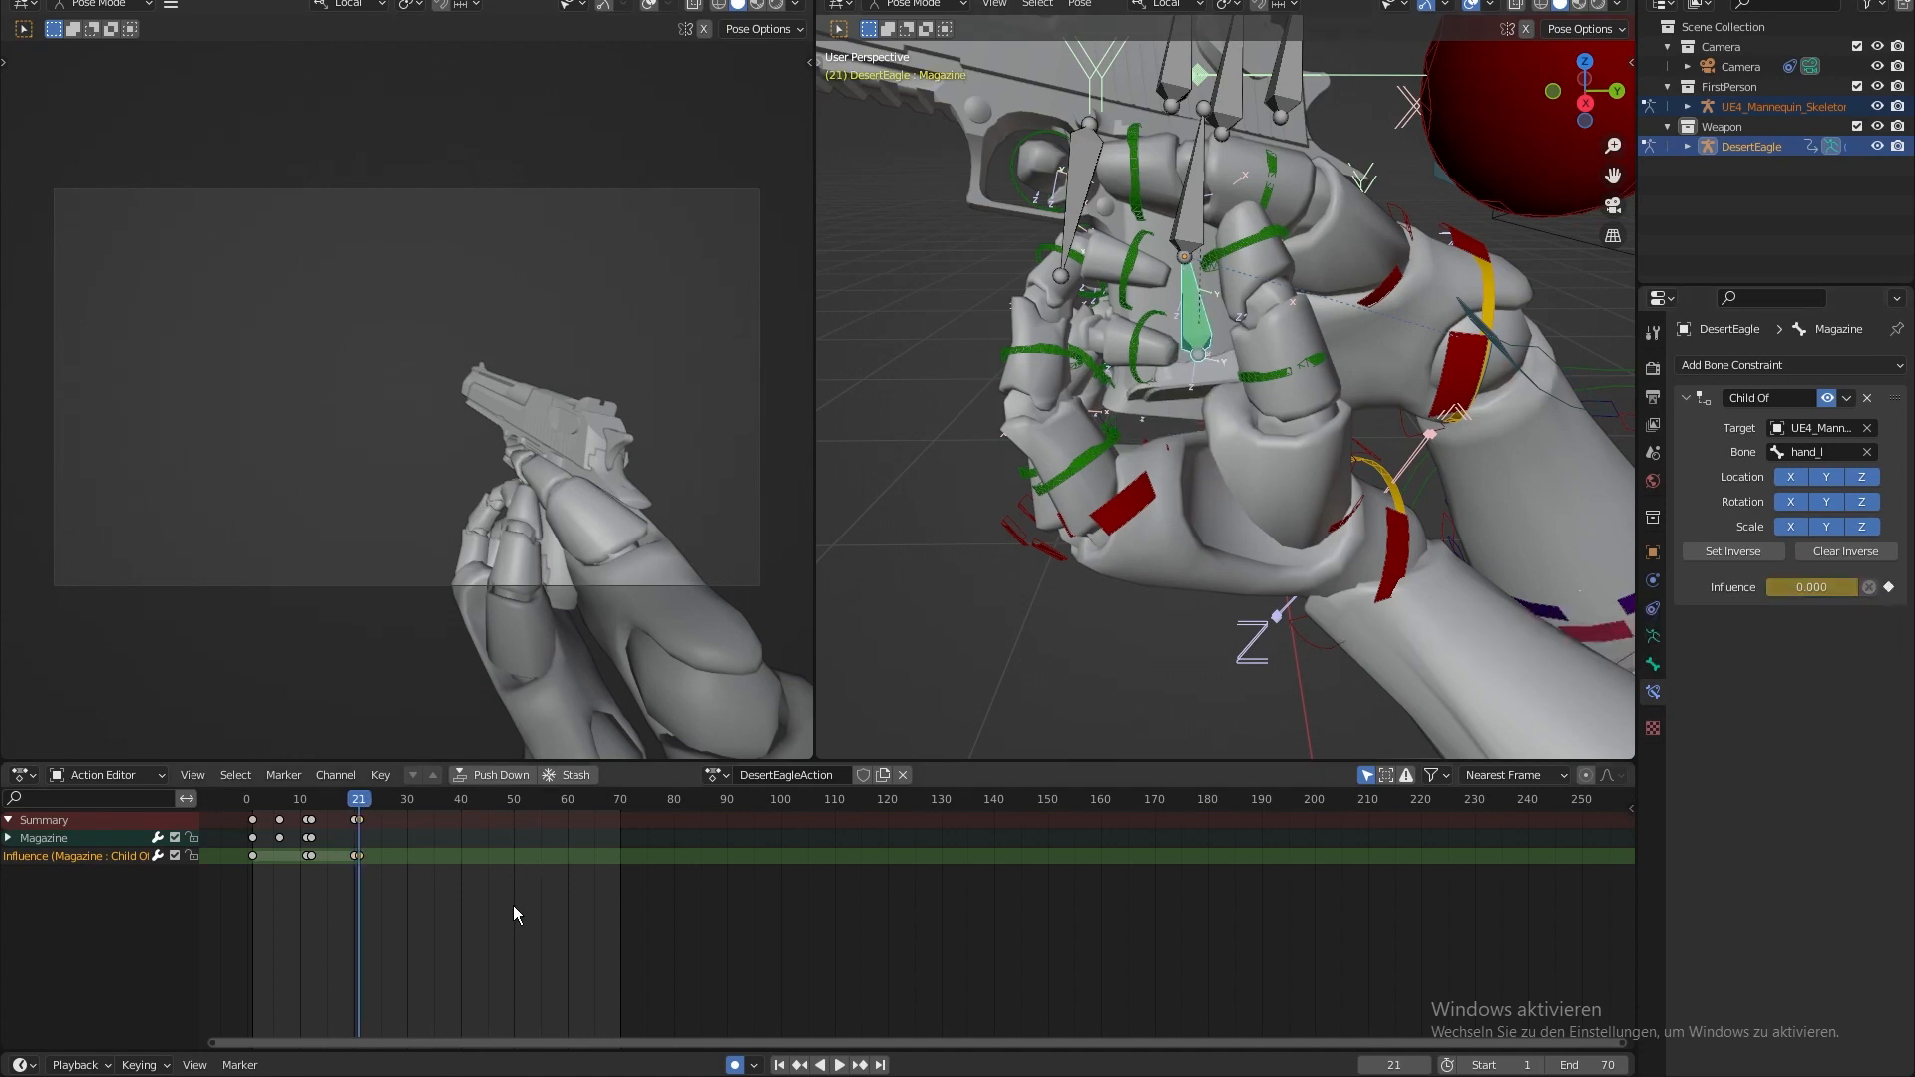
{"action": "key", "text": "Left"}
{"action": "key", "text": "Right"}
{"action": "key", "text": "Left"}
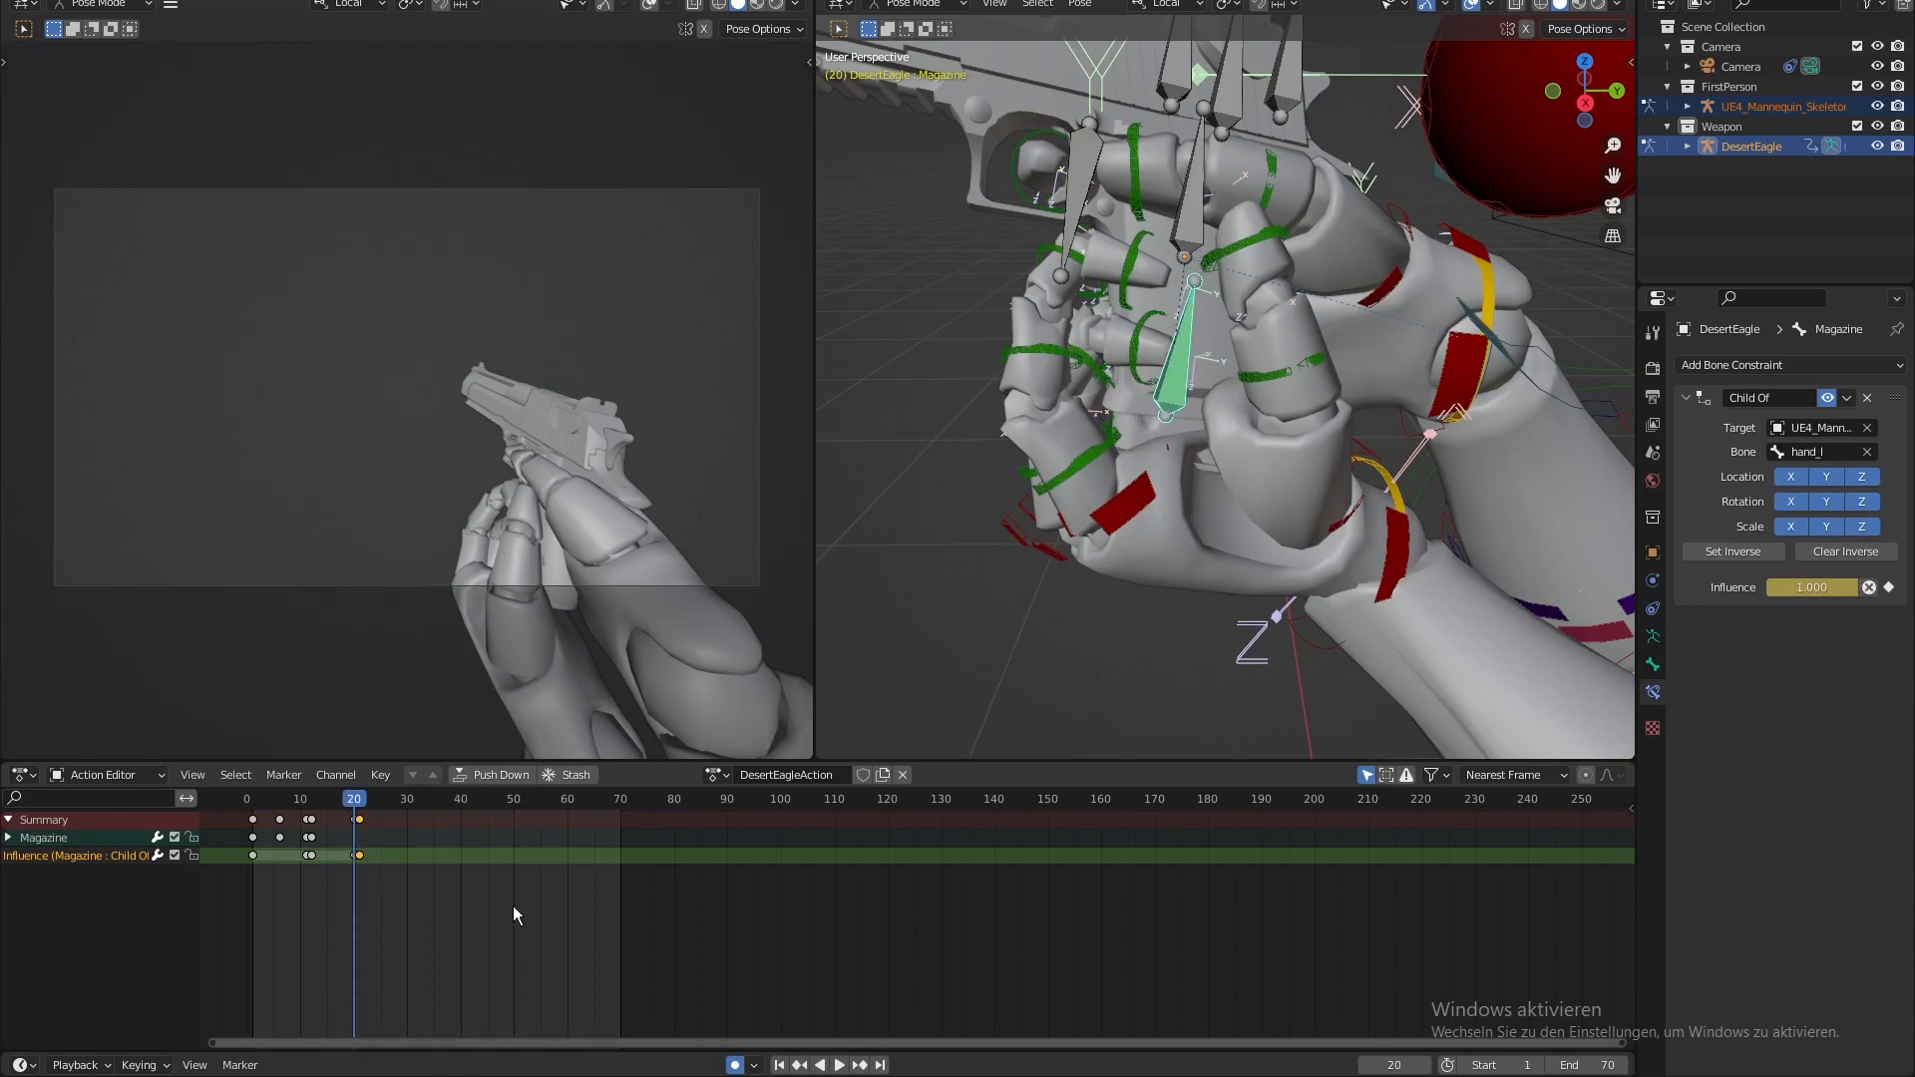
{"action": "key", "text": "Right"}
- Rotate the magazine bone in front view at frame 21 to align it with the pistol grip, and key its pose
{"action": "middle_click_drag", "start_coordinate": [873, 553], "coordinate": [1099, 489]}
{"action": "key", "text": "KP_3"}
{"action": "key", "text": "KP_1"}
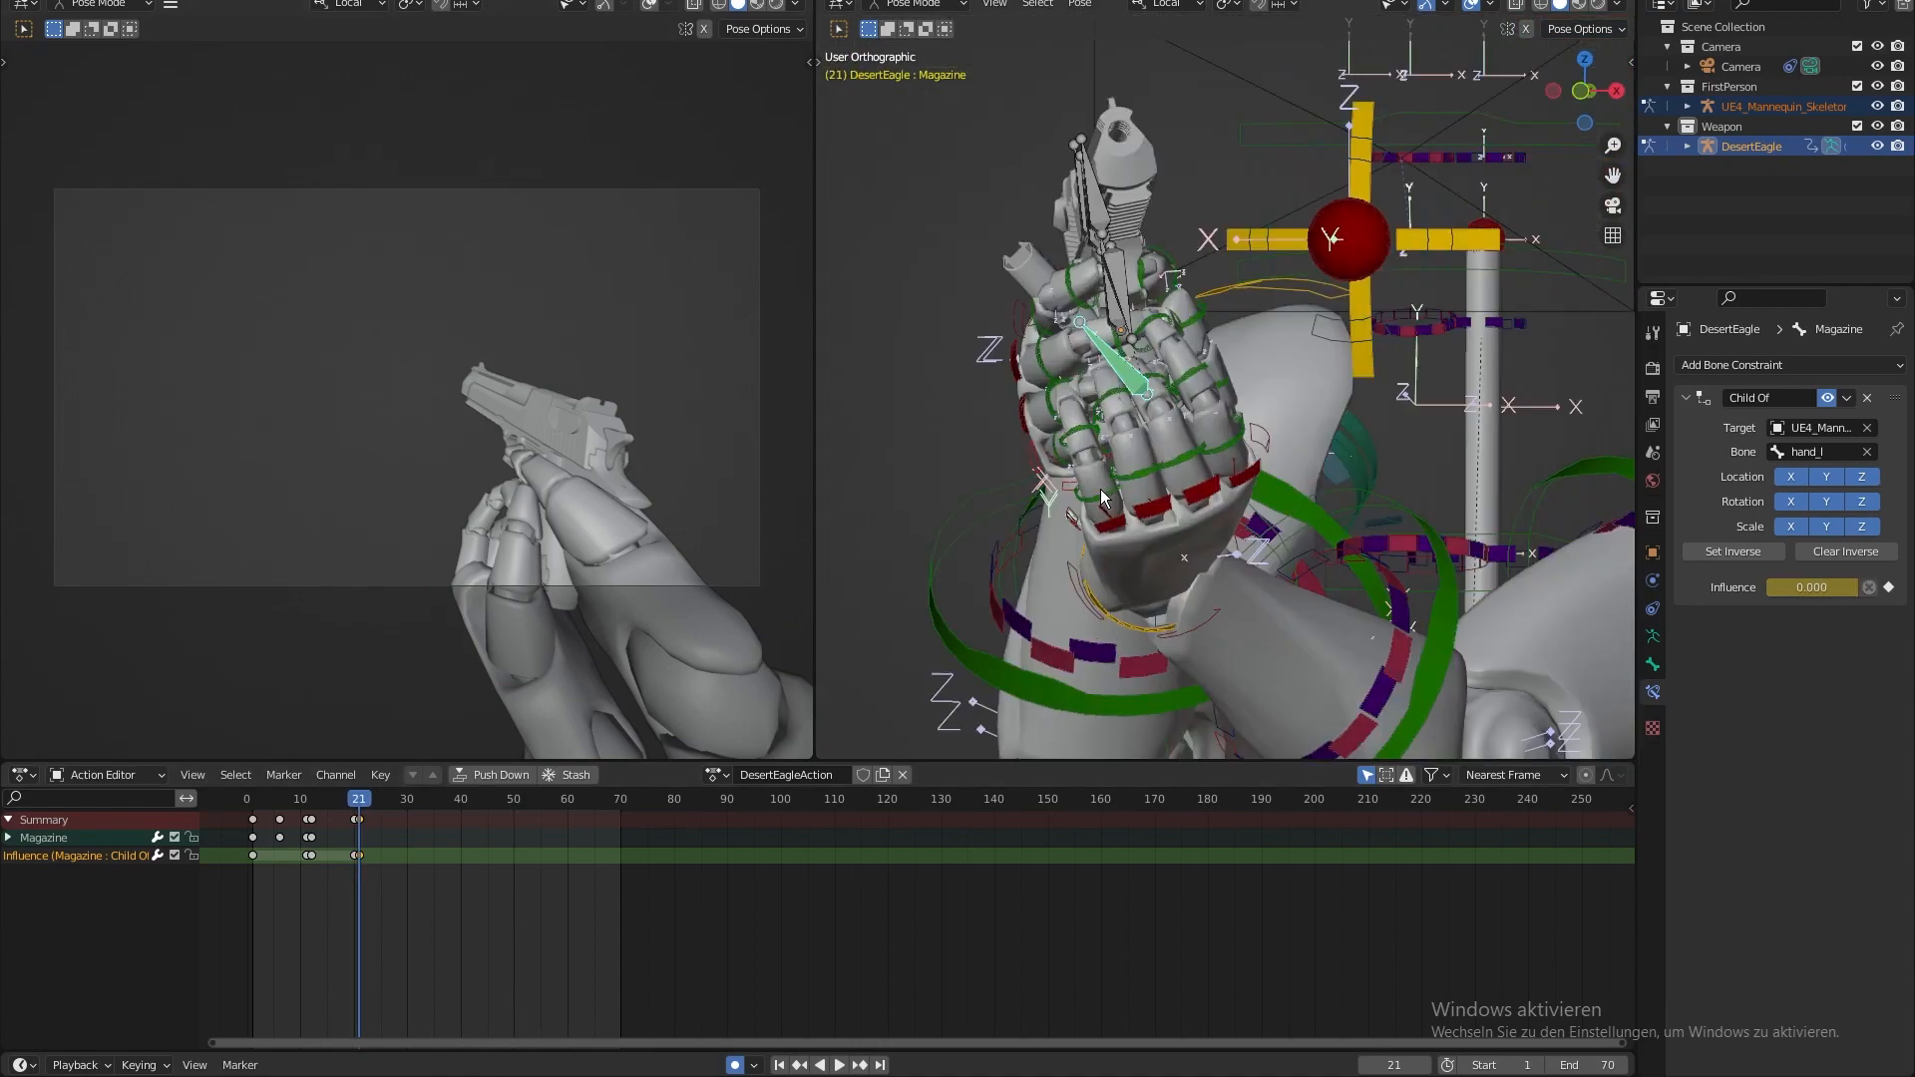
{"action": "scroll", "coordinate": [1205, 311], "scroll_direction": "up", "scroll_amount": 3}
{"action": "middle_click_drag", "start_coordinate": [1205, 311], "coordinate": [1193, 371], "text": "shift"}
{"action": "key", "text": "r"}
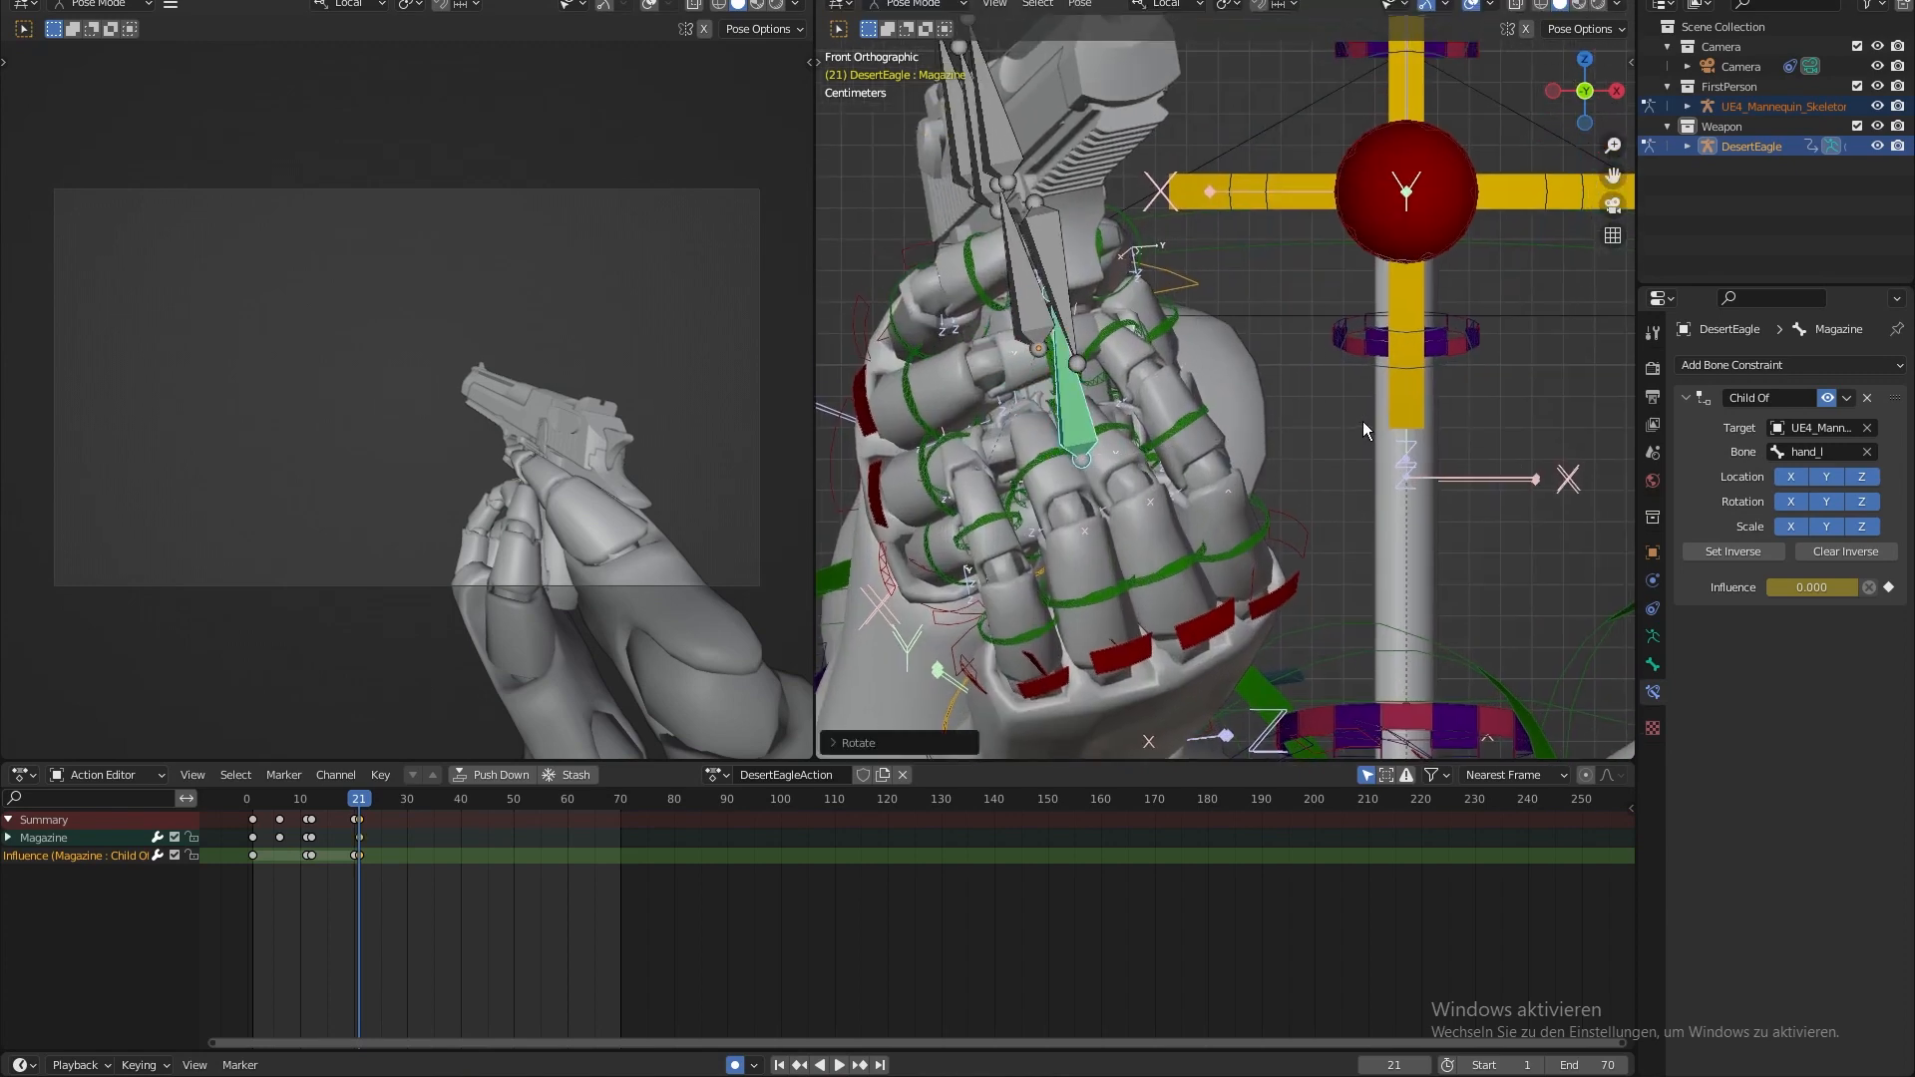
{"action": "left_click", "coordinate": [1379, 494]}
{"action": "key", "text": "i"}
- Copy the magazine's frame 1 key to frame 21 and play back the transition into the grip
{"action": "left_click", "coordinate": [253, 820]}
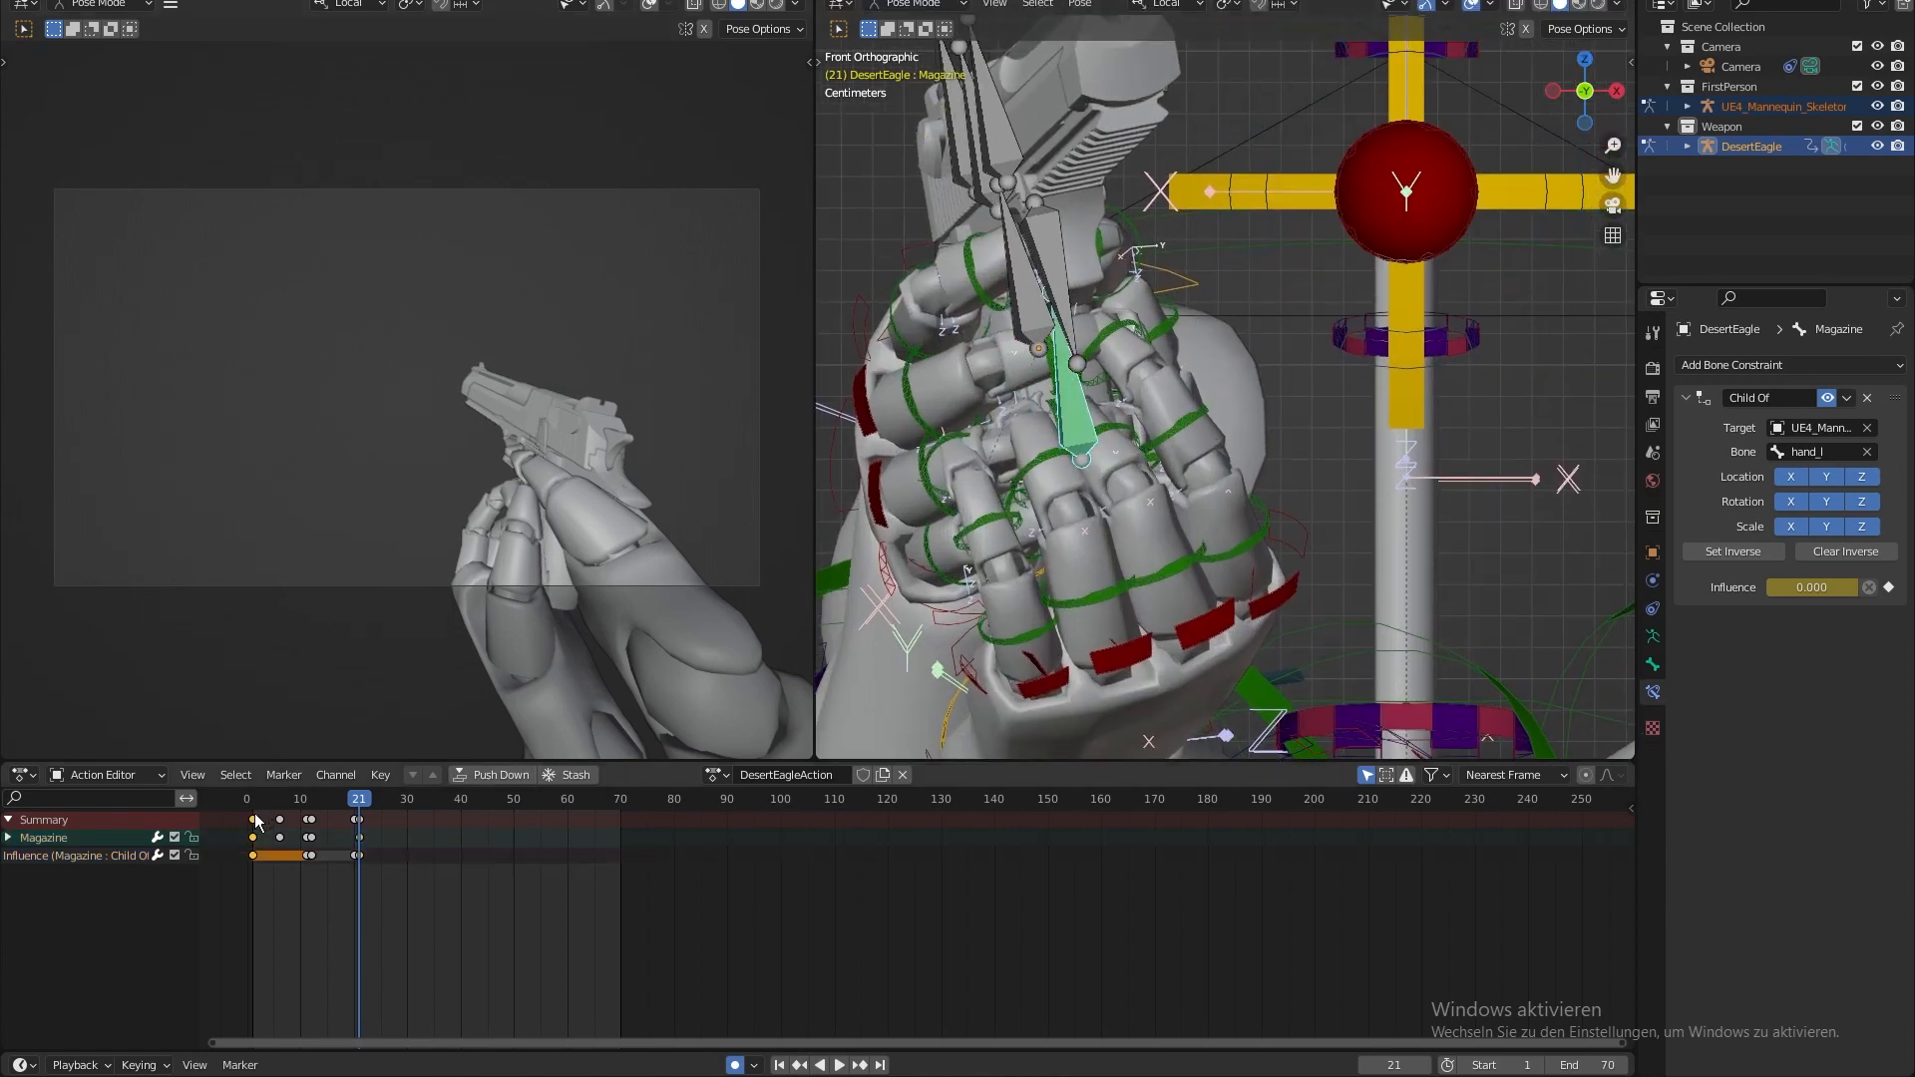
{"action": "key", "text": "ctrl+v"}
{"action": "mouse_move", "coordinate": [356, 802]}
{"action": "left_mouse_down"}
{"action": "mouse_move", "coordinate": [339, 802]}
{"action": "mouse_move", "coordinate": [355, 802]}
{"action": "left_mouse_up"}
{"action": "key", "text": "space"}
{"action": "left_click", "coordinate": [342, 802]}
{"action": "key", "text": "space"}
{"action": "left_click", "coordinate": [341, 802]}
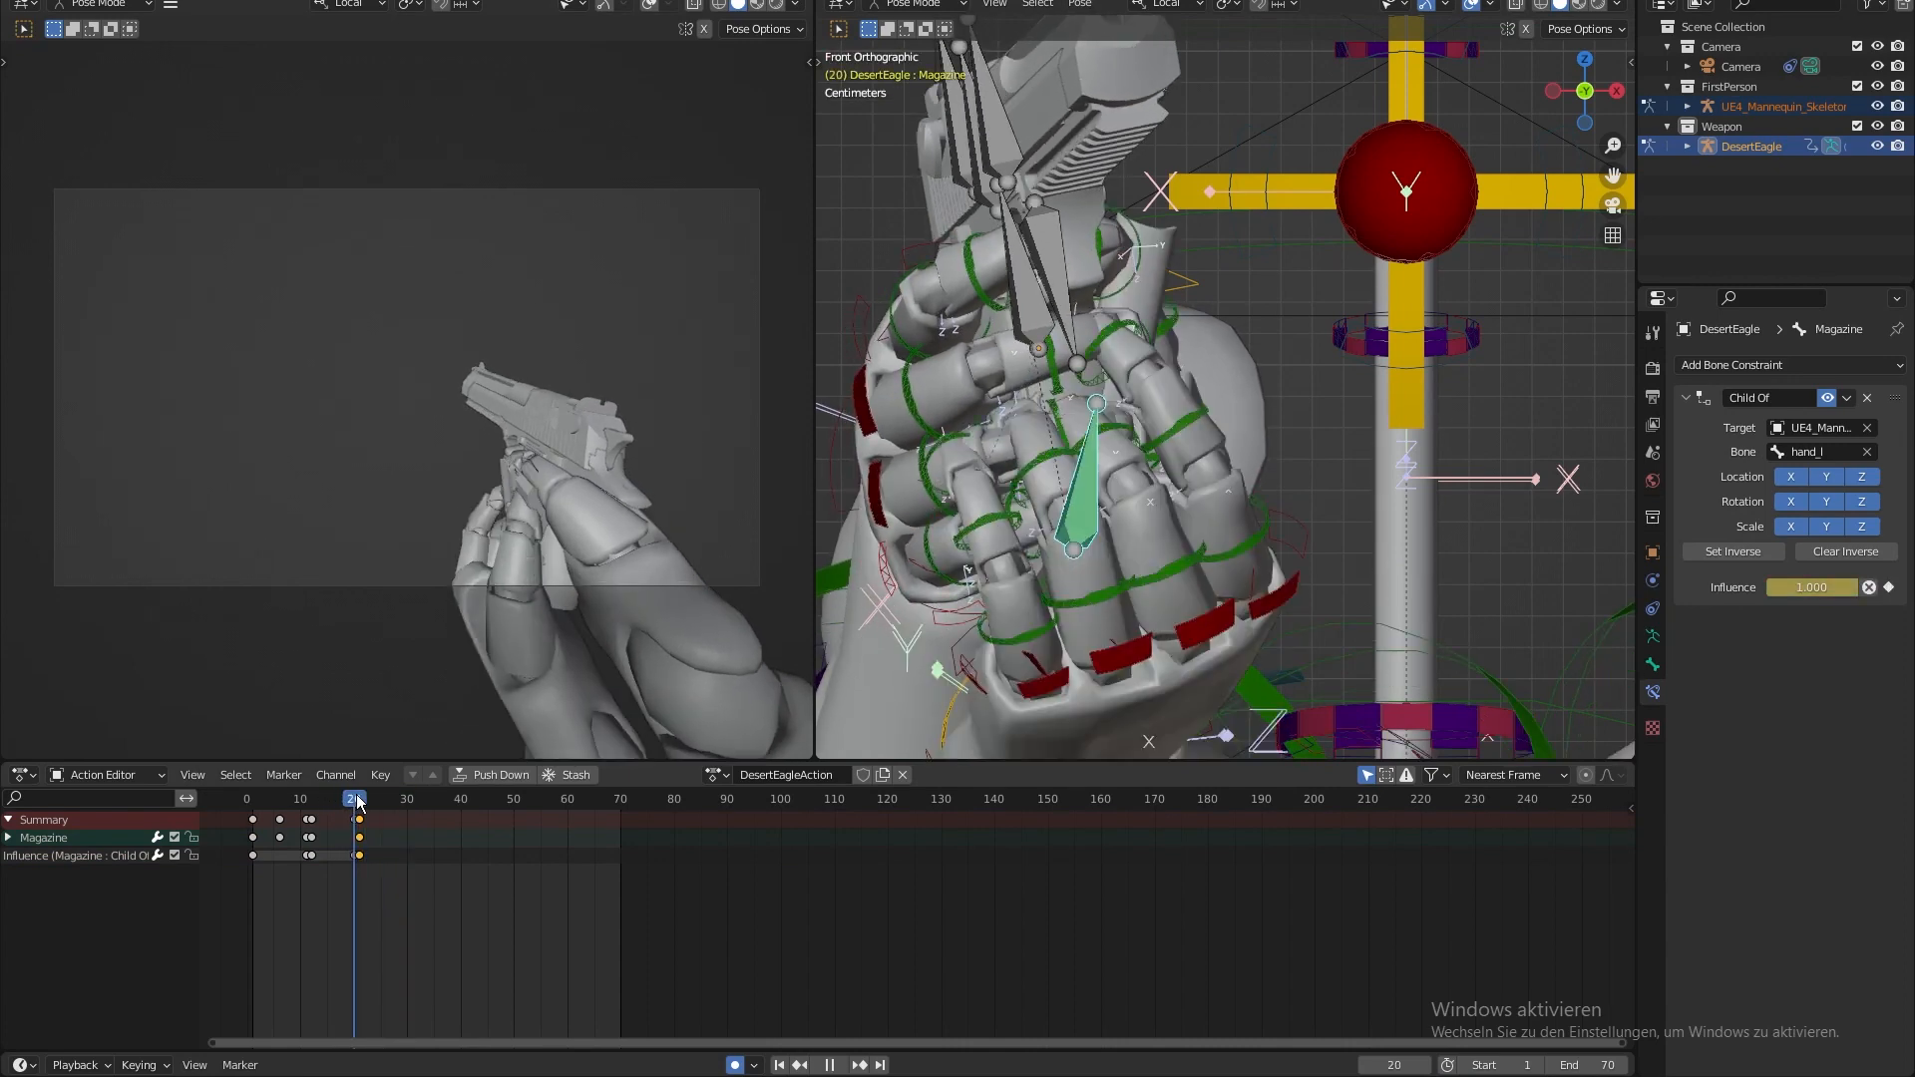
- Select the left hand control and rotate it in front view at frame 20 to align the held magazine with the pistol grip
{"action": "middle_click_drag", "start_coordinate": [997, 431], "coordinate": [1446, 470]}
{"action": "left_click", "coordinate": [1331, 530]}
{"action": "left_click", "coordinate": [1322, 522]}
{"action": "middle_click_drag", "start_coordinate": [1306, 513], "coordinate": [1221, 487]}
{"action": "key", "text": "KP_1"}
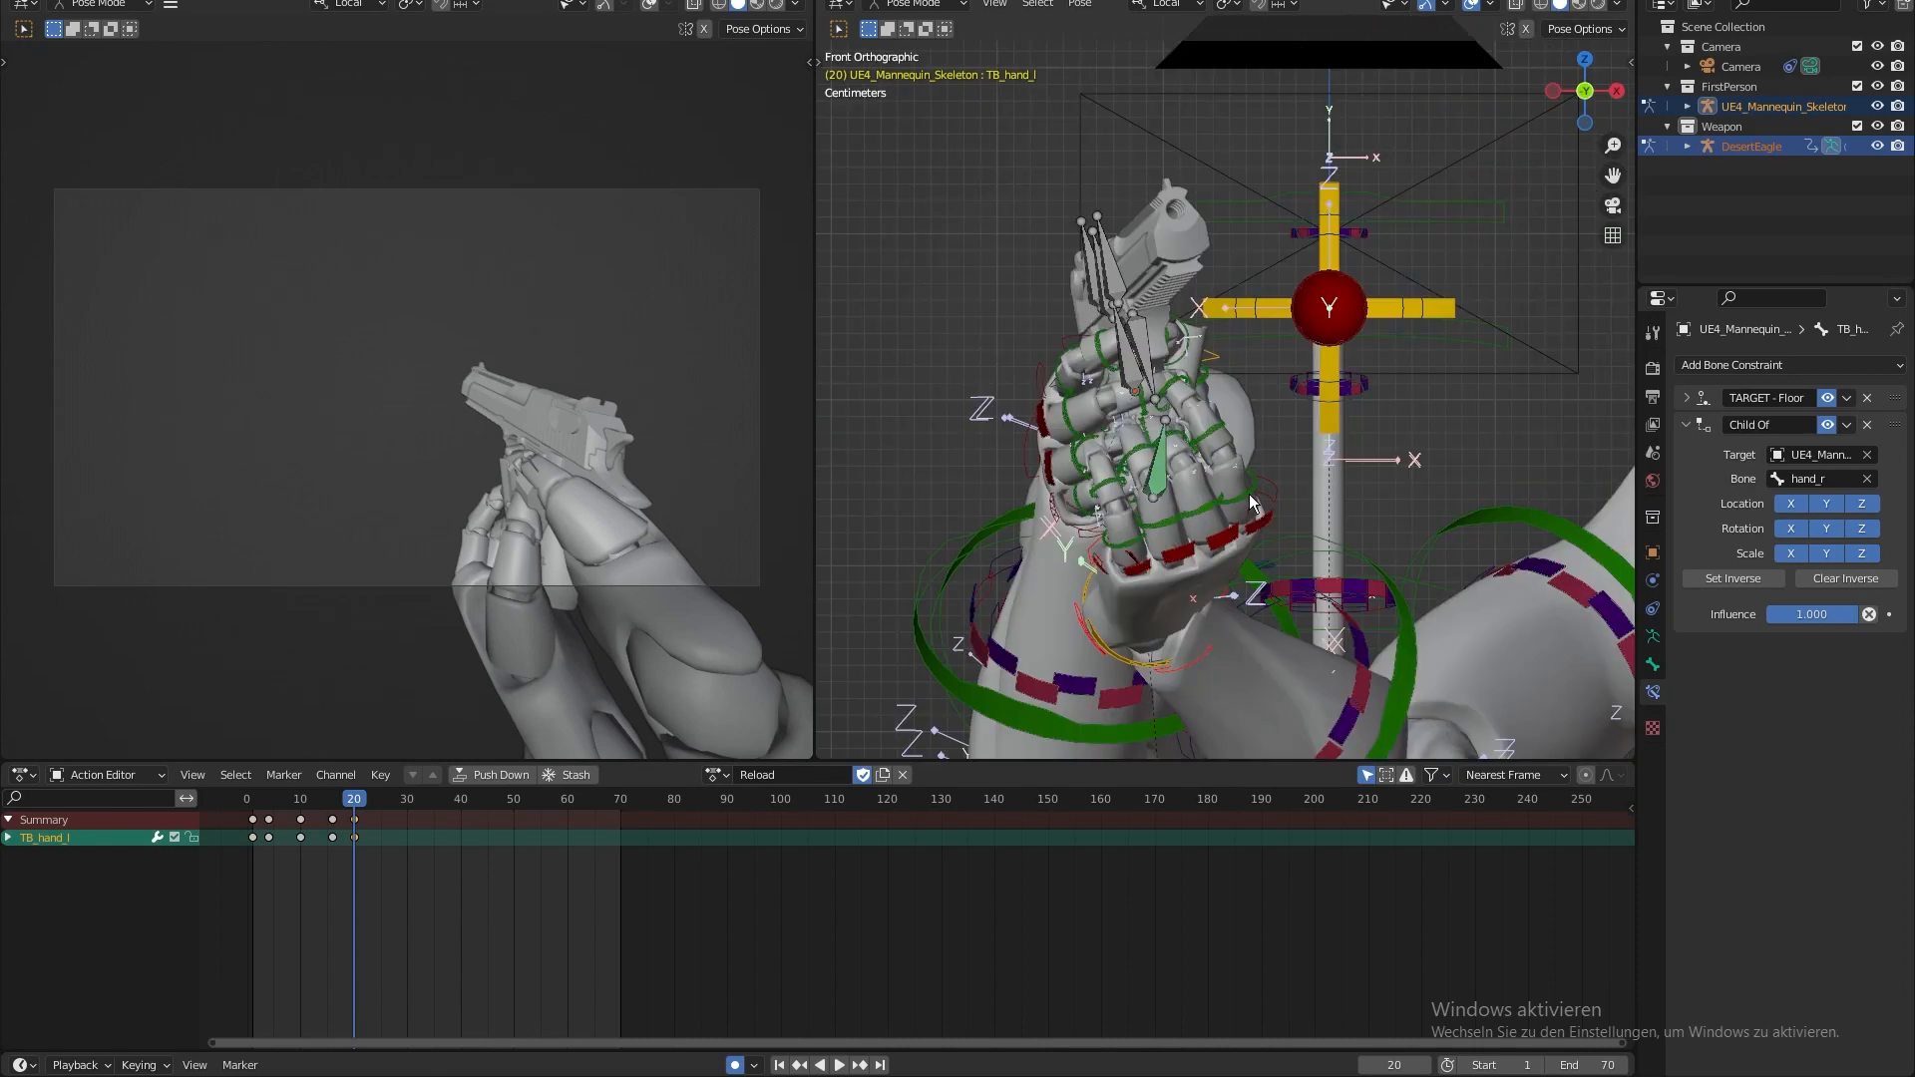
{"action": "key", "text": "r"}
{"action": "left_click", "coordinate": [1285, 482]}
- Move the left hand control up at frame 20 so the magazine meets the grip, and play back the insertion
{"action": "key", "text": "g"}
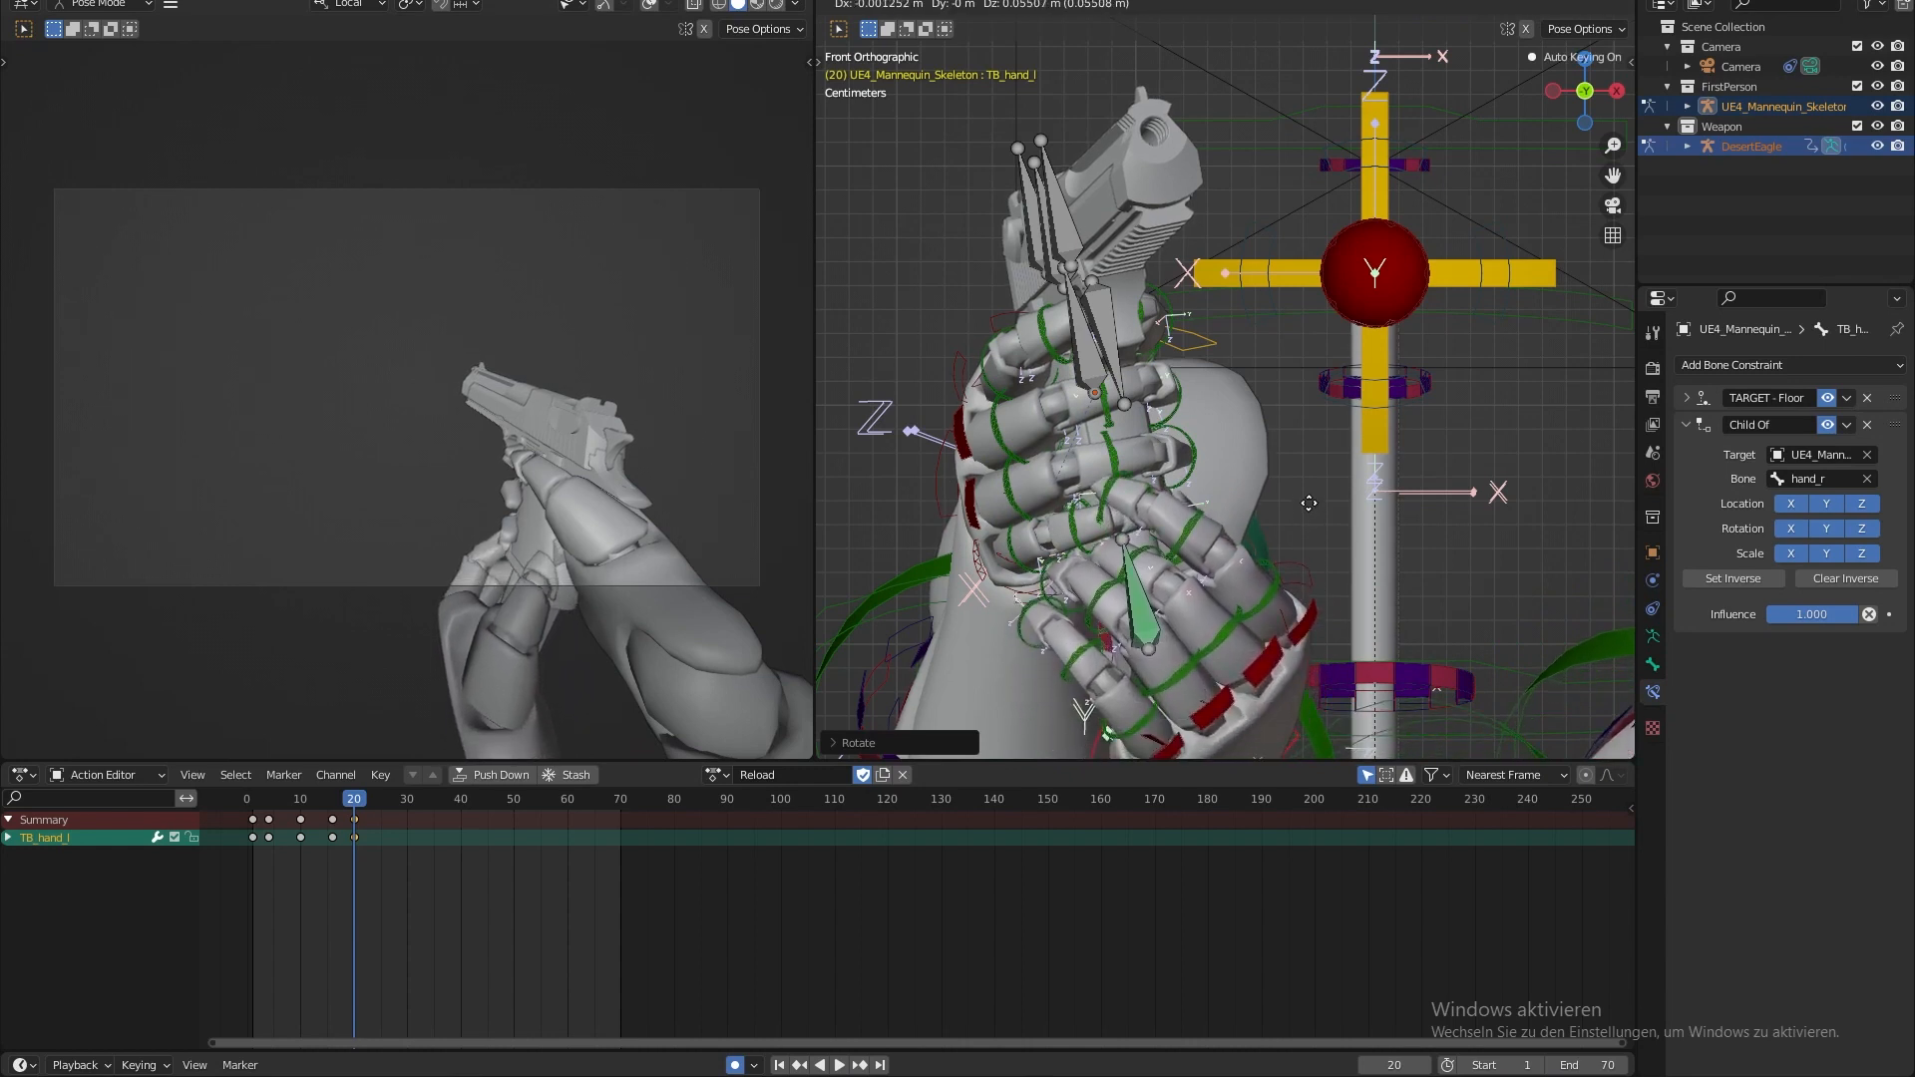
{"action": "left_click", "coordinate": [1299, 466]}
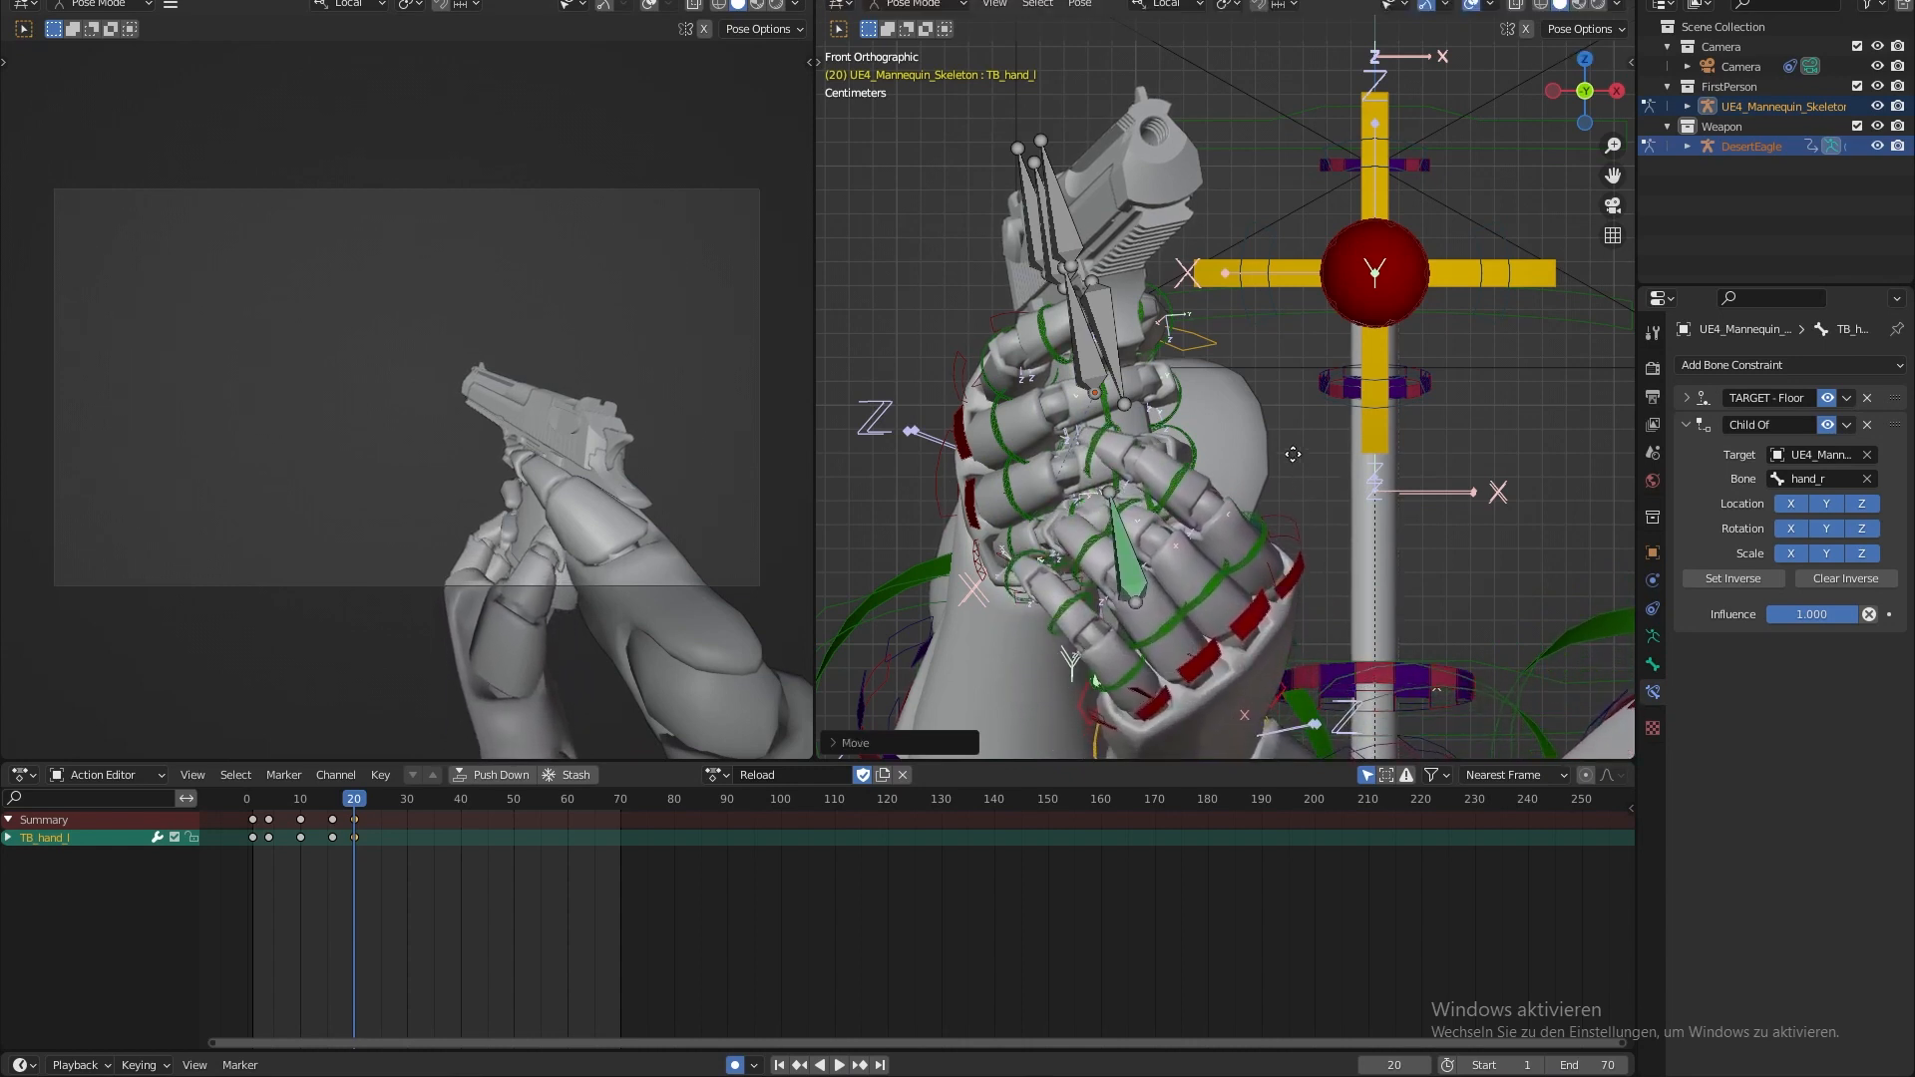
{"action": "key", "text": "g"}
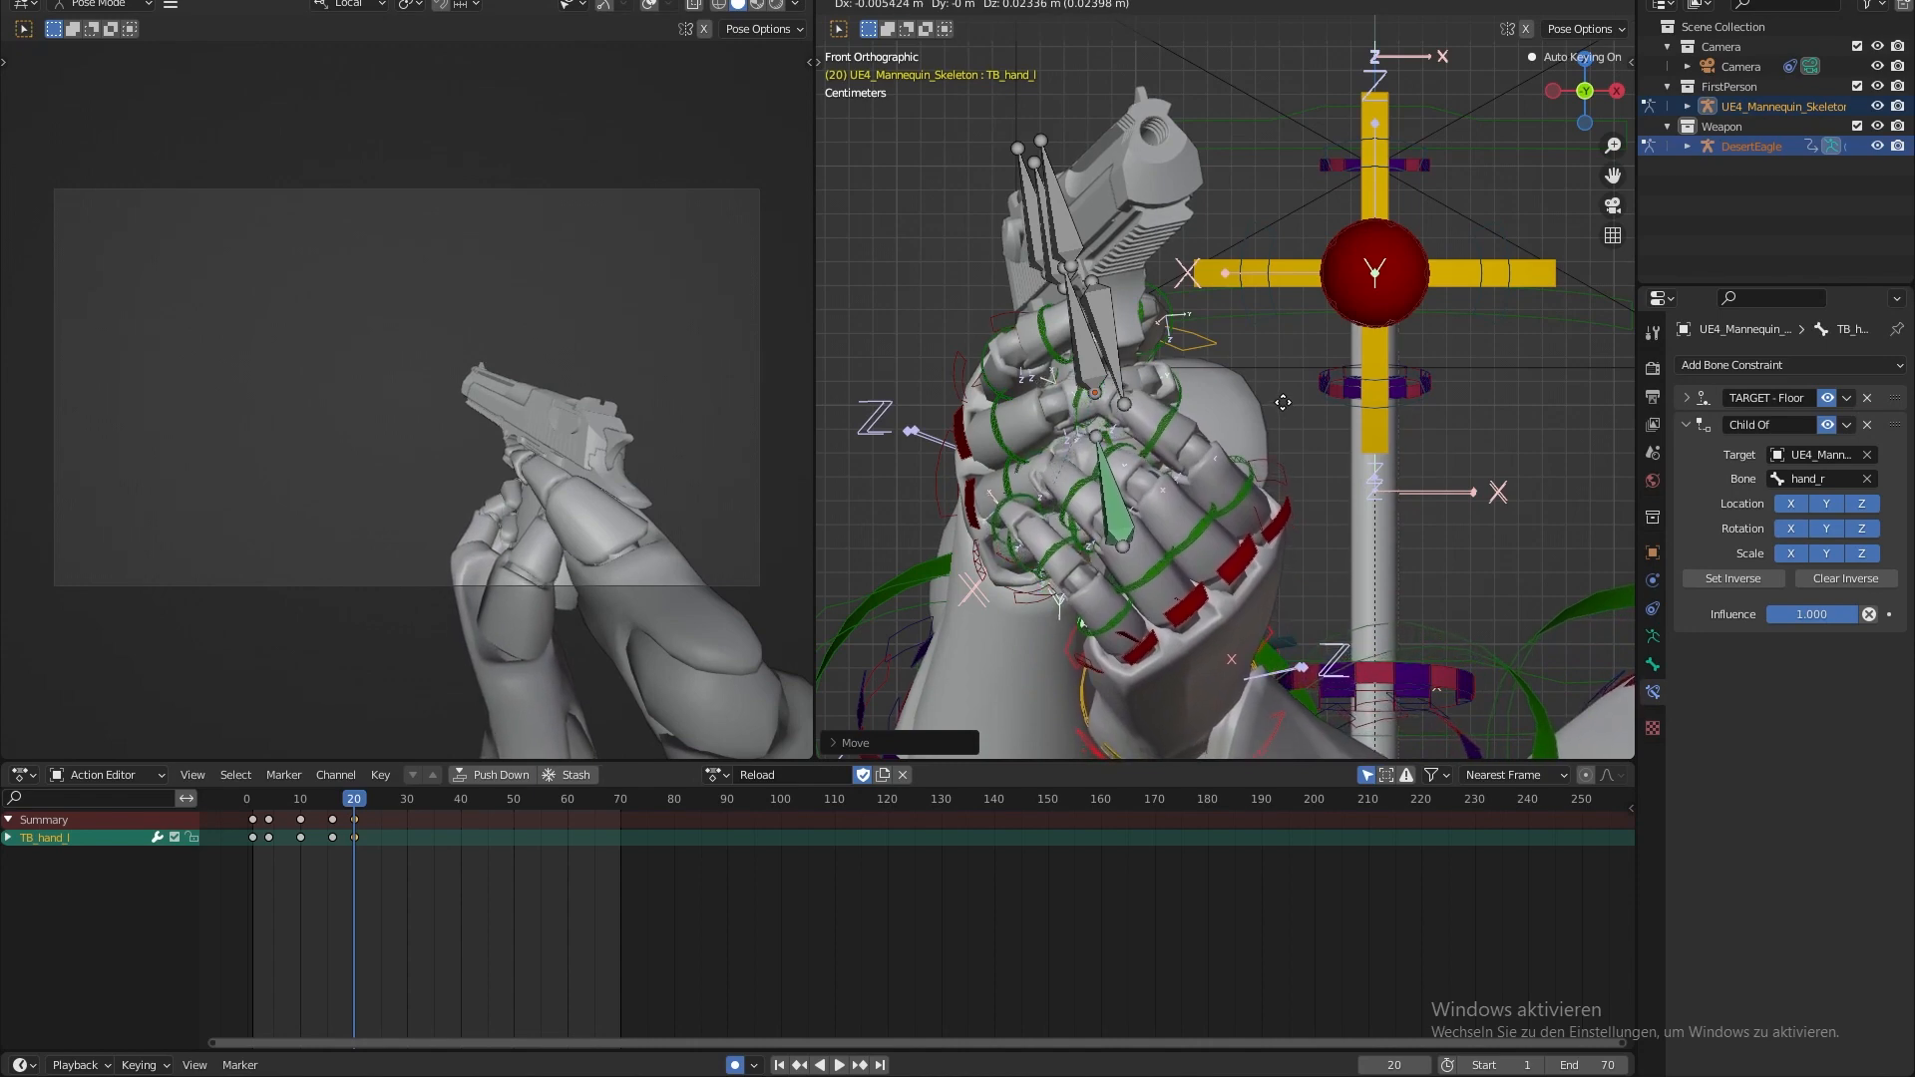
{"action": "left_click", "coordinate": [1282, 402]}
{"action": "key", "text": "space"}
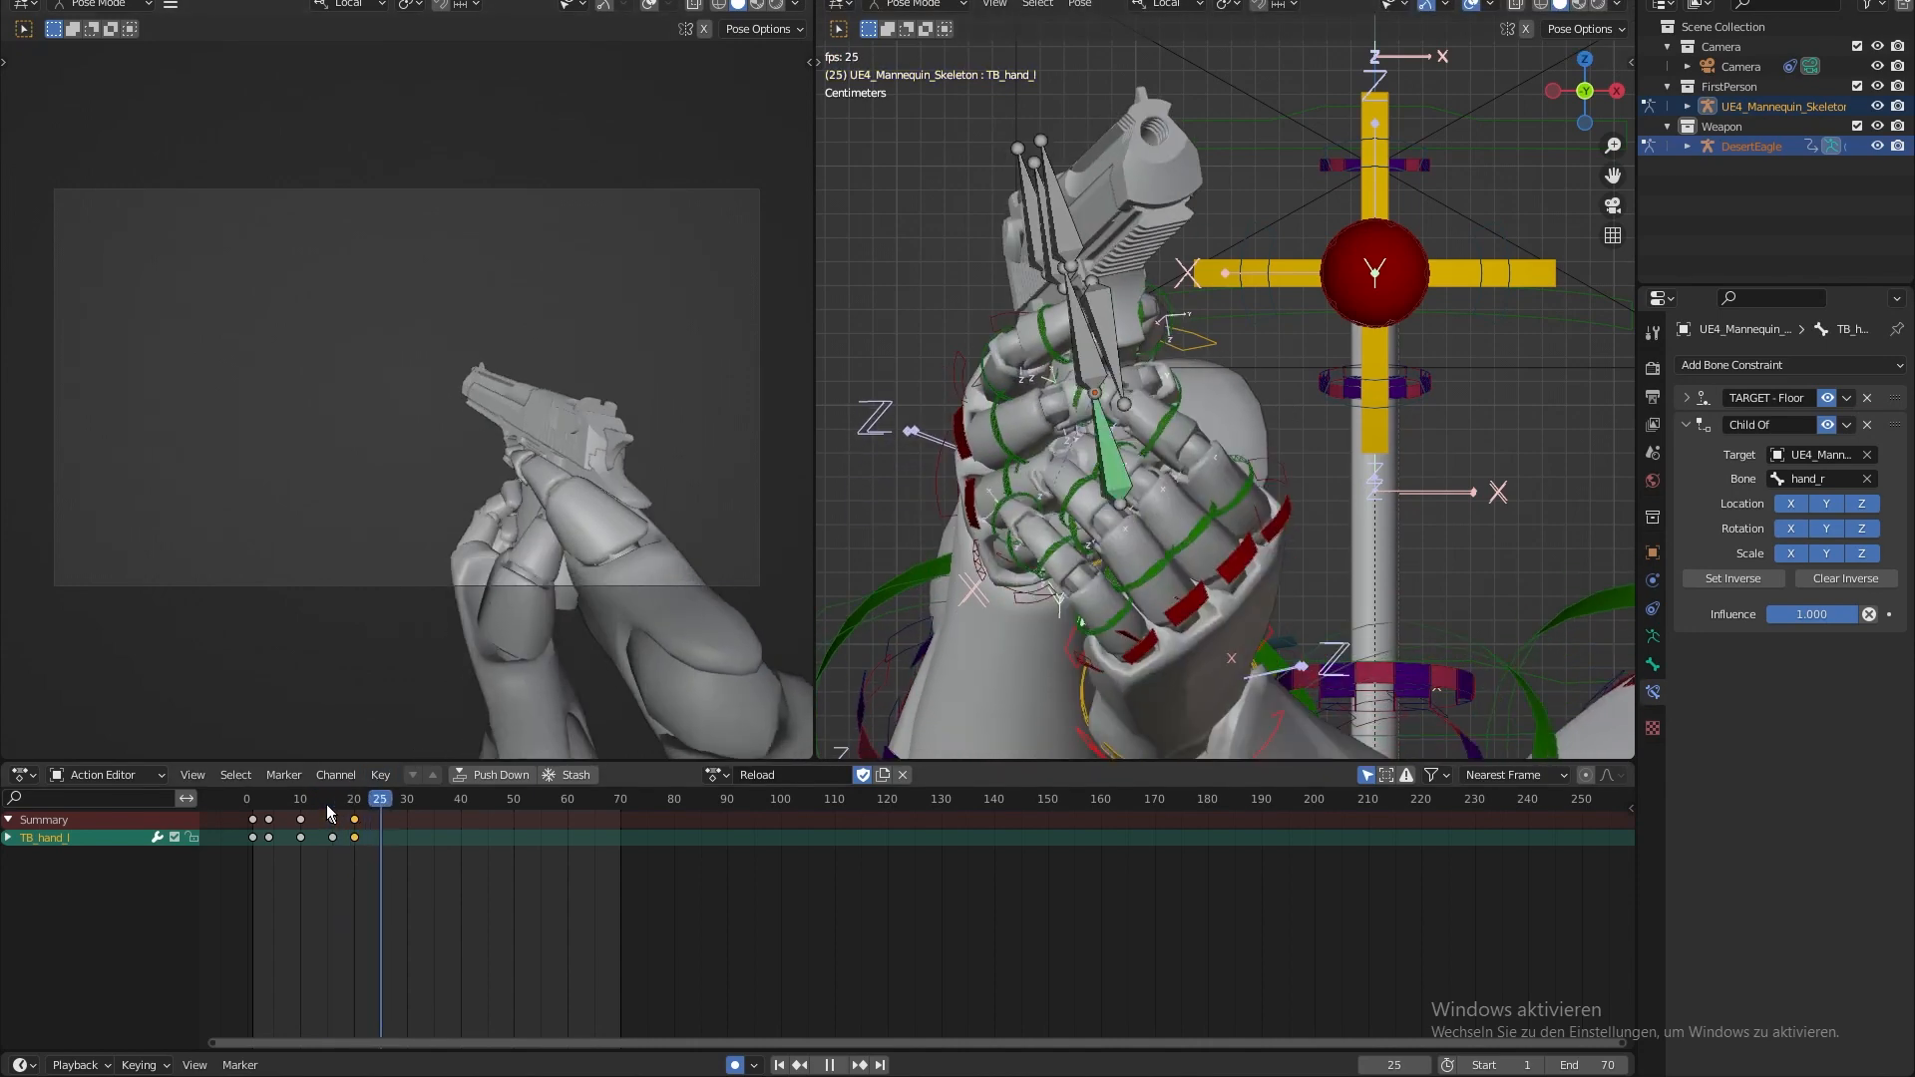
{"action": "left_click", "coordinate": [326, 804]}
{"action": "left_click", "coordinate": [328, 806]}
{"action": "left_click", "coordinate": [329, 806]}
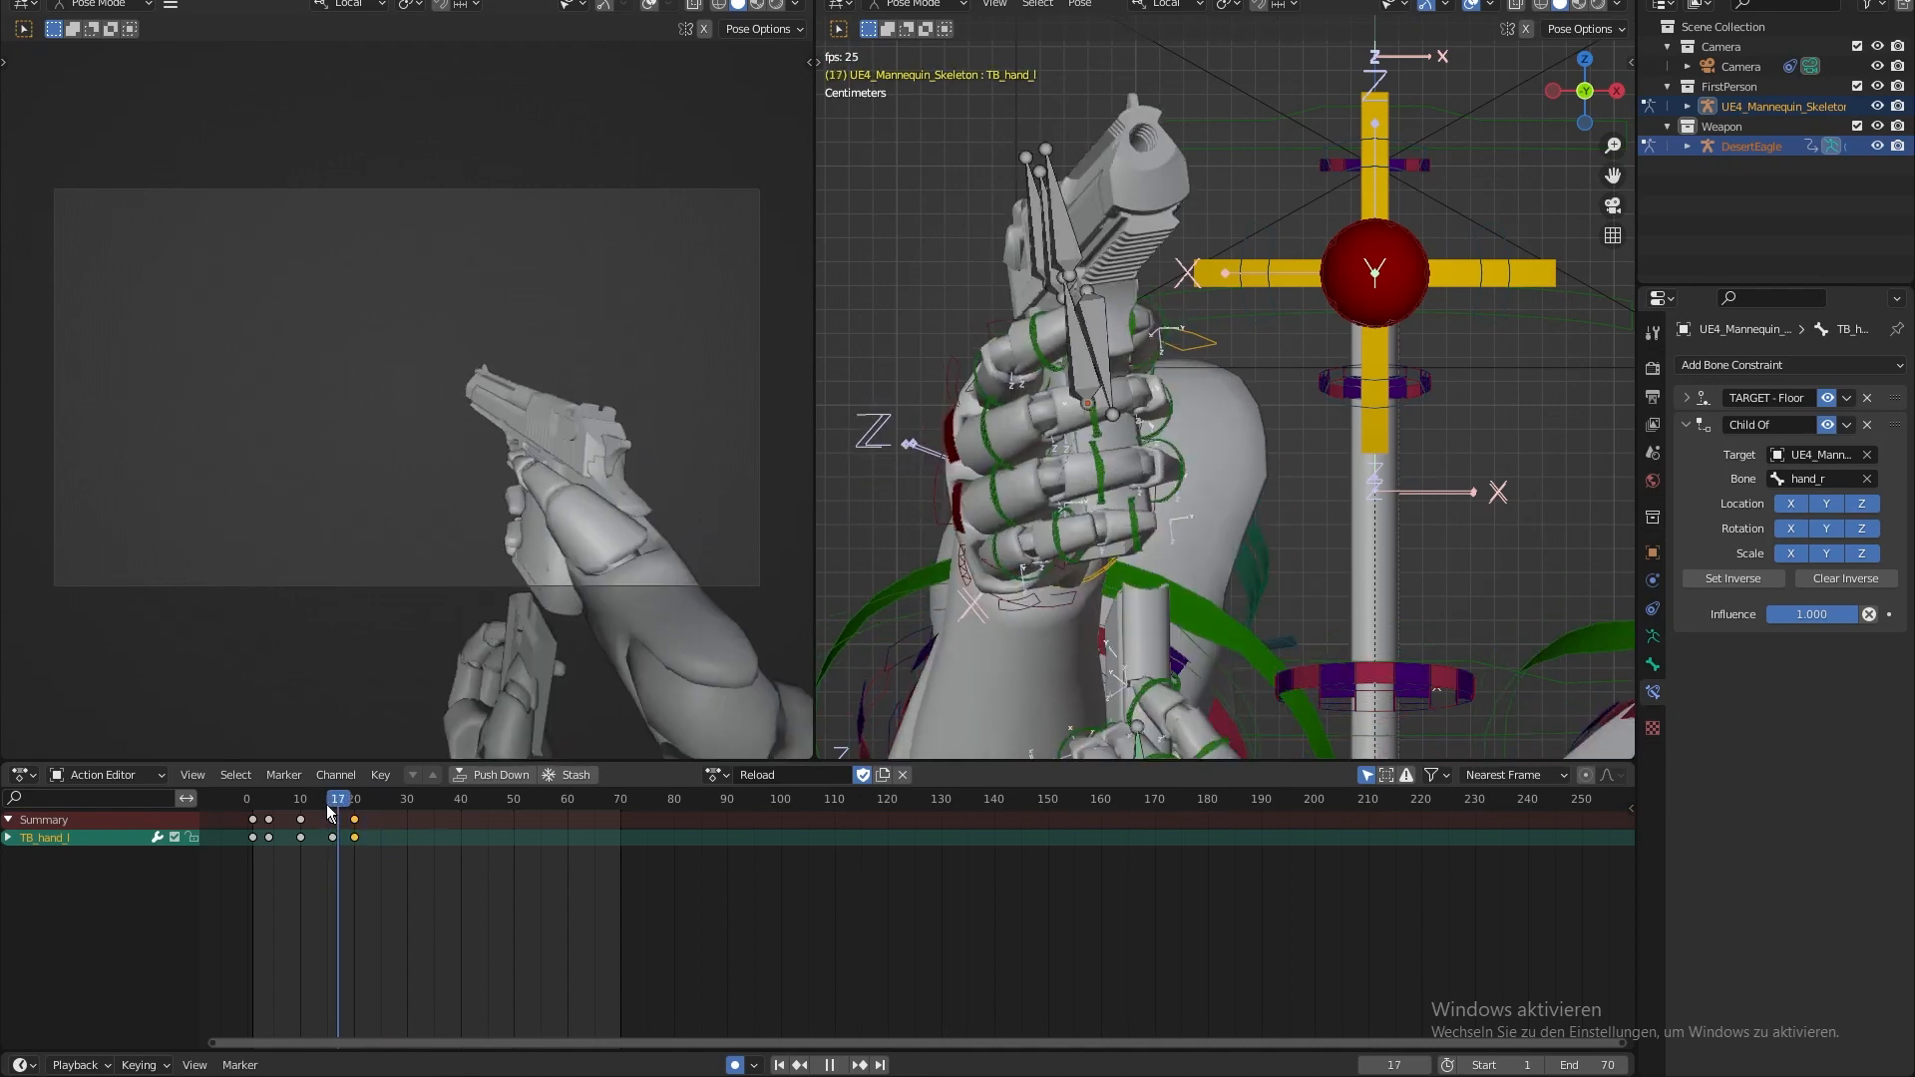
{"action": "key", "text": "space"}
{"action": "left_click_drag", "start_coordinate": [327, 805], "coordinate": [356, 803]}
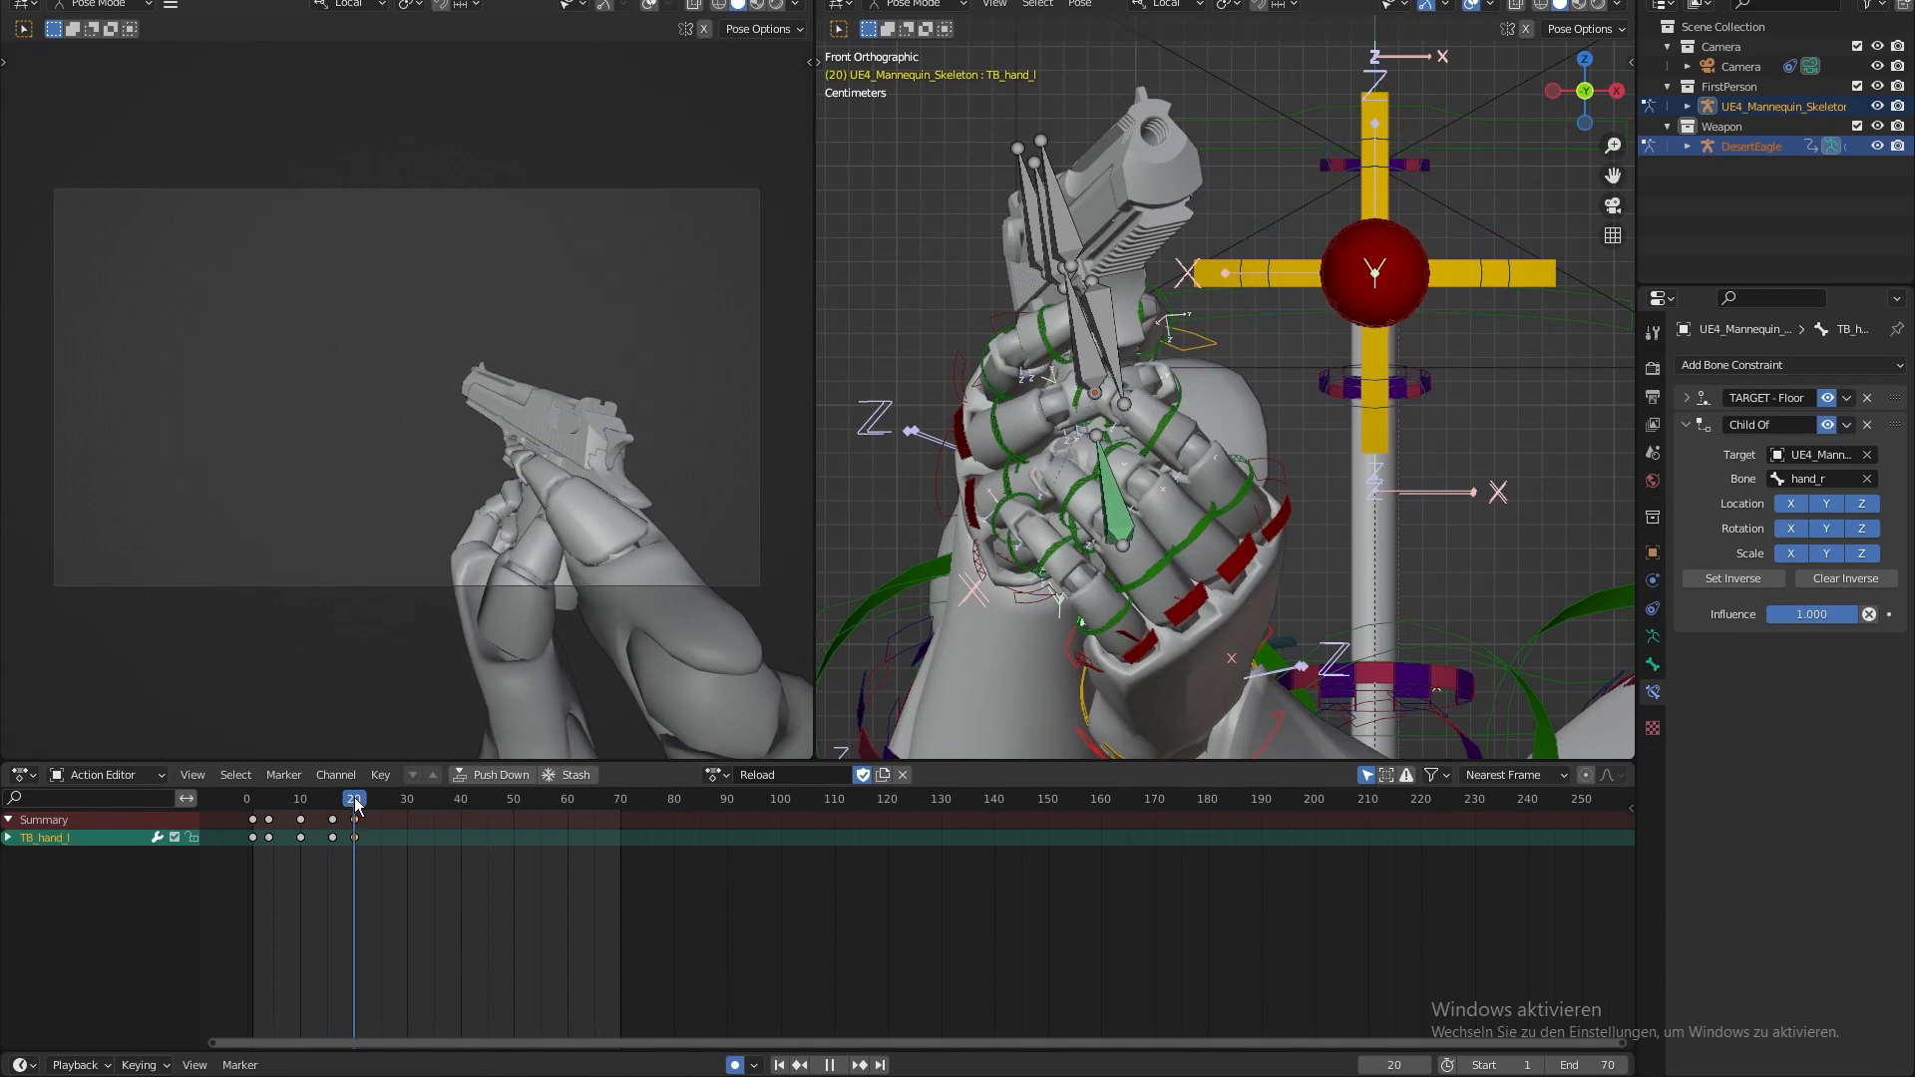
- Rotate the left thumb's tip bone about its local Z axis at frame 20 to fit the magazine, and replay the motion
{"action": "middle_click_drag", "start_coordinate": [1057, 499], "coordinate": [1406, 543]}
{"action": "left_click", "coordinate": [1330, 449]}
{"action": "middle_click_drag", "start_coordinate": [1280, 407], "coordinate": [1408, 444]}
{"action": "key", "text": "r"}
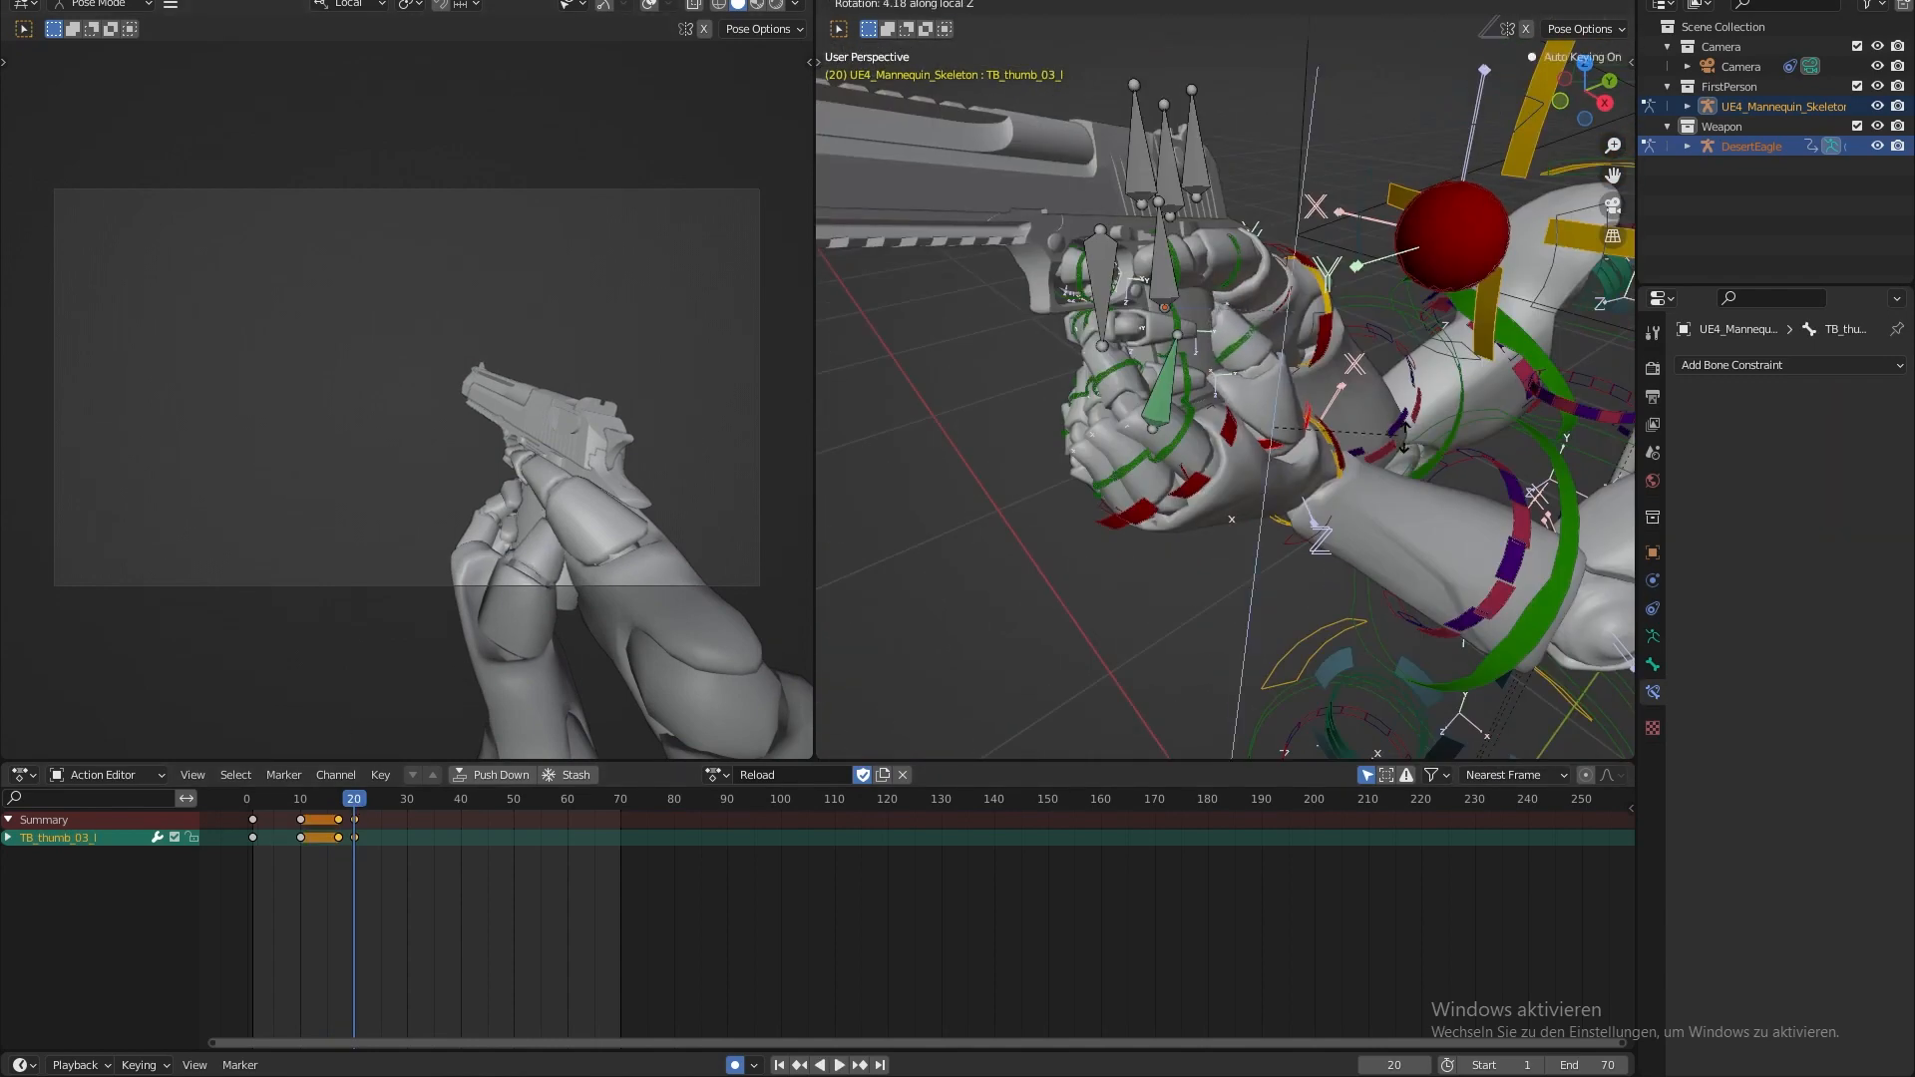
{"action": "left_click", "coordinate": [1390, 432]}
{"action": "middle_click_drag", "start_coordinate": [1536, 419], "coordinate": [1381, 371]}
{"action": "key", "text": "r"}
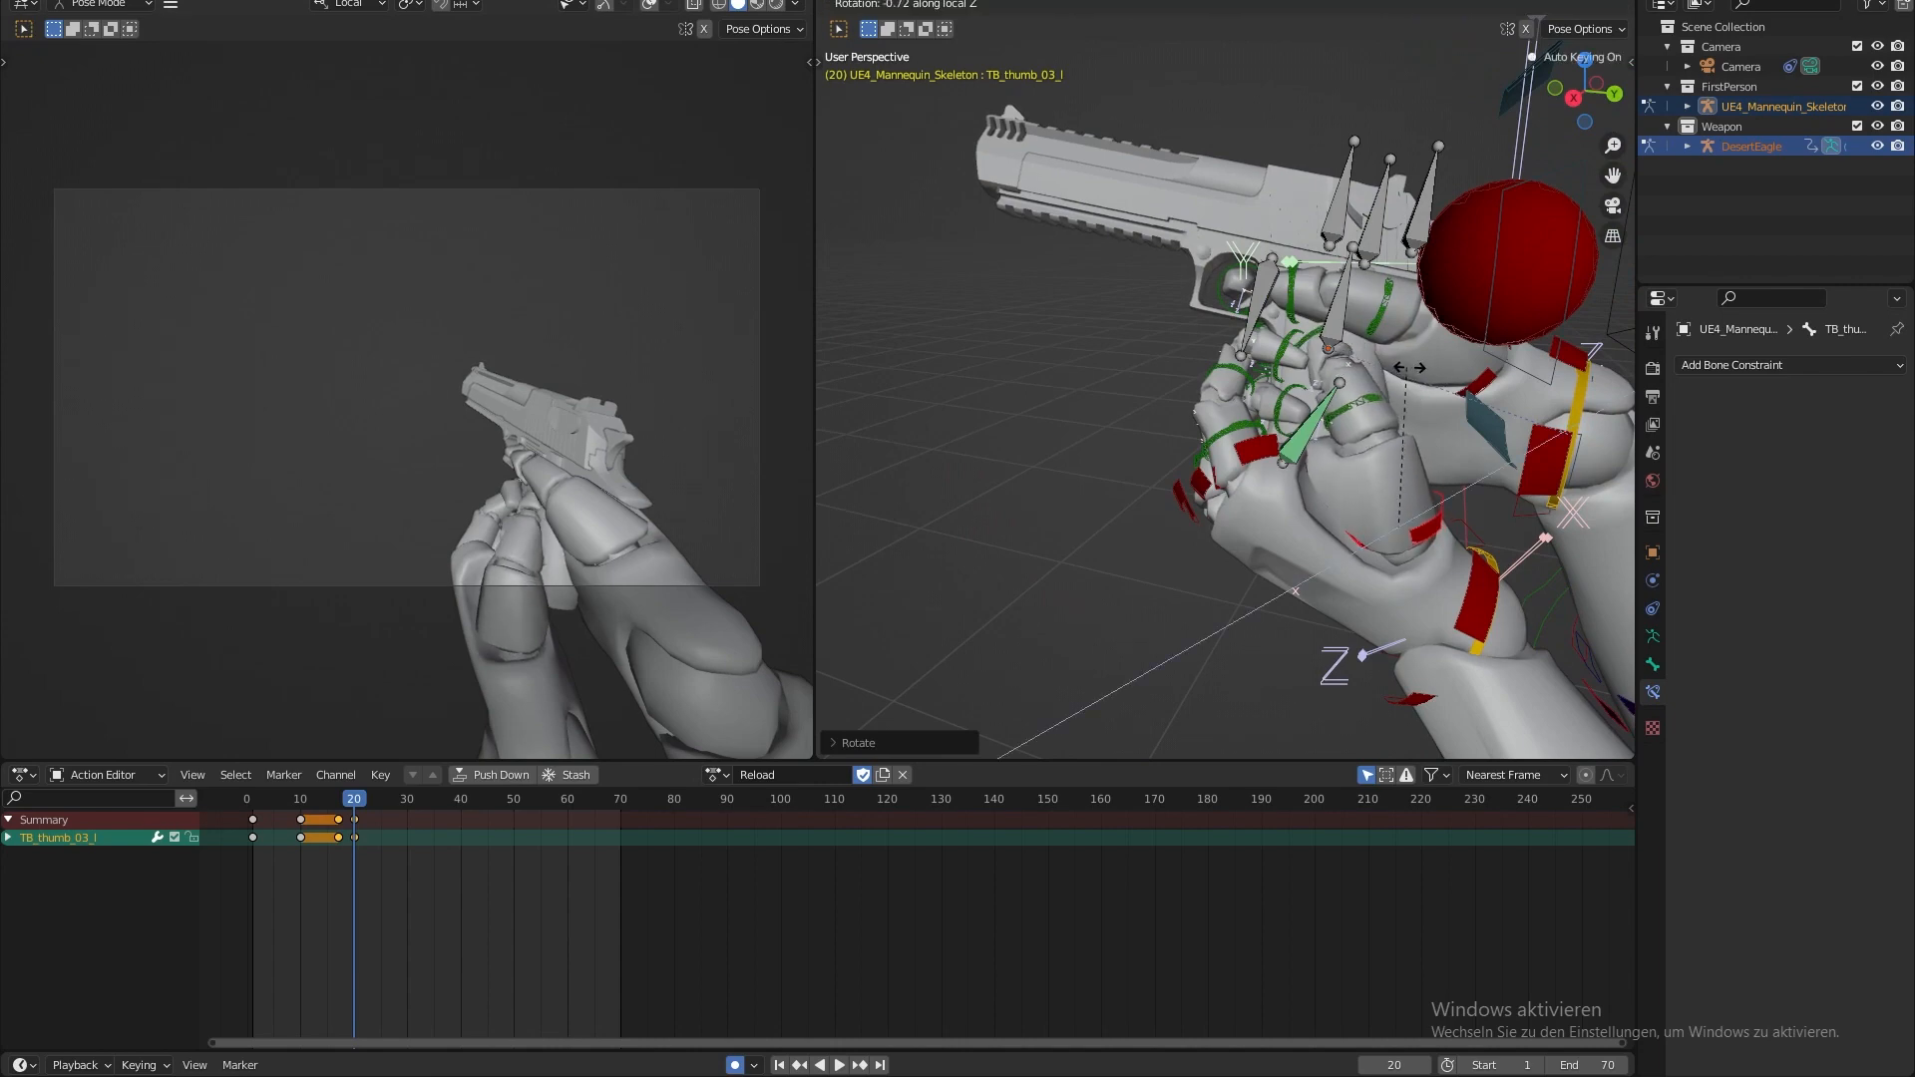
{"action": "left_click", "coordinate": [1359, 398]}
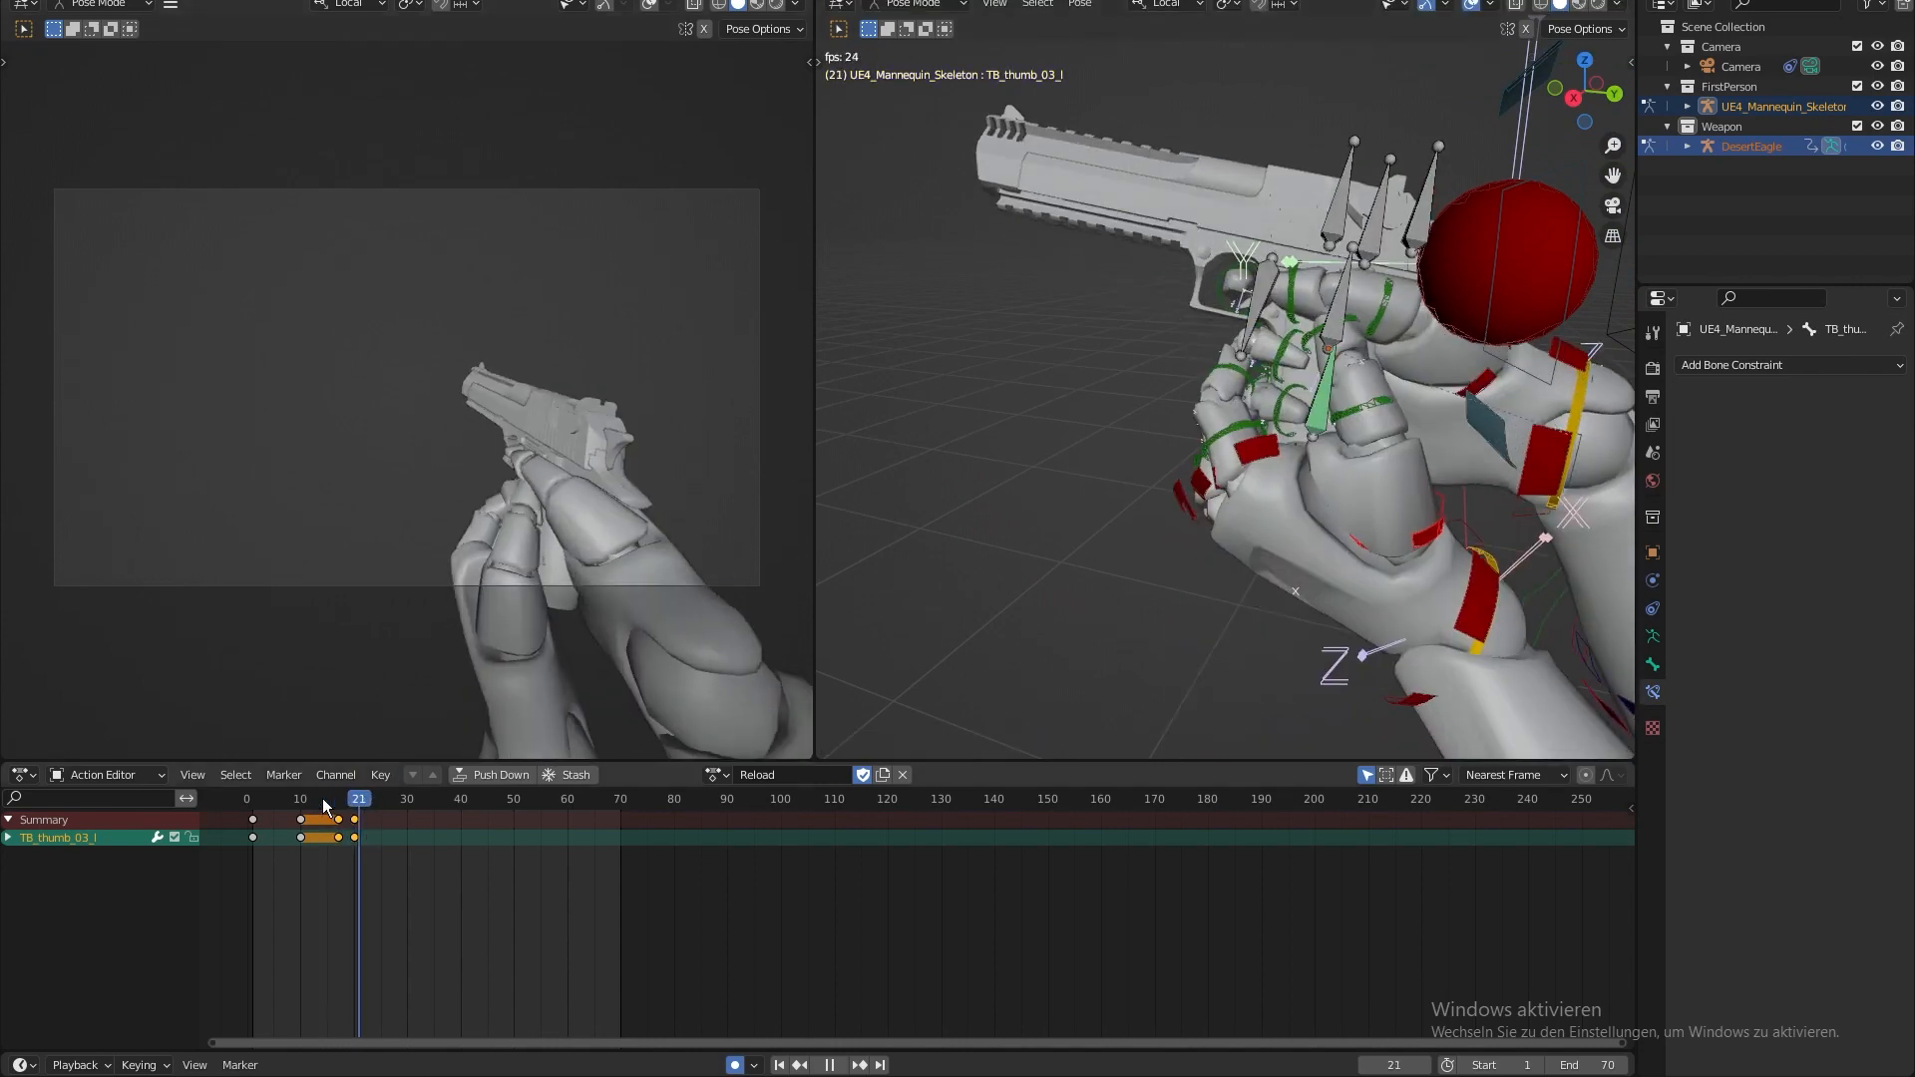
{"action": "key", "text": "space"}
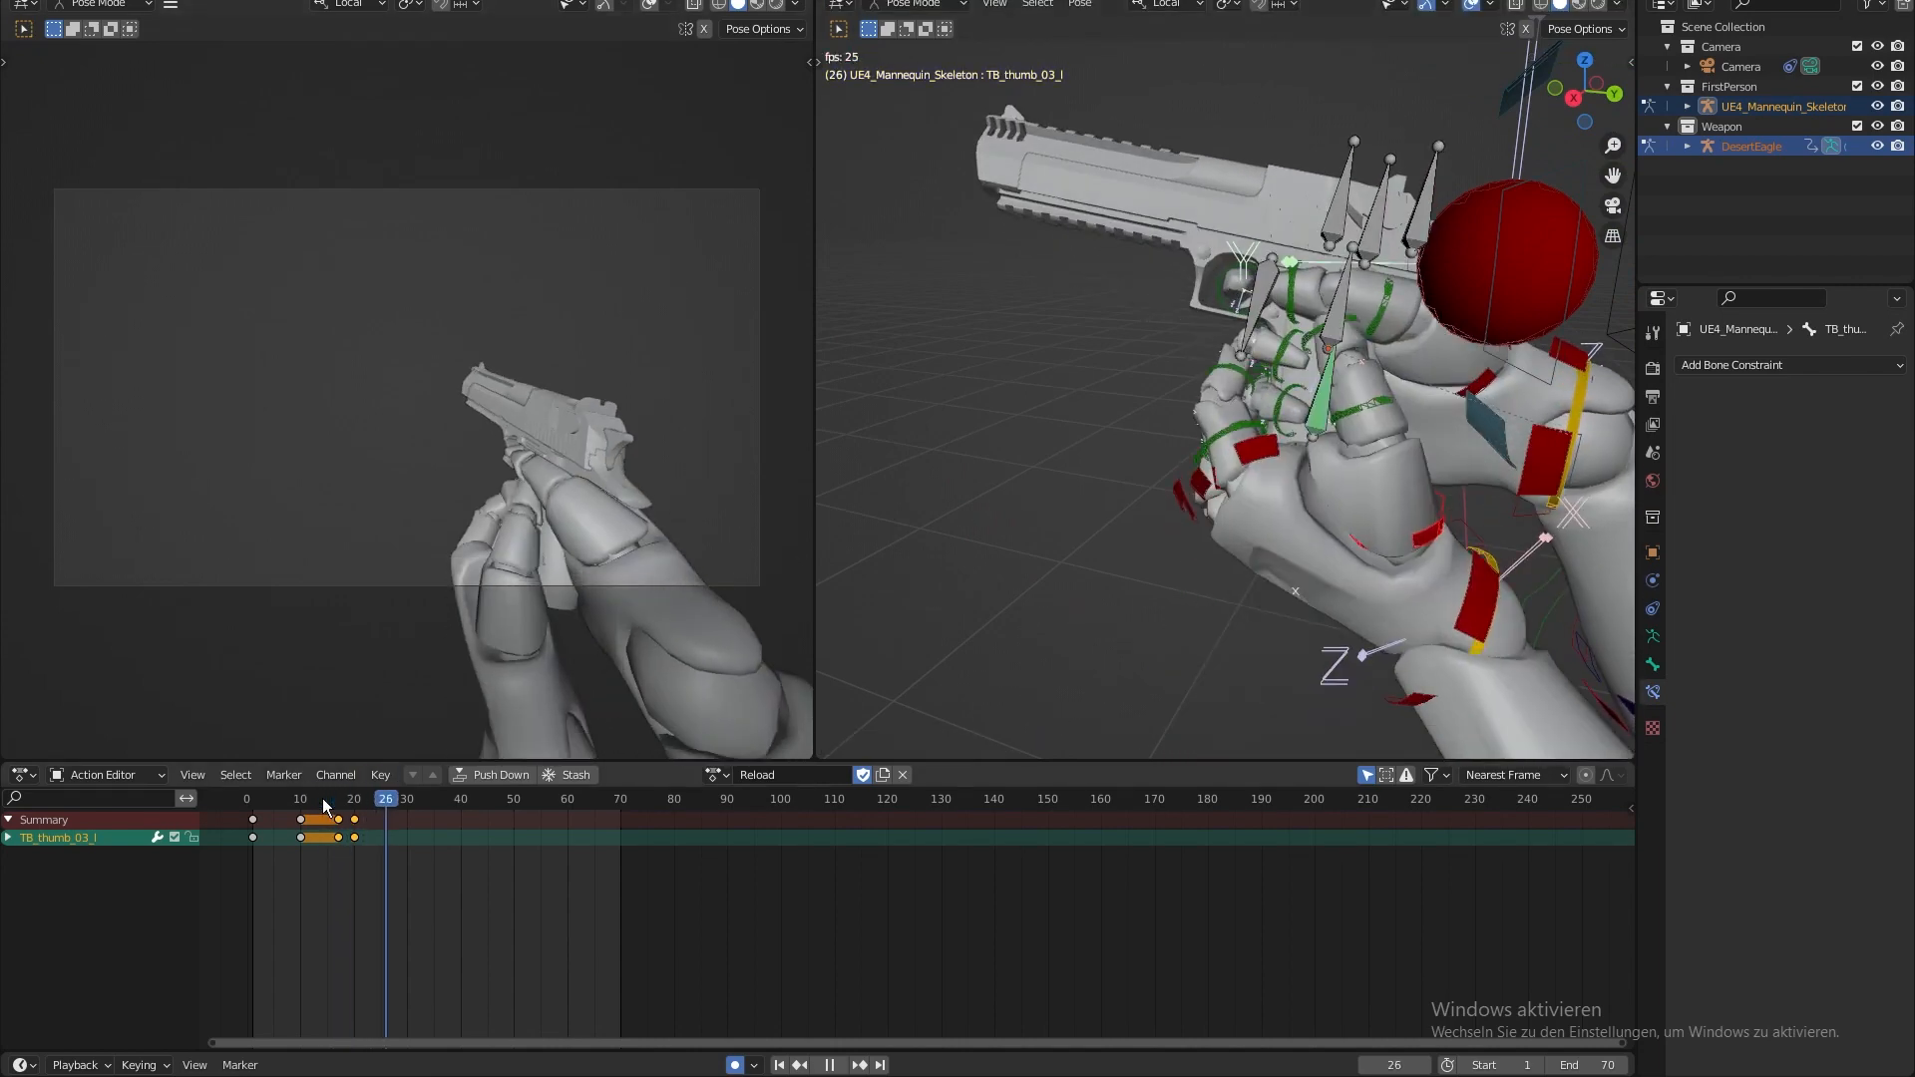
{"action": "key", "text": "Escape"}
- At frame 24, raise the left hand control so the hand wraps around the pistol grip, and key the pose
{"action": "left_click_drag", "start_coordinate": [344, 809], "coordinate": [417, 798]}
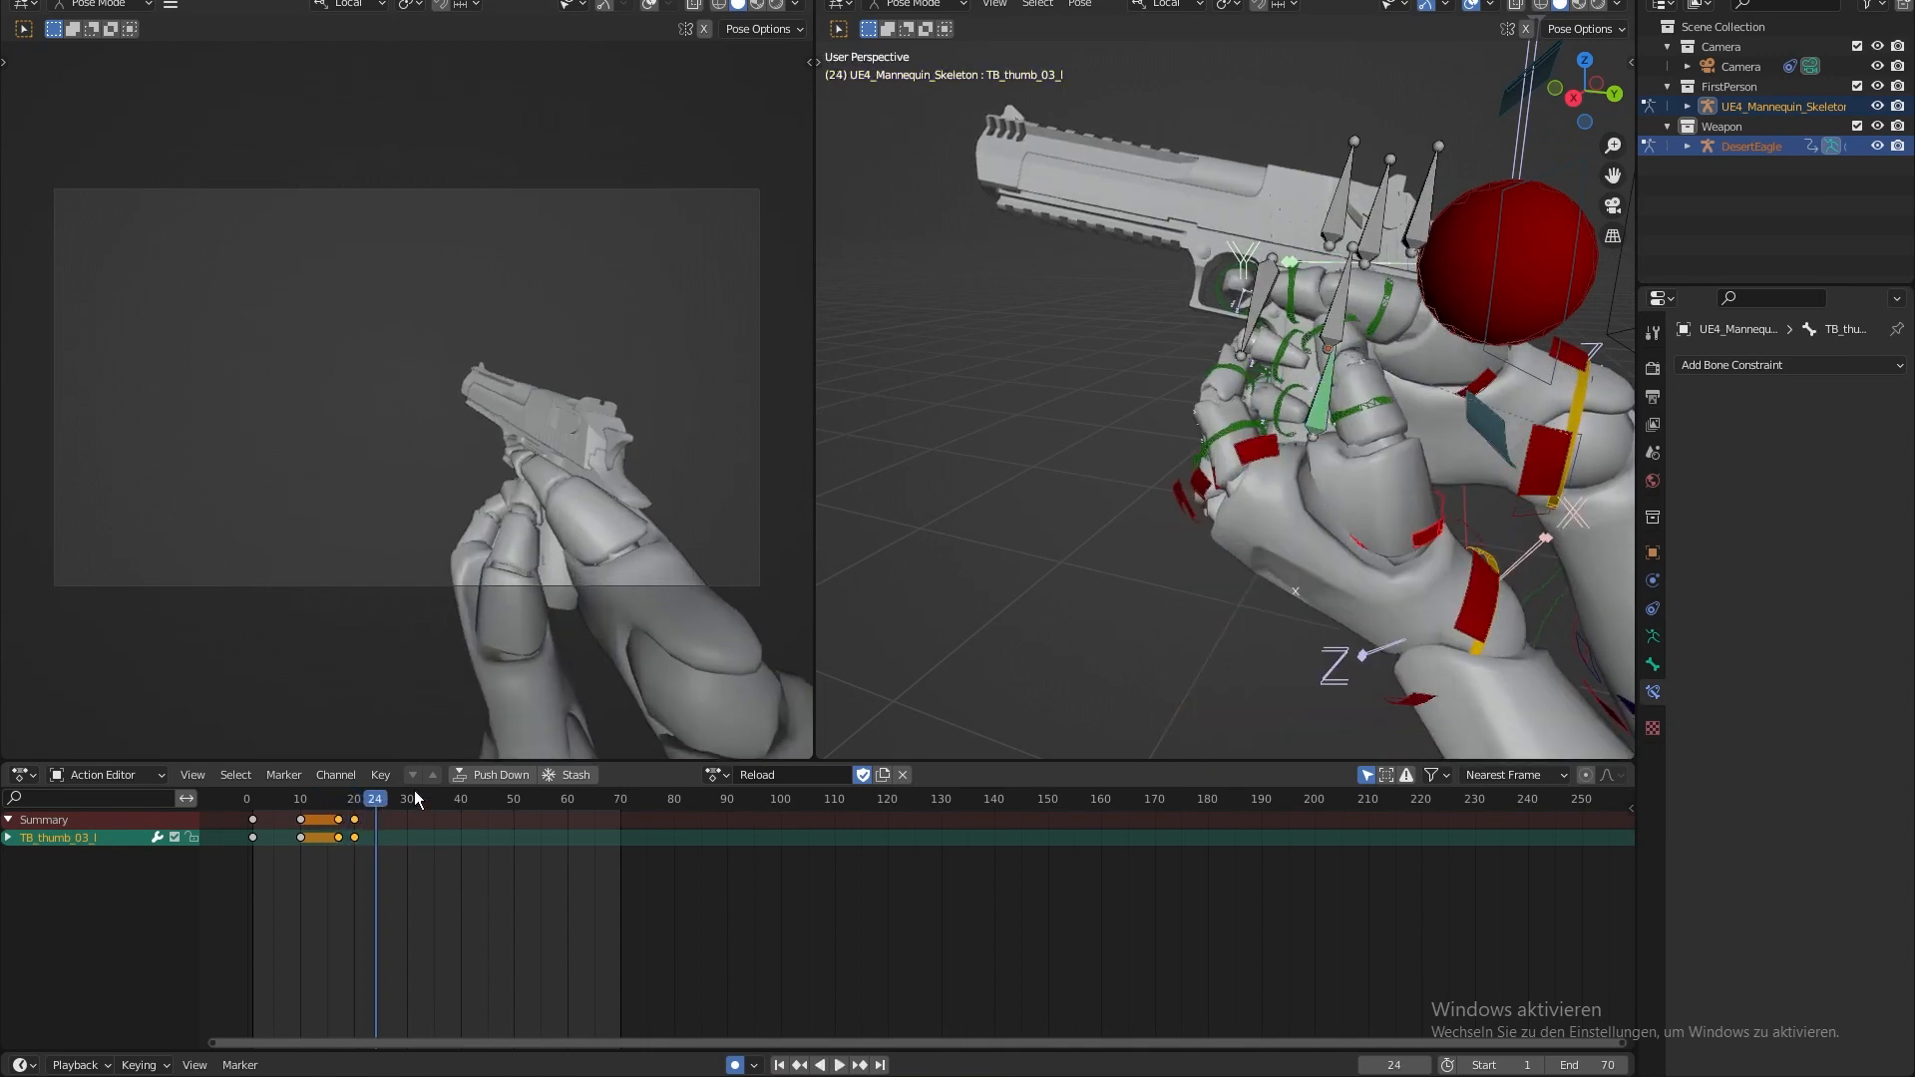
{"action": "left_click", "coordinate": [1456, 595]}
{"action": "middle_click_drag", "start_coordinate": [1486, 619], "coordinate": [1453, 649], "text": "shift"}
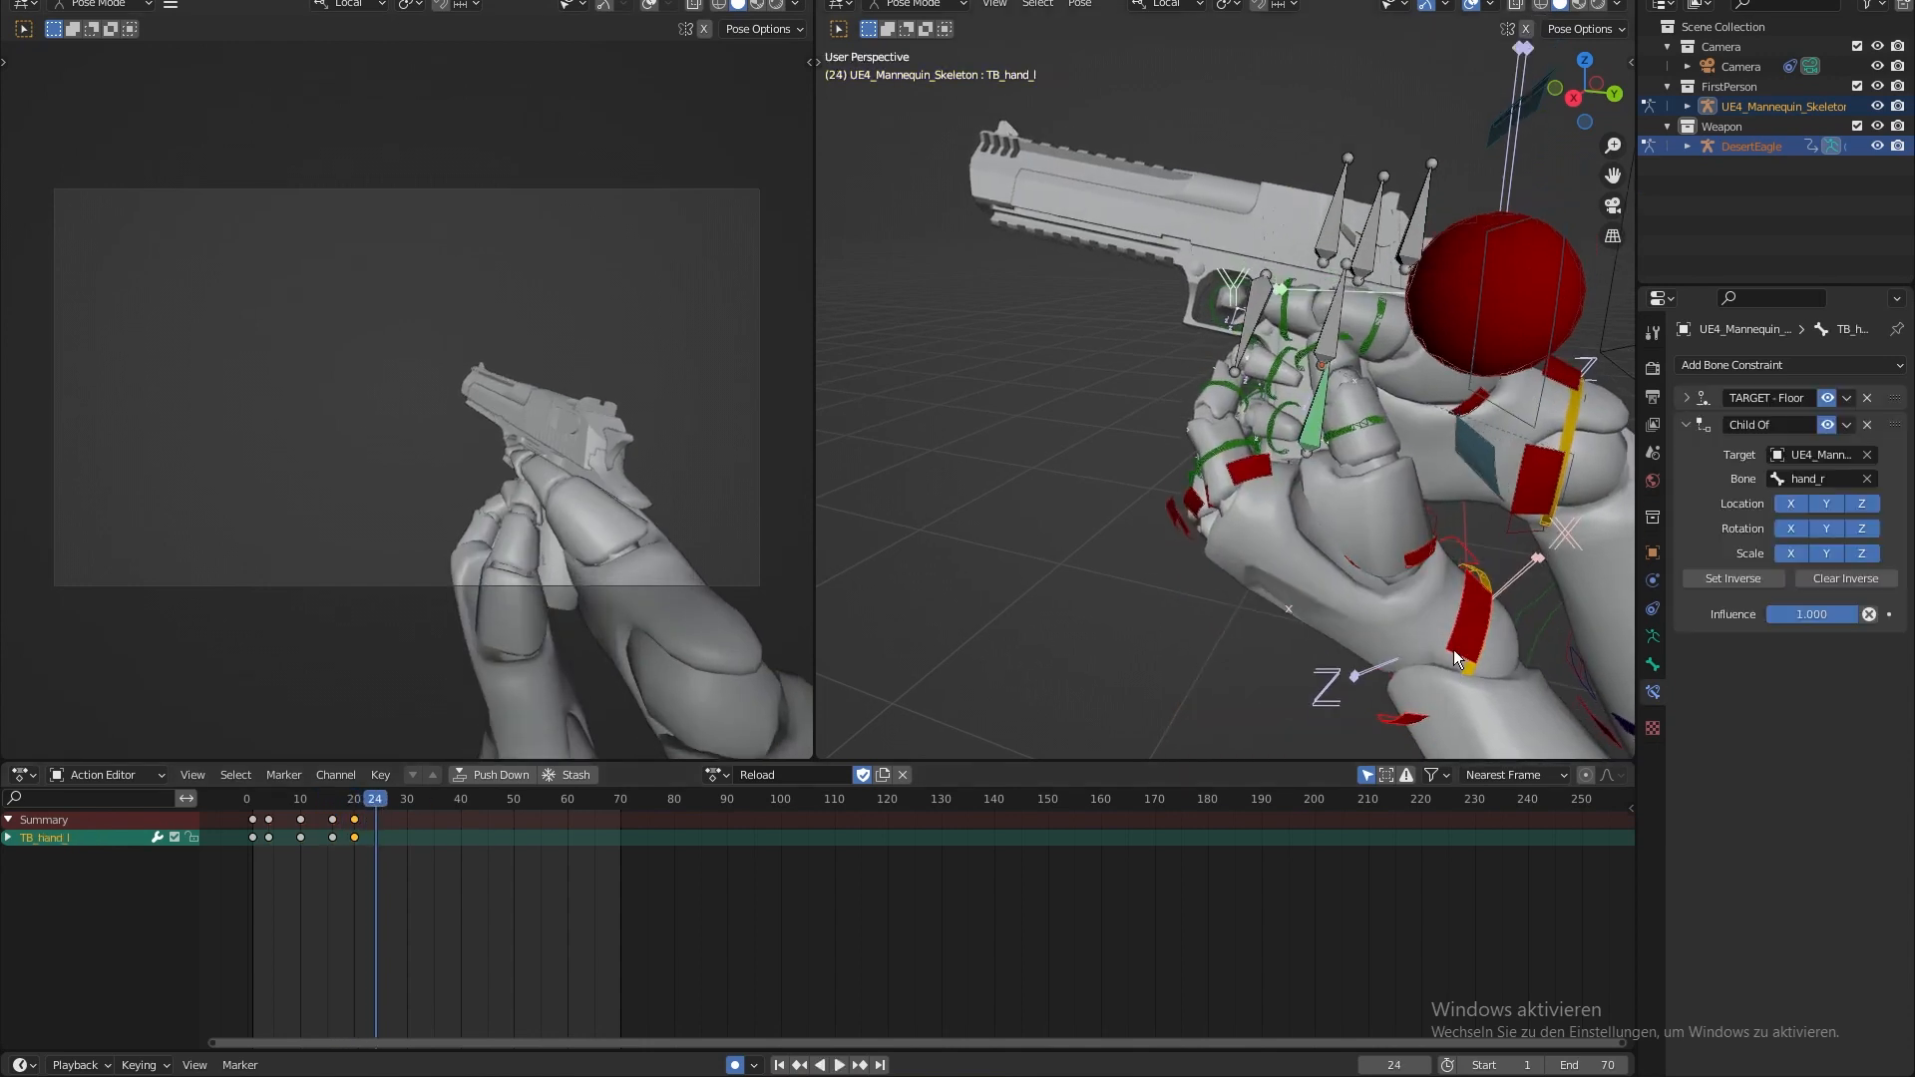
{"action": "key", "text": "i"}
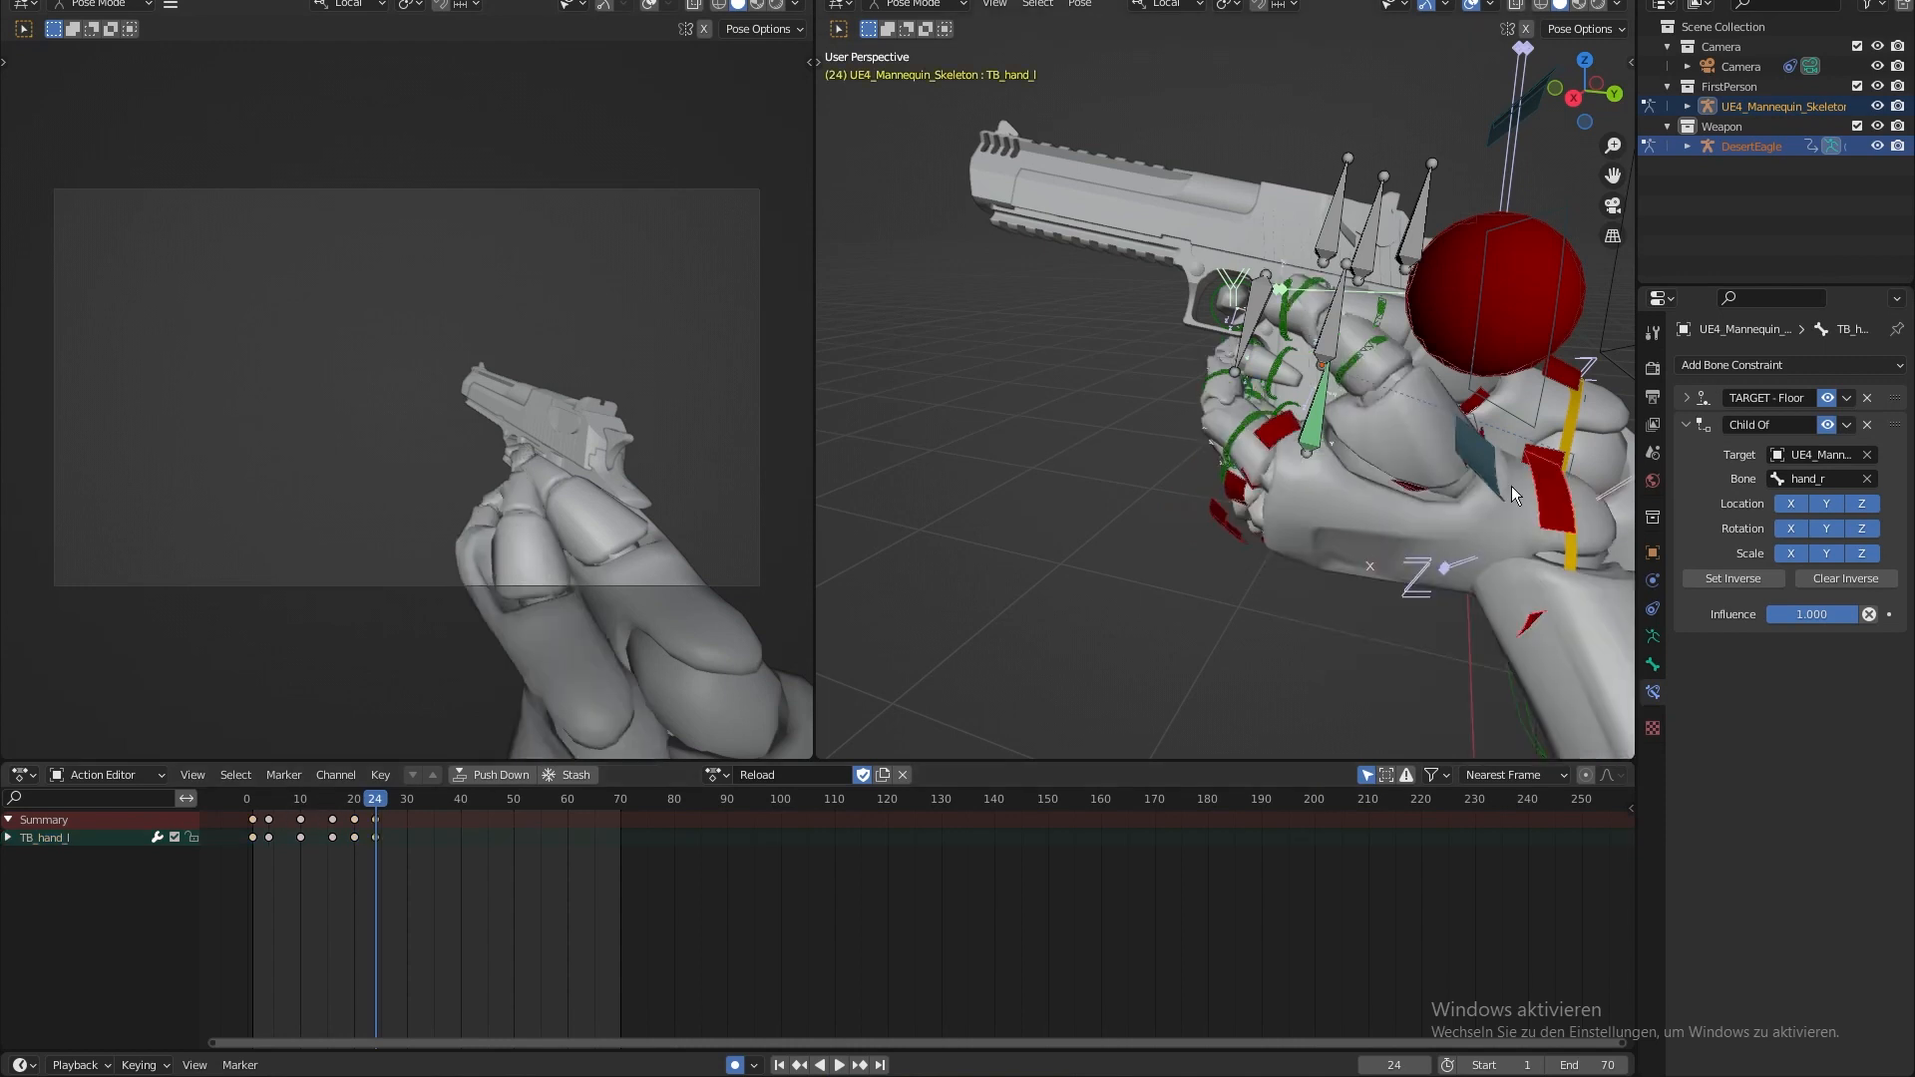
- Select the right hand control, copy one of its earlier keys to frame 24, and play back the reload
{"action": "middle_click_drag", "start_coordinate": [1511, 486], "coordinate": [1490, 405]}
{"action": "left_click", "coordinate": [1489, 405]}
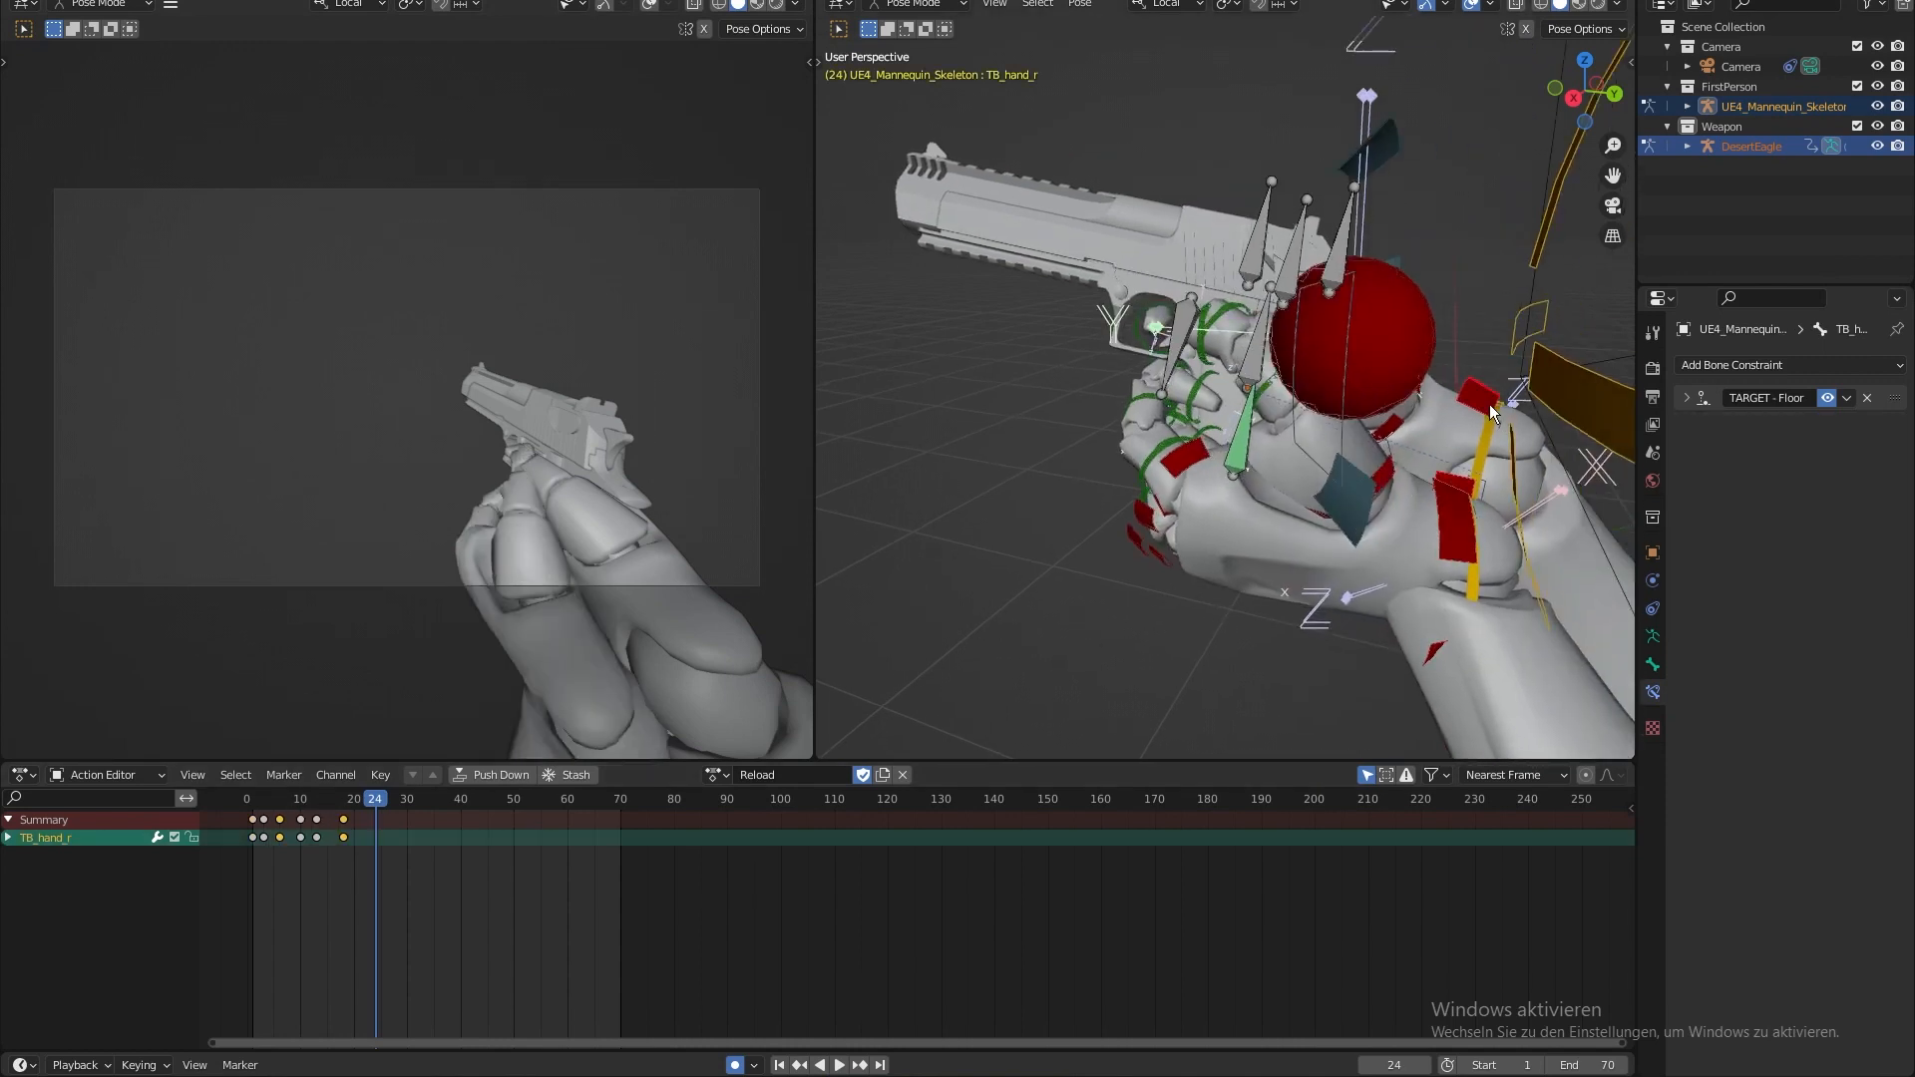
{"action": "middle_click_drag", "start_coordinate": [862, 588], "coordinate": [904, 649], "text": "shift"}
{"action": "left_click", "coordinate": [346, 823]}
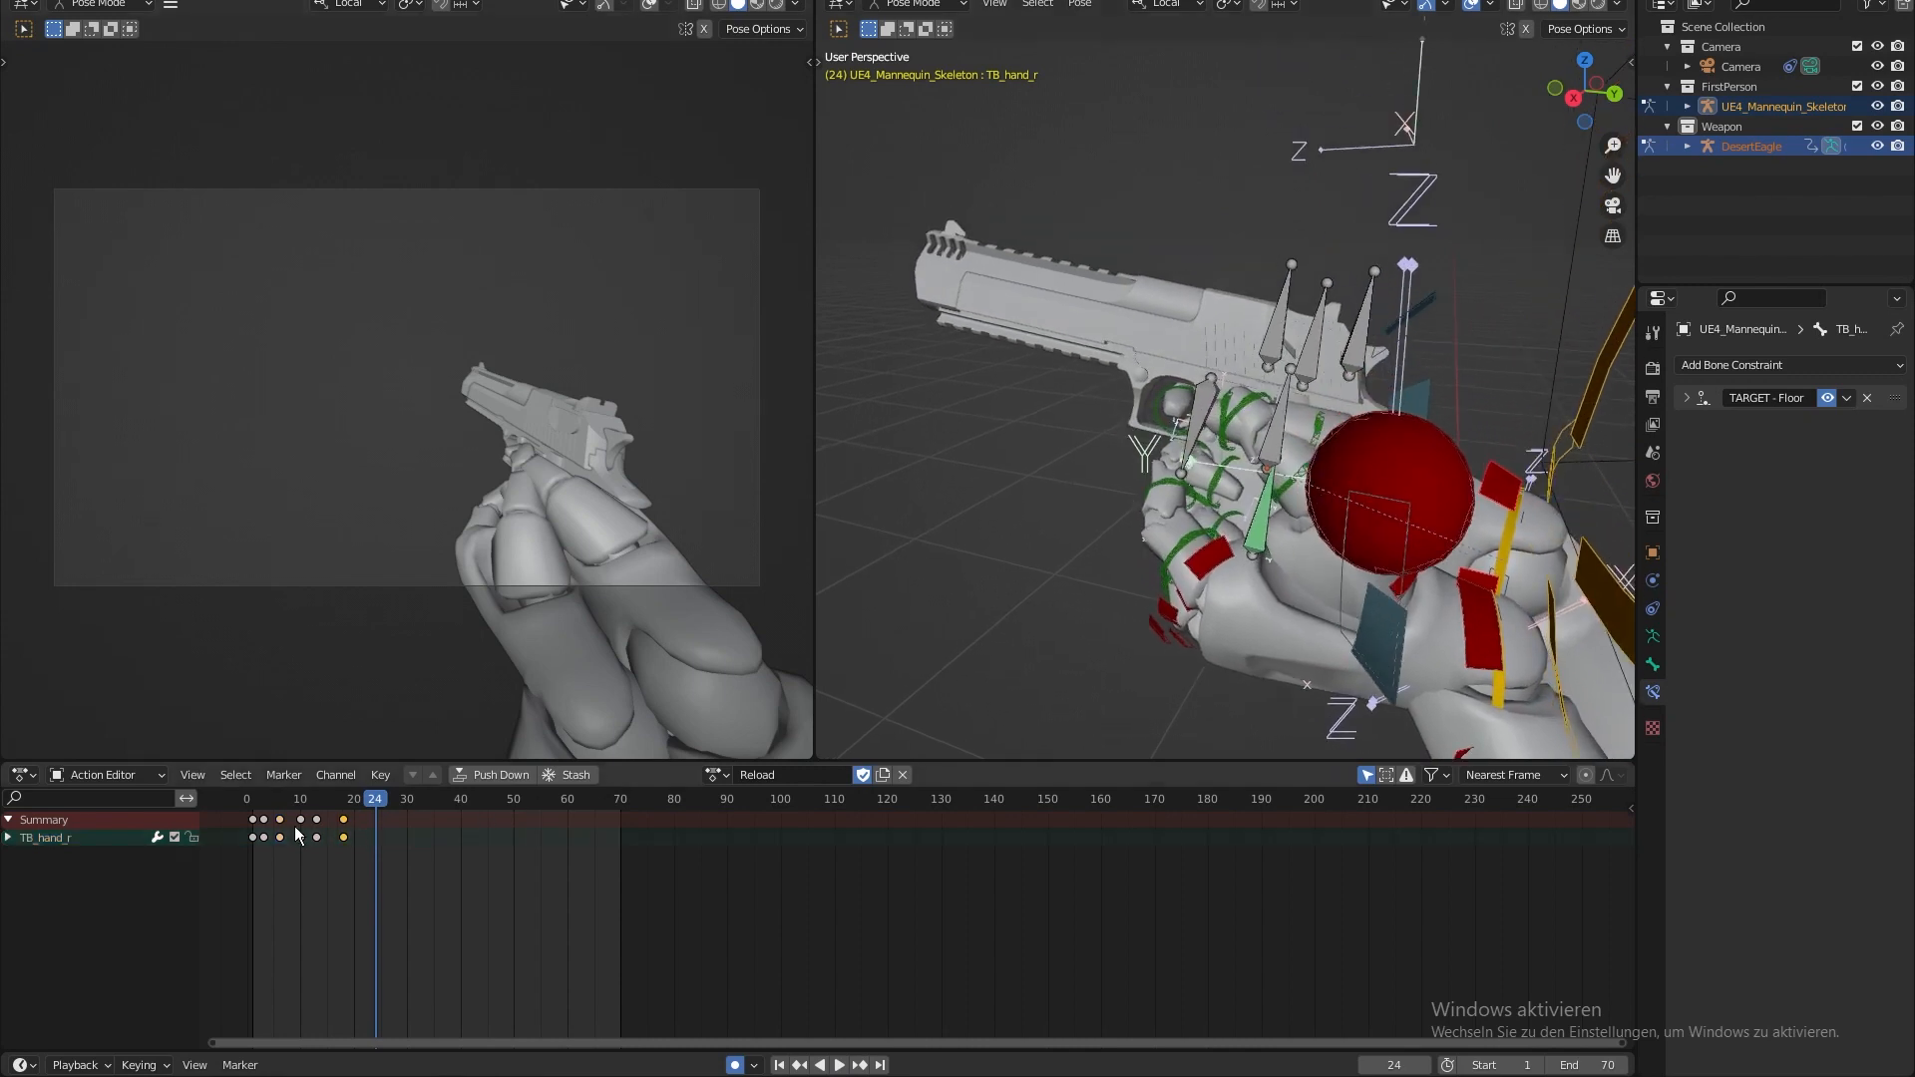
{"action": "key", "text": "ctrl+c"}
{"action": "key", "text": "ctrl+v"}
{"action": "key", "text": "space"}
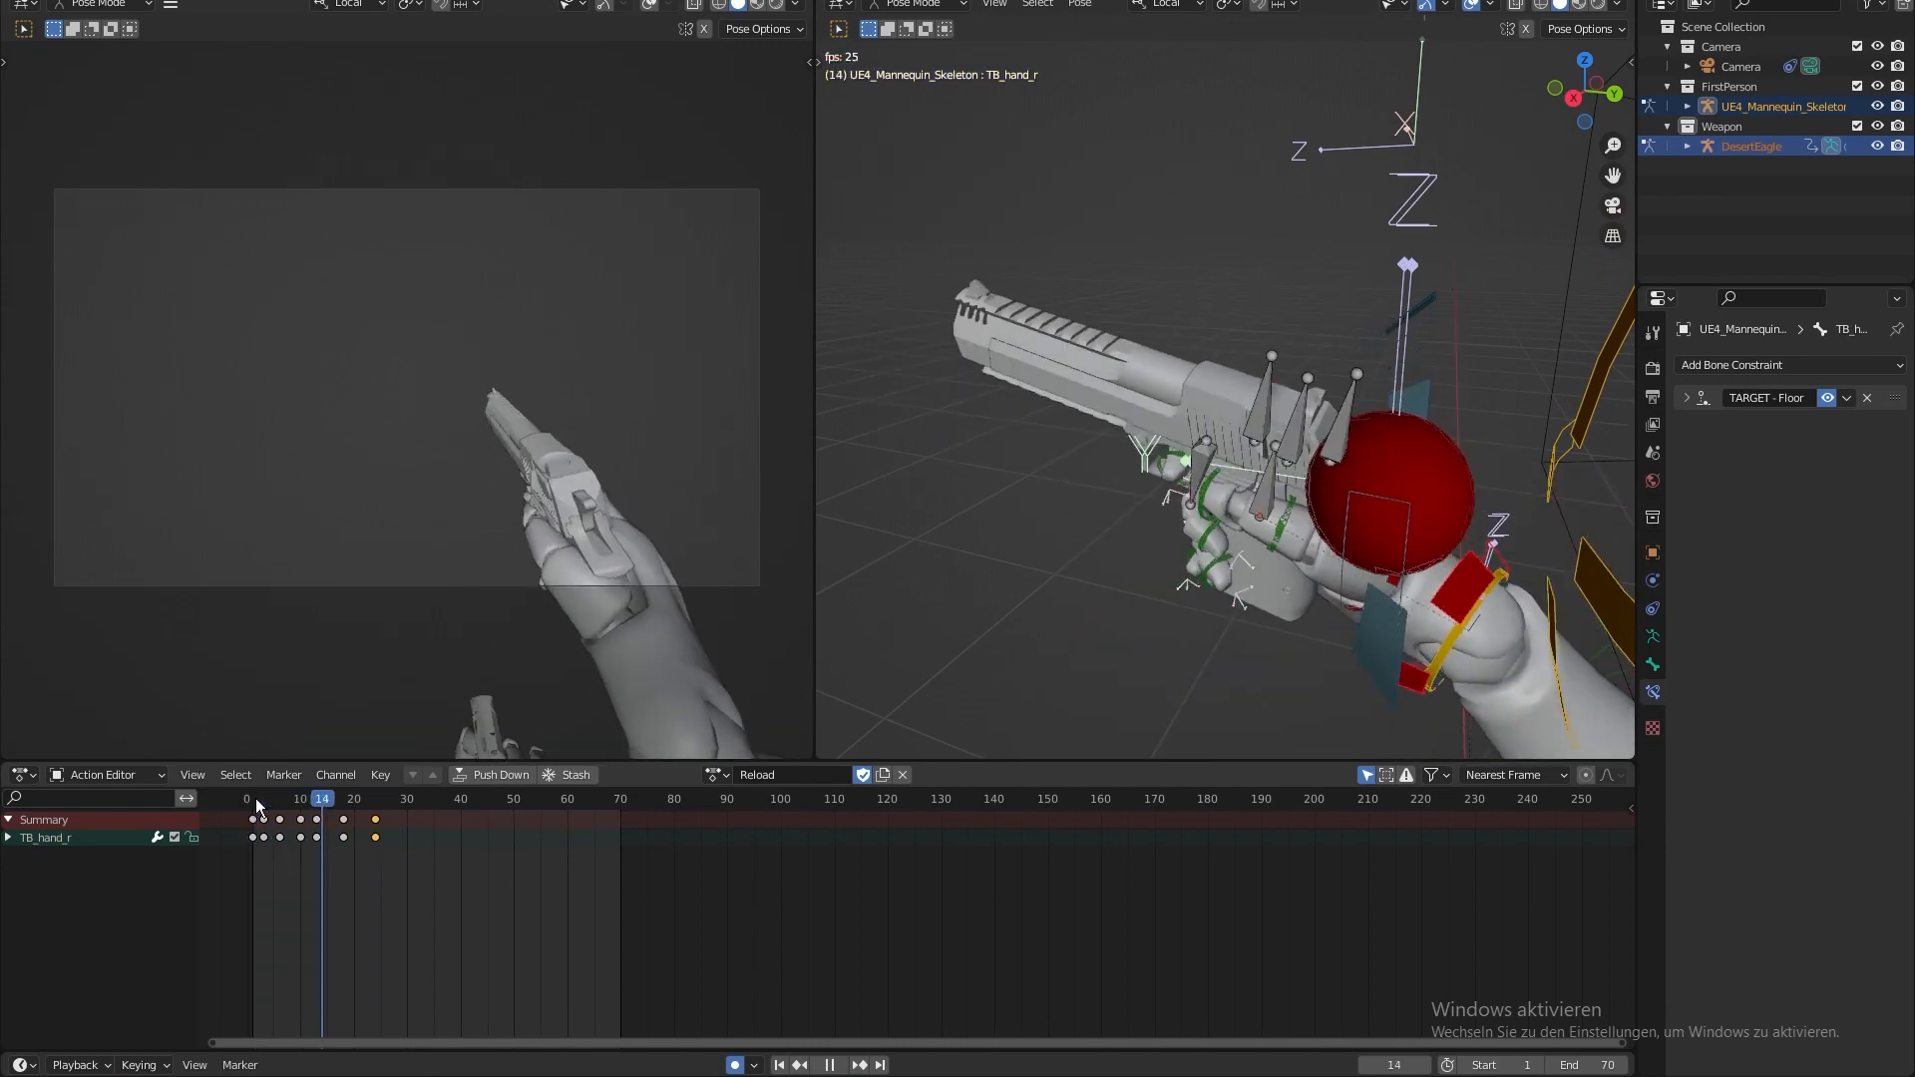
{"action": "key", "text": "space"}
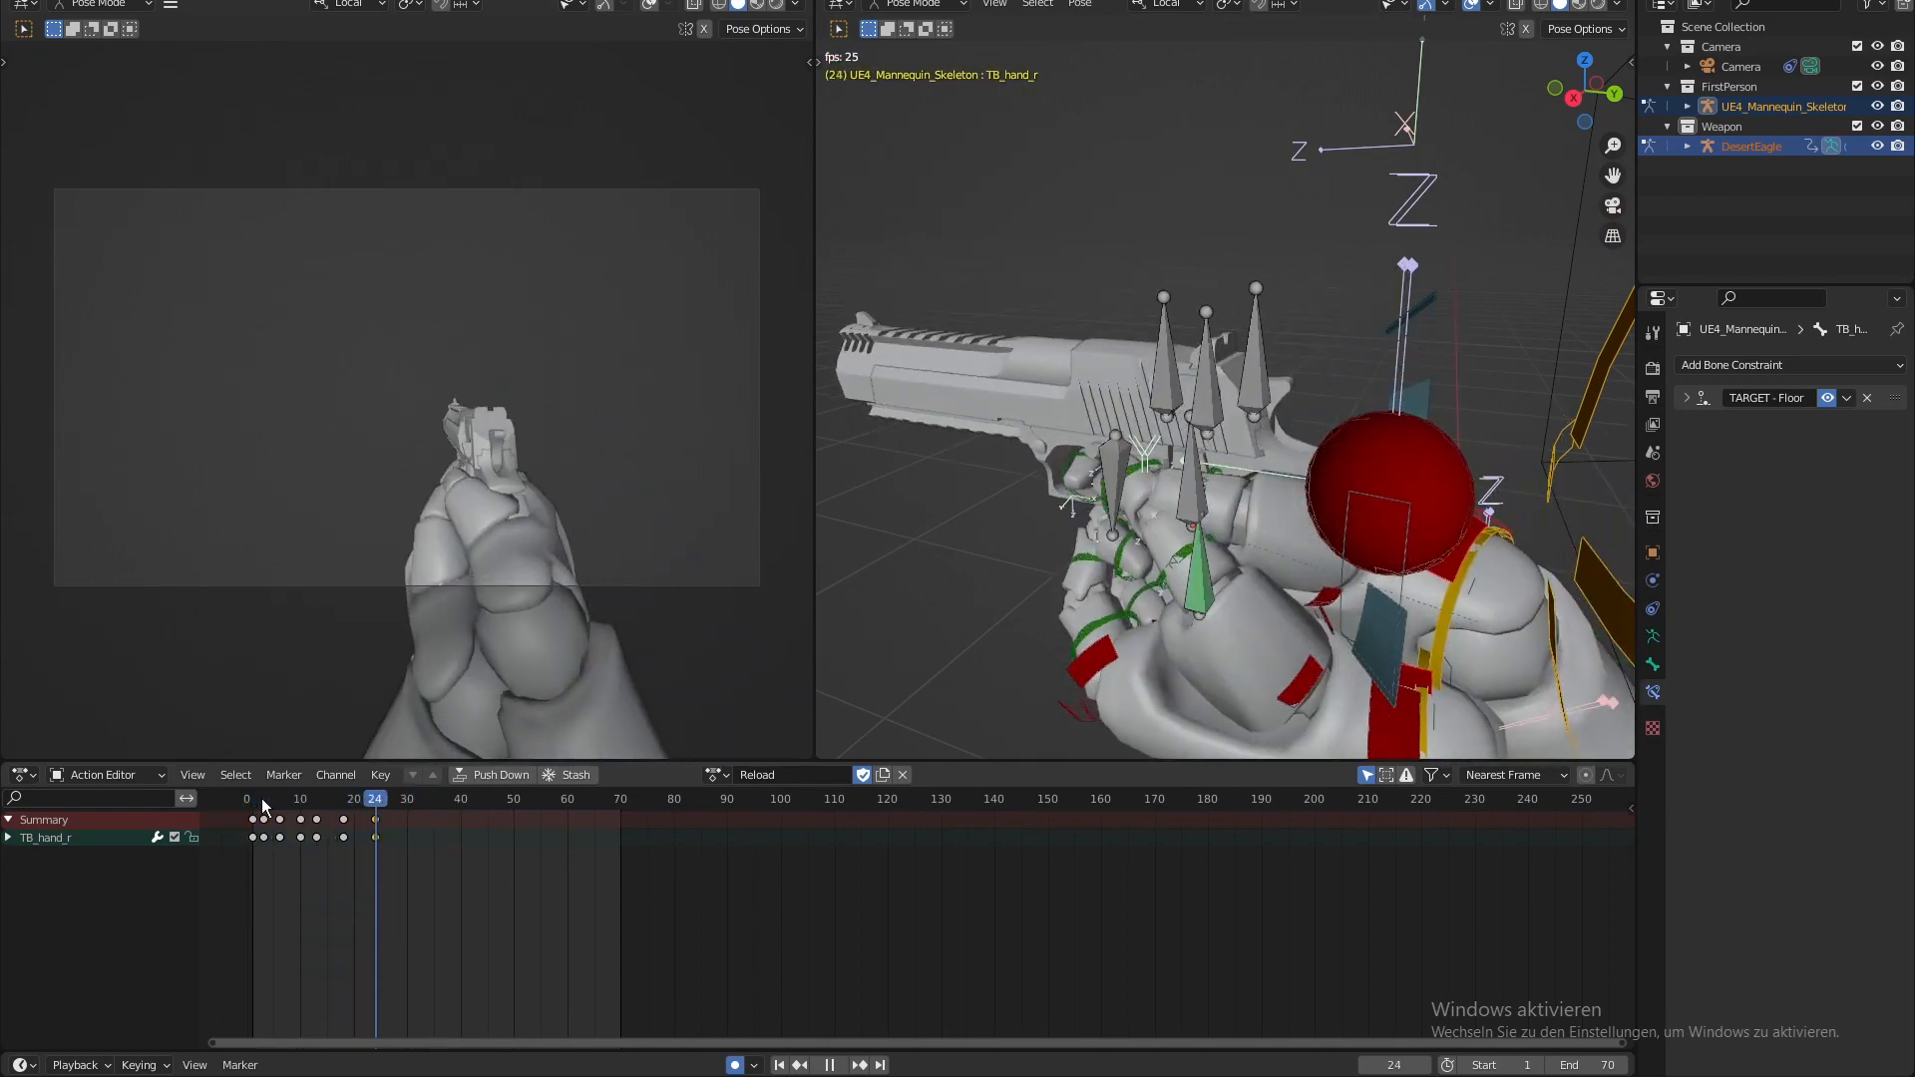
{"action": "left_click", "coordinate": [312, 798]}
{"action": "key", "text": "space"}
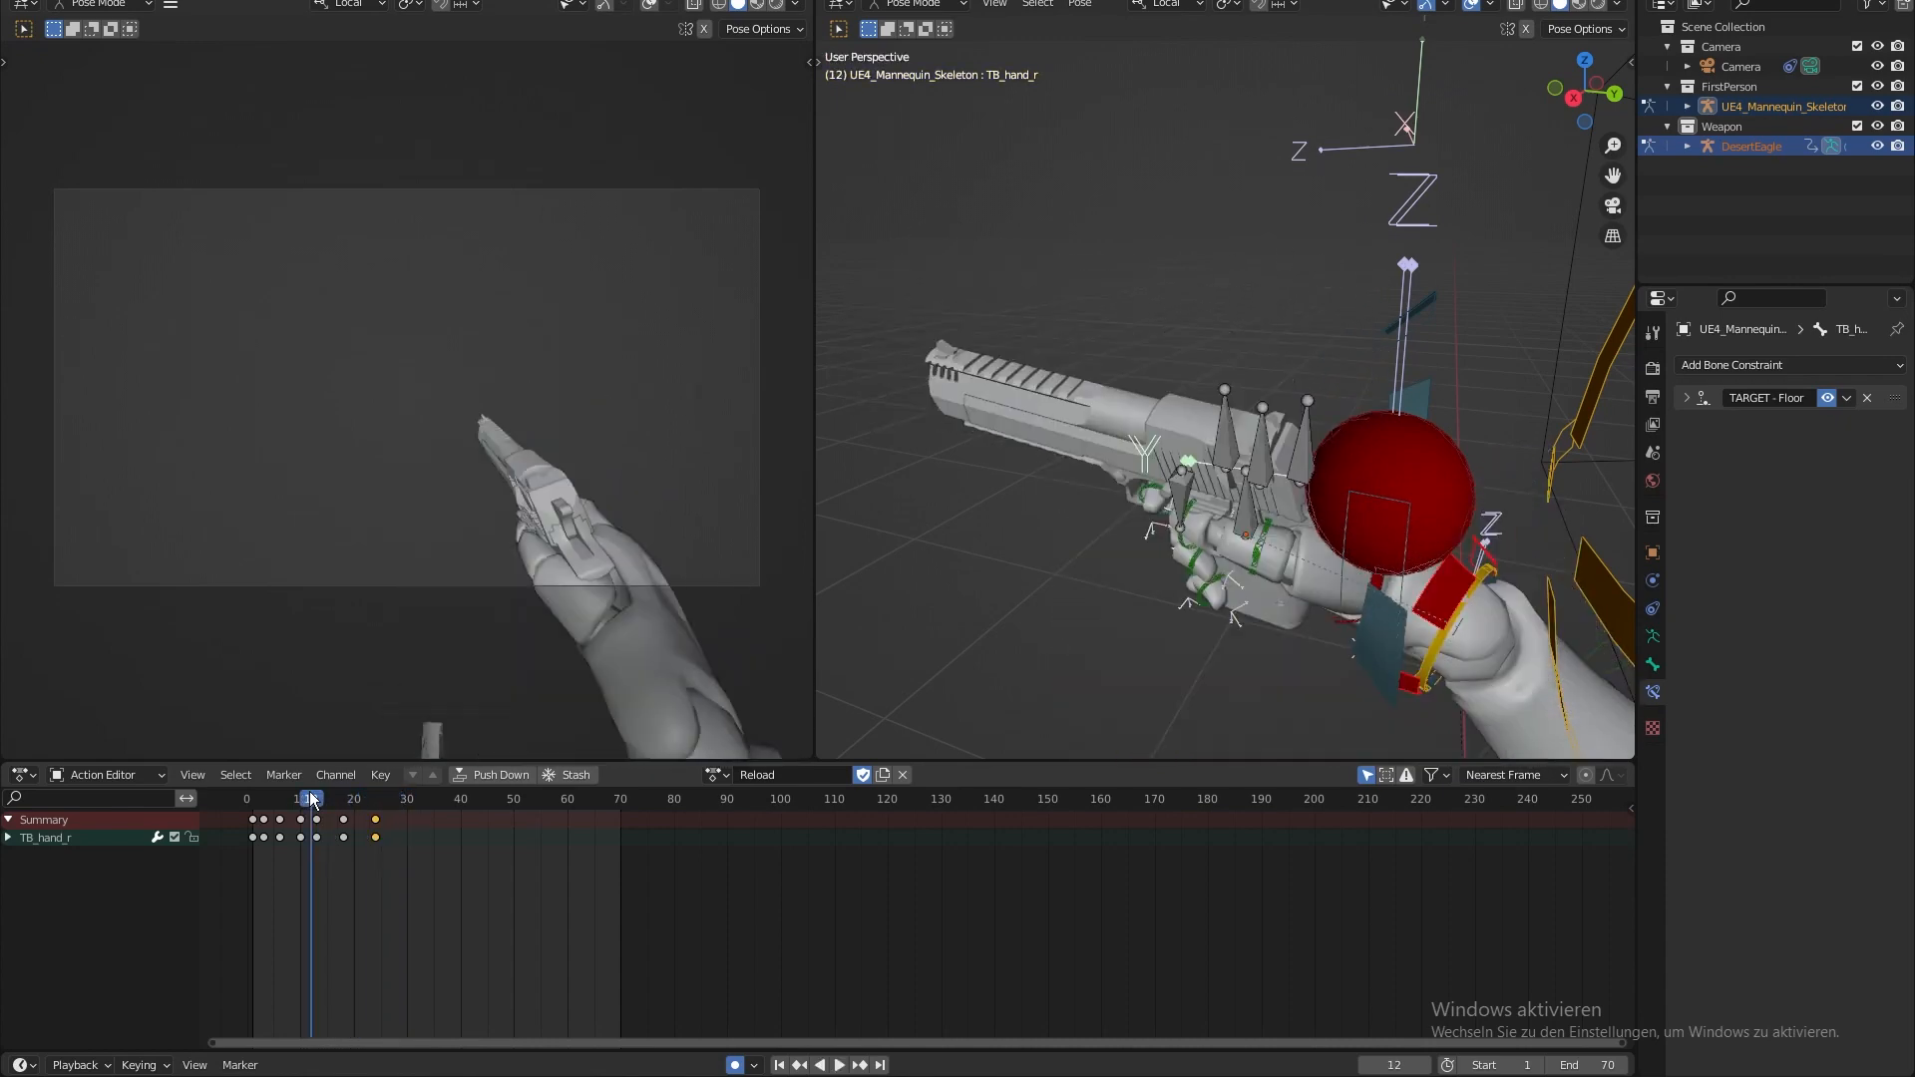
- Move the right hand control's last key to frame 25 and replay the reload several times from its early frames
{"action": "key", "text": "Escape"}
{"action": "key", "text": "space"}
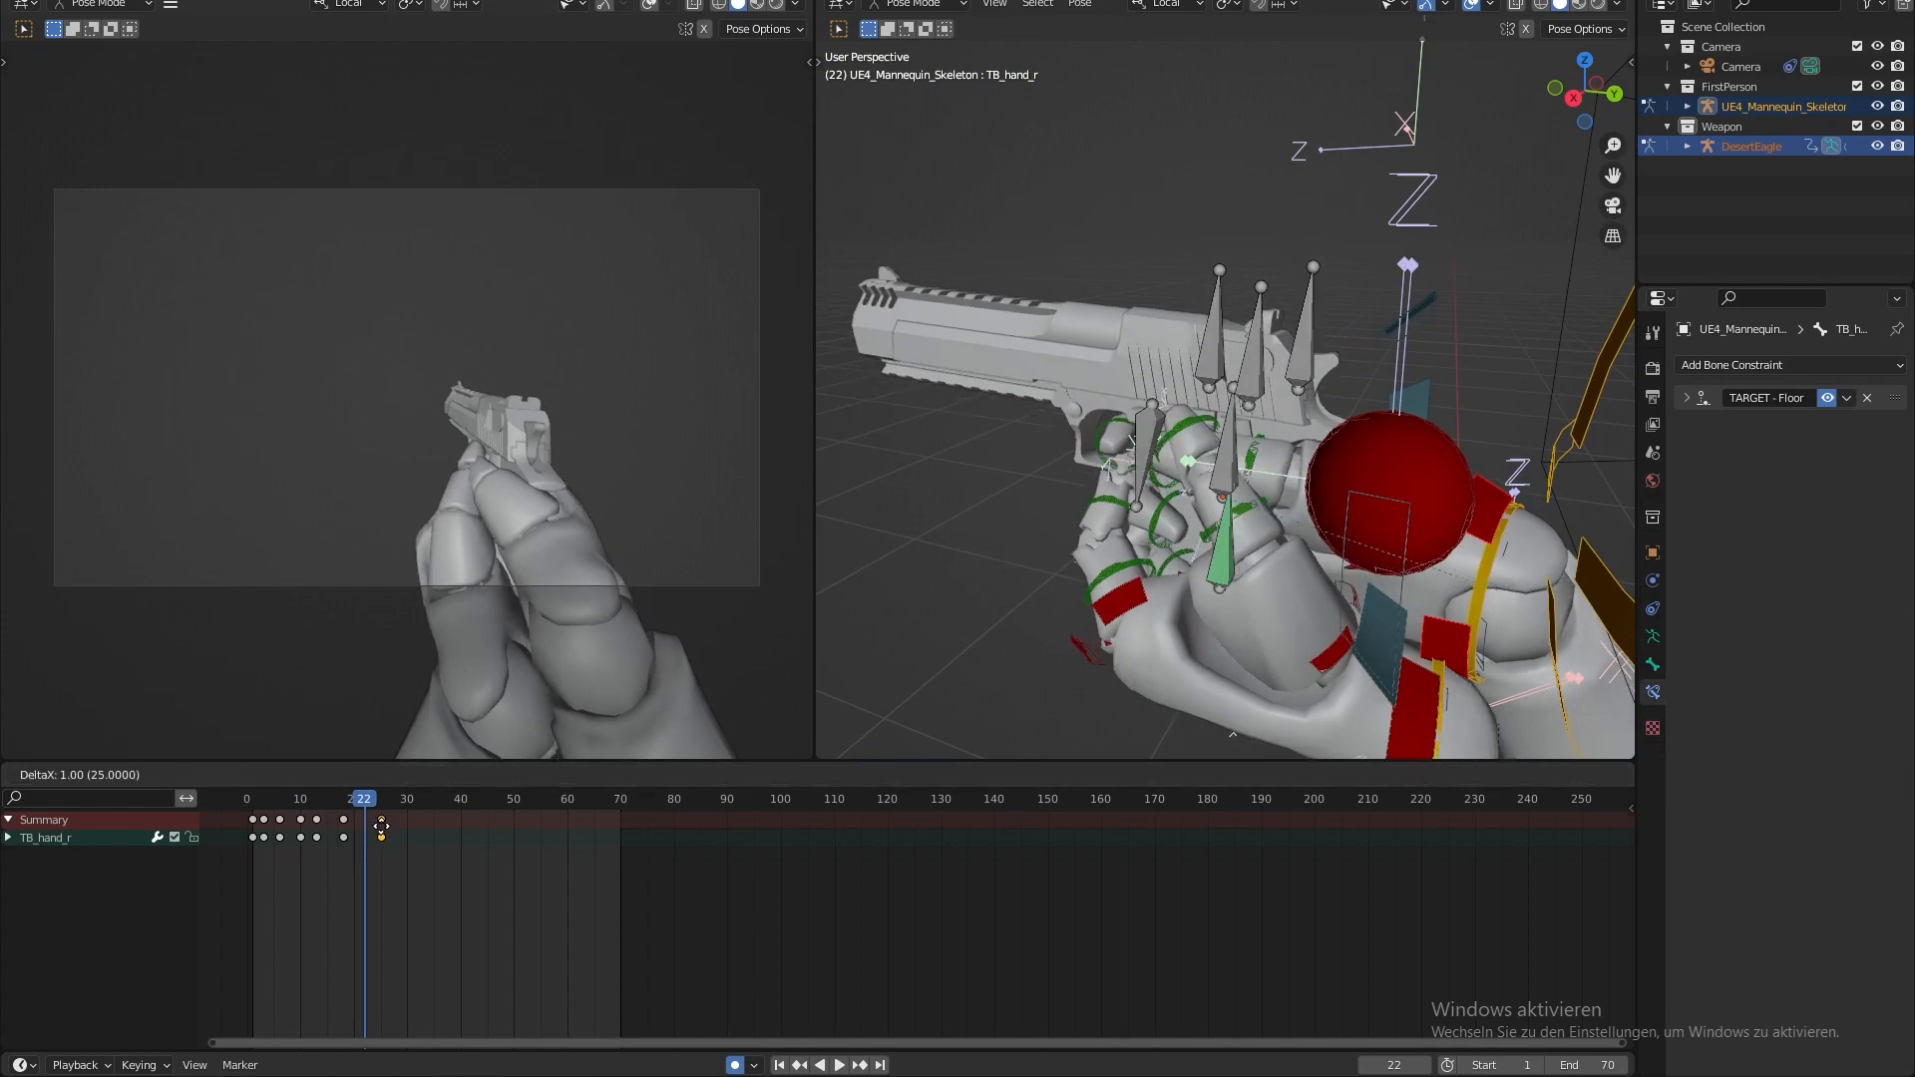
{"action": "middle_click_drag", "start_coordinate": [986, 543], "coordinate": [996, 548], "text": "shift"}
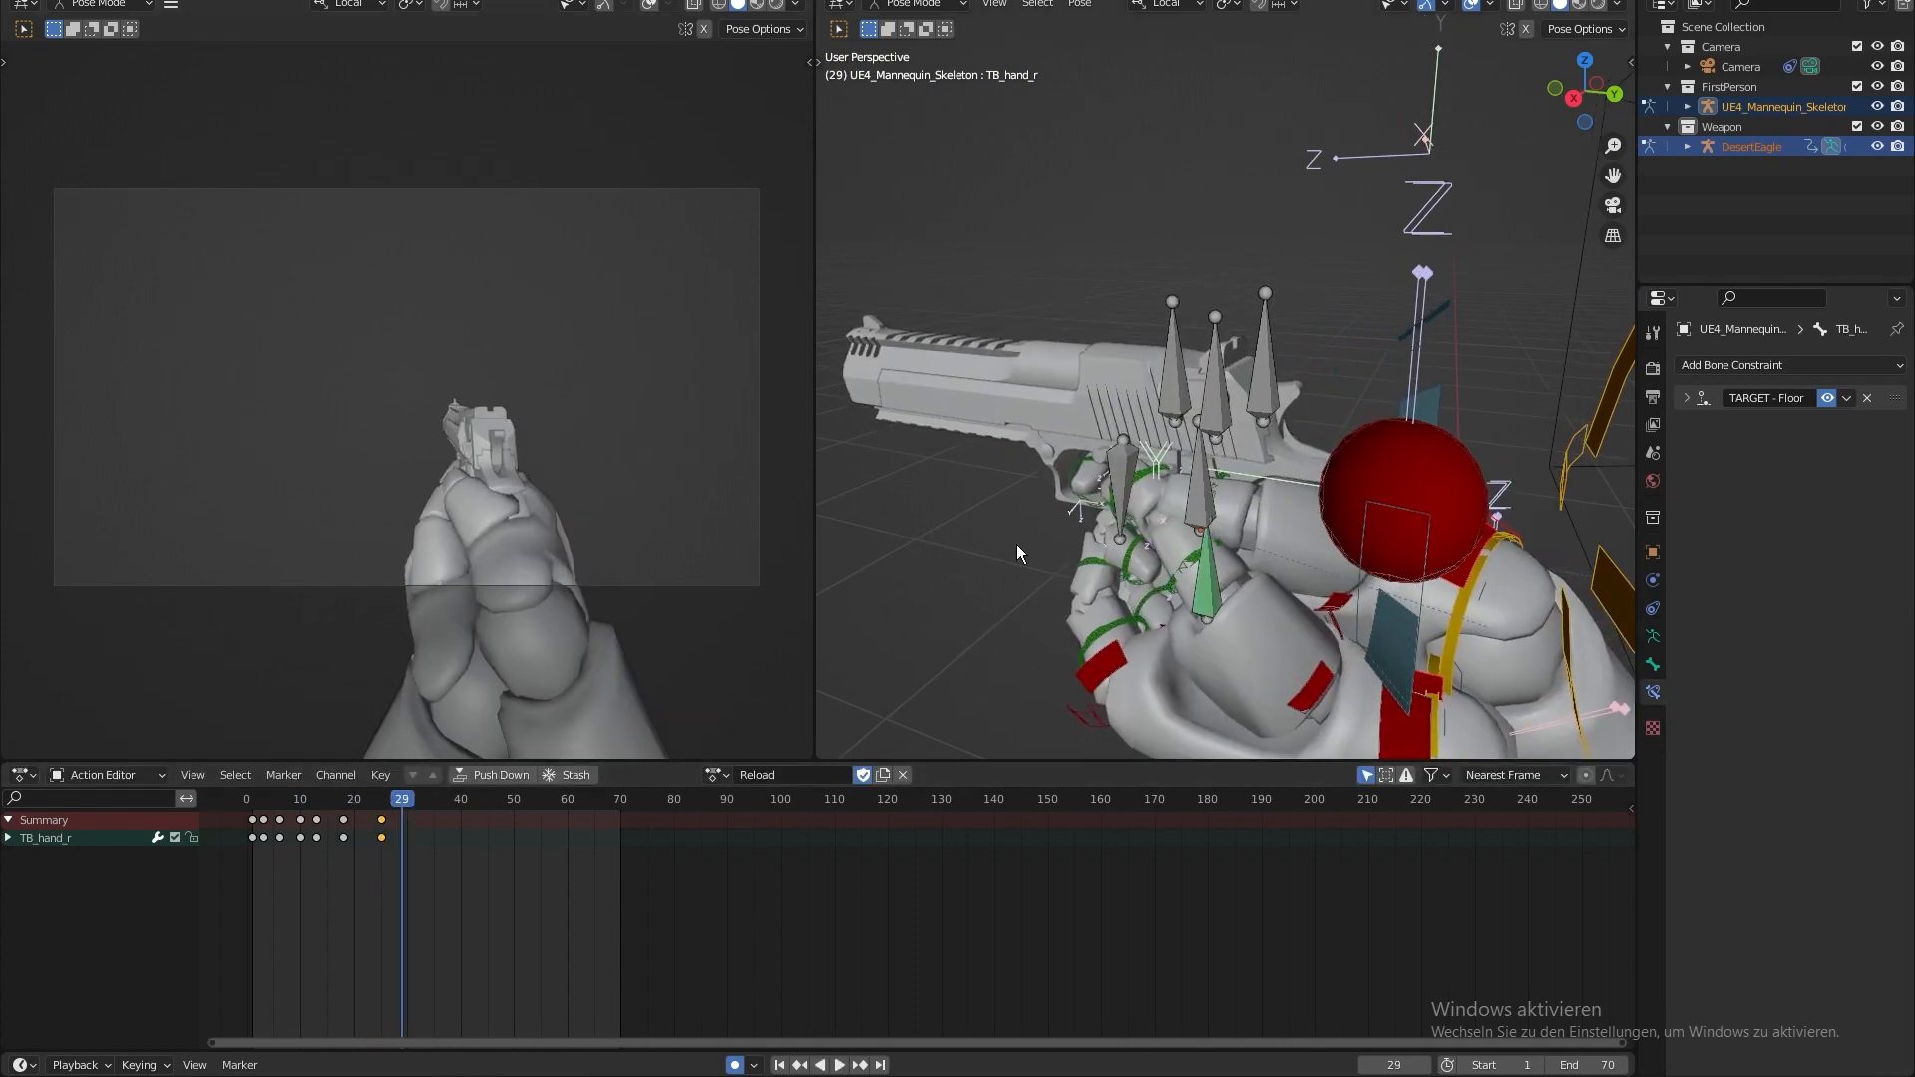
{"action": "left_click", "coordinate": [267, 799]}
{"action": "key", "text": "space"}
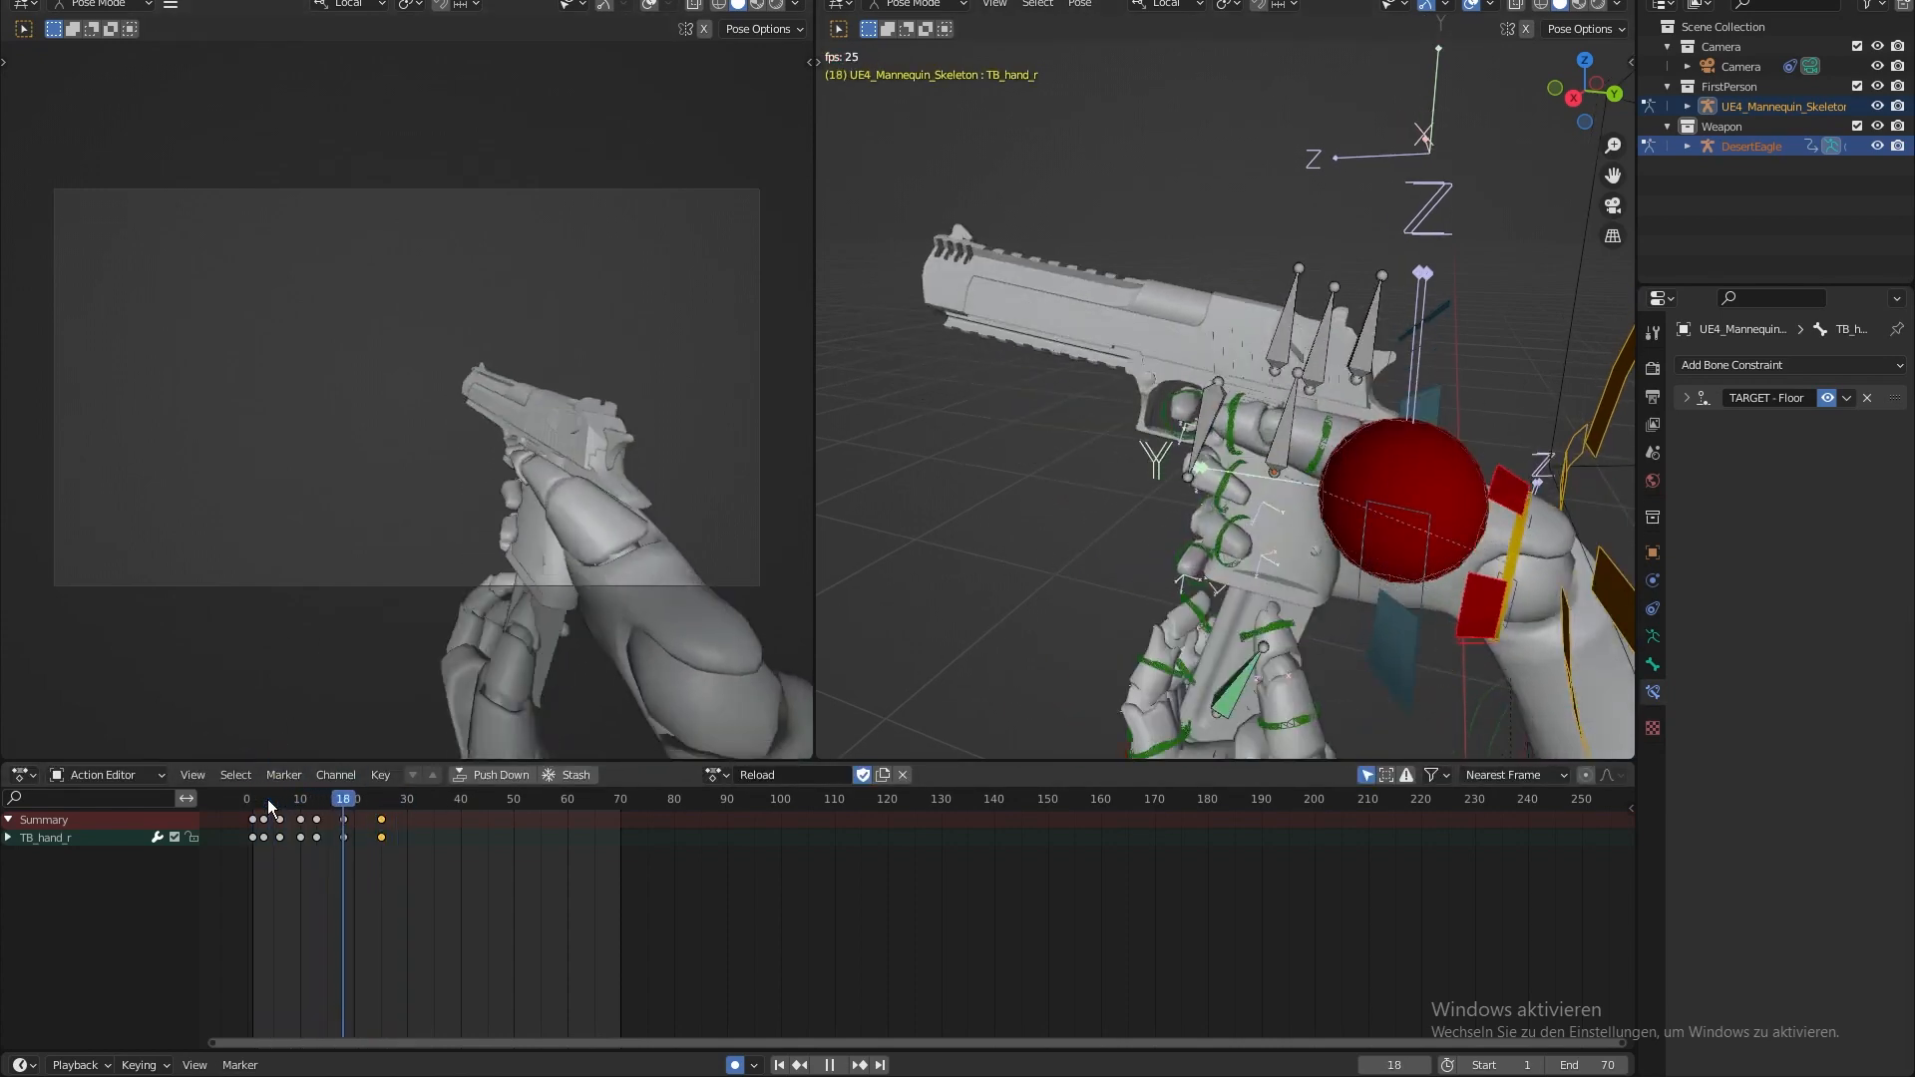
{"action": "left_click", "coordinate": [267, 799]}
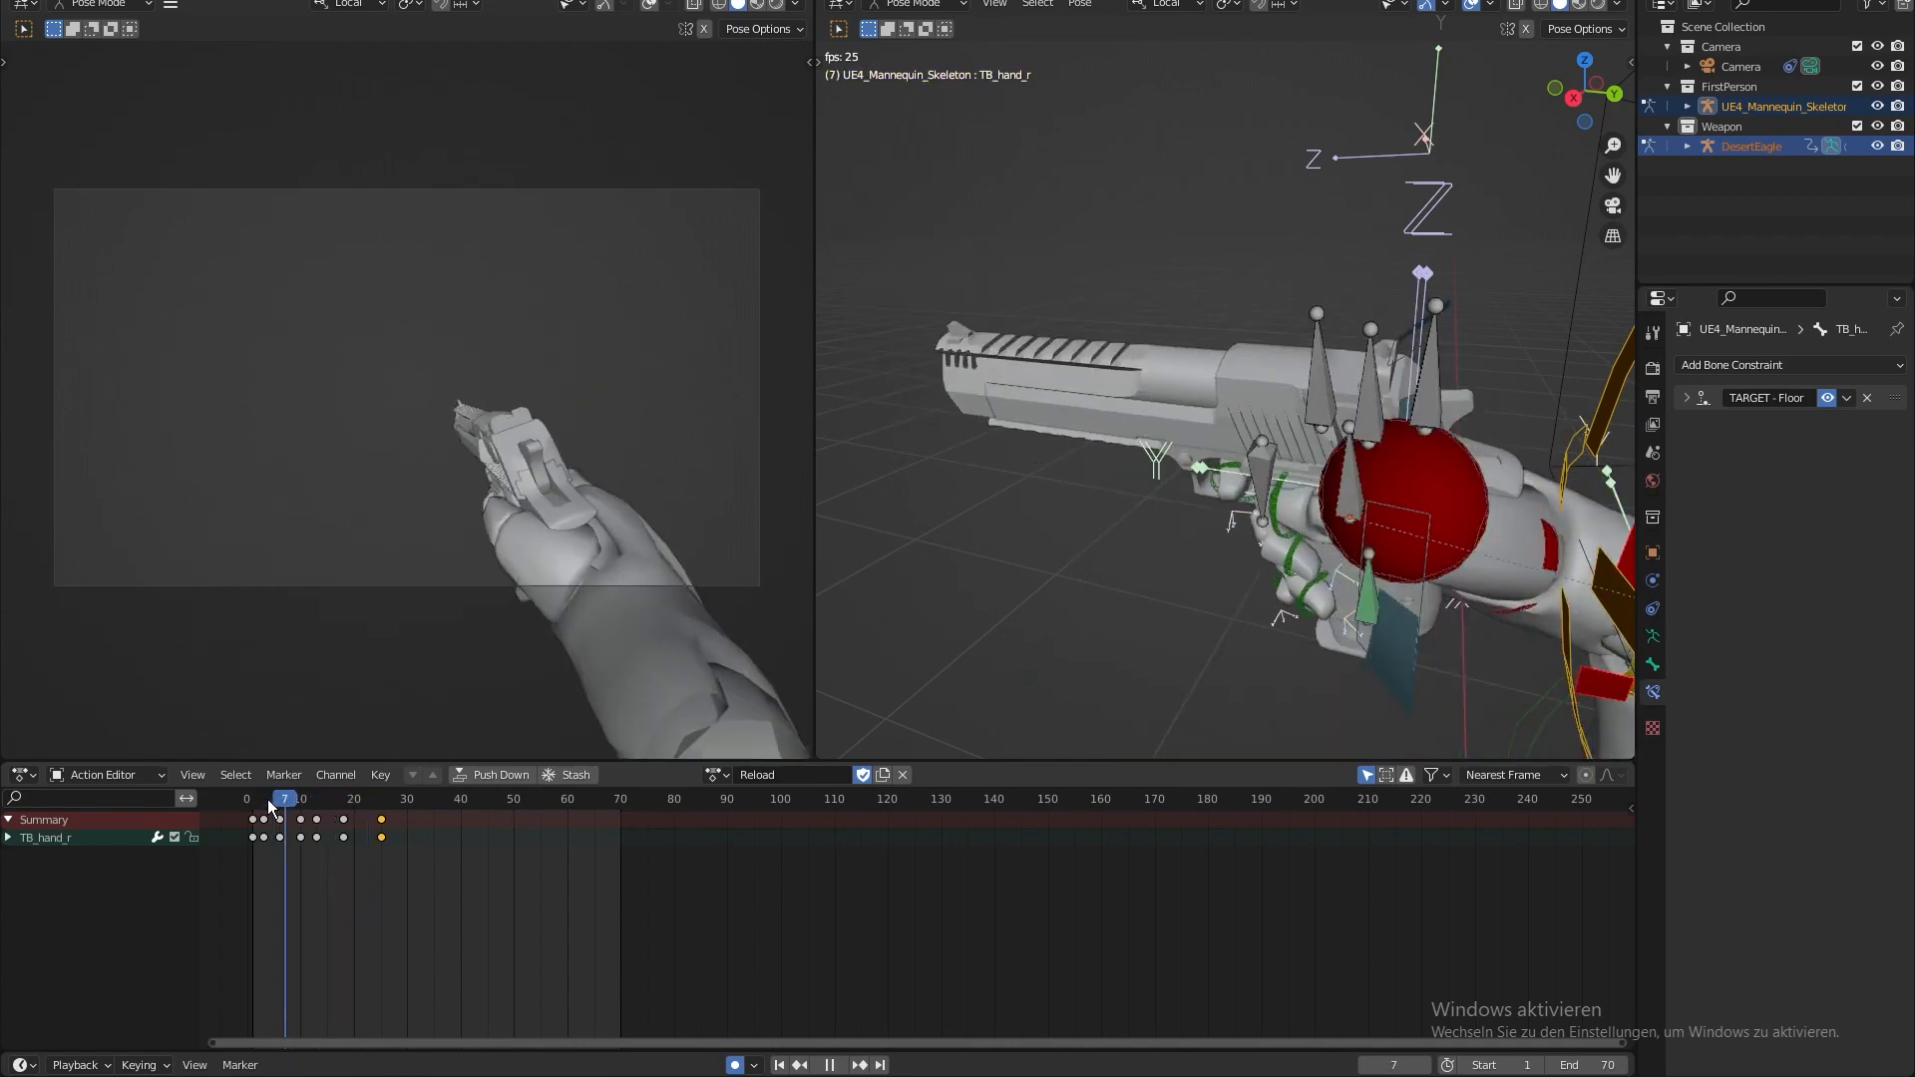
{"action": "key", "text": "Escape"}
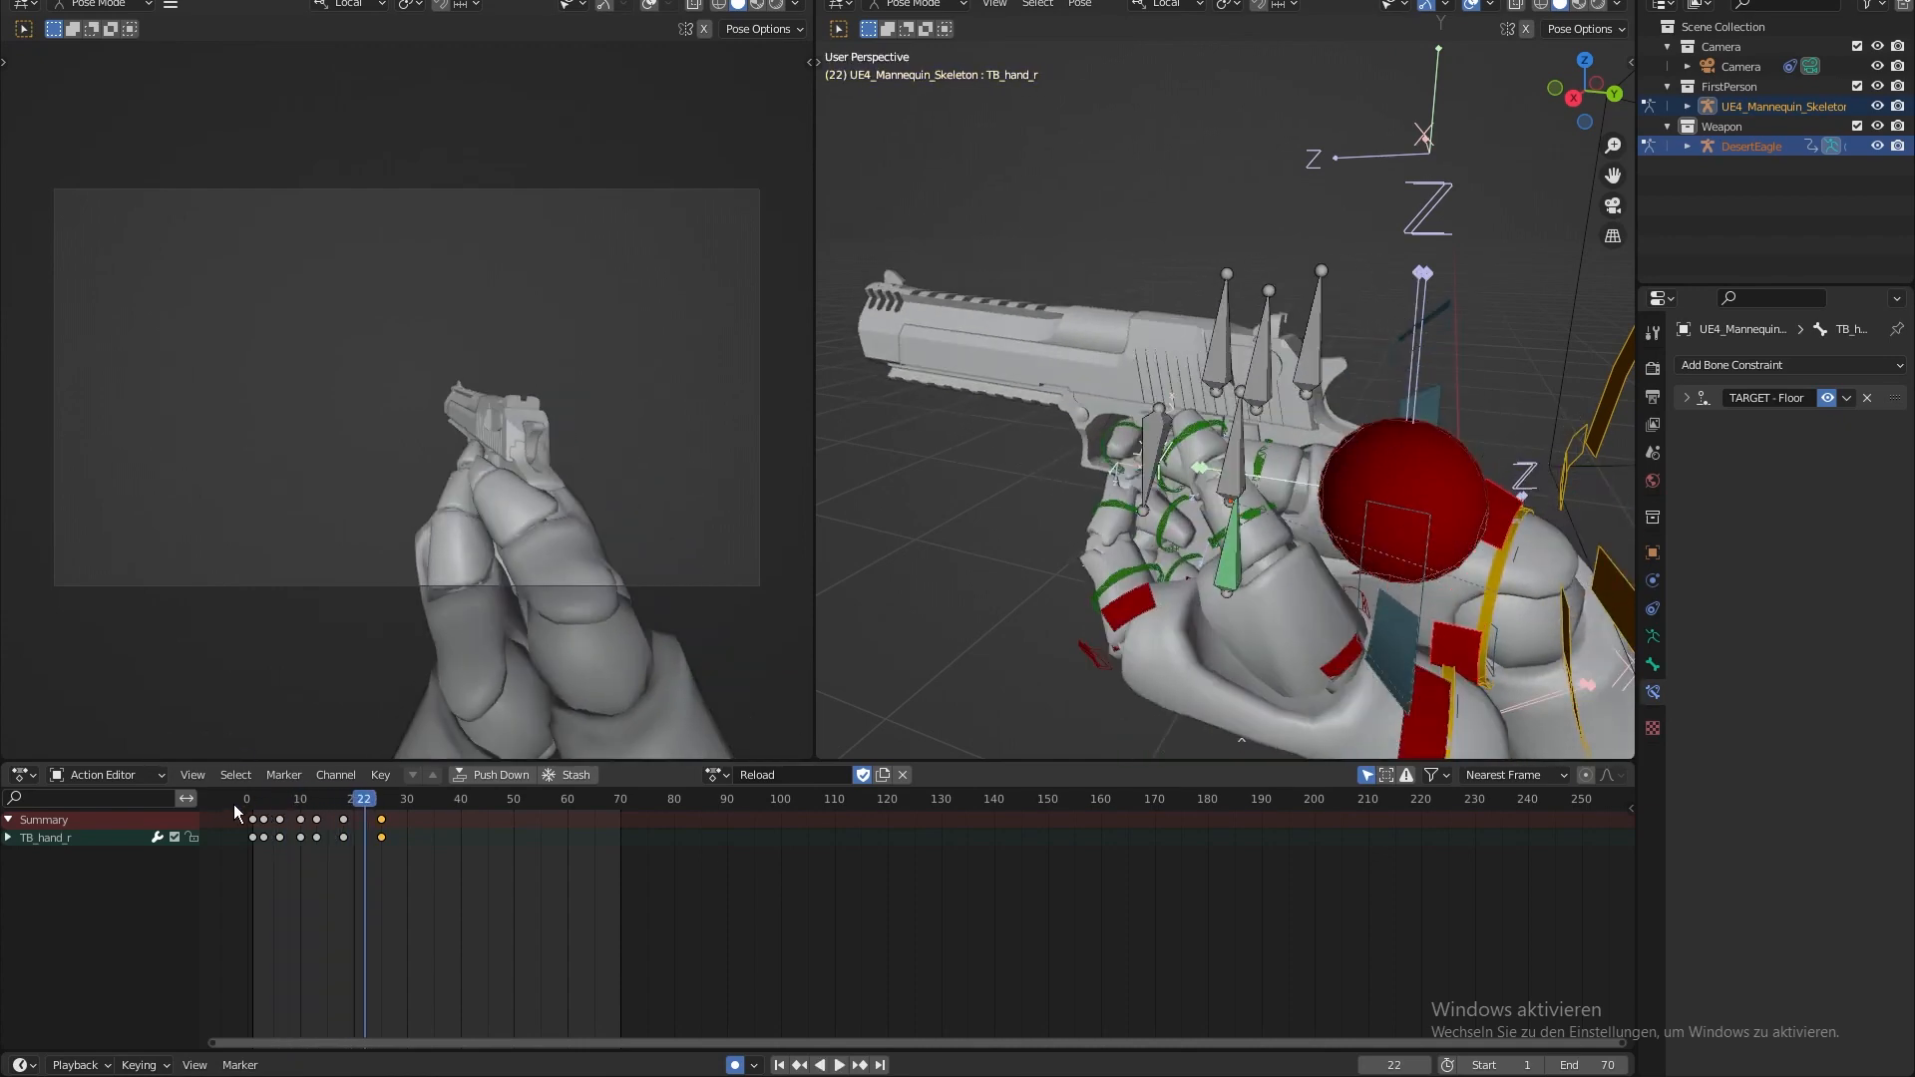
{"action": "left_click", "coordinate": [253, 802]}
{"action": "key", "text": "space"}
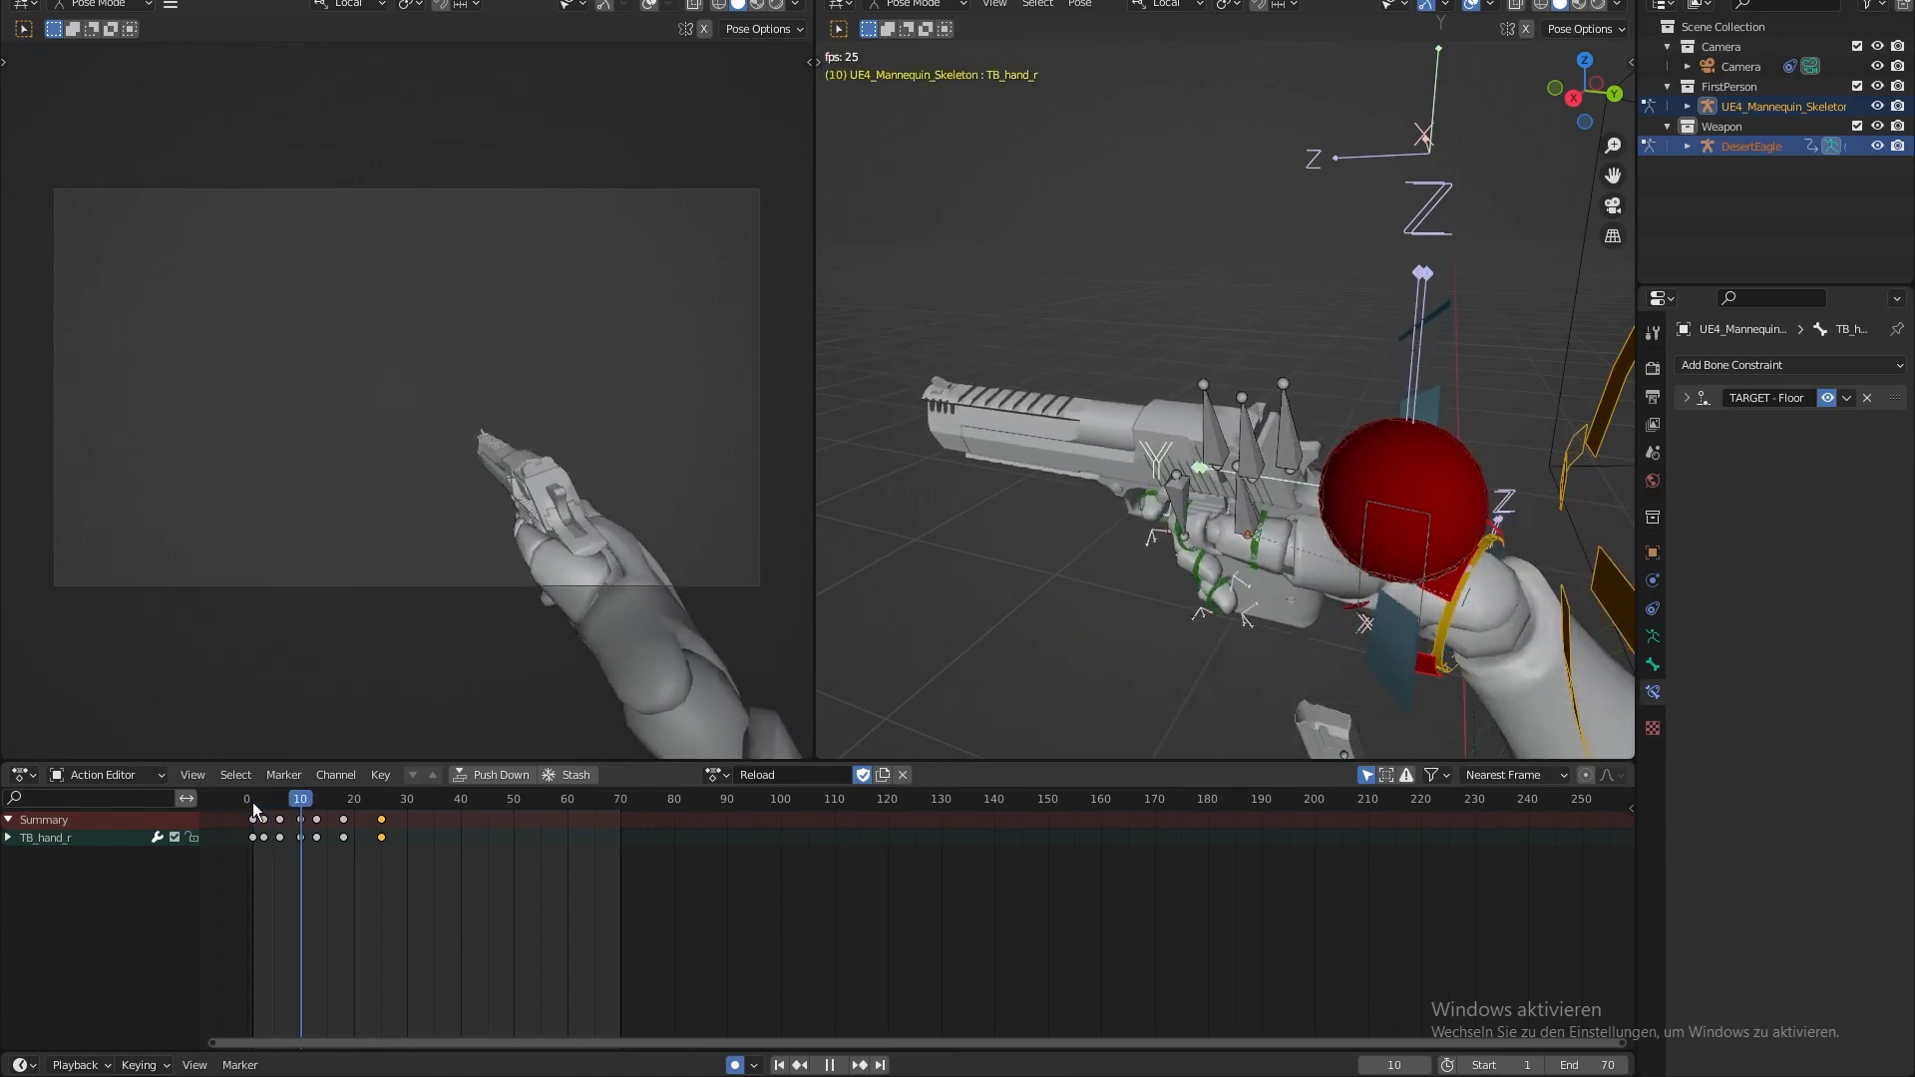
{"action": "left_click", "coordinate": [253, 802]}
{"action": "key", "text": "space"}
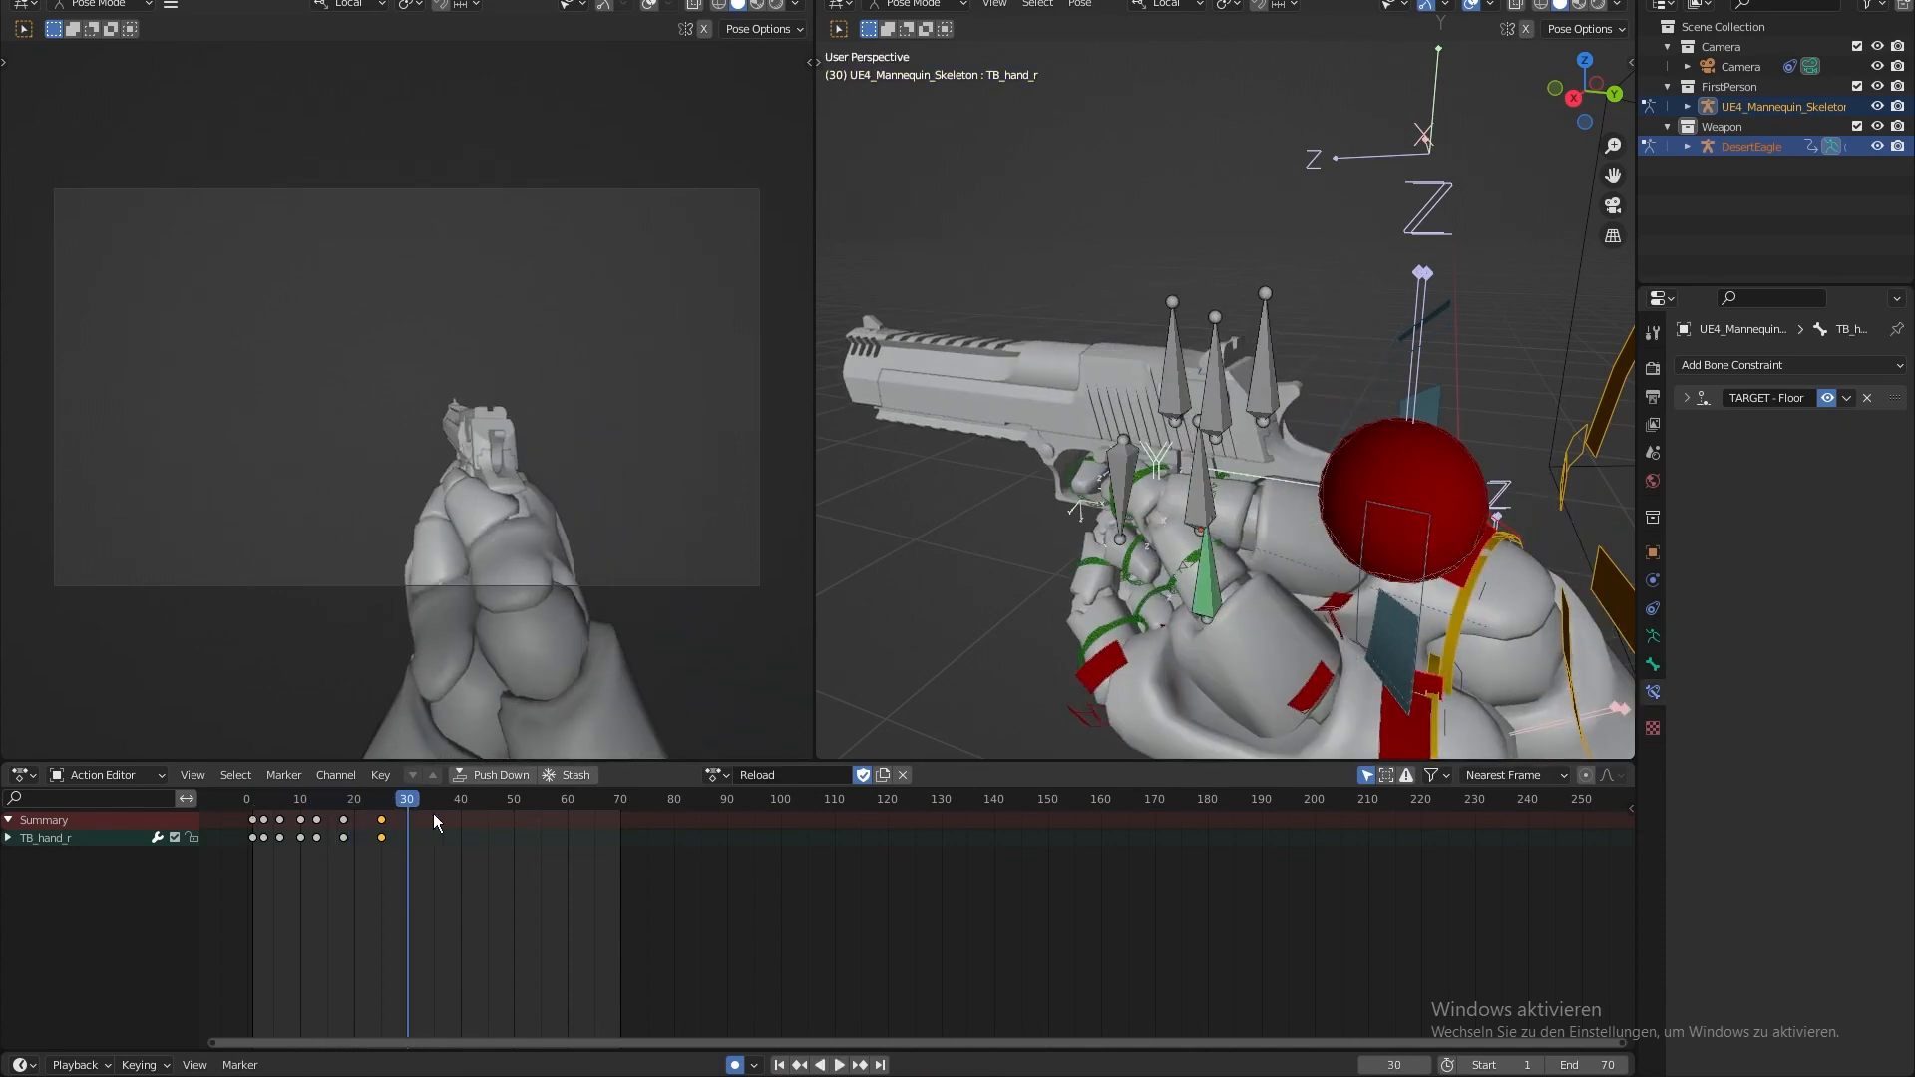
- At frame 30, rotate the right hand control and lower it slightly in the side view, and adjust its tilt from the front
{"action": "mouse_move", "coordinate": [385, 804]}
{"action": "left_mouse_down"}
{"action": "mouse_move", "coordinate": [350, 803]}
{"action": "mouse_move", "coordinate": [409, 799]}
{"action": "left_mouse_up"}
{"action": "key", "text": "KP_3"}
{"action": "middle_click_drag", "start_coordinate": [953, 389], "coordinate": [1034, 325], "text": "shift"}
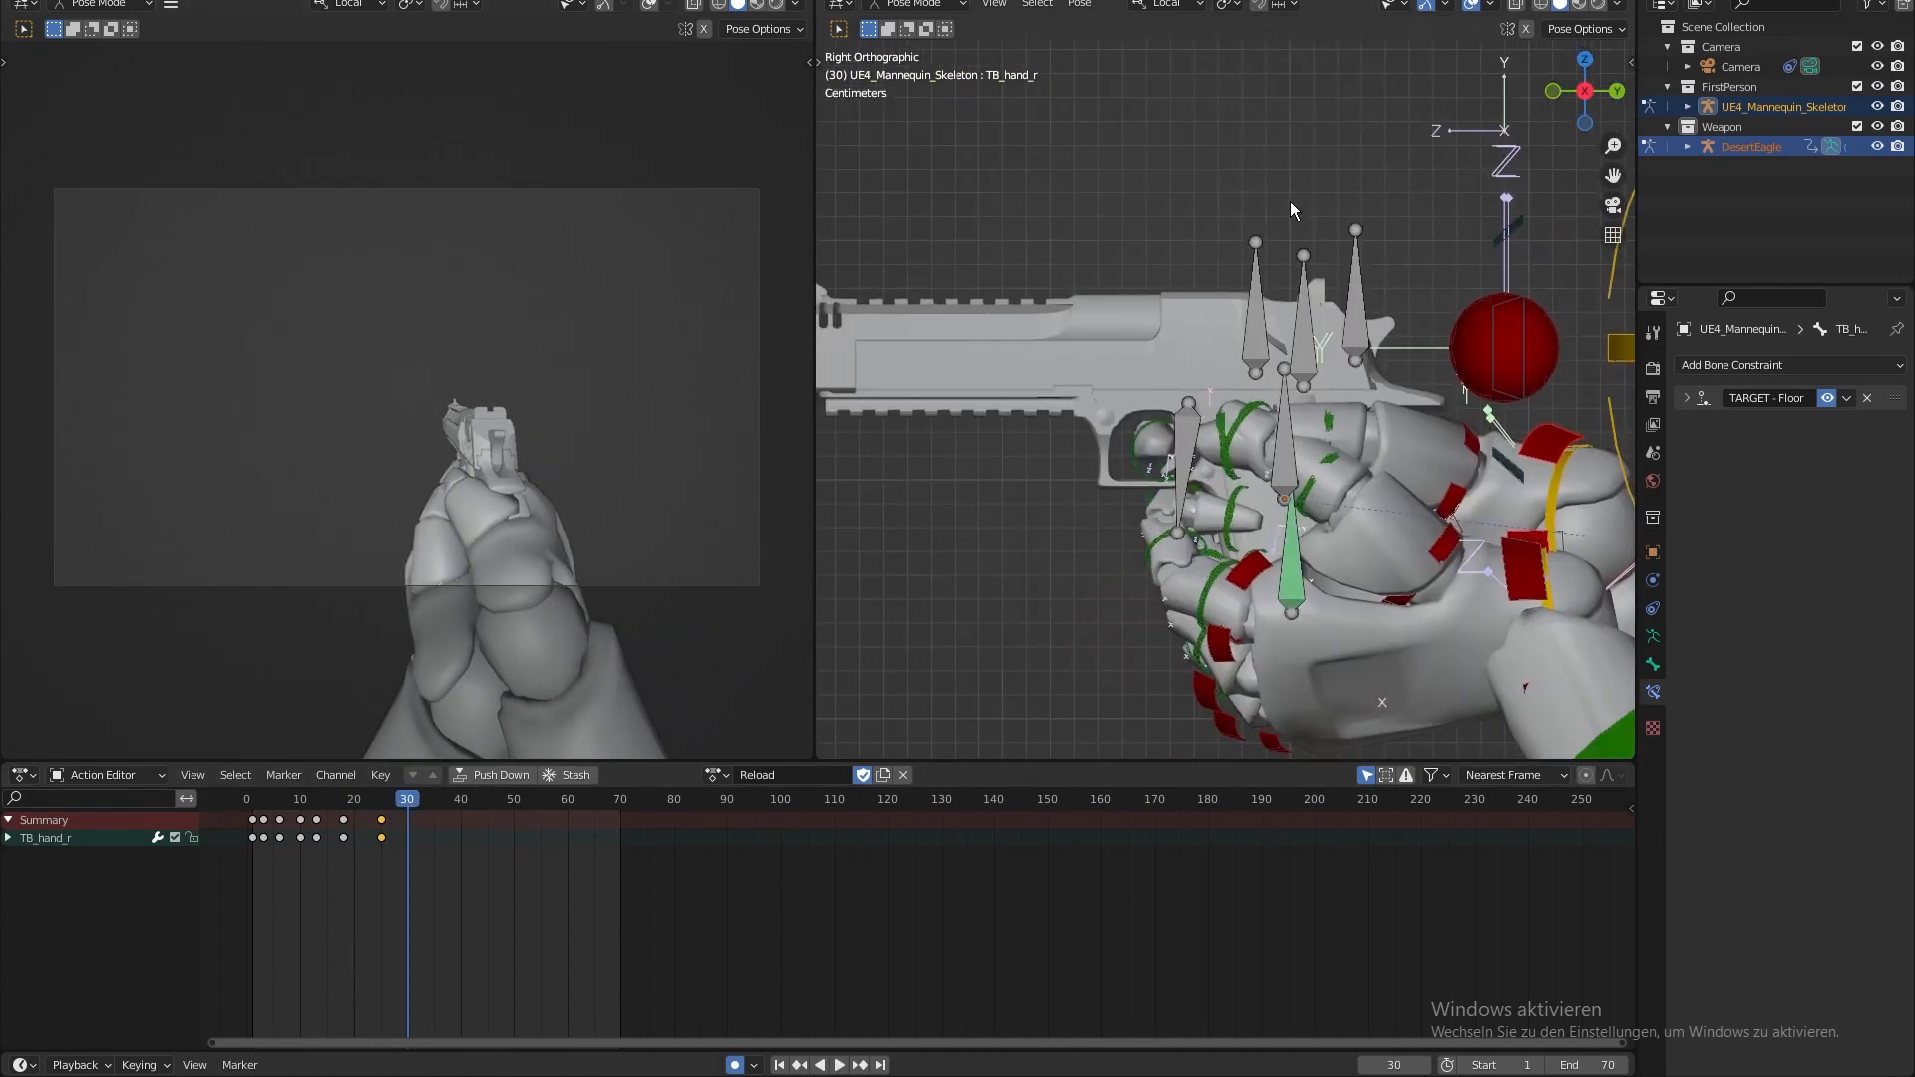
{"action": "key", "text": "r"}
{"action": "left_click", "coordinate": [1267, 193]}
{"action": "key", "text": "g"}
{"action": "right_click", "coordinate": [1257, 200]}
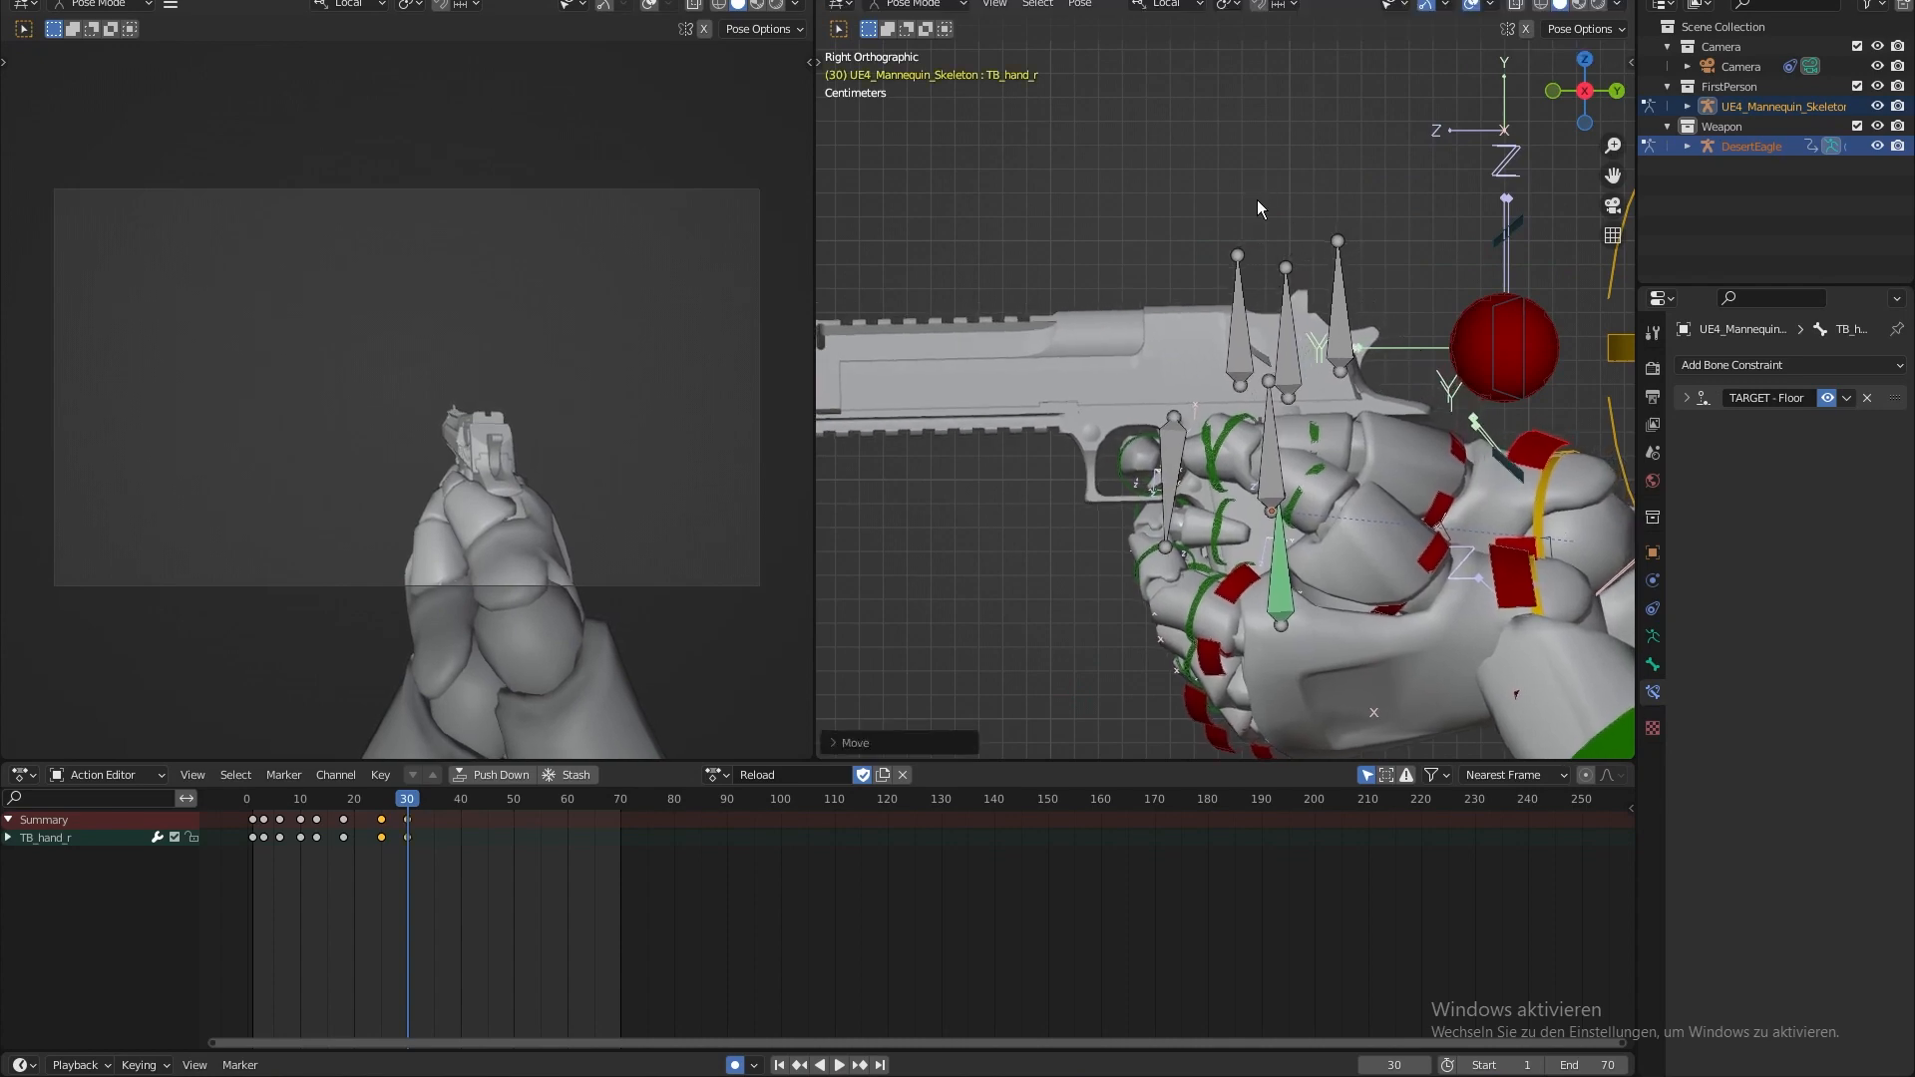
{"action": "key", "text": "KP_1"}
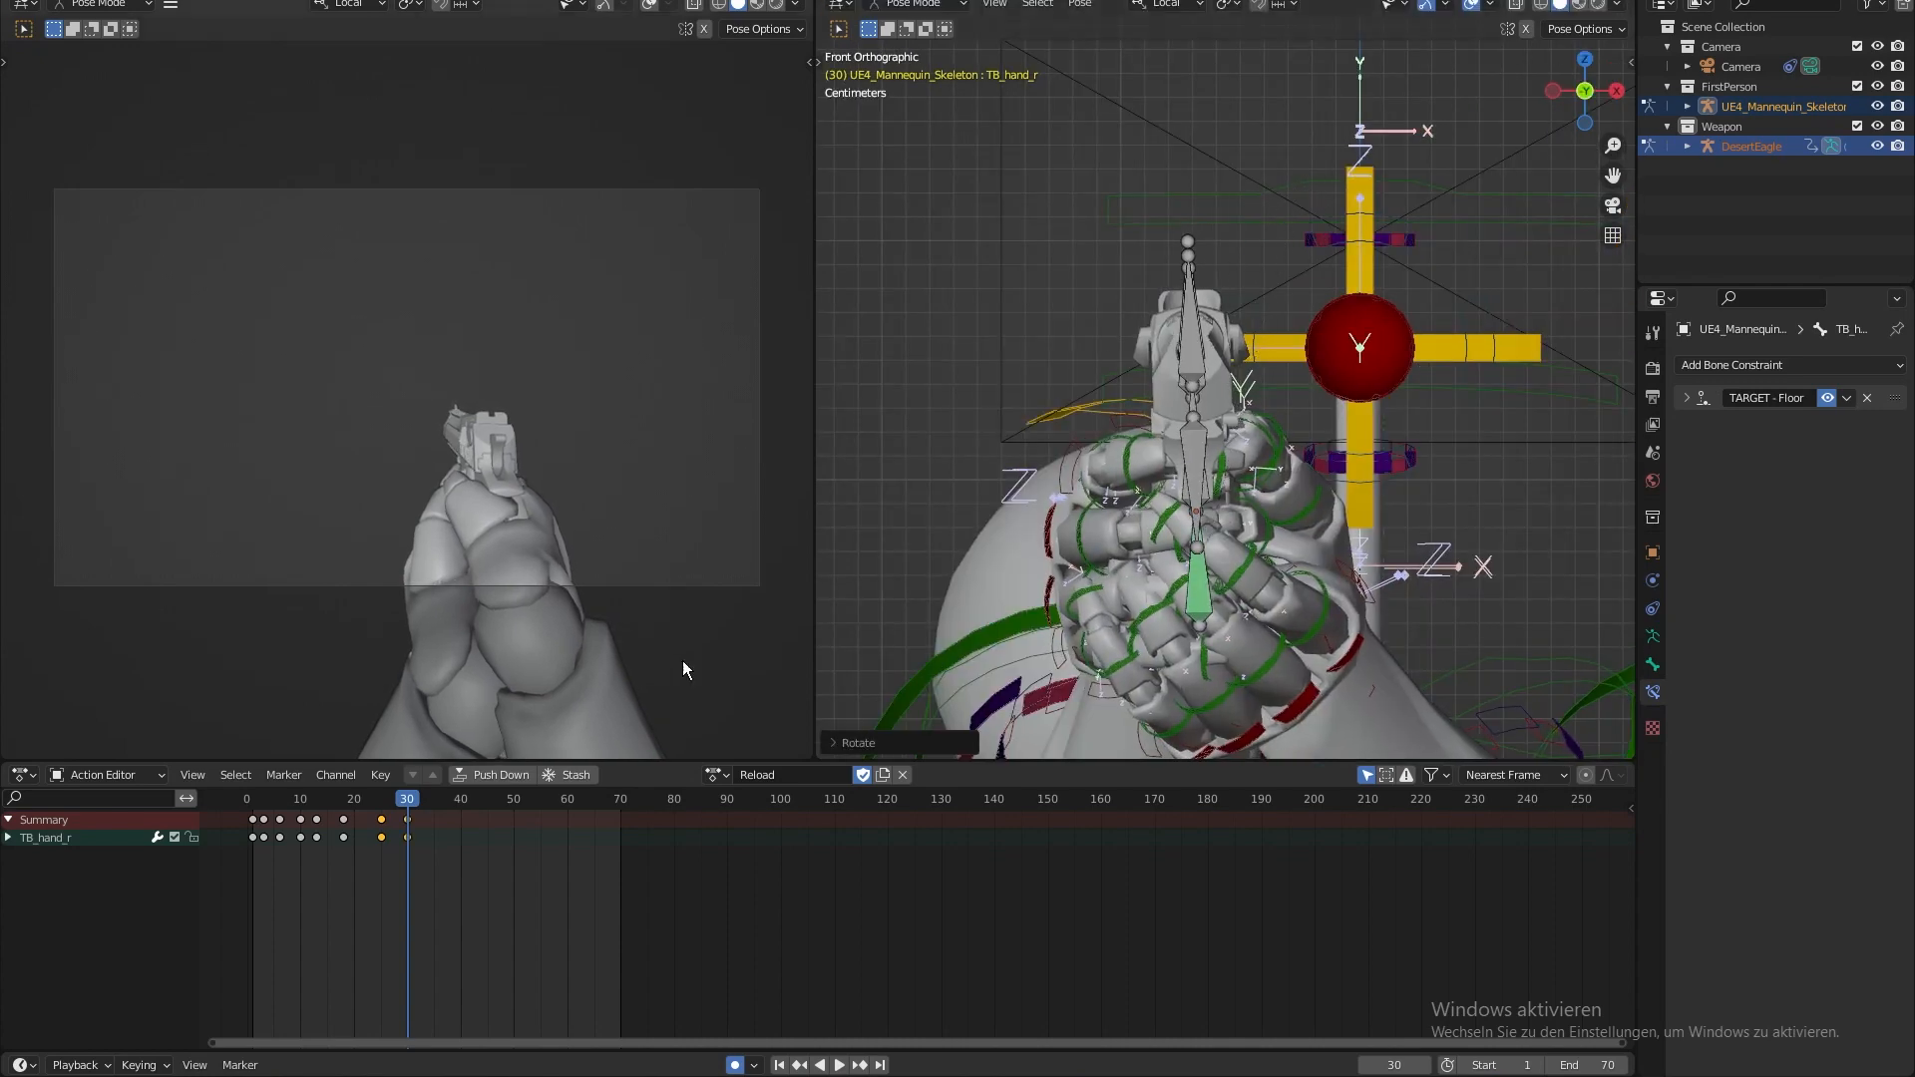
- At frame 36, nudge and rotate the right hand control in the front view, and shift it slightly in the side view
{"action": "left_click_drag", "start_coordinate": [435, 800], "coordinate": [440, 800]}
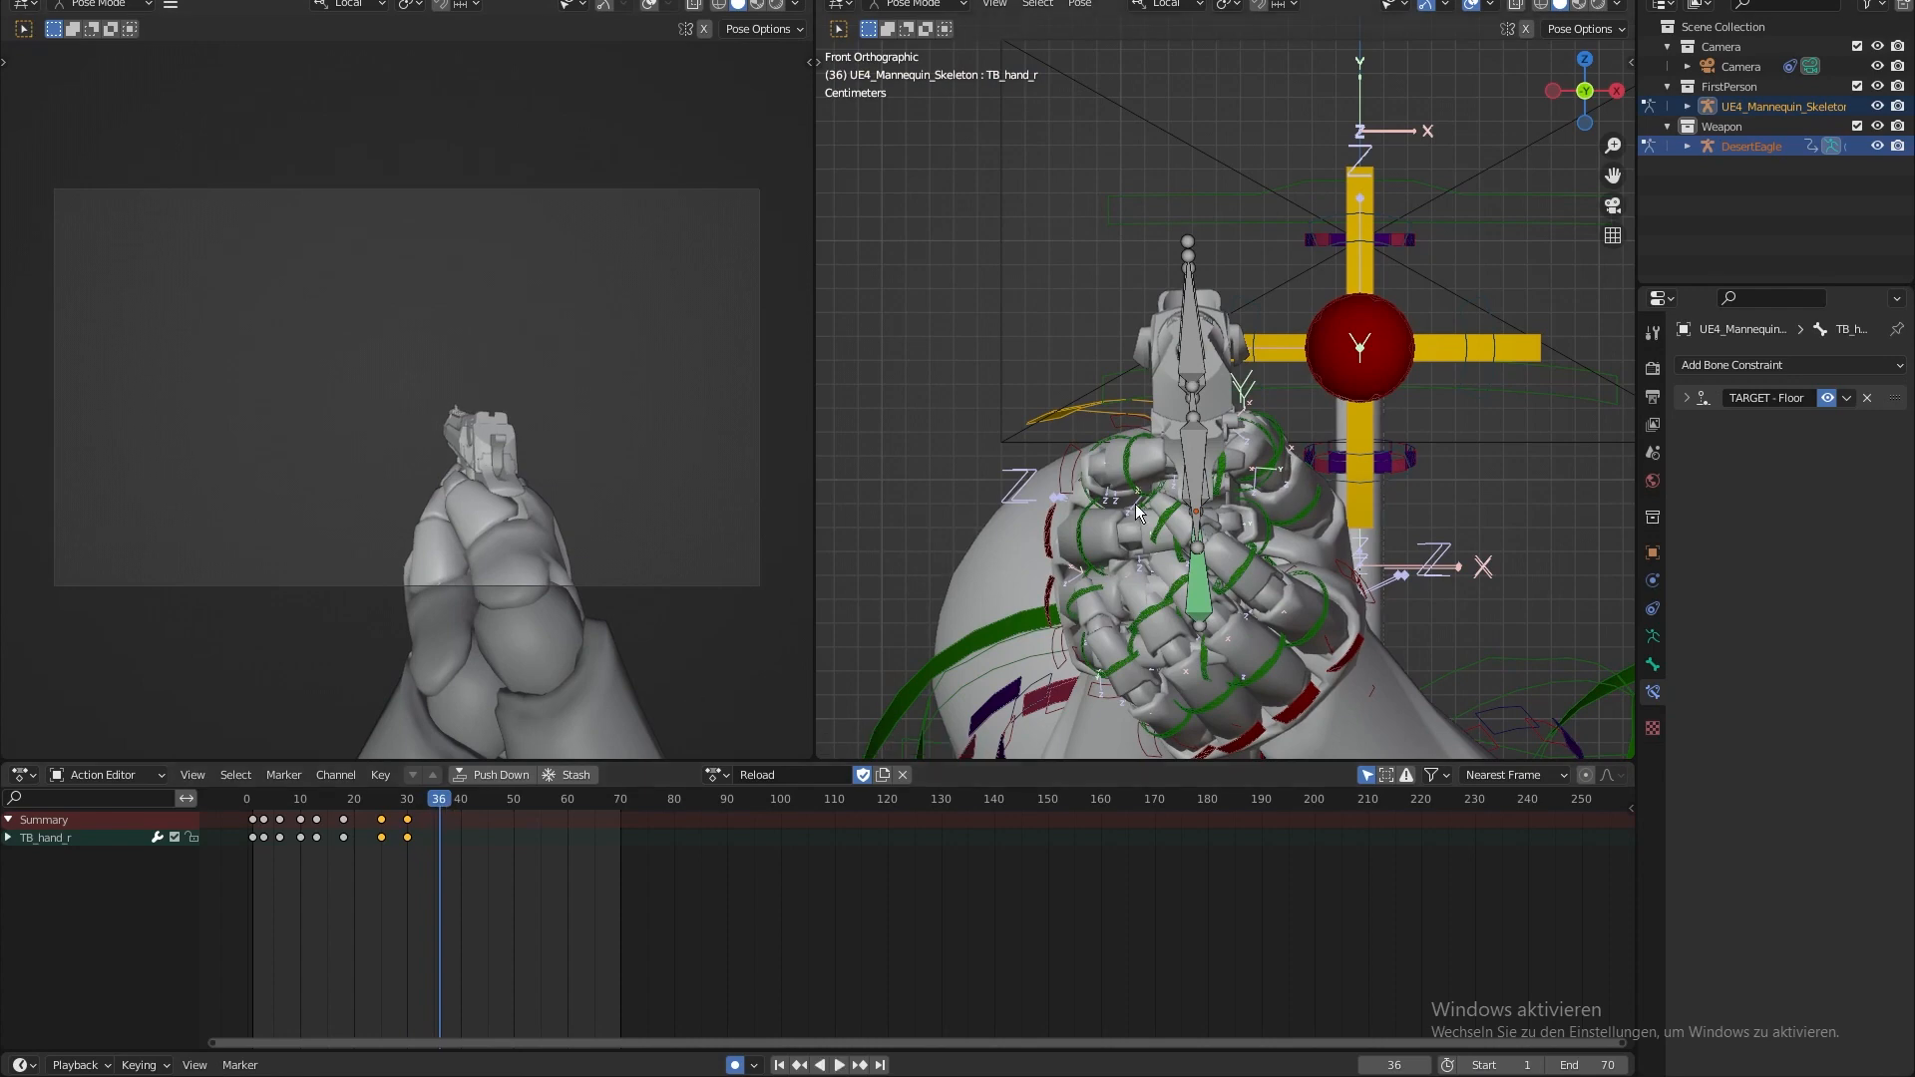
{"action": "key", "text": "g"}
{"action": "left_click", "coordinate": [1278, 253]}
{"action": "key", "text": "r"}
{"action": "left_click", "coordinate": [1284, 255]}
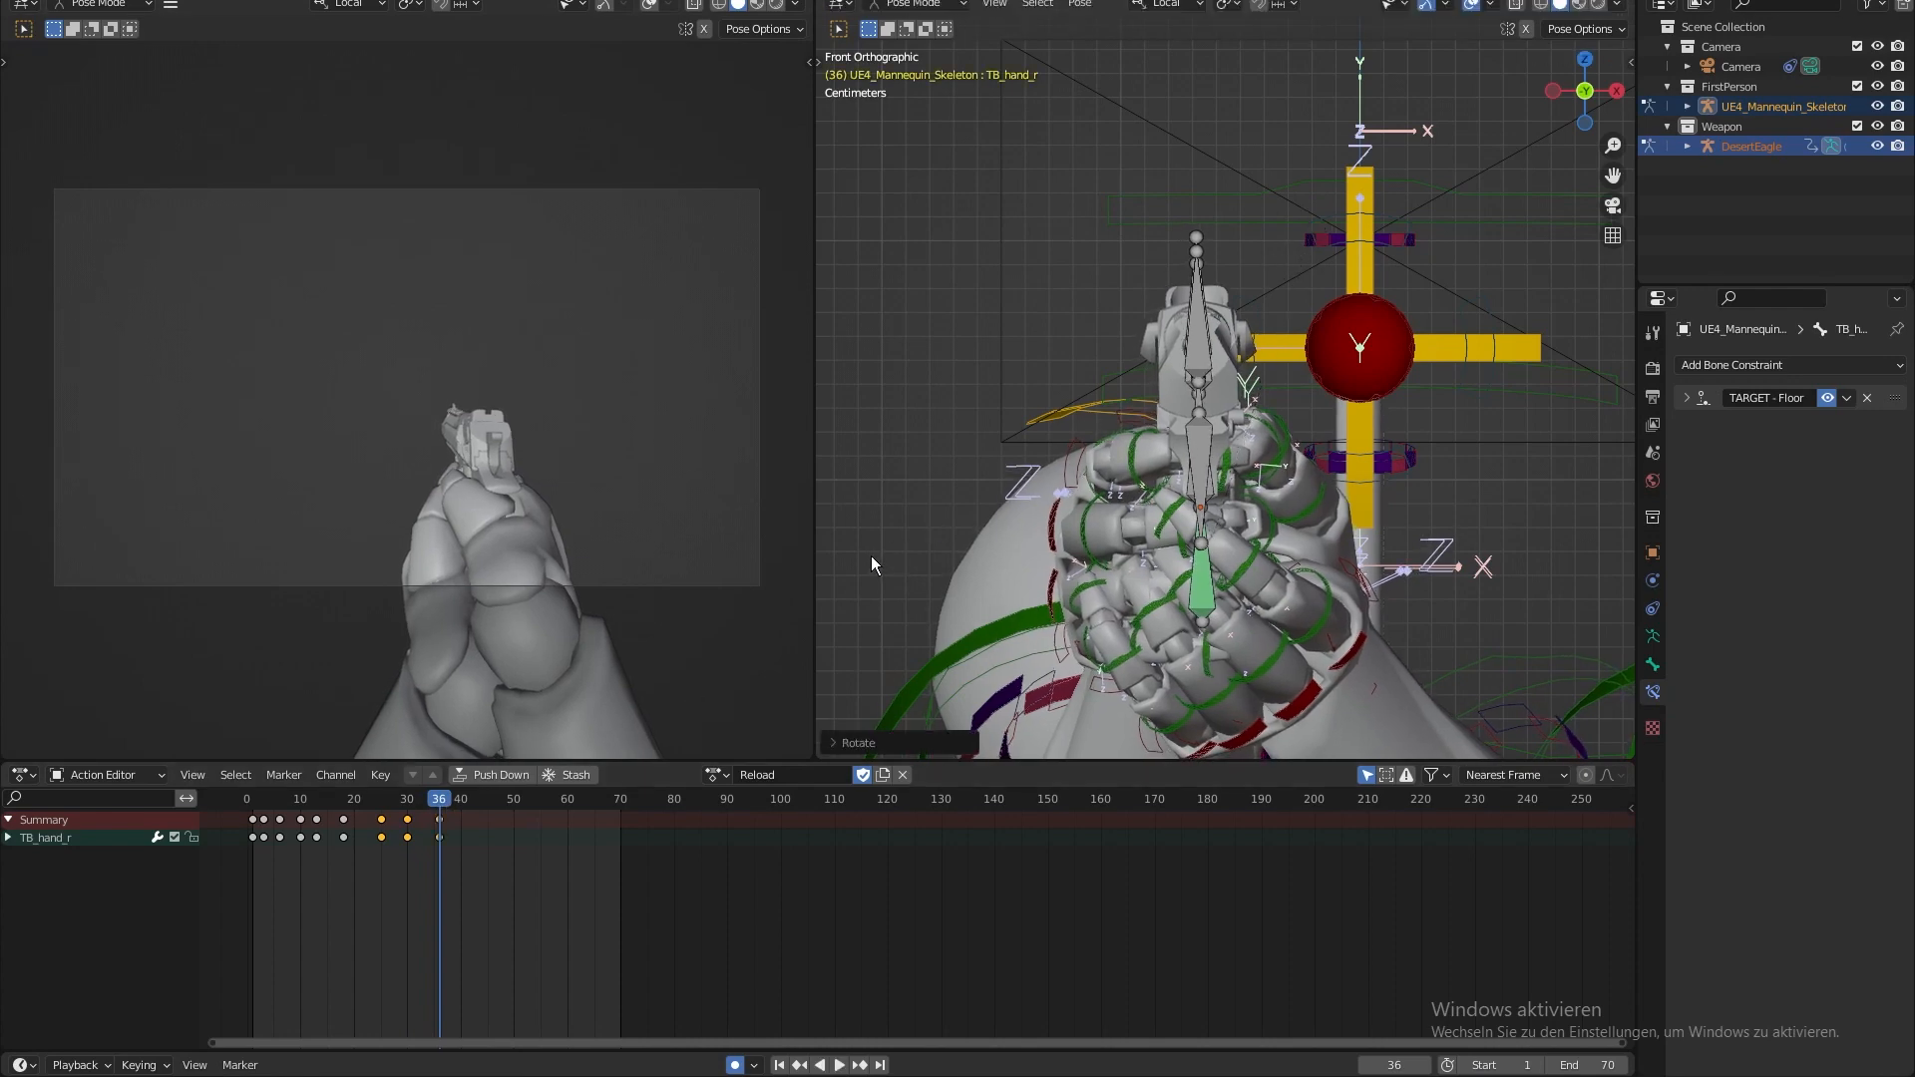
{"action": "key", "text": "KP_3"}
{"action": "key", "text": "g"}
{"action": "left_click", "coordinate": [1021, 497]}
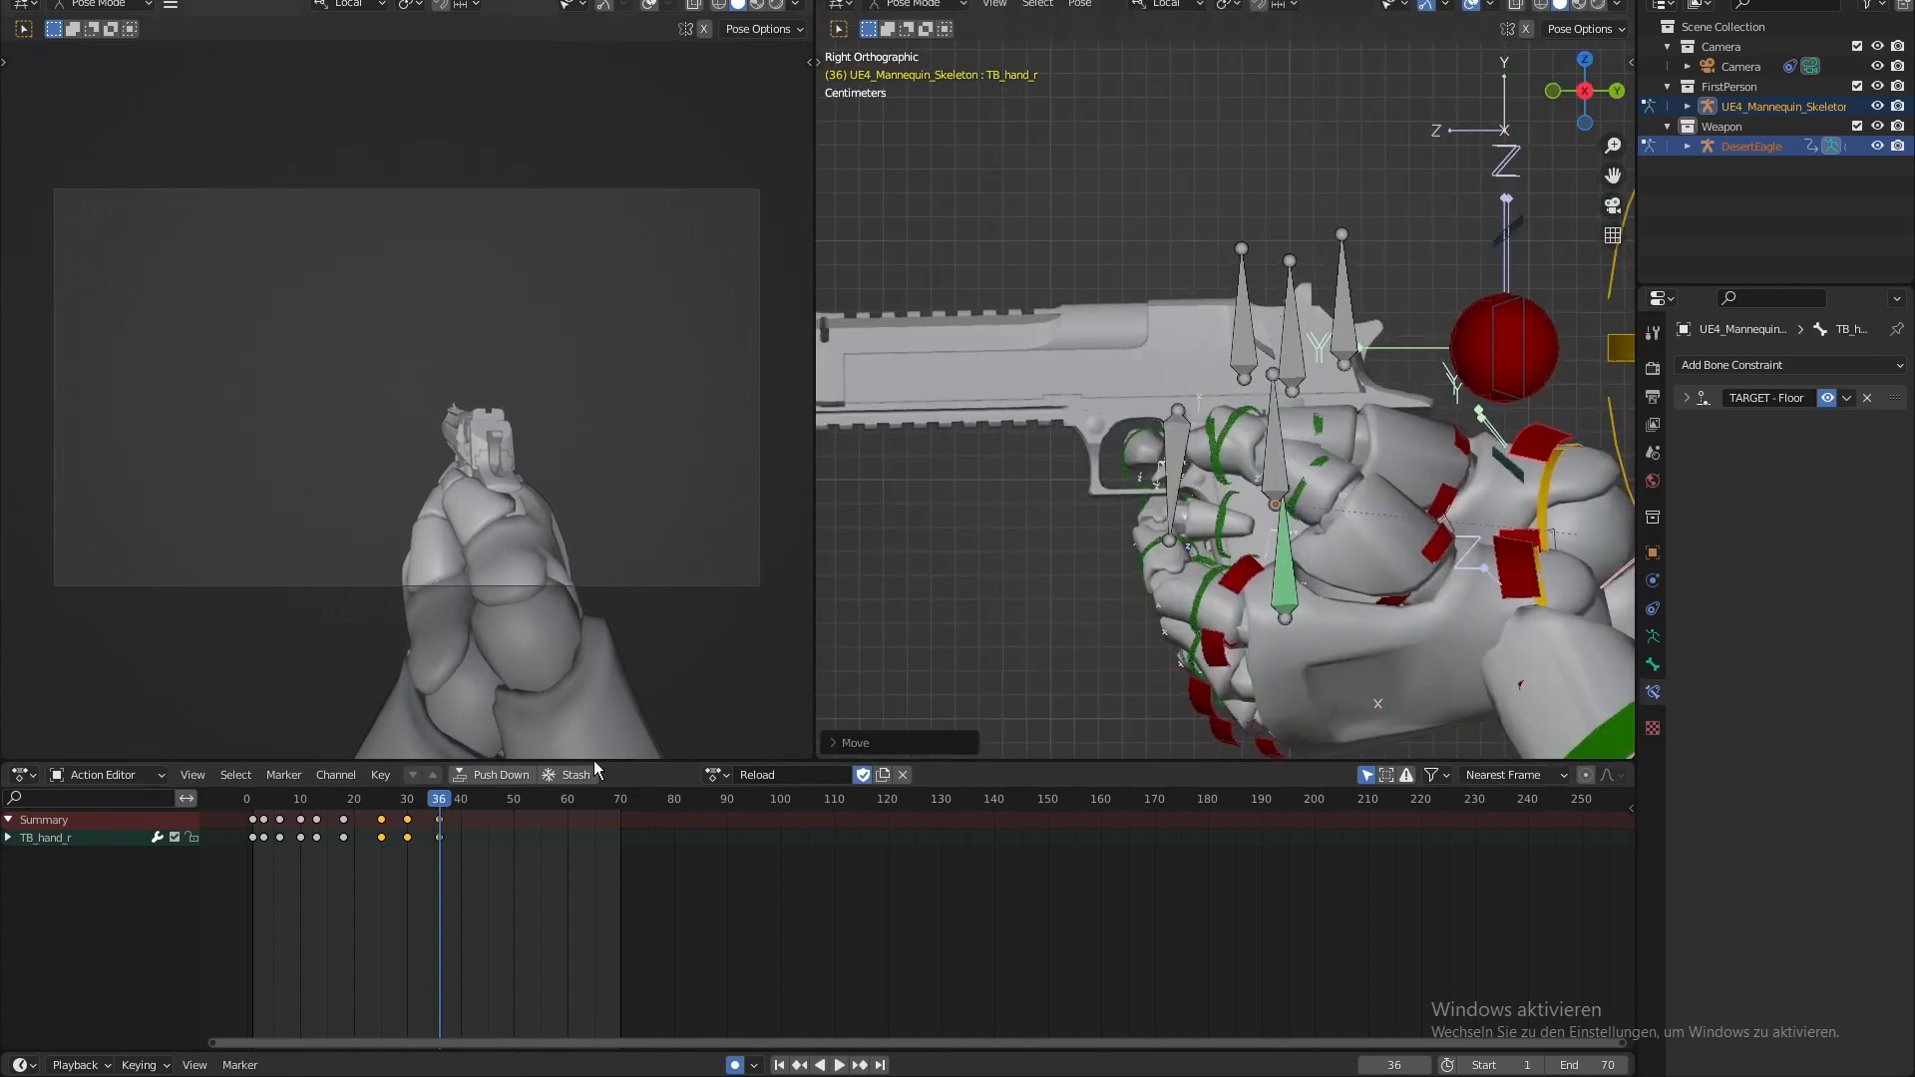
- At frame 44, rotate the right hand control slightly in the side and front views as a final settling pose
{"action": "left_click_drag", "start_coordinate": [472, 802], "coordinate": [482, 802]}
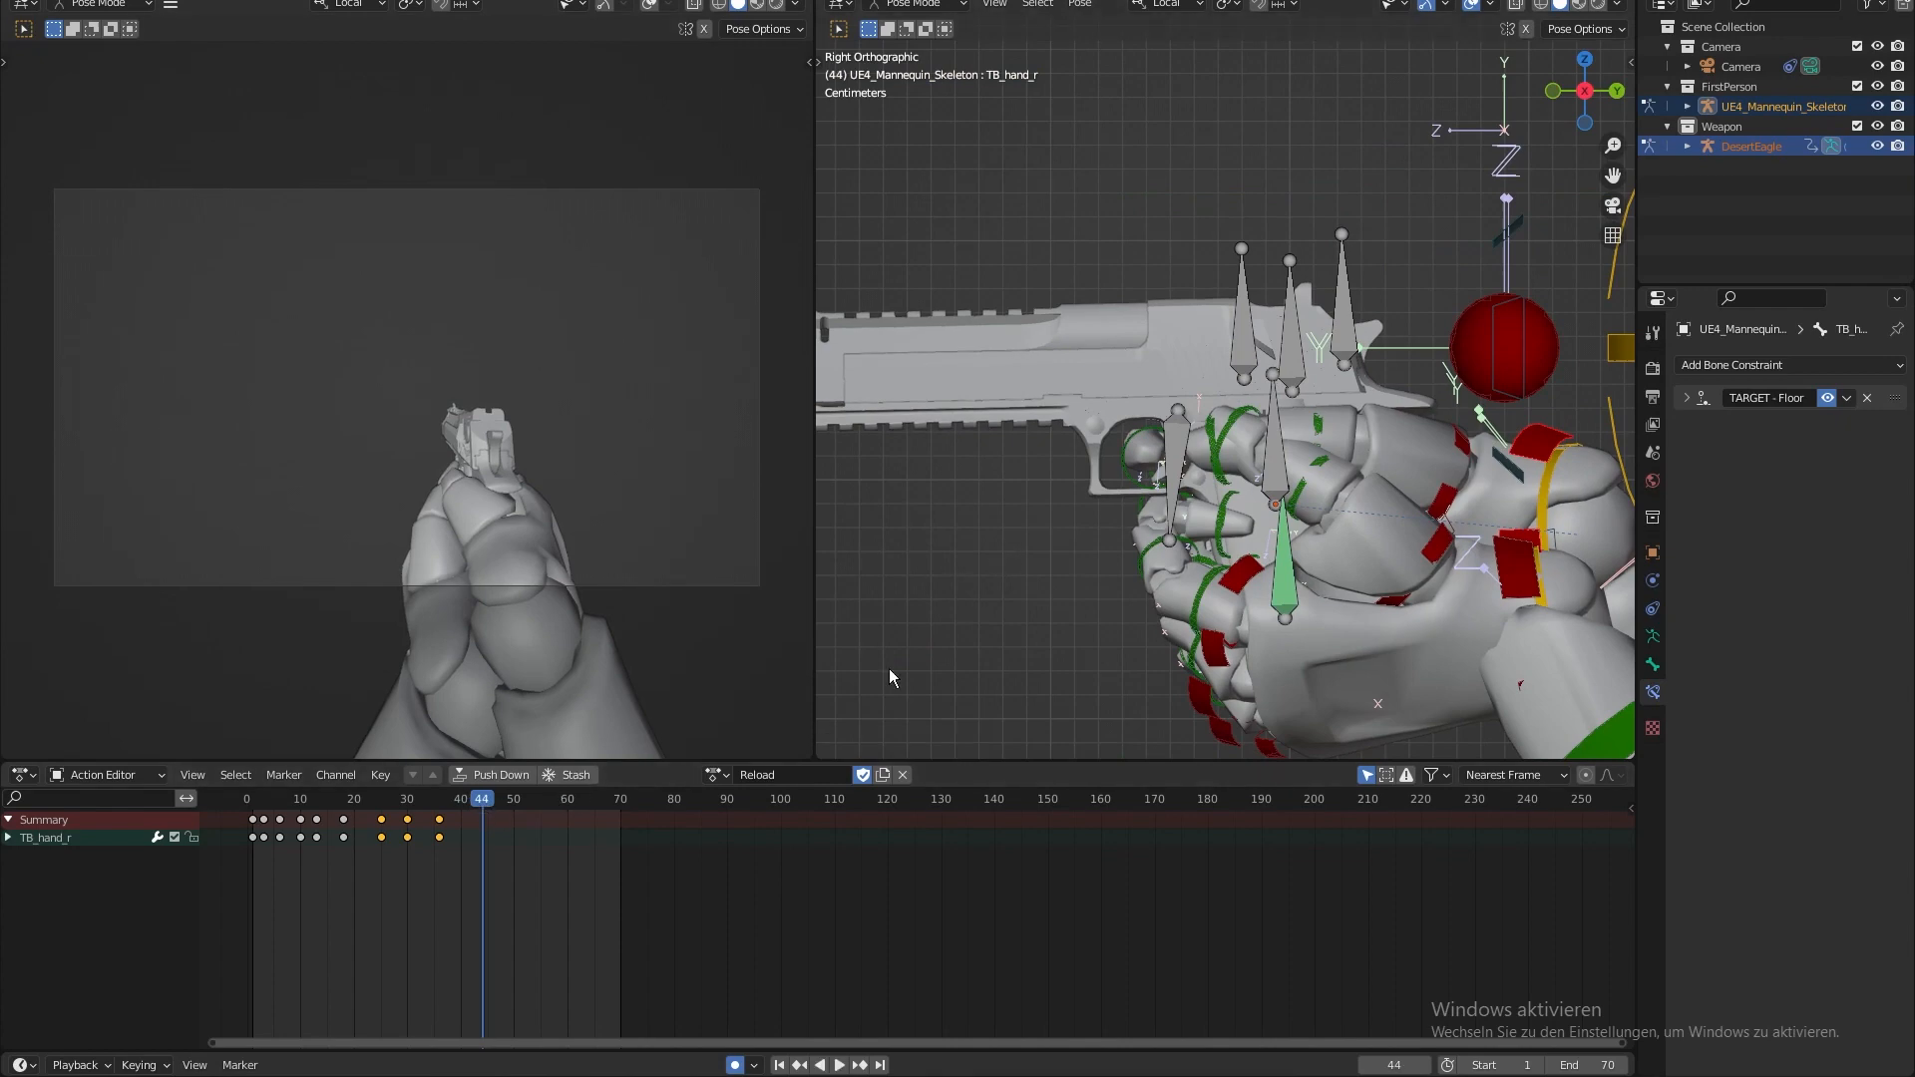
{"action": "key", "text": "r"}
{"action": "left_click", "coordinate": [1217, 215]}
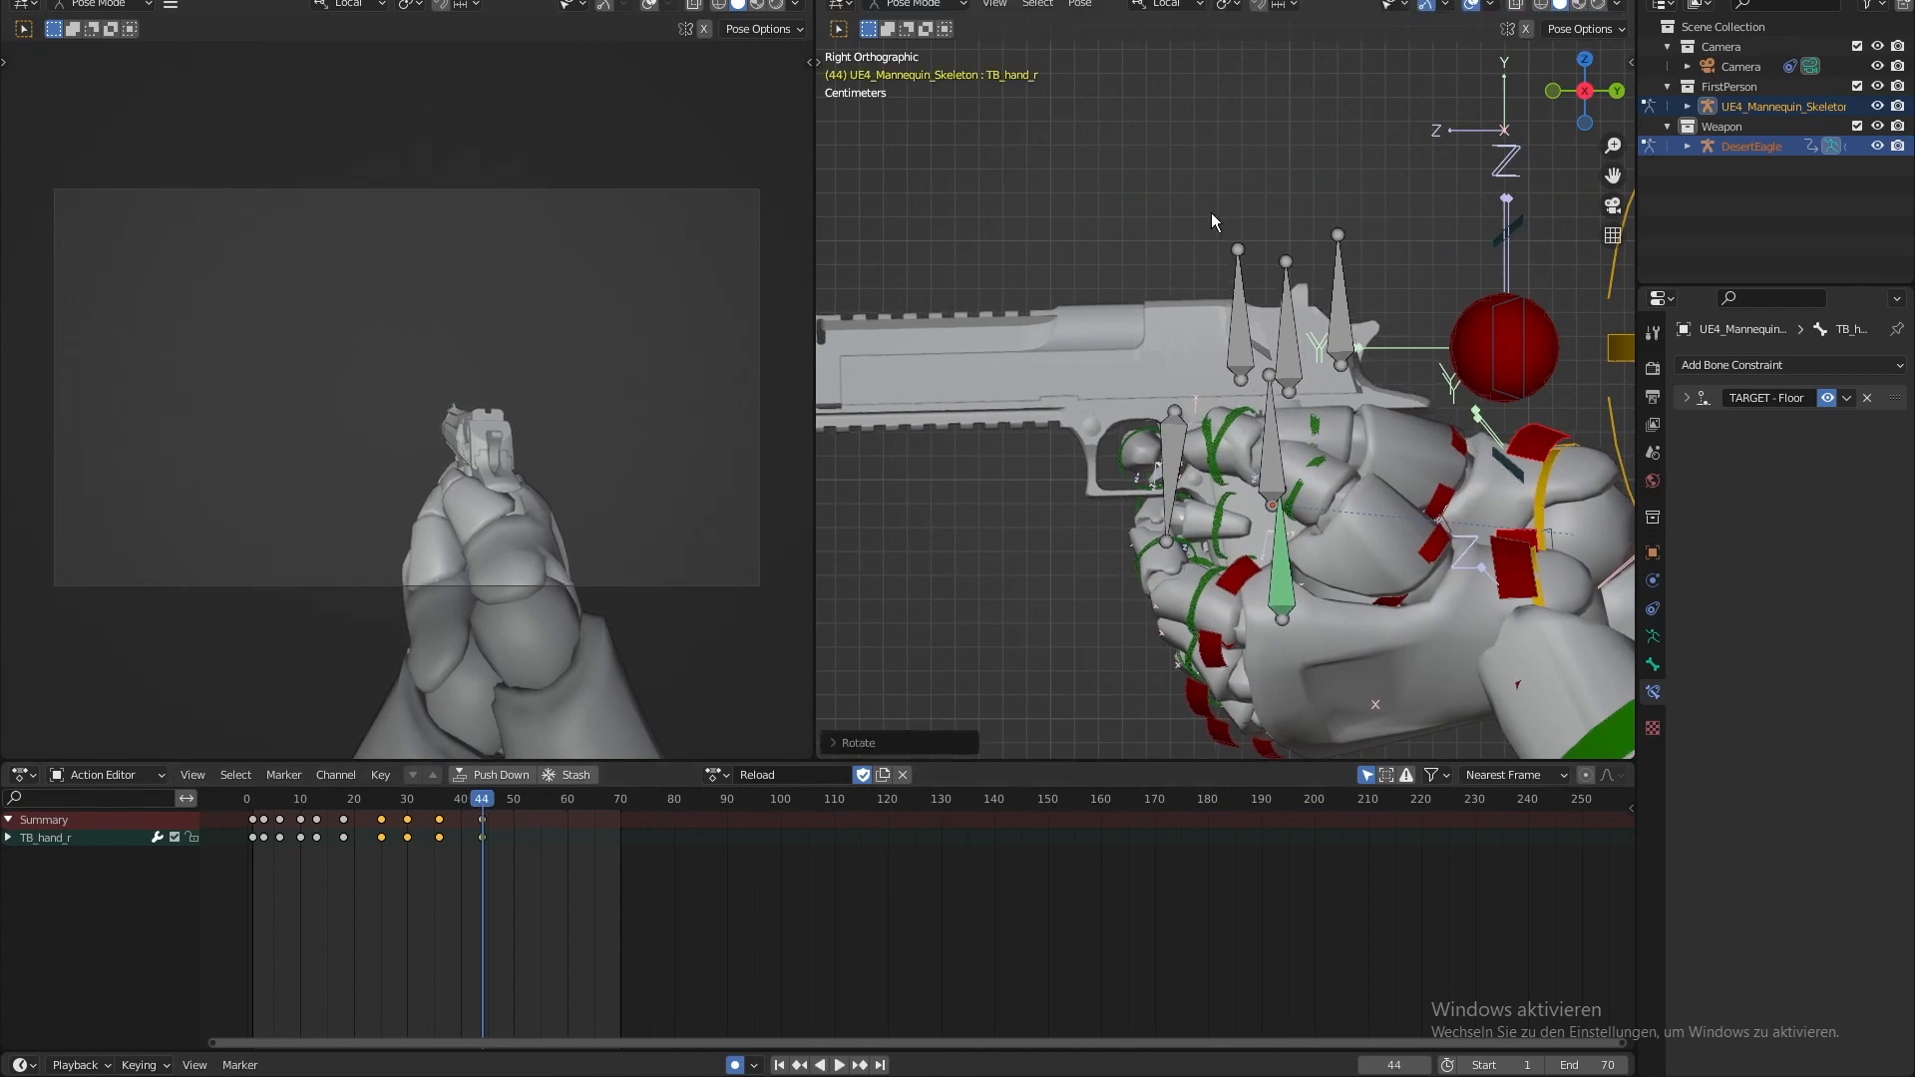
{"action": "key", "text": "KP_1"}
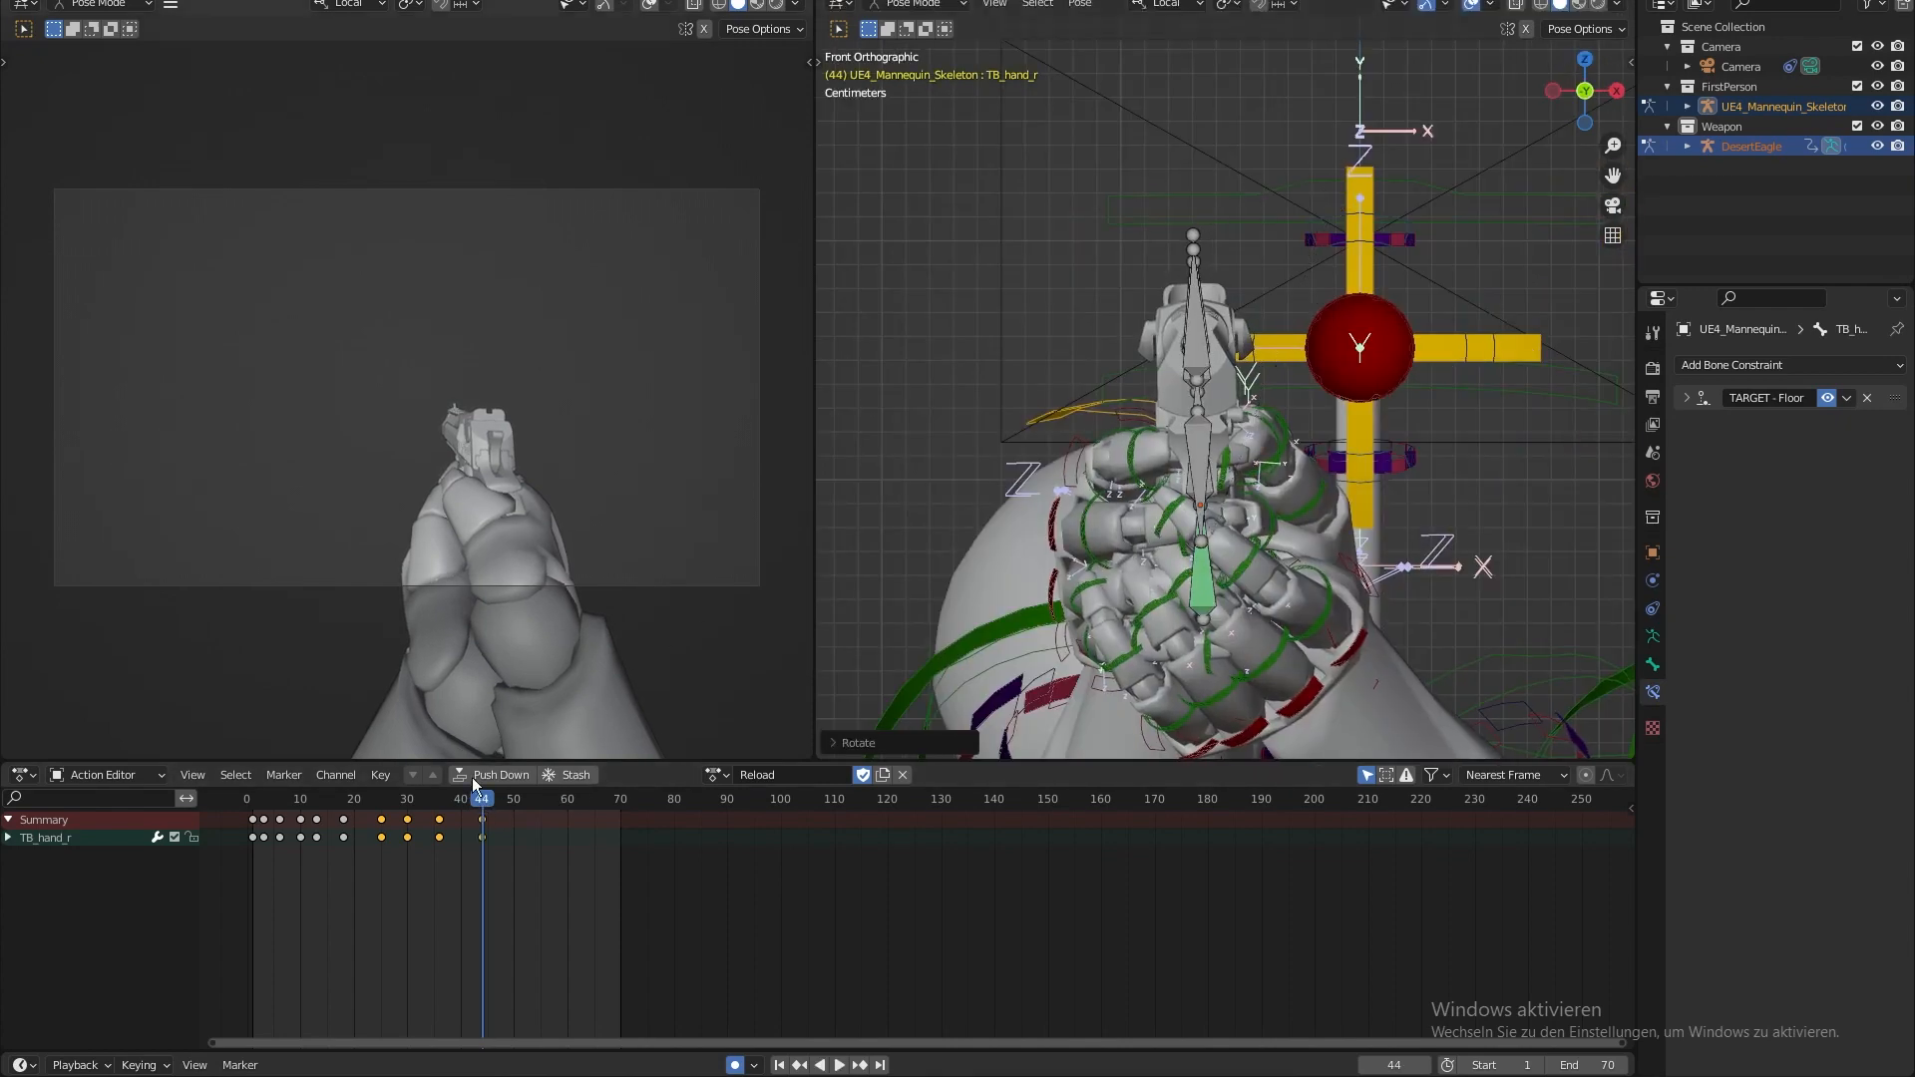
- Shift the right hand control's last four keys earlier, to frames 22, 26, 32 and 41, and play back the timing
{"action": "key", "text": "space"}
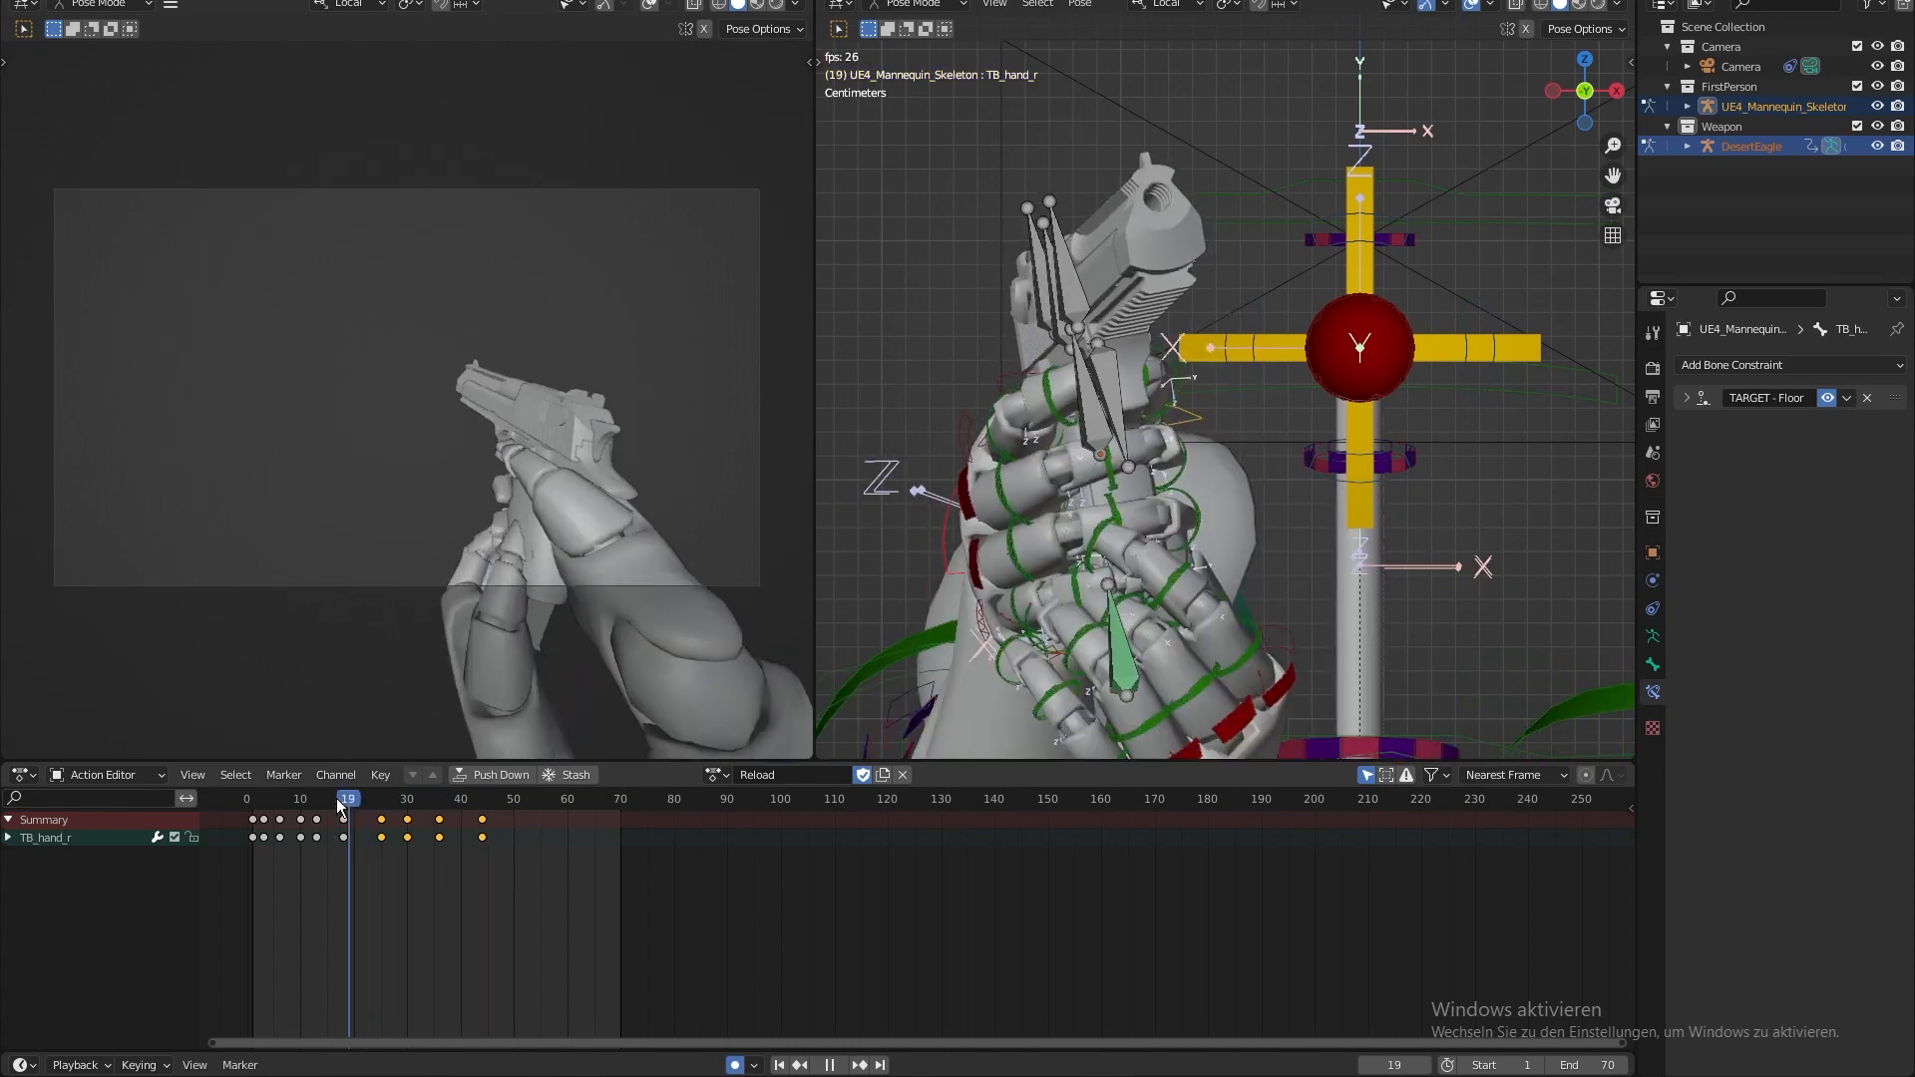
{"action": "key", "text": "space"}
{"action": "left_click", "coordinate": [382, 819]}
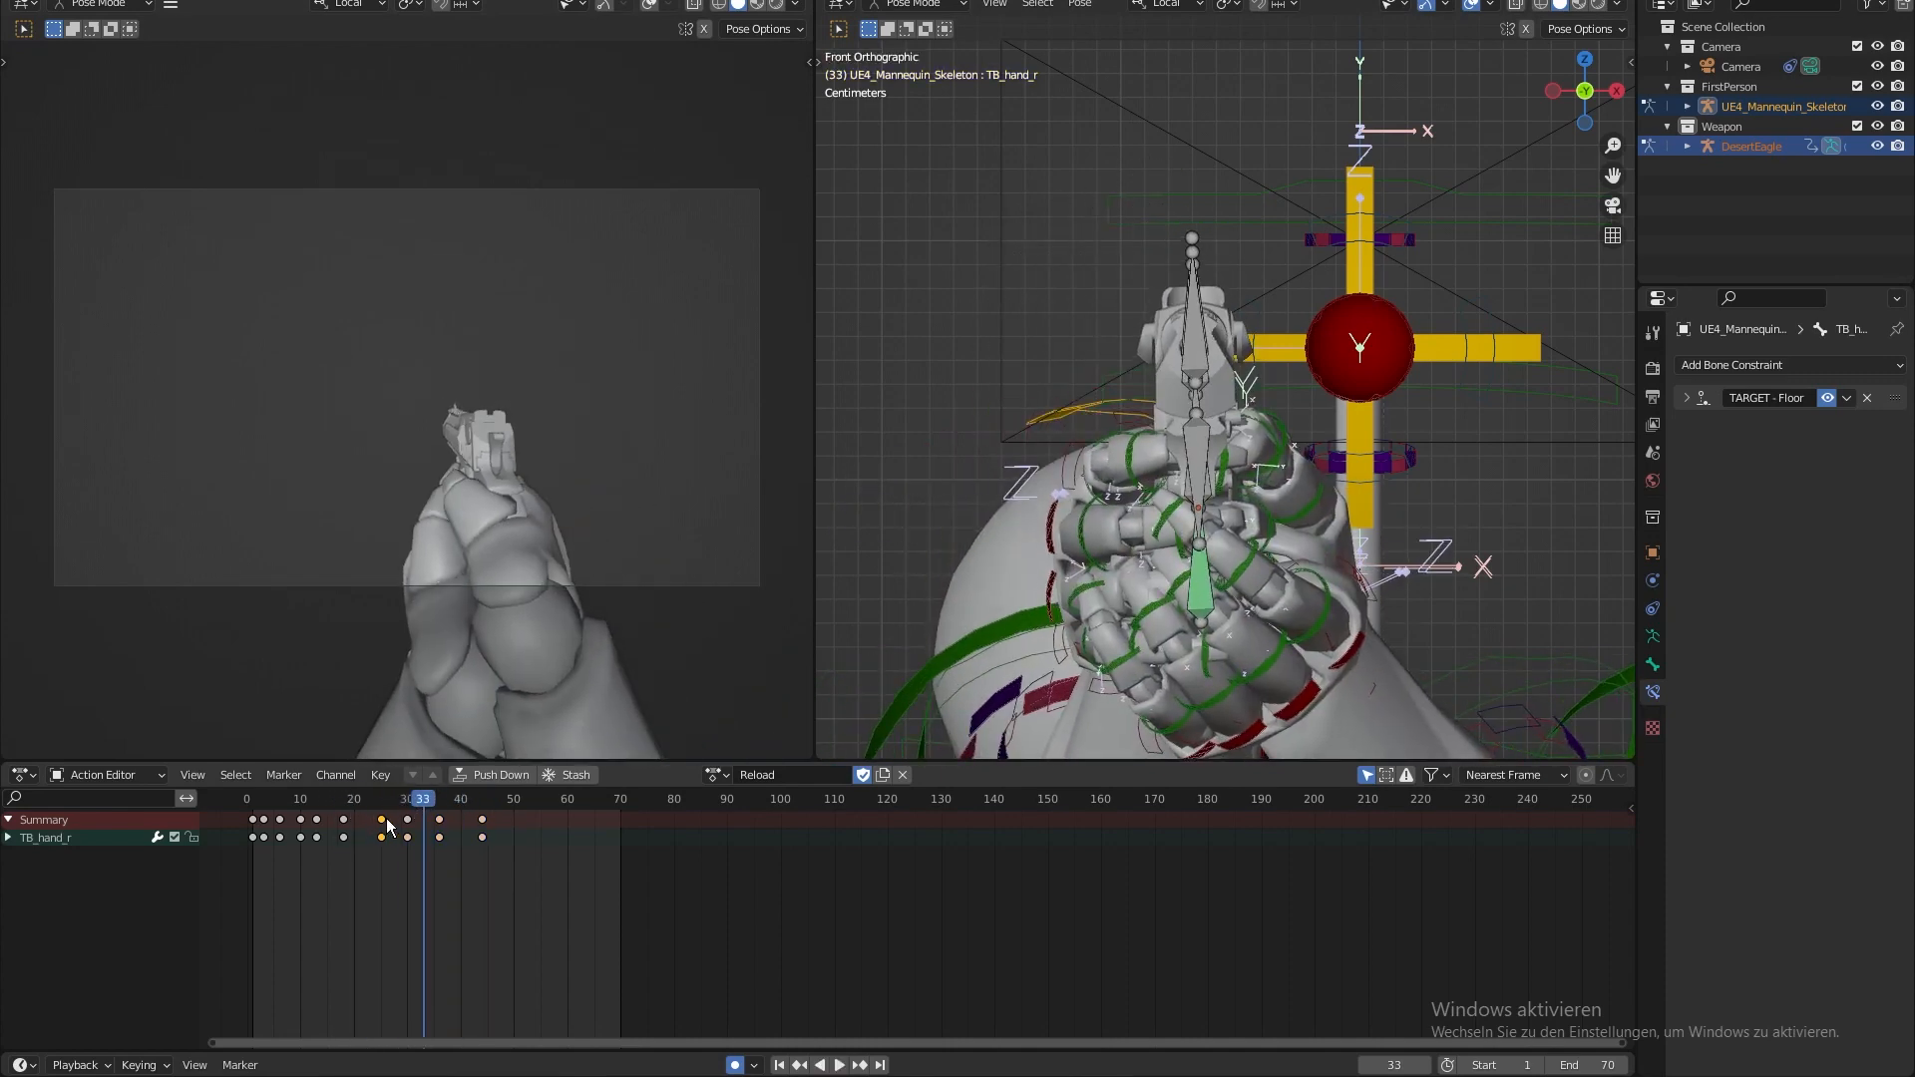
{"action": "left_click_drag", "start_coordinate": [387, 820], "coordinate": [467, 817]}
{"action": "key", "text": "space"}
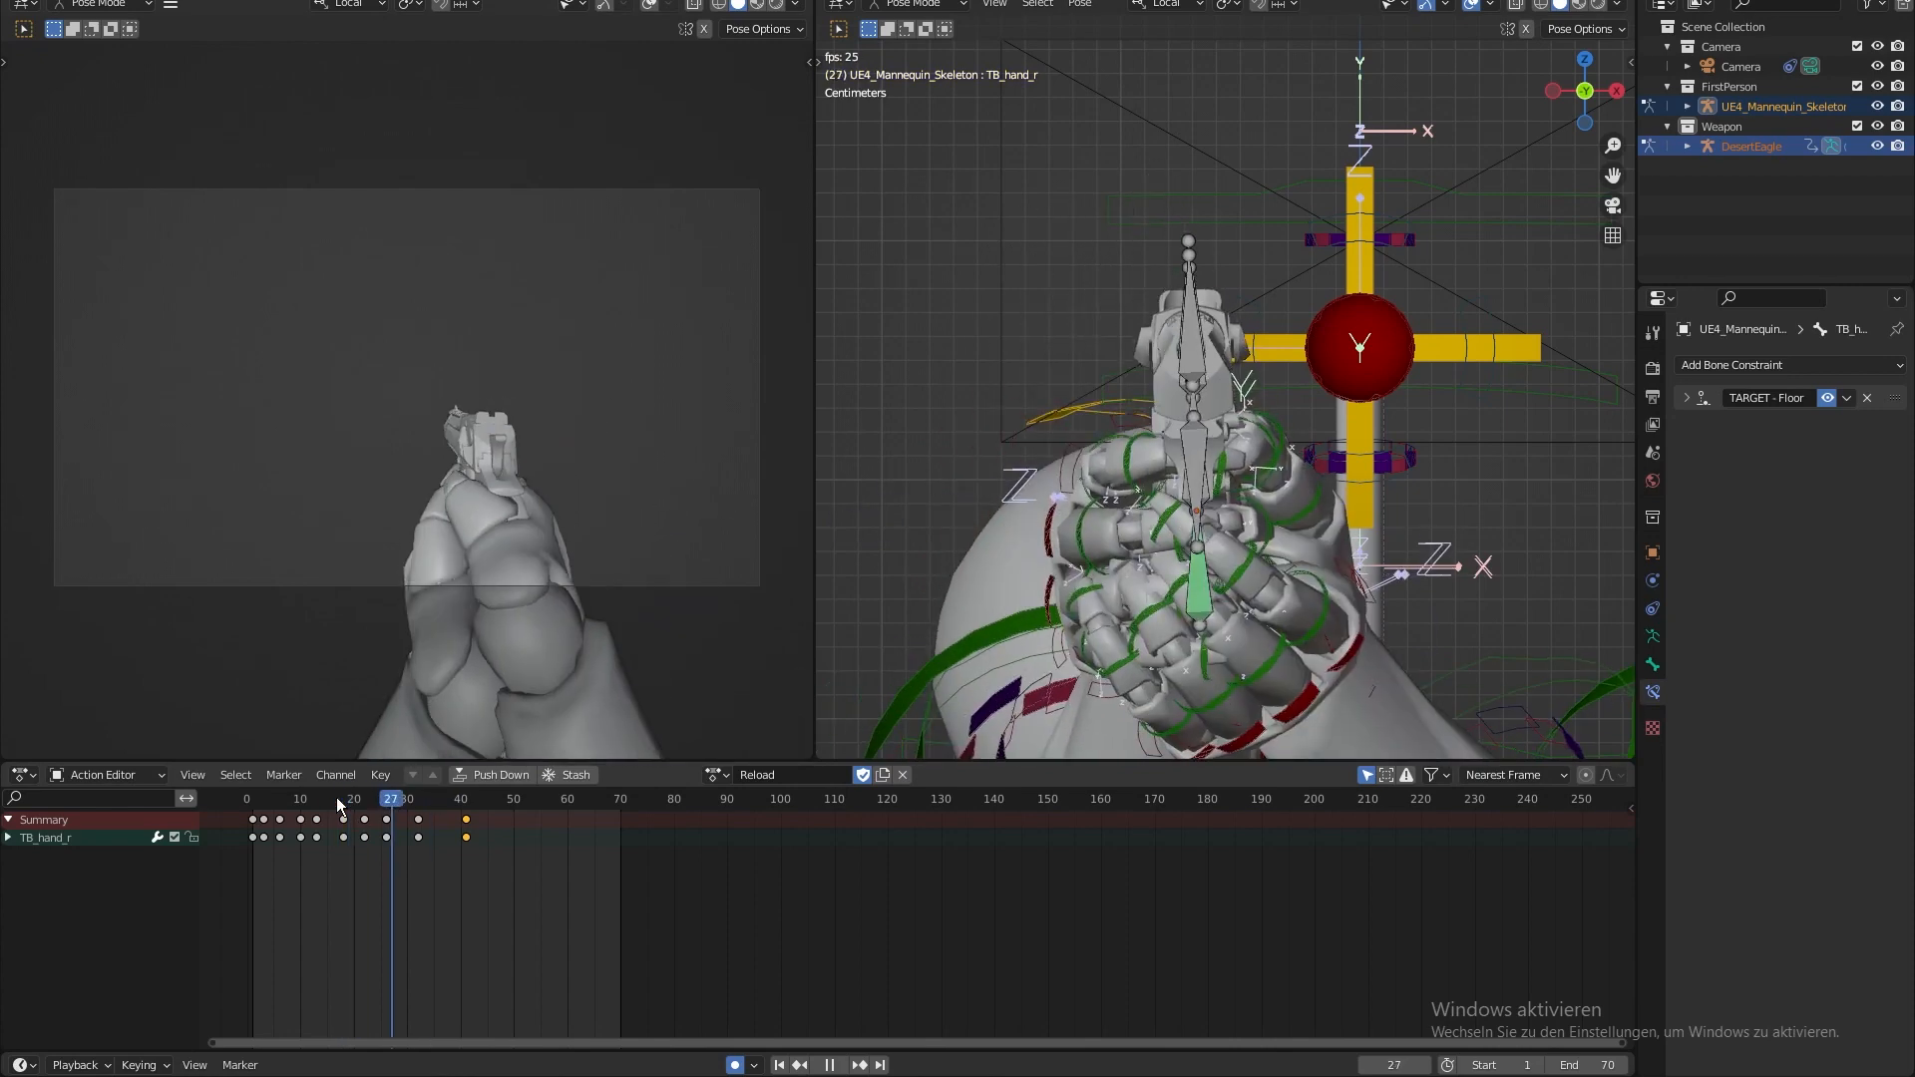
{"action": "key", "text": "space"}
- At frame 26, rotate the right hand control clockwise in the front view, move it slightly down, and play back the reload
{"action": "left_click_drag", "start_coordinate": [332, 799], "coordinate": [386, 776]}
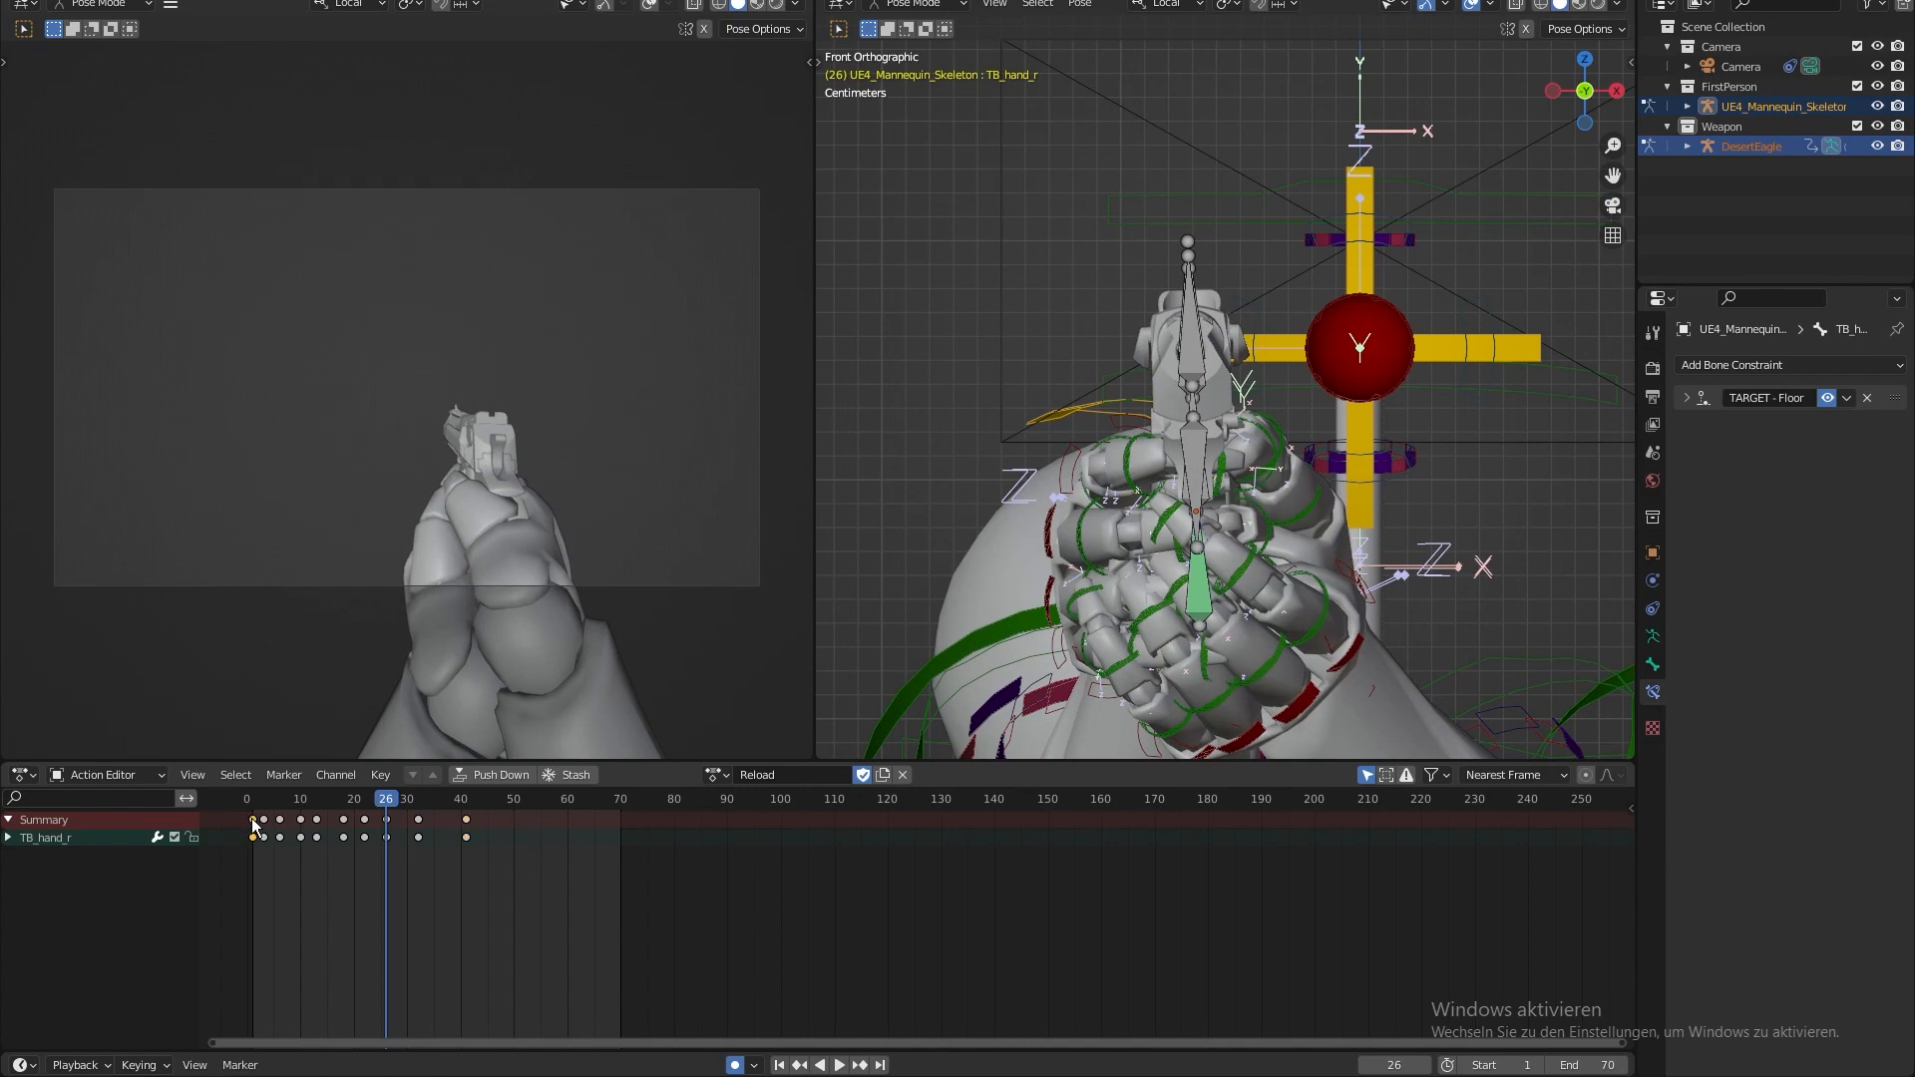
{"action": "left_click", "coordinate": [253, 819]}
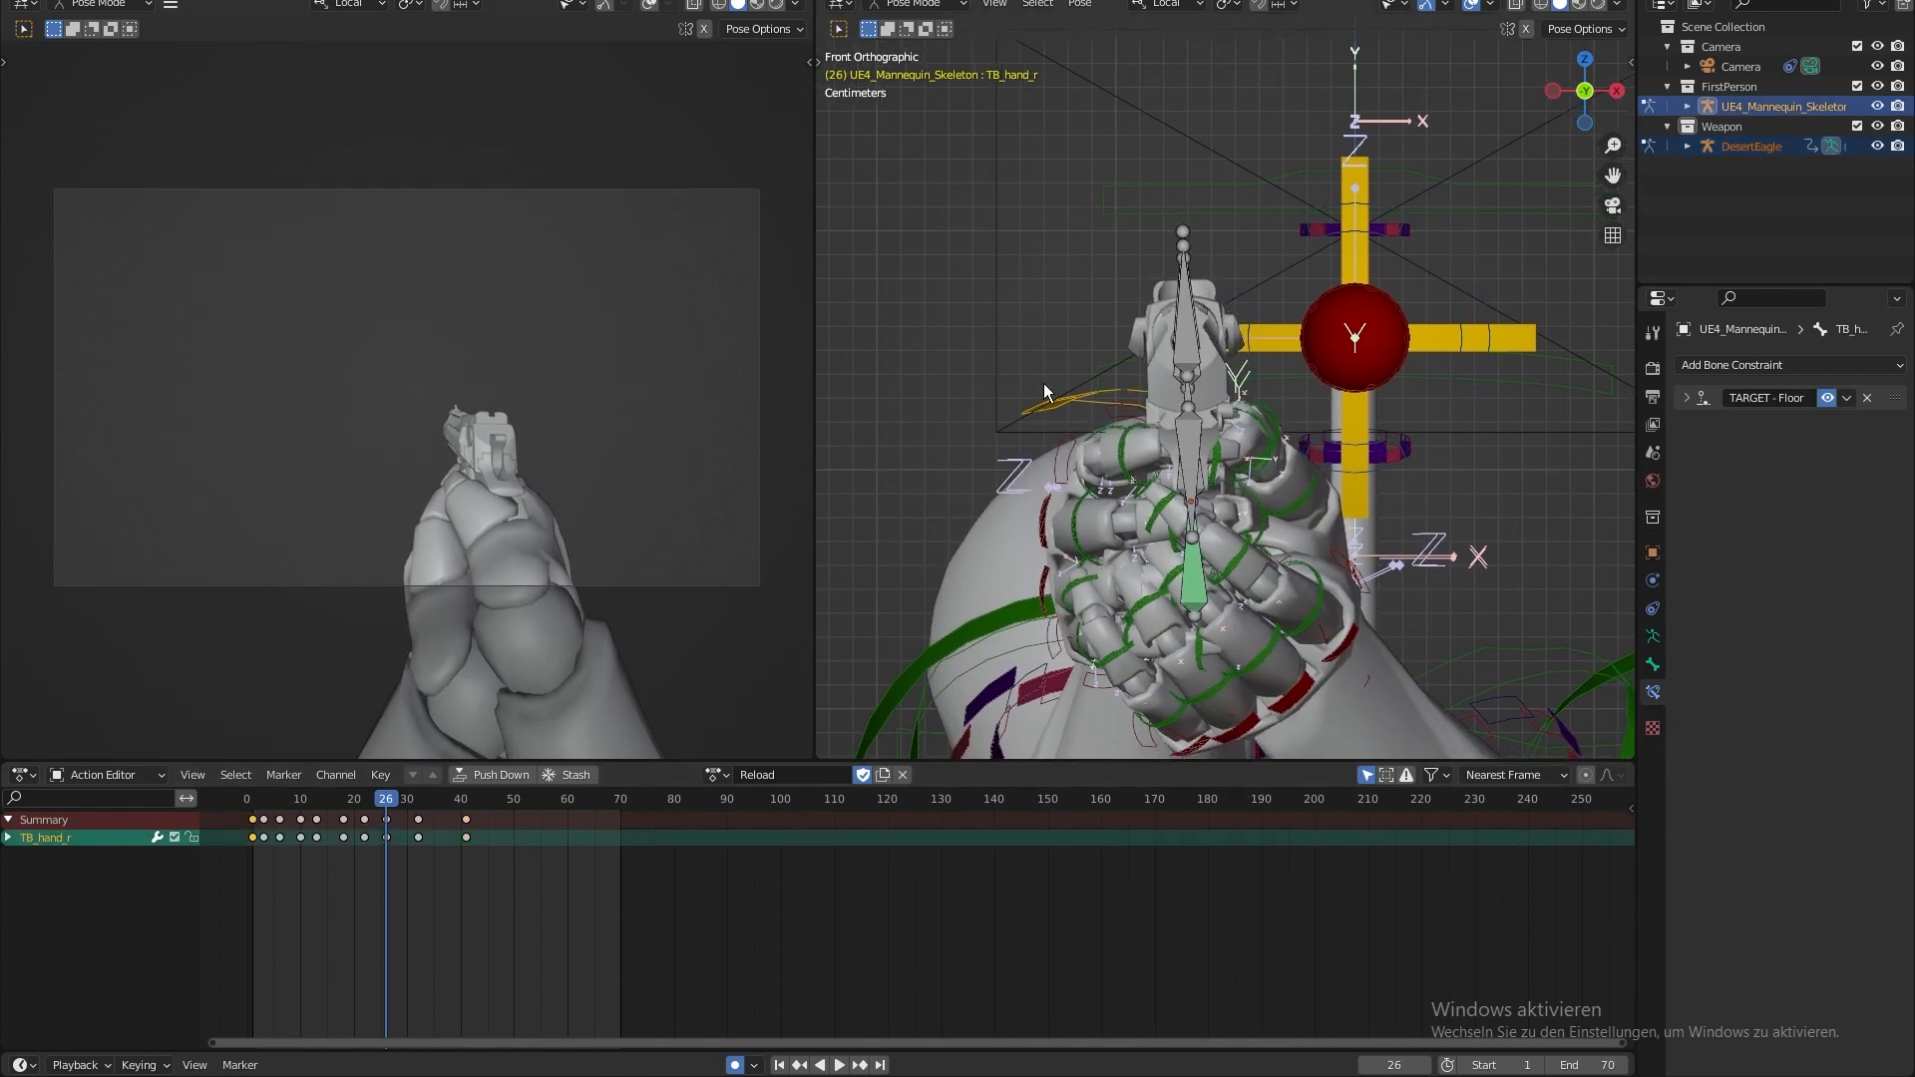
{"action": "middle_click_drag", "start_coordinate": [1260, 250], "coordinate": [1248, 244], "text": "shift"}
{"action": "key", "text": "r"}
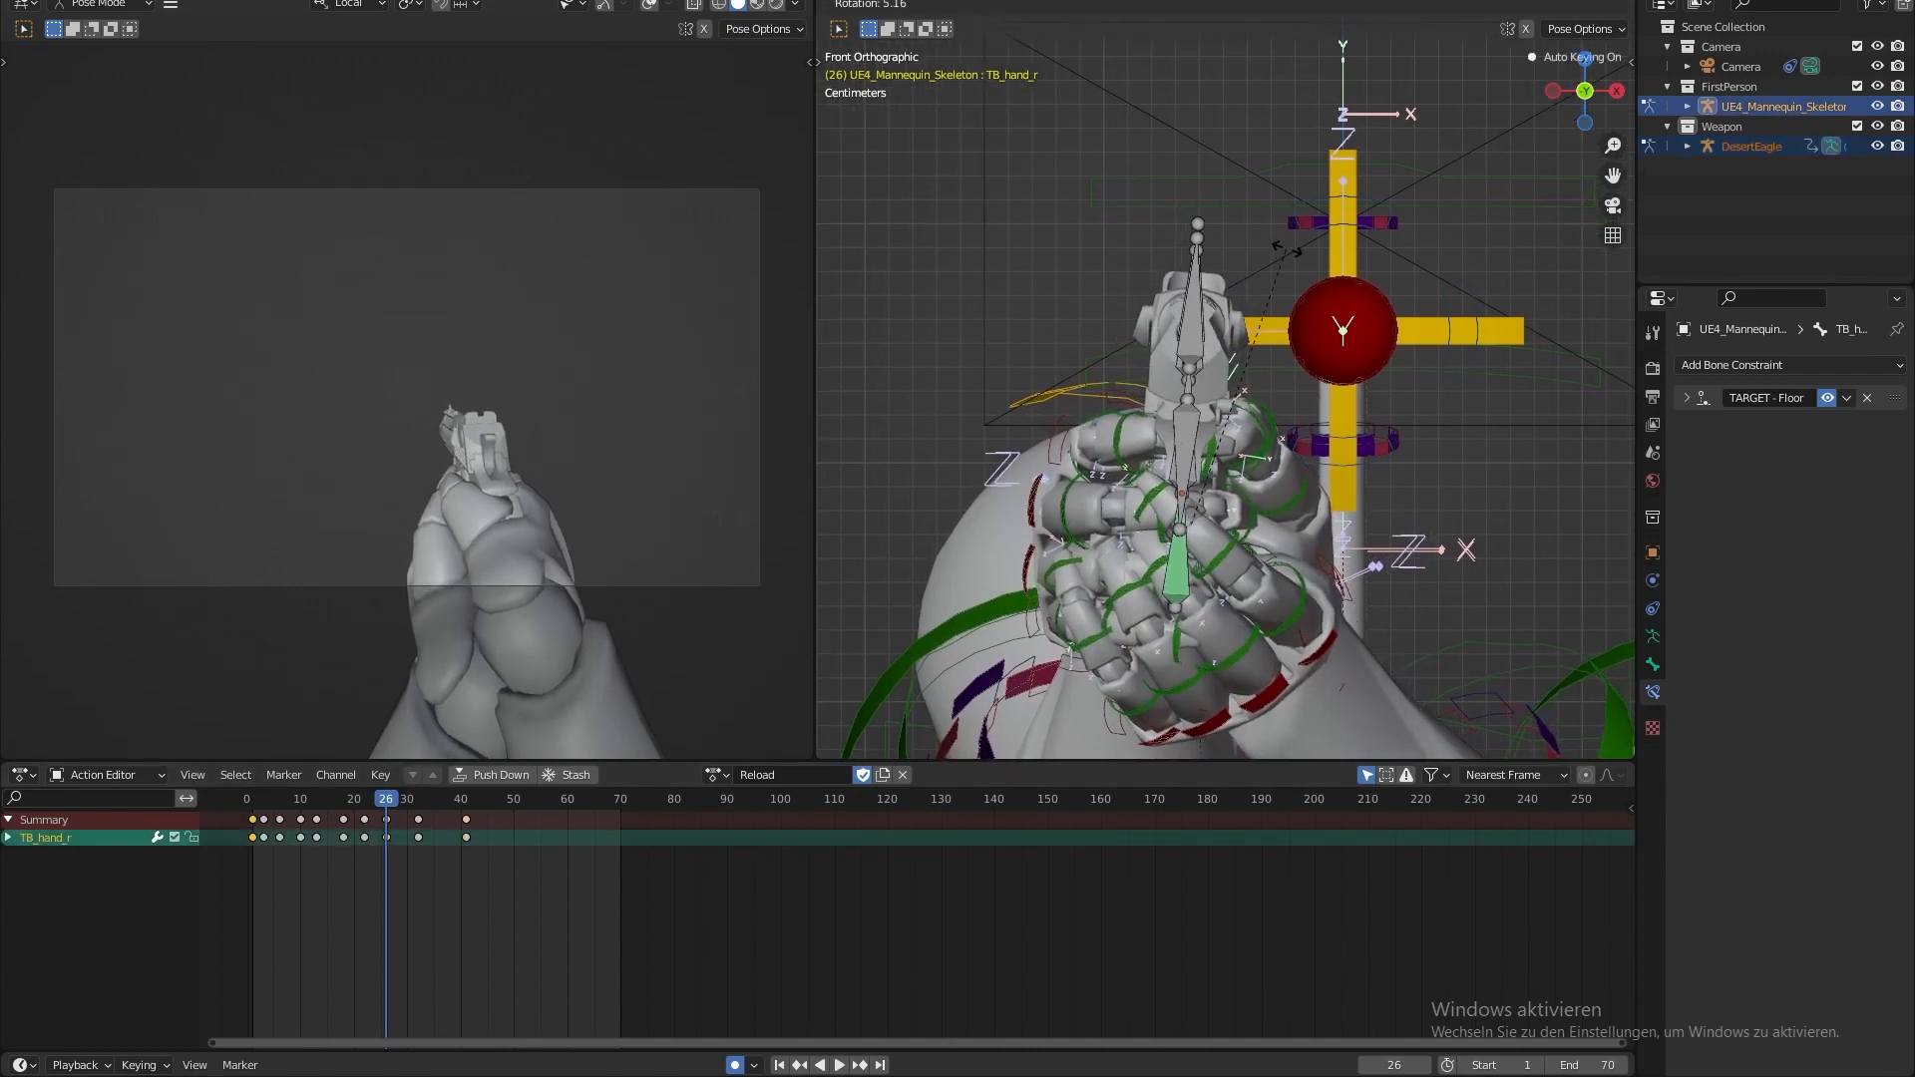
{"action": "left_click", "coordinate": [1291, 251]}
{"action": "key", "text": "g"}
{"action": "left_click", "coordinate": [1288, 272]}
{"action": "key", "text": "space"}
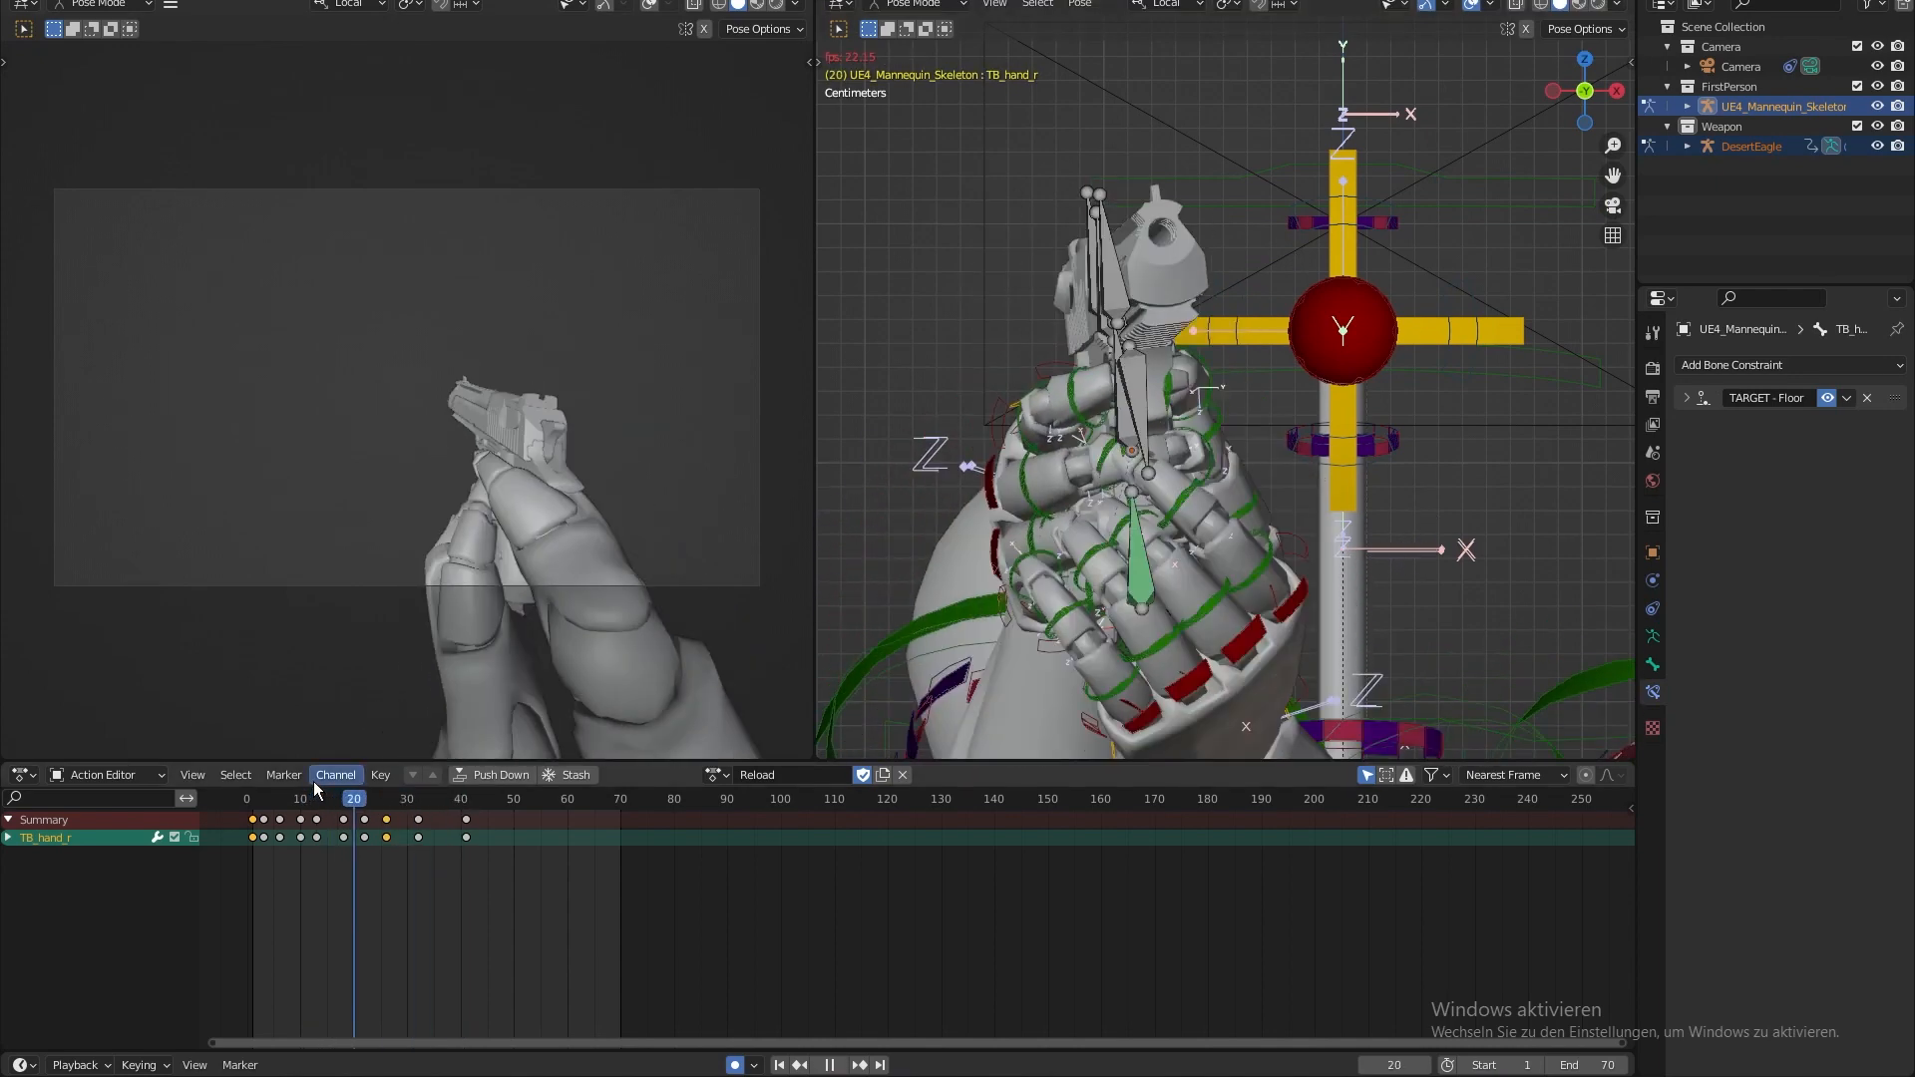
{"action": "left_click", "coordinate": [317, 783]}
{"action": "key", "text": "Escape"}
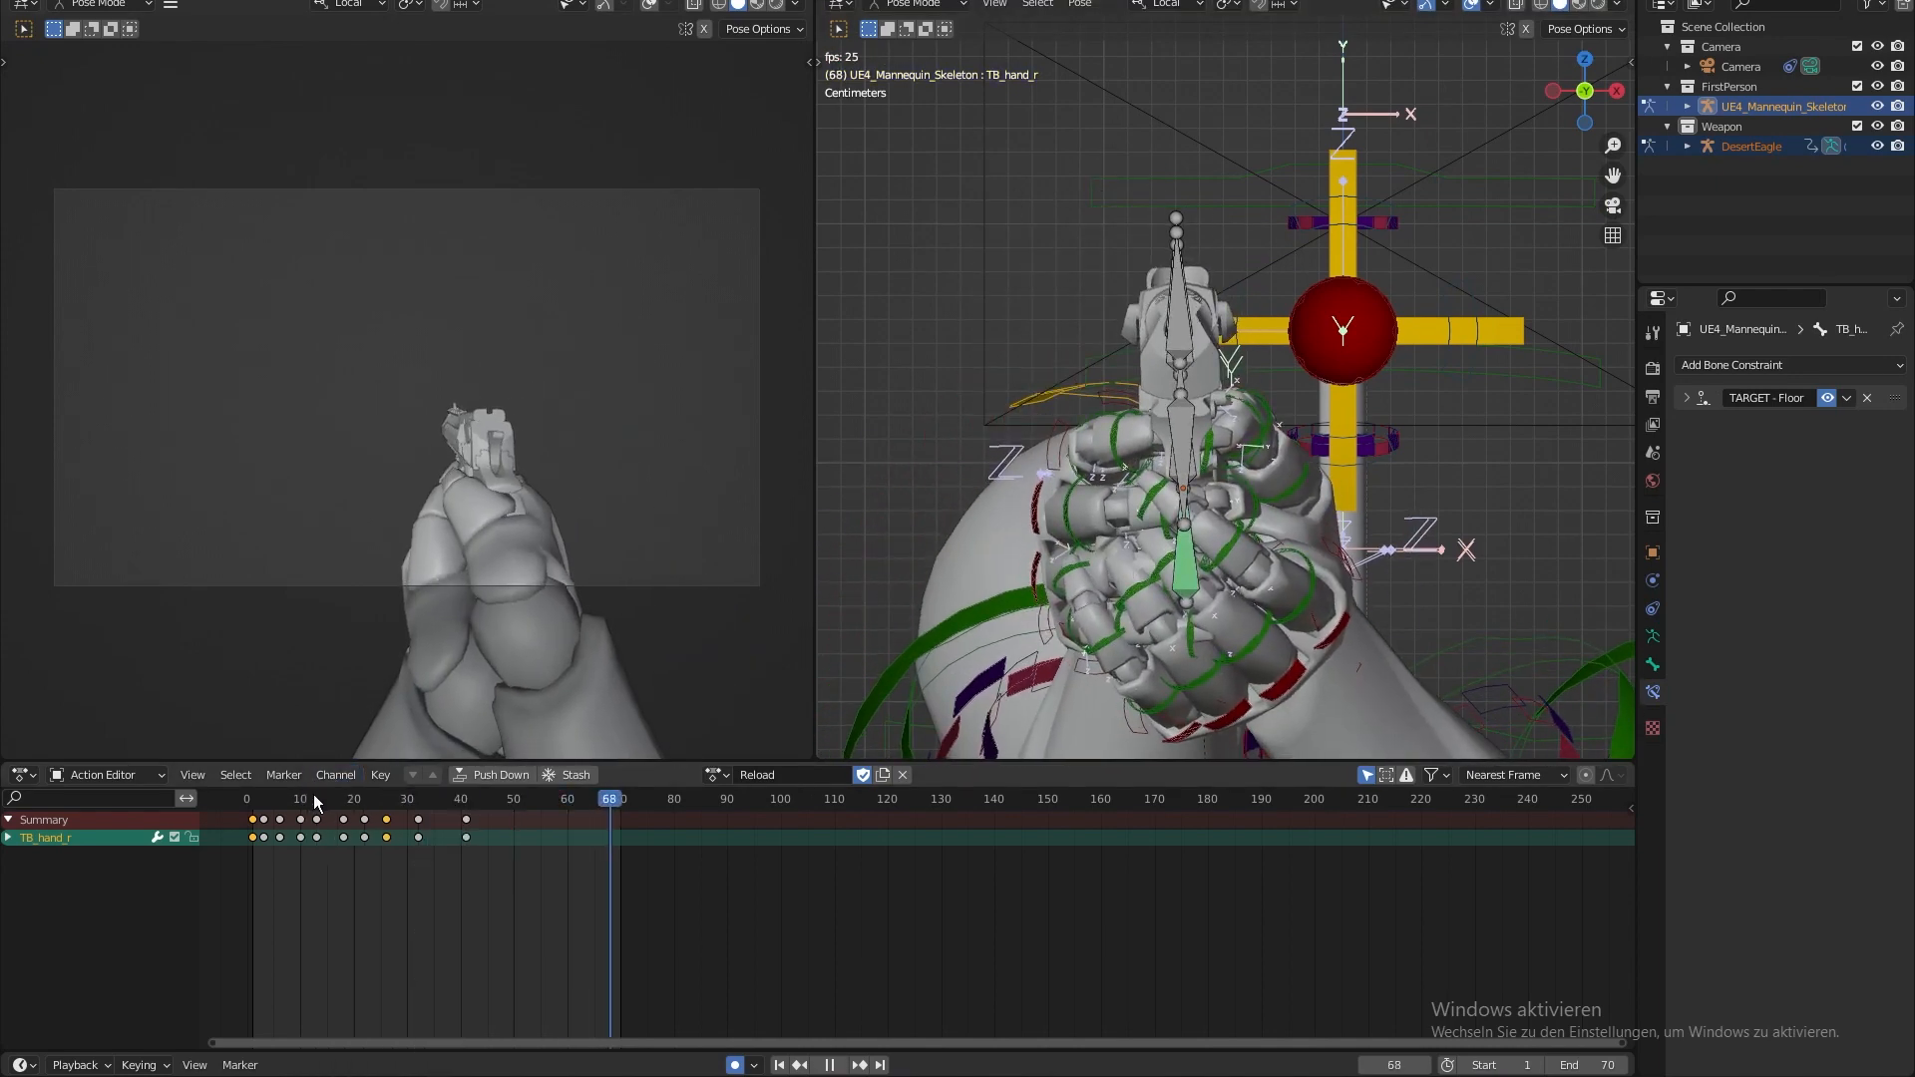
{"action": "key", "text": "Escape"}
- Rotate the right hand control slightly at frame 41, copy its first key to frame 61, and replay the reload
{"action": "left_click_drag", "start_coordinate": [348, 804], "coordinate": [467, 813]}
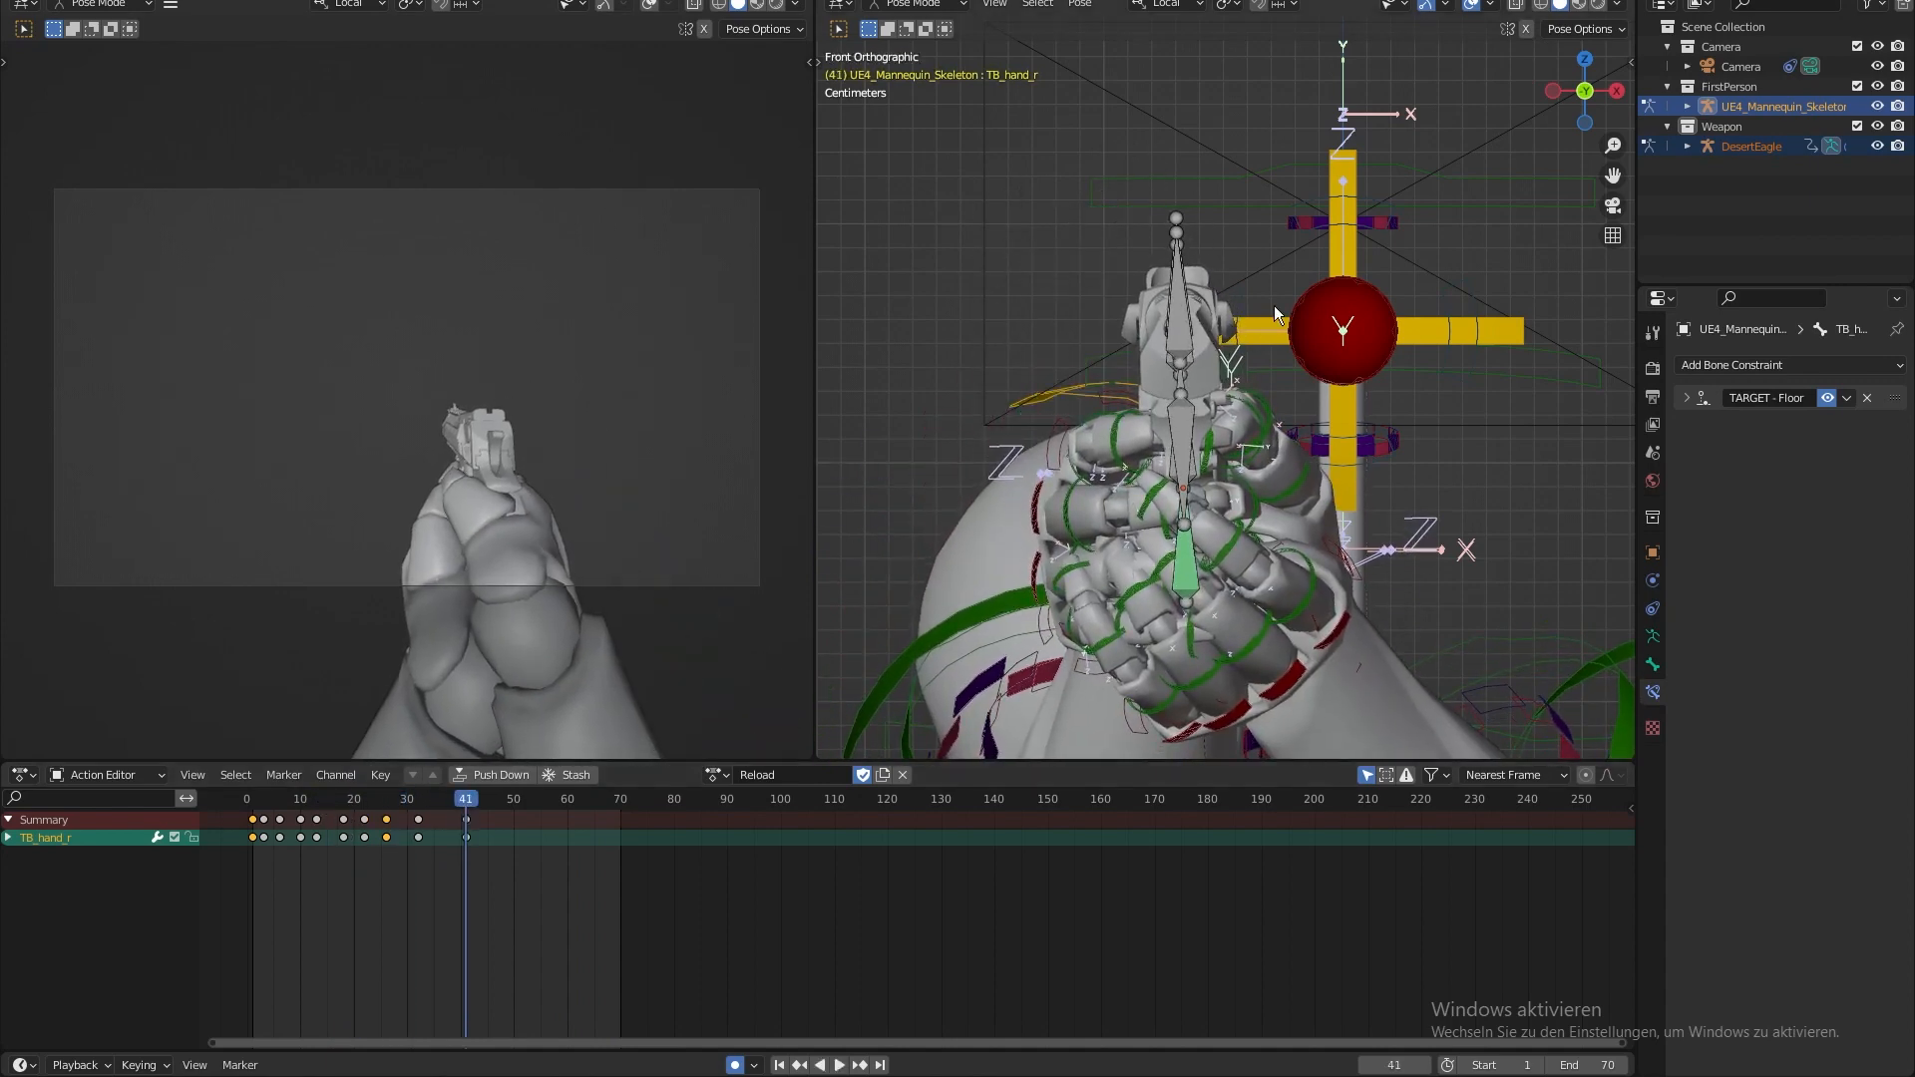
{"action": "key", "text": "r"}
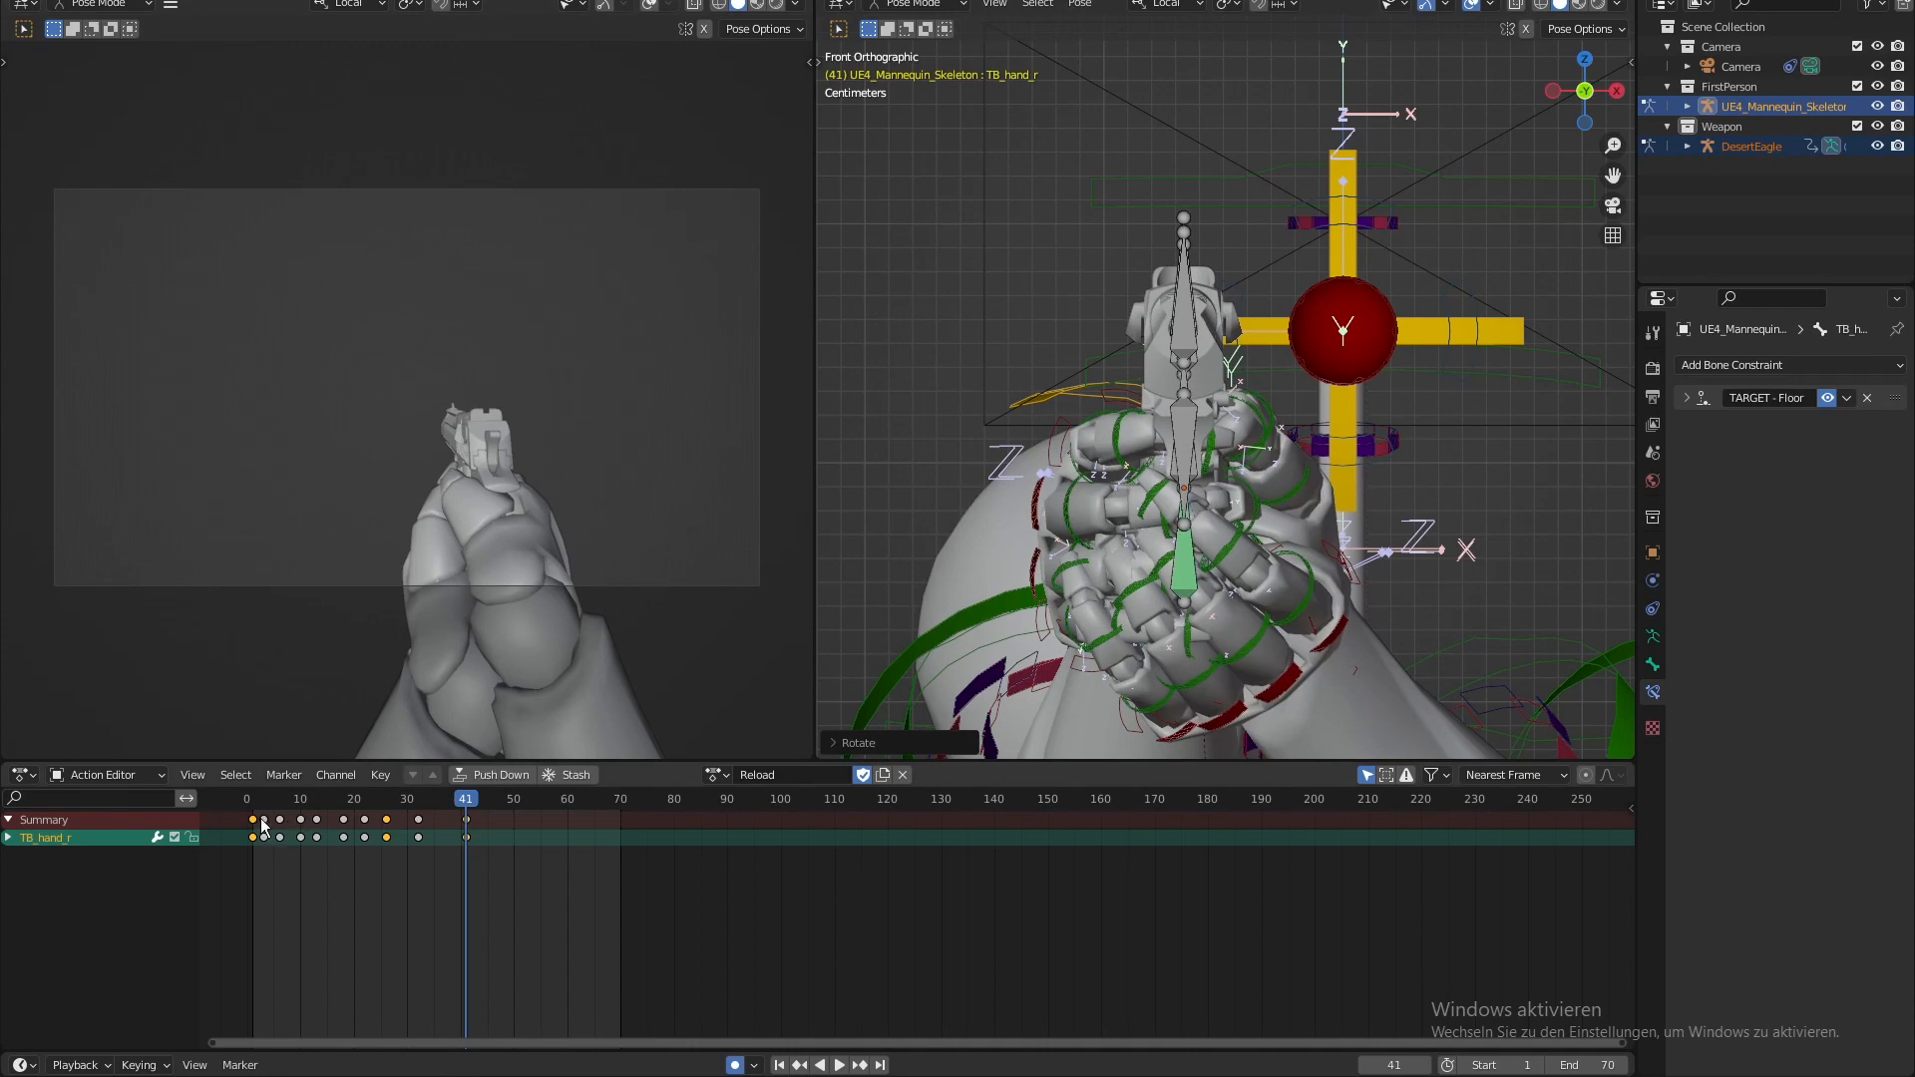
{"action": "left_click", "coordinate": [254, 819]}
{"action": "key", "text": "ctrl+c"}
{"action": "left_click_drag", "start_coordinate": [507, 805], "coordinate": [571, 805]}
{"action": "key", "text": "ctrl+v"}
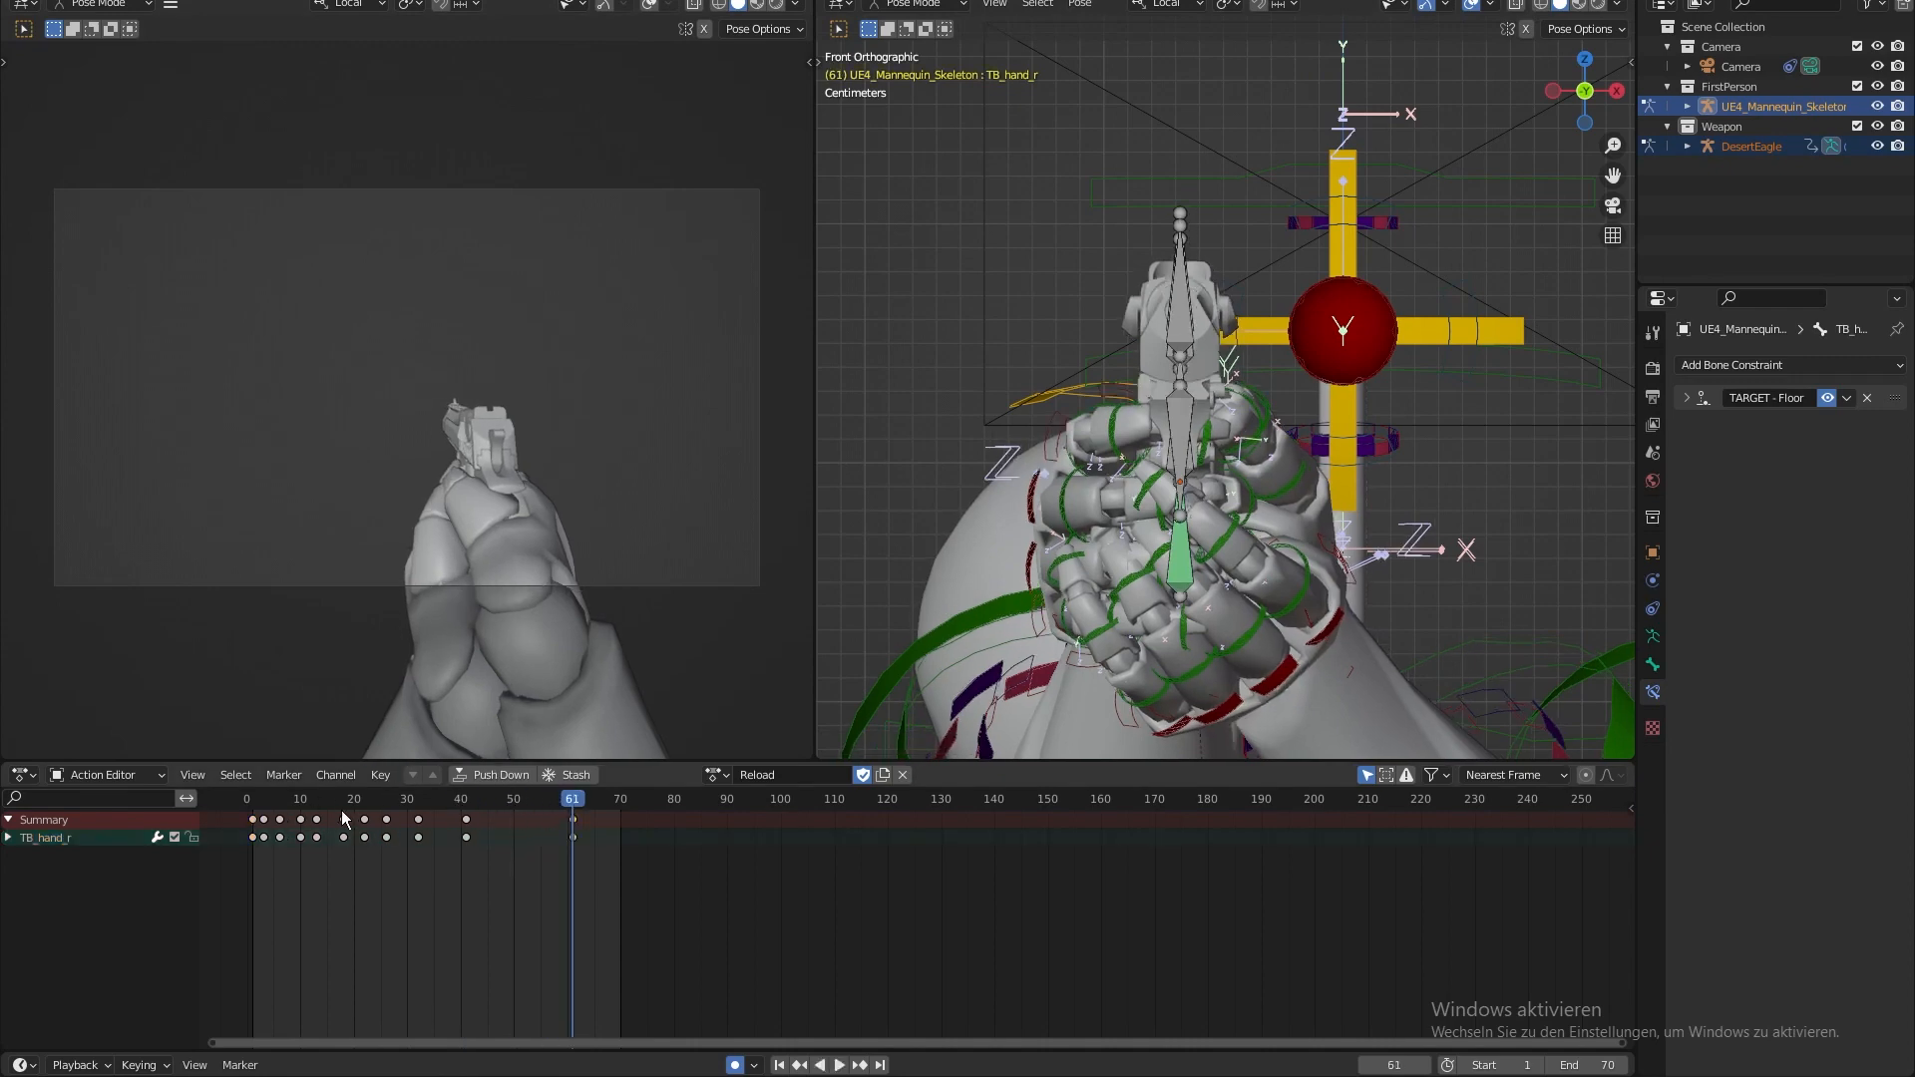
{"action": "left_click", "coordinate": [283, 801]}
{"action": "key", "text": "space"}
{"action": "left_click", "coordinate": [283, 801]}
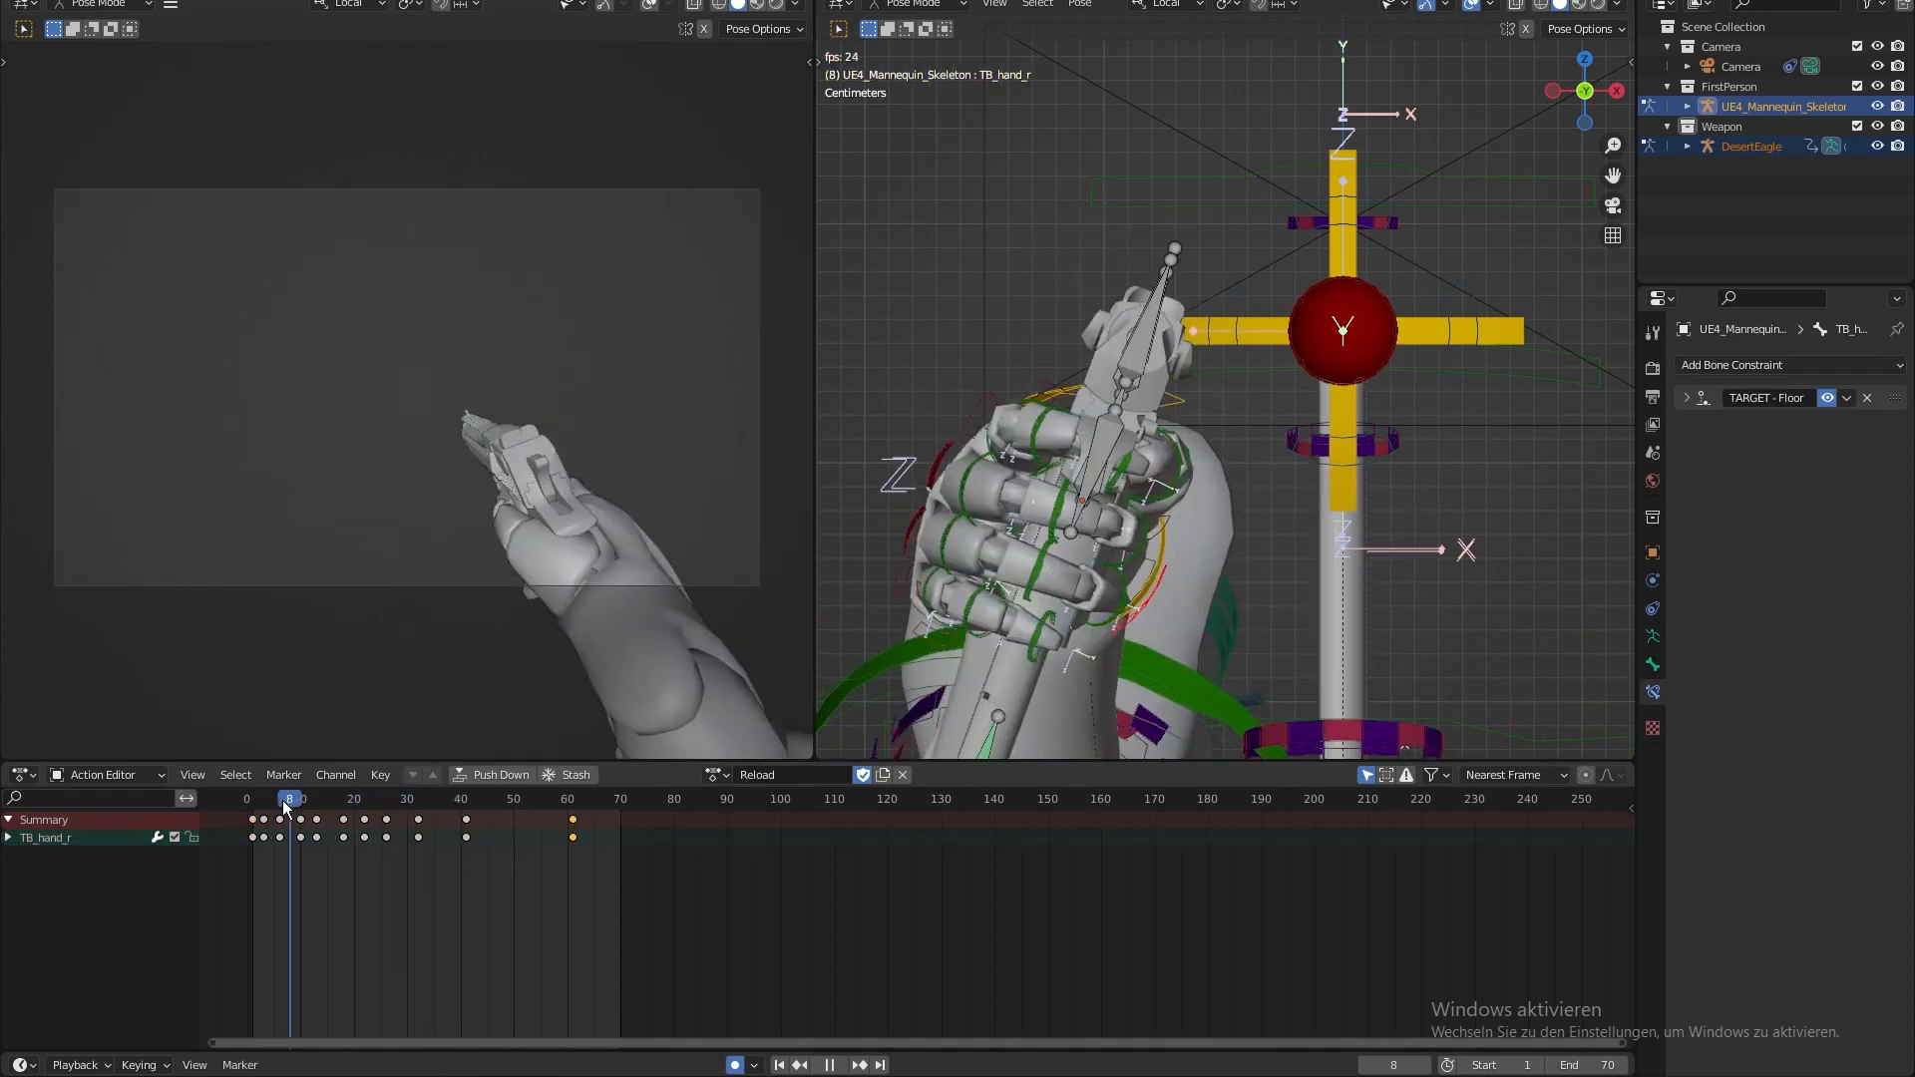
- Retime the right hand control's last five keys to frames 24, 29, 34, 43 and 63, and play back the reload
{"action": "left_click_drag", "start_coordinate": [283, 801], "coordinate": [402, 827]}
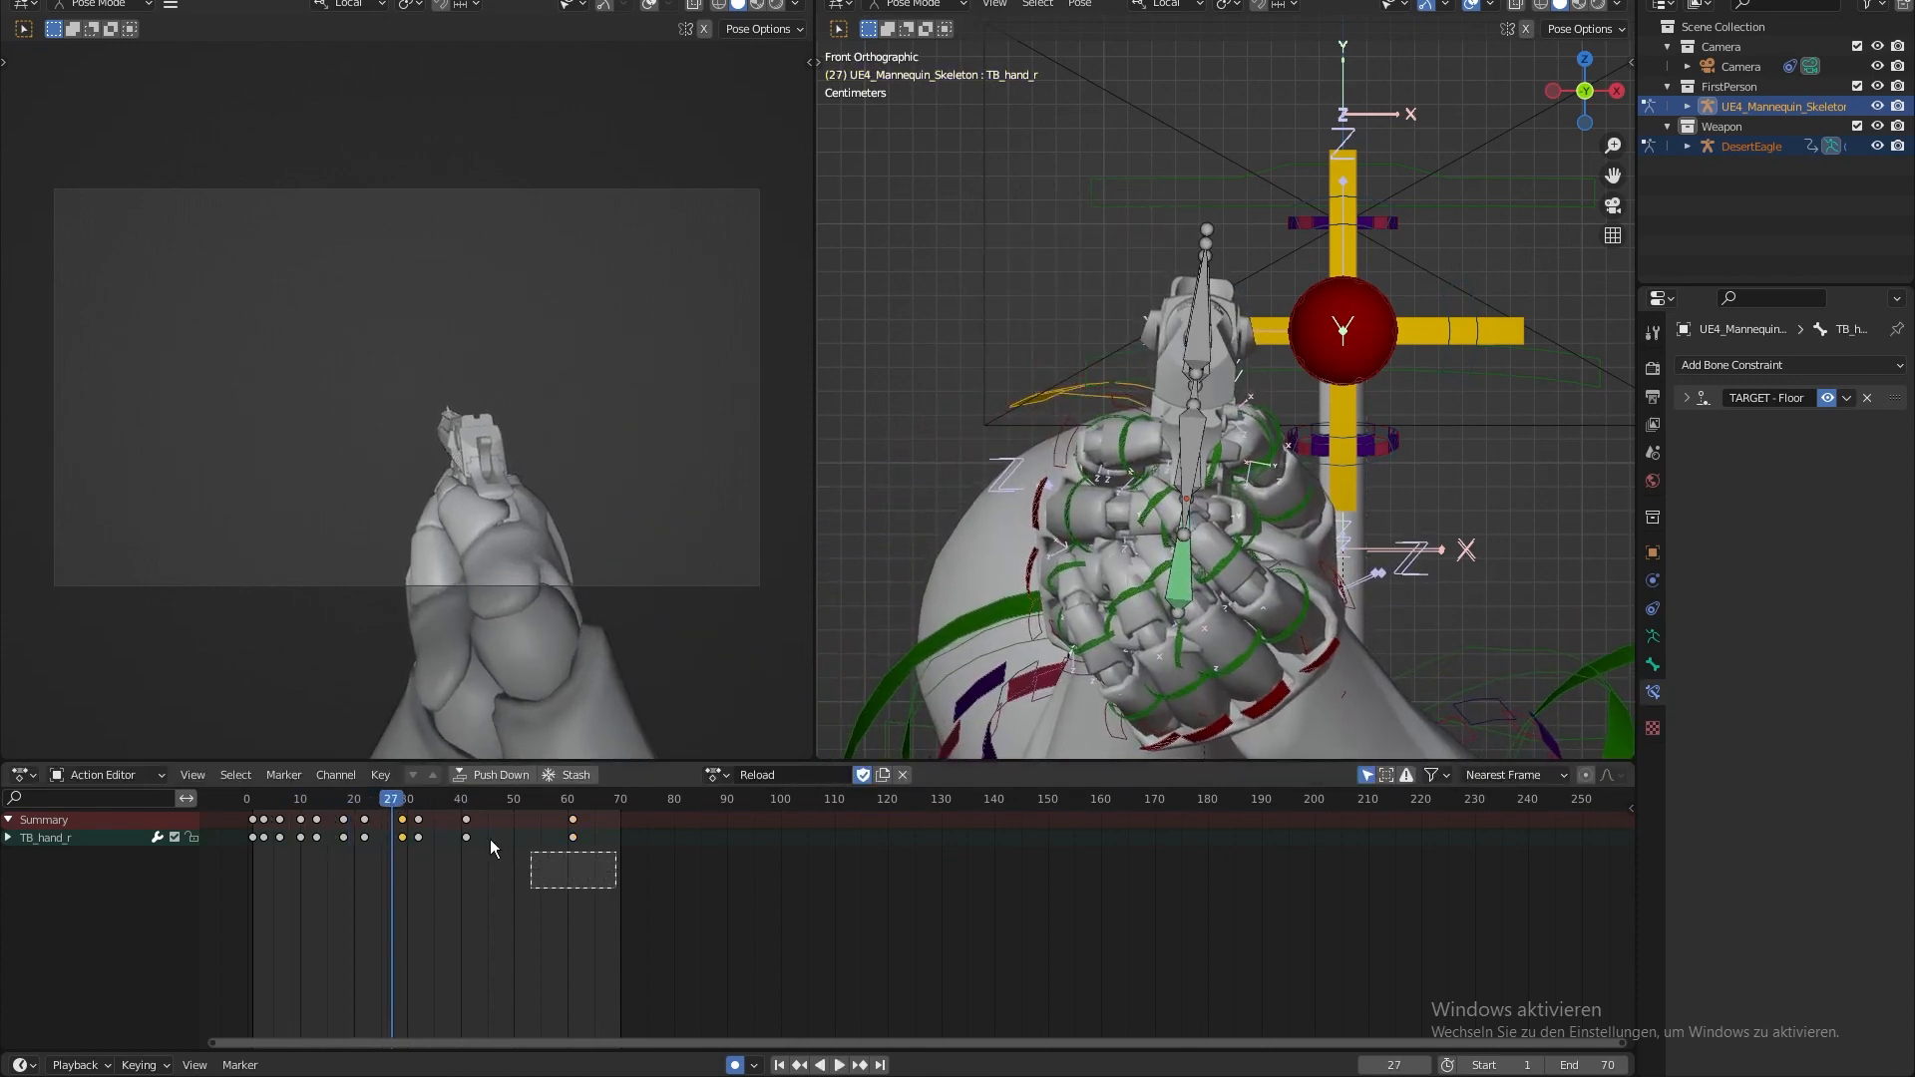
{"action": "left_click", "coordinate": [434, 828]}
{"action": "key", "text": "space"}
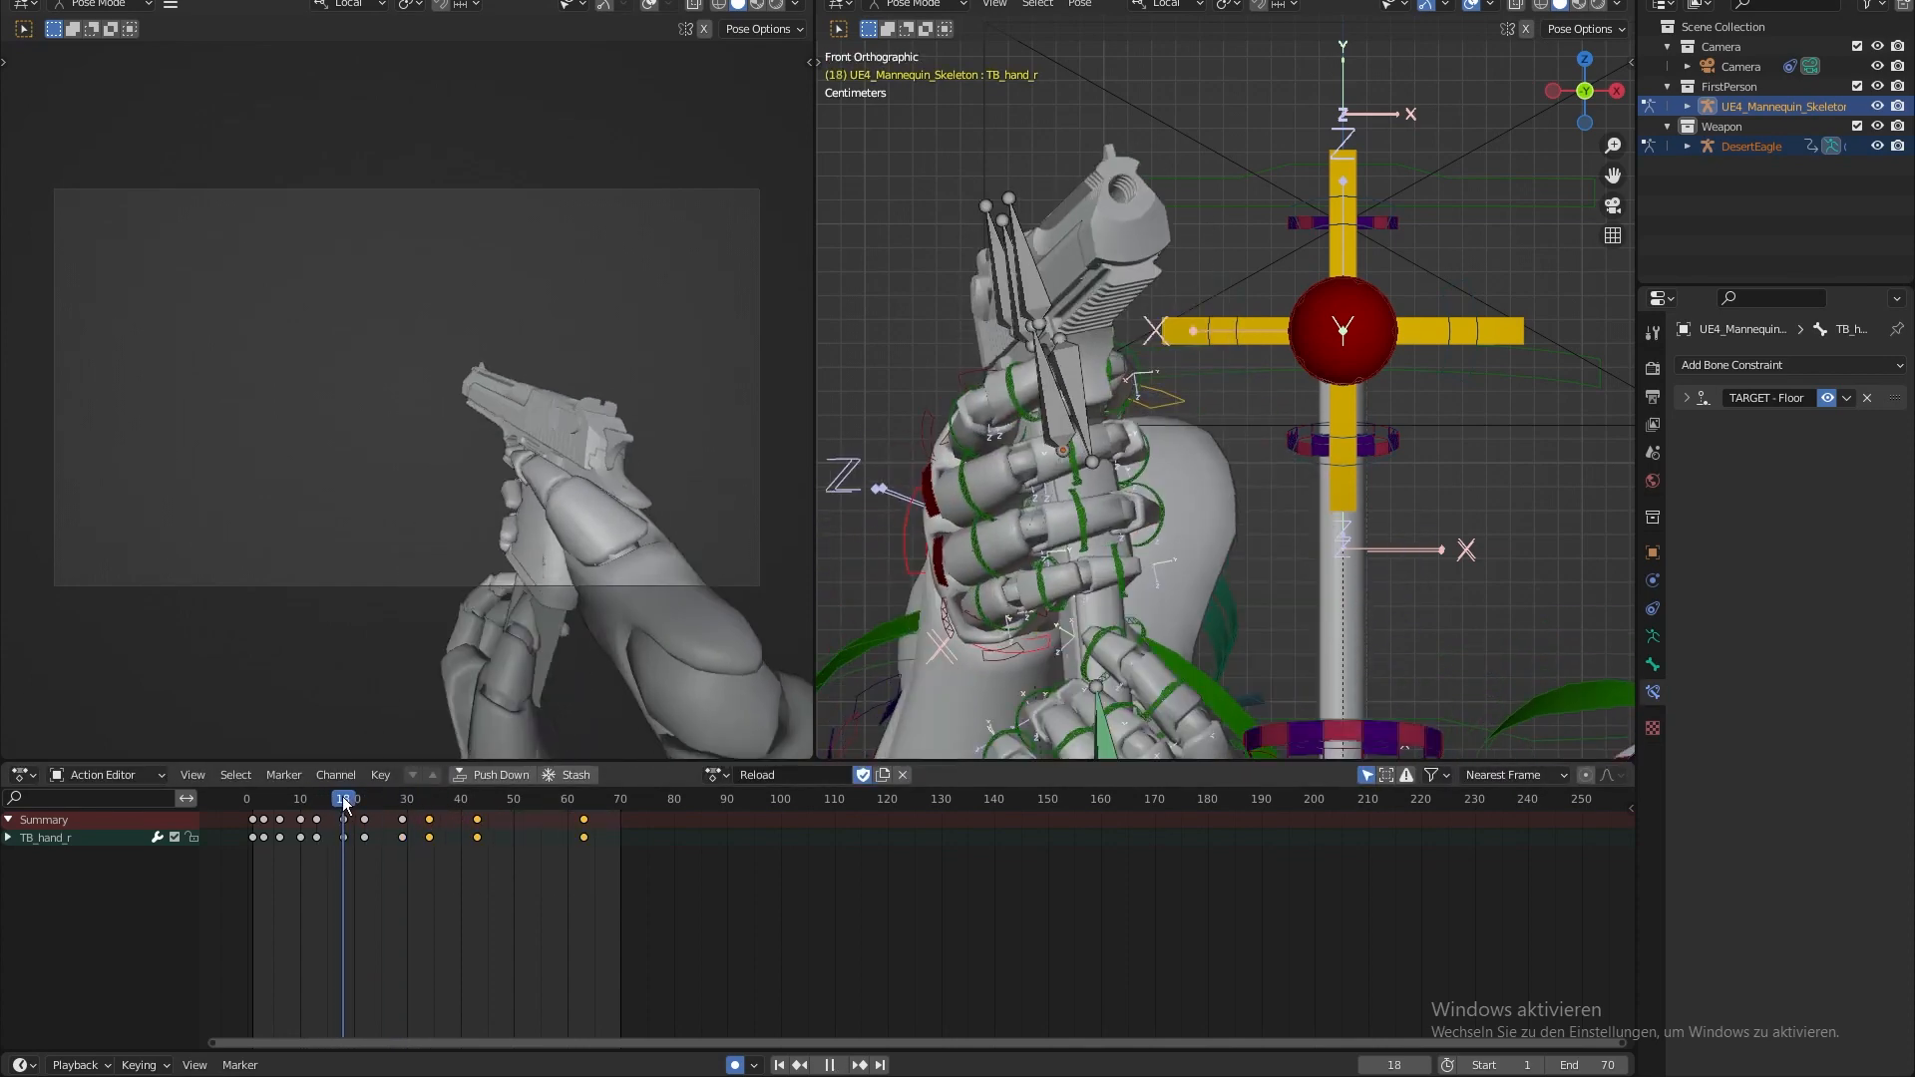
{"action": "left_click", "coordinate": [365, 802]}
{"action": "key", "text": "space"}
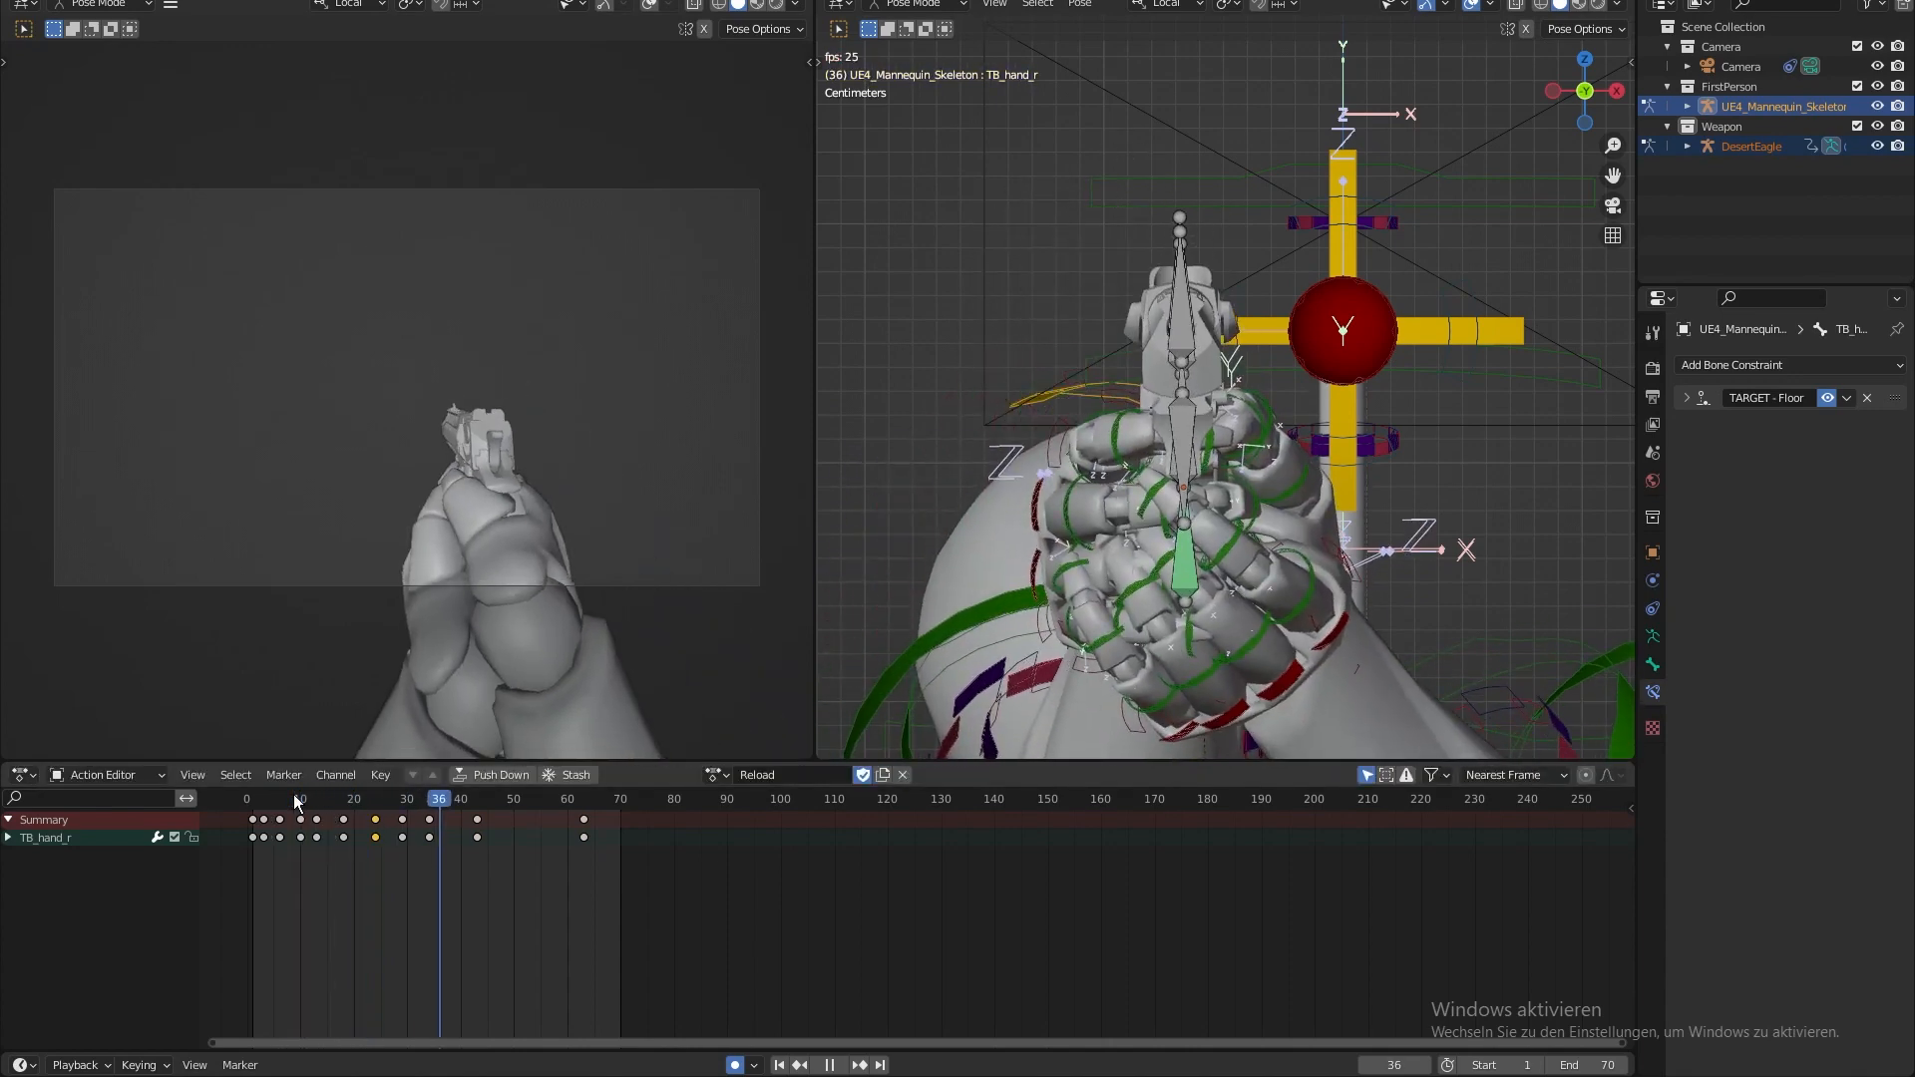
{"action": "key", "text": "space"}
- At frame 29, refine the right hand control's rotation and position in the front view, and replay the reload
{"action": "mouse_move", "coordinate": [391, 808]}
{"action": "left_mouse_down"}
{"action": "mouse_move", "coordinate": [427, 808]}
{"action": "mouse_move", "coordinate": [408, 806]}
{"action": "left_mouse_up"}
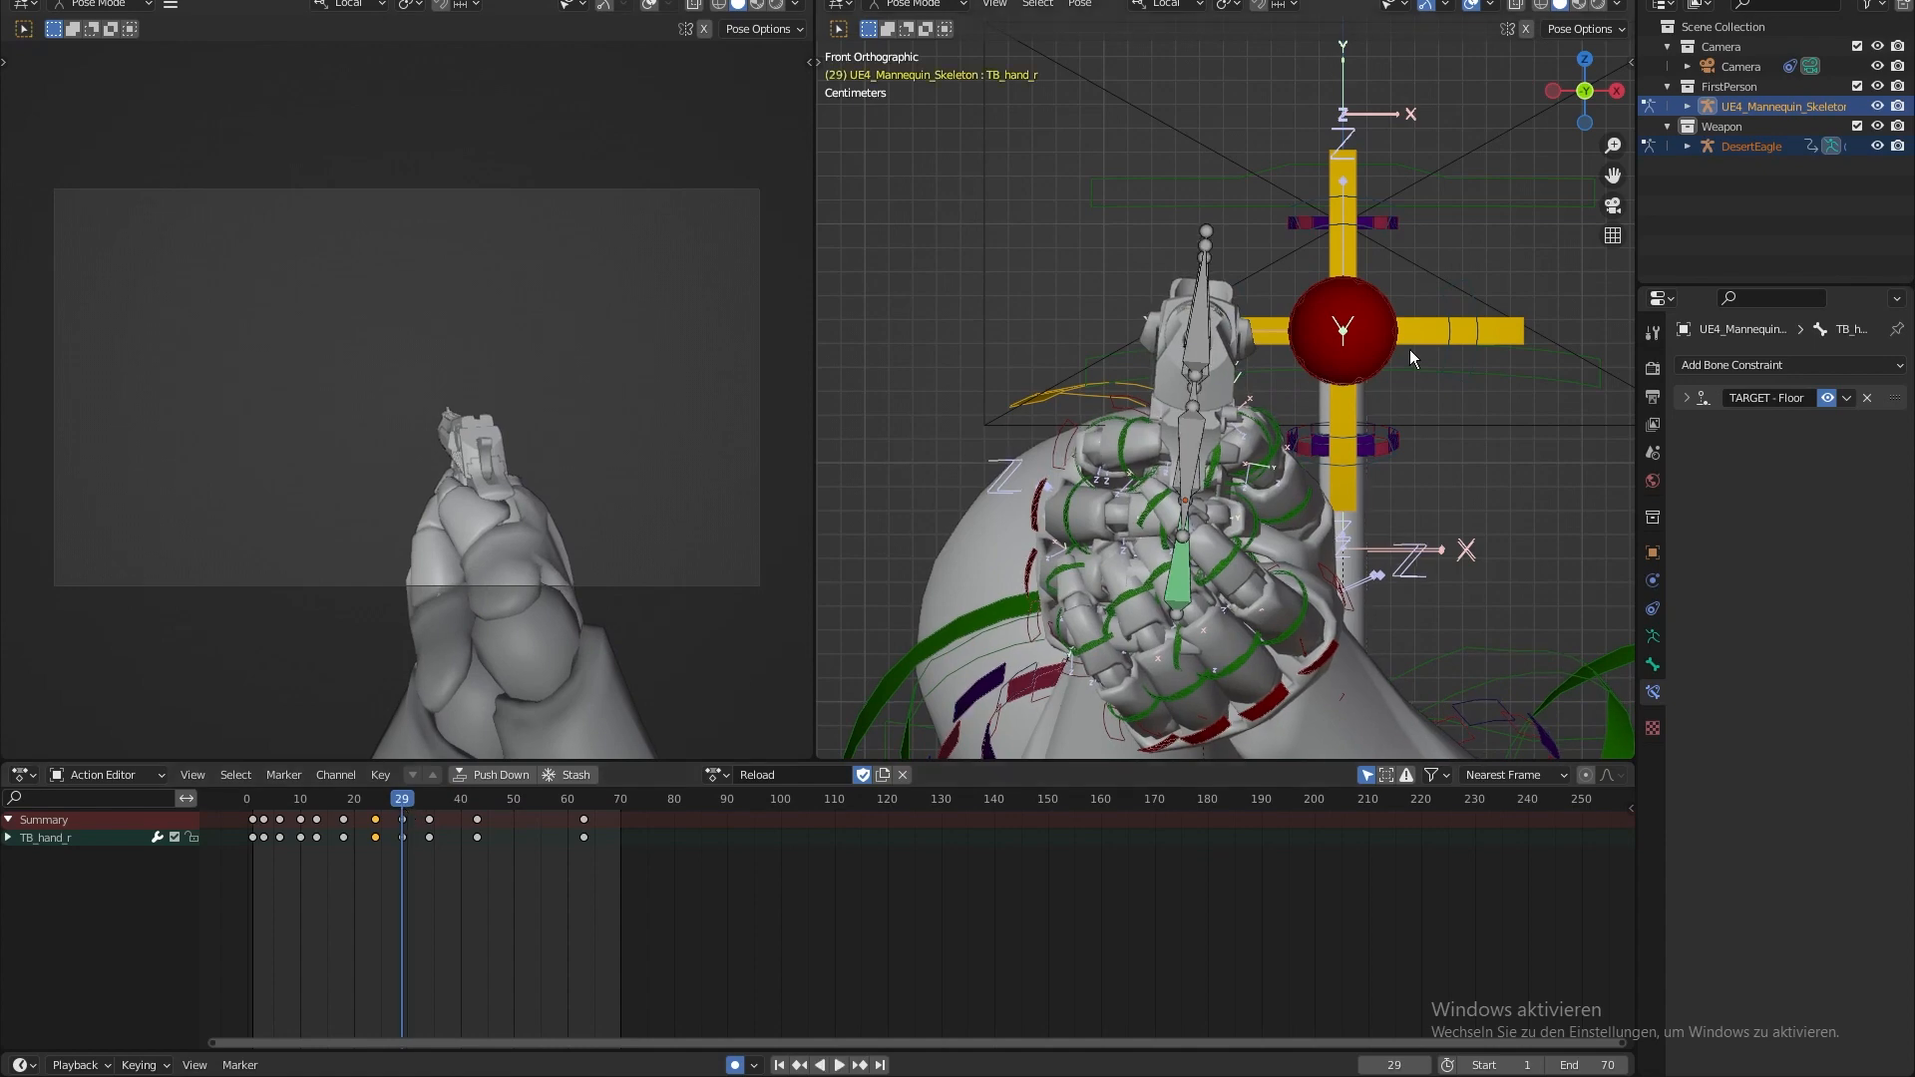
{"action": "key", "text": "space"}
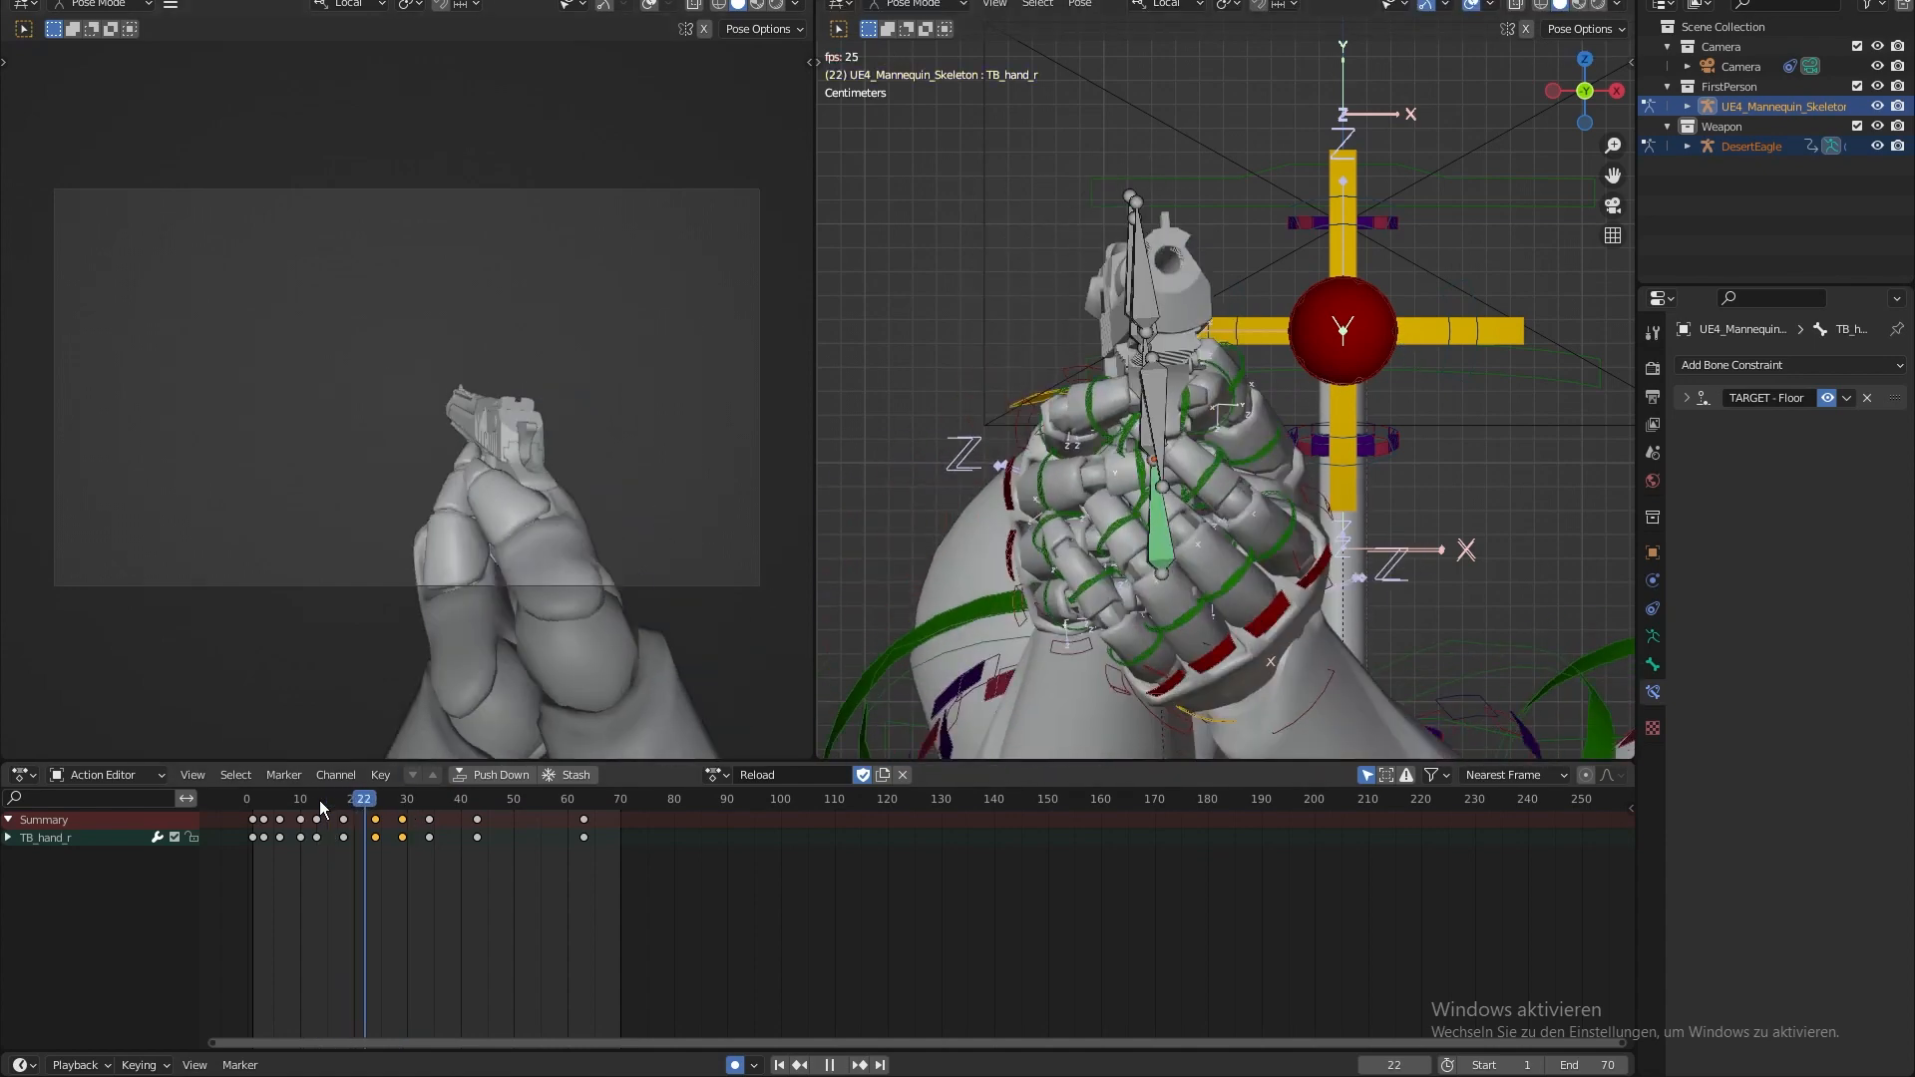
{"action": "key", "text": "space"}
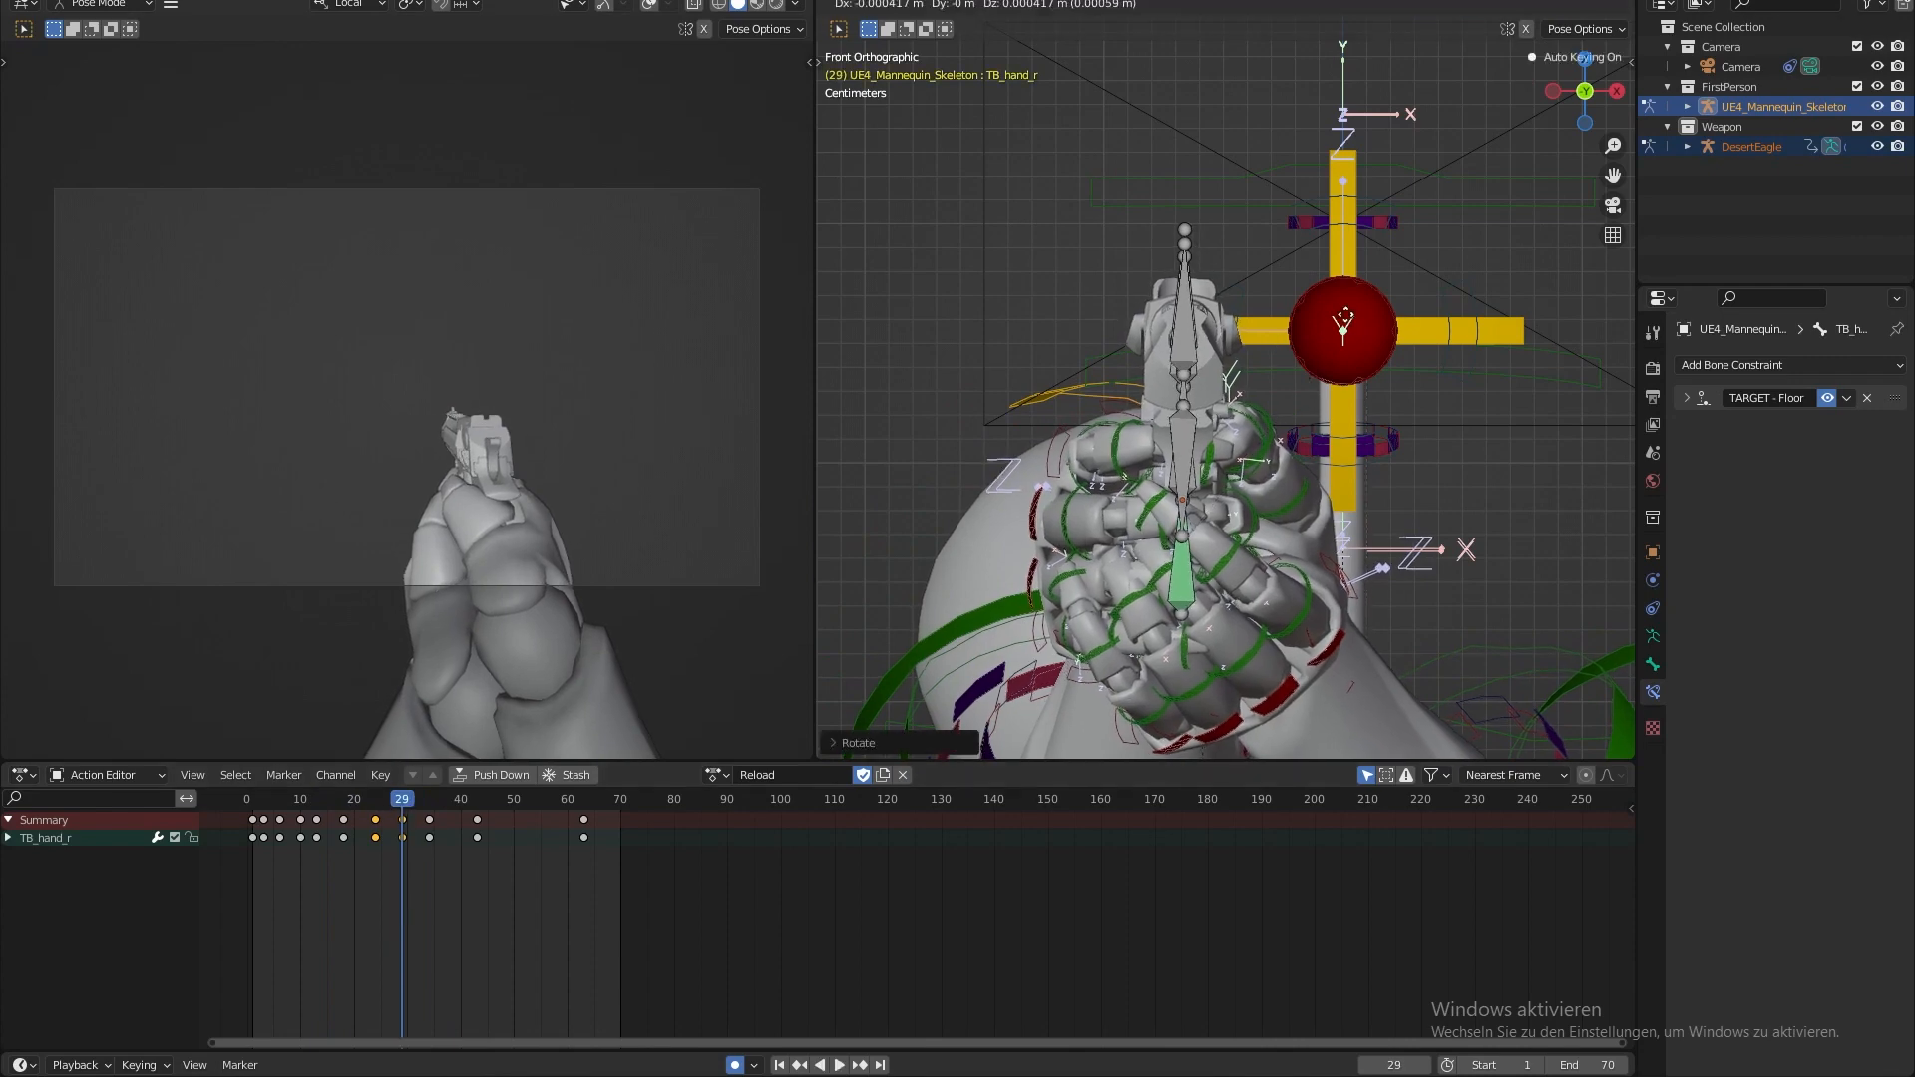
{"action": "left_click", "coordinate": [309, 800]}
{"action": "key", "text": "space"}
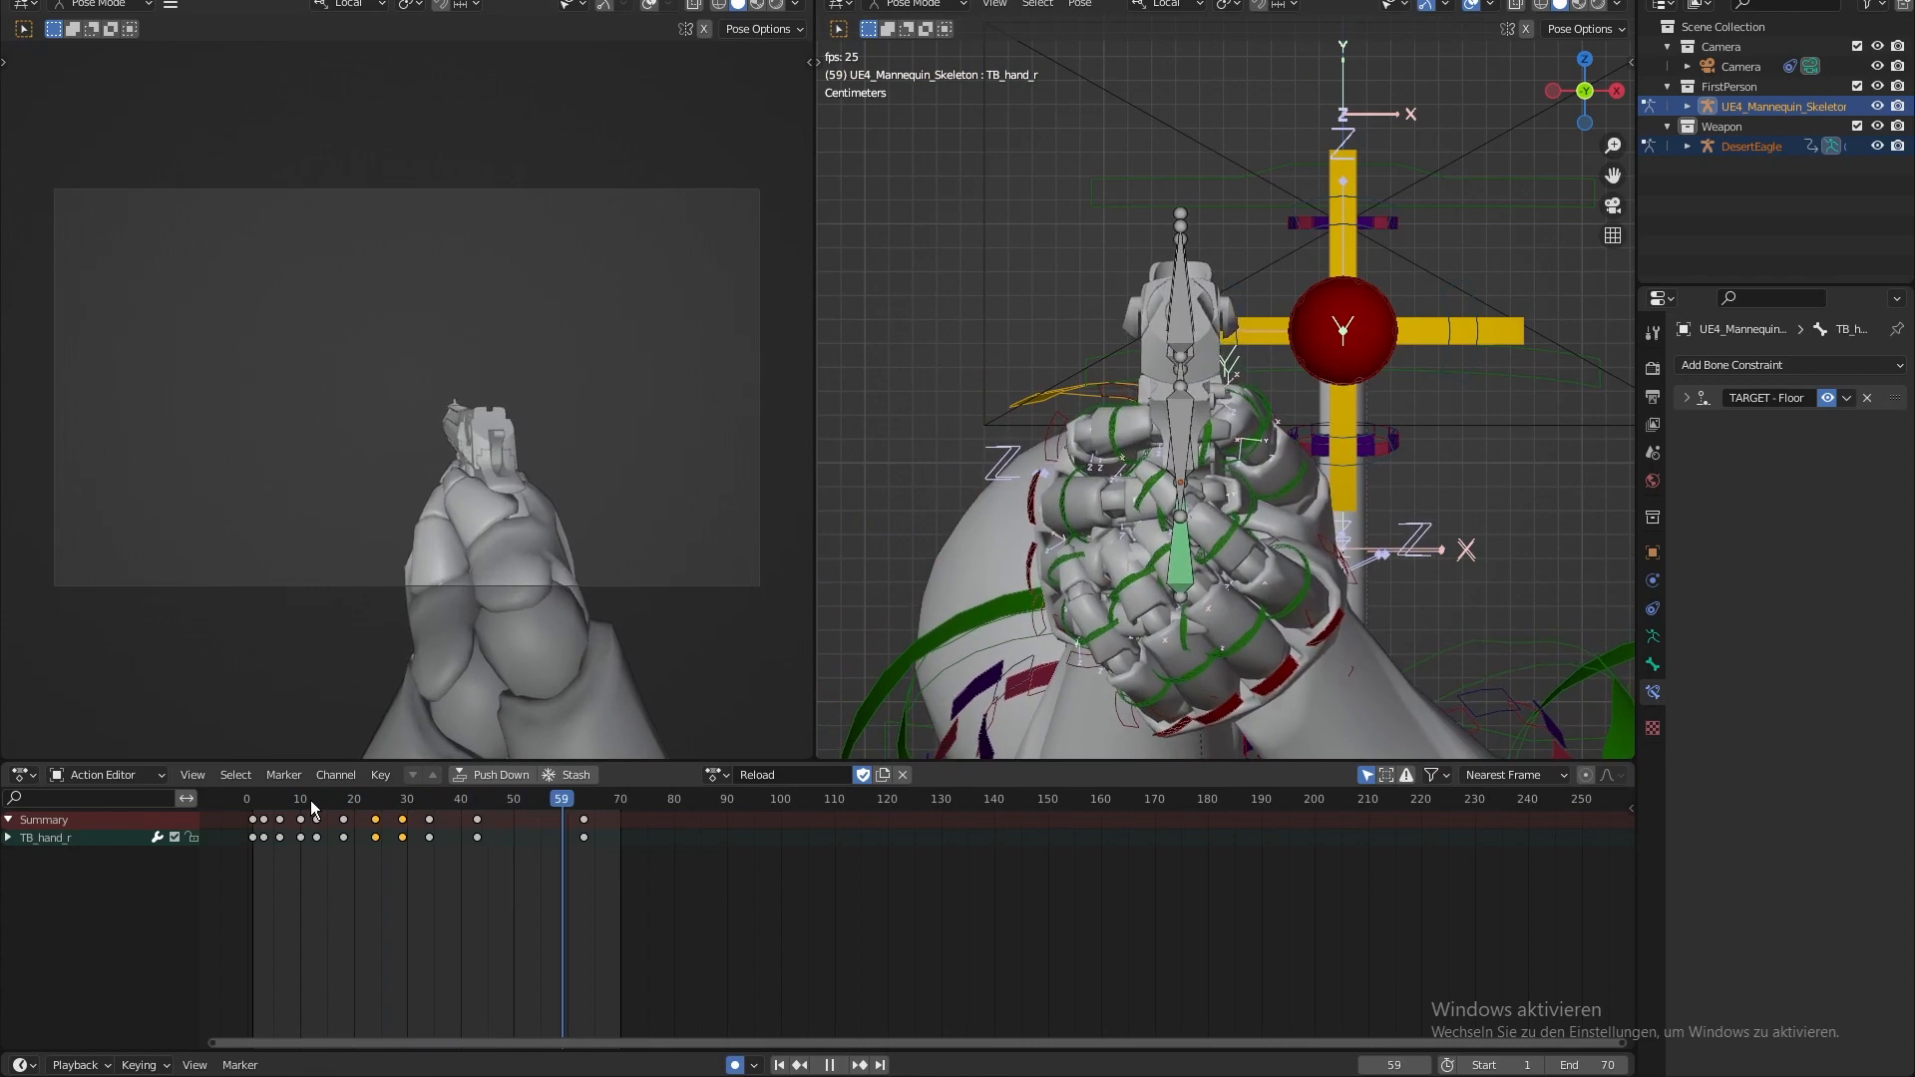
- Stop the playback and export the Reload action through the Mr Mannequins FBX exporter with the action prefix FP_DesertEagle
{"action": "mouse_move", "coordinate": [309, 800]}
{"action": "left_mouse_down"}
{"action": "mouse_move", "coordinate": [409, 803]}
{"action": "mouse_move", "coordinate": [265, 804]}
{"action": "mouse_move", "coordinate": [296, 803]}
{"action": "left_mouse_up"}
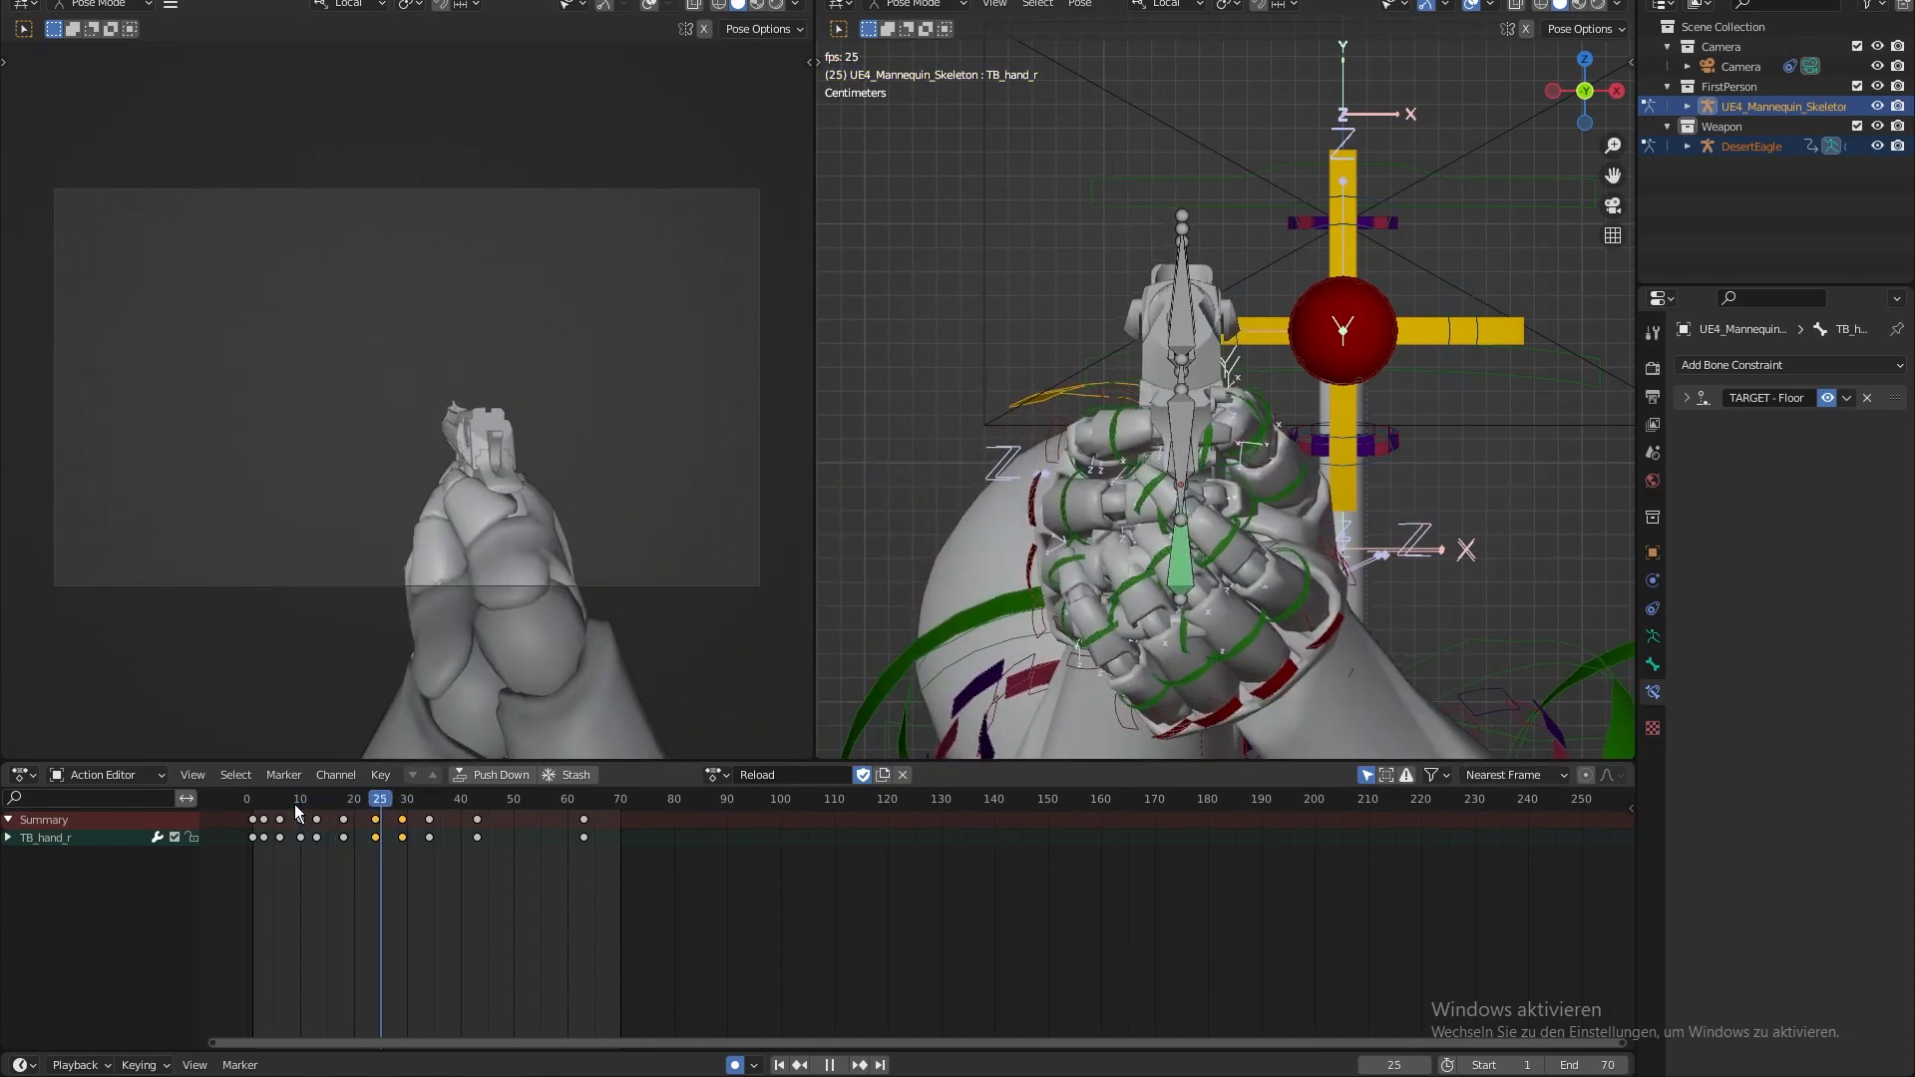
{"action": "key", "text": "space"}
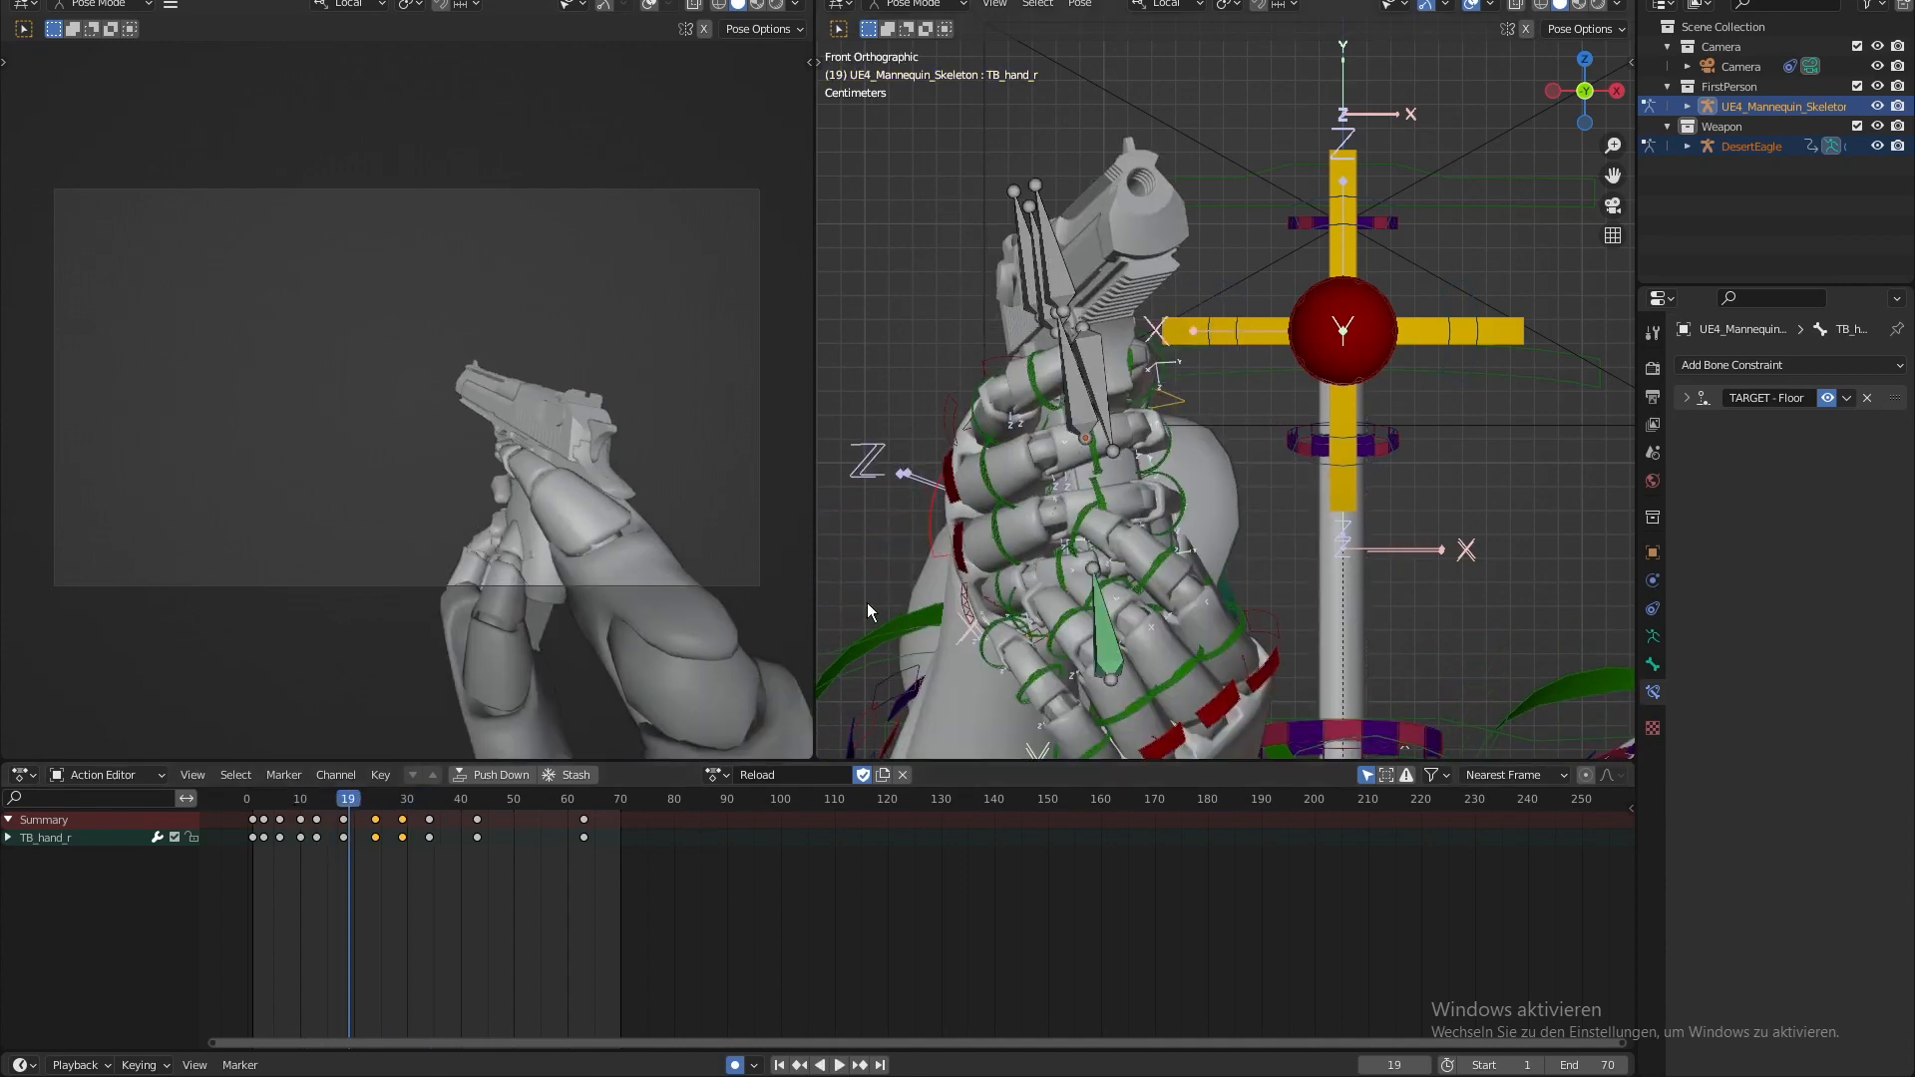
{"action": "left_click", "coordinate": [45, 0]}
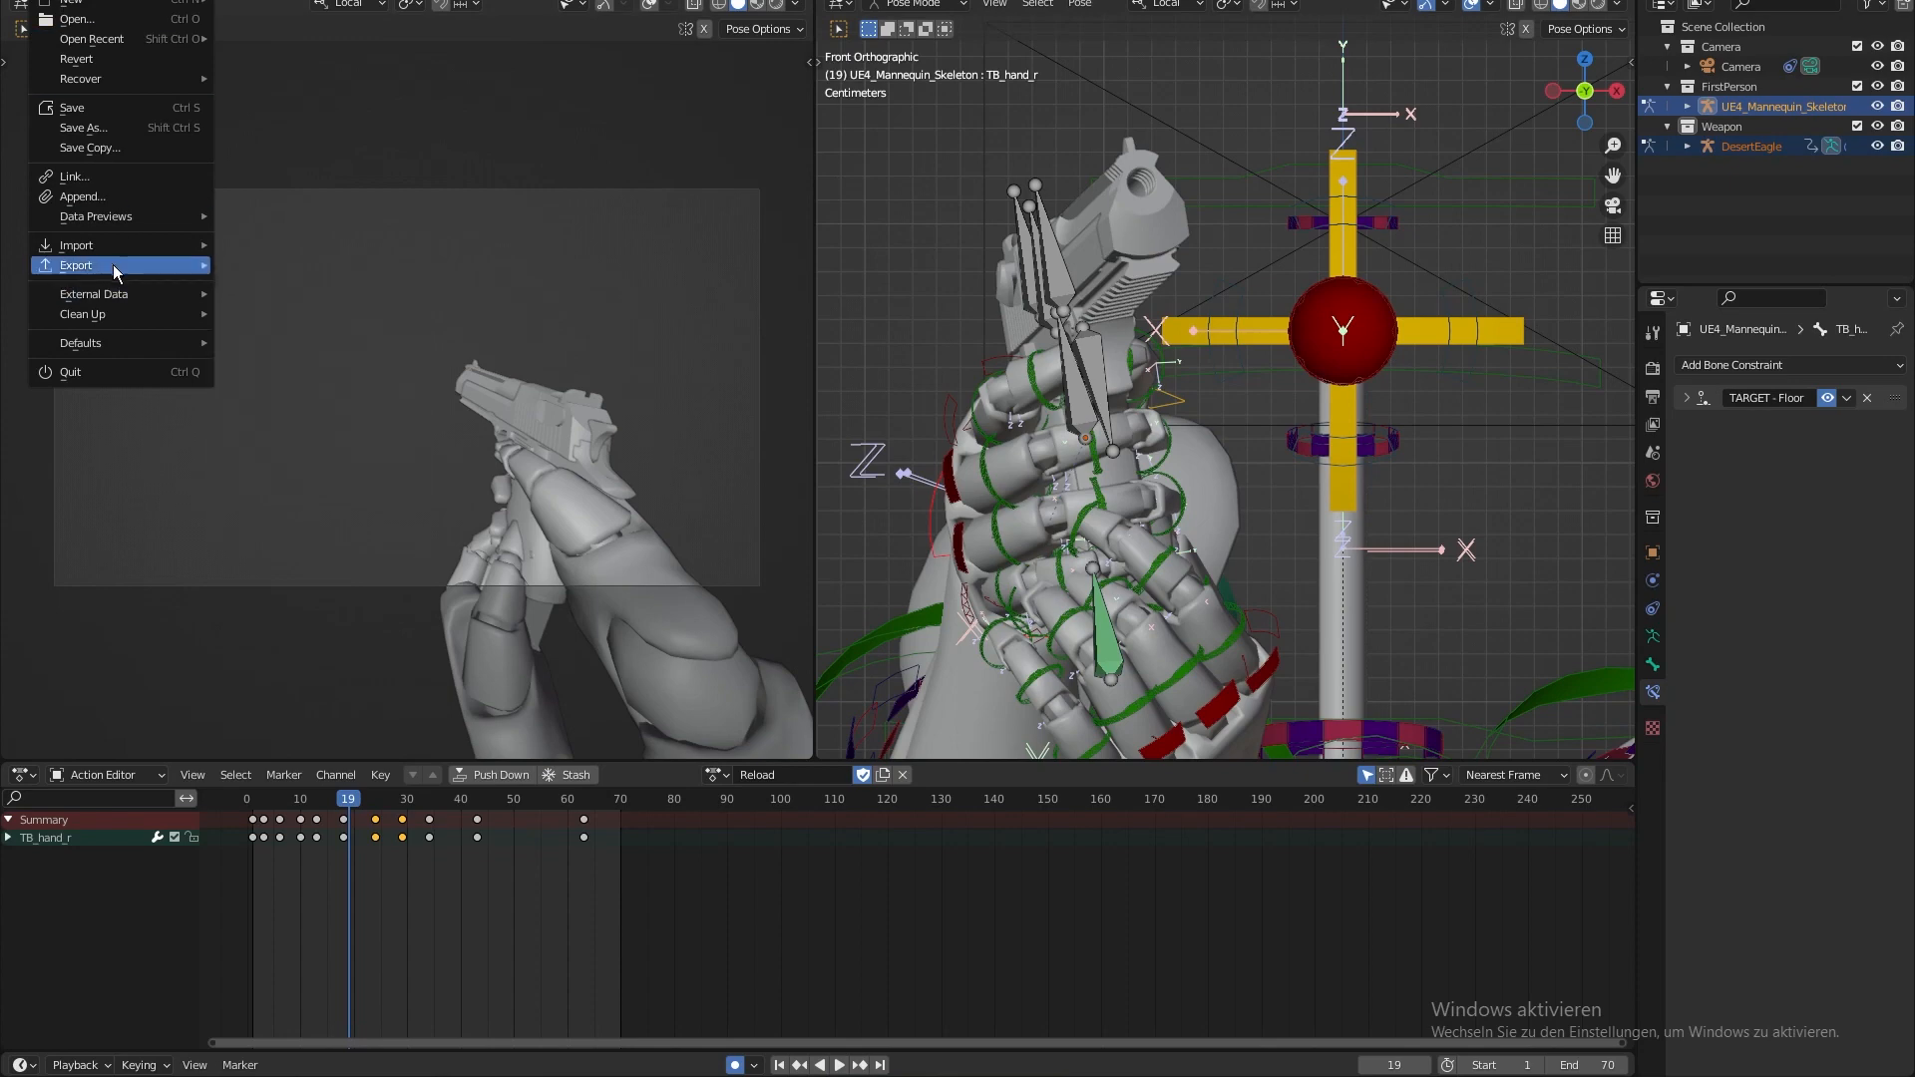
{"action": "mouse_move", "coordinate": [112, 265]}
{"action": "left_click", "coordinate": [313, 528]}
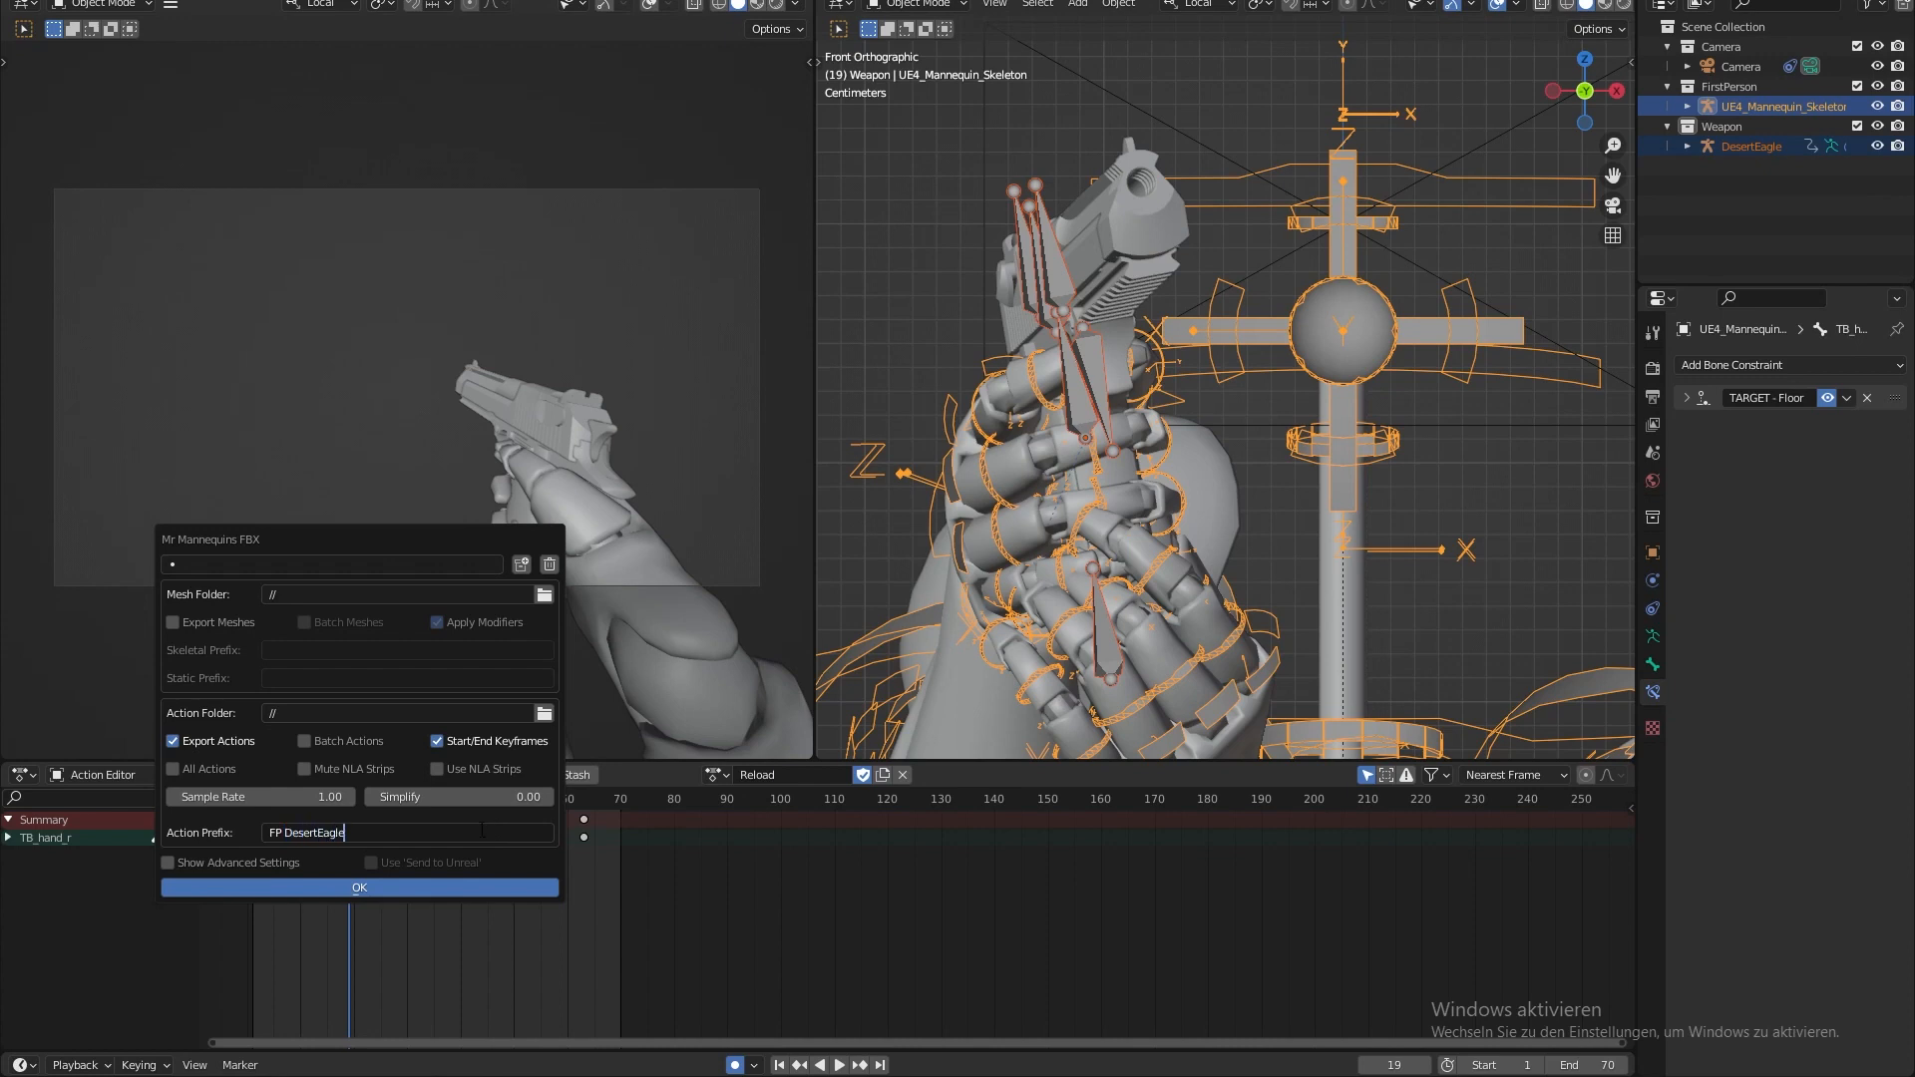
{"action": "left_click", "coordinate": [357, 890]}
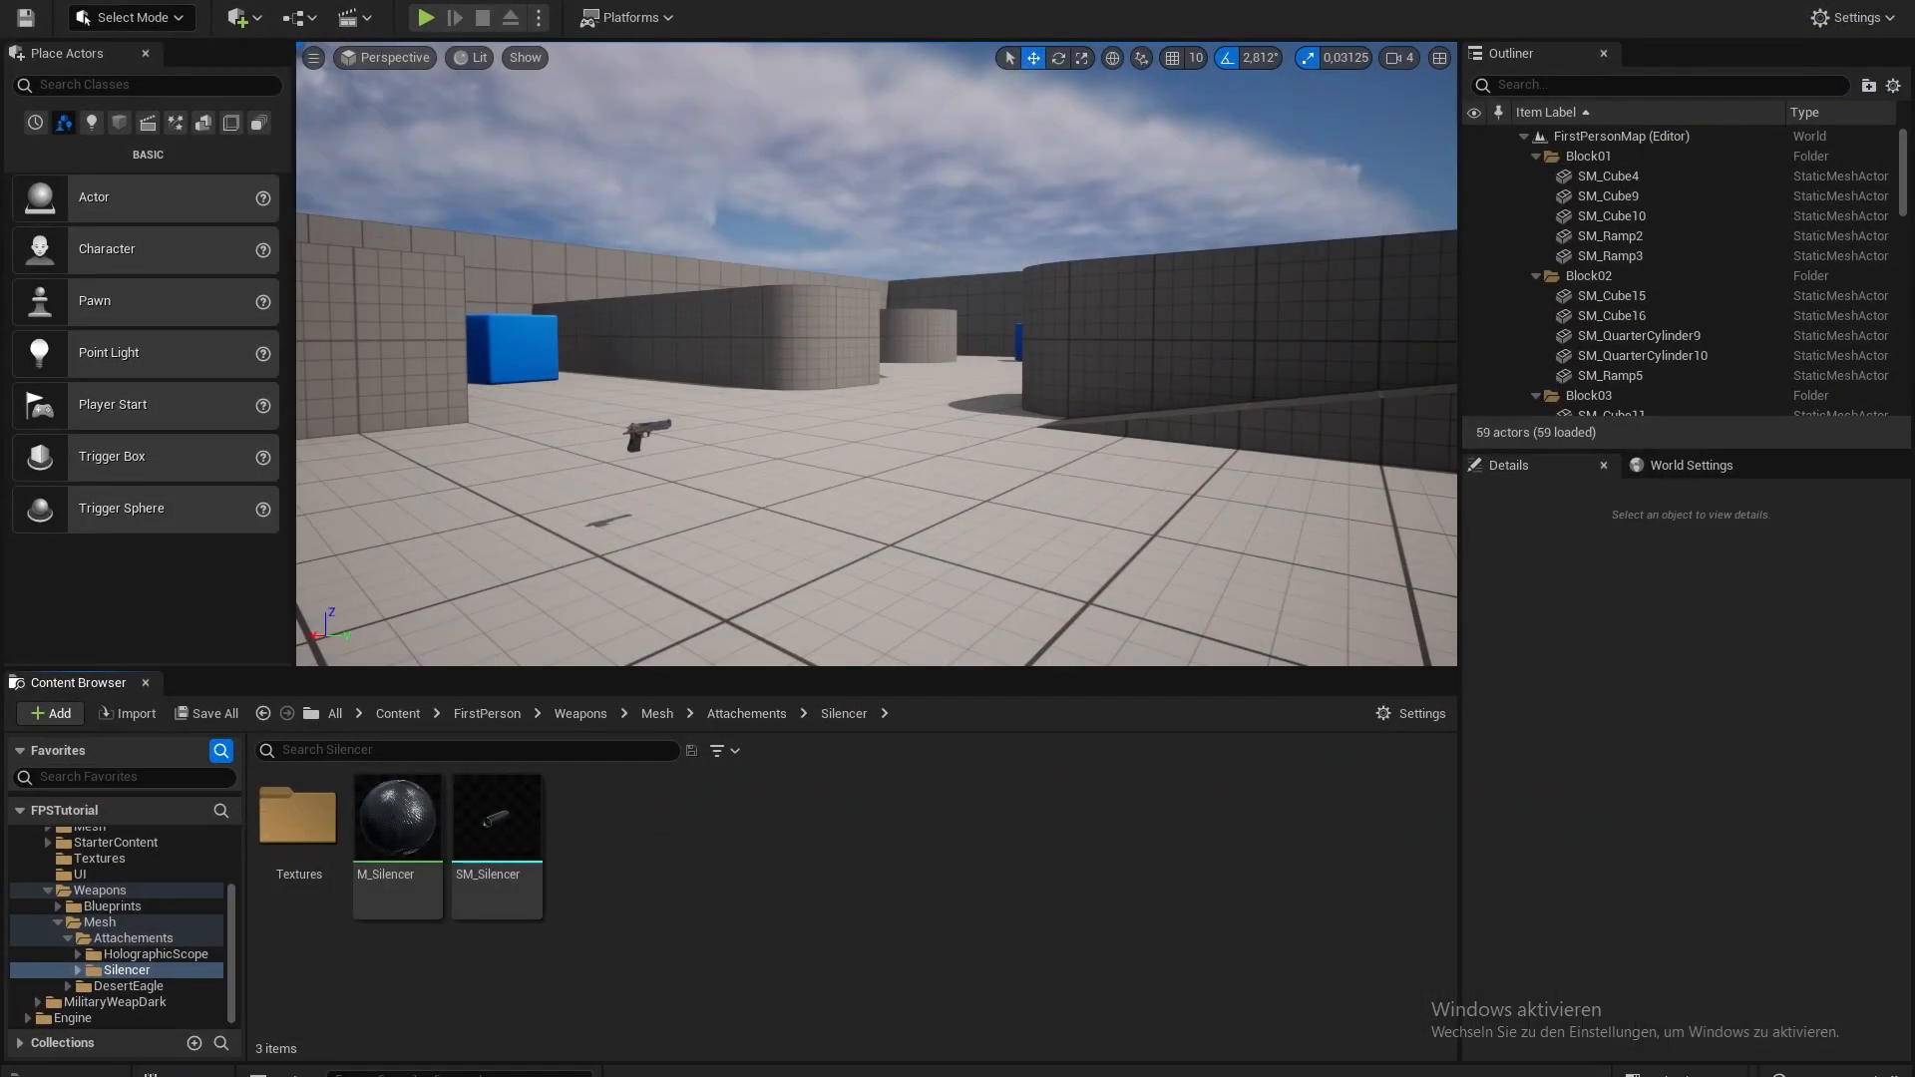
- Switch to Unreal Editor and open the DesertEagle animations folder under FirstPerson/Mesh/FirstPersonArms
{"action": "left_click", "coordinate": [487, 713]}
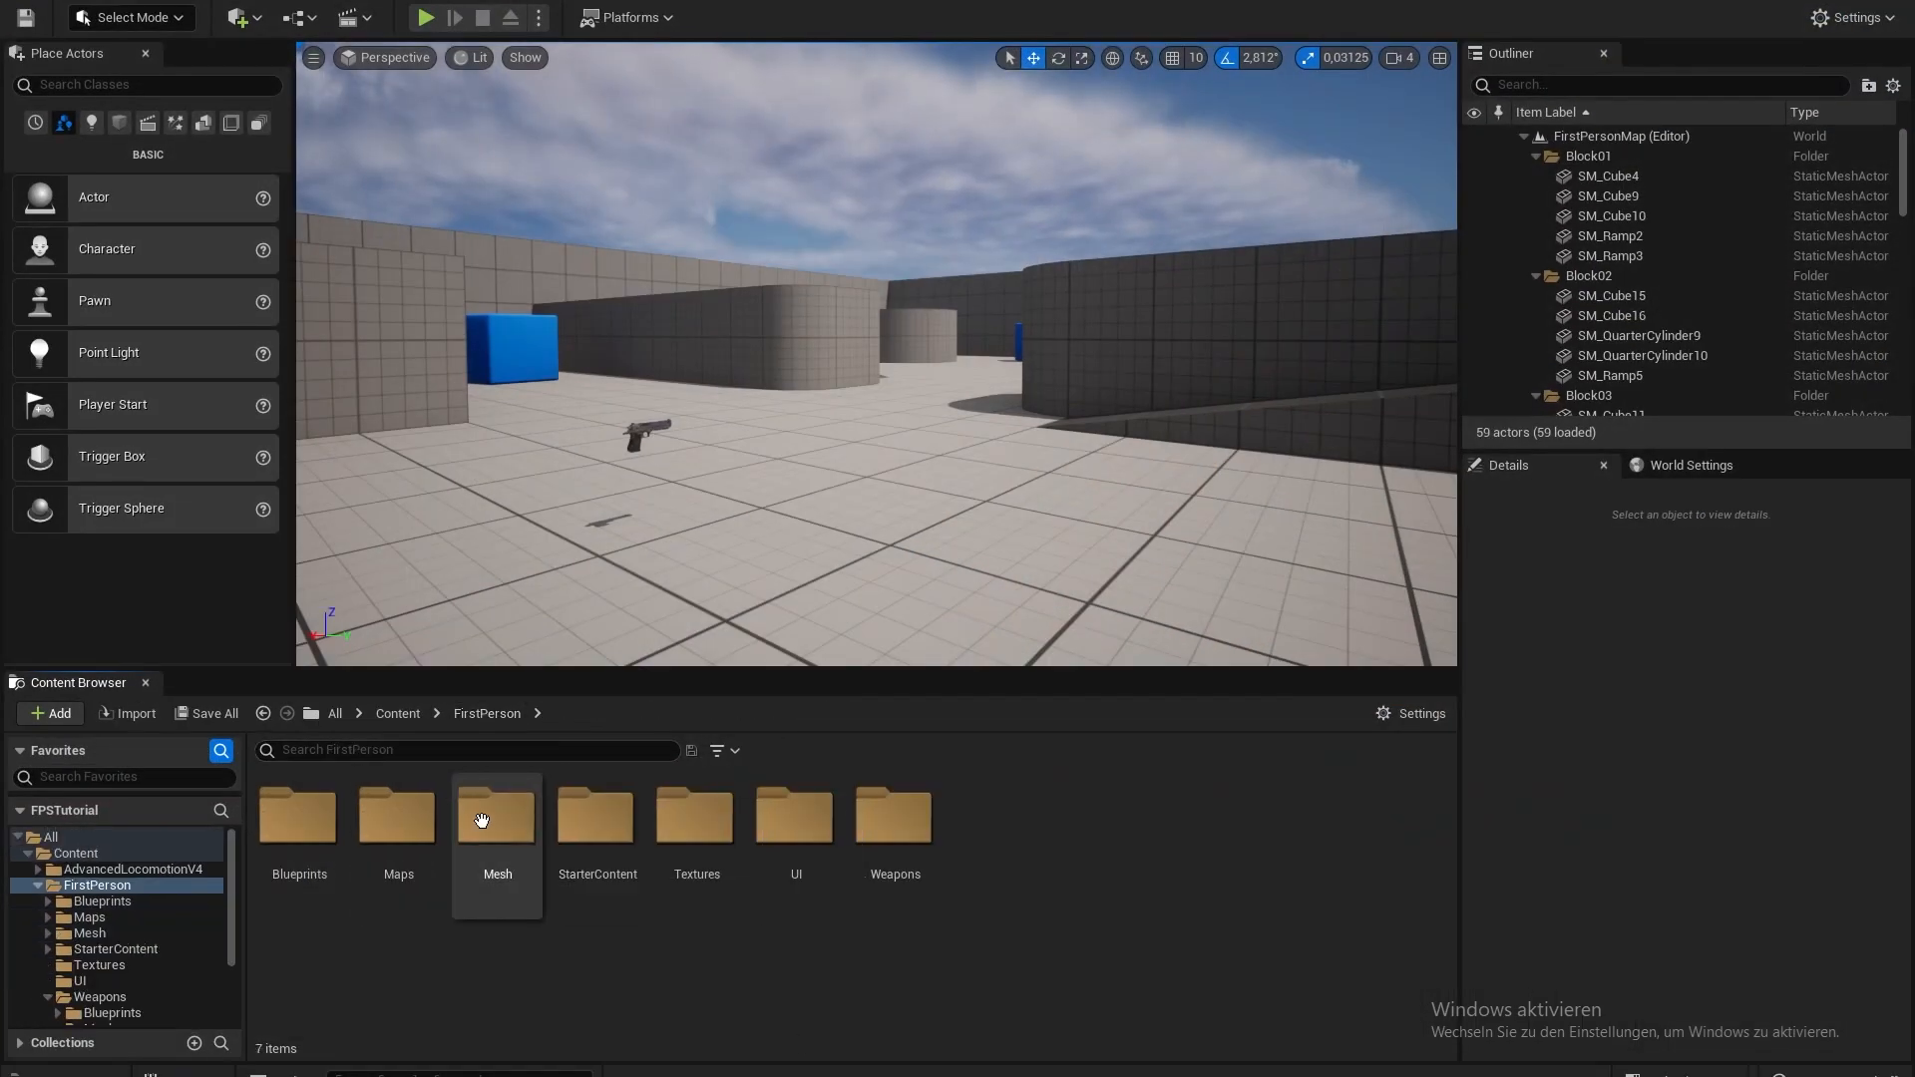
{"action": "double_click", "coordinate": [916, 876]}
{"action": "left_click", "coordinate": [480, 713]}
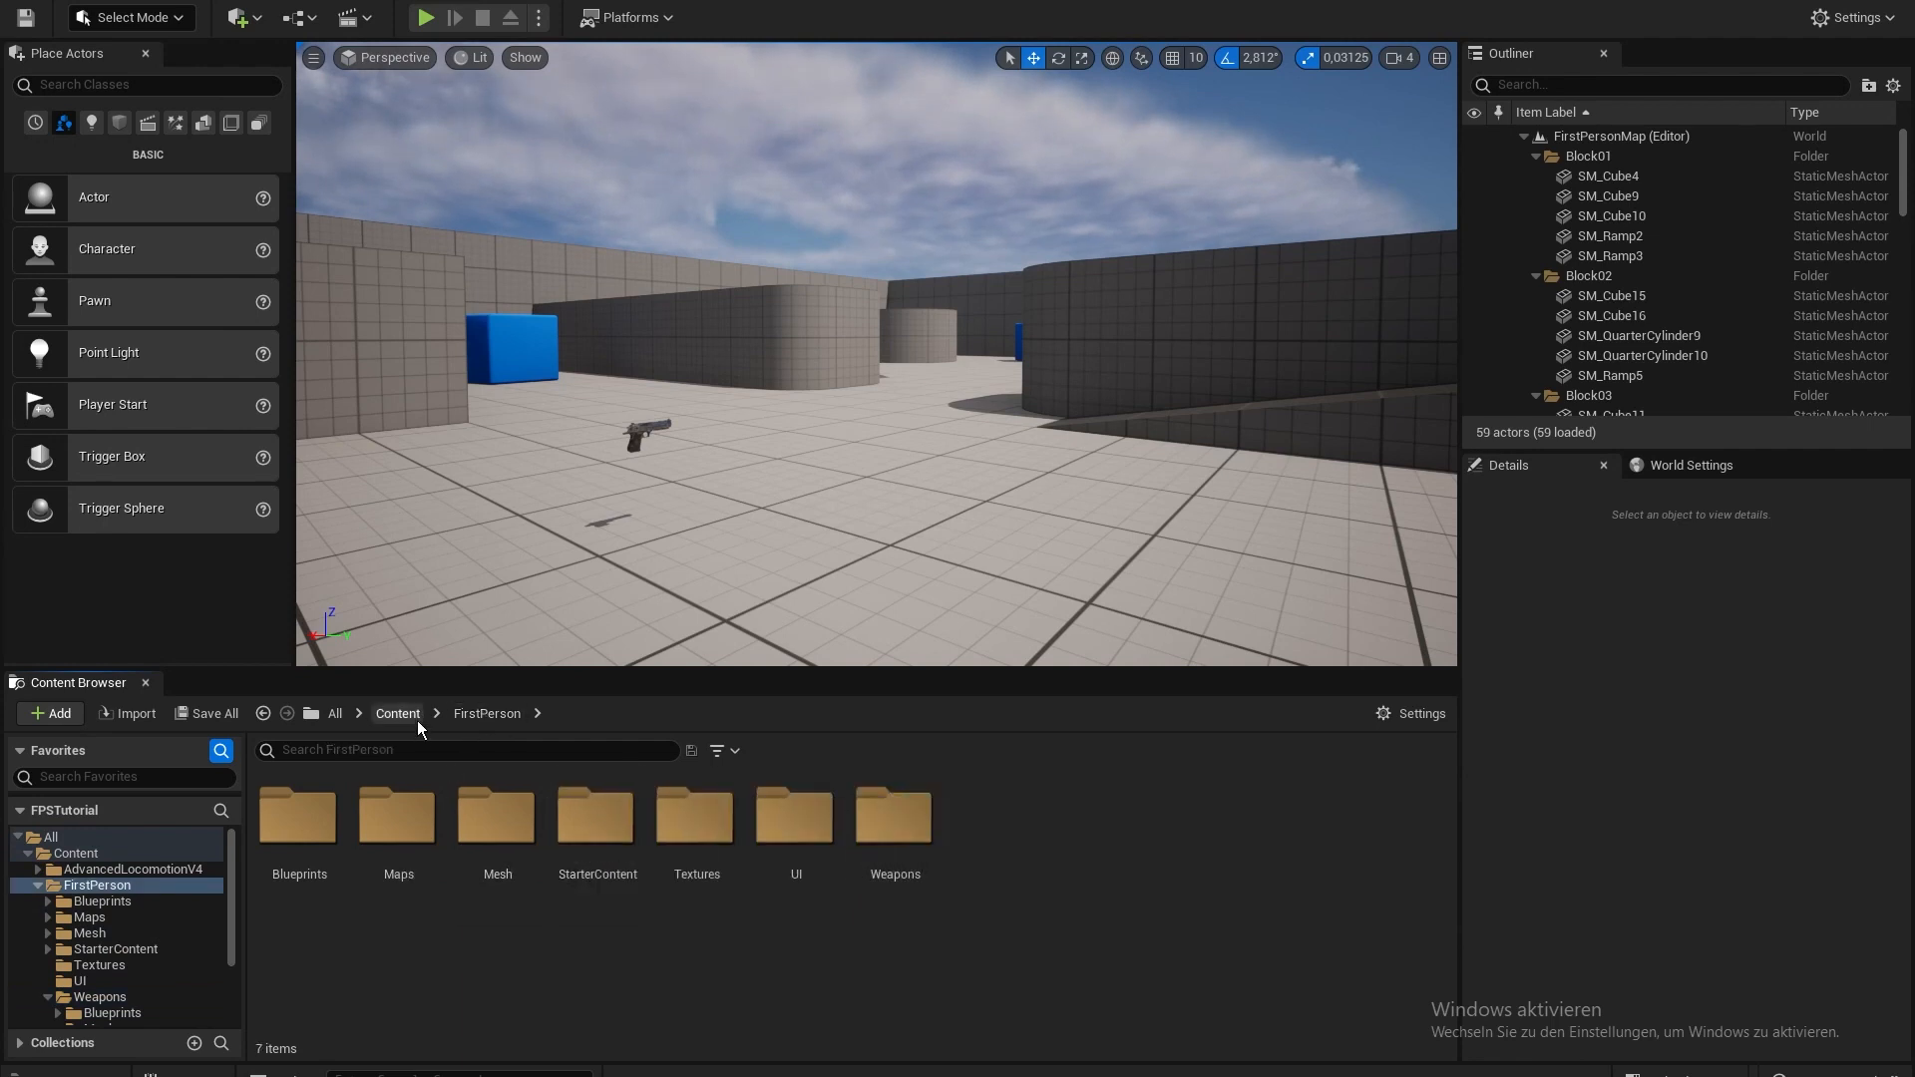
{"action": "double_click", "coordinate": [497, 816]}
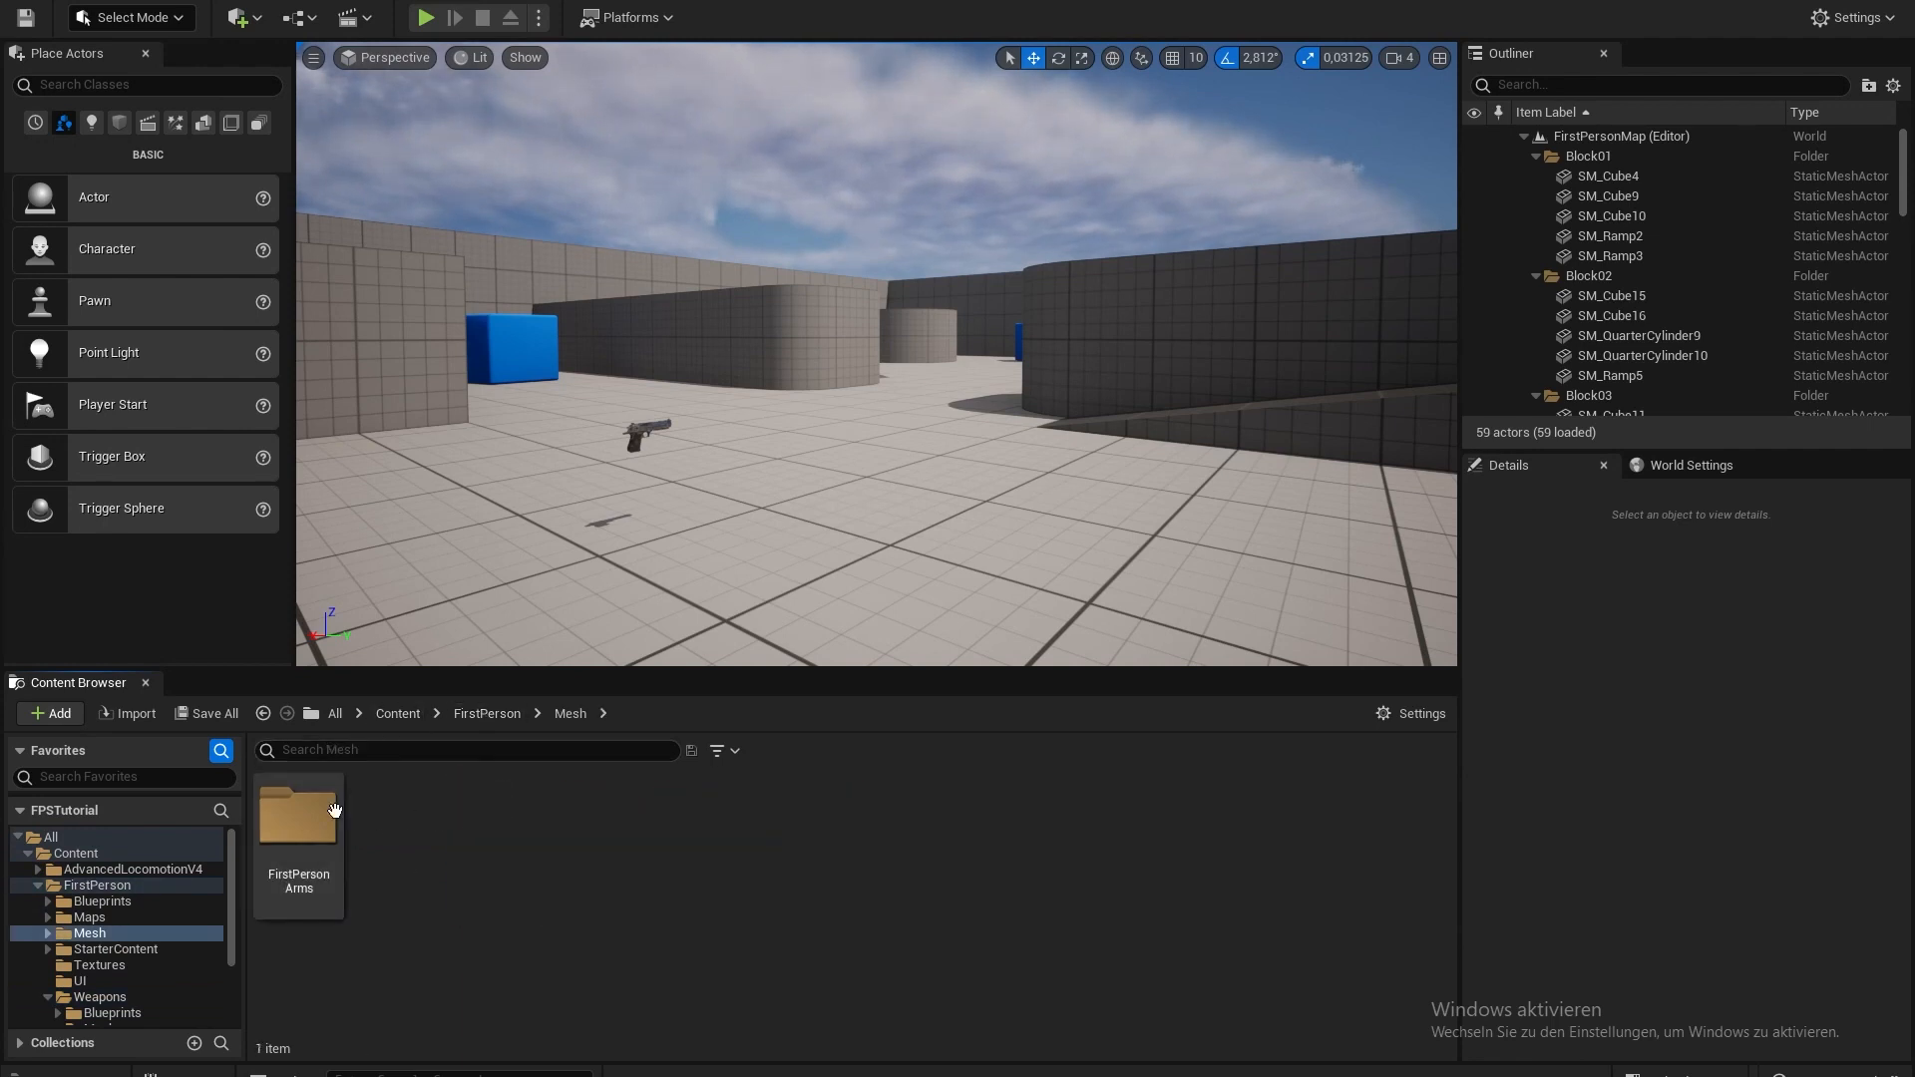
{"action": "double_click", "coordinate": [334, 810]}
{"action": "double_click", "coordinate": [320, 813]}
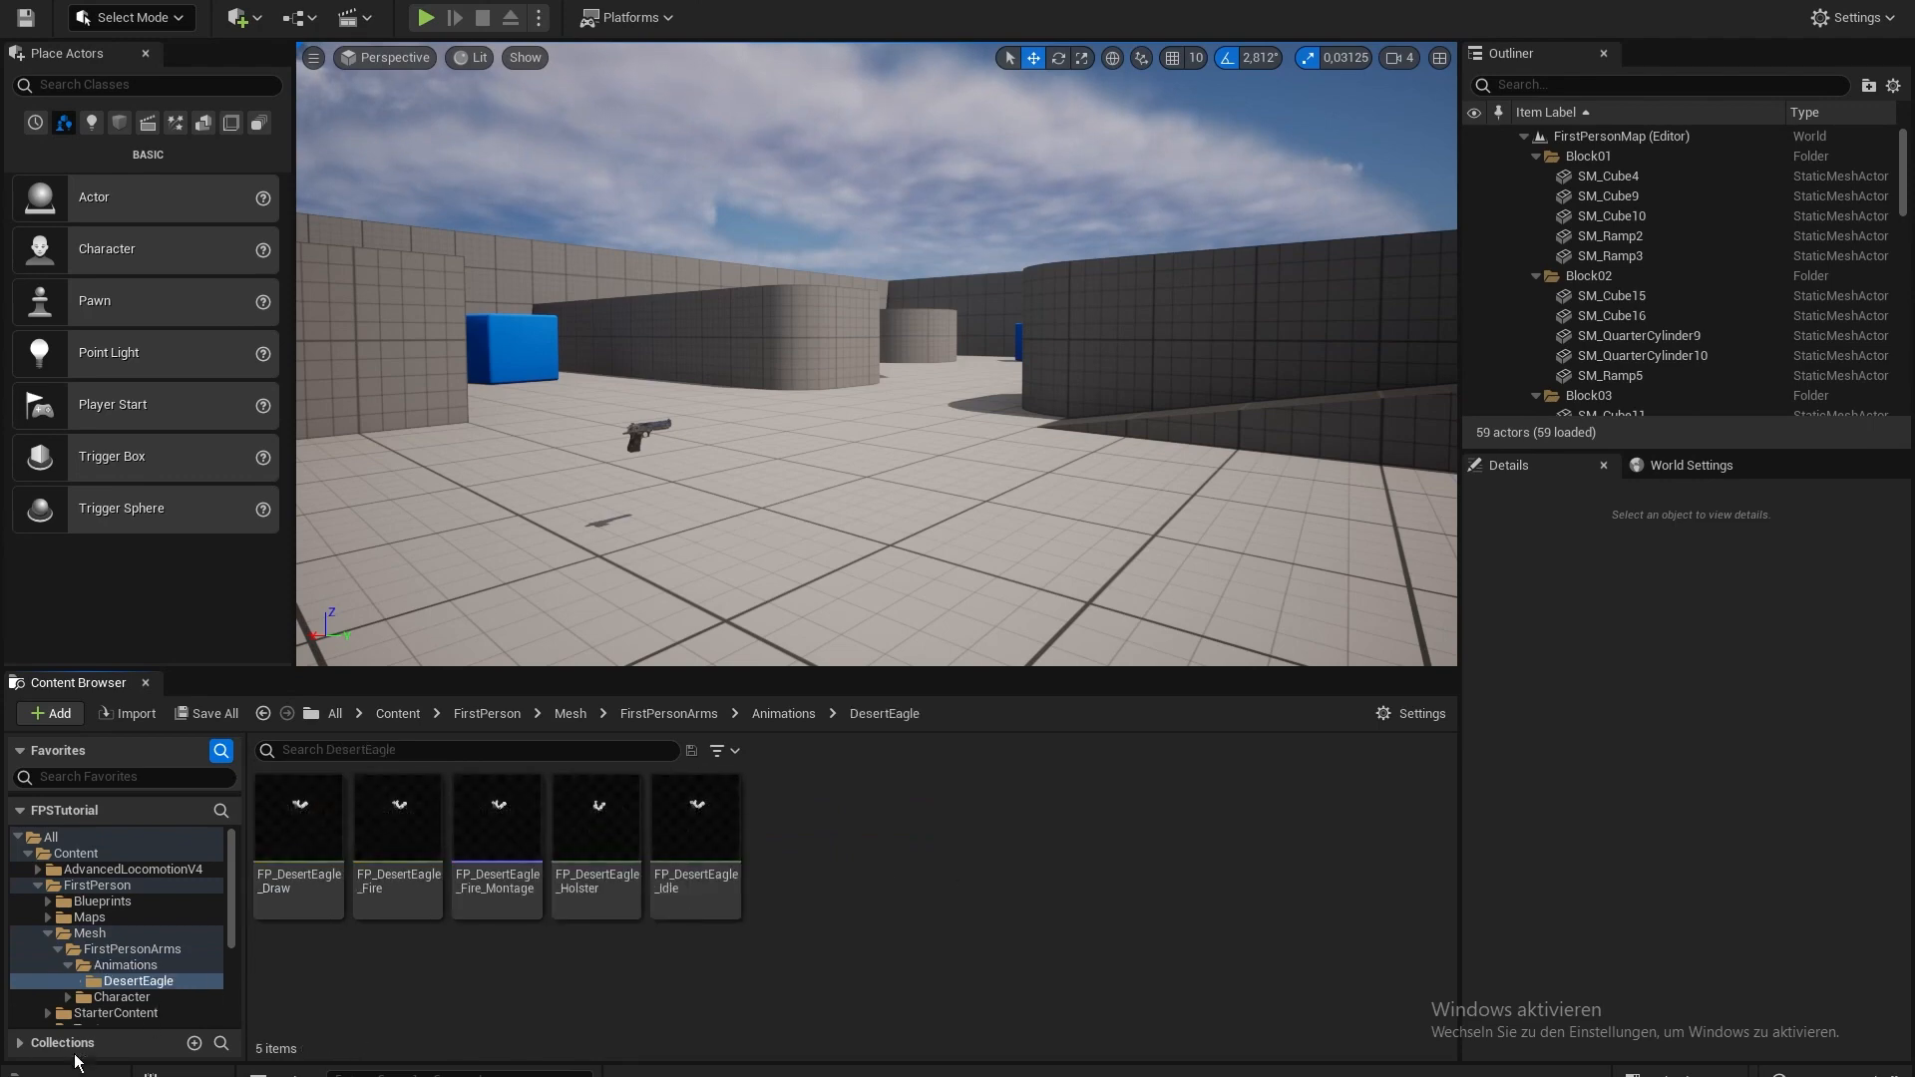
- Import FP_DesertEagle_Reload.fbx into the DesertEagle folder, using SK_Mannequin_Arms_Skeleton as its skeleton
{"action": "mouse_move", "coordinate": [150, 1071]}
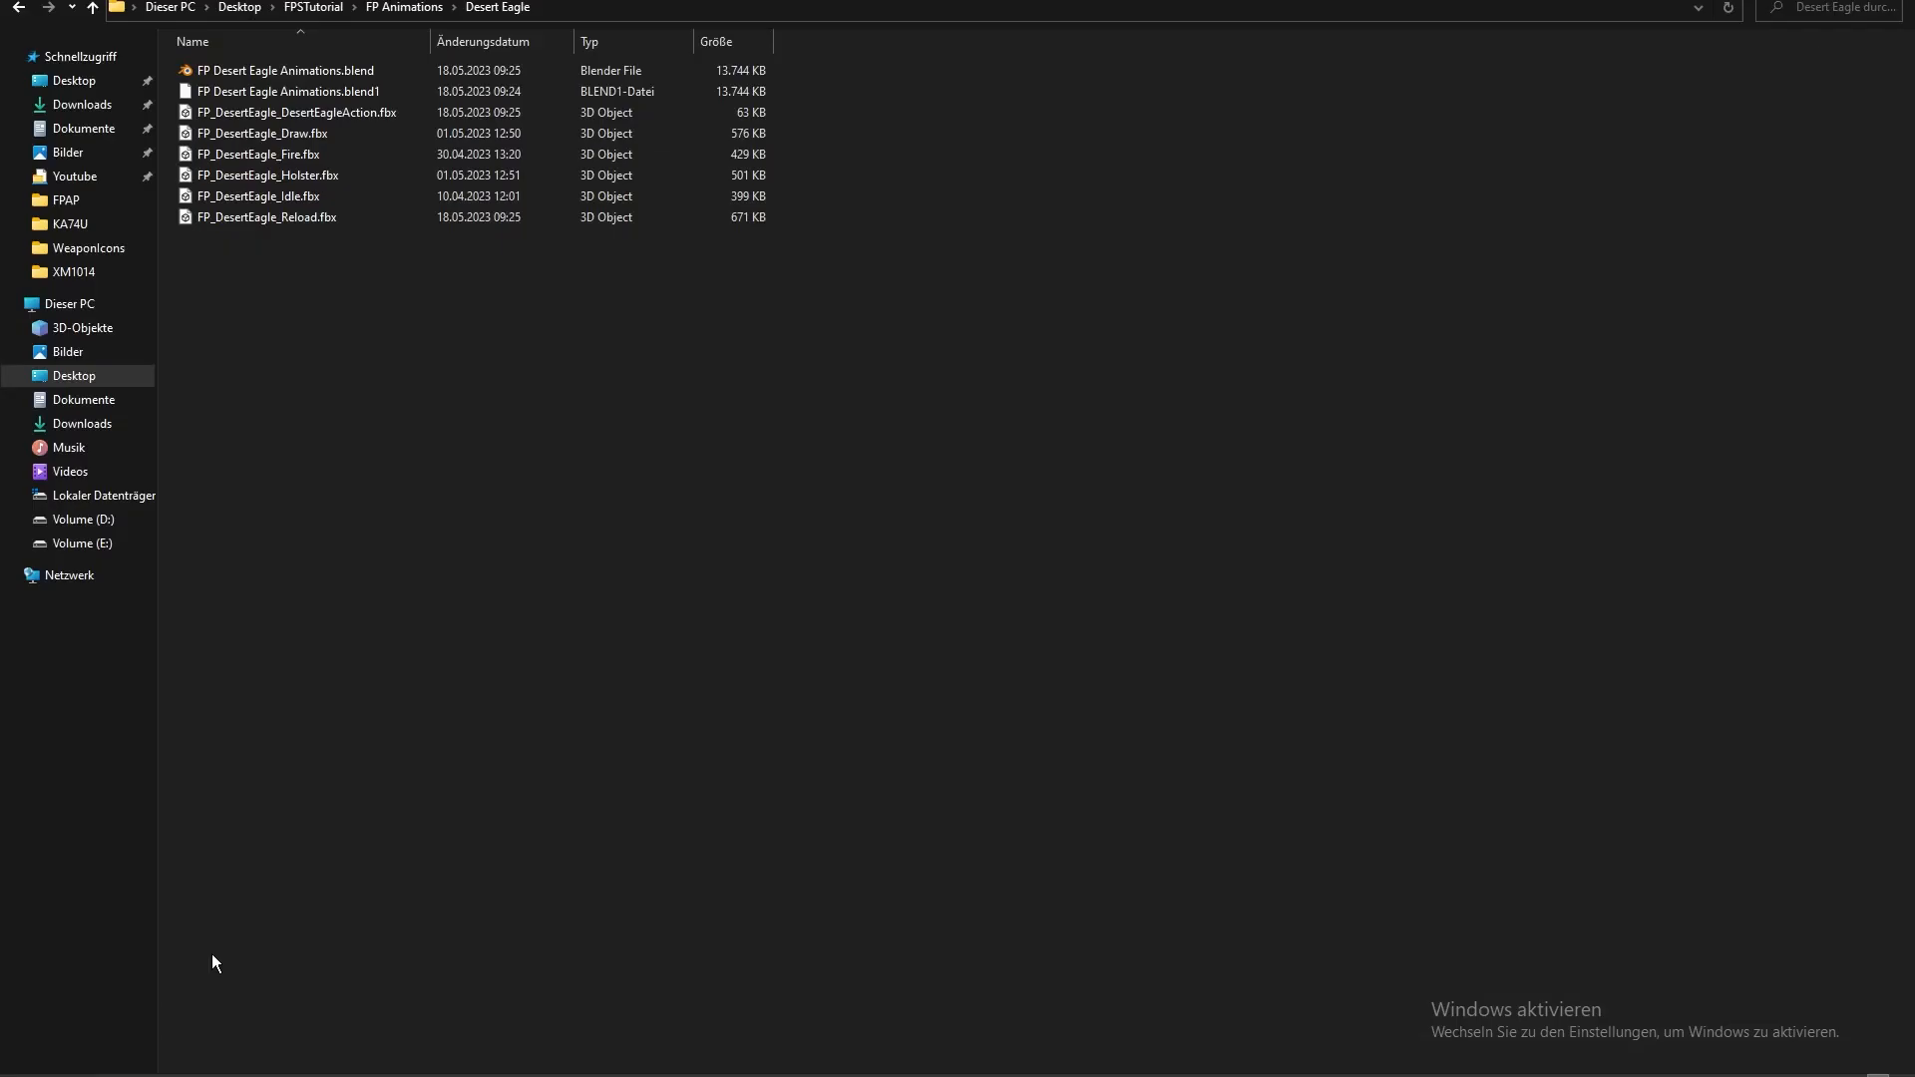
{"action": "left_click", "coordinate": [204, 959]}
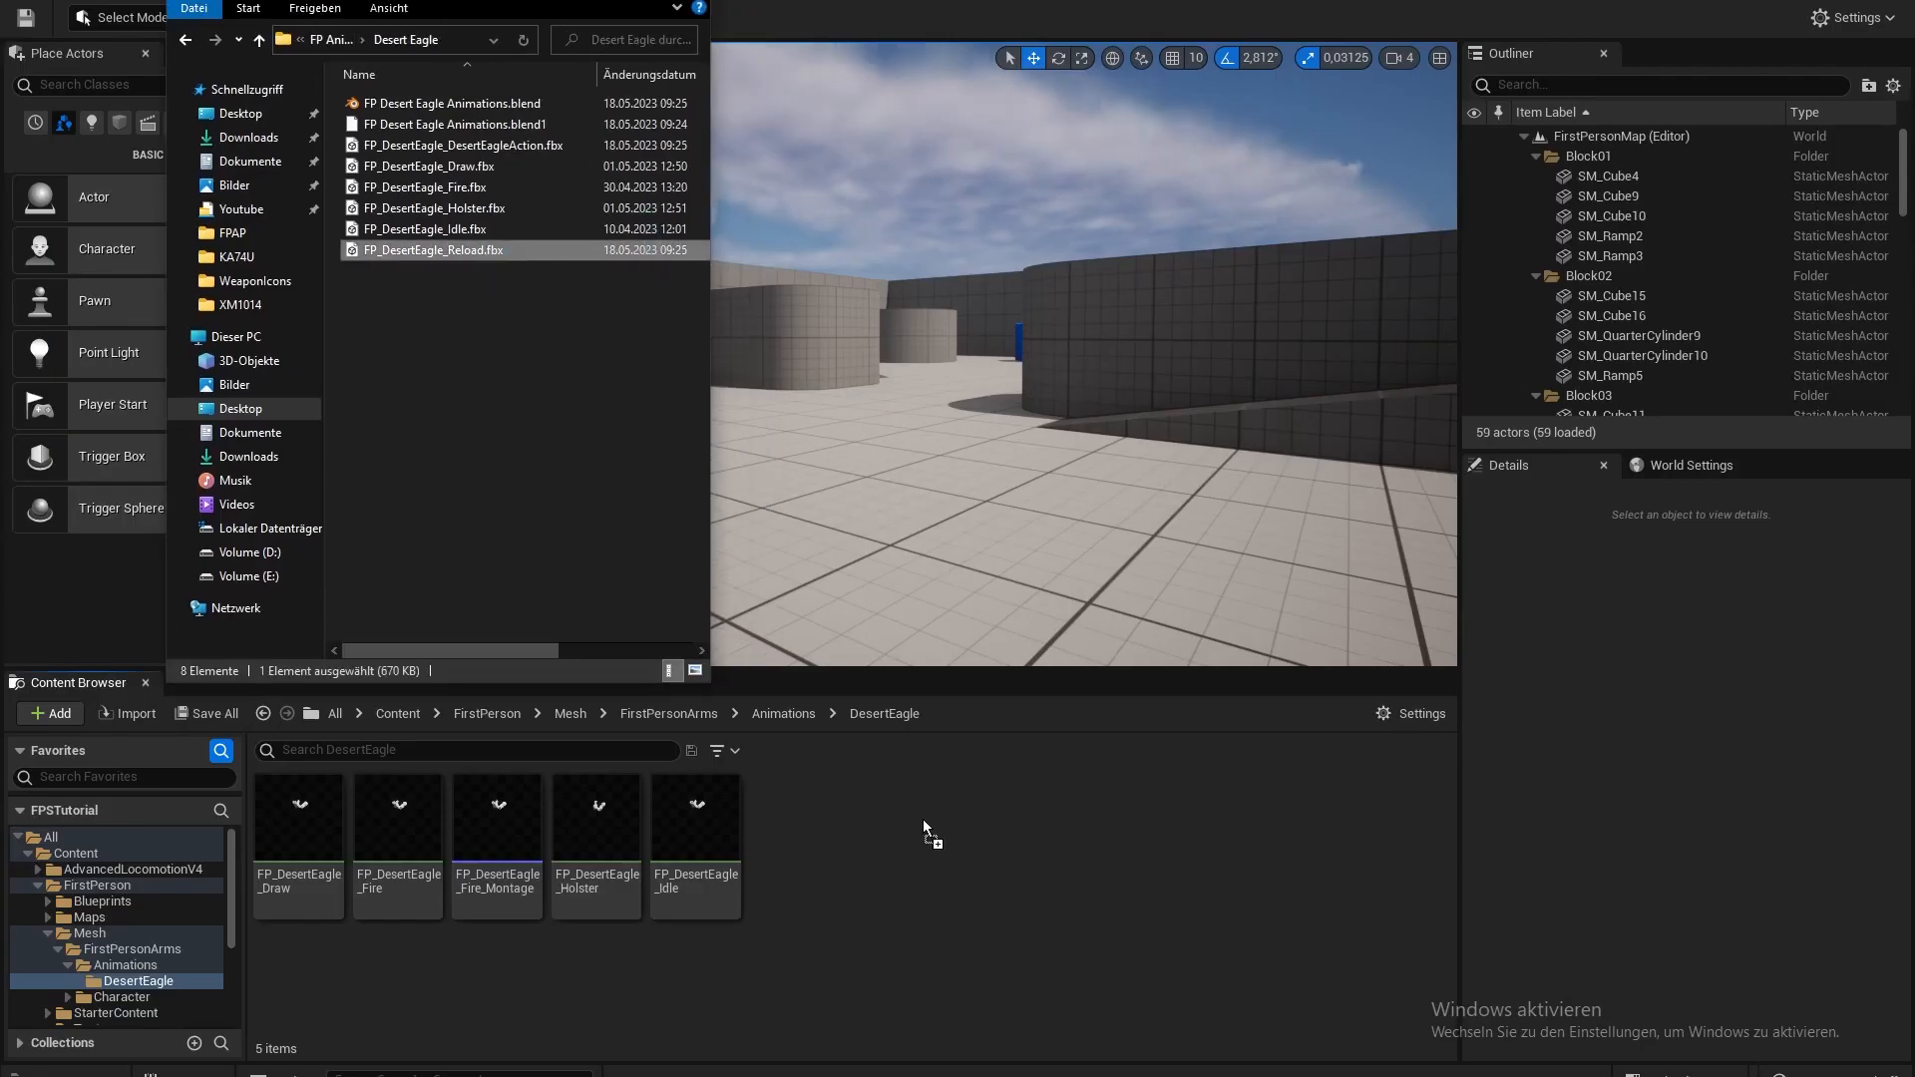
{"action": "left_click_drag", "start_coordinate": [924, 821], "coordinate": [926, 823]}
{"action": "left_click", "coordinate": [1041, 291]}
{"action": "type", "text": "arms"}
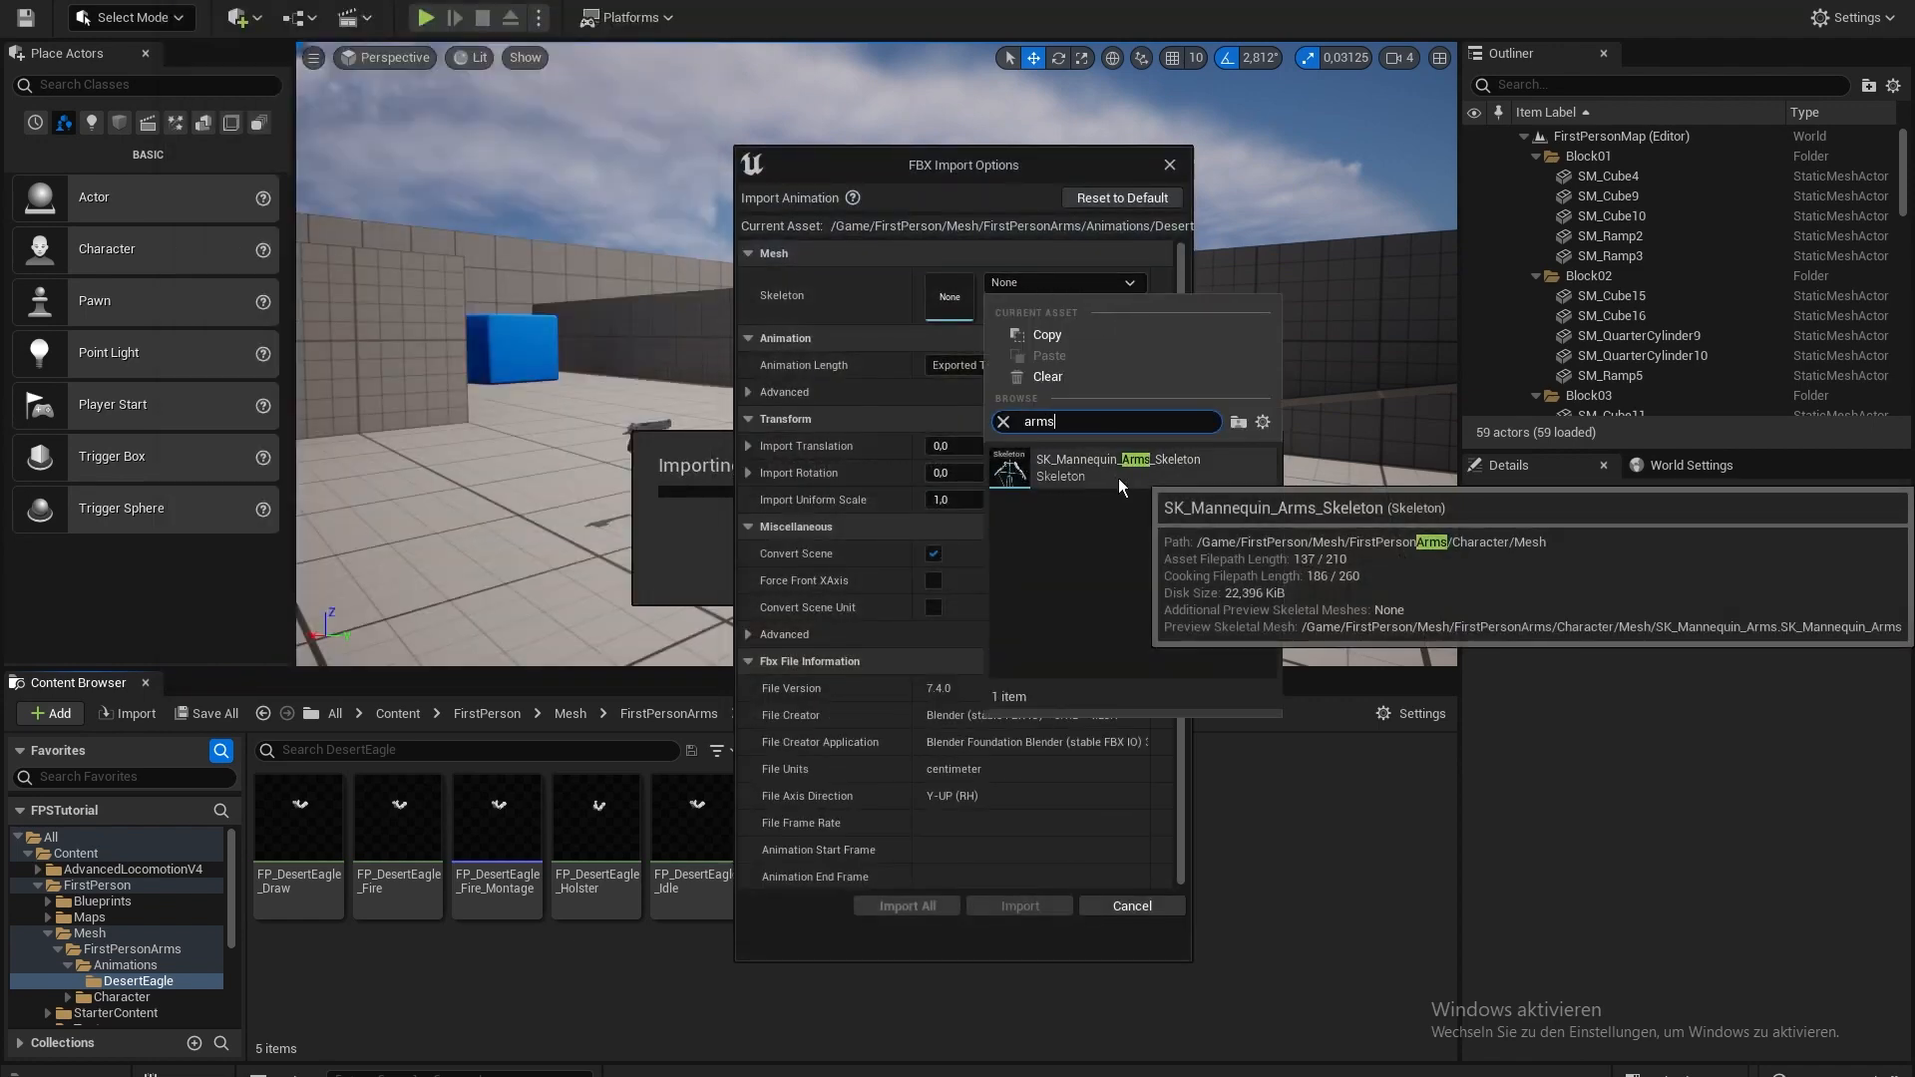
{"action": "left_click", "coordinate": [1118, 471]}
{"action": "left_click", "coordinate": [941, 906]}
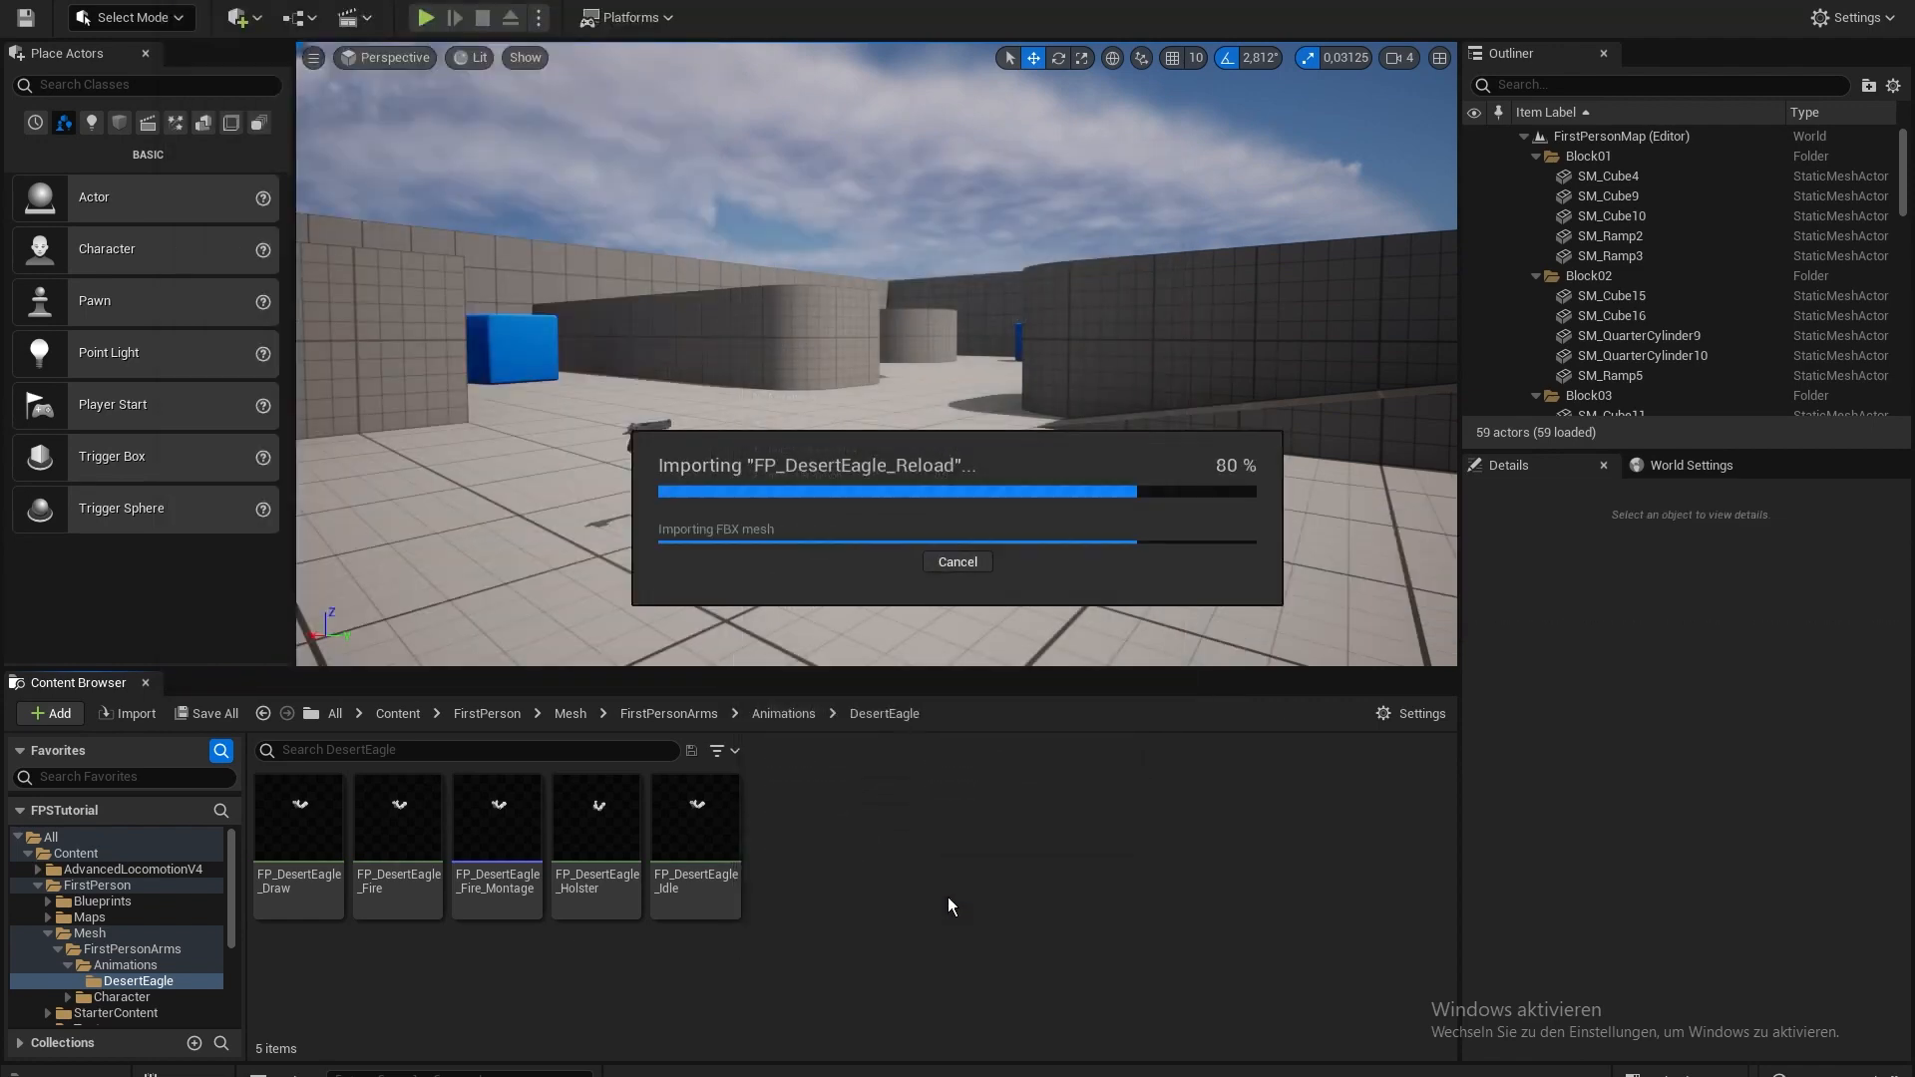
- Reopen the DesertEagle animations folder and create an AnimMontage from the FP_DesertEagle_Reload sequence
{"action": "left_click", "coordinate": [781, 714]}
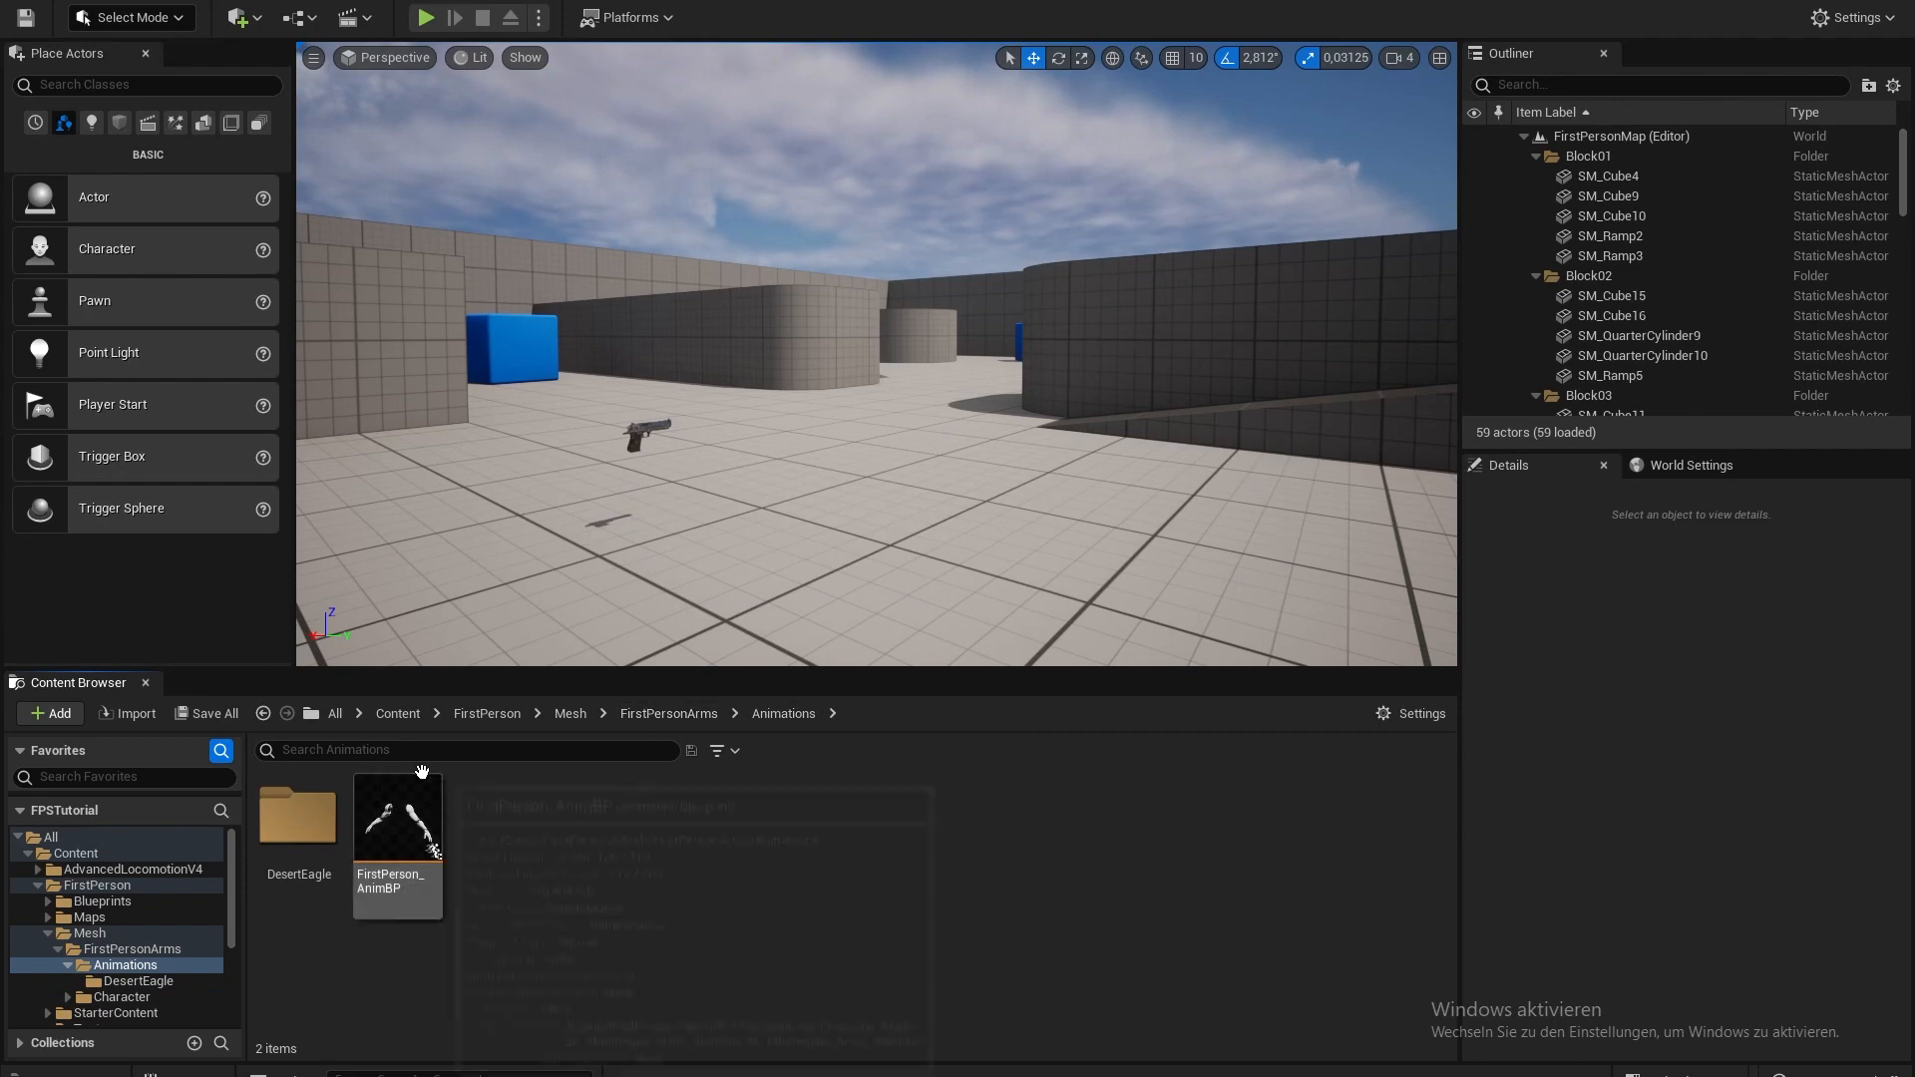
{"action": "double_click", "coordinate": [298, 816]}
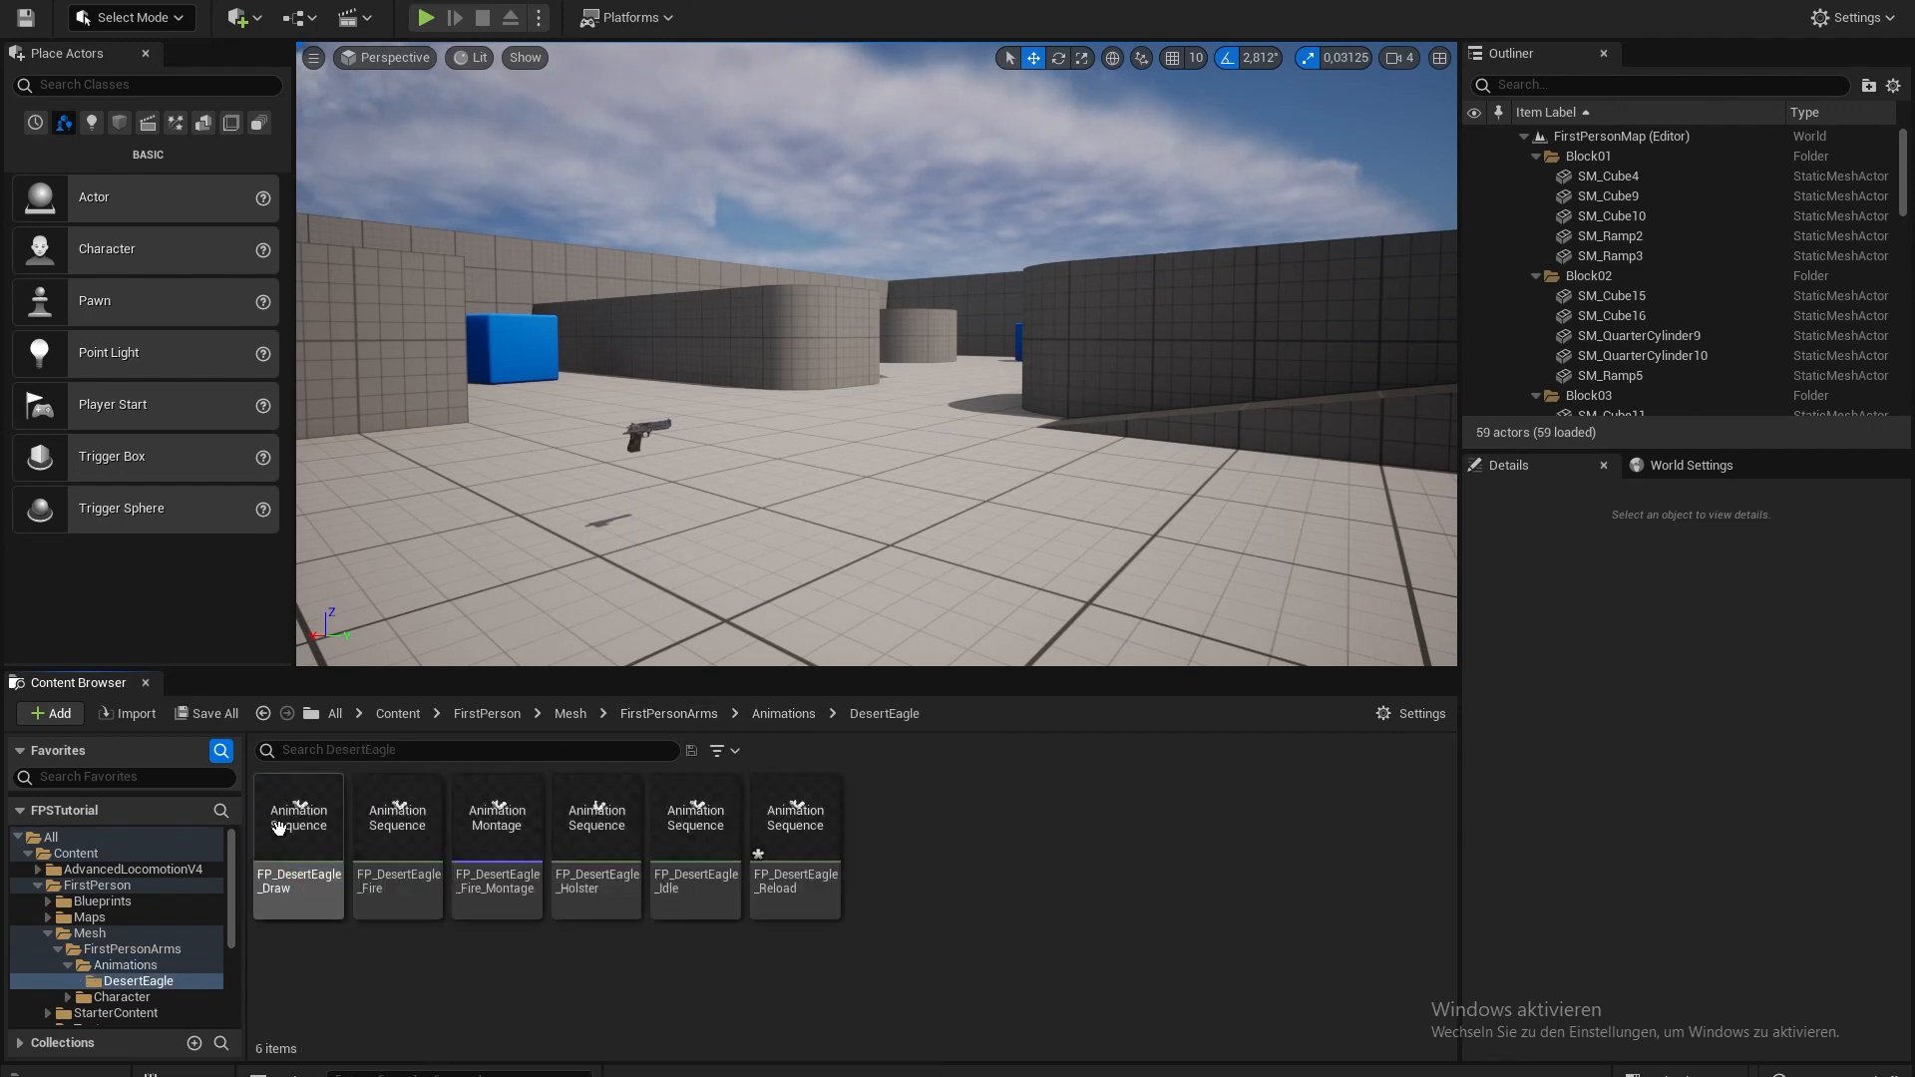
{"action": "right_click", "coordinate": [795, 833]}
{"action": "mouse_move", "coordinate": [1042, 169]}
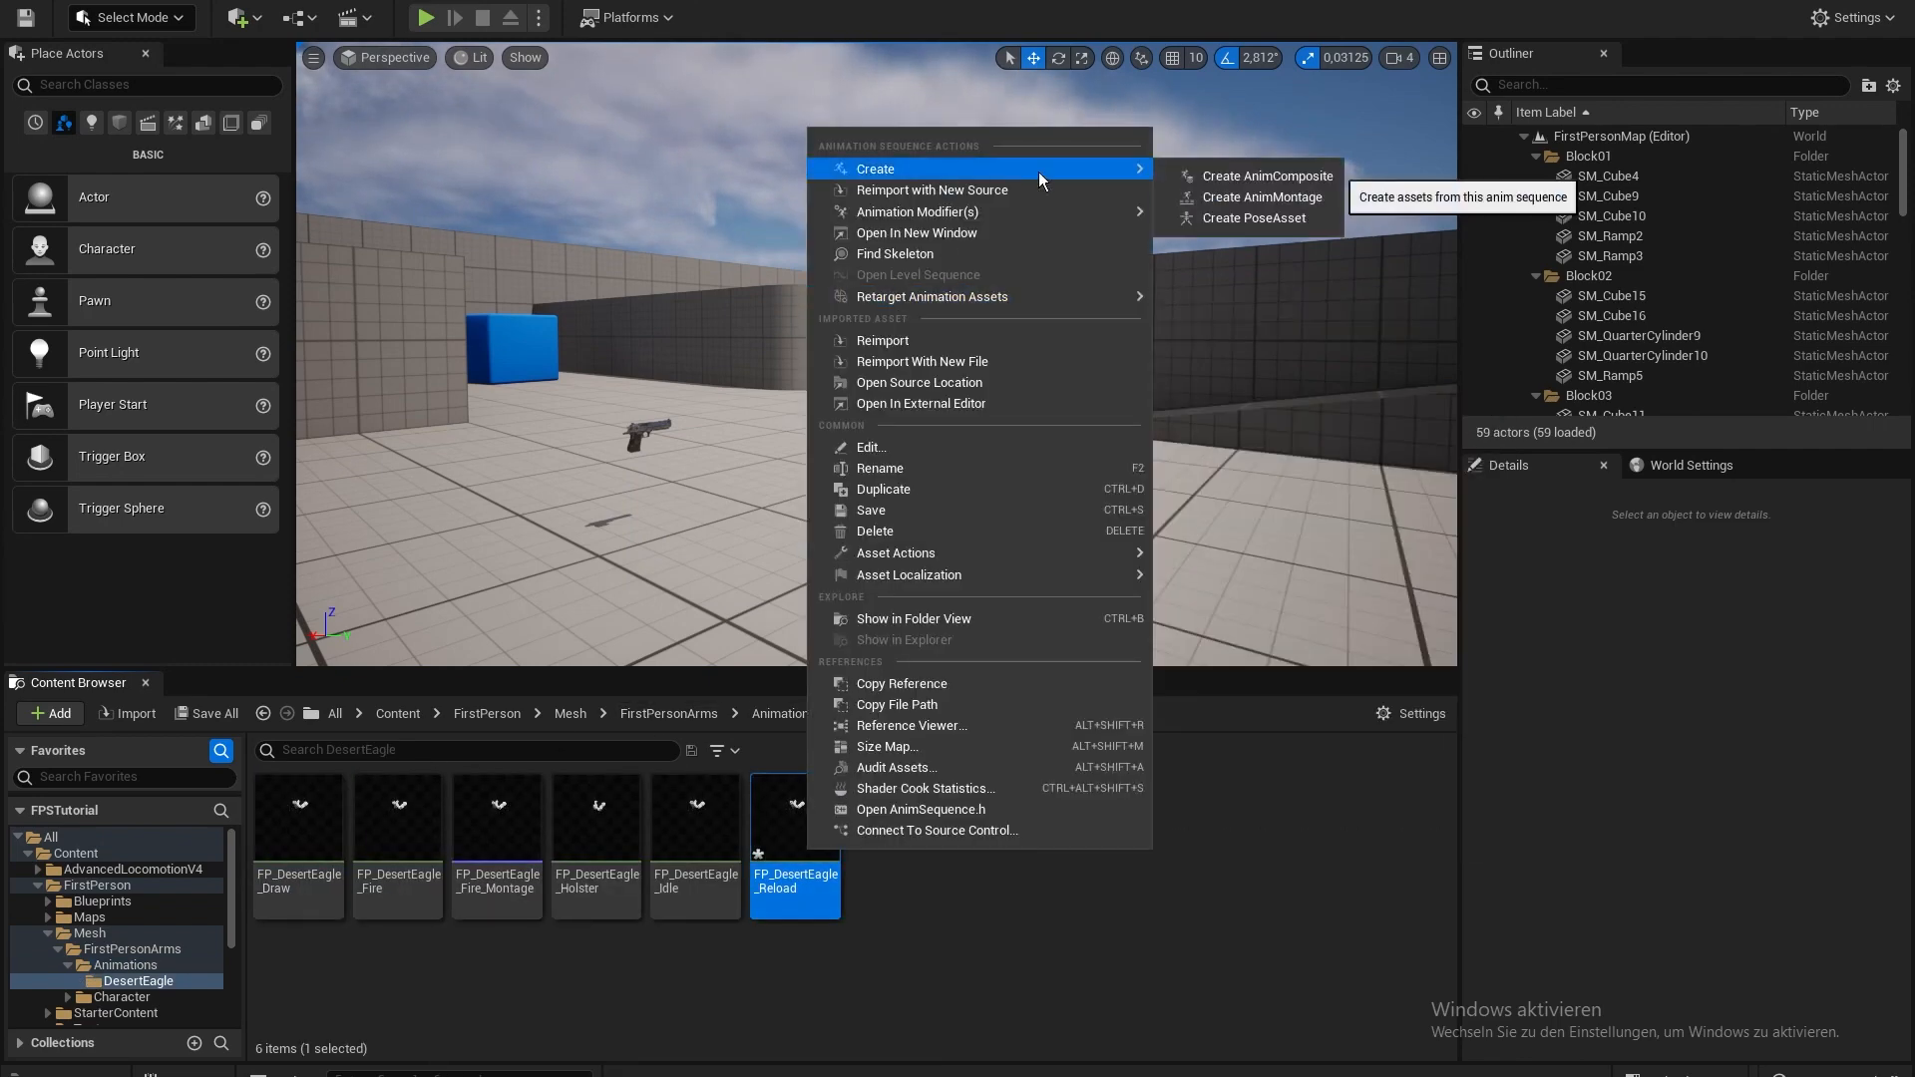
{"action": "left_click", "coordinate": [1212, 174]}
- Open the reload montage, set both its Blend In and Blend Out times to 0,1, and save it
{"action": "double_click", "coordinate": [891, 843]}
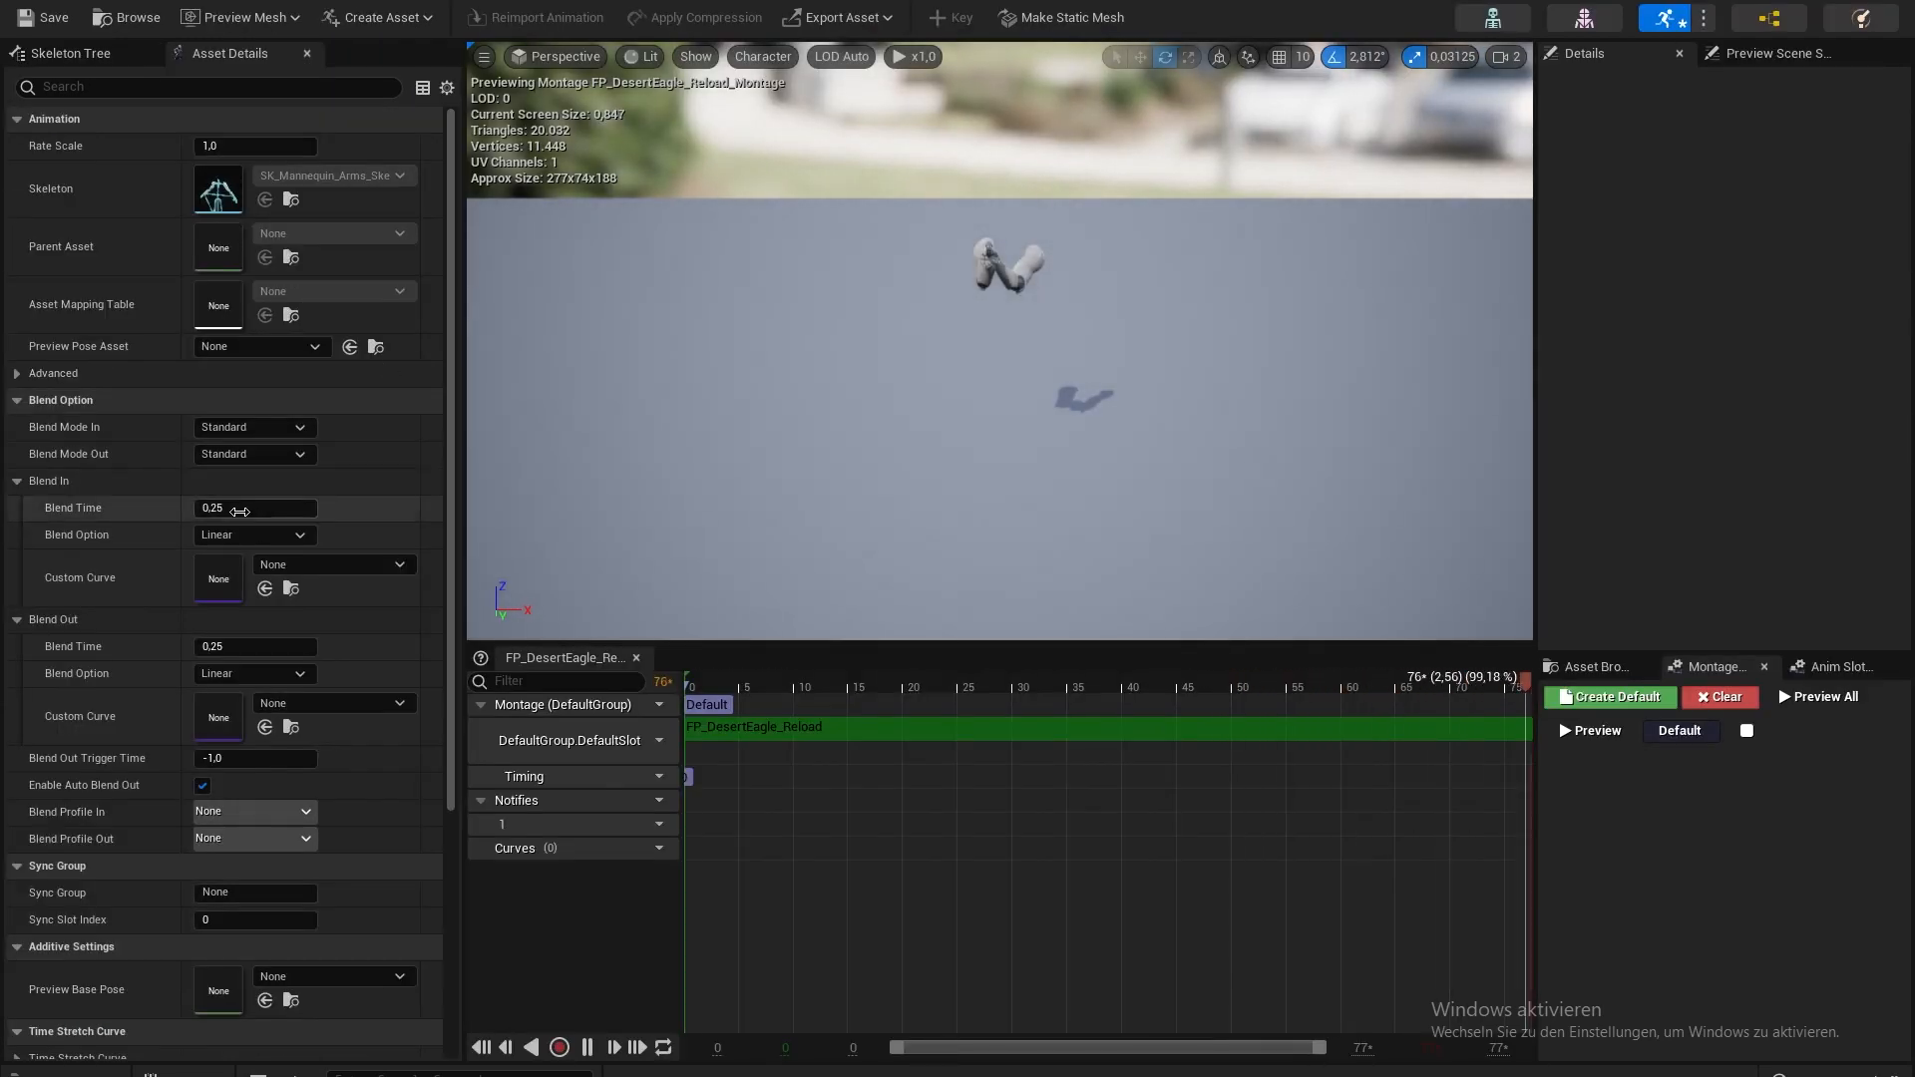
{"action": "type", "text": "0,1"}
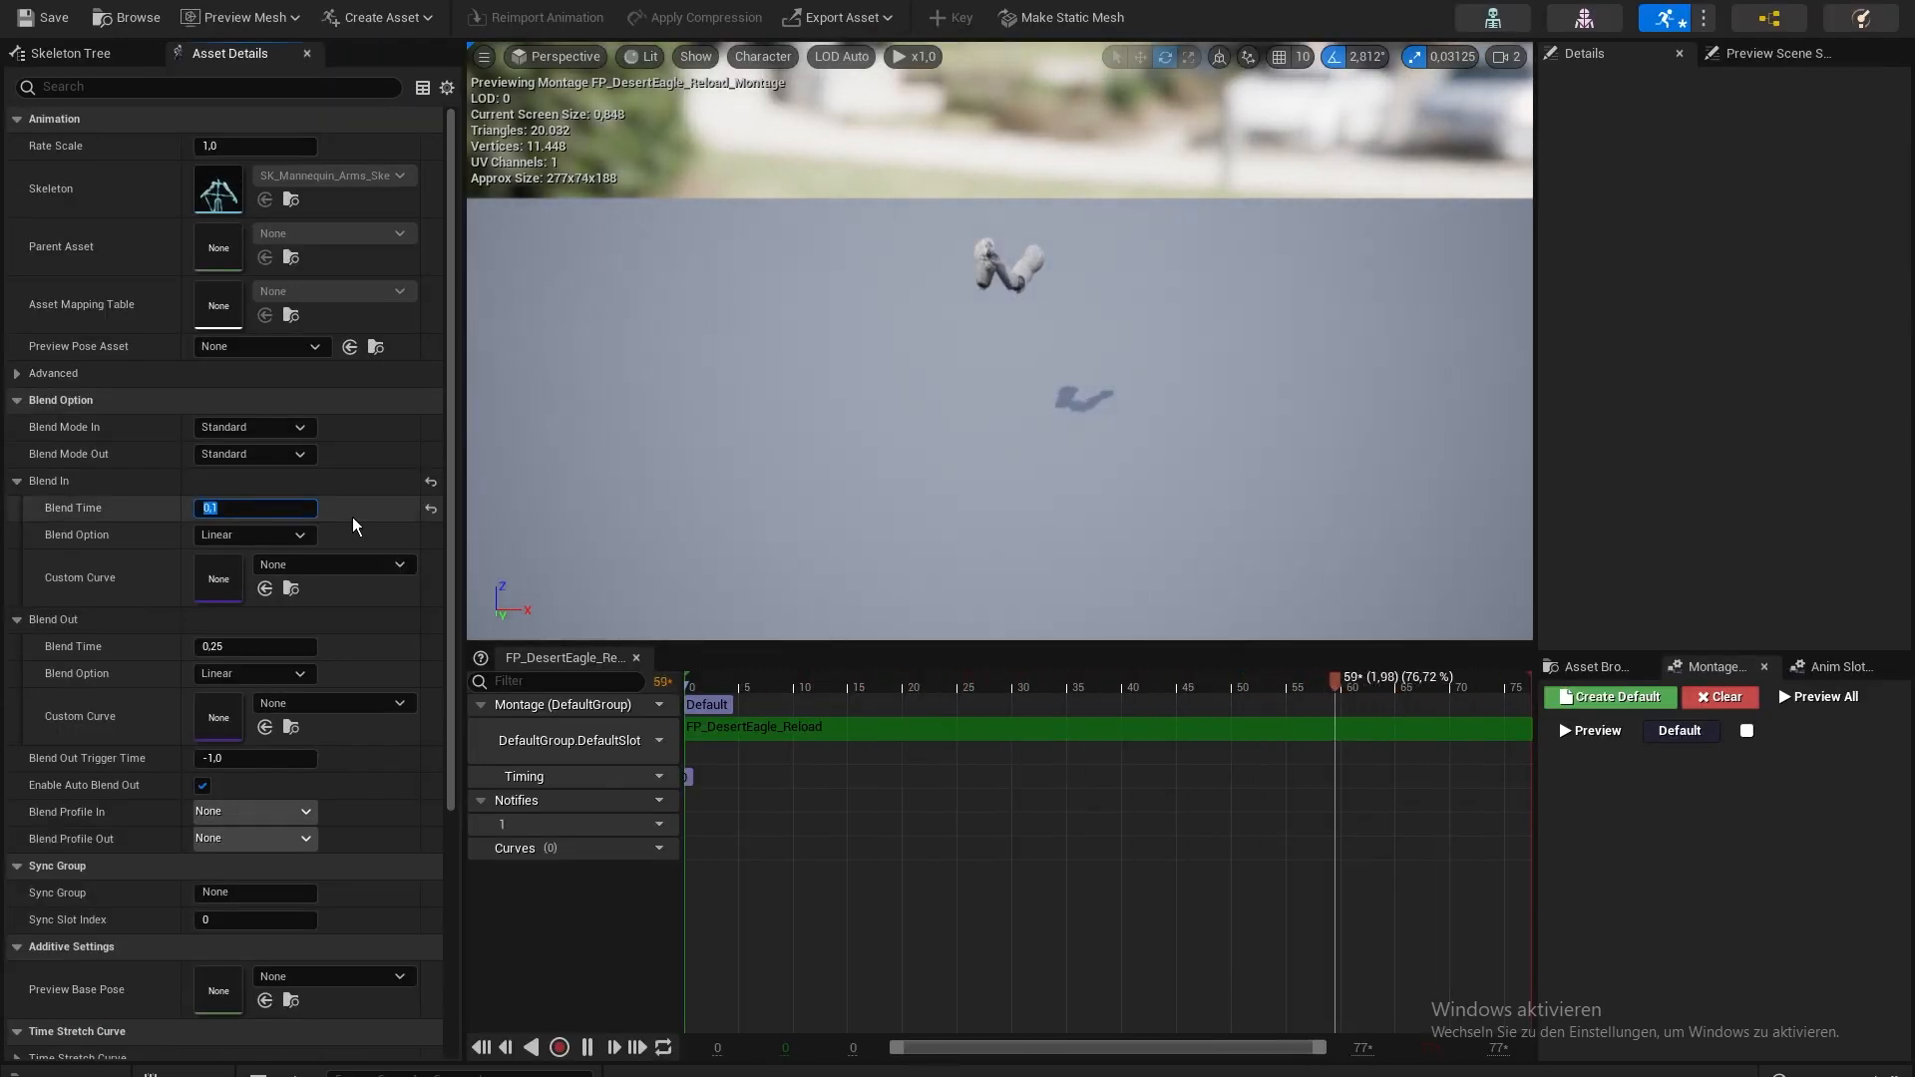
{"action": "left_click", "coordinate": [250, 646]}
{"action": "type", "text": "0,1"}
{"action": "key", "text": "Return"}
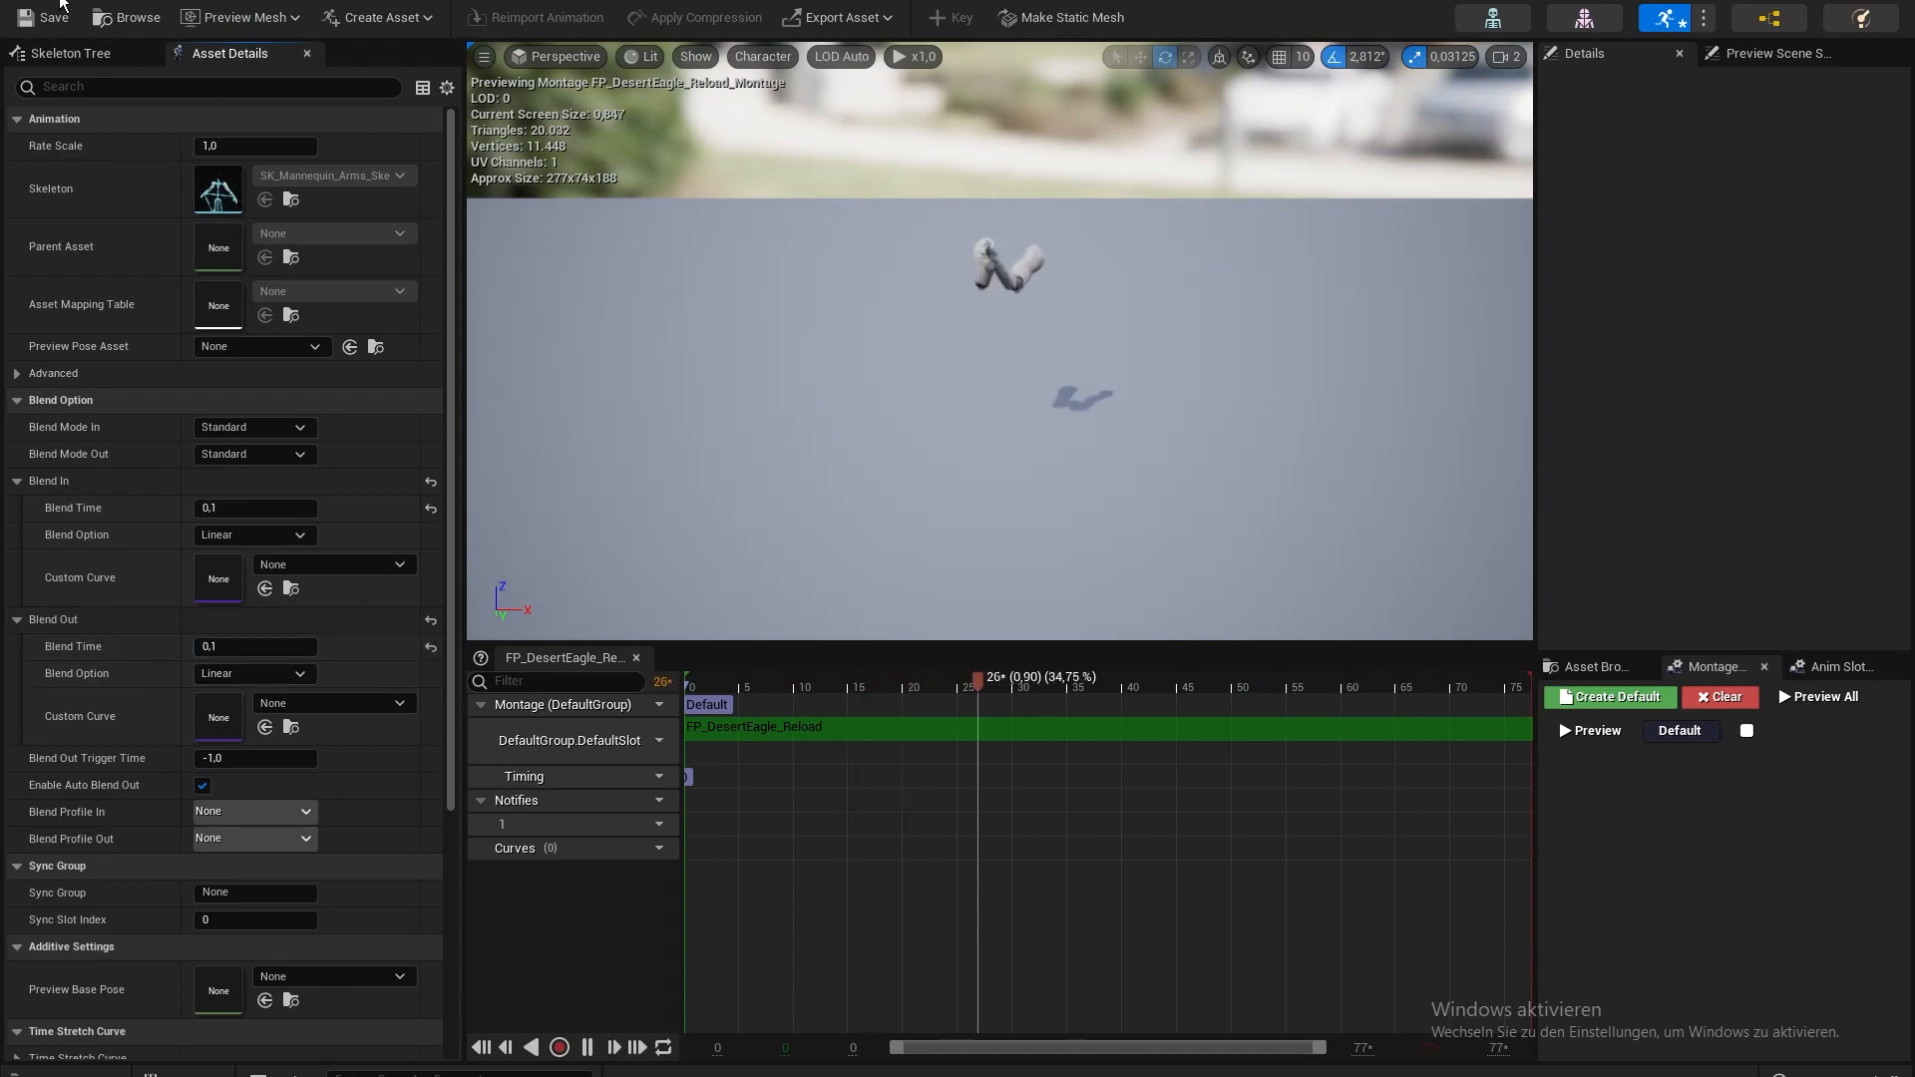
{"action": "left_click", "coordinate": [538, 2]}
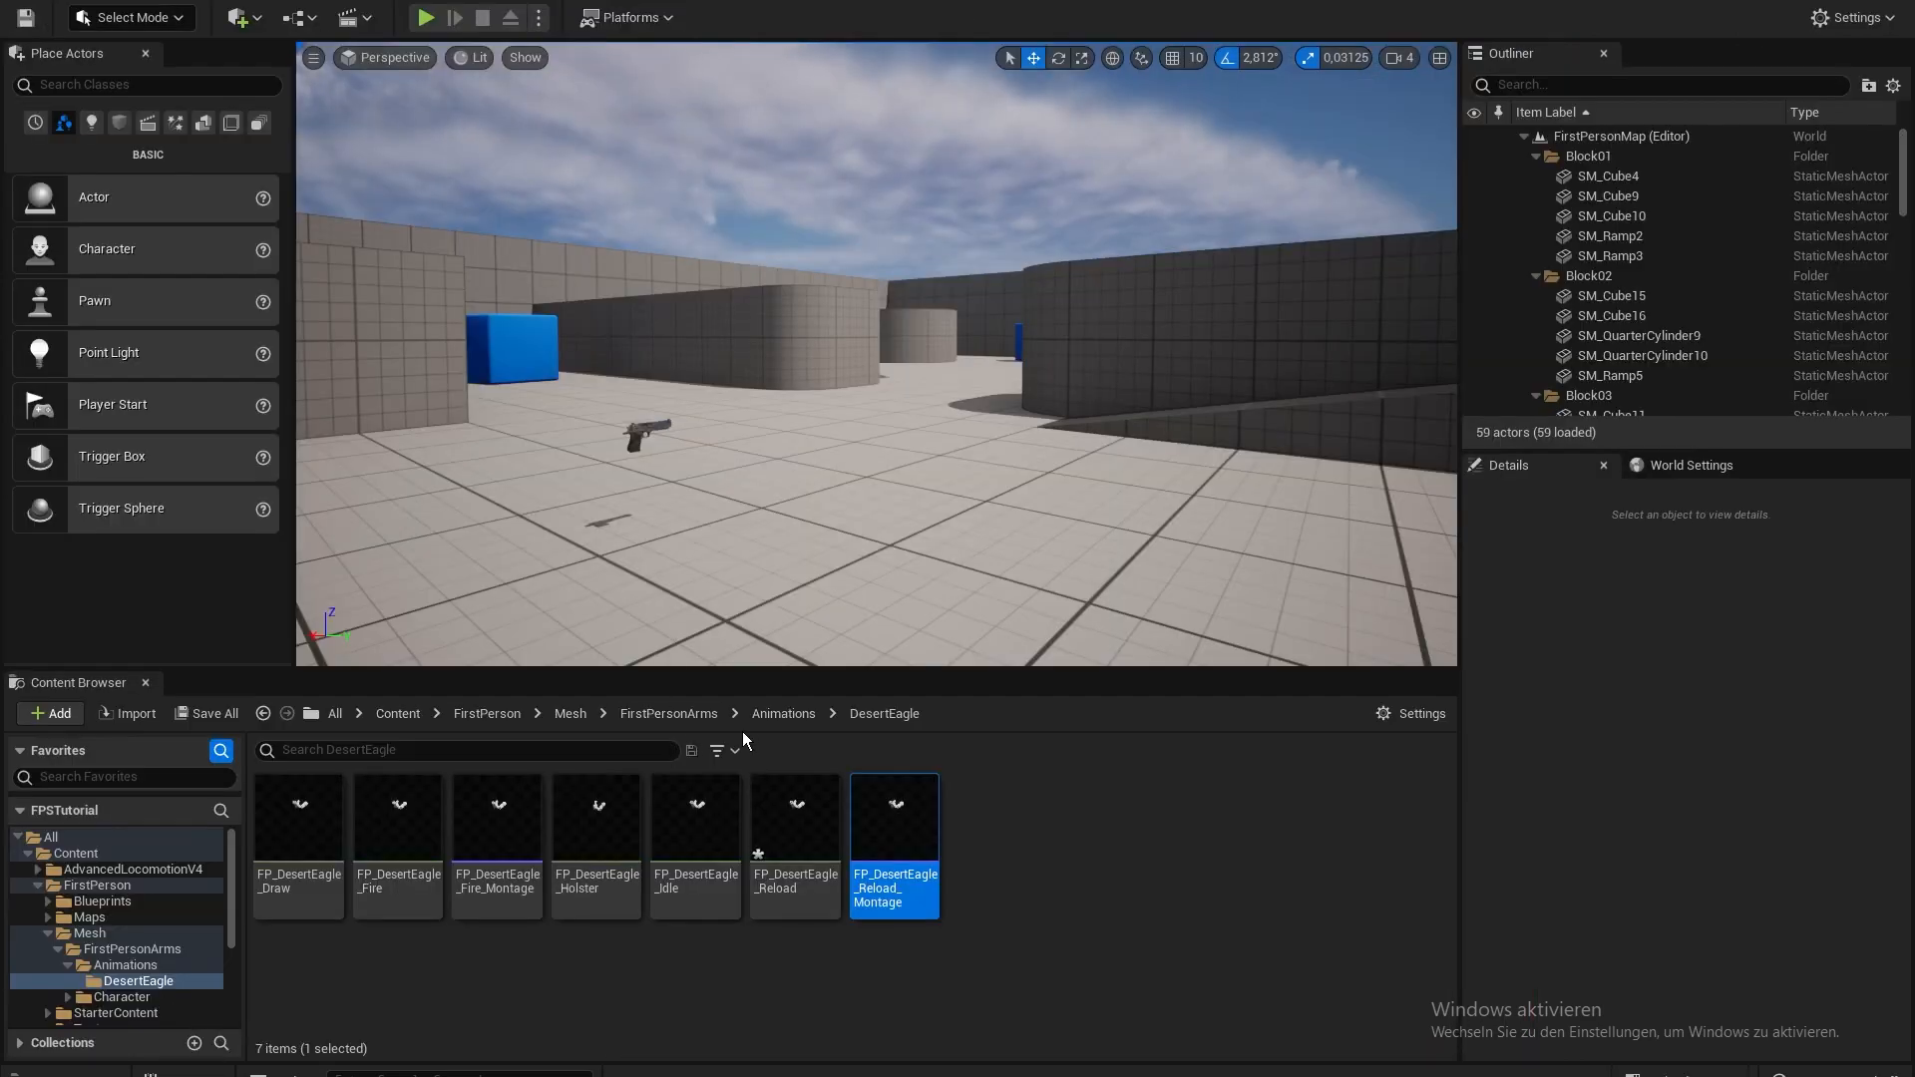
- Open the FPS_CharacterBP blueprint from FirstPerson/Blueprints and bring up the firing nodes in its Player Input Graph
{"action": "left_click", "coordinate": [512, 720]}
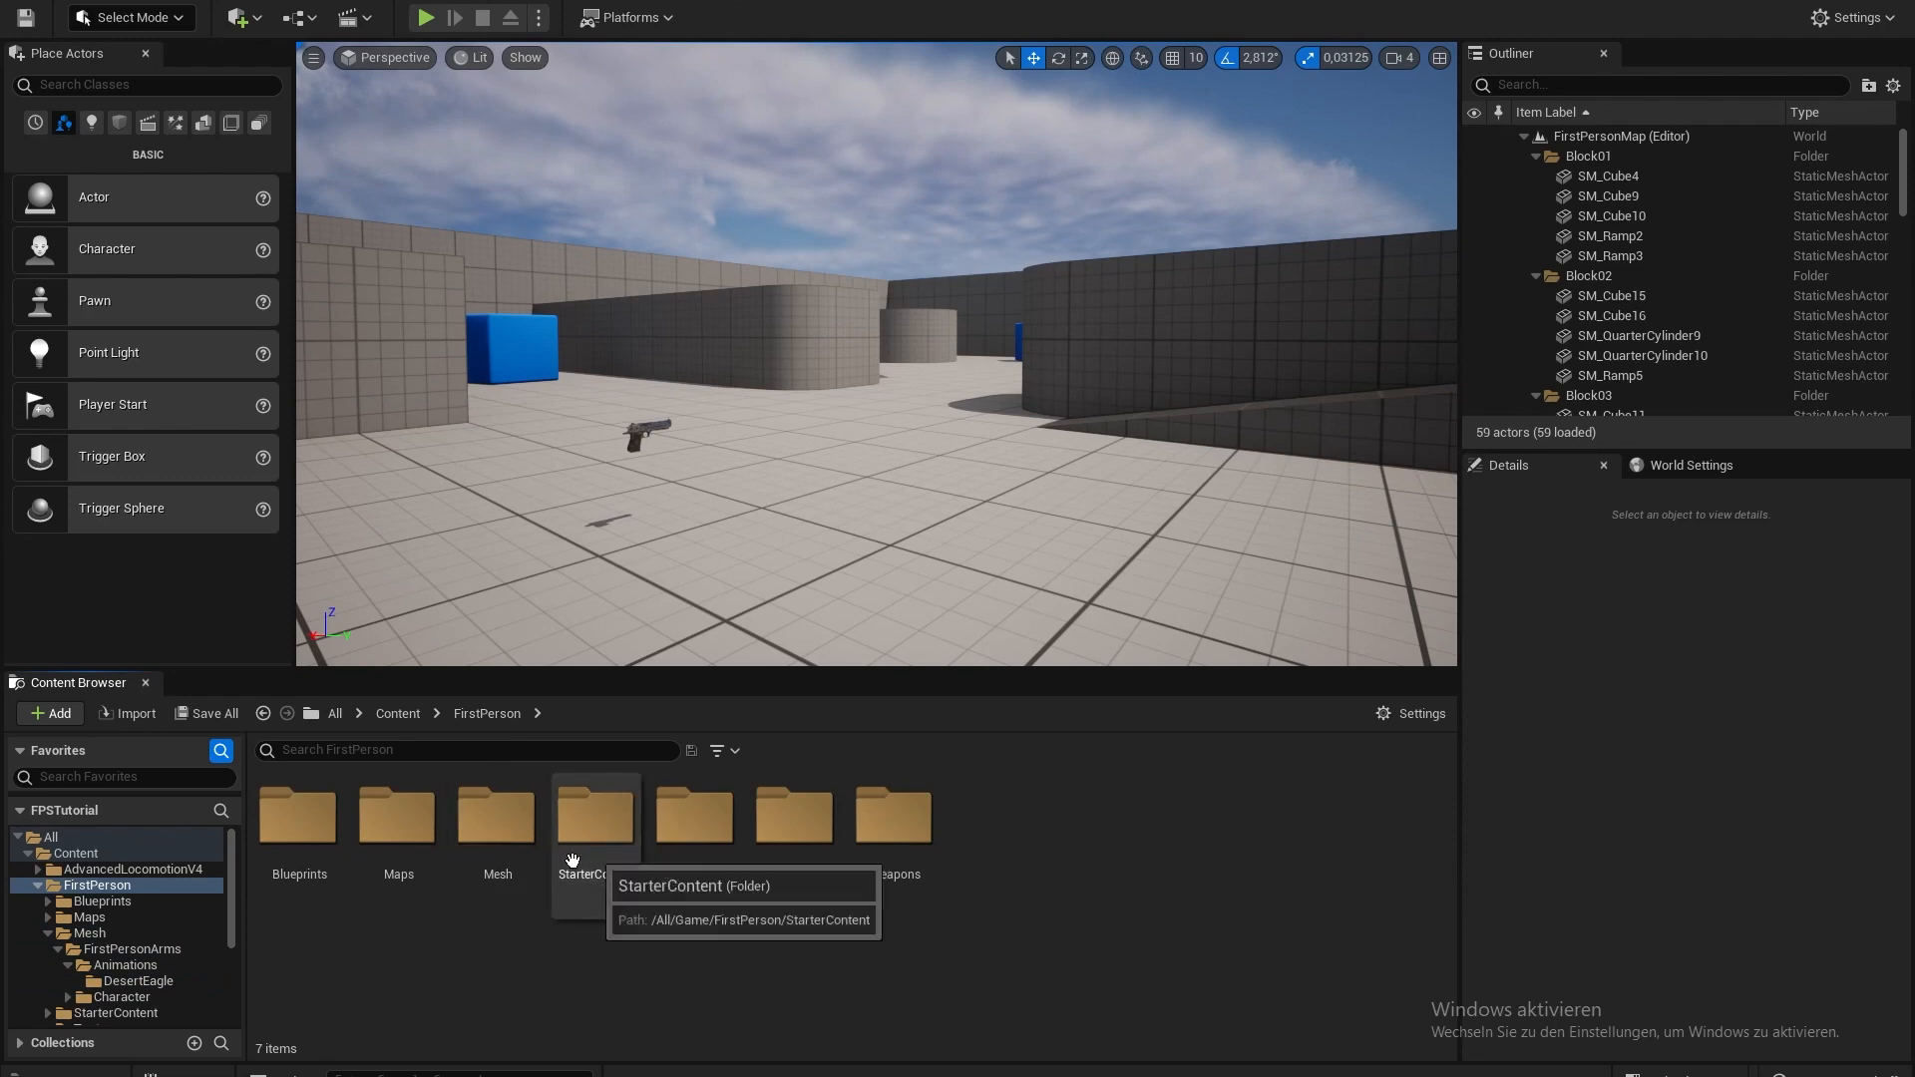
{"action": "double_click", "coordinate": [300, 813]}
{"action": "left_click", "coordinate": [500, 834]}
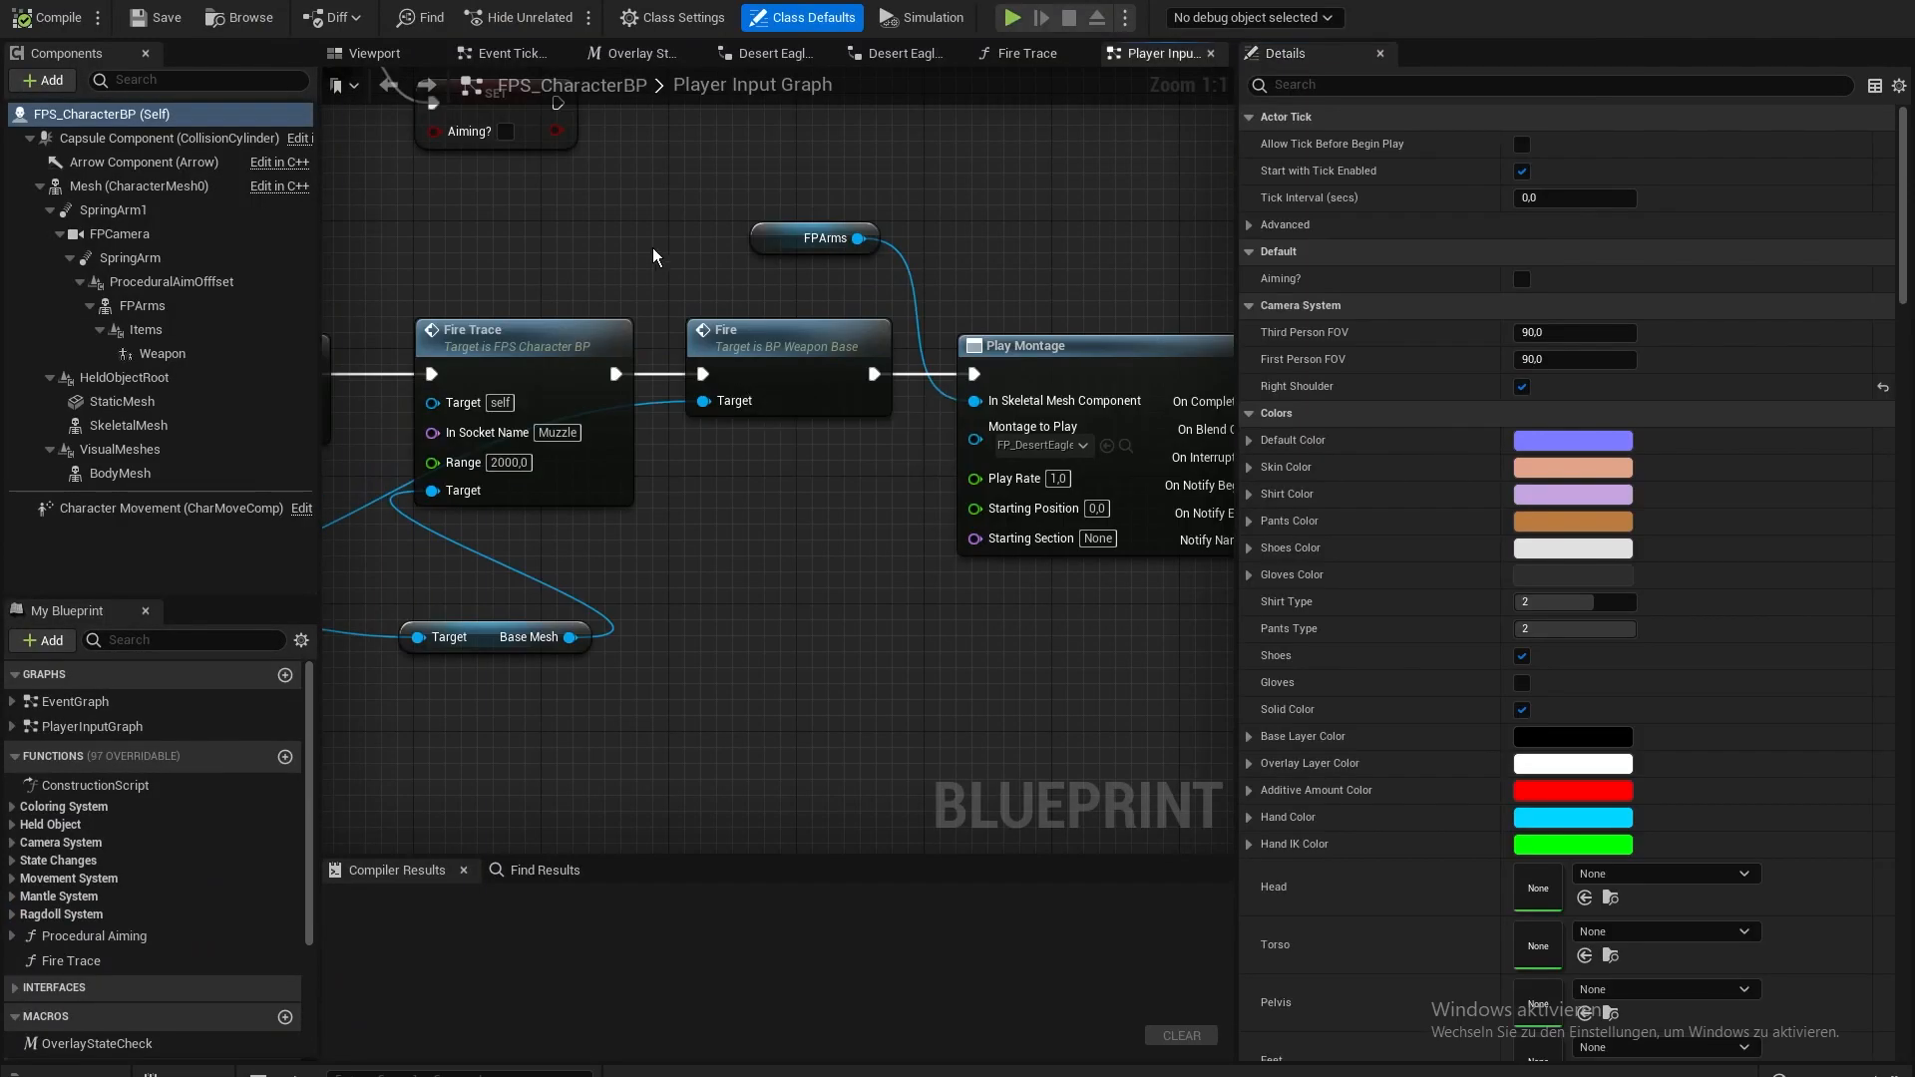
{"action": "scroll", "coordinate": [654, 257], "scroll_direction": "down", "scroll_amount": 3}
{"action": "right_click_drag", "start_coordinate": [653, 257], "coordinate": [811, 237]}
{"action": "scroll", "coordinate": [533, 557], "scroll_direction": "up", "scroll_amount": 2}
- Add a keyboard event for the R key below the weapon firing nodes in the Player Input Graph
{"action": "right_click", "coordinate": [508, 636]}
{"action": "type", "text": "keybo"}
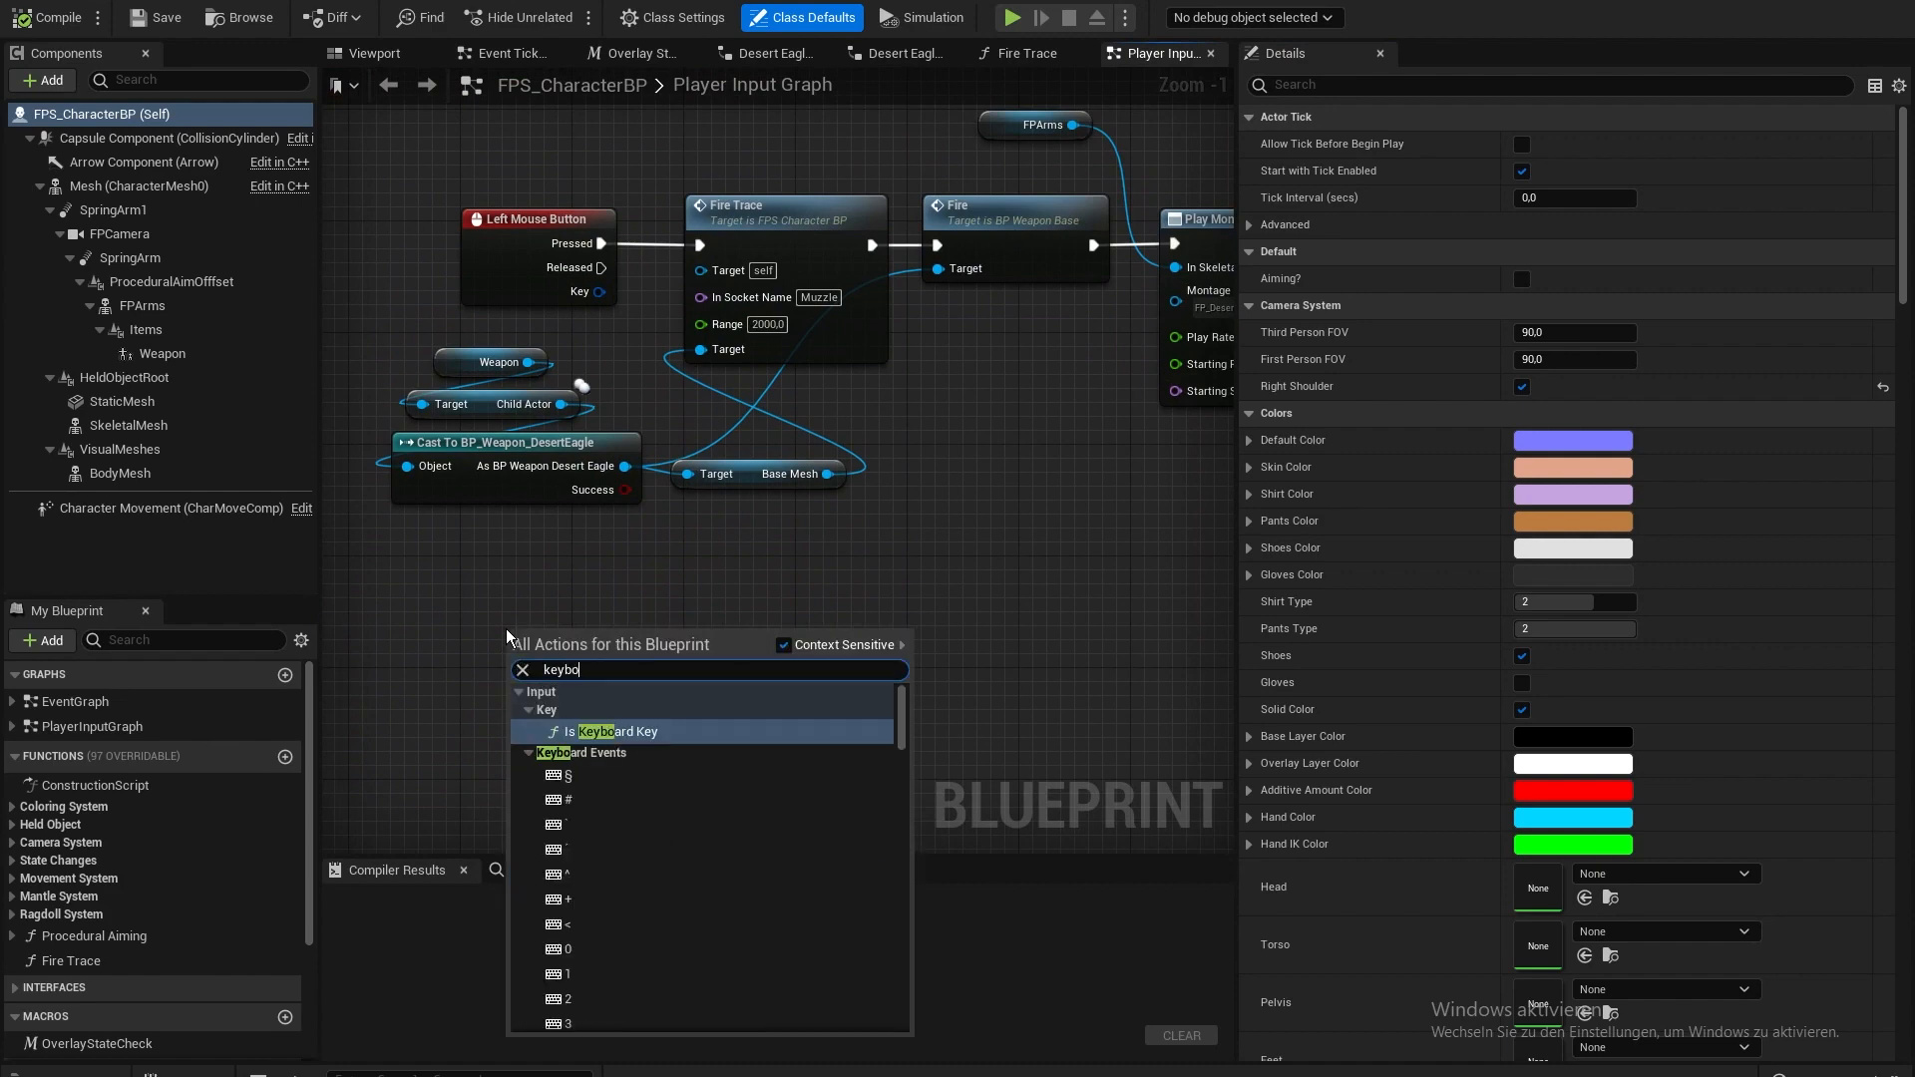
{"action": "type", "text": "ard r"}
{"action": "left_click", "coordinate": [558, 874]}
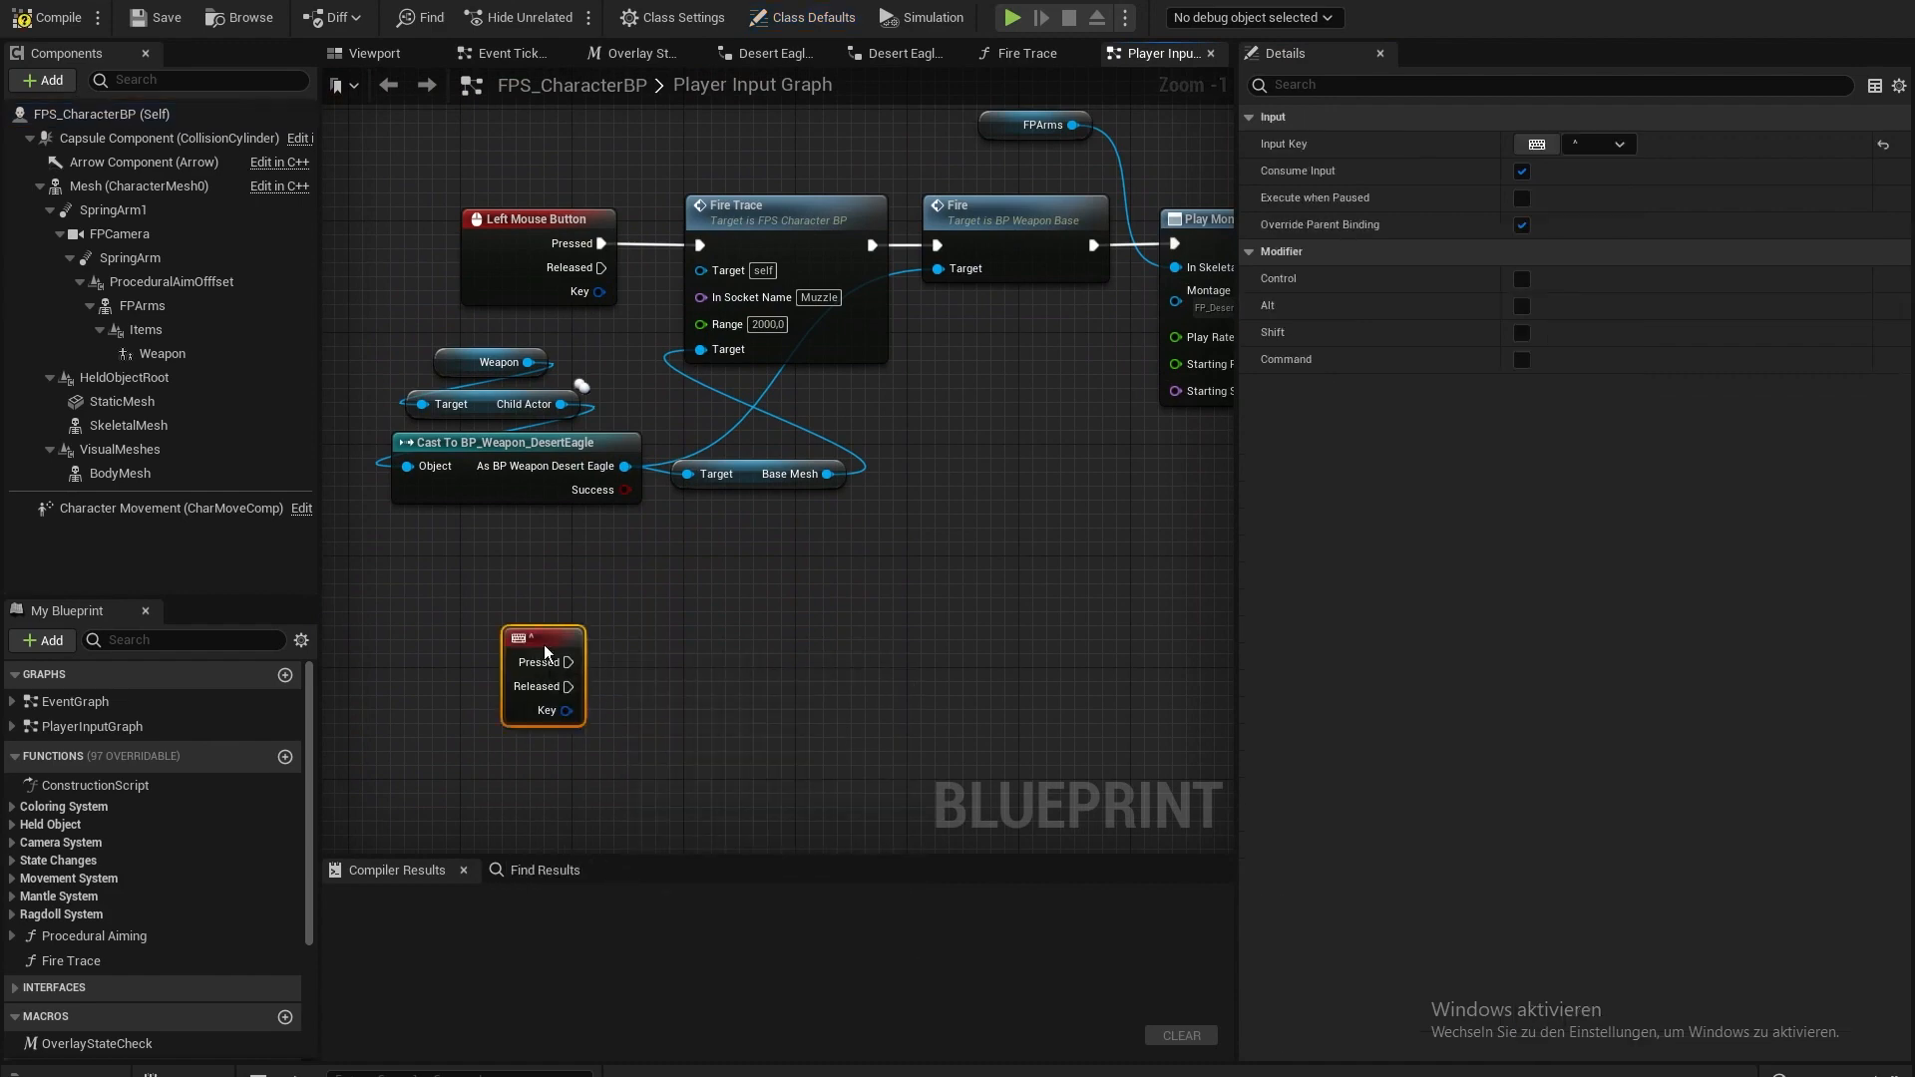
{"action": "right_click_drag", "start_coordinate": [583, 649], "coordinate": [588, 519]}
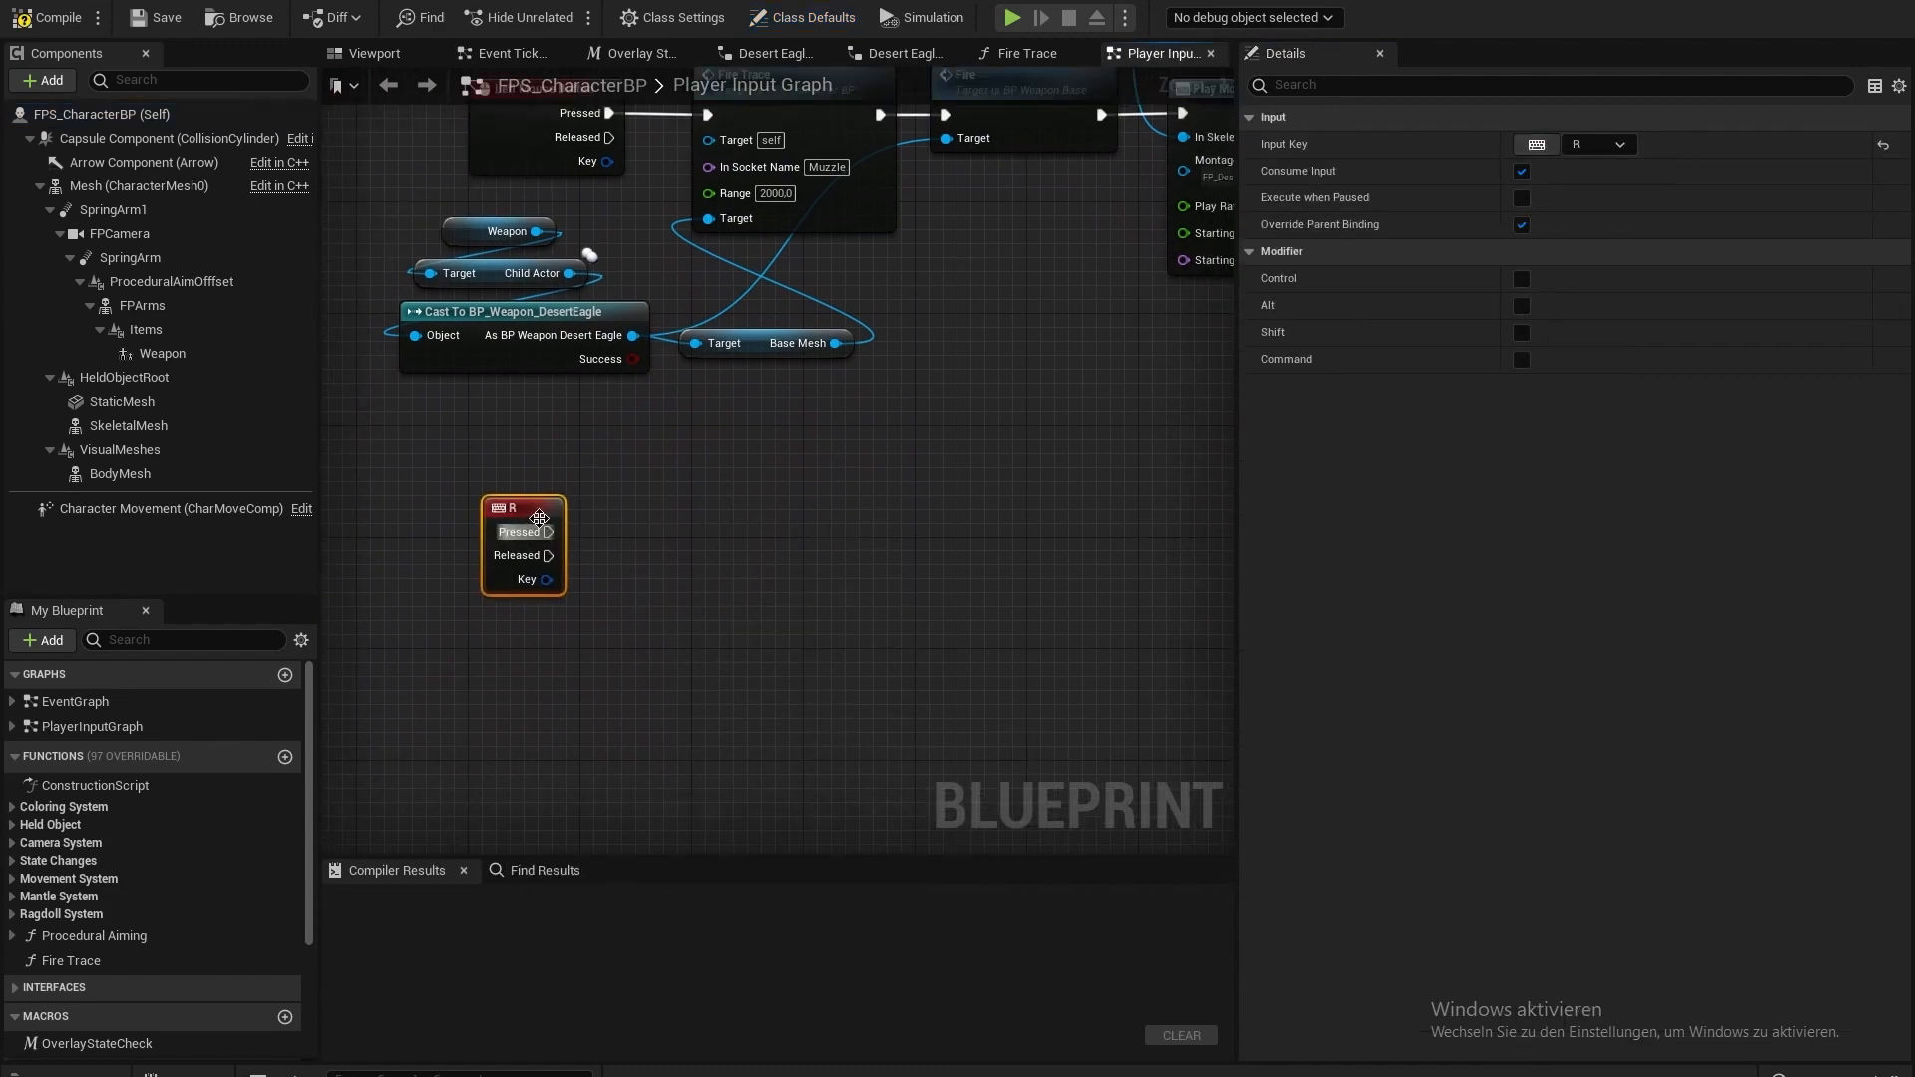
{"action": "left_click_drag", "start_coordinate": [540, 506], "coordinate": [527, 546]}
{"action": "left_click", "coordinate": [591, 486]}
{"action": "mouse_move", "coordinate": [592, 486]}
{"action": "right_mouse_down"}
{"action": "mouse_move", "coordinate": [600, 415]}
{"action": "mouse_move", "coordinate": [602, 604]}
{"action": "right_mouse_up"}
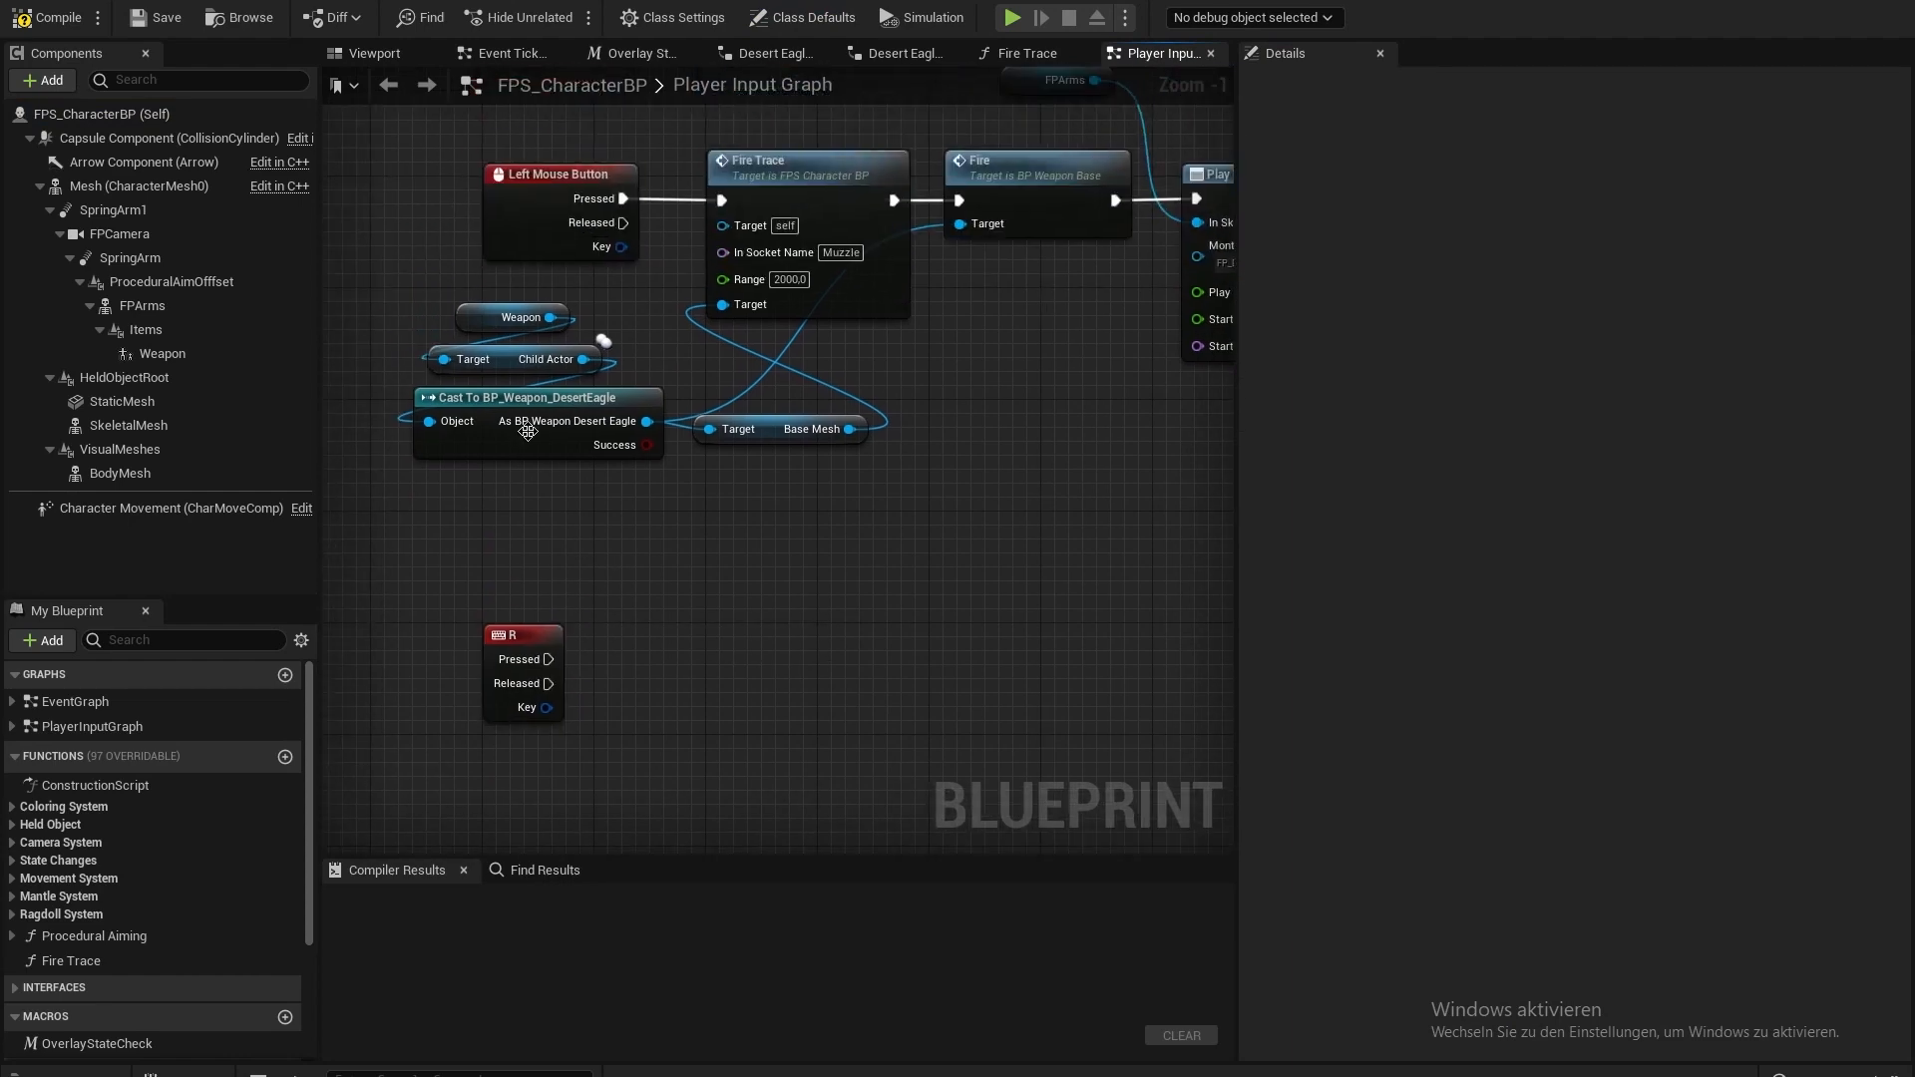
- Add an FPArms reference and a Play Montage node that uses it, executed by the R event's Pressed output
{"action": "right_click_drag", "start_coordinate": [758, 549], "coordinate": [420, 672]}
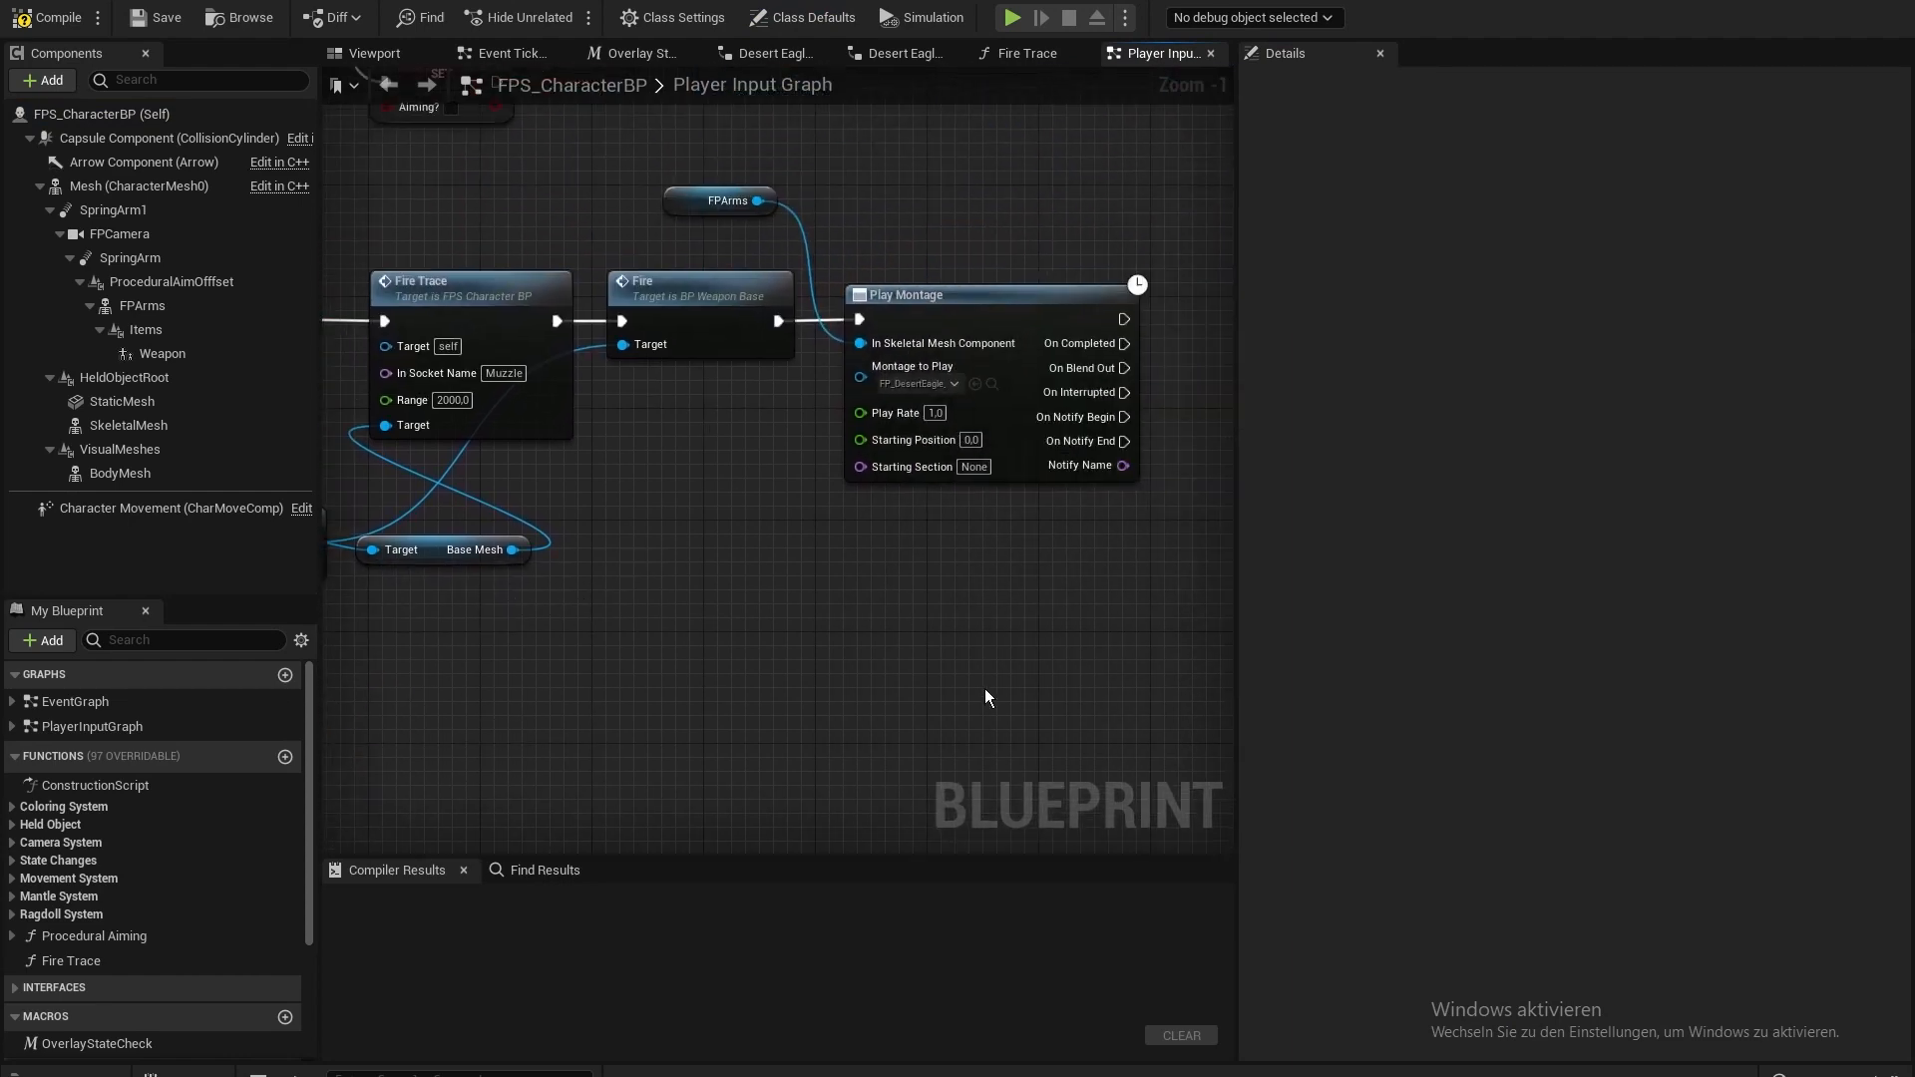
{"action": "right_click_drag", "start_coordinate": [770, 625], "coordinate": [1126, 442]}
{"action": "left_click_drag", "start_coordinate": [224, 337], "coordinate": [538, 493]}
{"action": "left_click_drag", "start_coordinate": [584, 493], "coordinate": [568, 598]}
{"action": "type", "text": "play mo"}
{"action": "key", "text": "Return"}
{"action": "right_click_drag", "start_coordinate": [568, 598], "coordinate": [589, 543]}
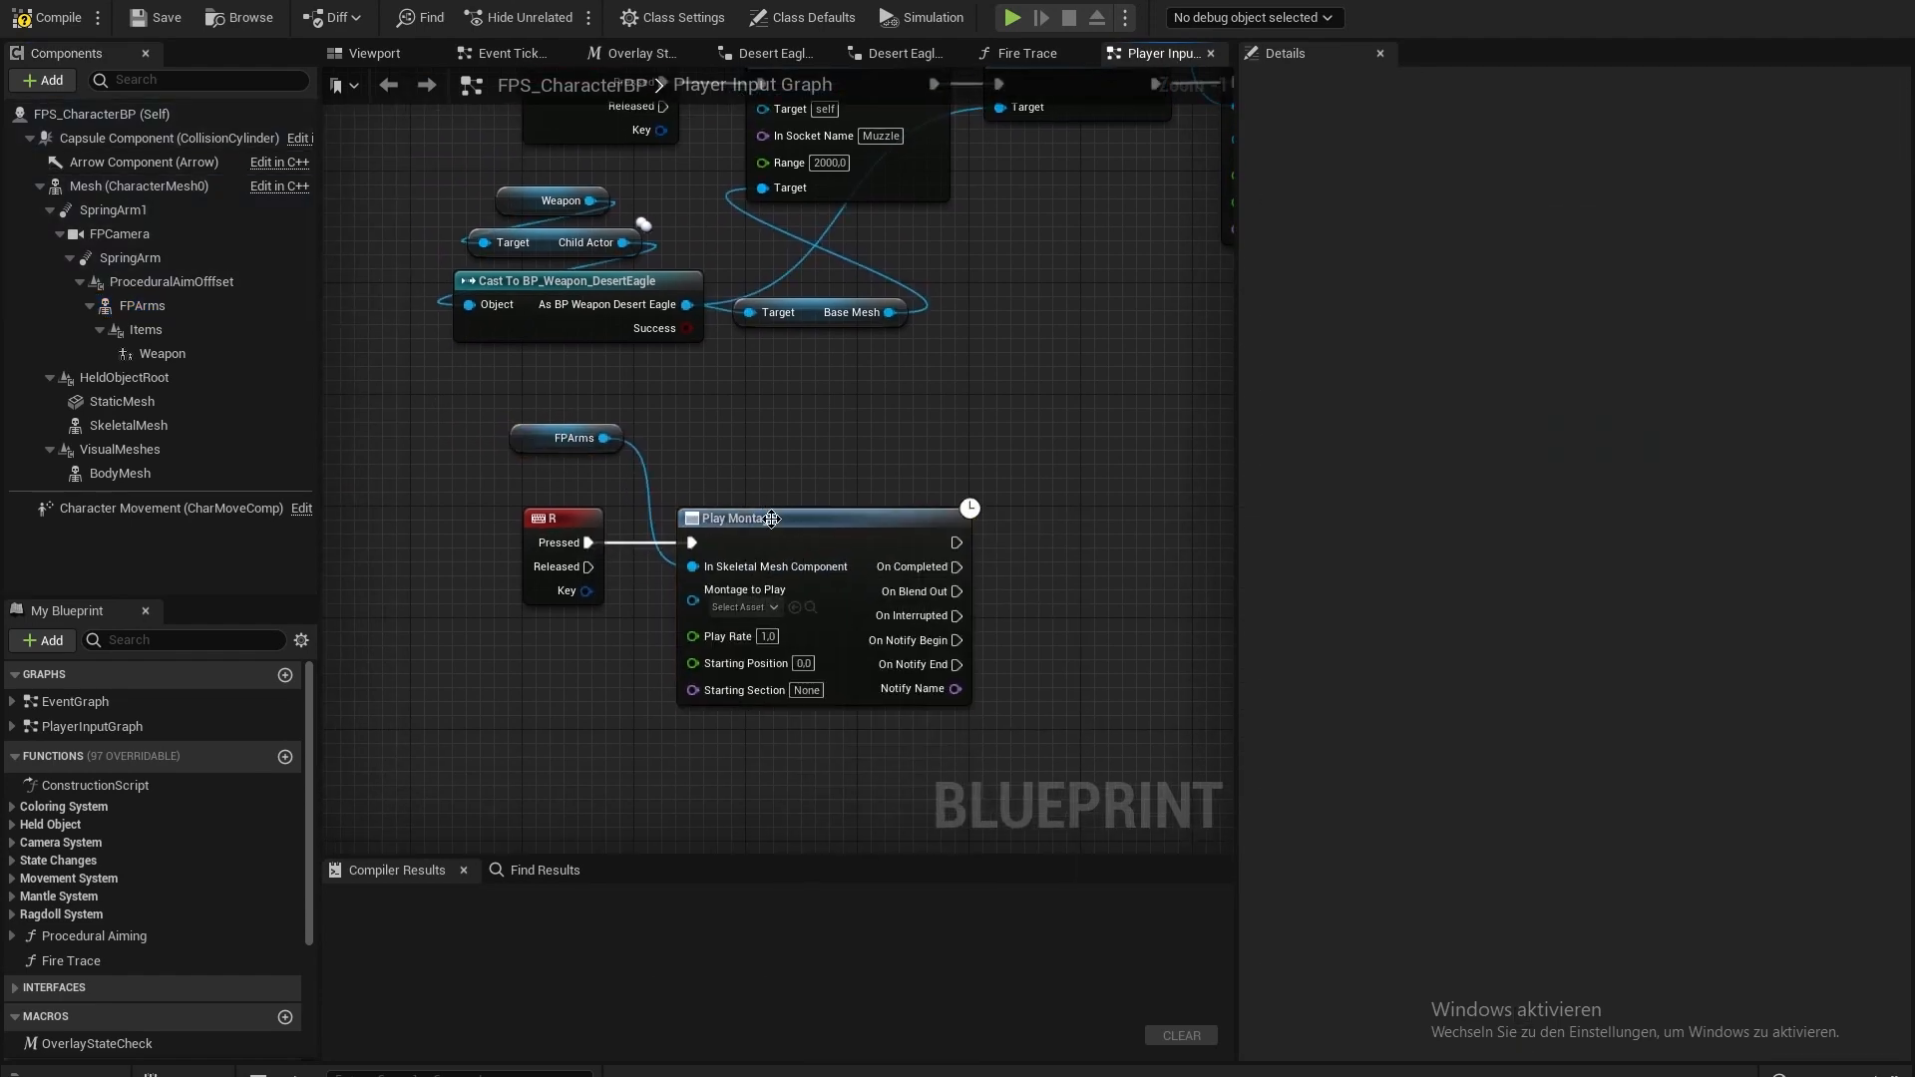
- Set the new node's Montage to Play to the Desert Eagle reload montage, and compile and save the blueprint
{"action": "left_click", "coordinate": [746, 610]}
{"action": "type", "text": "r"}
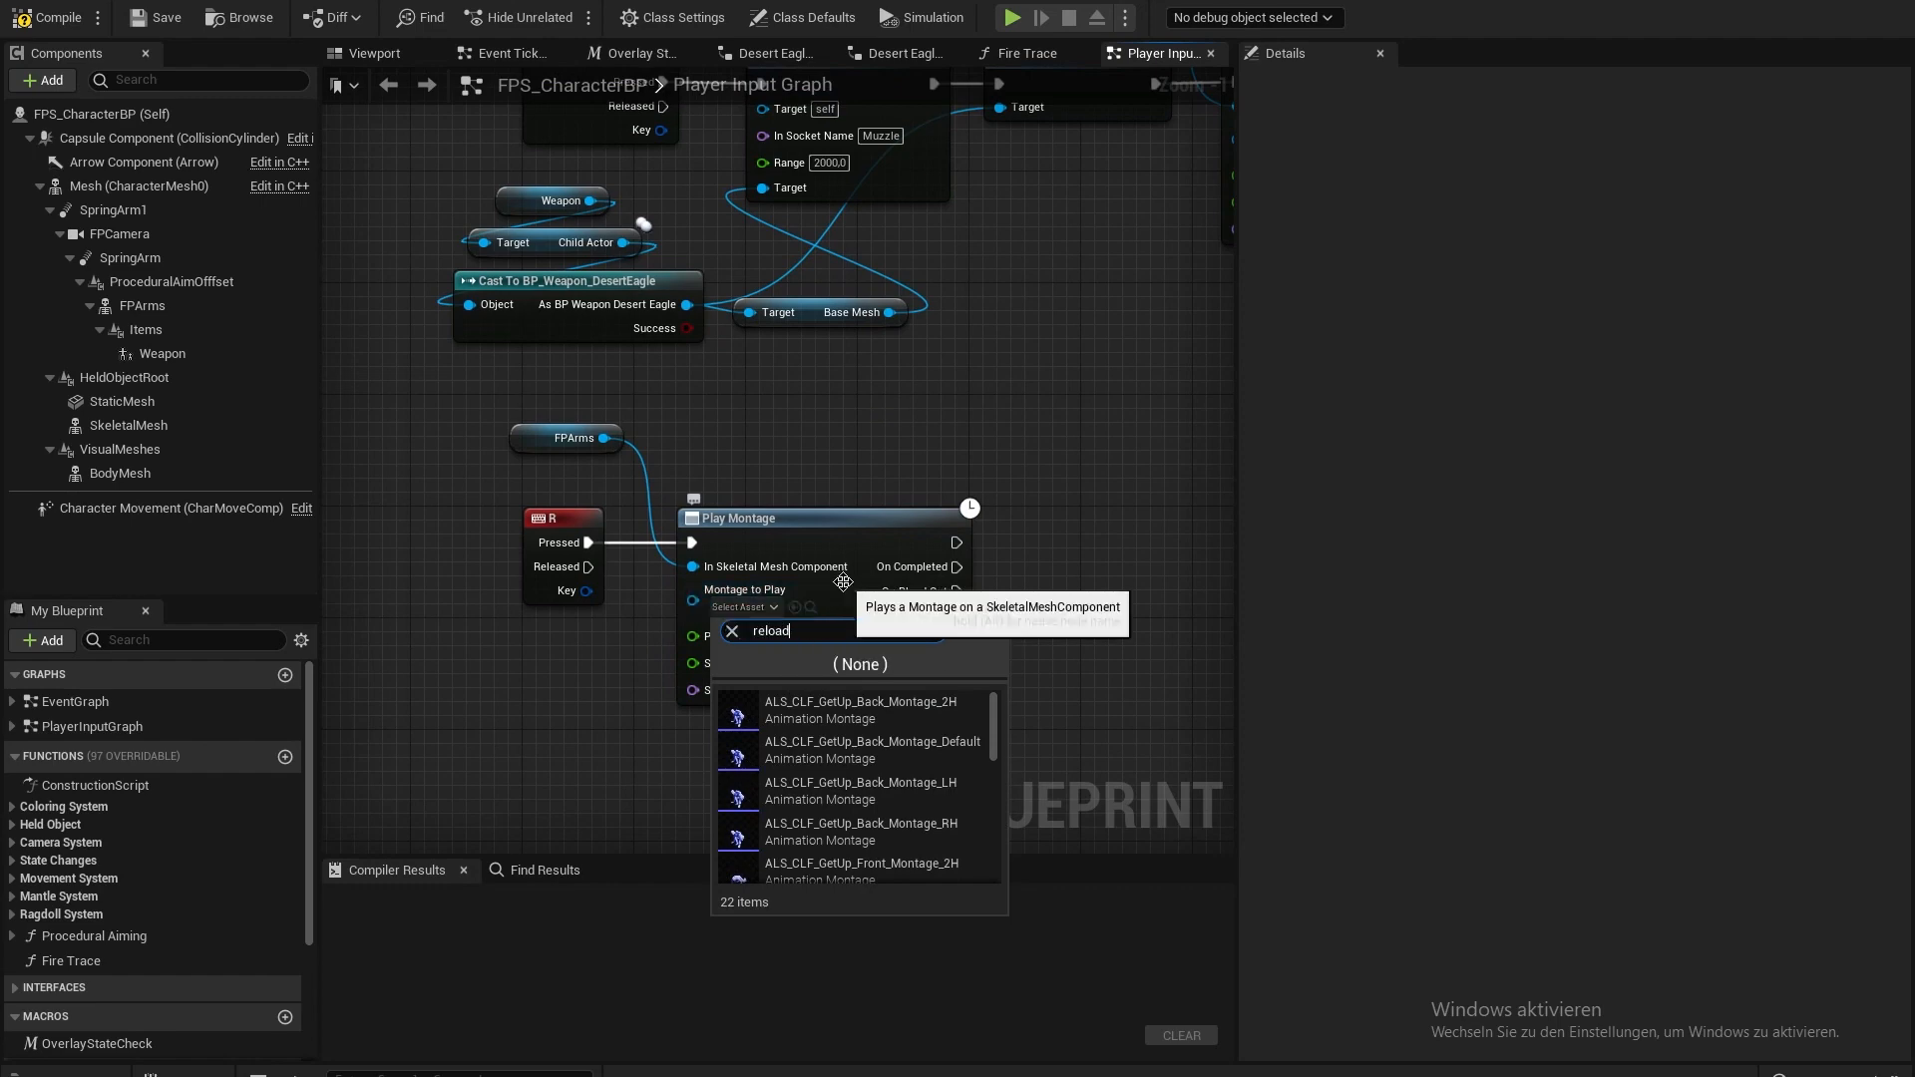
{"action": "type", "text": "eload"}
{"action": "key", "text": "Return"}
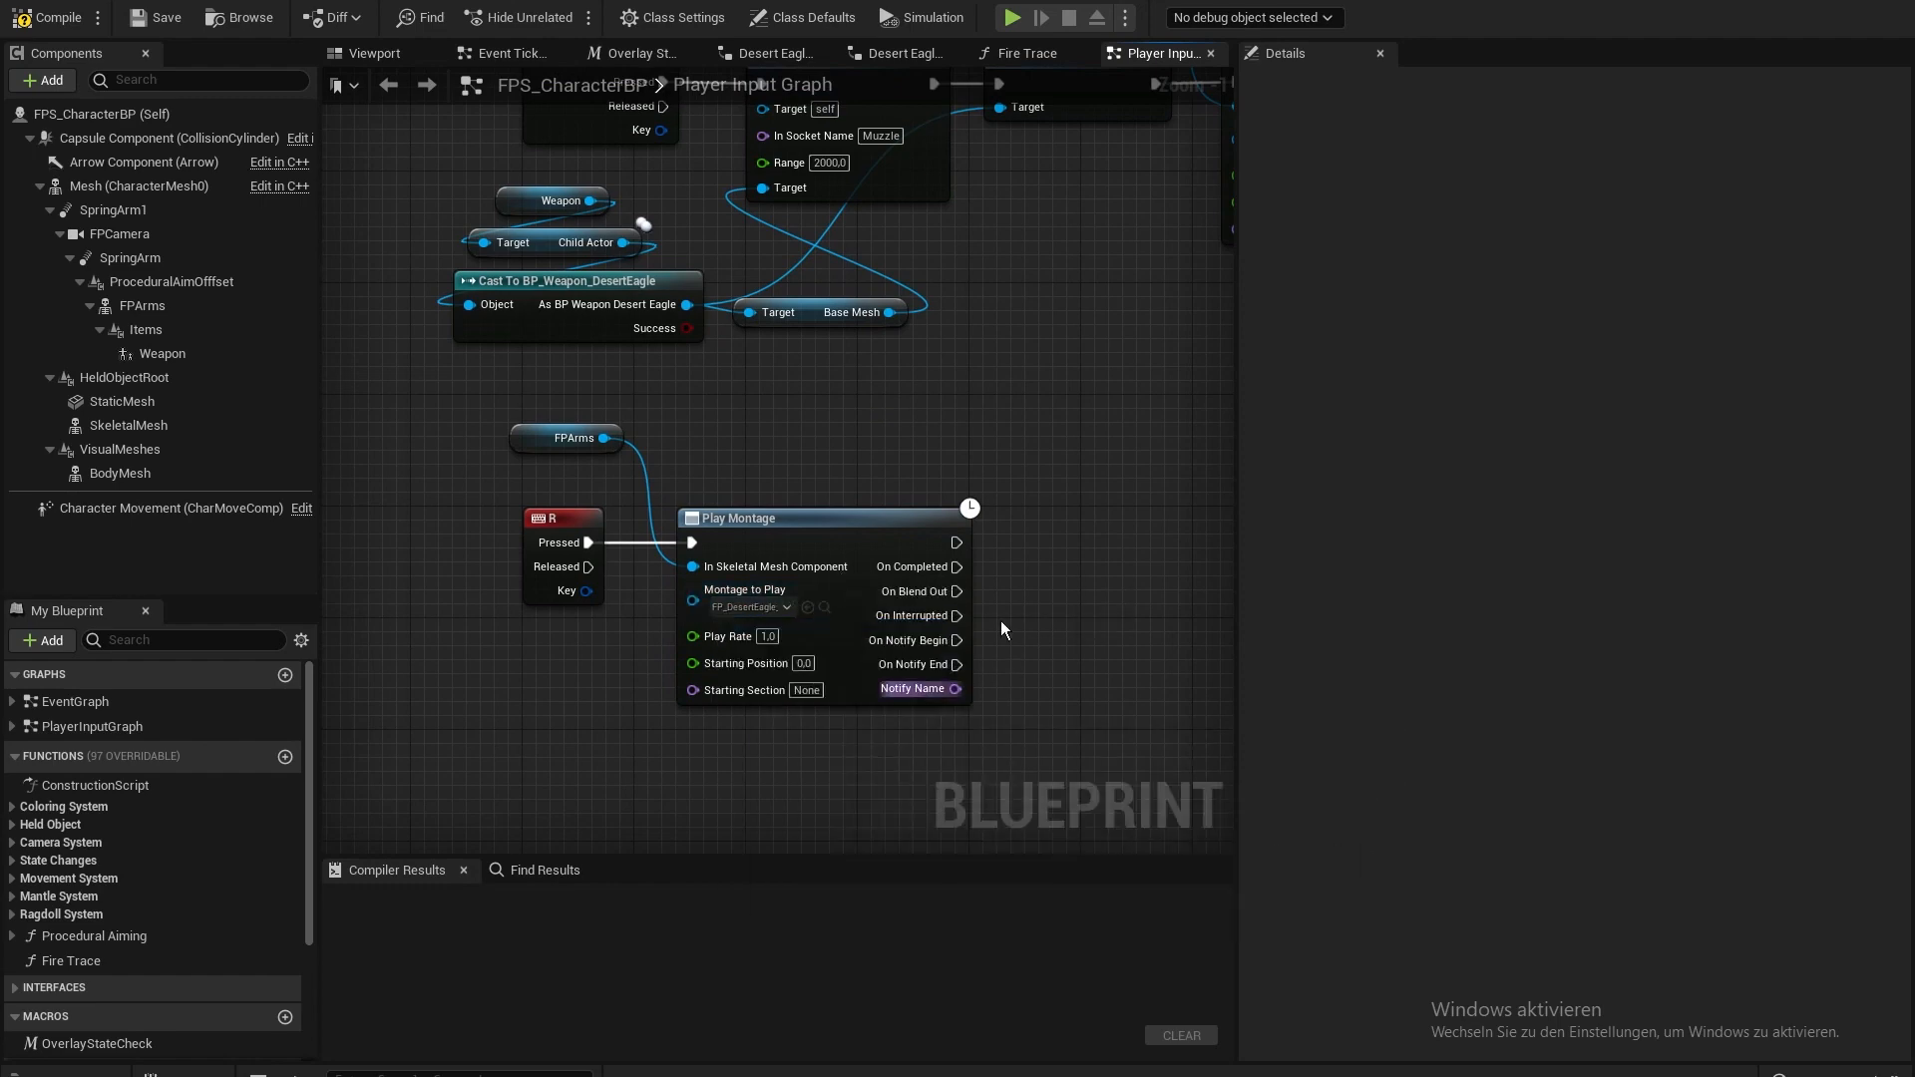
{"action": "left_click", "coordinate": [57, 24]}
{"action": "left_click", "coordinate": [154, 28]}
- Play the level in full screen, equip the Desert Eagle, test the reload, and end the play session
{"action": "left_click", "coordinate": [120, 2]}
{"action": "left_click", "coordinate": [431, 18]}
{"action": "key", "text": "F11"}
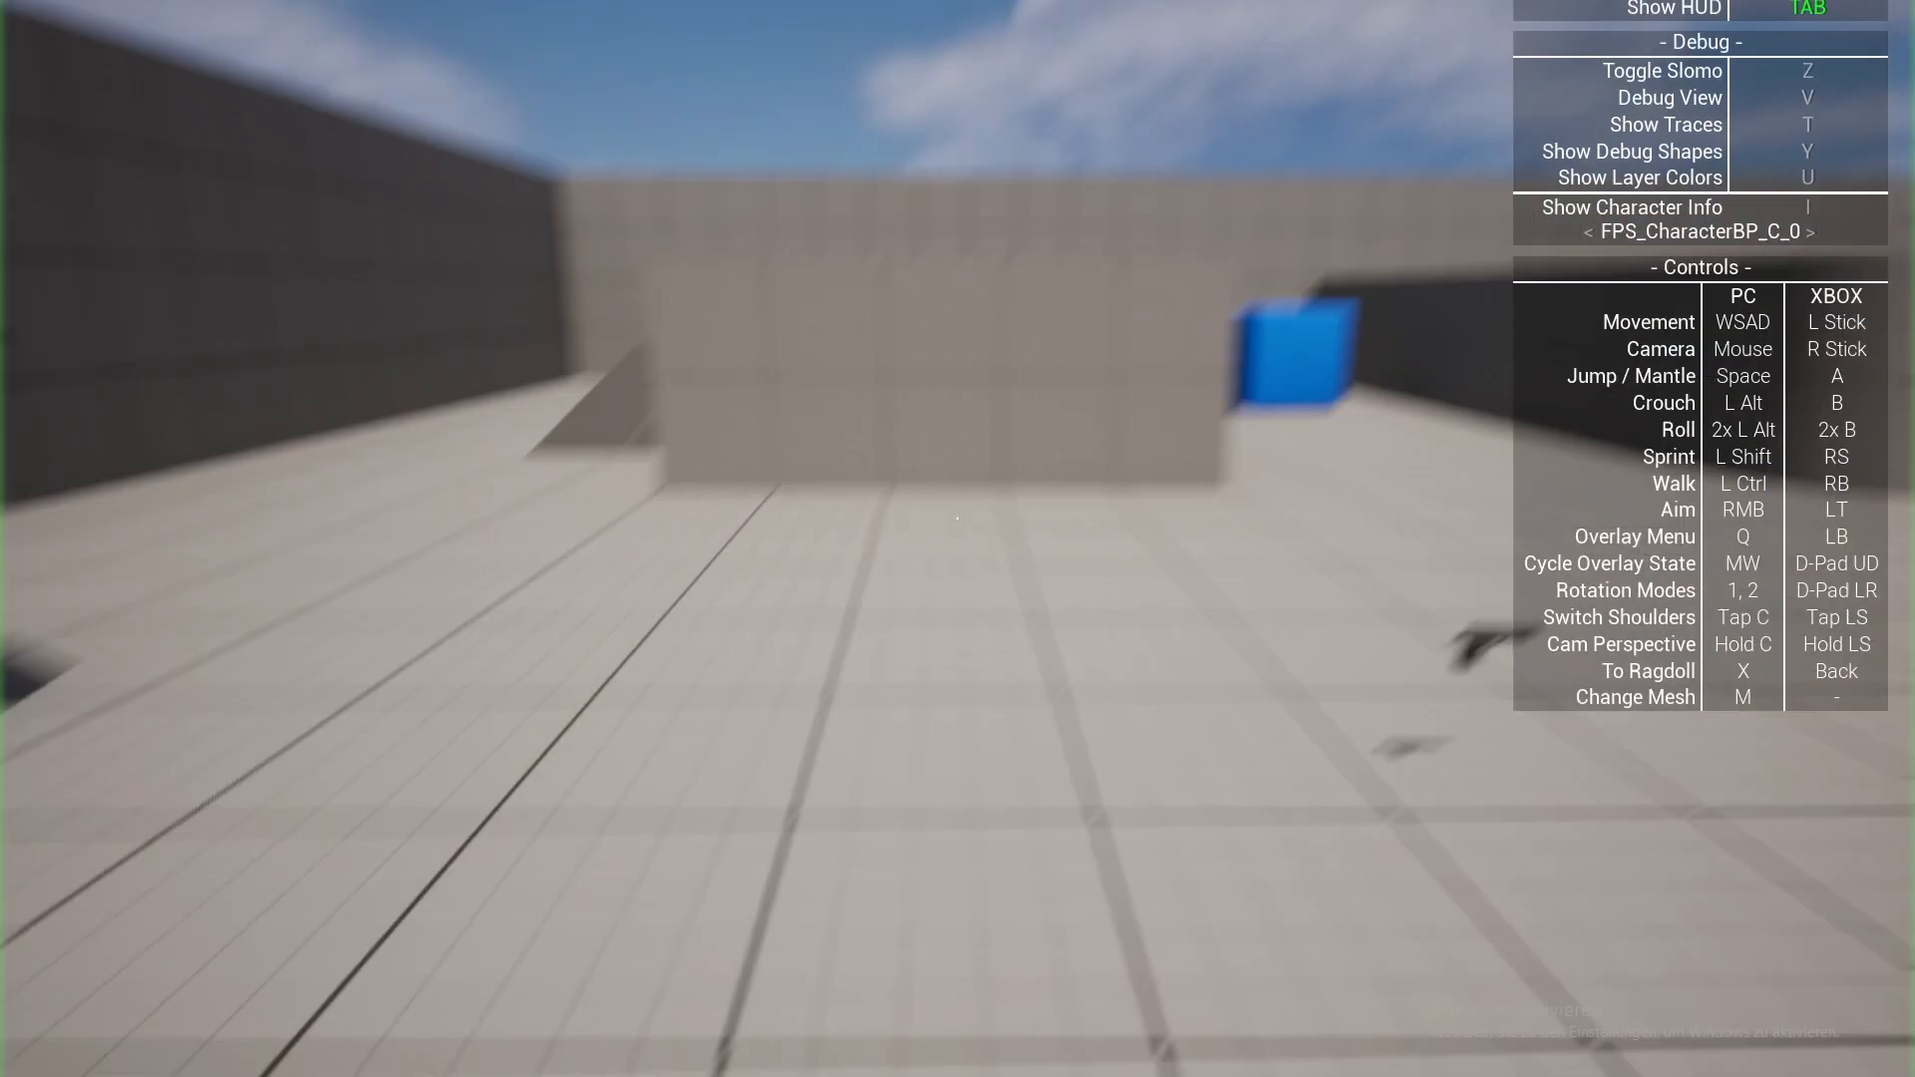
{"action": "key", "text": "q"}
{"action": "scroll", "coordinate": [958, 539], "scroll_direction": "up", "scroll_amount": 1}
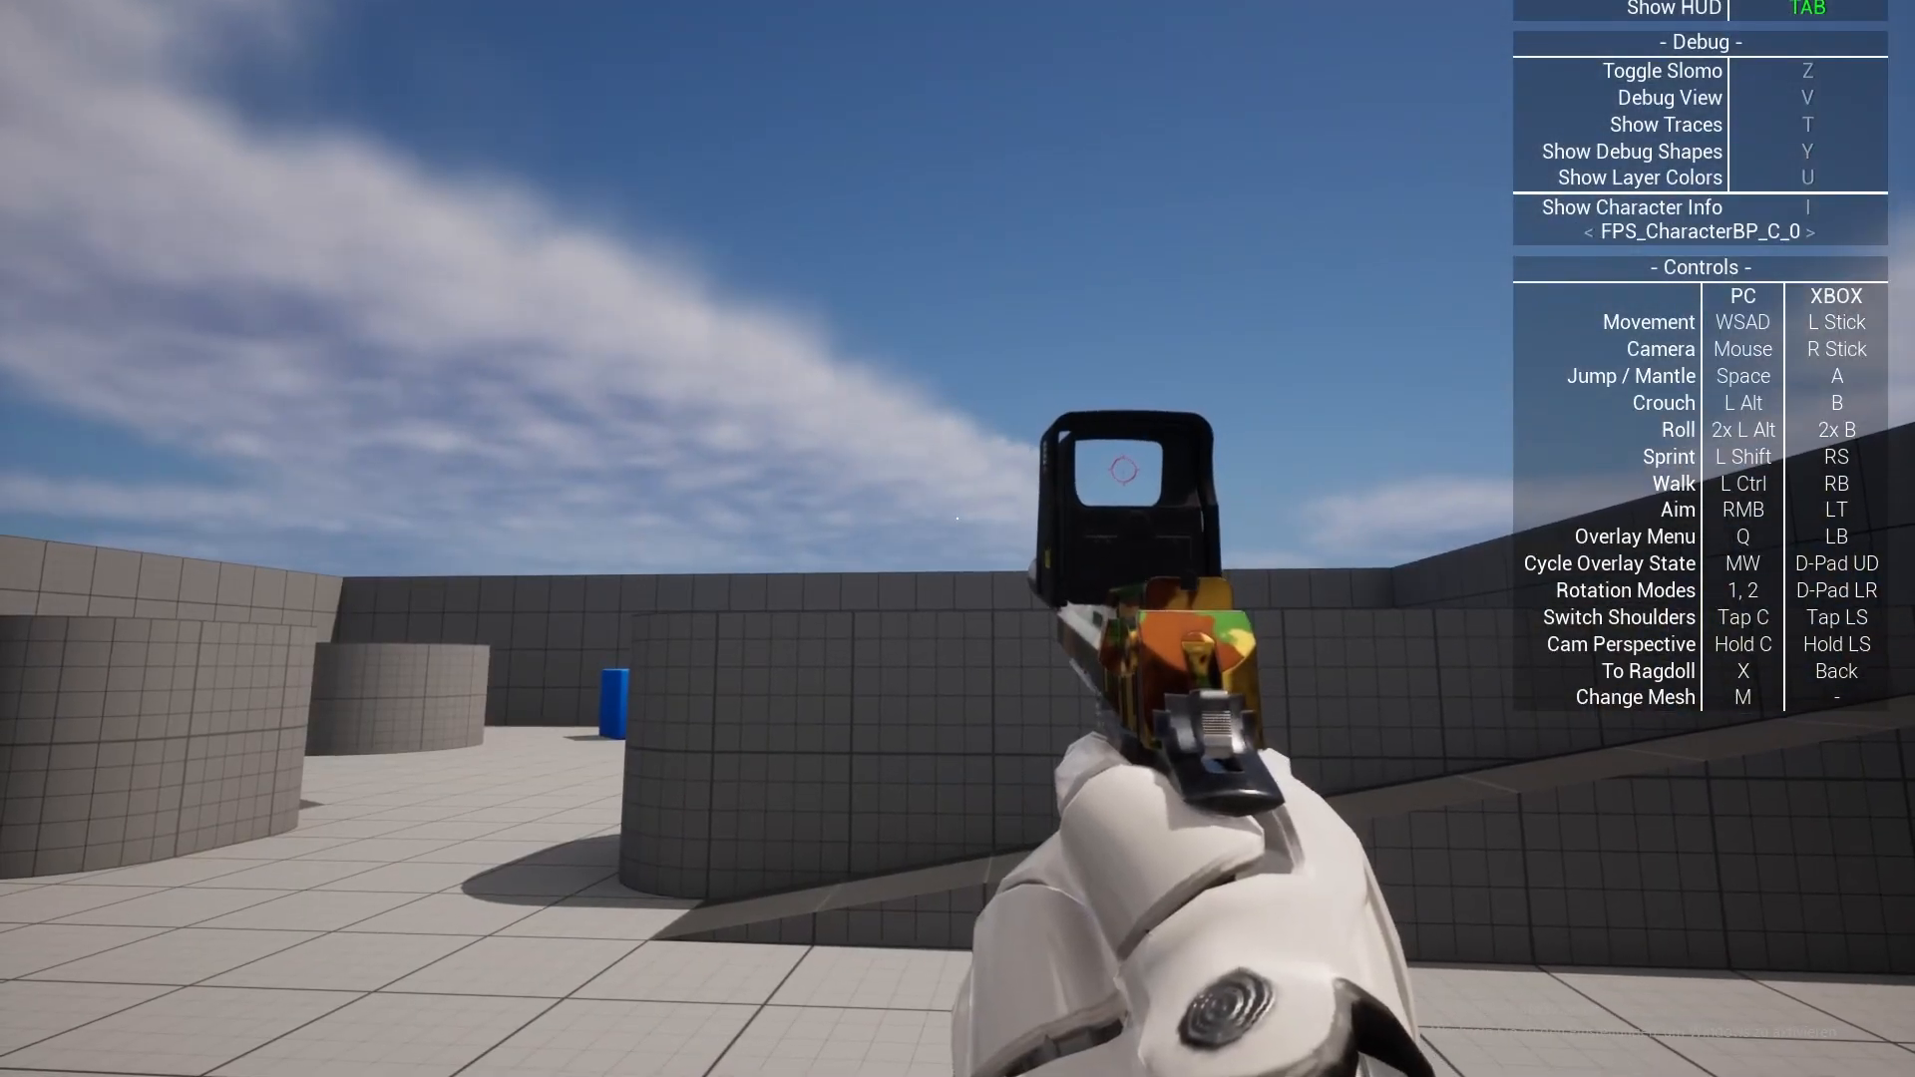
{"action": "key", "text": "Escape"}
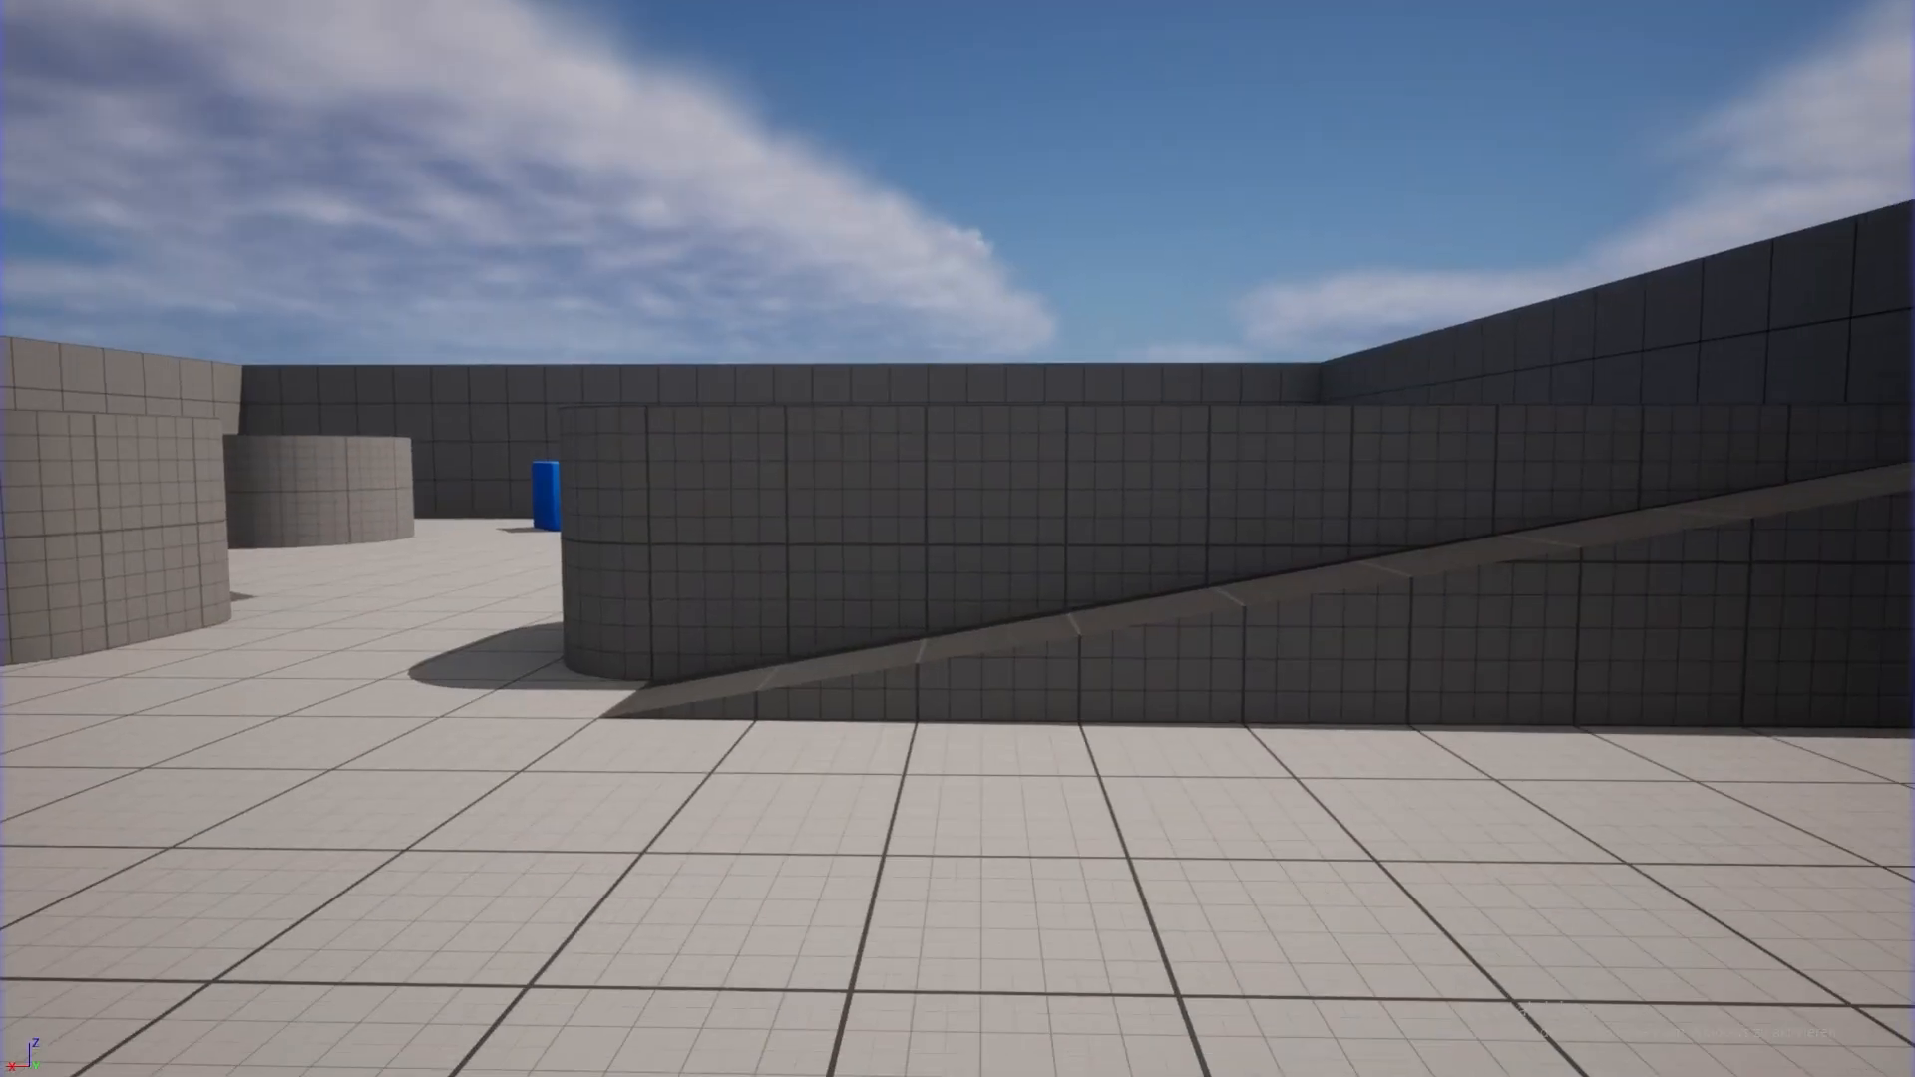
{"action": "key", "text": "F11"}
- In the reload montage, change the animation slot to DefaultGroup.Arms
{"action": "left_click", "coordinate": [816, 5]}
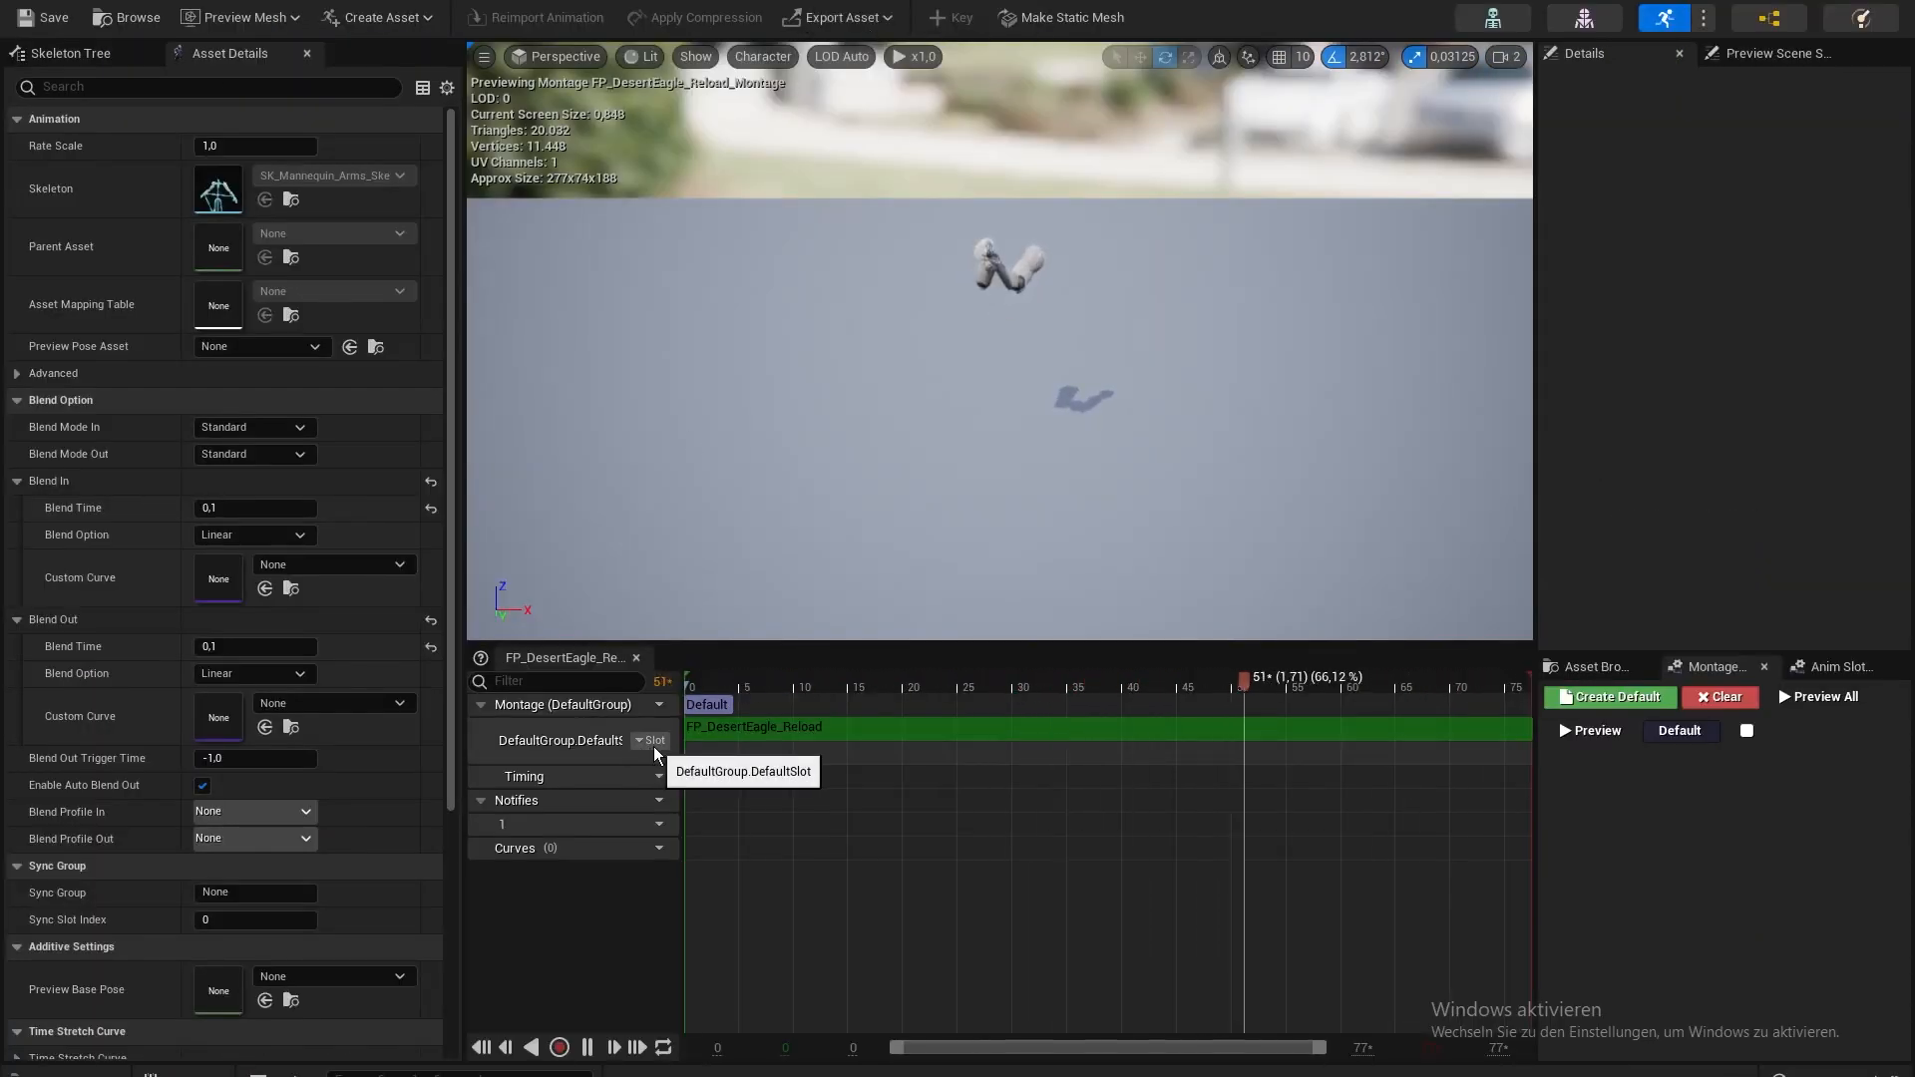
{"action": "left_click", "coordinate": [654, 741]}
{"action": "mouse_move", "coordinate": [724, 788]}
{"action": "left_click", "coordinate": [860, 822]}
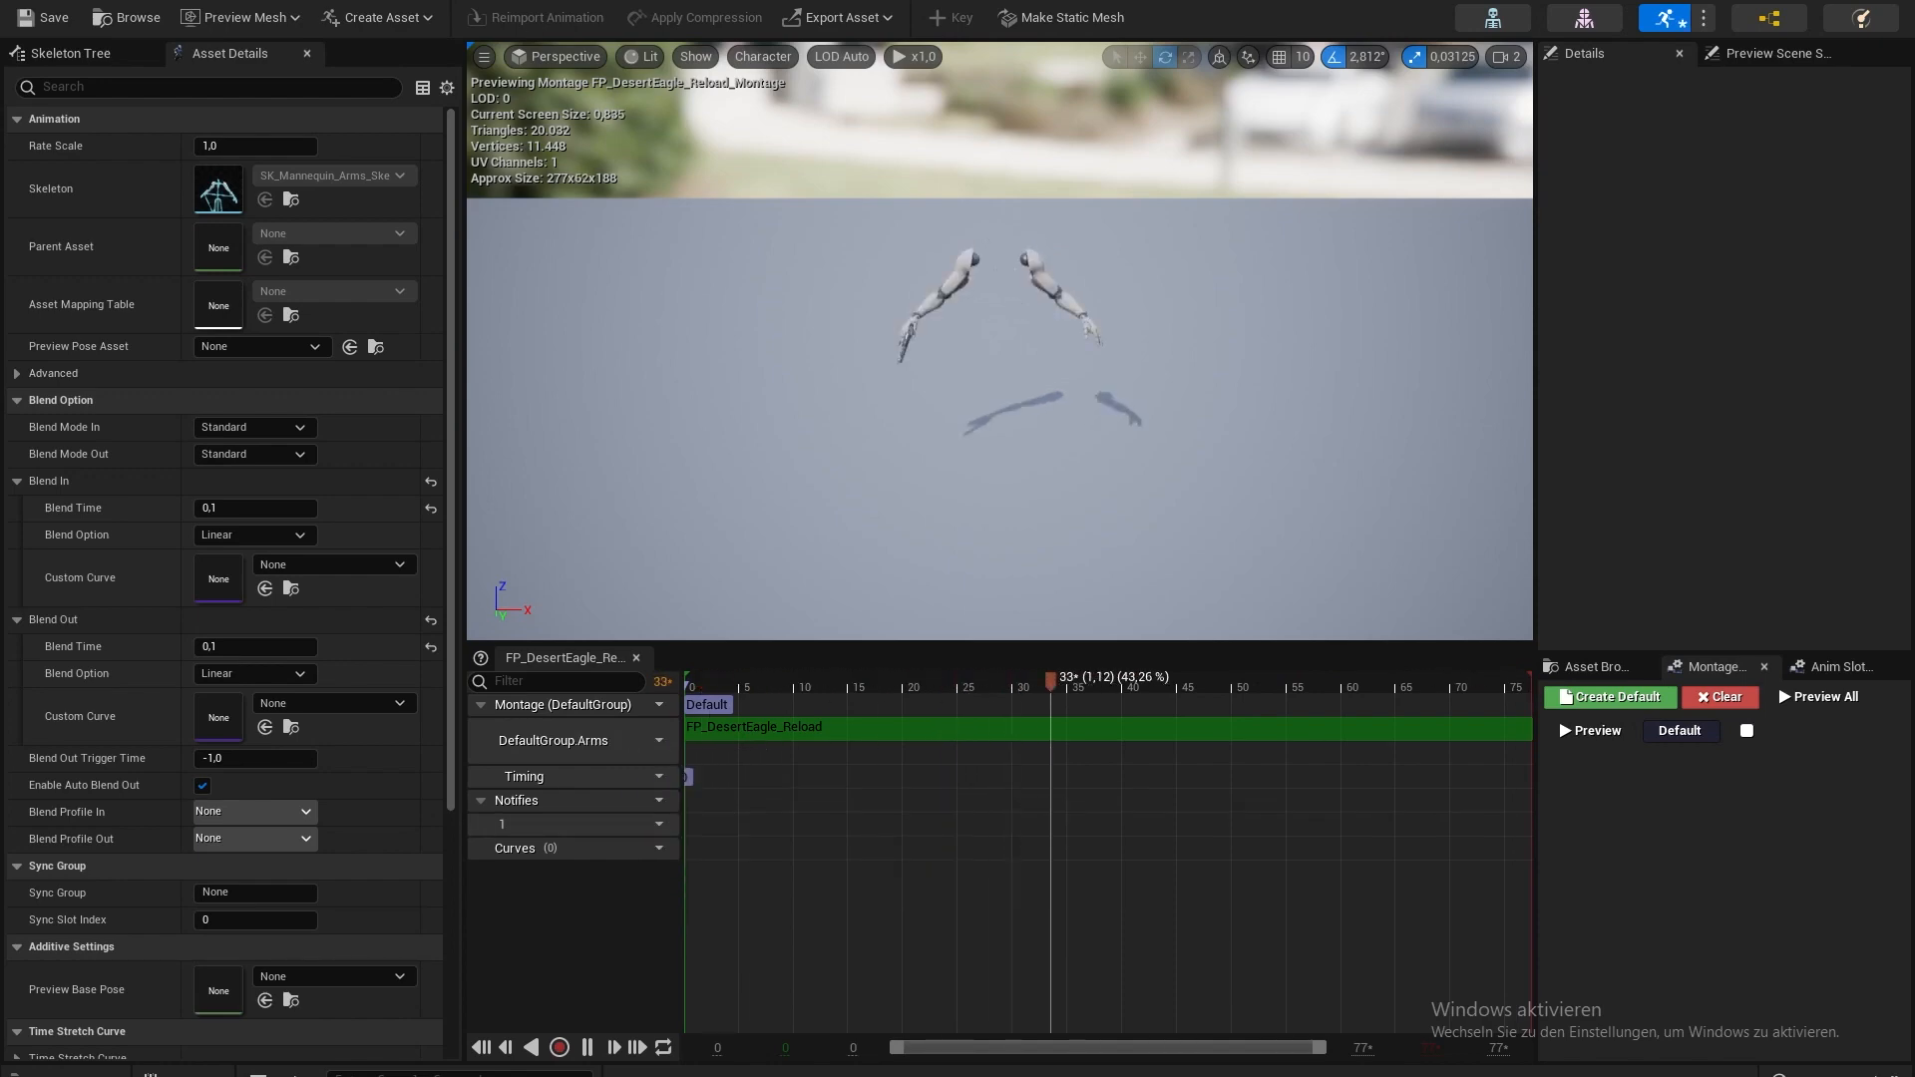
- Save the reload montage, play the level in full screen, equip the Desert Eagle, test the reload several times, and end the session
{"action": "left_click", "coordinate": [47, 22]}
{"action": "left_click", "coordinate": [130, 5]}
{"action": "left_click", "coordinate": [423, 19]}
{"action": "key", "text": "F11"}
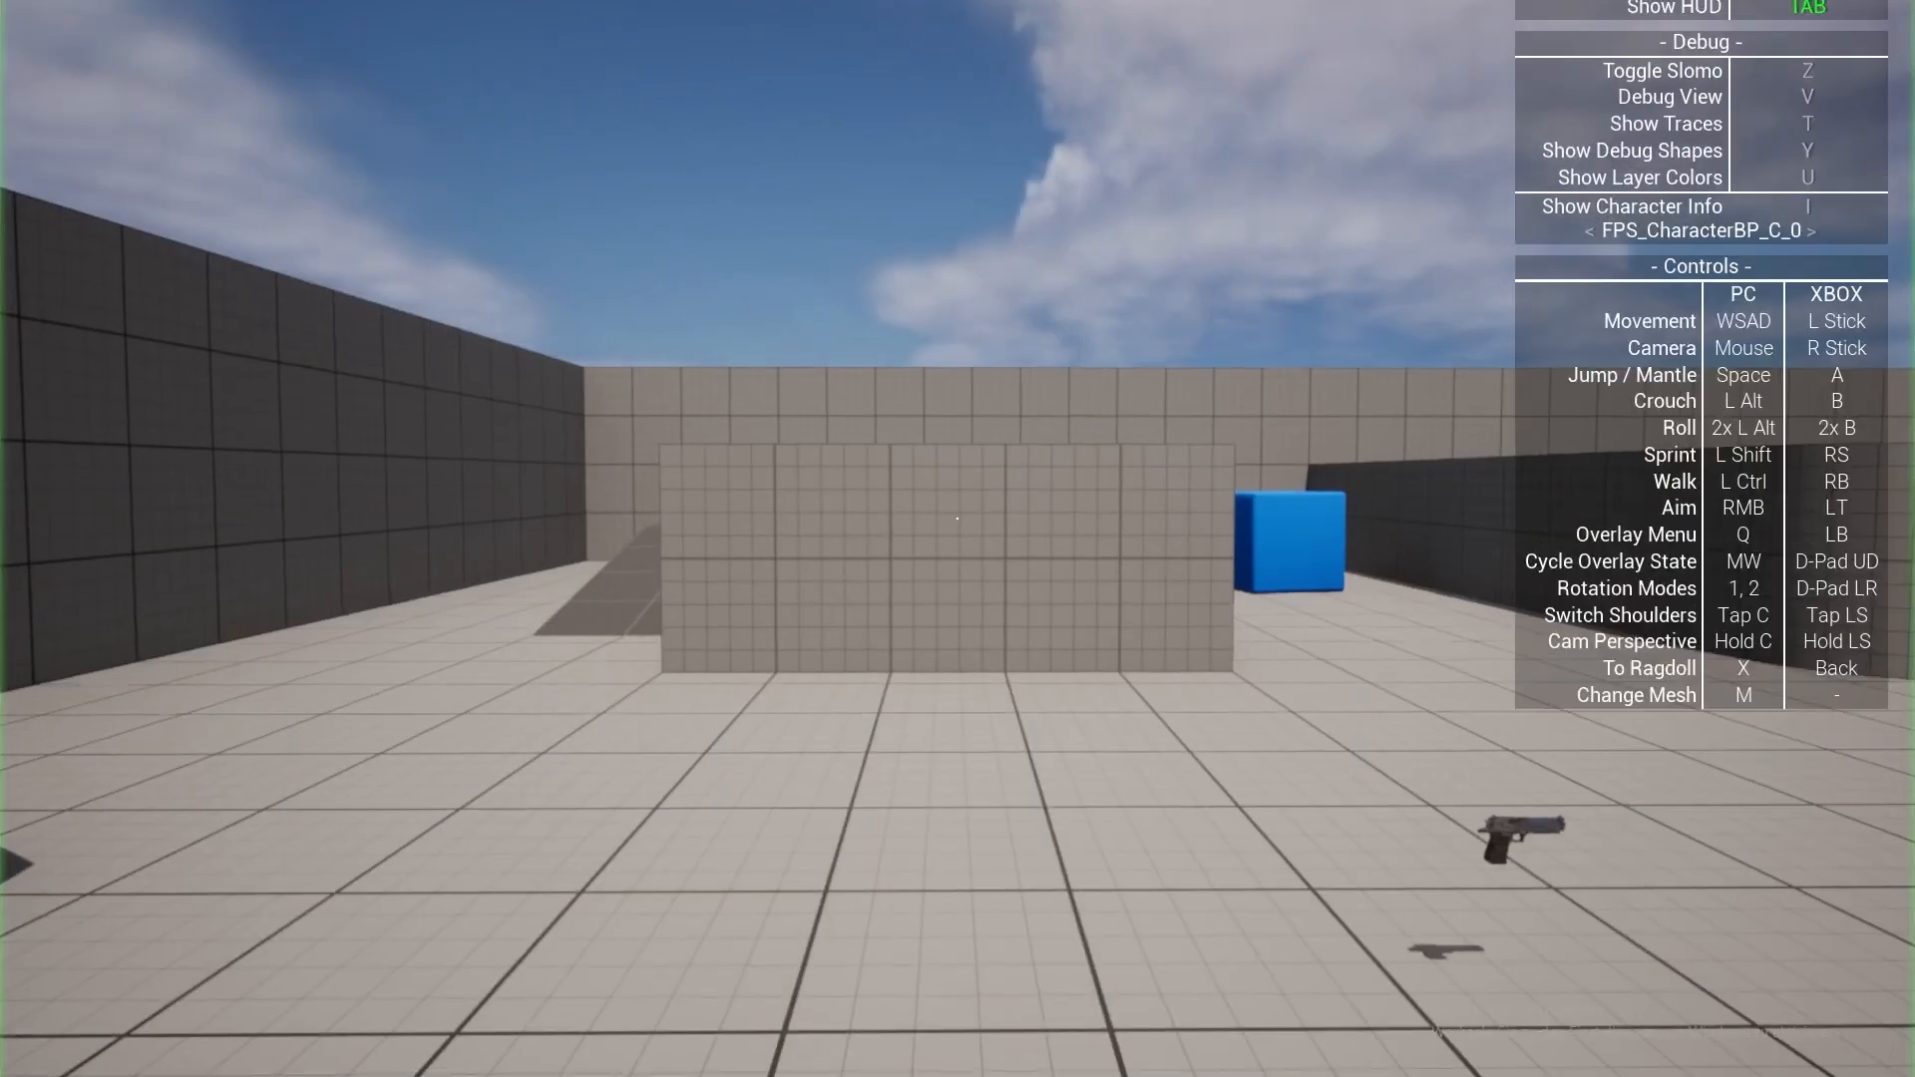
{"action": "key", "text": "q"}
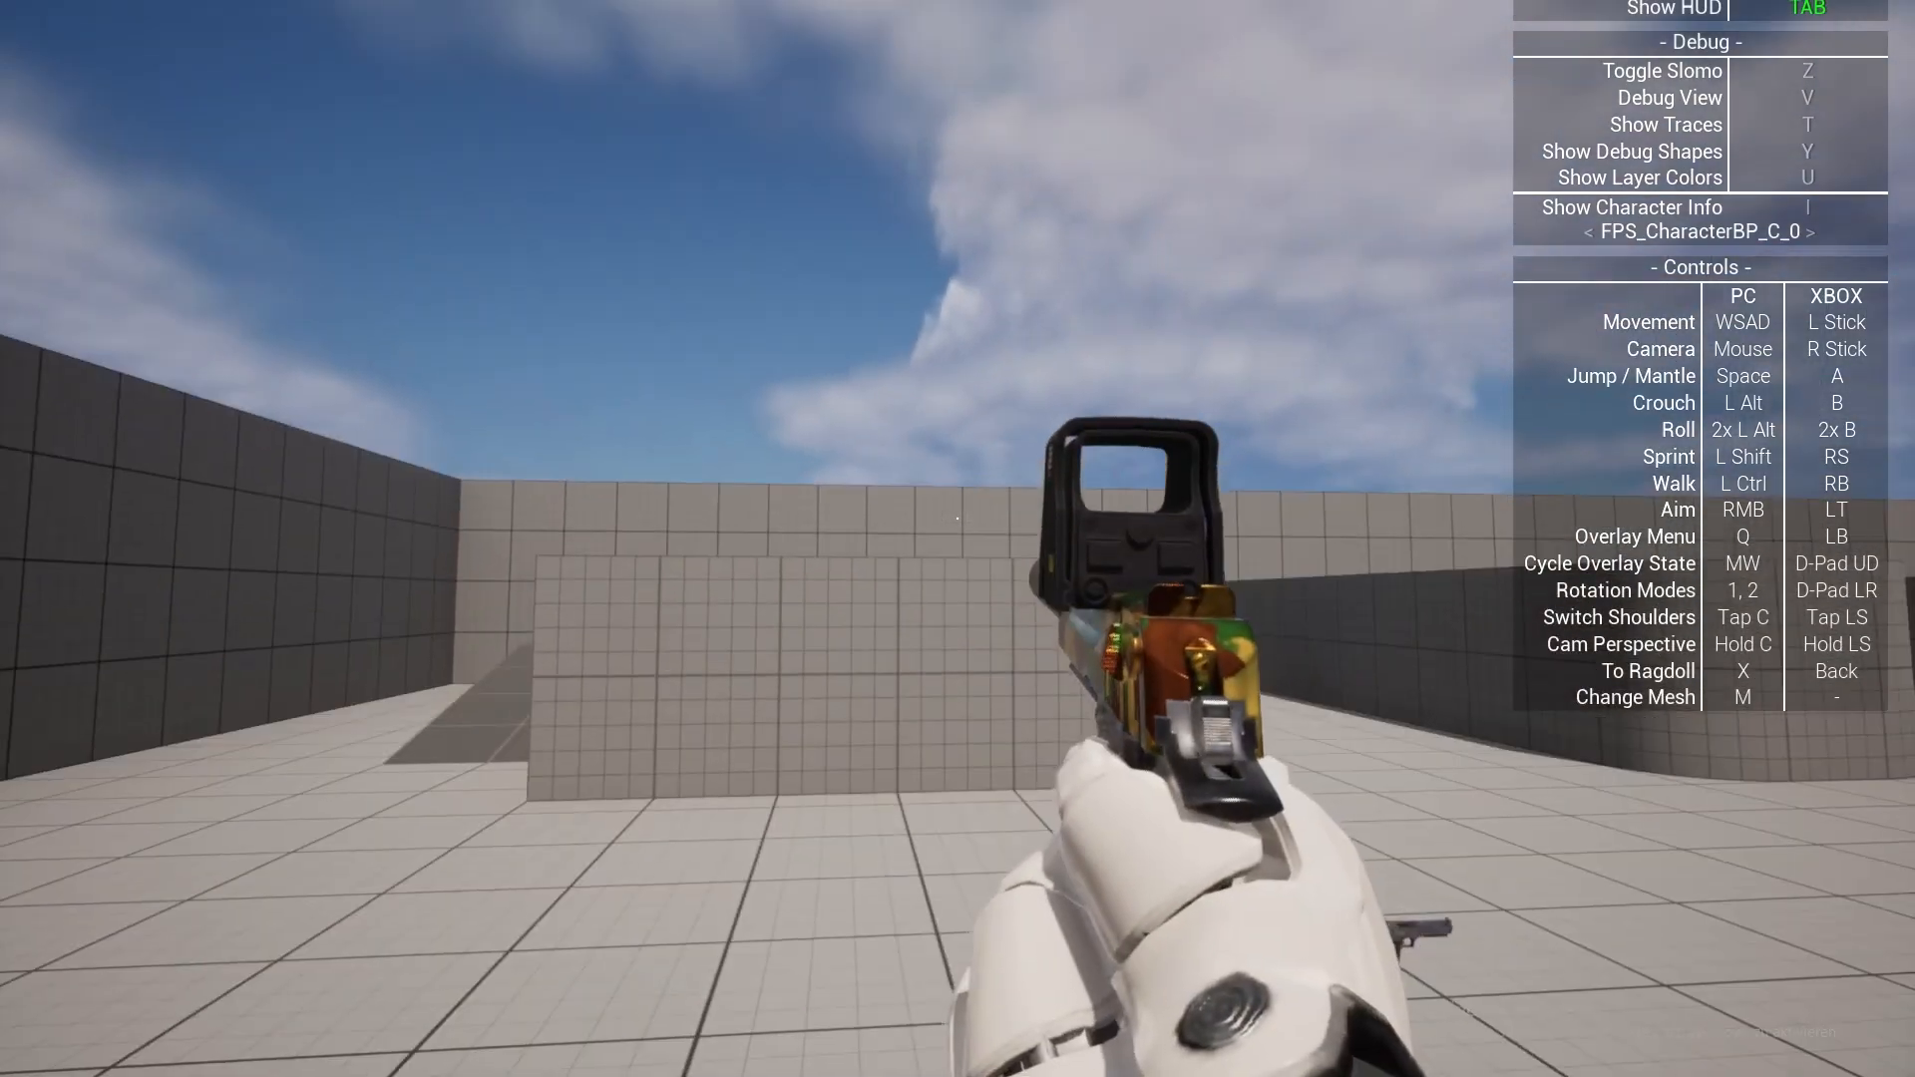
{"action": "key", "text": "r"}
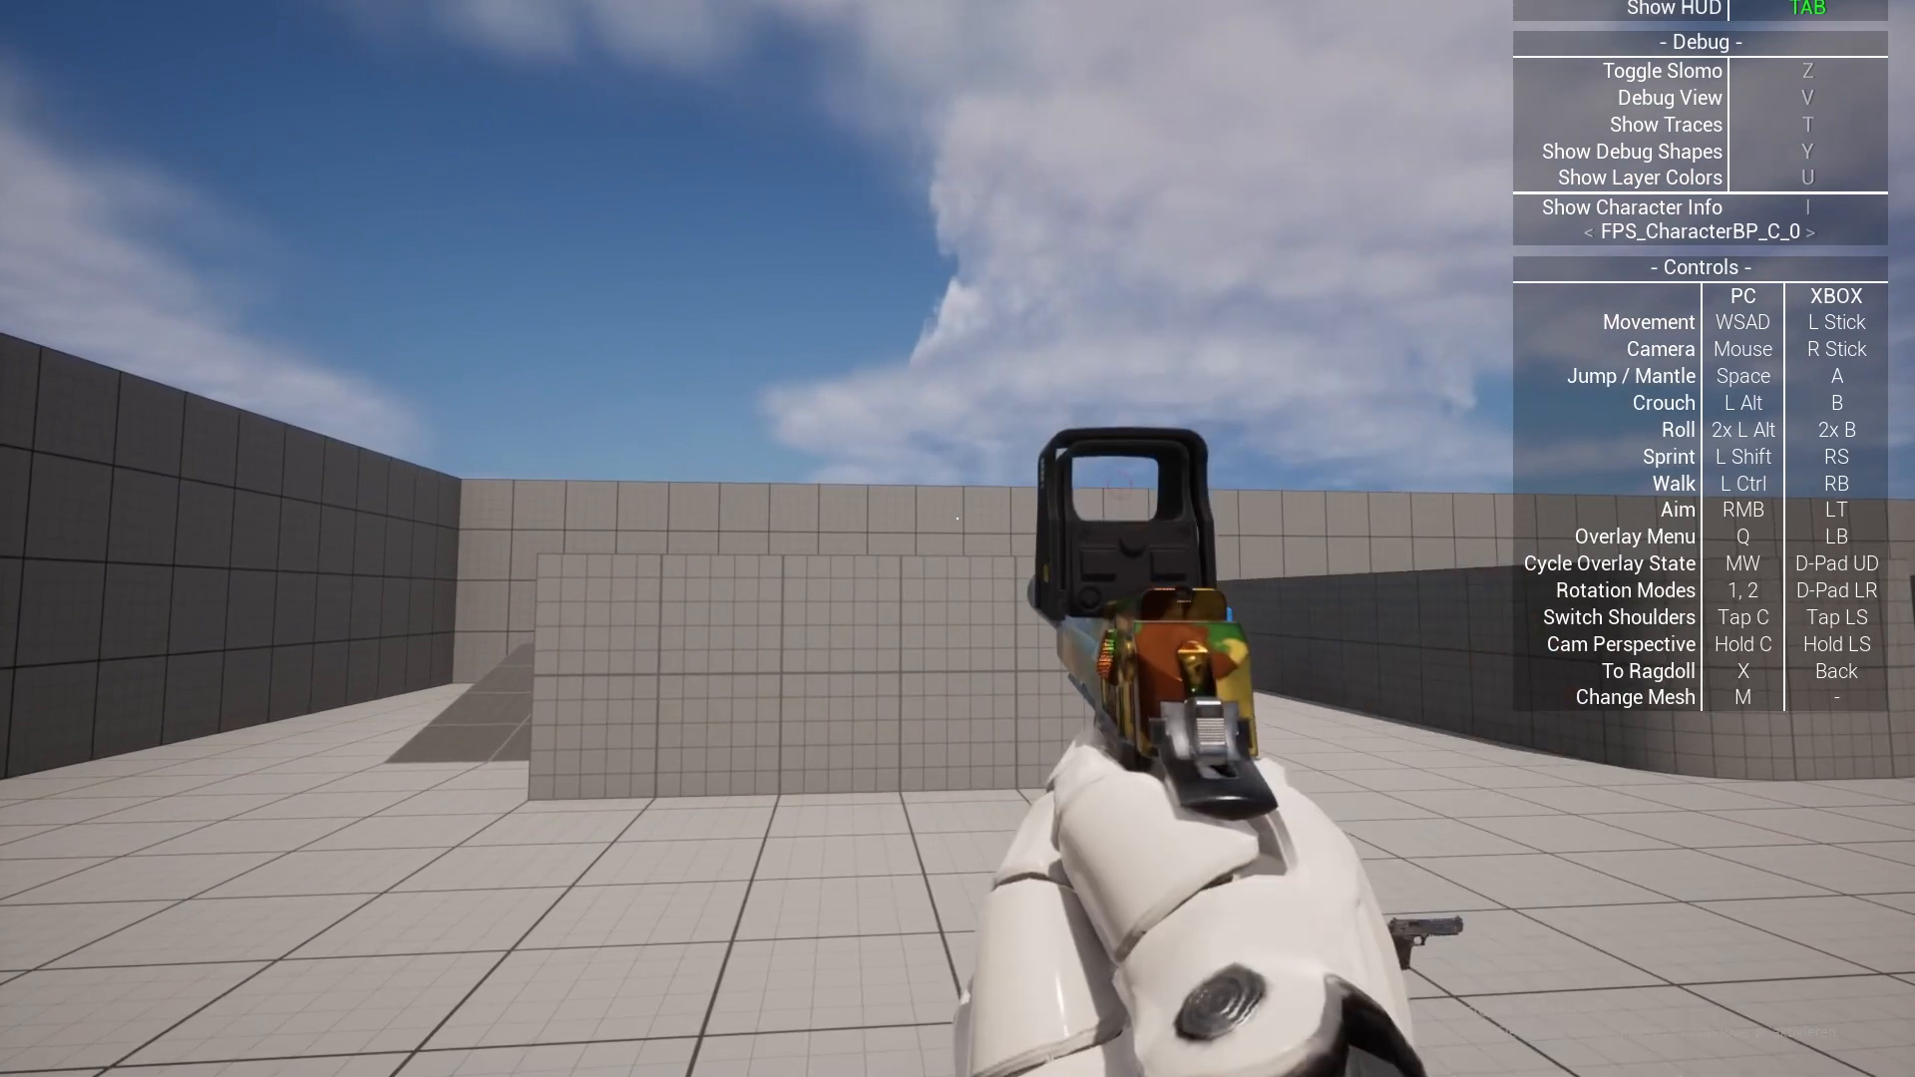
{"action": "key", "text": "r"}
{"action": "key", "text": "r"}
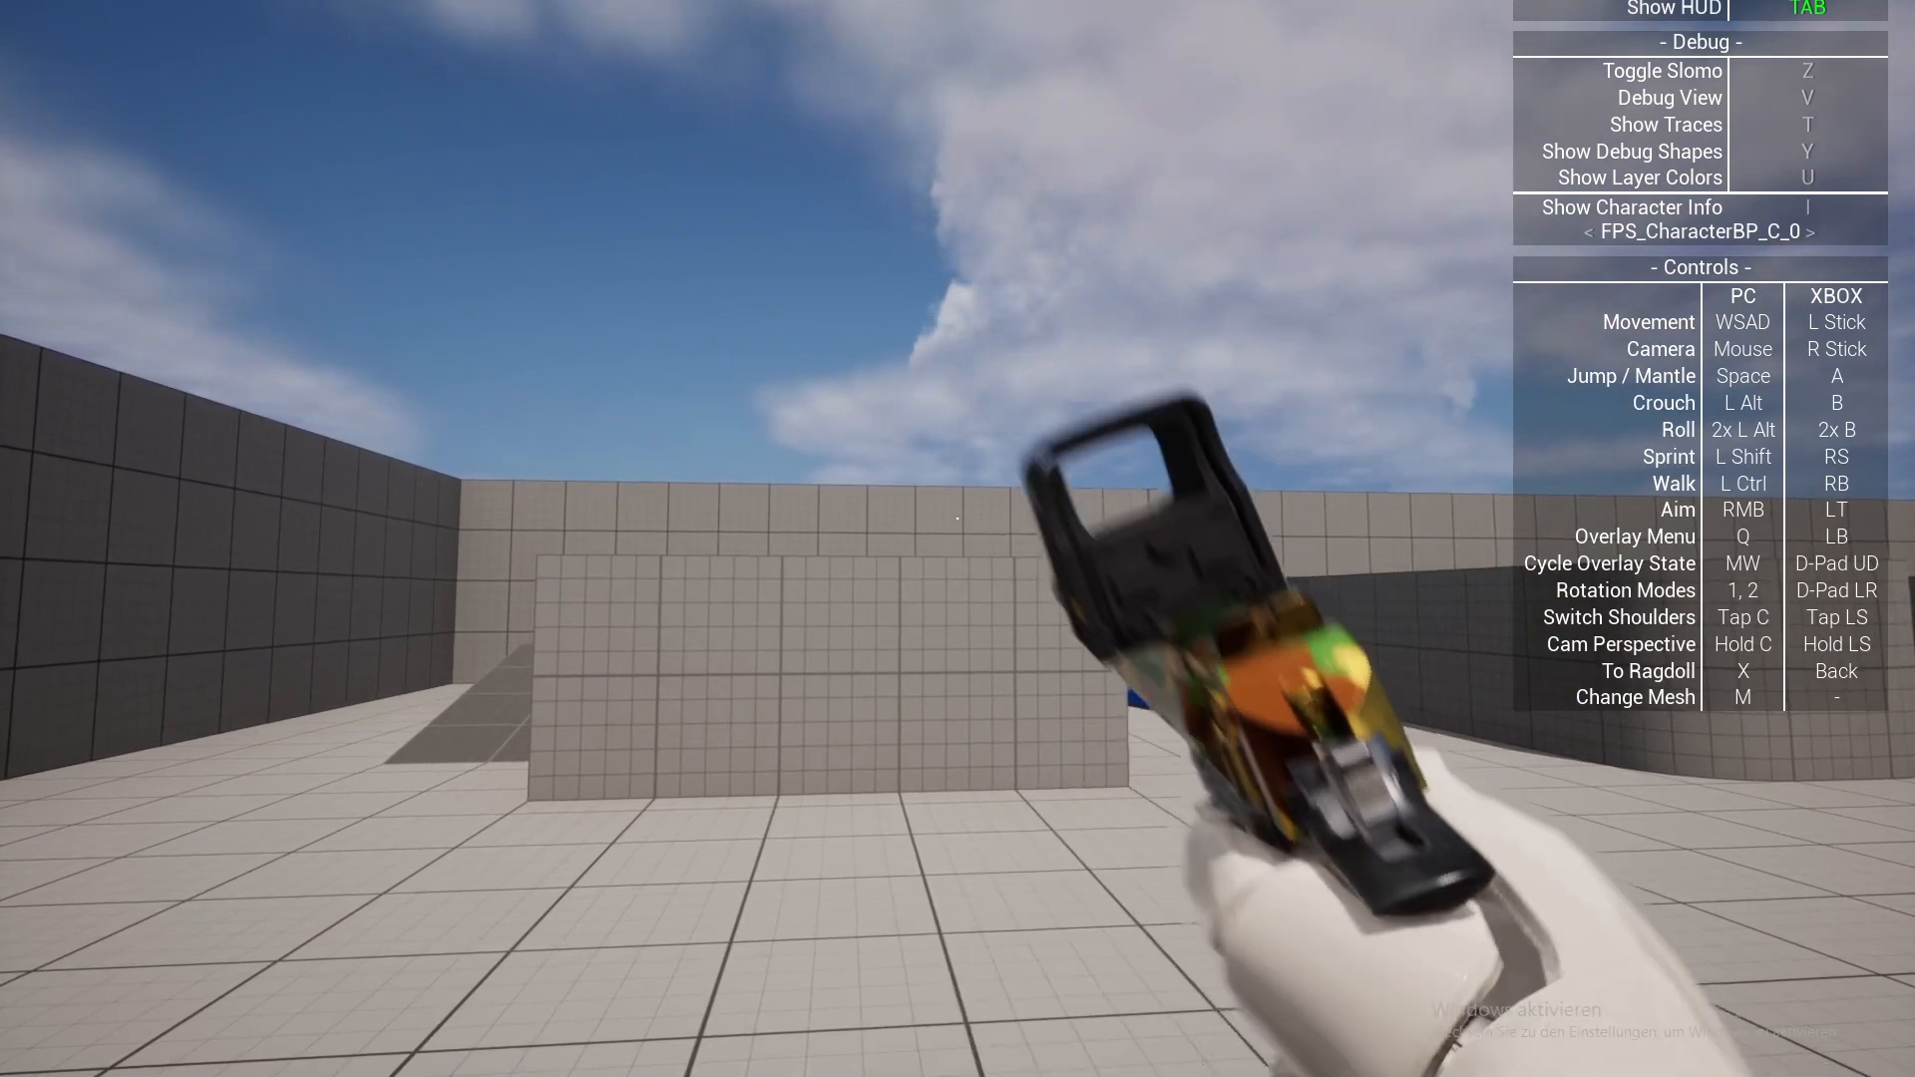
{"action": "key", "text": "Escape"}
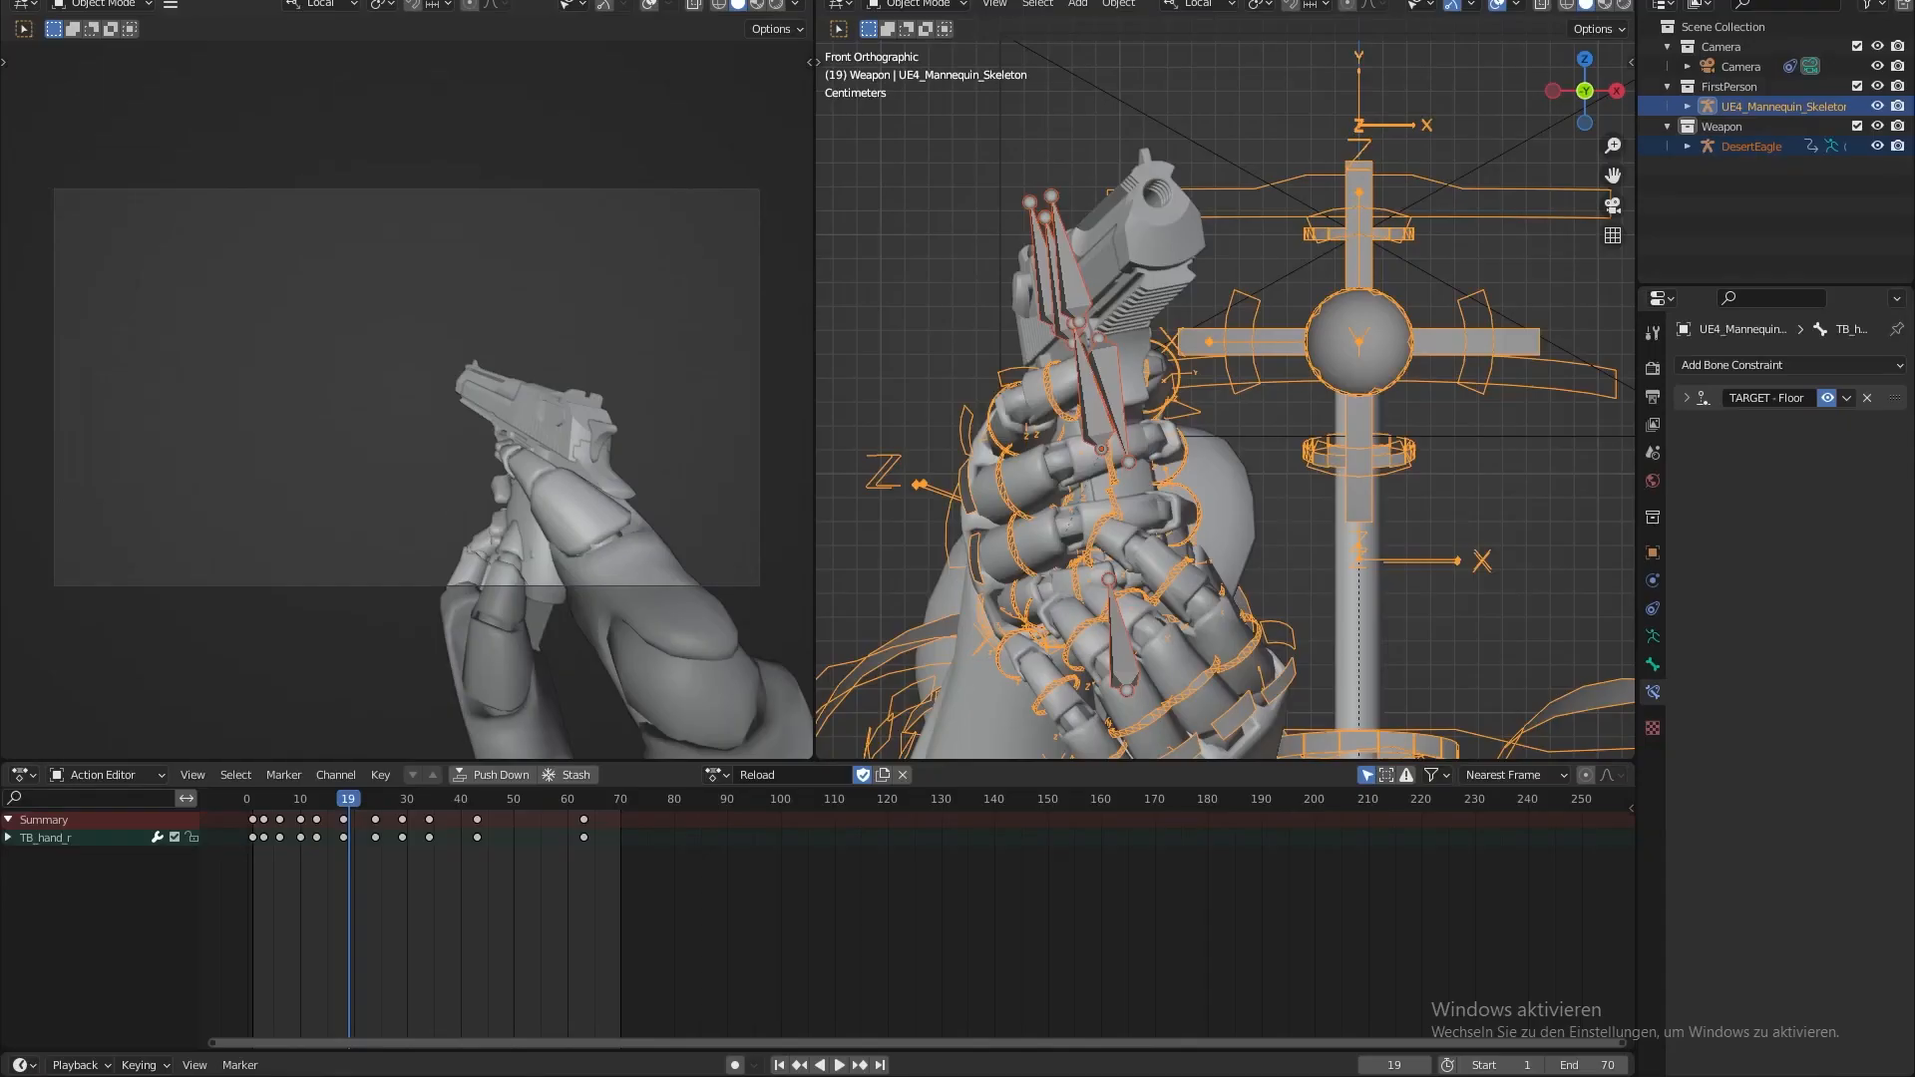
- Switch to Blender, put the mannequin and Desert Eagle armatures into Pose Mode, and select the left-hand control bone TB_hand_l
{"action": "middle_click_drag", "start_coordinate": [1131, 481], "coordinate": [1151, 385], "text": "shift"}
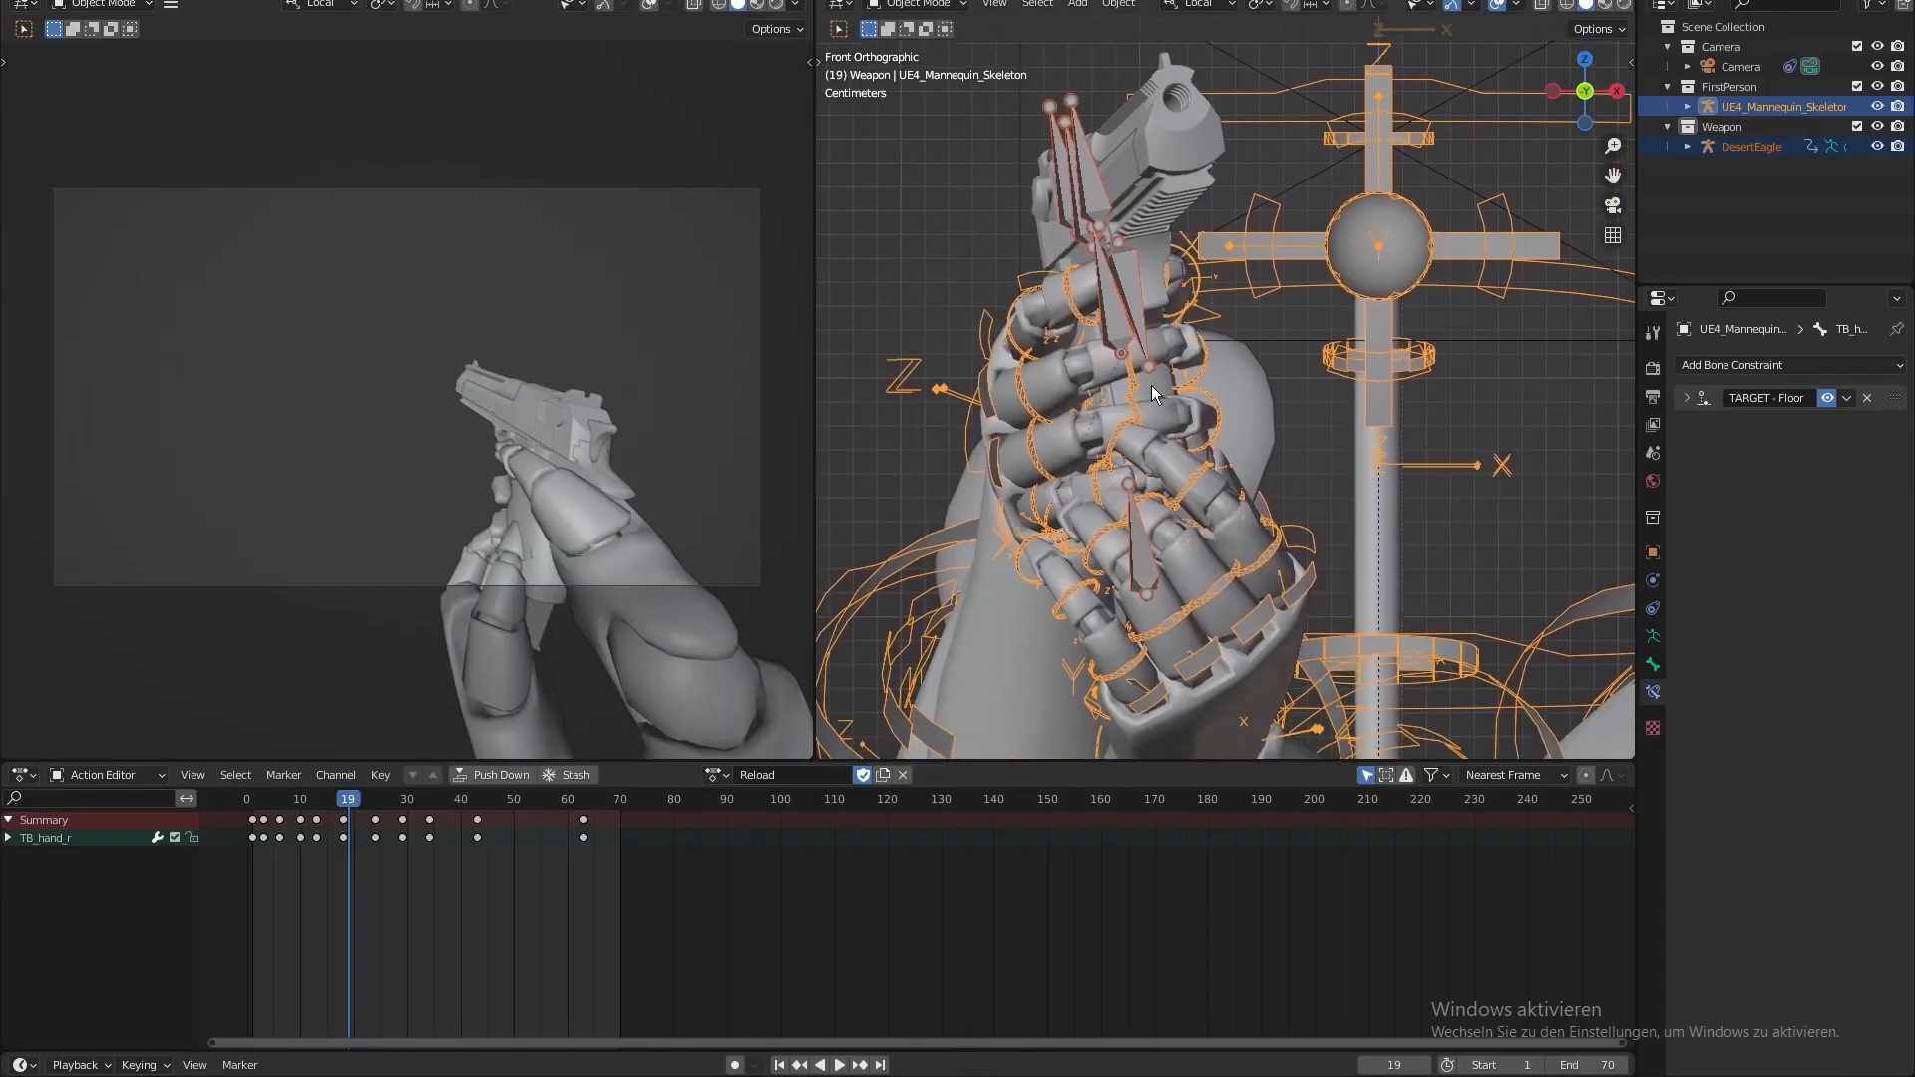
{"action": "left_click", "coordinate": [1255, 637]}
{"action": "left_click", "coordinate": [1254, 637]}
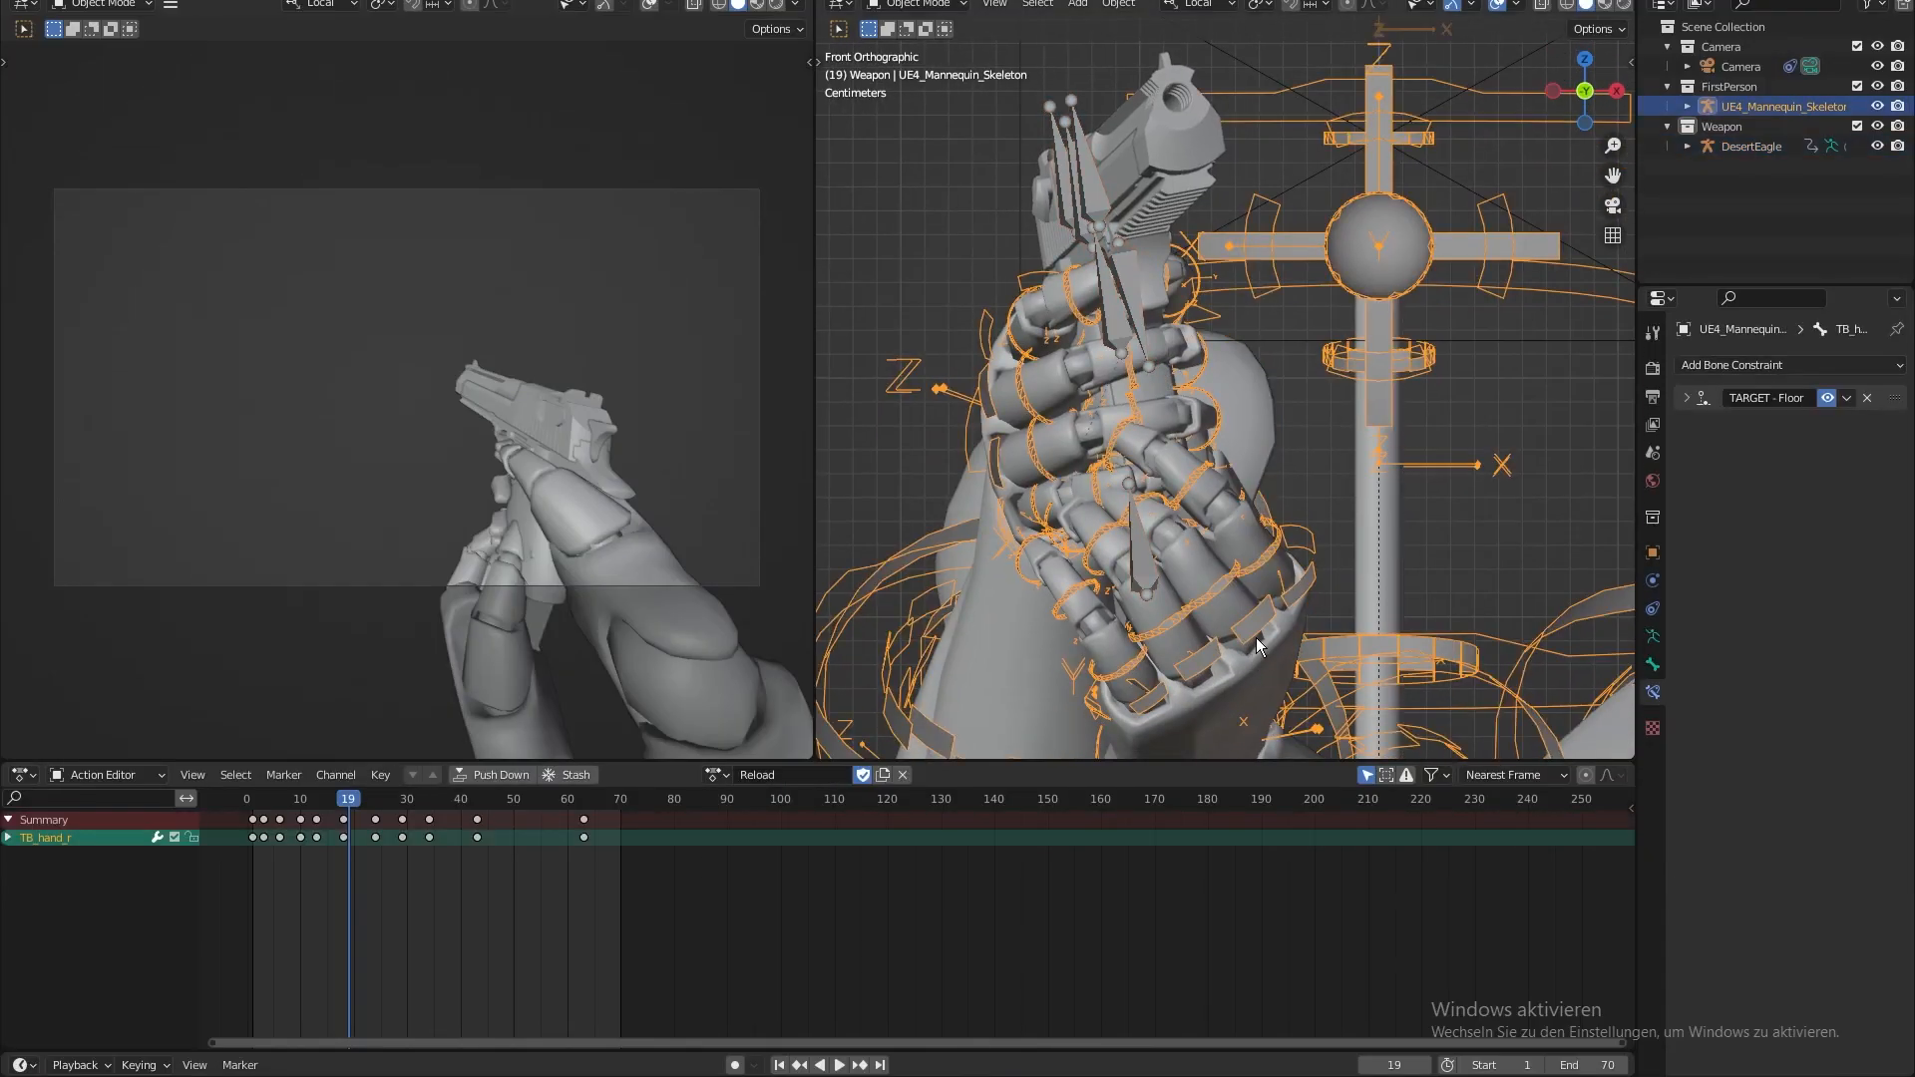
{"action": "left_click", "coordinate": [1138, 542], "text": "shift"}
{"action": "key", "text": "ctrl+Tab"}
{"action": "middle_click_drag", "start_coordinate": [1138, 547], "coordinate": [1470, 577]}
{"action": "left_click", "coordinate": [1493, 592]}
{"action": "left_click", "coordinate": [1493, 593]}
- Move the last two TB_hand_l keyframes of the Reload action to frames 23 and 31, previewing the playback
{"action": "left_click_drag", "start_coordinate": [334, 802], "coordinate": [397, 820]}
{"action": "key", "text": "space"}
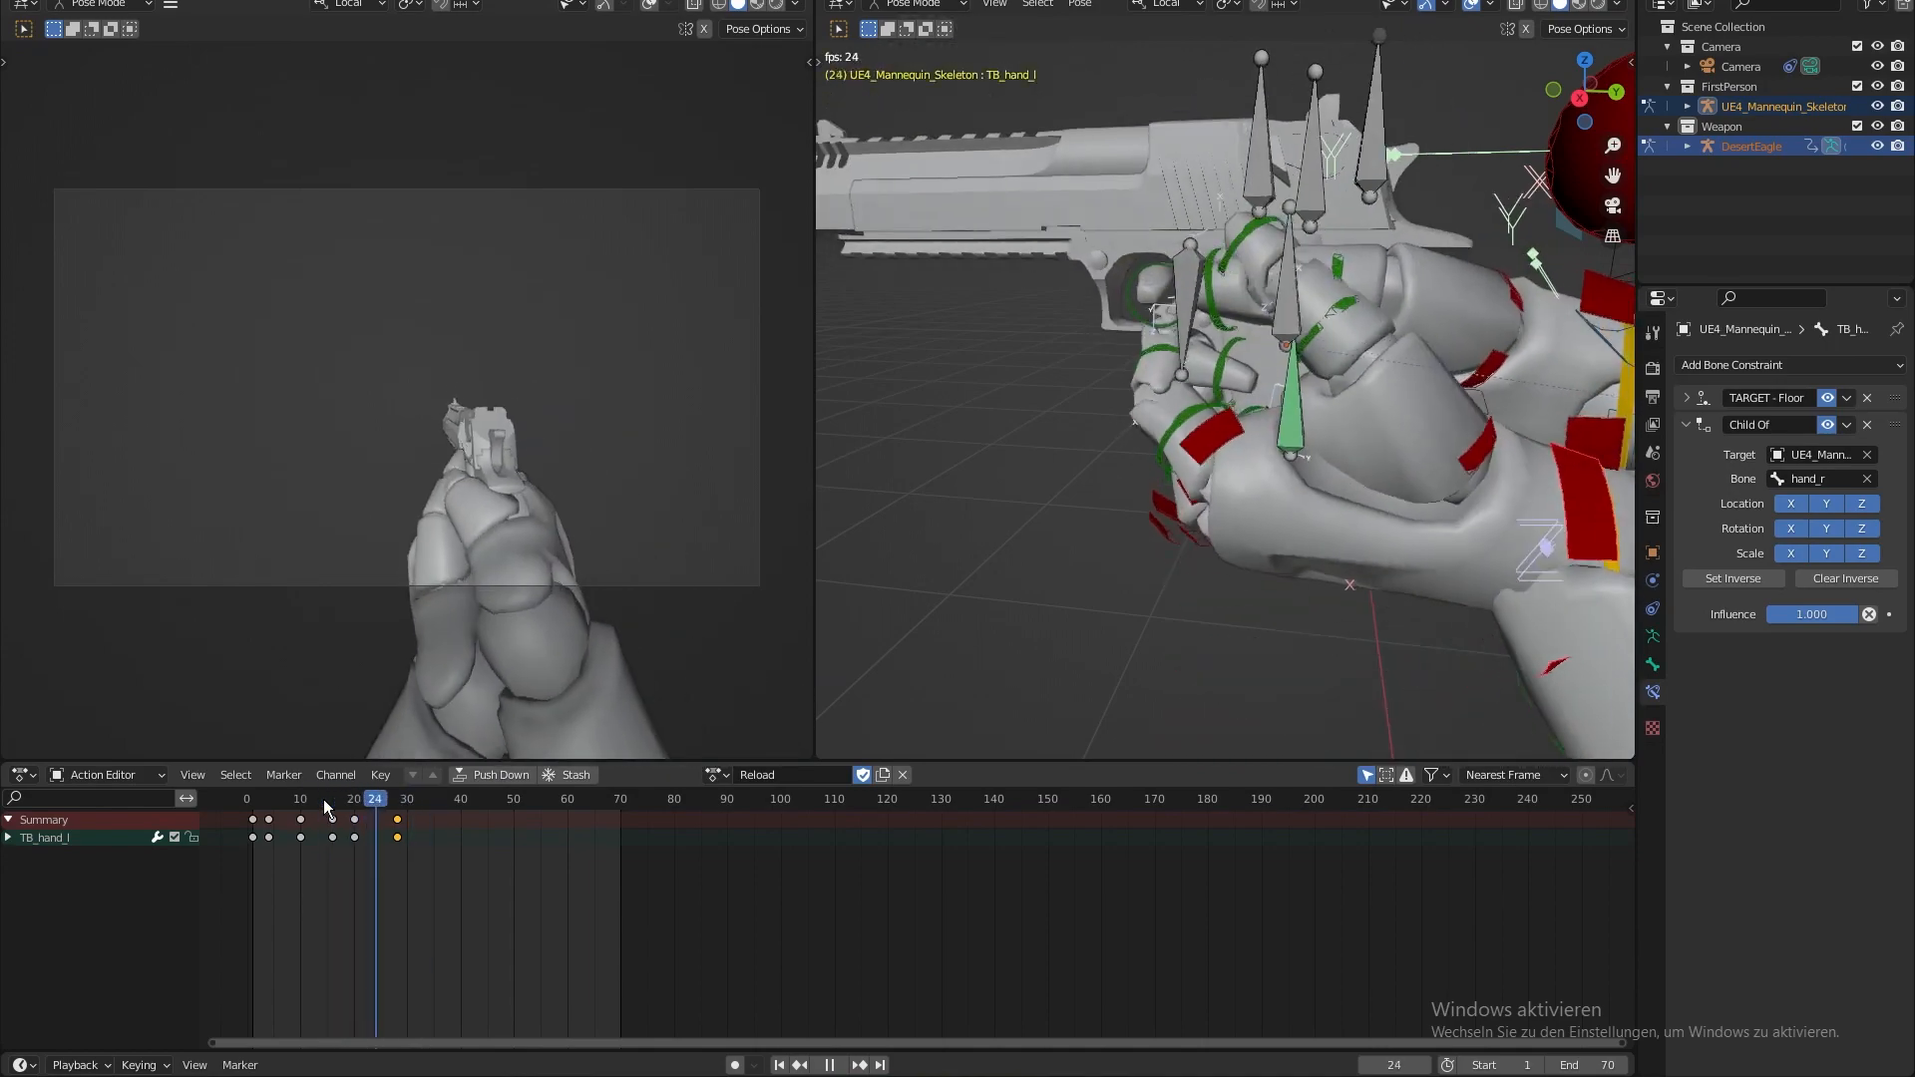
{"action": "key", "text": "space"}
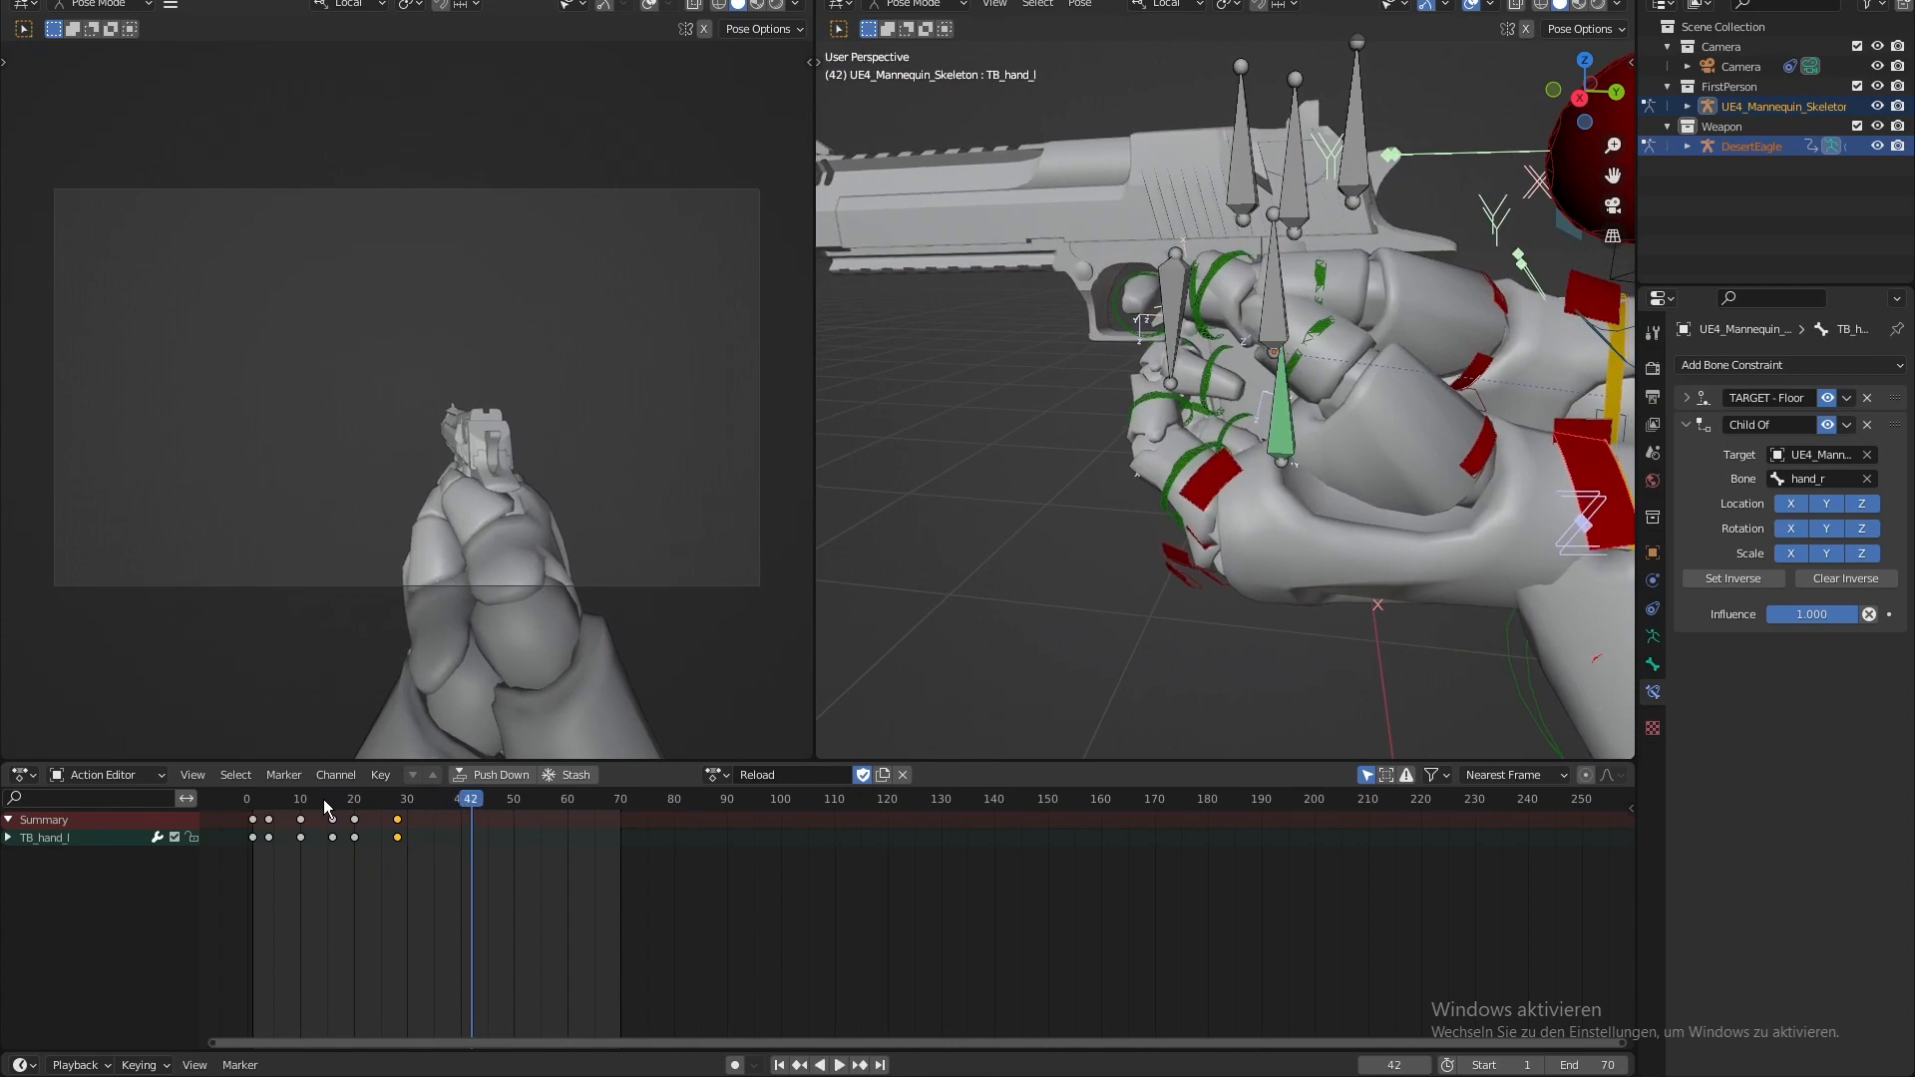
{"action": "left_click", "coordinate": [326, 799]}
{"action": "key", "text": "space"}
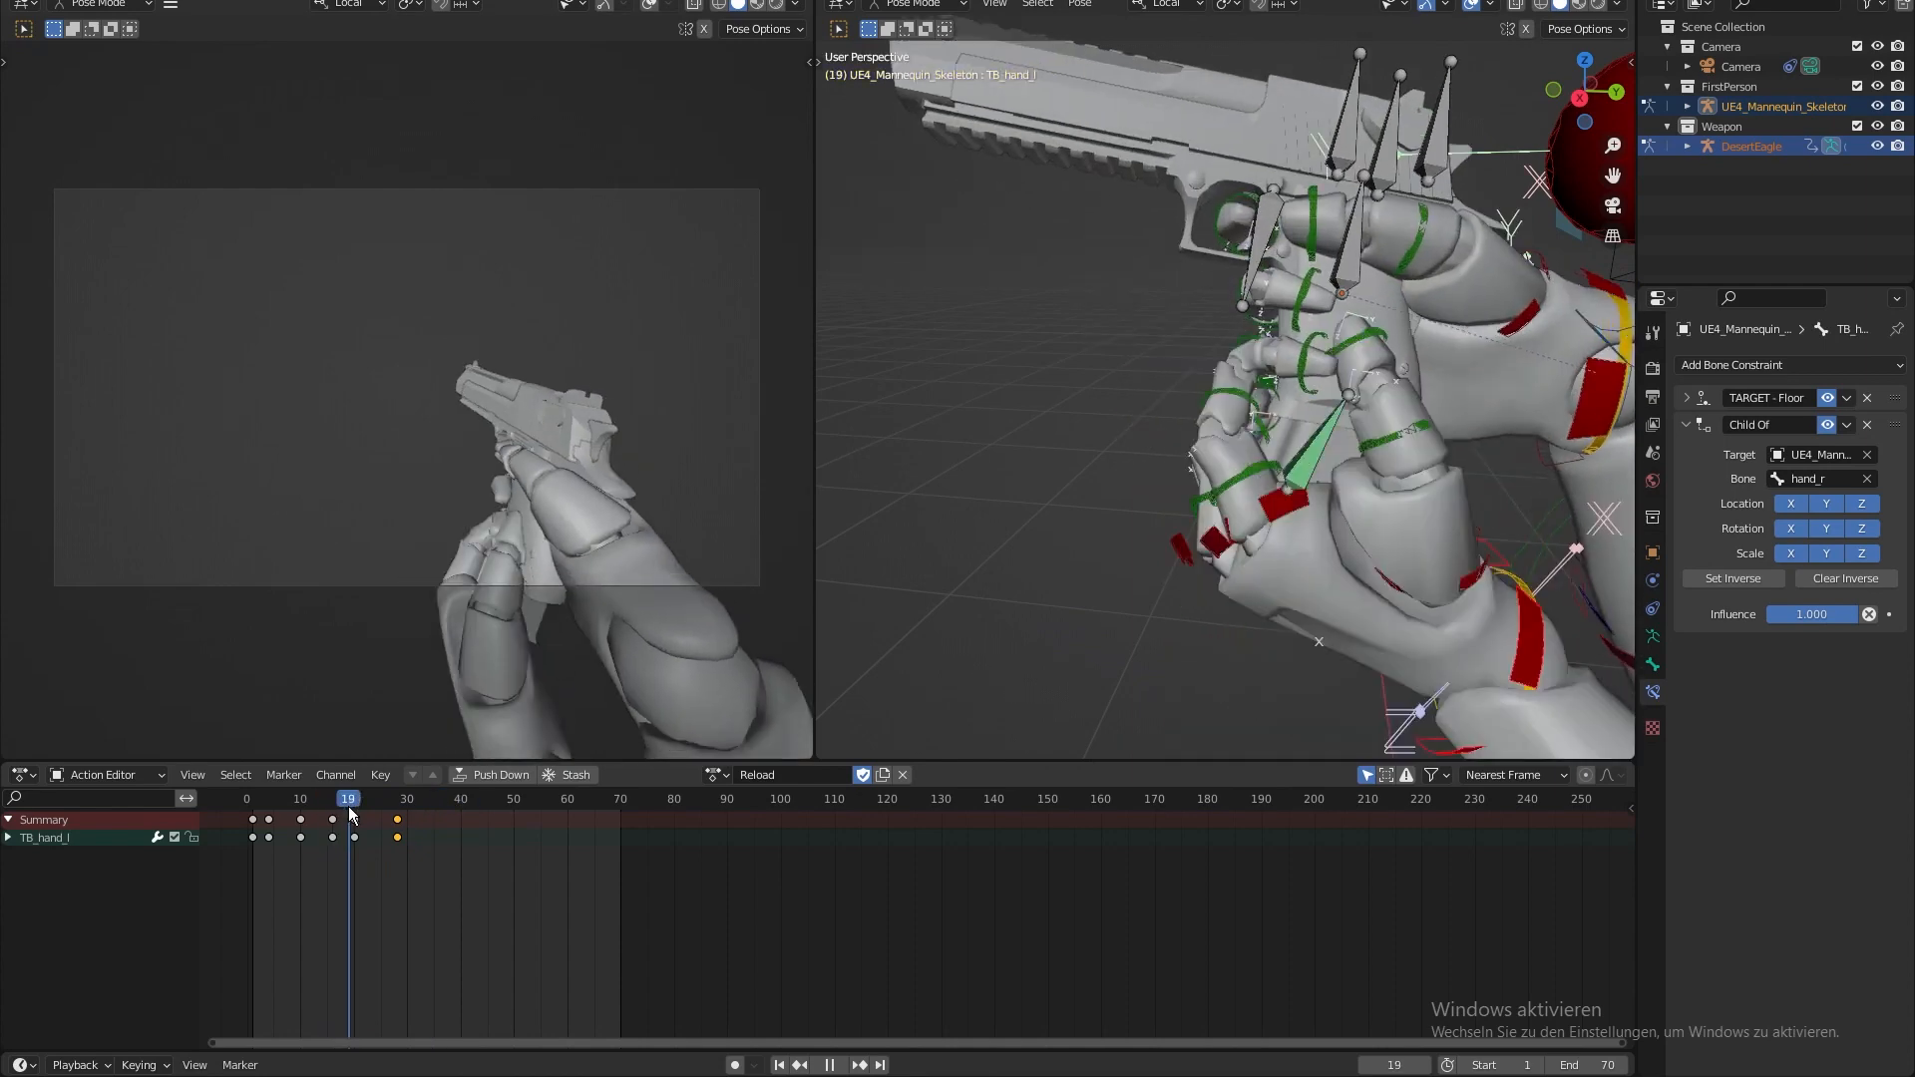
{"action": "left_click_drag", "start_coordinate": [353, 822], "coordinate": [369, 822]}
{"action": "left_click", "coordinate": [314, 803]}
{"action": "key", "text": "space"}
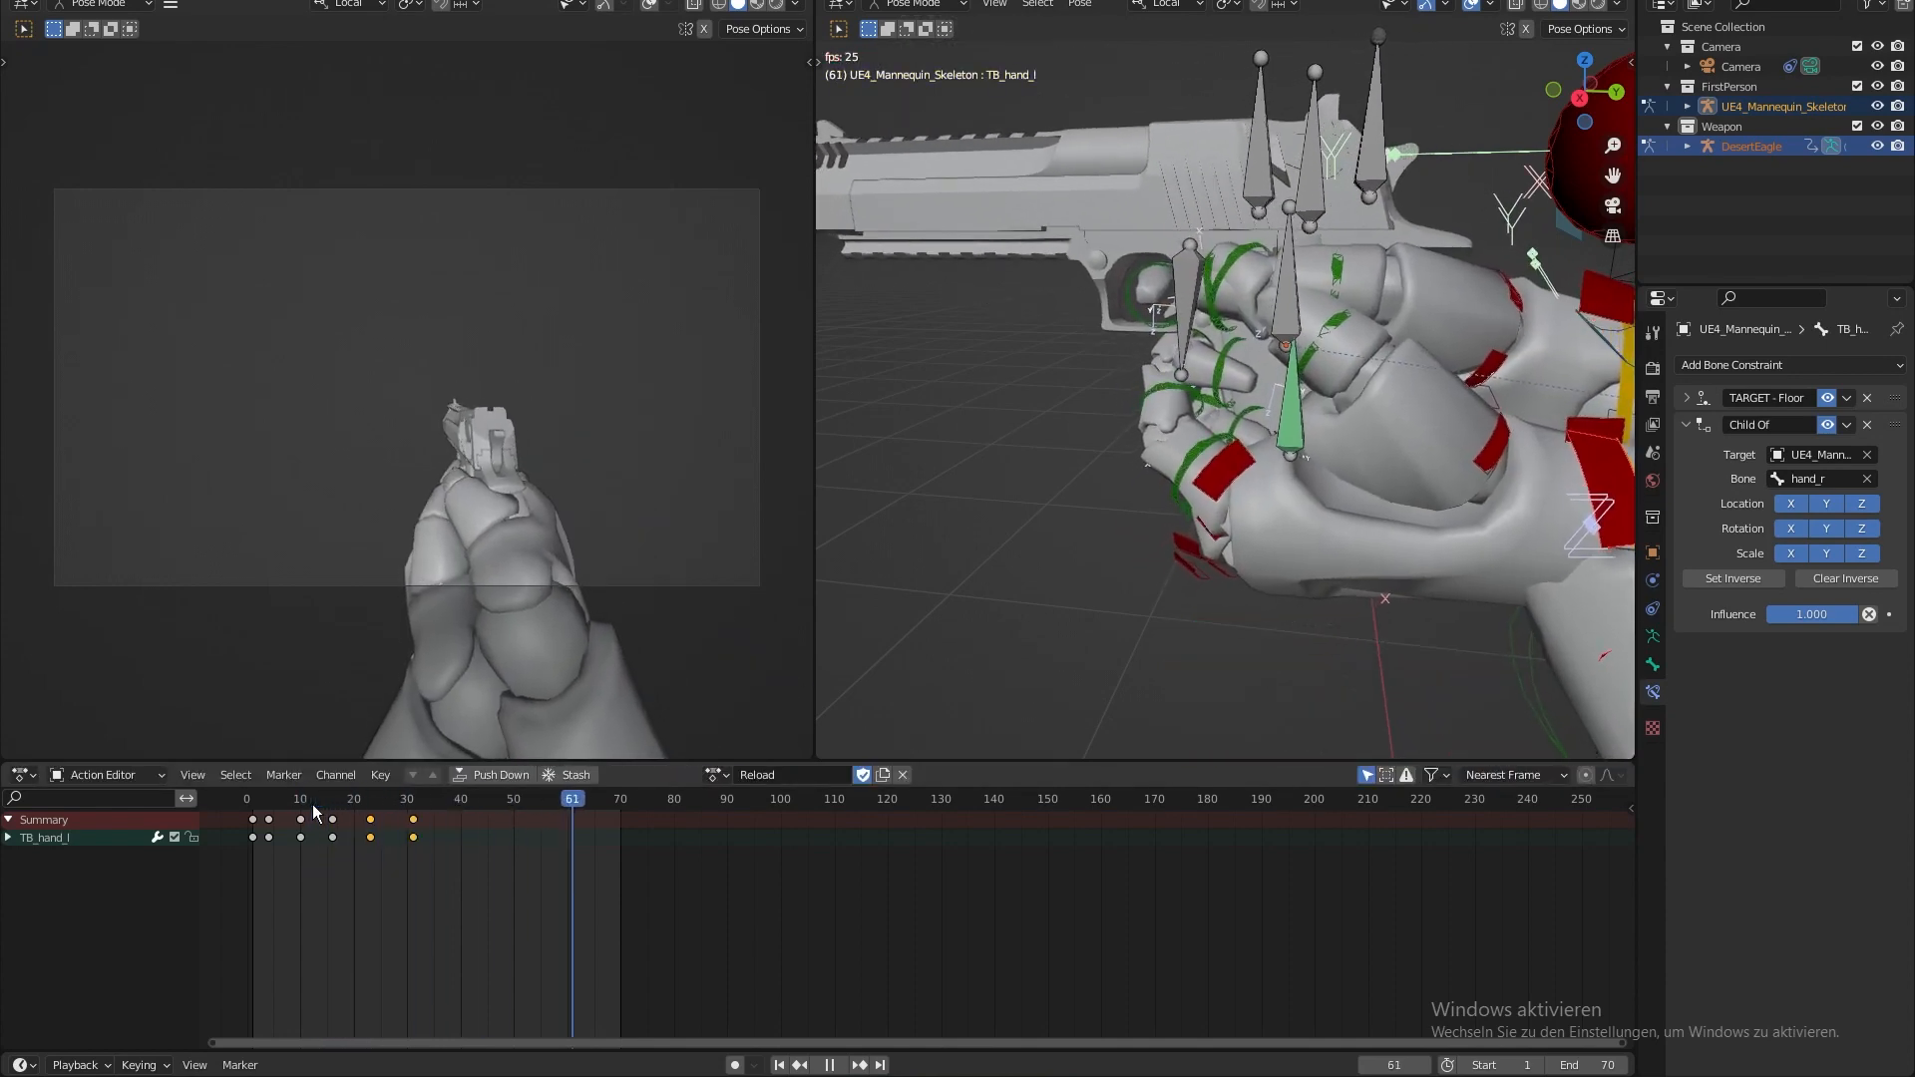
{"action": "key", "text": "space"}
- Export the Reload action with the Mr Mannequins FBX exporter, and reimport the FP_DesertEagle_Reload animation in Unreal Engine
{"action": "left_click", "coordinate": [42, 2]}
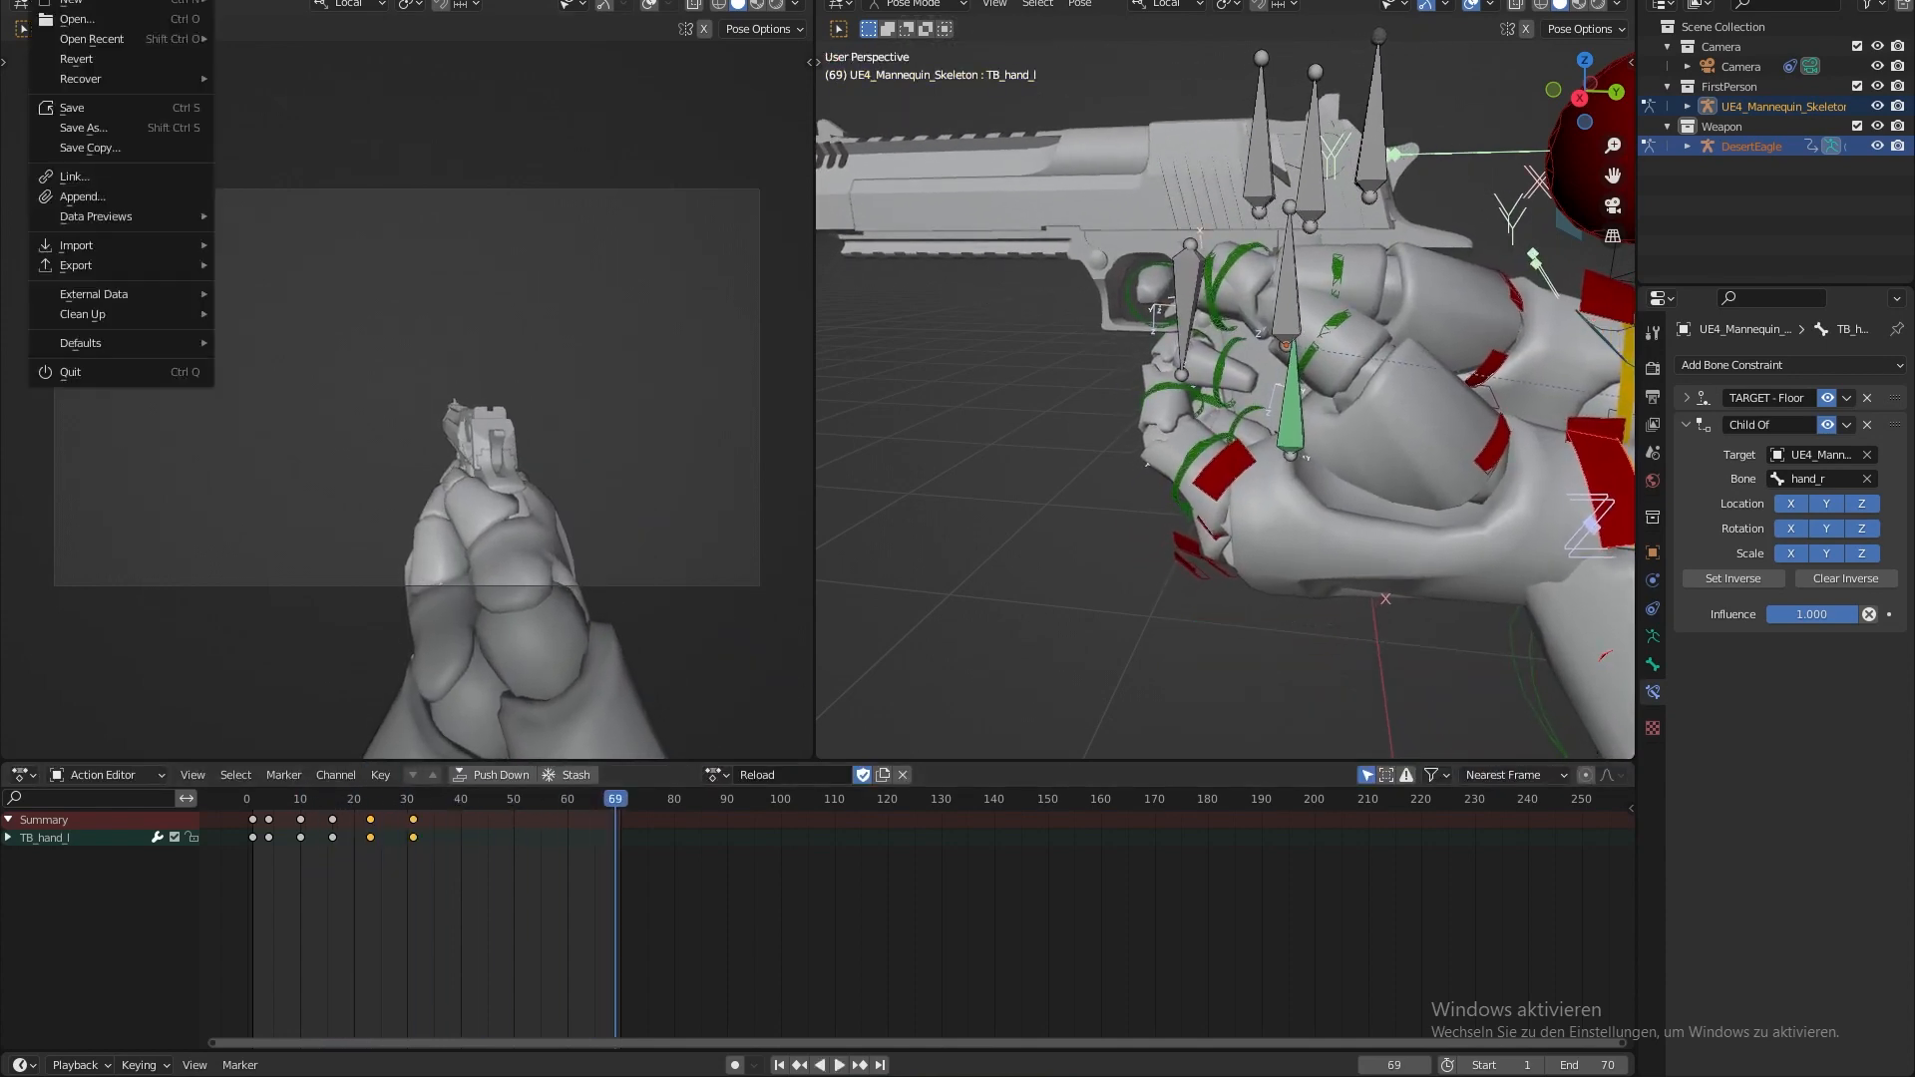
{"action": "mouse_move", "coordinate": [86, 266]}
{"action": "left_click", "coordinate": [314, 523]}
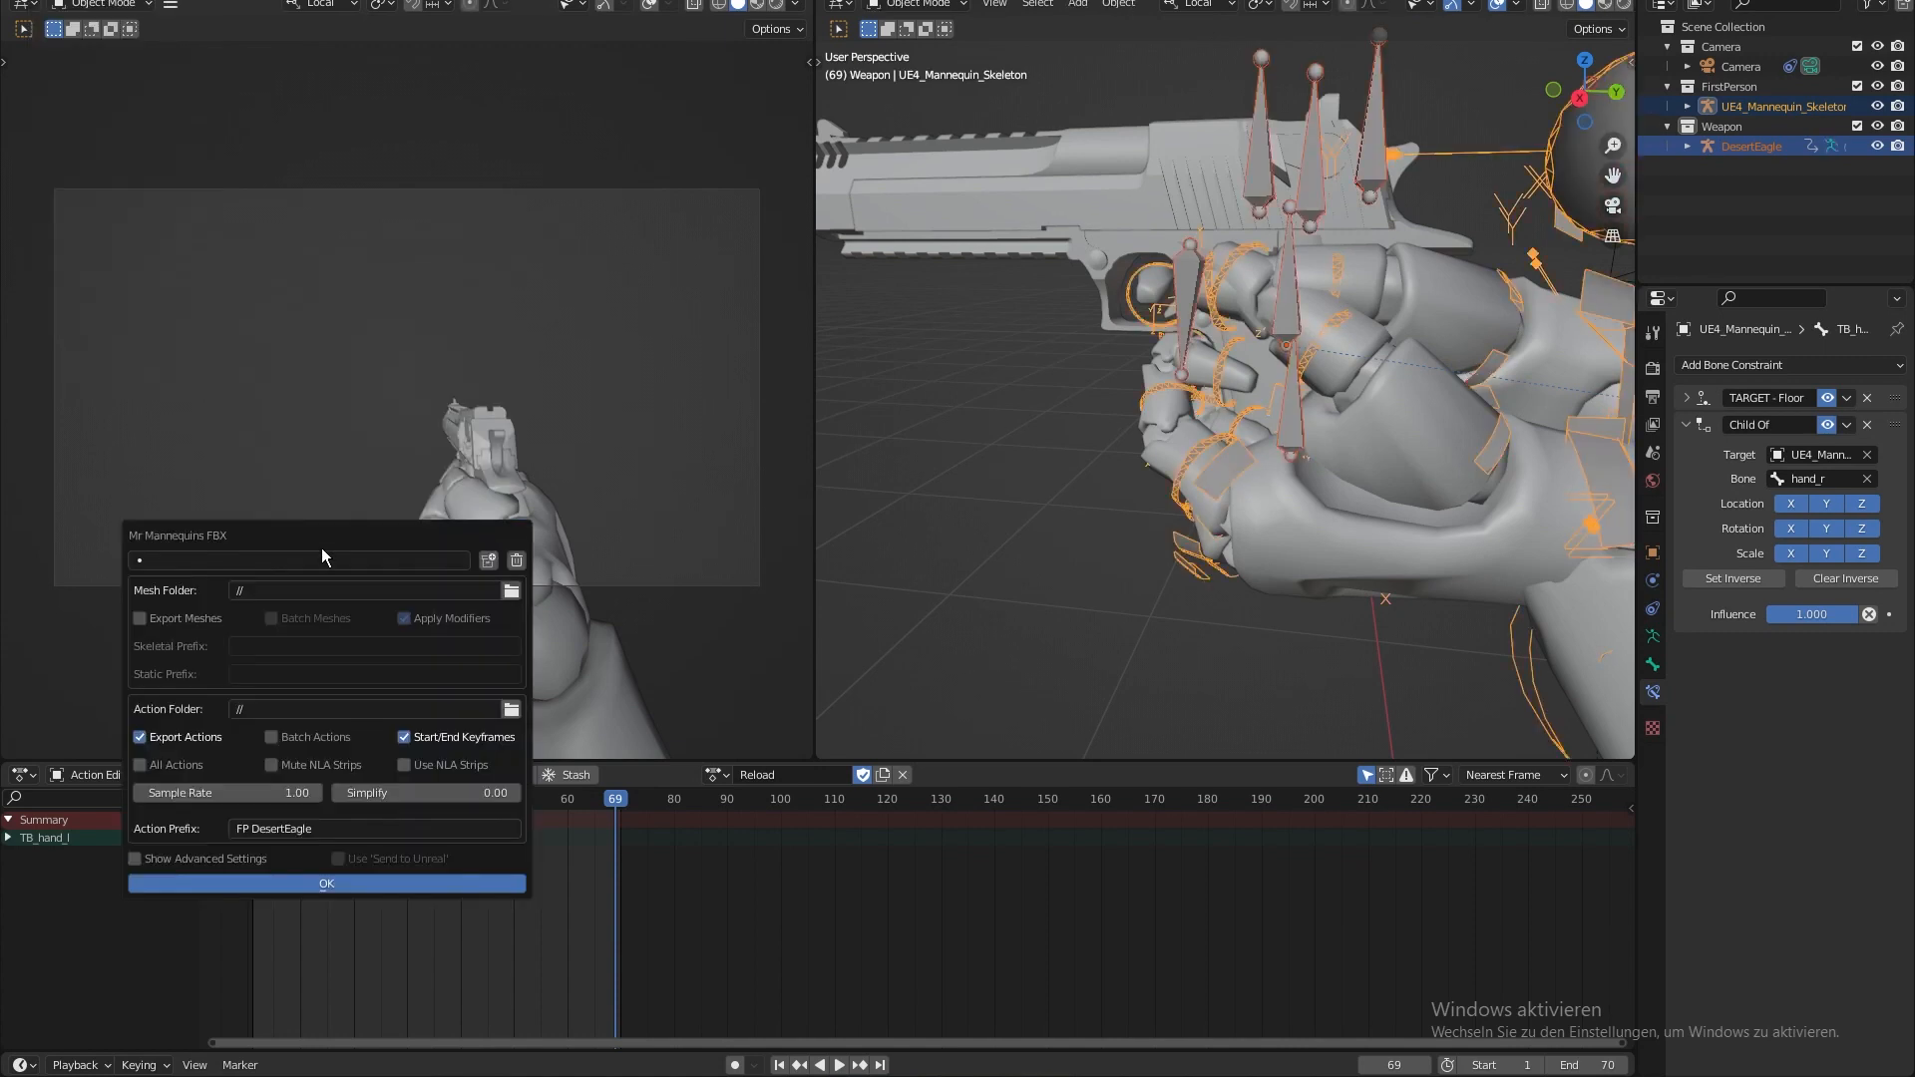
{"action": "left_click", "coordinate": [320, 880]}
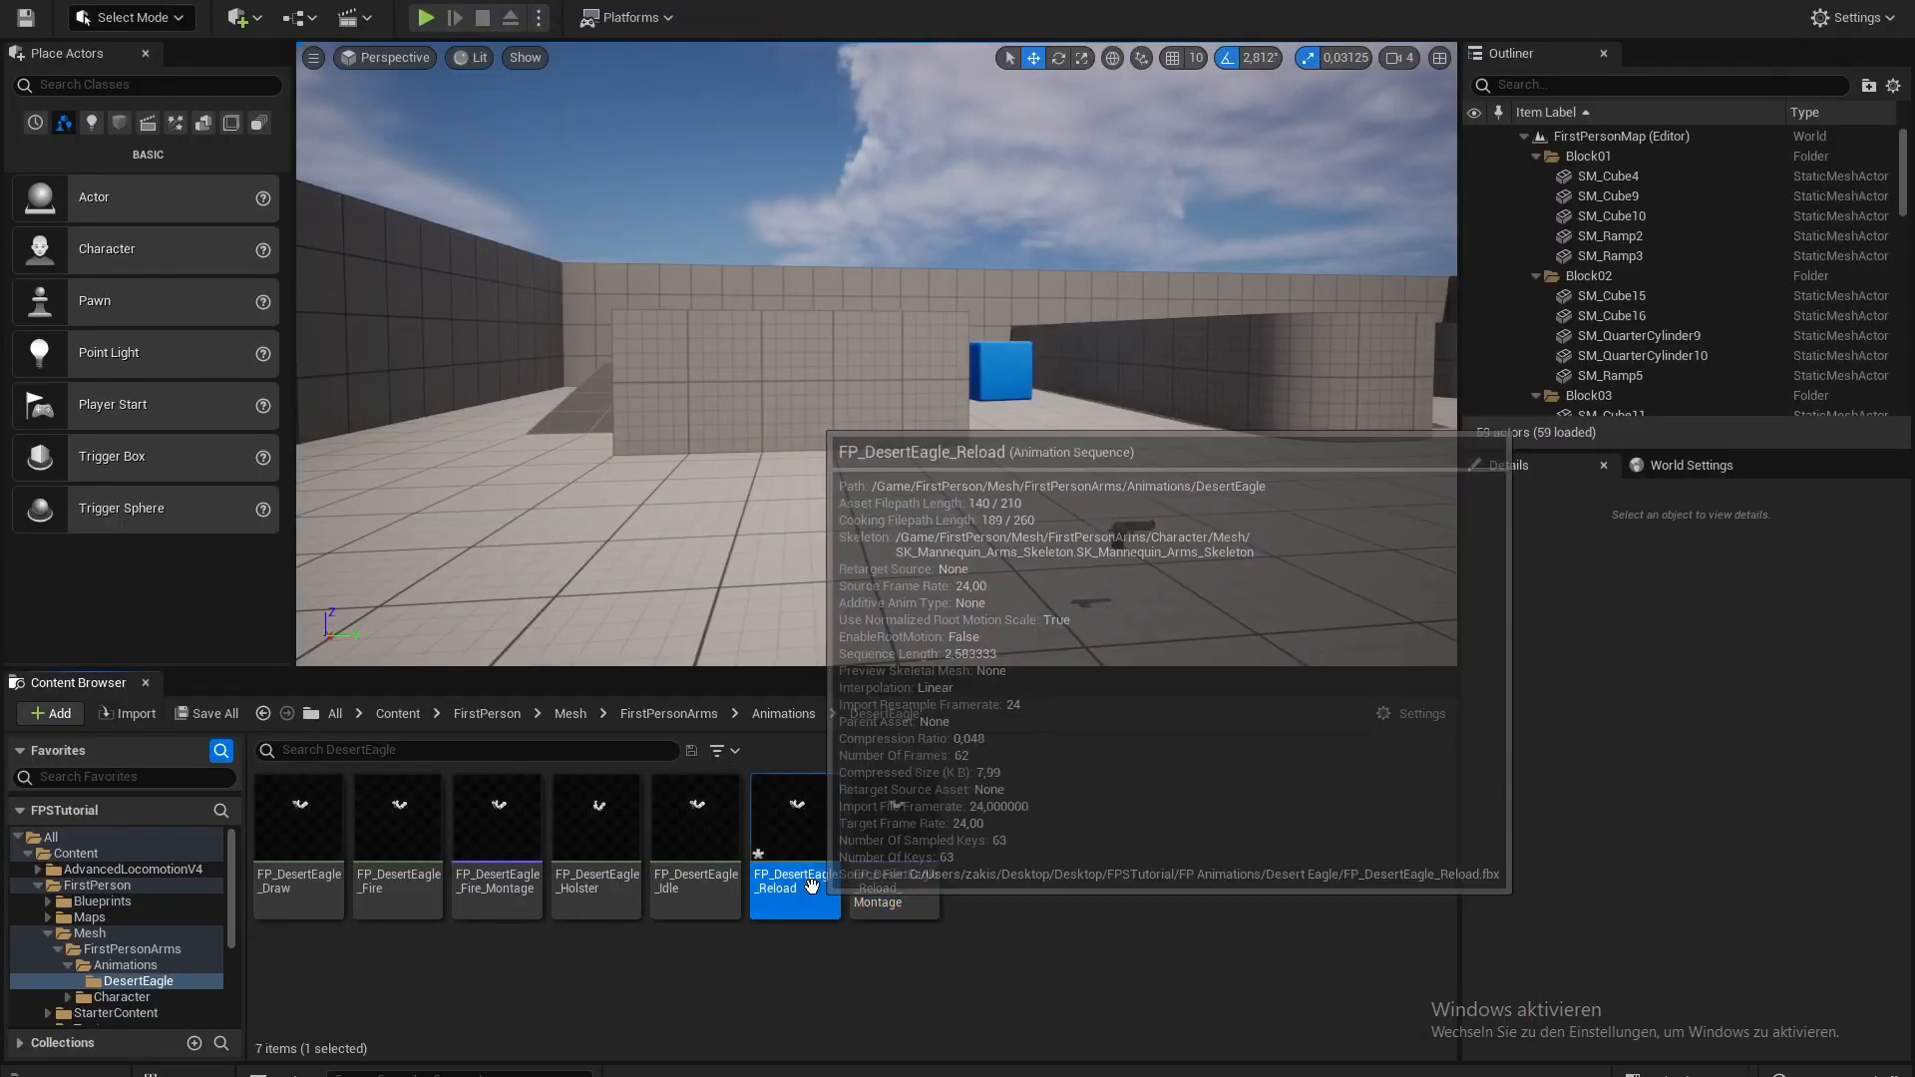
{"action": "right_click", "coordinate": [810, 867]}
{"action": "left_click", "coordinate": [934, 377]}
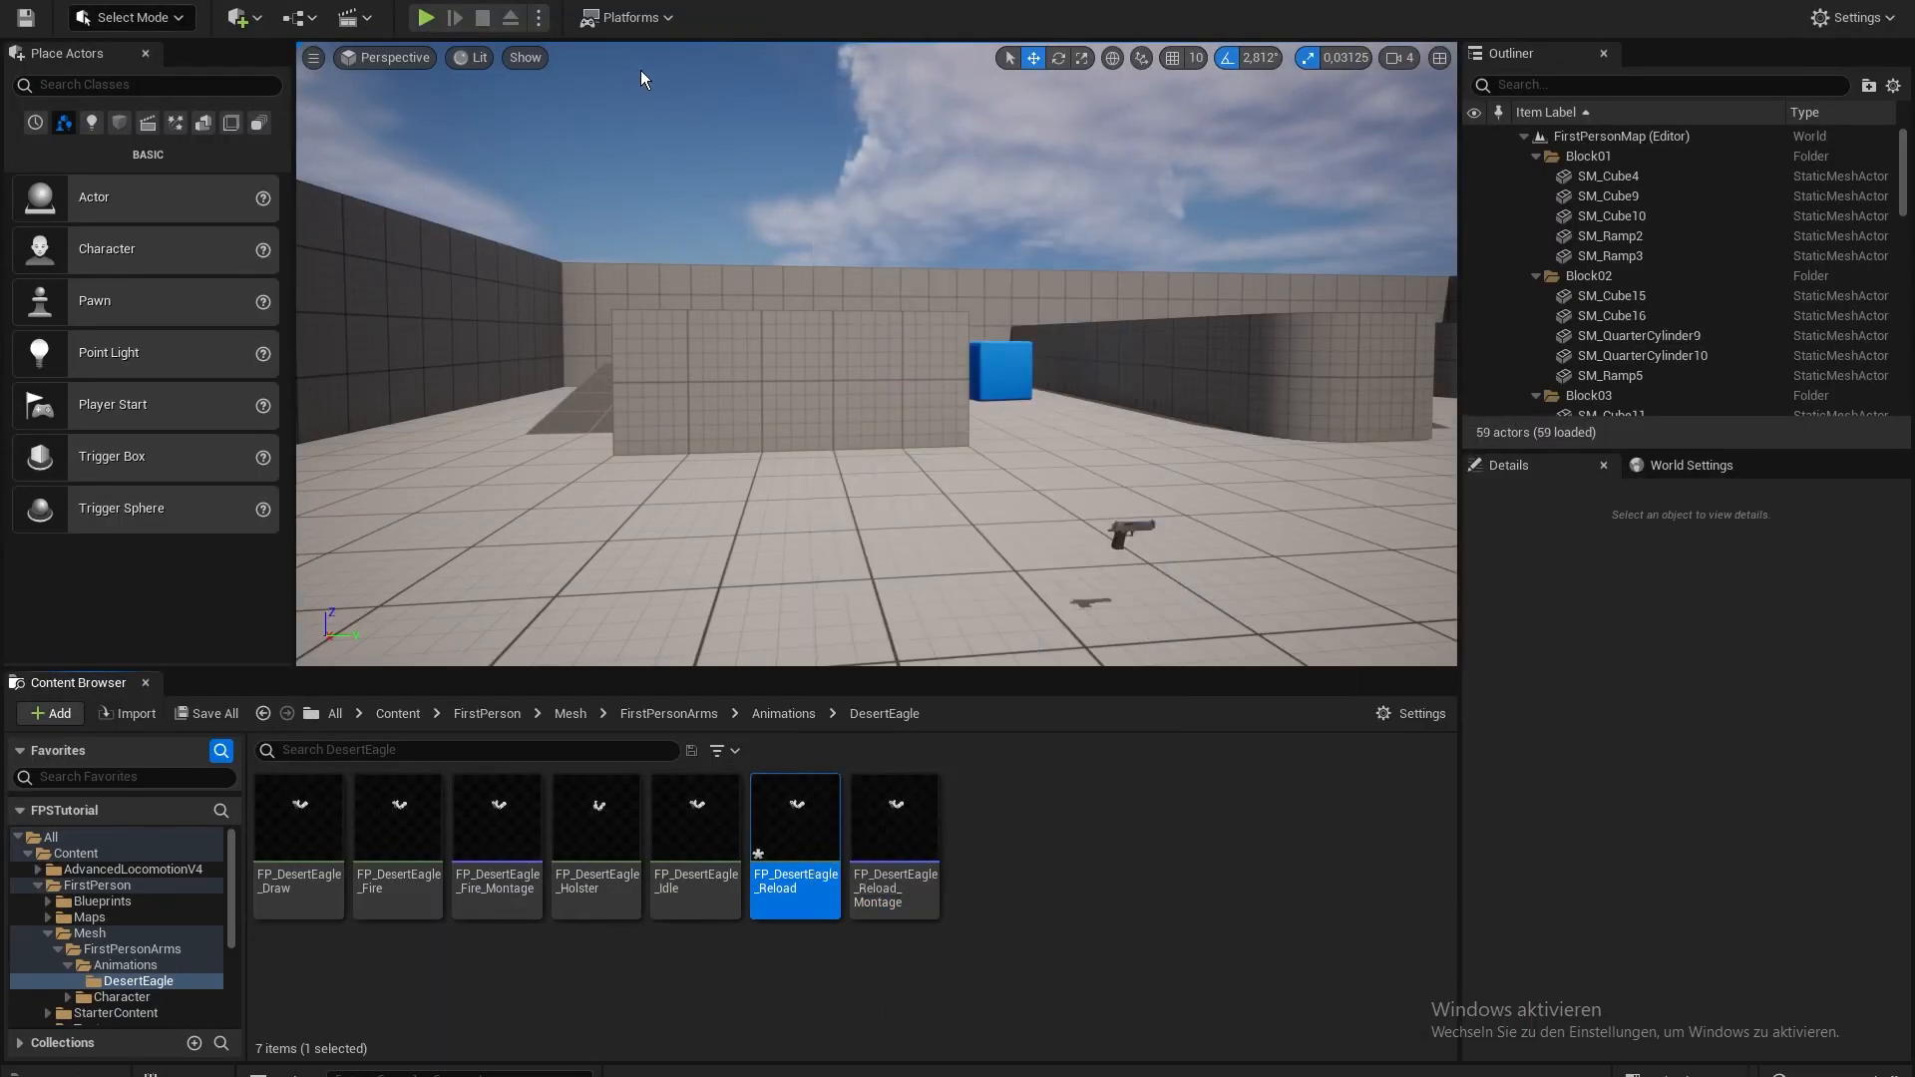
- Play the level in full screen, test the reimported reload several times with the Desert Eagle, and end the session
{"action": "left_click", "coordinate": [425, 17]}
{"action": "key", "text": "F11"}
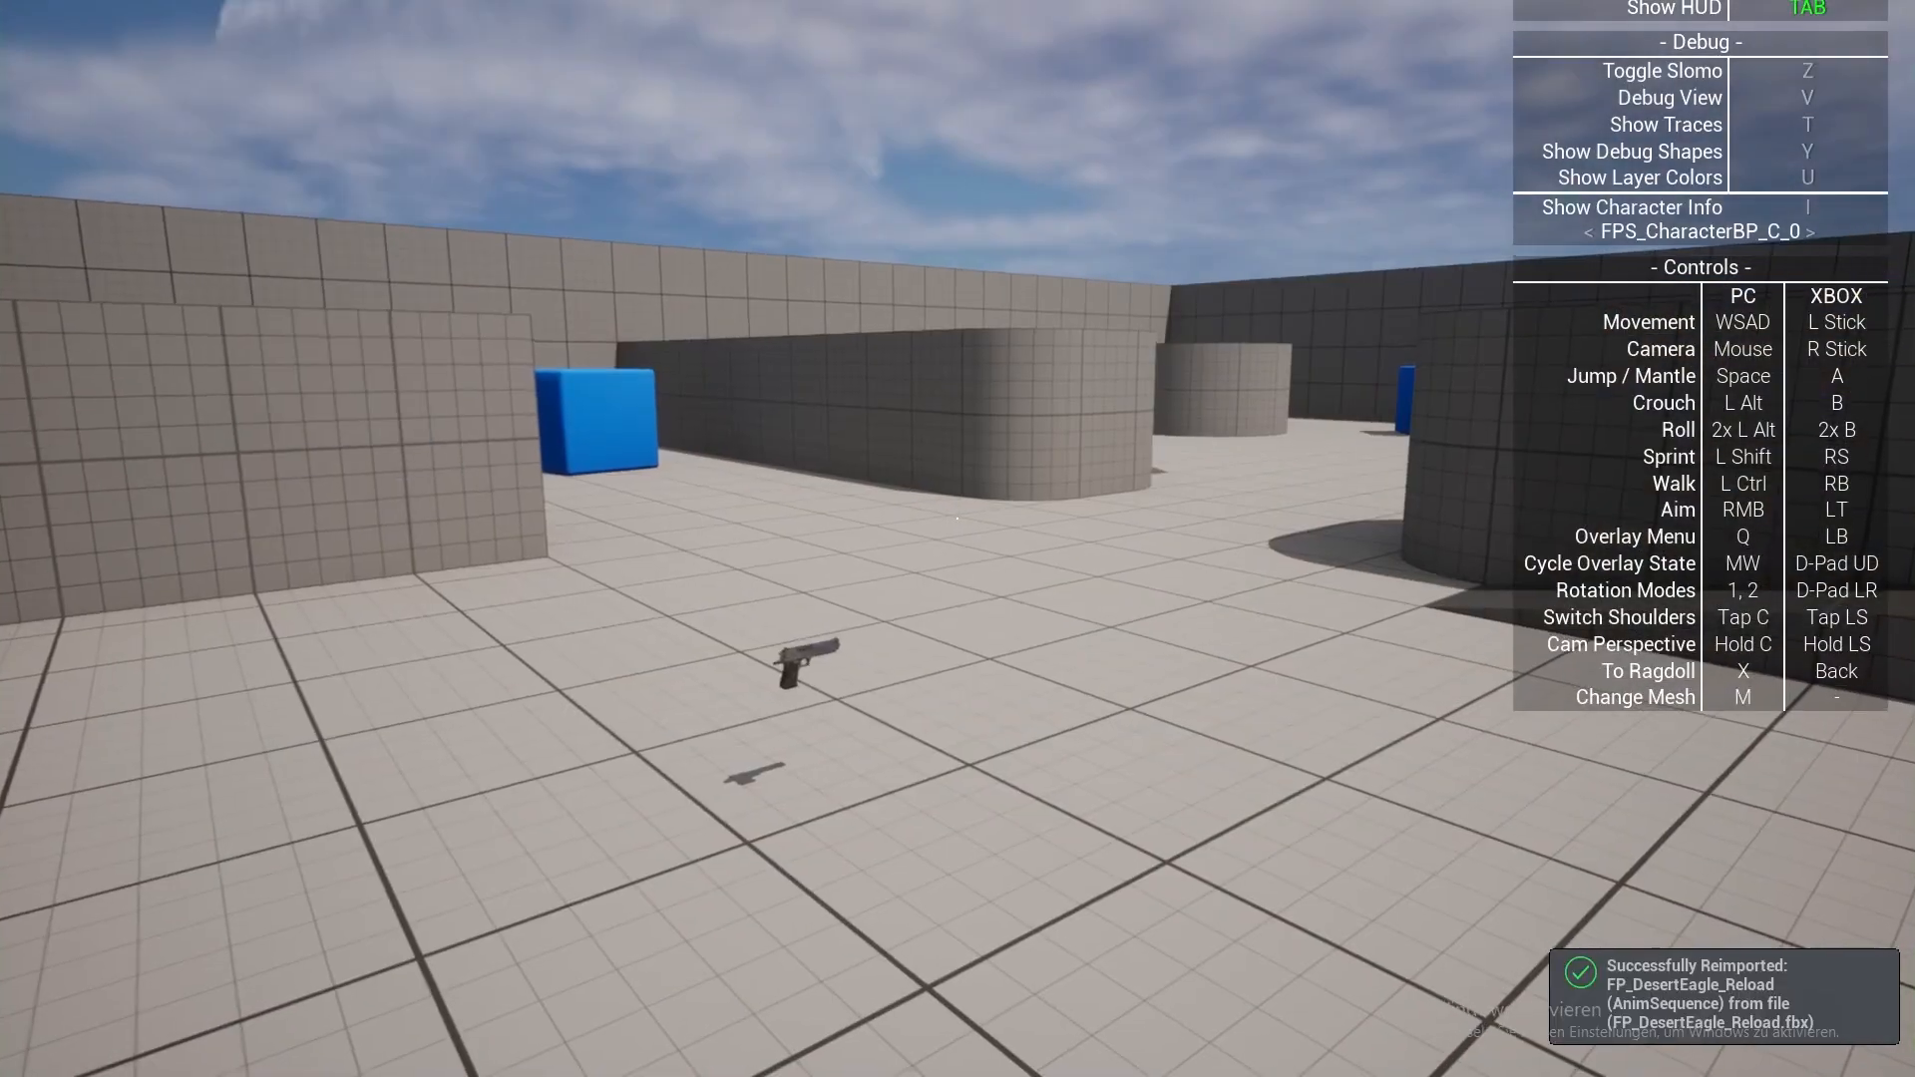
{"action": "key", "text": "r"}
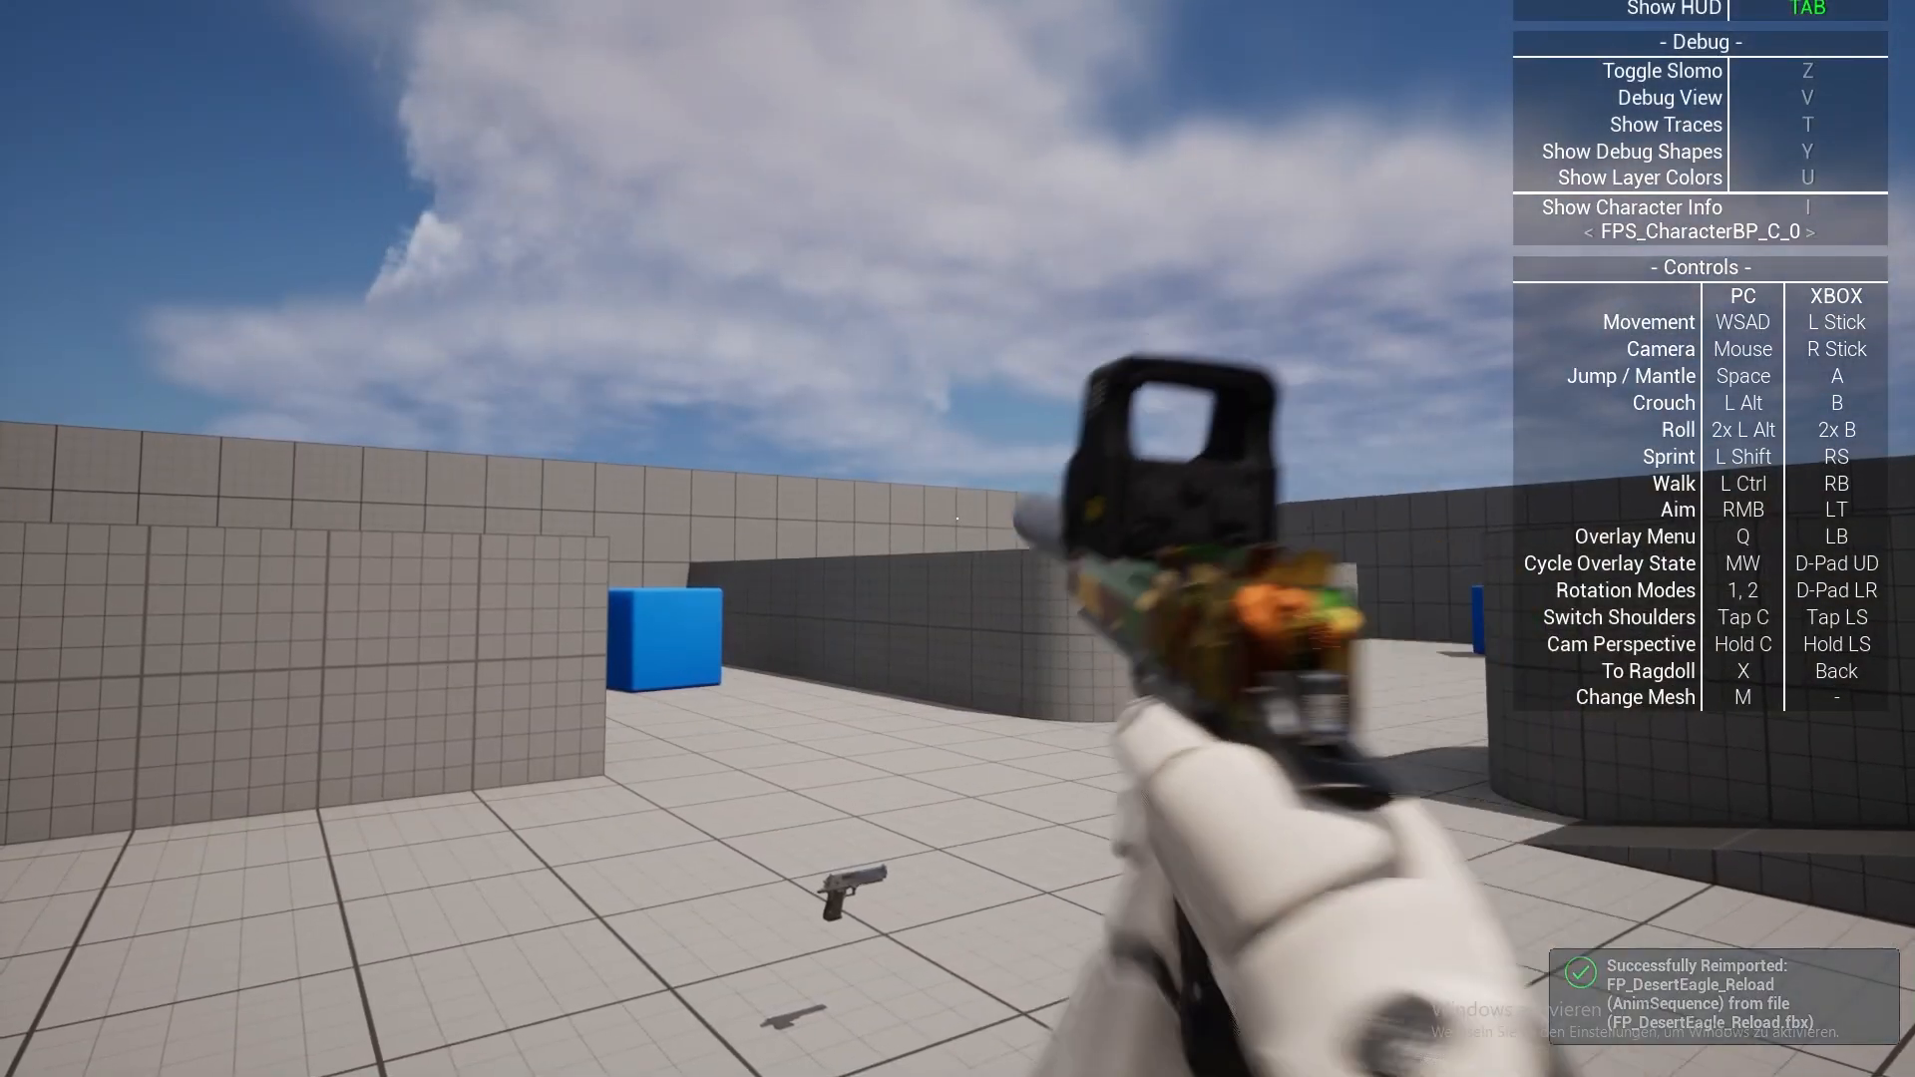
{"action": "key", "text": "r"}
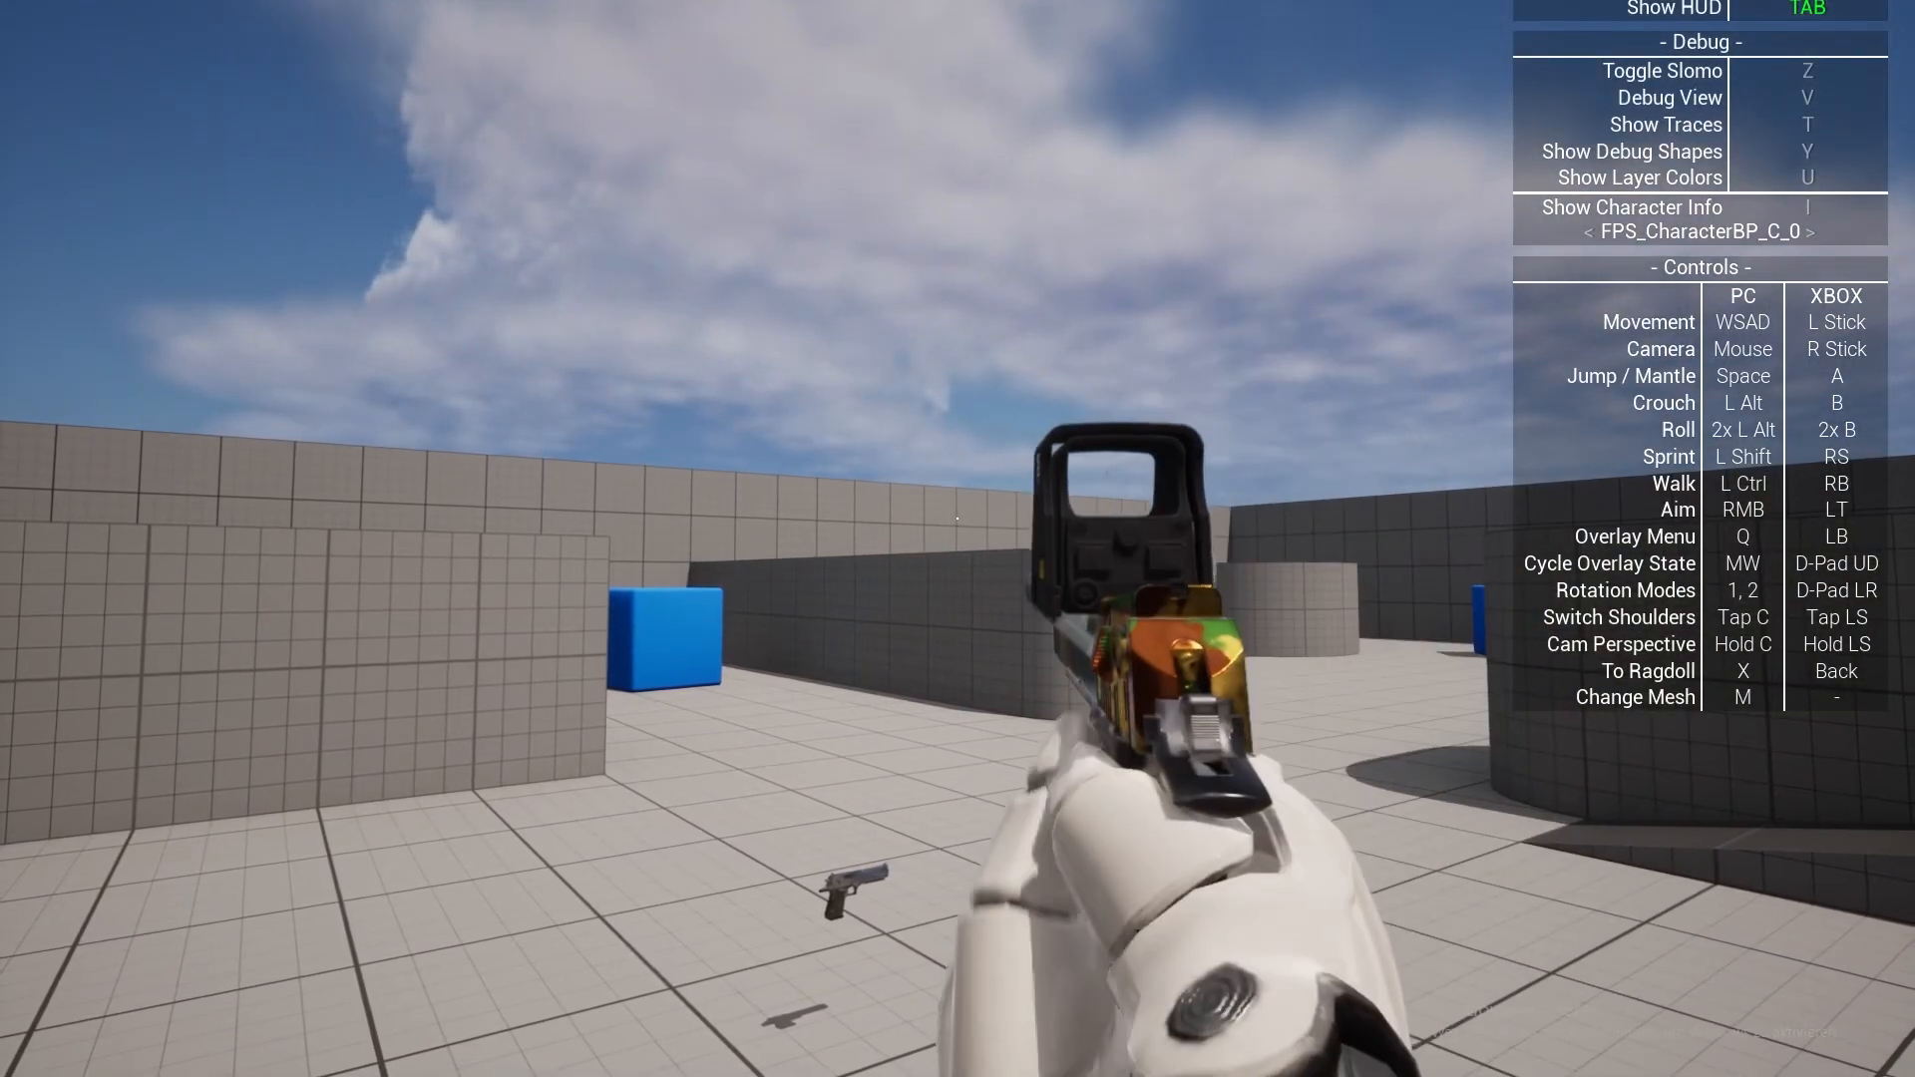
{"action": "key", "text": "r"}
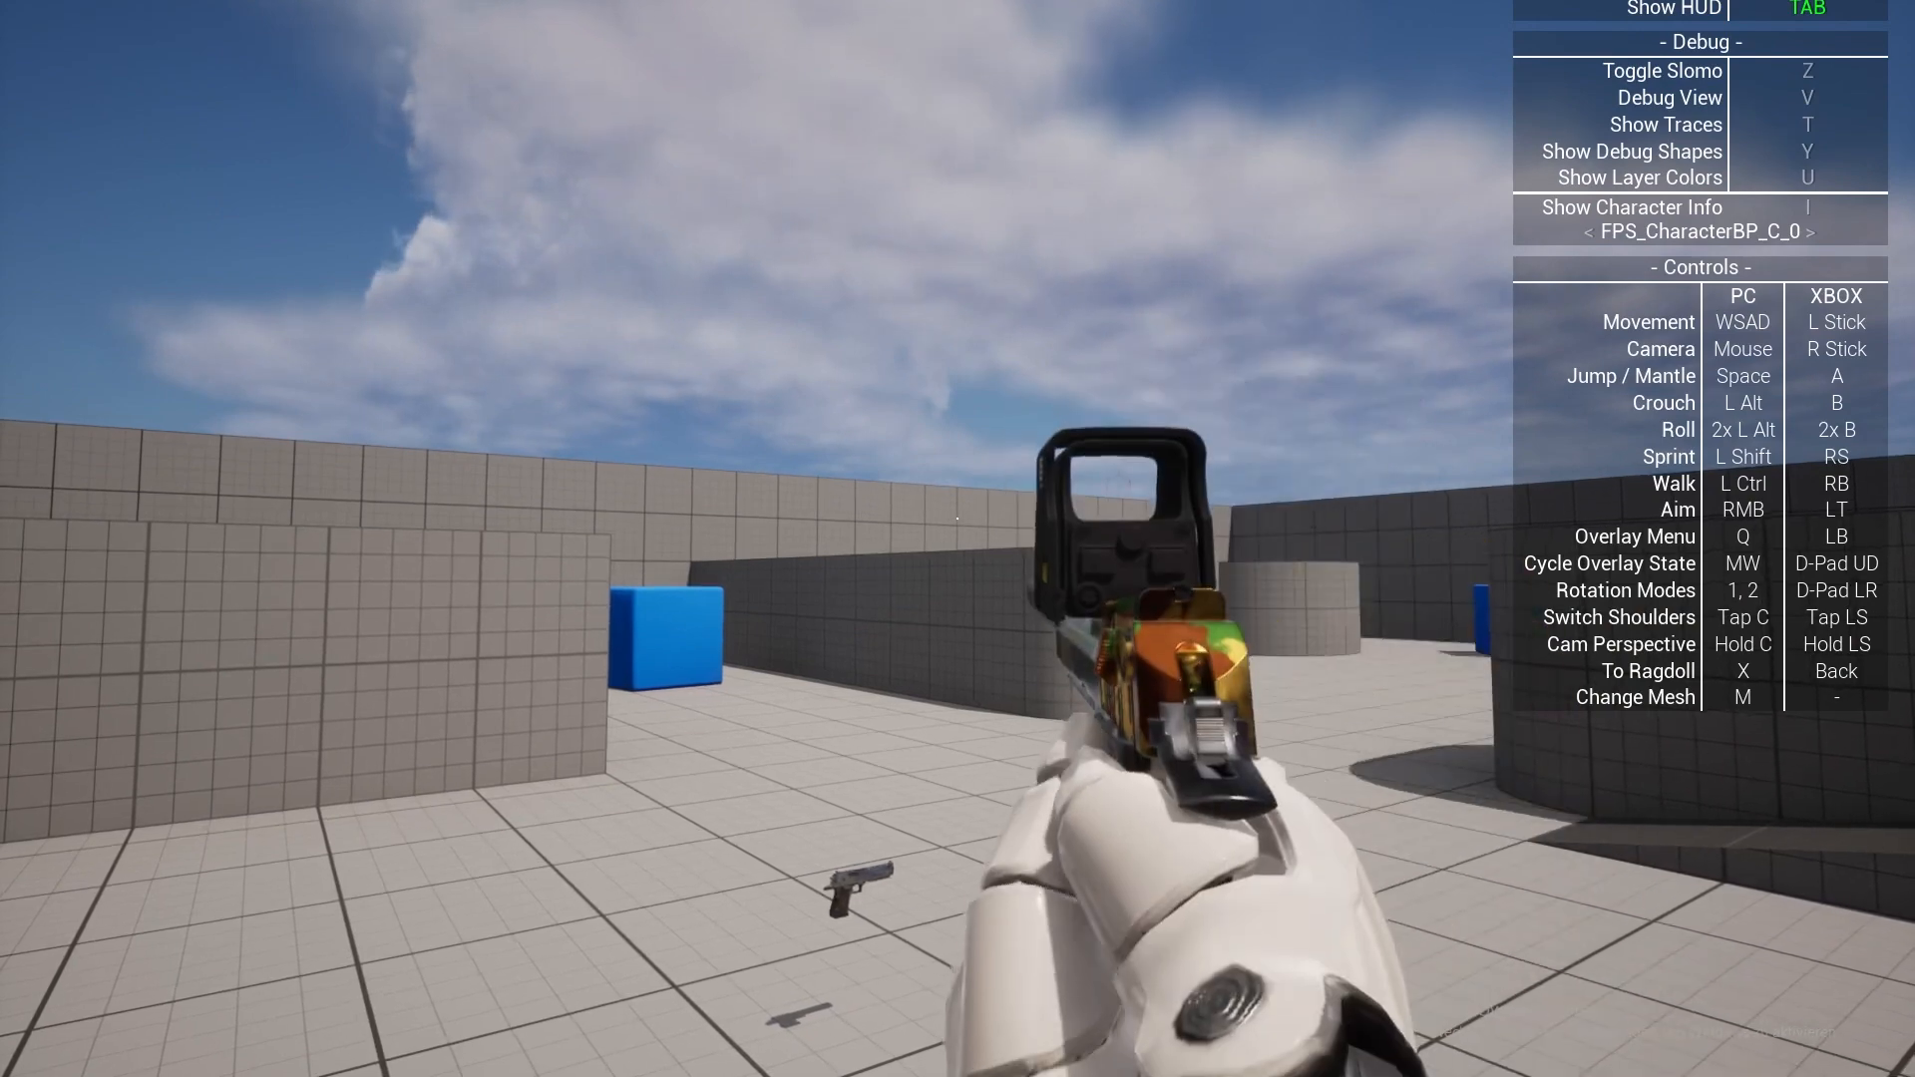
{"action": "key", "text": "r"}
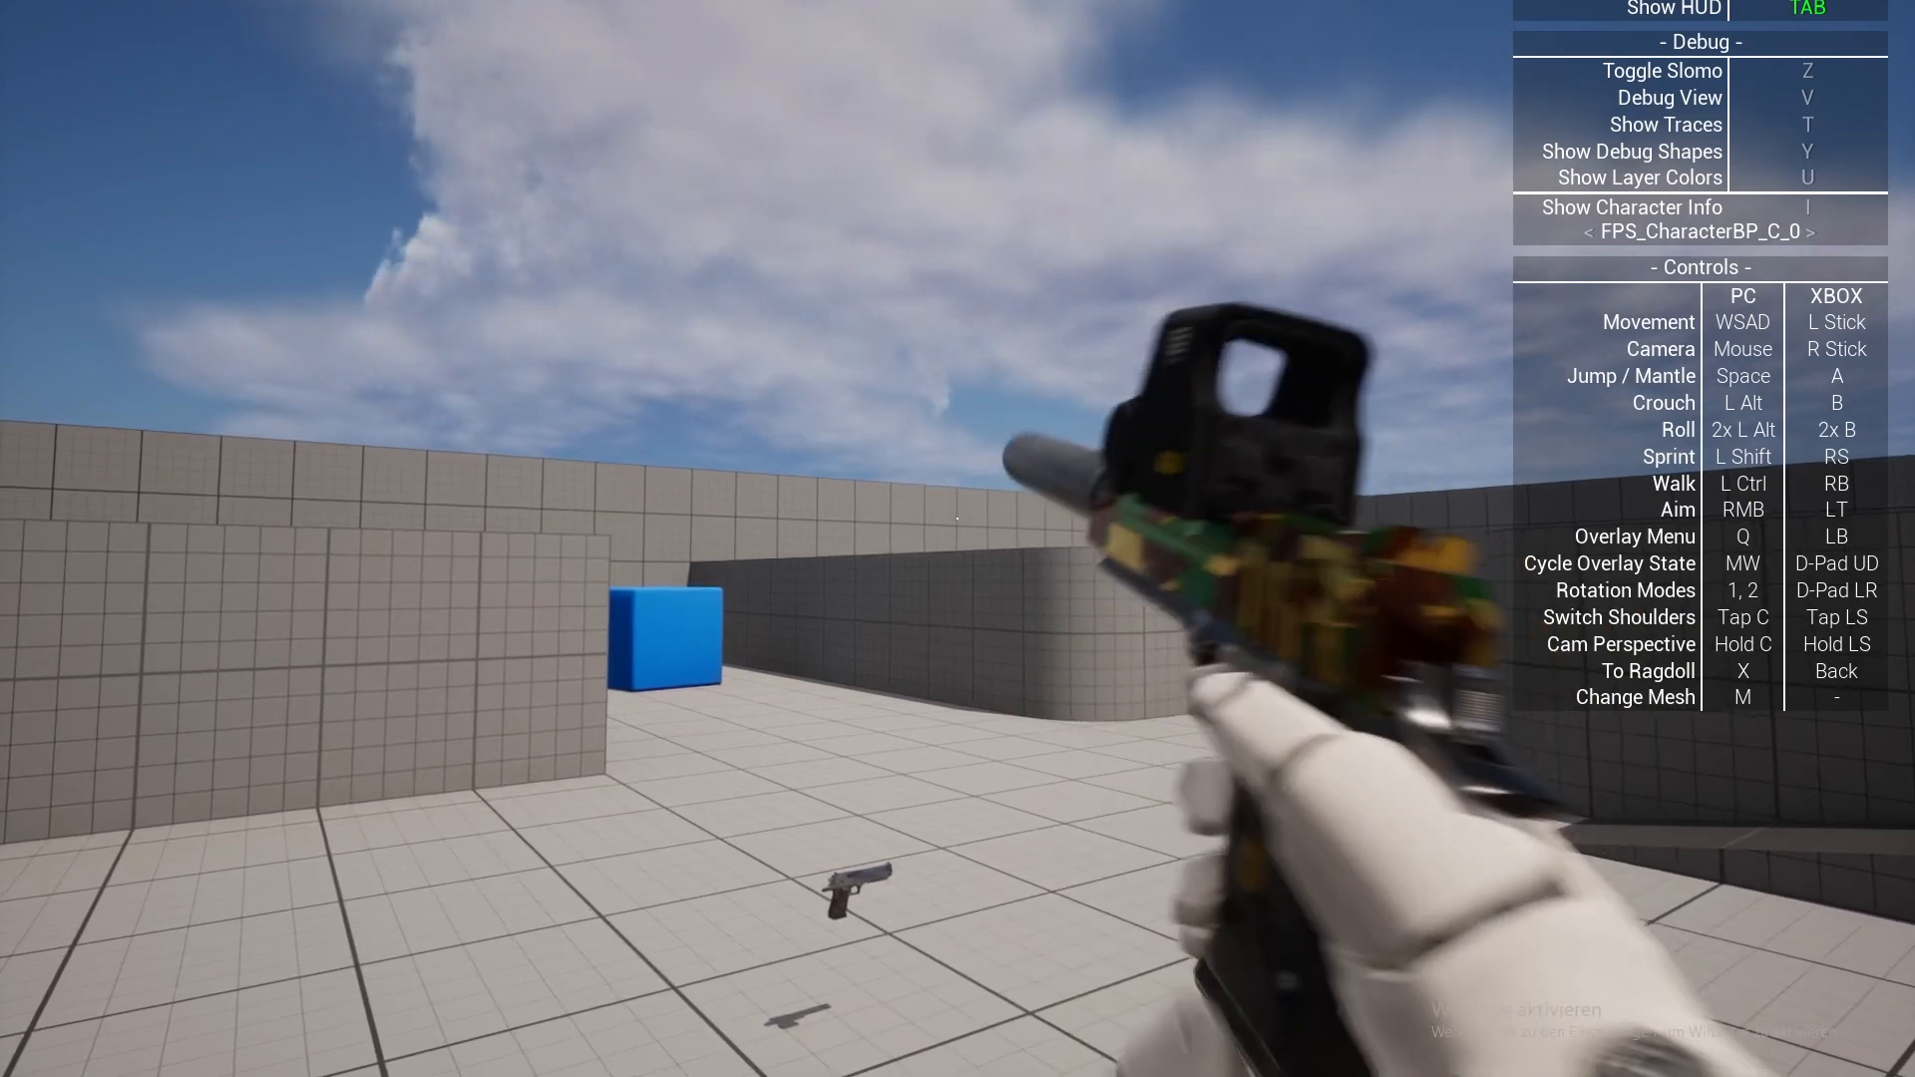
{"action": "key", "text": "r"}
{"action": "key", "text": "r"}
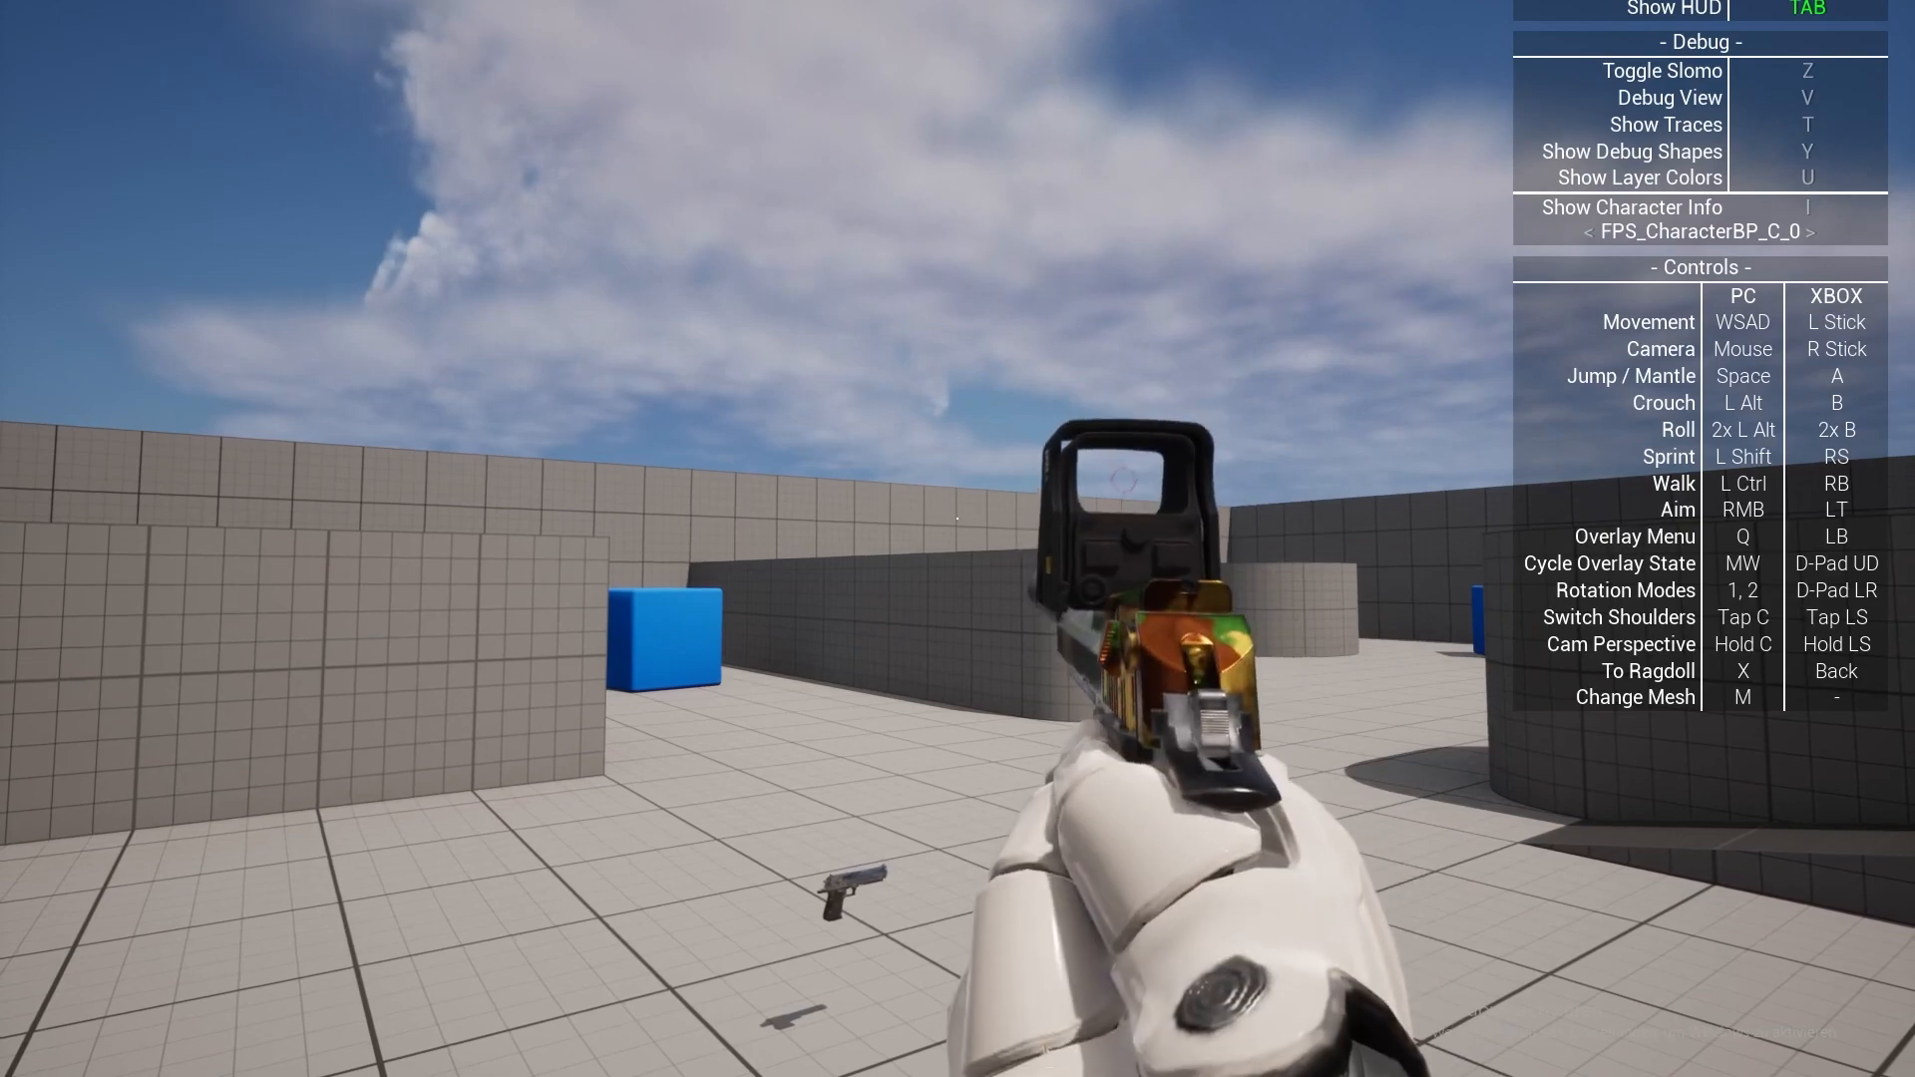
{"action": "key", "text": "Escape"}
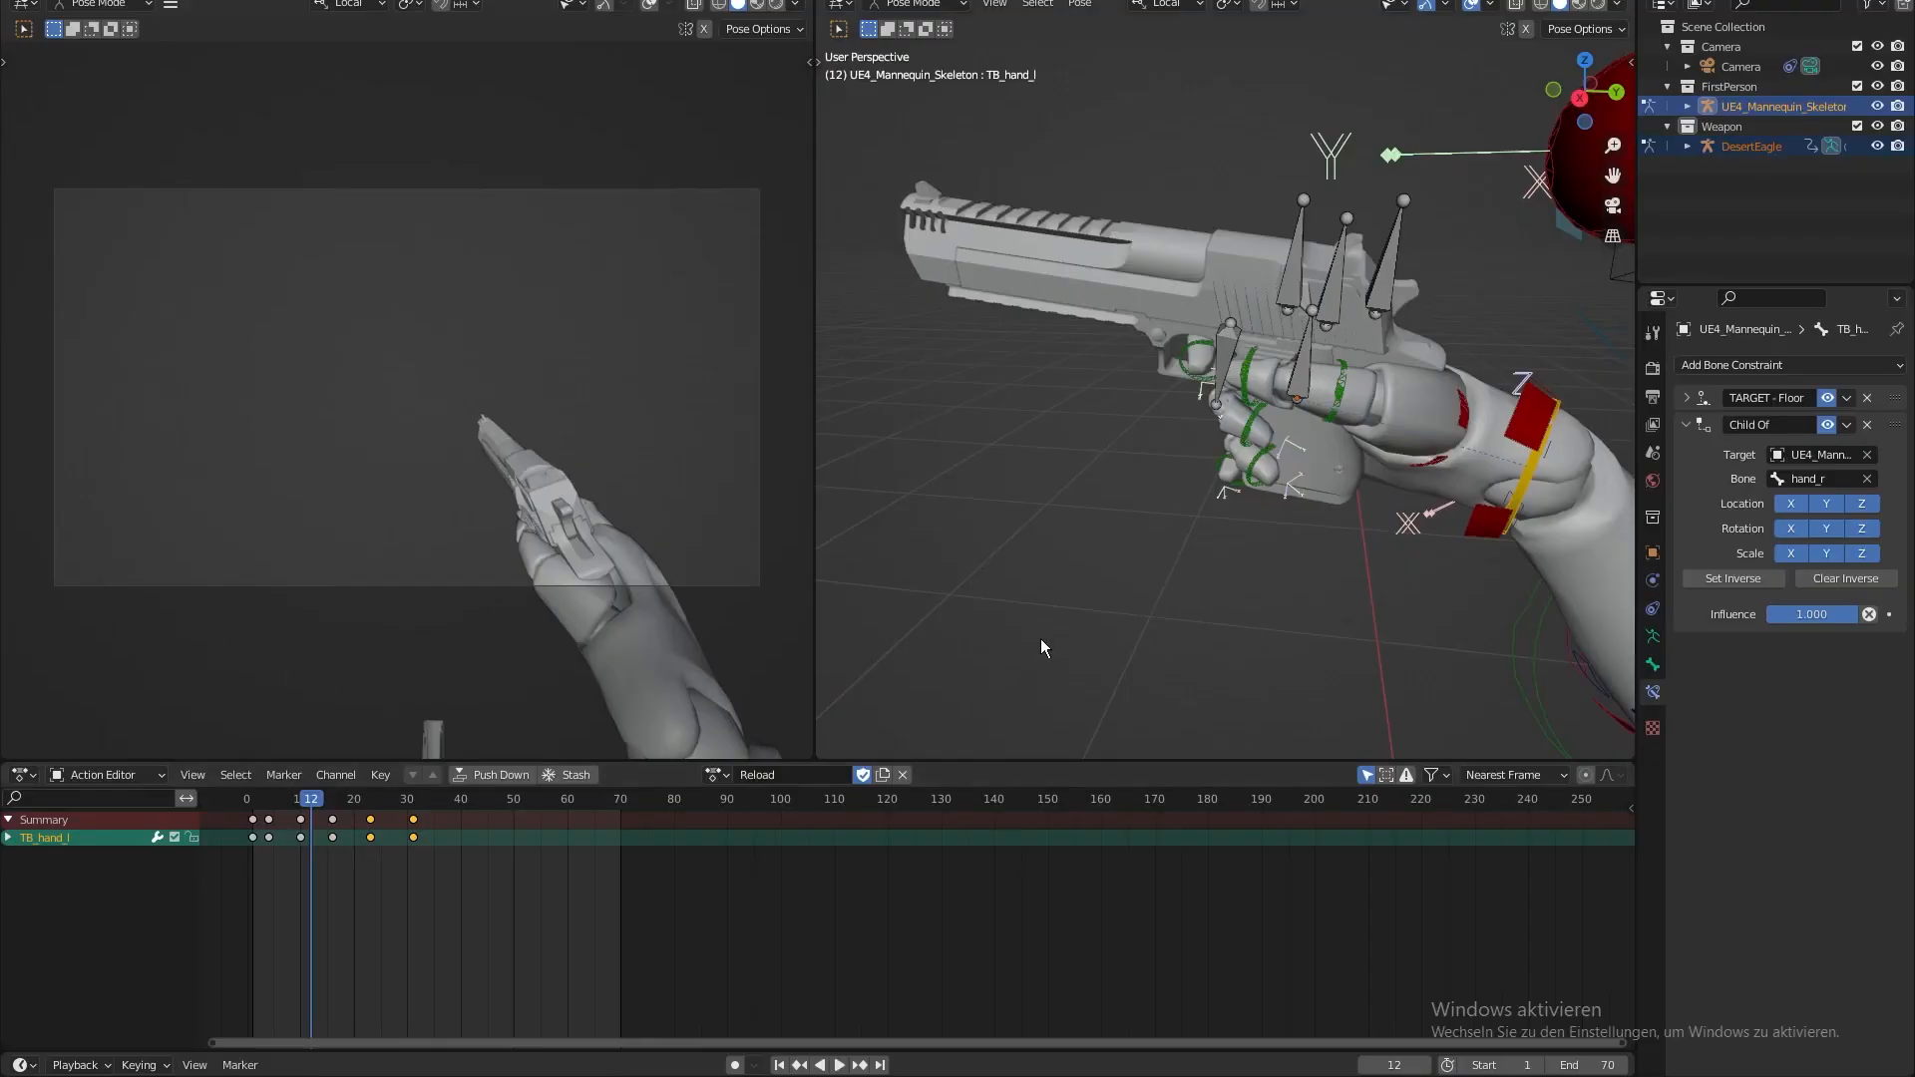
- In Blender, play back the reload with TB_hand_r selected and delay its frame 24 keyframe slightly
{"action": "scroll", "coordinate": [1243, 404], "scroll_direction": "up", "scroll_amount": 3}
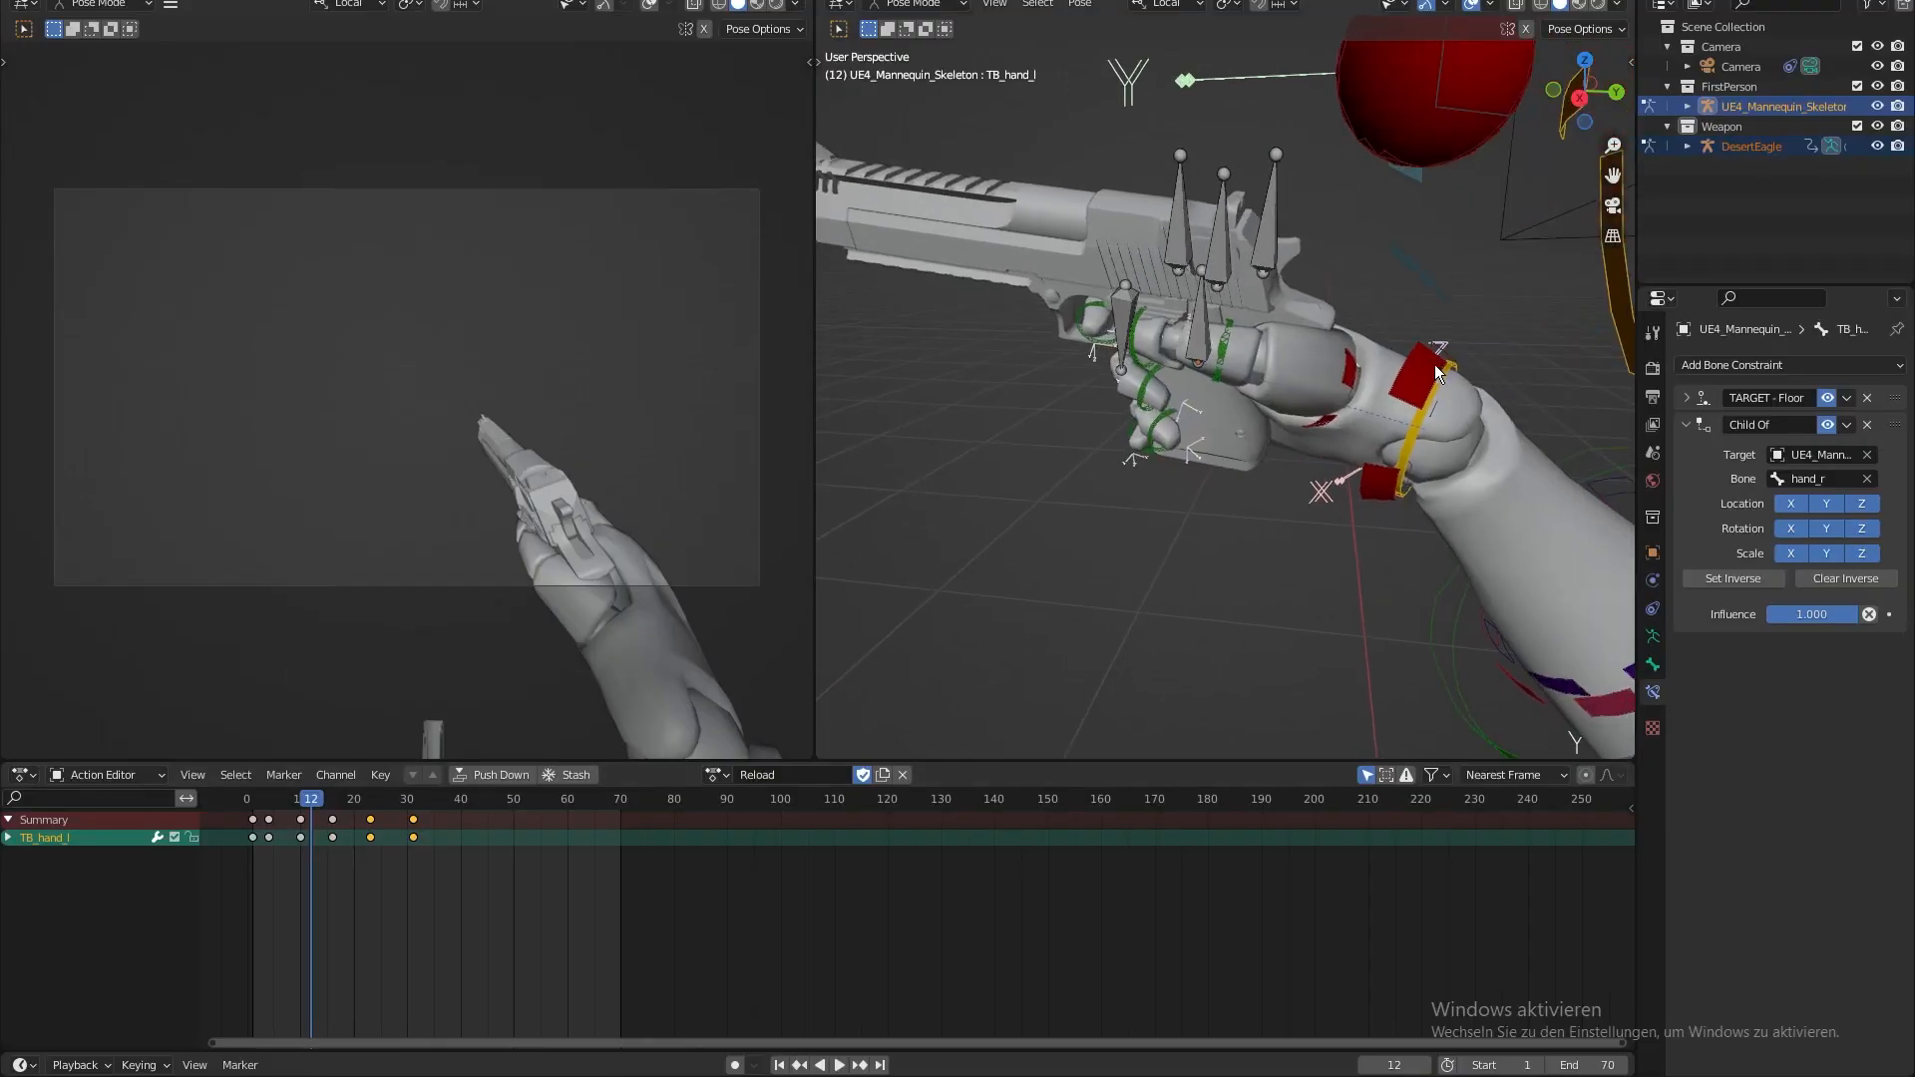
{"action": "left_click", "coordinate": [1376, 486]}
{"action": "key", "text": "space"}
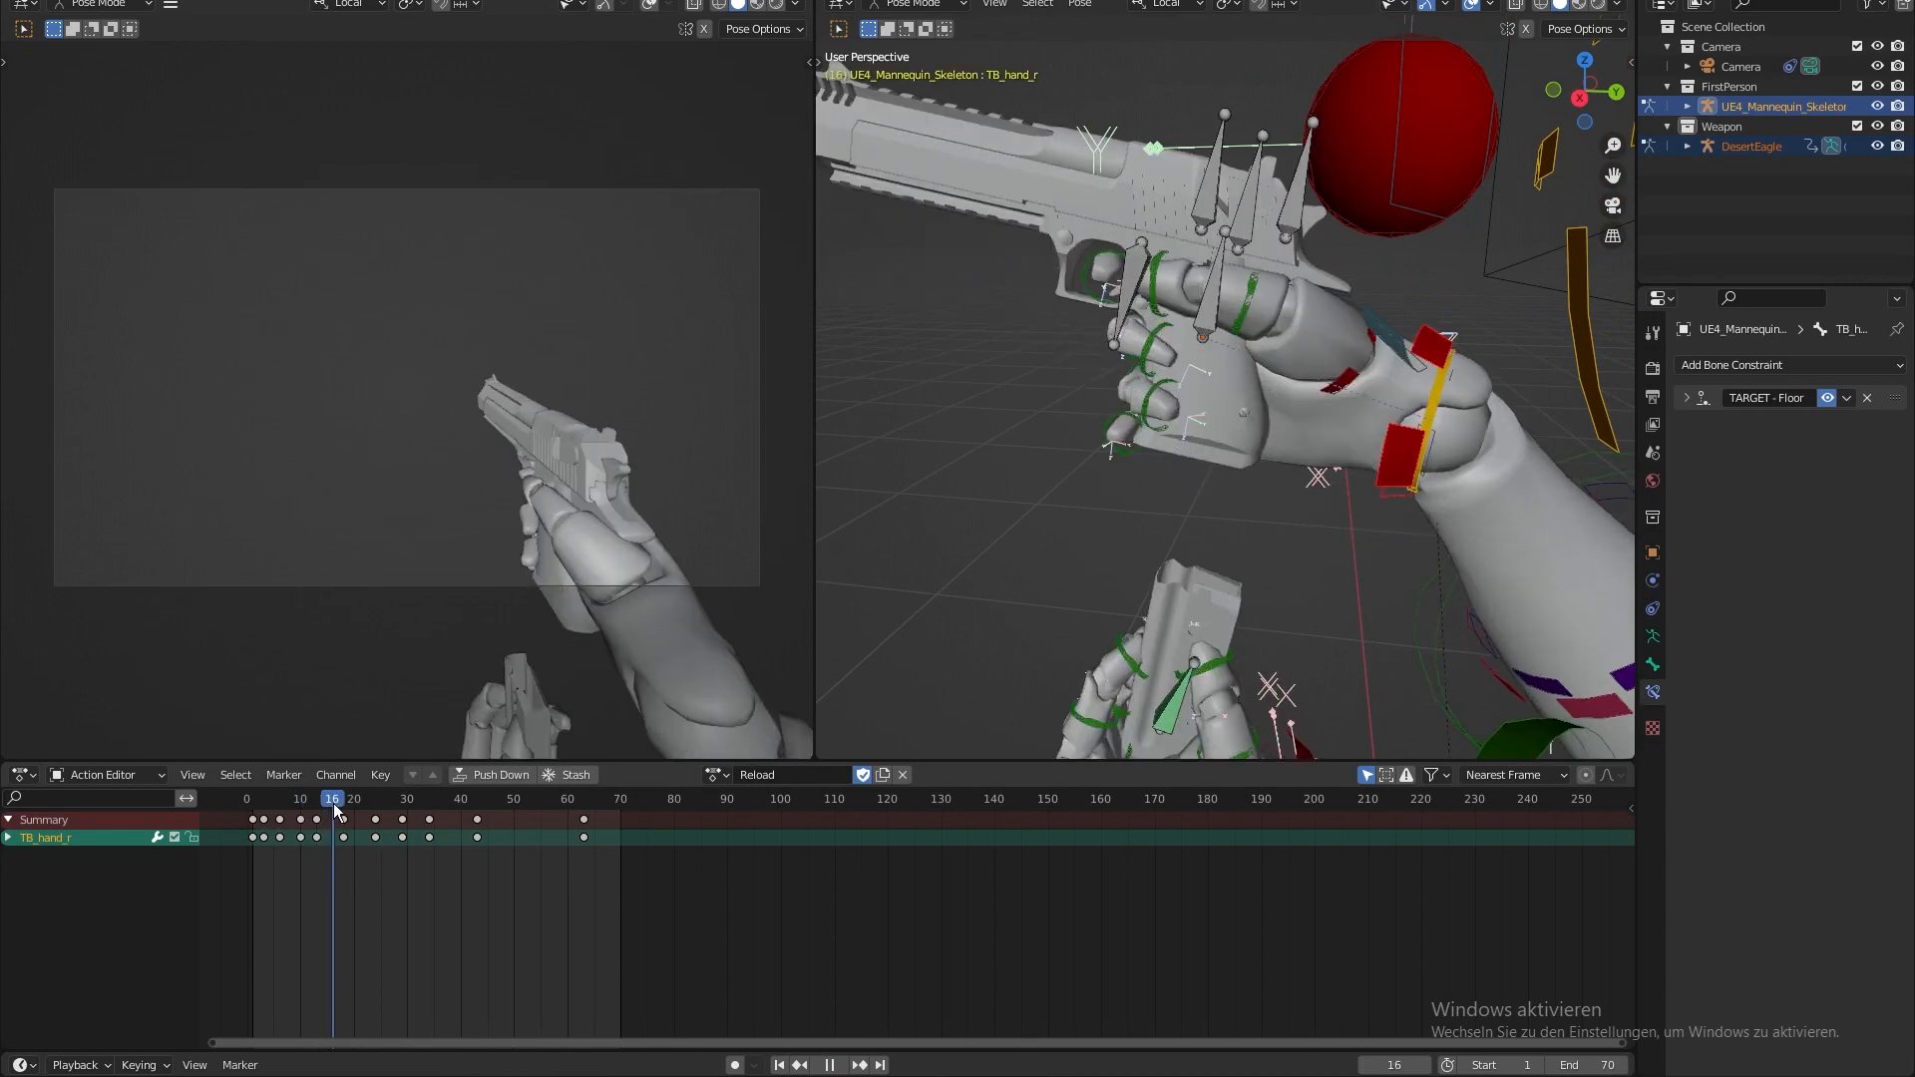
{"action": "key", "text": "space"}
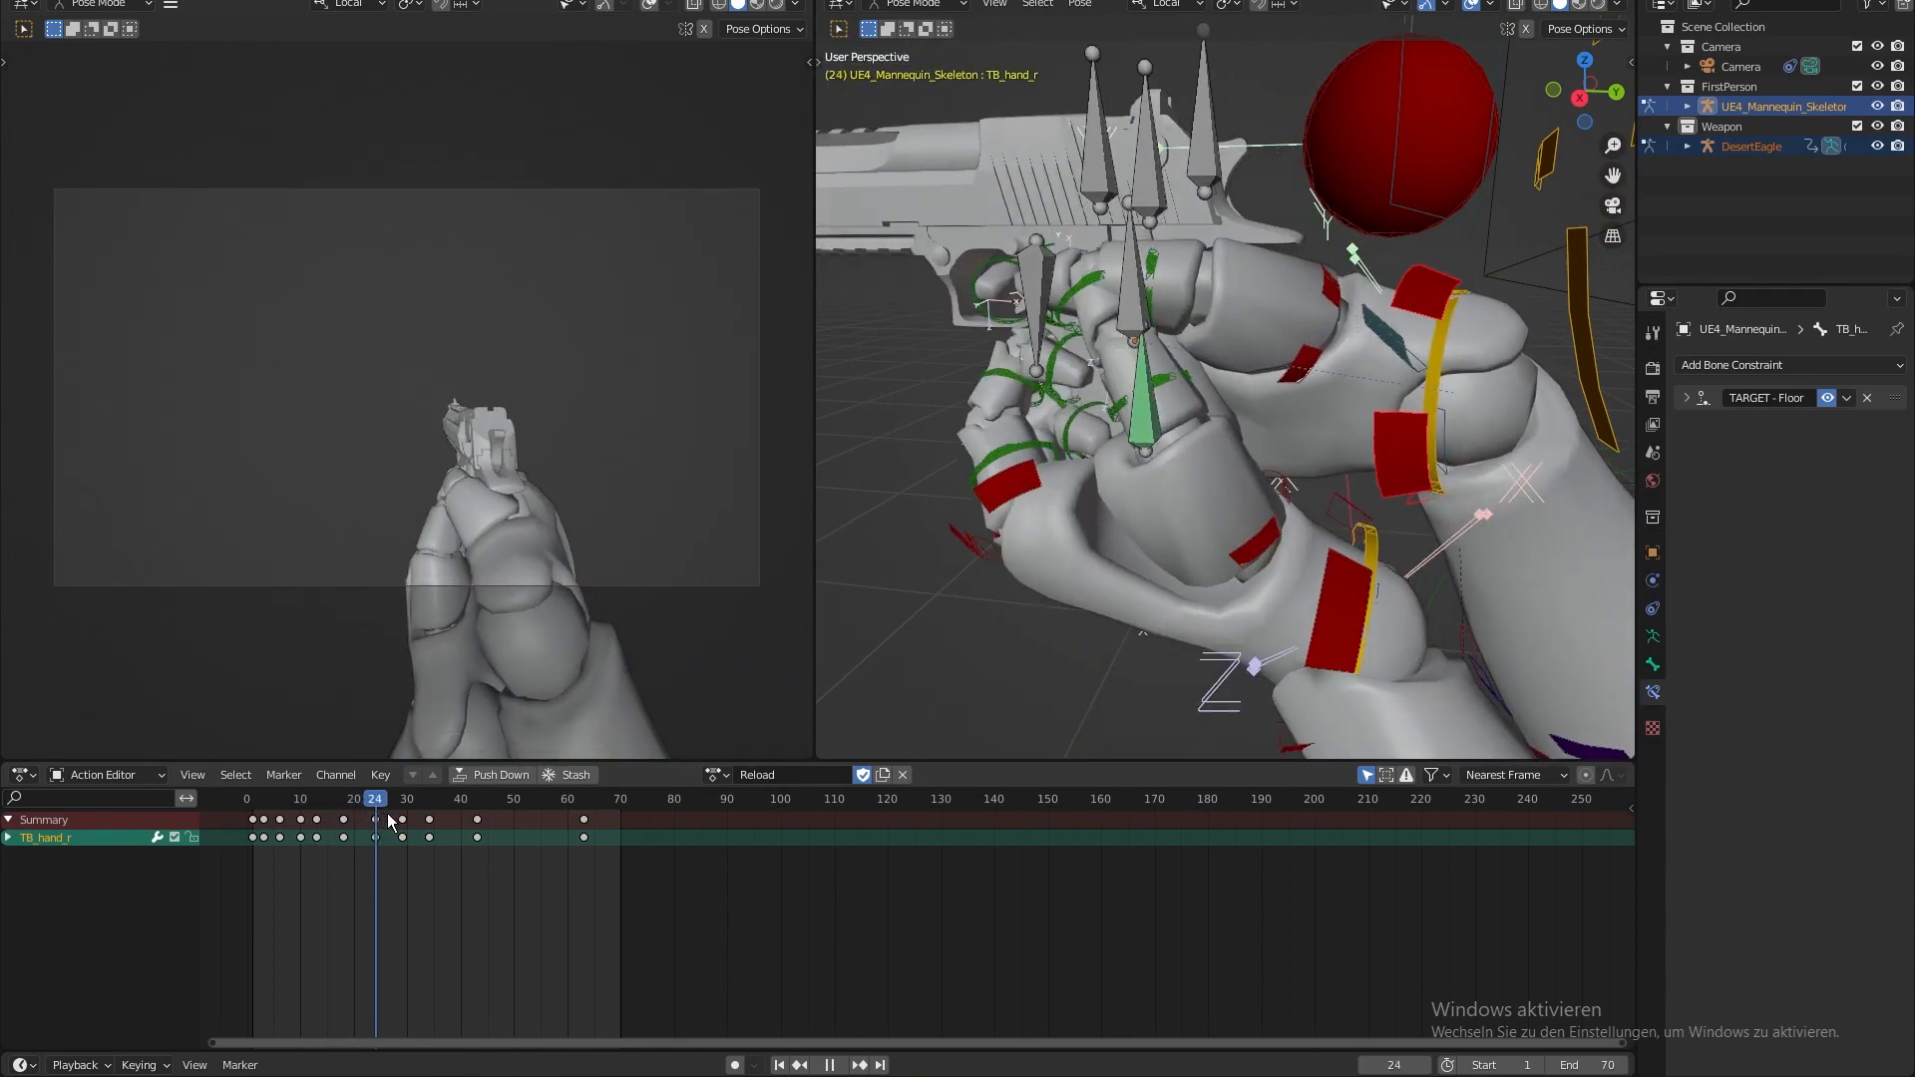
{"action": "left_click_drag", "start_coordinate": [731, 944], "coordinate": [375, 818]}
{"action": "left_click", "coordinate": [375, 822]}
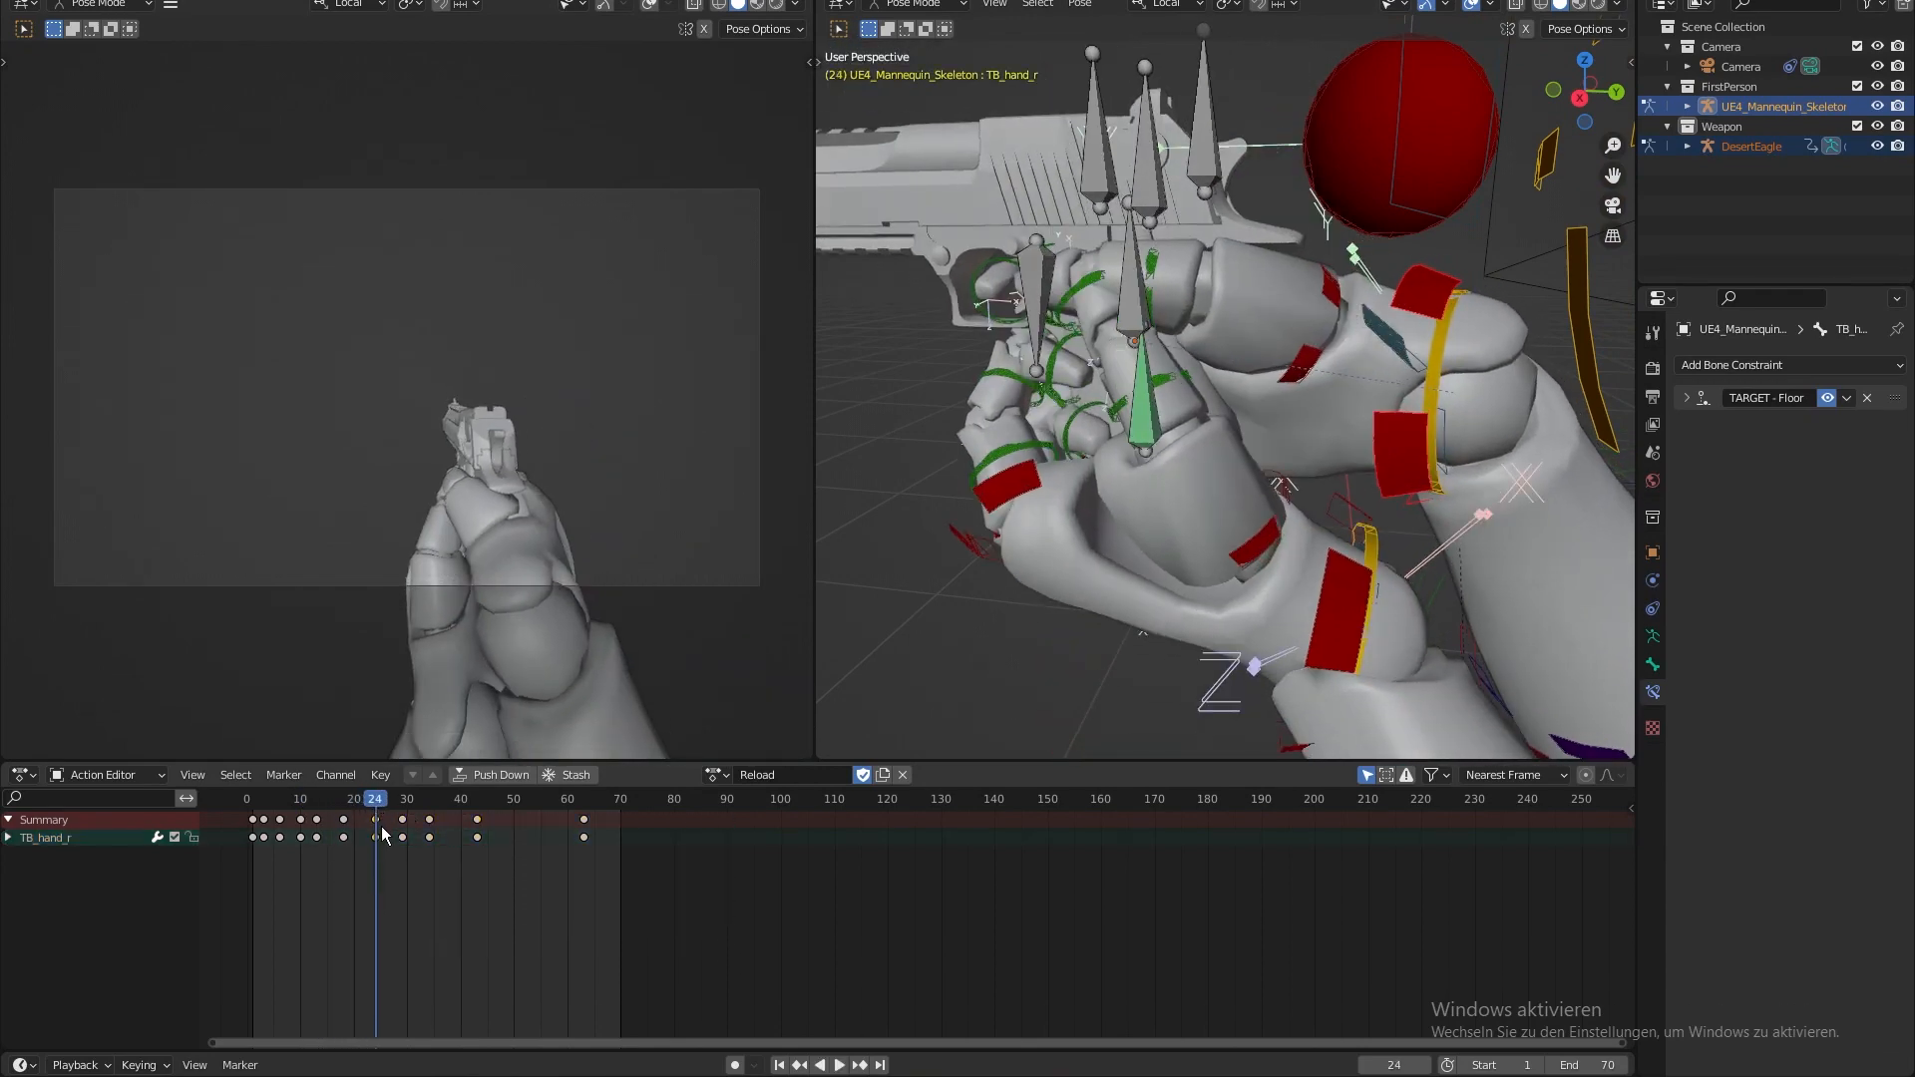
{"action": "key", "text": "g"}
{"action": "left_click", "coordinate": [385, 826]}
{"action": "left_click", "coordinate": [372, 804]}
{"action": "key", "text": "space"}
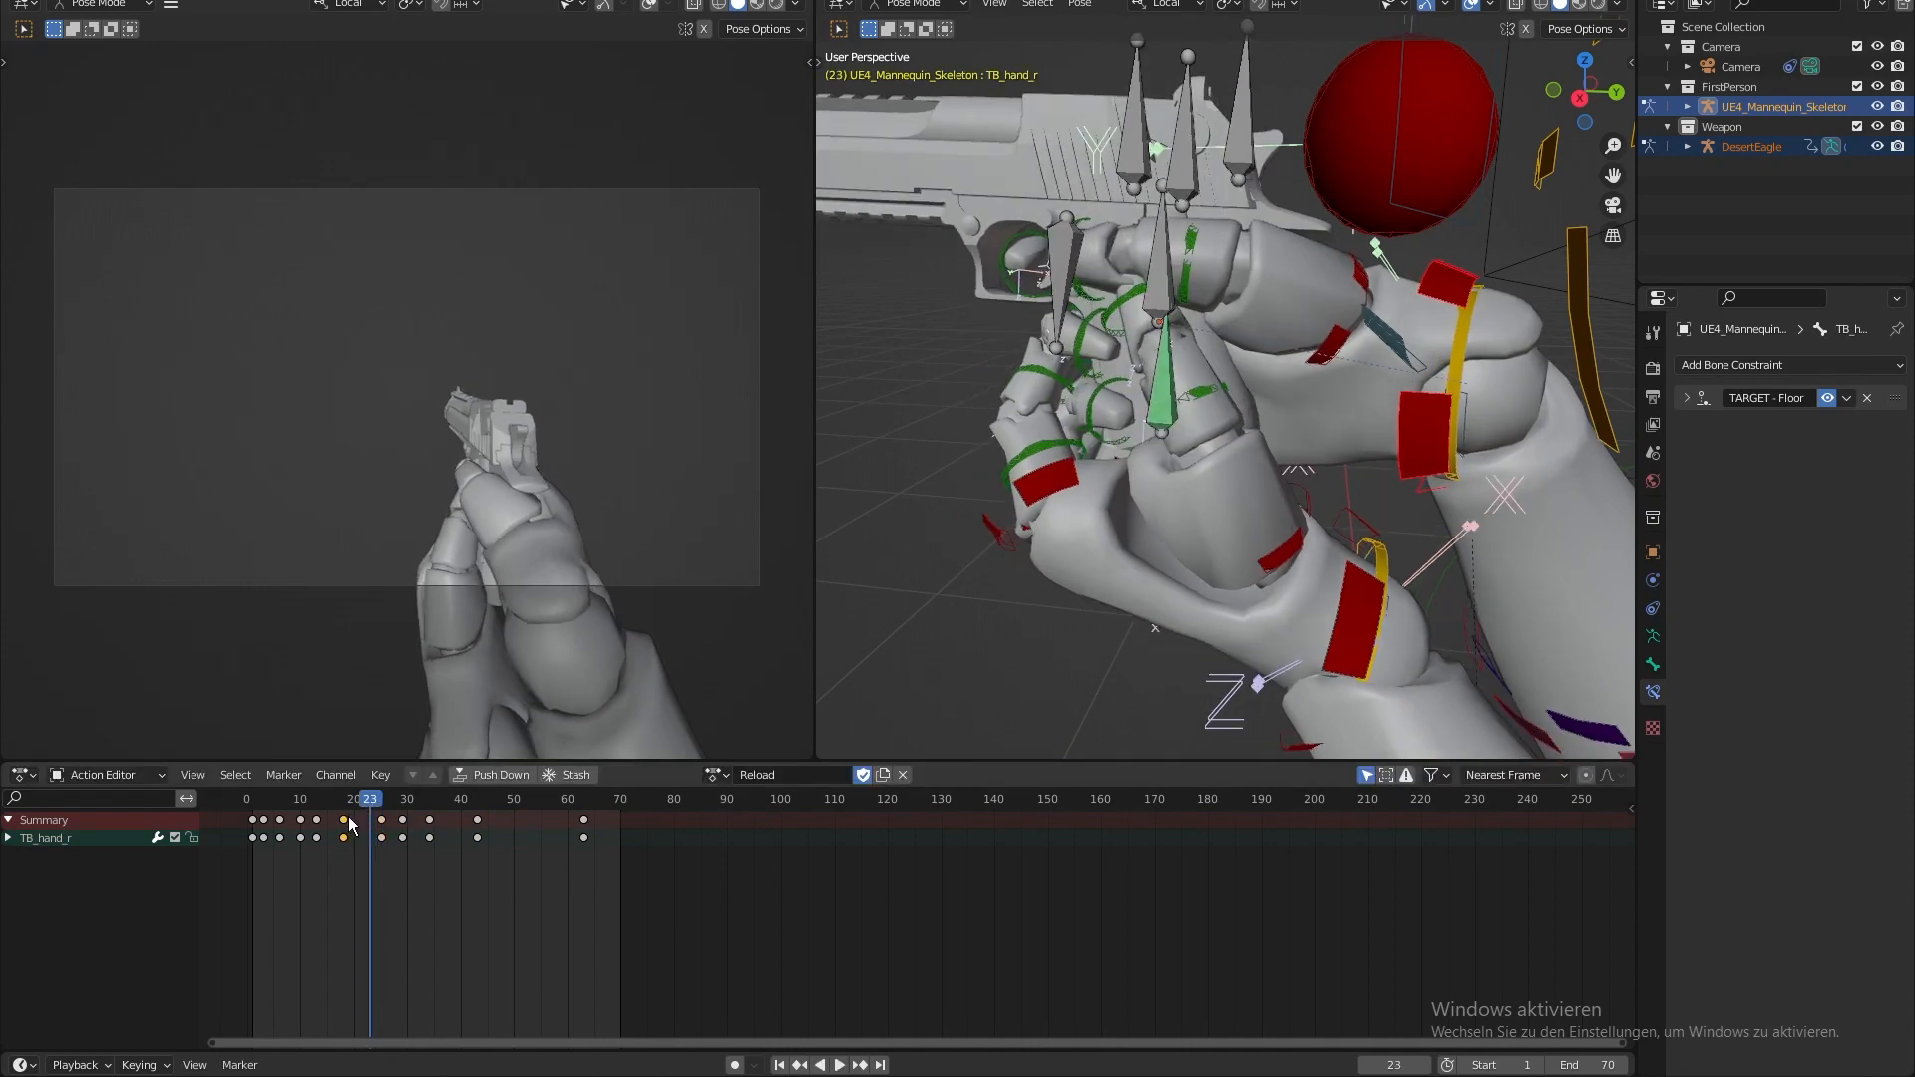
- Copy the TB_hand_r keyframe at frame 18, paste it at frame 23 to hold the pose, and preview the playback
{"action": "key", "text": "ctrl+c"}
{"action": "key", "text": "ctrl+v"}
{"action": "left_click", "coordinate": [353, 799]}
{"action": "key", "text": "space"}
{"action": "left_click", "coordinate": [353, 799]}
{"action": "left_click", "coordinate": [354, 799]}
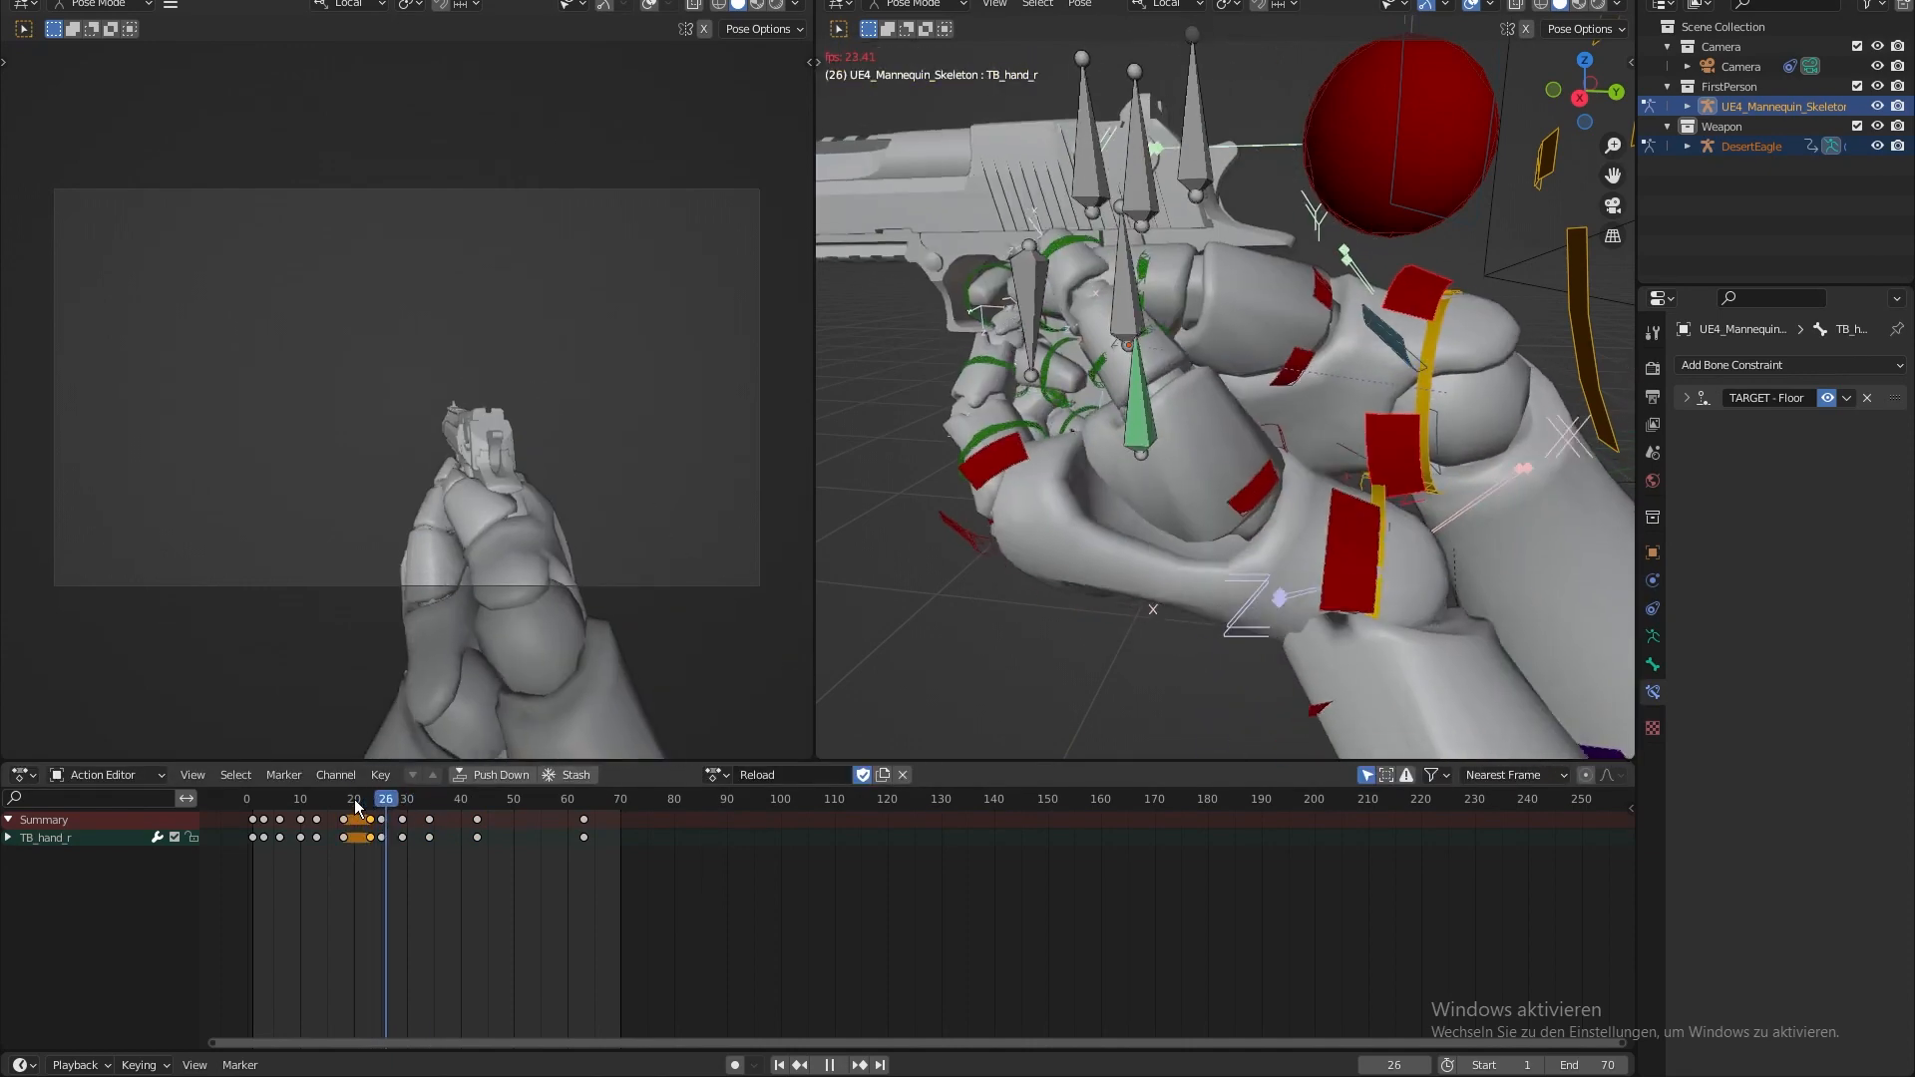
- Shift all TB_hand_r keyframes after frame 23 by five frames so the first lands on frame 31, and preview the playback
{"action": "left_click", "coordinate": [376, 803]}
{"action": "left_click_drag", "start_coordinate": [730, 943], "coordinate": [368, 802]}
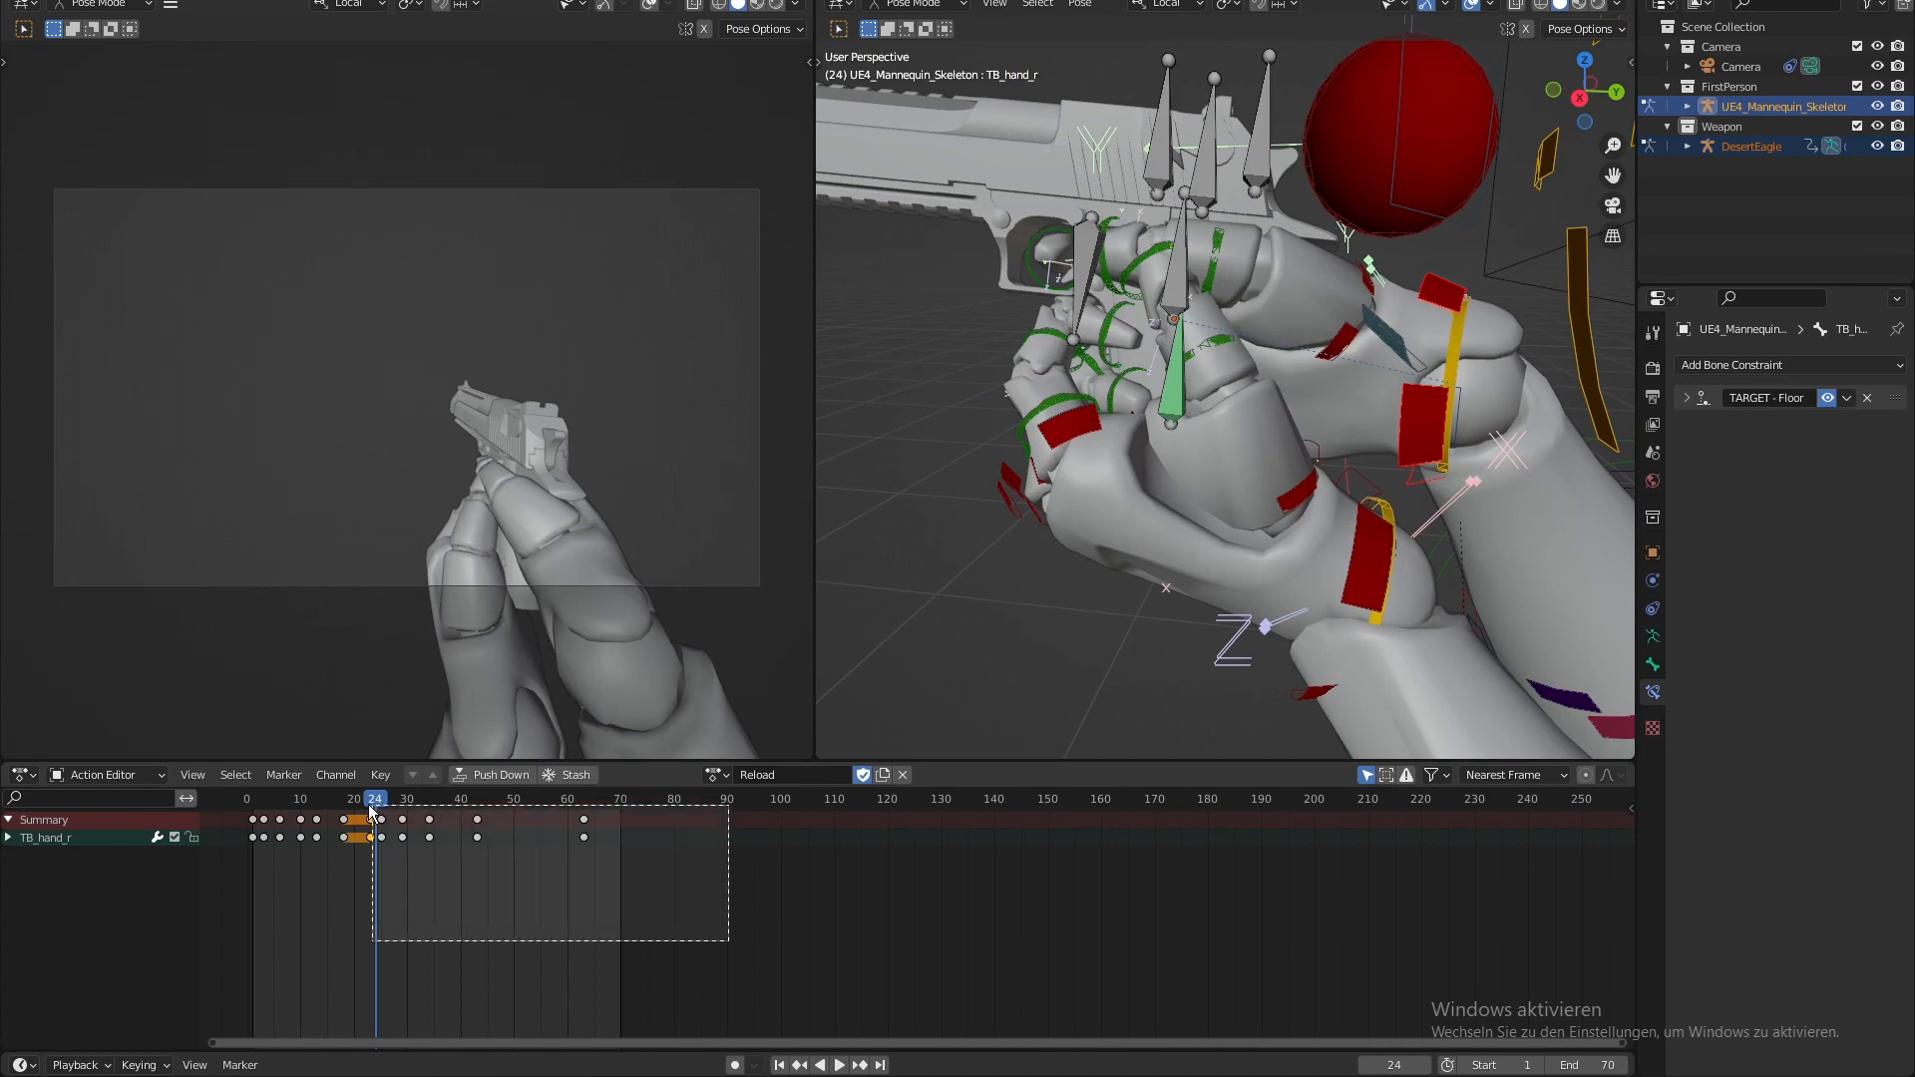
{"action": "left_click_drag", "start_coordinate": [680, 901], "coordinate": [386, 814]}
{"action": "left_click_drag", "start_coordinate": [386, 819], "coordinate": [416, 836]}
{"action": "key", "text": "space"}
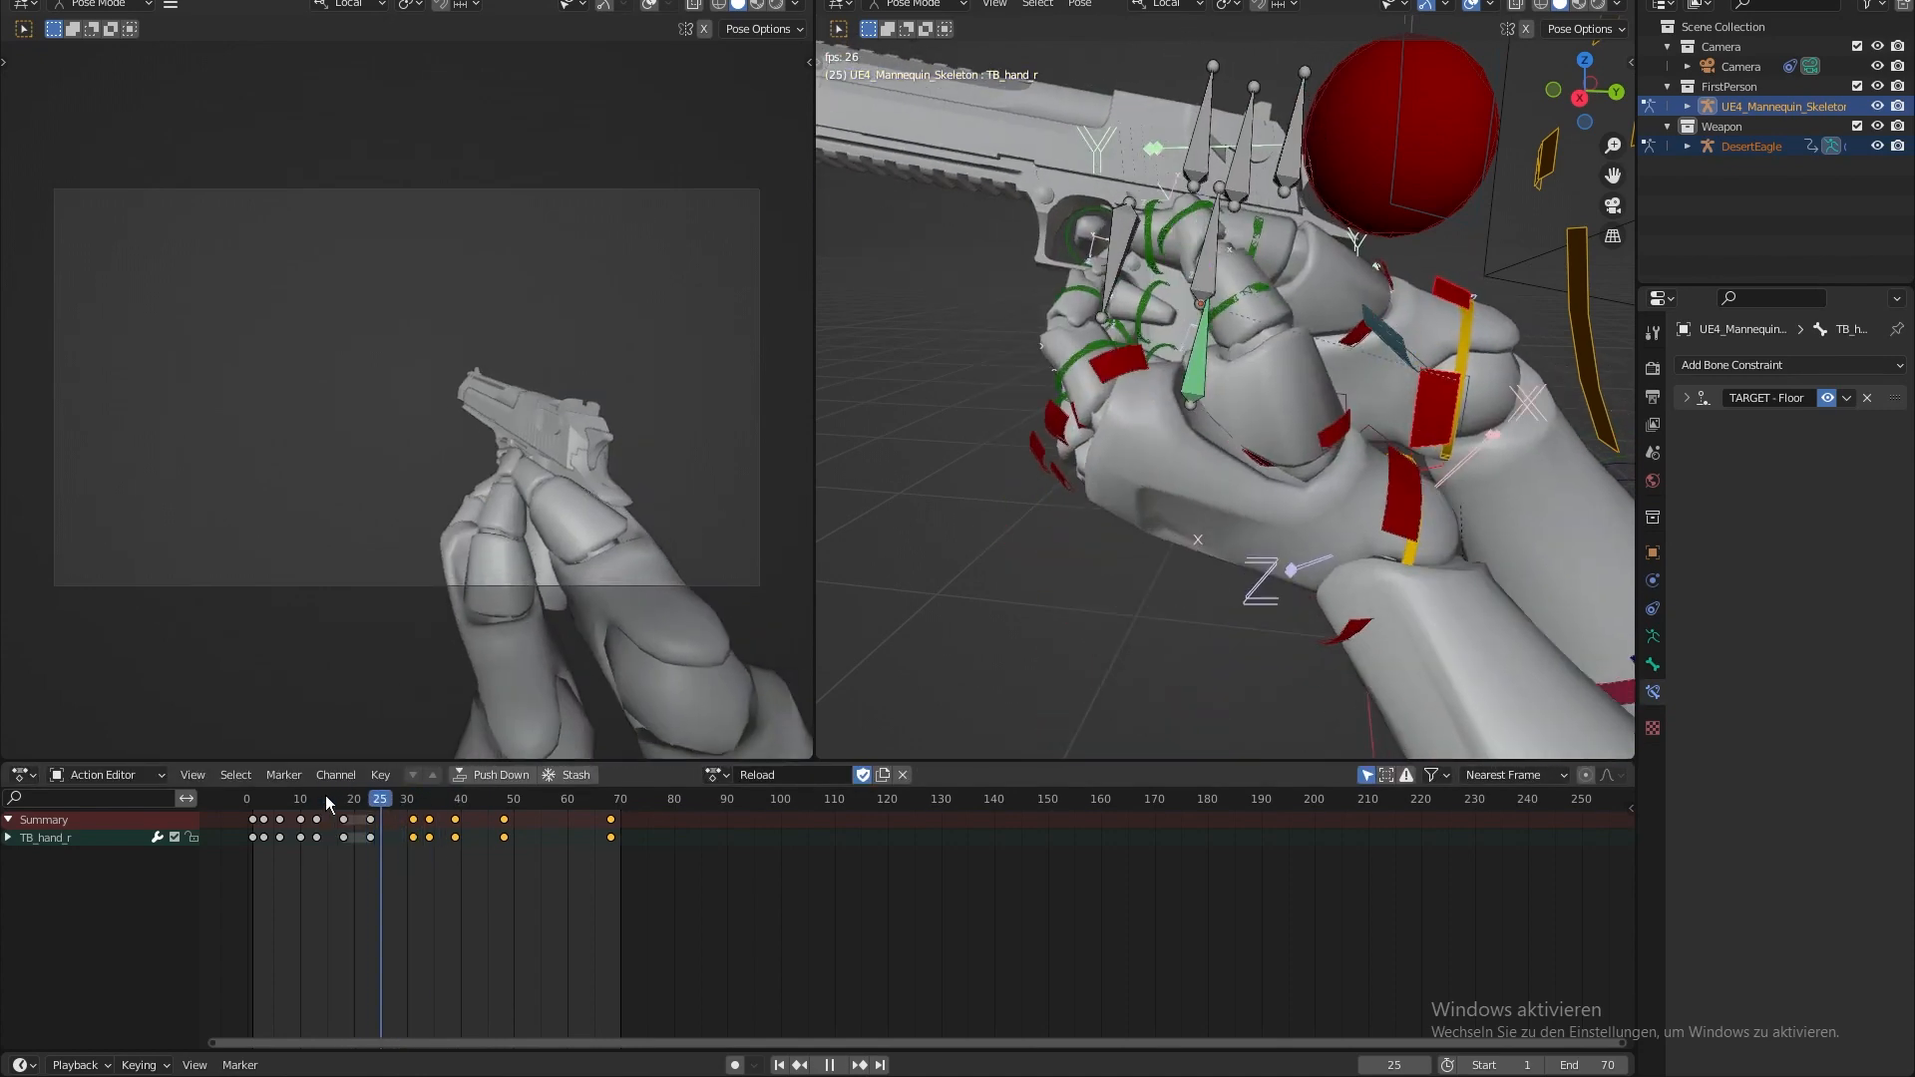
{"action": "key", "text": "space"}
- At frame 23, rotate TB_hand_r in the right side view to tilt the pistol's muzzle down toward level
{"action": "left_click", "coordinate": [370, 805]}
{"action": "middle_click_drag", "start_coordinate": [912, 407], "coordinate": [924, 431], "text": "shift"}
{"action": "key", "text": "Up"}
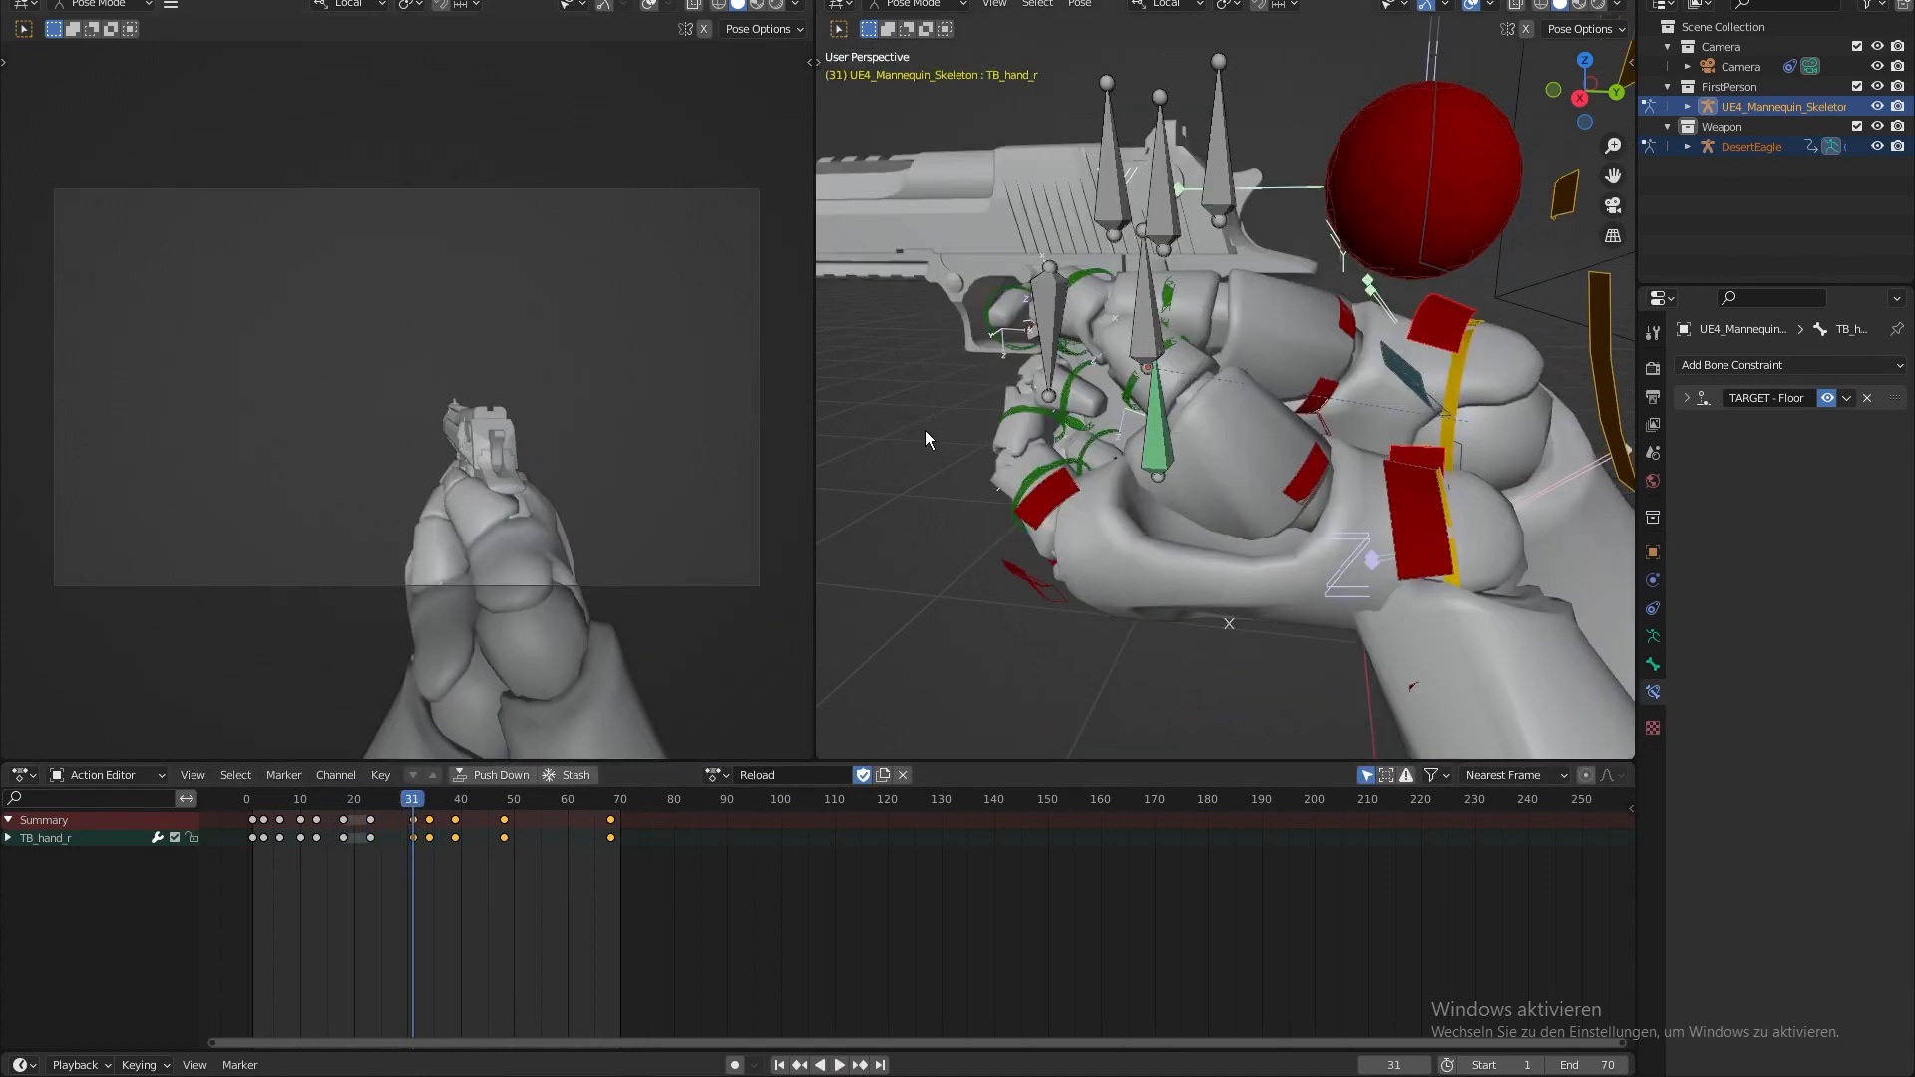
{"action": "key", "text": "KP_1"}
{"action": "key", "text": "KP_3"}
{"action": "key", "text": "ctrl+z"}
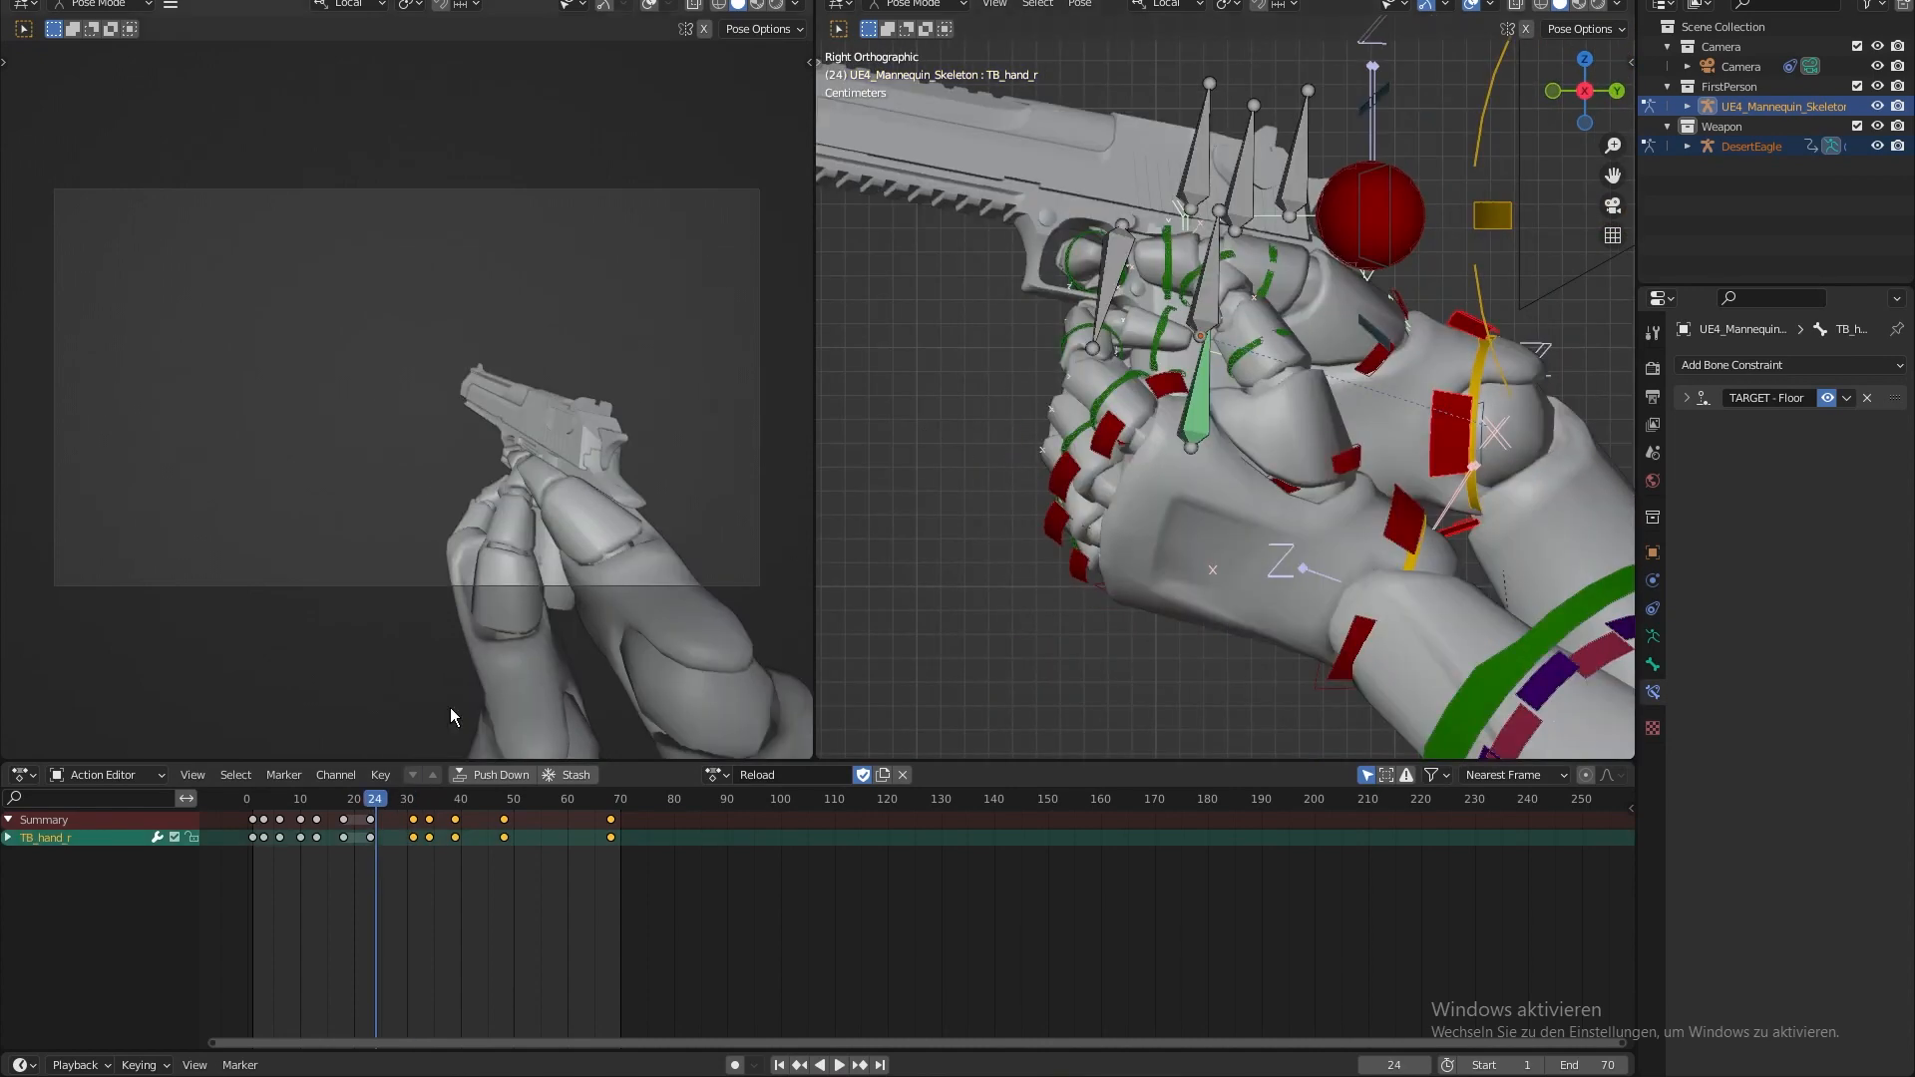
{"action": "left_click_drag", "start_coordinate": [376, 803], "coordinate": [370, 813]}
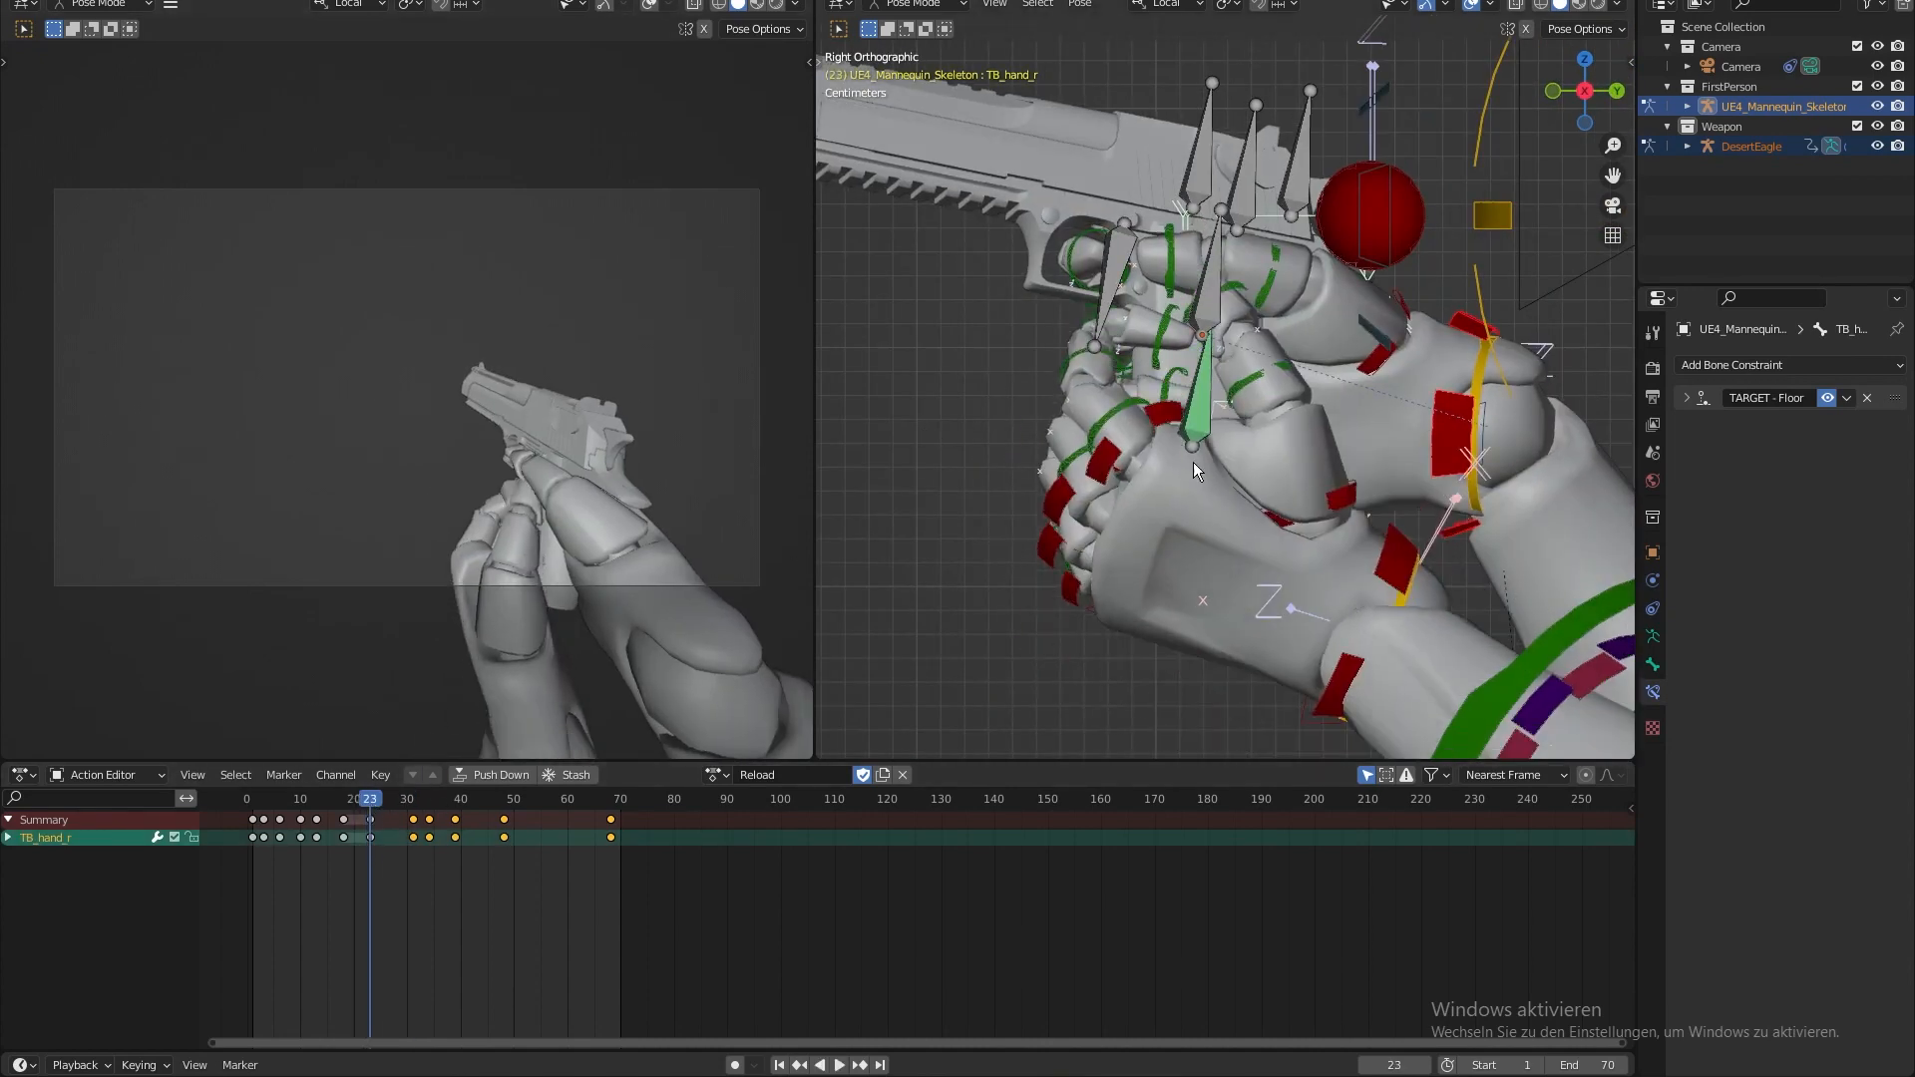
{"action": "key", "text": "r"}
{"action": "left_click", "coordinate": [1408, 278]}
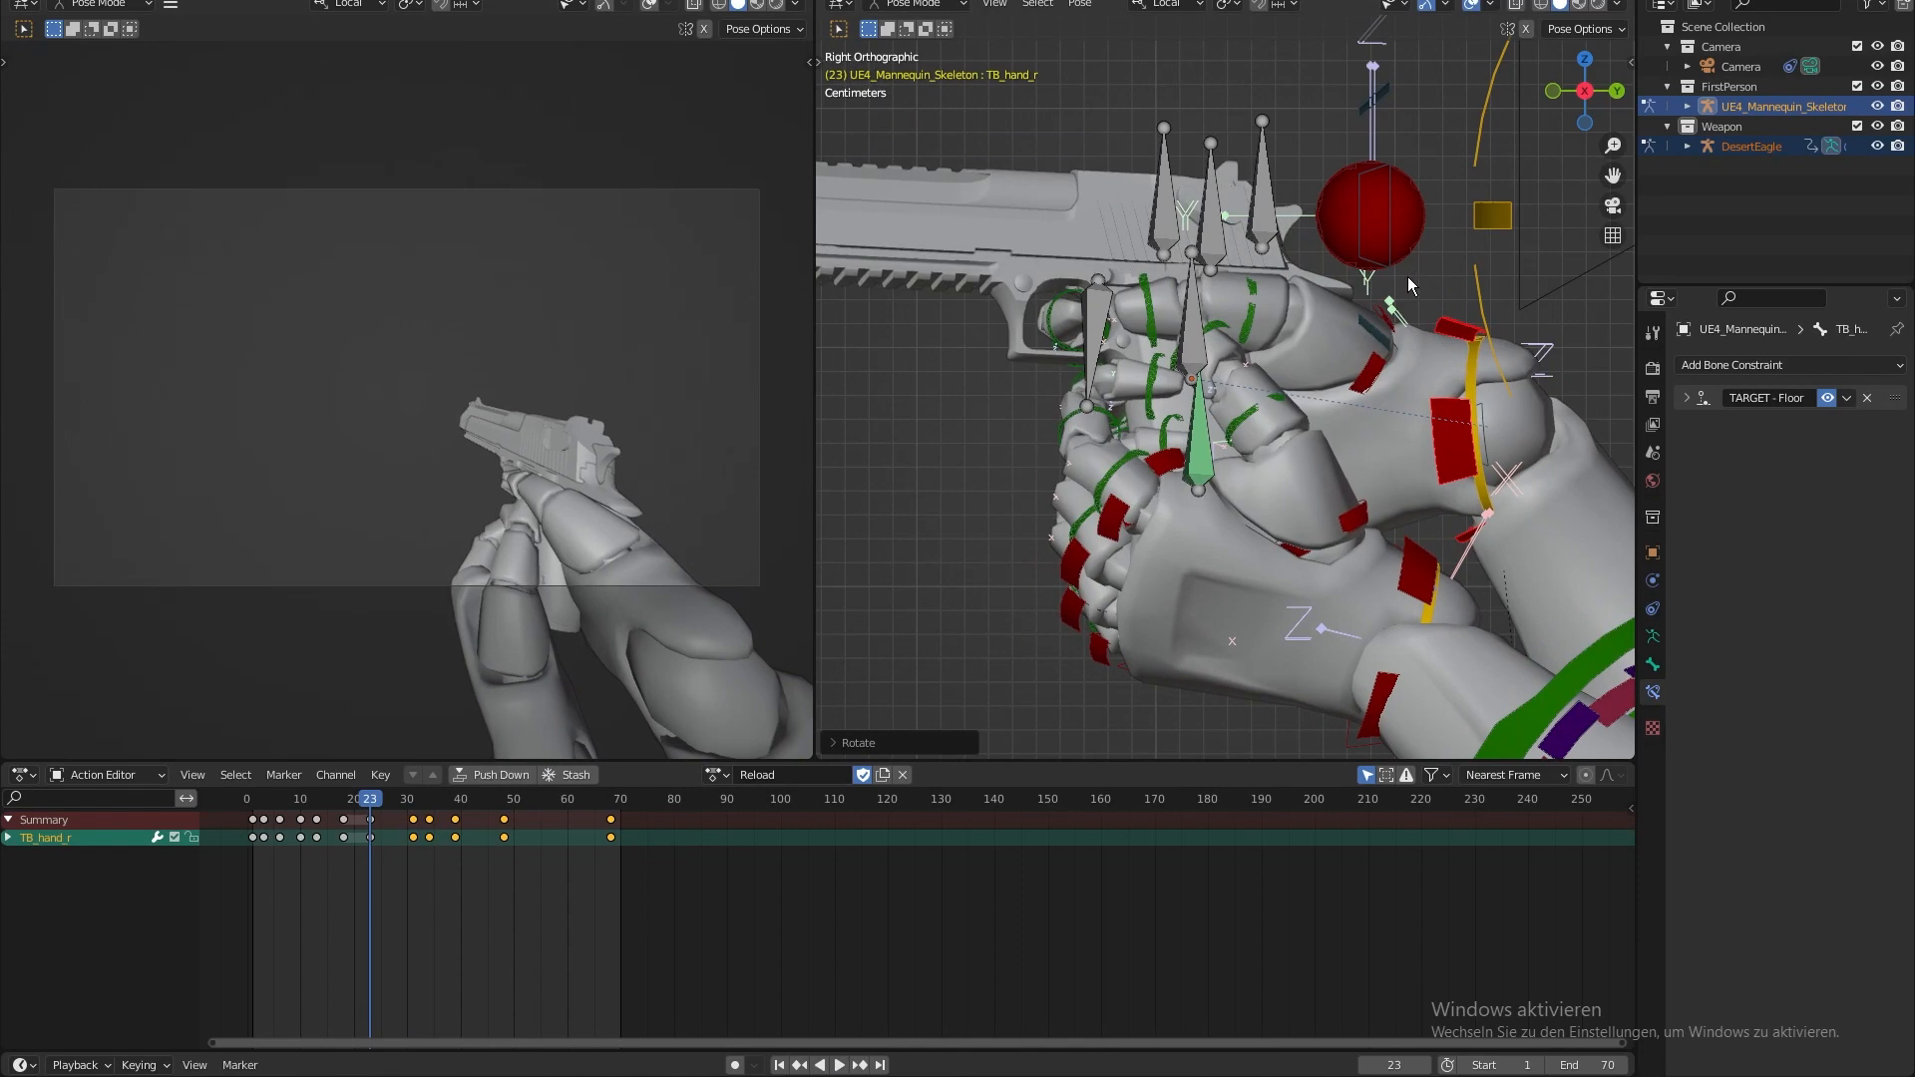
{"action": "key", "text": "KP_1"}
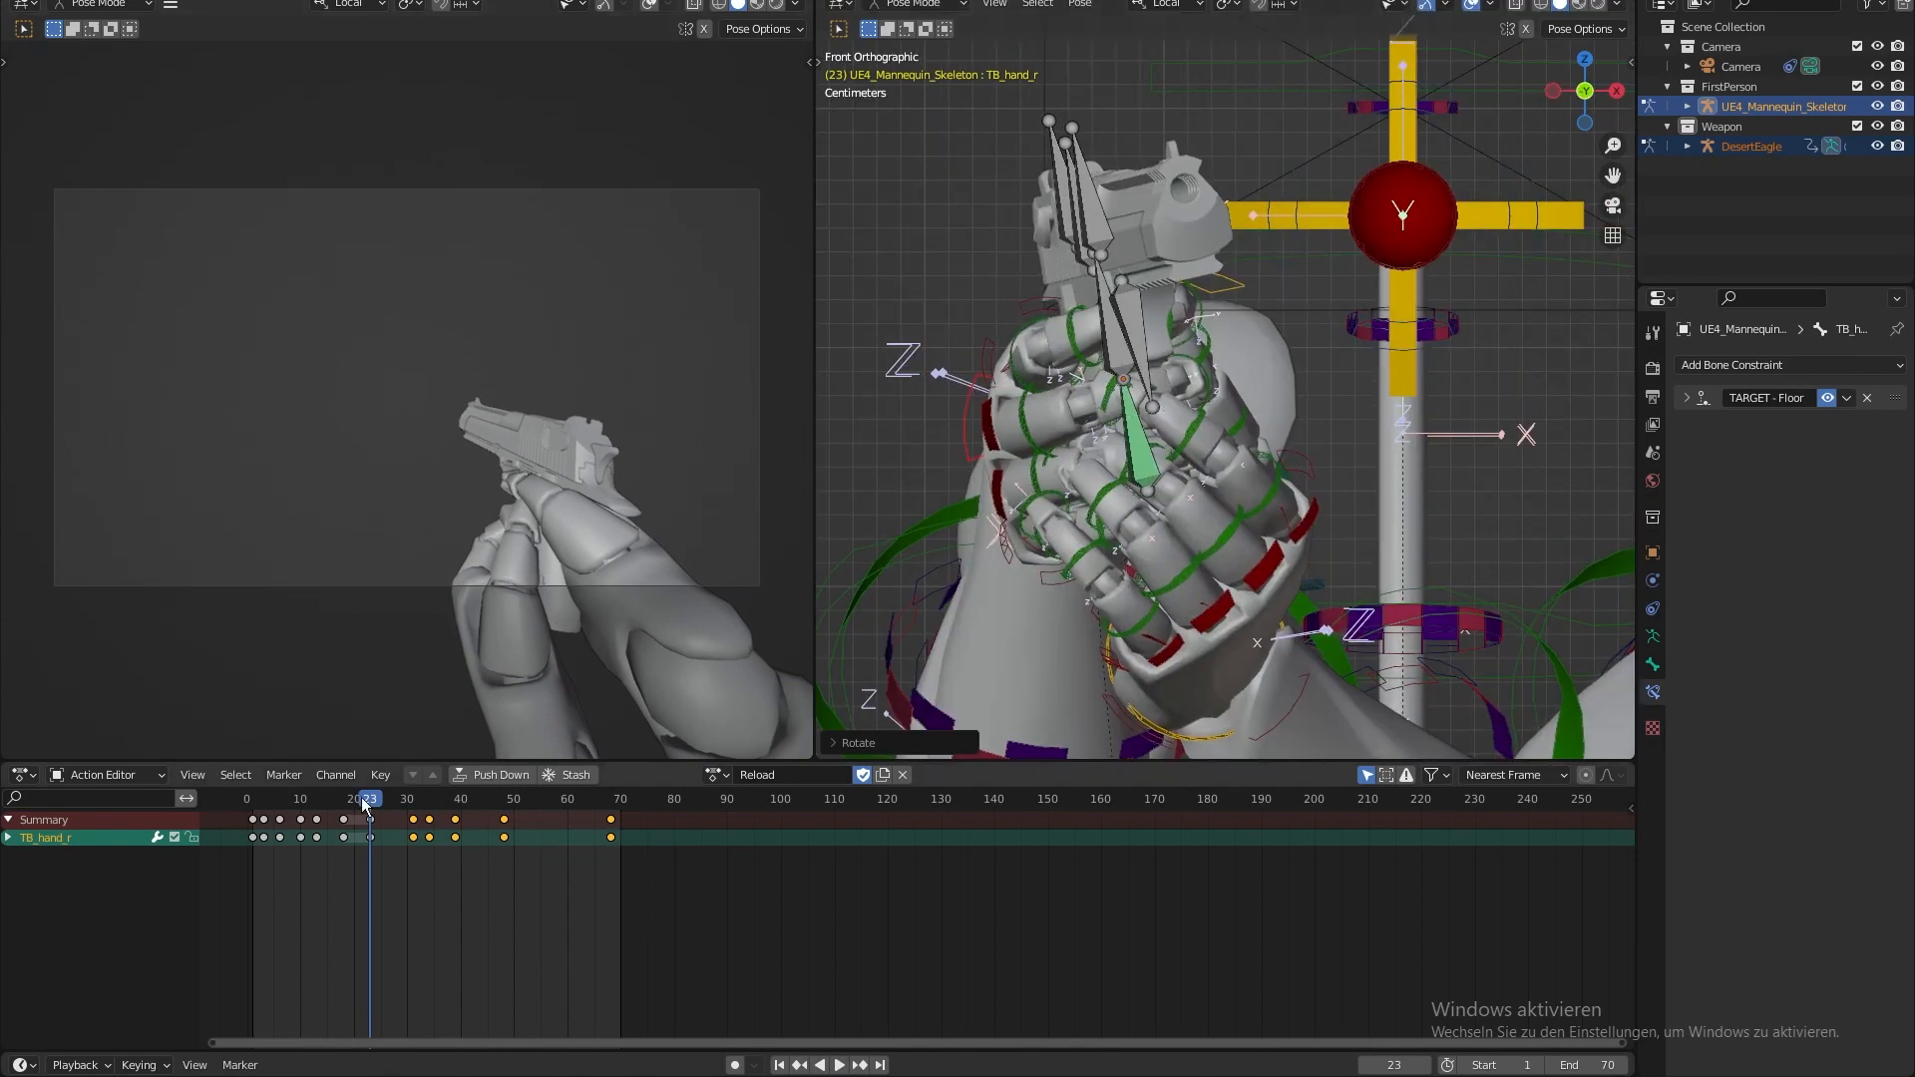
- Preview the reload around the pistol tilt and return the playhead to frame 23
{"action": "key", "text": "space"}
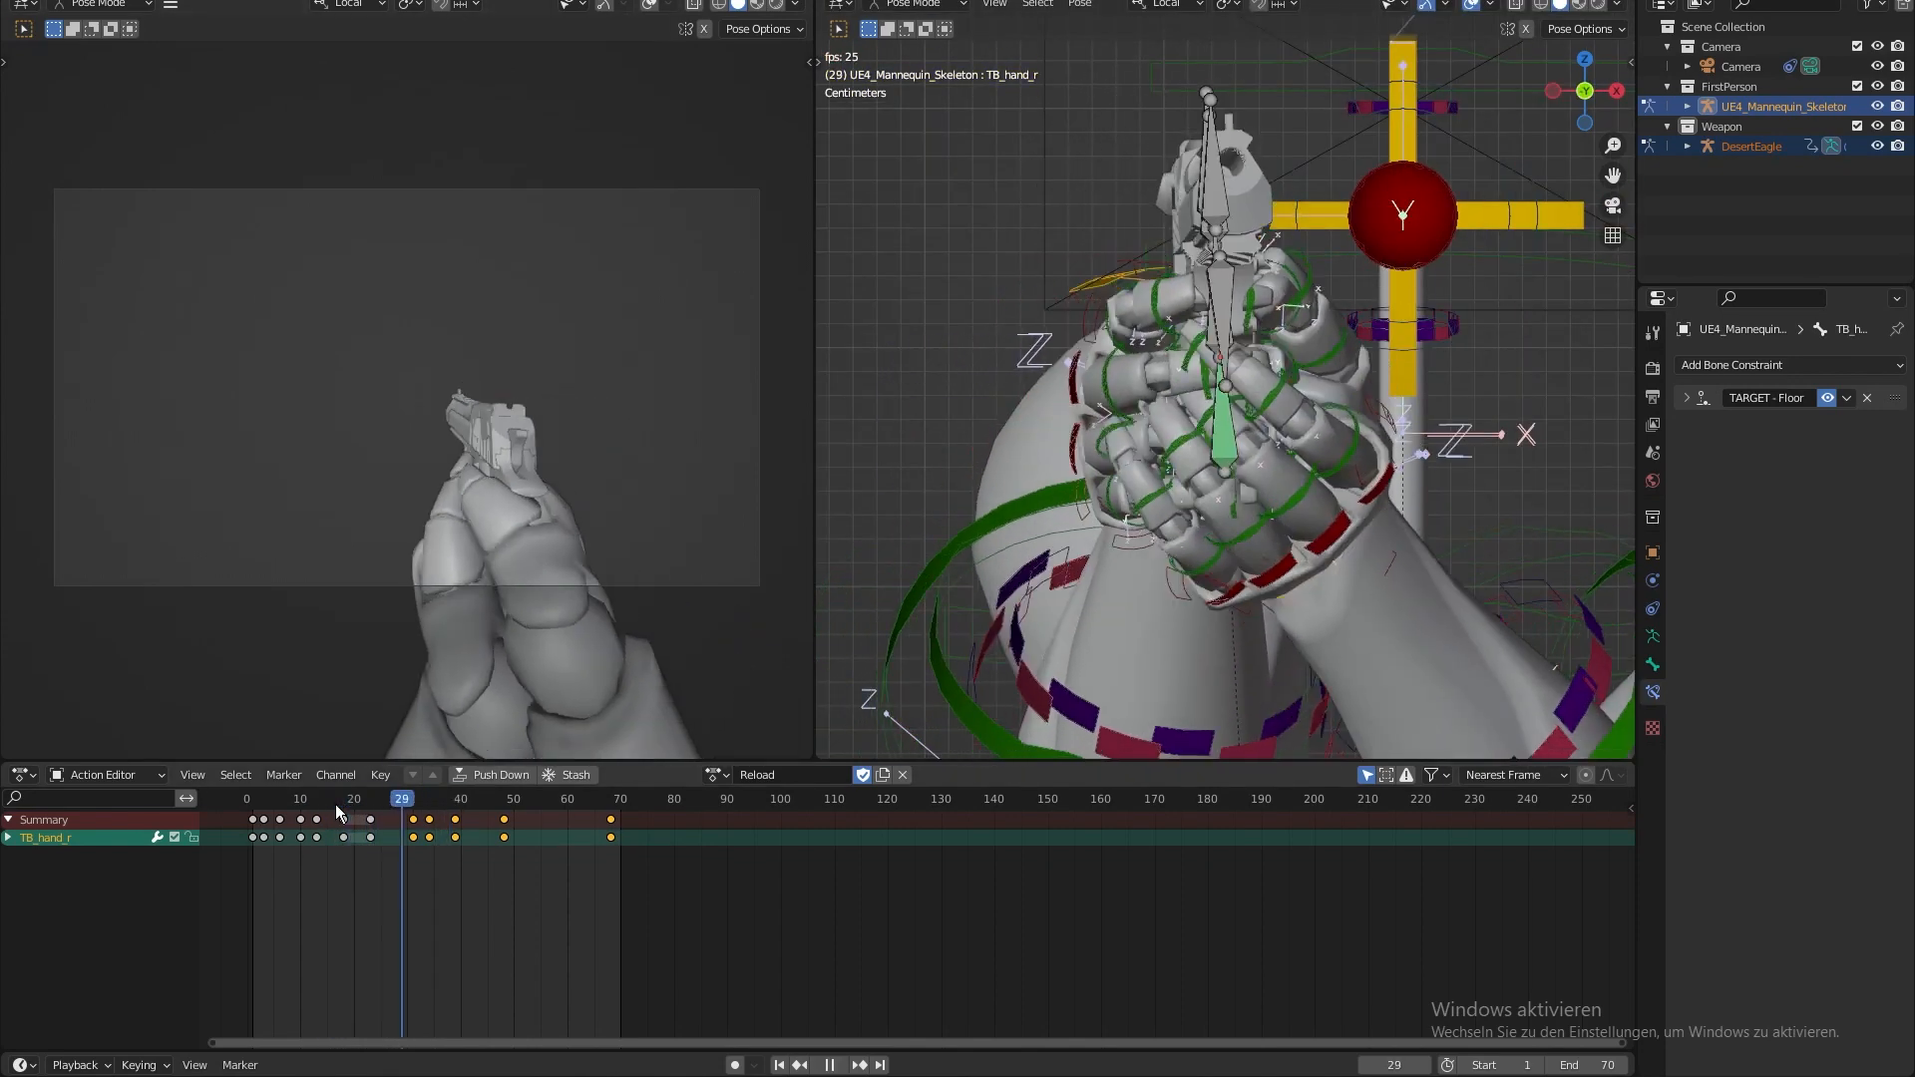
{"action": "left_click_drag", "start_coordinate": [335, 803], "coordinate": [373, 805]}
{"action": "key", "text": "space"}
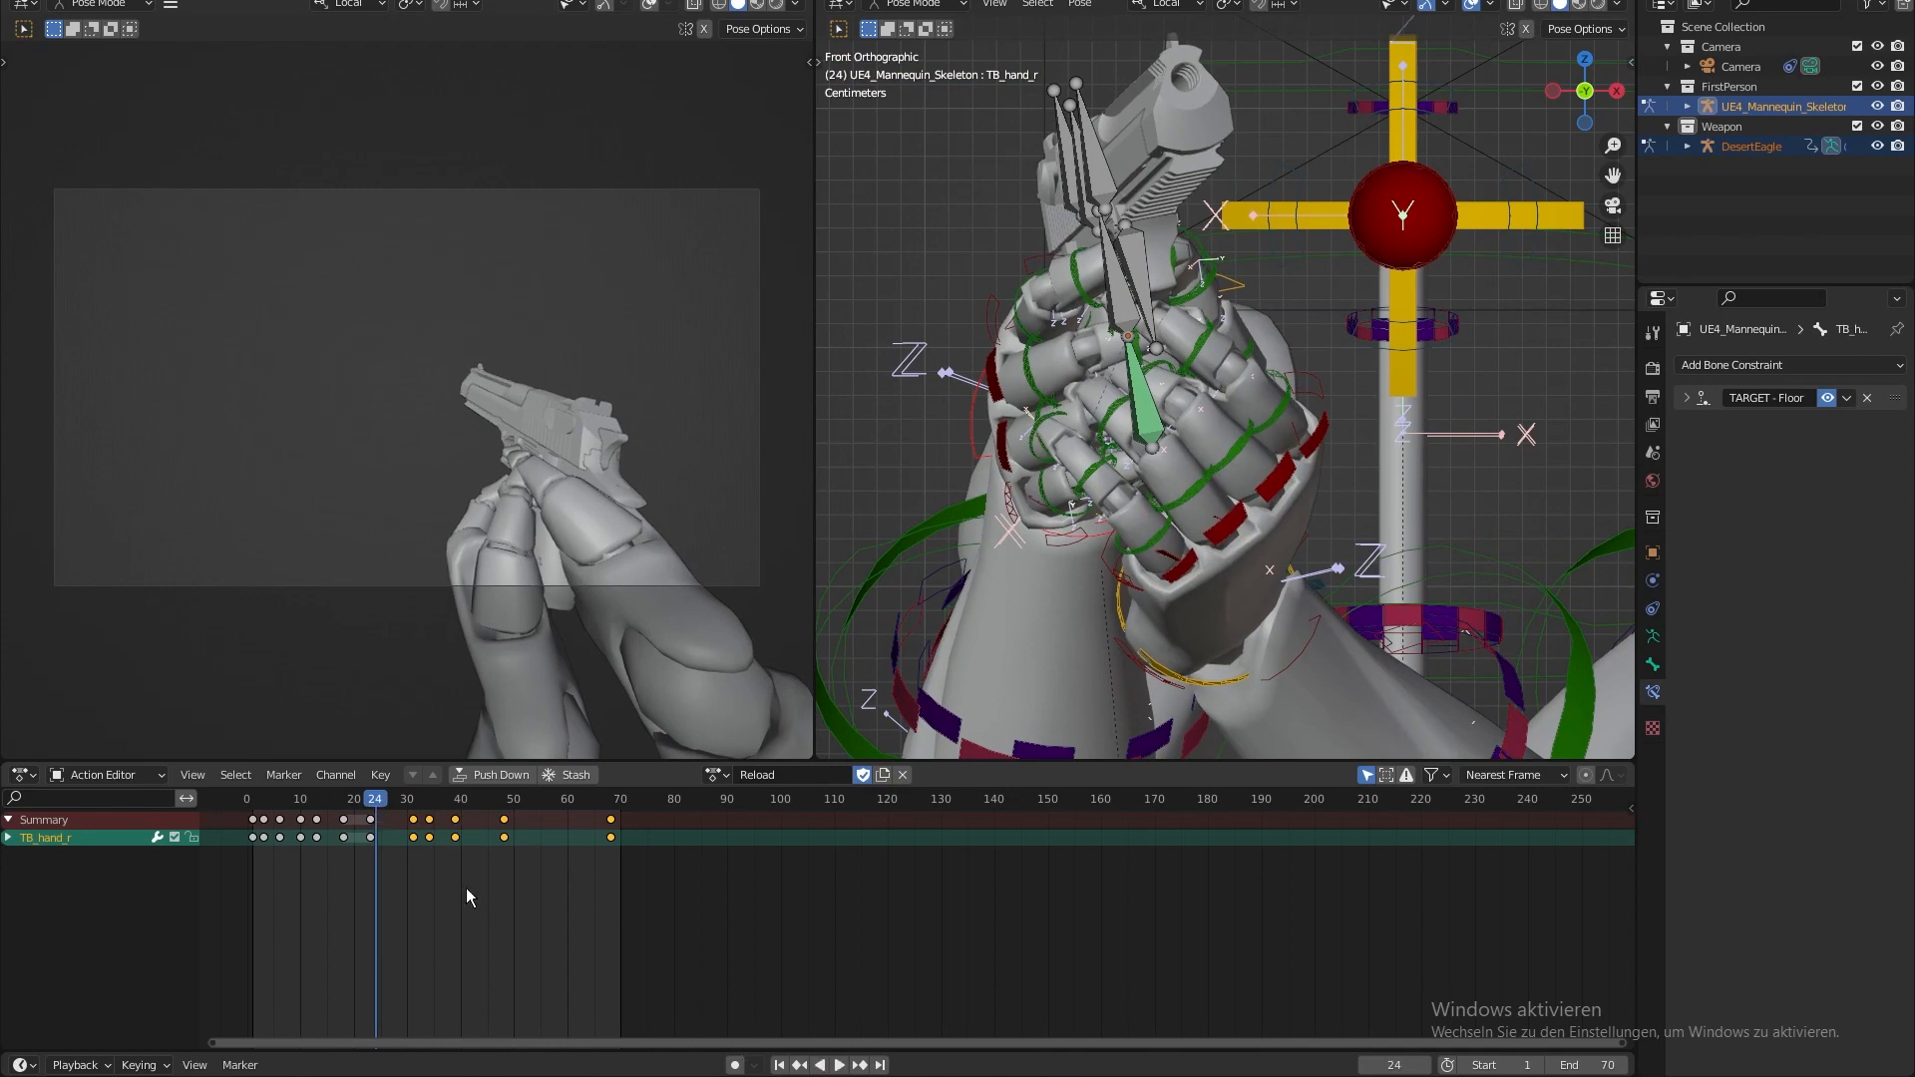
{"action": "left_click", "coordinate": [370, 801]}
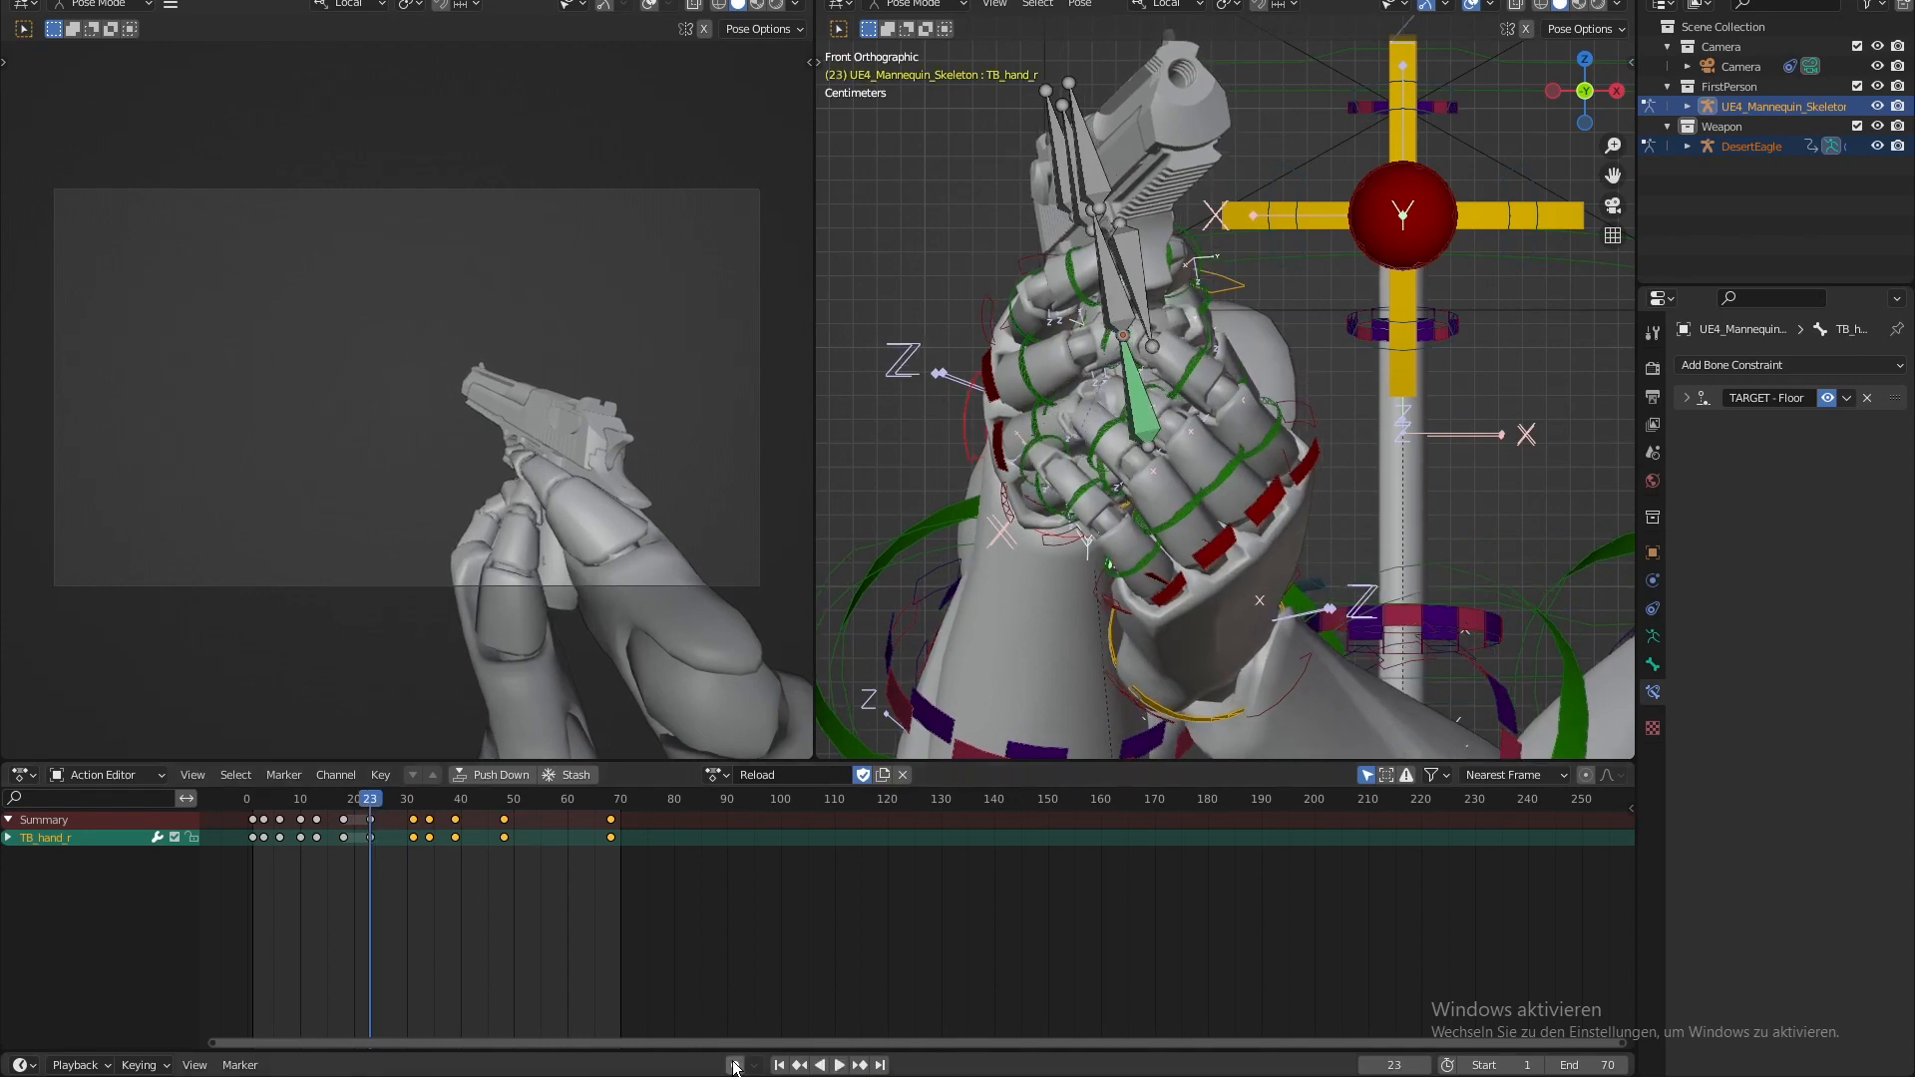
- With auto keying on, rotate TB_hand_r at frame 23 in the right side view to level the pistol, reposition it slightly, and preview the playback
{"action": "key", "text": "r"}
{"action": "left_click", "coordinate": [1446, 452]}
{"action": "key", "text": "KP_3"}
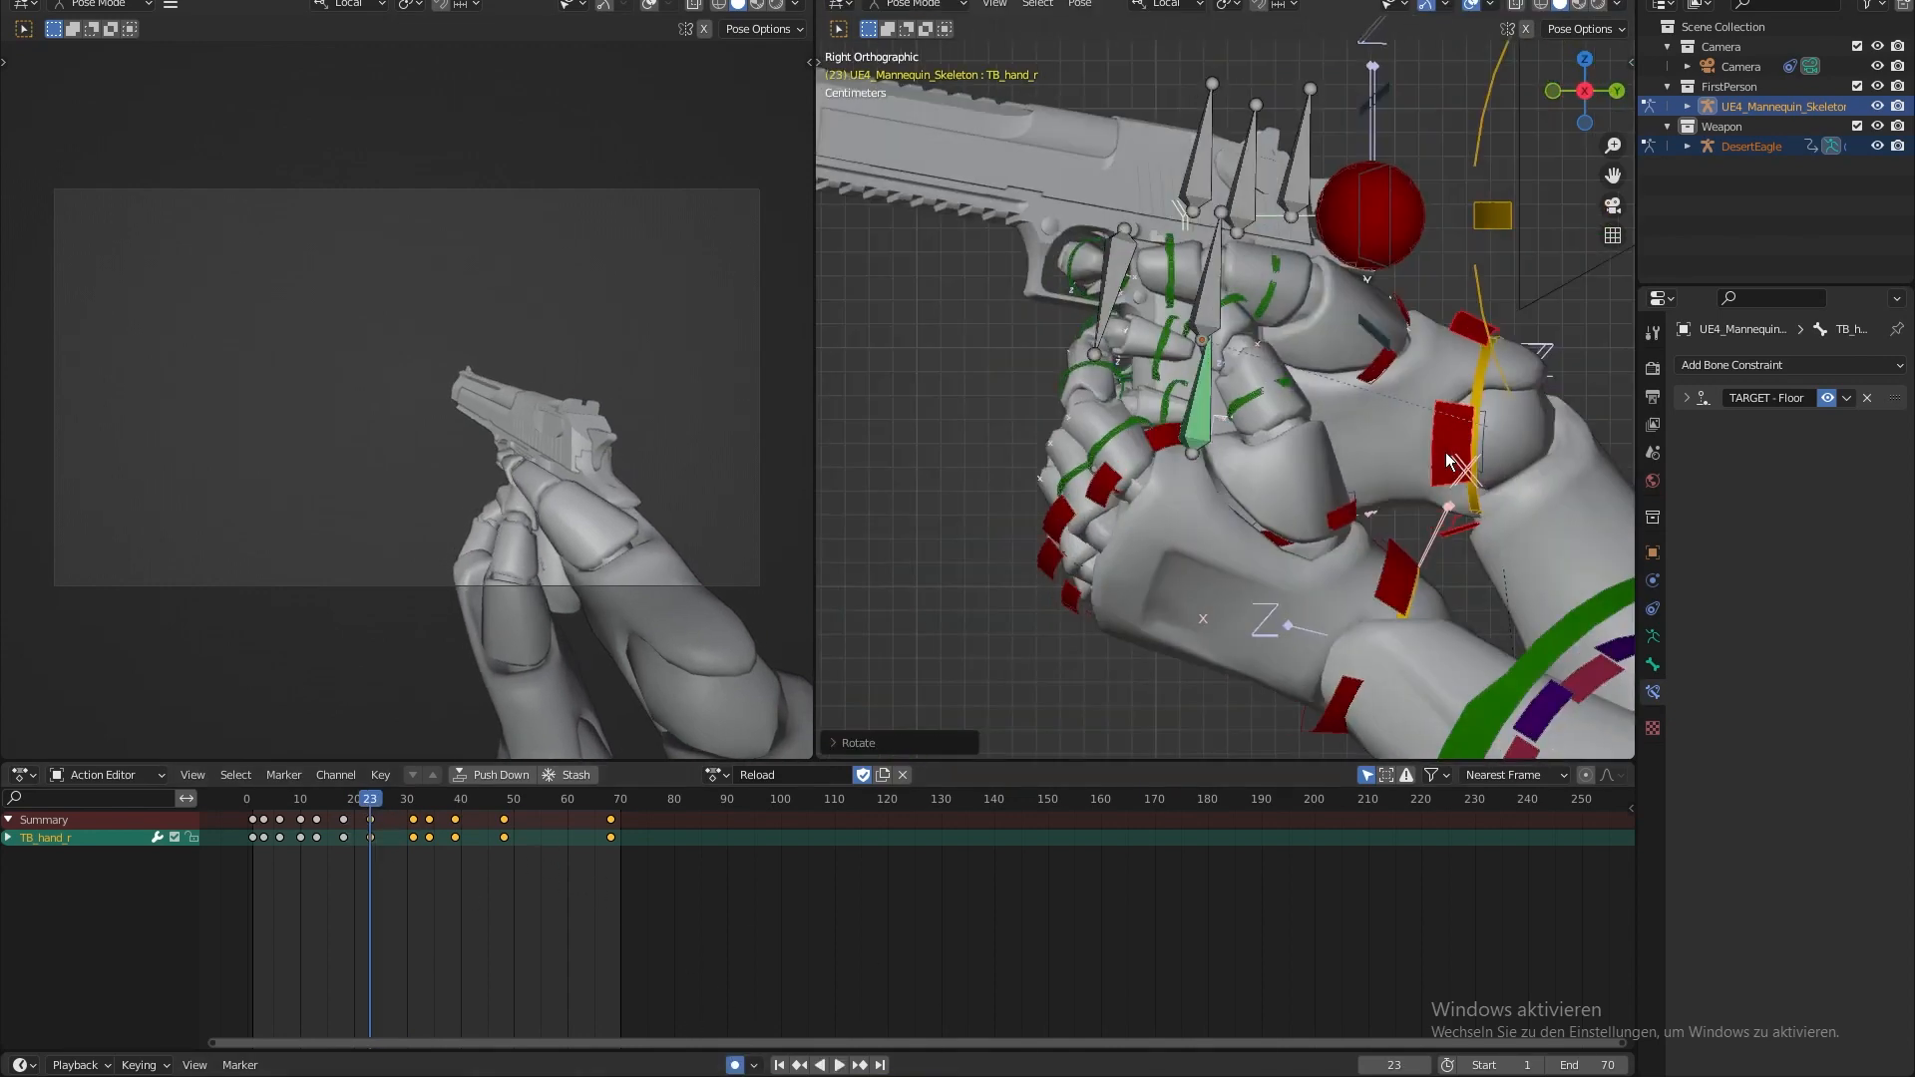
{"action": "key", "text": "r"}
{"action": "left_click", "coordinate": [1419, 270]}
{"action": "key", "text": "g"}
{"action": "left_click", "coordinate": [1422, 275]}
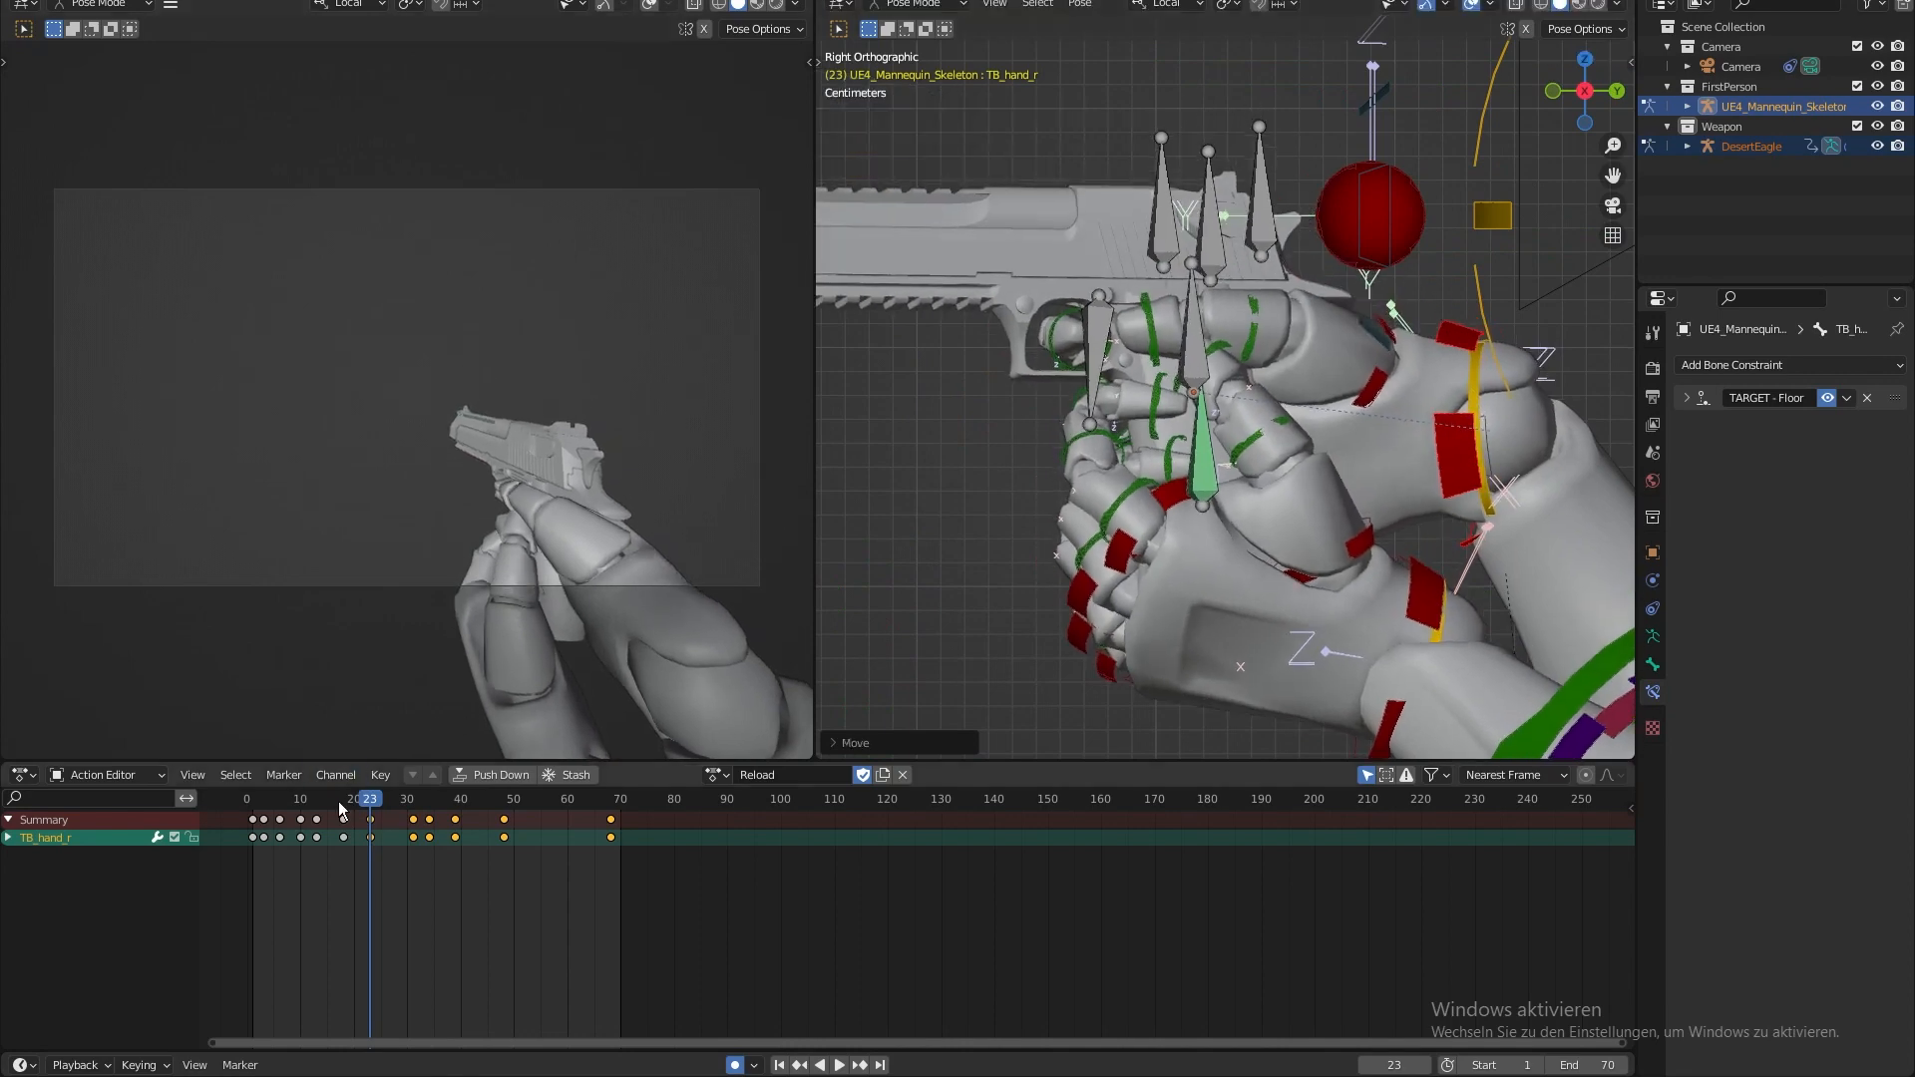
{"action": "key", "text": "space"}
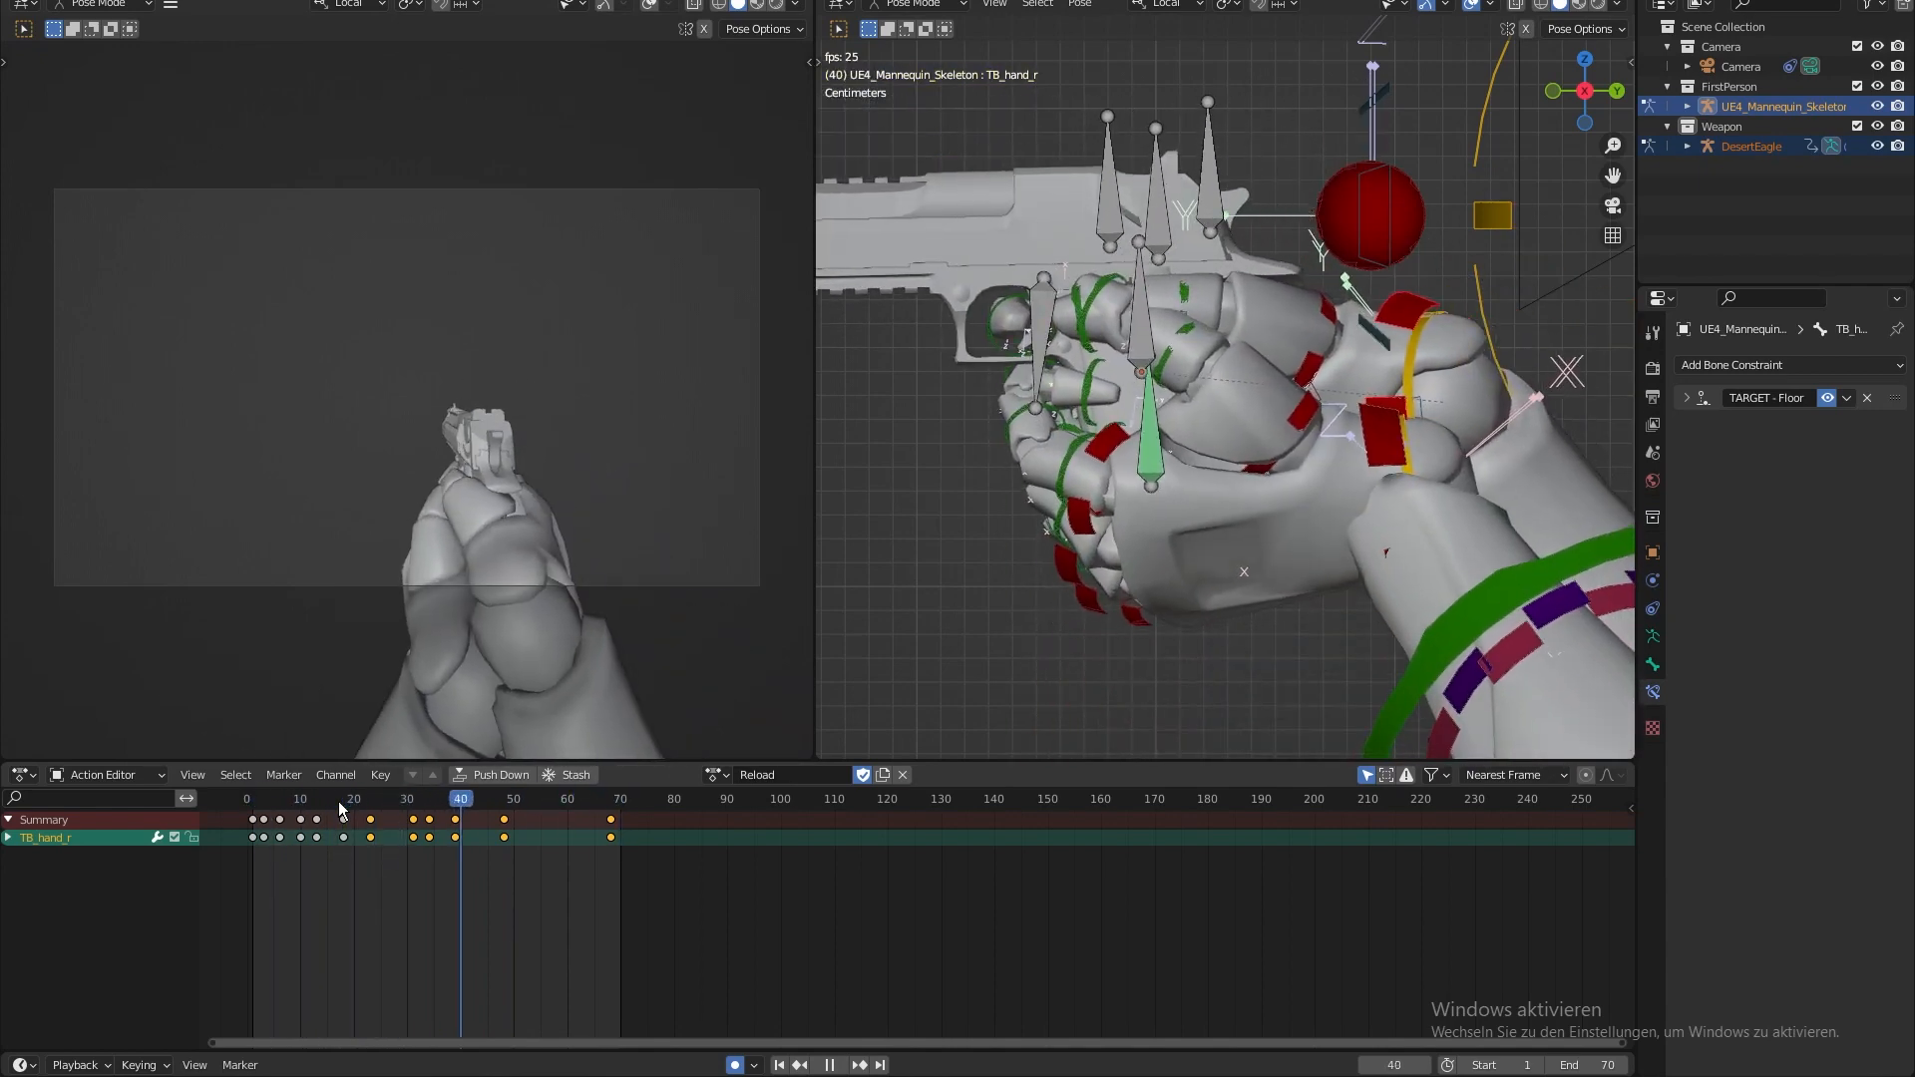
{"action": "key", "text": "space"}
- Export the reload action as Mr Mannequins FBX with prefix FP DesertEagle, and reimport FP_DesertEagle_Reload in Unreal Engine
{"action": "left_click", "coordinate": [47, 2]}
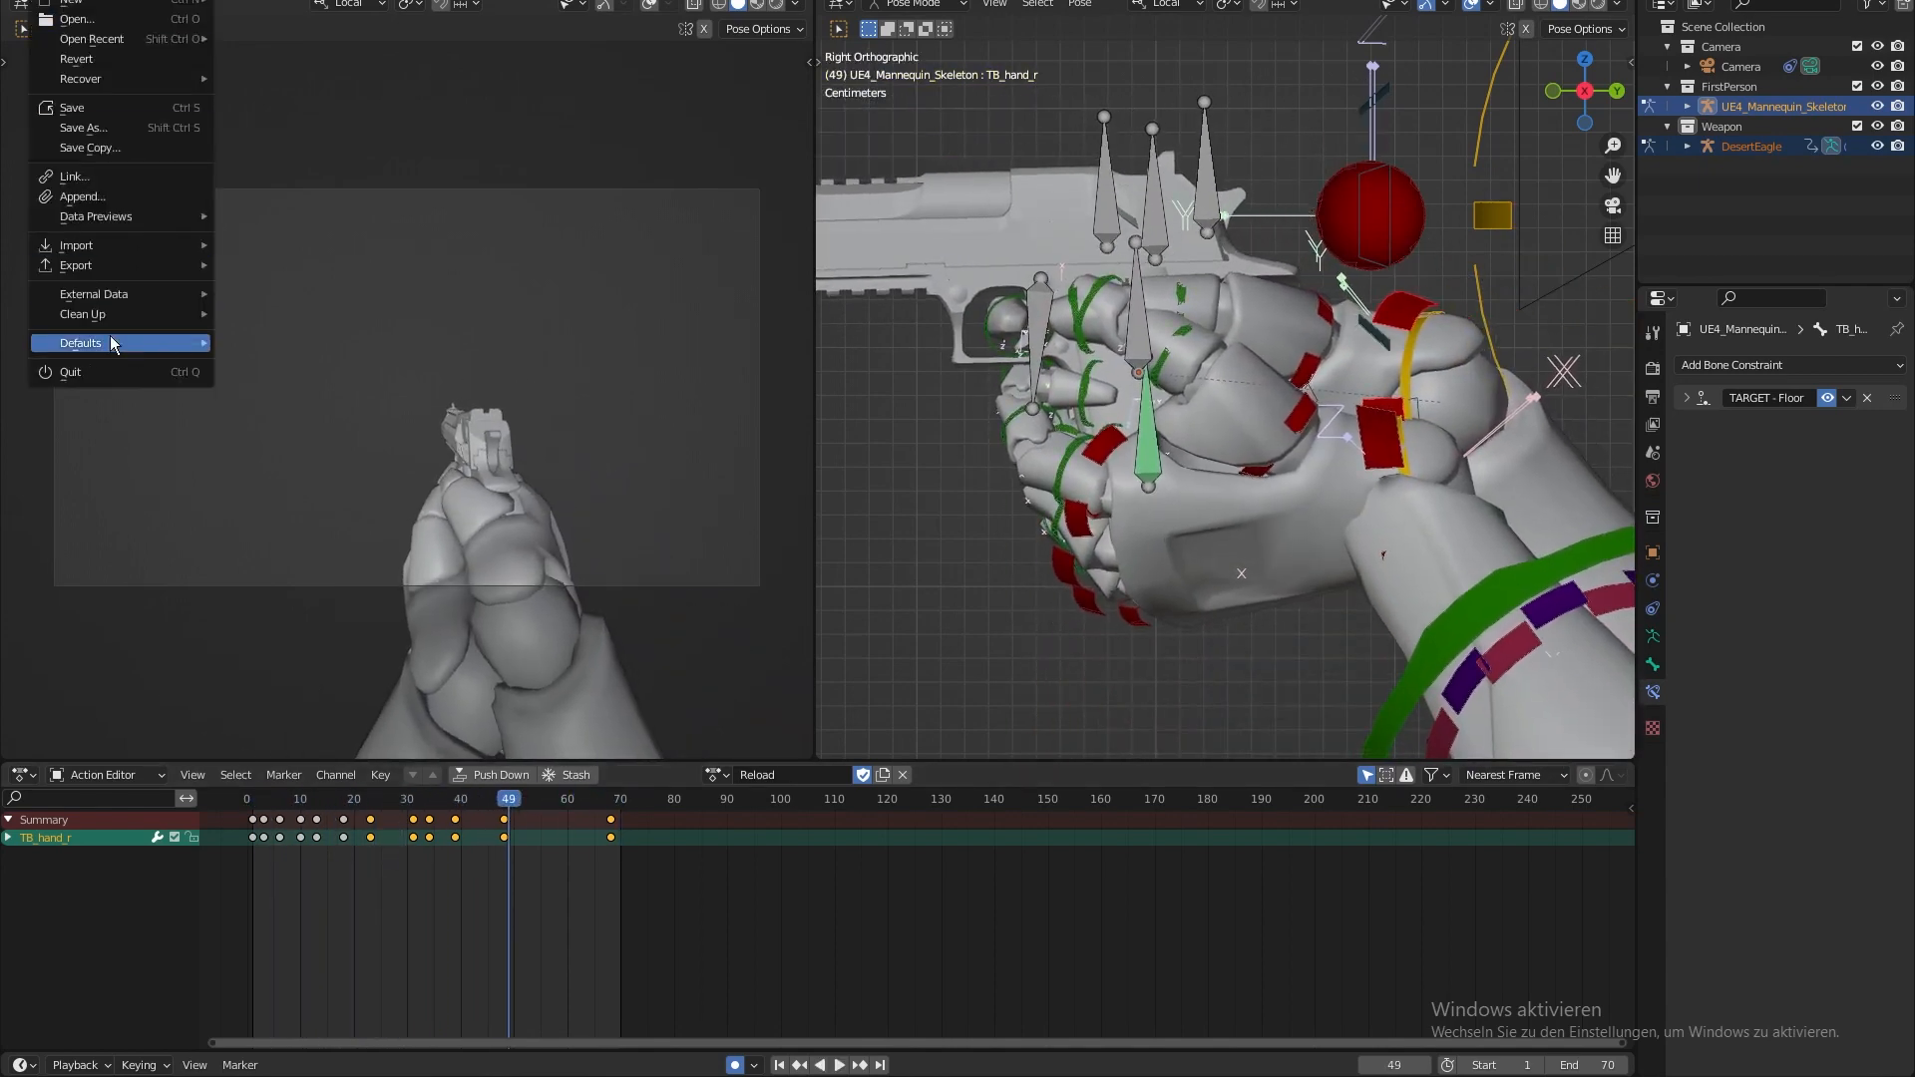
{"action": "mouse_move", "coordinate": [94, 270]}
{"action": "left_click", "coordinate": [375, 524]}
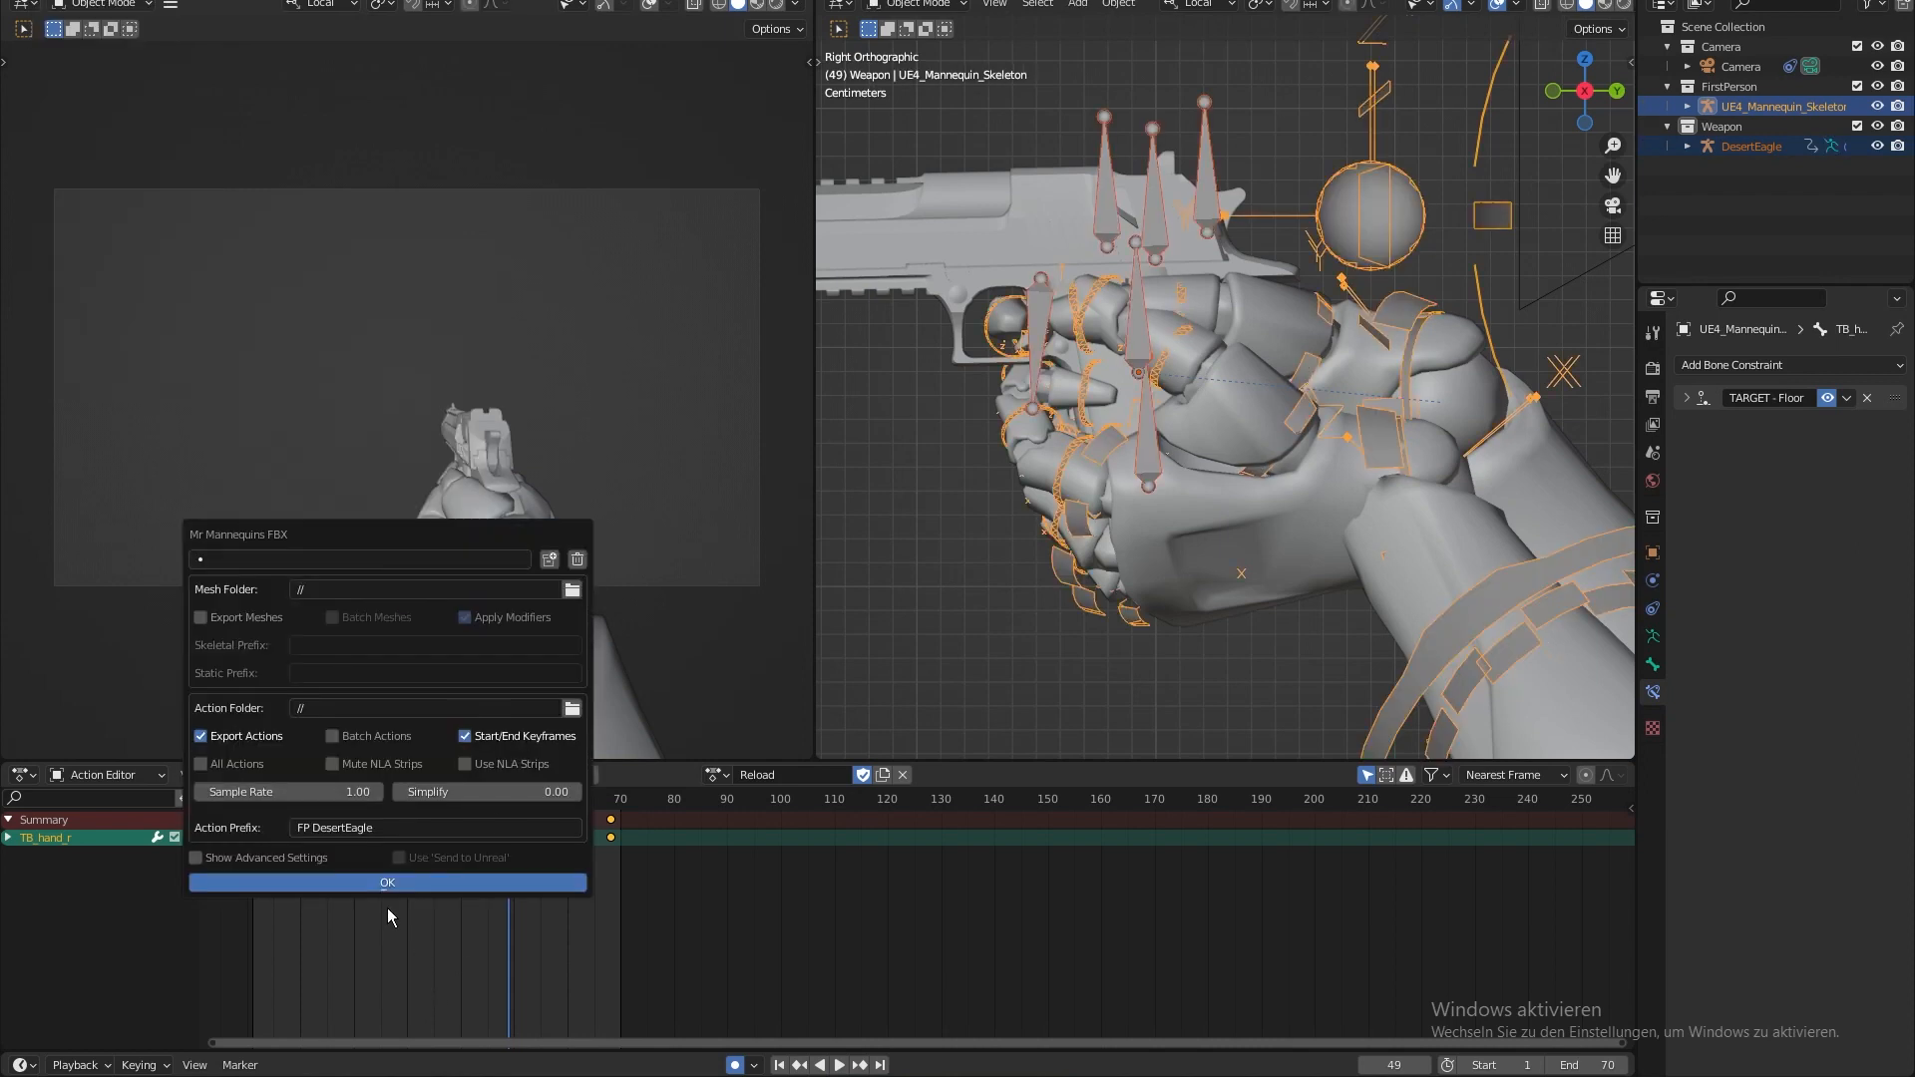
{"action": "left_click", "coordinate": [365, 883]}
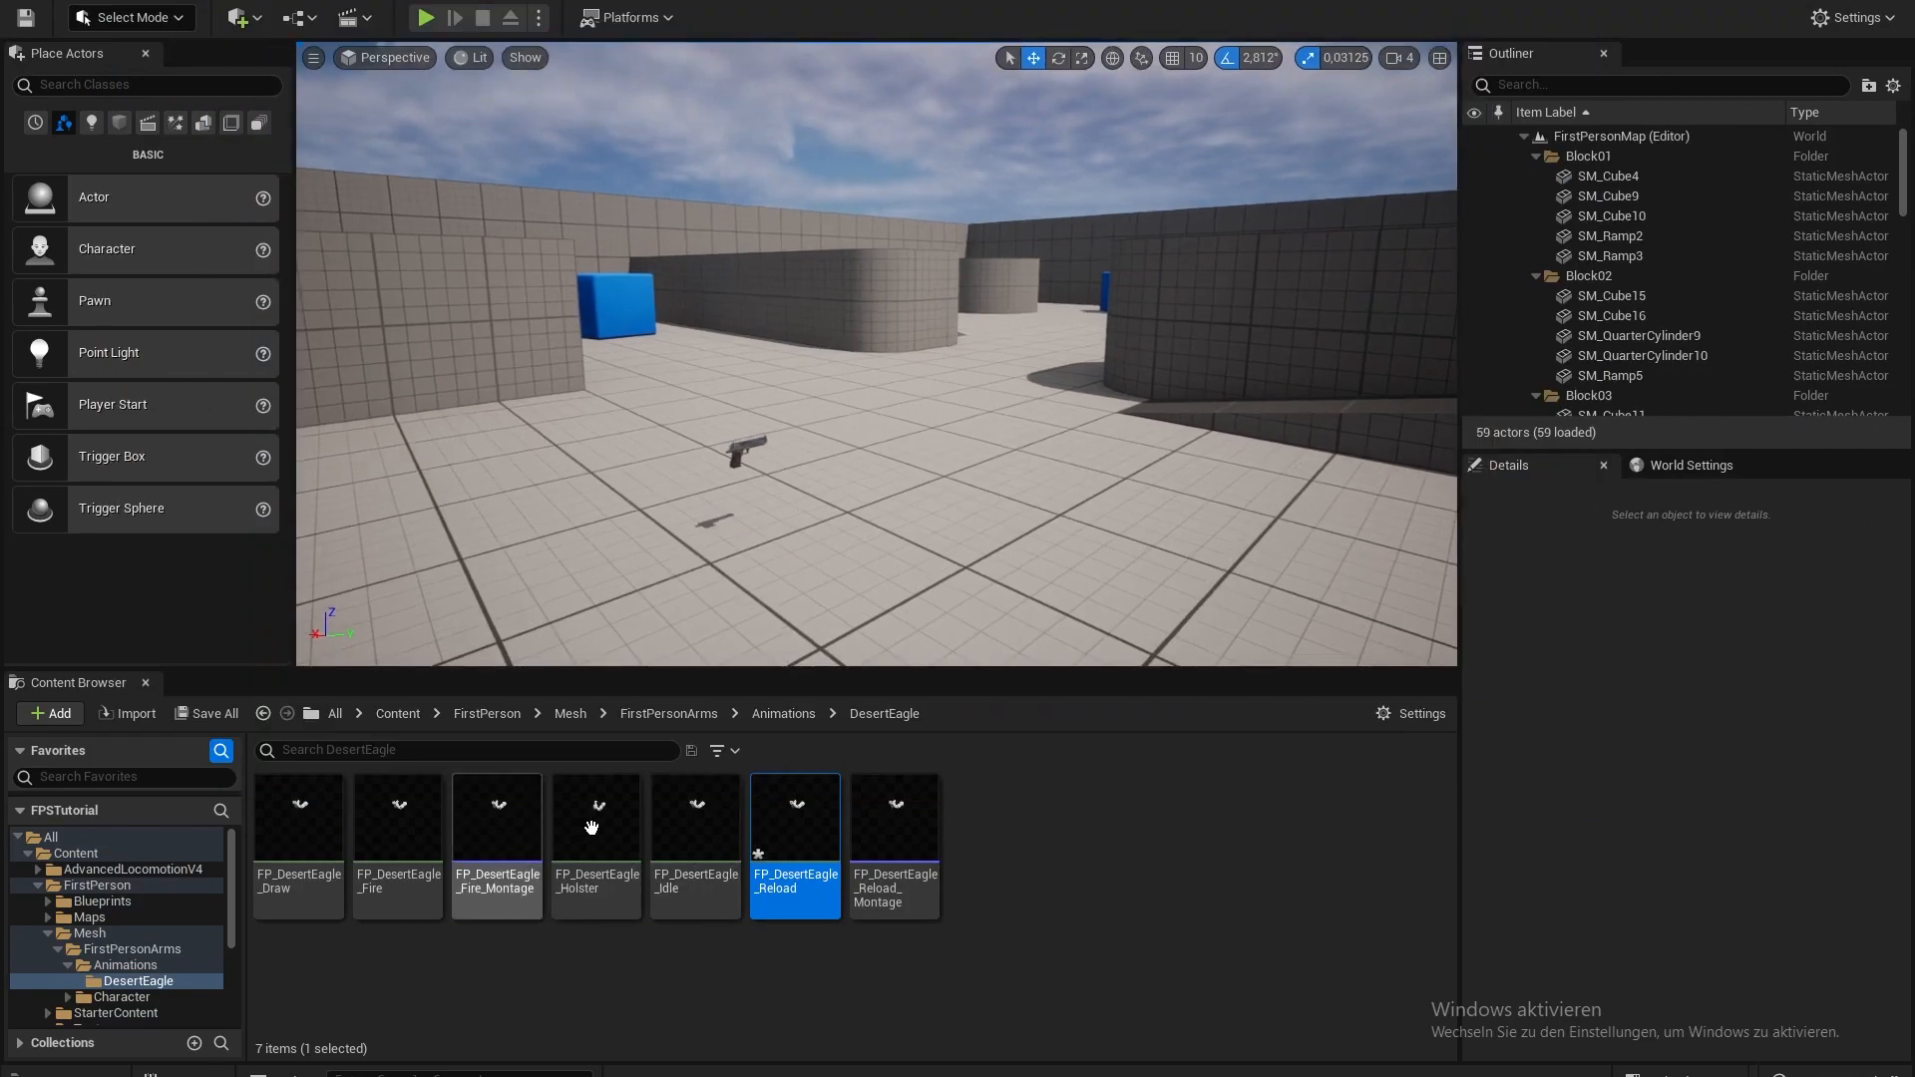
{"action": "right_click", "coordinate": [795, 838]}
{"action": "left_click", "coordinate": [858, 303]}
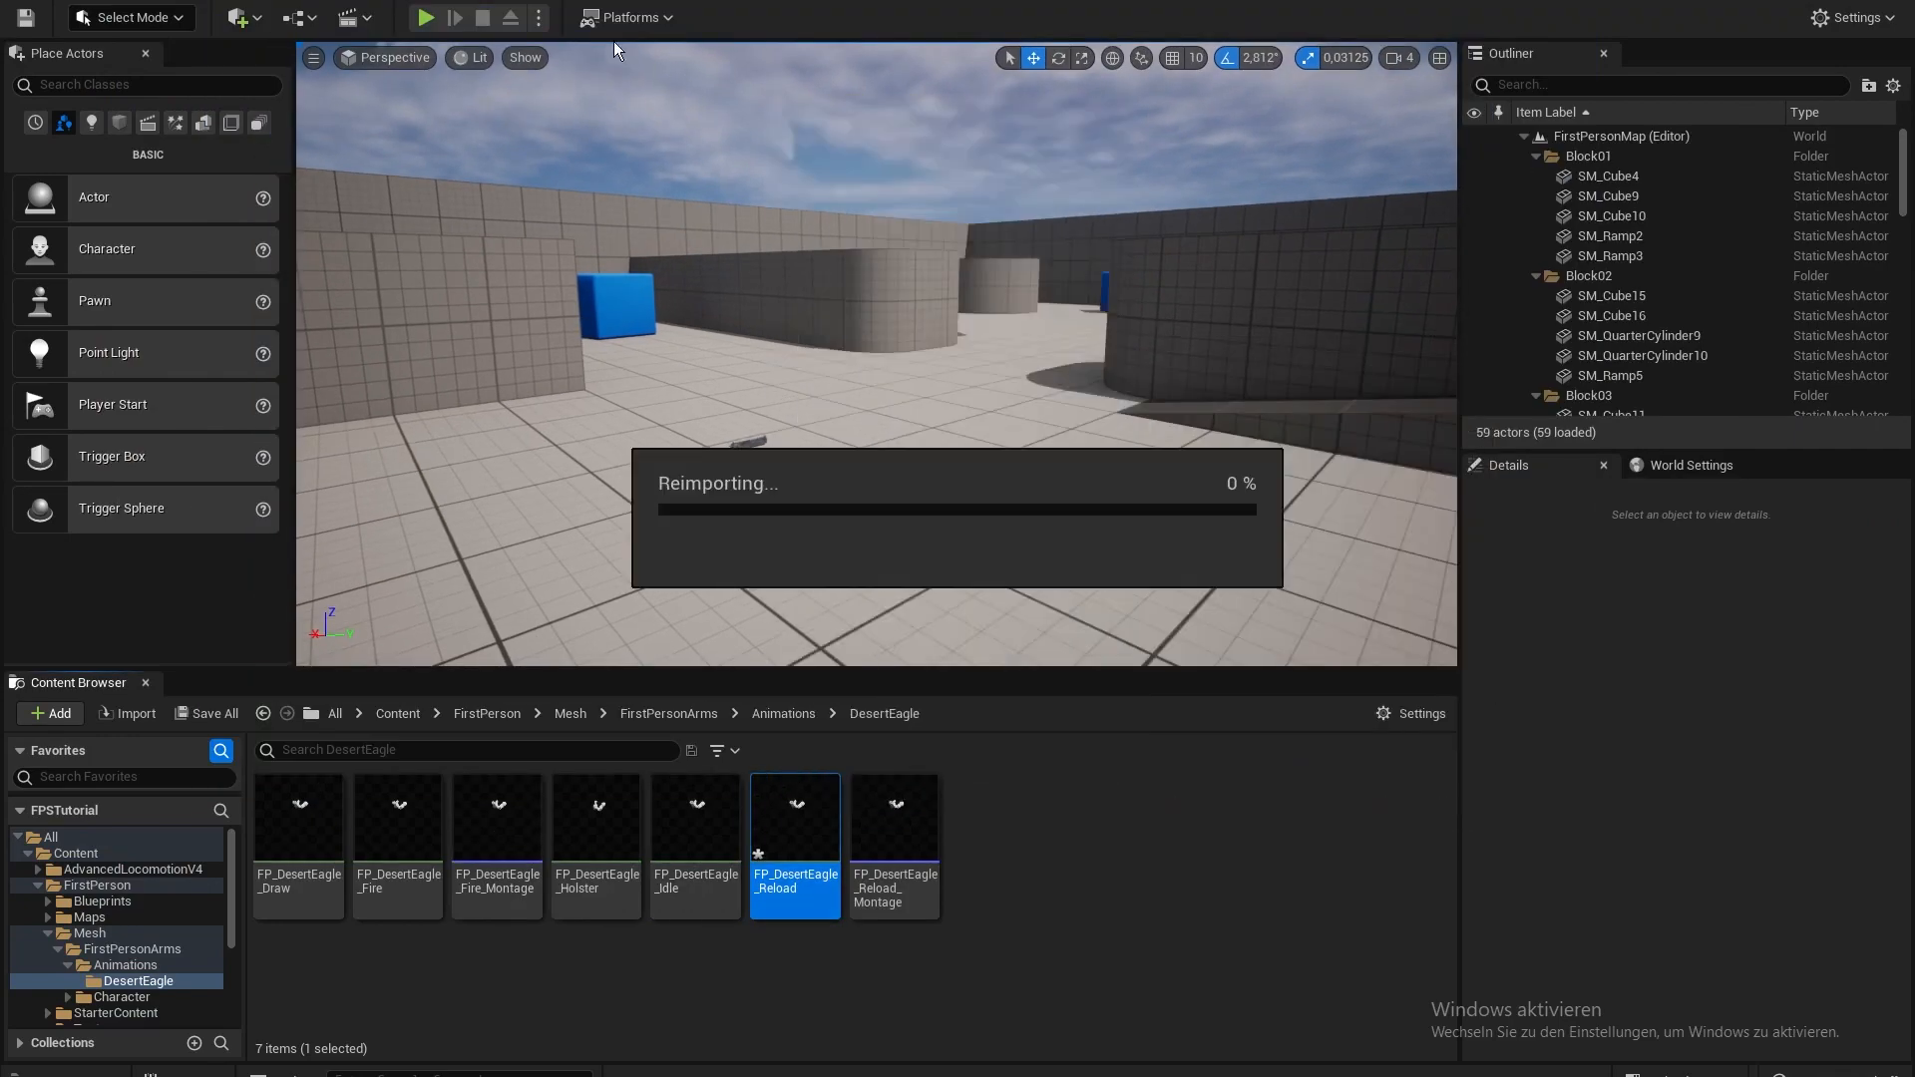
- Play the level, trigger the Desert Eagle reload several times and fire a shot to check the animation, and end the session
{"action": "left_click", "coordinate": [425, 20]}
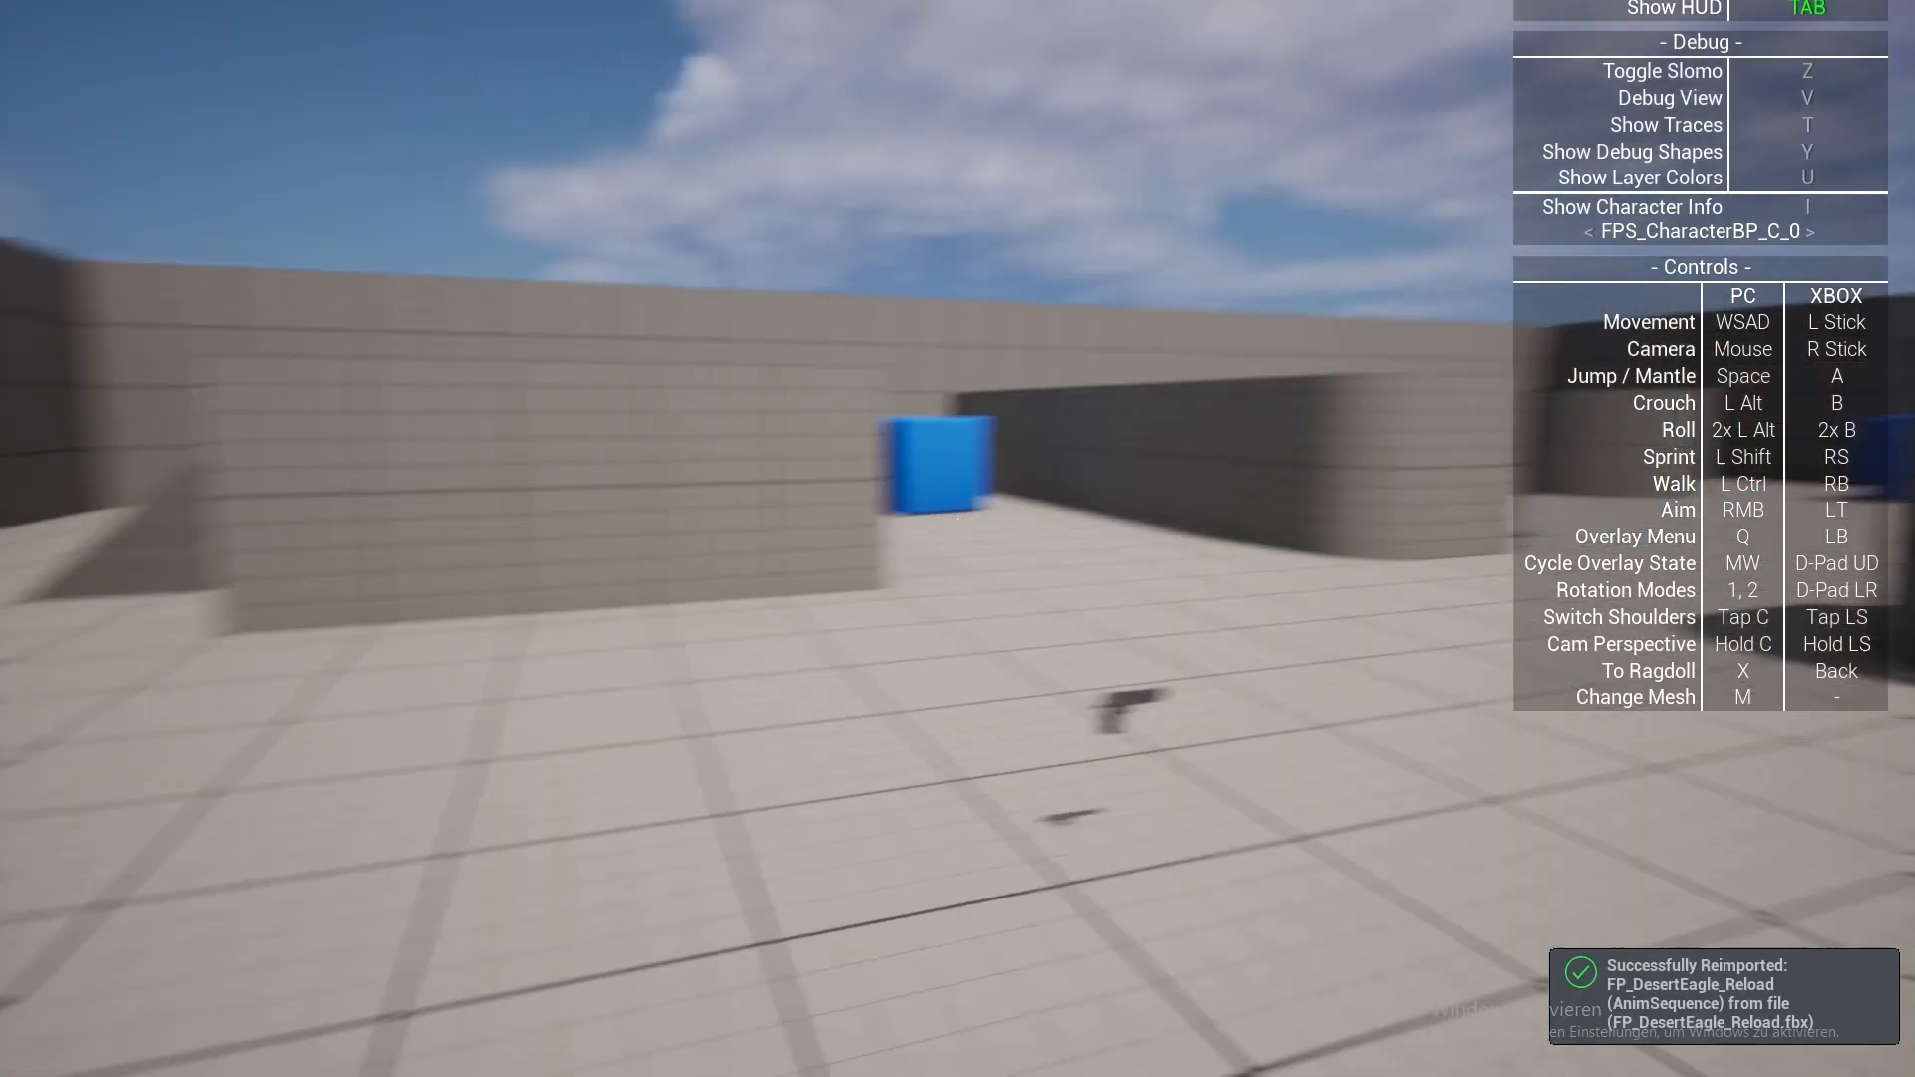
{"action": "key", "text": "r"}
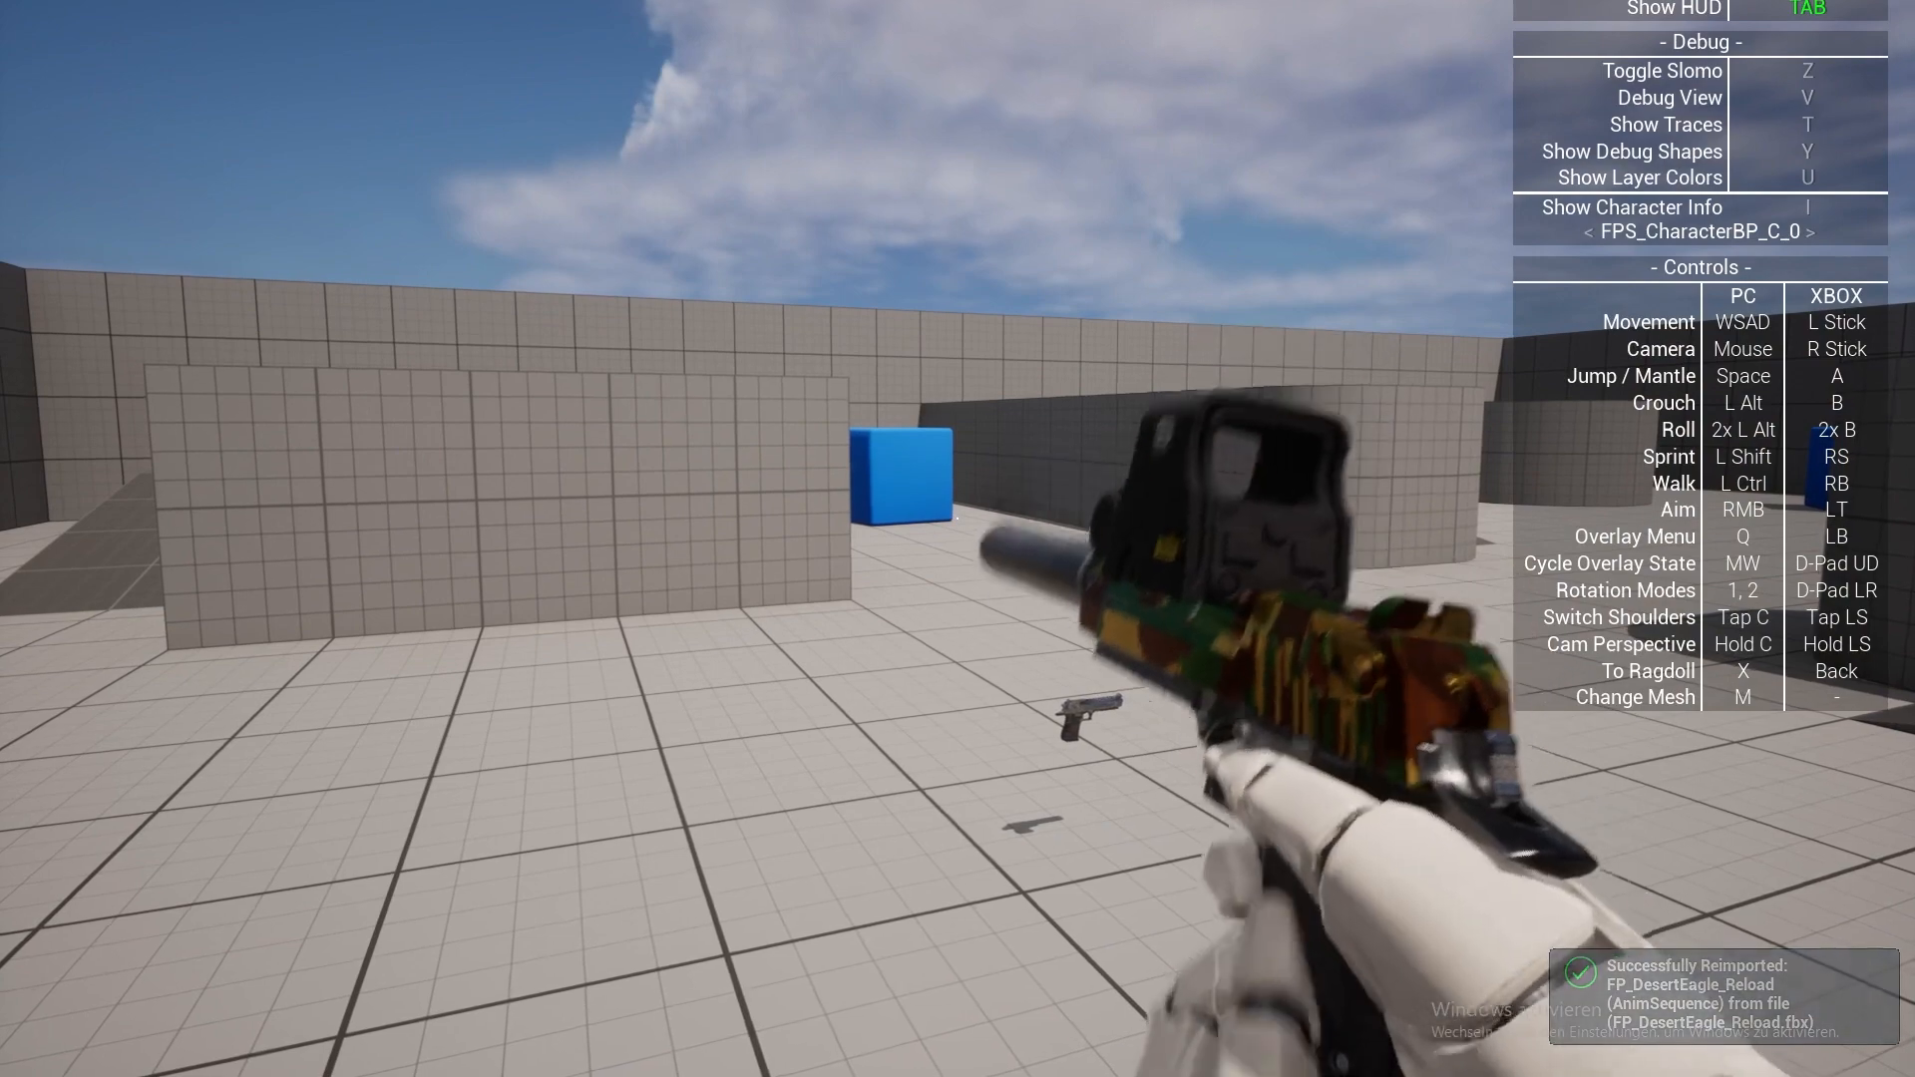
{"action": "key", "text": "r"}
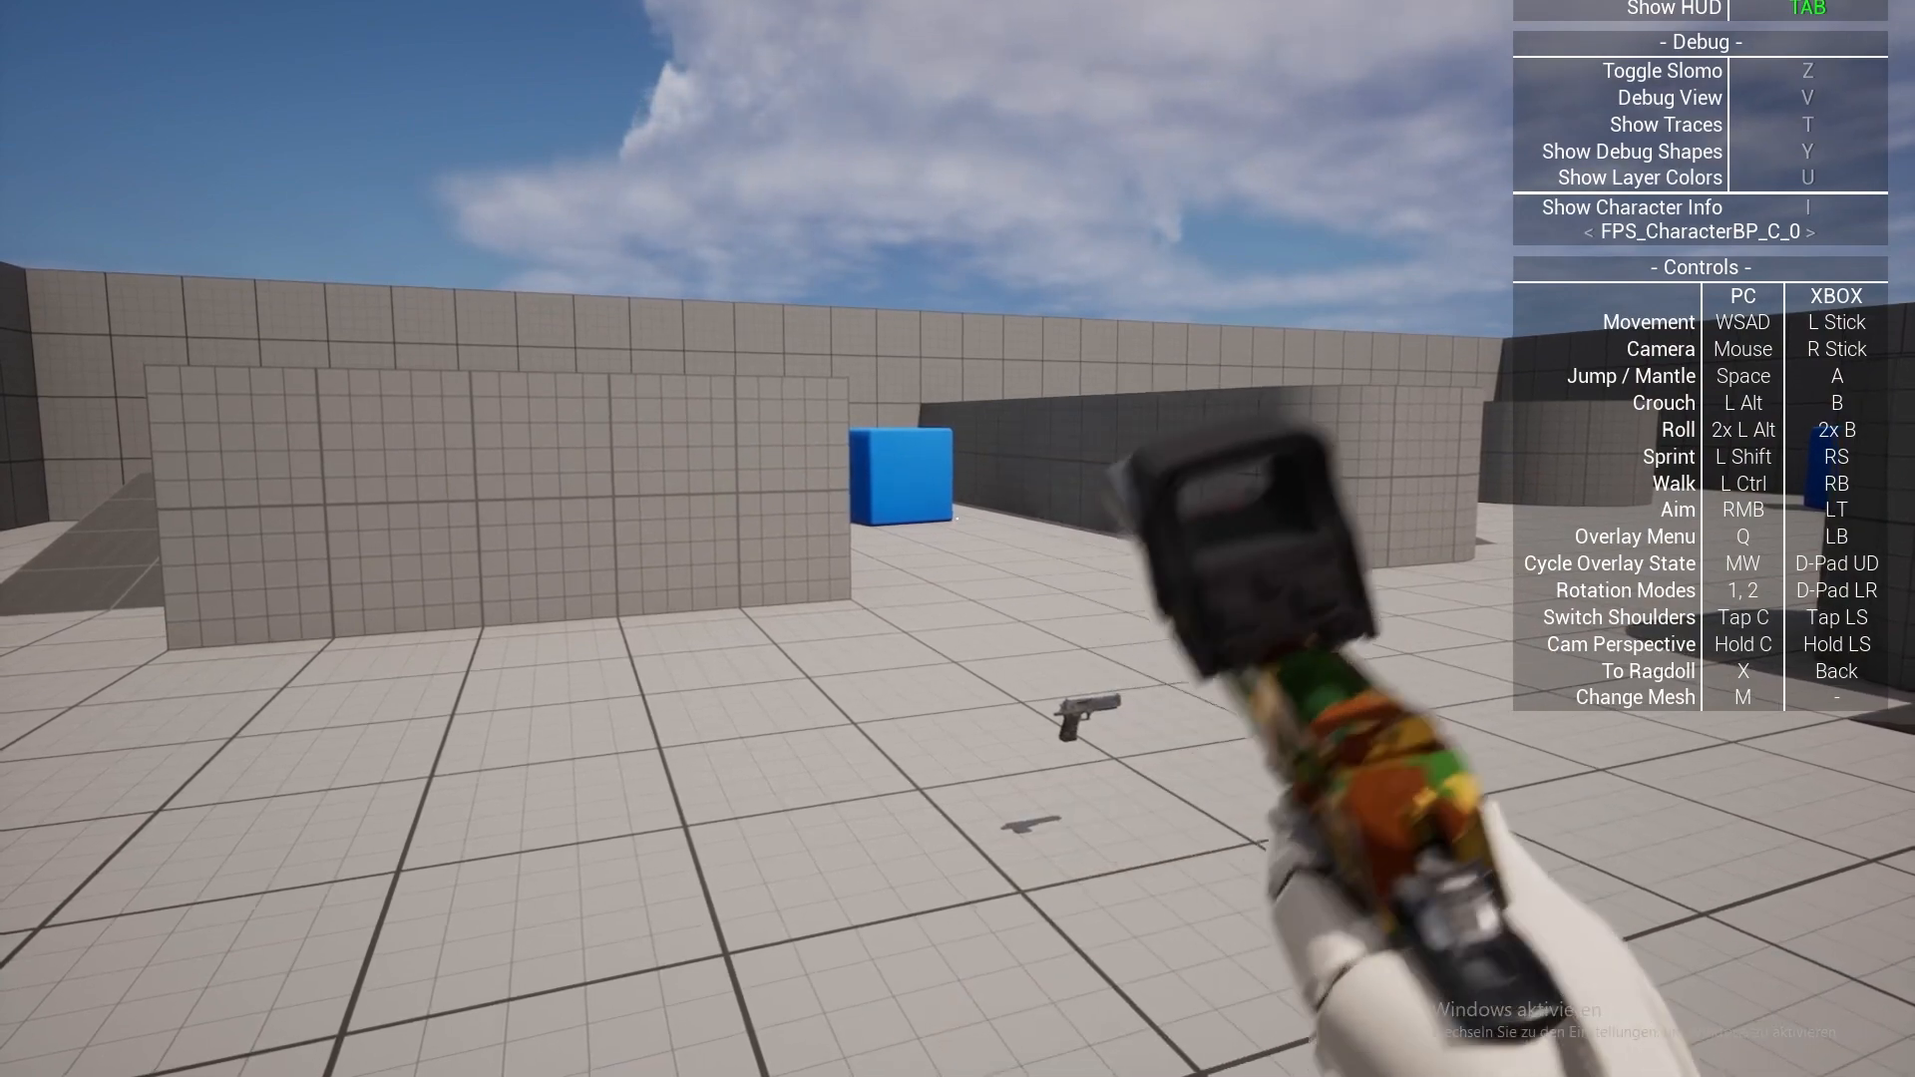
{"action": "key", "text": "r"}
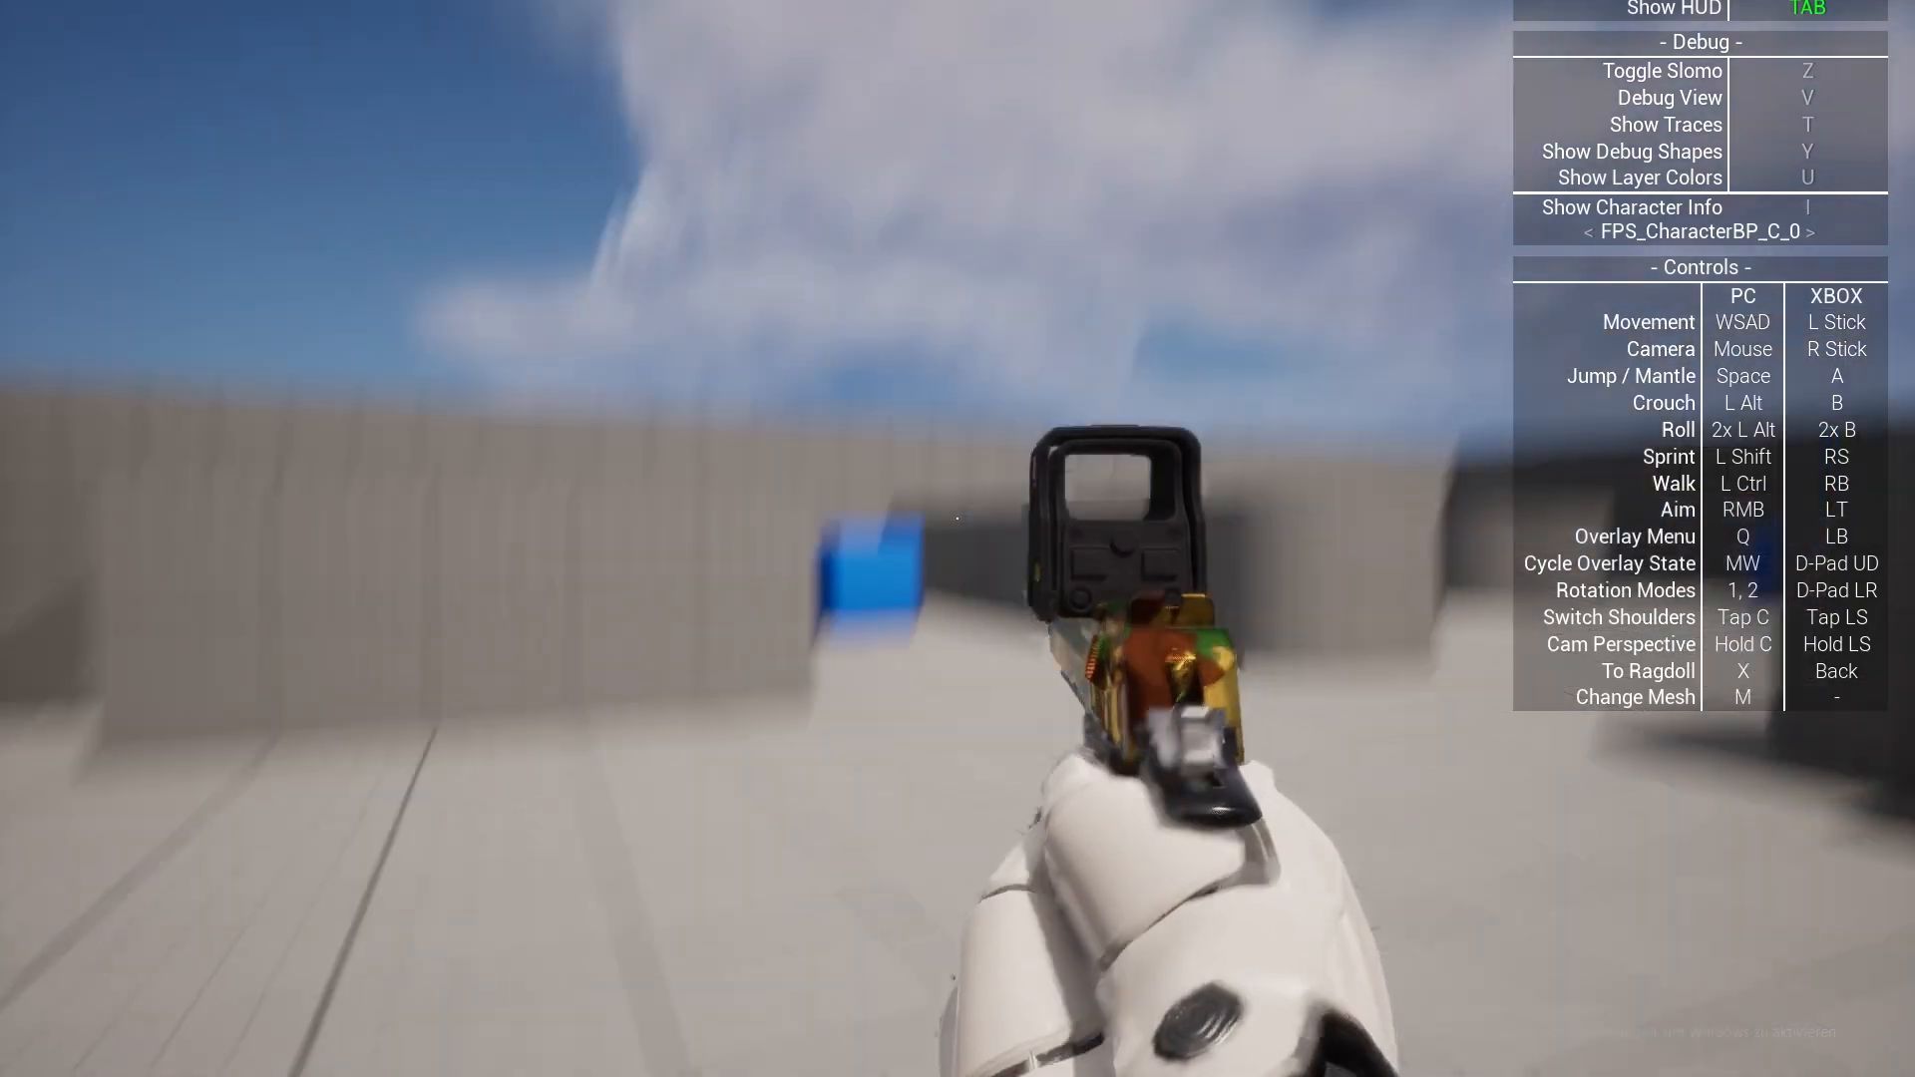
{"action": "left_click", "coordinate": [956, 517]}
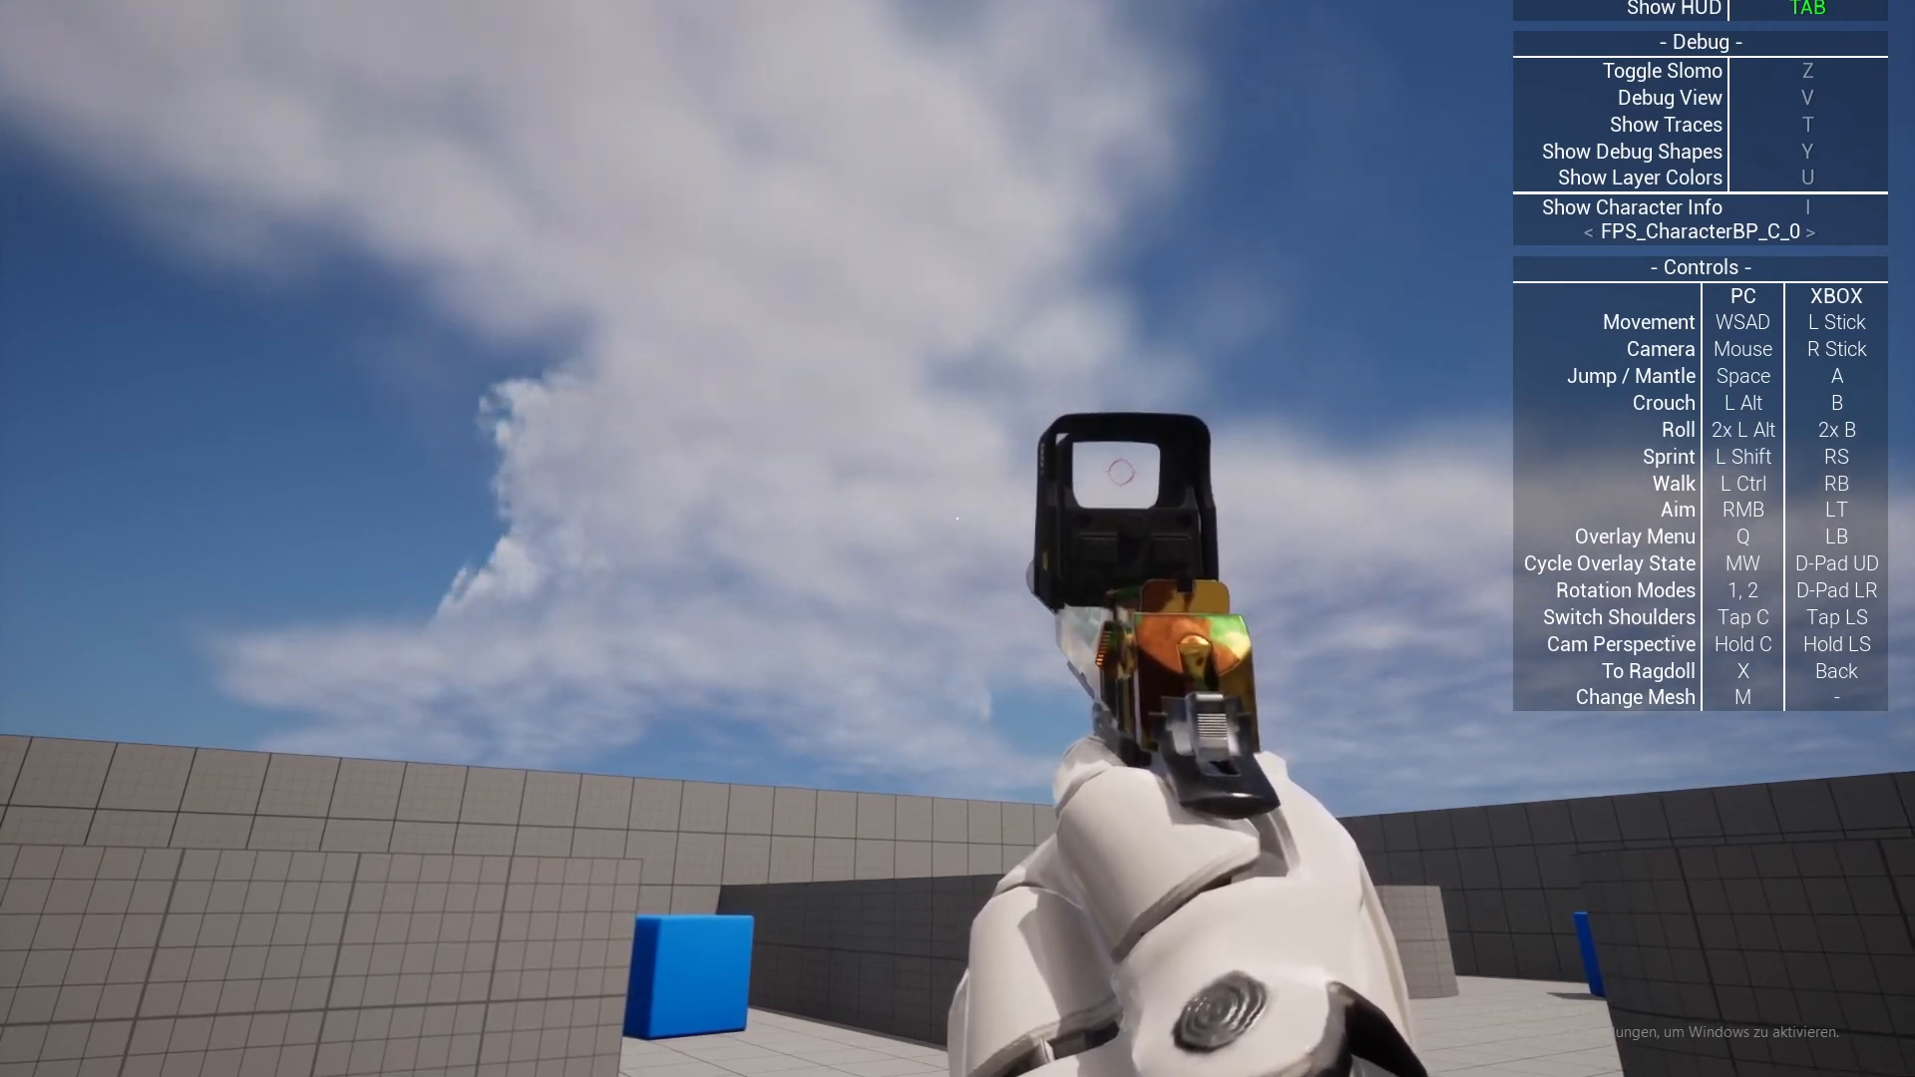
{"action": "key", "text": "r"}
{"action": "key", "text": "Escape"}
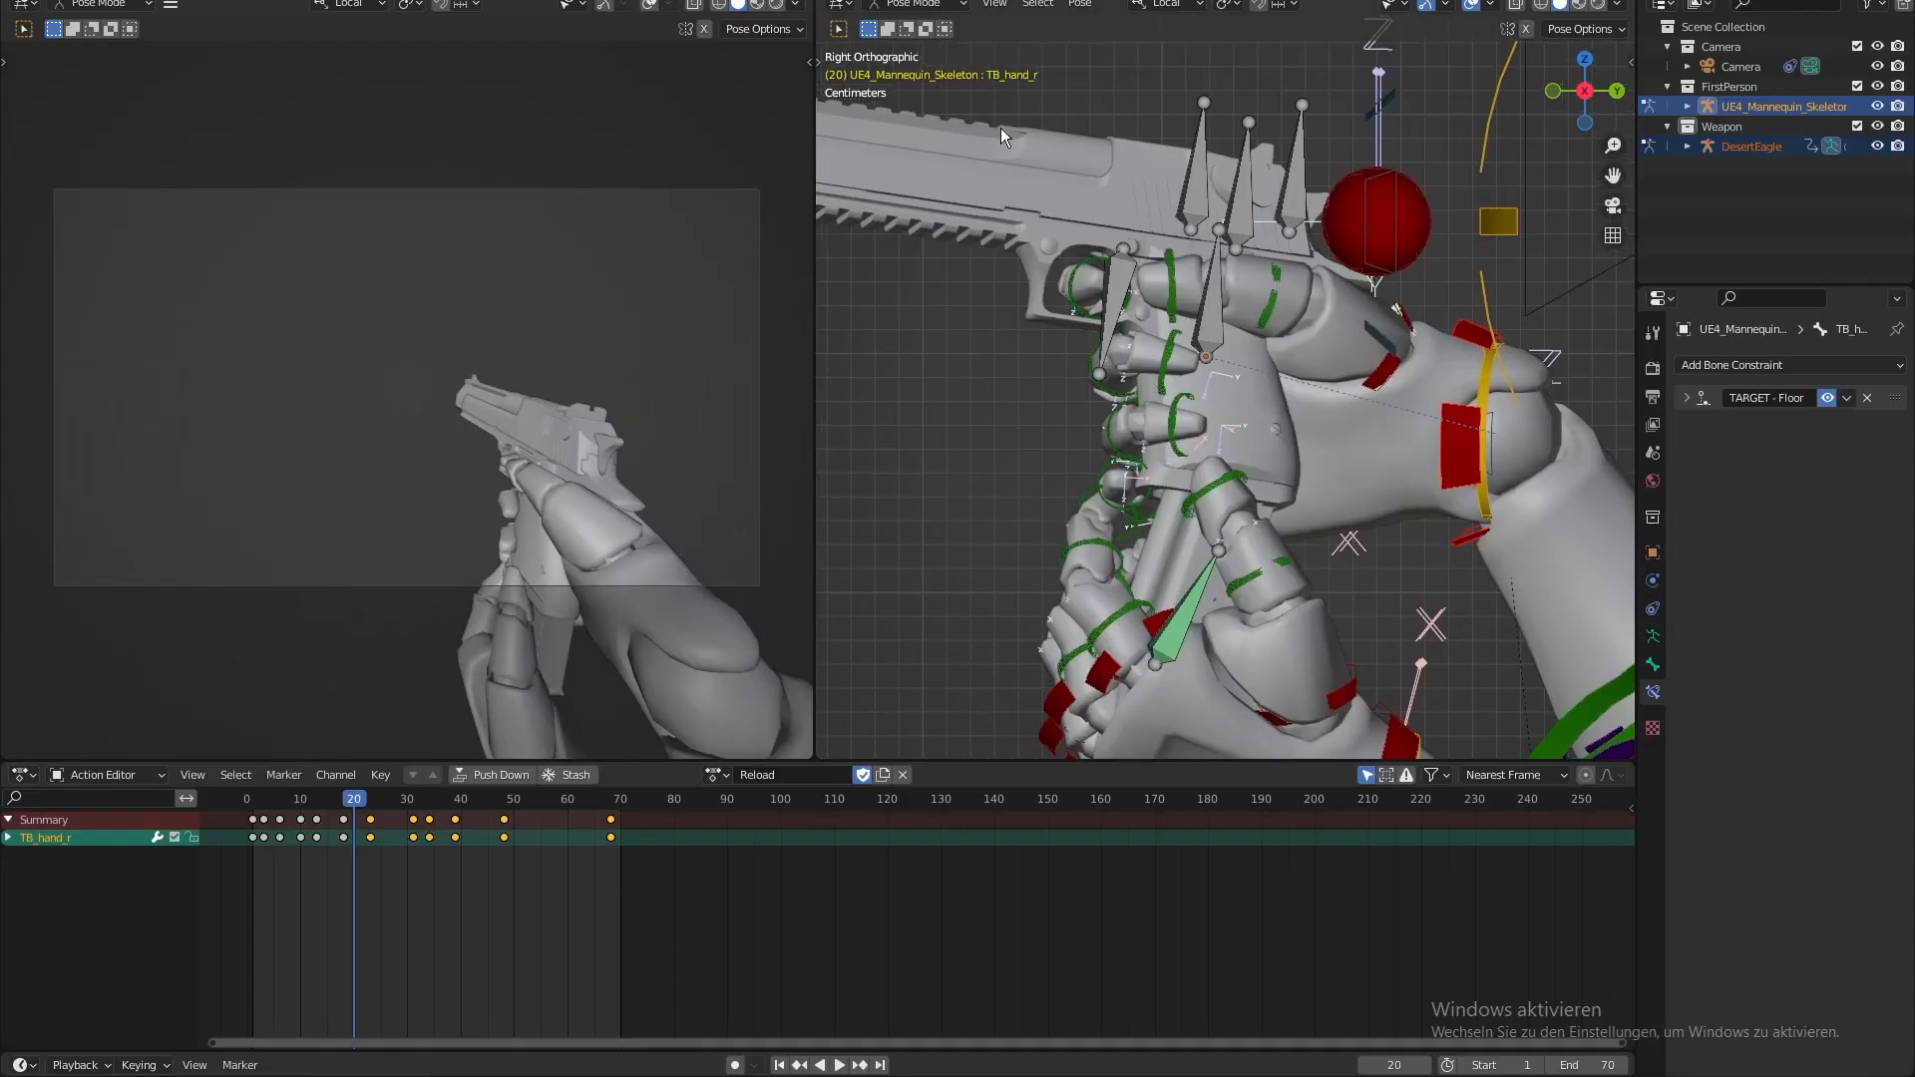
- Back in Blender, switch to Object Mode, select the DesertEagle armature and assign it the Reload action
{"action": "left_click", "coordinate": [925, 5]}
{"action": "left_click", "coordinate": [927, 24]}
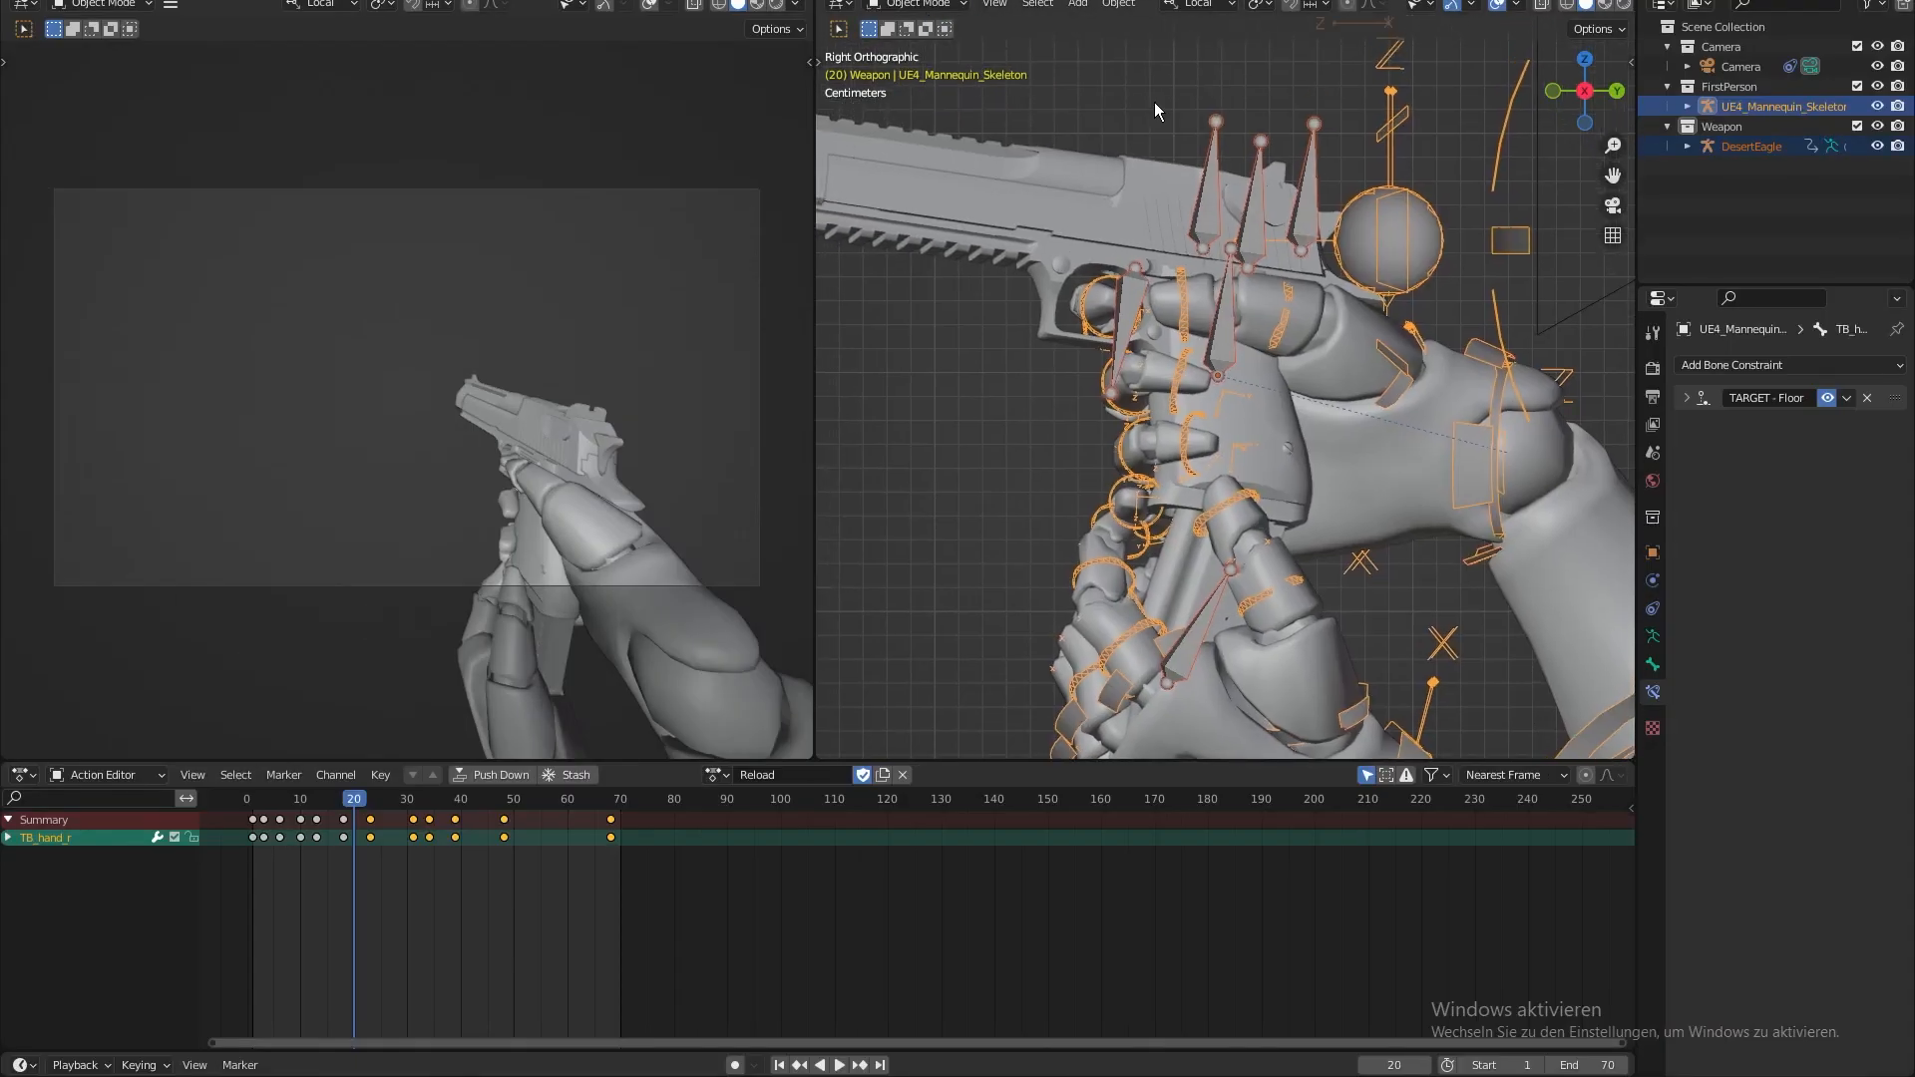
{"action": "left_click", "coordinate": [1223, 148]}
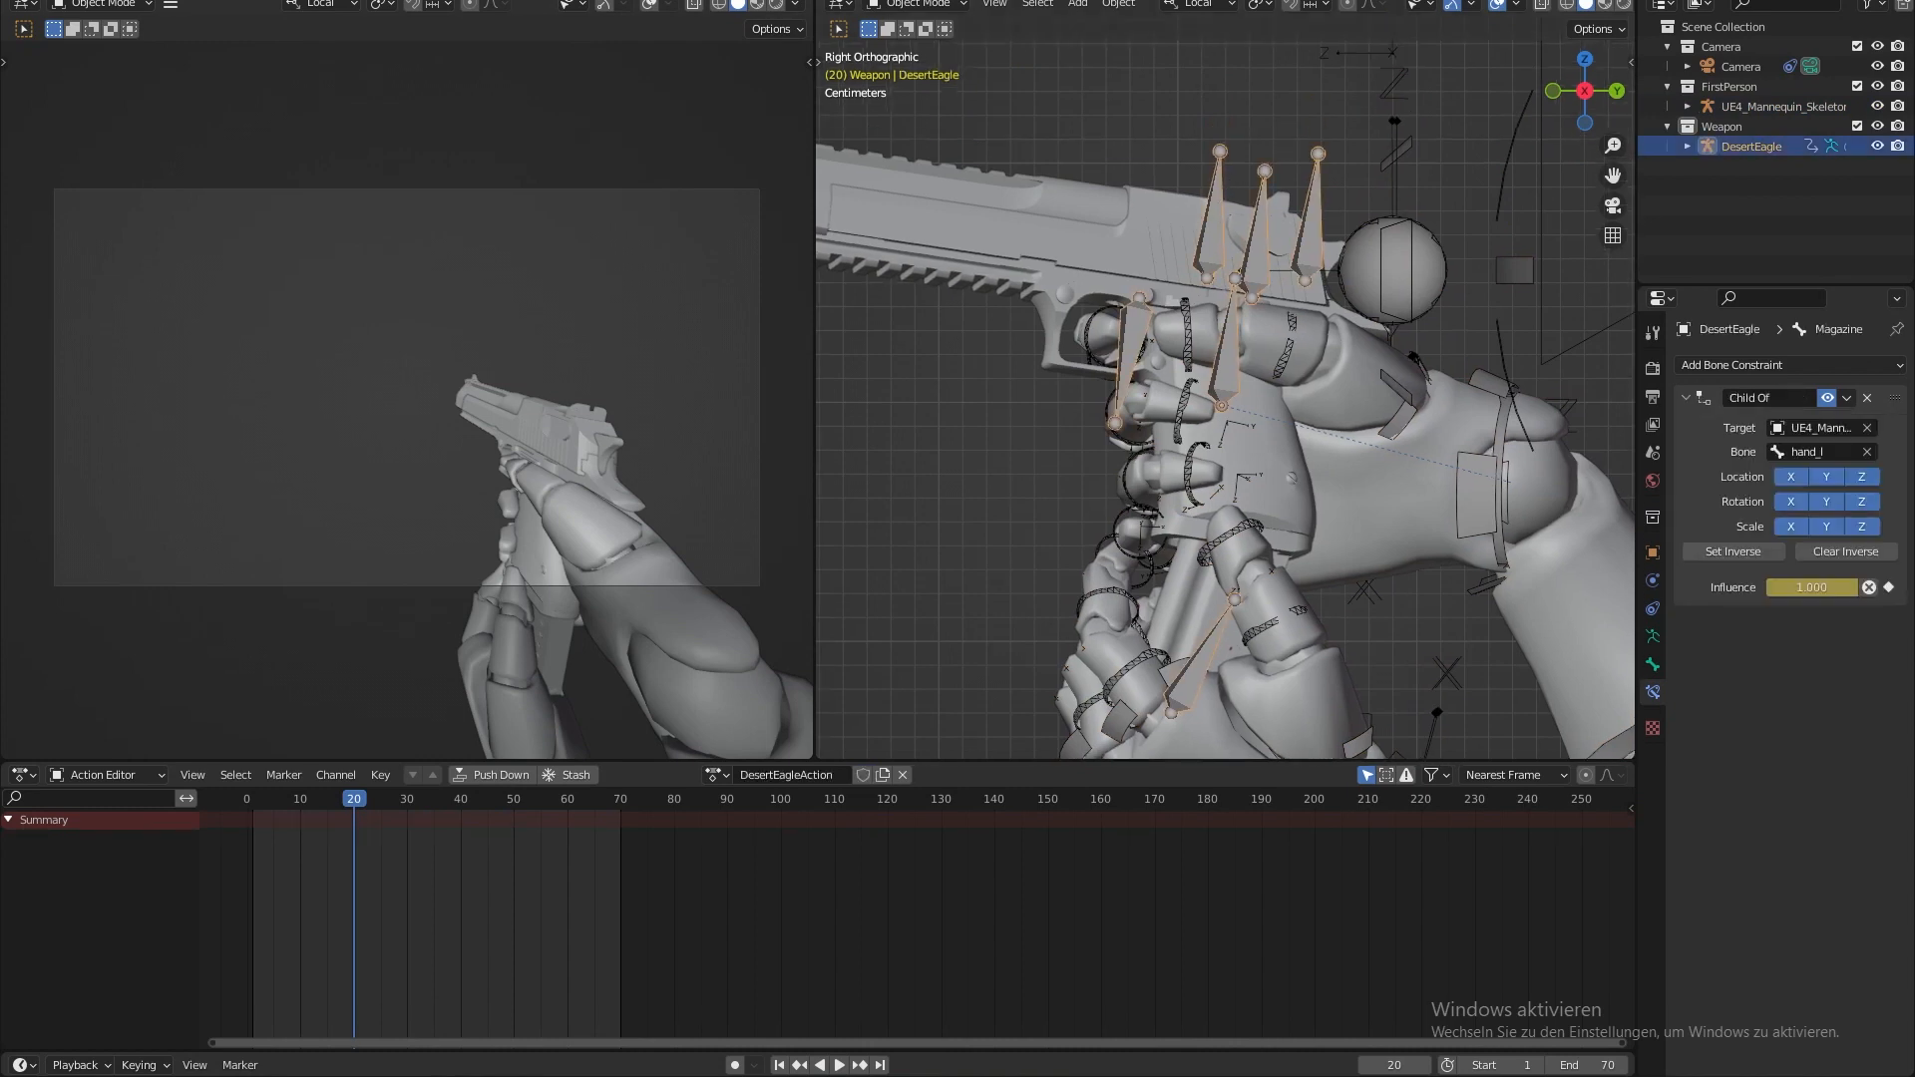
{"action": "left_click", "coordinate": [731, 774]}
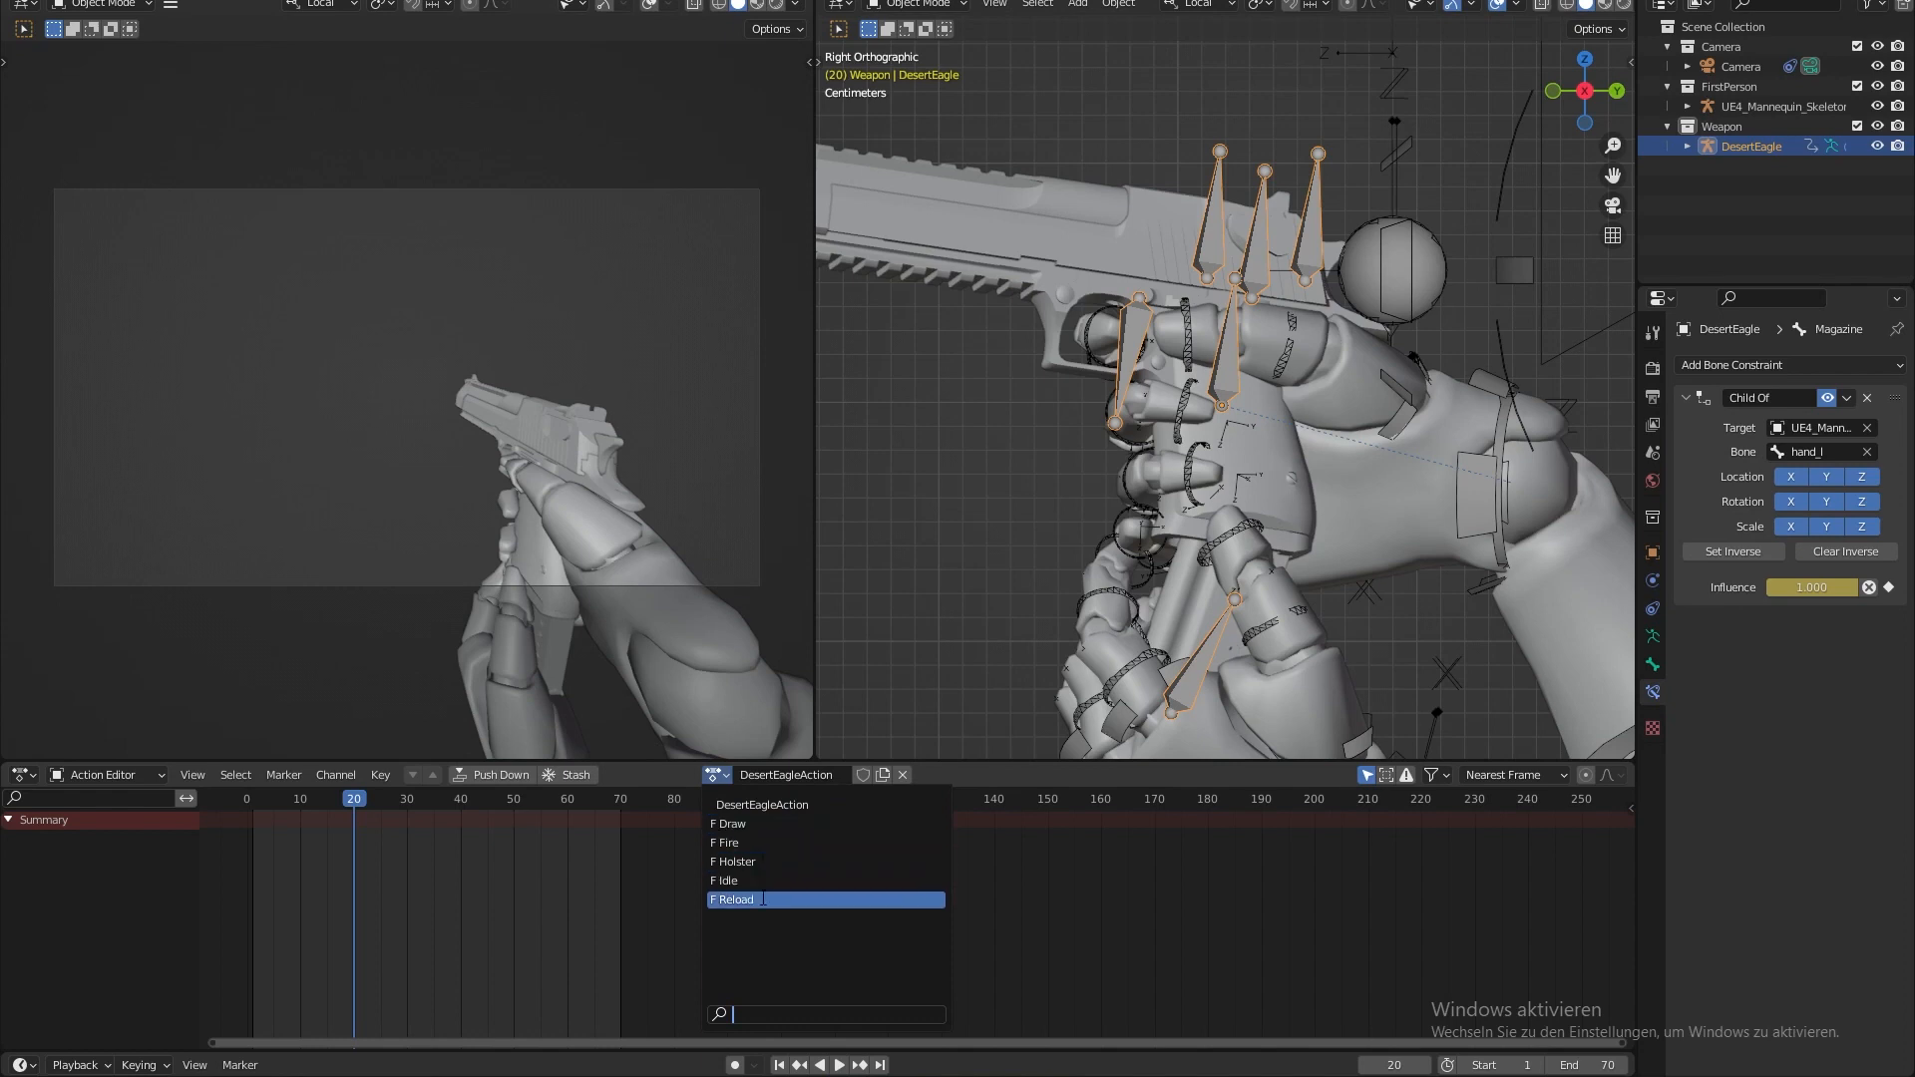
{"action": "left_click", "coordinate": [763, 900]}
{"action": "middle_click_drag", "start_coordinate": [948, 541], "coordinate": [957, 510], "text": "shift"}
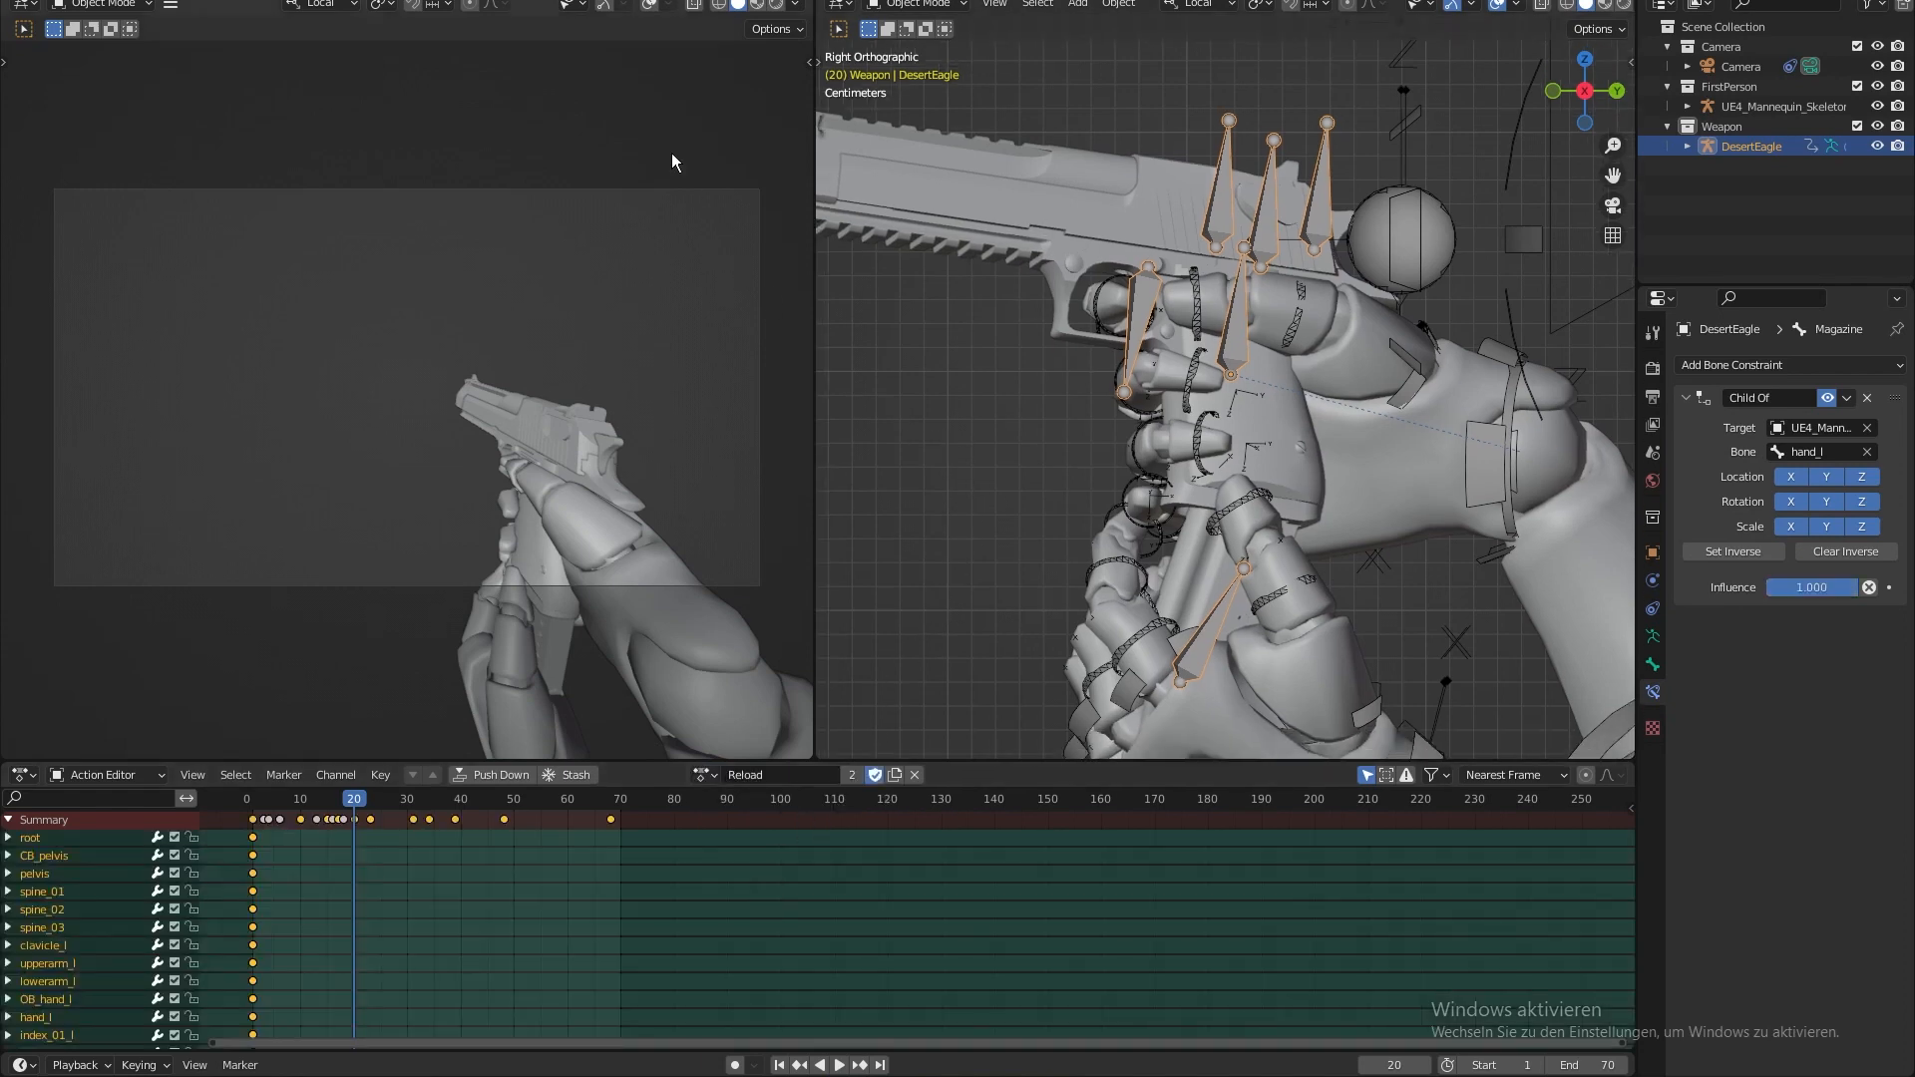
- Start an FBX export into the FPSTutorial\Weapon\DesertEagle folder and name the file DesertEagle_Reload_Anim.fbx
{"action": "left_click", "coordinate": [45, 2]}
{"action": "left_click", "coordinate": [45, 2]}
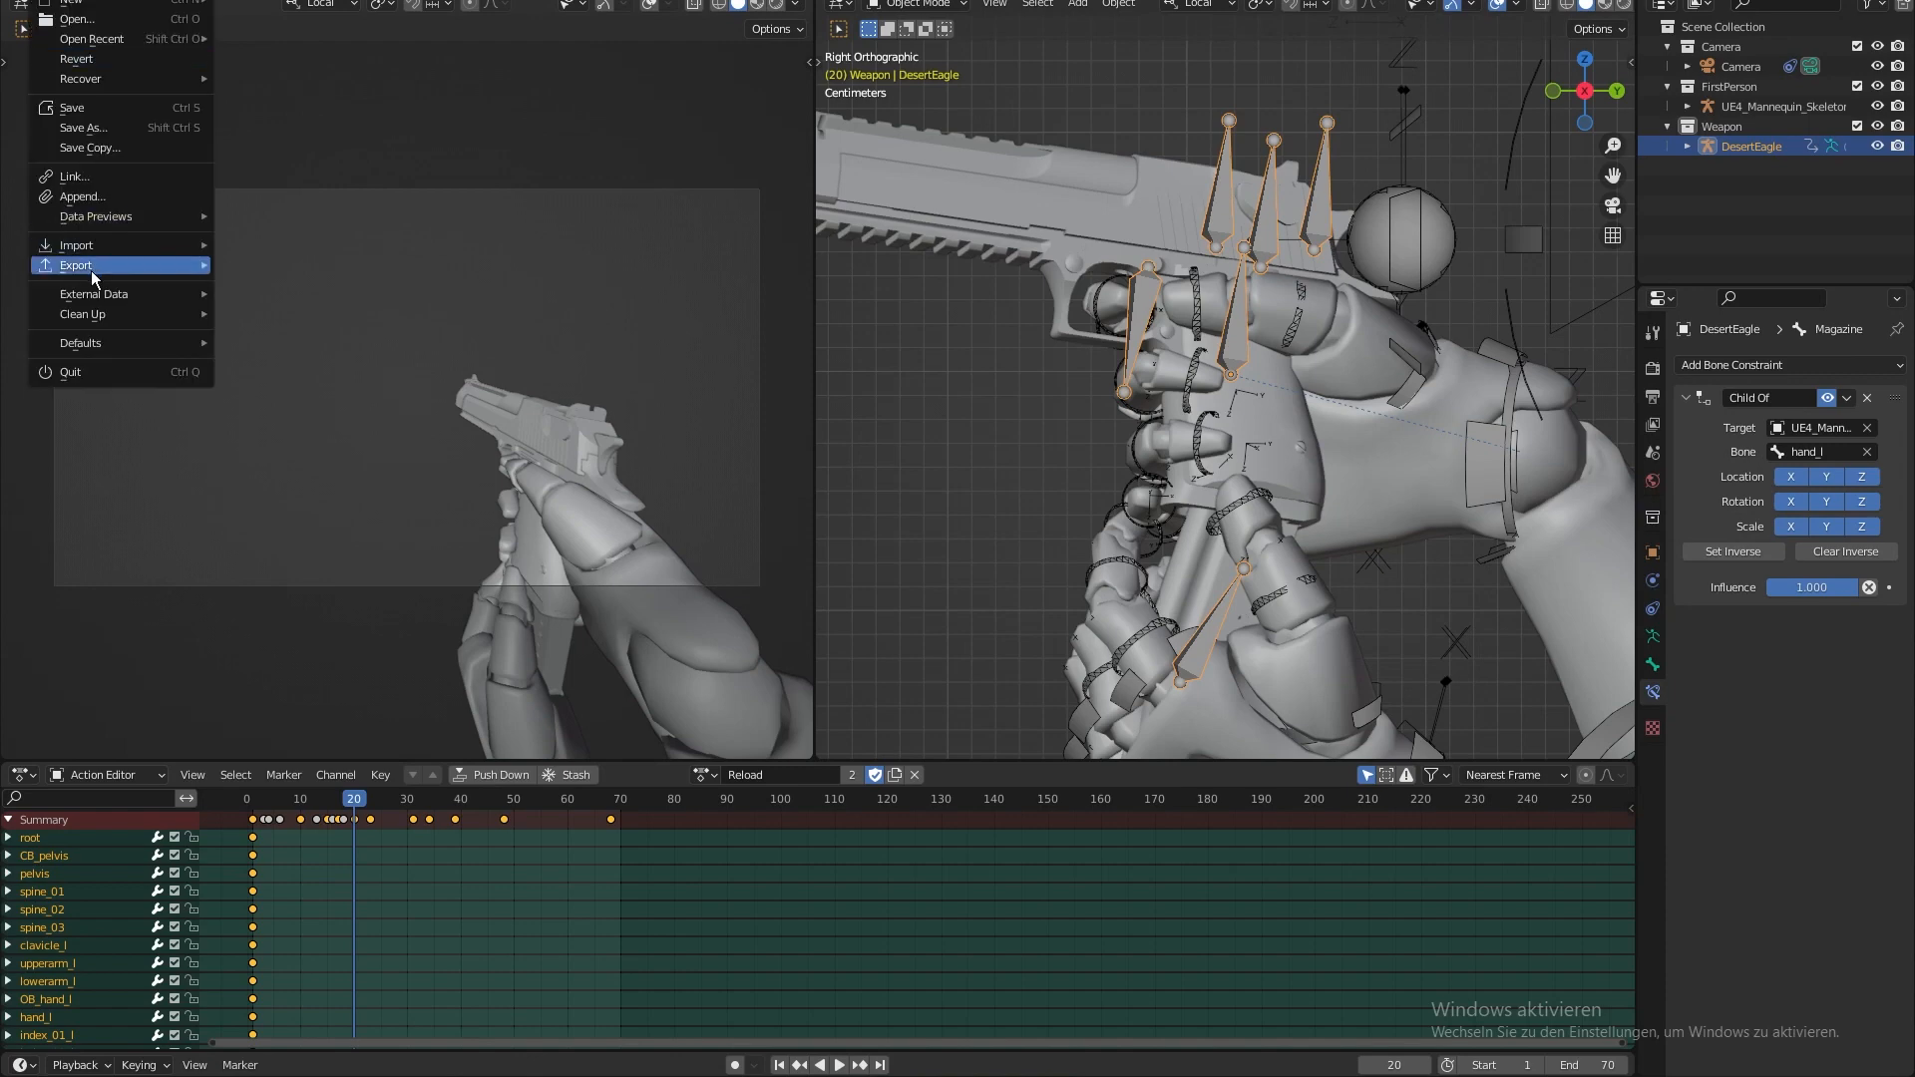
{"action": "mouse_move", "coordinate": [91, 269]}
{"action": "left_click", "coordinate": [319, 445]}
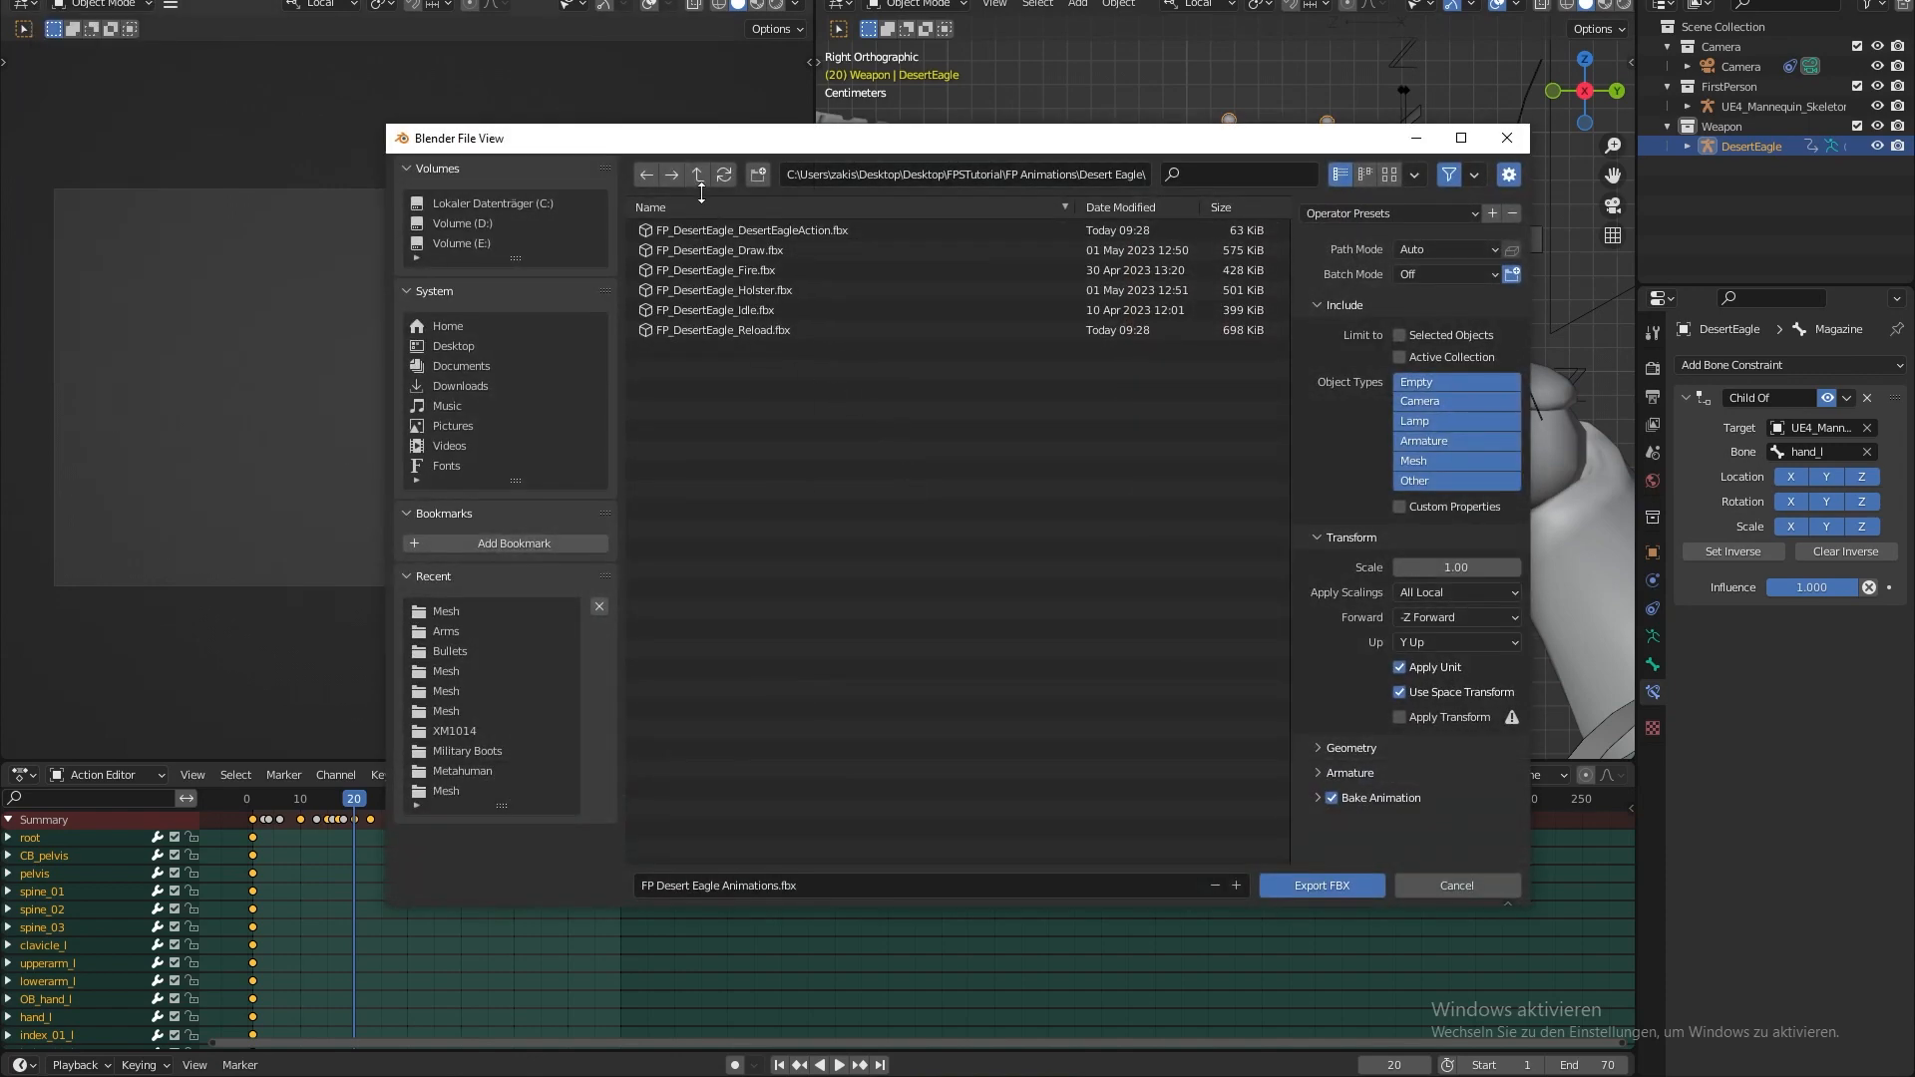
{"action": "left_click", "coordinate": [698, 175]}
{"action": "left_click", "coordinate": [699, 175]}
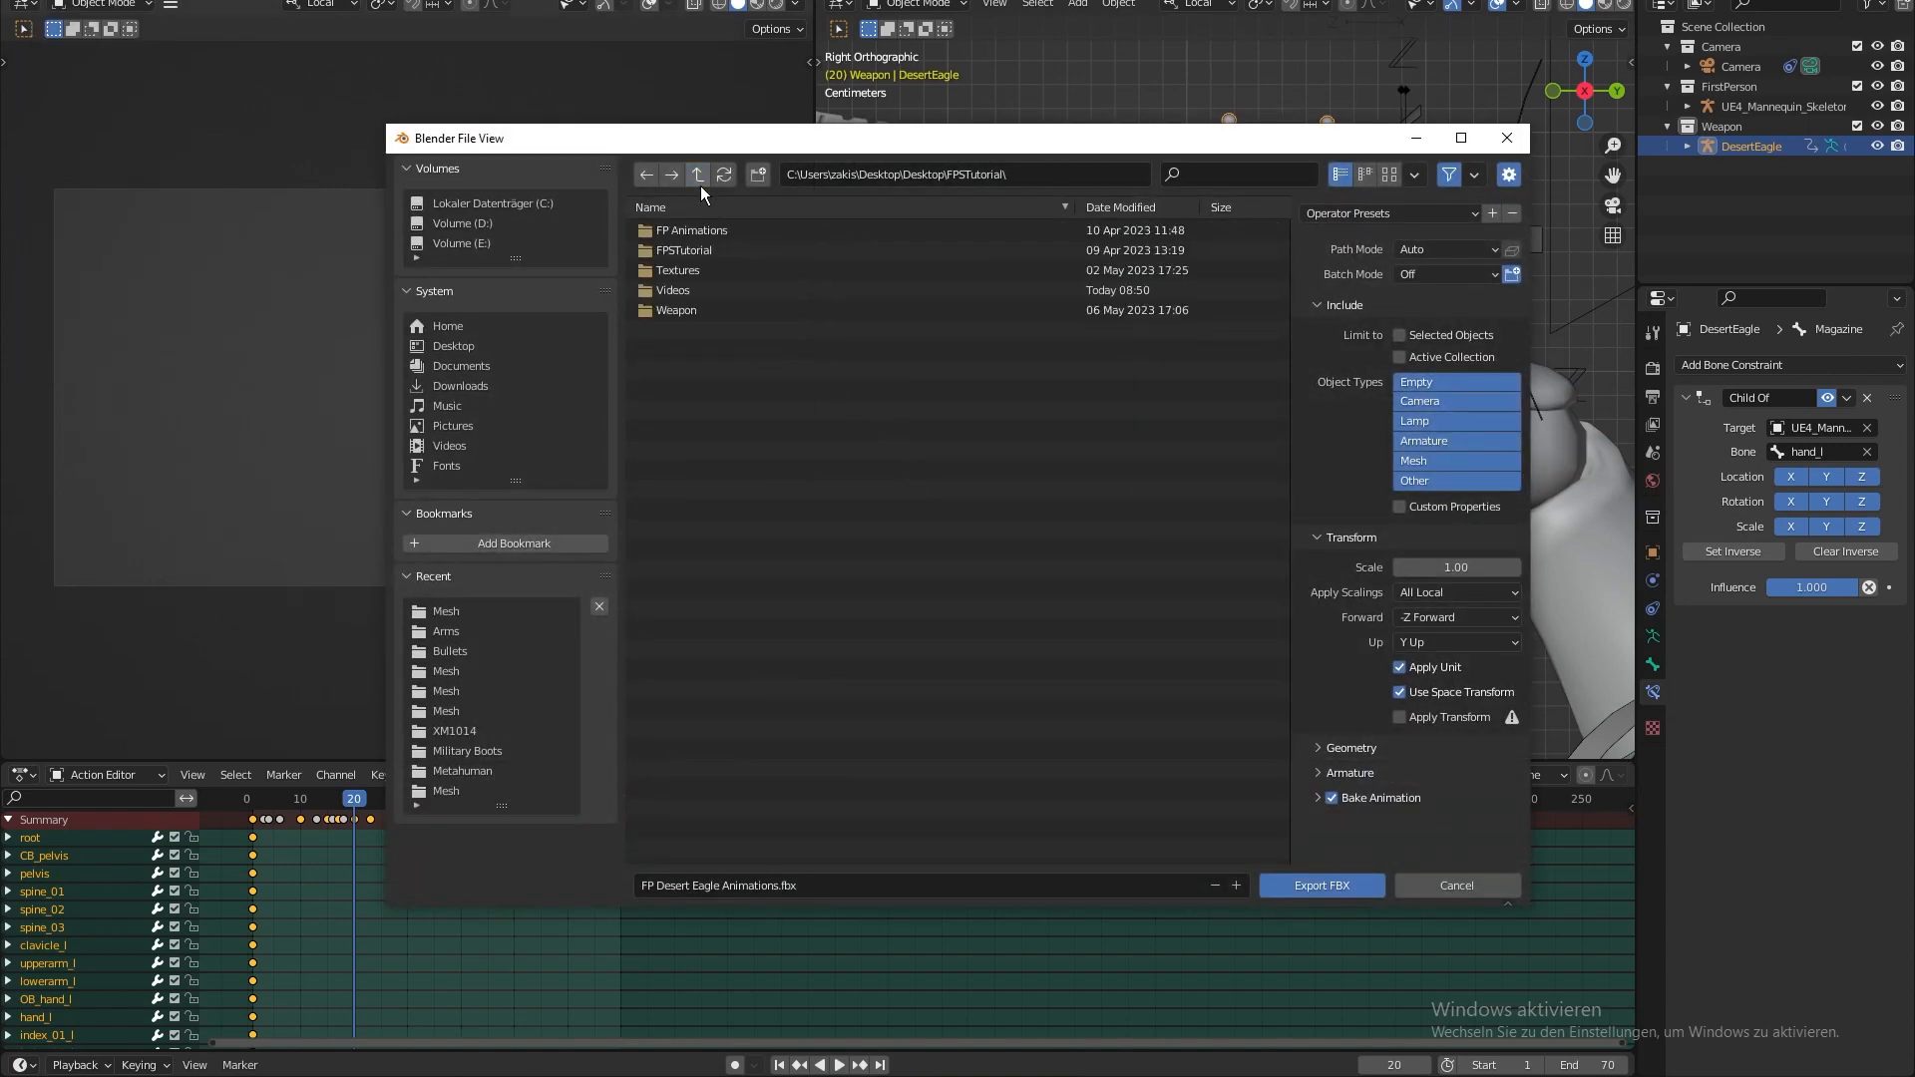
{"action": "double_click", "coordinate": [714, 309]}
{"action": "double_click", "coordinate": [699, 249]}
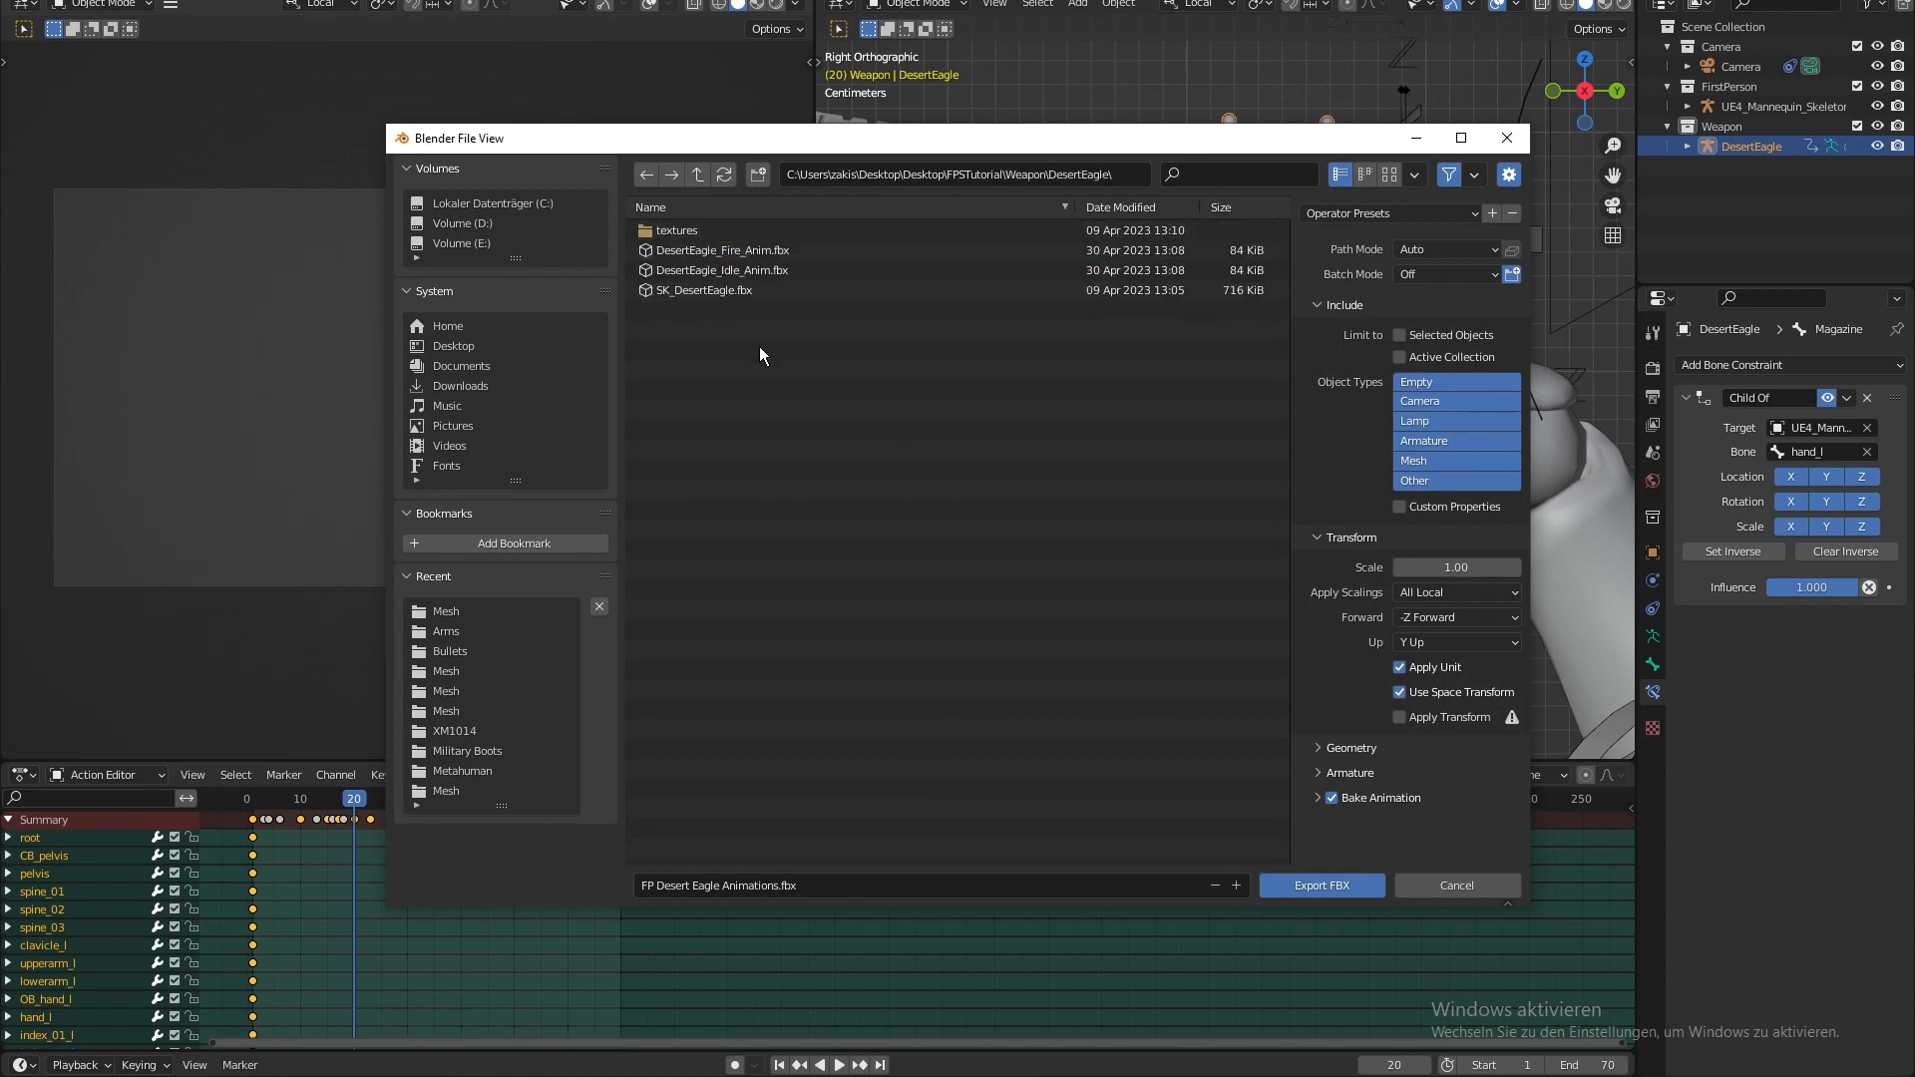
{"action": "left_click", "coordinate": [775, 253]}
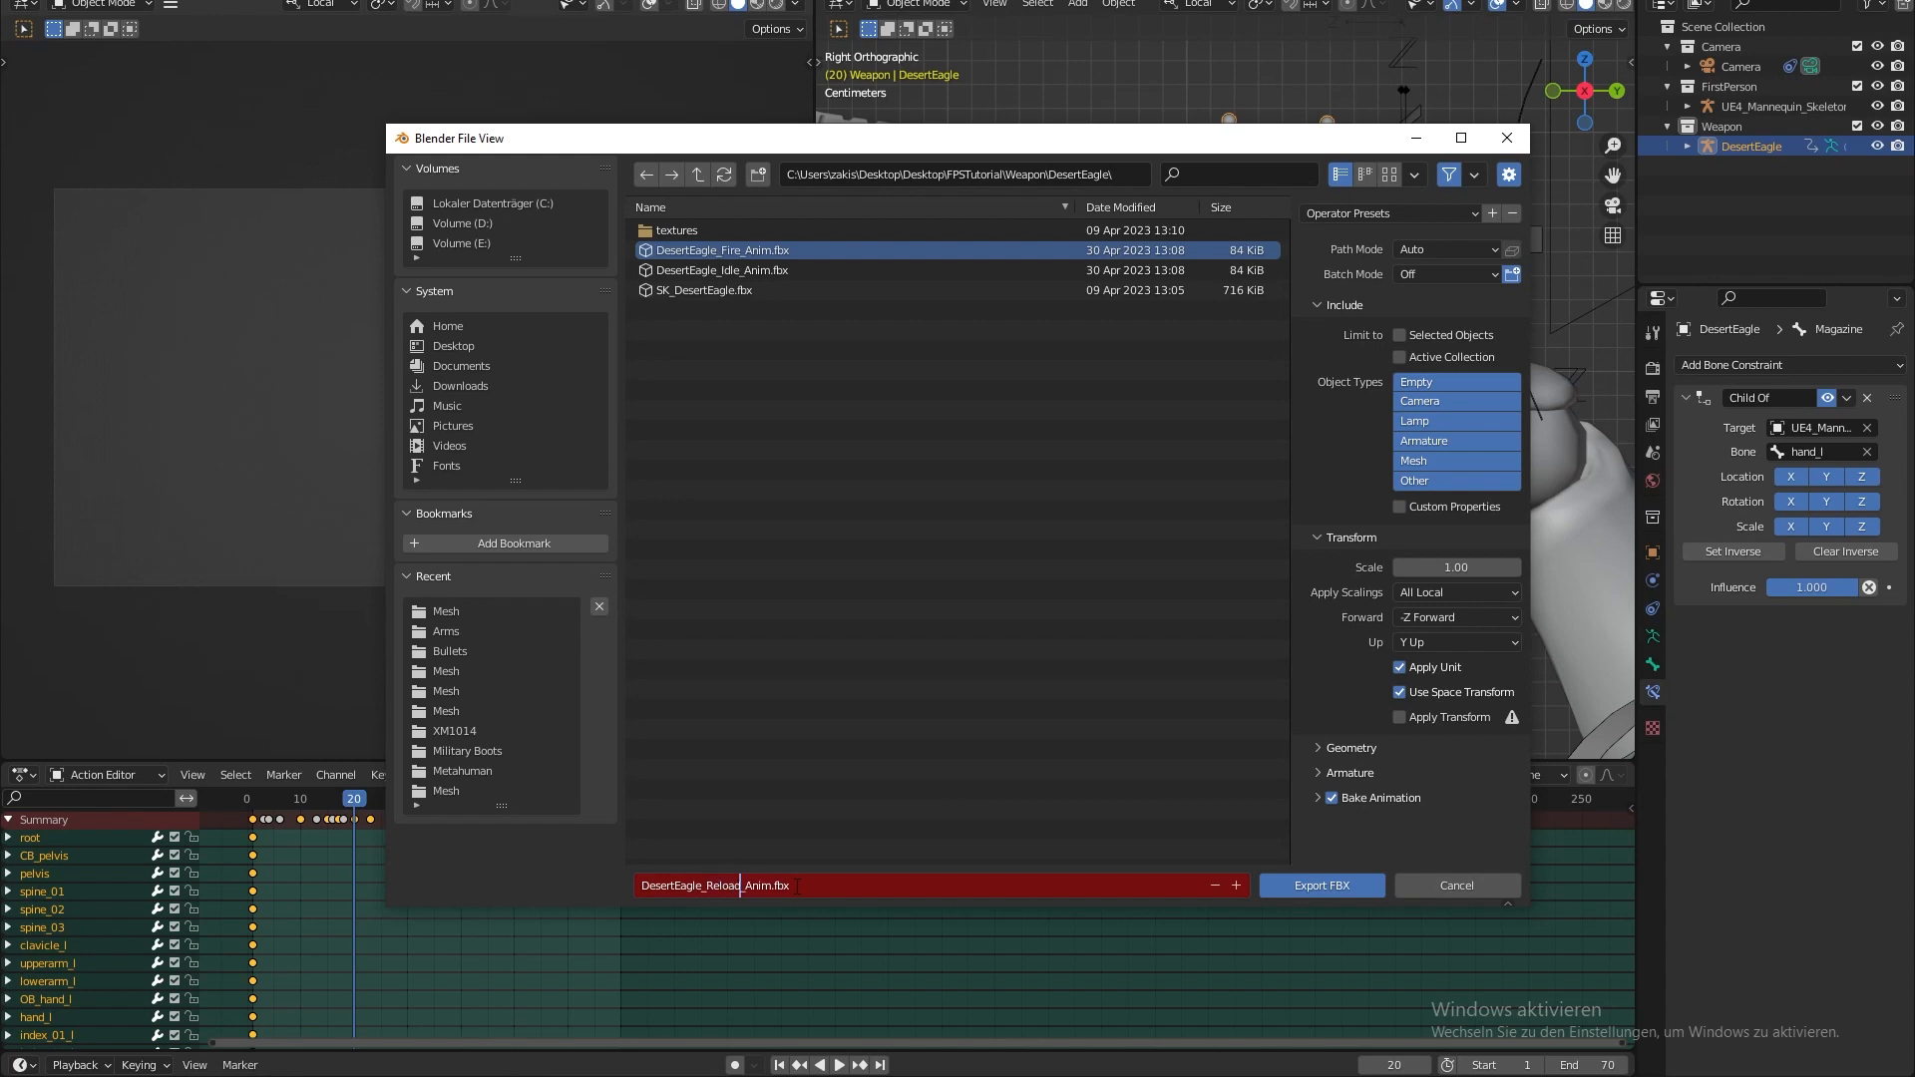
- Limit the FBX export to selected objects, set smoothing to Edge, turn off Add Leaf Bones, and export the file
{"action": "left_click", "coordinate": [1401, 336]}
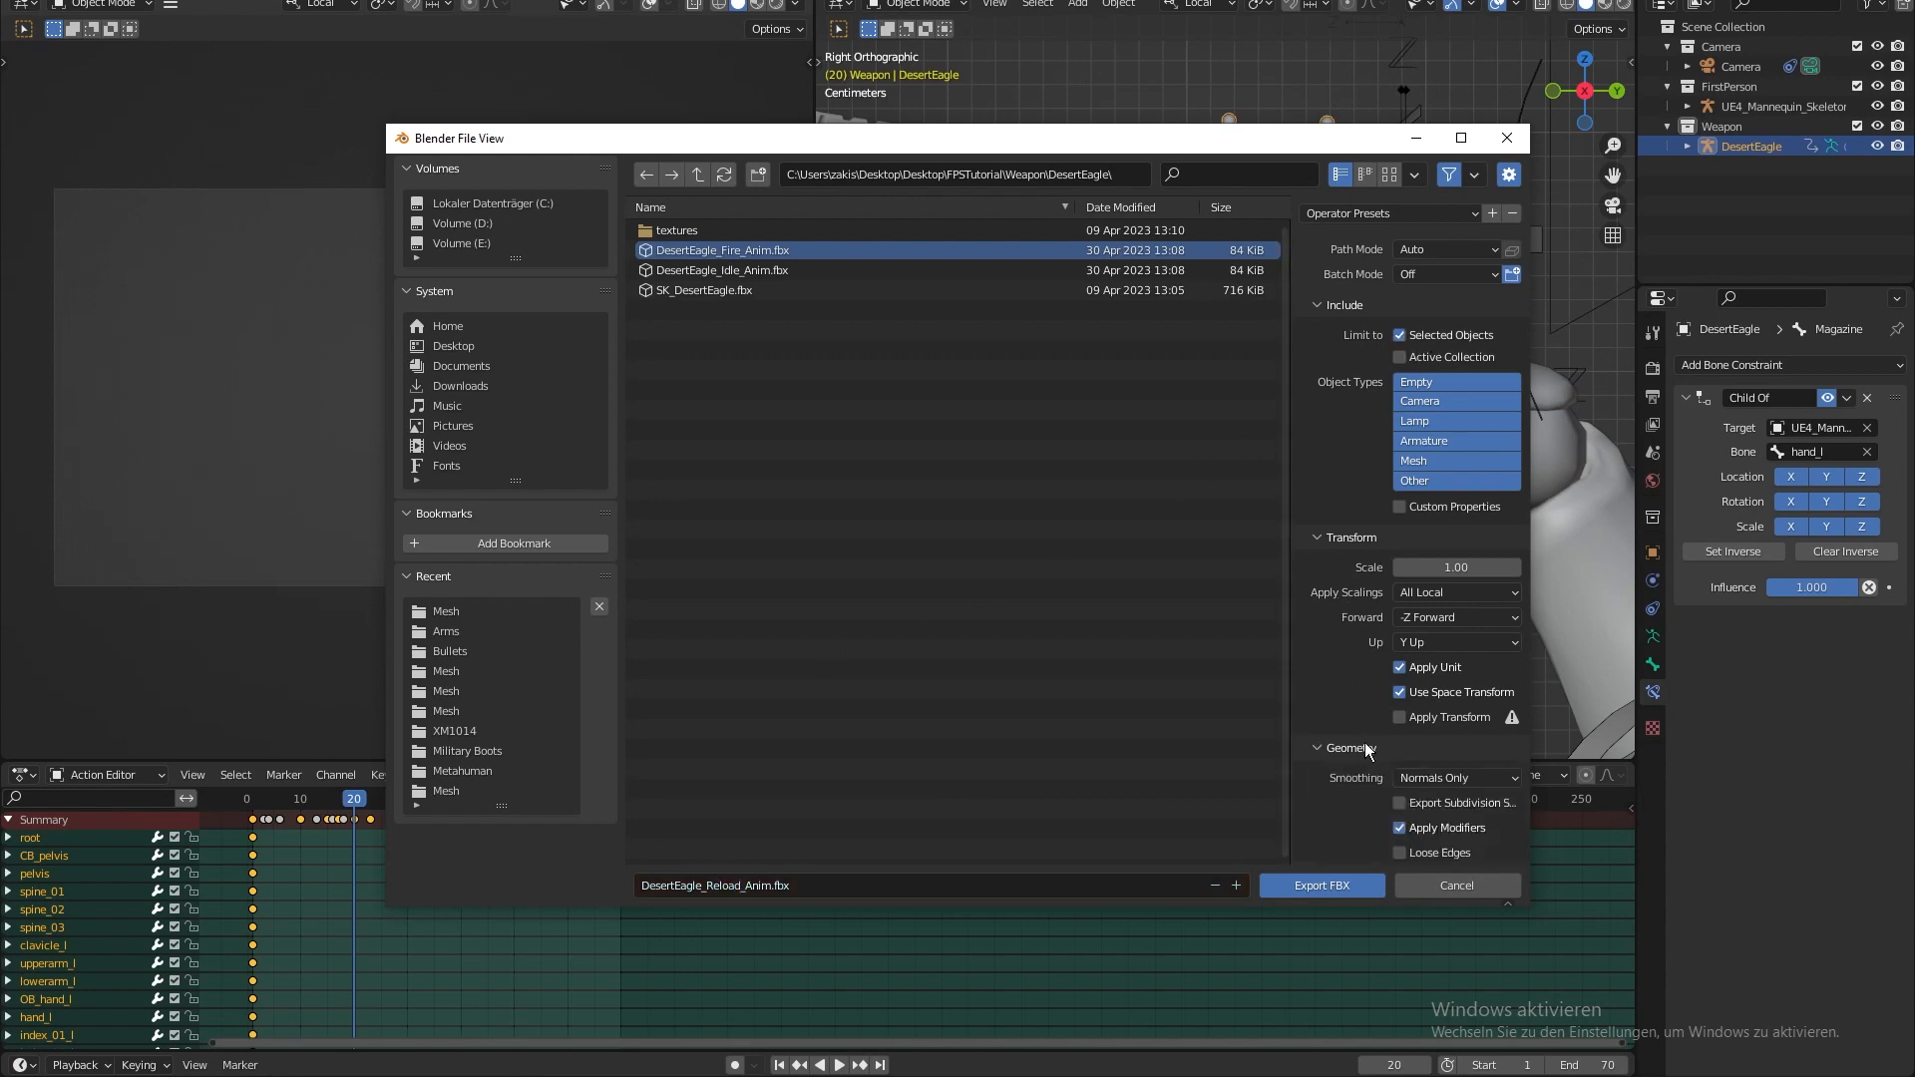
{"action": "scroll", "coordinate": [1365, 742], "scroll_direction": "down", "scroll_amount": 2}
{"action": "left_click", "coordinate": [1426, 698]}
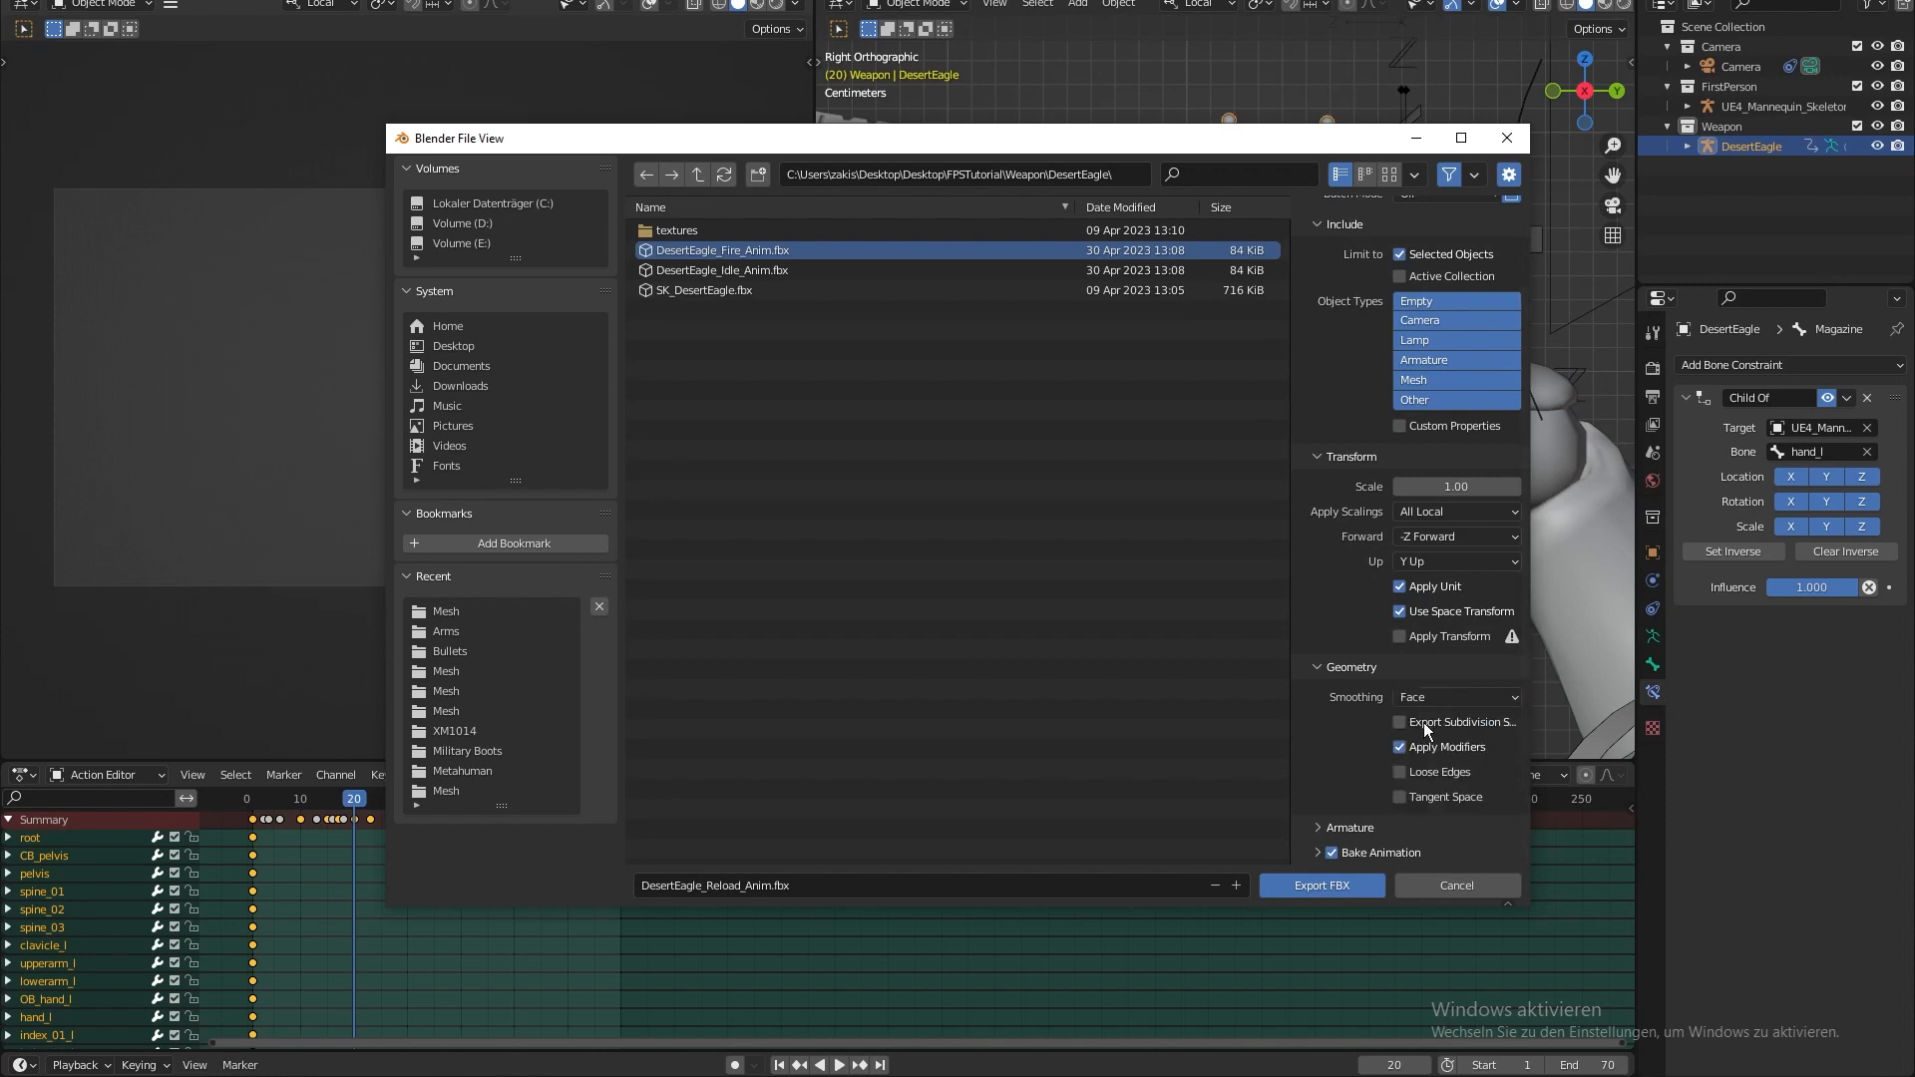
{"action": "left_click", "coordinate": [1427, 704]}
{"action": "left_click", "coordinate": [1427, 764]}
{"action": "left_click", "coordinate": [1350, 826]}
{"action": "scroll", "coordinate": [1354, 798], "scroll_direction": "down", "scroll_amount": 4}
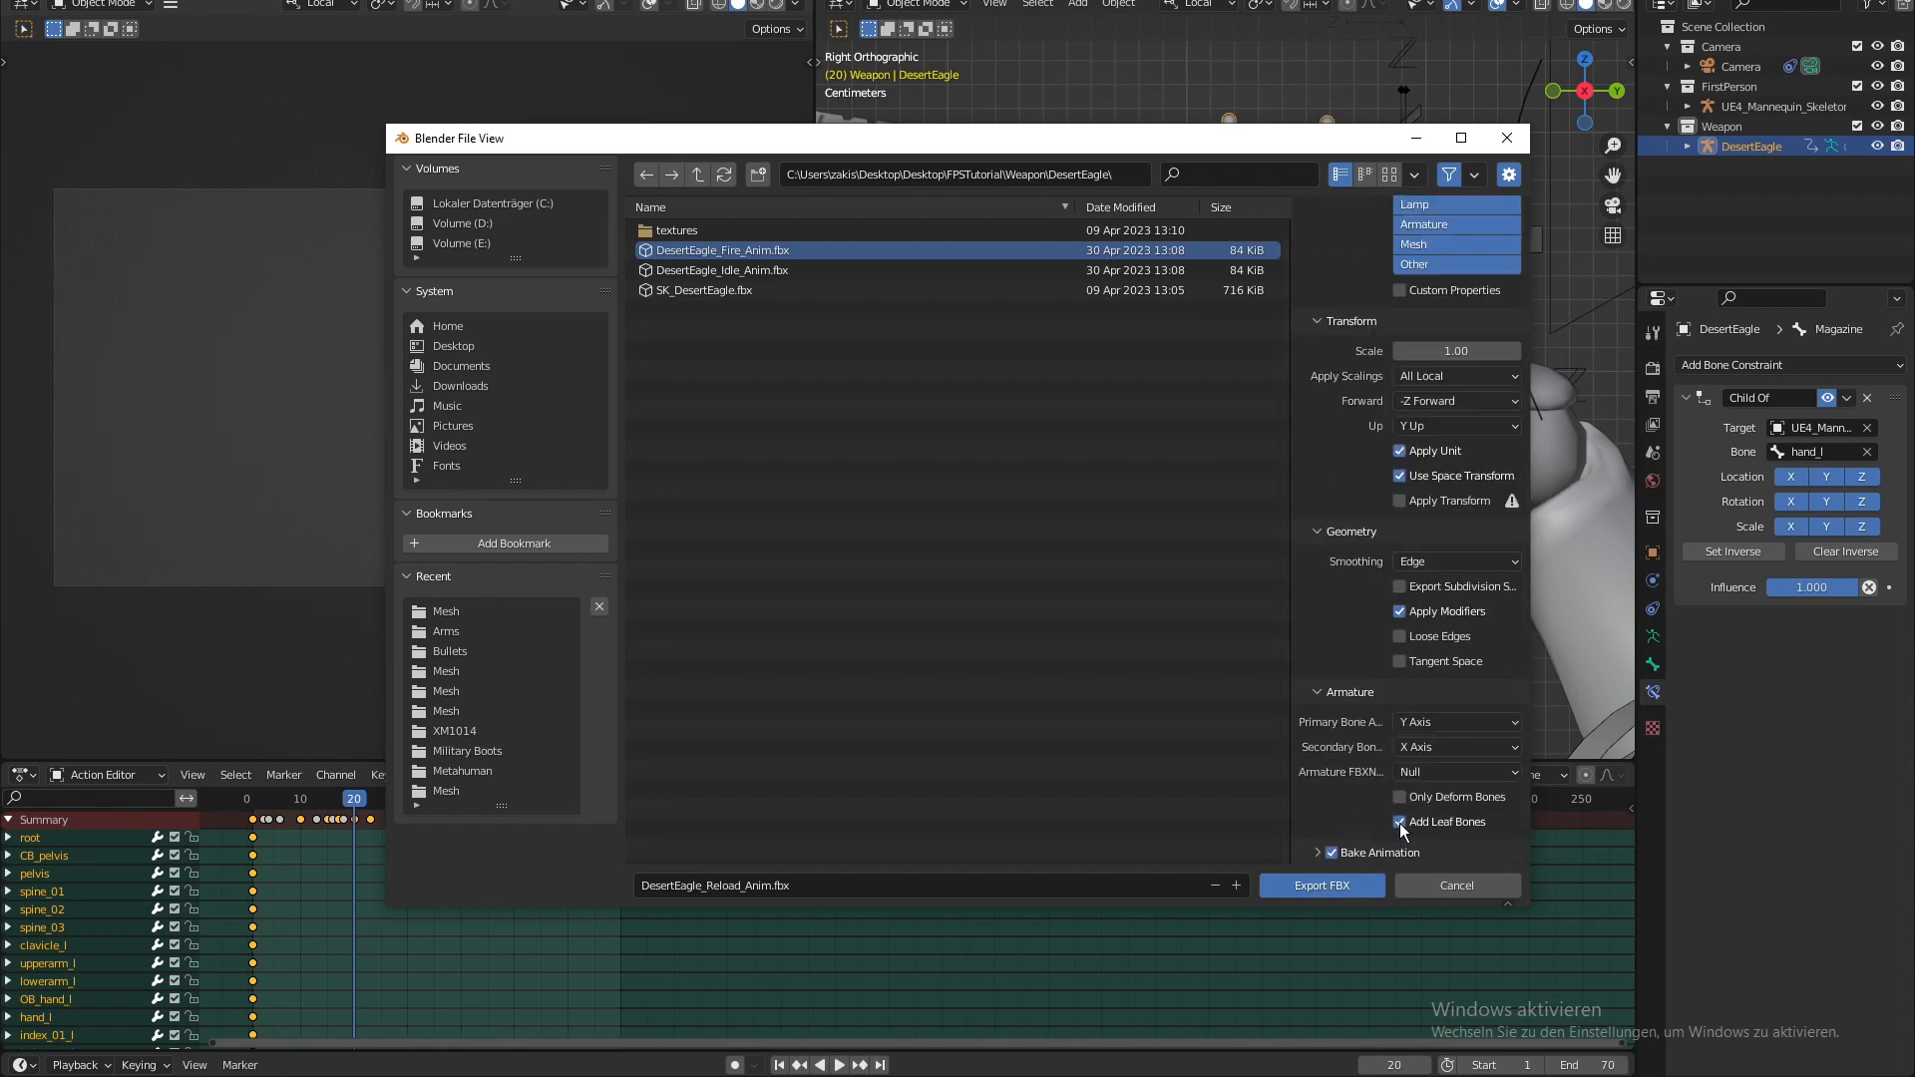
{"action": "left_click", "coordinate": [1400, 822]}
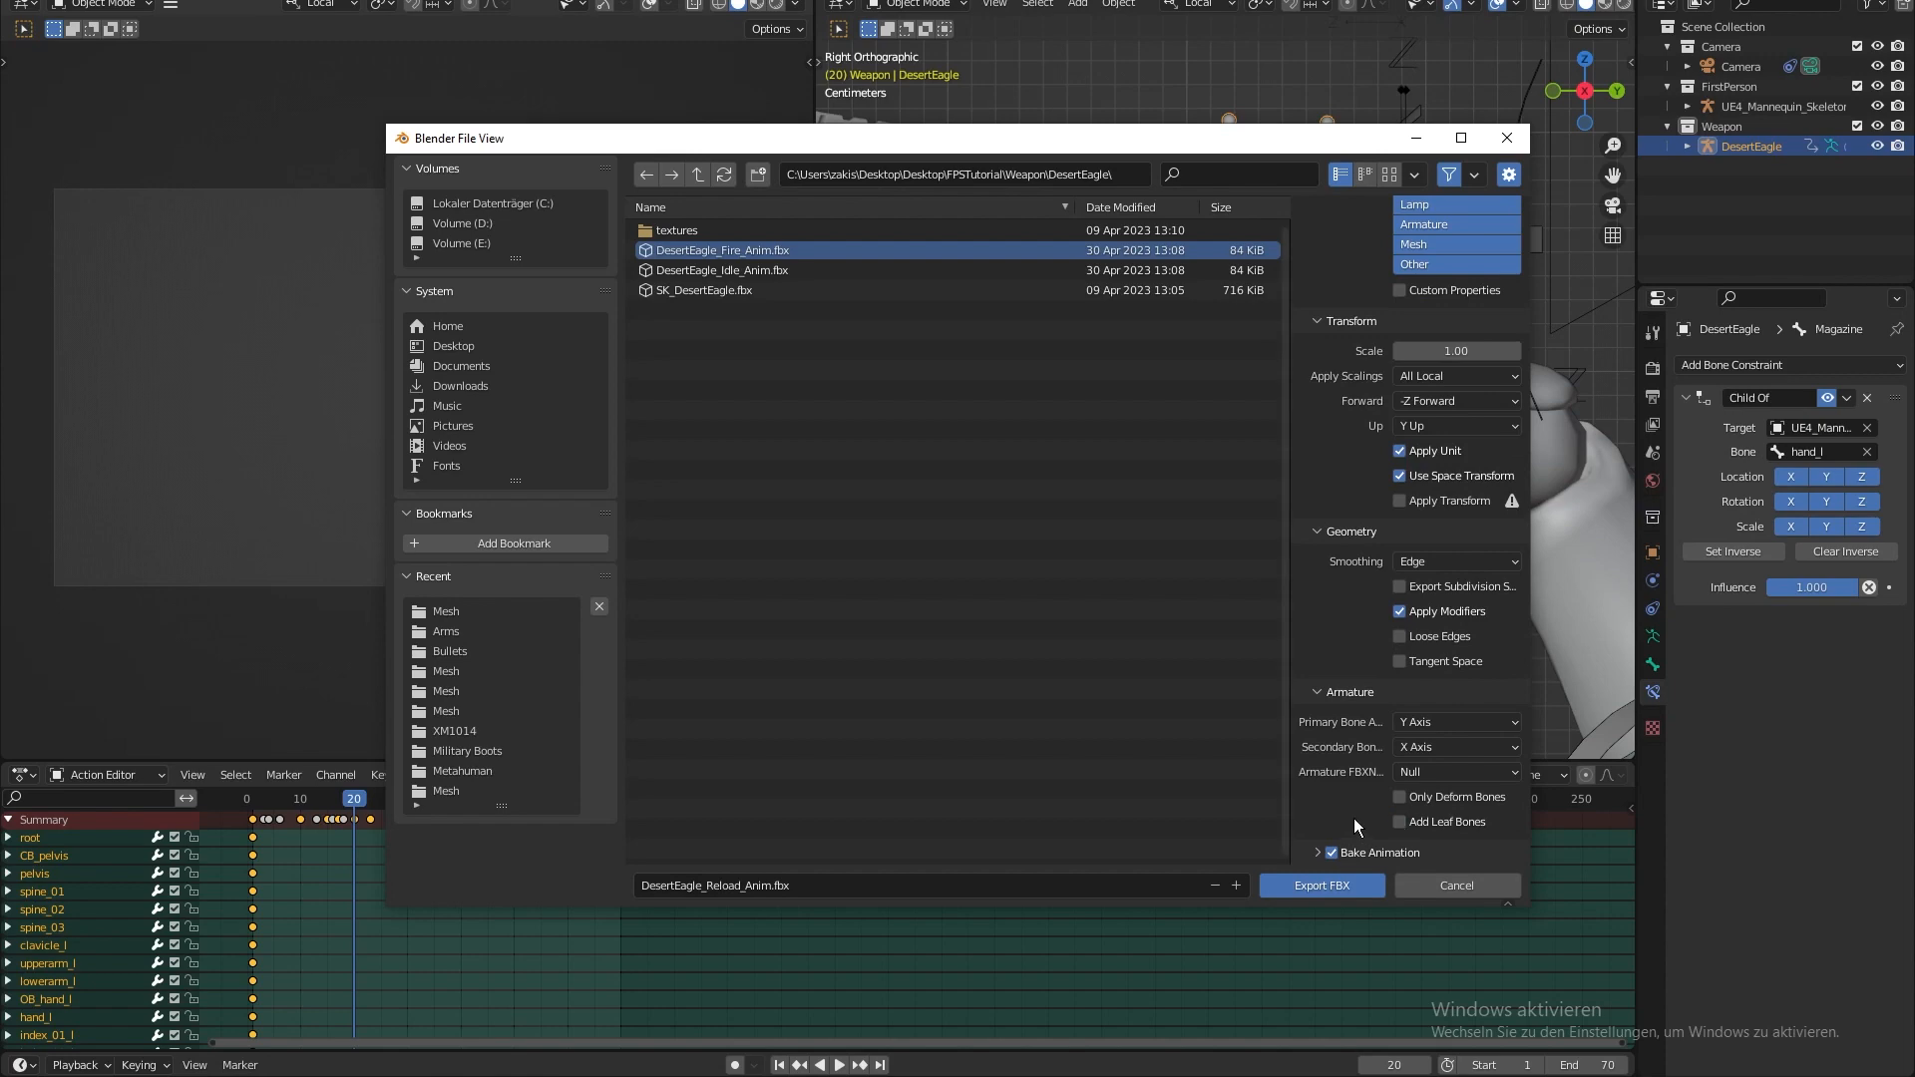
{"action": "left_click", "coordinate": [1323, 886]}
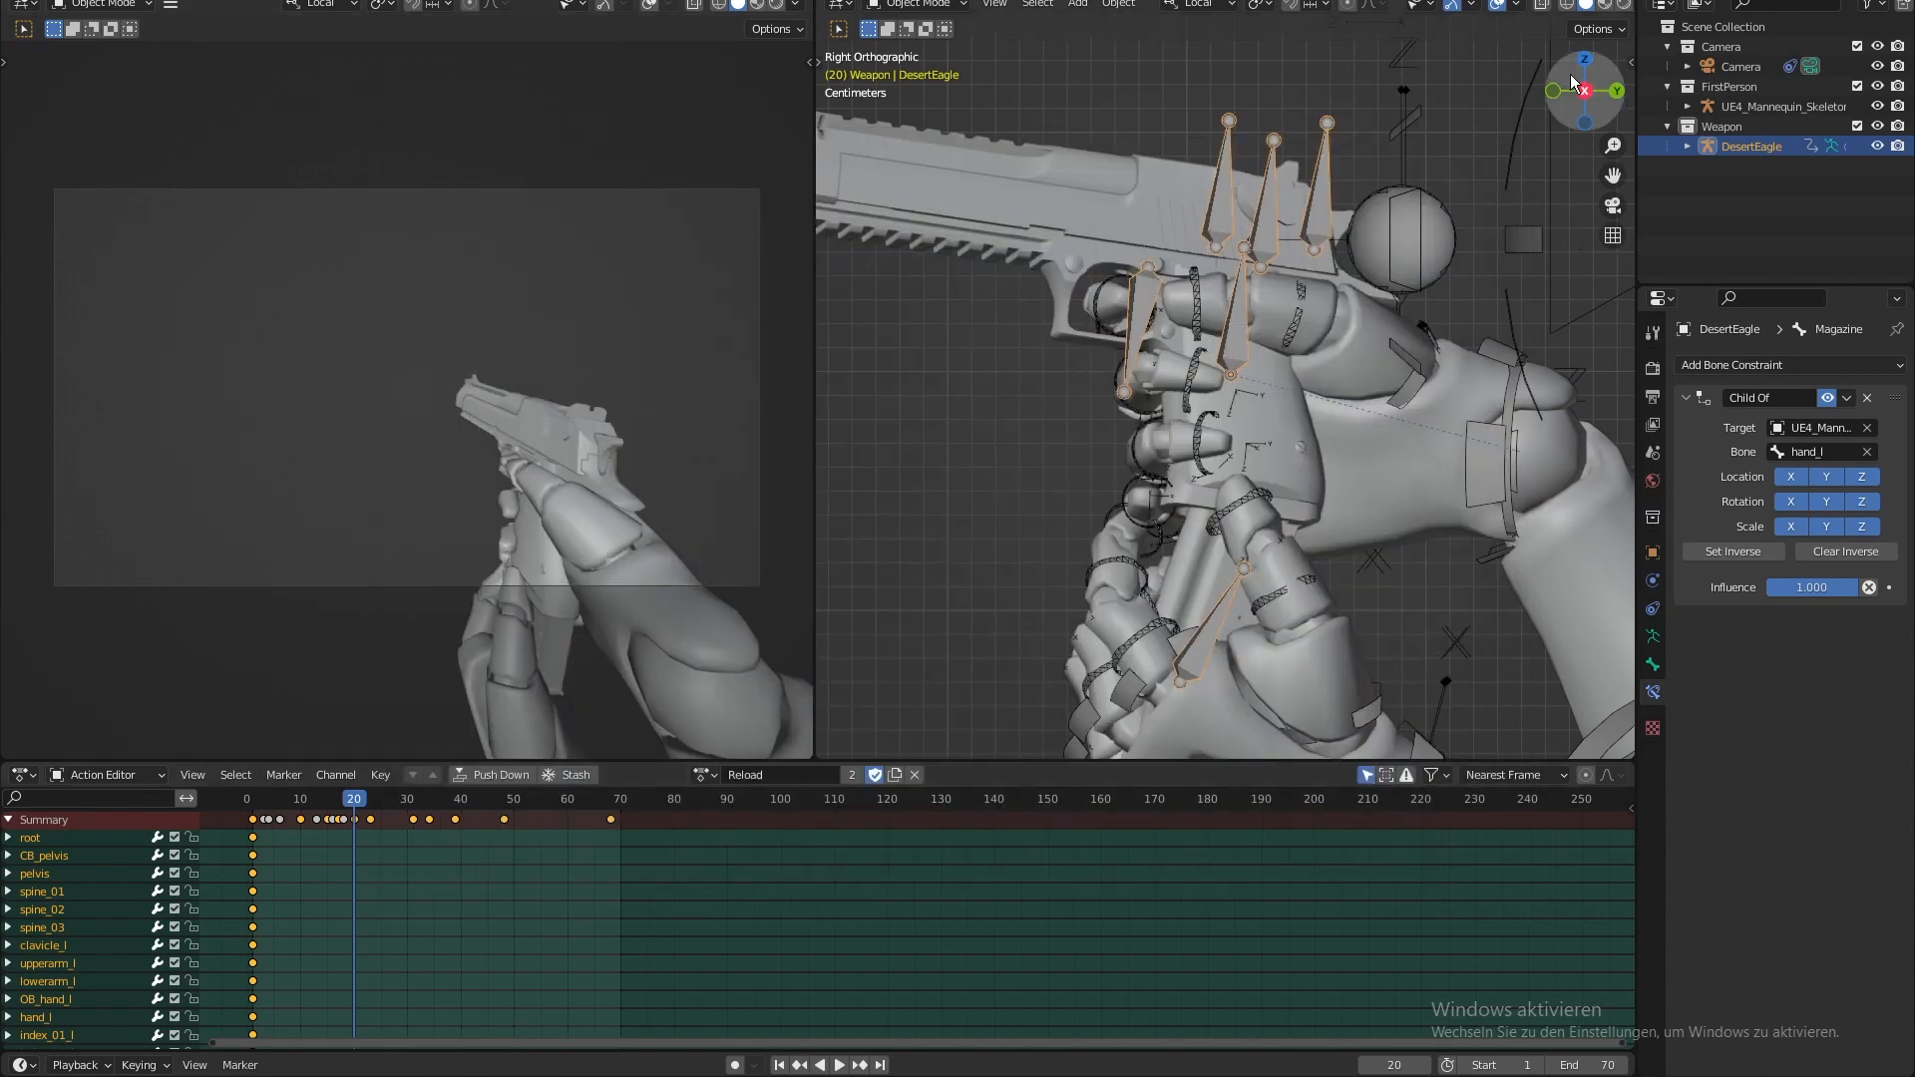
{"action": "middle_click_drag", "start_coordinate": [1186, 296], "coordinate": [1206, 307], "text": "shift"}
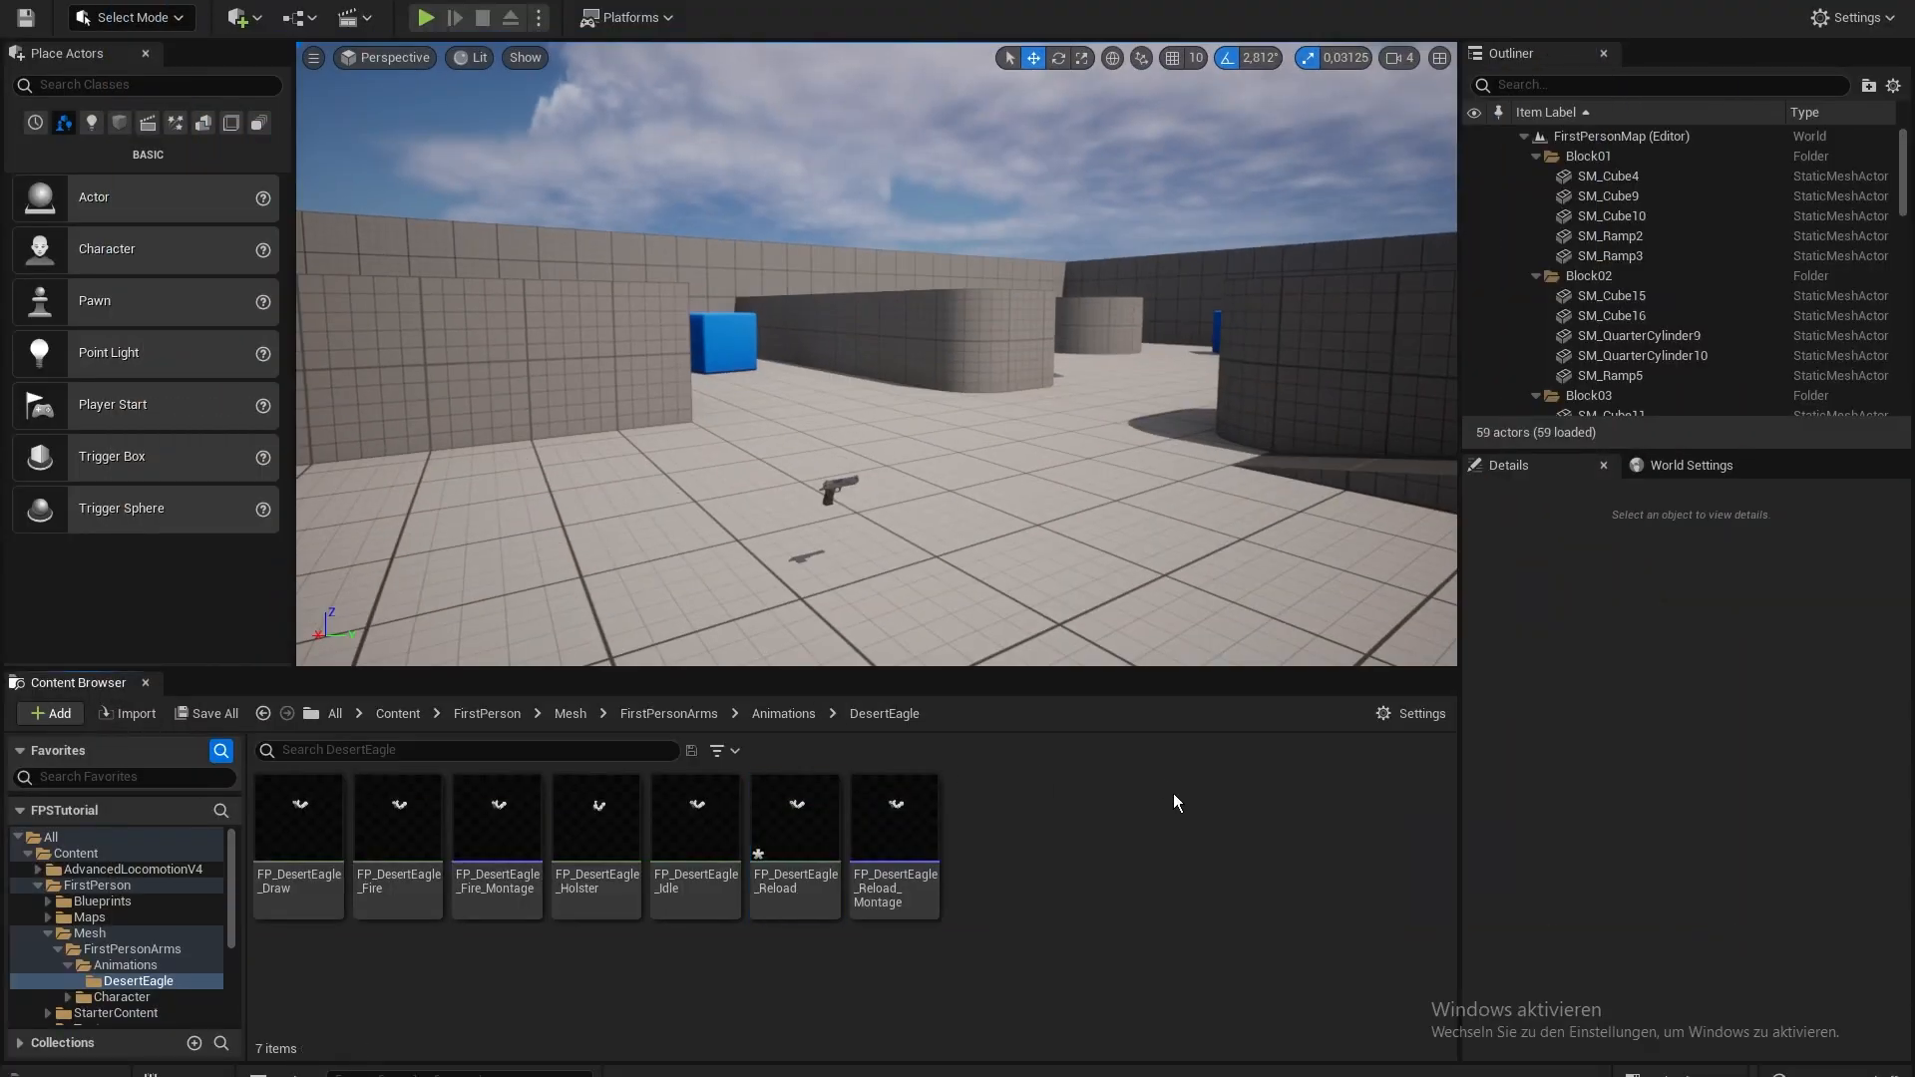
- Browse the project content to FirstPerson/Weapons/Mesh/DesertEagle/Animations
{"action": "left_click", "coordinate": [487, 713]}
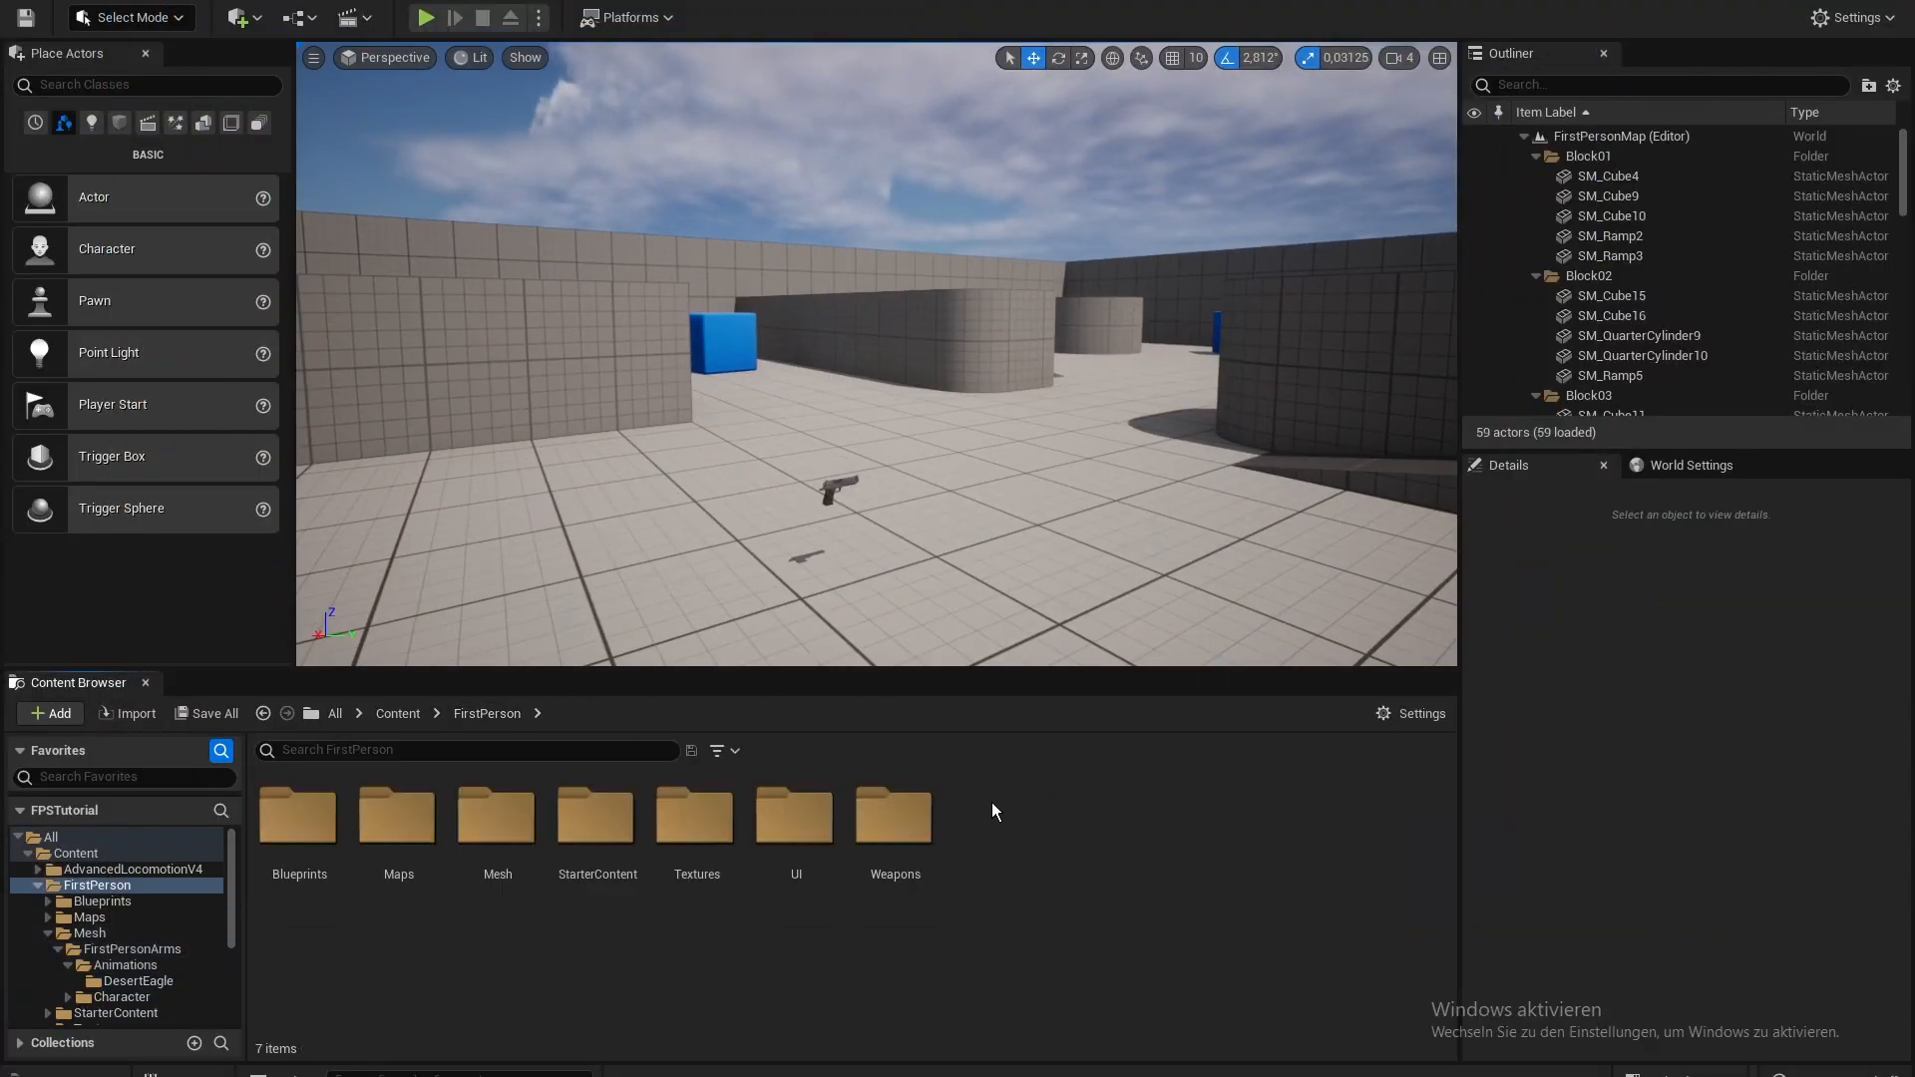
{"action": "double_click", "coordinate": [896, 813]}
{"action": "double_click", "coordinate": [397, 816]}
{"action": "double_click", "coordinate": [397, 816]}
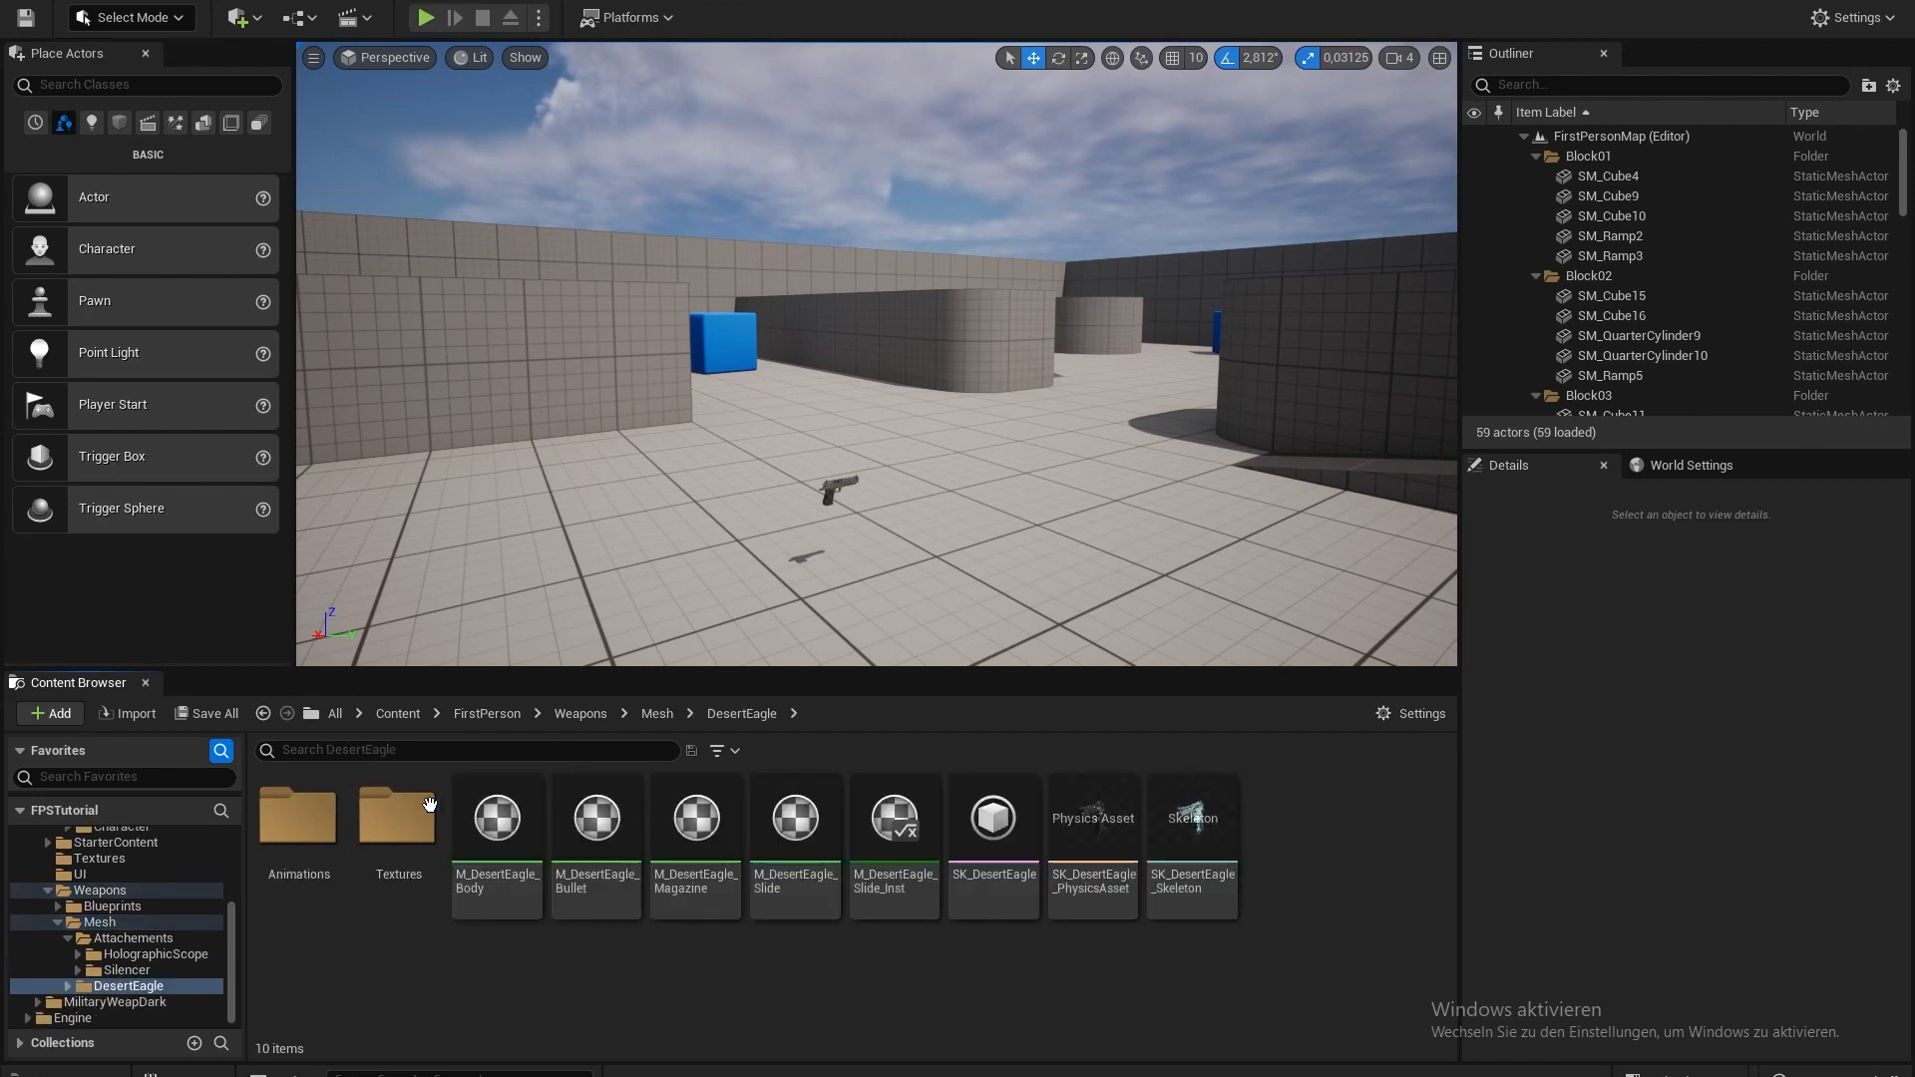
{"action": "double_click", "coordinate": [297, 816]}
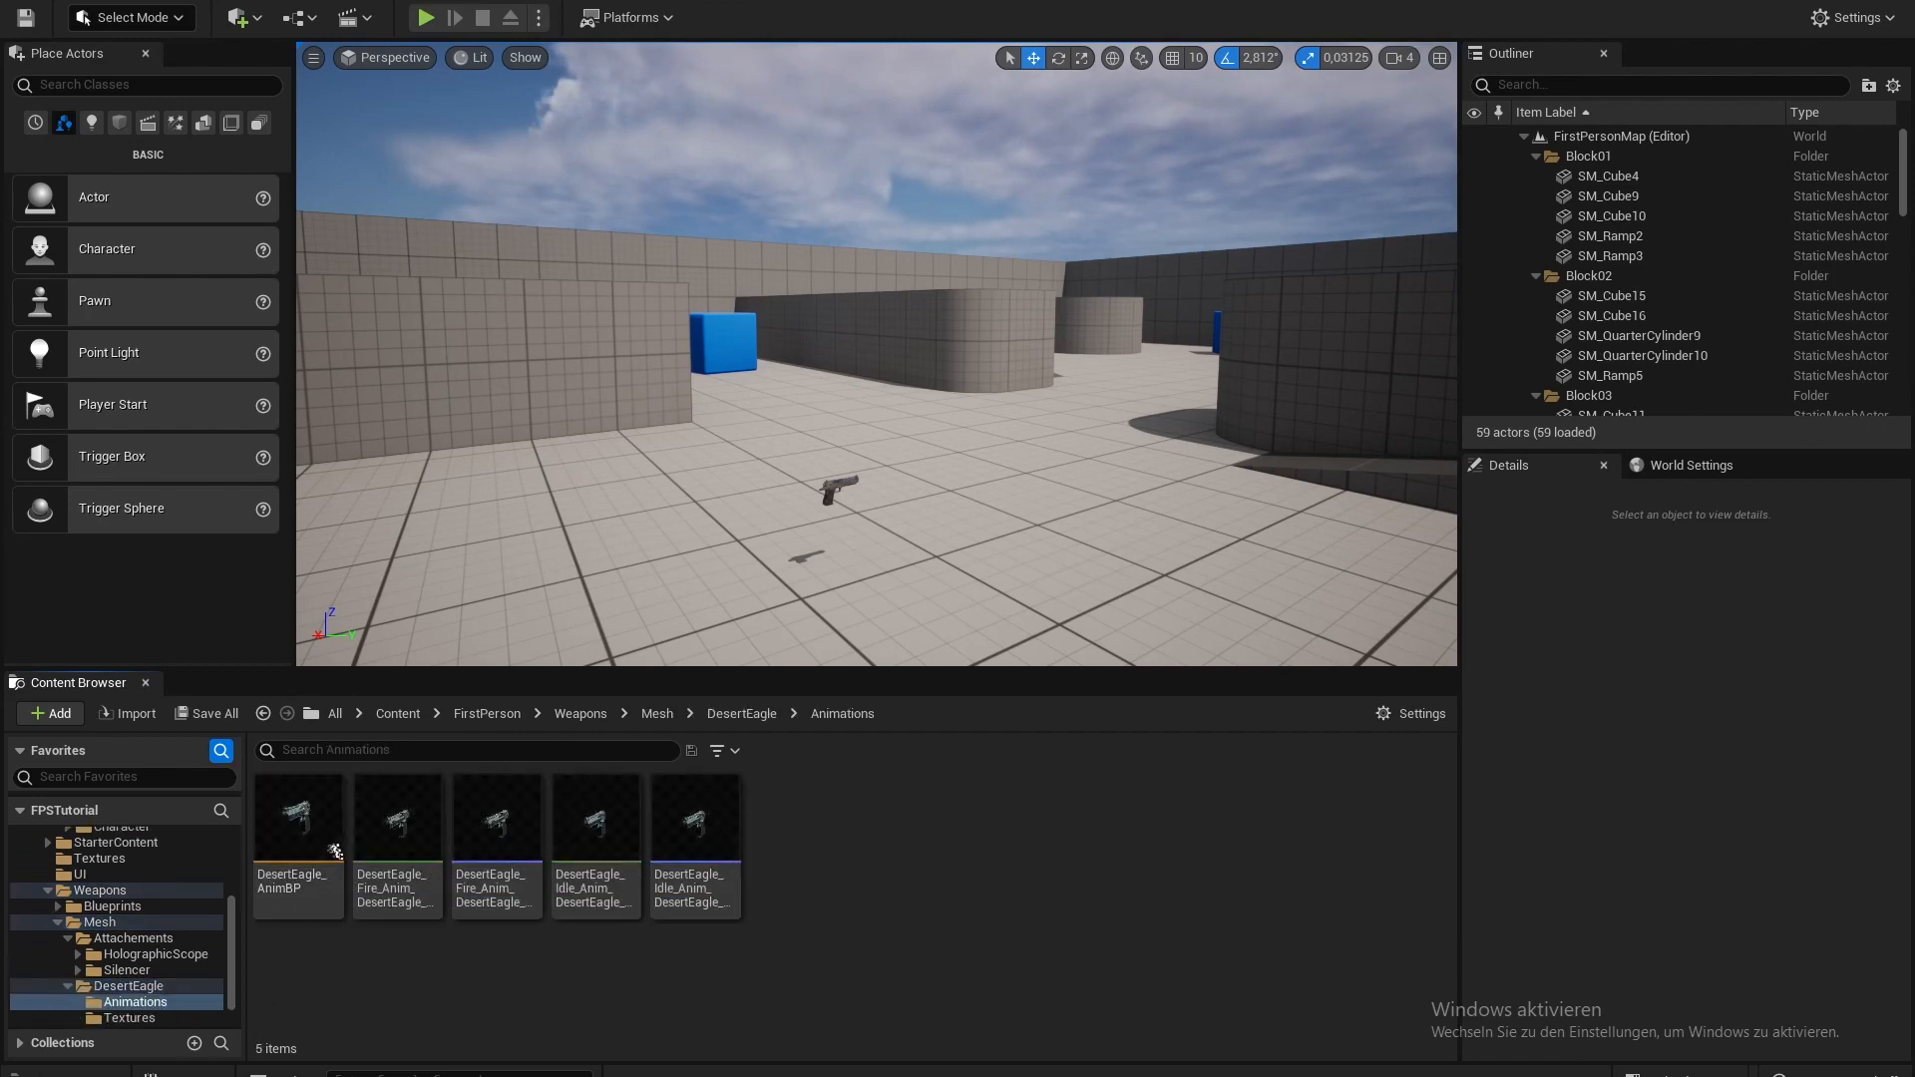
- Switch to File Explorer and go to the FPSTutorial\Weapon\DesertEagle folder
{"action": "mouse_move", "coordinate": [149, 1072]}
{"action": "left_click", "coordinate": [116, 1021]}
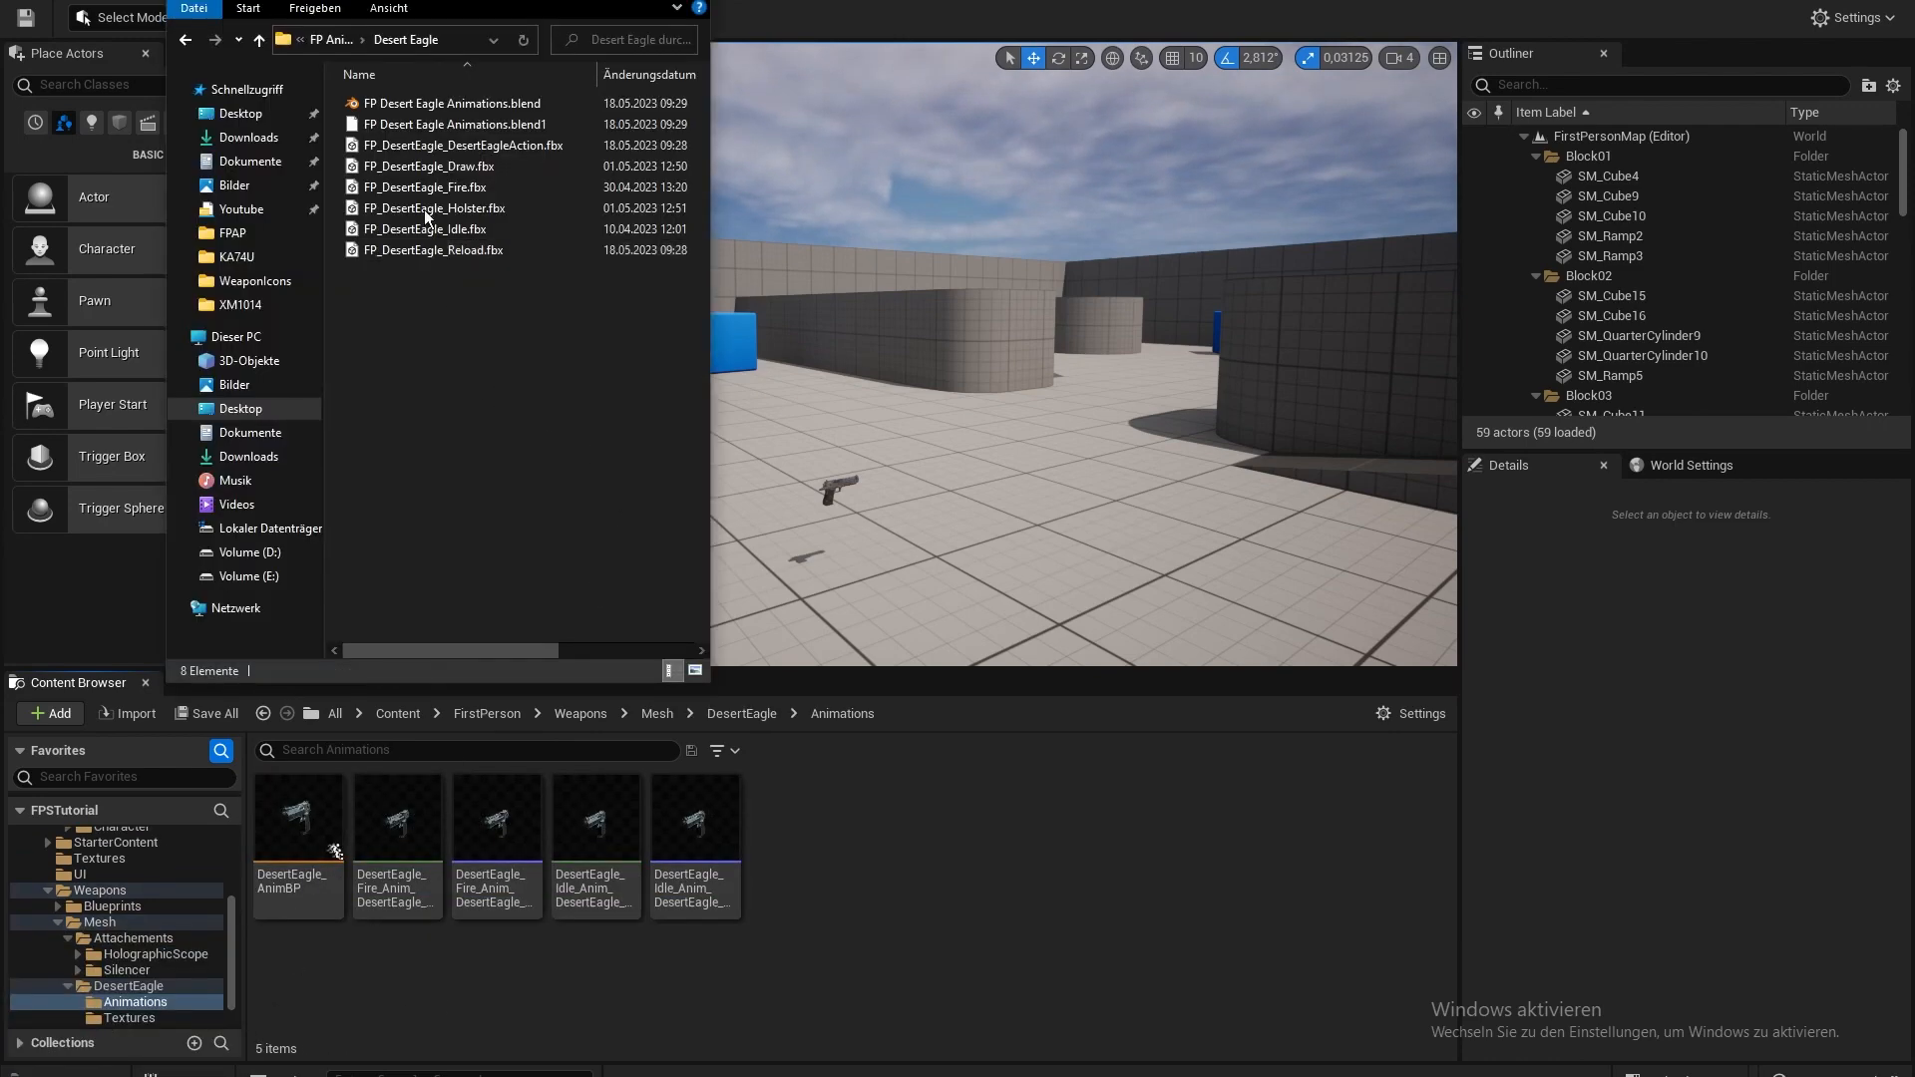
{"action": "left_click", "coordinate": [345, 50]}
{"action": "left_click", "coordinate": [369, 48]}
{"action": "left_click", "coordinate": [341, 51]}
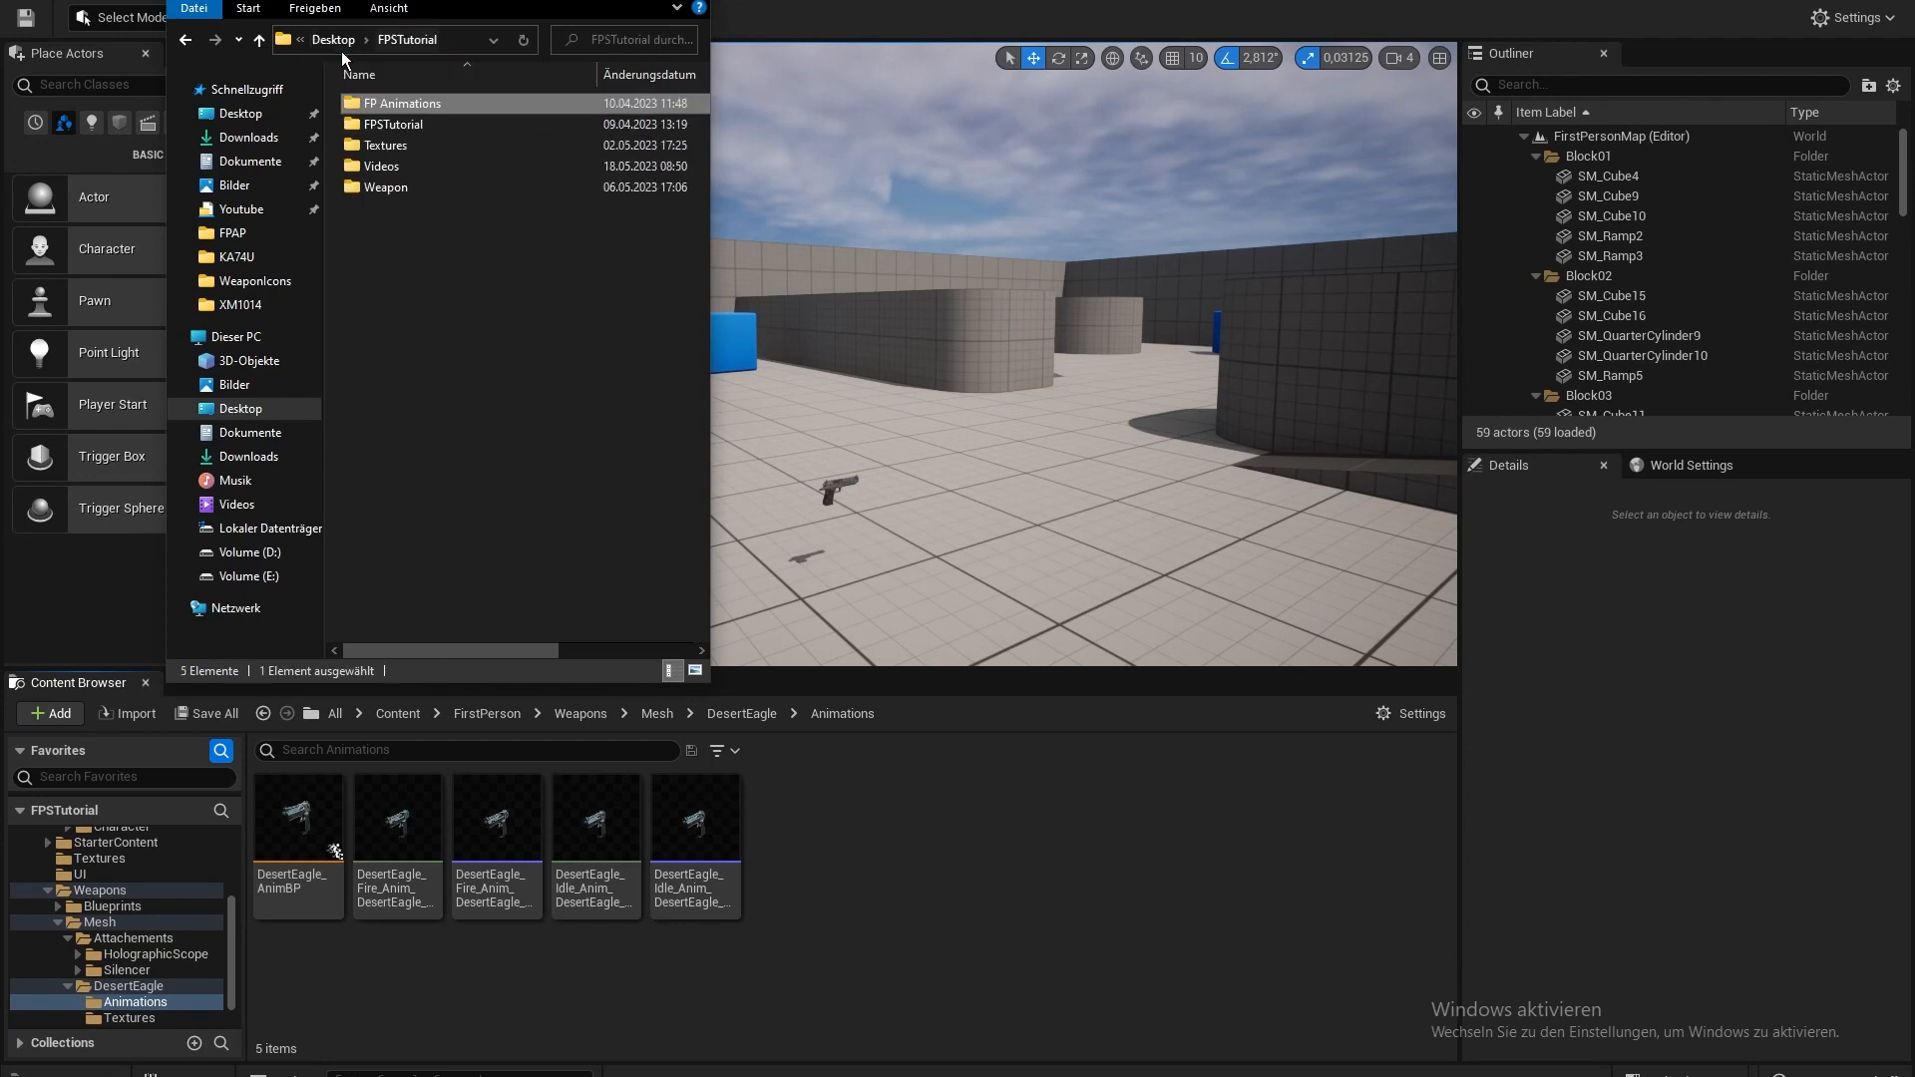
{"action": "double_click", "coordinate": [423, 185]}
{"action": "double_click", "coordinate": [404, 134]}
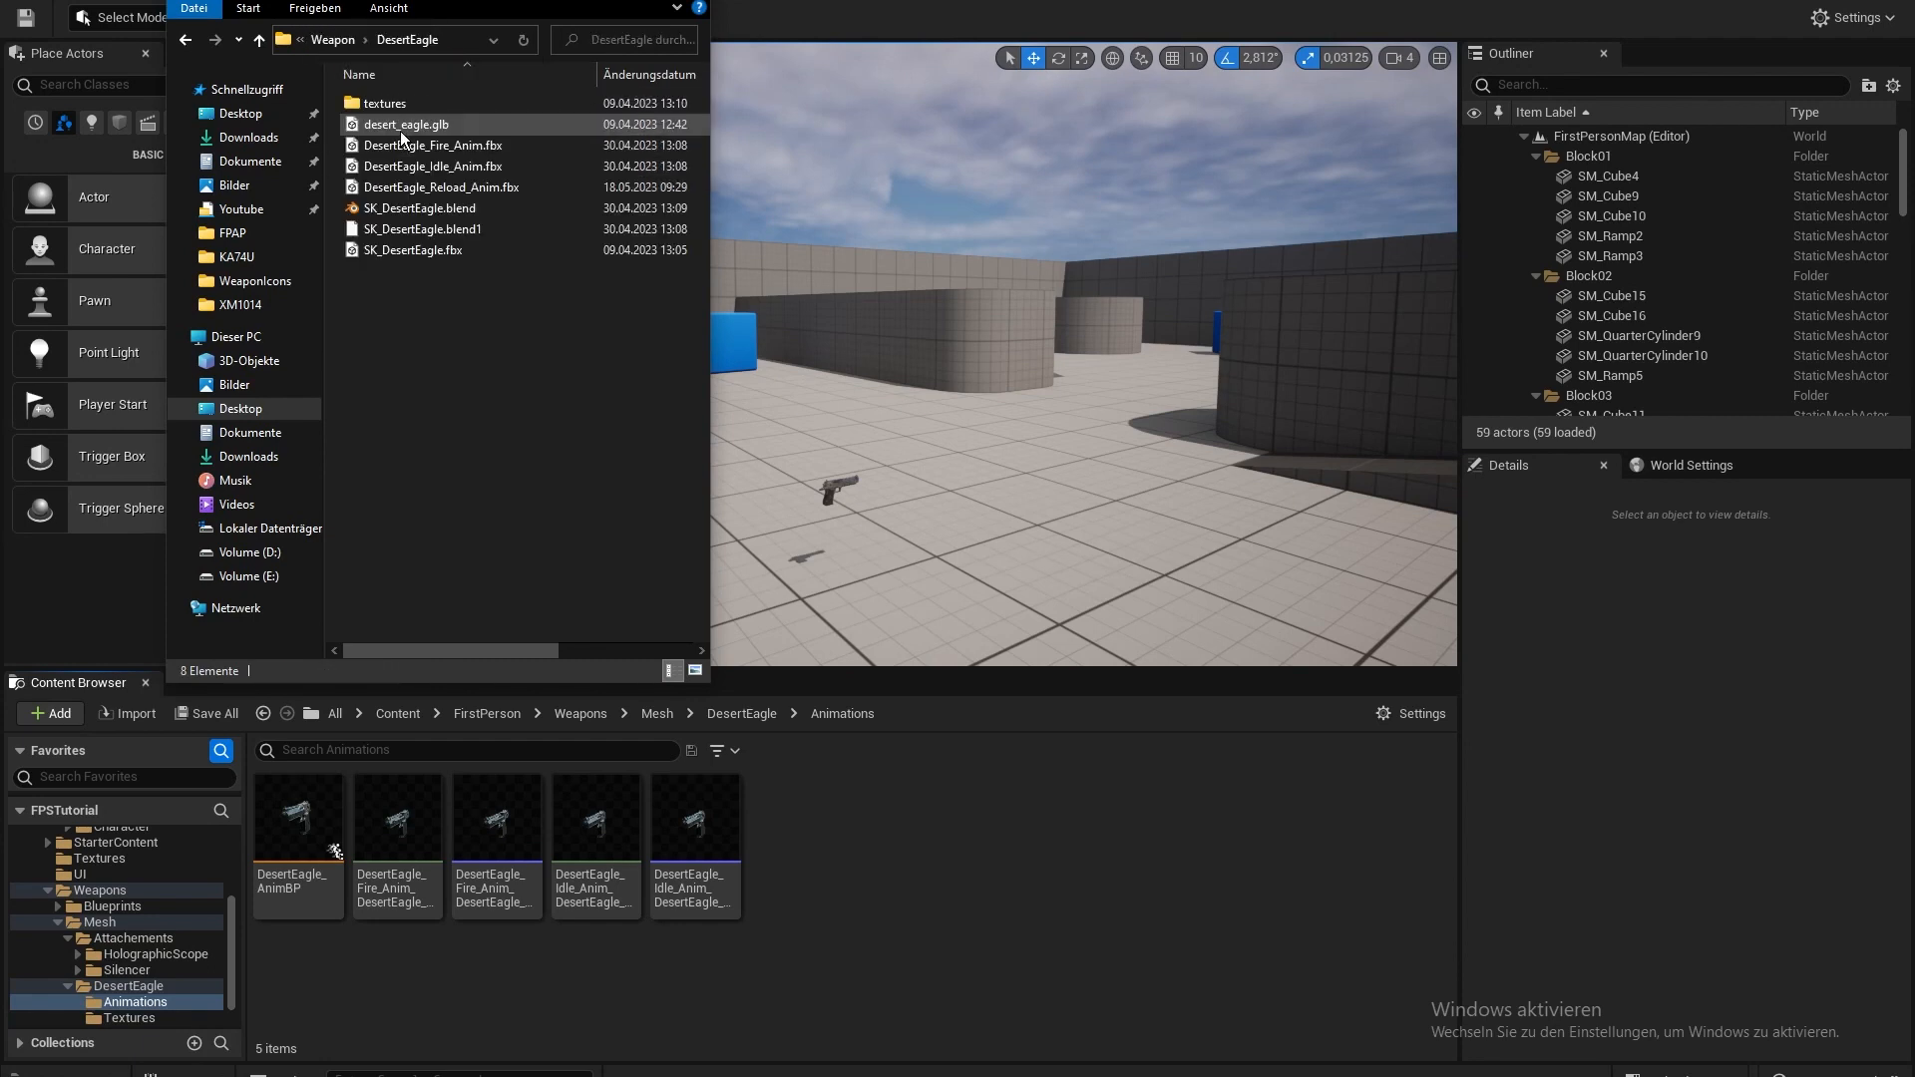
- Import DesertEagle_Reload_Anim.fbx into the weapon's Animations folder, using SK_DesertEagle_Skeleton as its skeleton
{"action": "left_click", "coordinate": [485, 186]}
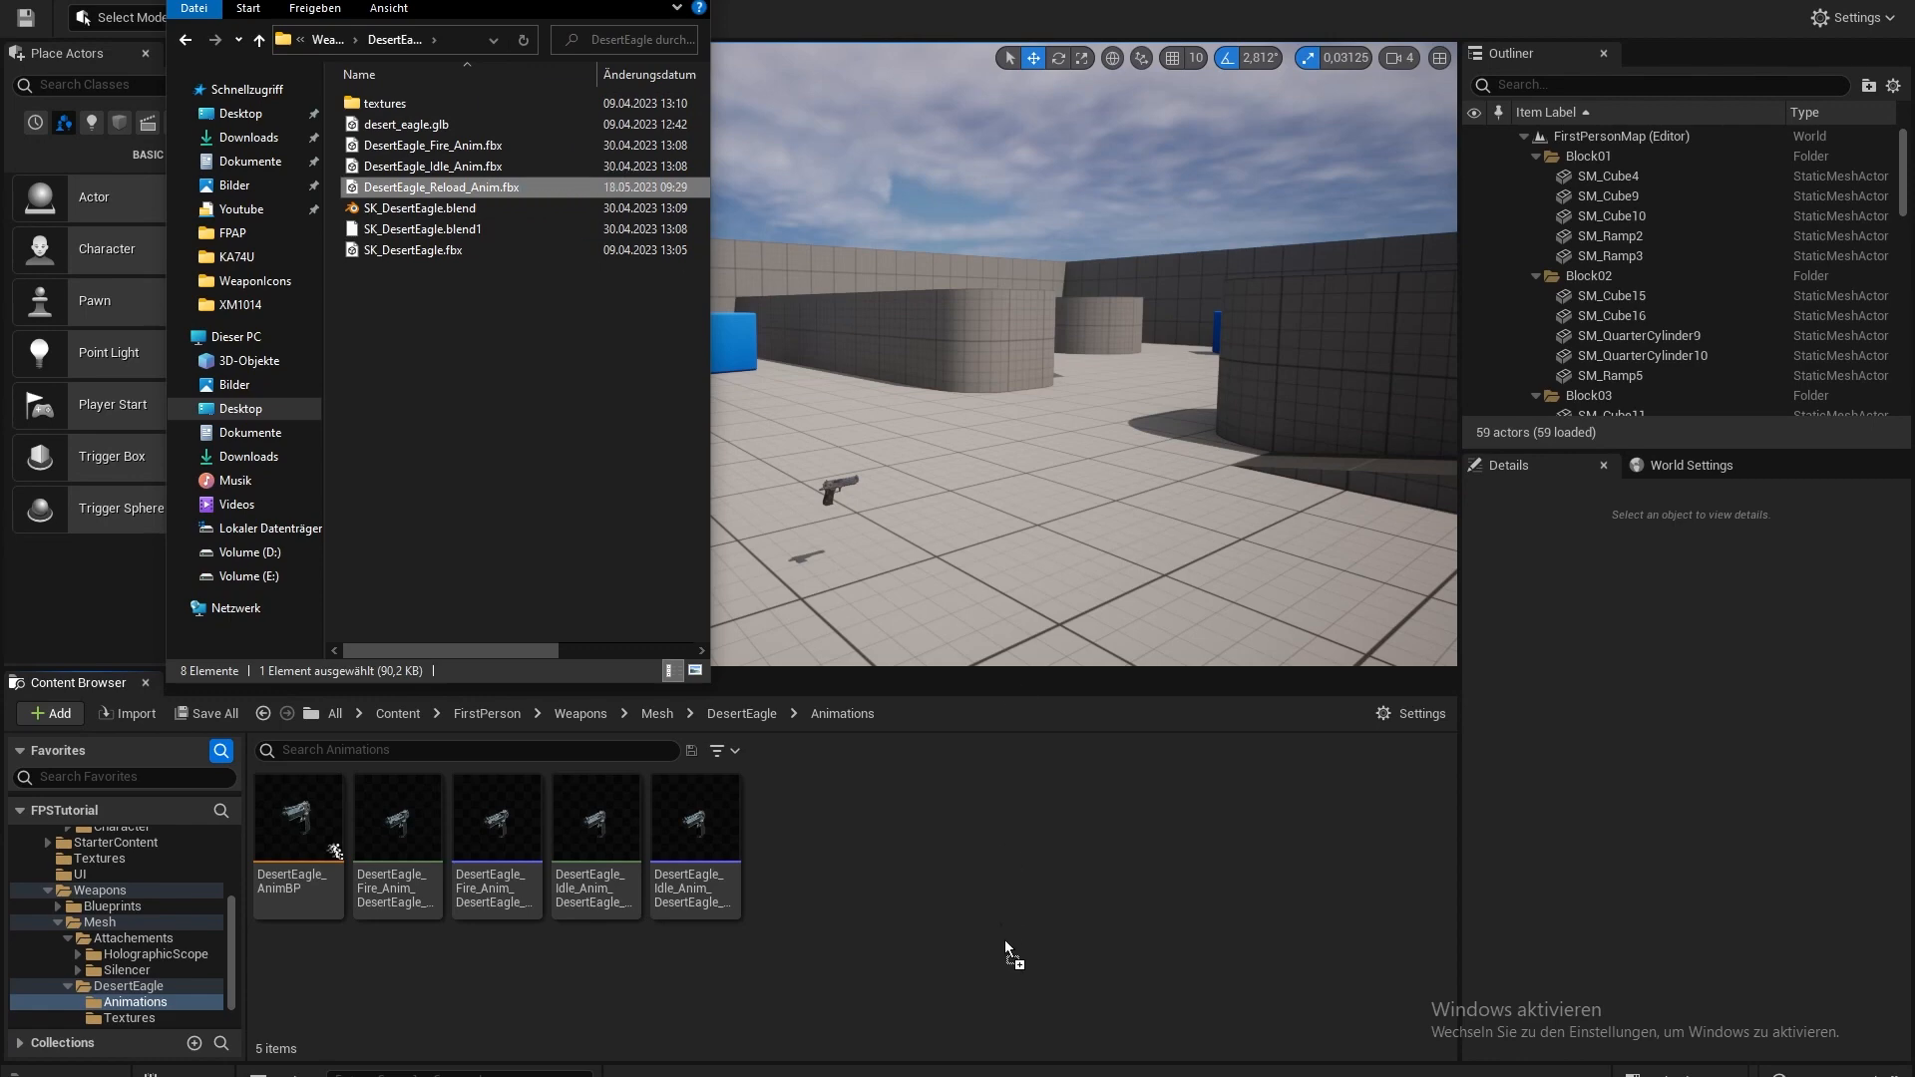
{"action": "left_click_drag", "start_coordinate": [1005, 944], "coordinate": [1005, 944]}
{"action": "left_click", "coordinate": [1091, 285]}
{"action": "type", "text": "d"}
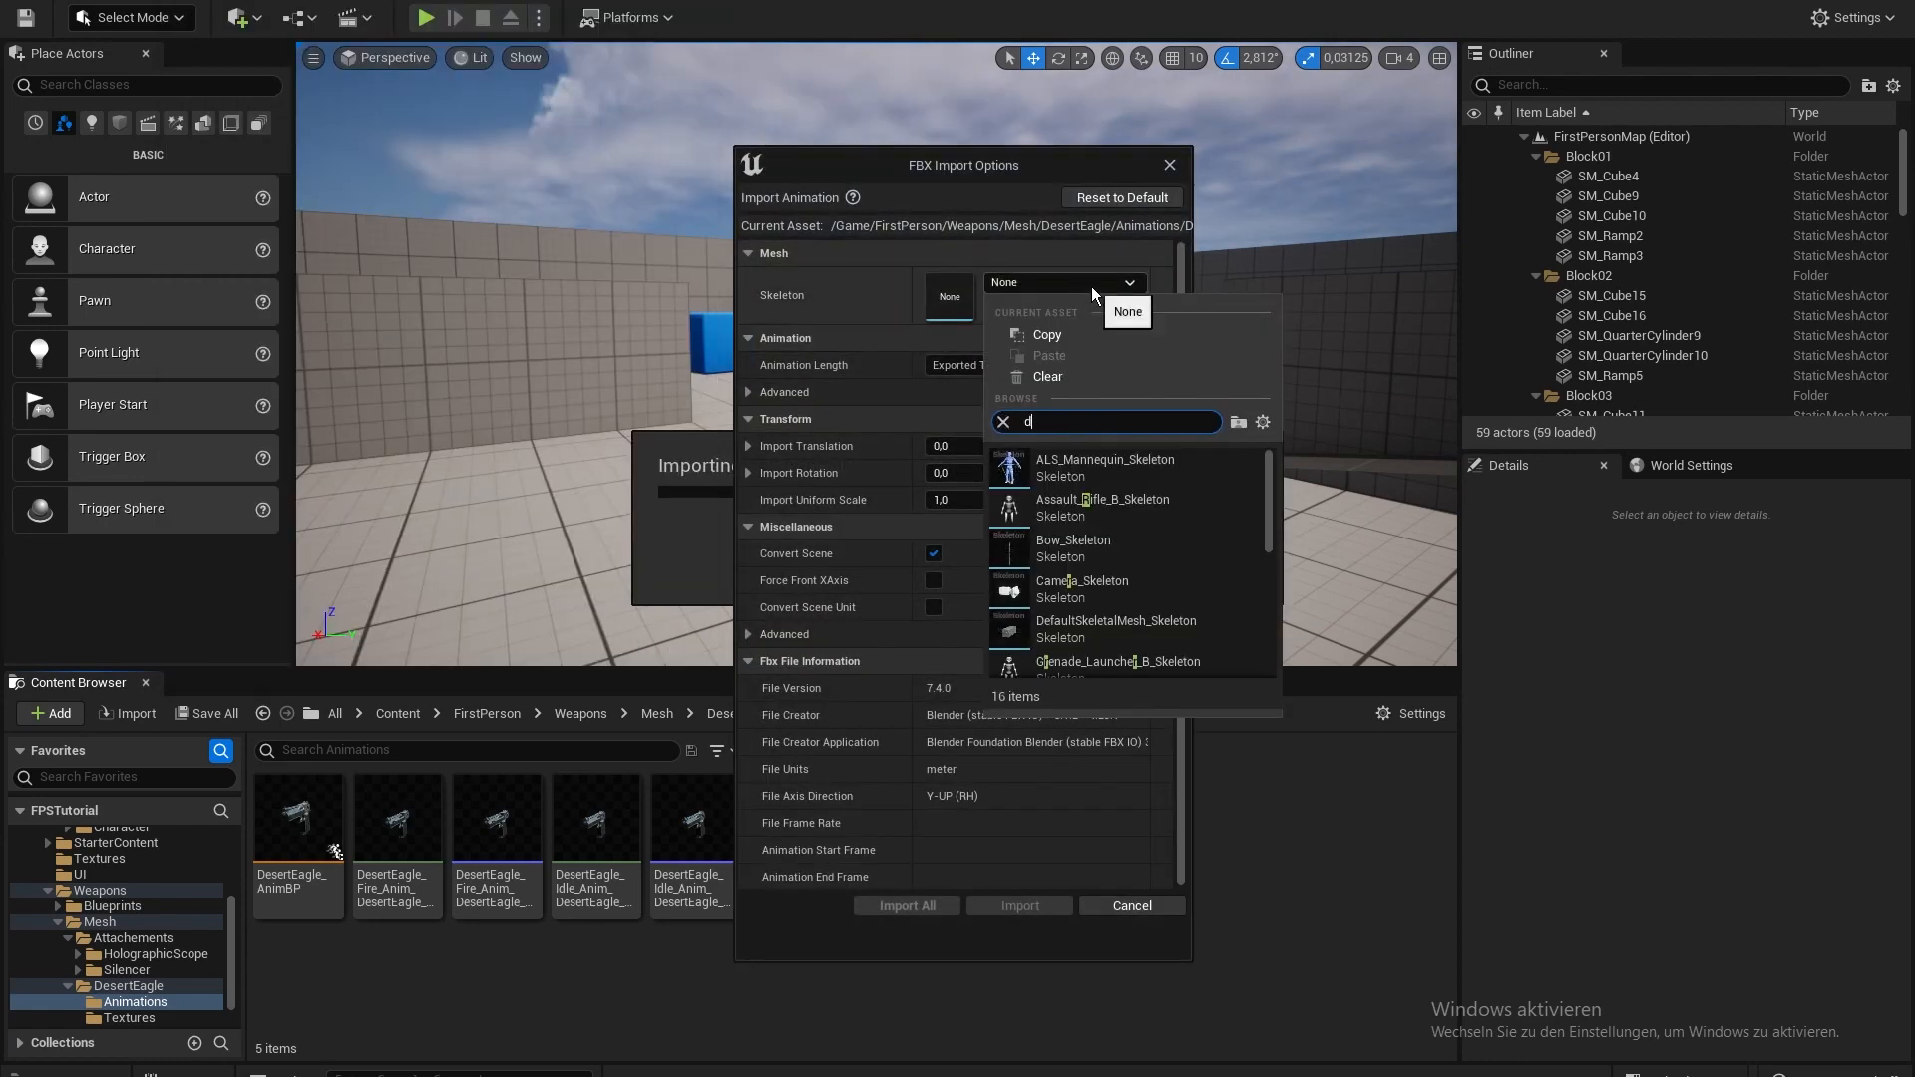
{"action": "type", "text": "ese"}
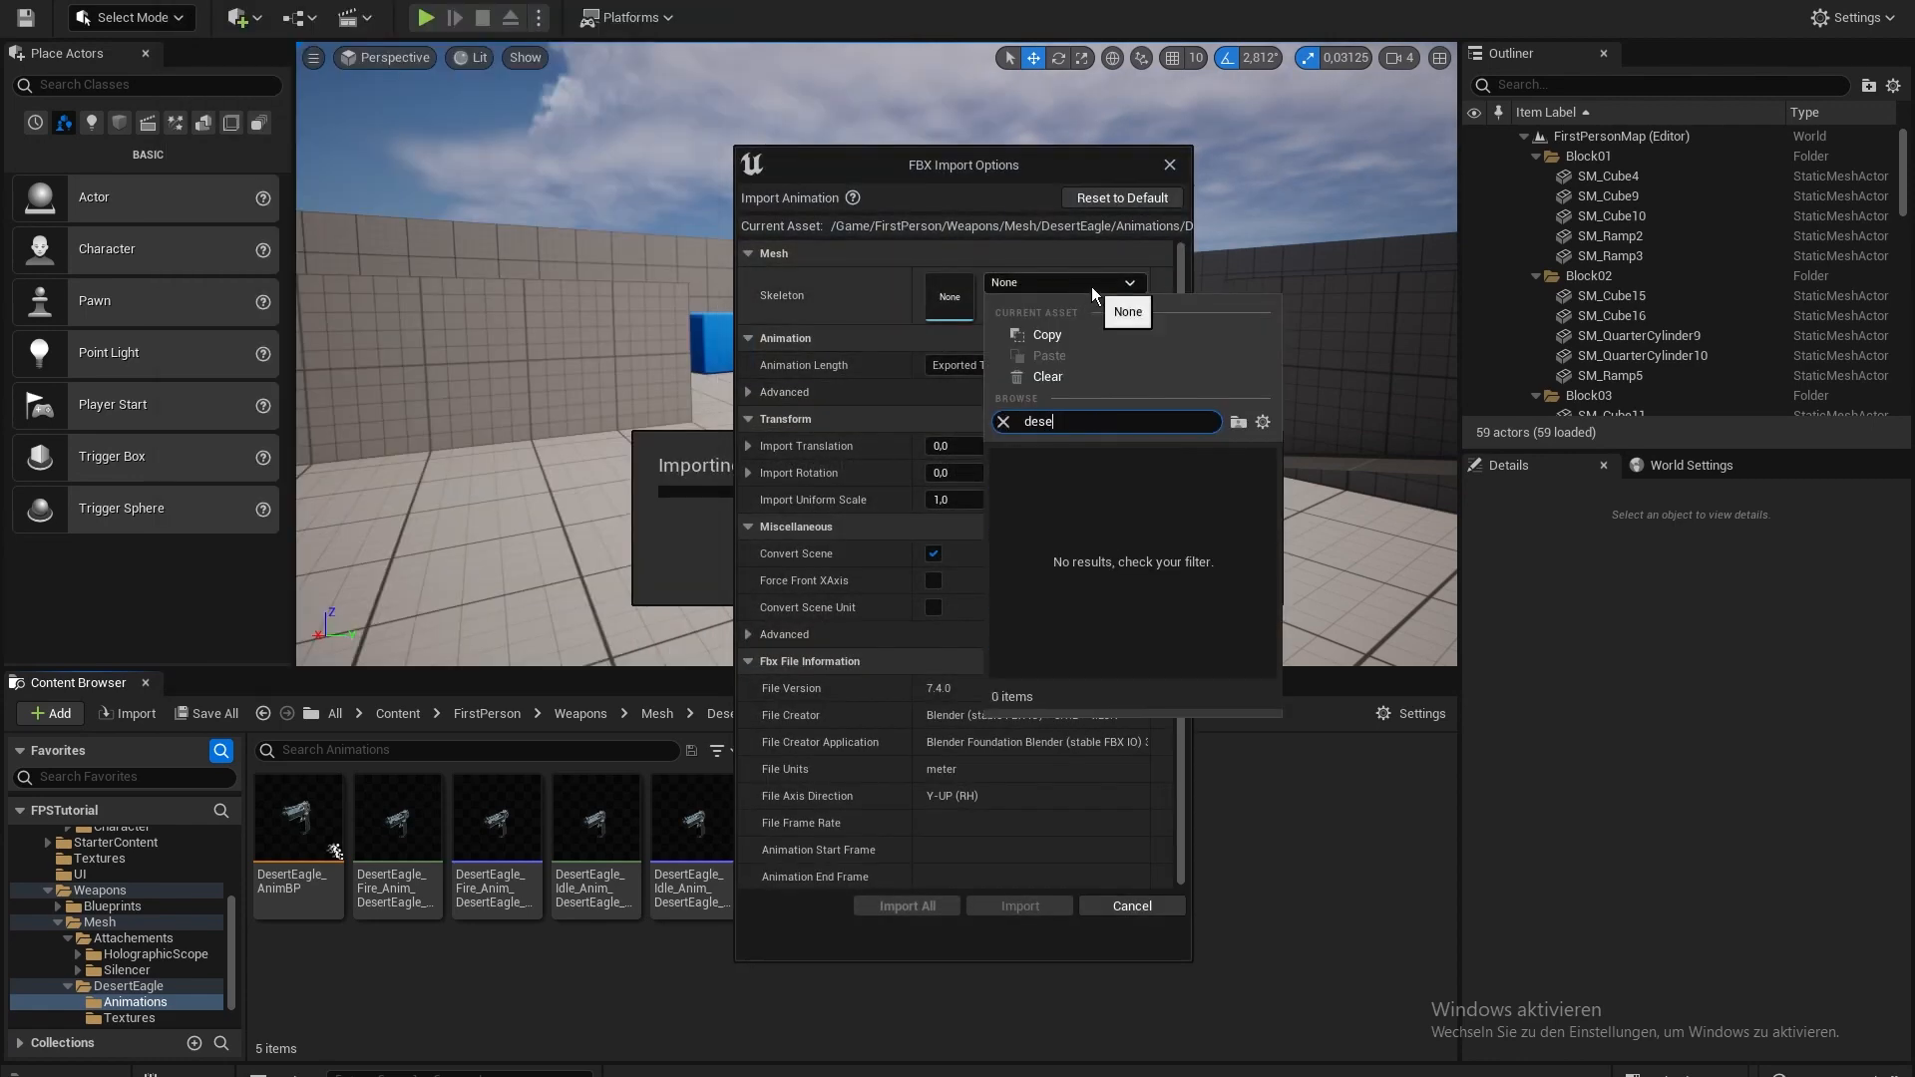
{"action": "left_click", "coordinate": [1097, 460]}
{"action": "left_click", "coordinate": [907, 905]}
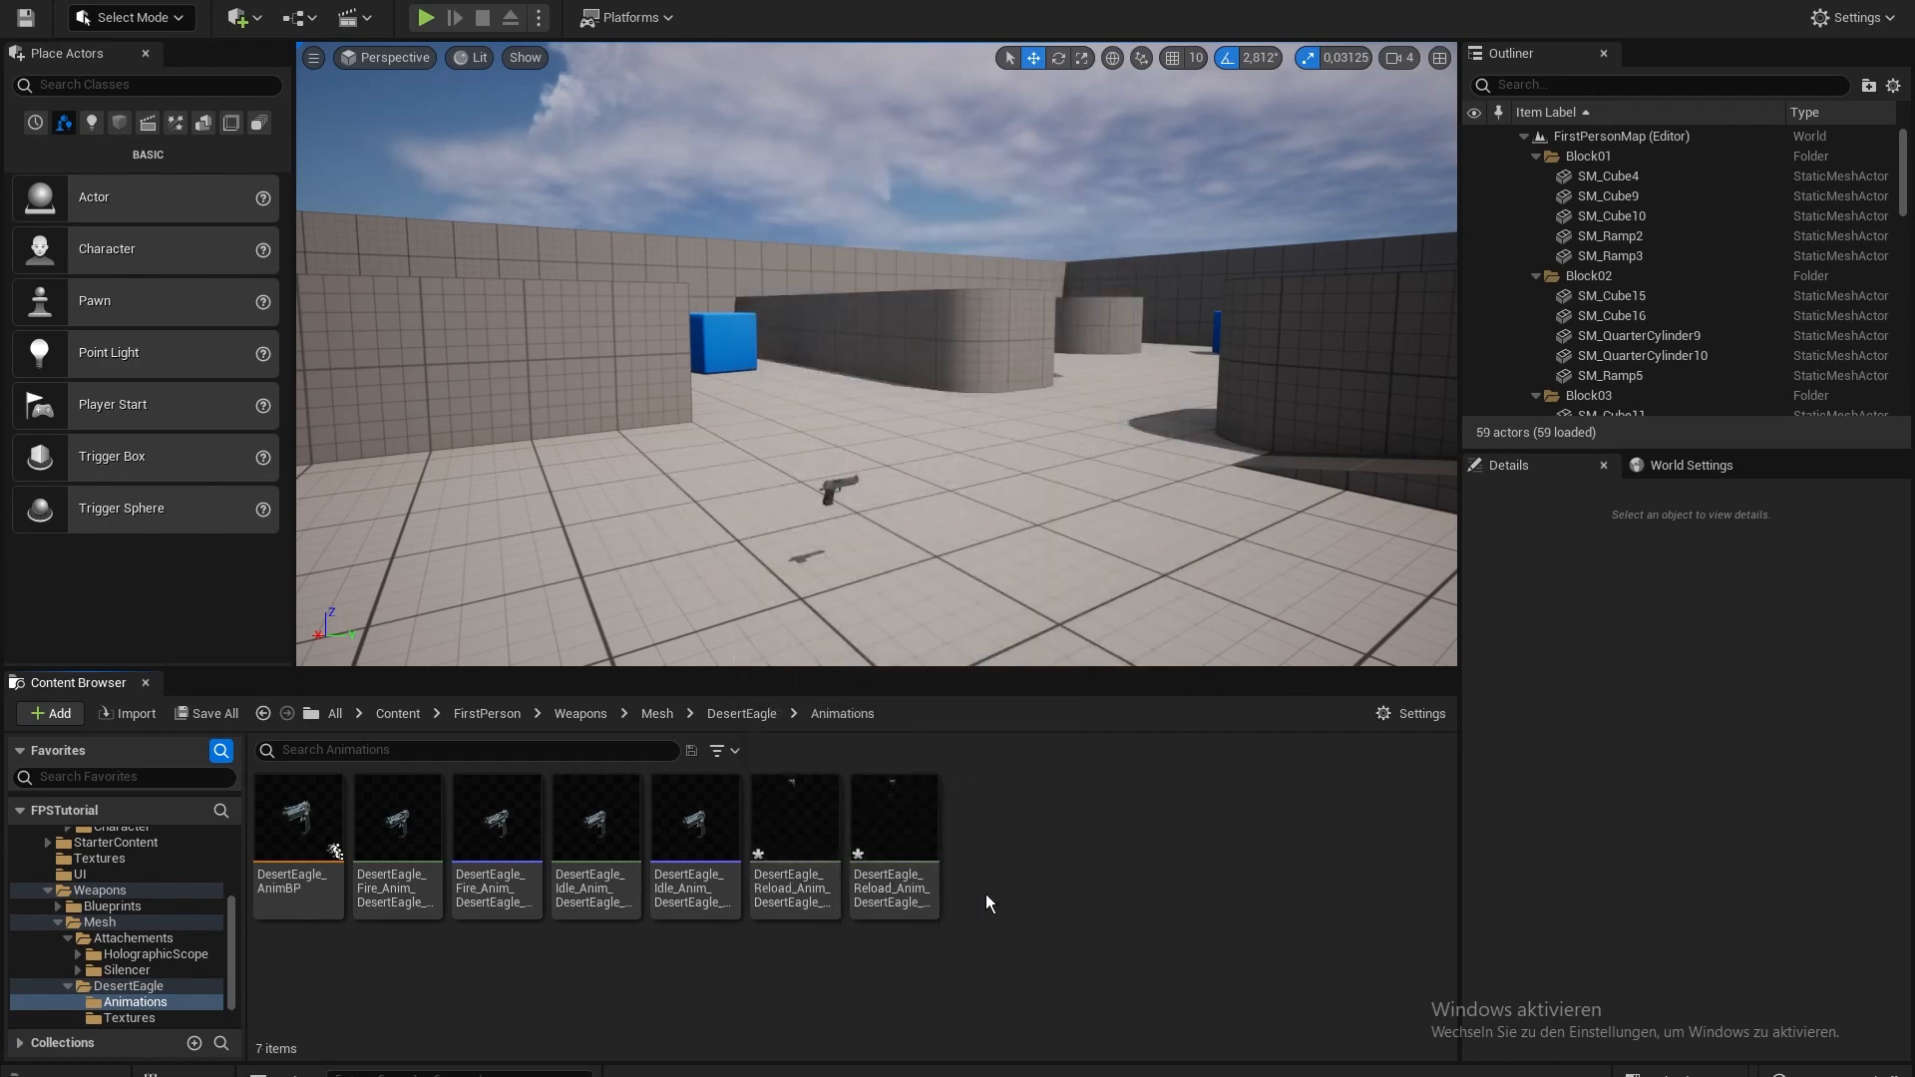
- Preview the two imported reload sequences and delete the surplus one based on DesertEagleAction
{"action": "double_click", "coordinate": [939, 842]}
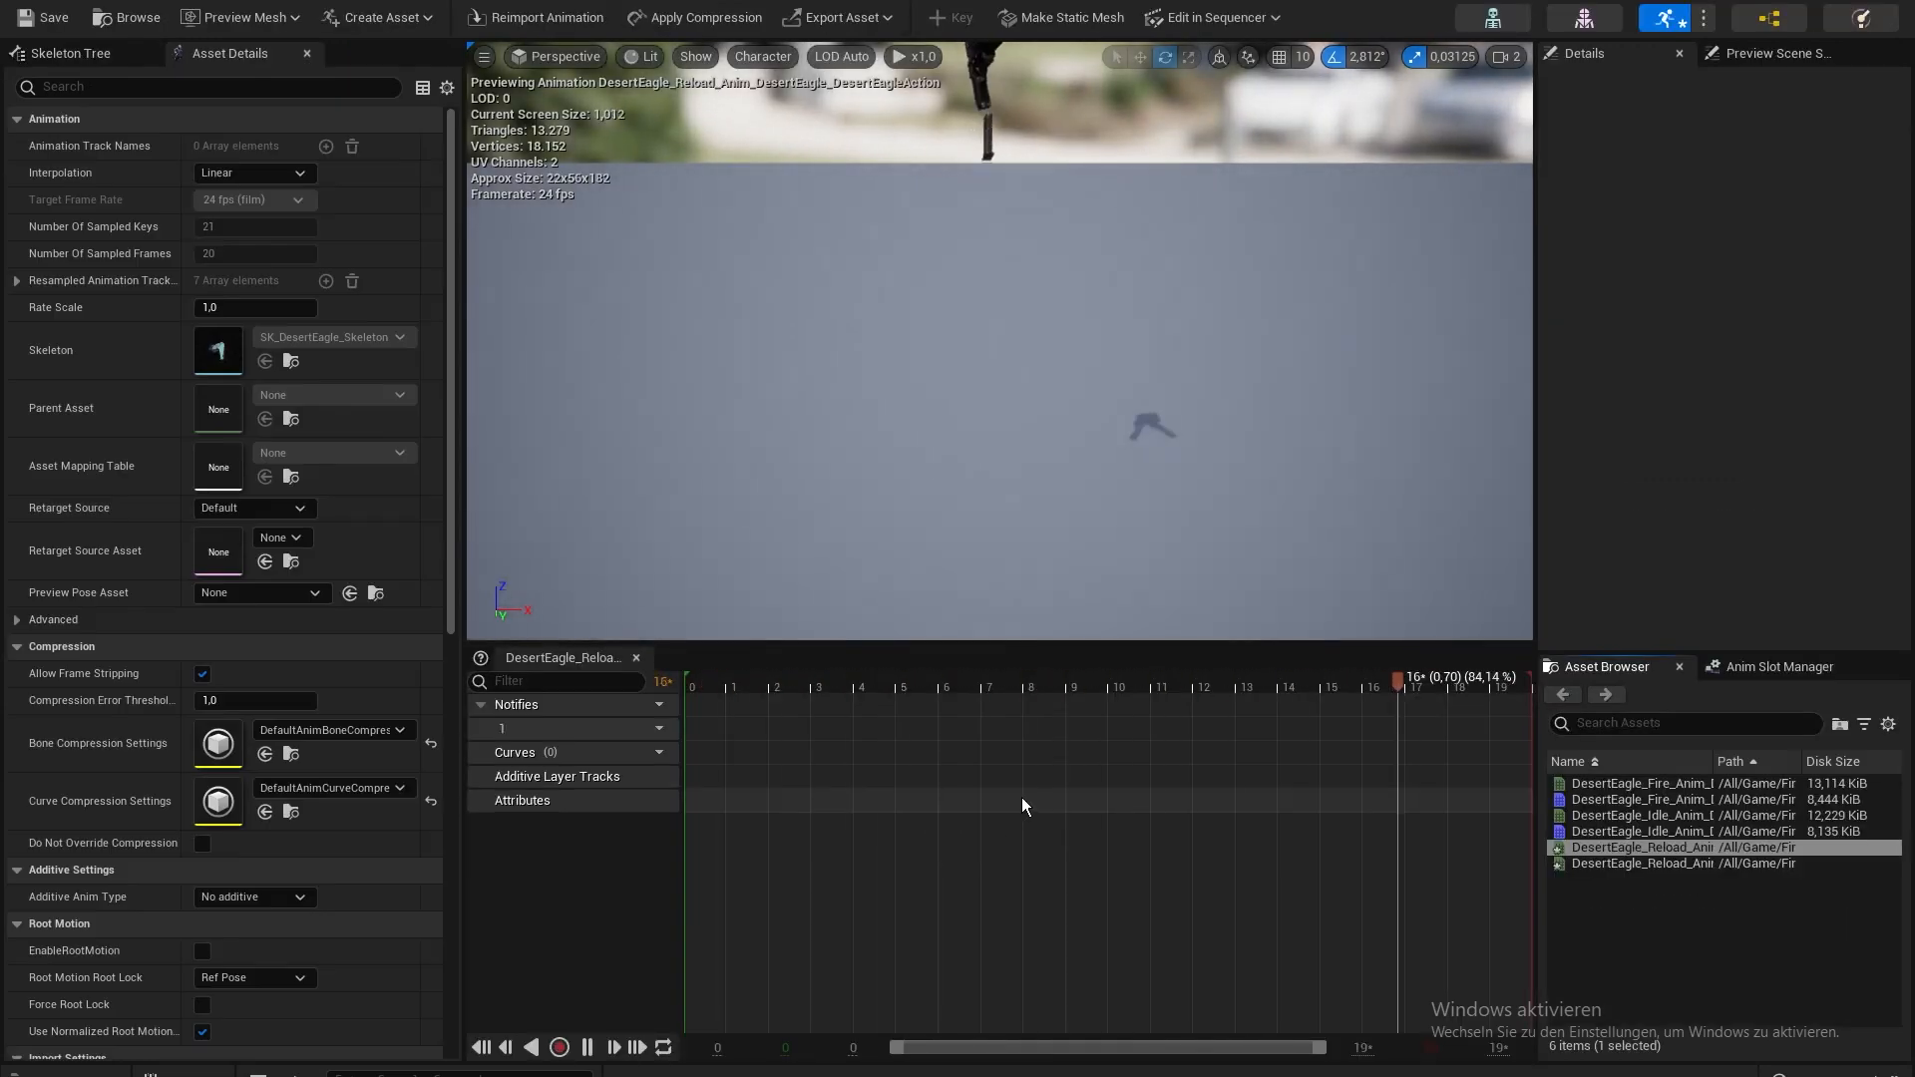
{"action": "left_click", "coordinate": [688, 2]}
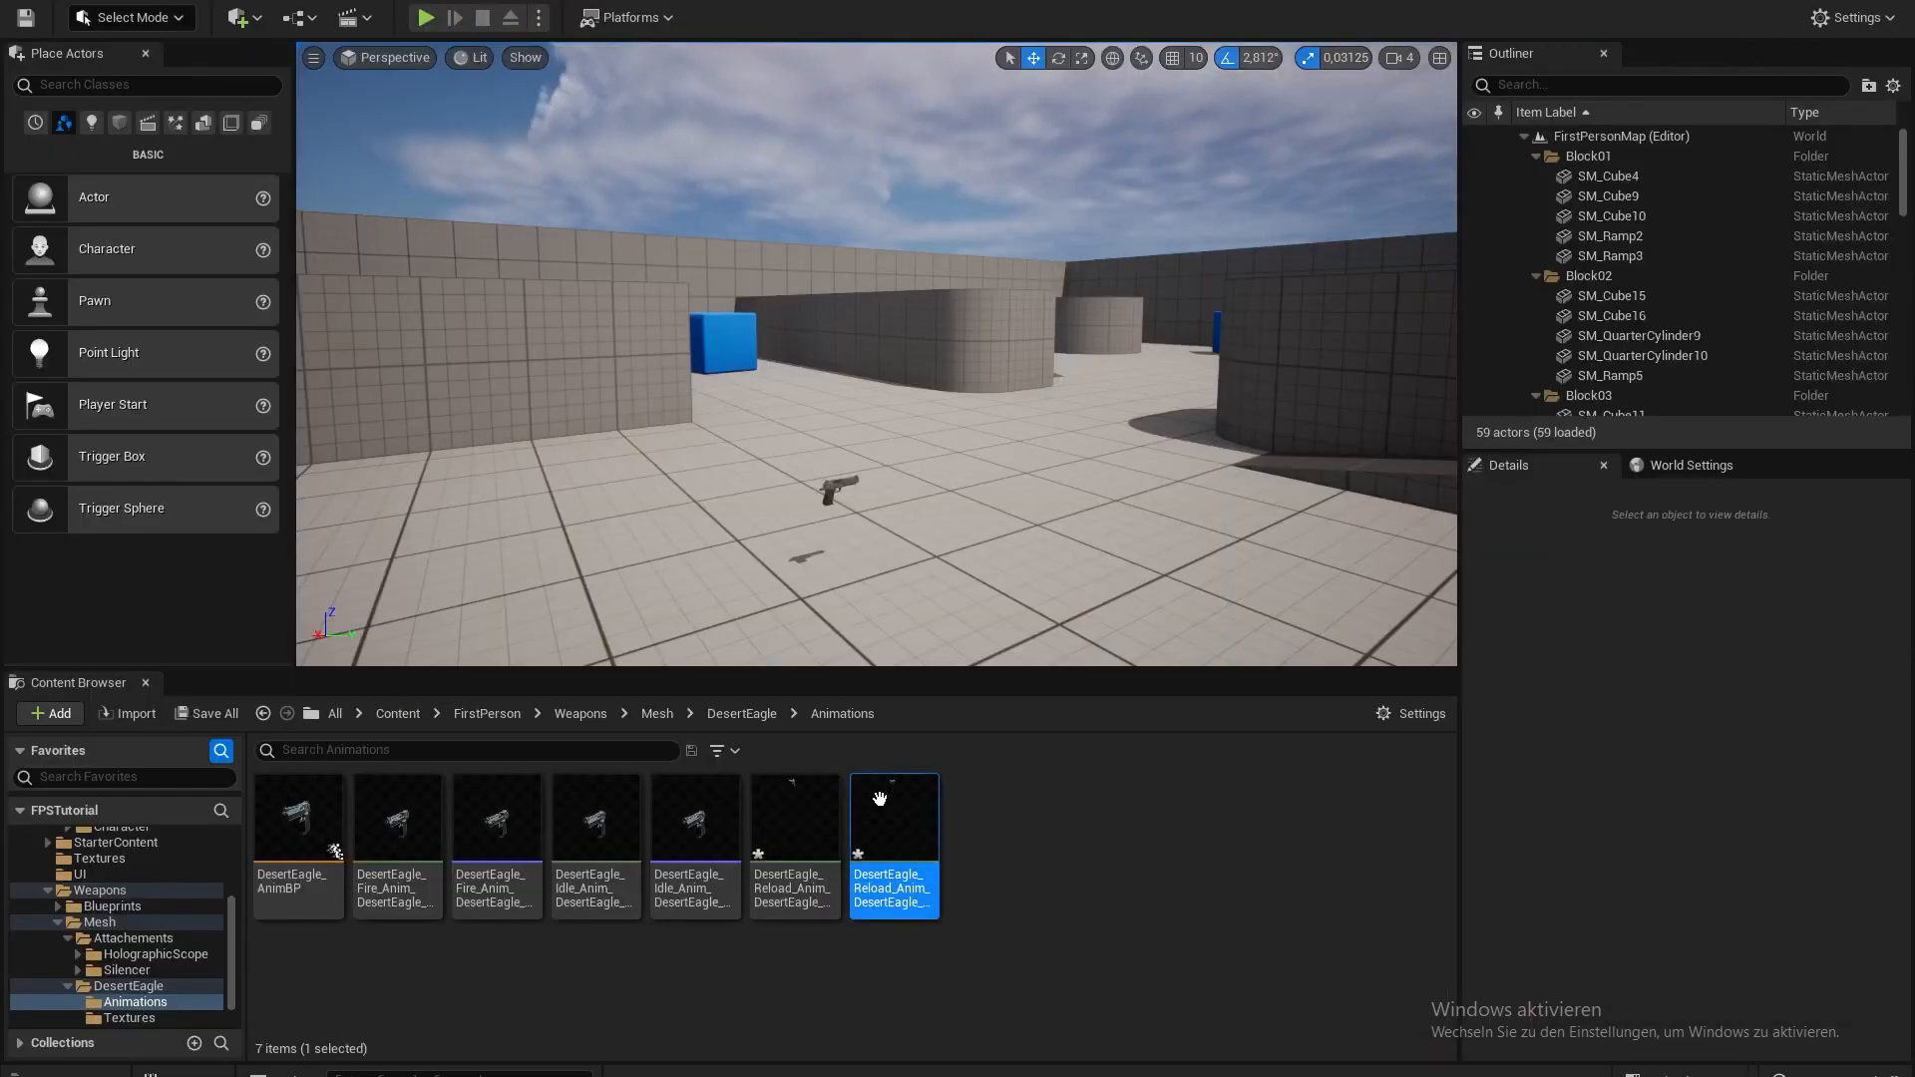
{"action": "double_click", "coordinate": [879, 798]}
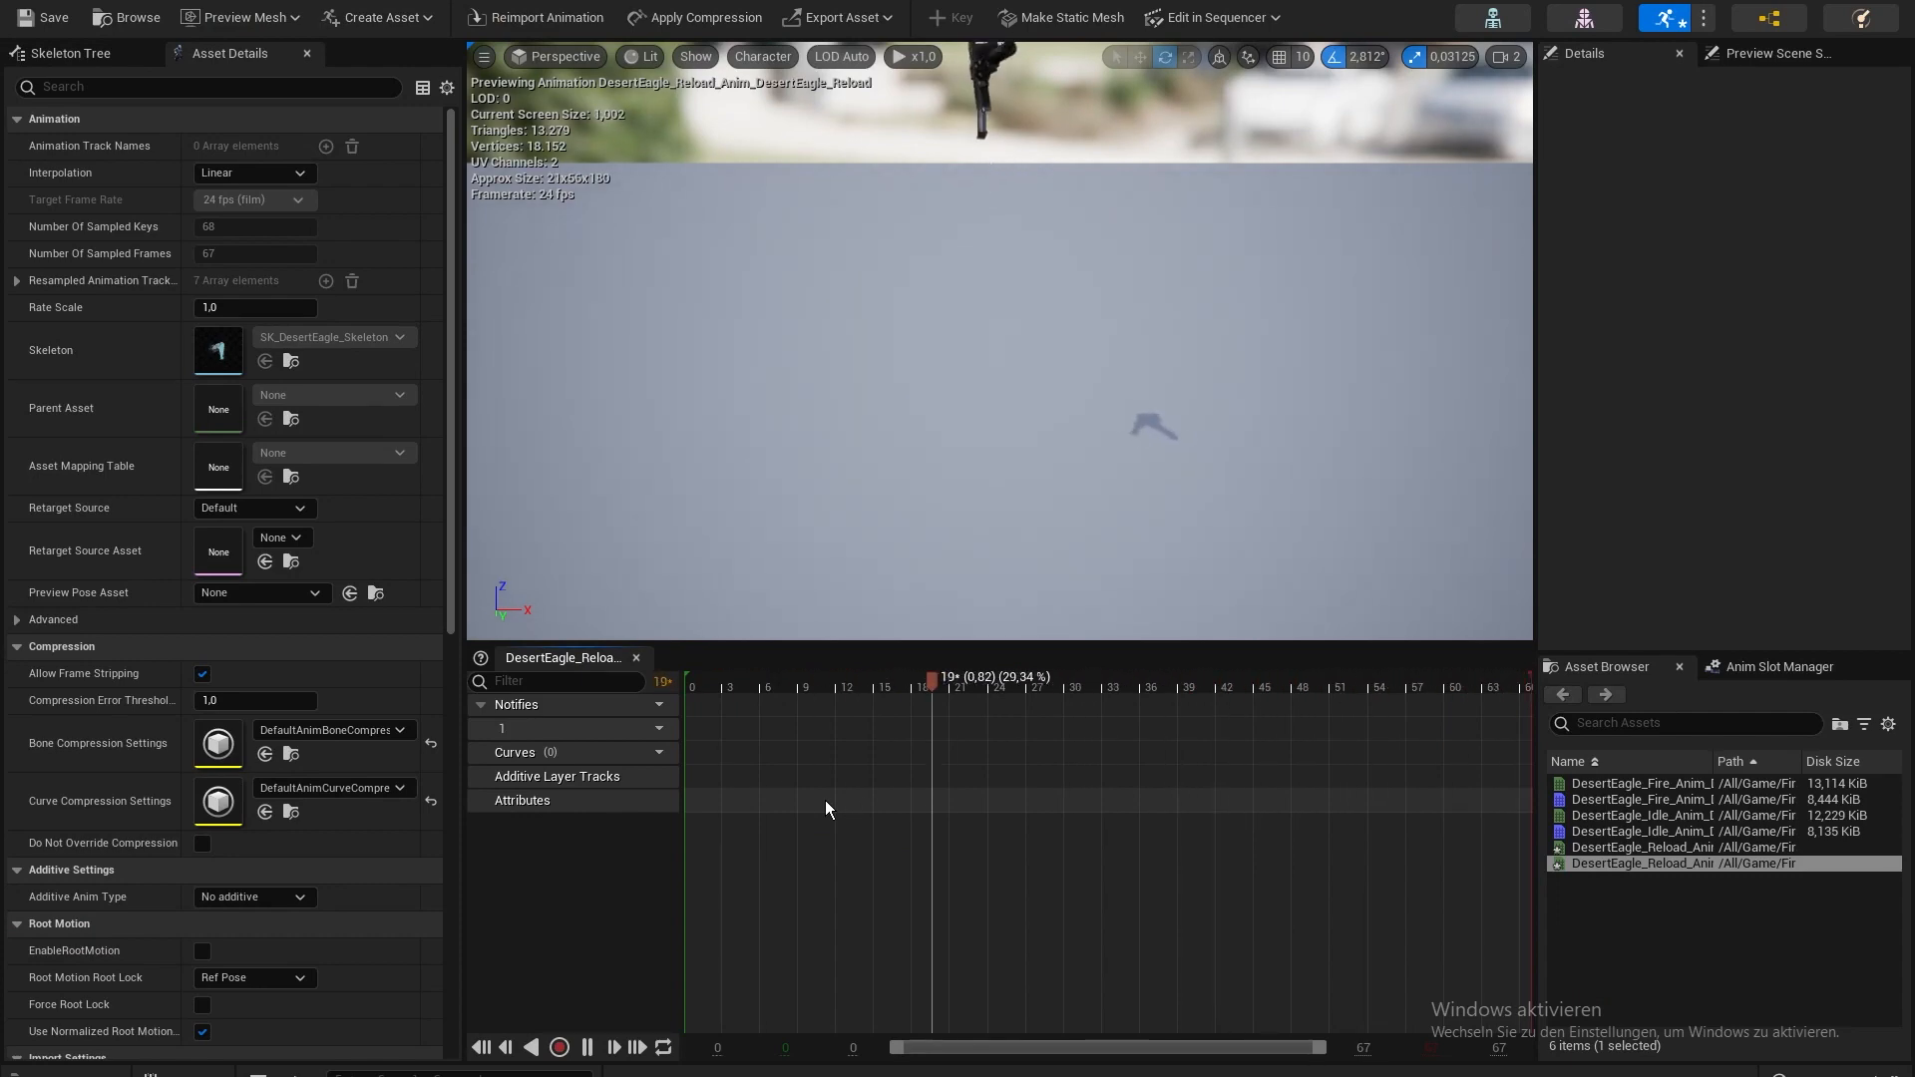
{"action": "left_click", "coordinate": [836, 2]}
{"action": "right_click", "coordinate": [896, 791]}
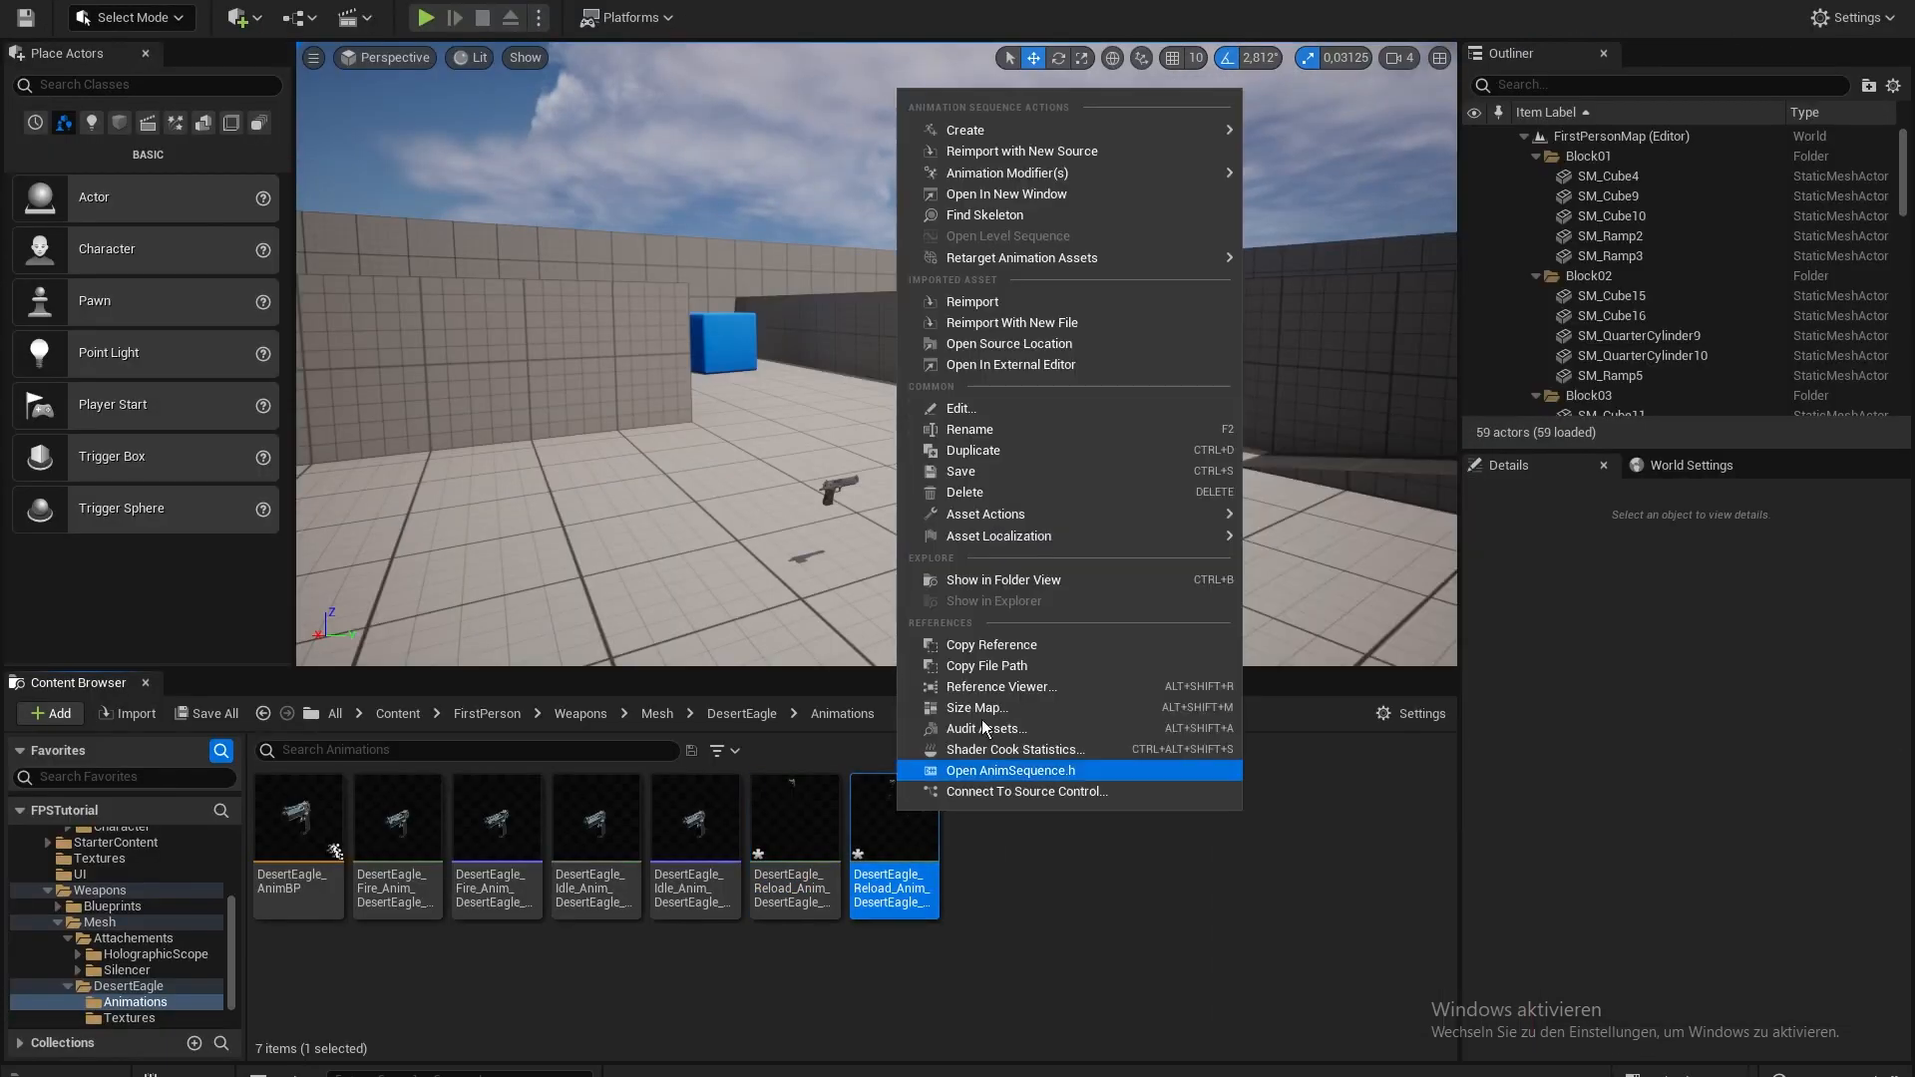
{"action": "left_click", "coordinate": [965, 492]}
{"action": "left_click", "coordinate": [876, 850]}
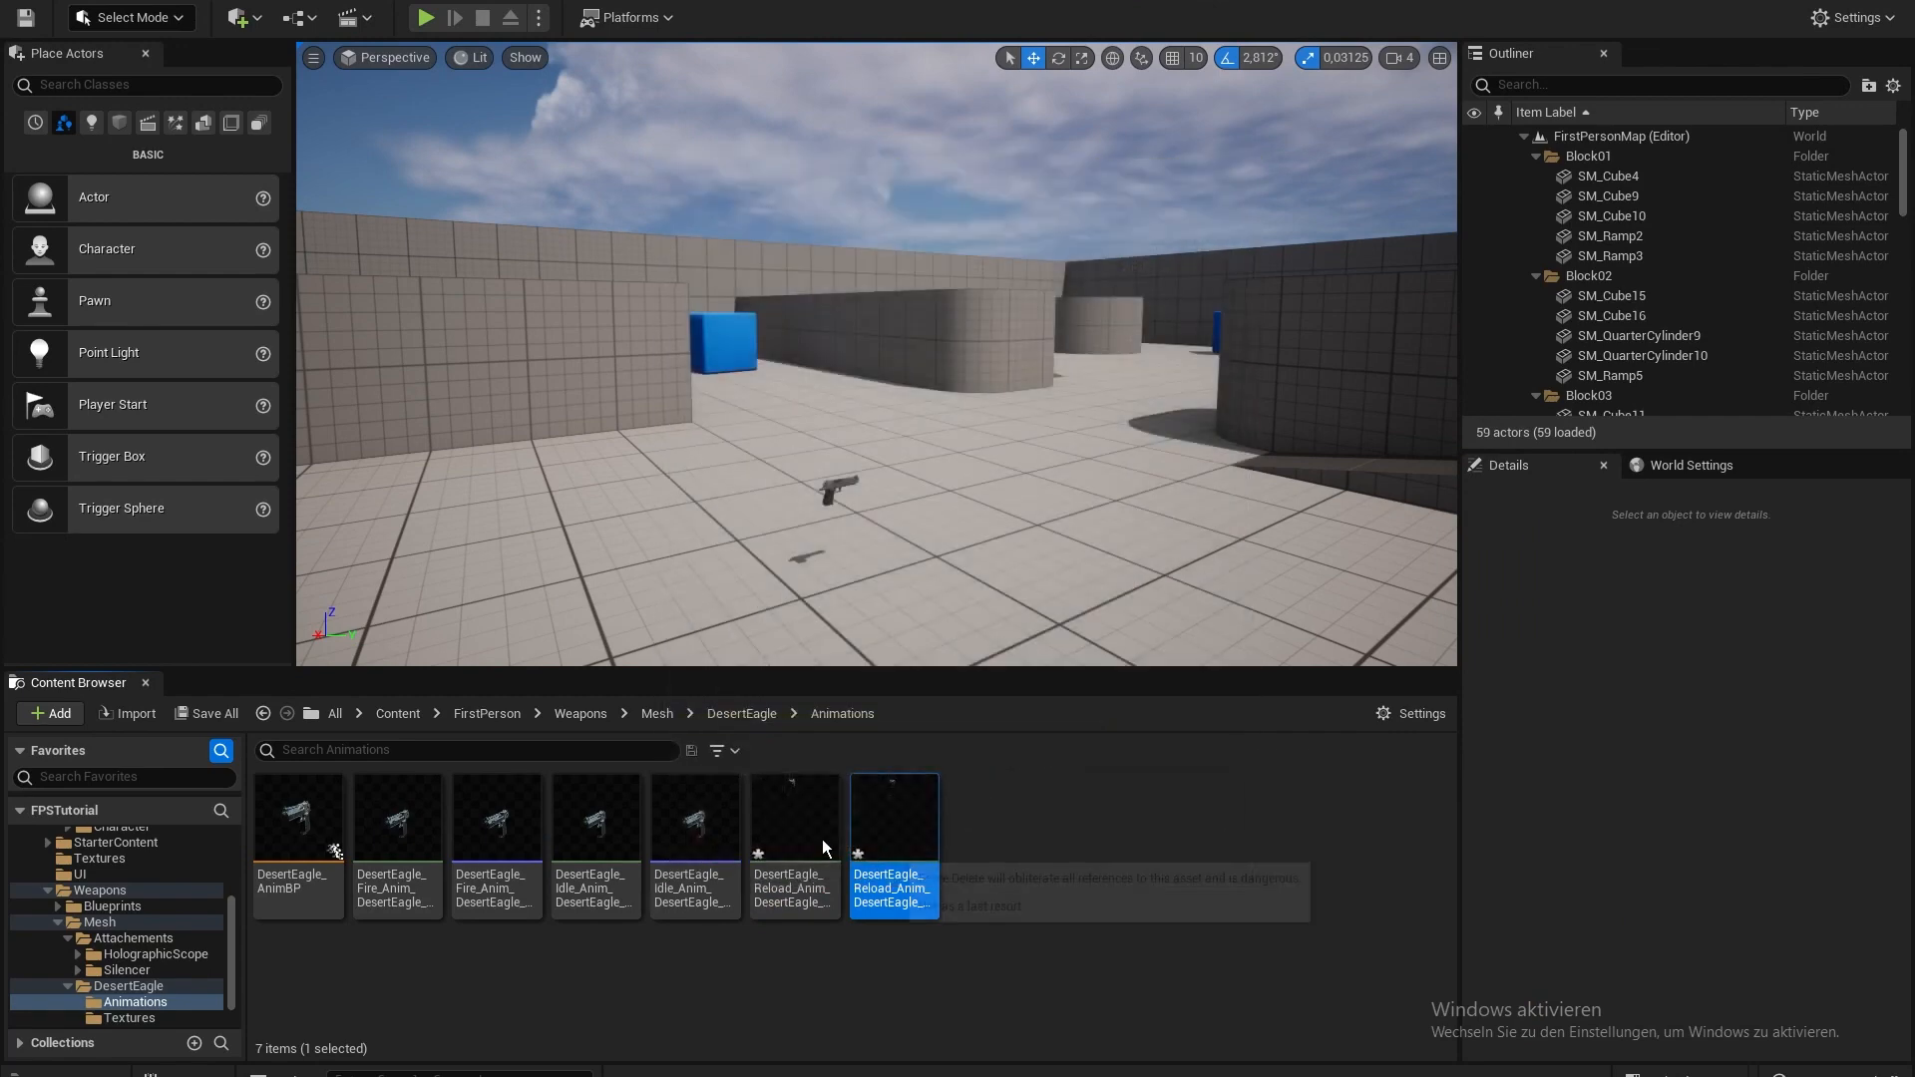
- Open the remaining weapon reload sequence and turn on EnableRootMotion and Force Root Lock
{"action": "double_click", "coordinate": [821, 840]}
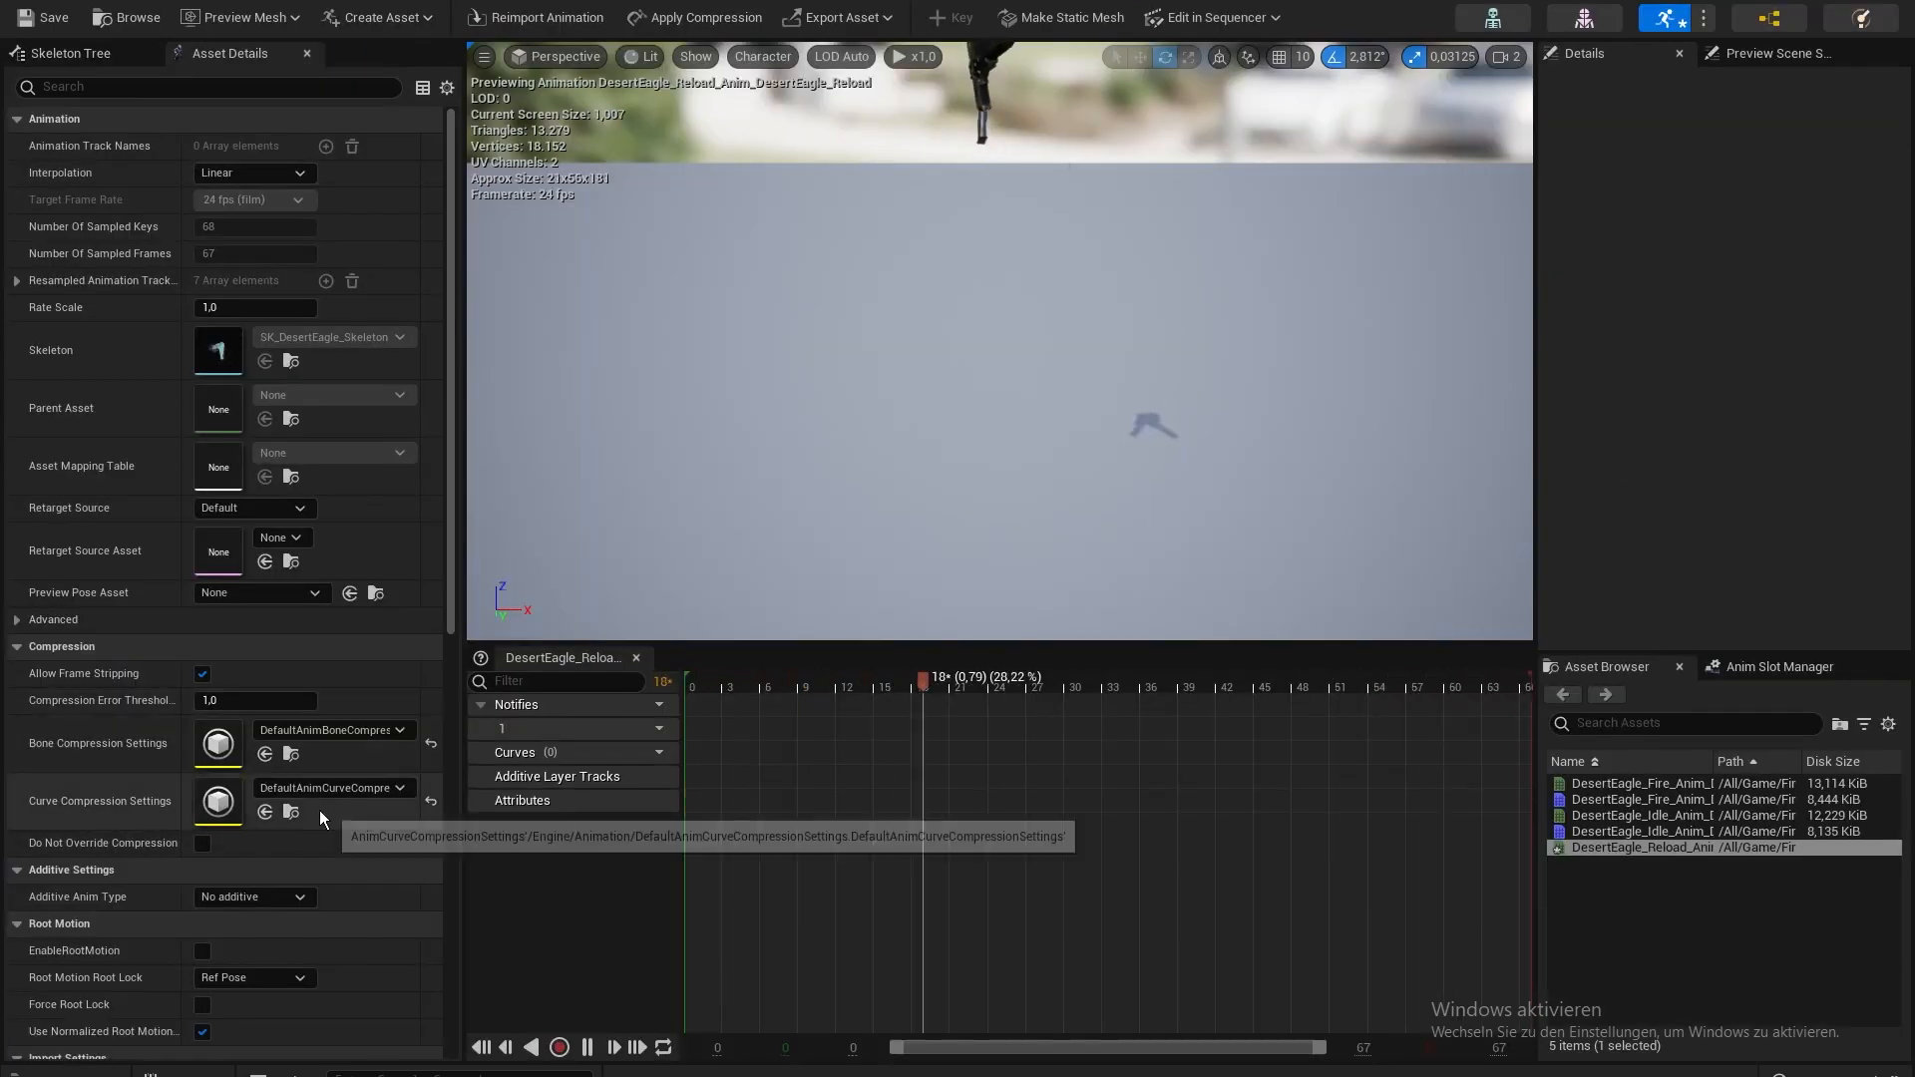
{"action": "scroll", "coordinate": [309, 769], "scroll_direction": "down", "scroll_amount": 5}
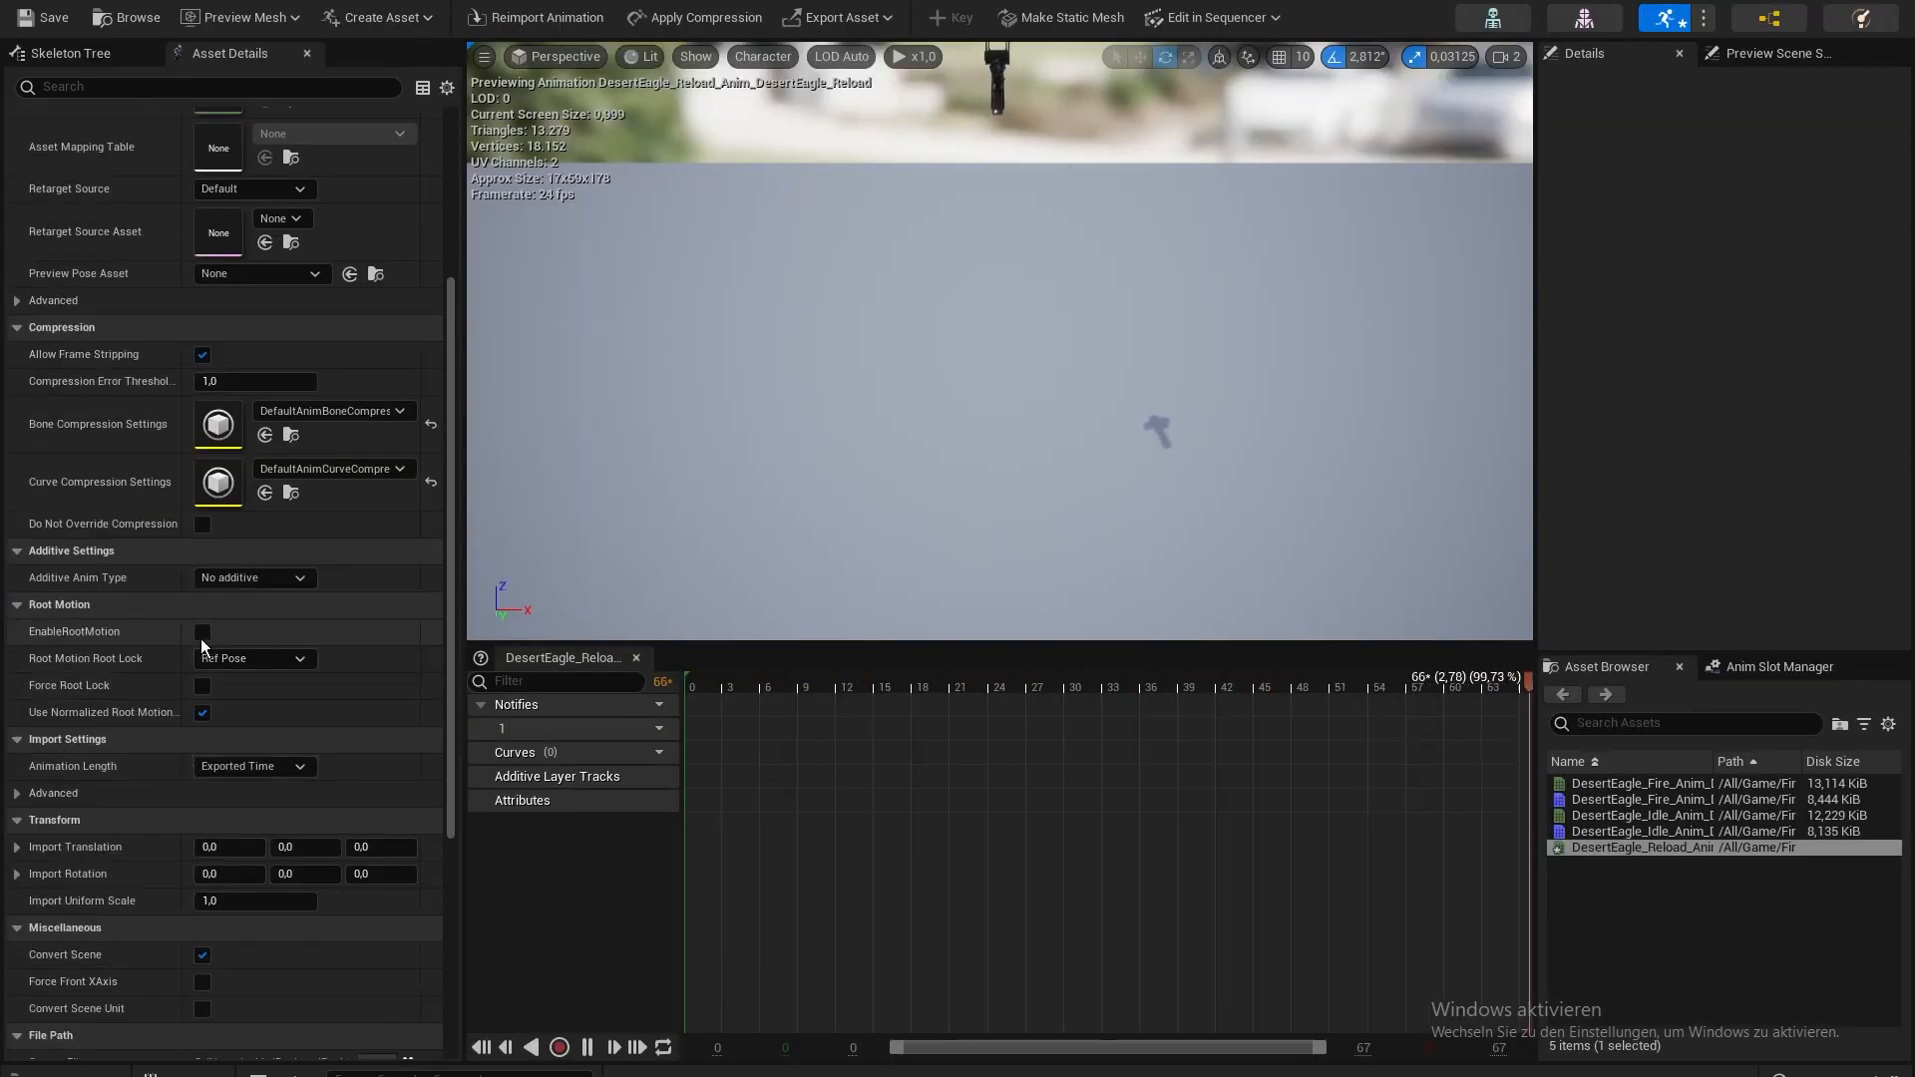
{"action": "left_click", "coordinate": [202, 633]}
{"action": "left_click", "coordinate": [202, 686]}
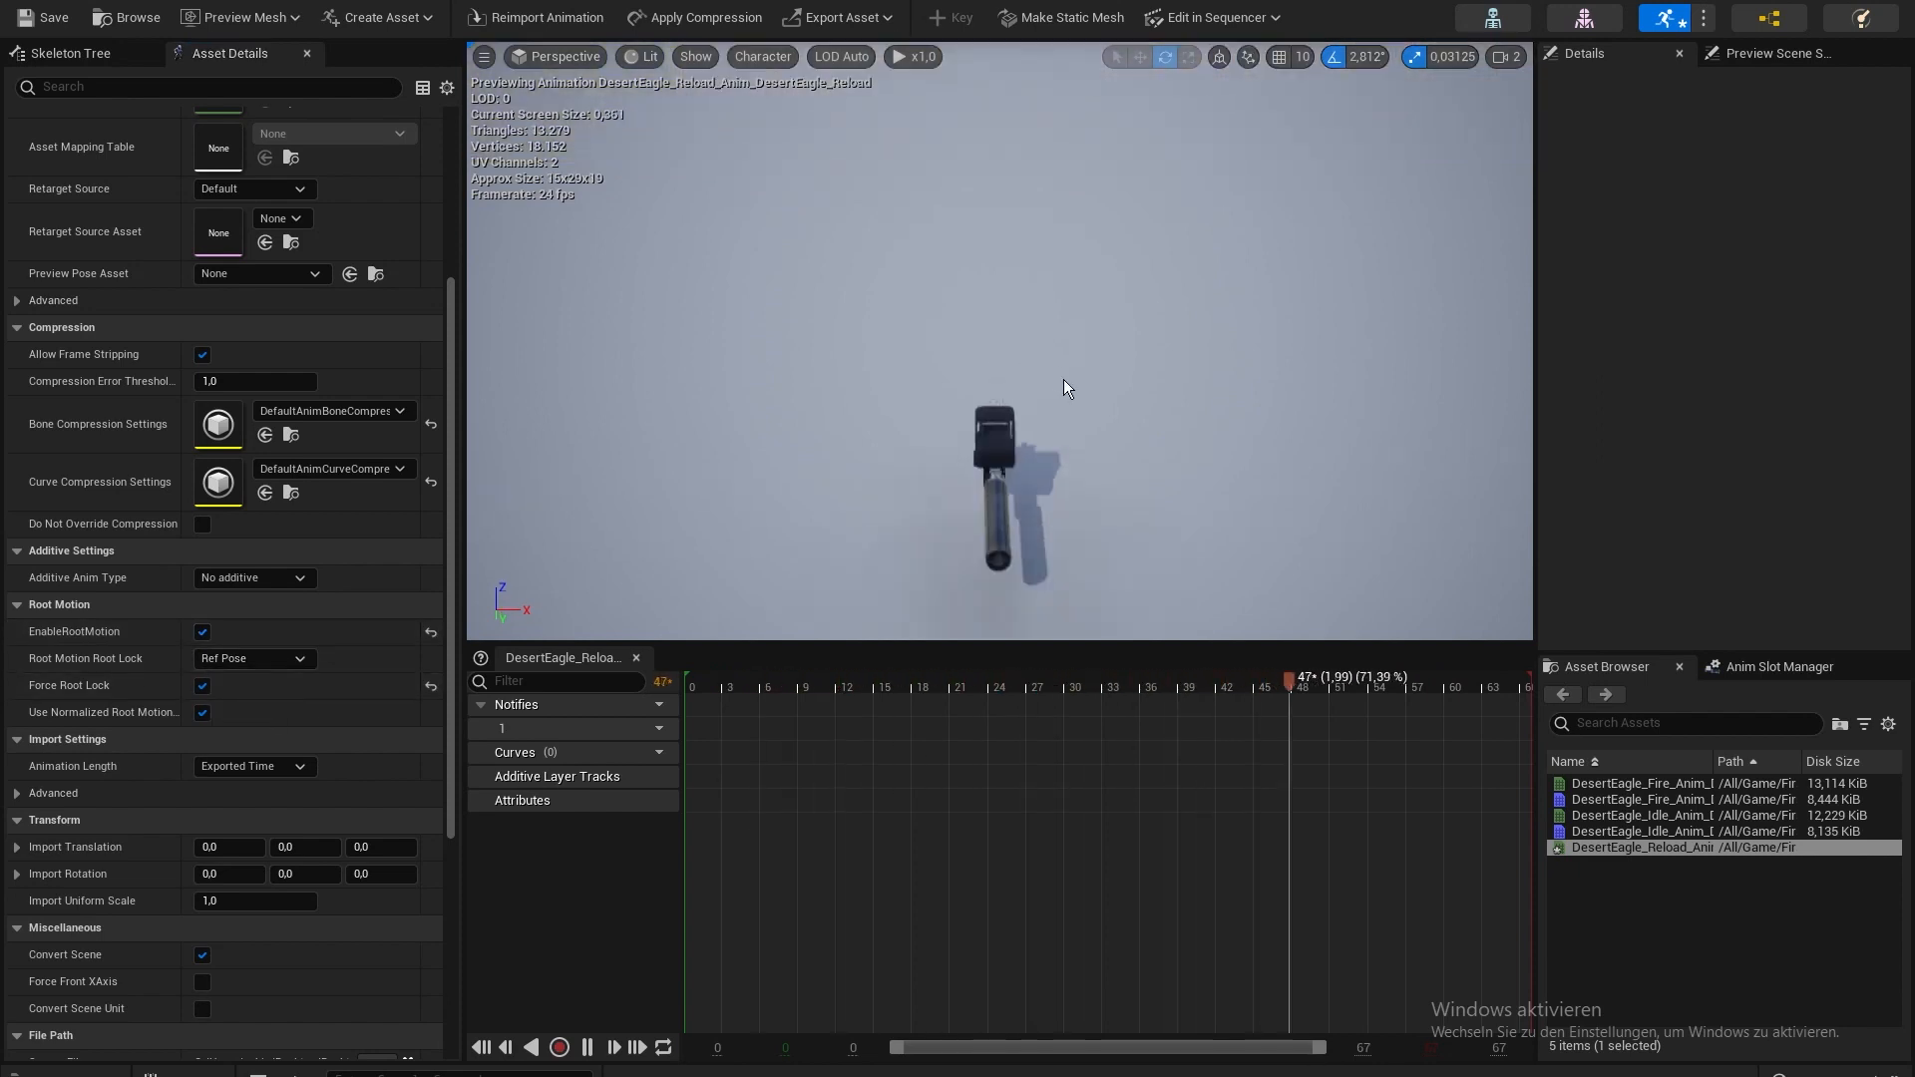
- Inspect the weapon's reload motion from the side, return the playhead to frame 0, and save the sequence
{"action": "right_click_drag", "start_coordinate": [1063, 380], "coordinate": [812, 381]}
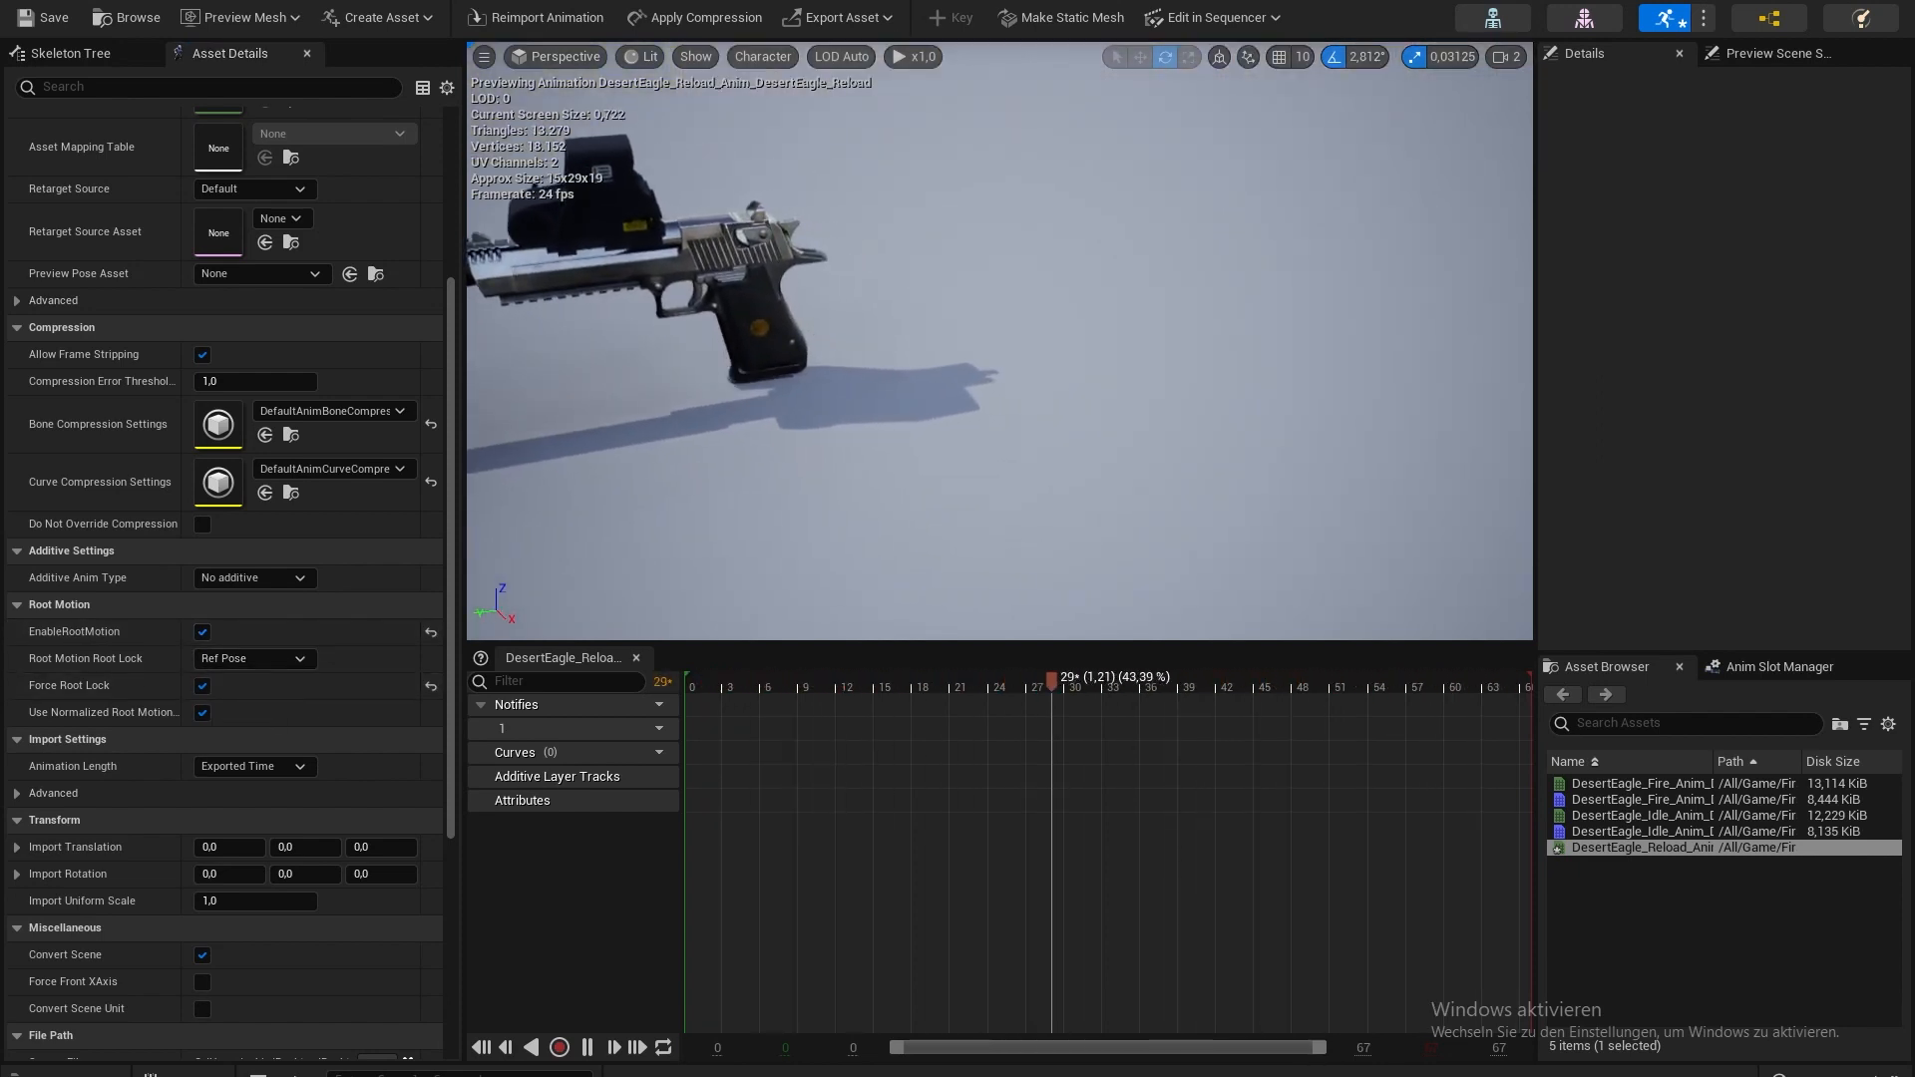
{"action": "key", "text": "w"}
{"action": "right_click_drag", "start_coordinate": [1061, 379], "coordinate": [982, 381]}
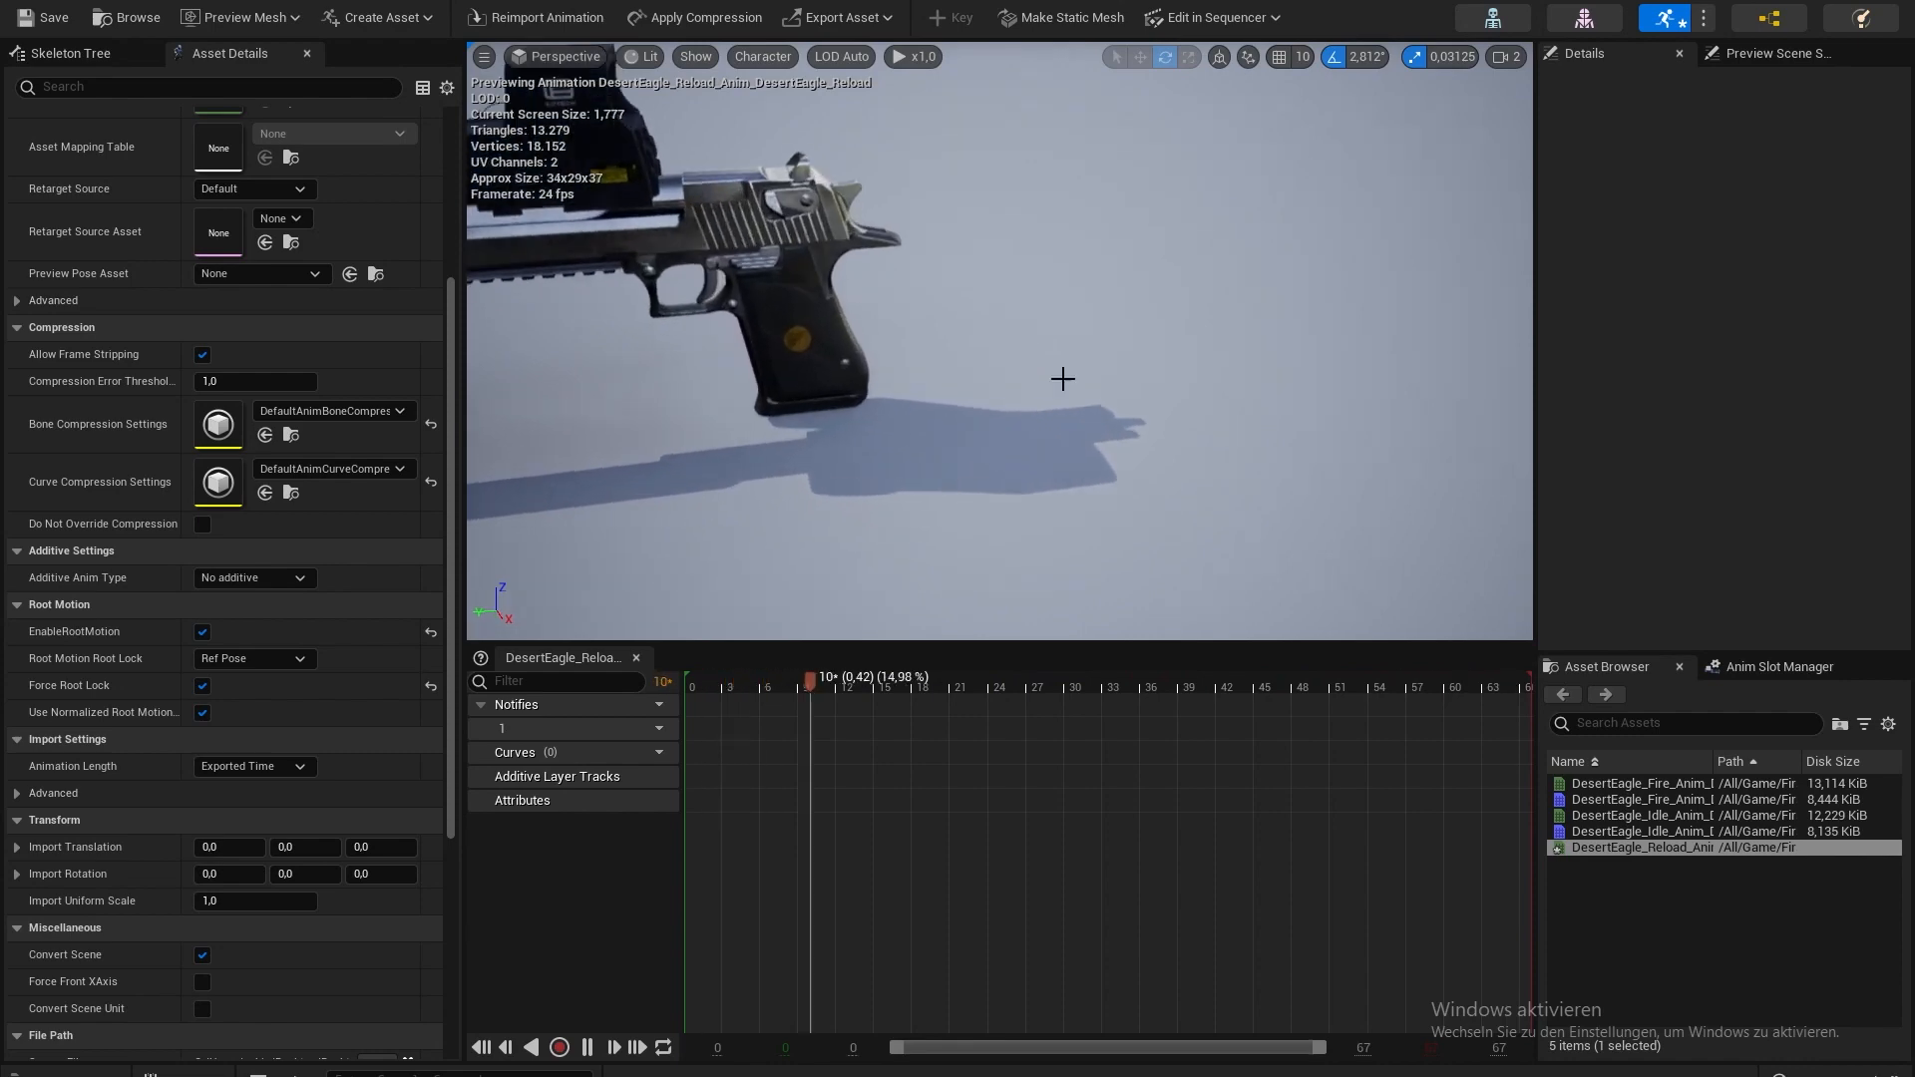
{"action": "left_click_drag", "start_coordinate": [858, 681], "coordinate": [478, 665]}
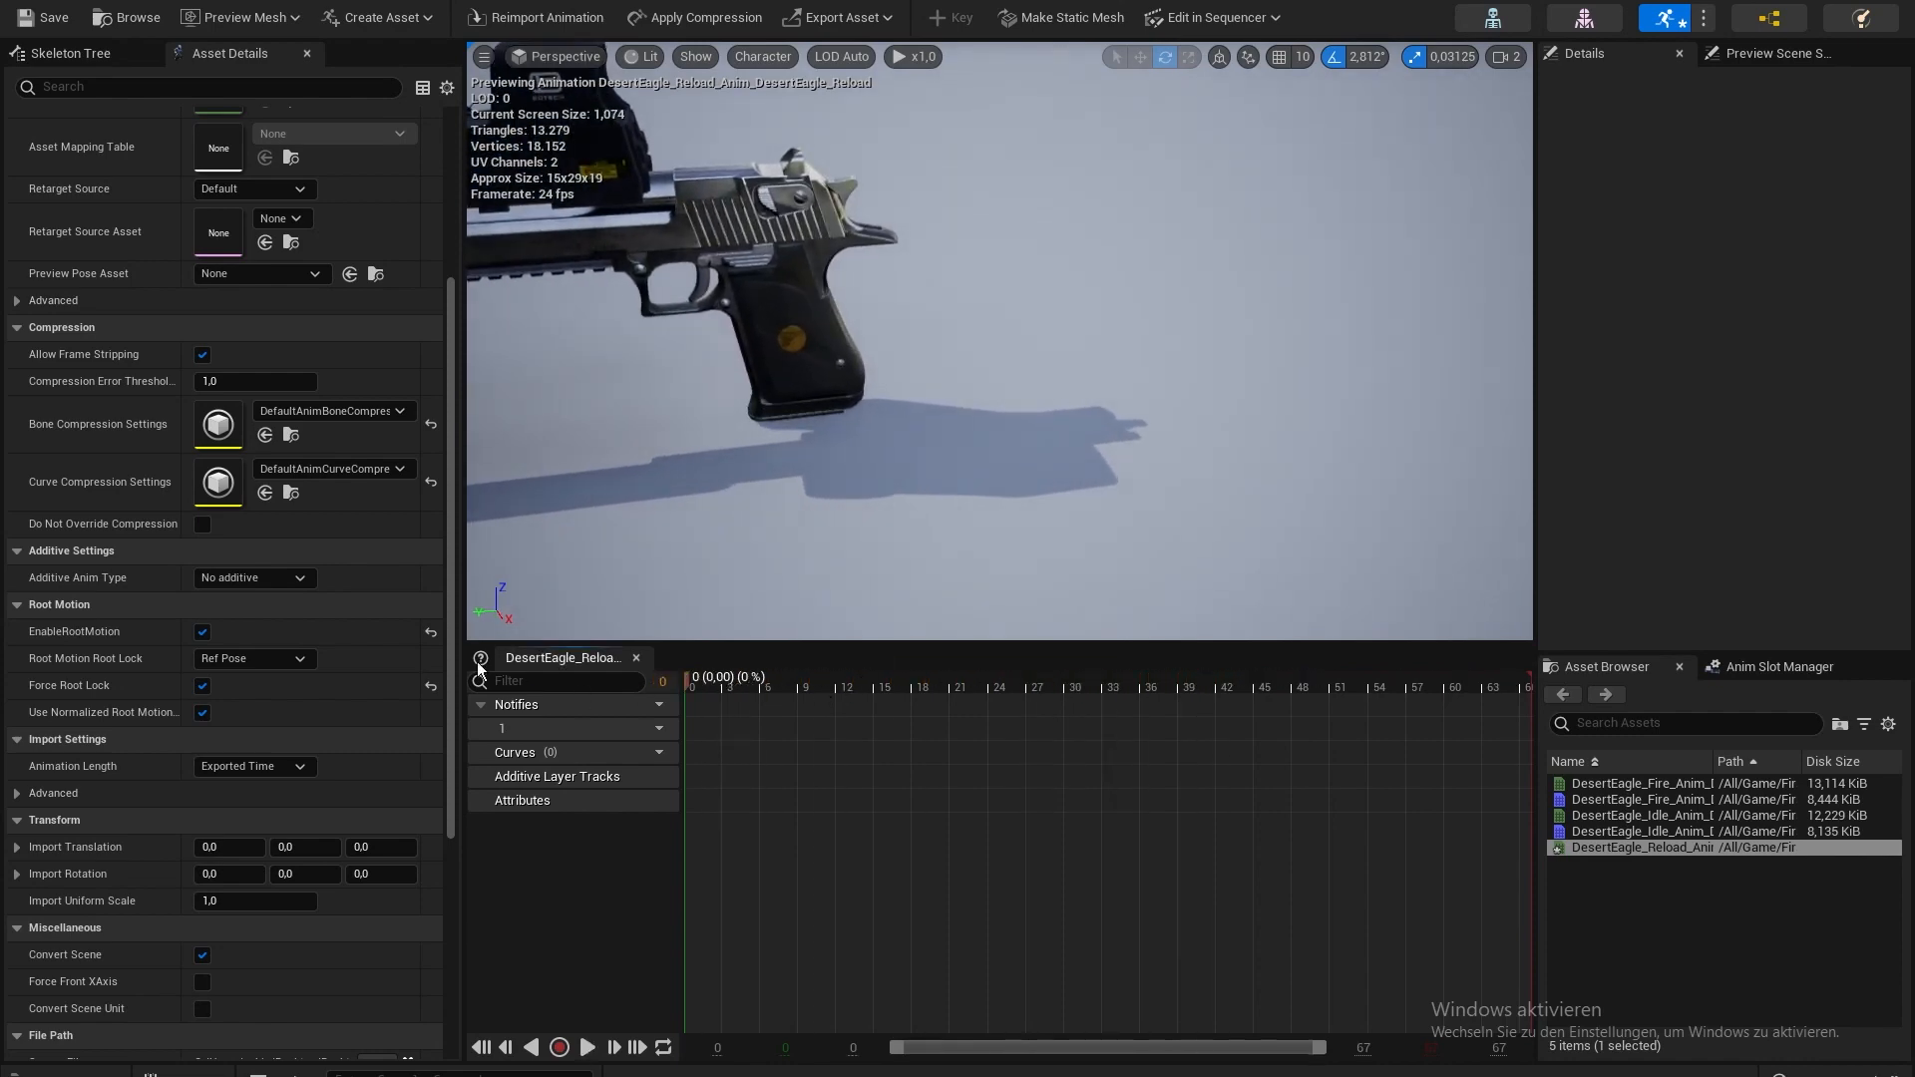
{"action": "left_click", "coordinate": [52, 18]}
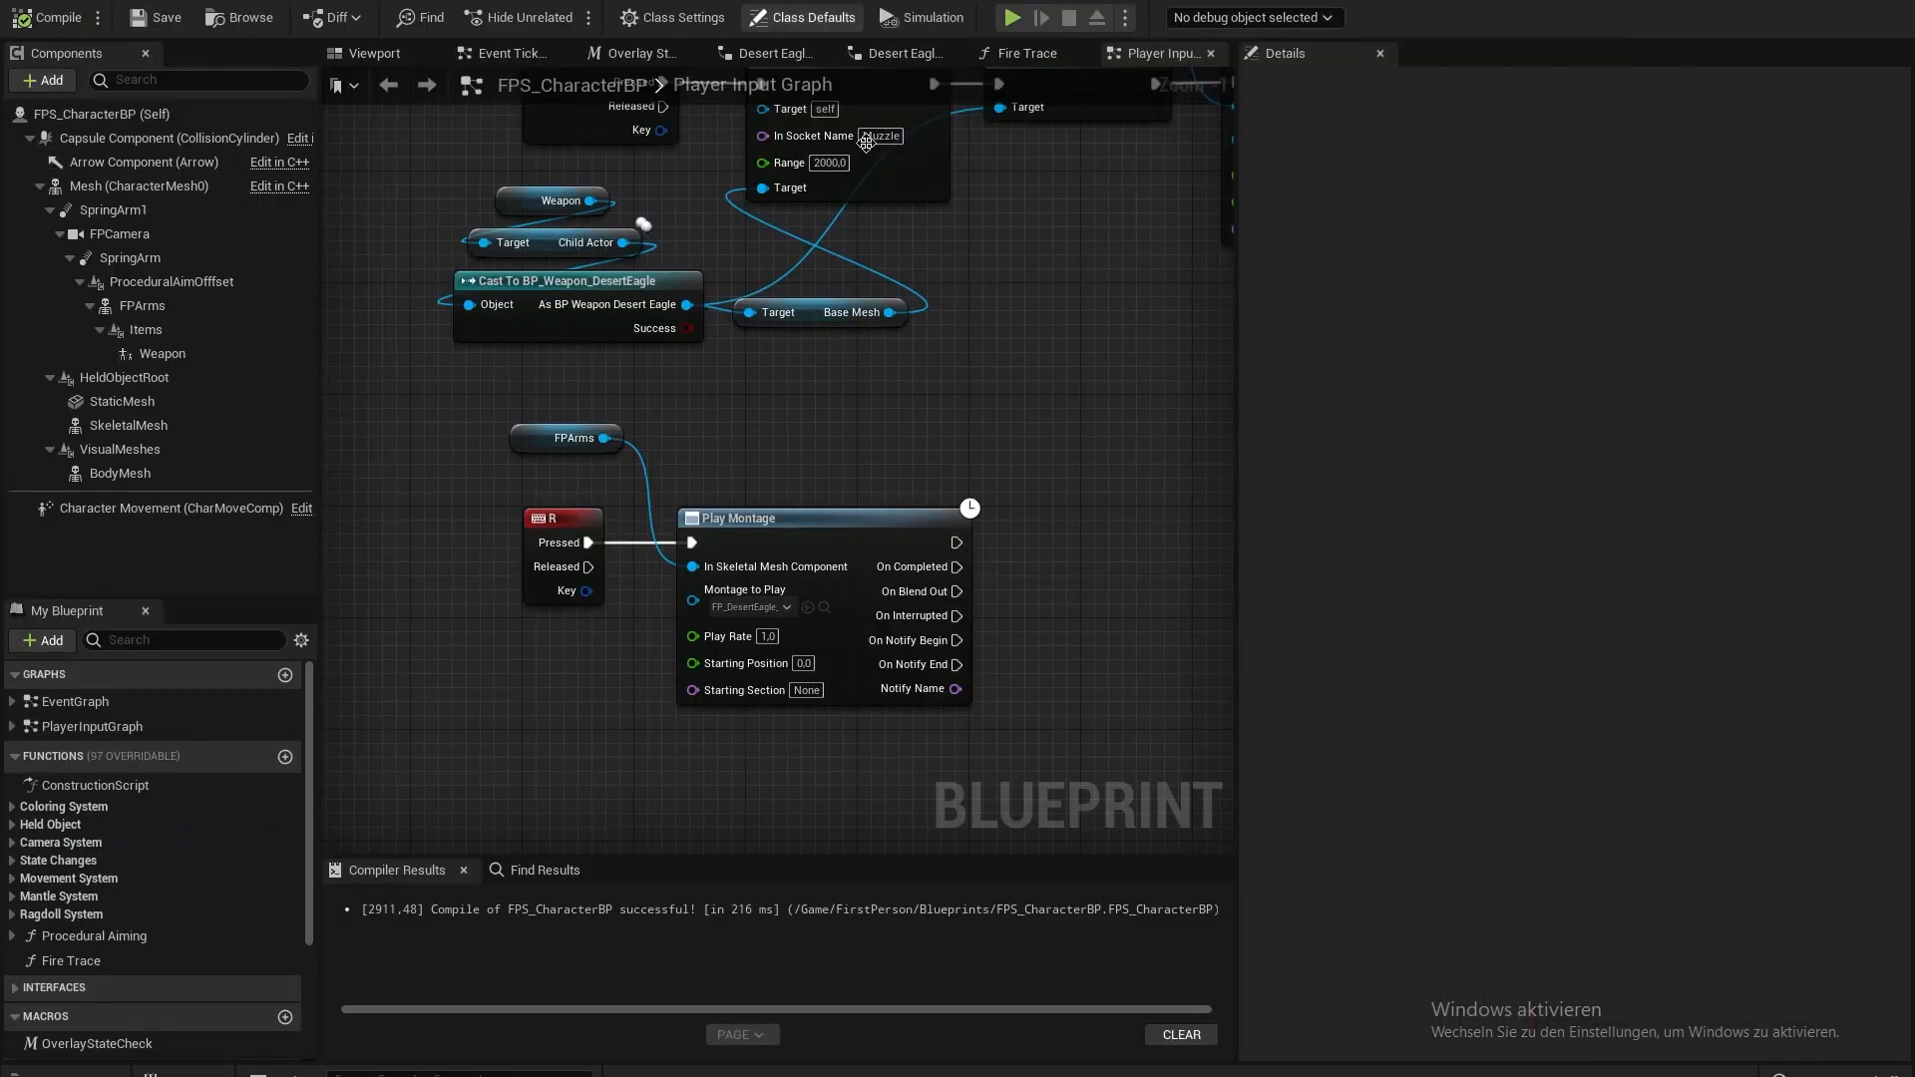
- In FPS_CharacterBP's Player Input Graph, duplicate the Weapon, Child Actor, Cast To BP_Weapon_DesertEagle and Base Mesh nodes and place them below the R key's Play Montage
{"action": "left_click_drag", "start_coordinate": [888, 429], "coordinate": [618, 334]}
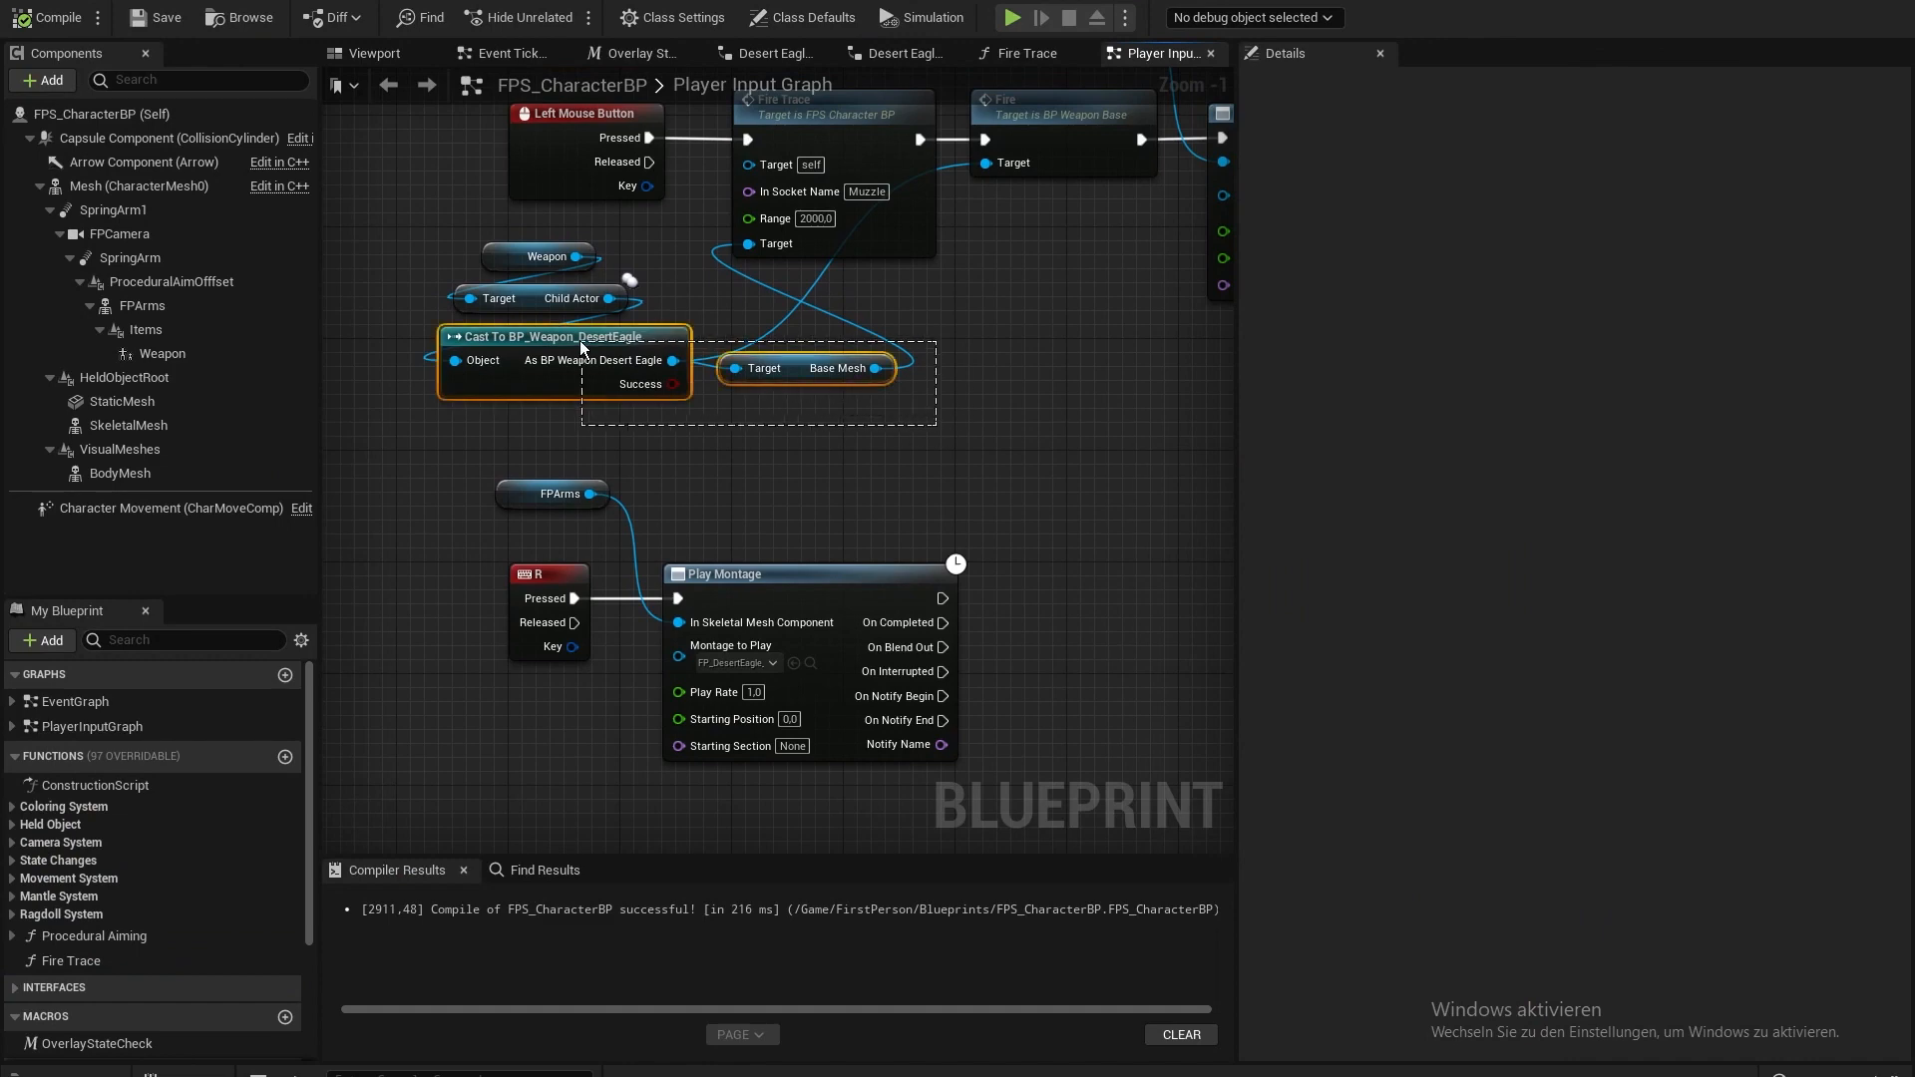
{"action": "key", "text": "ctrl+v"}
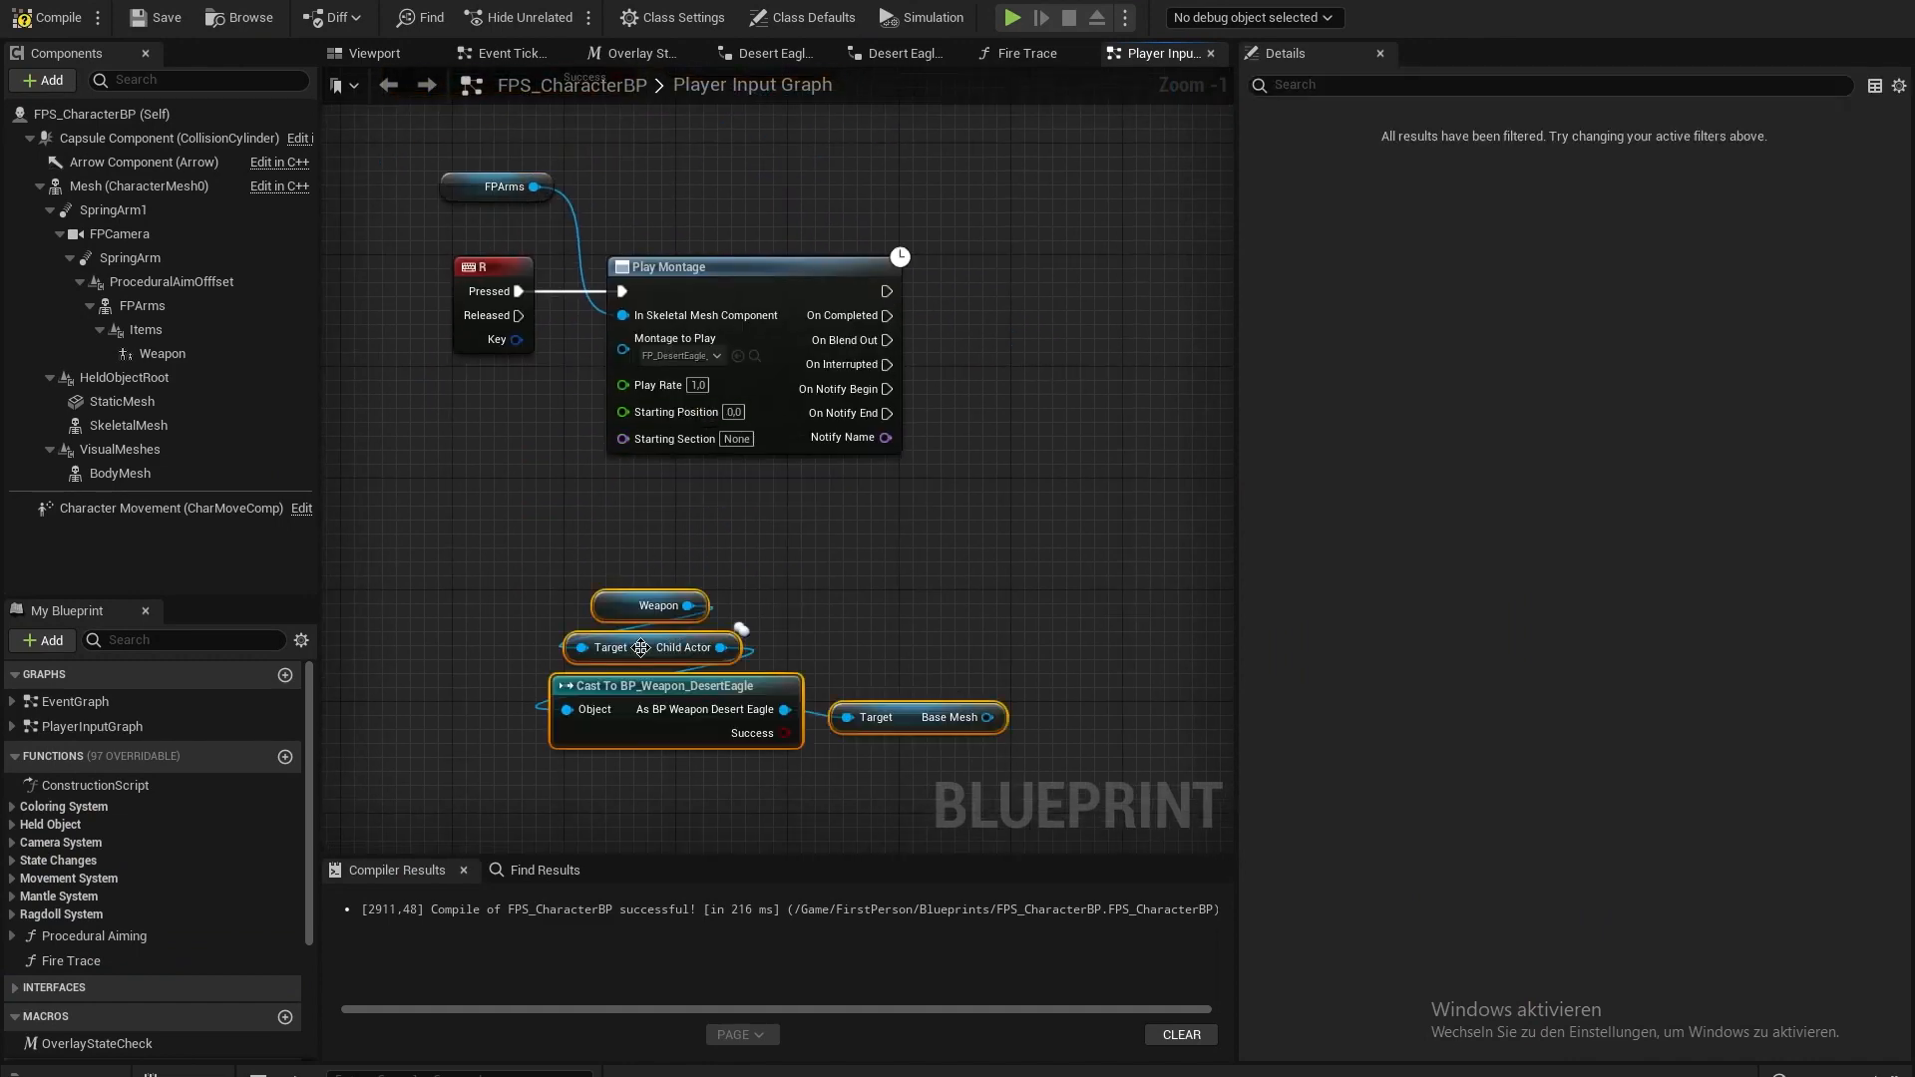
{"action": "scroll", "coordinate": [722, 590], "scroll_direction": "down", "scroll_amount": 2}
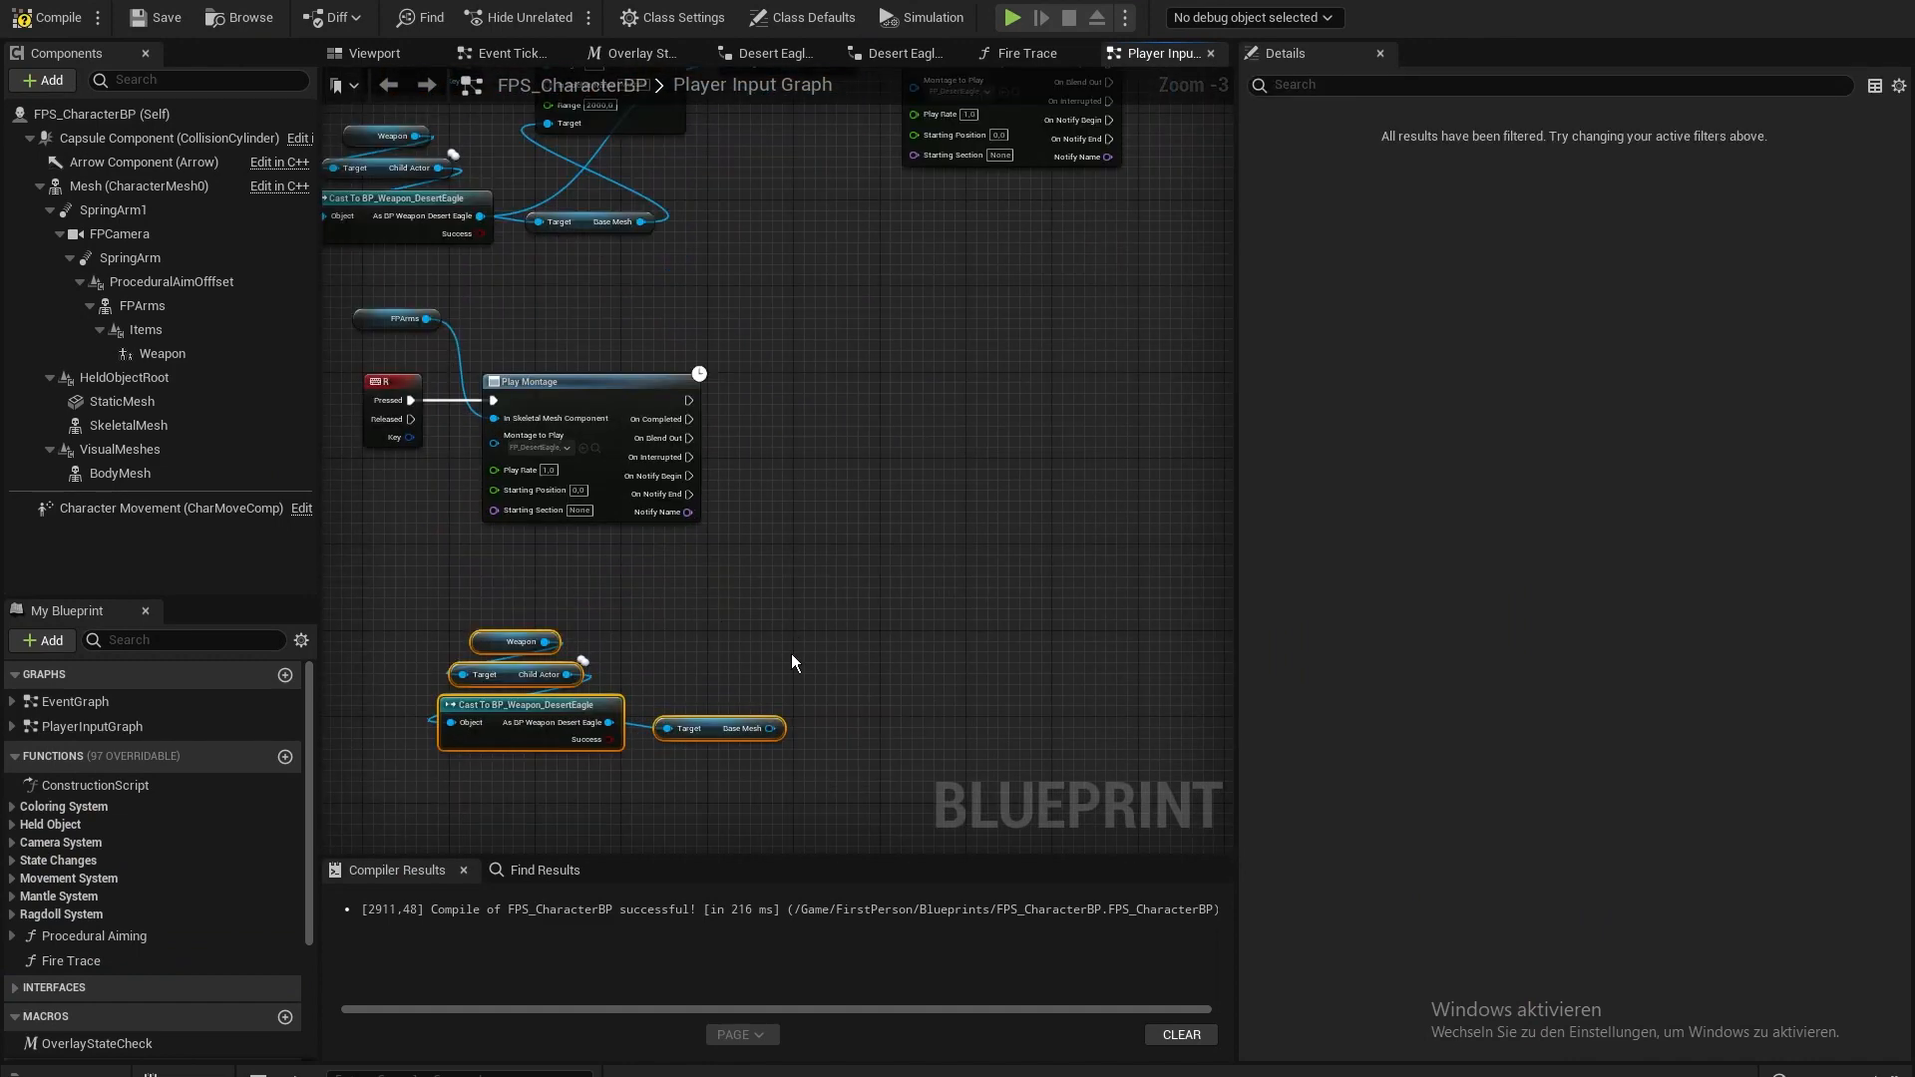
{"action": "left_click_drag", "start_coordinate": [722, 719], "coordinate": [704, 572]}
{"action": "right_click_drag", "start_coordinate": [704, 572], "coordinate": [746, 664]}
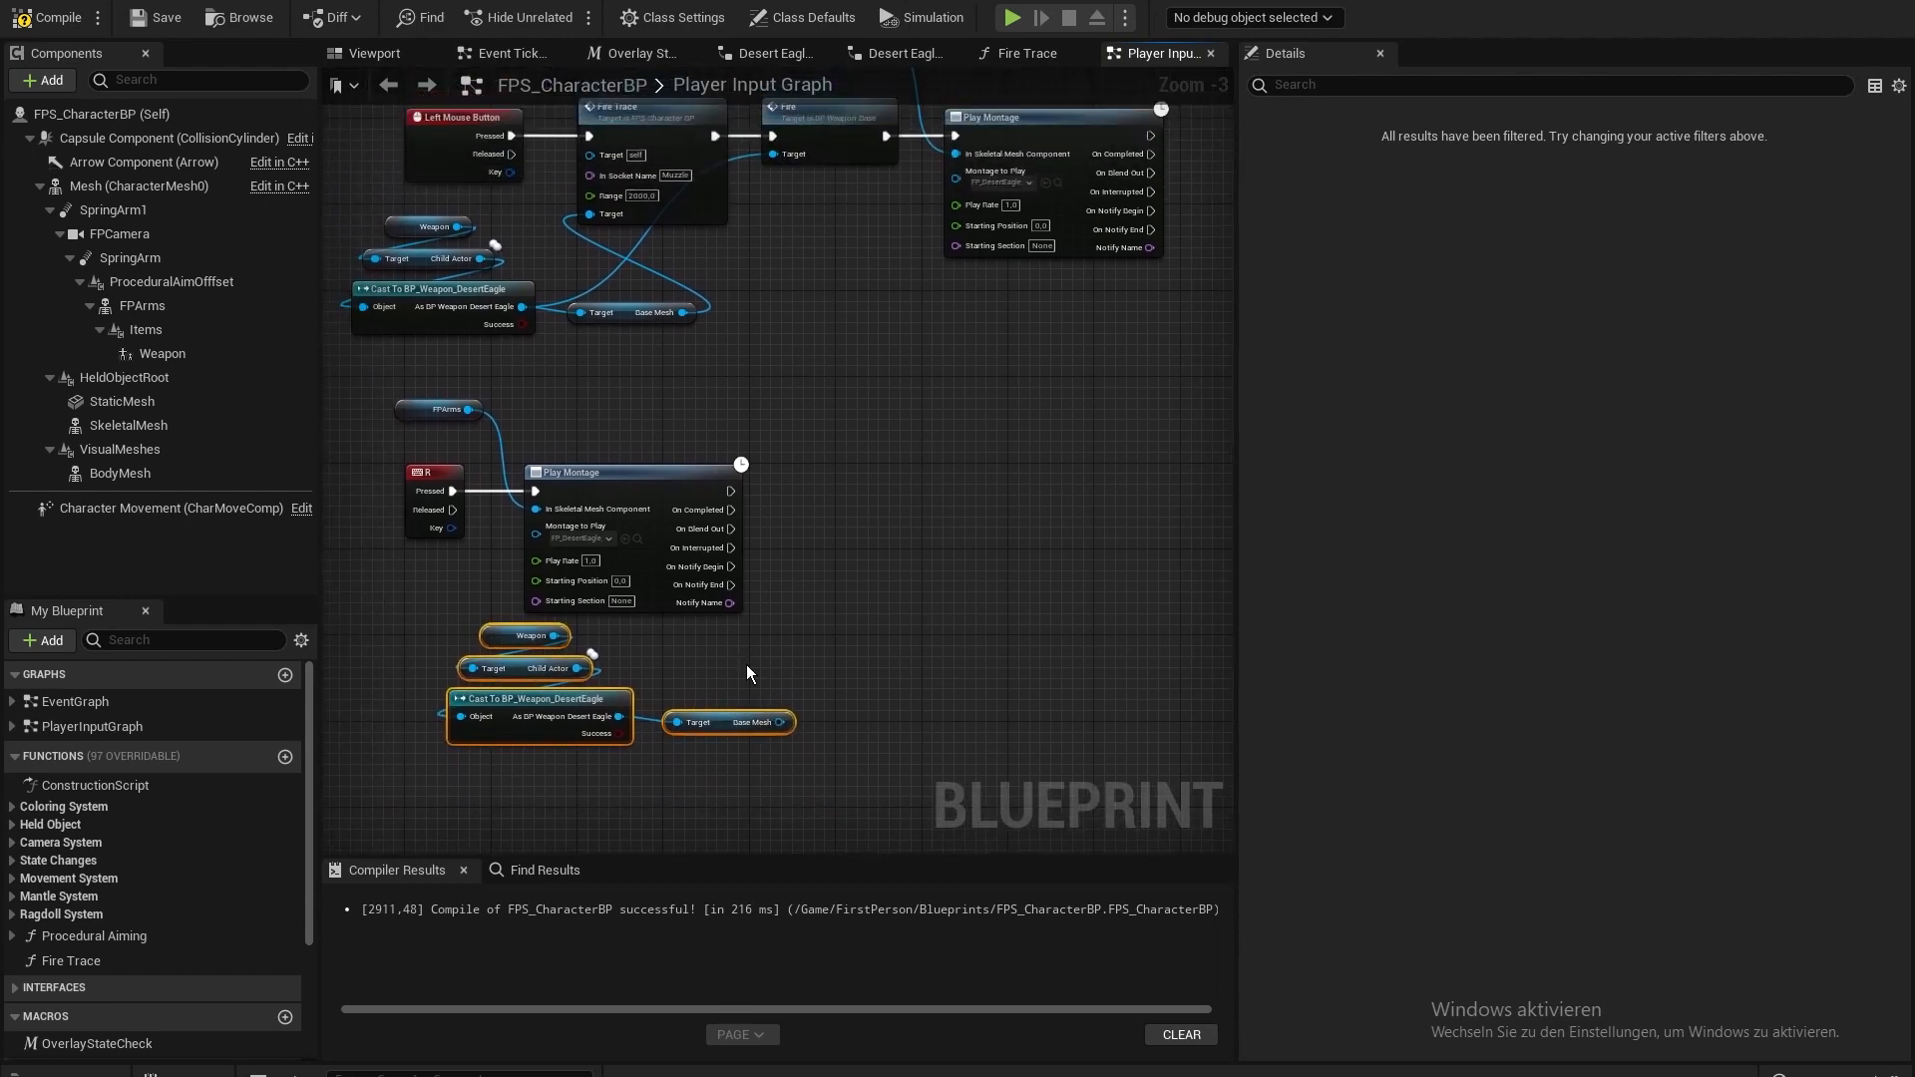
- Add a Play Animation node targeting the copied Base Mesh, run it after the reload Play Montage, and assign the DesertEagle reload animation
{"action": "left_click_drag", "start_coordinate": [781, 722], "coordinate": [832, 528]}
{"action": "type", "text": "play anima"}
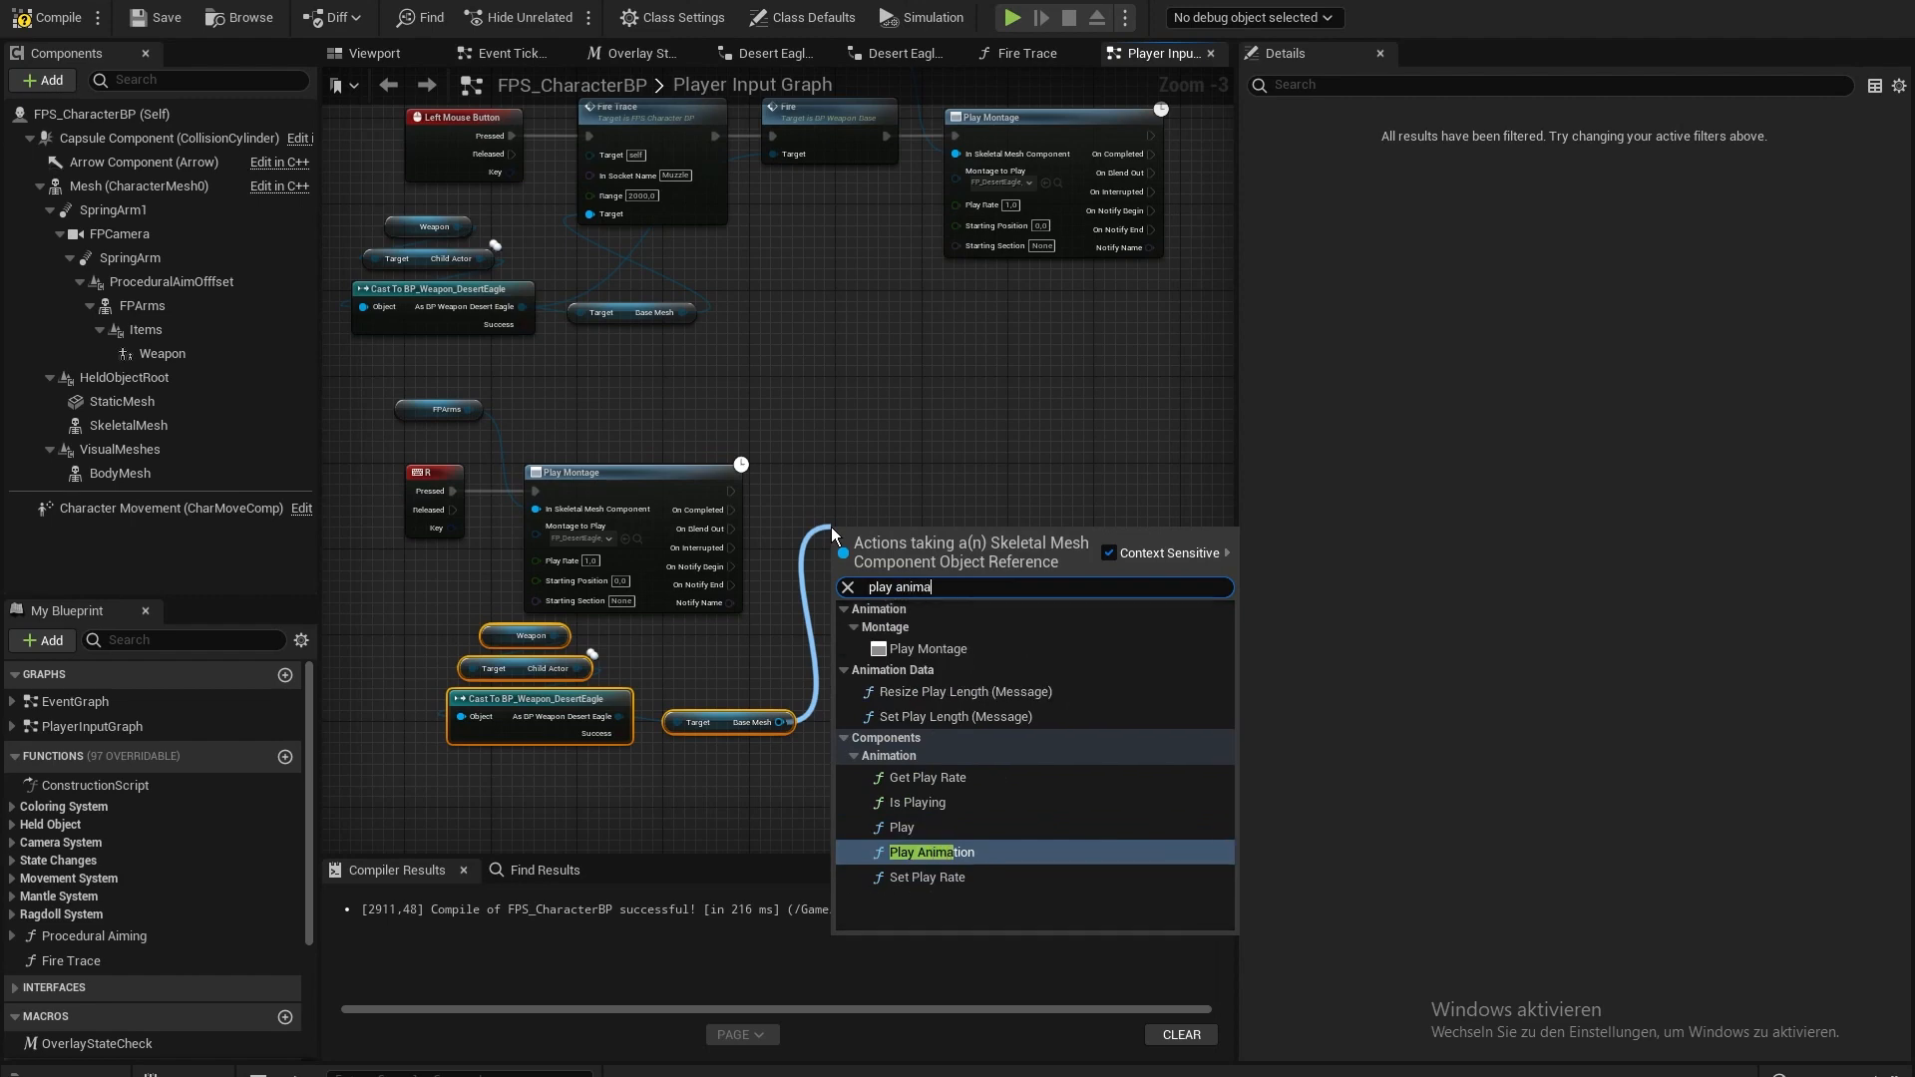
{"action": "key", "text": "Return"}
{"action": "scroll", "coordinate": [830, 527], "scroll_direction": "up", "scroll_amount": 3}
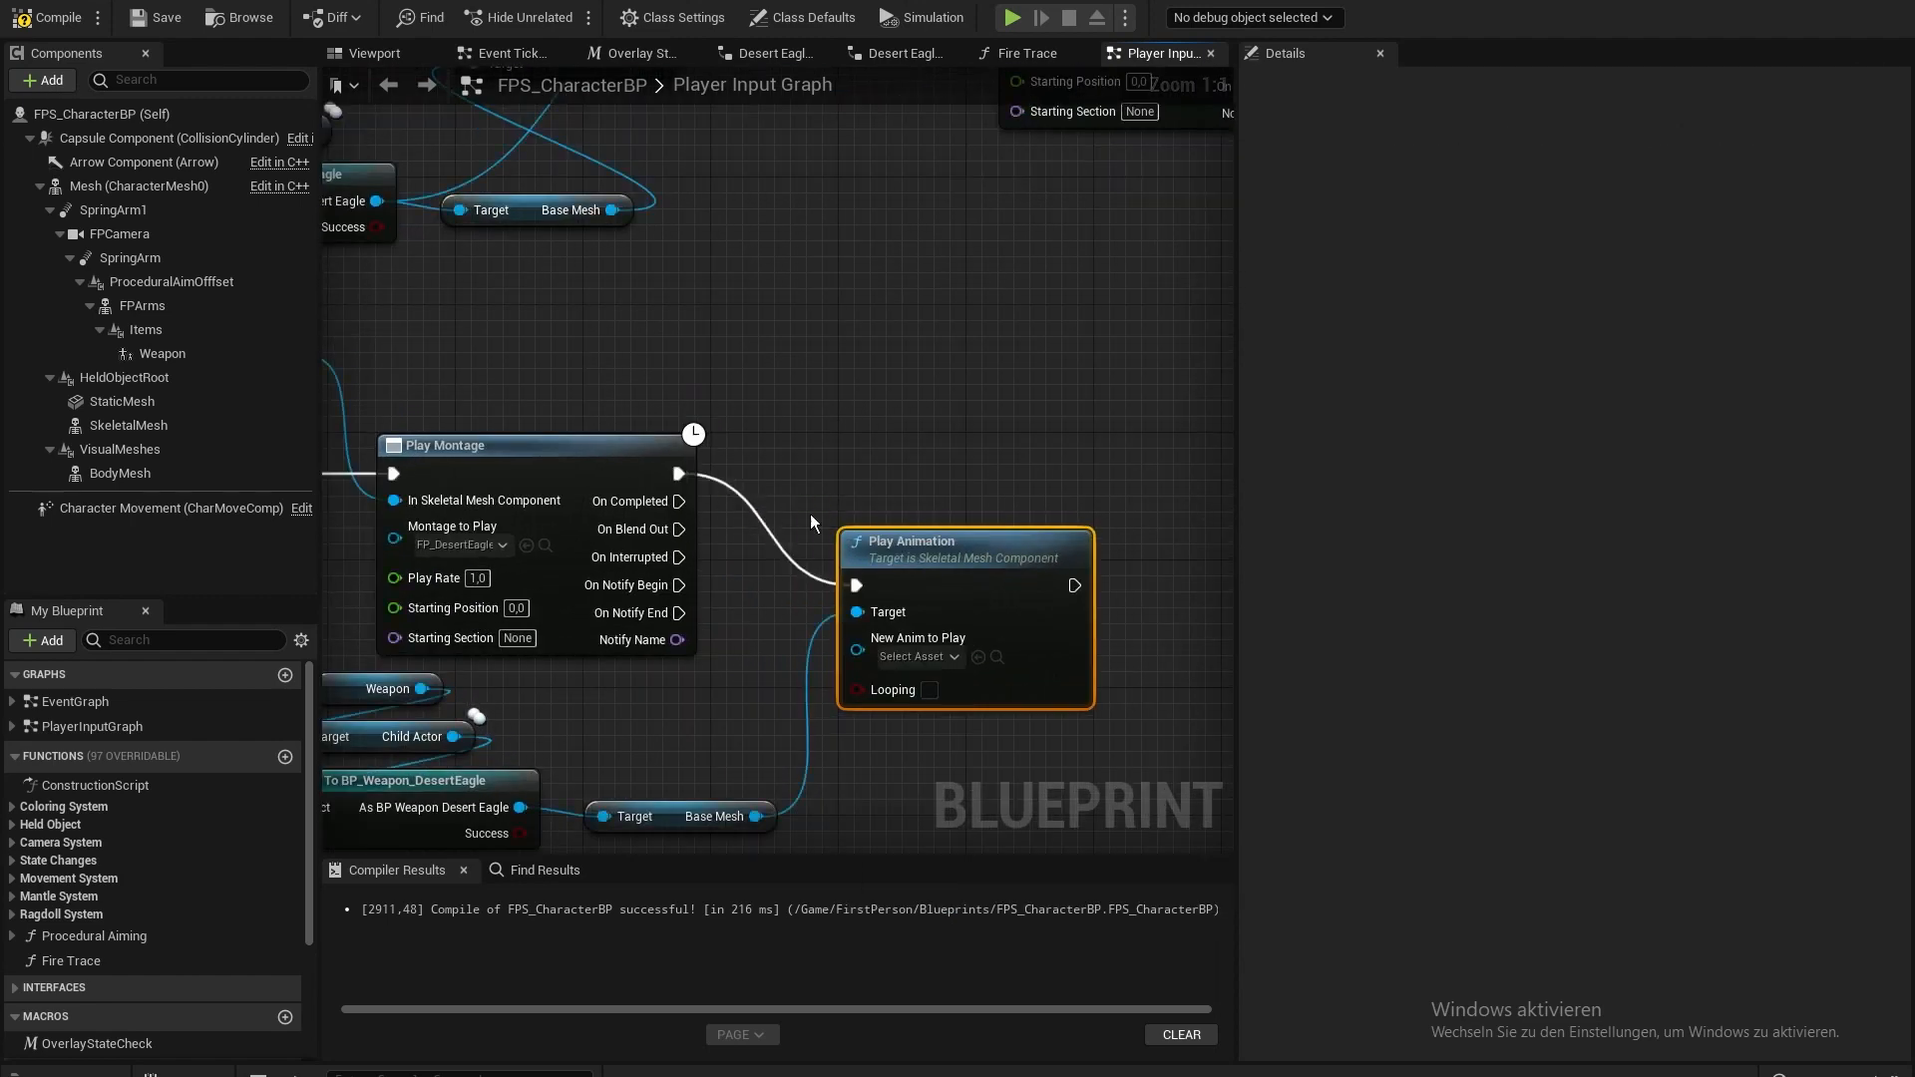
{"action": "left_click_drag", "start_coordinate": [878, 543], "coordinate": [848, 433]}
{"action": "left_click", "coordinate": [957, 545]}
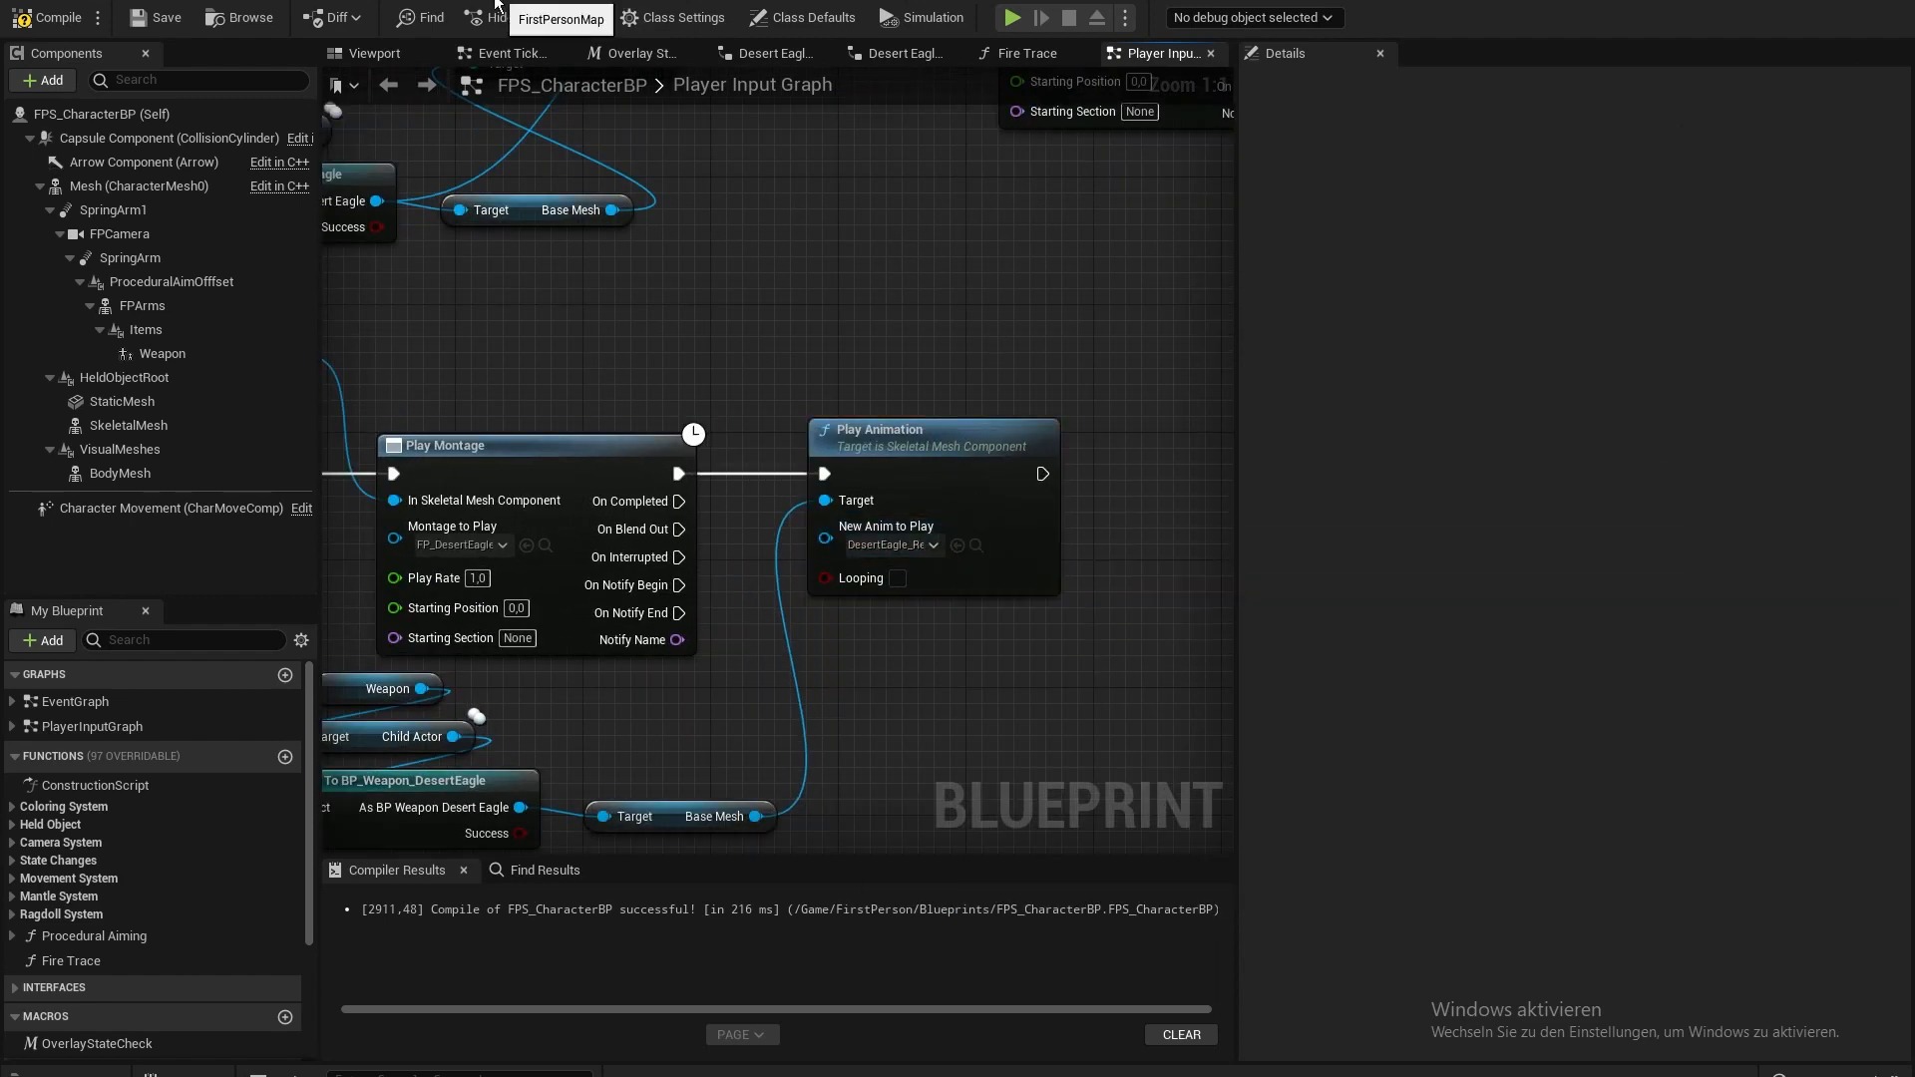
- Return to FirstPersonMap, play the level, trigger the Desert Eagle reload repeatedly to check the weapon animation, and aim down the sight
{"action": "left_click", "coordinate": [496, 5]}
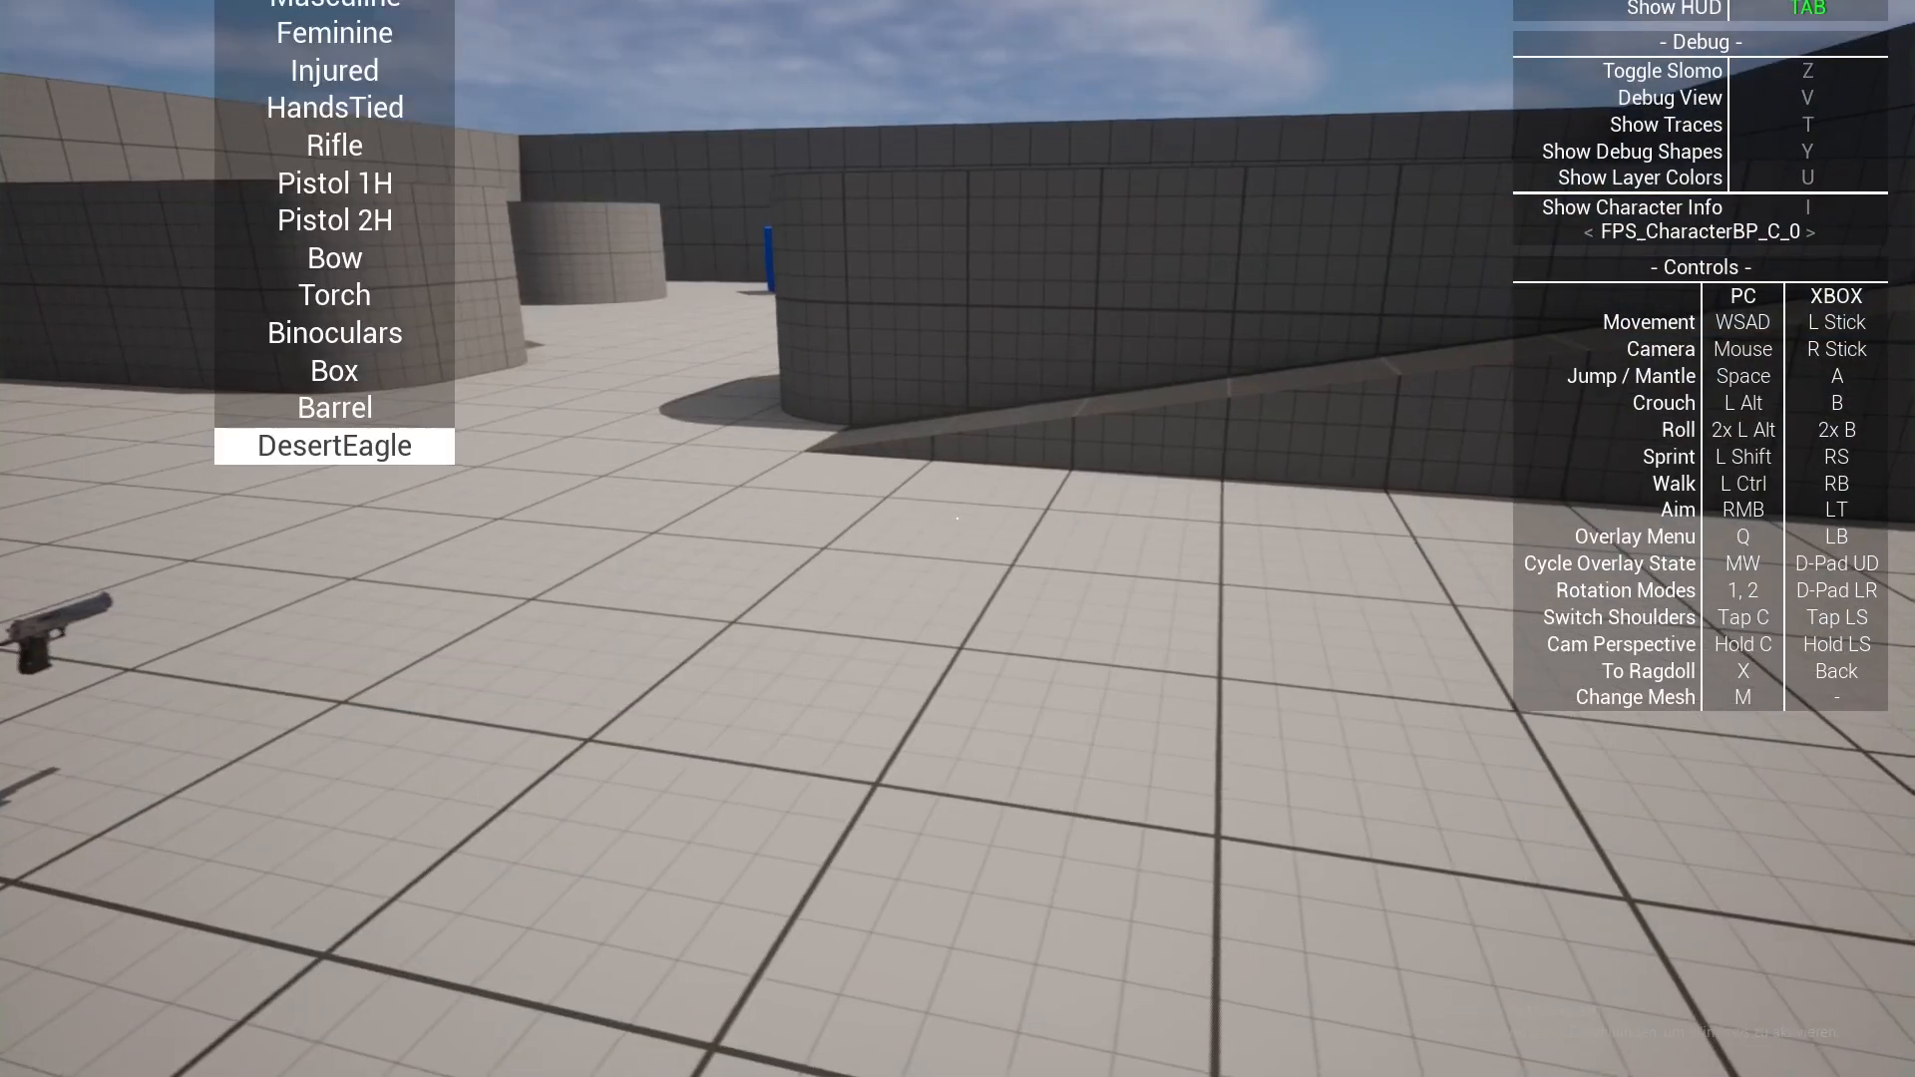
{"action": "key", "text": "r"}
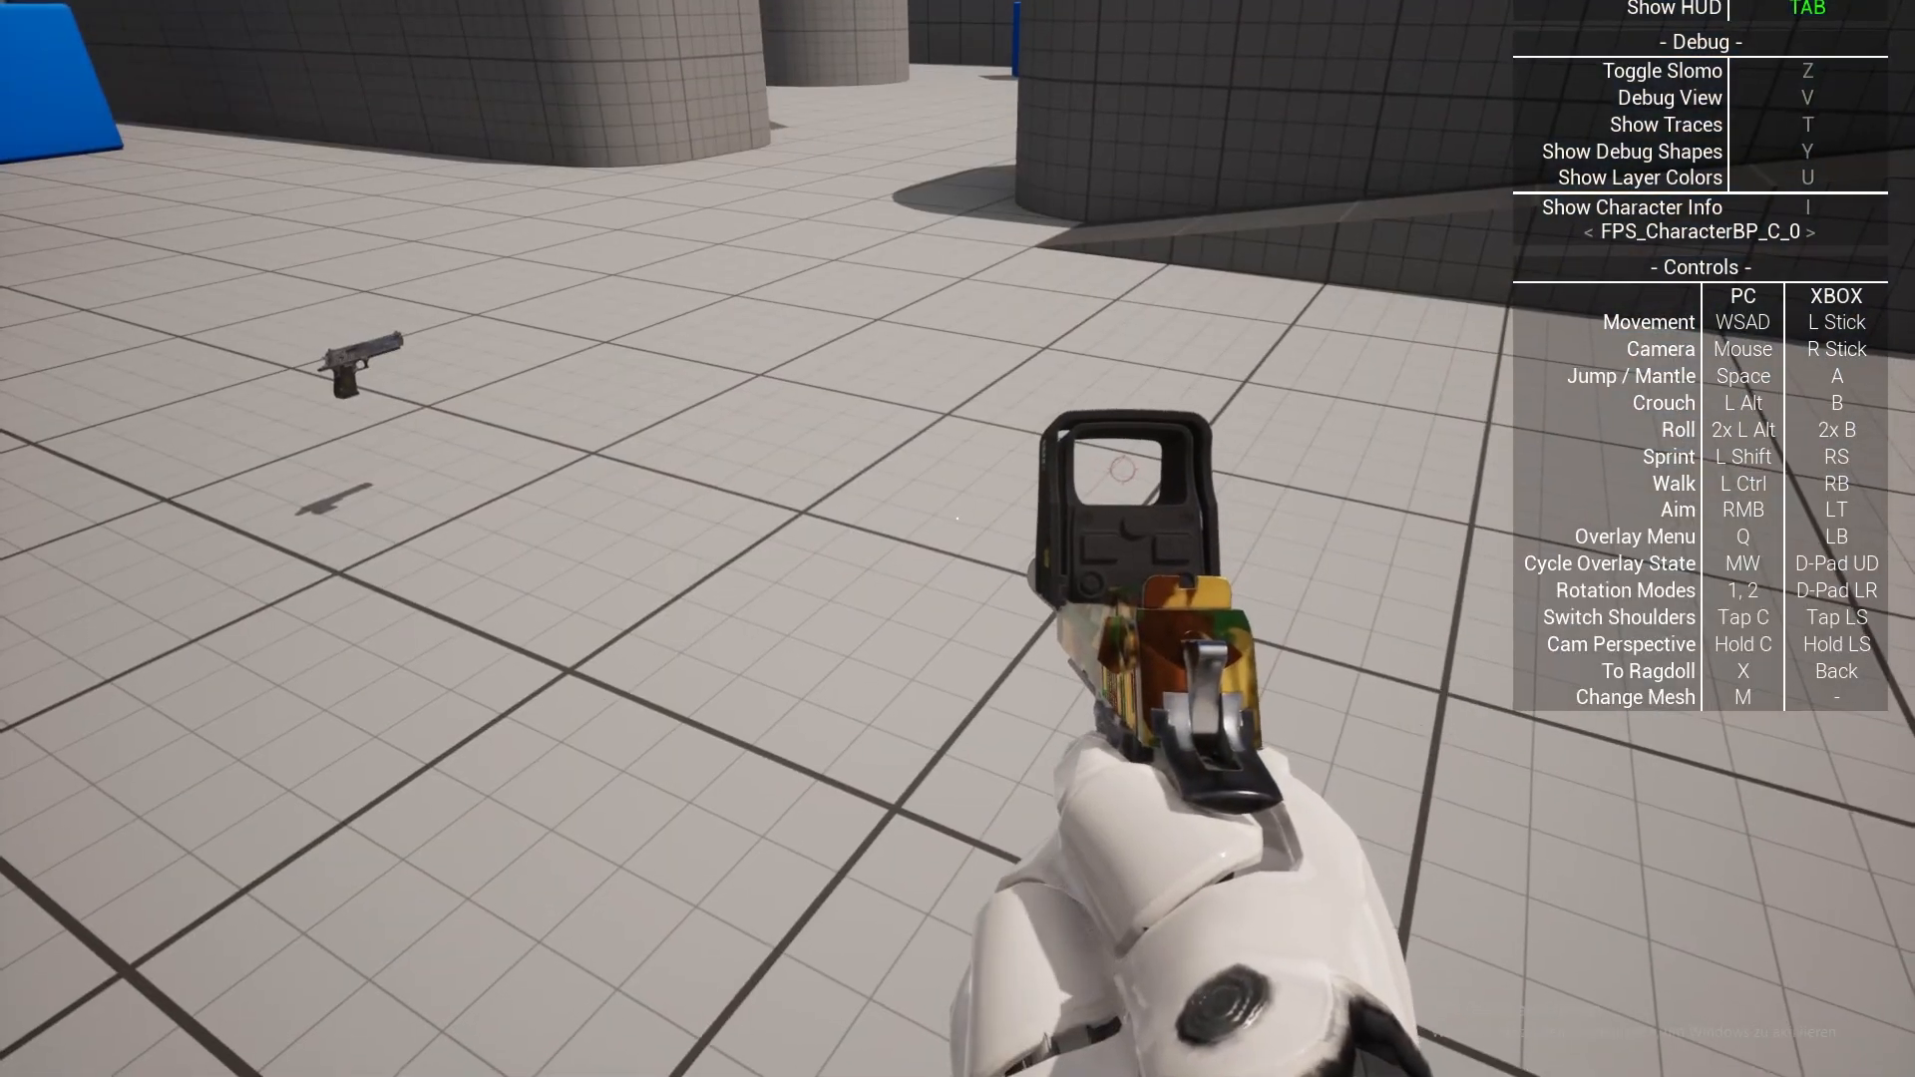
{"action": "key", "text": "r"}
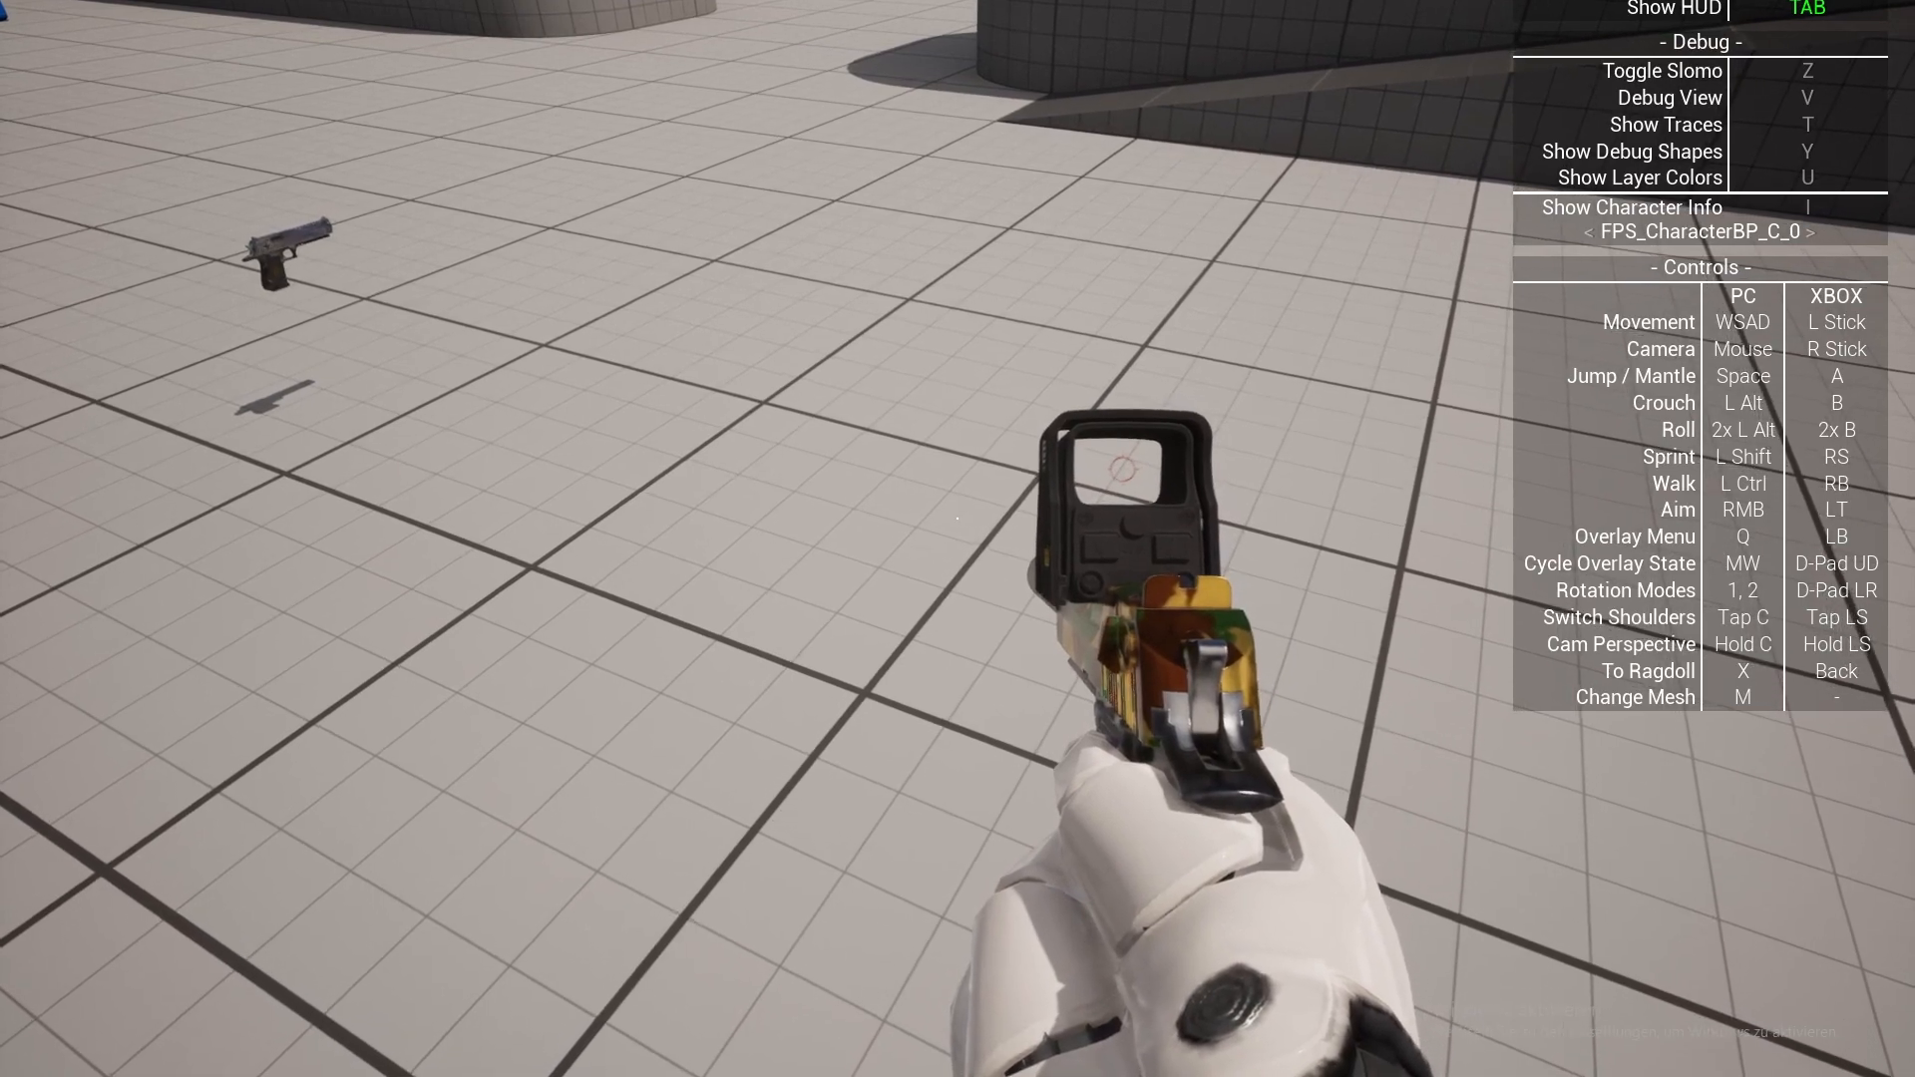
{"action": "right_click", "coordinate": [957, 519]}
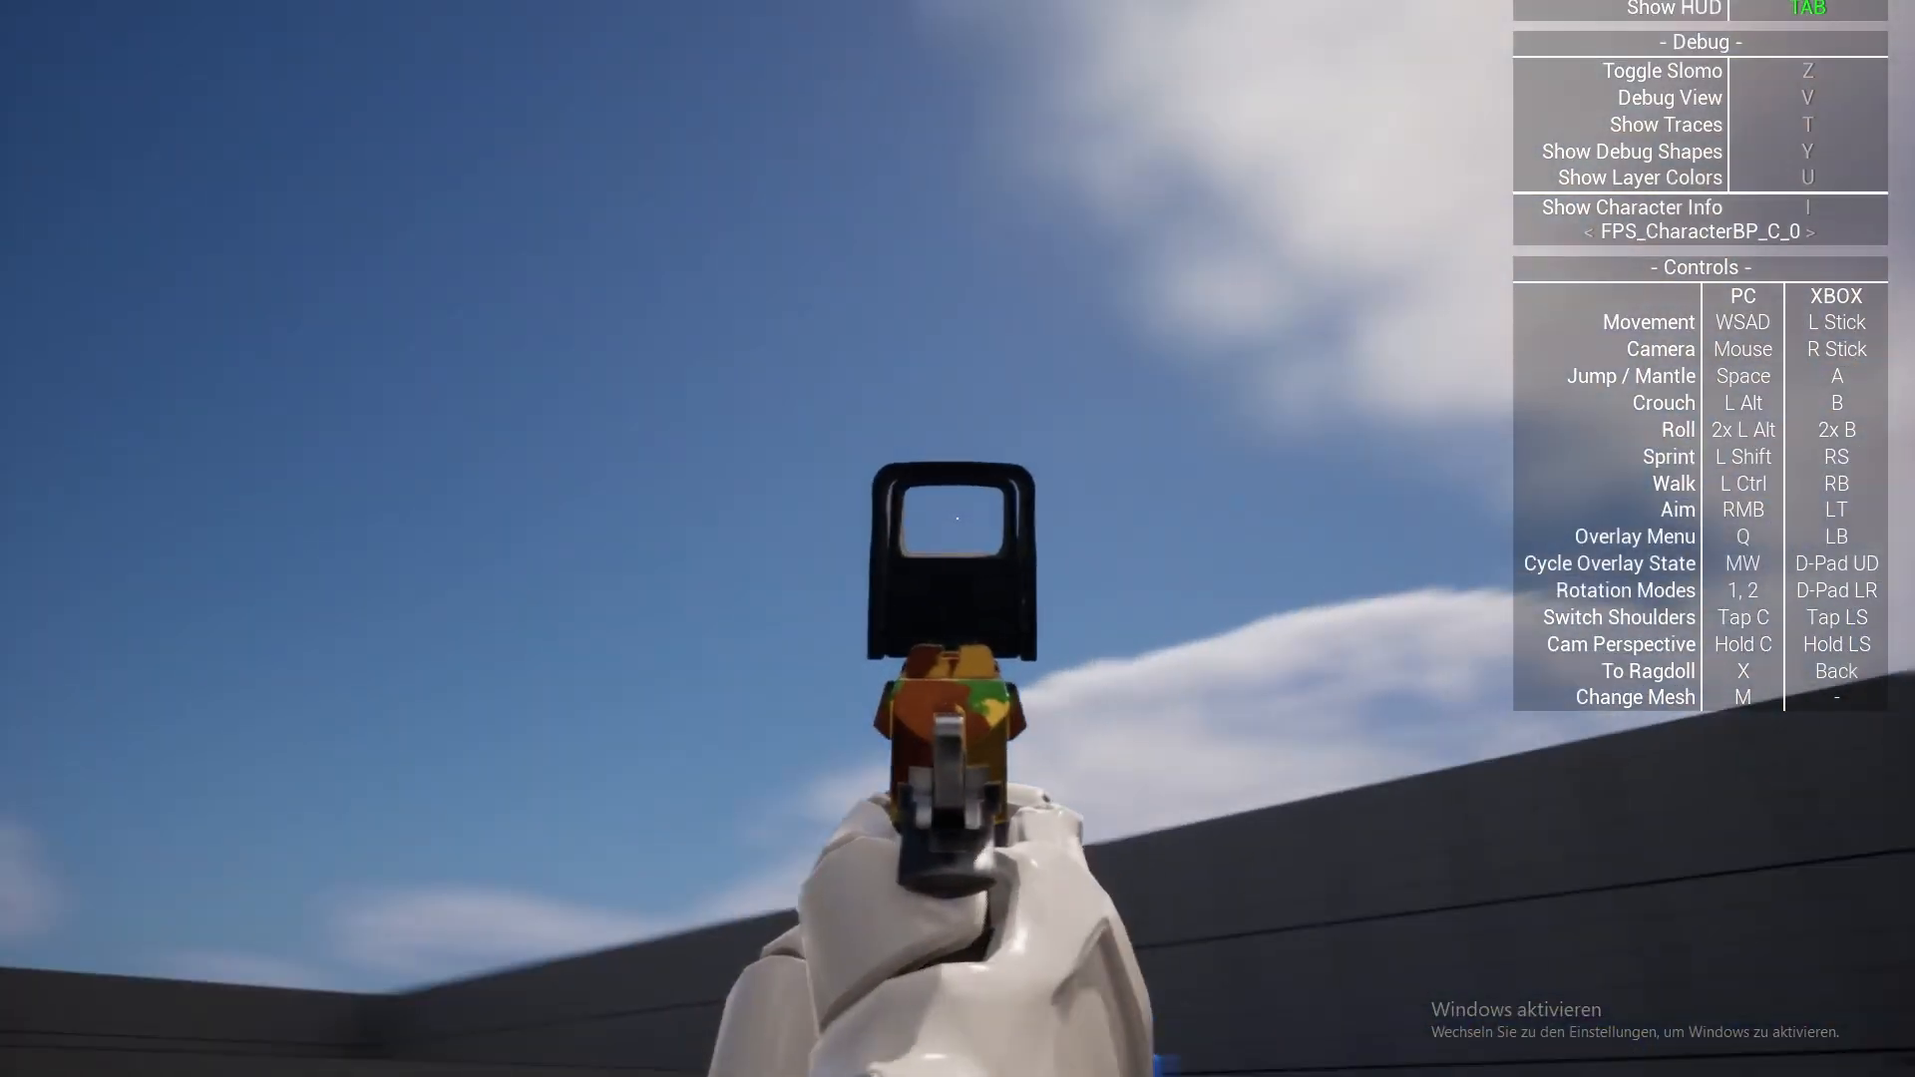